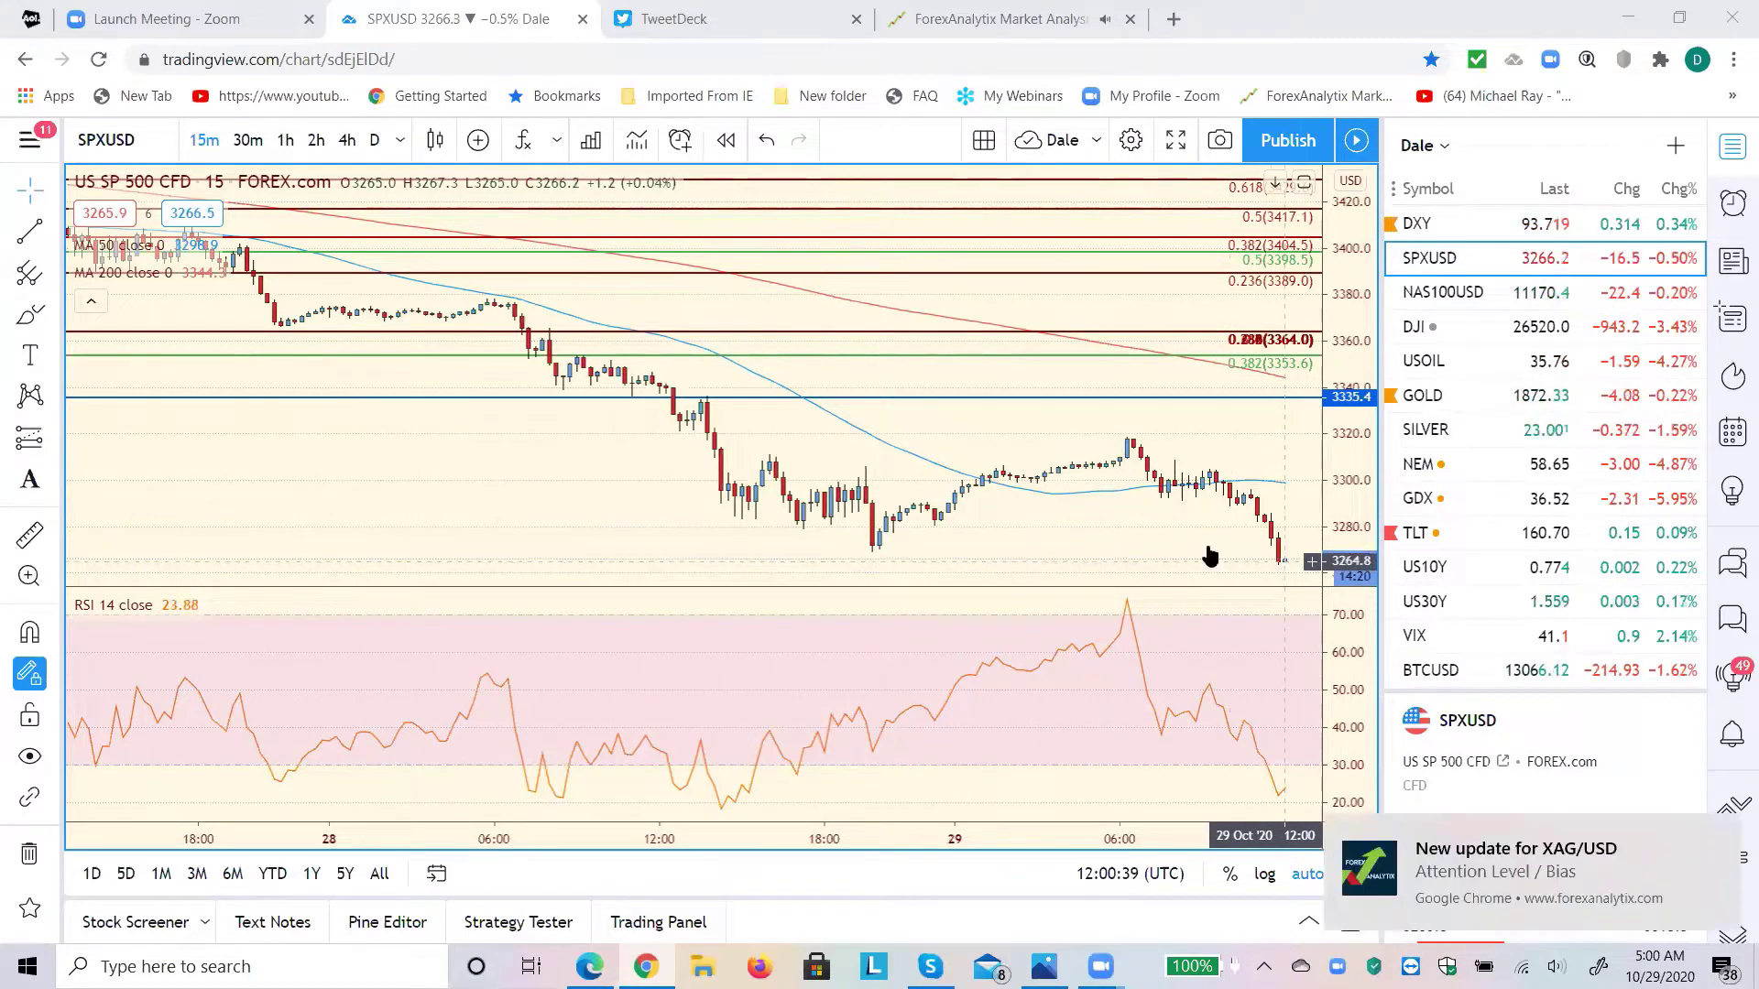
- Switch the SPXUSD chart from 15-minute to 2-hour candles
{"action": "left_click", "coordinate": [315, 140]}
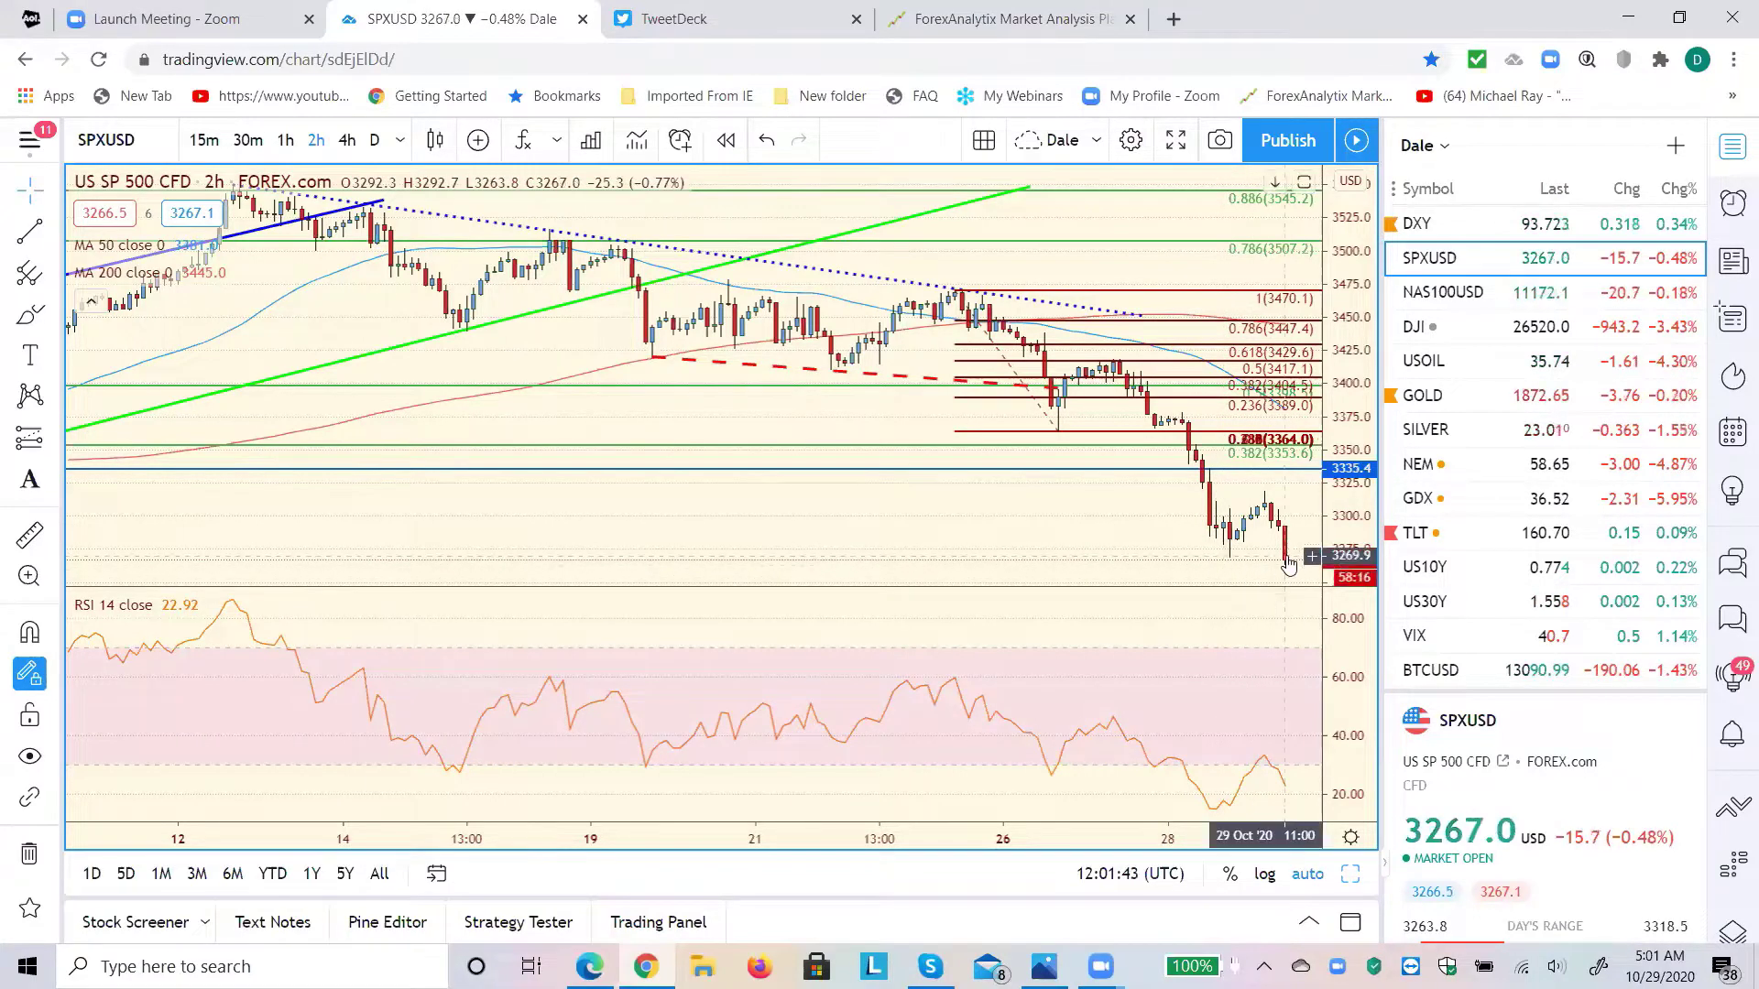
- Open the VIX chart from the watchlist and view it on daily candles
{"action": "left_click", "coordinate": [1417, 639]}
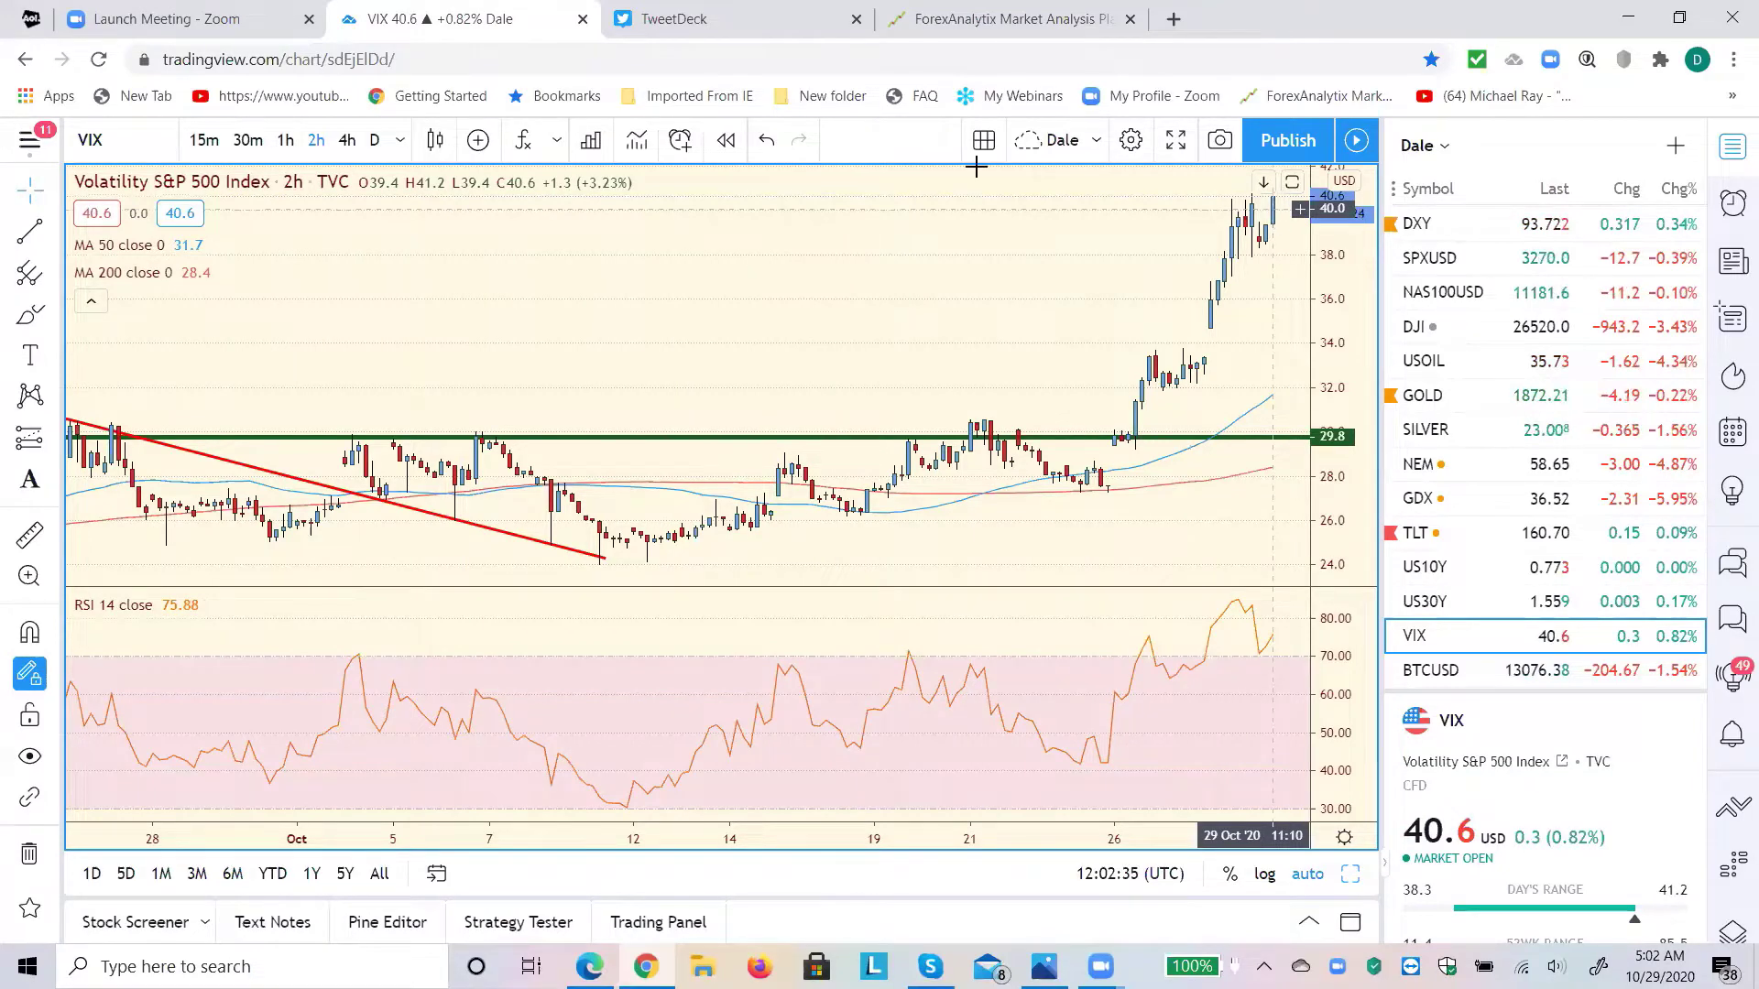
{"action": "left_click", "coordinate": [381, 151]}
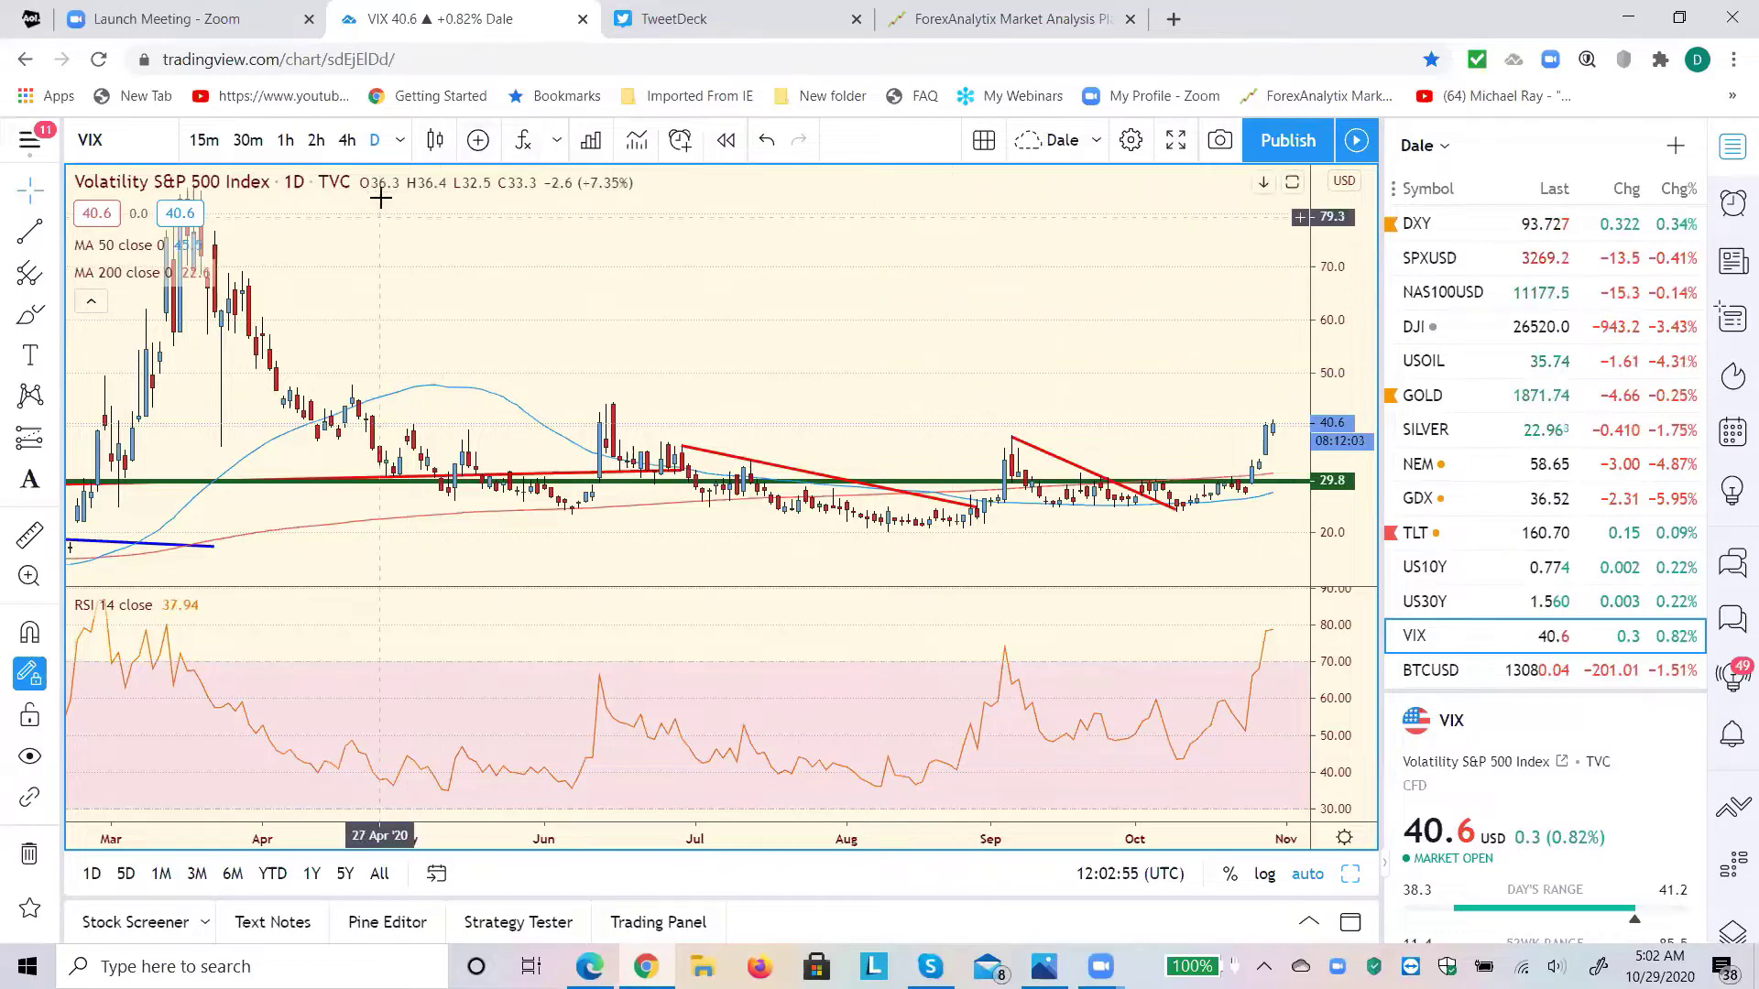
- Switch the VIX chart from daily to 4-hour candles
{"action": "left_click", "coordinate": [365, 146]}
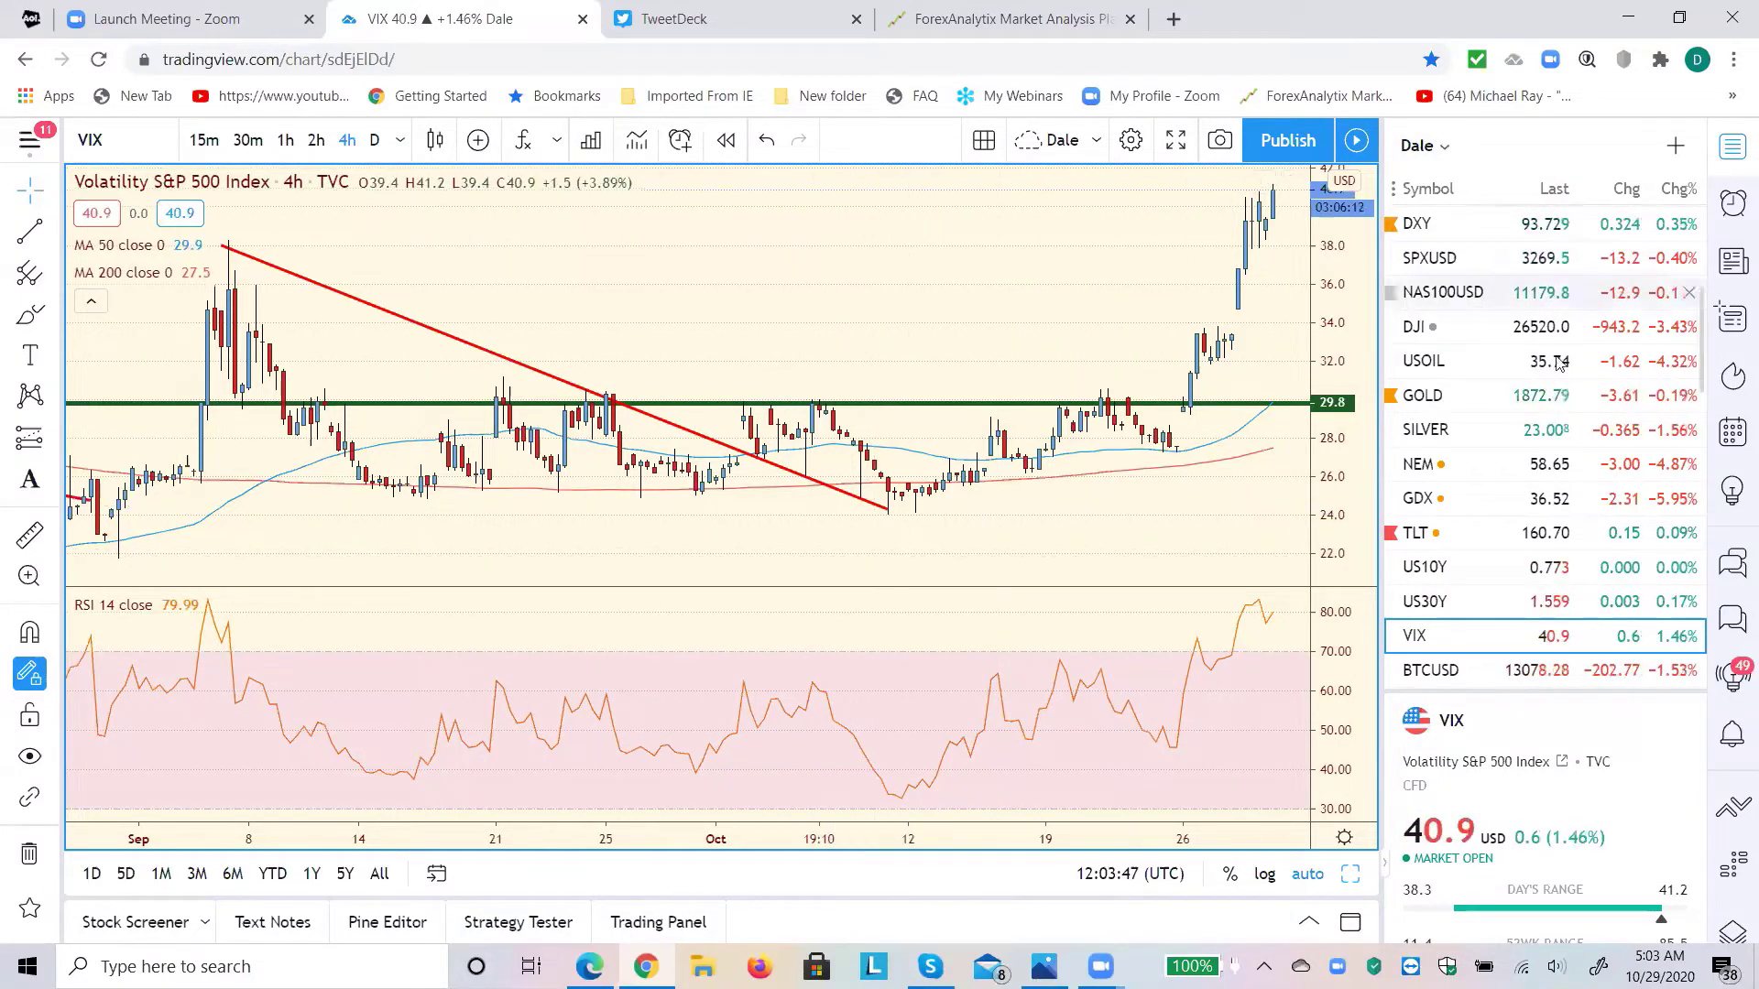
- Open the DXY chart, check it on 15-minute candles, then return to 4-hour
{"action": "left_click", "coordinate": [1418, 233]}
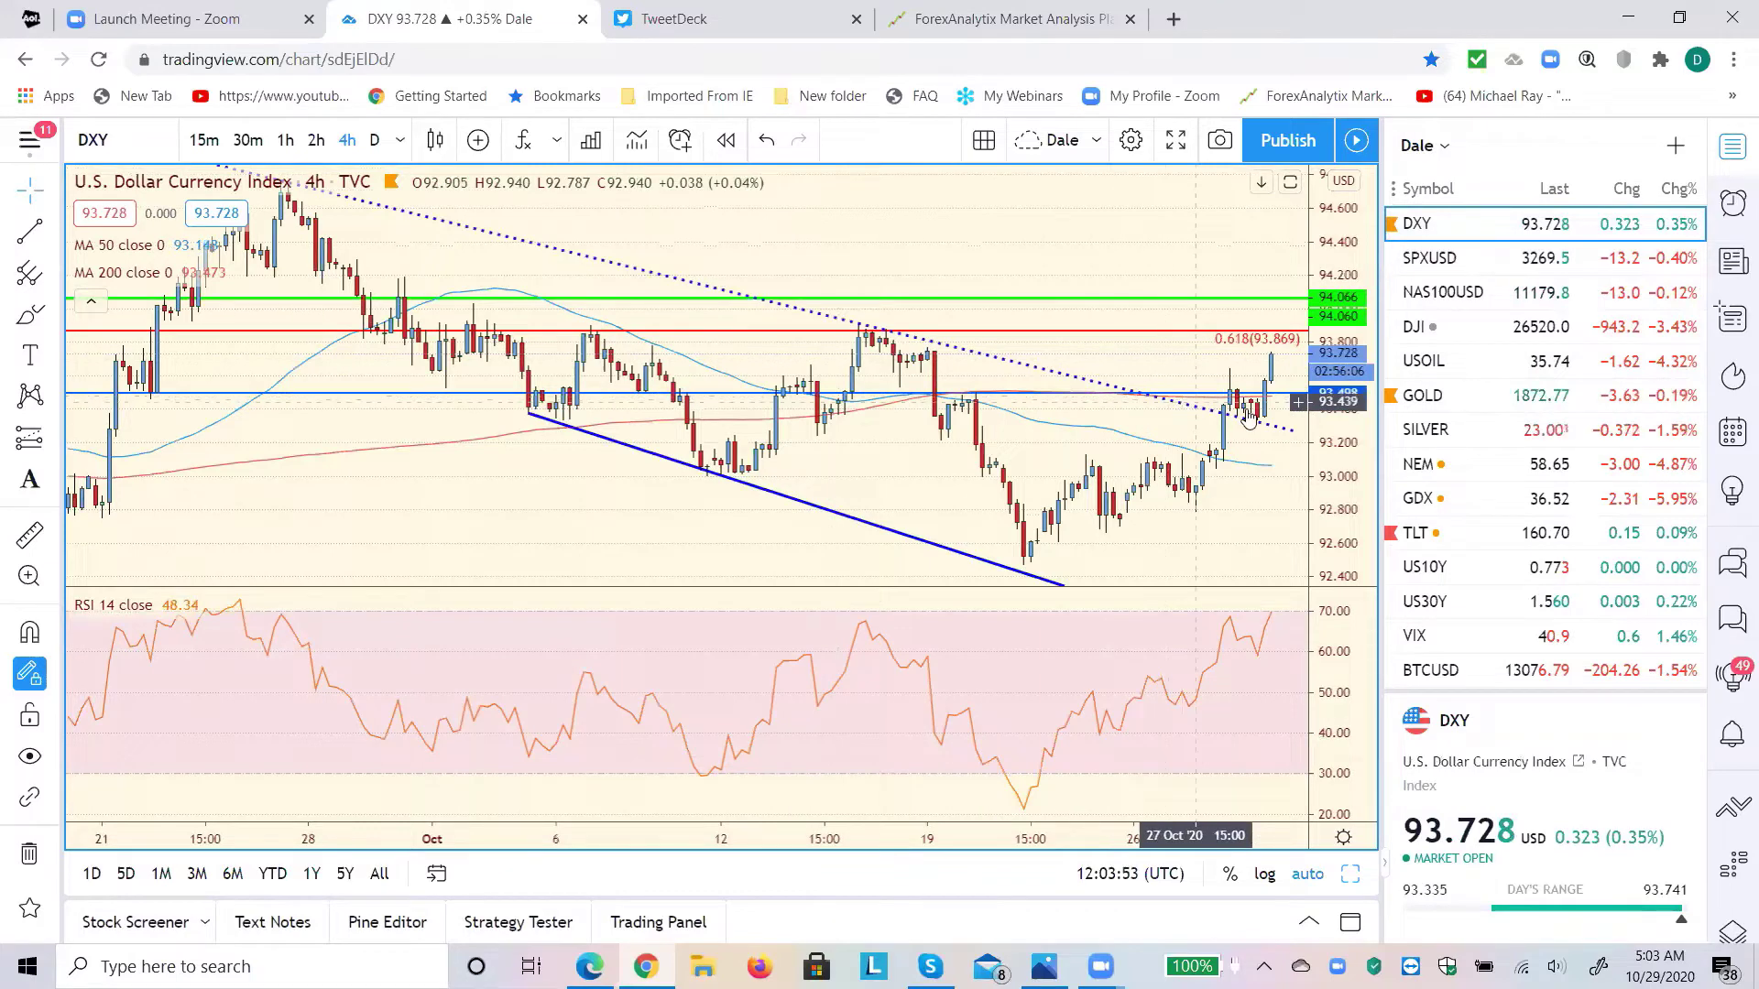
{"action": "left_click", "coordinate": [213, 140]}
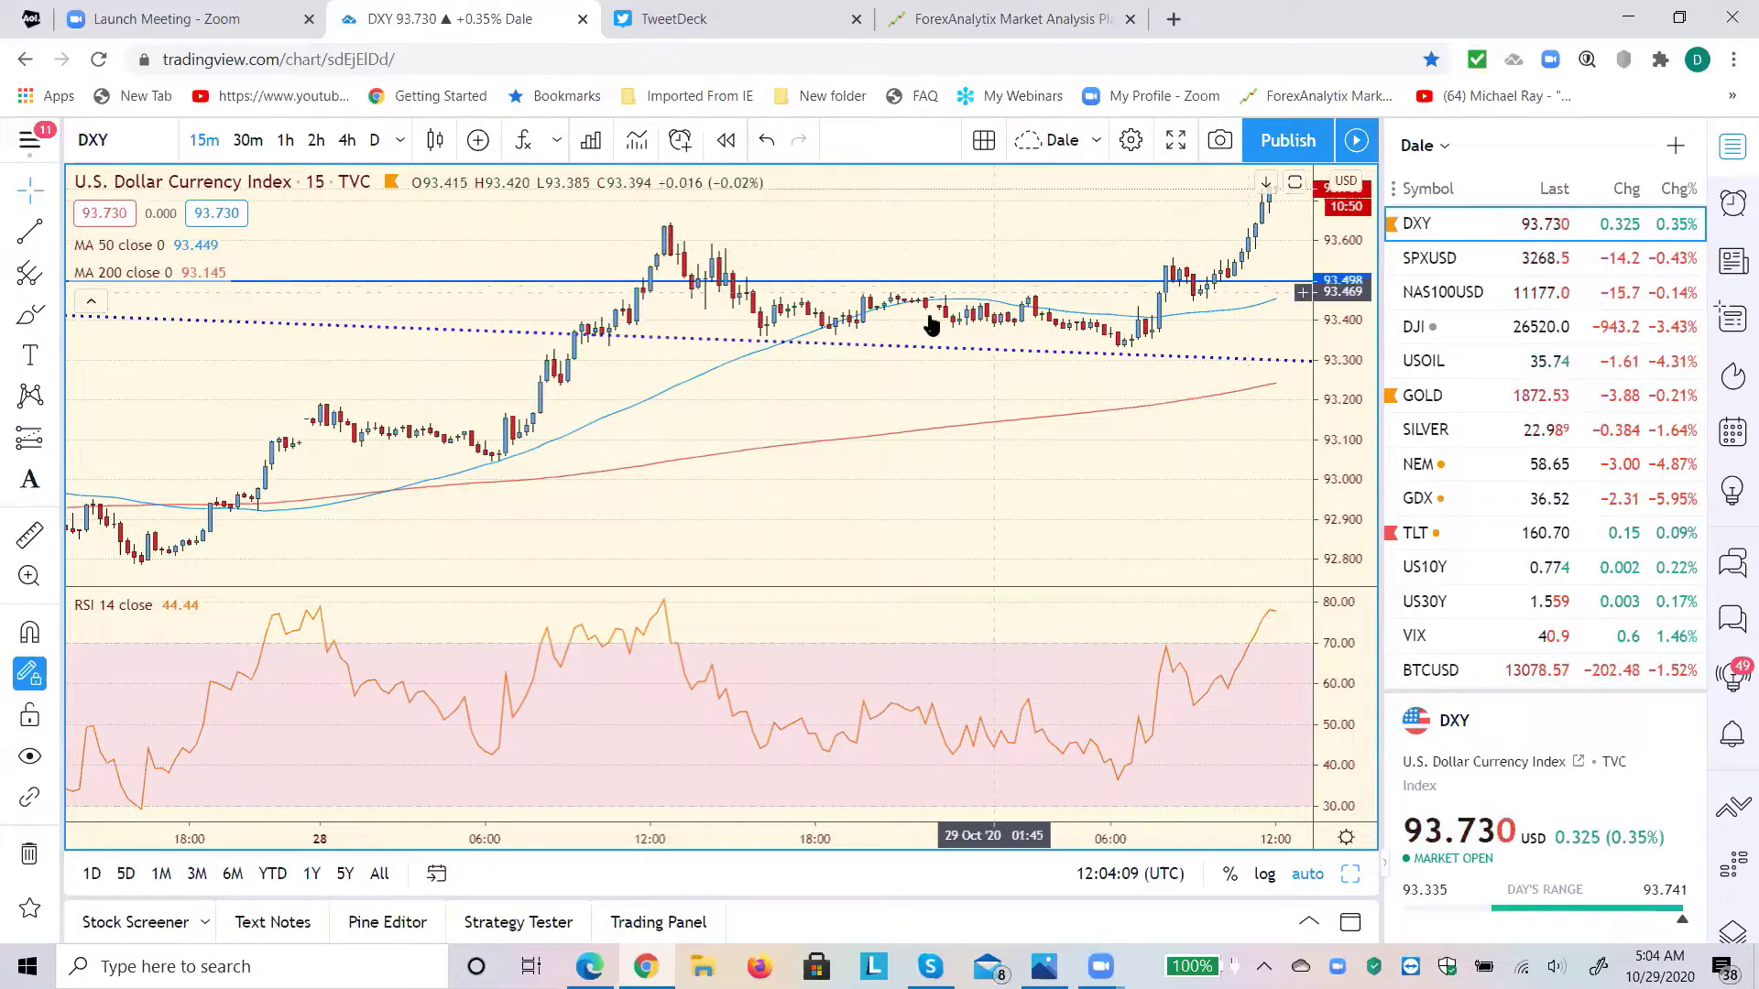
{"action": "left_click", "coordinate": [348, 142]}
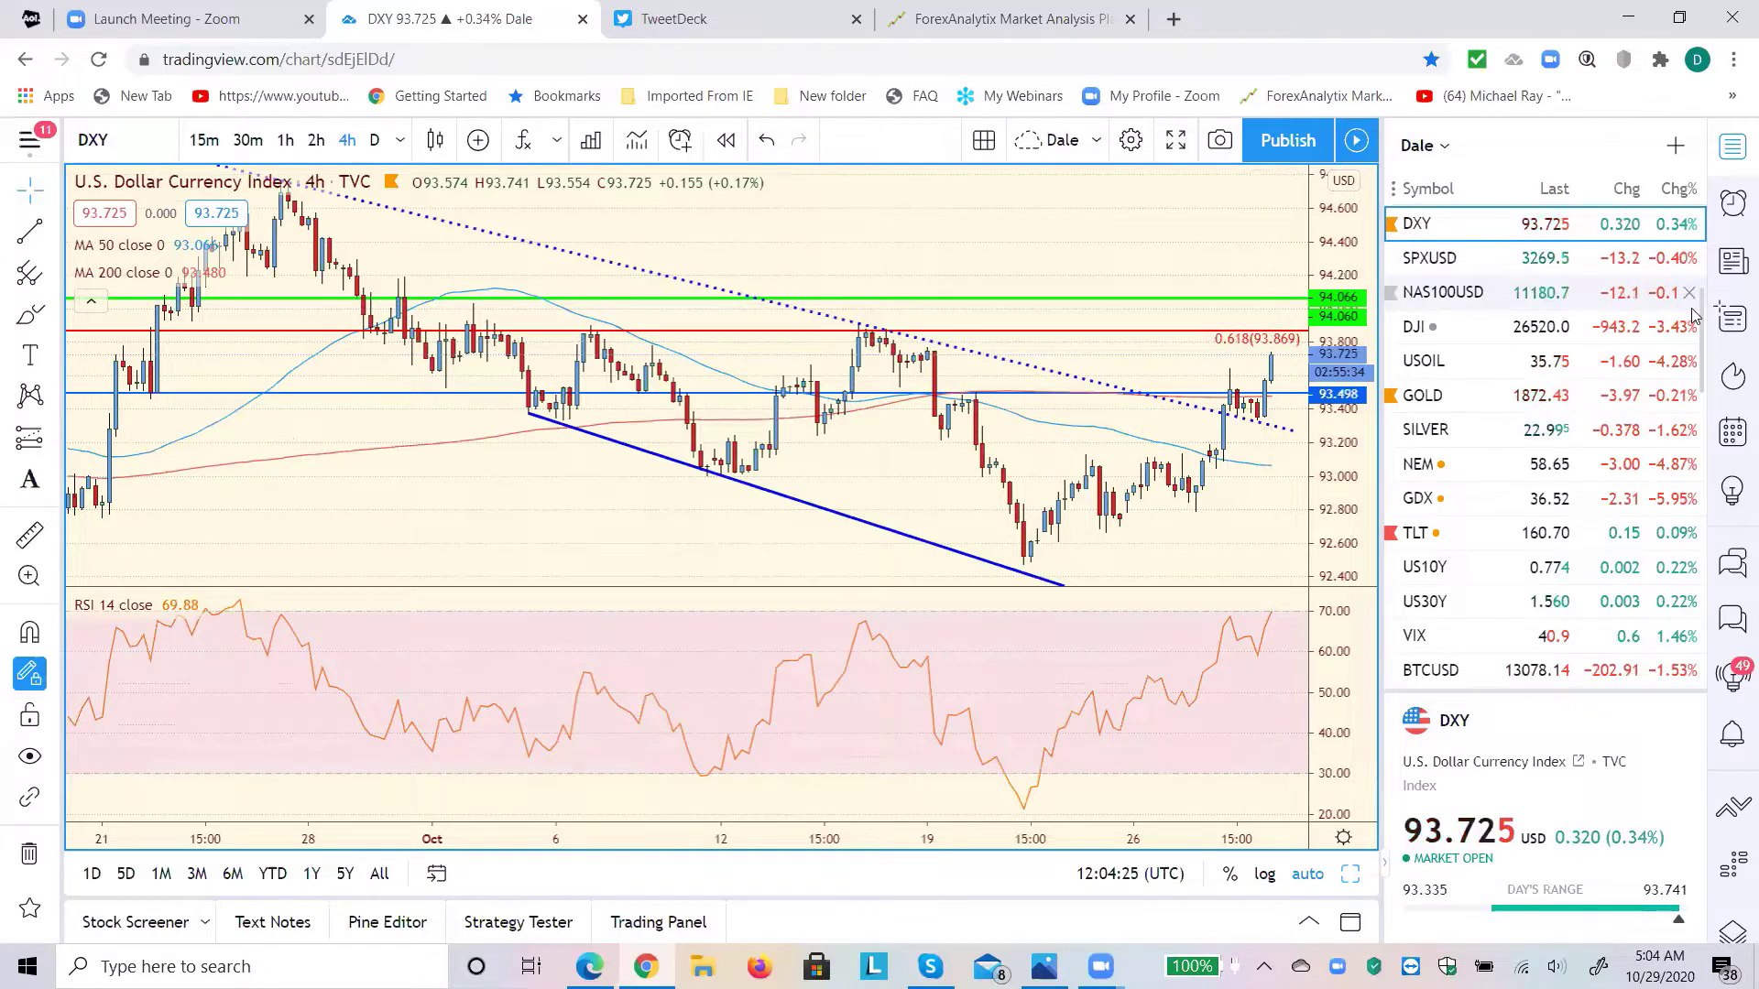
- Glance at the DXY news headlines, then restore the watchlist panel
{"action": "left_click_drag", "start_coordinate": [1705, 322], "coordinate": [1714, 240]}
{"action": "left_click", "coordinate": [1732, 261]}
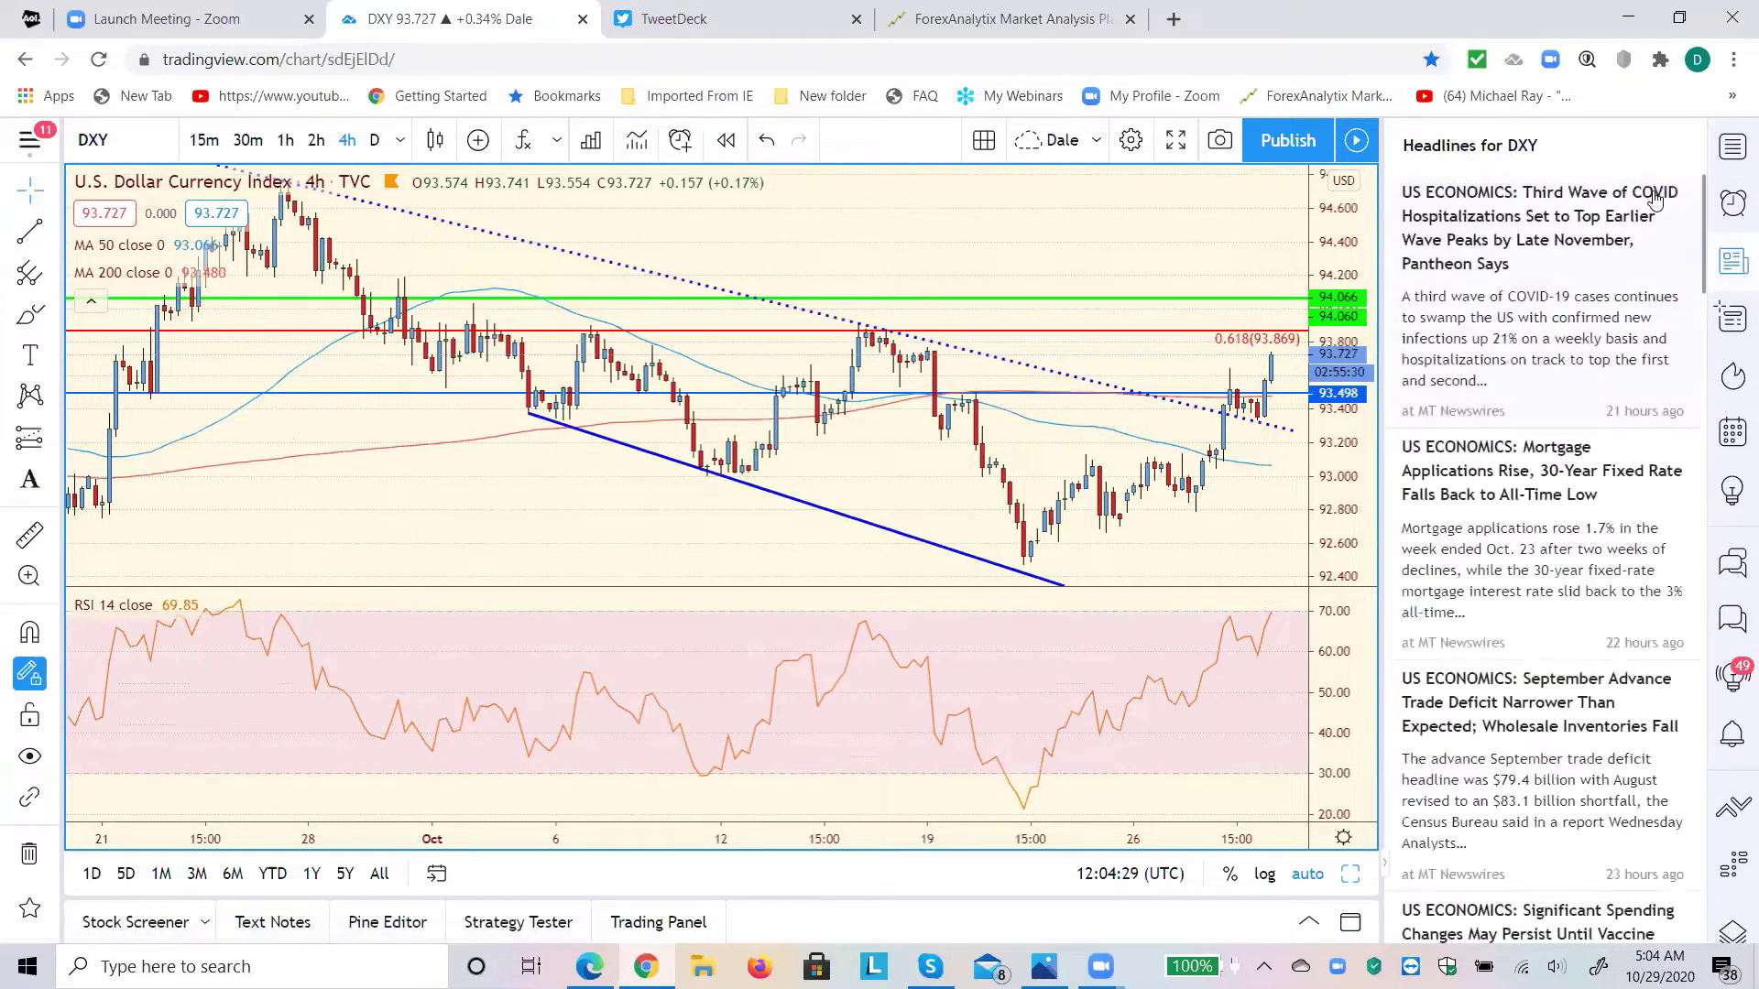
{"action": "left_click", "coordinate": [1725, 149]}
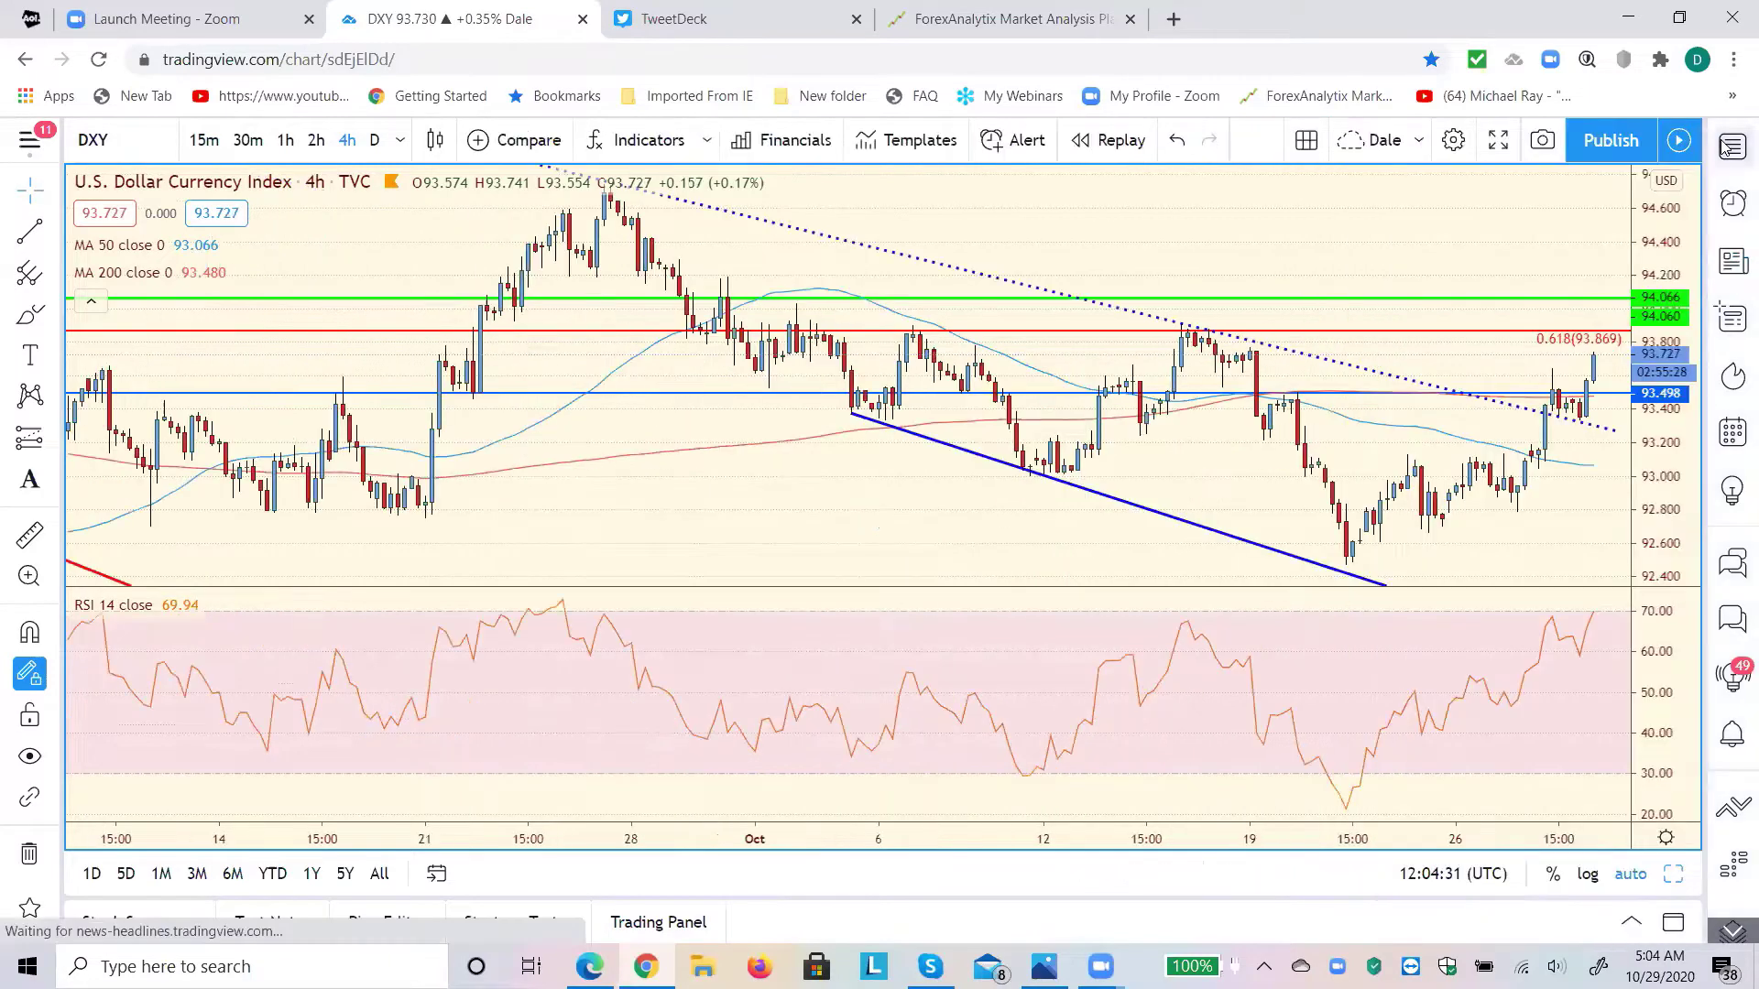
{"action": "left_click", "coordinate": [1726, 148]}
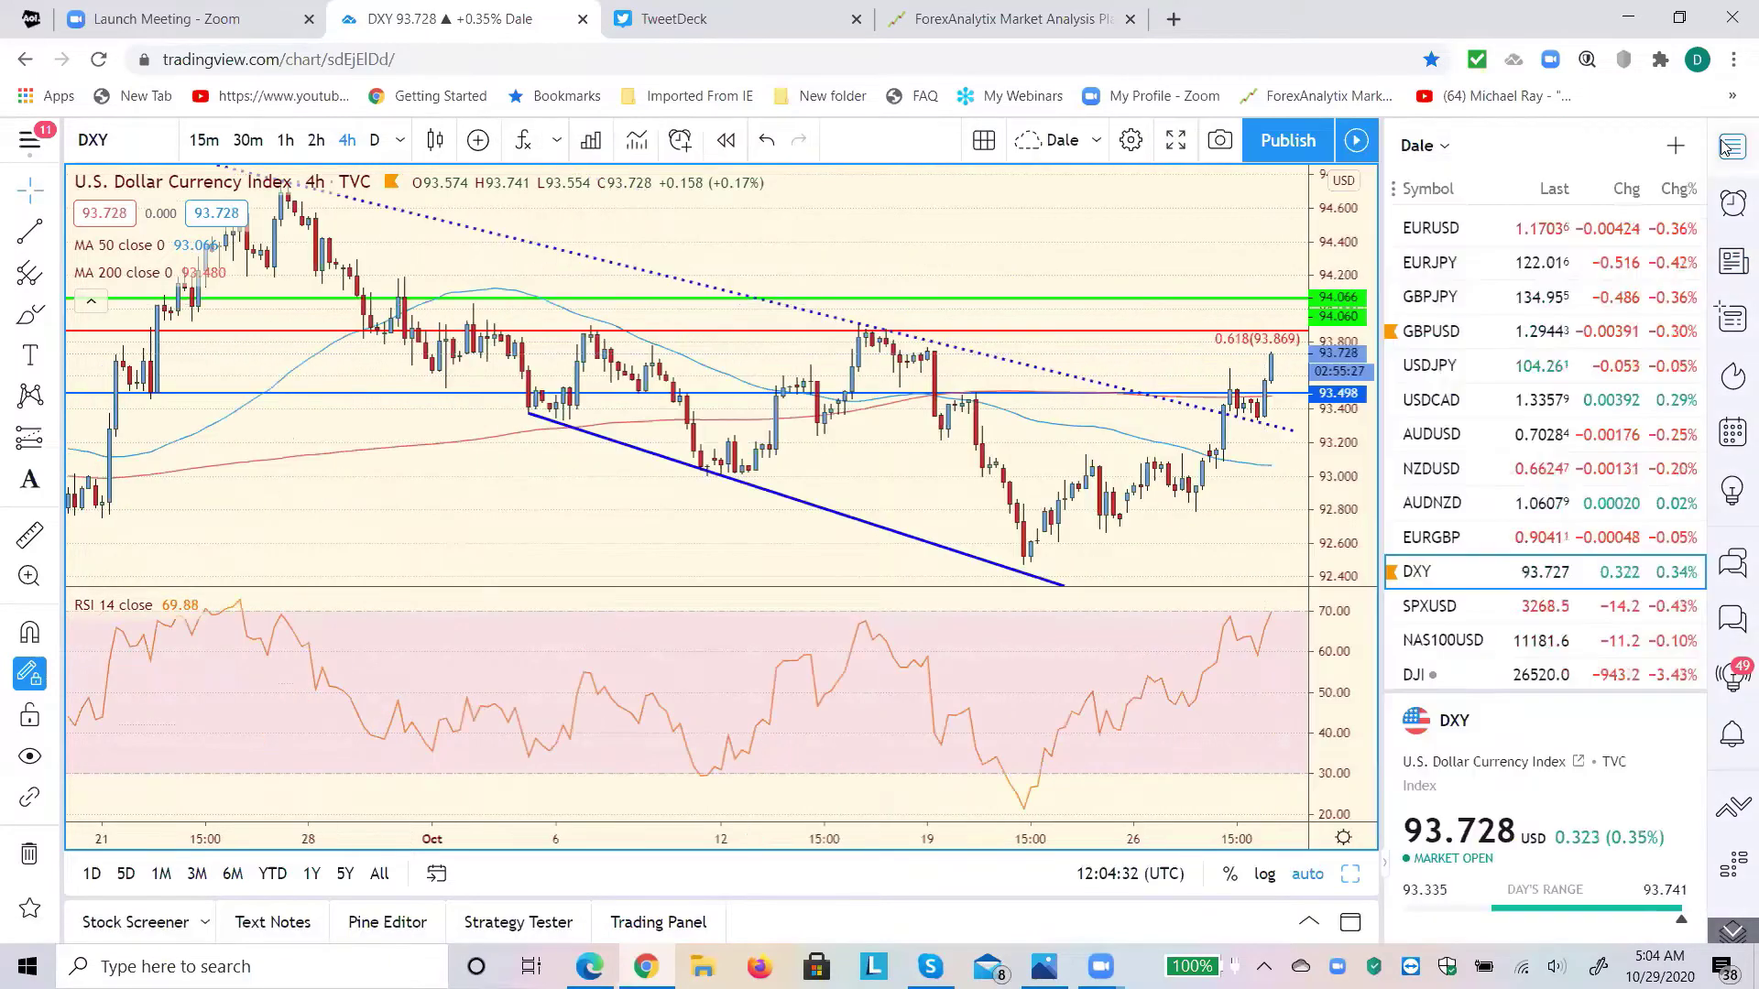
- Open USDJPY and compare its 2-hour and 4-hour candles
{"action": "left_click", "coordinate": [1432, 367]}
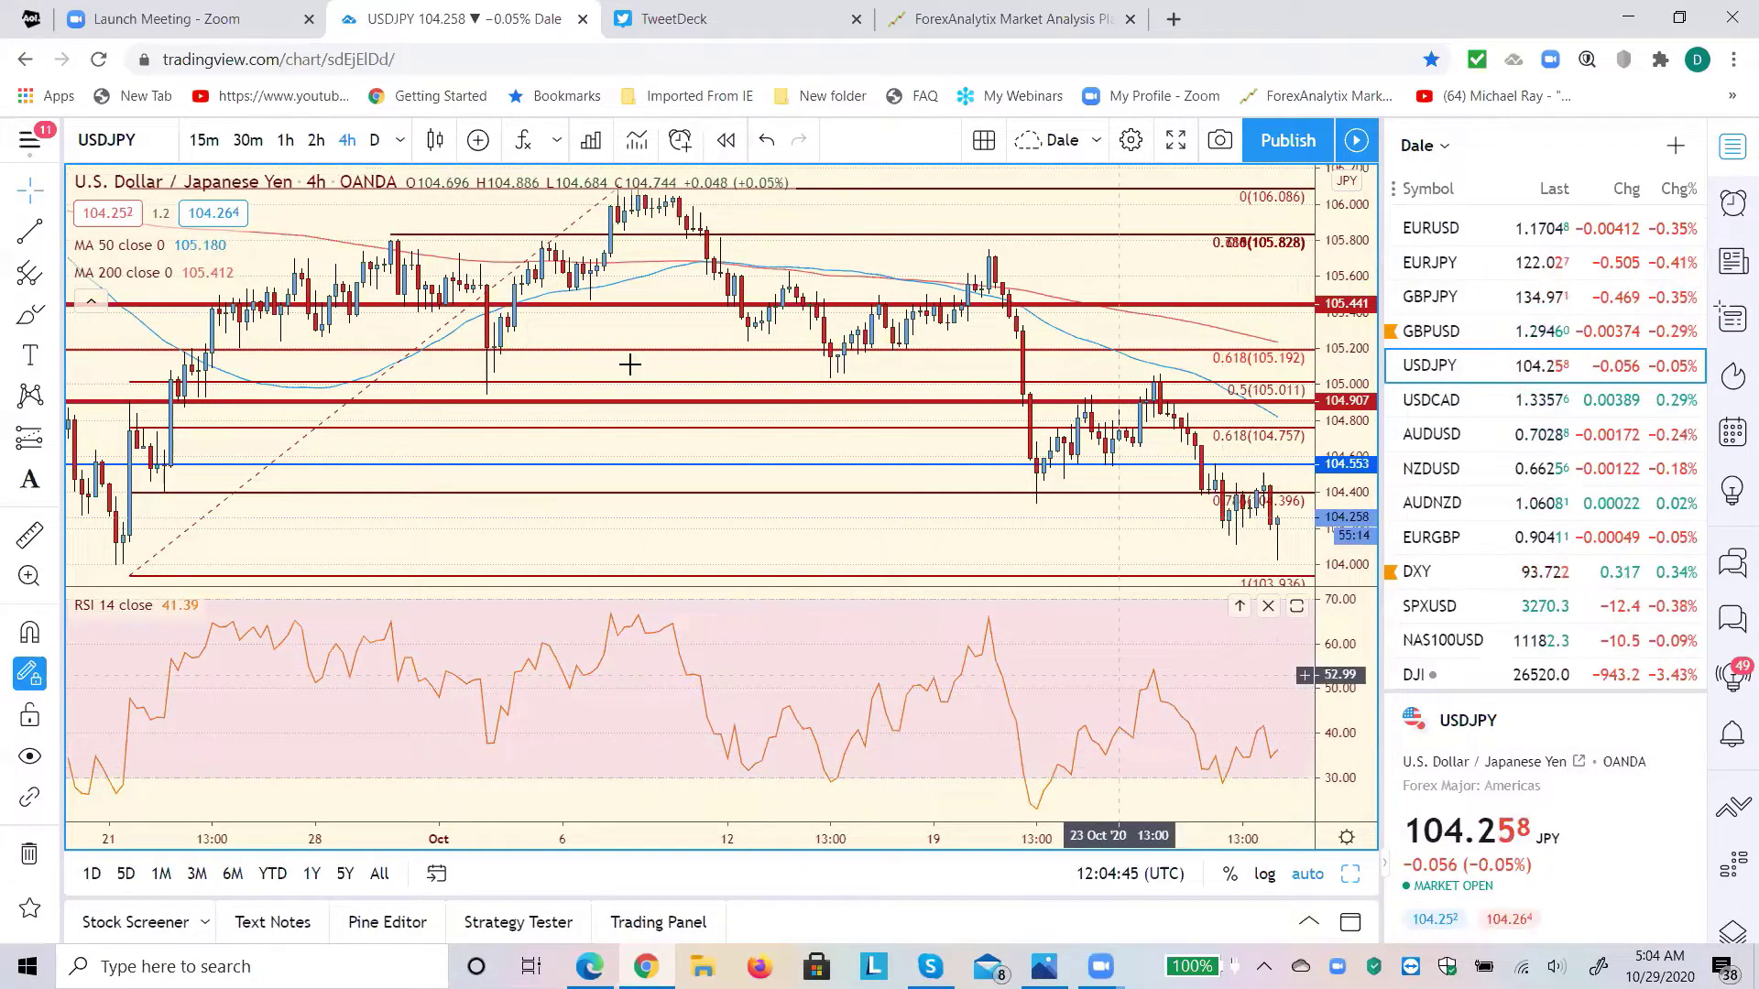
{"action": "left_click", "coordinate": [314, 142]}
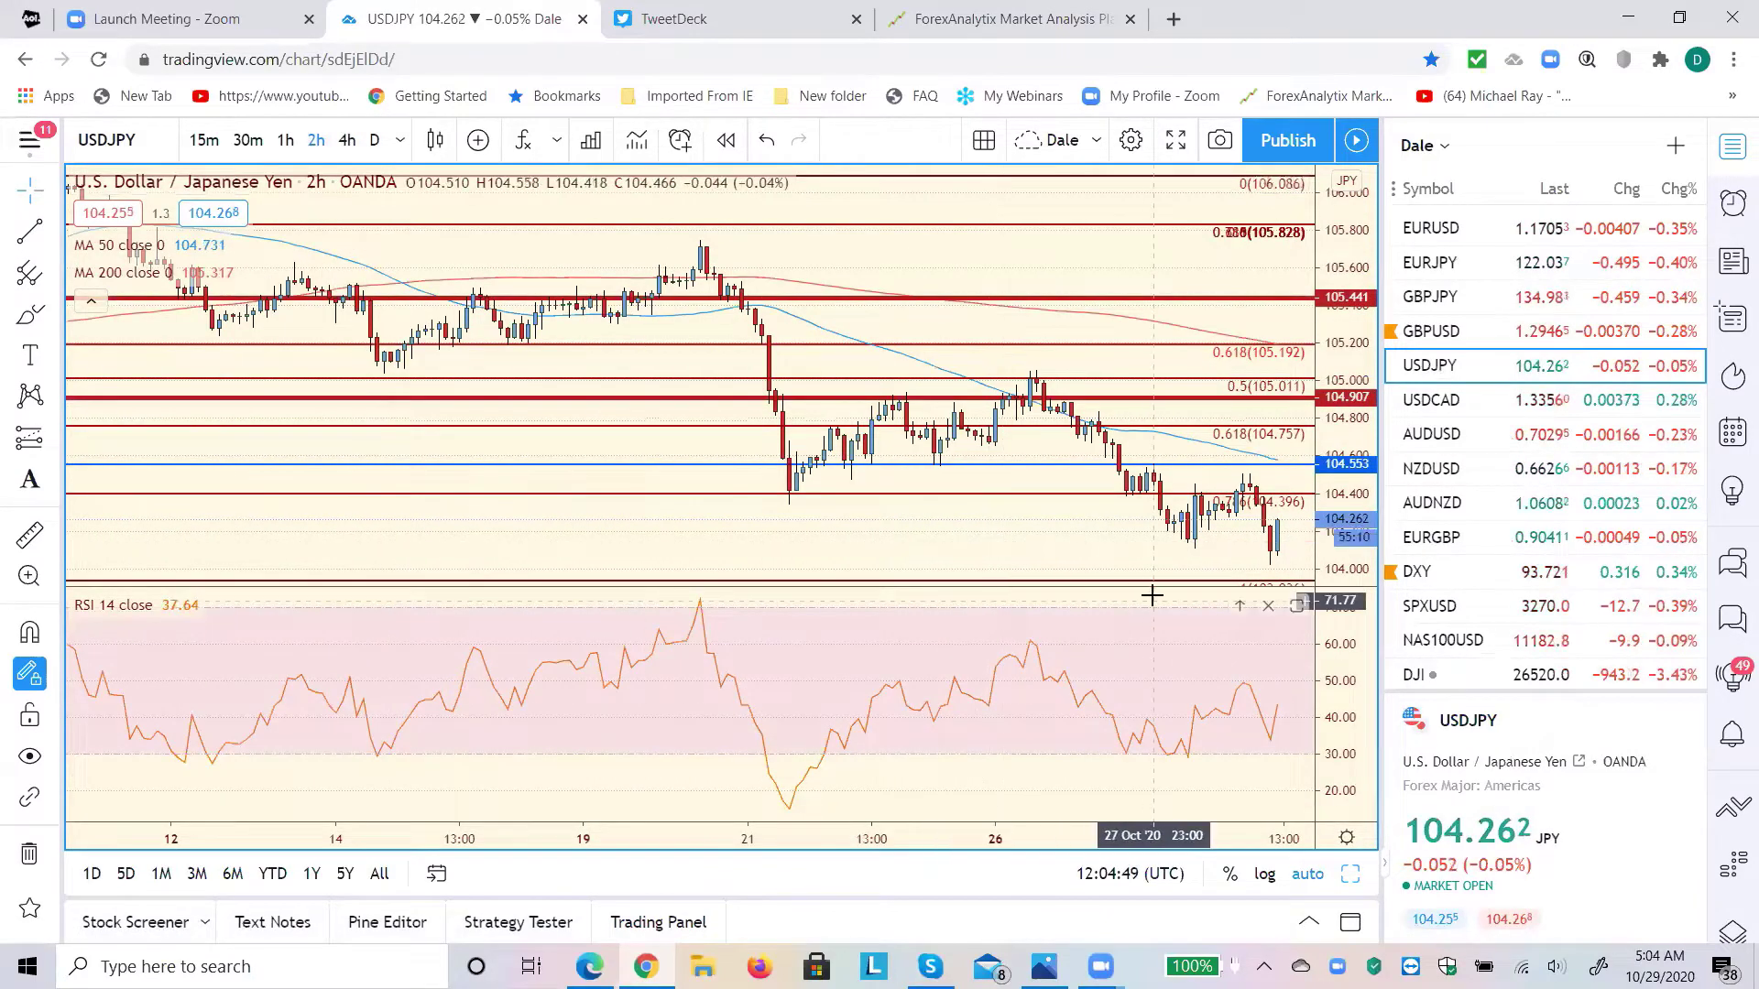
{"action": "left_click", "coordinate": [347, 142]}
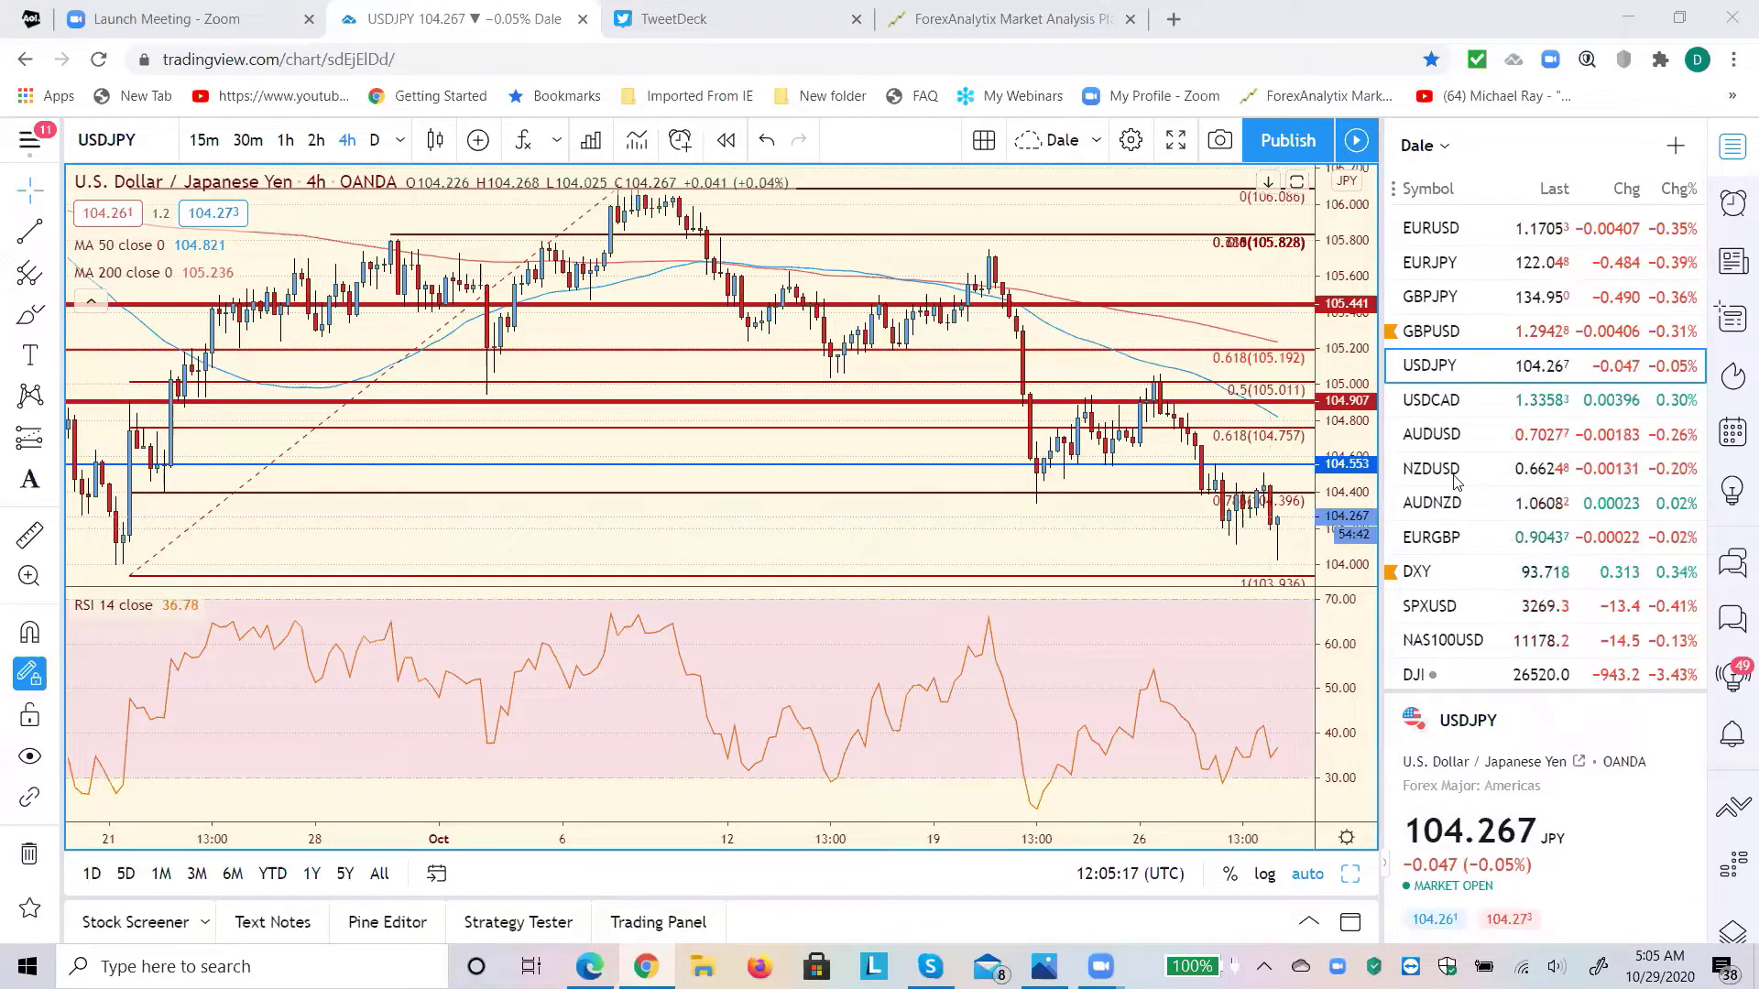
- Open EURGBP, then scroll the watchlist down and open the TLT bond ETF chart
{"action": "left_click", "coordinate": [1445, 543]}
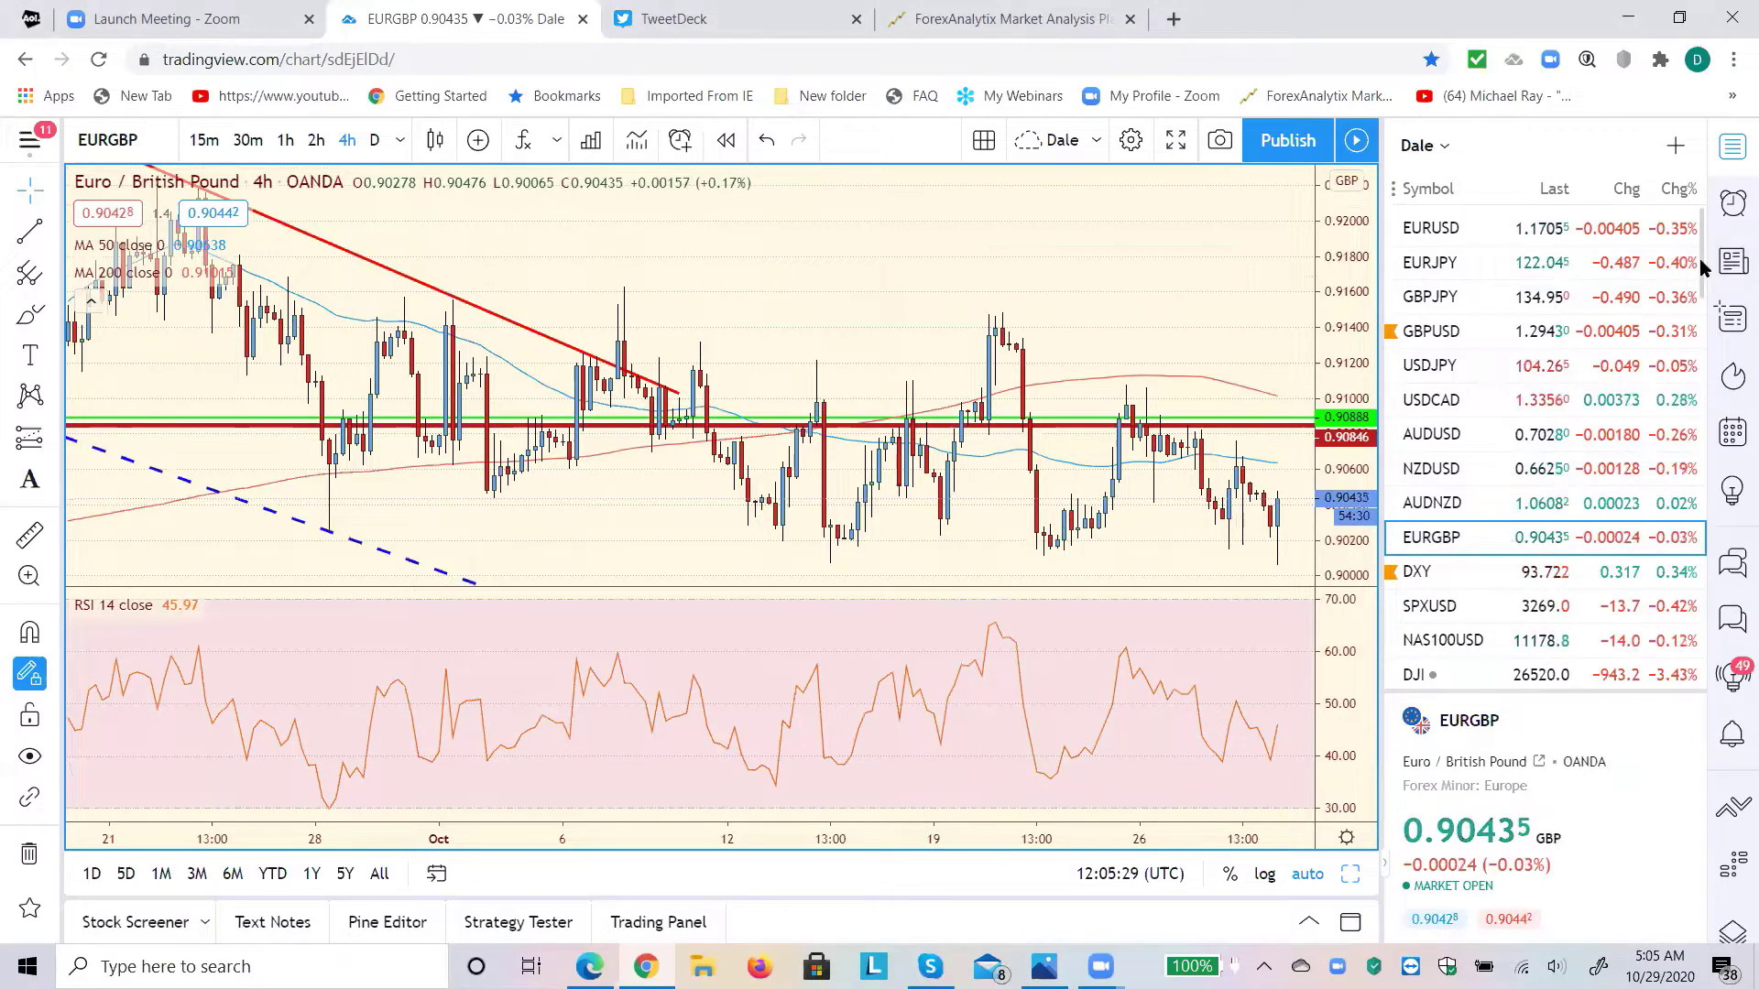
{"action": "scroll", "coordinate": [1697, 287], "scroll_direction": "down", "scroll_amount": 1}
{"action": "scroll", "coordinate": [1697, 287], "scroll_direction": "down", "scroll_amount": 5}
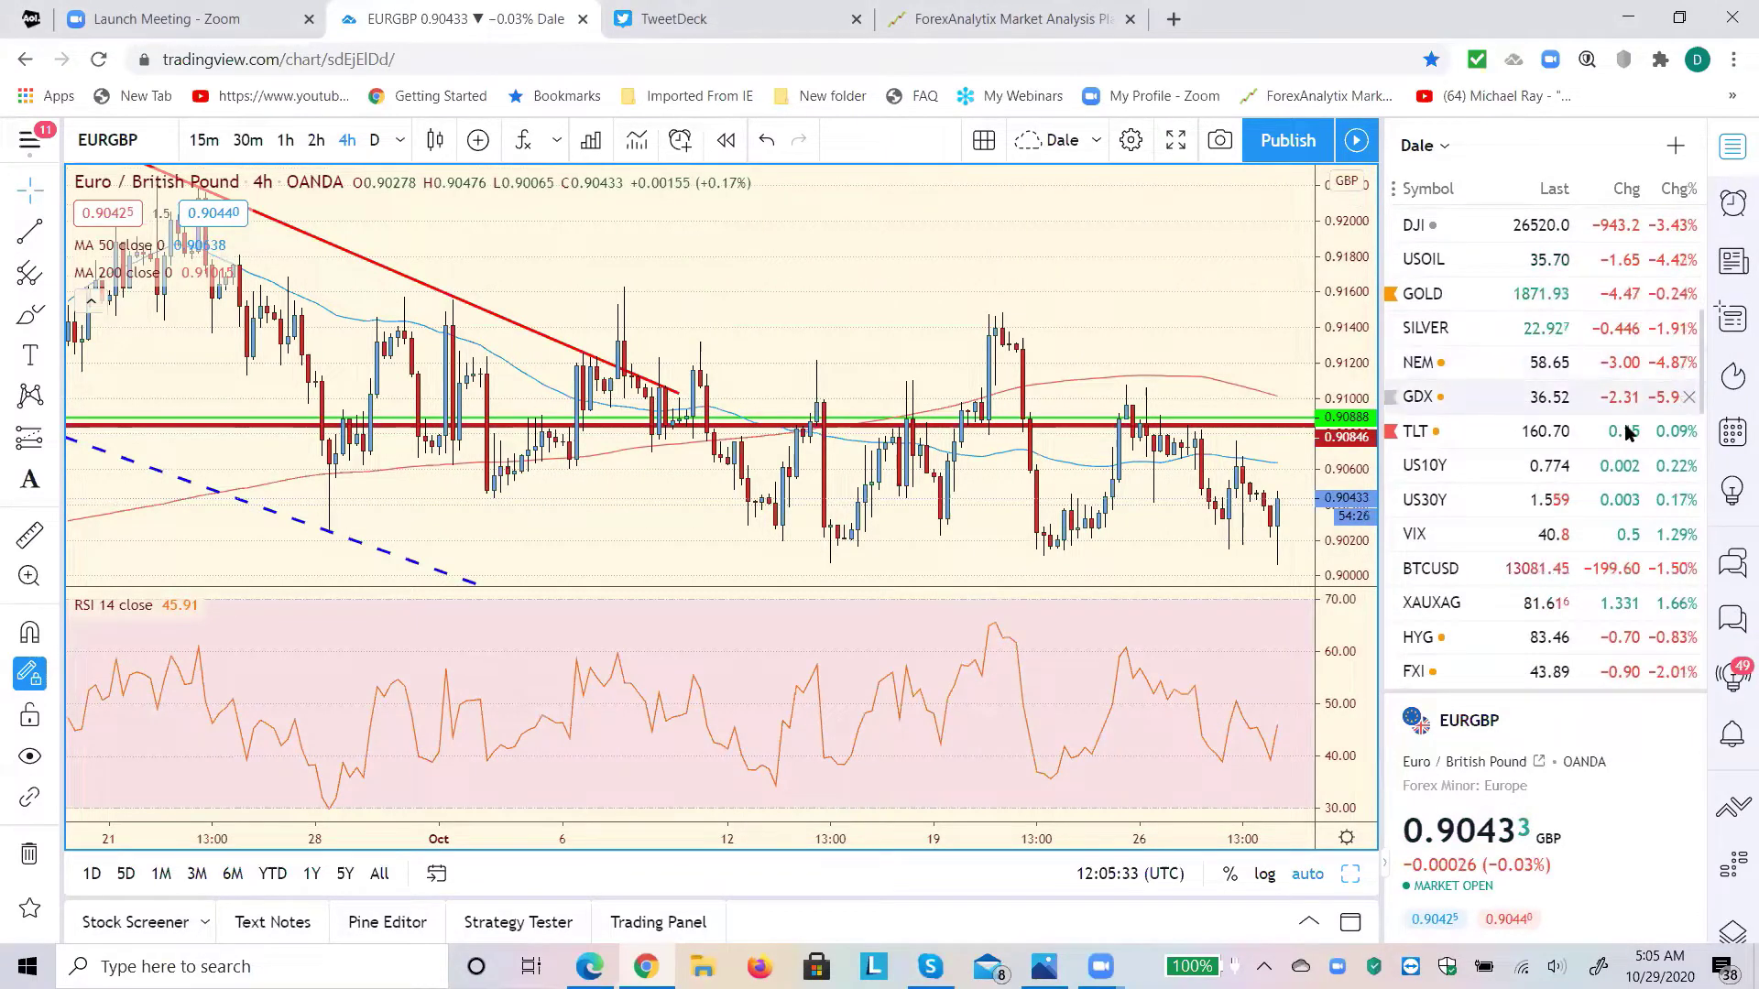
{"action": "left_click", "coordinate": [1422, 439]}
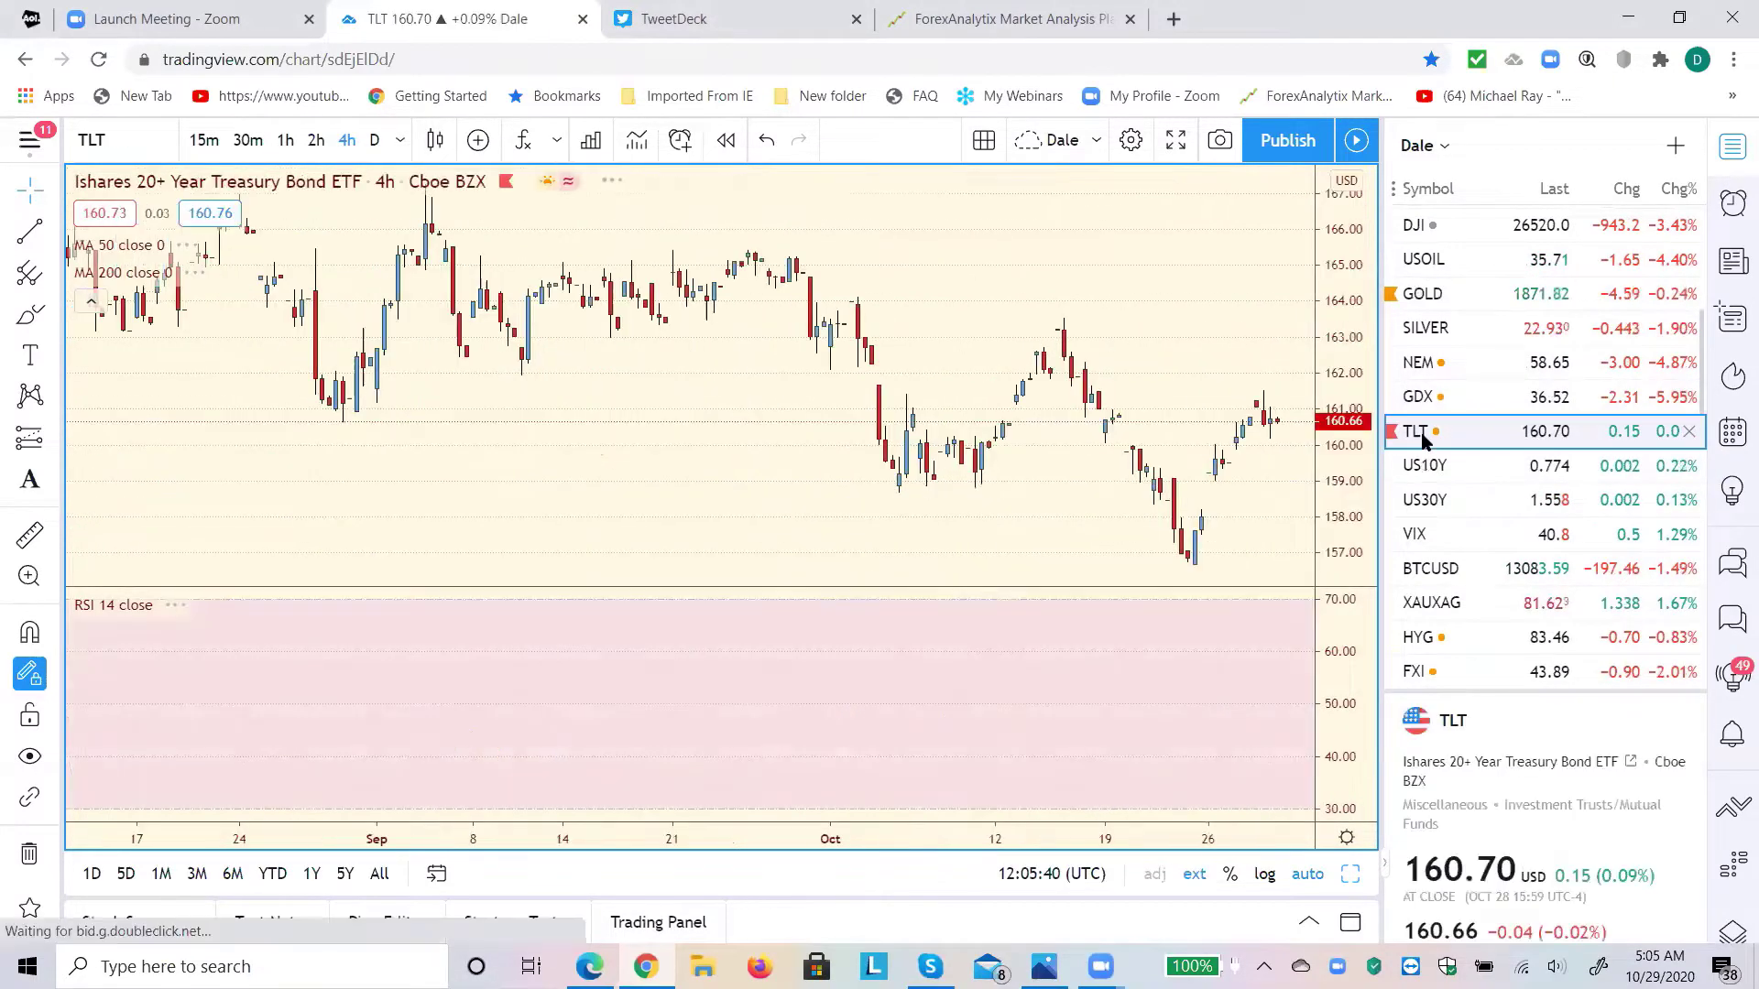
- Show TLT on daily candles with Fibonacci levels from 139.01 to 179.29
{"action": "left_click", "coordinate": [372, 143]}
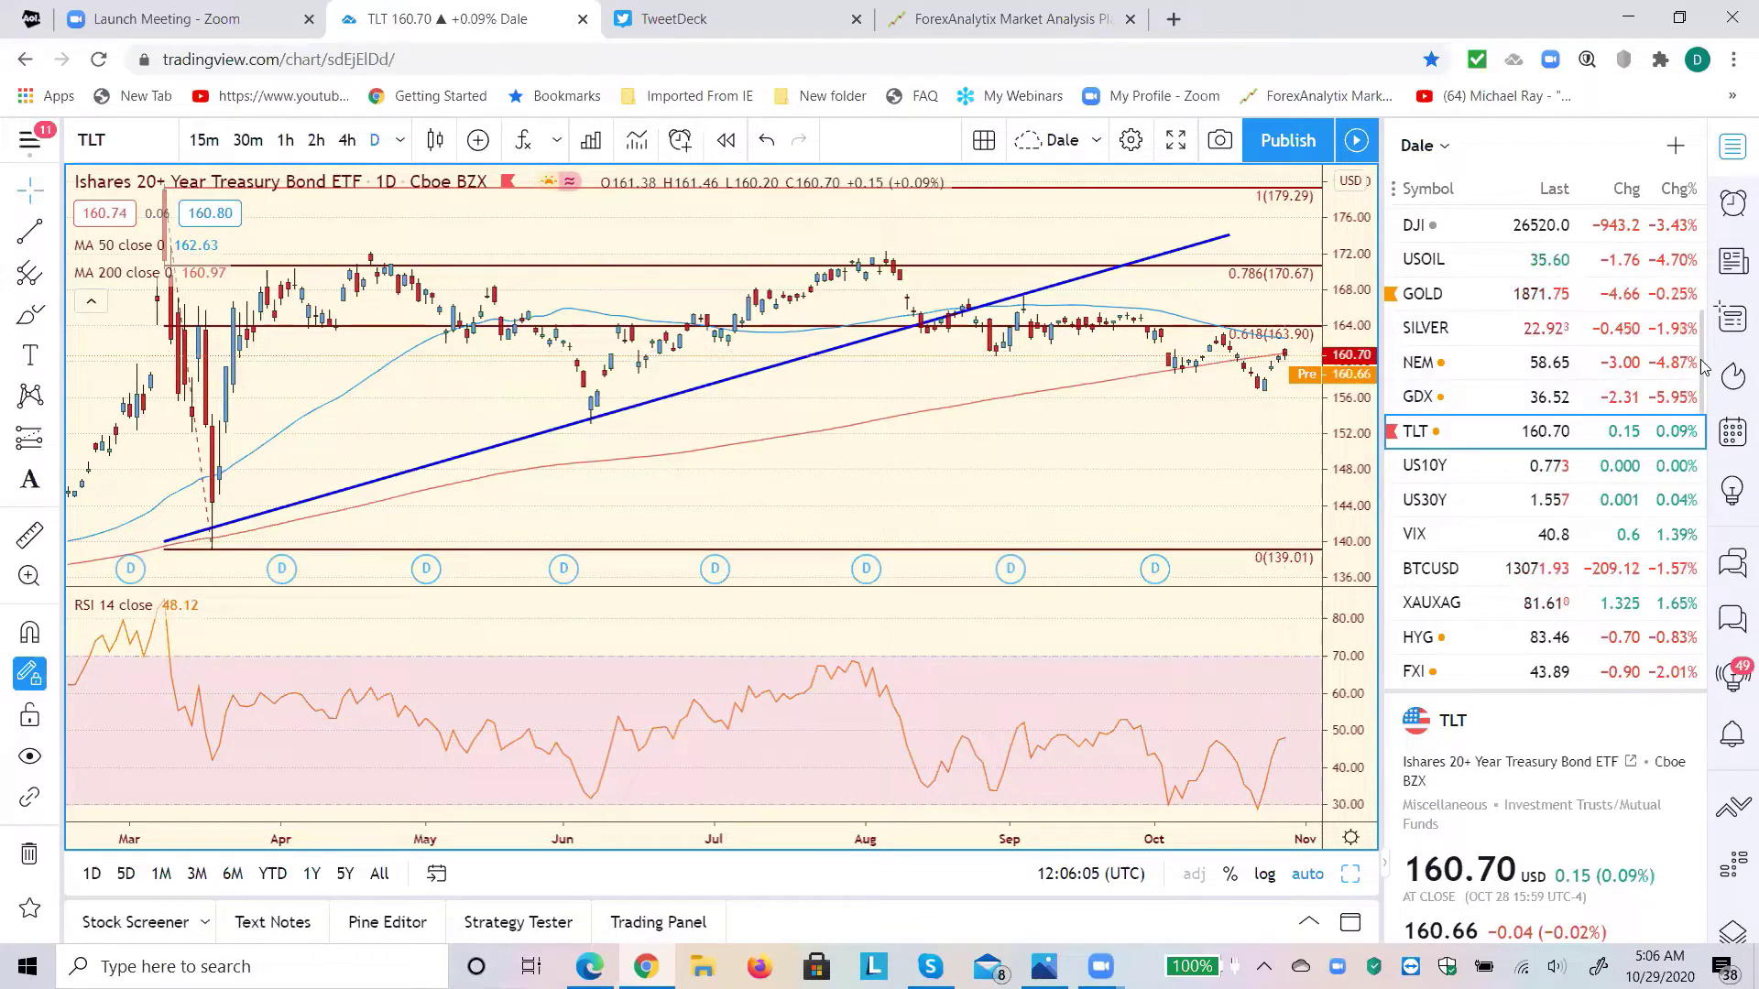
{"action": "scroll", "coordinate": [1704, 362], "scroll_direction": "up", "scroll_amount": 3}
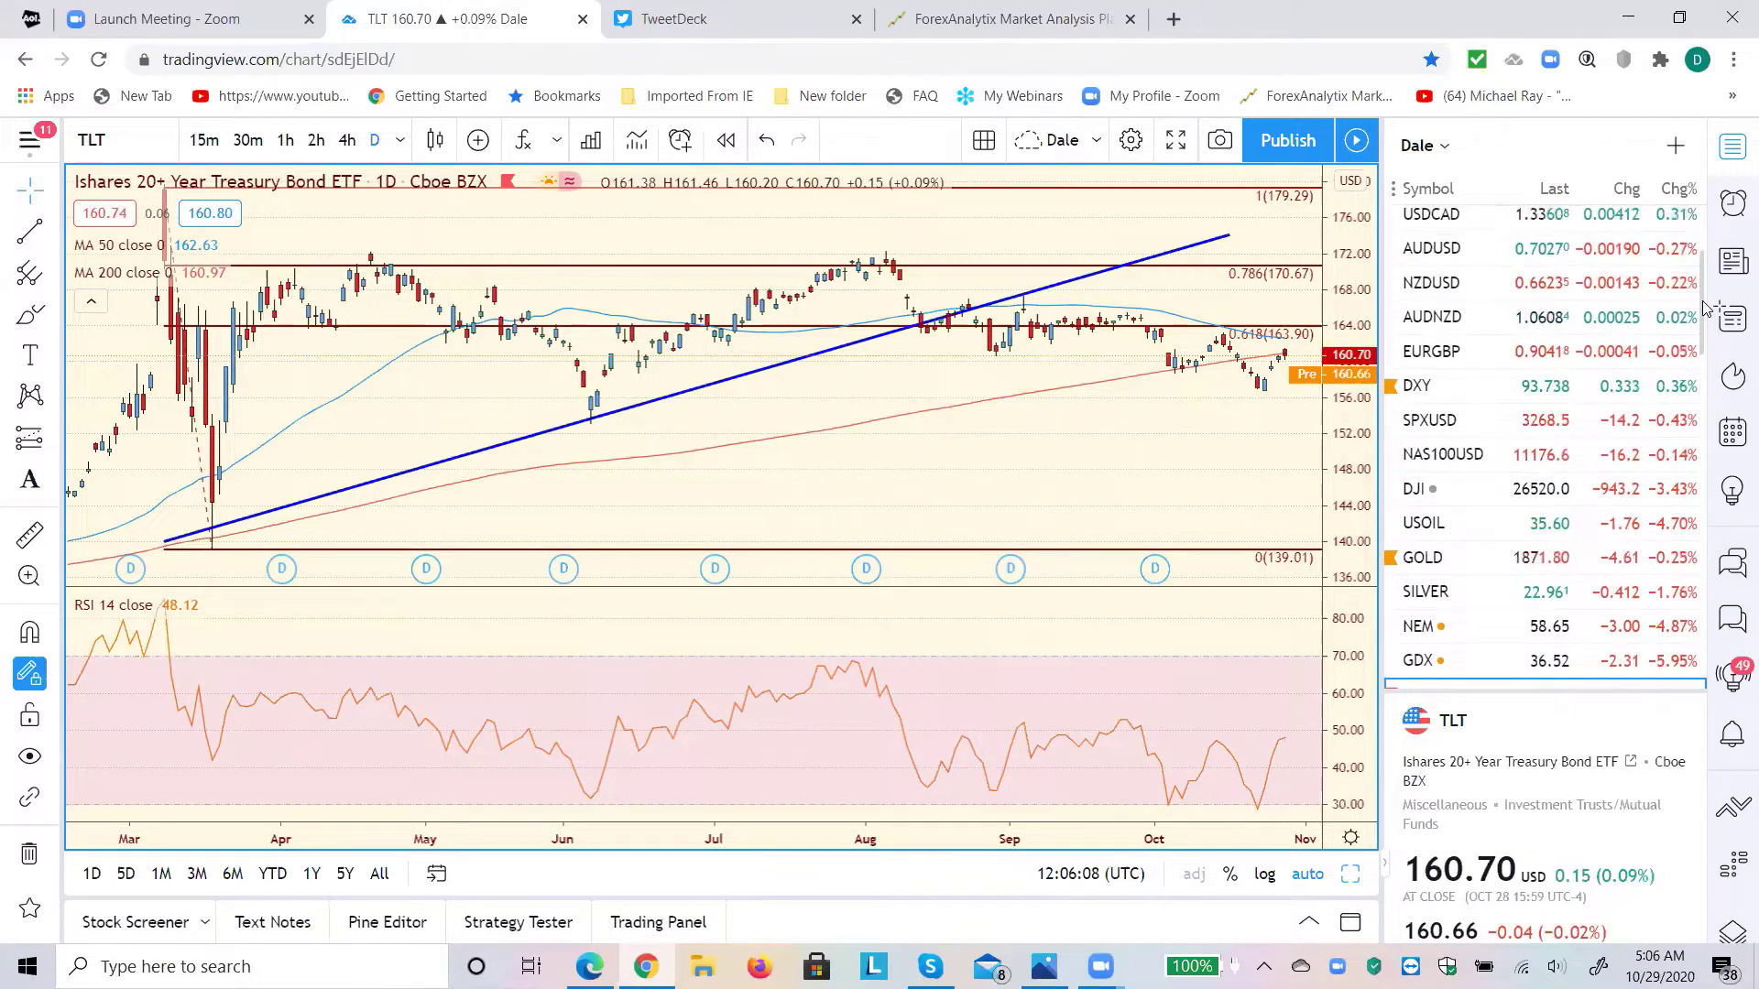
- Open the SPXUSD chart from the watchlist to review it
{"action": "left_click", "coordinate": [1447, 421]}
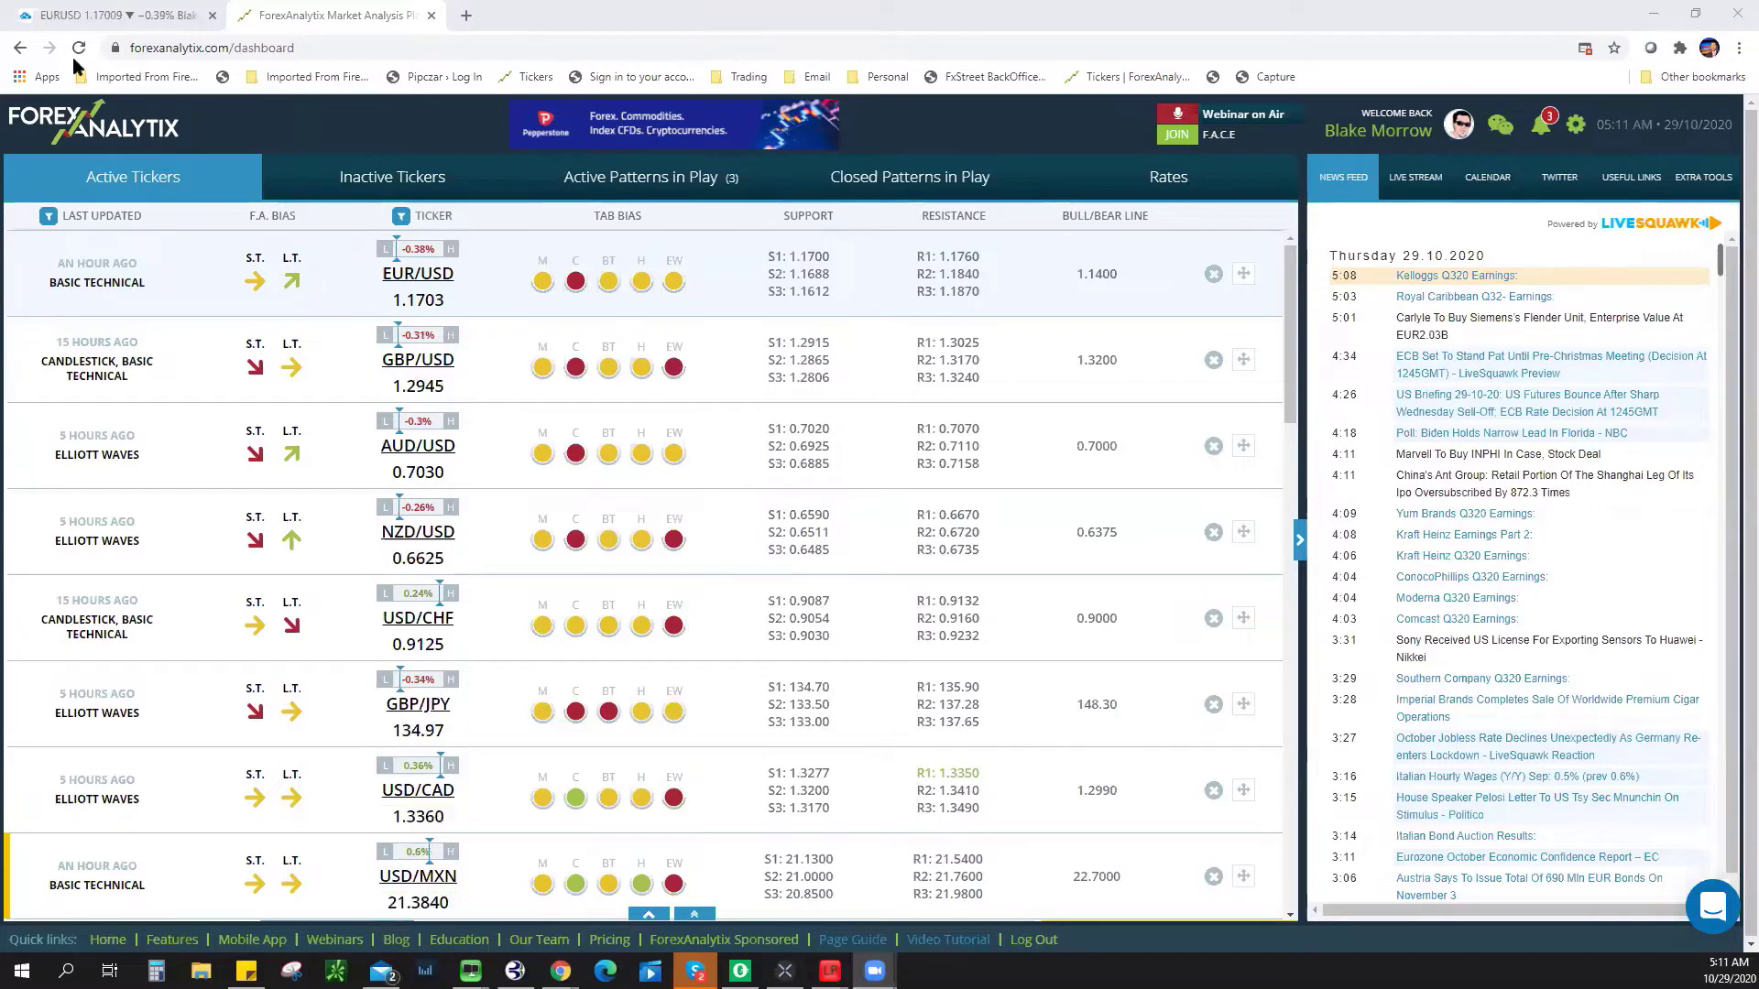
- Return to the TradingView EURUSD chart, bringing up the October 29, 2020 Excel bias sheet
{"action": "left_click", "coordinate": [139, 25]}
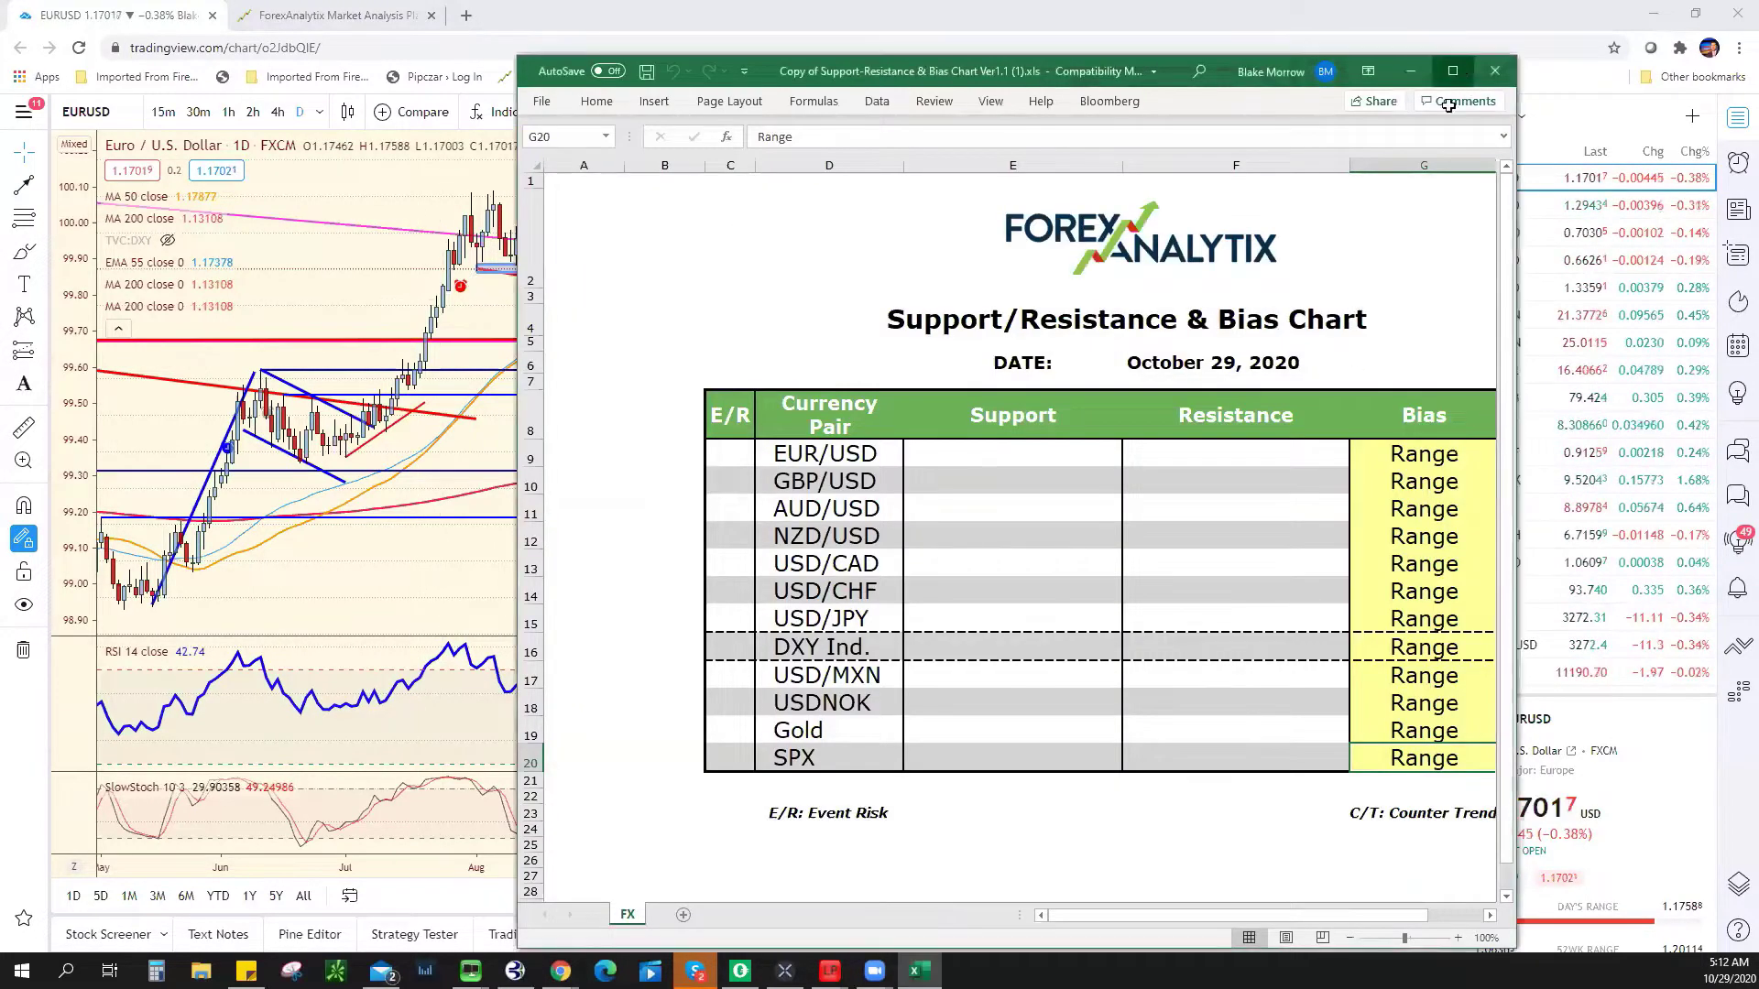
- Minimize the Excel bias sheet and open the USDJPY chart from the watchlist
{"action": "left_click", "coordinate": [1451, 71]}
{"action": "left_click", "coordinate": [1653, 14]}
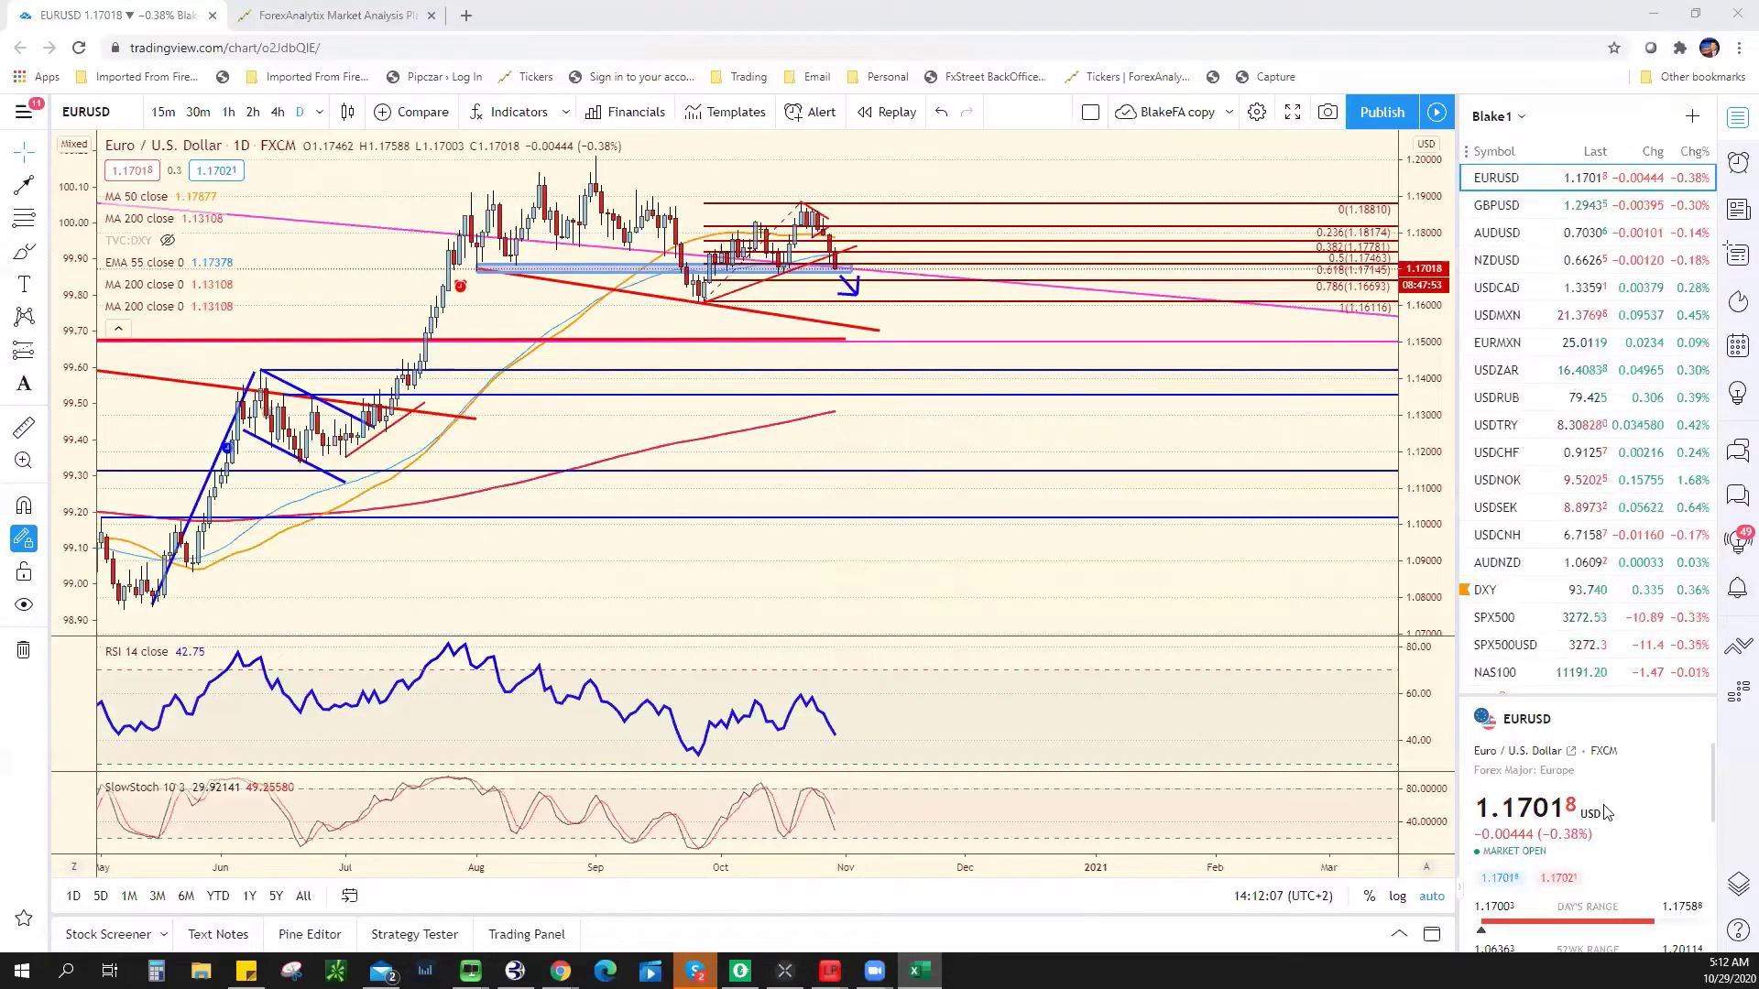
{"action": "scroll", "coordinate": [1539, 494], "scroll_direction": "down", "scroll_amount": 4}
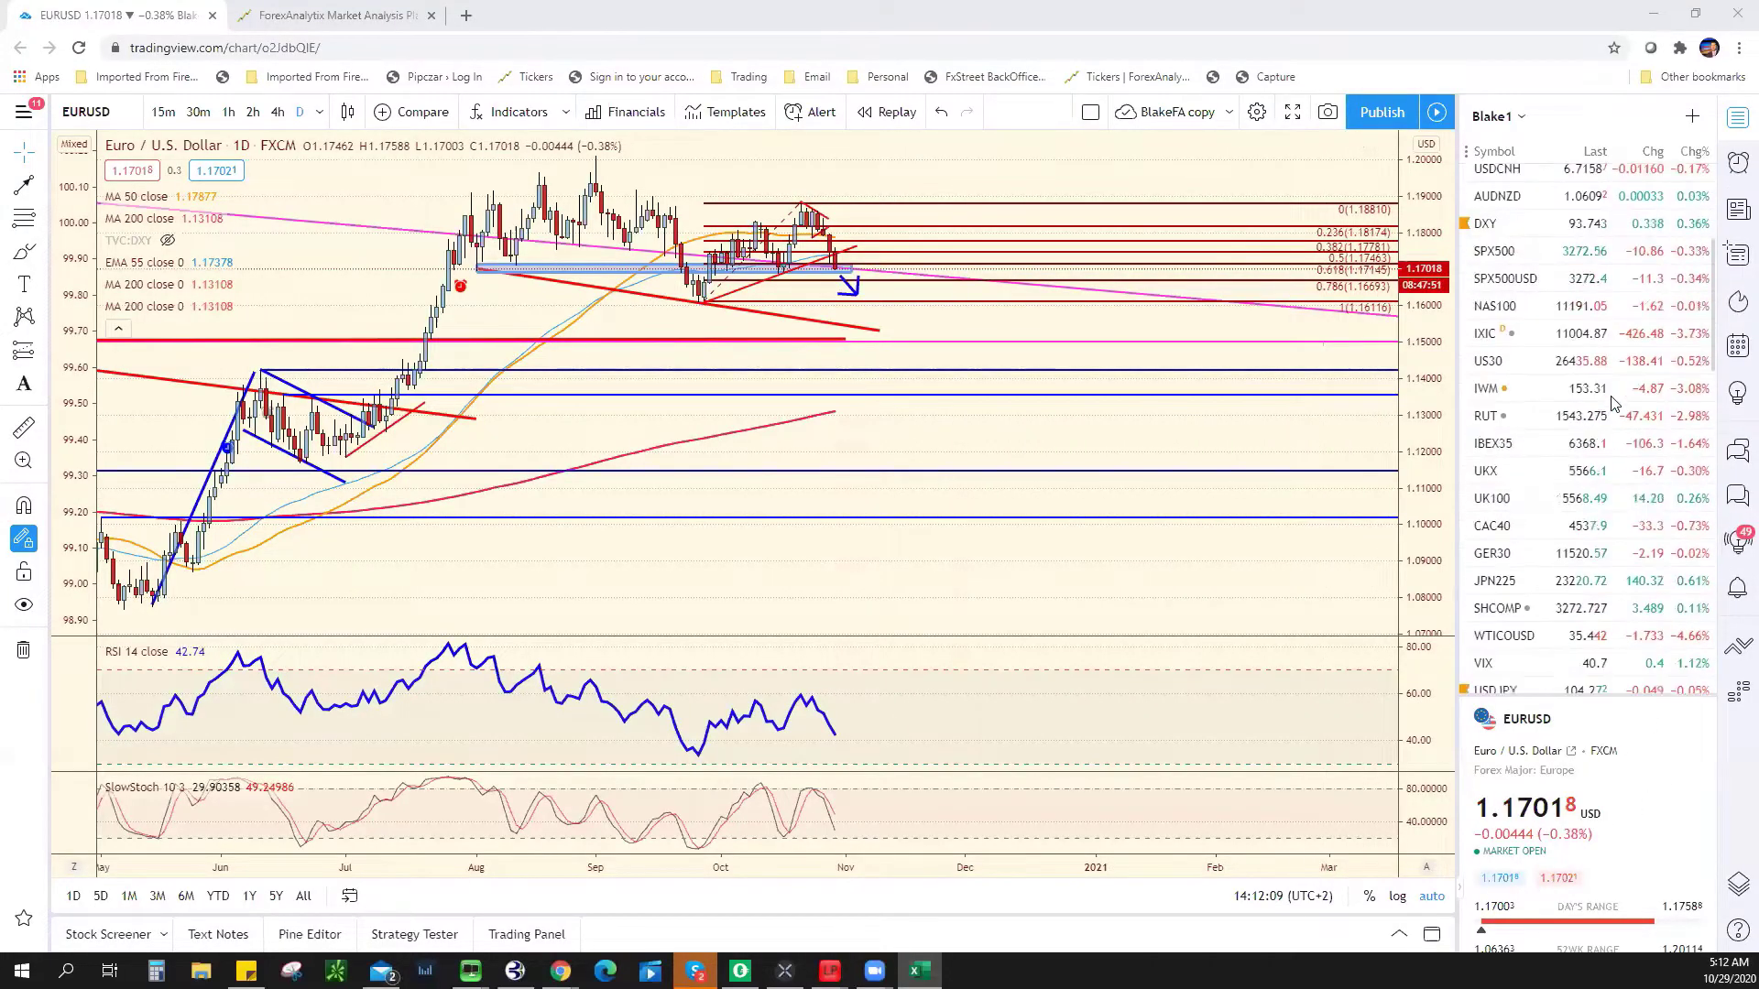
{"action": "scroll", "coordinate": [1550, 504], "scroll_direction": "down", "scroll_amount": 3}
{"action": "left_click", "coordinate": [1548, 416]}
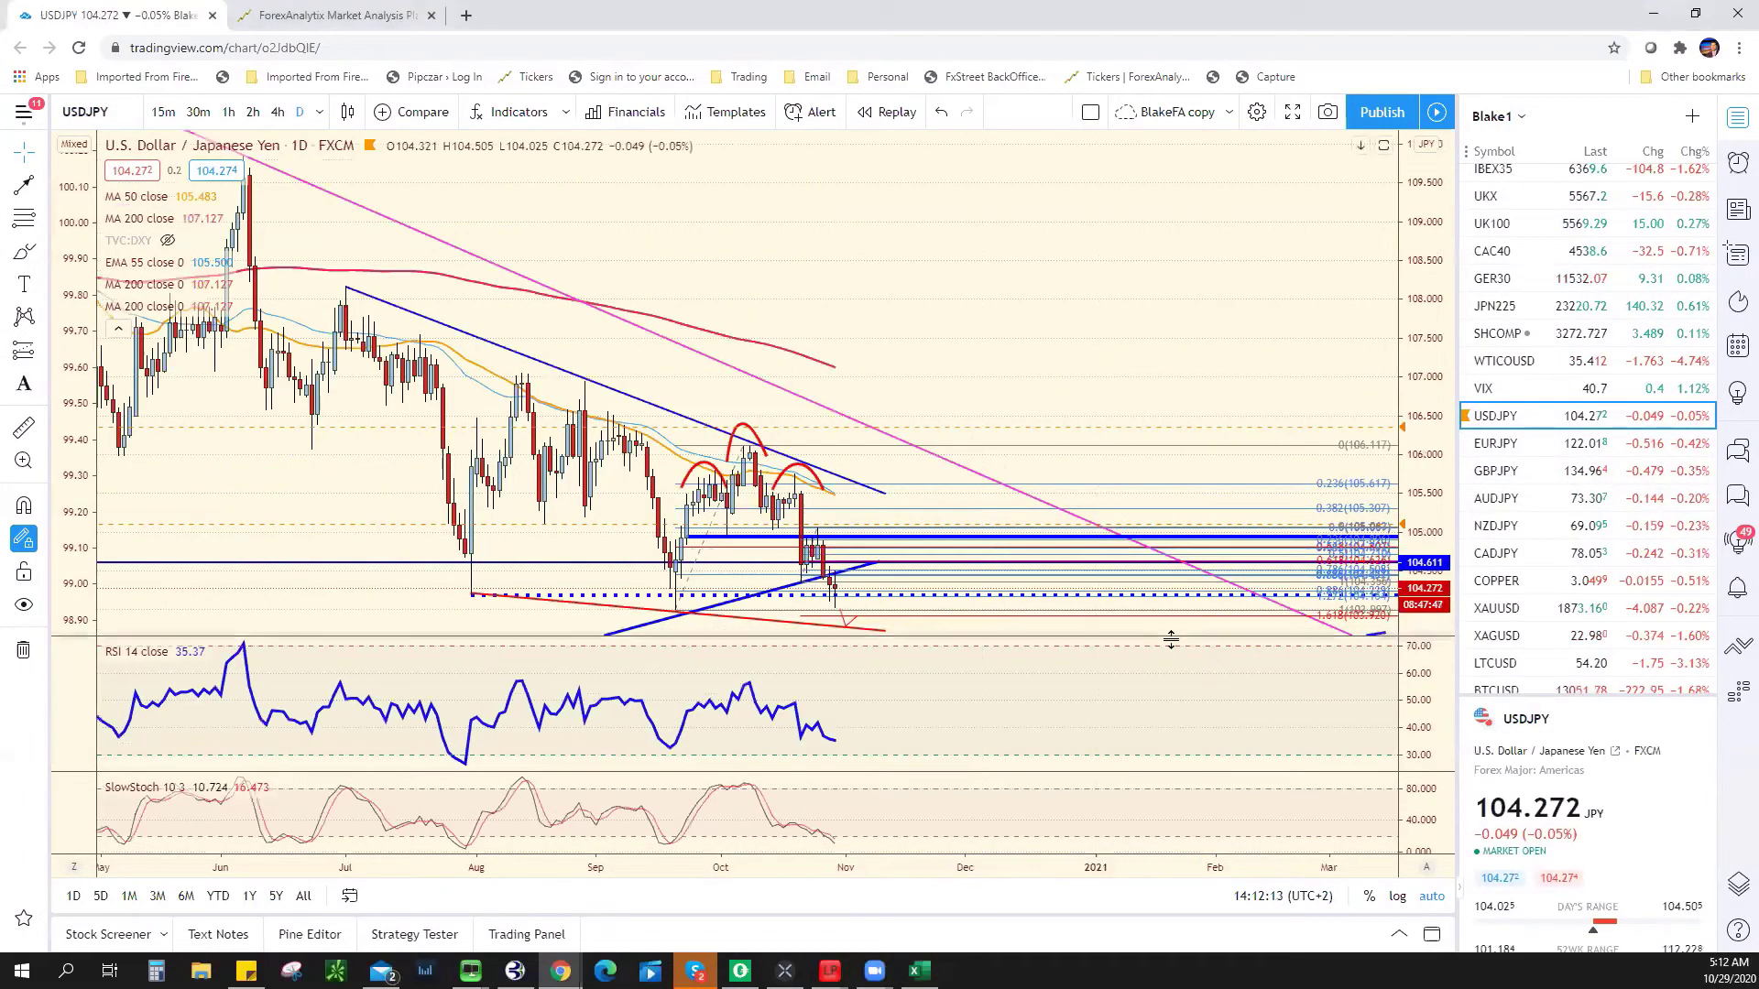
- Zoom the USDJPY chart out and back in, then open the AUDJPY daily chart
{"action": "scroll", "coordinate": [1061, 620], "scroll_direction": "down", "scroll_amount": 4}
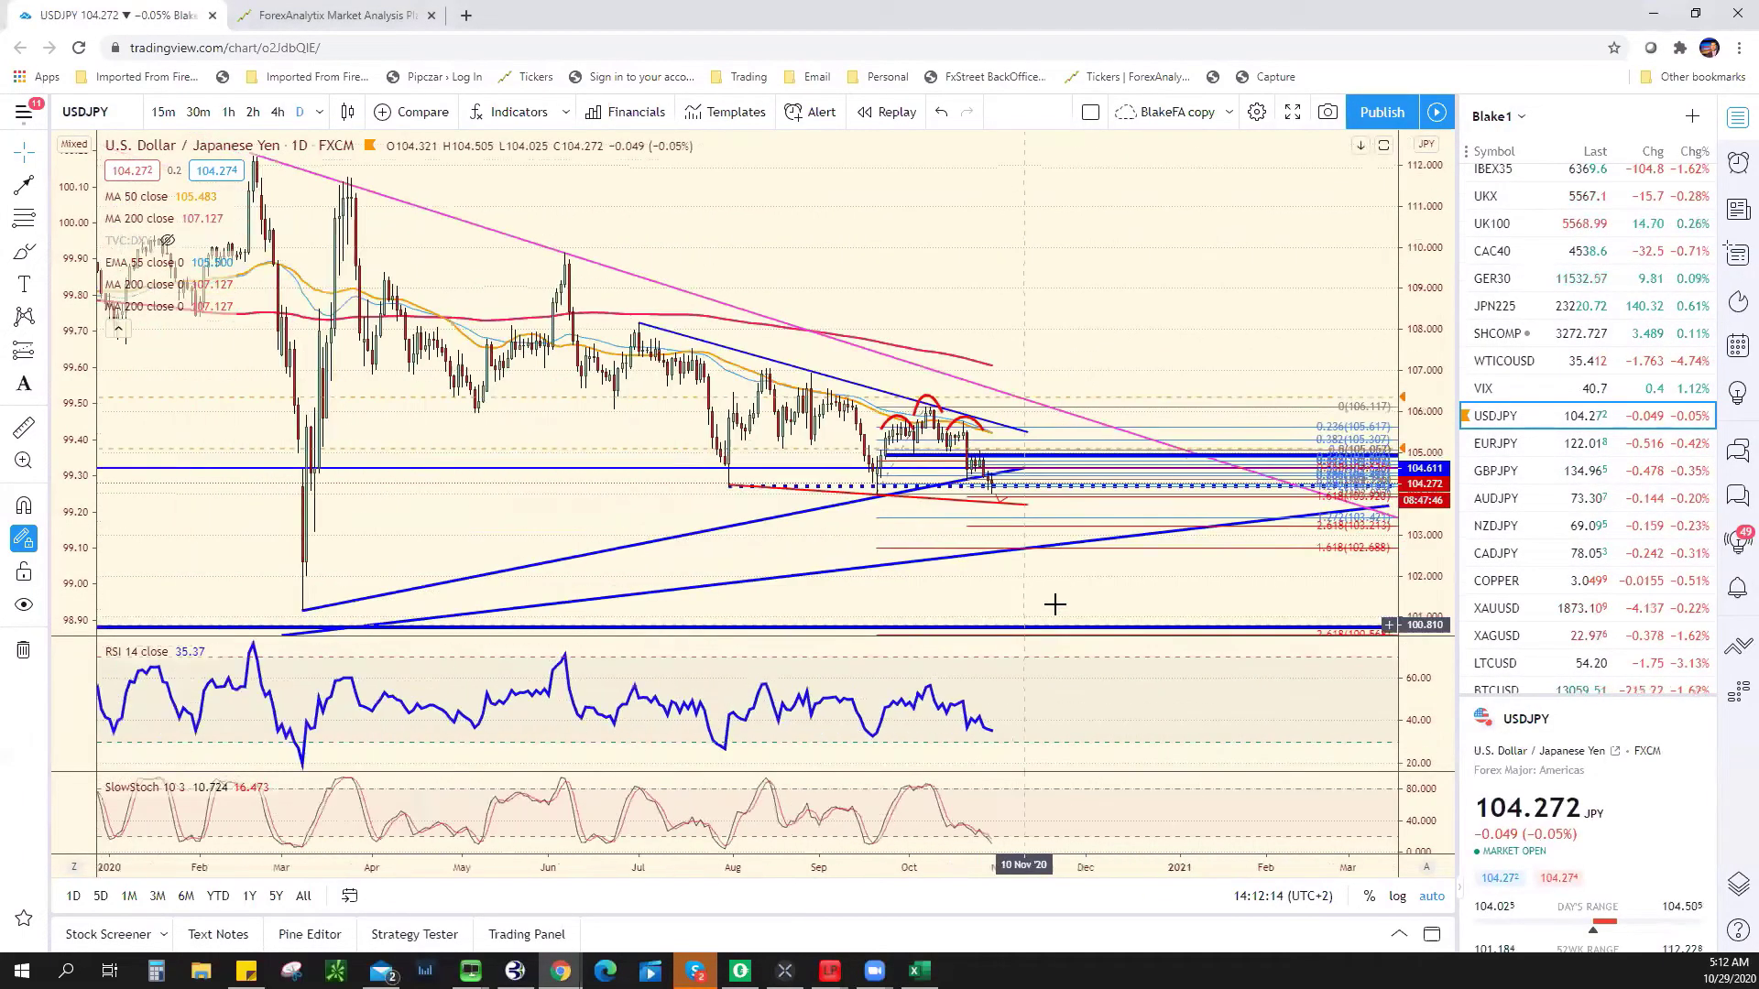
{"action": "scroll", "coordinate": [1052, 604], "scroll_direction": "up", "scroll_amount": 3}
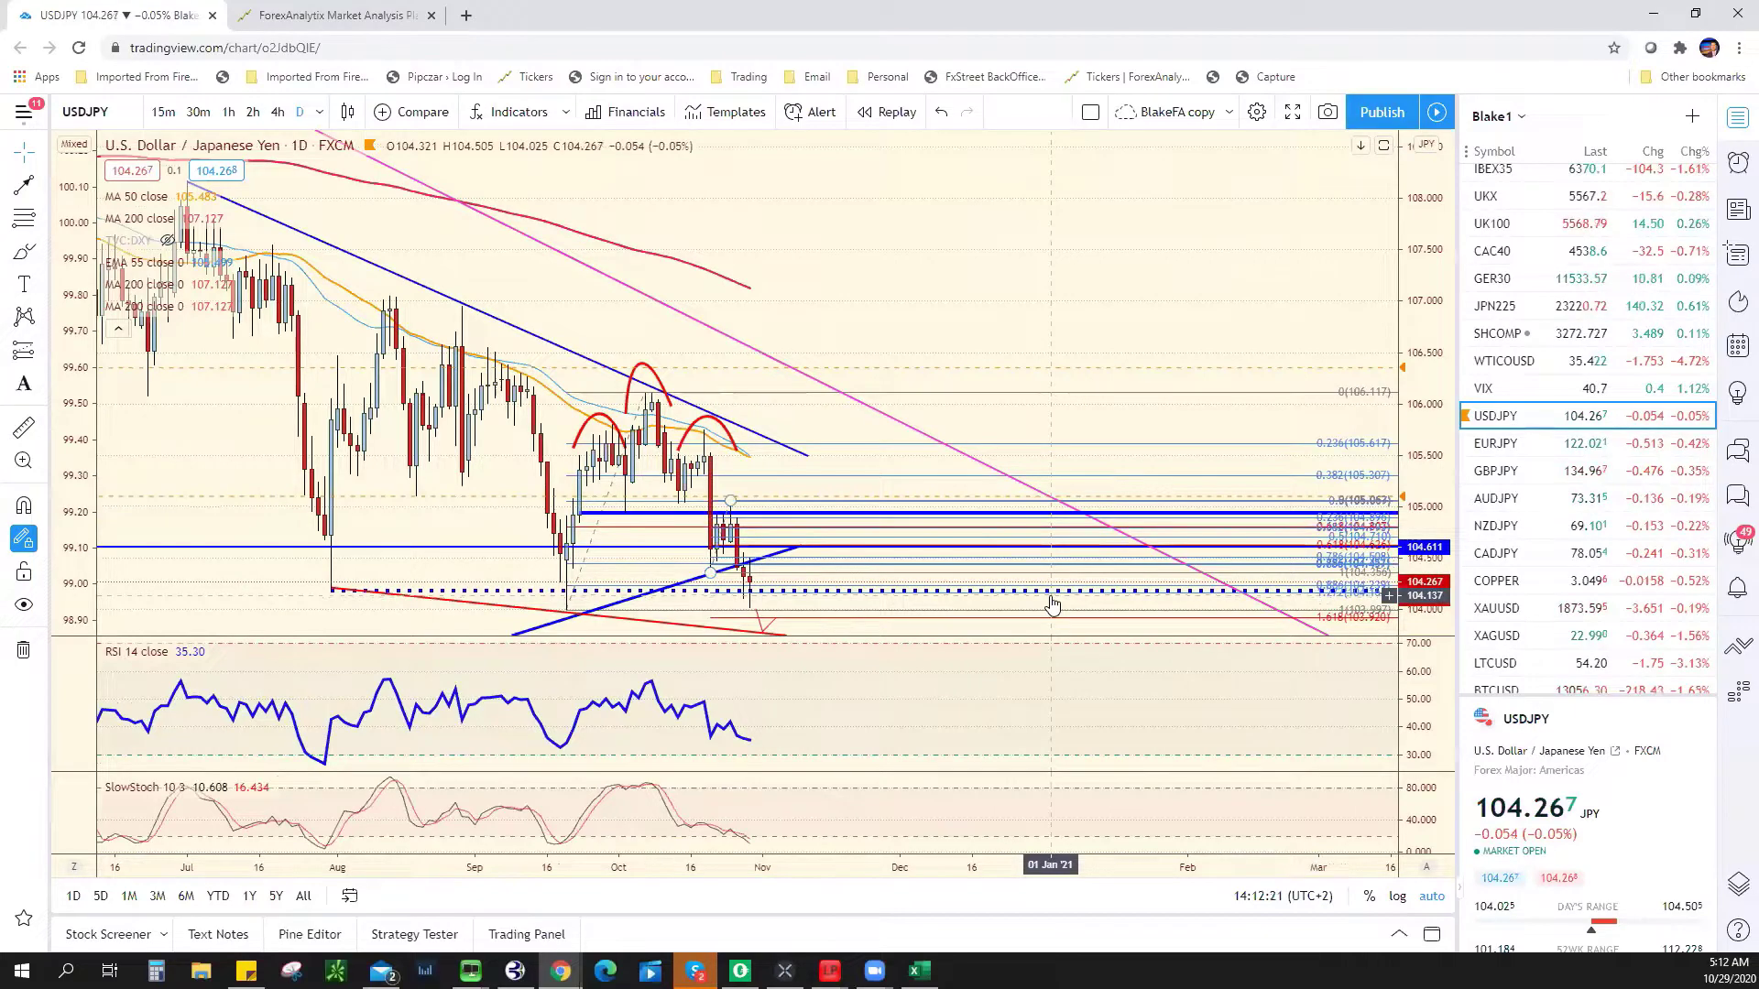
{"action": "left_click", "coordinate": [1581, 498]}
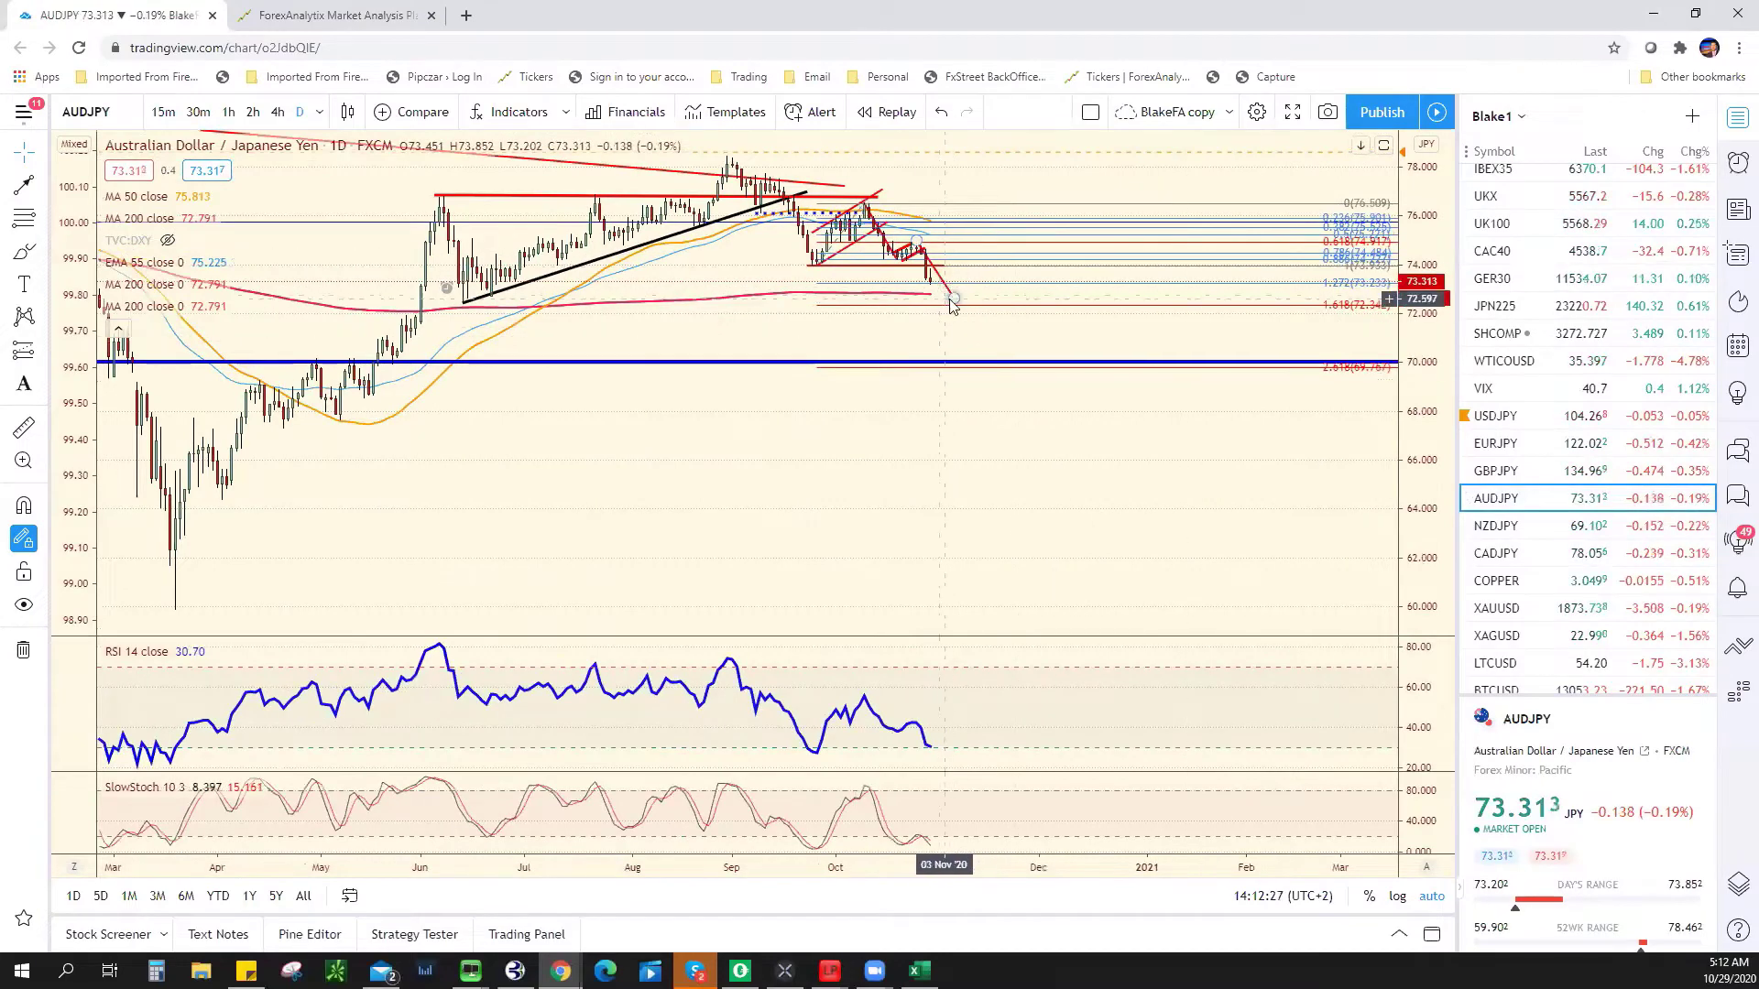
{"action": "left_click", "coordinate": [163, 112]}
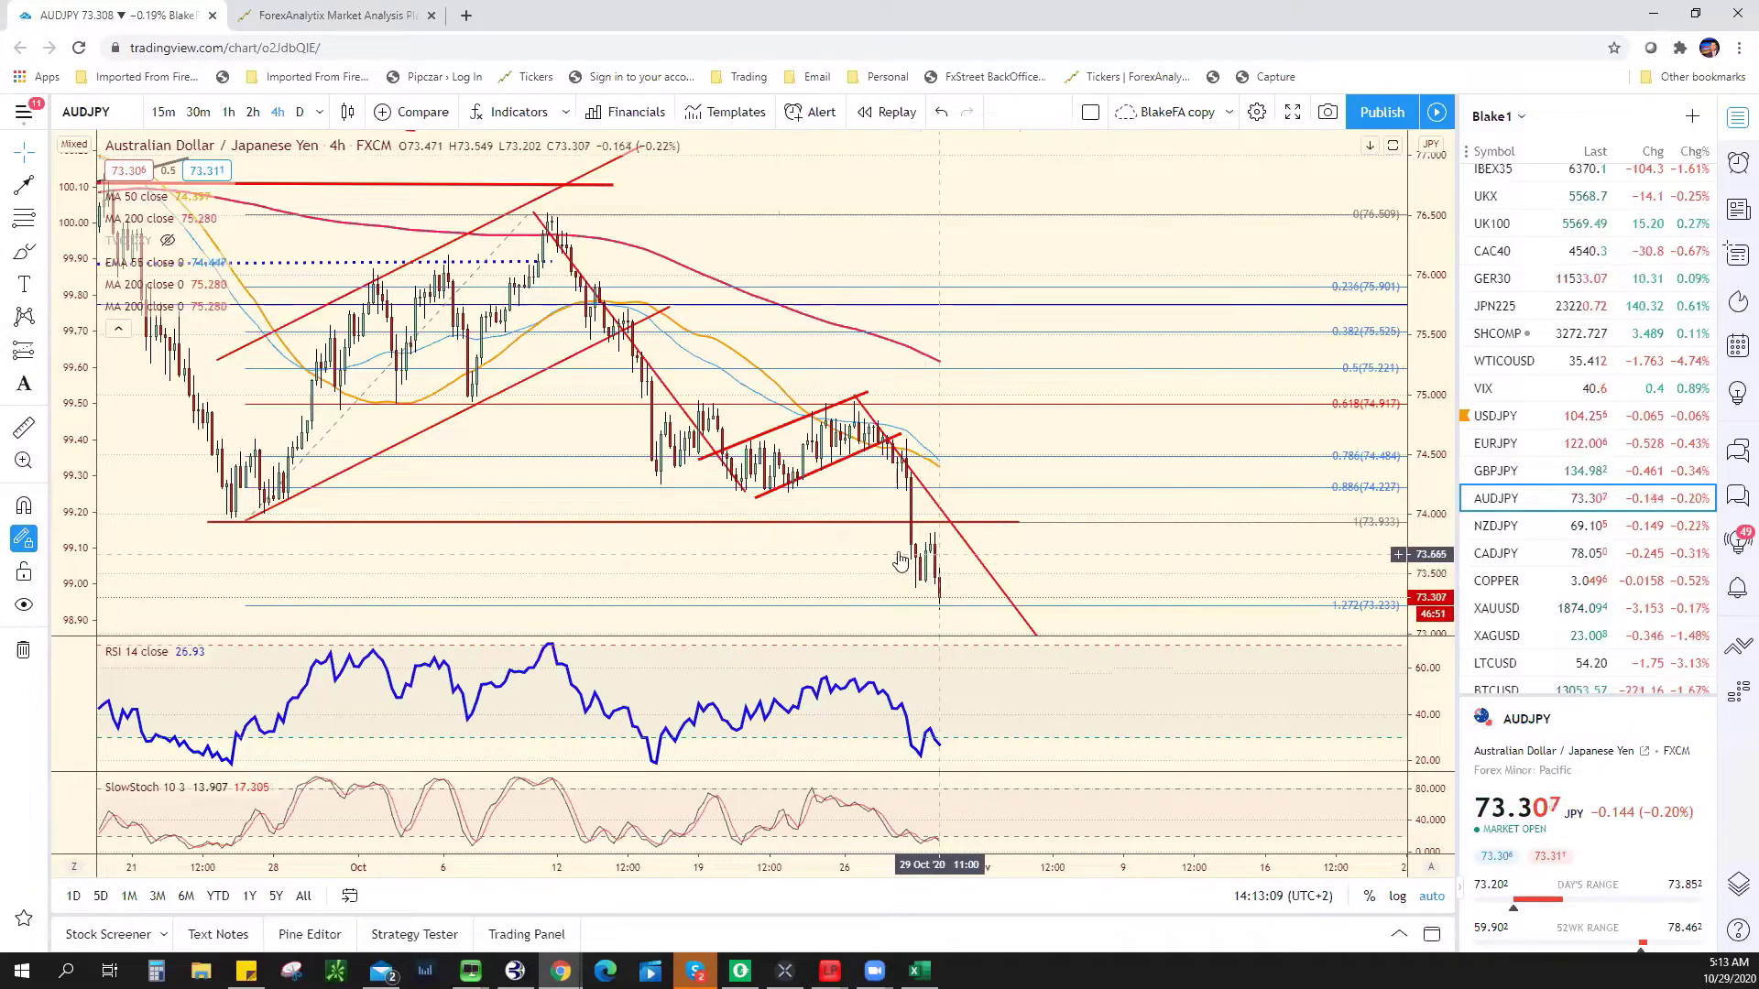
- Draw two small rectangles on AUDJPY 4-hour: one just under 74.00, one around the 73.33 lows
{"action": "left_click", "coordinate": [42, 285]}
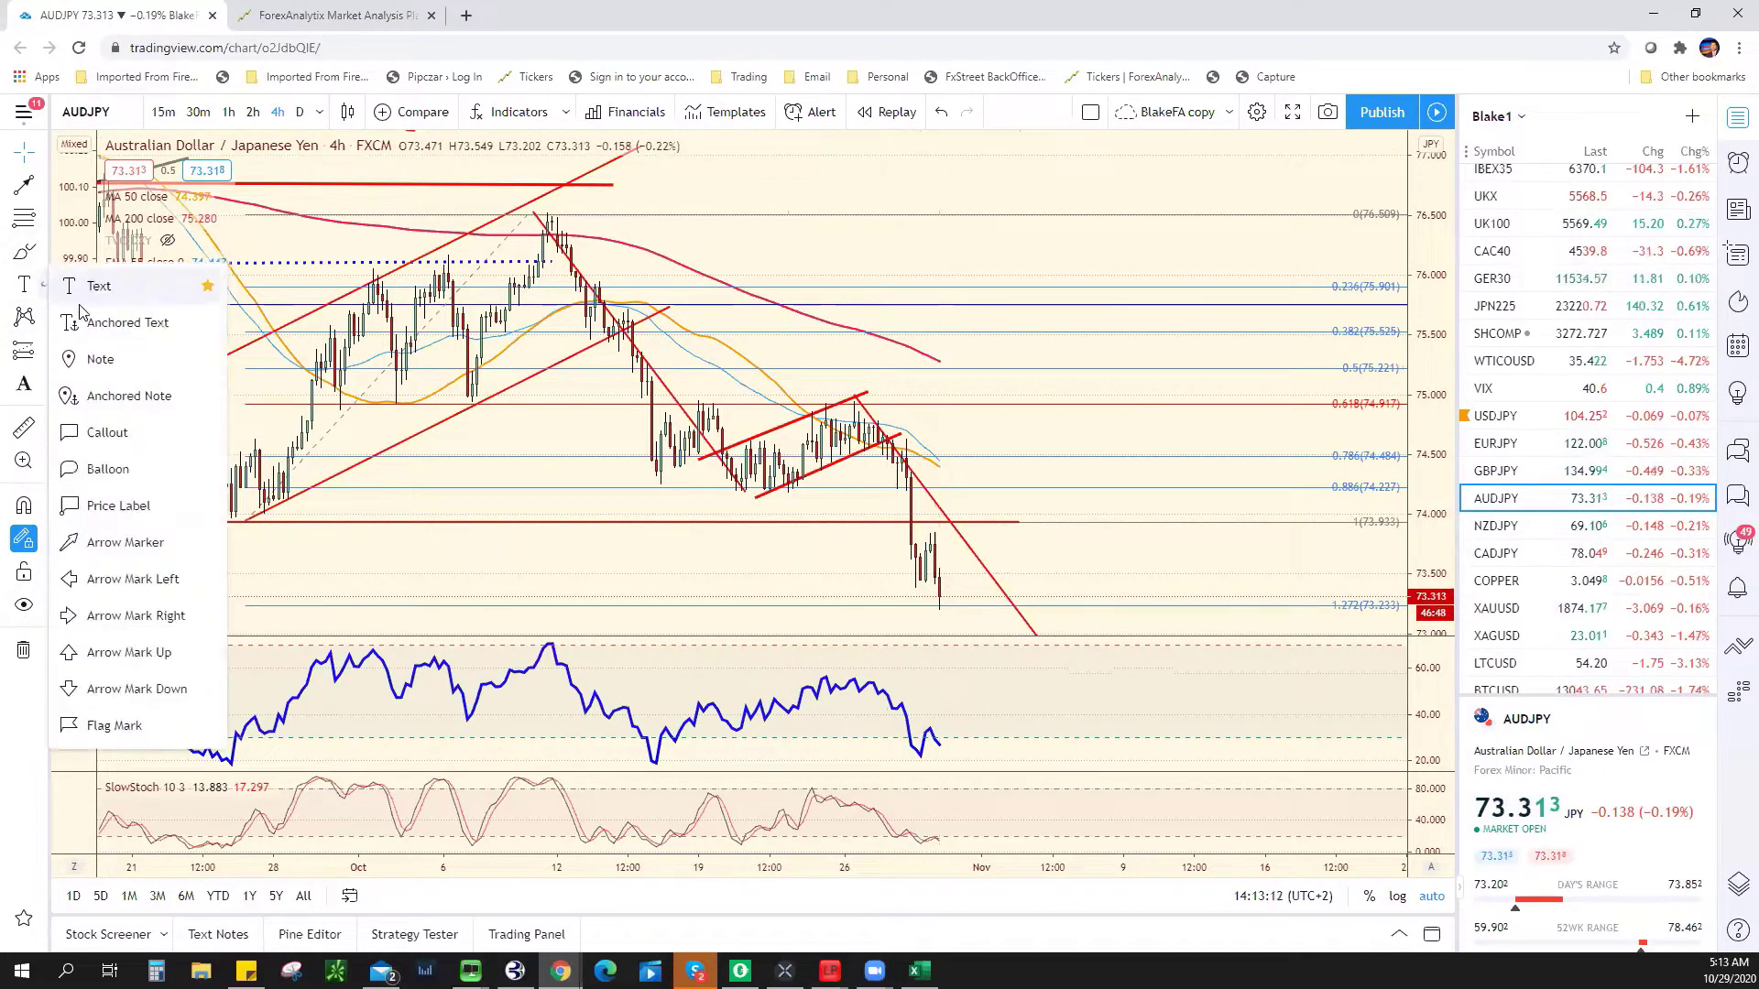
{"action": "left_click", "coordinate": [43, 254]}
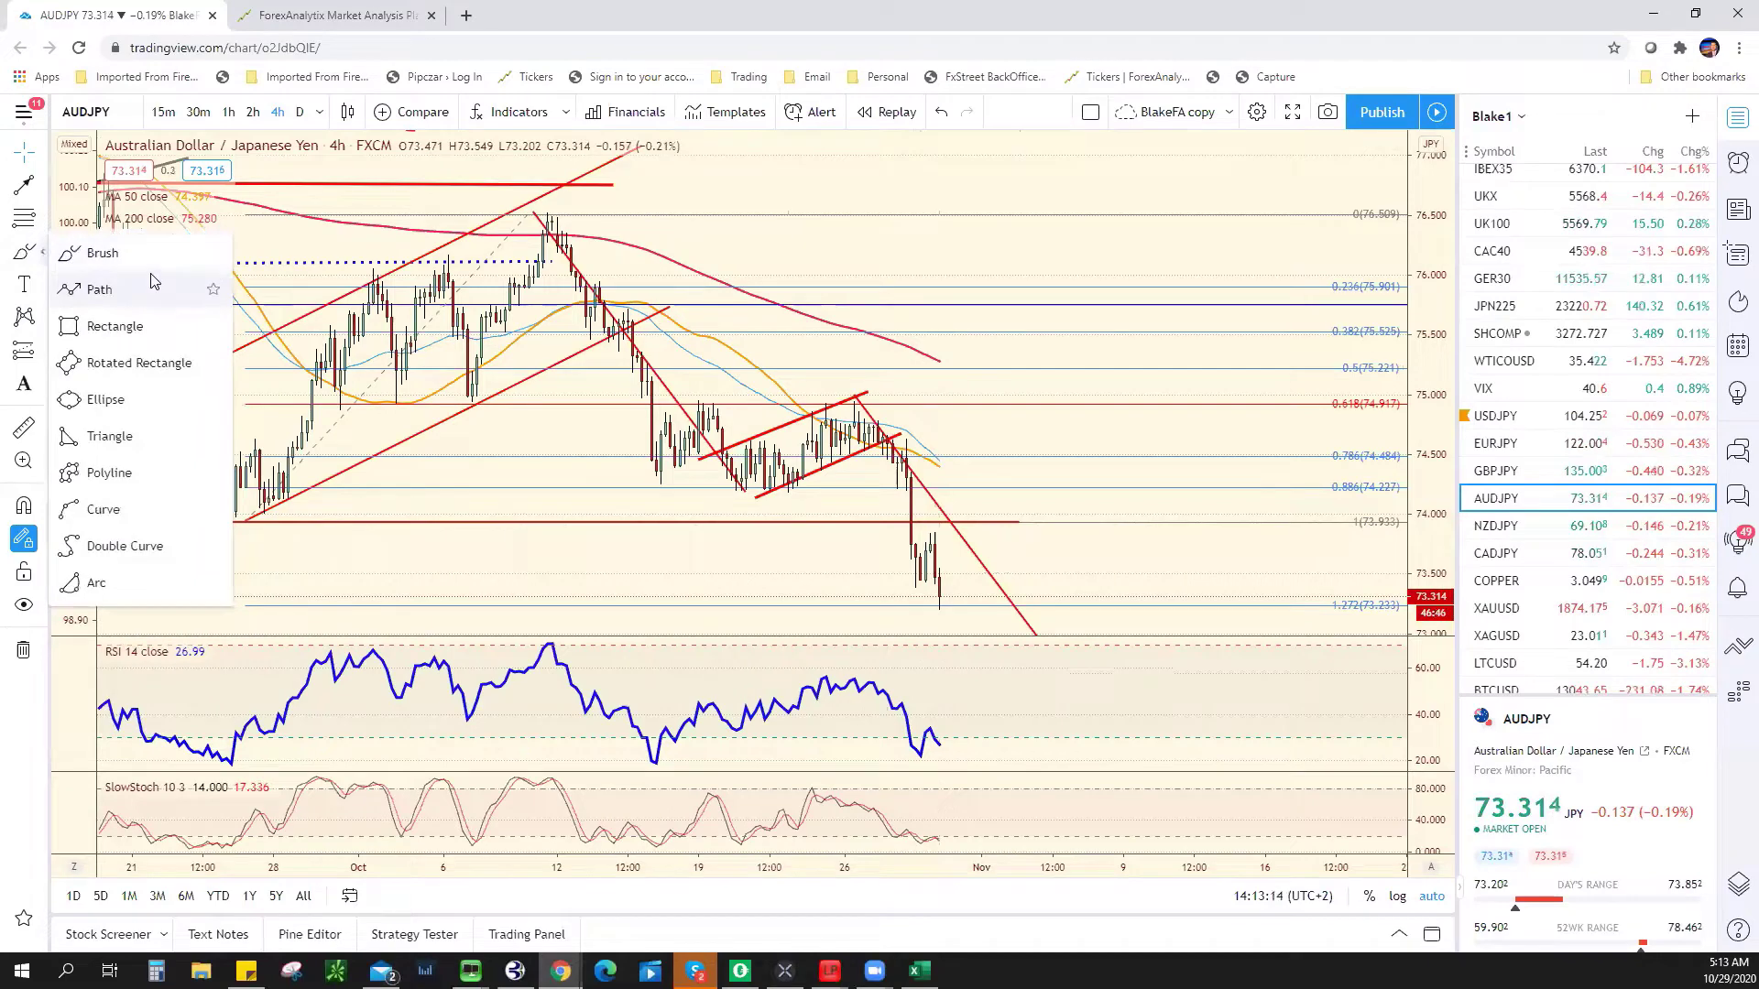
{"action": "left_click", "coordinate": [115, 326]}
{"action": "left_click_drag", "start_coordinate": [910, 530], "coordinate": [959, 540]}
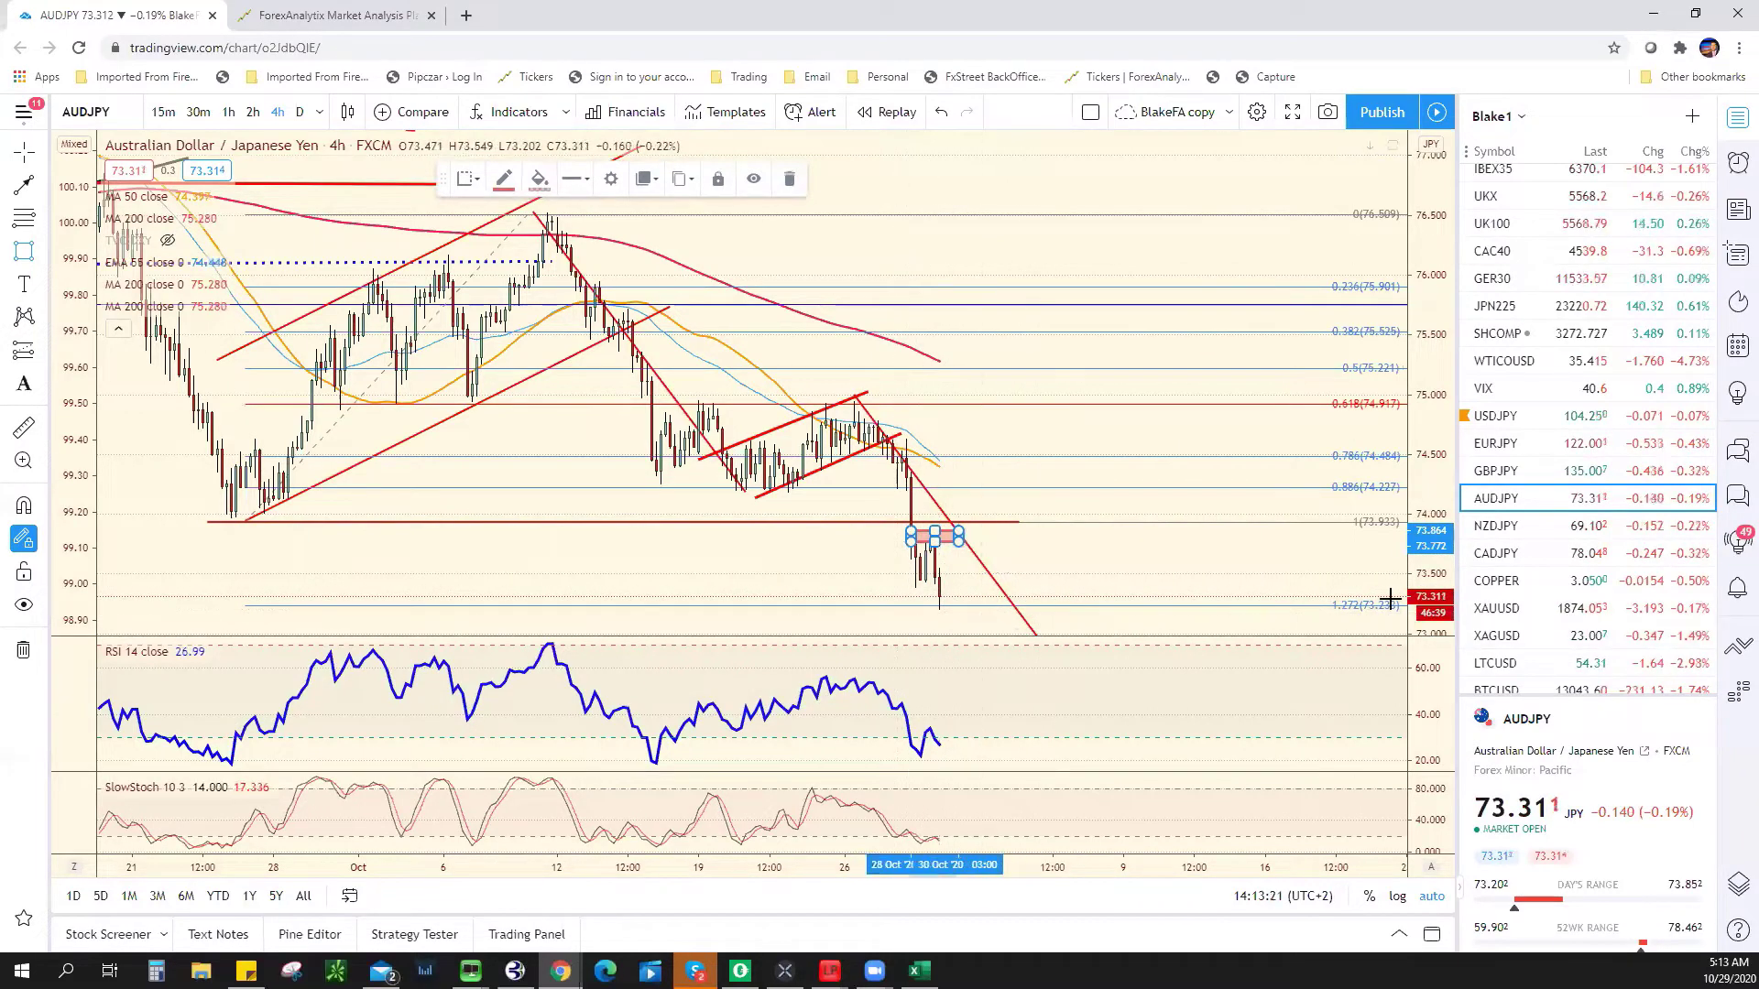
{"action": "left_click_drag", "start_coordinate": [919, 596], "coordinate": [959, 602]}
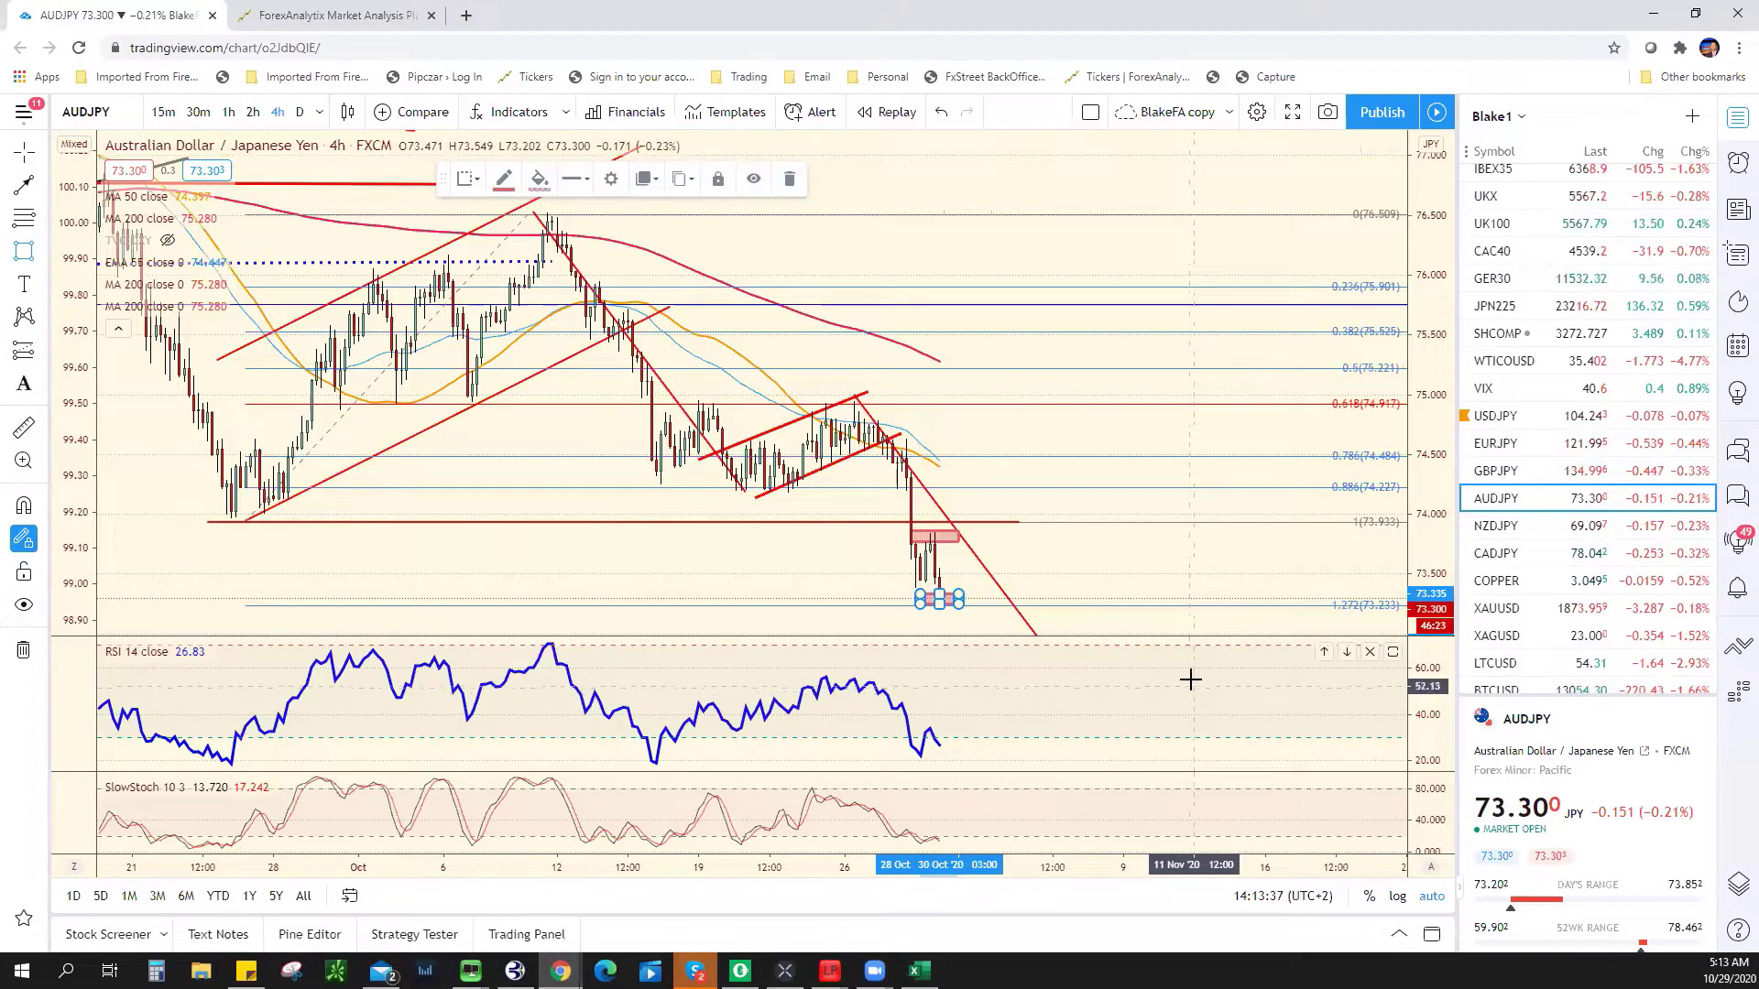
{"action": "scroll", "coordinate": [856, 369], "scroll_direction": "down", "scroll_amount": 2}
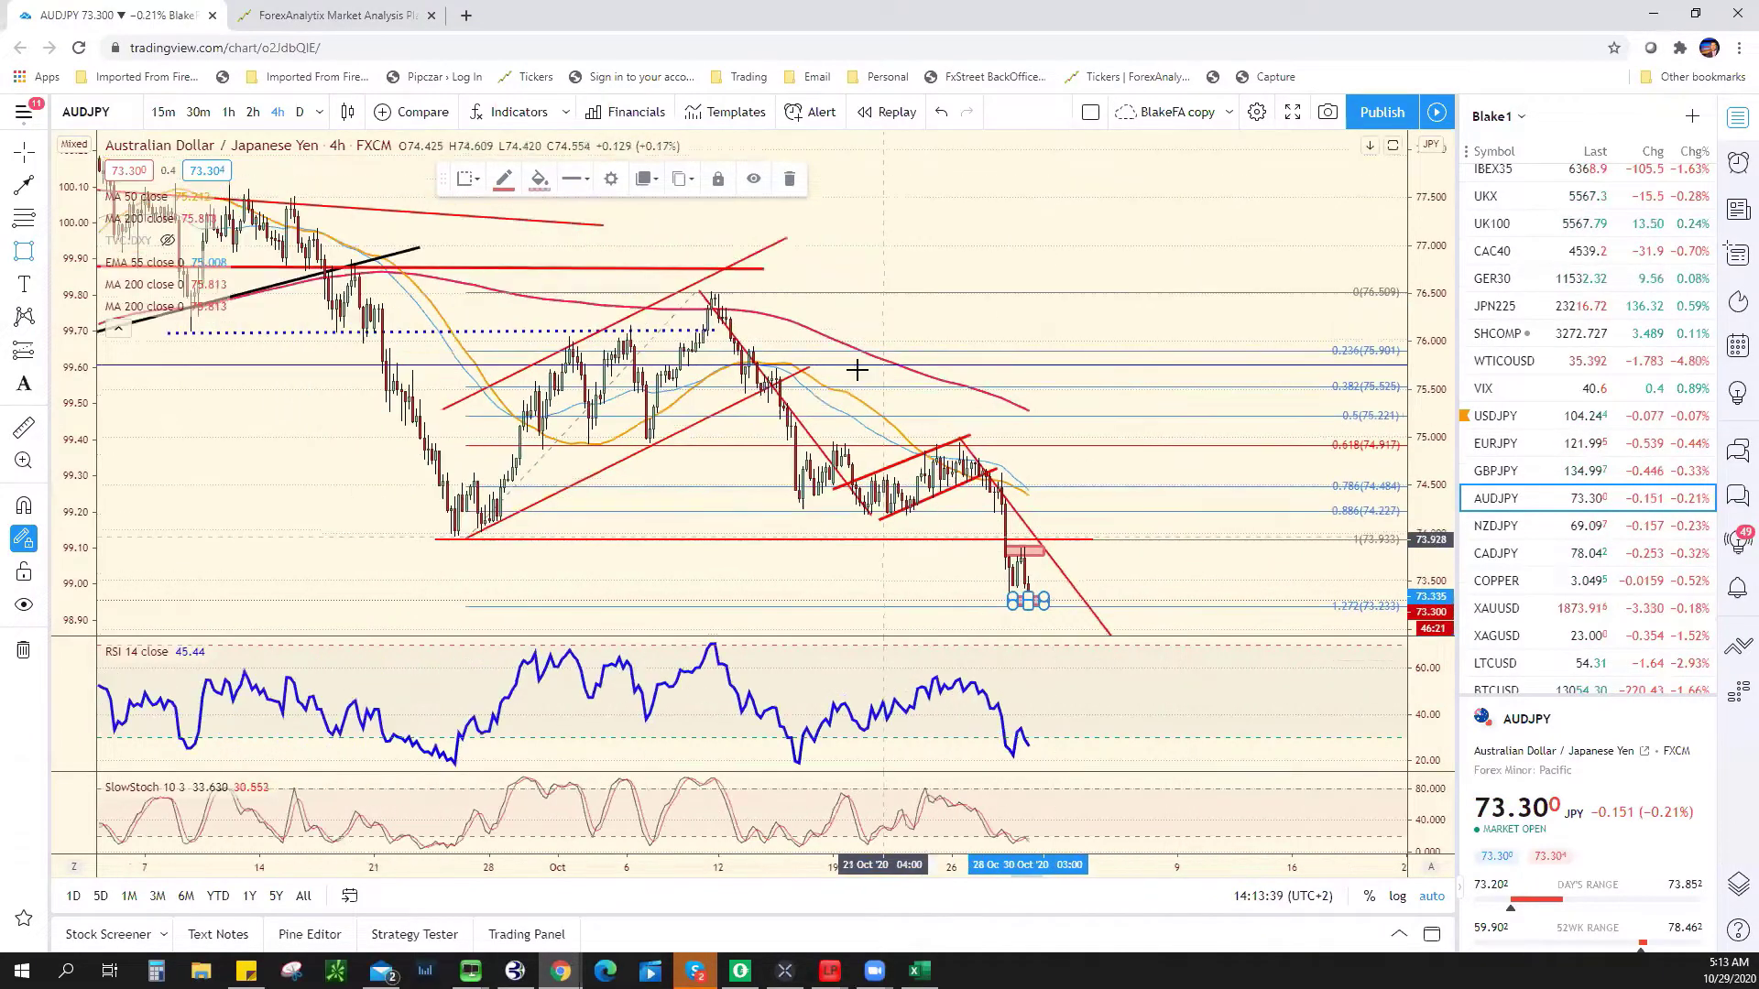
{"action": "scroll", "coordinate": [856, 369], "scroll_direction": "down", "scroll_amount": 3}
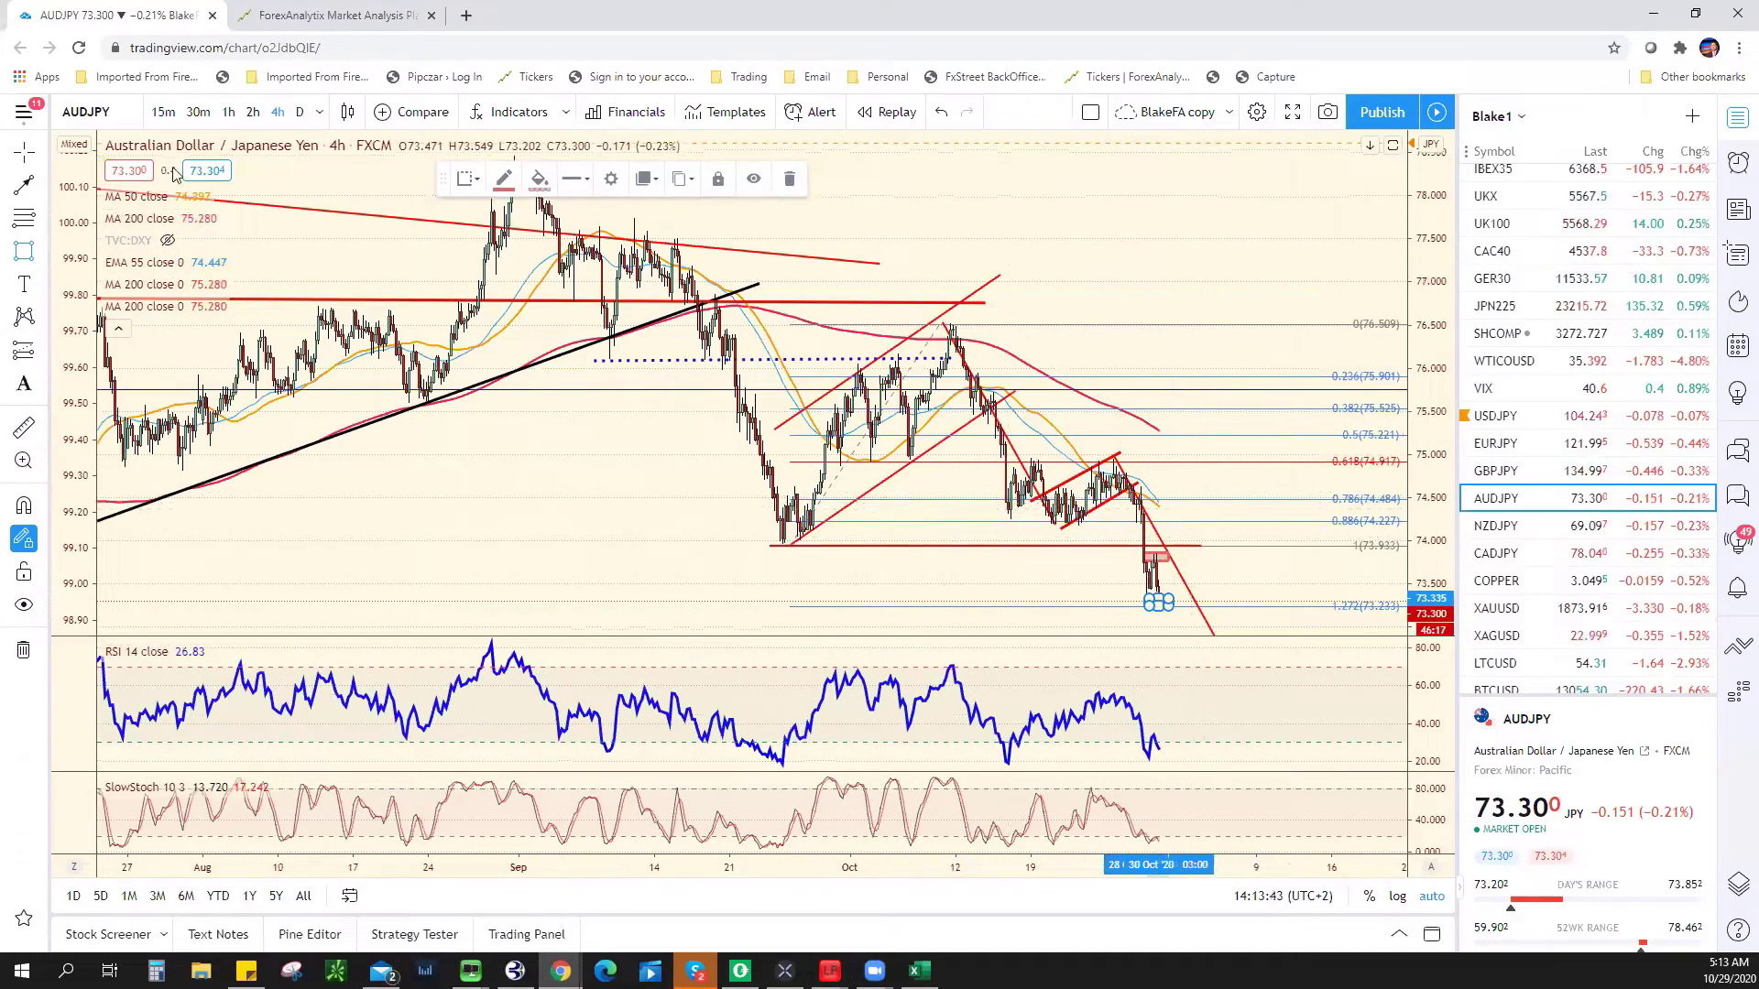
- Read ForexAnalytix's AUD/JPY Basic Technical analysis eyeing 73.23, then return to the TradingView chart
{"action": "key", "text": "ctrl+Tab"}
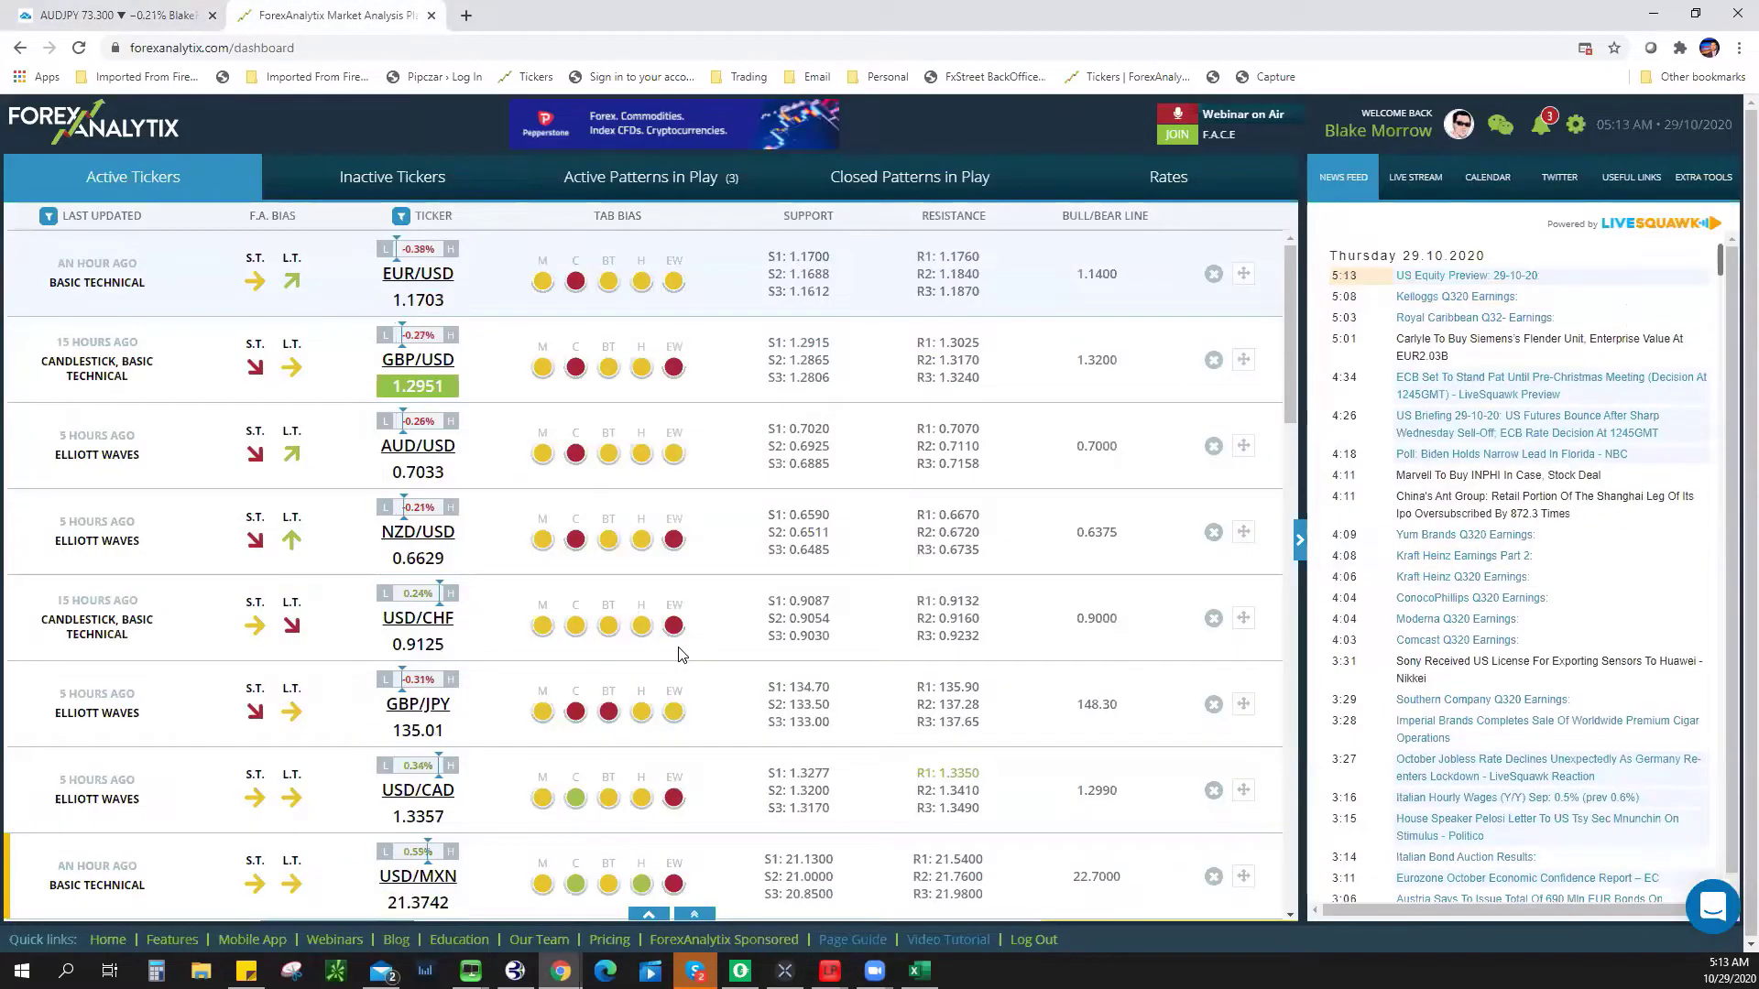
{"action": "scroll", "coordinate": [646, 737], "scroll_direction": "down", "scroll_amount": 5}
{"action": "left_click", "coordinate": [610, 675]}
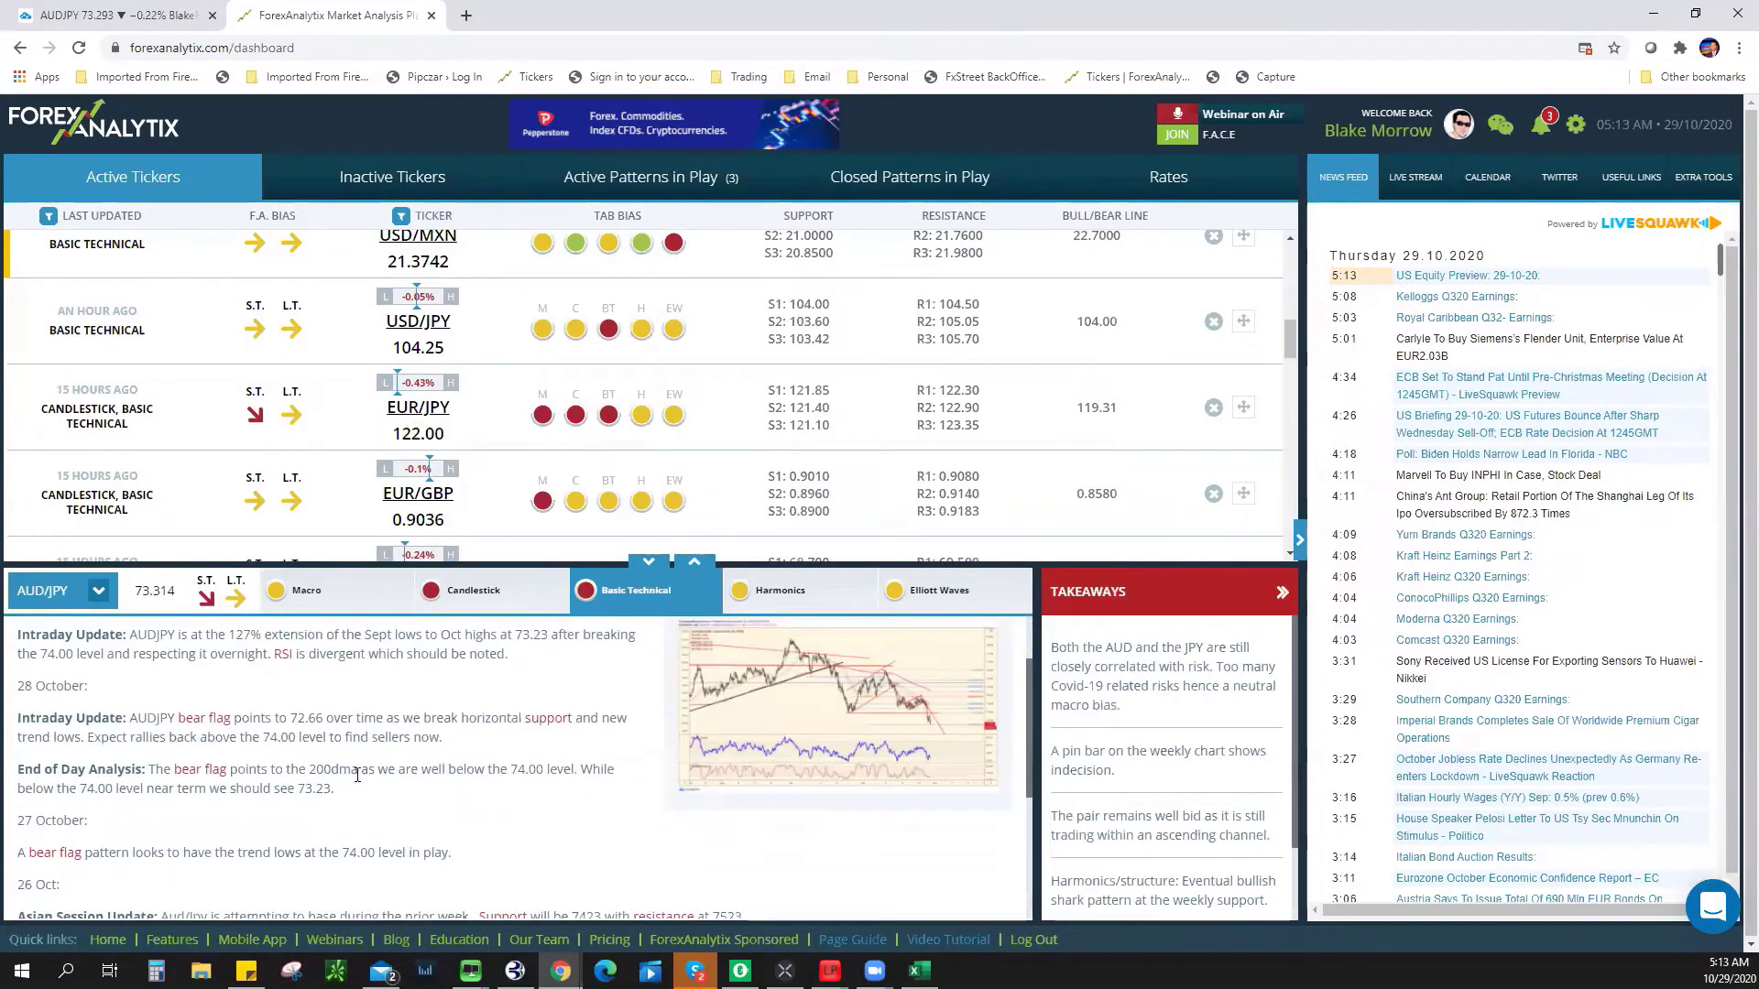
{"action": "left_click_drag", "start_coordinate": [158, 762], "coordinate": [341, 798]}
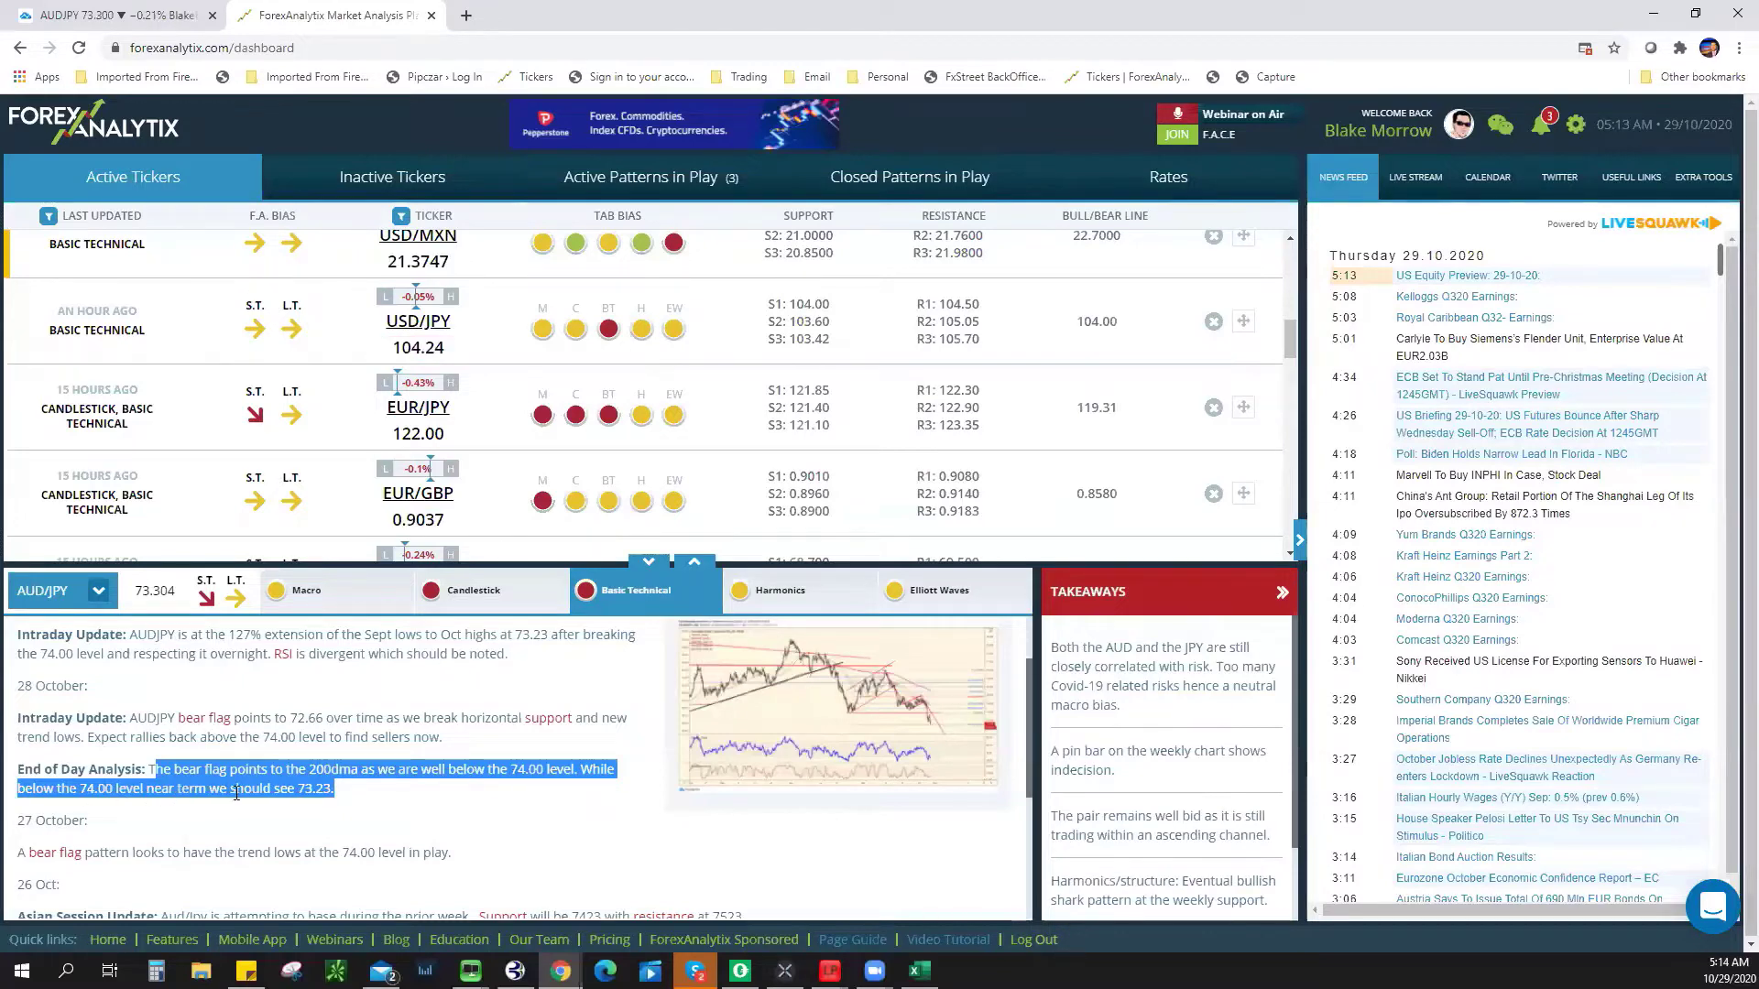
{"action": "left_click", "coordinate": [506, 840]}
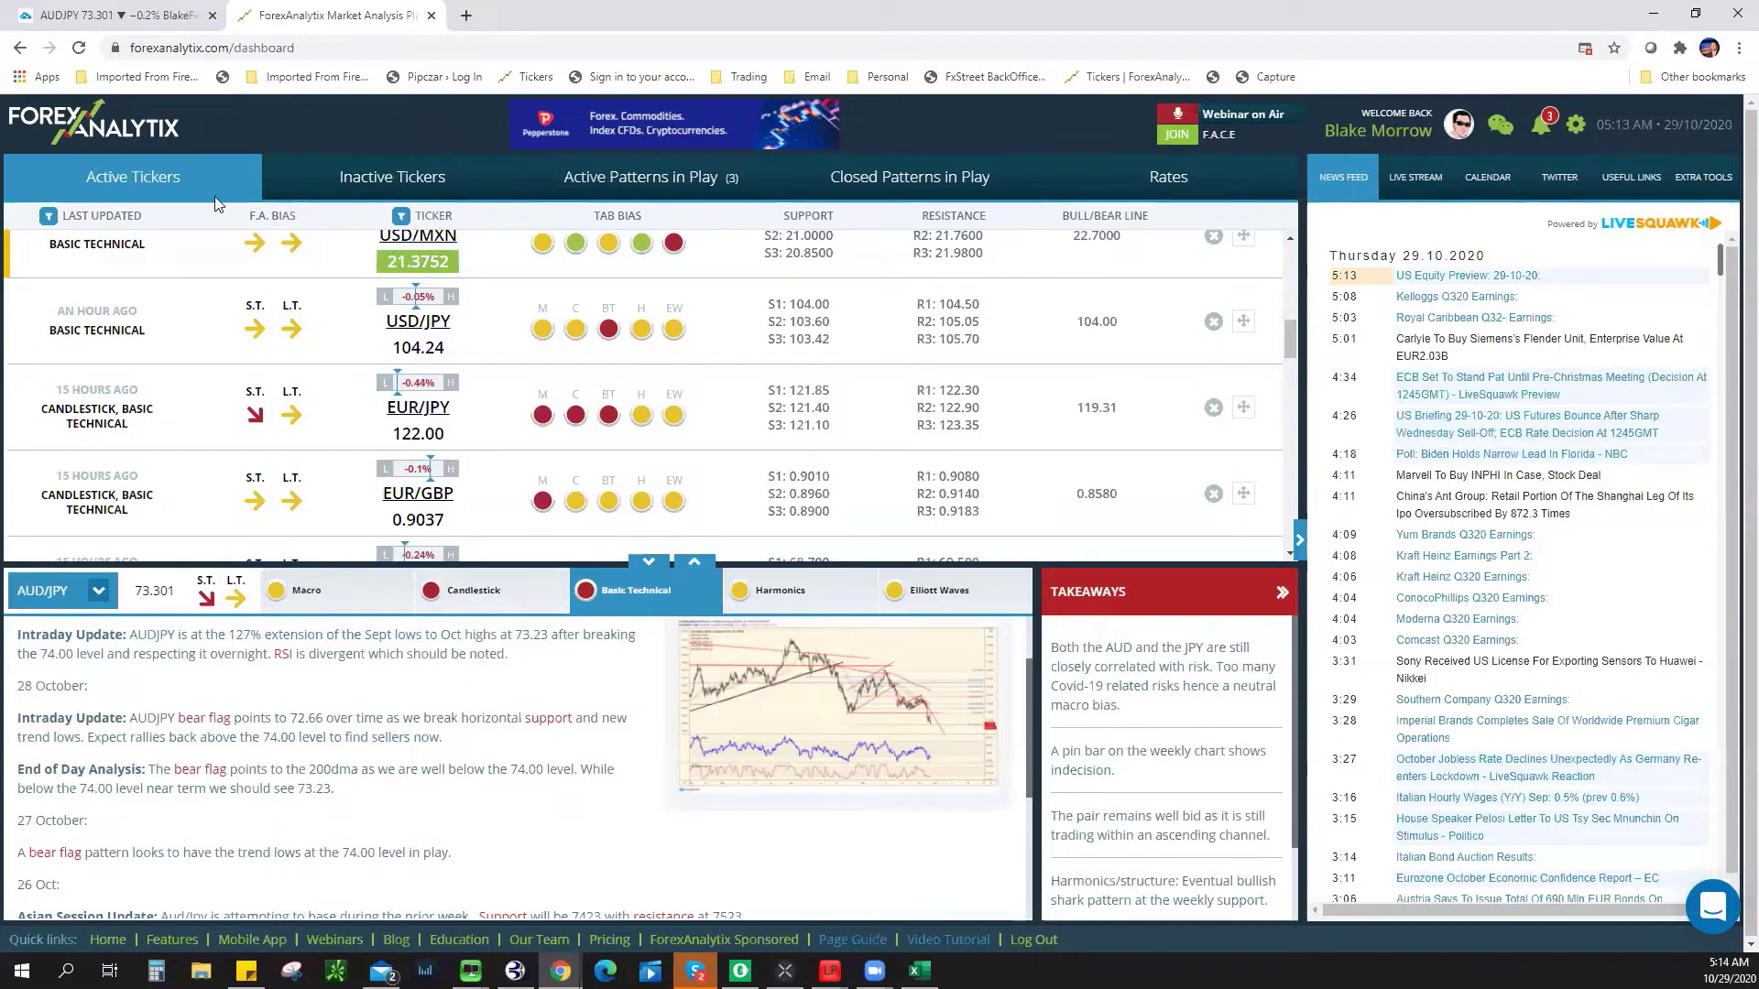
{"action": "left_click", "coordinate": [146, 15]}
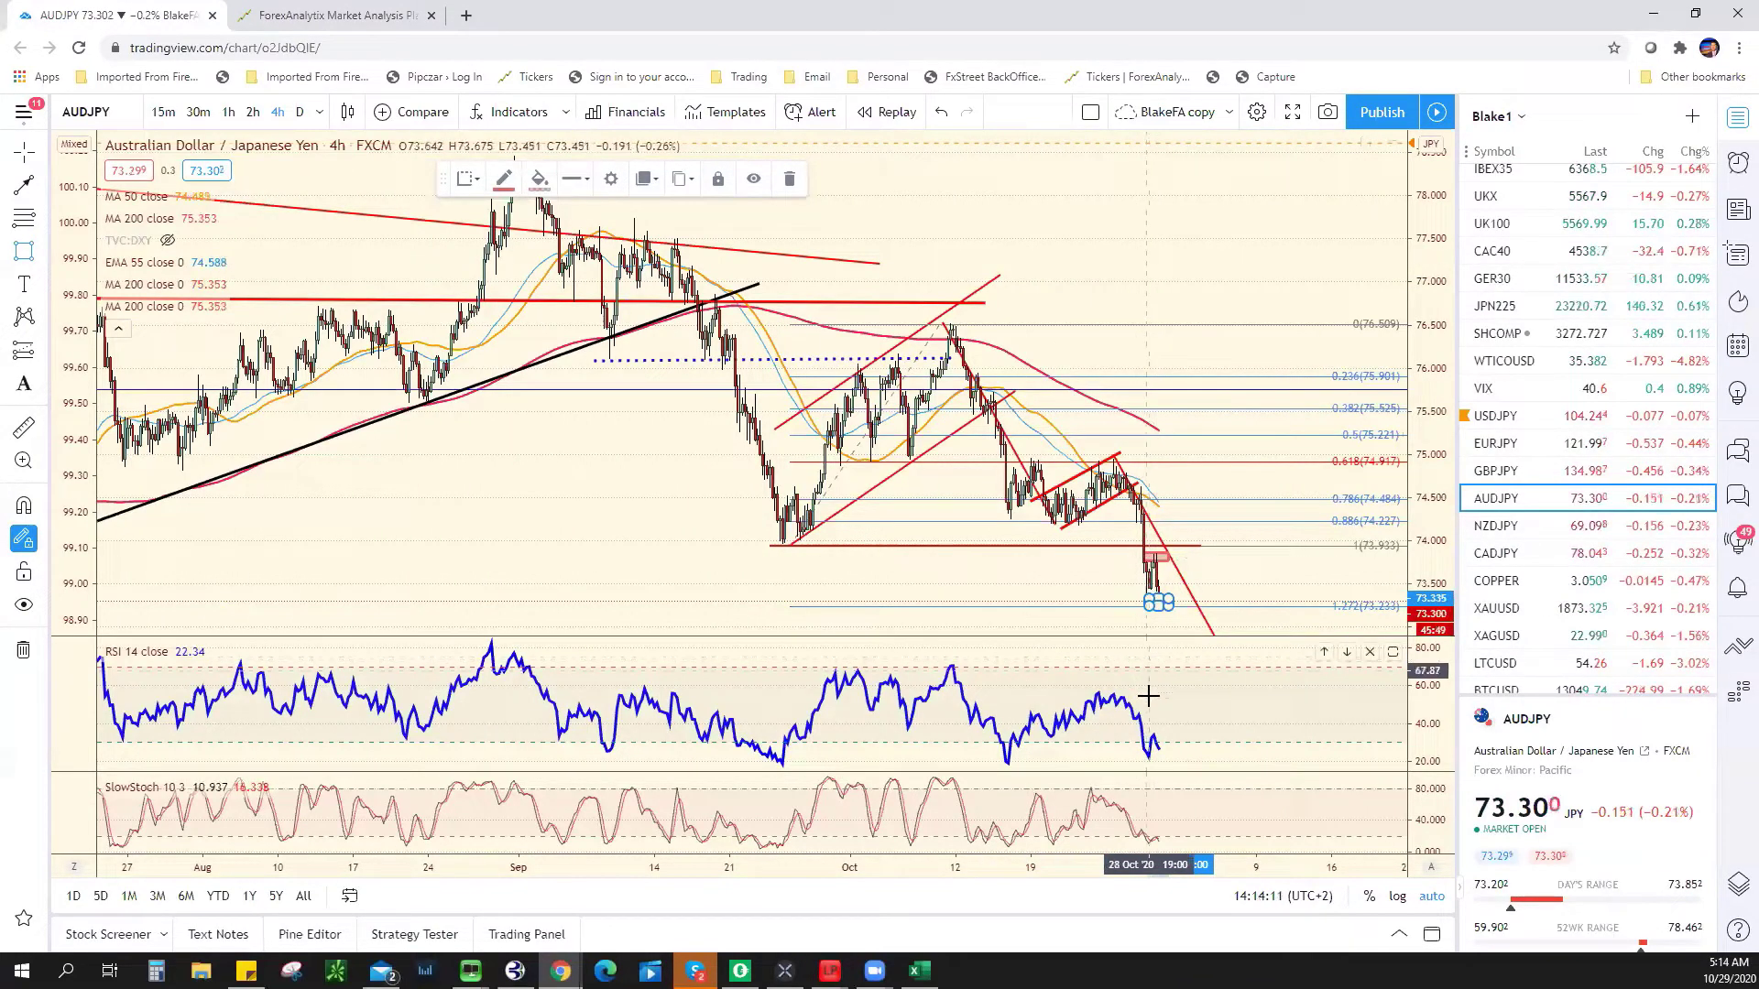
- Reposition the small red rectangle near the latest AUDJPY bars, then switch to daily candles
{"action": "scroll", "coordinate": [1177, 605], "scroll_direction": "up", "scroll_amount": 1}
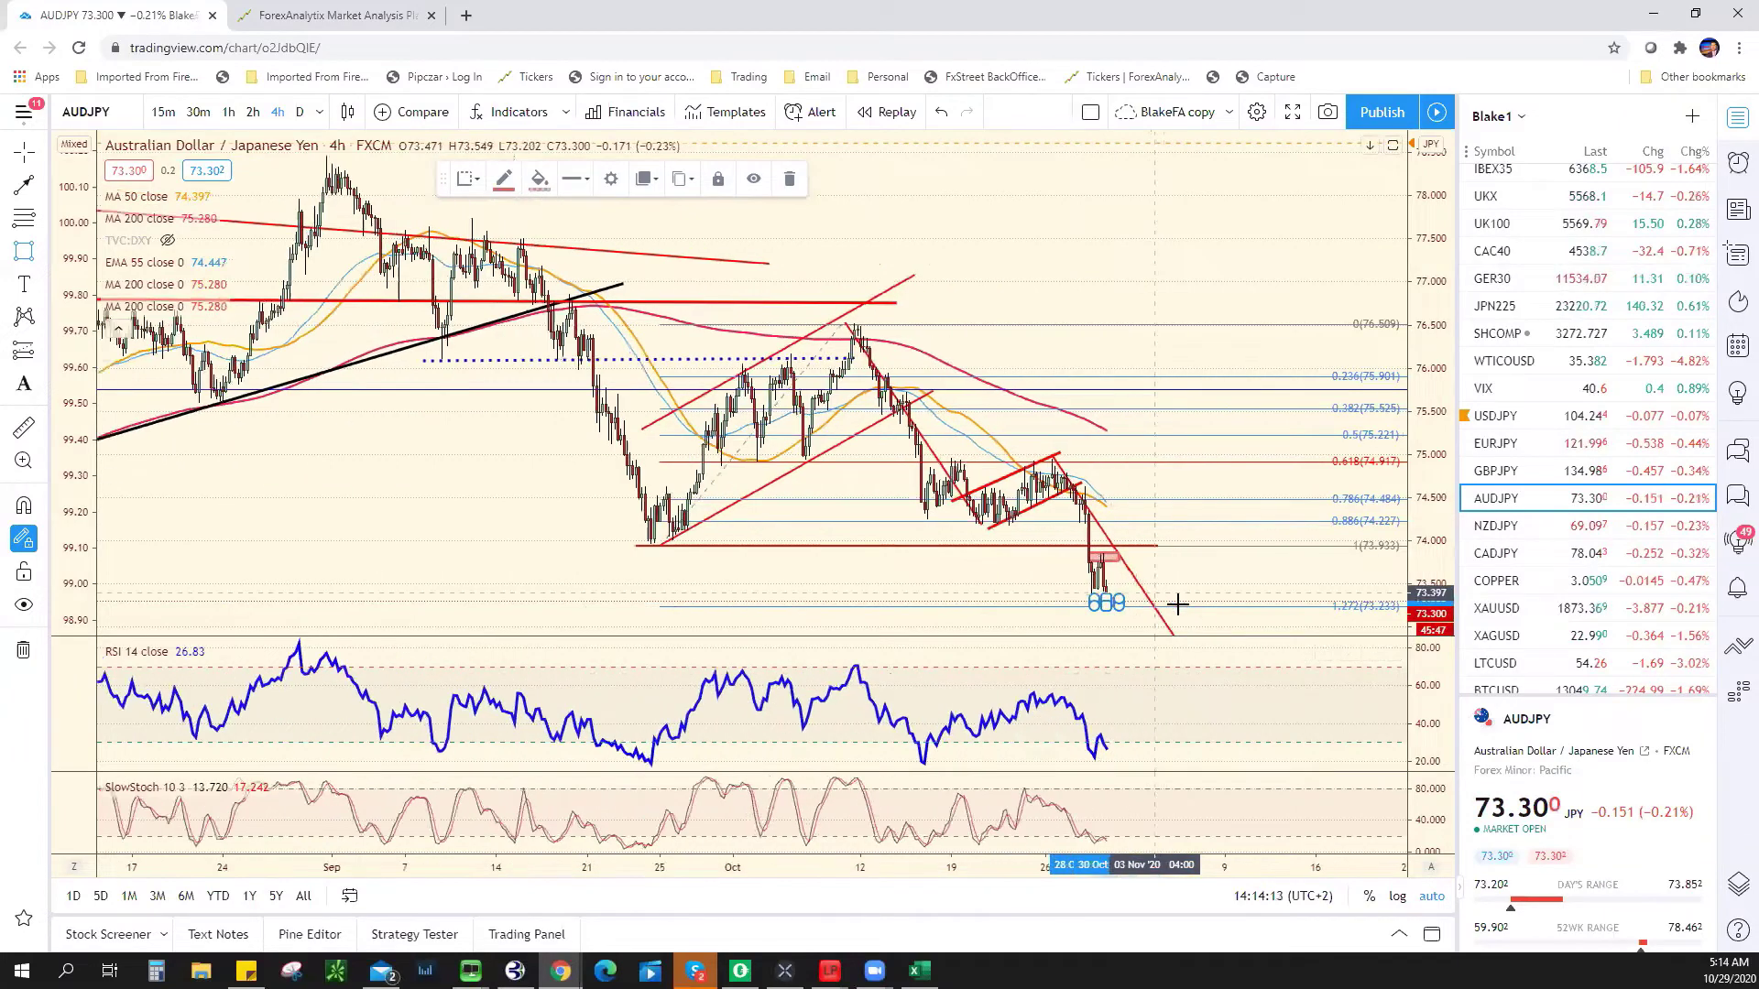
{"action": "scroll", "coordinate": [1172, 600], "scroll_direction": "up", "scroll_amount": 1}
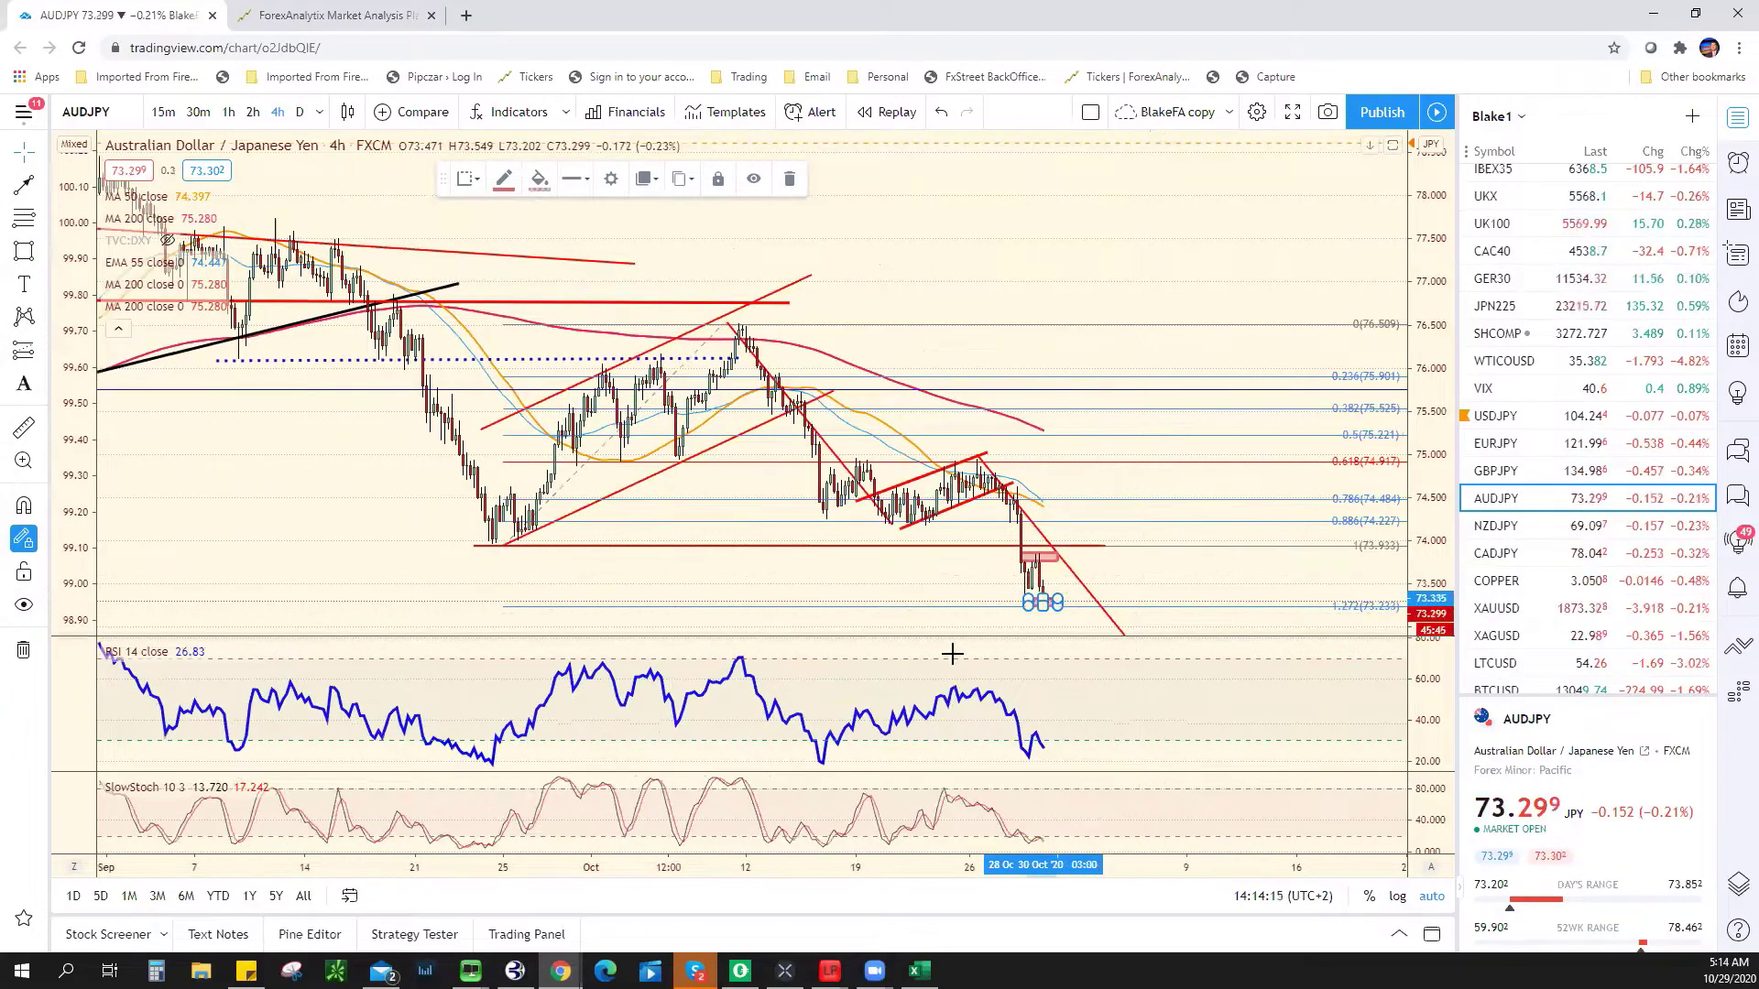
{"action": "left_click", "coordinate": [1053, 591]}
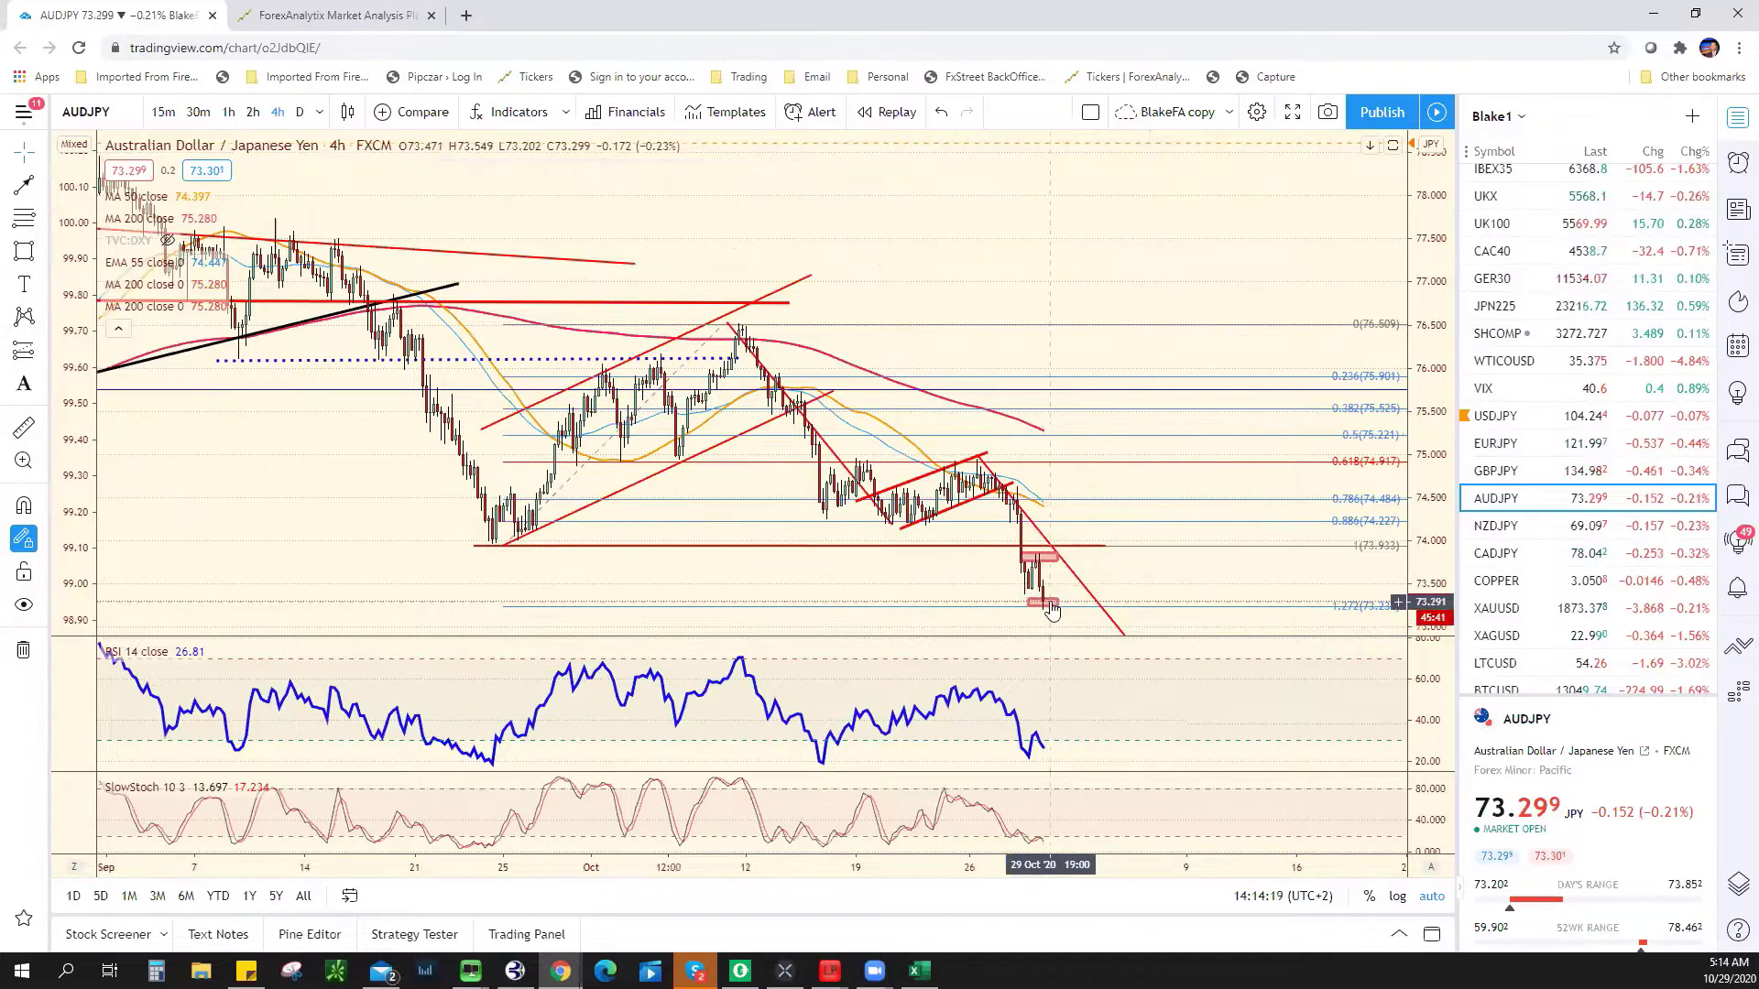
{"action": "left_click_drag", "start_coordinate": [1051, 611], "coordinate": [1052, 561]}
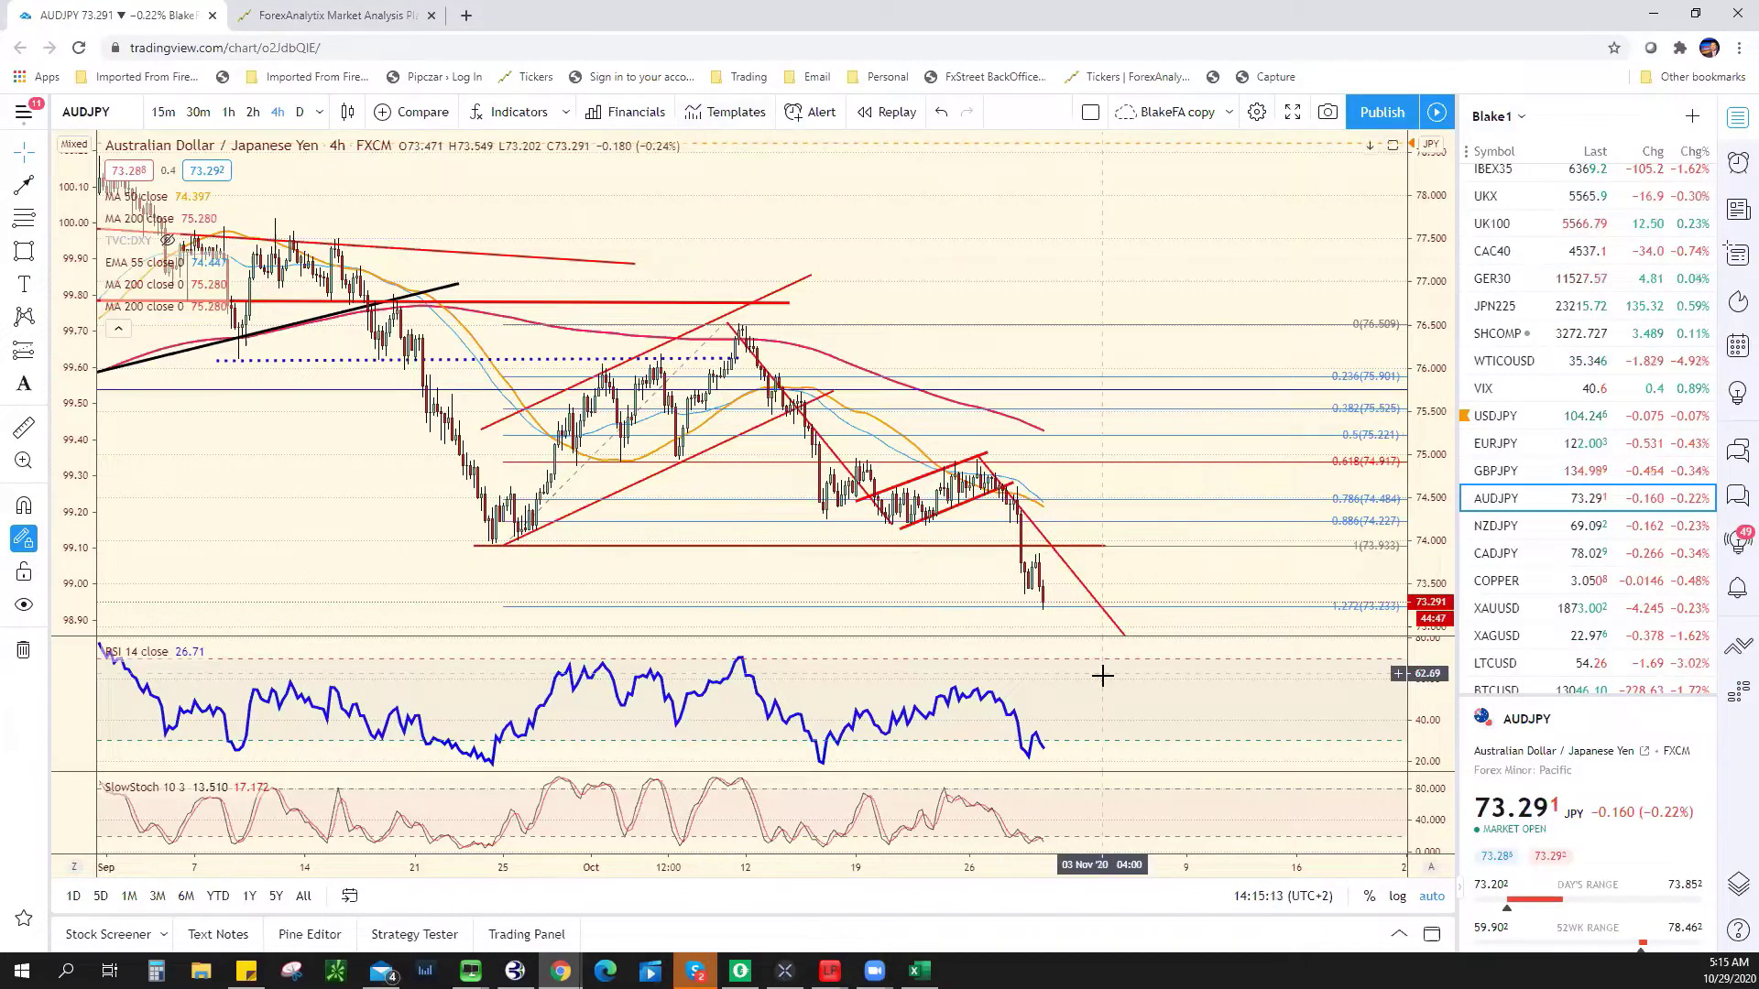
{"action": "scroll", "coordinate": [1190, 412], "scroll_direction": "down", "scroll_amount": 2}
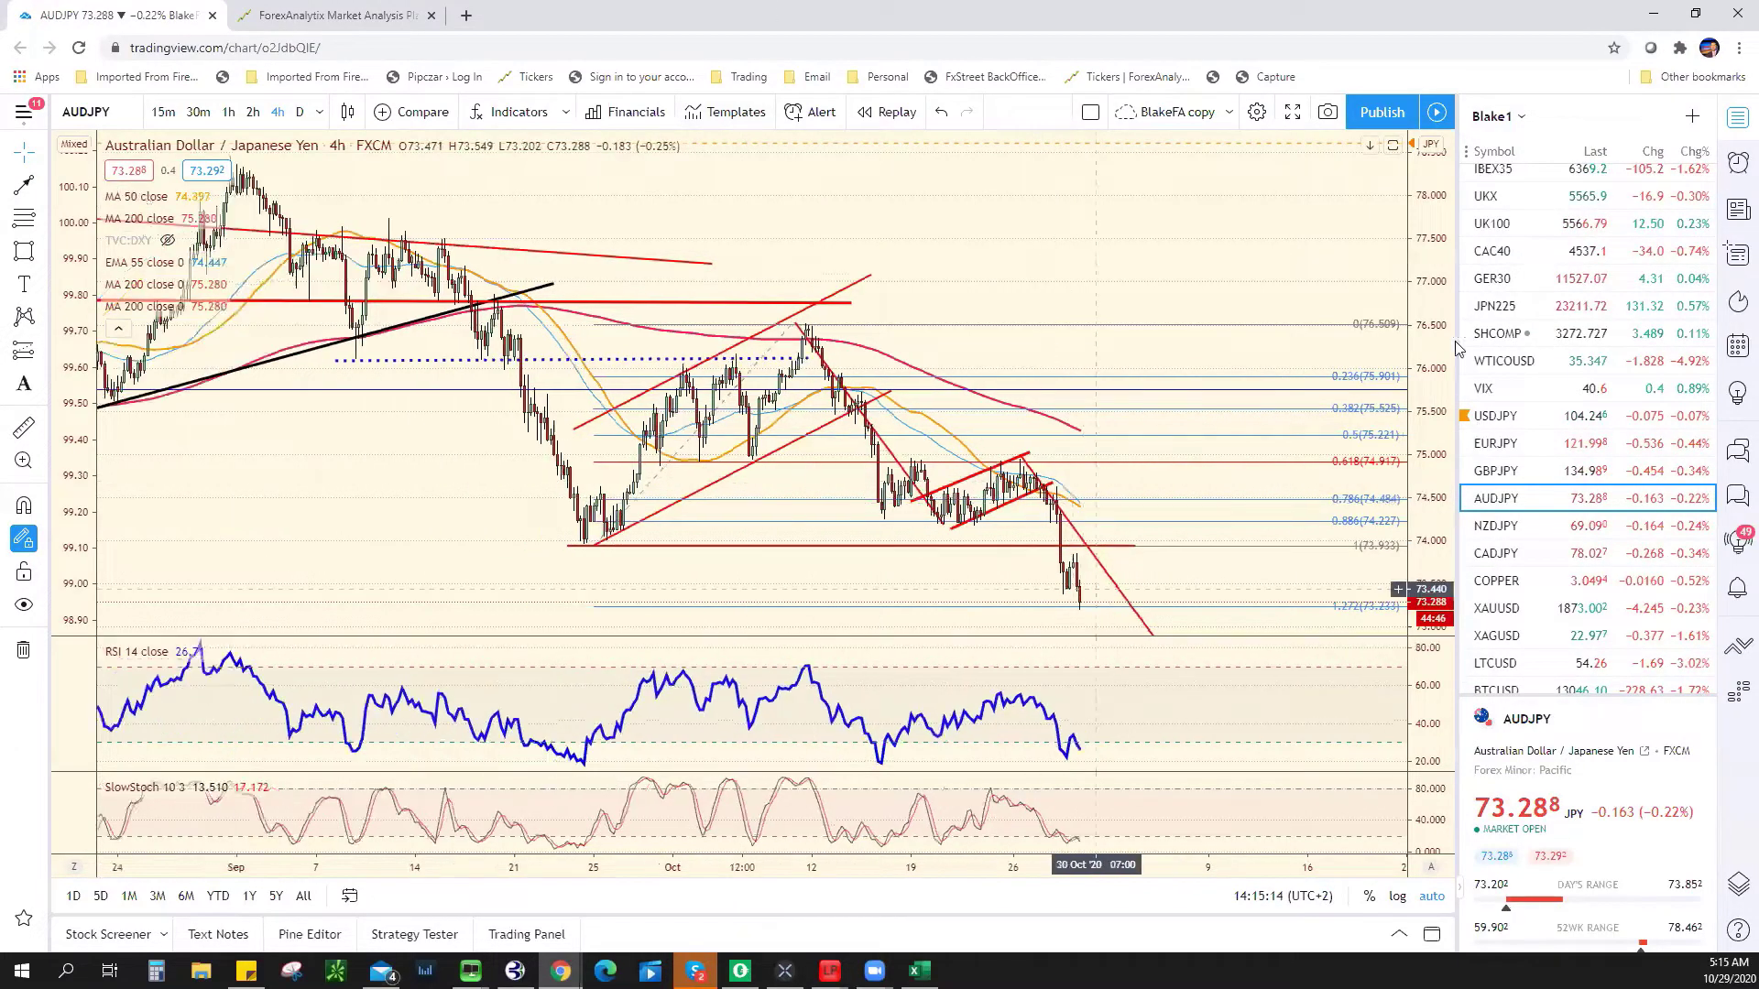
{"action": "left_click", "coordinate": [300, 111]}
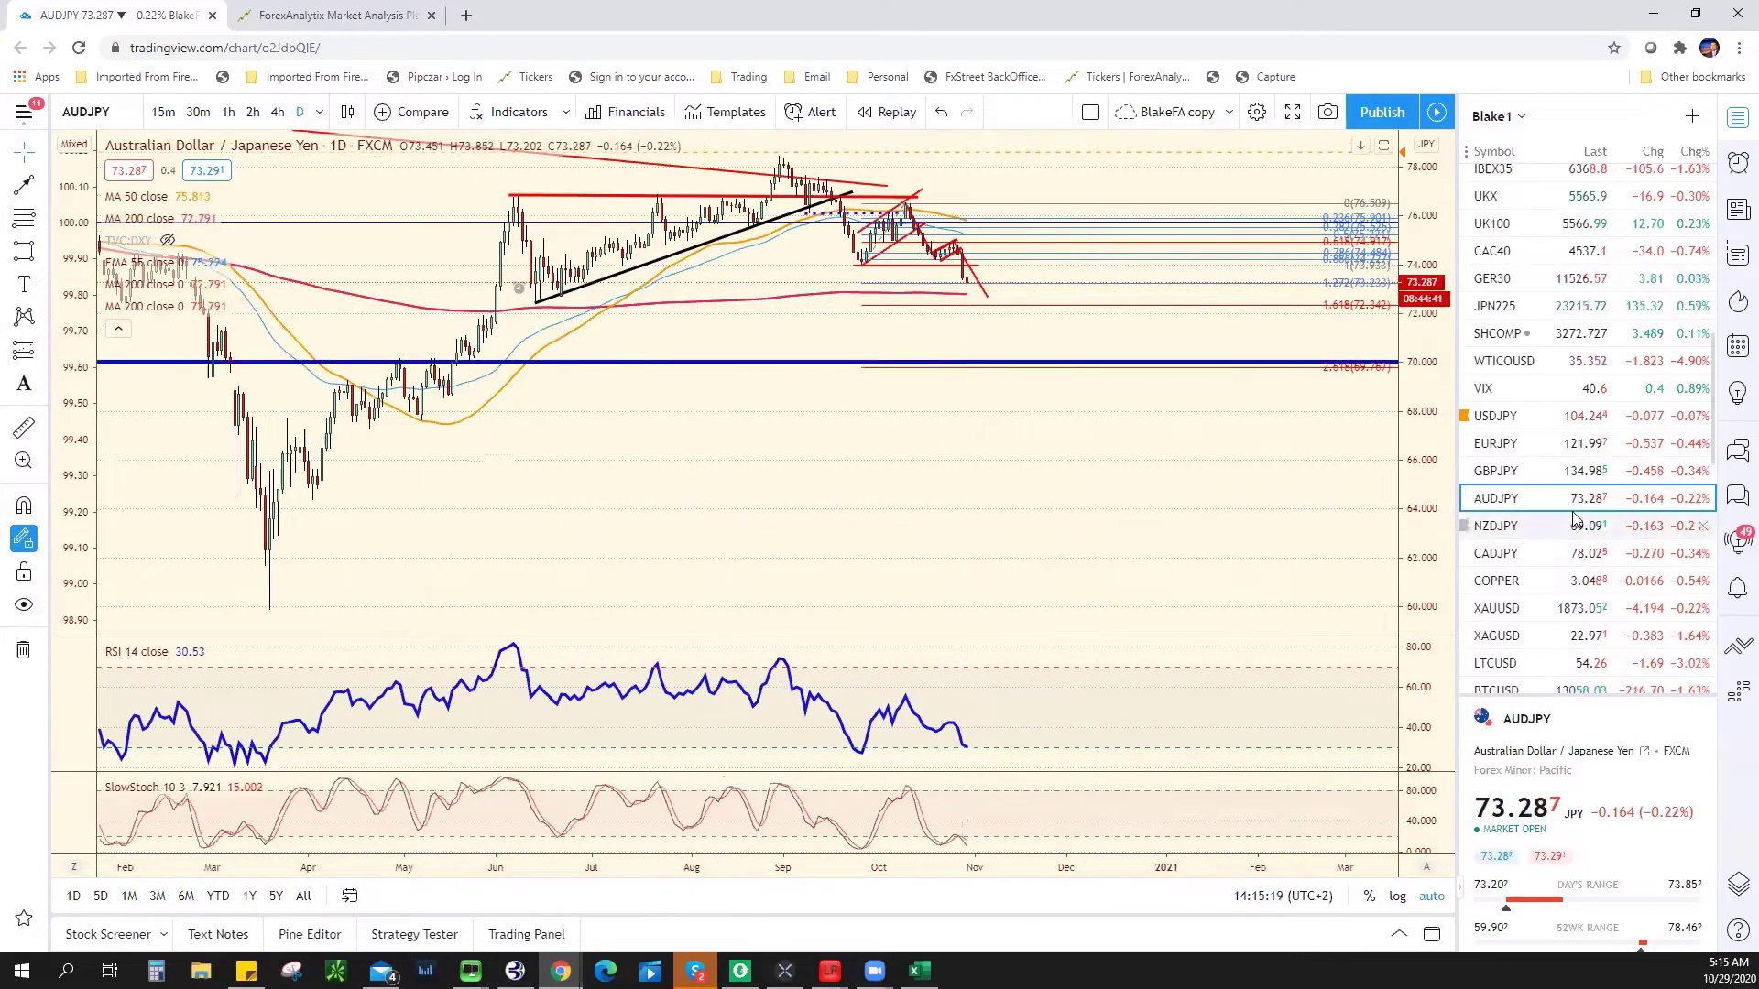
- Review the USDJPY, EURJPY, GBPJPY, NZDJPY and CADJPY daily charts in turn, ending on CADJPY
{"action": "left_click", "coordinate": [1552, 417]}
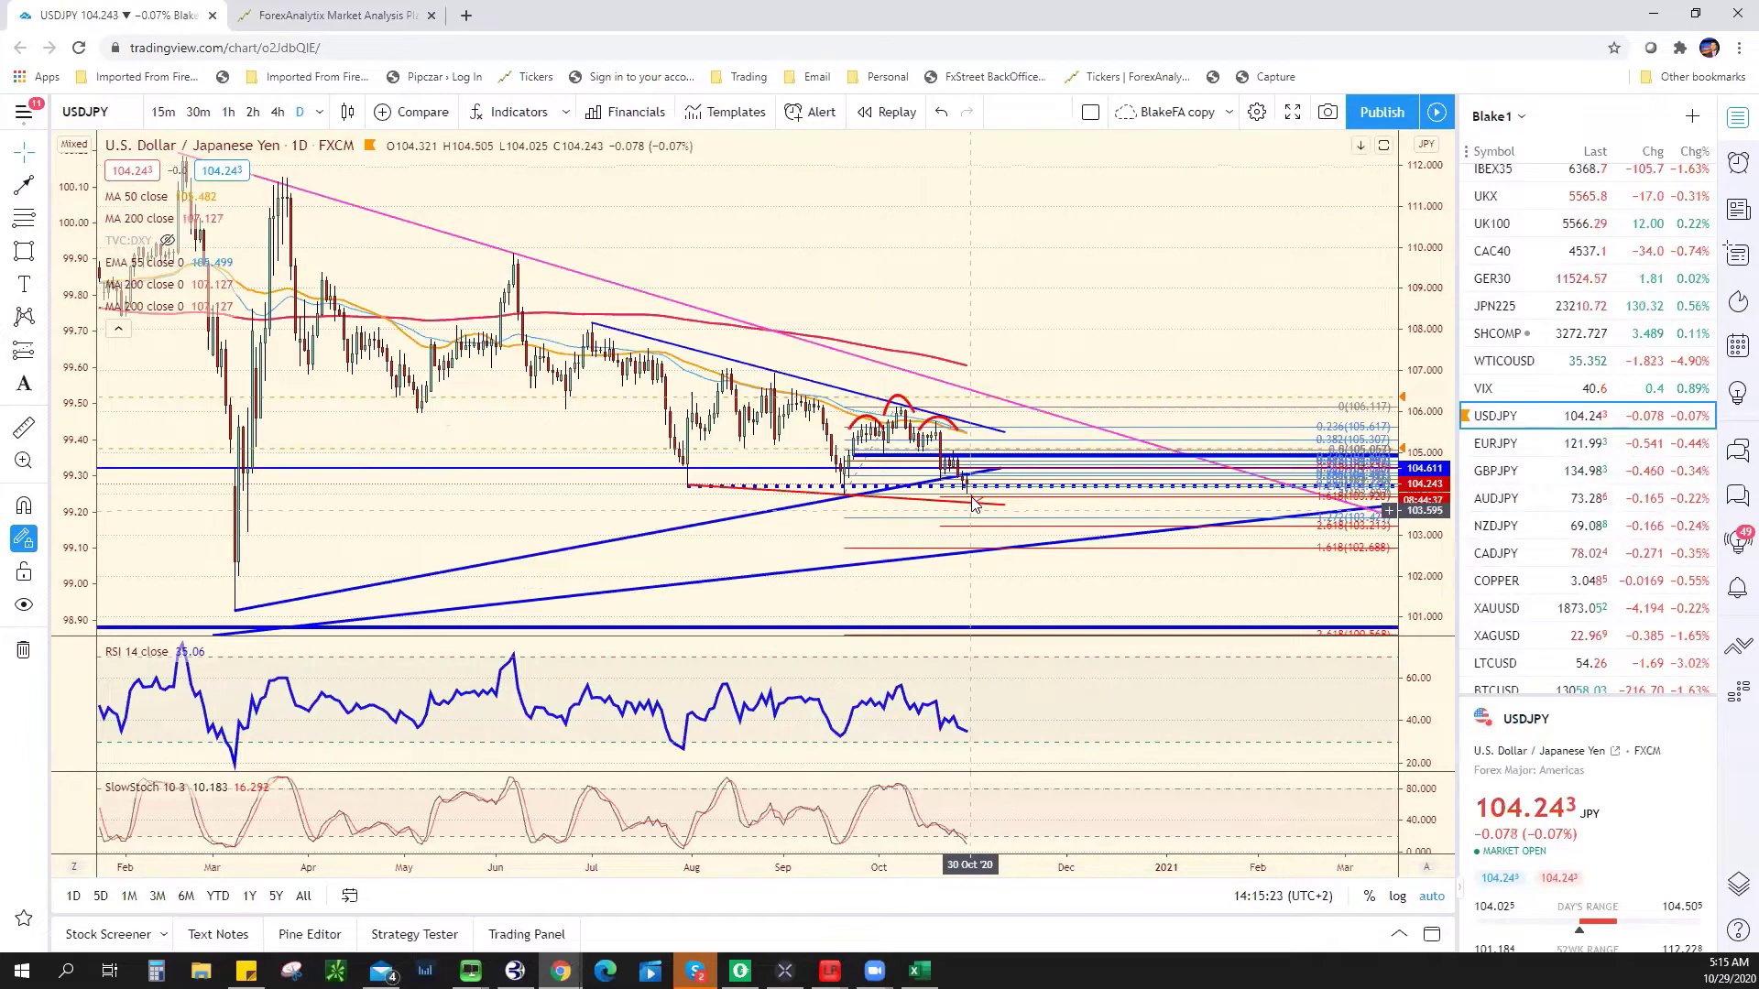
{"action": "left_click", "coordinate": [1555, 444]}
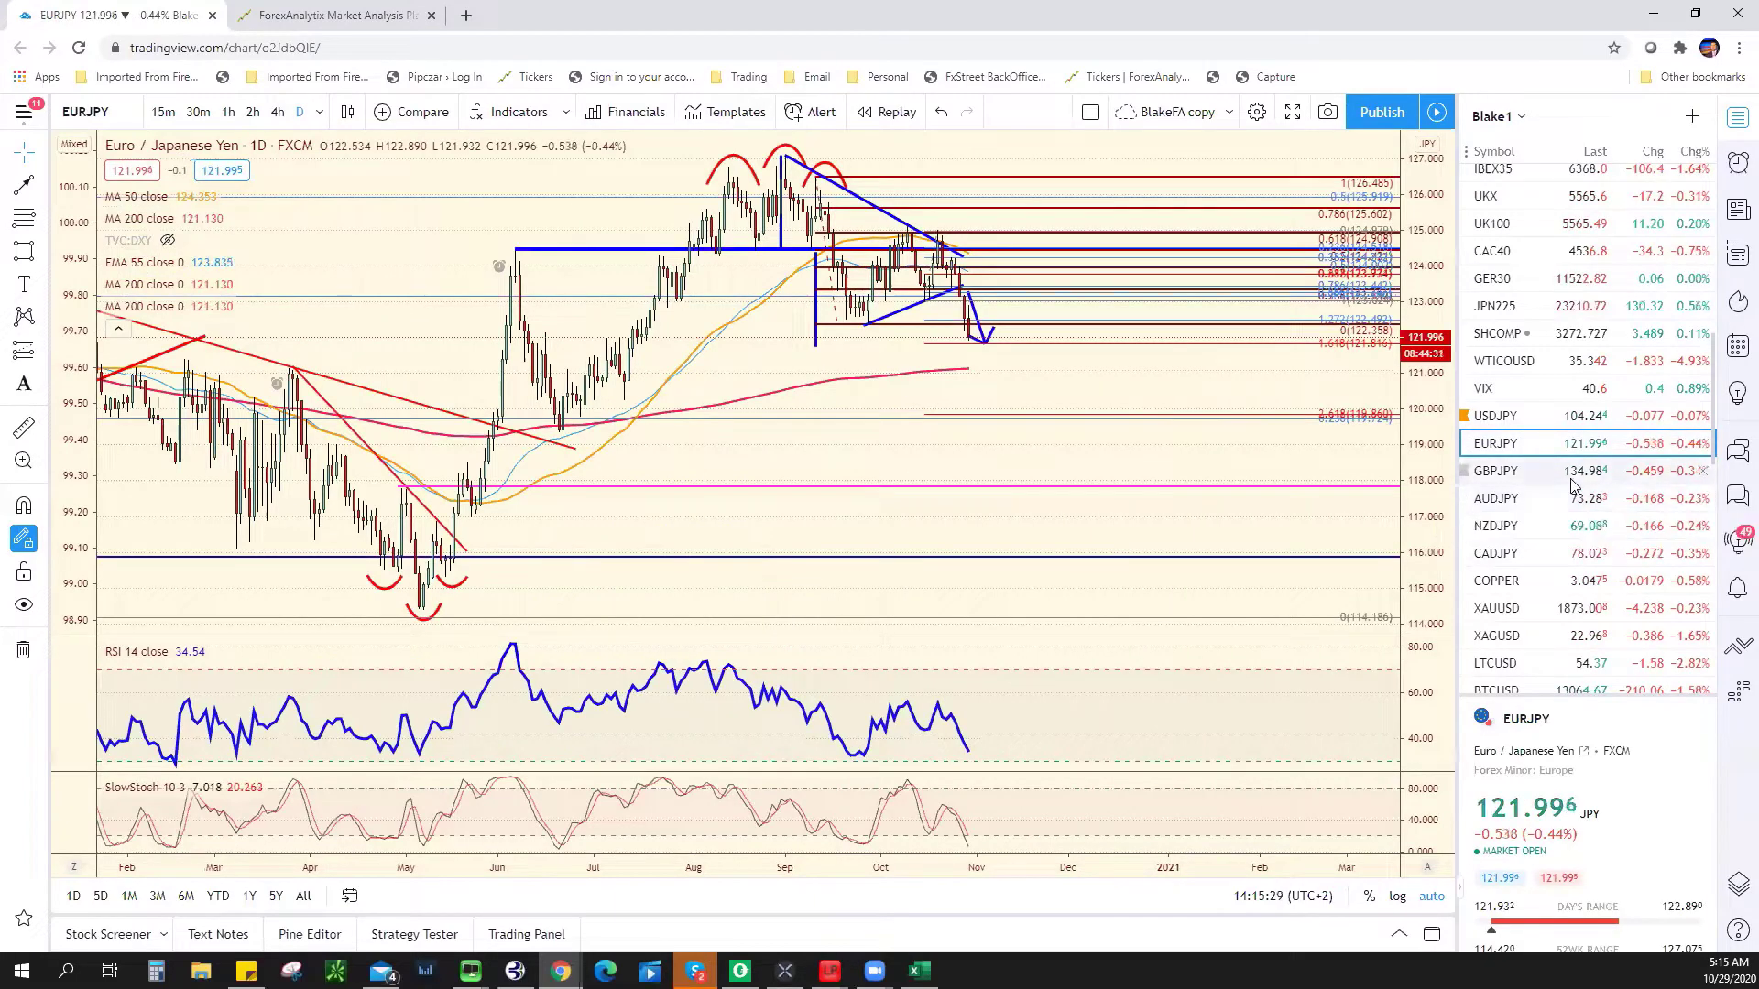
{"action": "left_click", "coordinate": [1539, 471]}
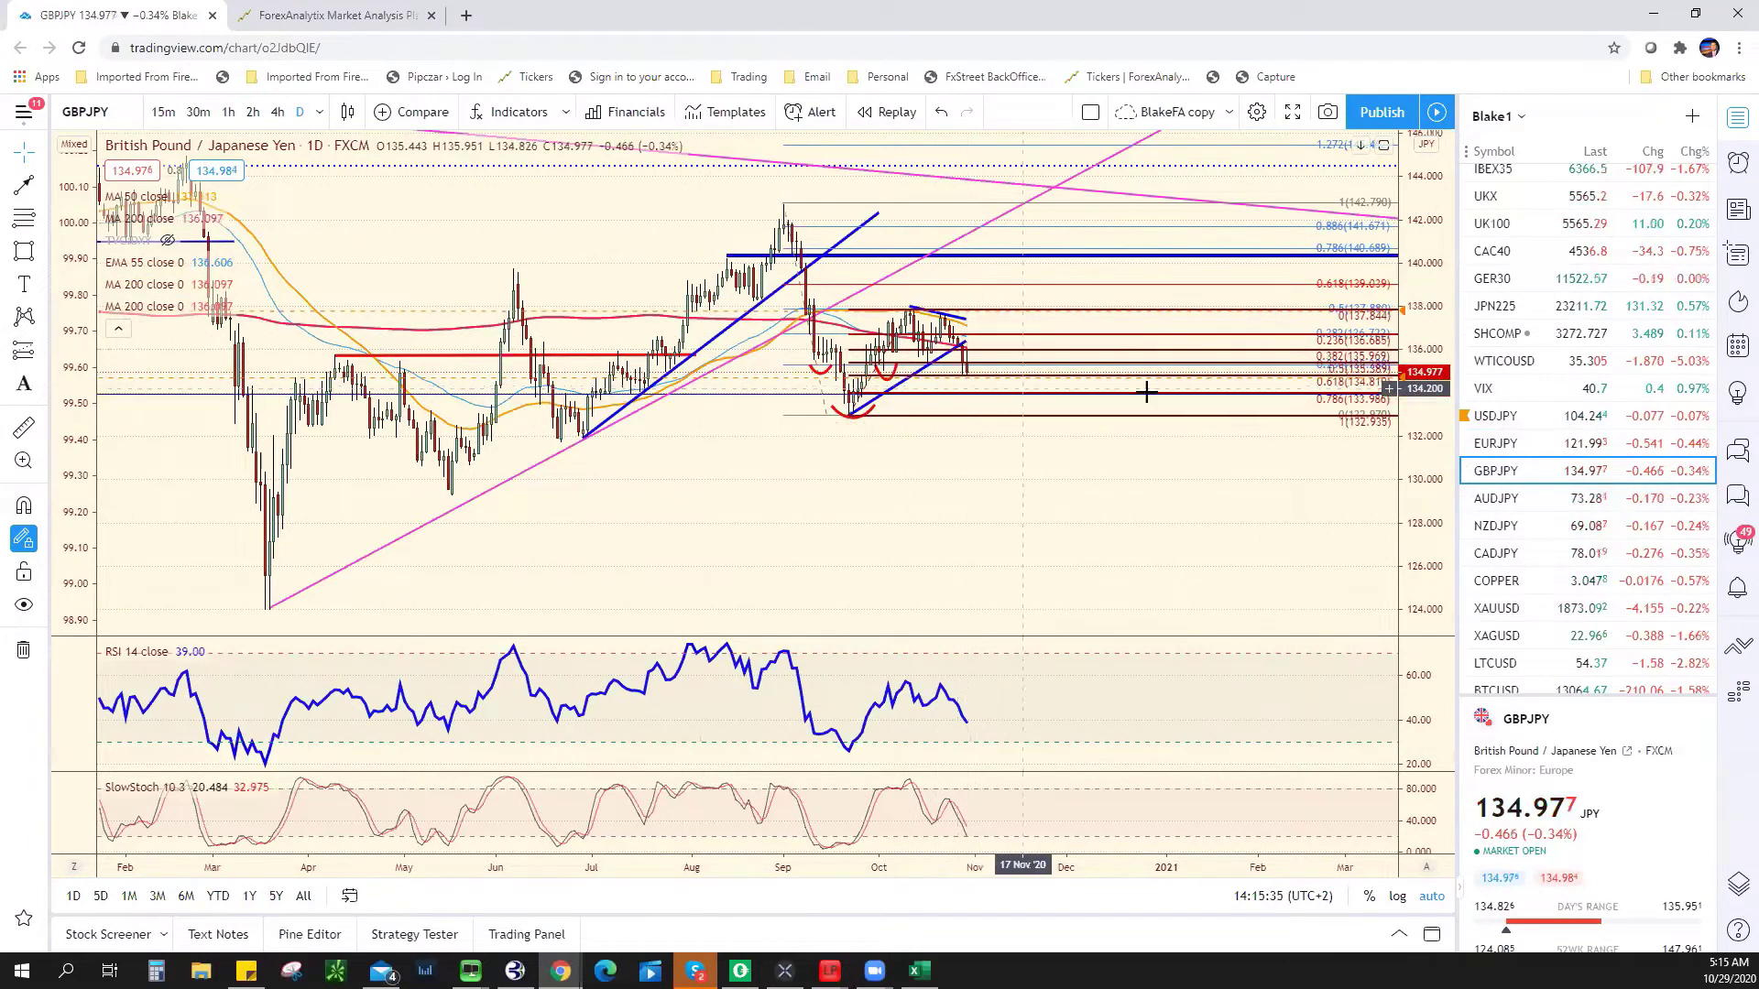
{"action": "left_click", "coordinate": [1548, 526]}
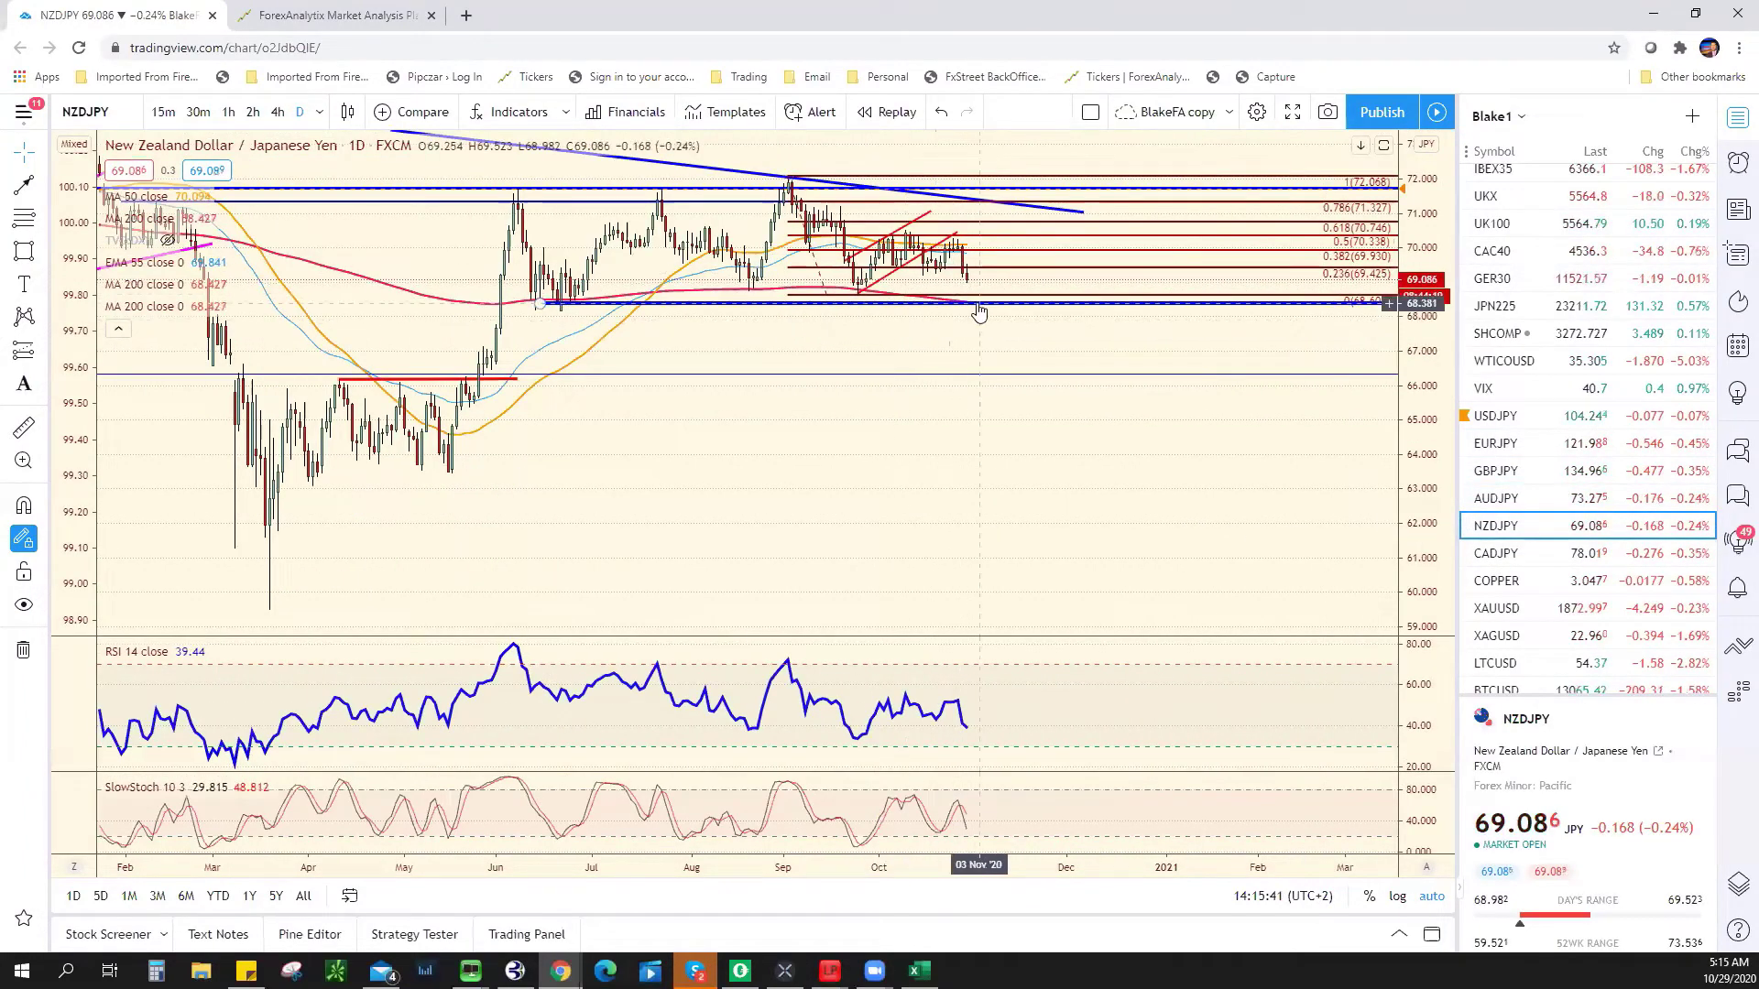
{"action": "left_click", "coordinate": [1493, 555]}
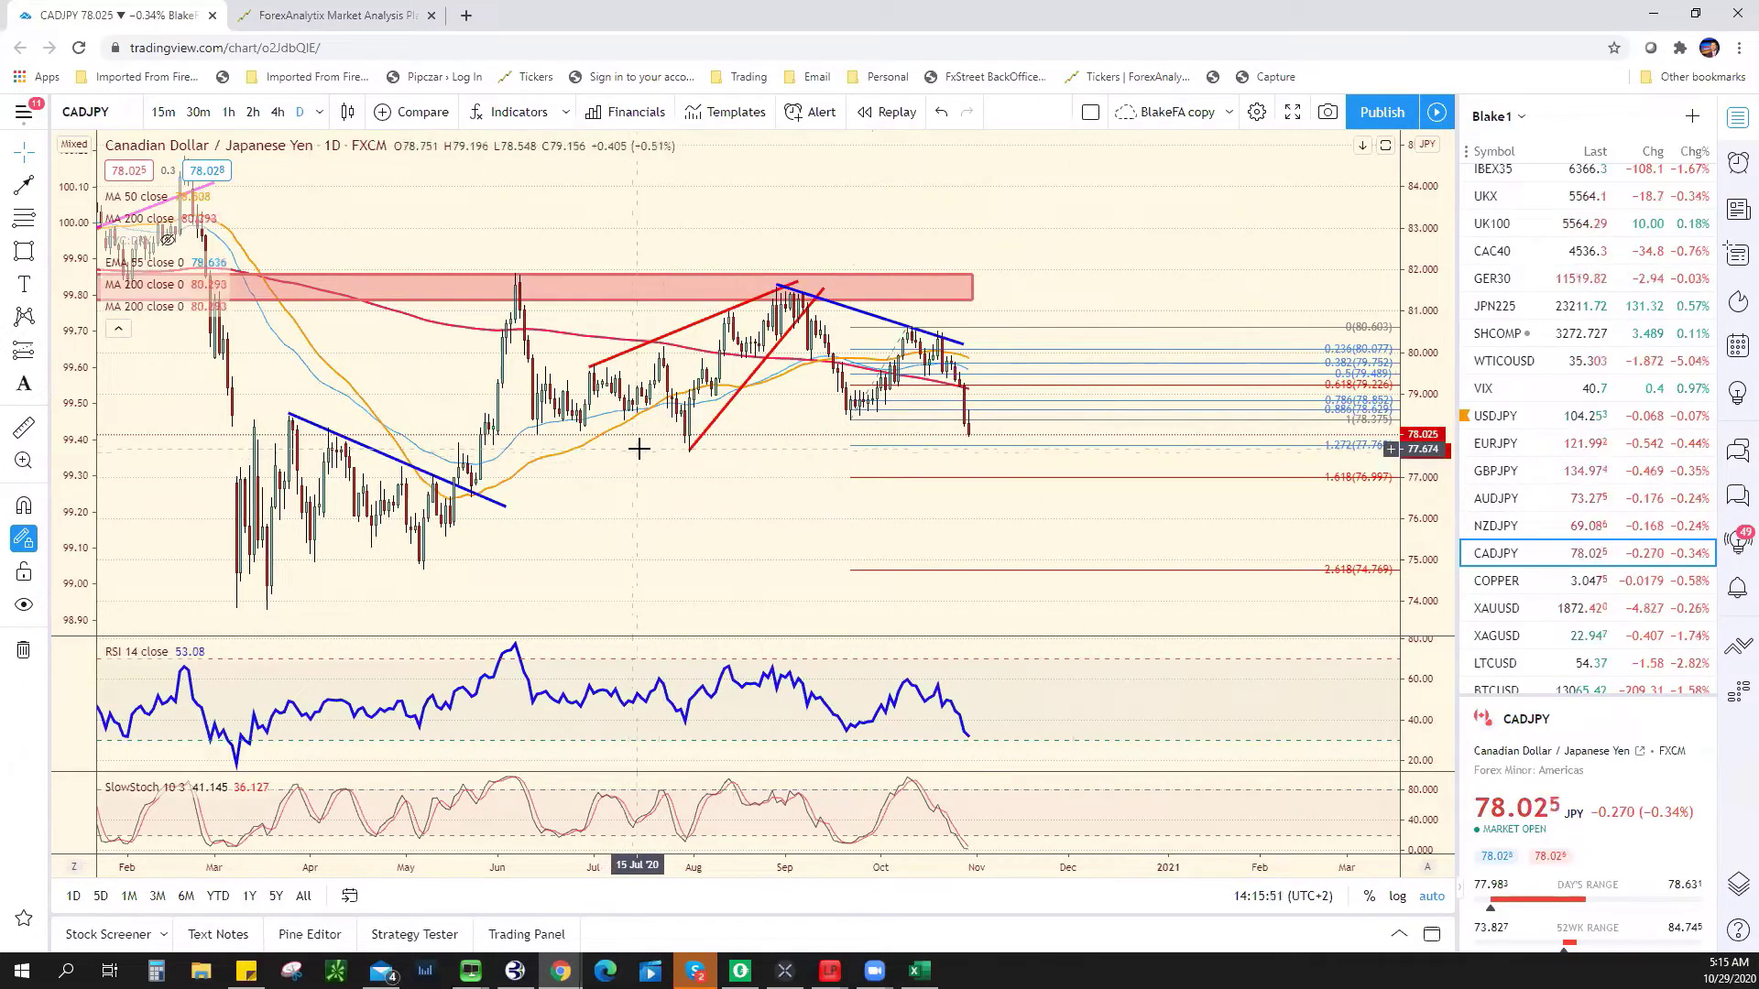
- Draw a trial horizontal ray near 77.65 on CADJPY, then delete it
{"action": "left_click", "coordinate": [41, 189]}
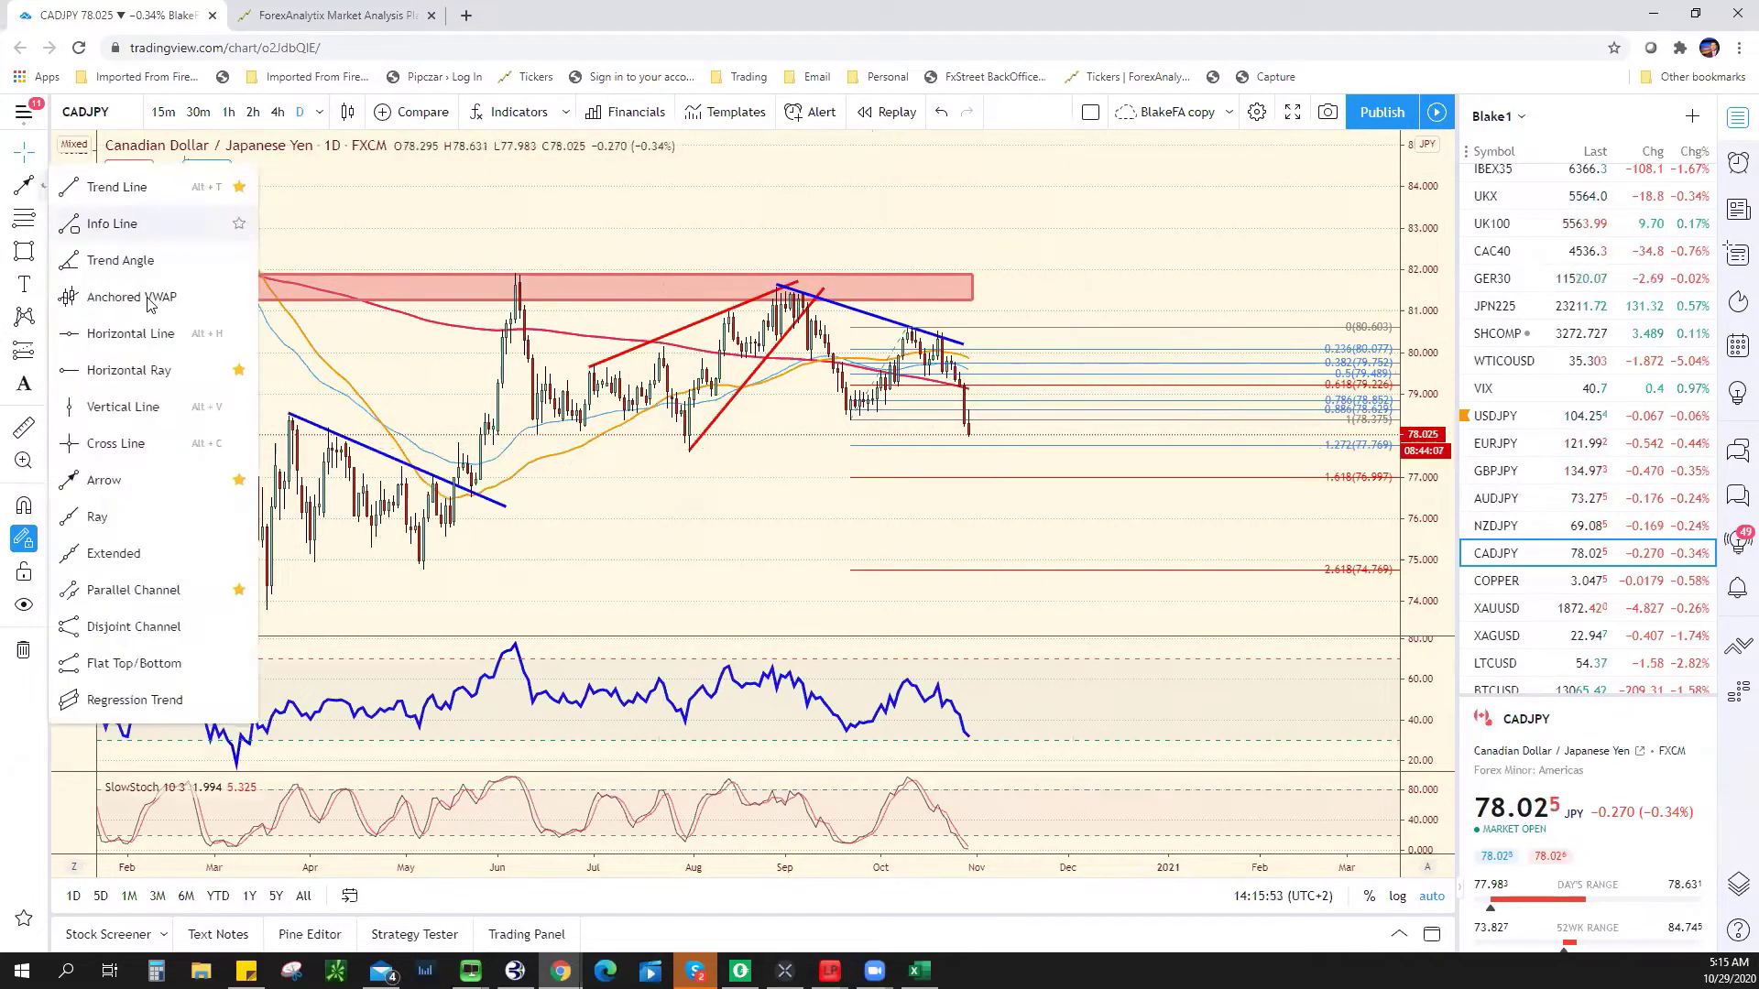
{"action": "left_click", "coordinate": [136, 336]}
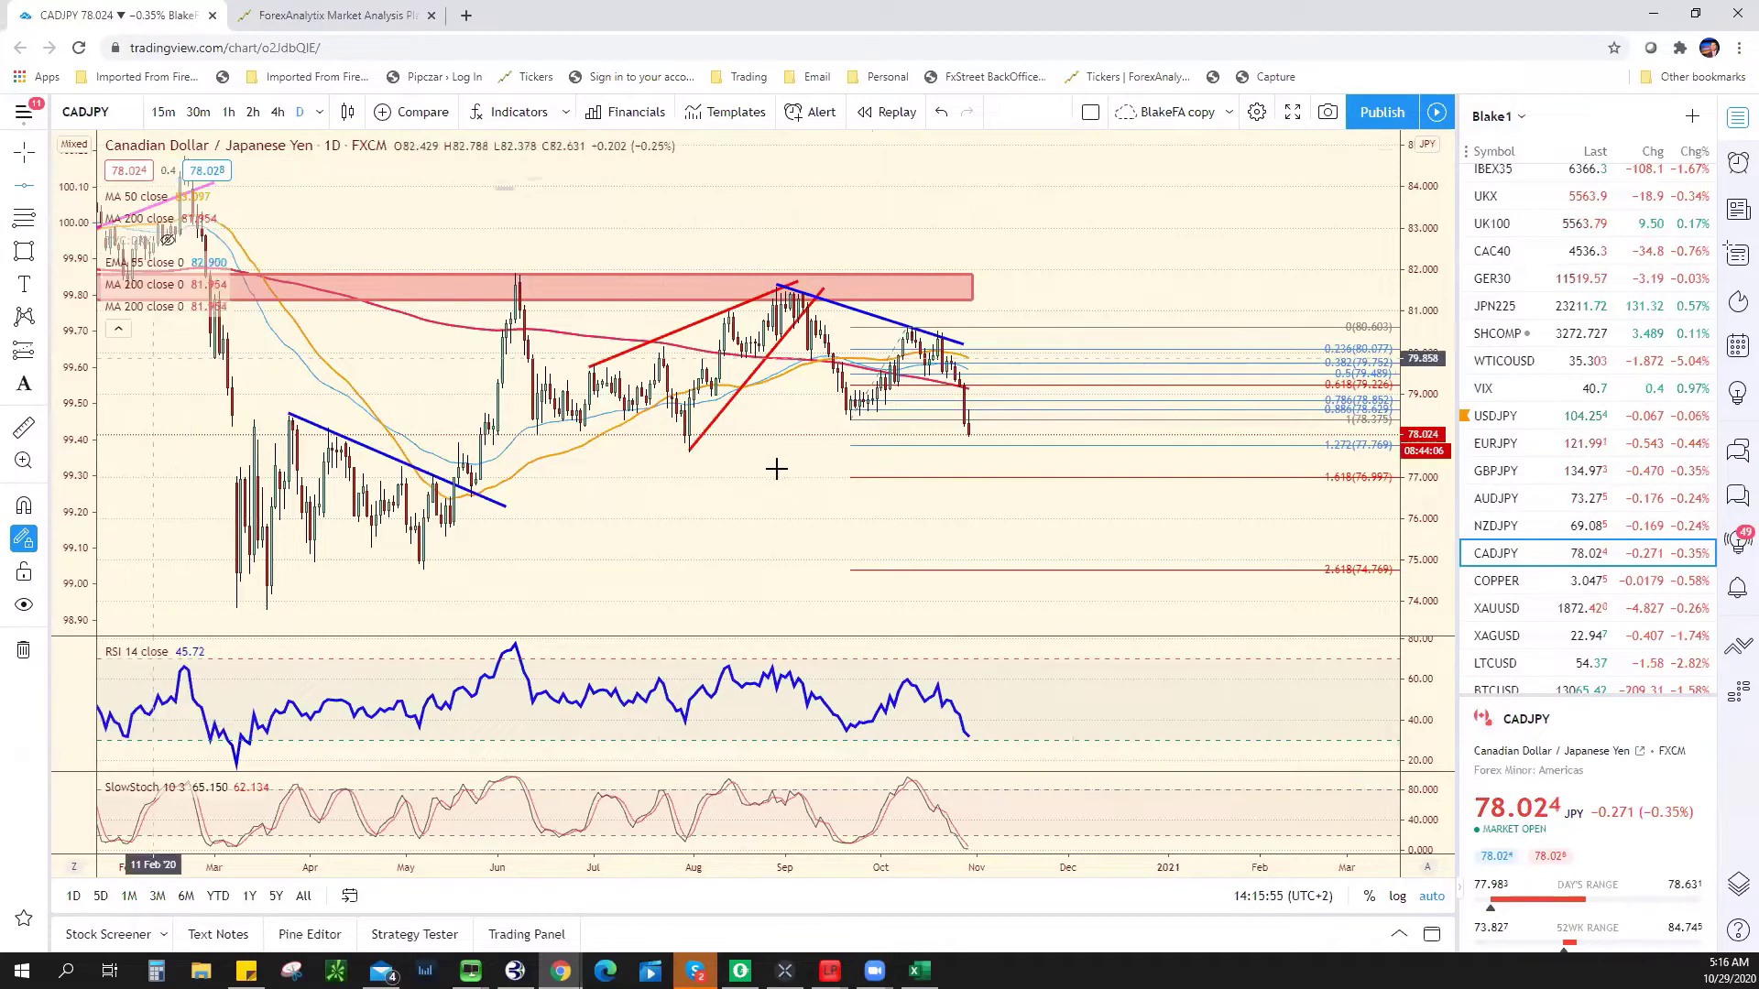
{"action": "left_click", "coordinate": [689, 450]}
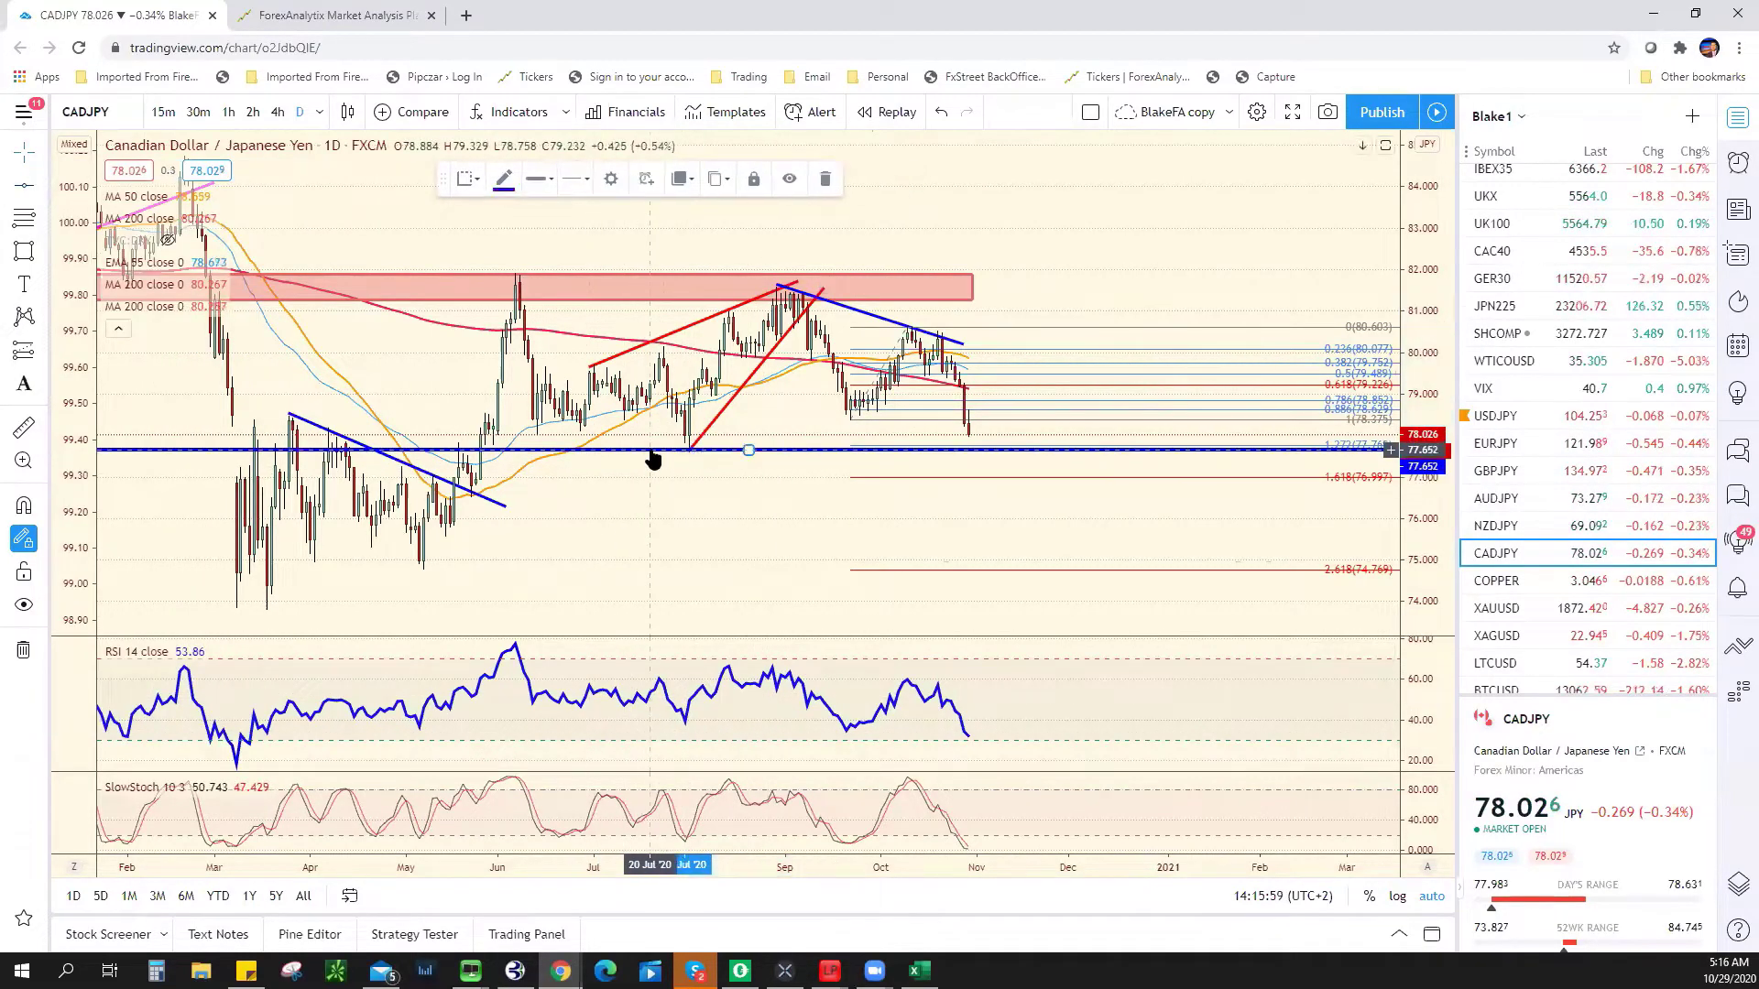
{"action": "key", "text": "Delete"}
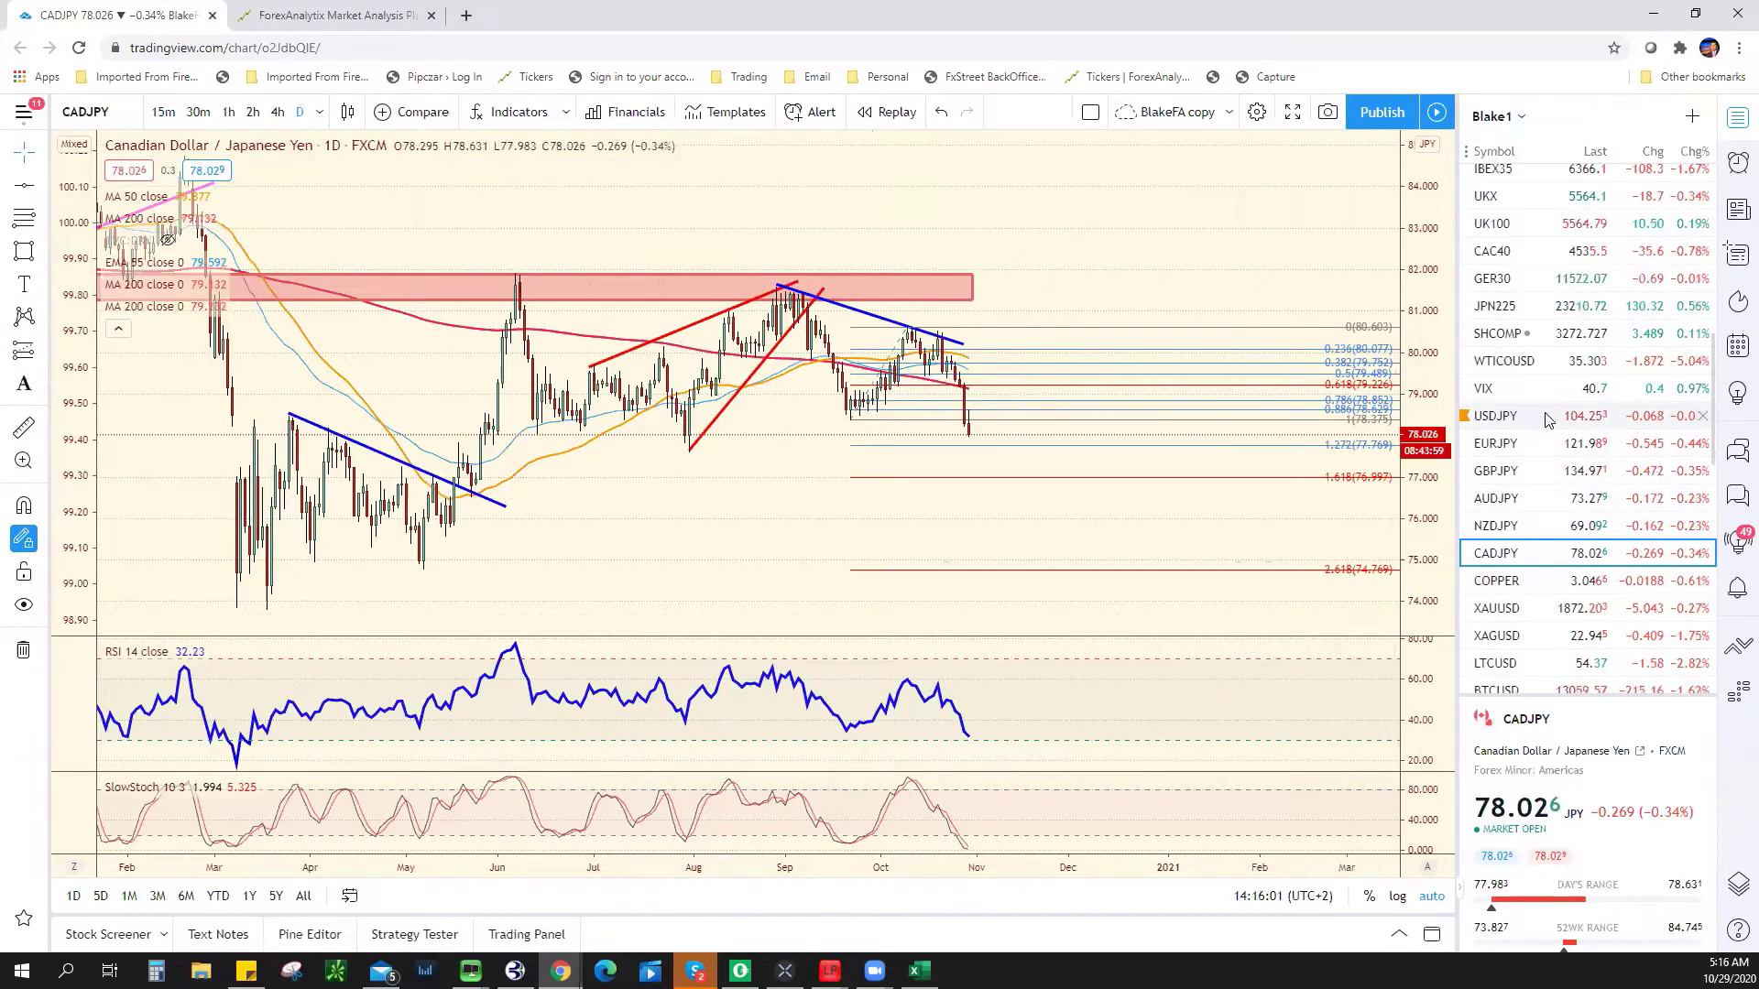
- Review the USDJPY daily chart over a wider range, then bring up the Excel bias chart
{"action": "left_click", "coordinate": [1502, 416]}
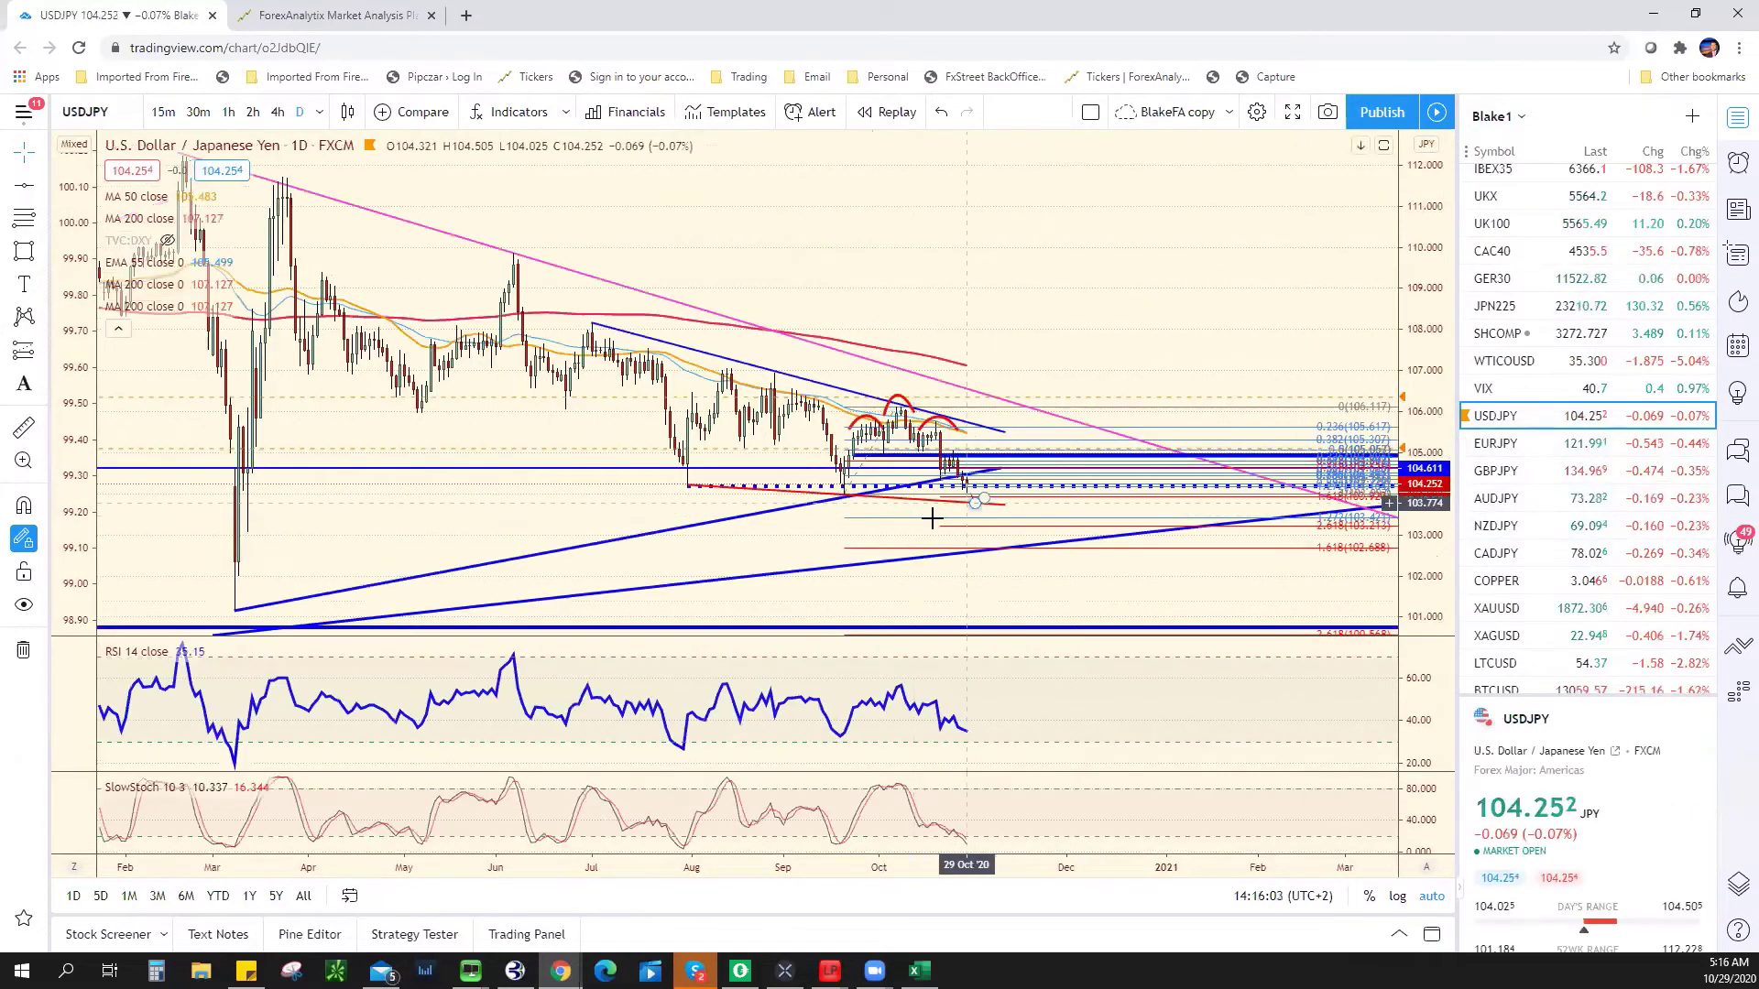
{"action": "scroll", "coordinate": [931, 510], "scroll_direction": "up", "scroll_amount": 5}
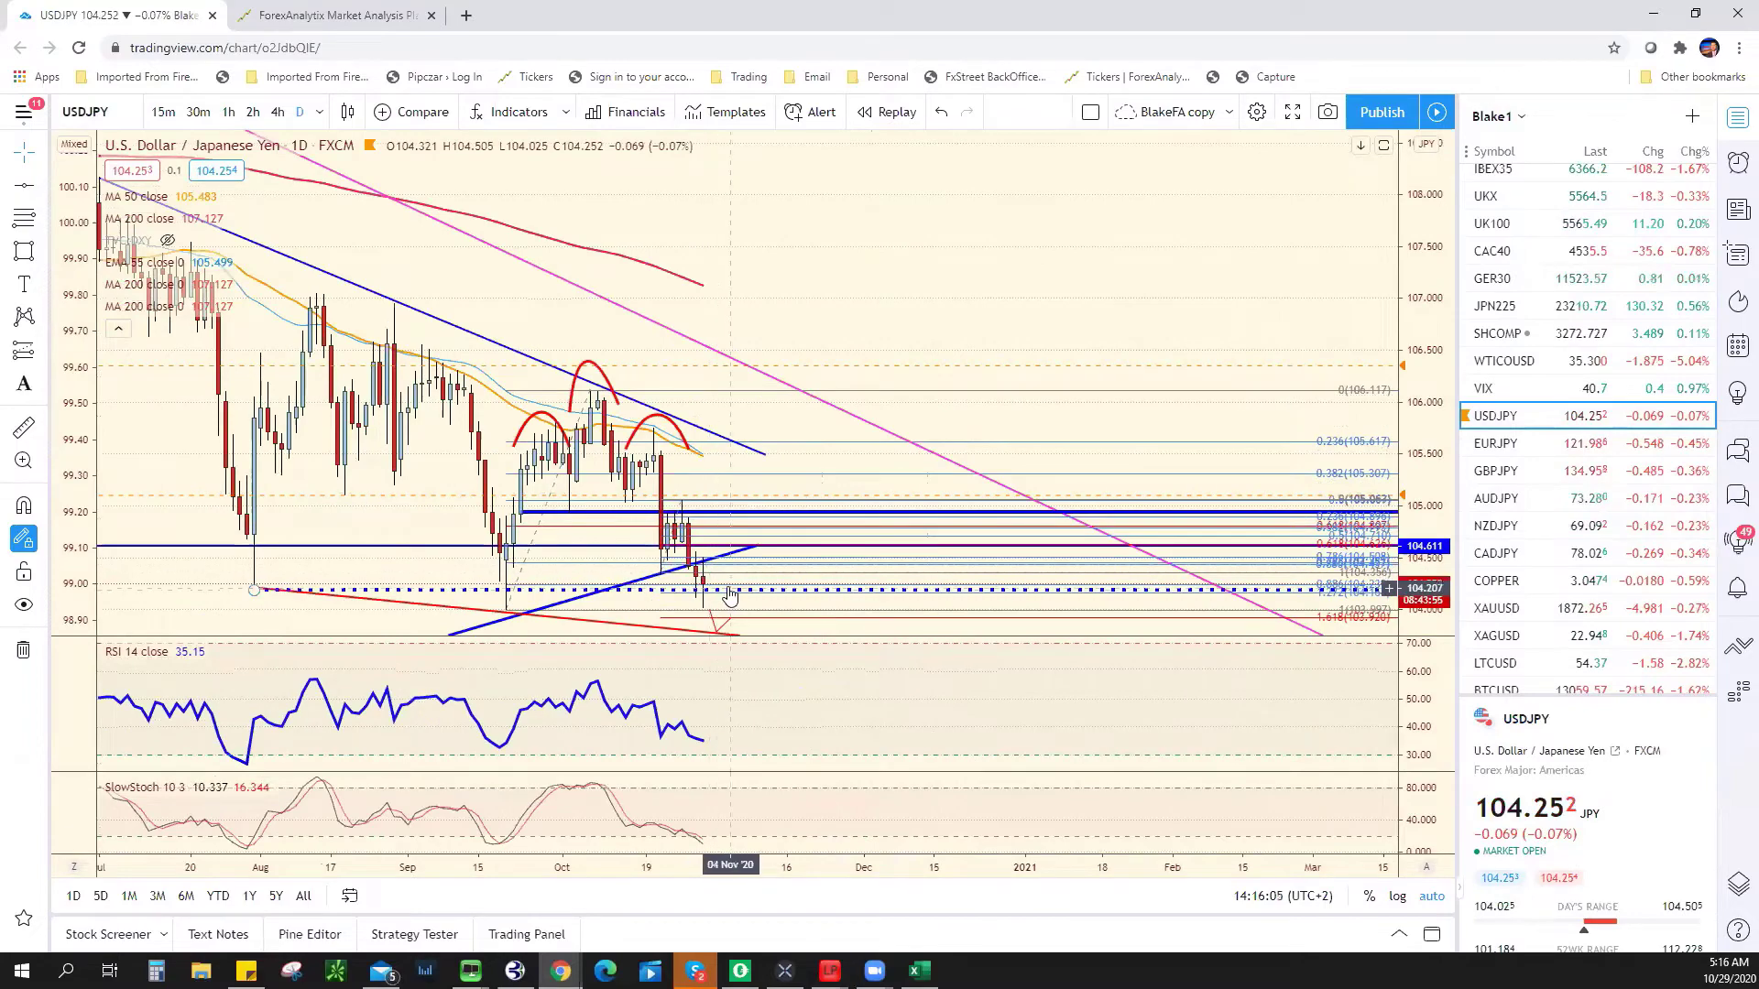
{"action": "scroll", "coordinate": [806, 606], "scroll_direction": "down", "scroll_amount": 5}
{"action": "scroll", "coordinate": [1136, 524], "scroll_direction": "down", "scroll_amount": 5}
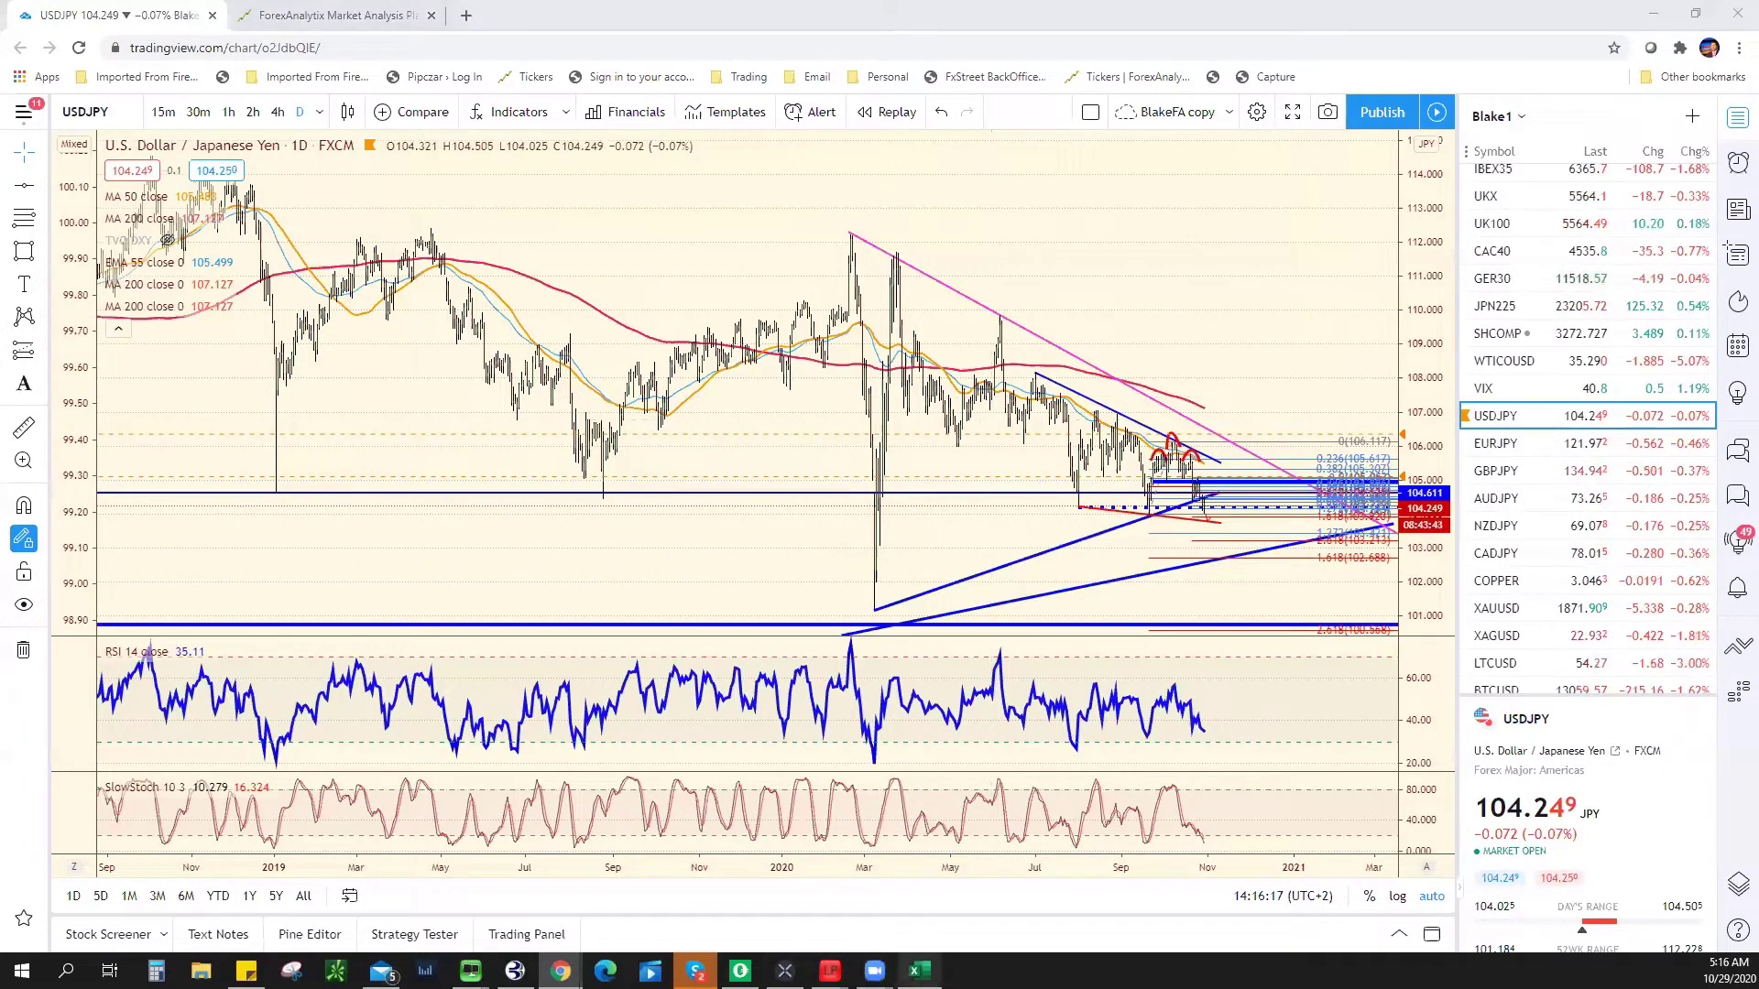
{"action": "left_click", "coordinate": [919, 971]}
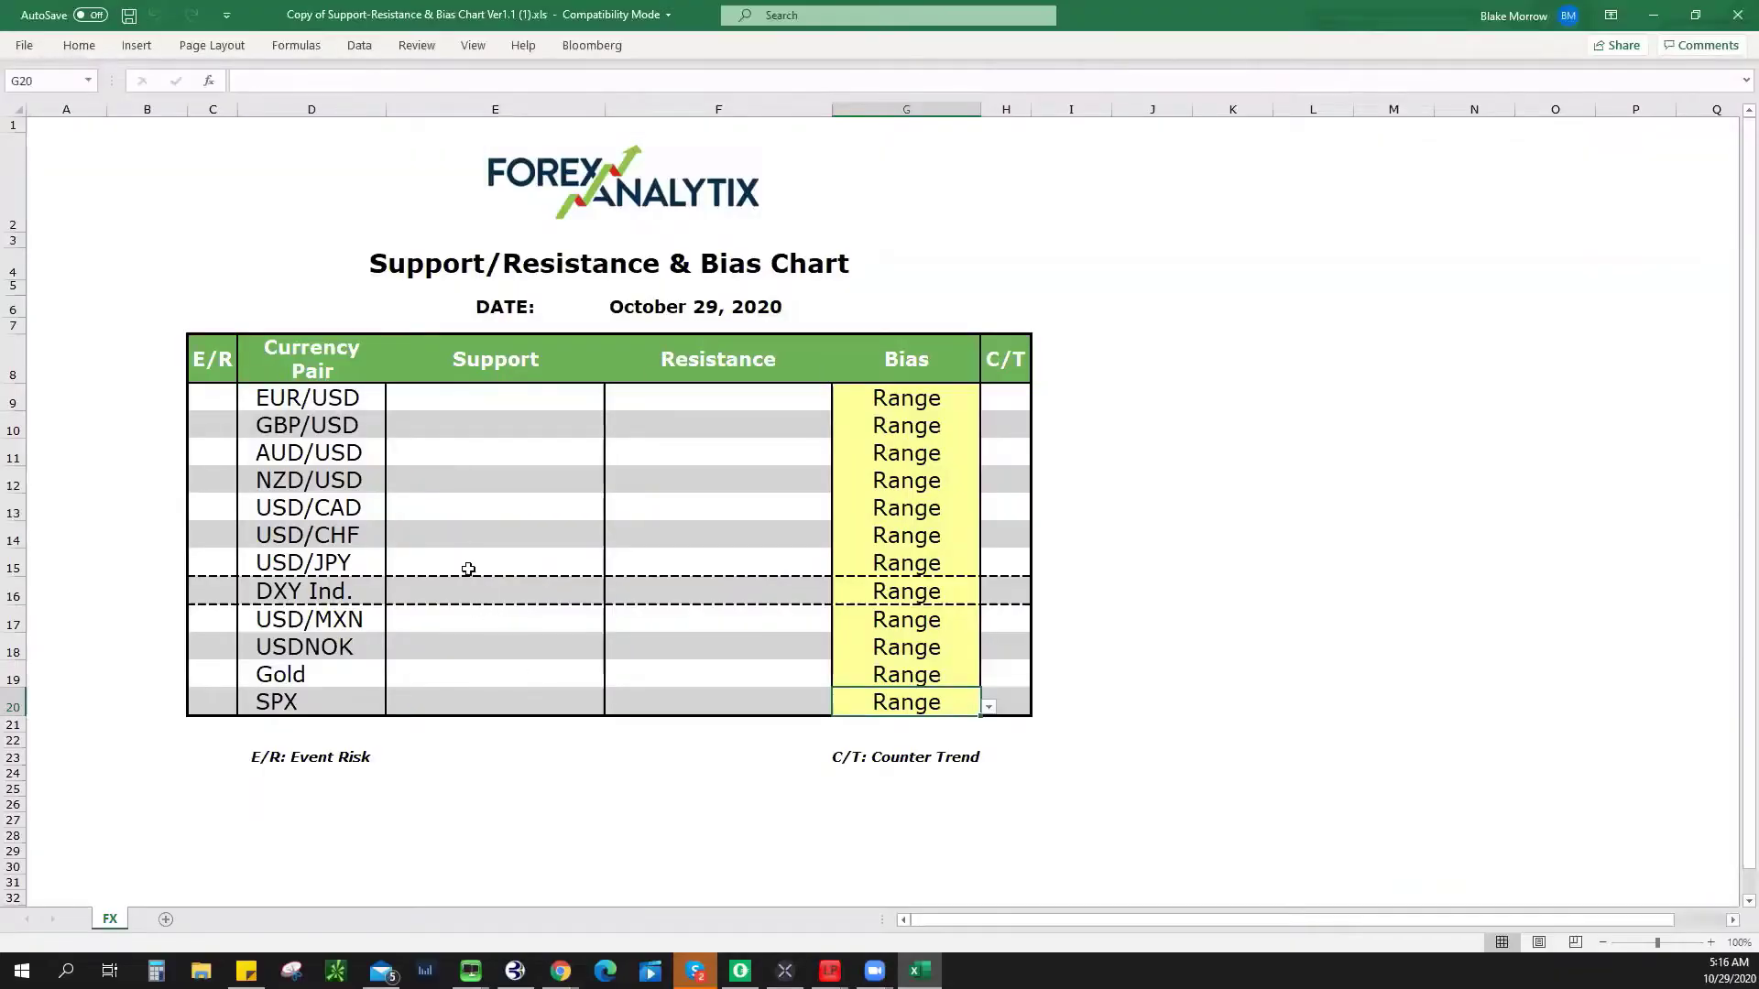
- Enter USD/JPY support 104.00** and resistance 104.50, then return to the TradingView chart
{"action": "left_click", "coordinate": [468, 568]}
{"action": "type", "text": "10"}
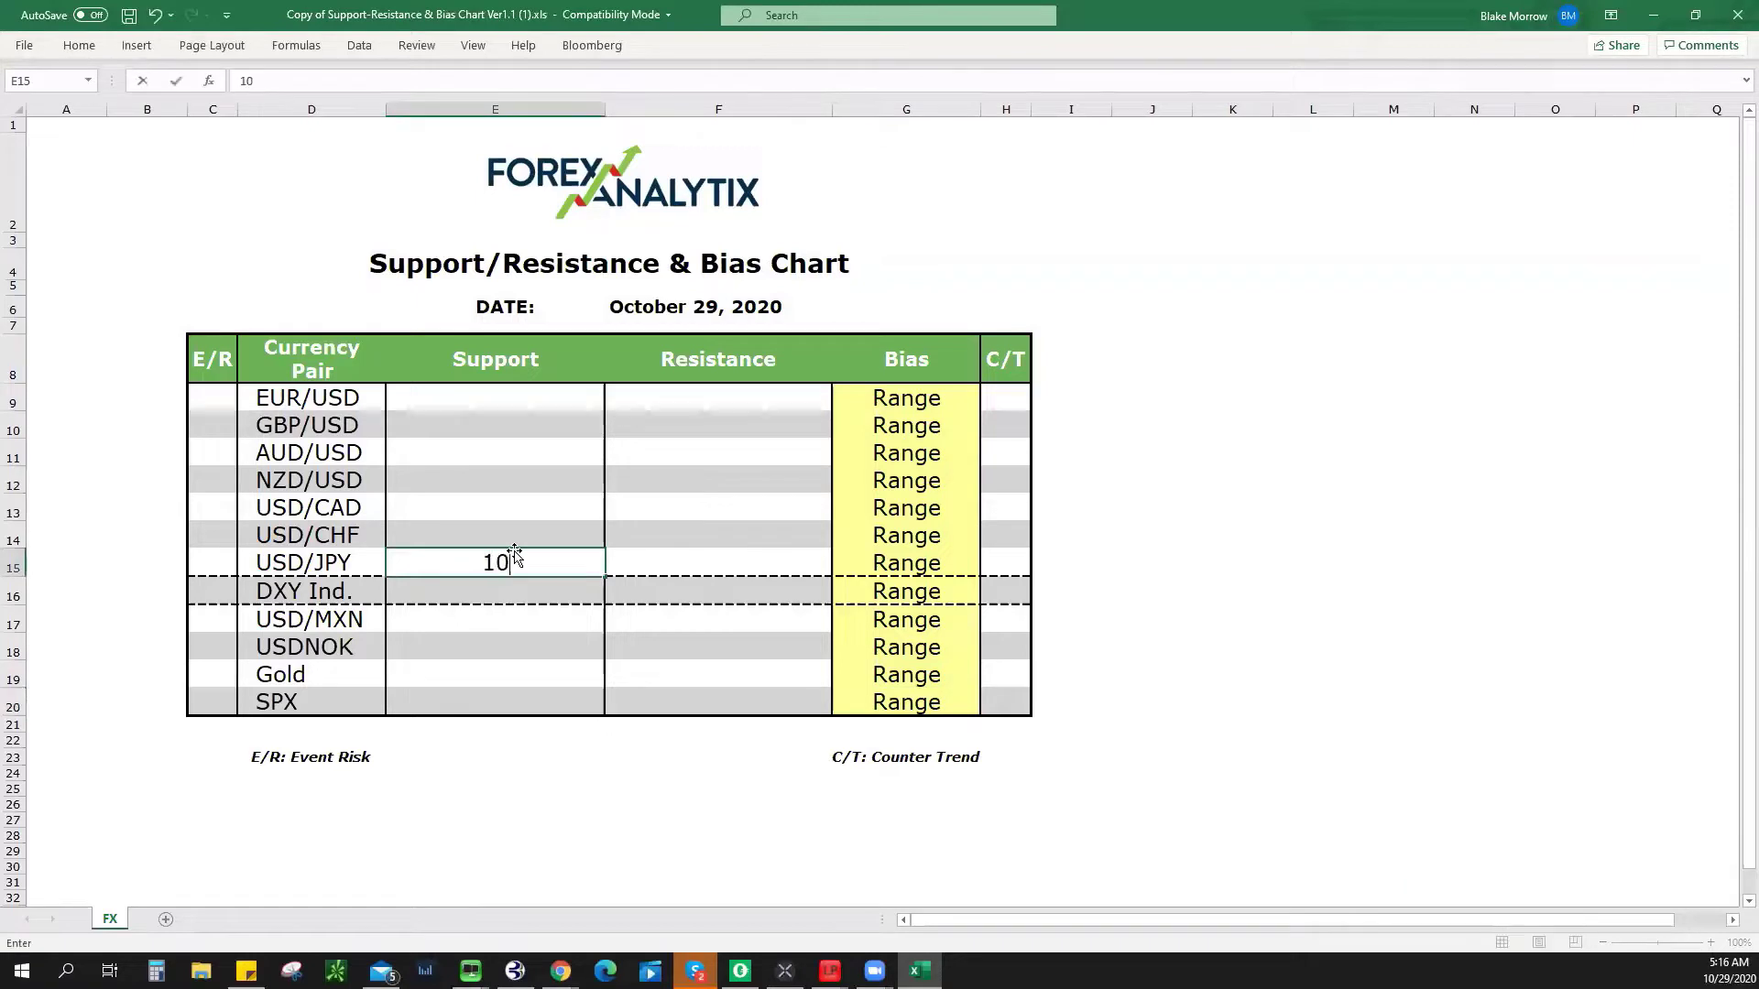
{"action": "type", "text": "4.00"}
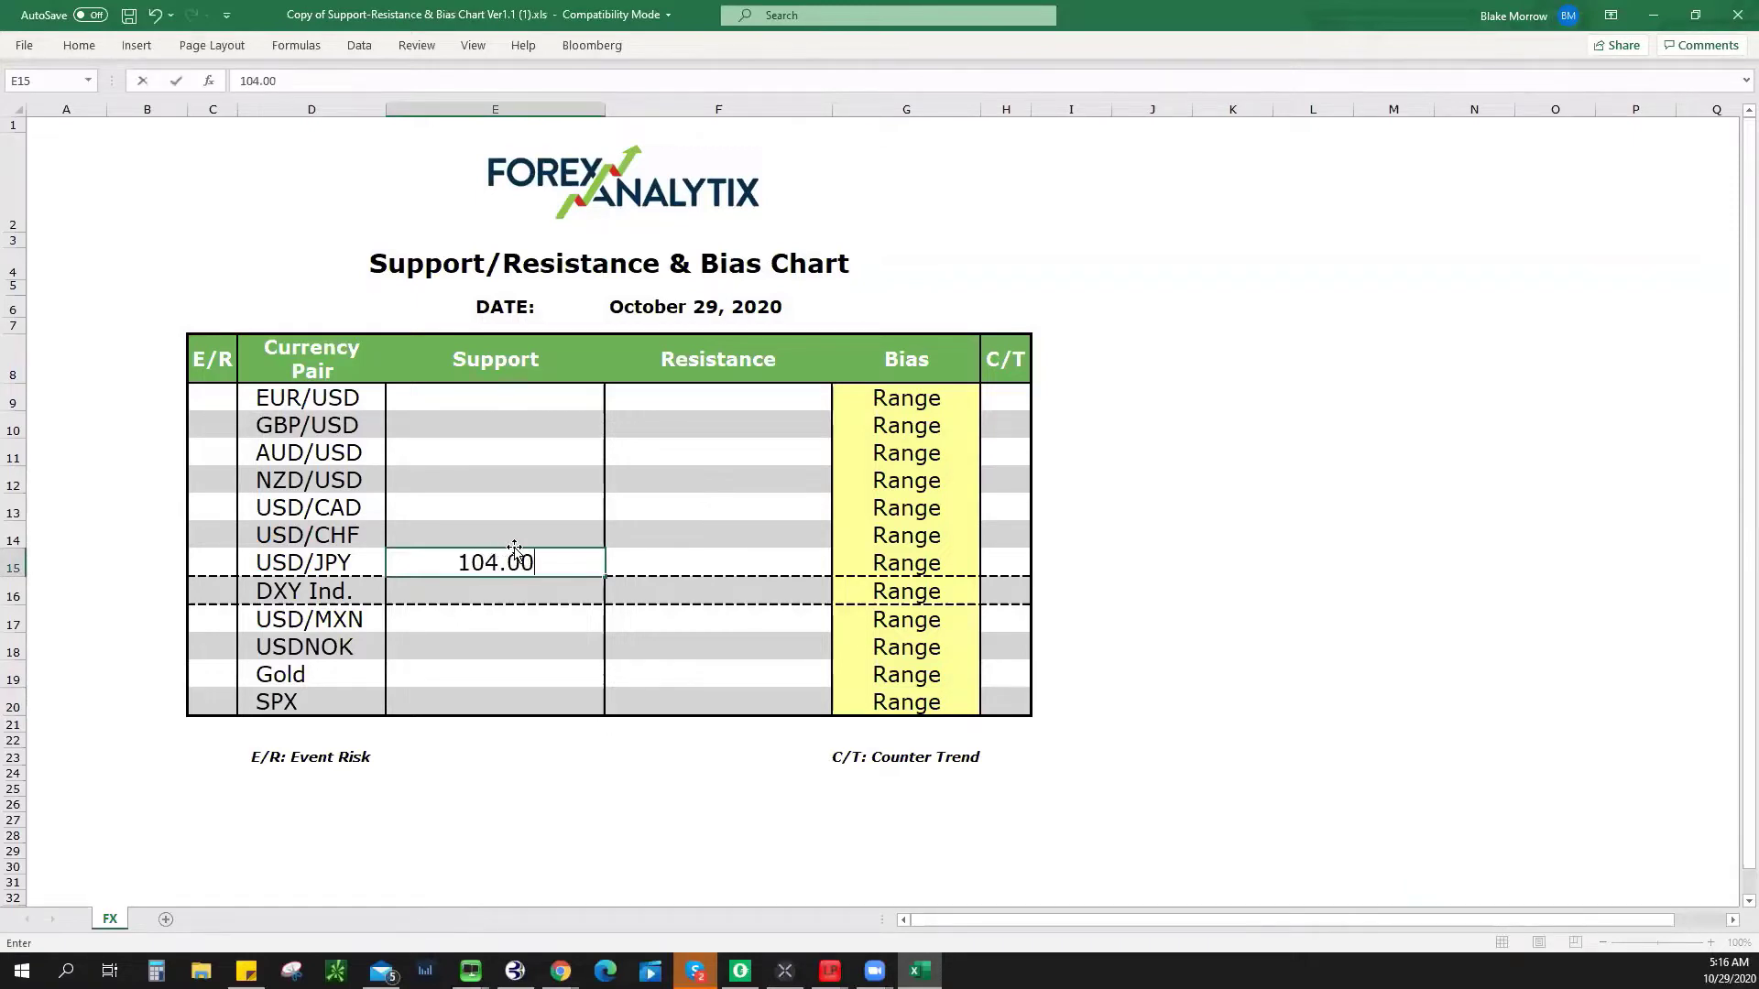
{"action": "type", "text": "**"}
{"action": "left_click", "coordinate": [680, 566]}
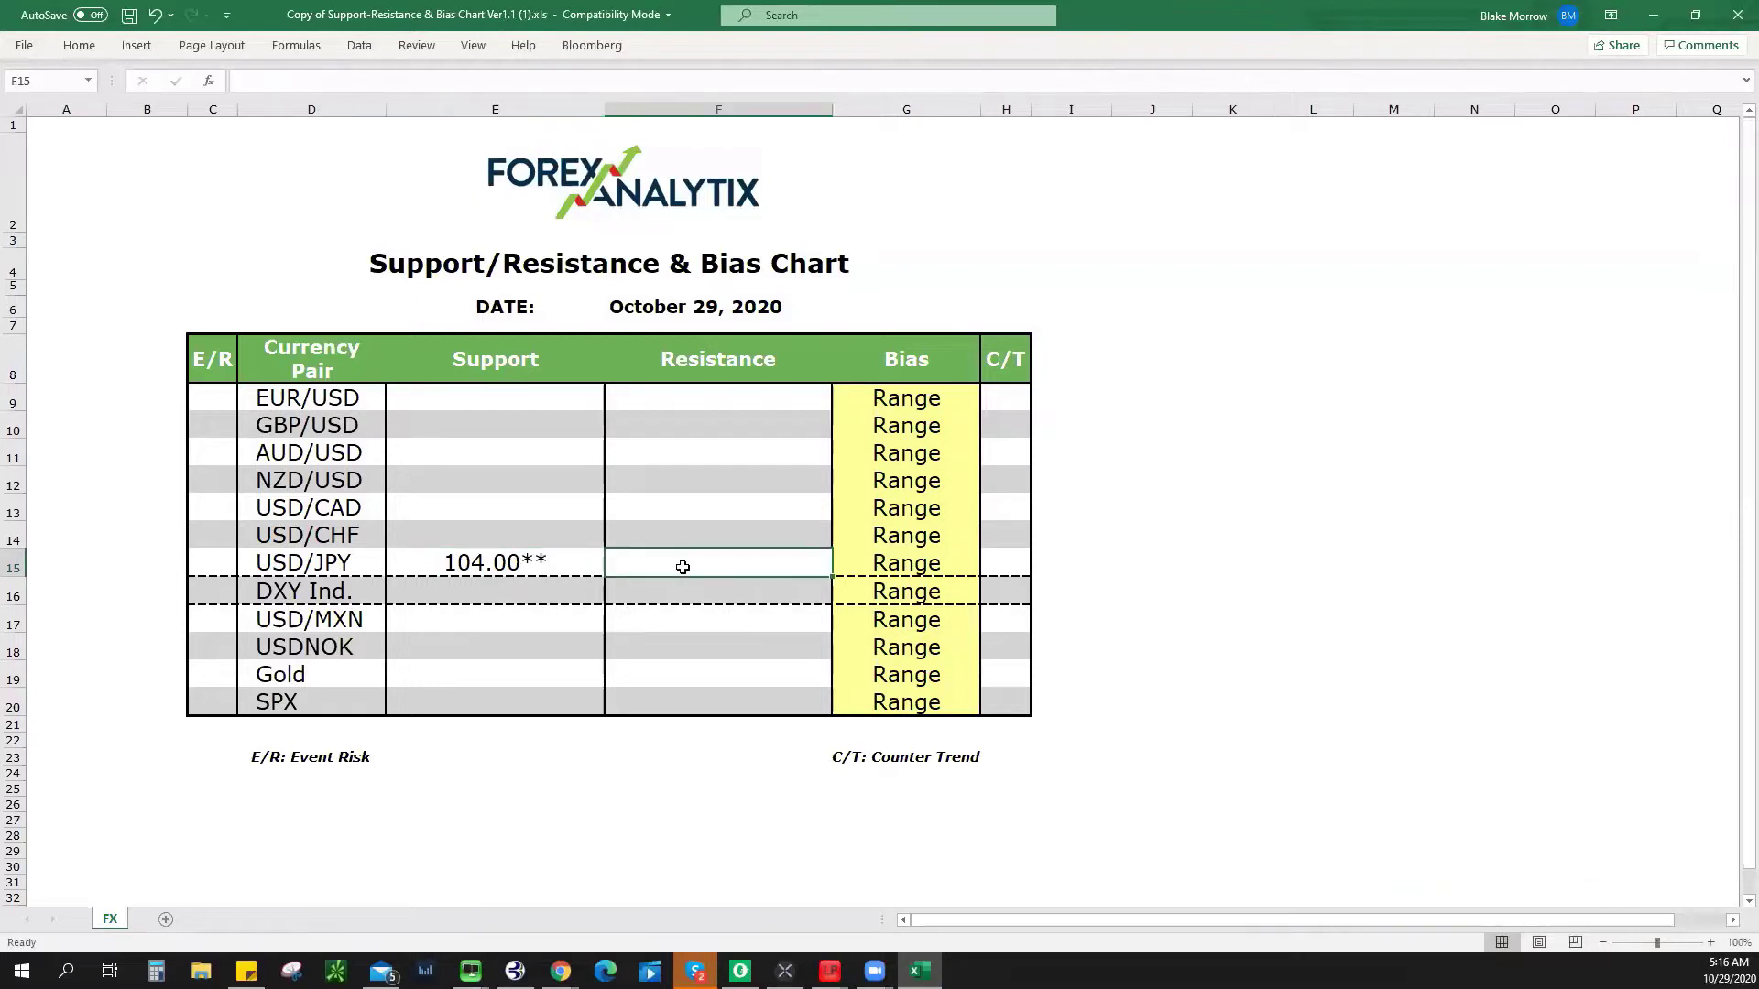
{"action": "type", "text": "104"}
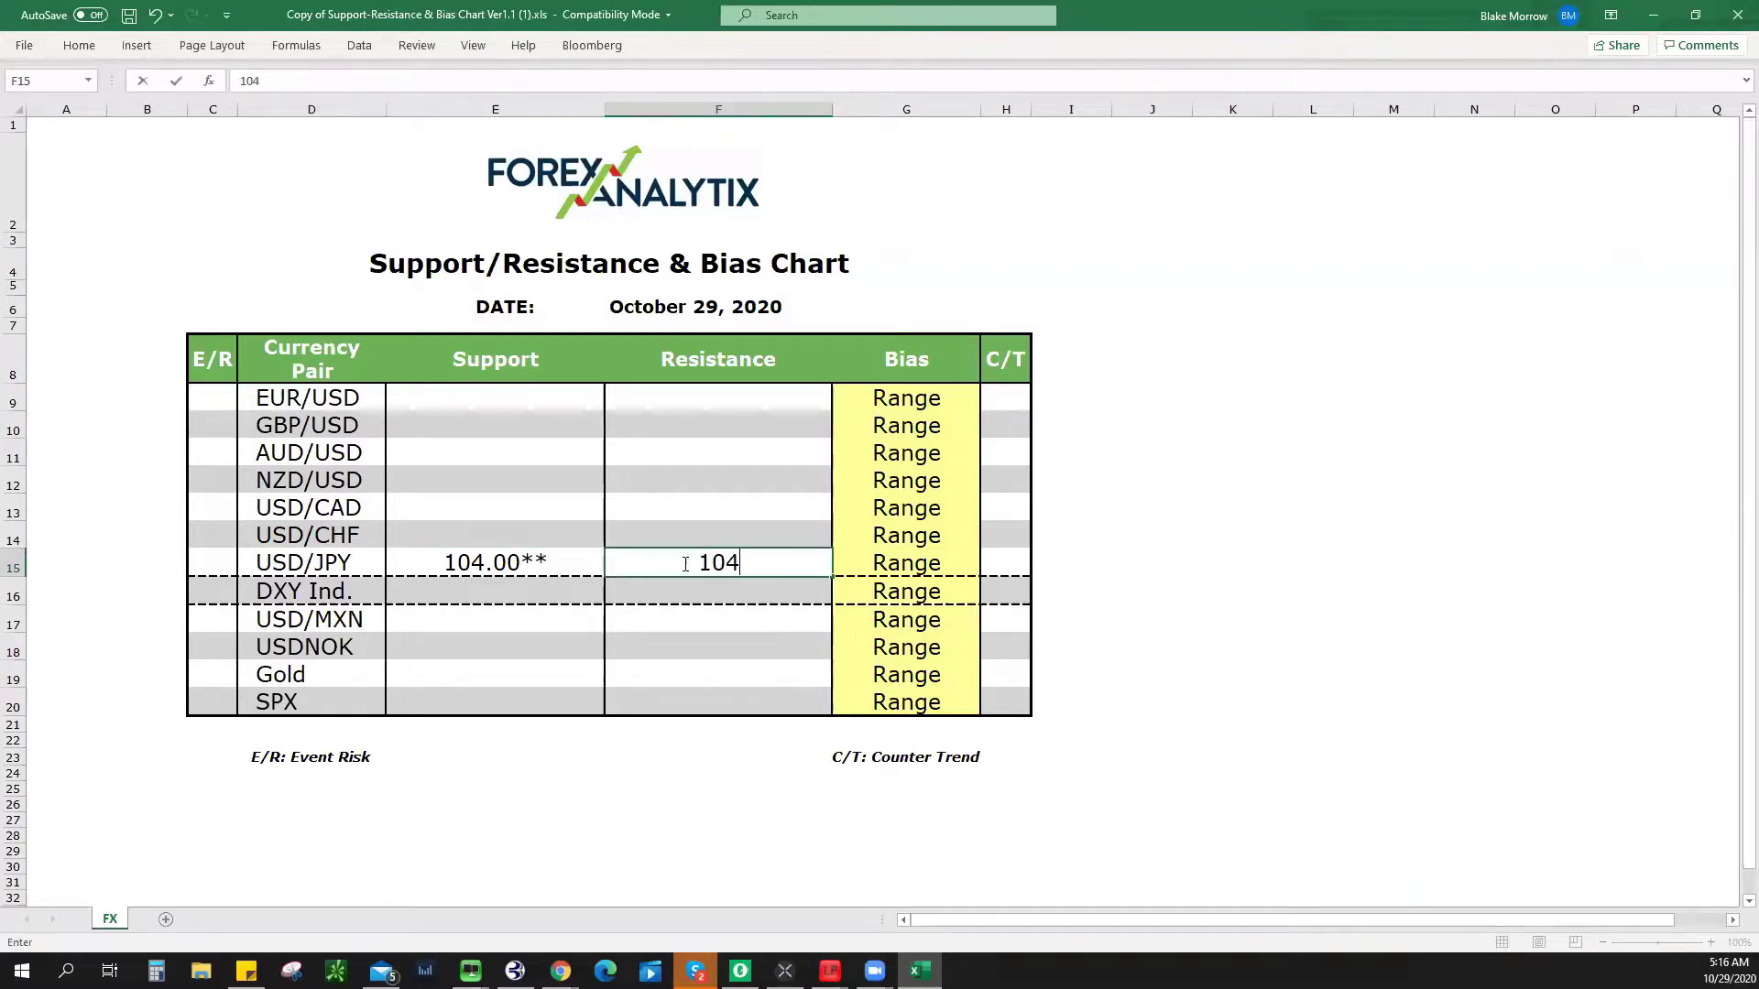
{"action": "type", "text": ".50"}
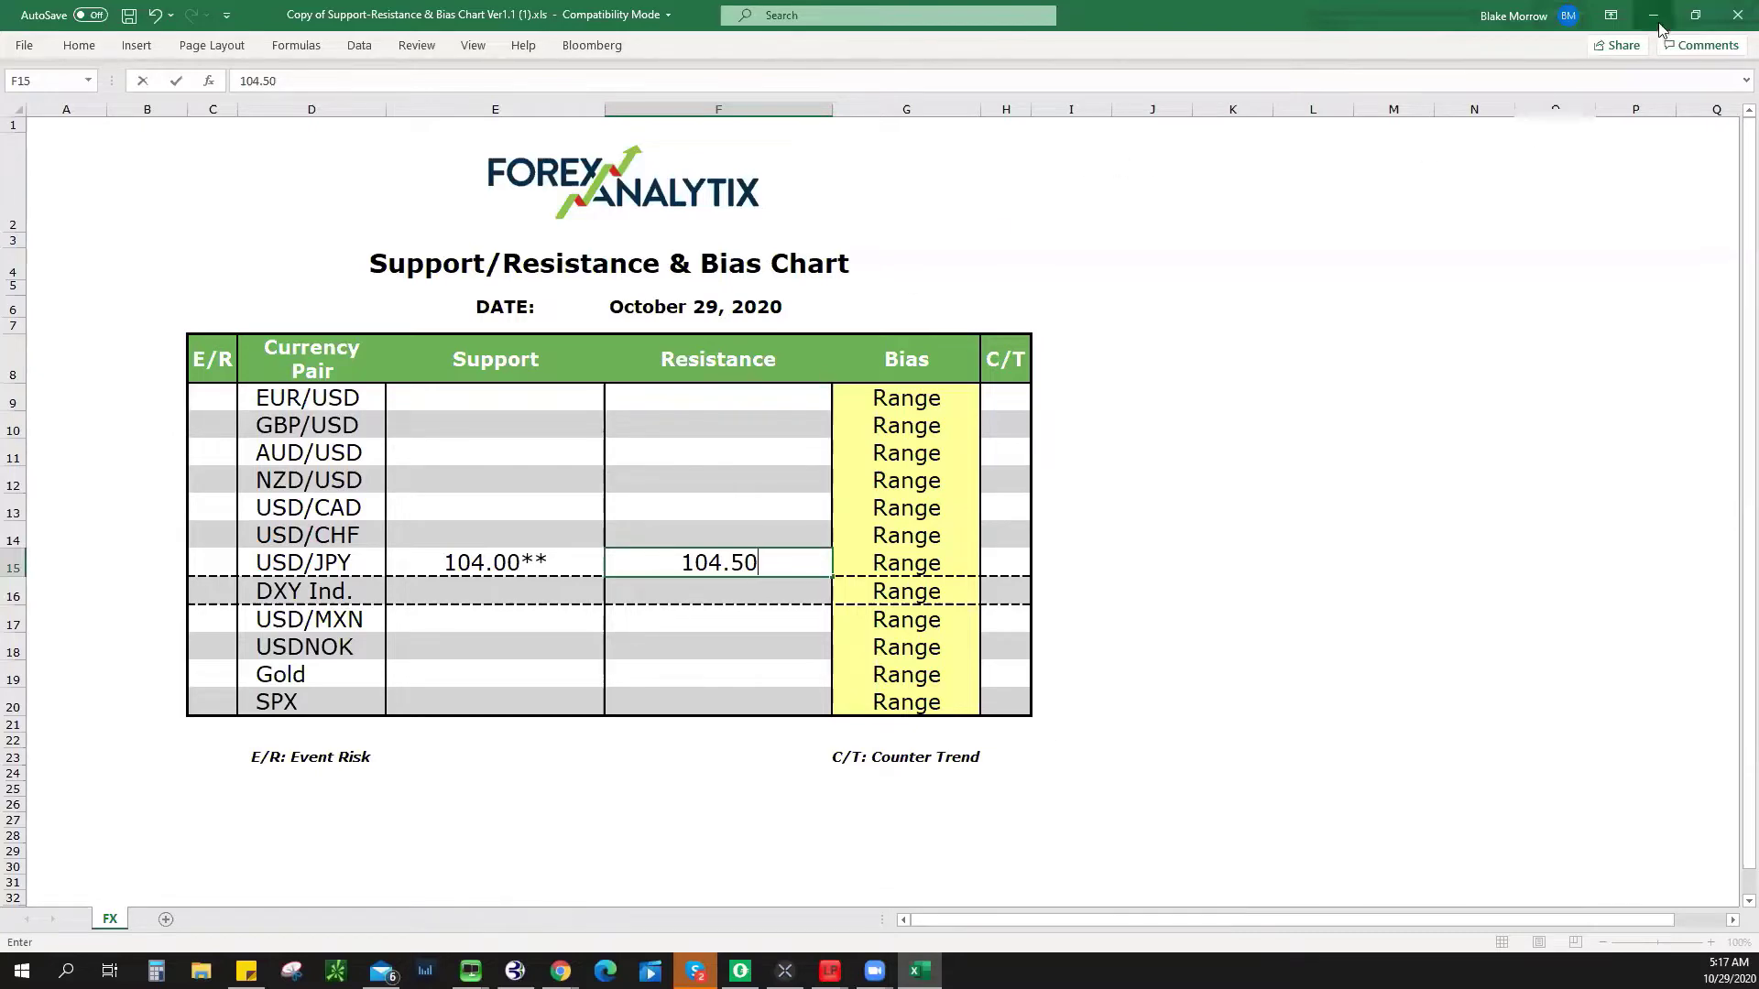
{"action": "key", "text": "alt+Tab"}
{"action": "scroll", "coordinate": [1295, 568], "scroll_direction": "down", "scroll_amount": 6}
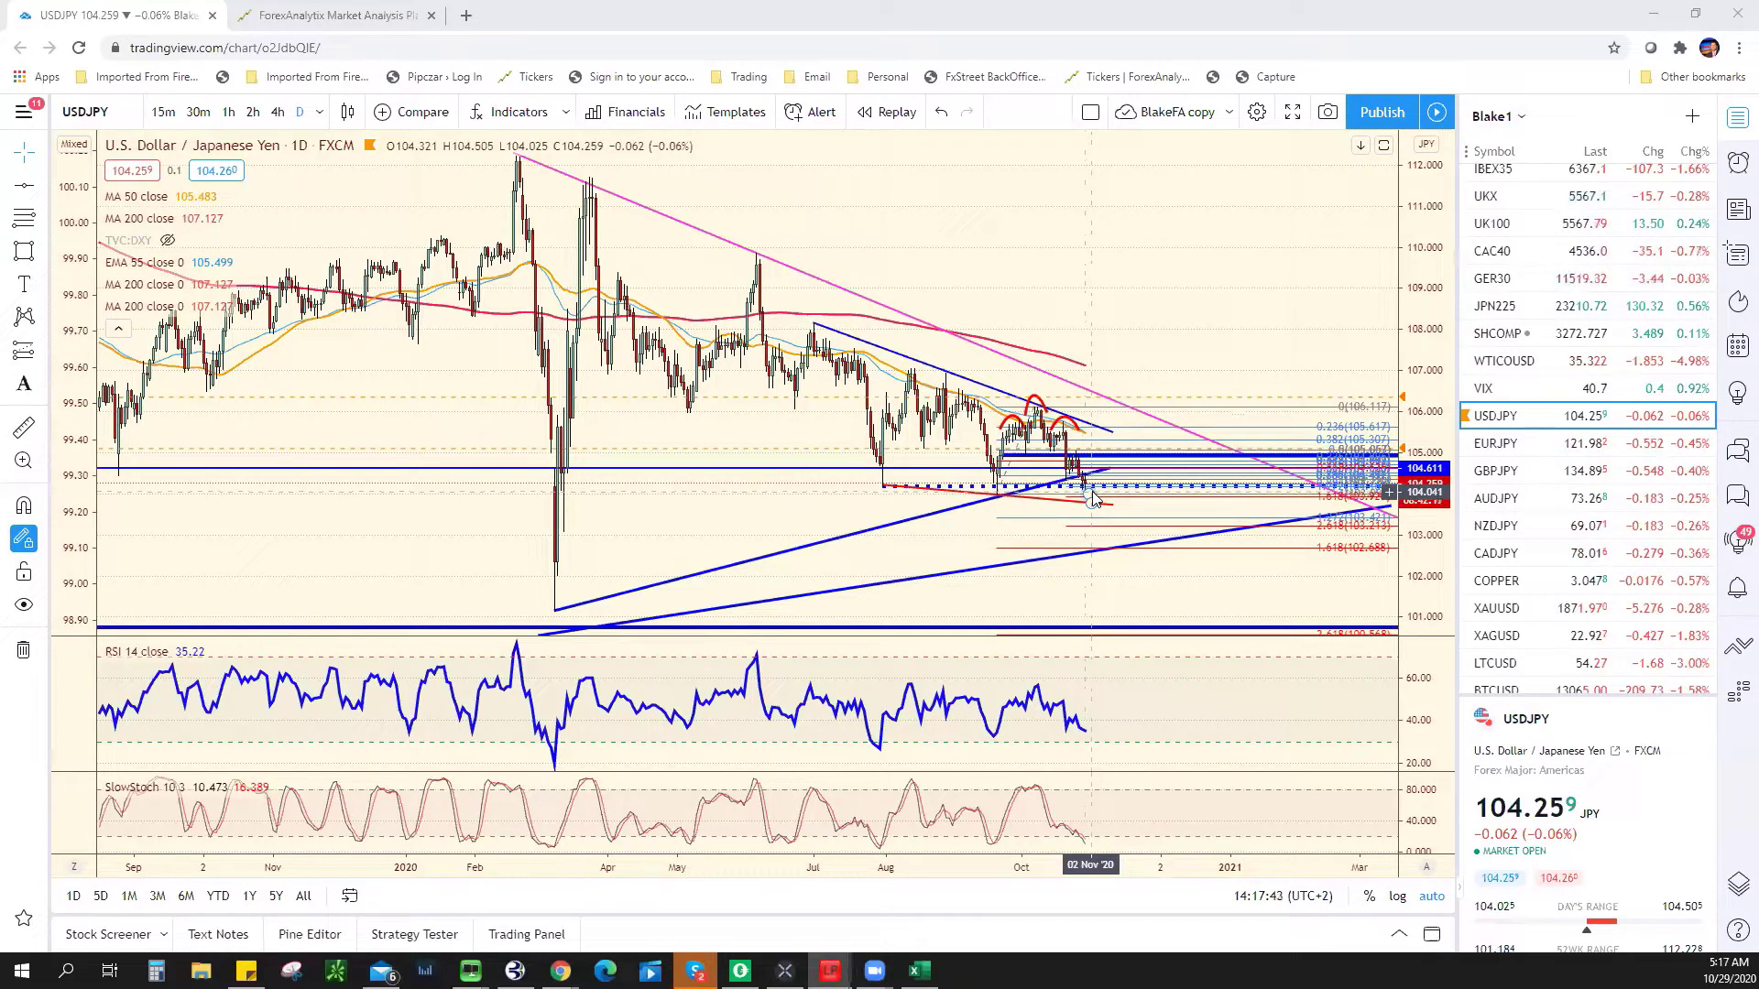
- Switch the chart to EURUSD and zoom and pan to reframe it
{"action": "scroll", "coordinate": [1090, 494], "scroll_direction": "up", "scroll_amount": 3}
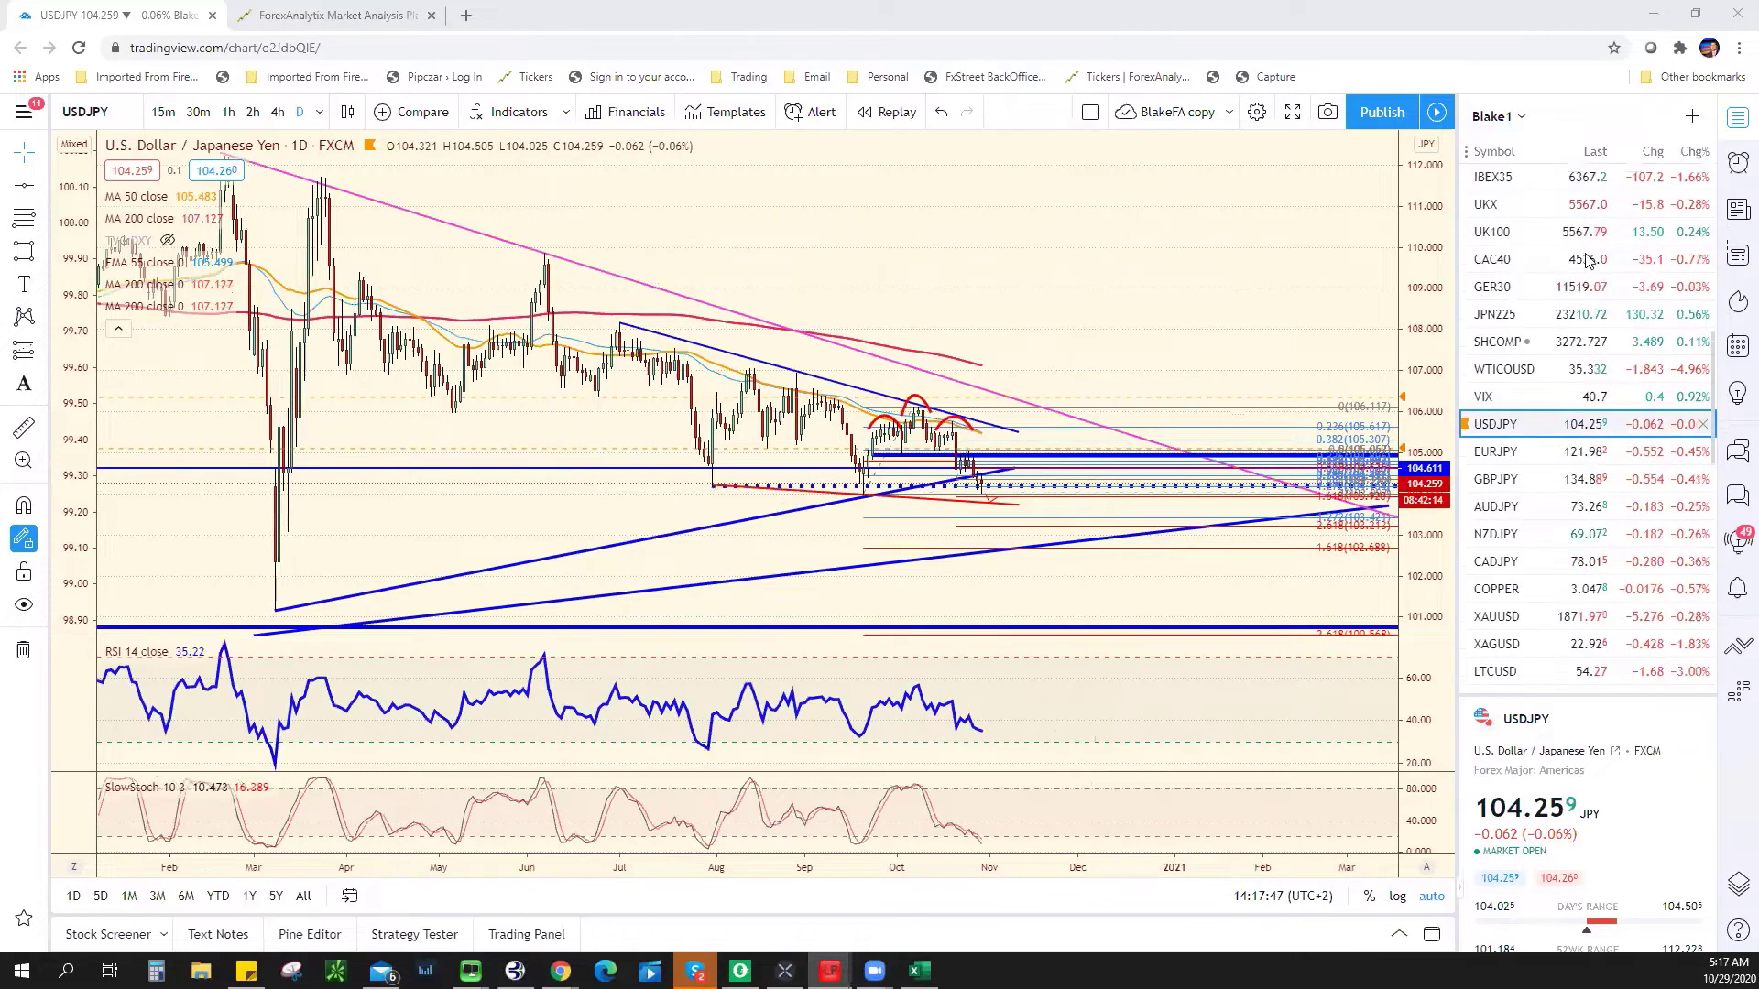
{"action": "scroll", "coordinate": [1580, 266], "scroll_direction": "up", "scroll_amount": 5}
{"action": "left_click", "coordinate": [1573, 187]}
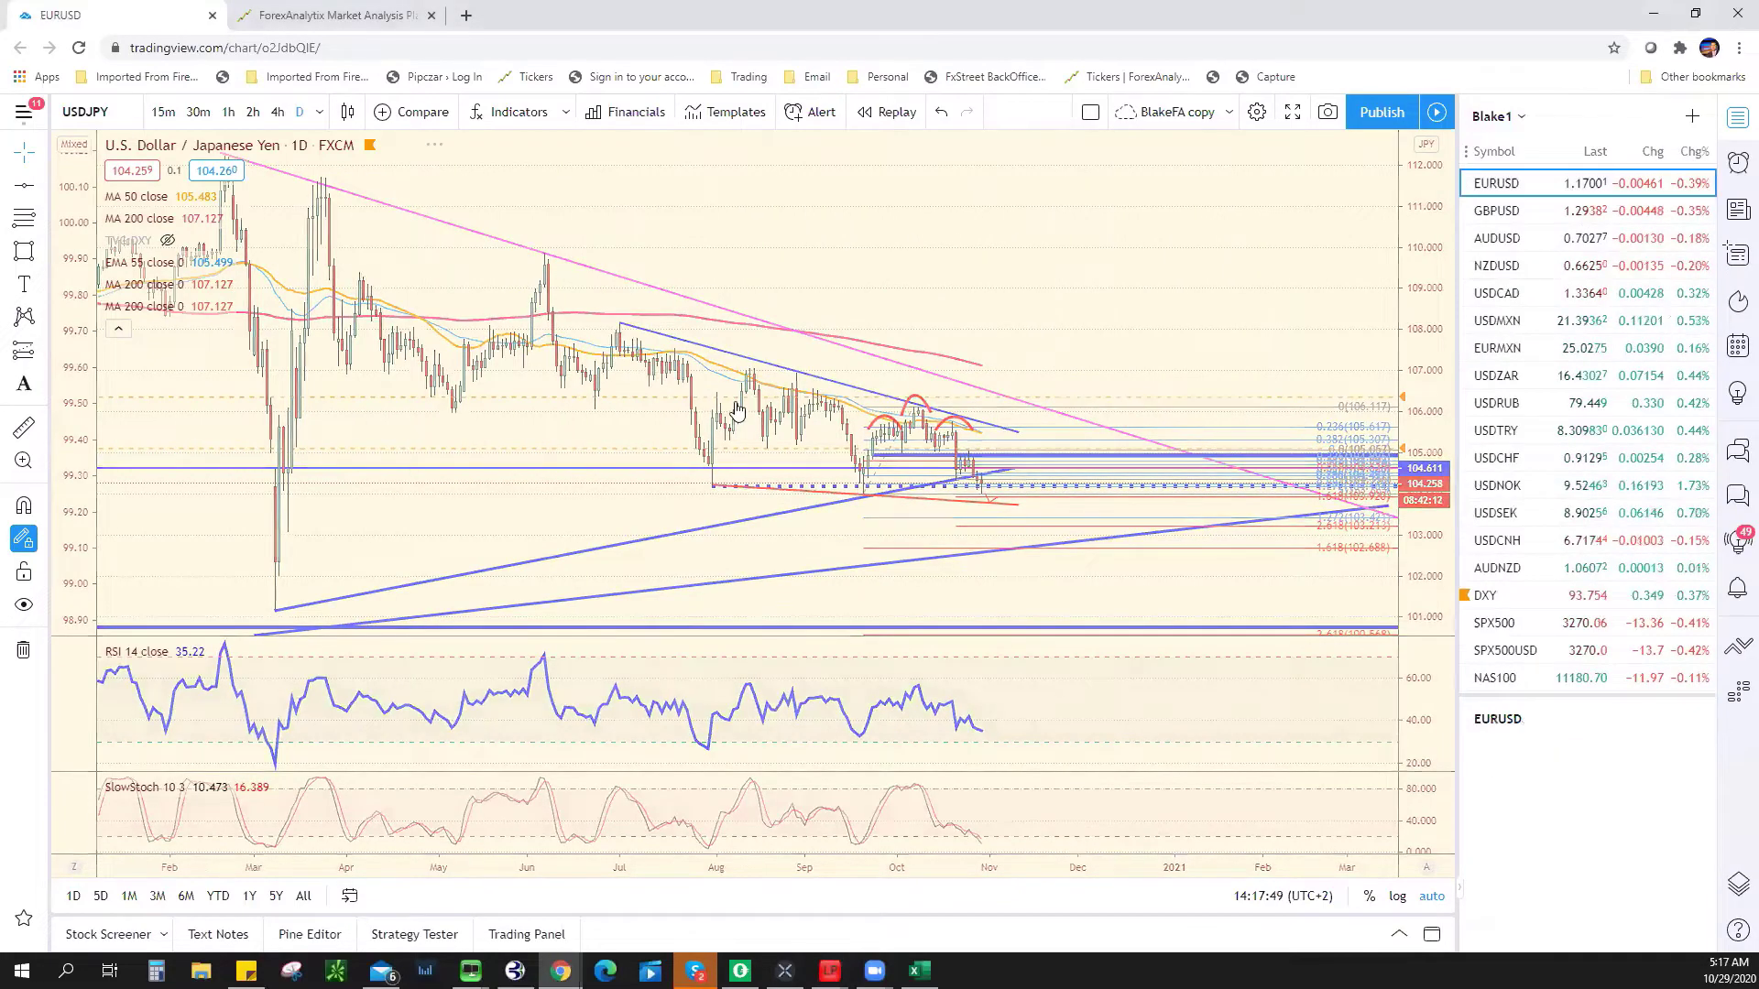
{"action": "scroll", "coordinate": [909, 394], "scroll_direction": "up", "scroll_amount": 3}
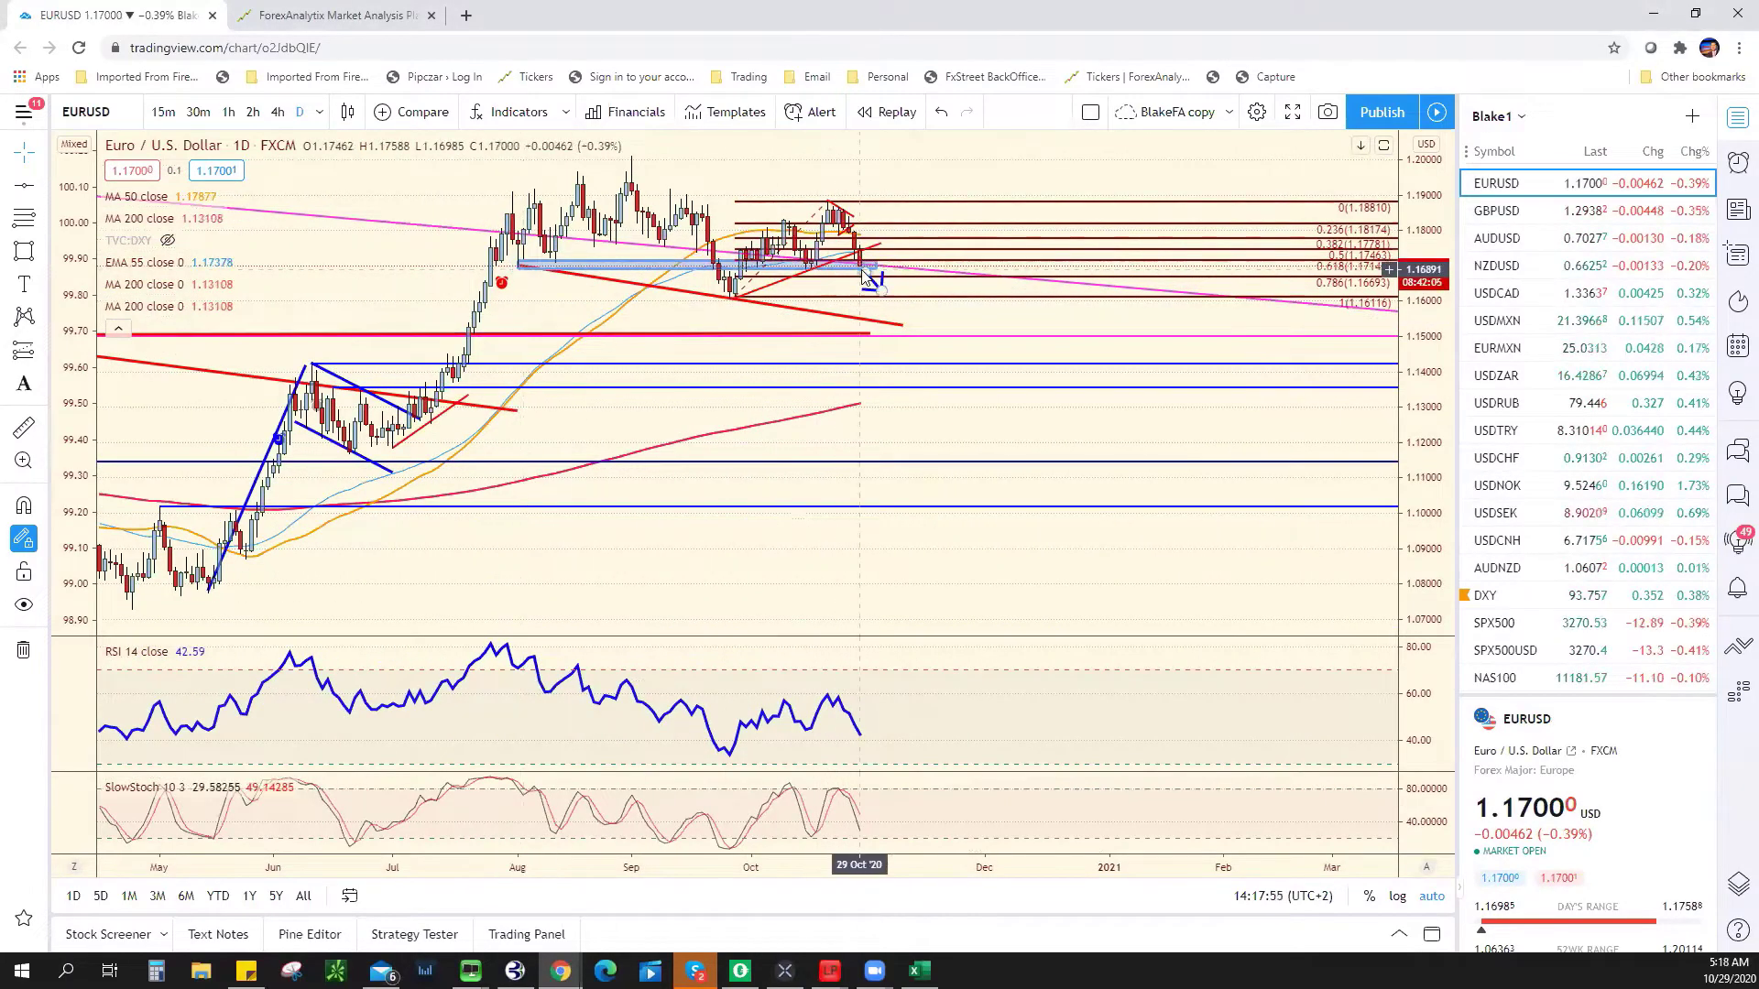
{"action": "scroll", "coordinate": [772, 413], "scroll_direction": "up", "scroll_amount": 1}
{"action": "scroll", "coordinate": [772, 413], "scroll_direction": "up", "scroll_amount": 1}
{"action": "right_click", "coordinate": [960, 442]}
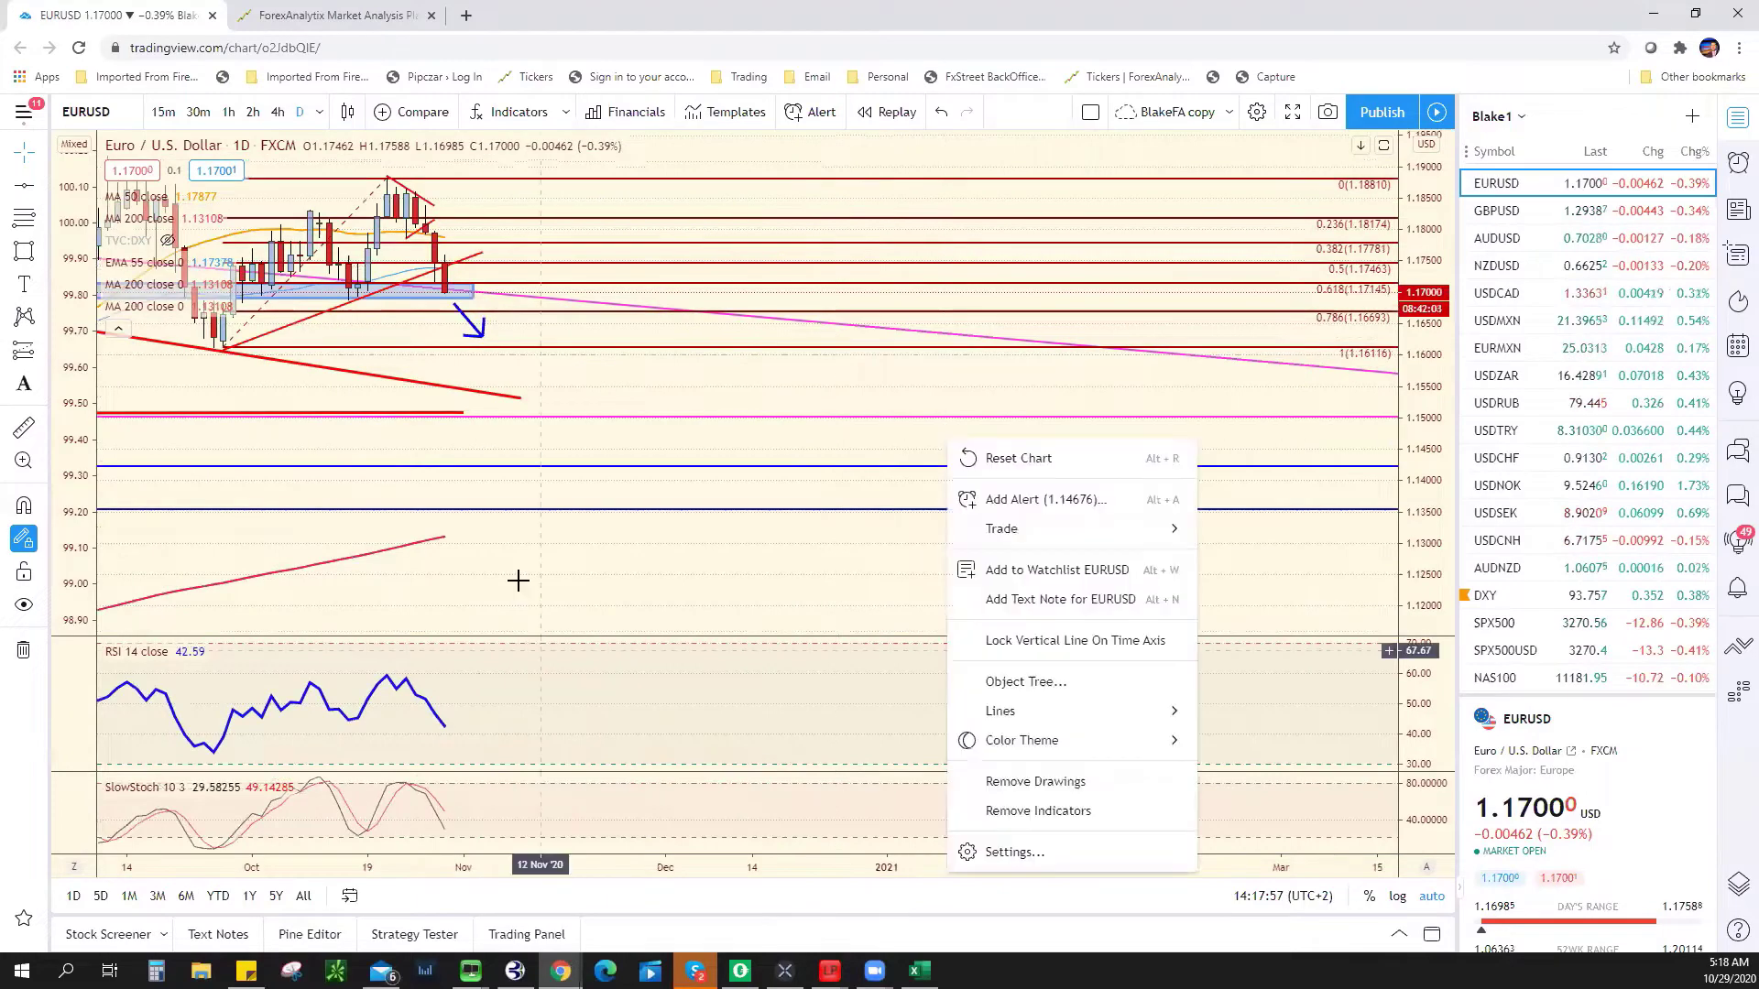
{"action": "left_click", "coordinate": [1143, 579]}
{"action": "scroll", "coordinate": [1142, 578], "scroll_direction": "up", "scroll_amount": 2}
{"action": "left_click_drag", "start_coordinate": [1142, 579], "coordinate": [1207, 576]}
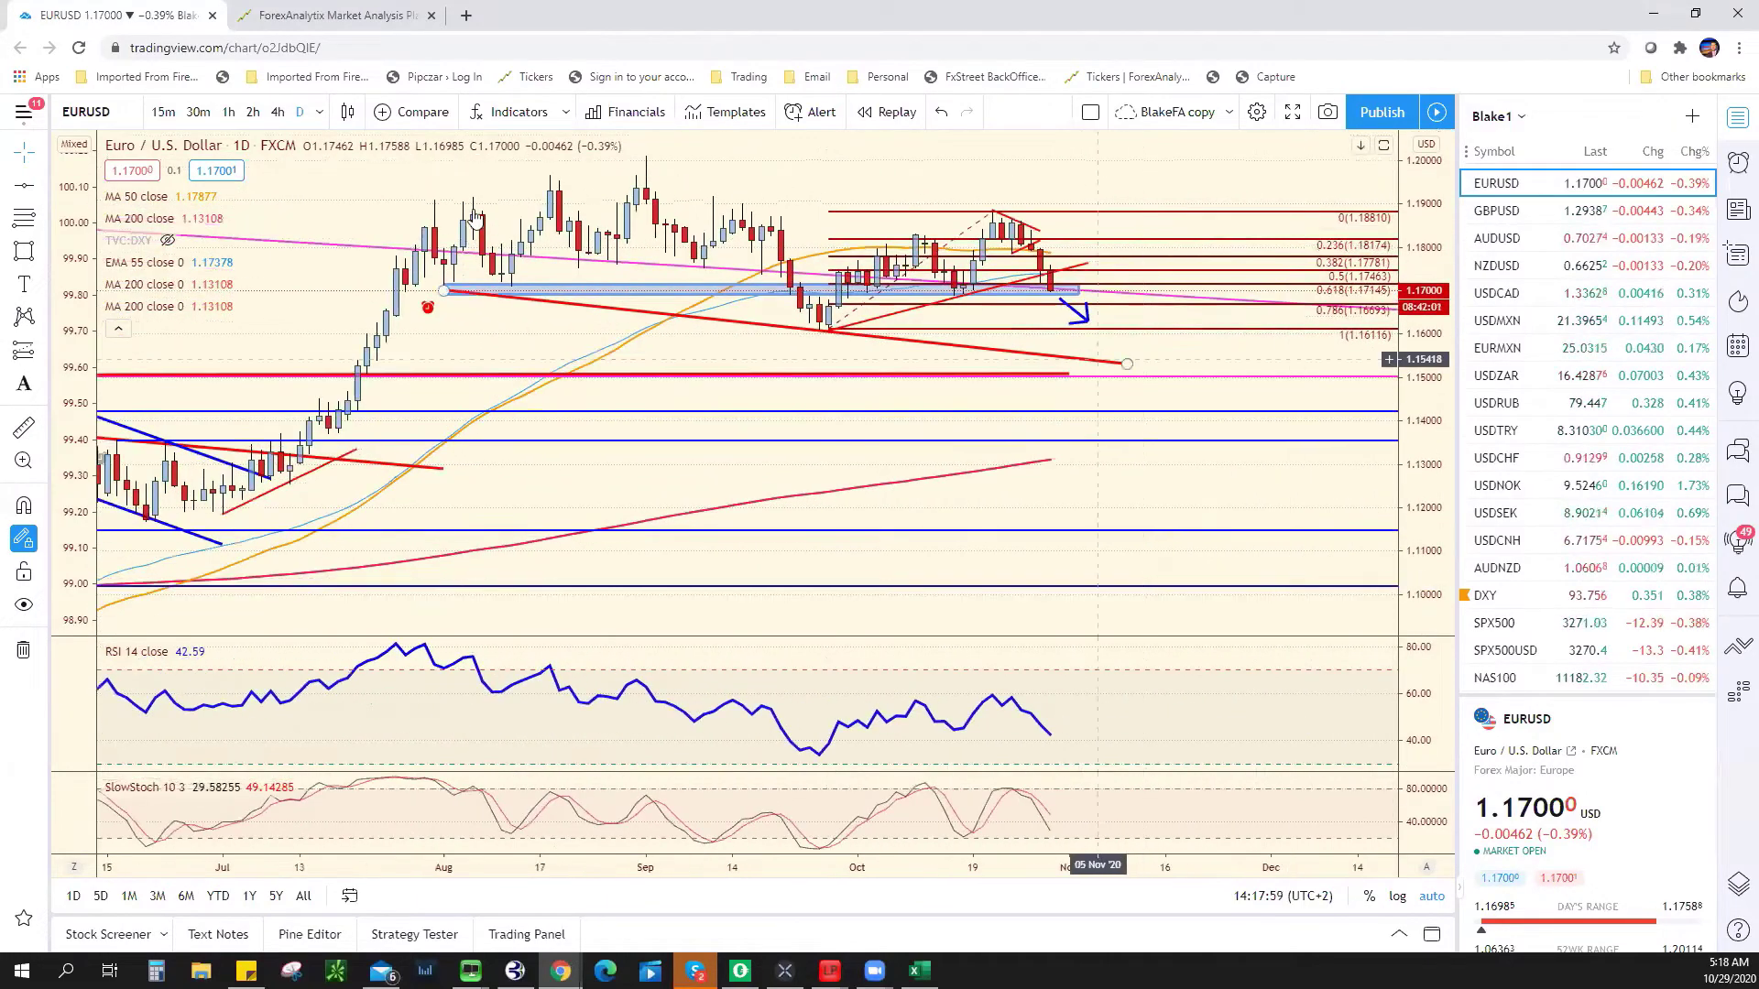
- Put EURUSD on the 4-hour timeframe, check the red rising trend line, and return to Excel
{"action": "left_click", "coordinate": [277, 112]}
{"action": "scroll", "coordinate": [1053, 568], "scroll_direction": "down", "scroll_amount": 2}
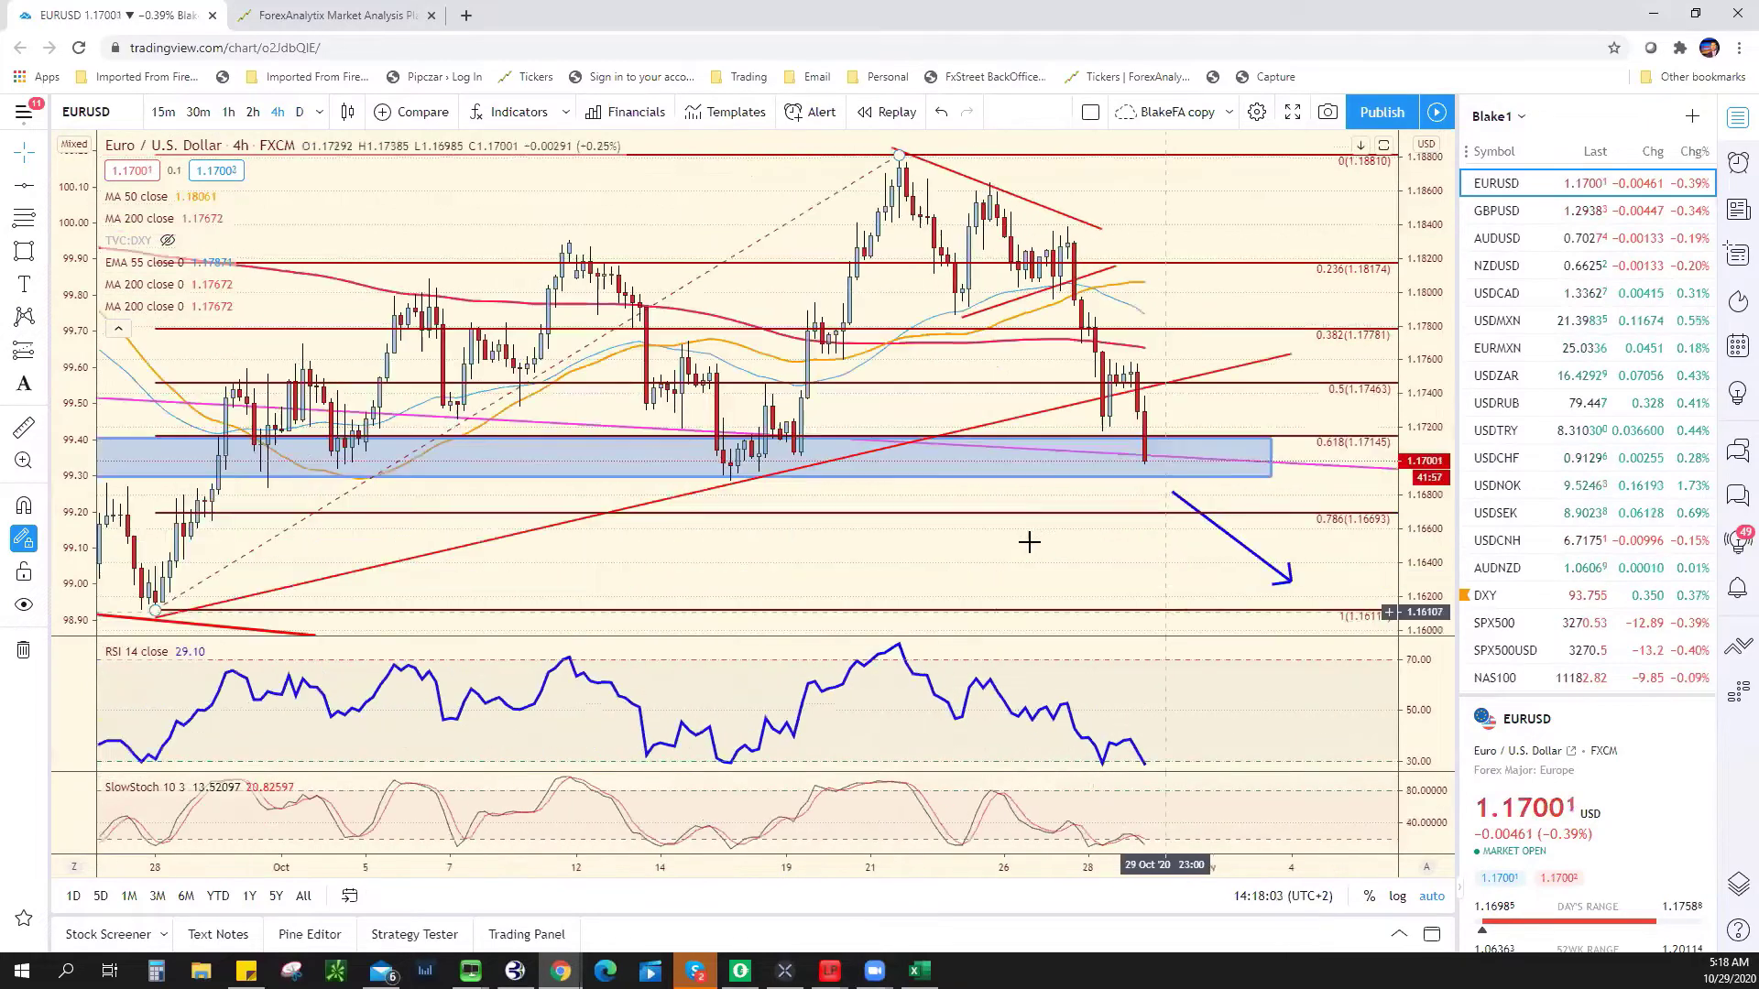
{"action": "left_click", "coordinate": [734, 488]}
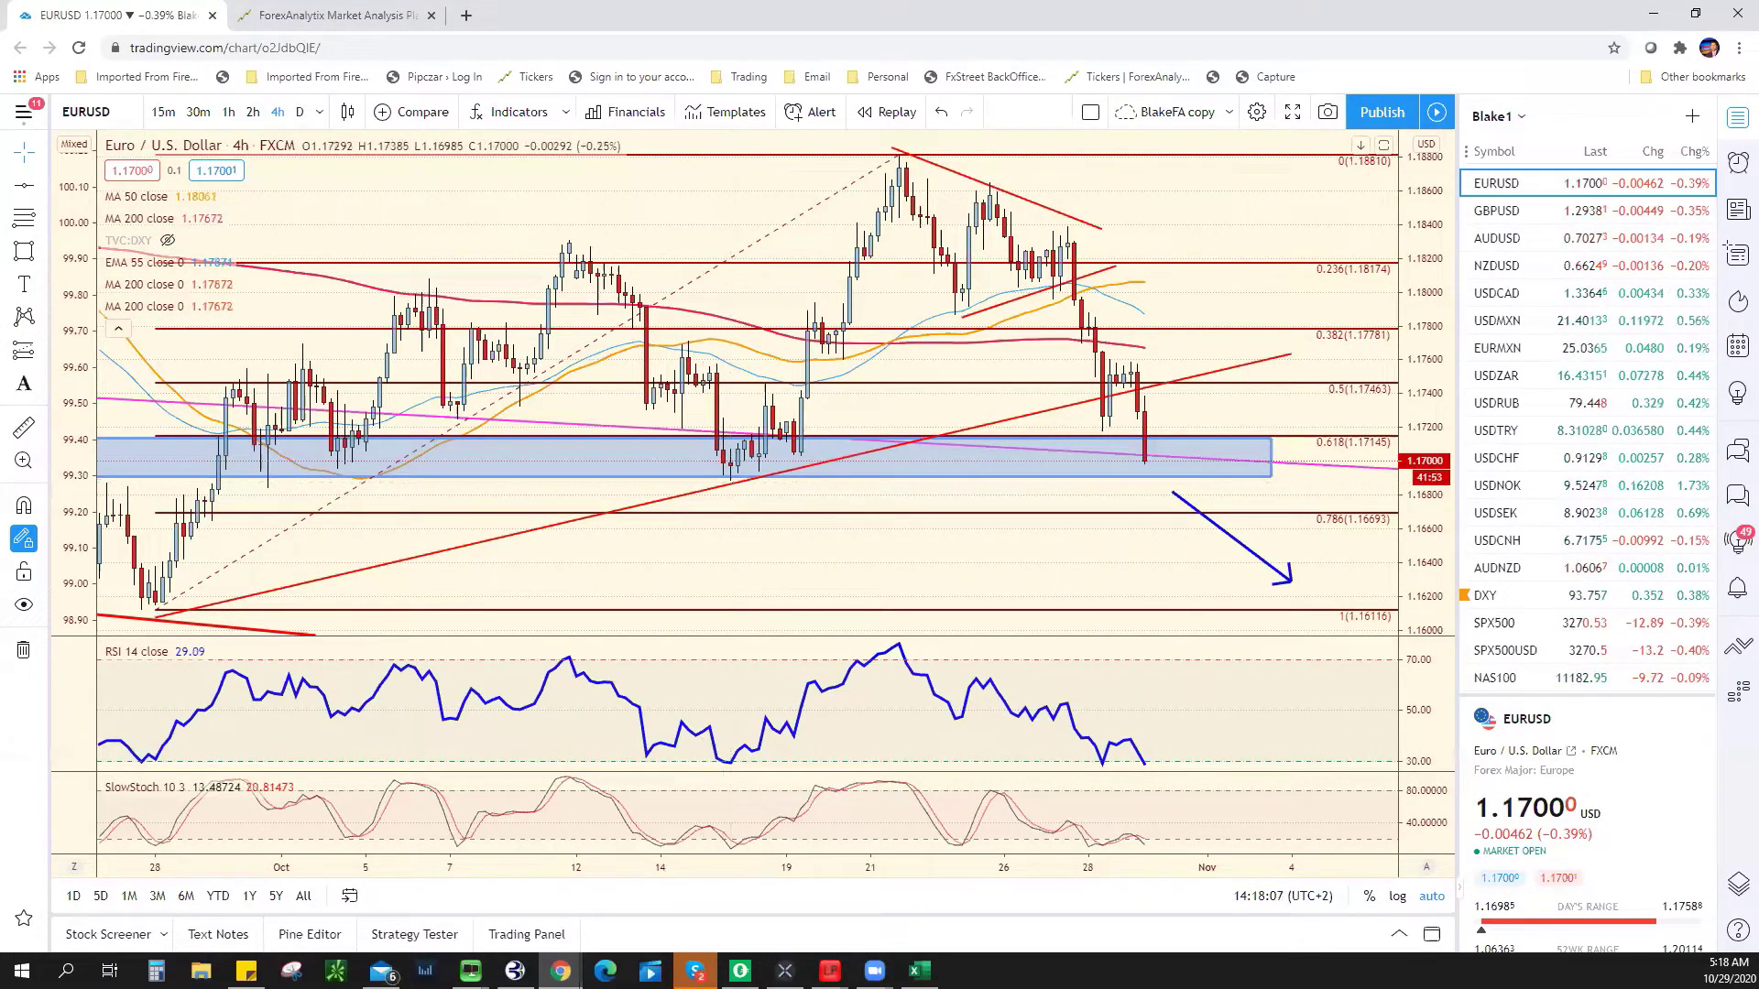
{"action": "left_click", "coordinate": [919, 969]}
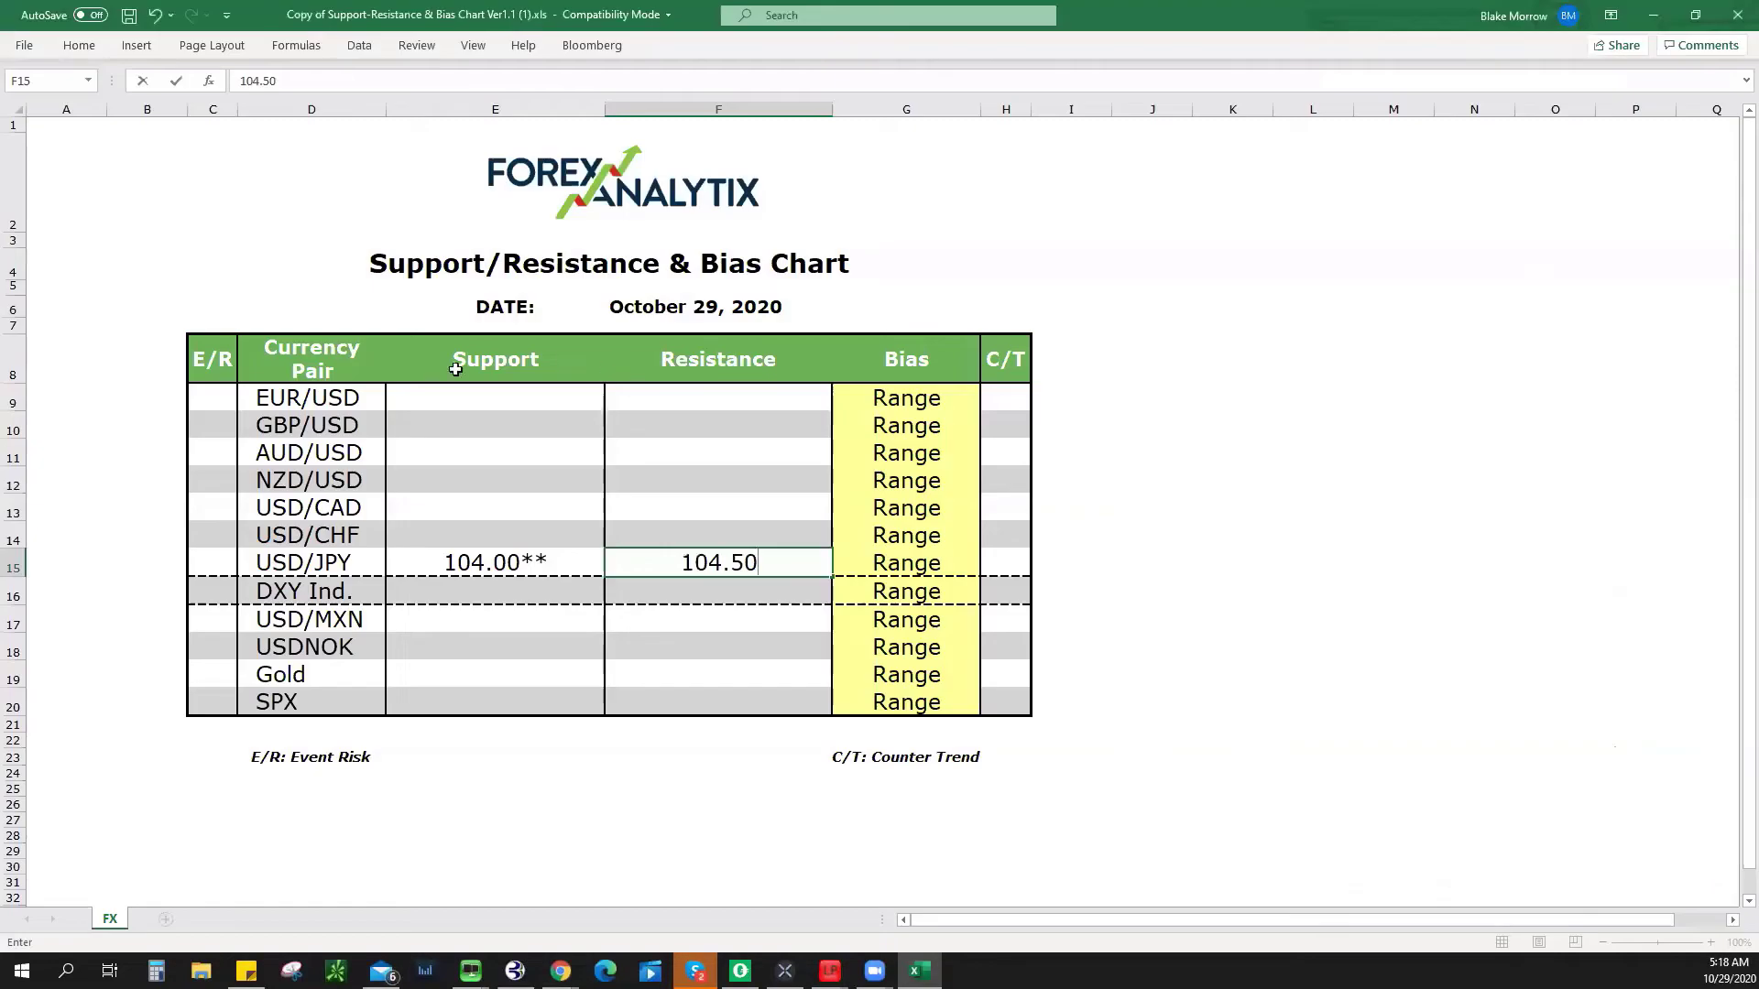
- Enter 1.1690 as EUR/USD support, then switch back to the TradingView EURUSD chart
{"action": "type", "text": "1.16980"}
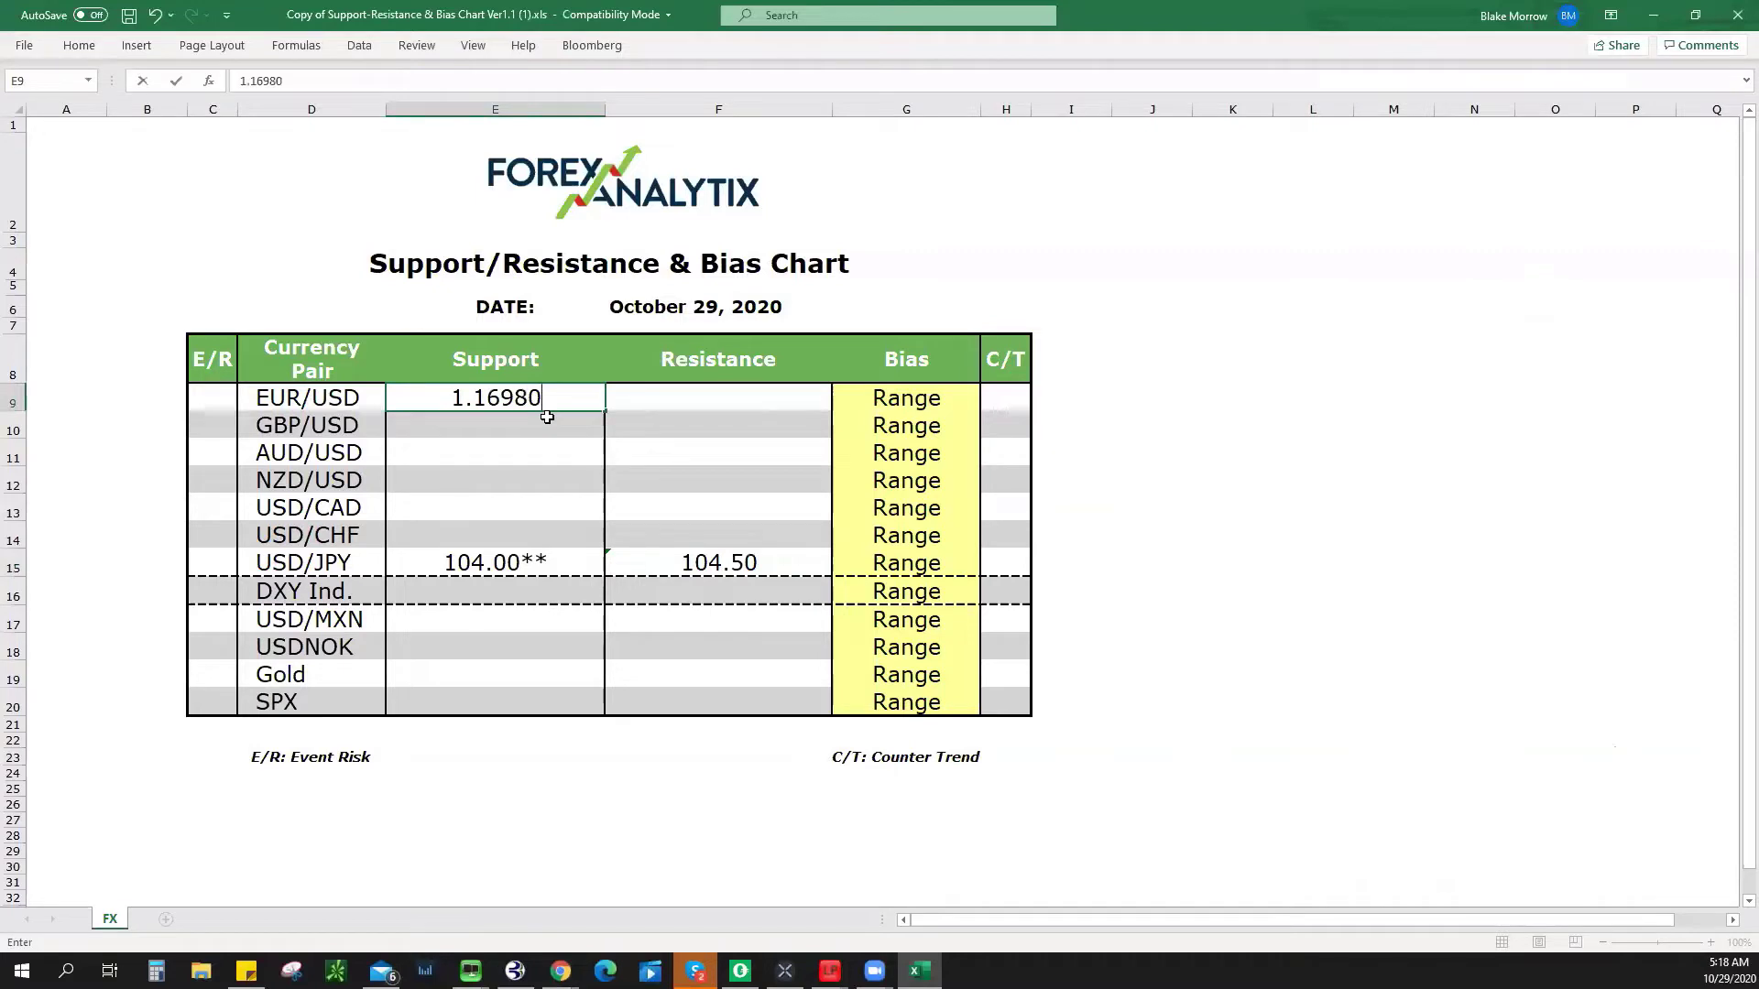
{"action": "key", "text": "BackSpace"}
{"action": "key", "text": "BackSpace"}
{"action": "key", "text": "BackSpace"}
{"action": "type", "text": "90"}
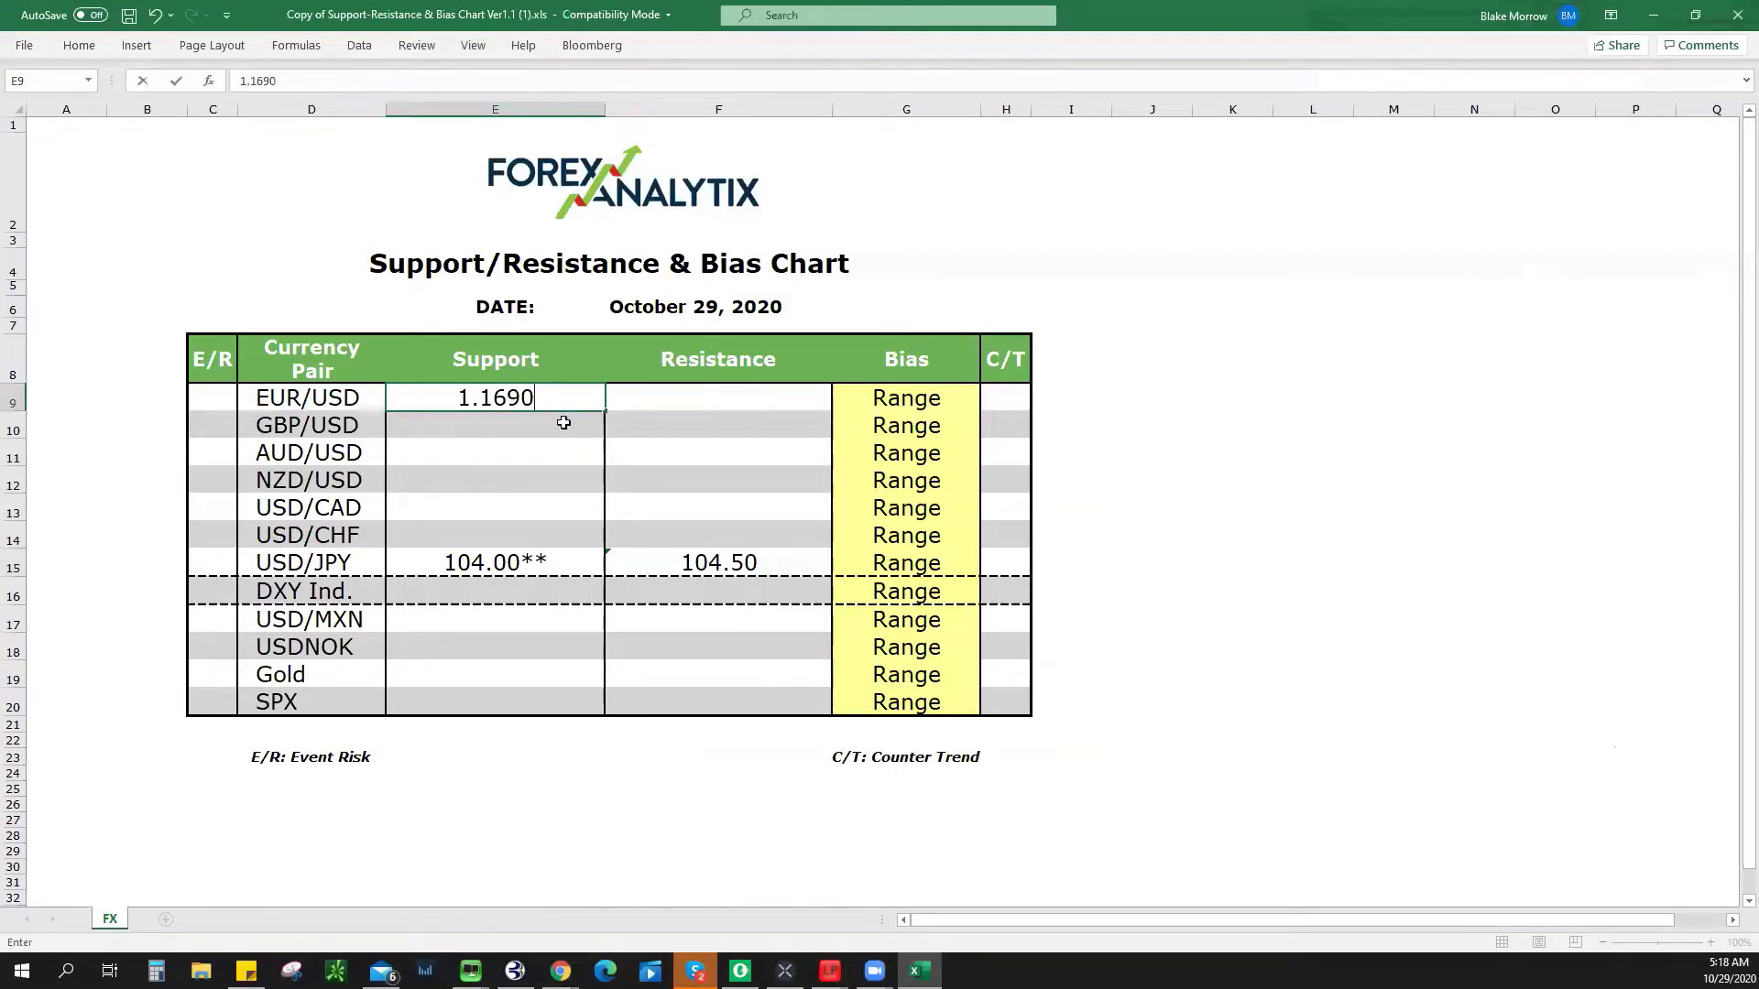
{"action": "left_click", "coordinate": [919, 971]}
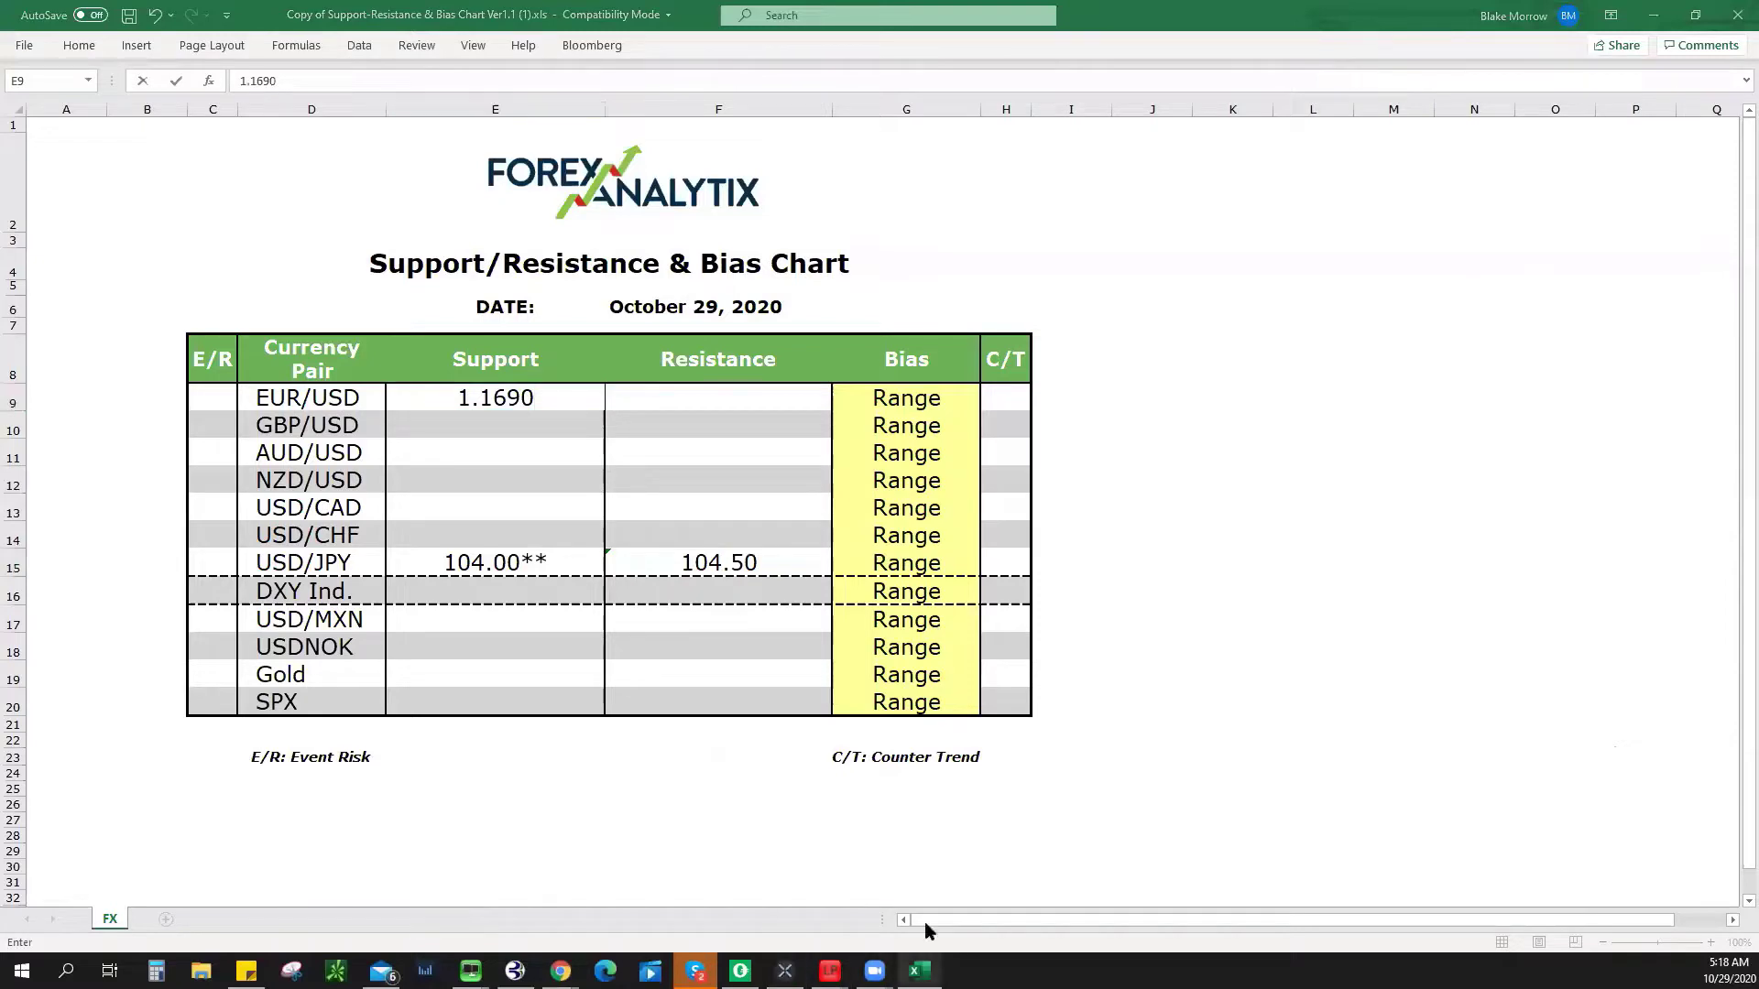
{"action": "left_click", "coordinate": [920, 971]}
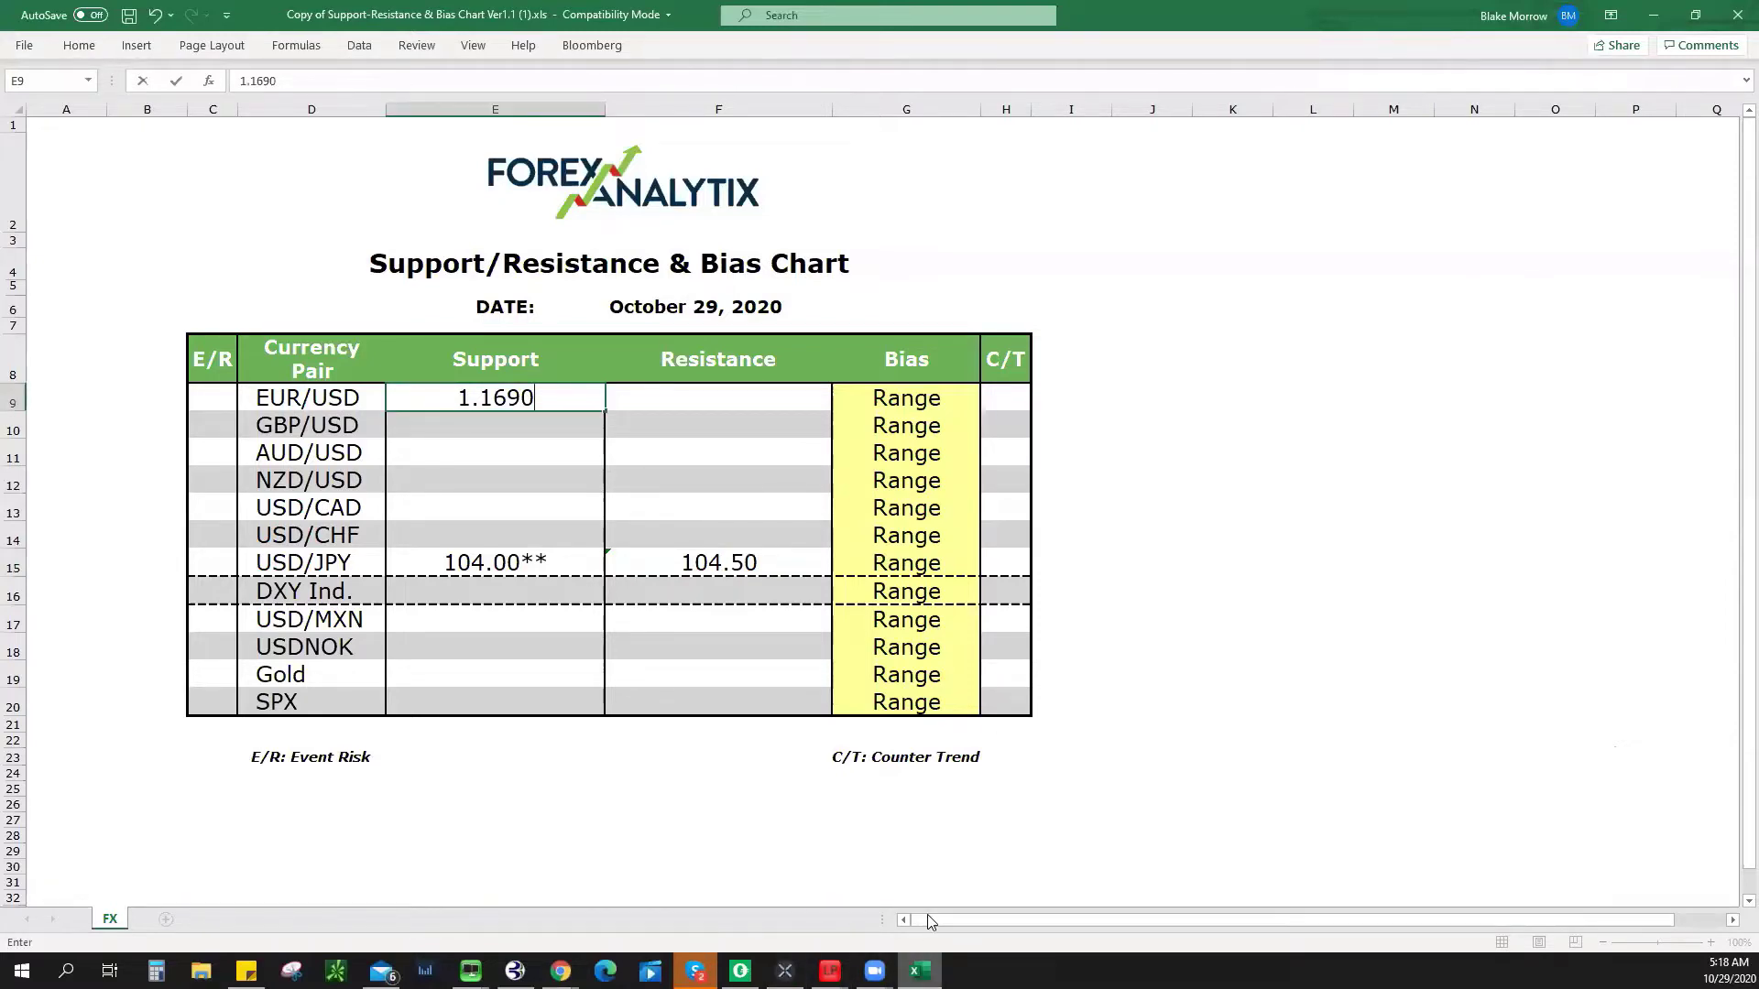
{"action": "key", "text": "alt+Tab"}
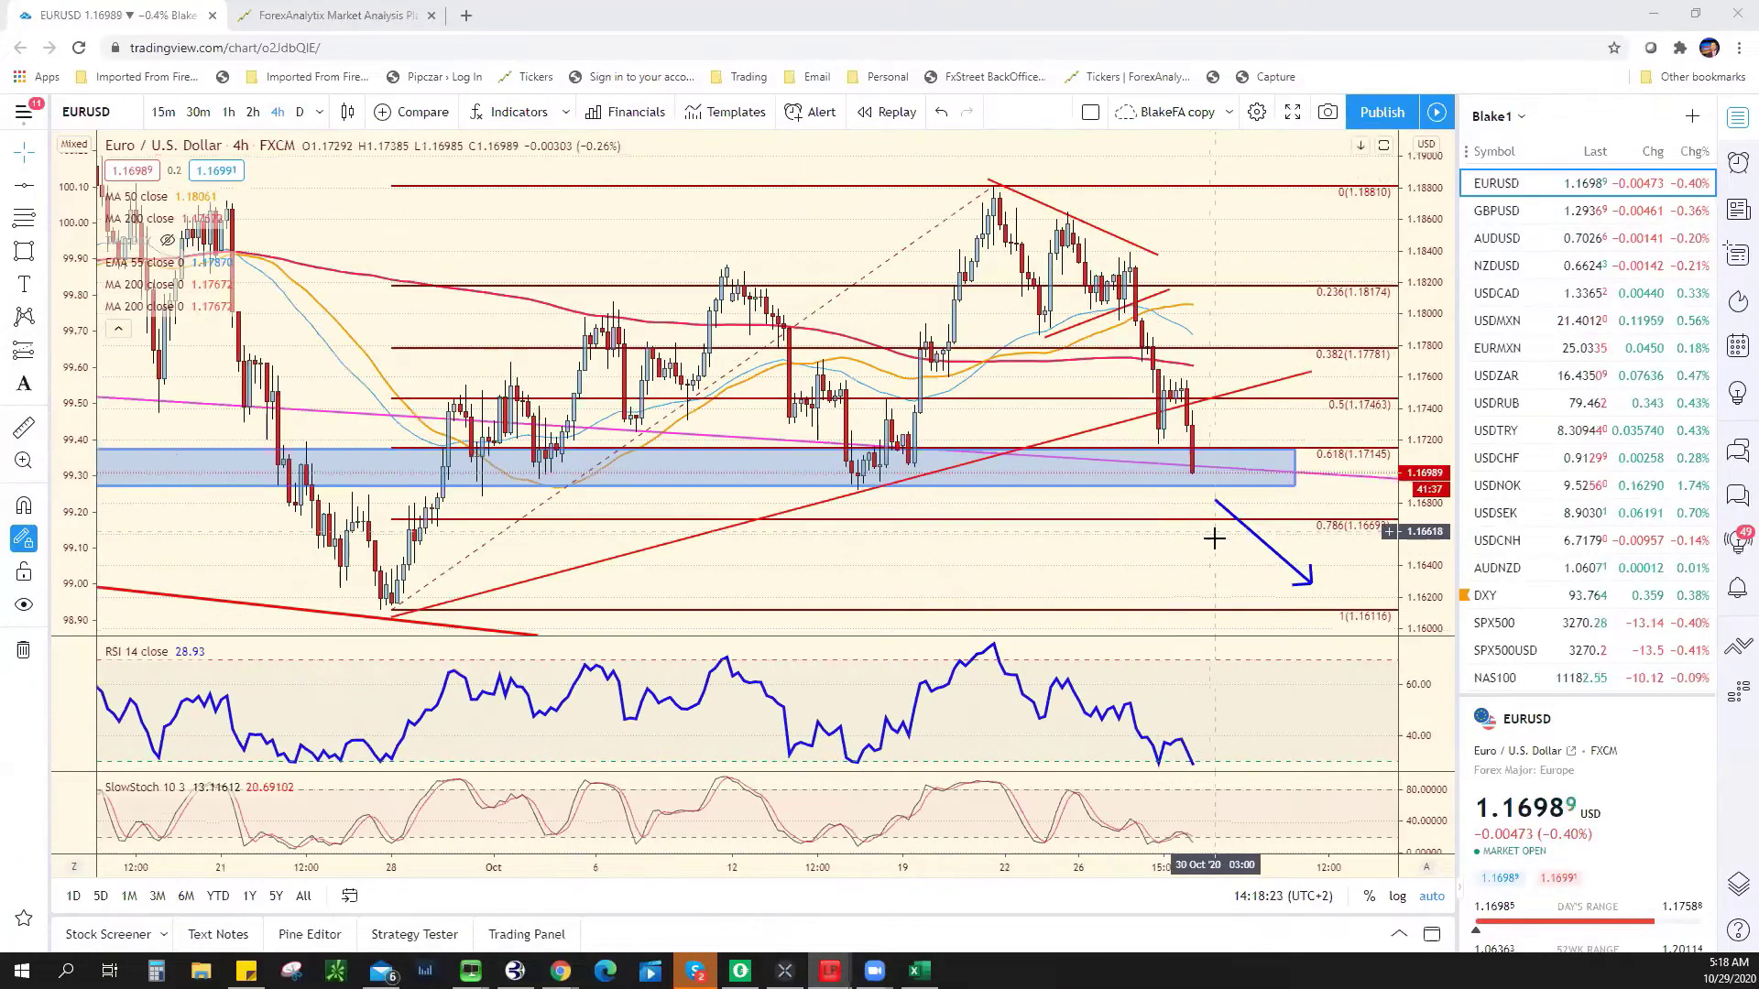
- Draw a horizontal ray near 1.1680 just below the EURUSD 4-hour support zone
{"action": "scroll", "coordinate": [1214, 546], "scroll_direction": "down", "scroll_amount": 3}
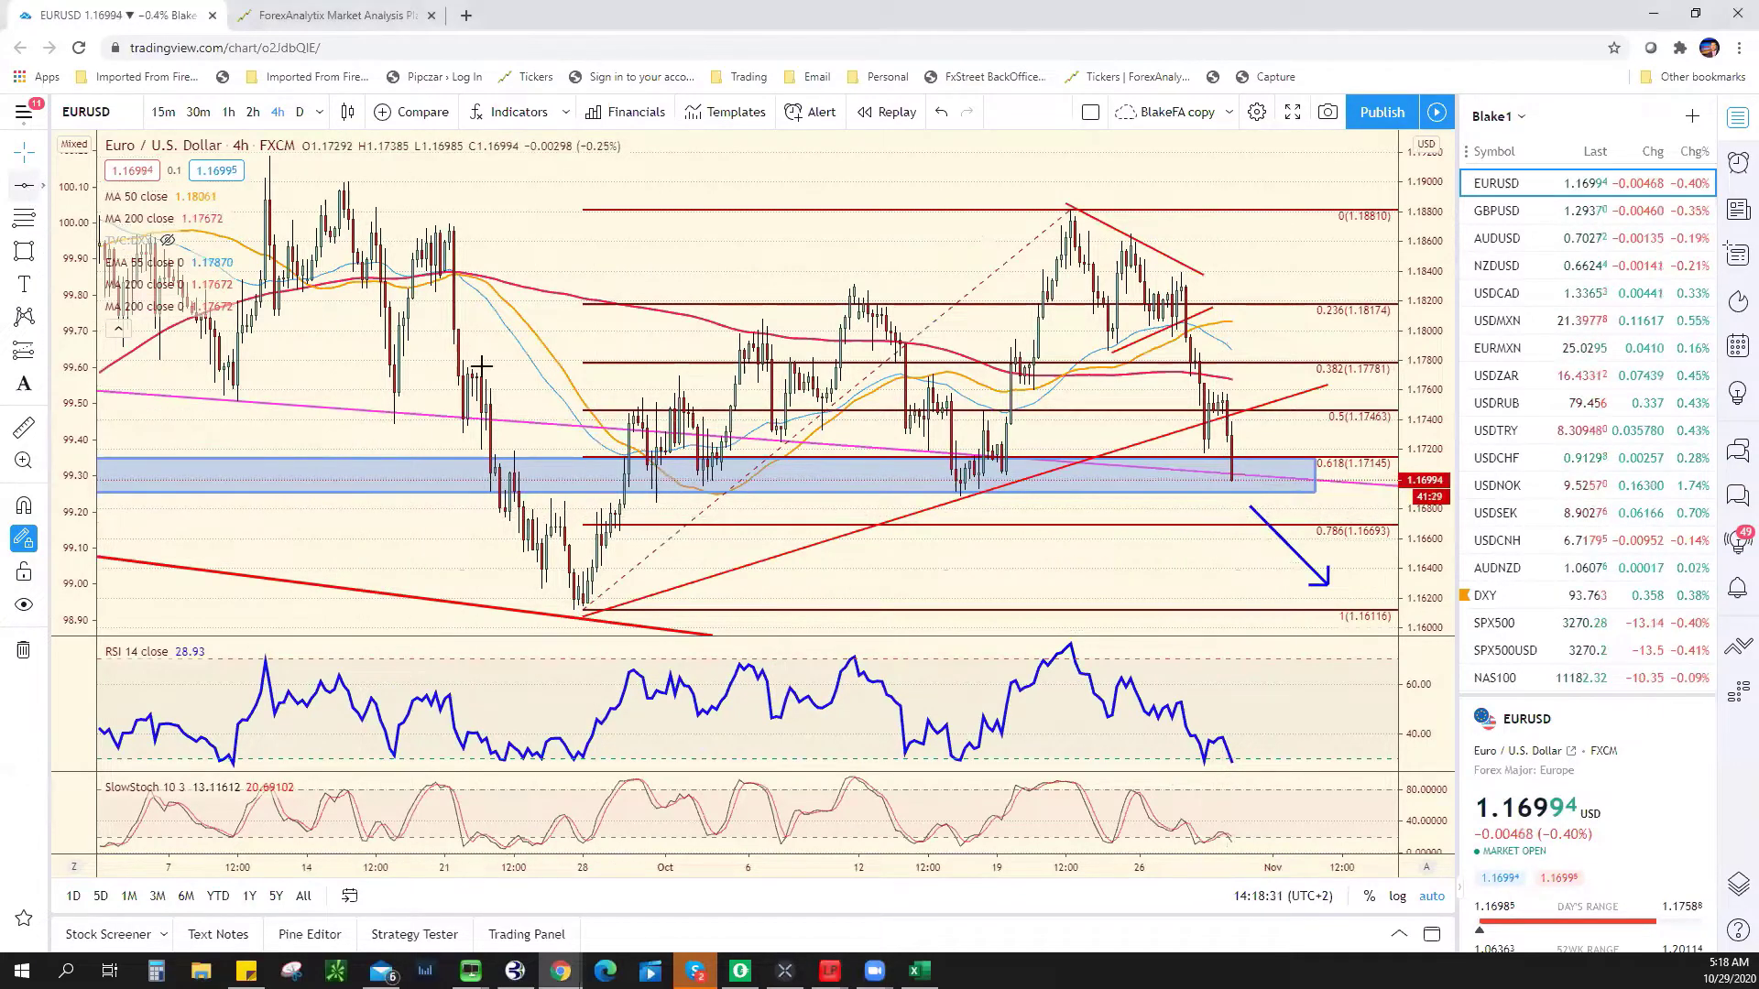
{"action": "left_click", "coordinate": [41, 186]}
{"action": "left_click", "coordinate": [44, 189]}
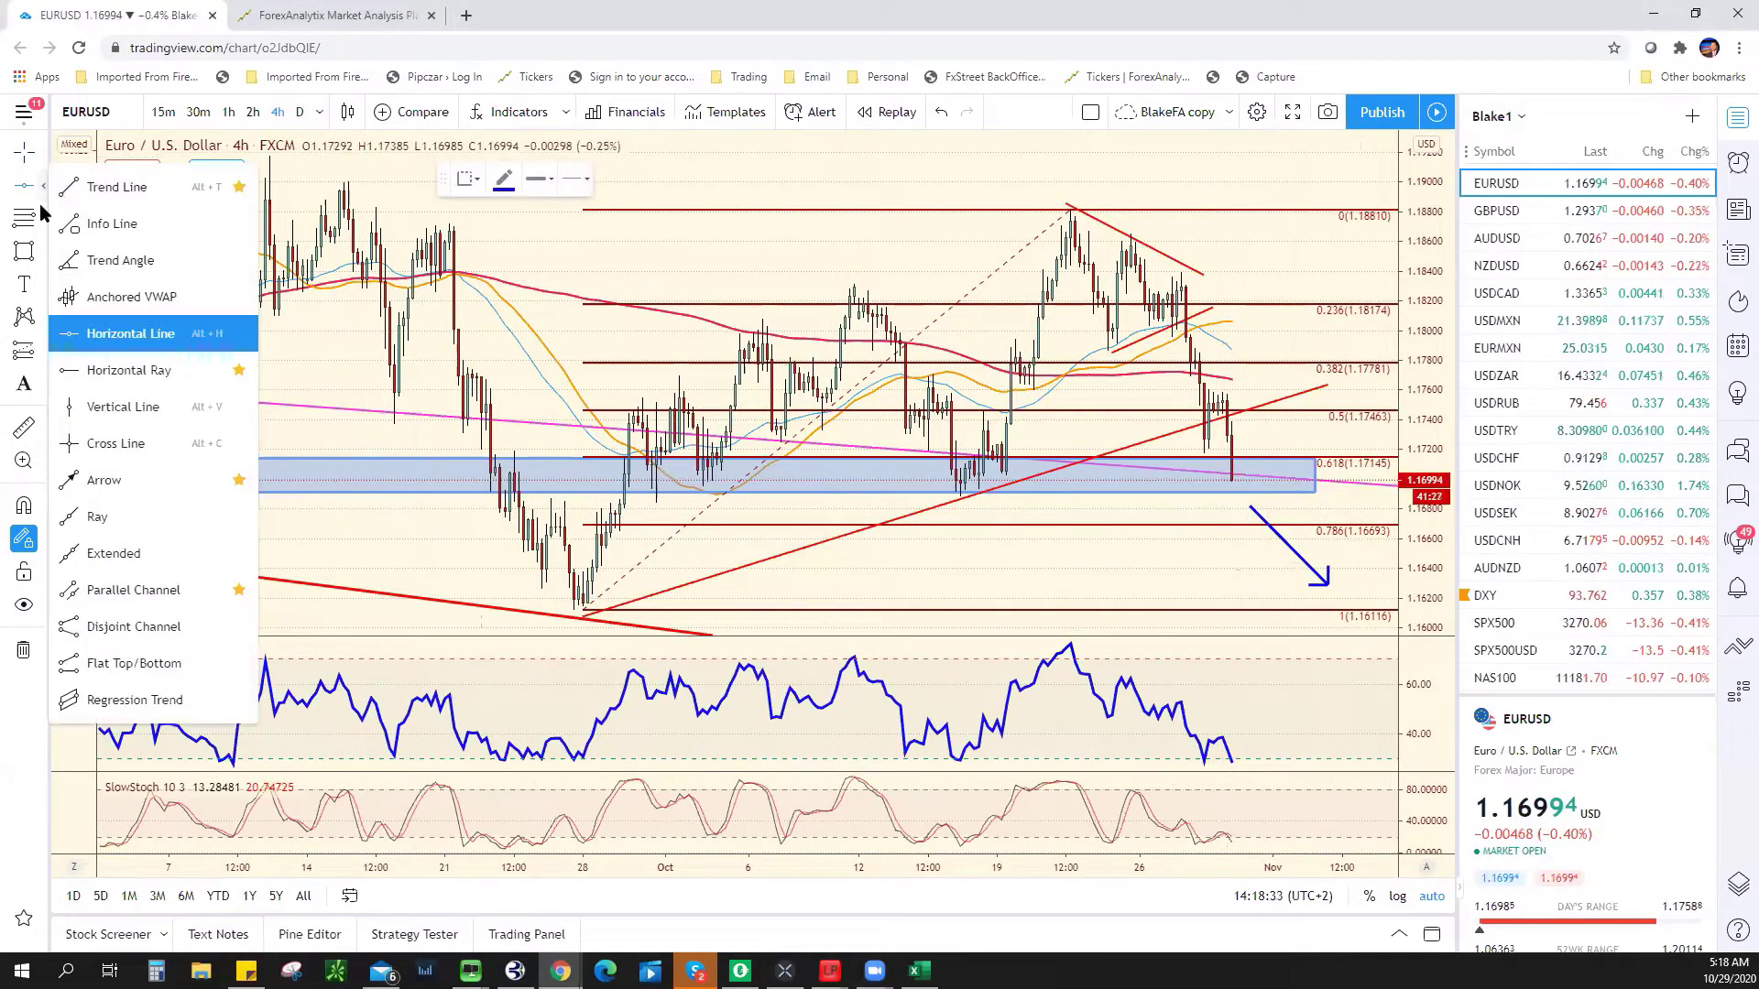
{"action": "left_click", "coordinate": [103, 368]}
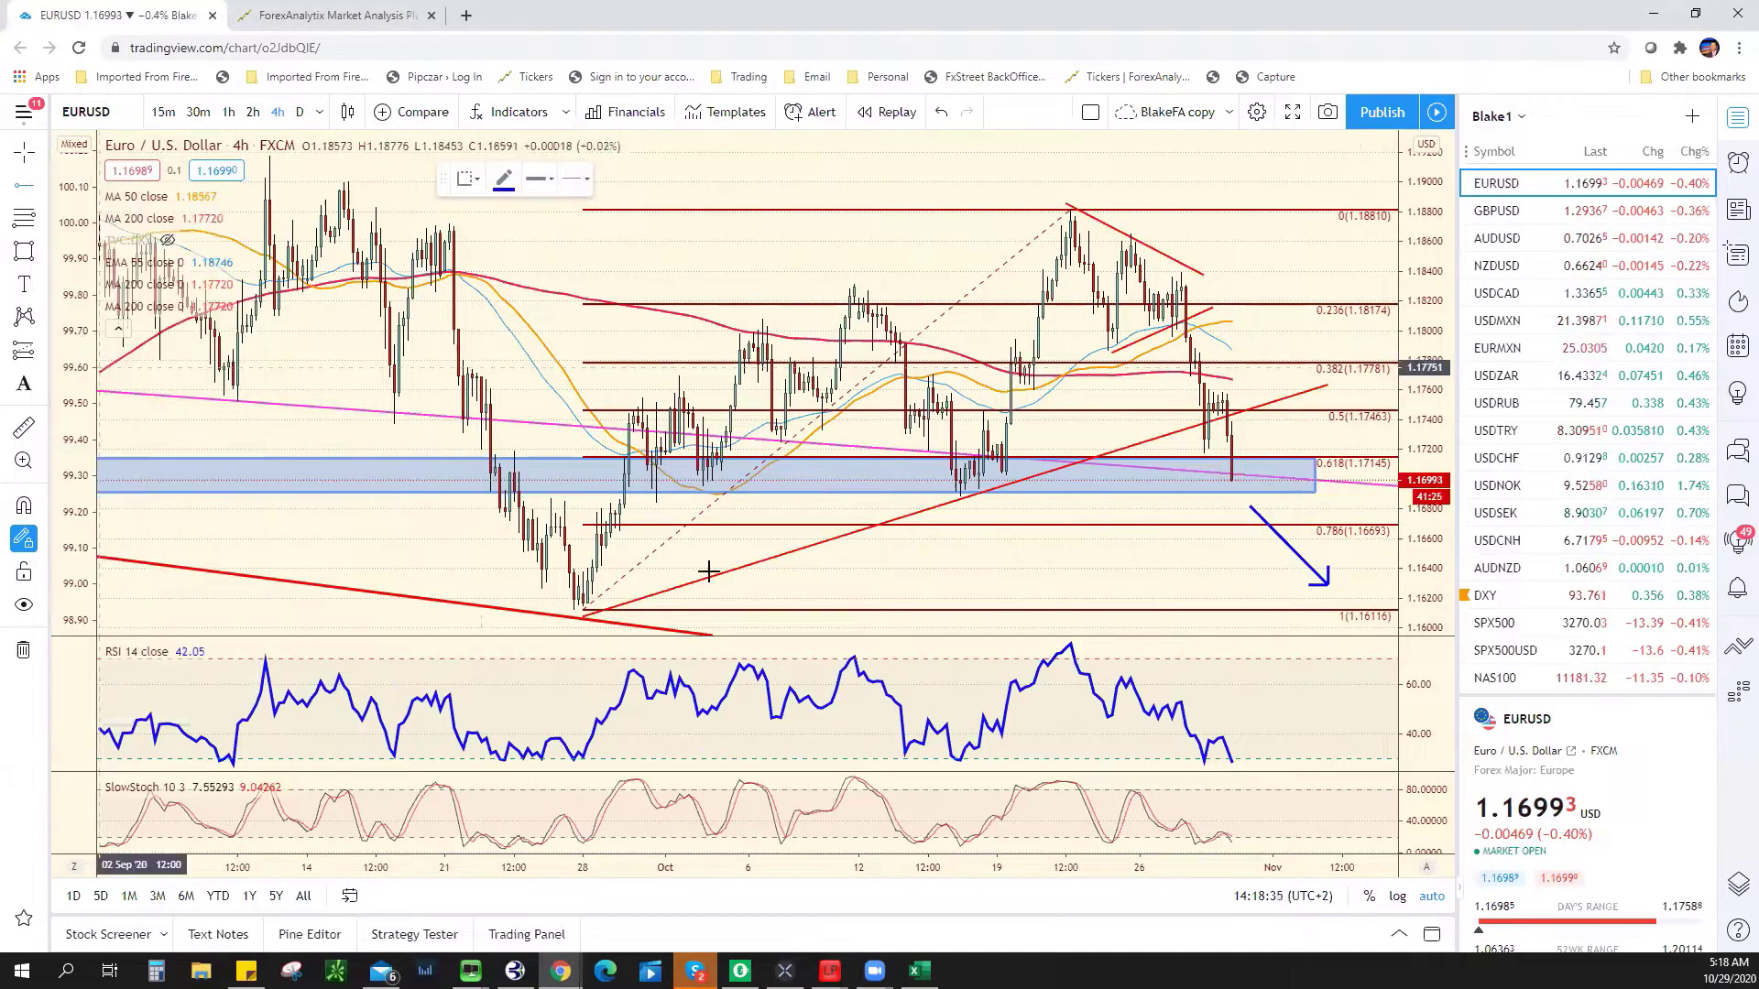
{"action": "left_click", "coordinate": [546, 499]}
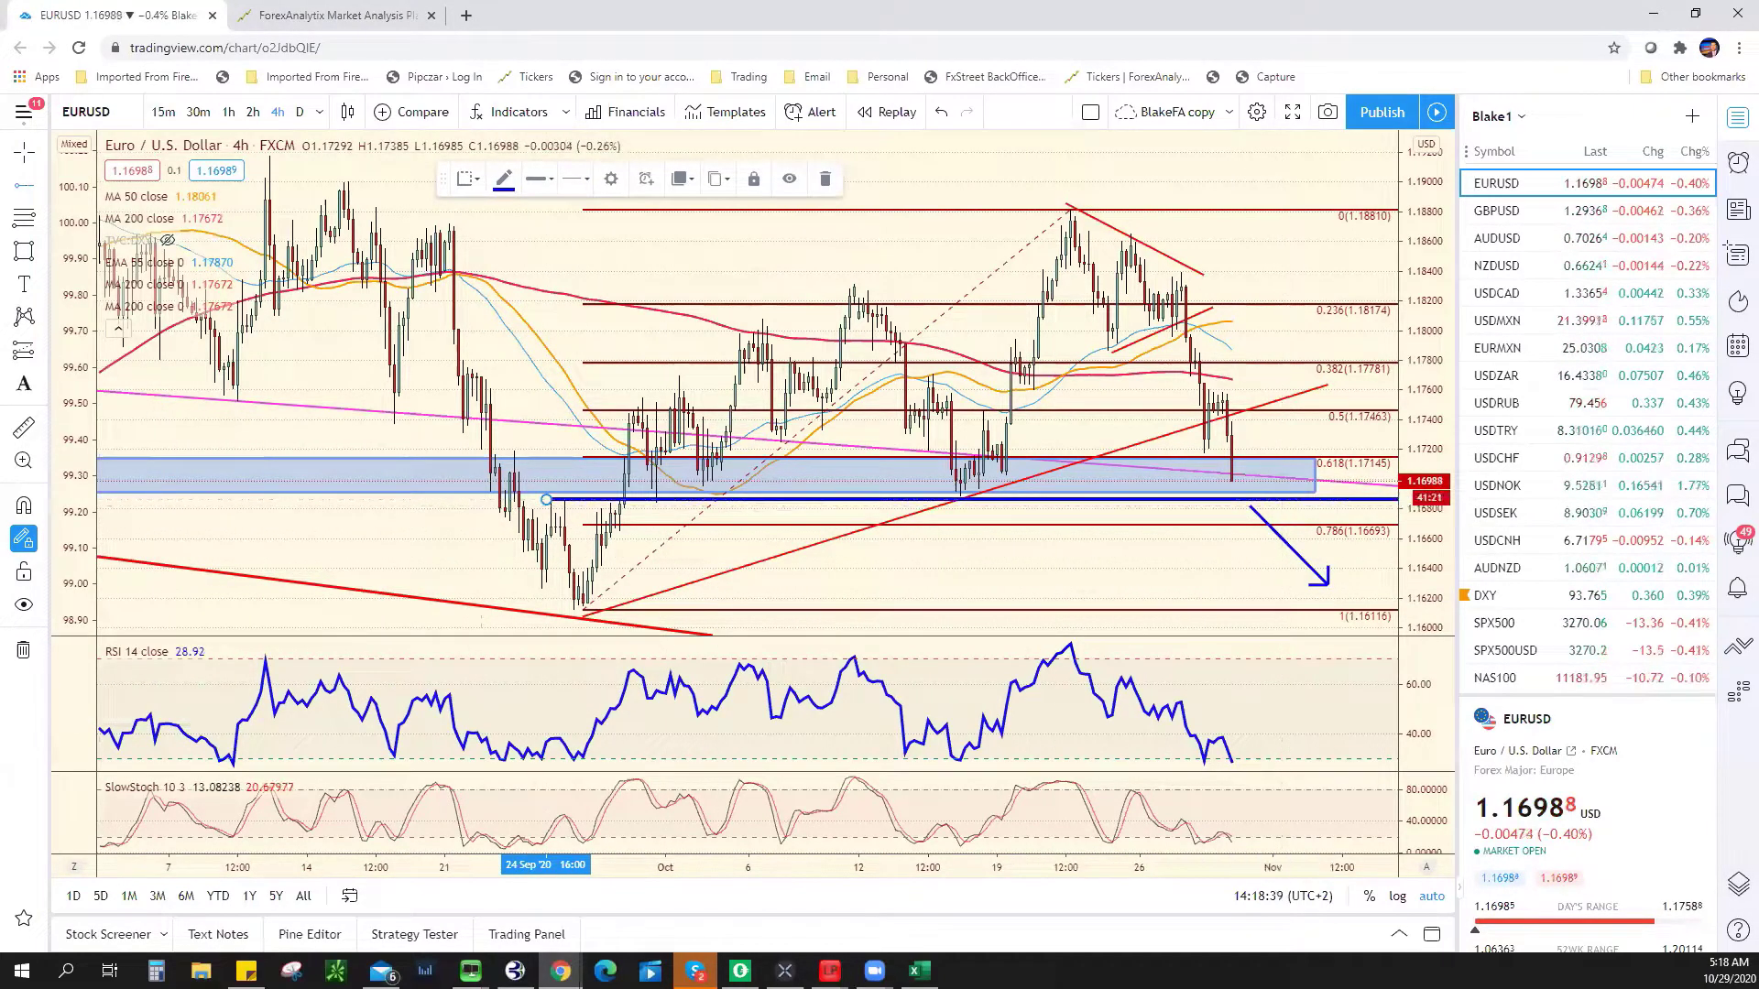
{"action": "key", "text": "alt+Tab"}
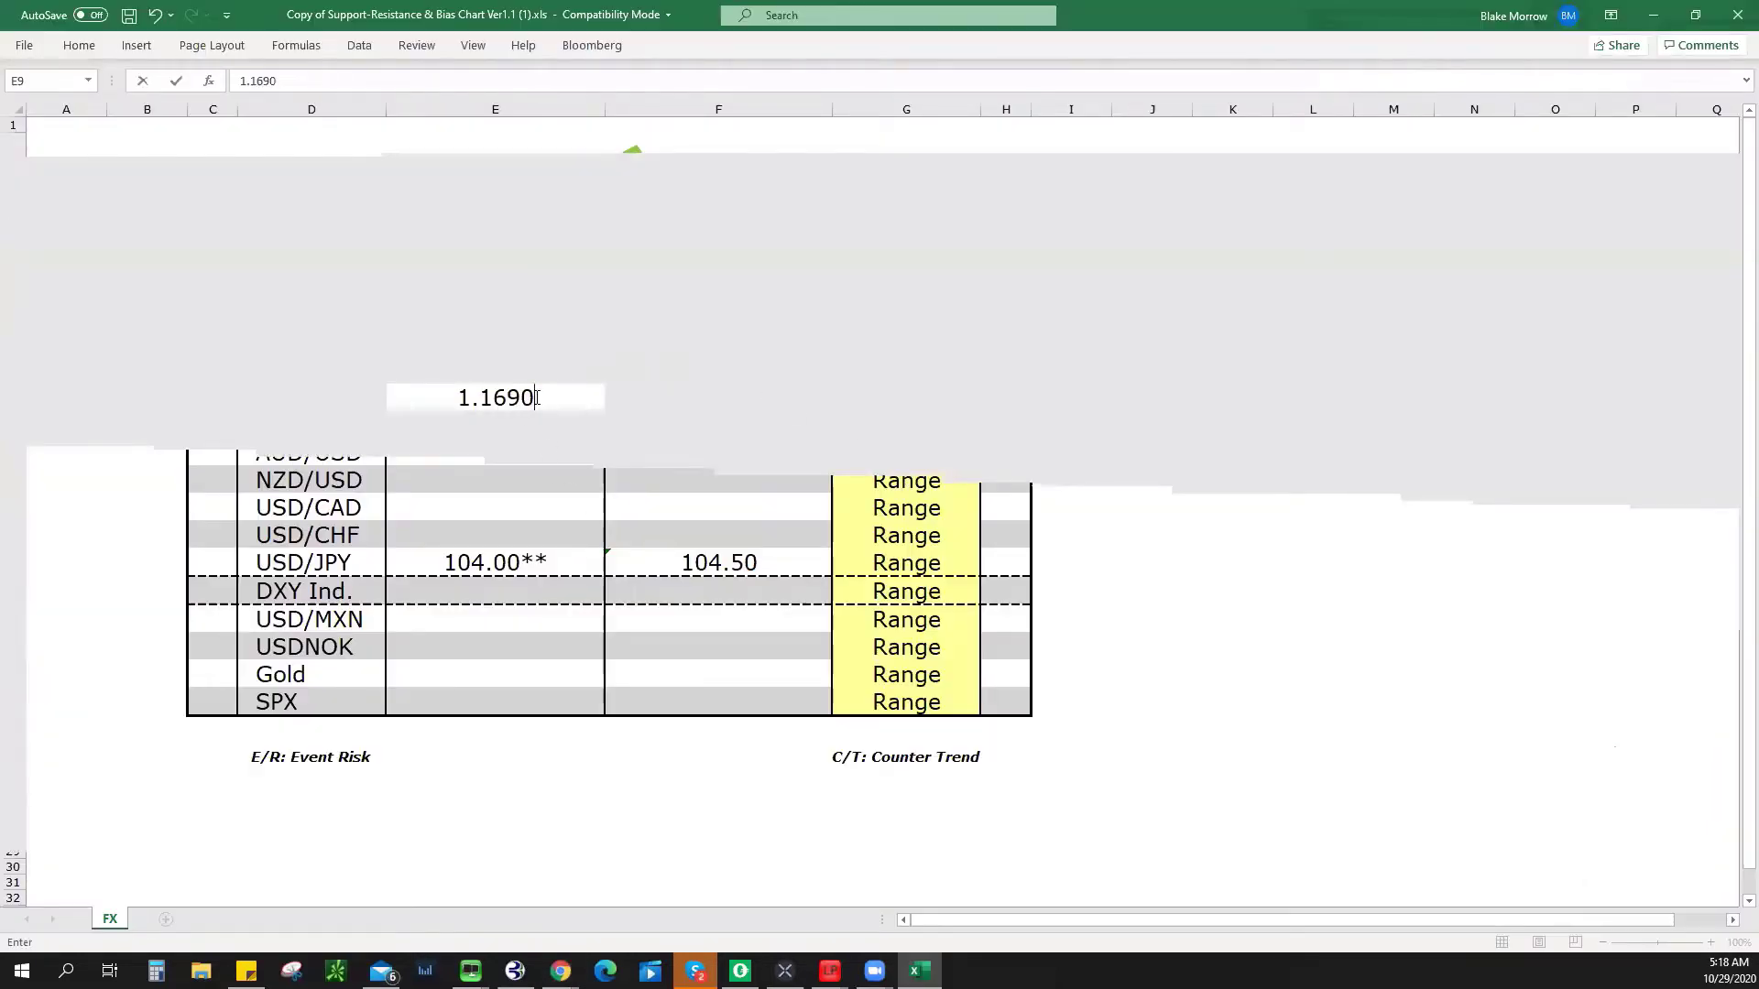
- Correct EUR/USD support to 1.1685 and mark a horizontal ray near 1.1760 on EURUSD
{"action": "key", "text": "BackSpace"}
{"action": "key", "text": "BackSpace"}
{"action": "type", "text": "5"}
{"action": "key", "text": "BackSpace"}
{"action": "type", "text": "85"}
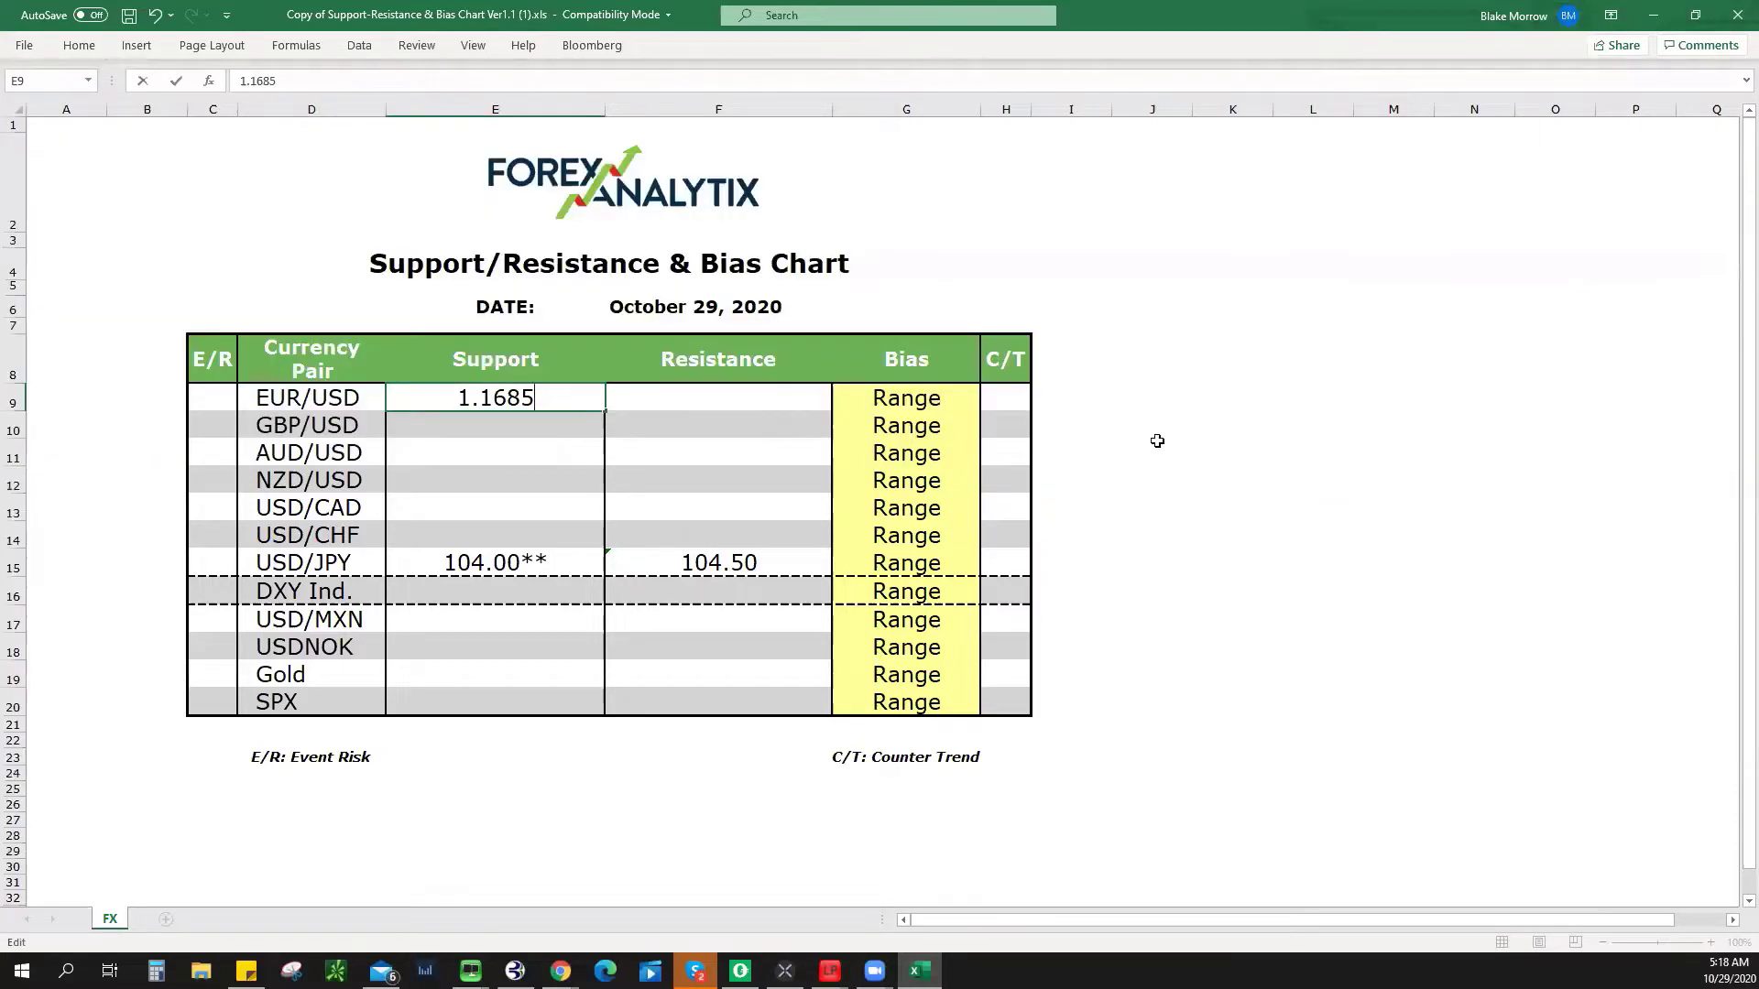
{"action": "key", "text": "Return"}
{"action": "key", "text": "alt+Tab"}
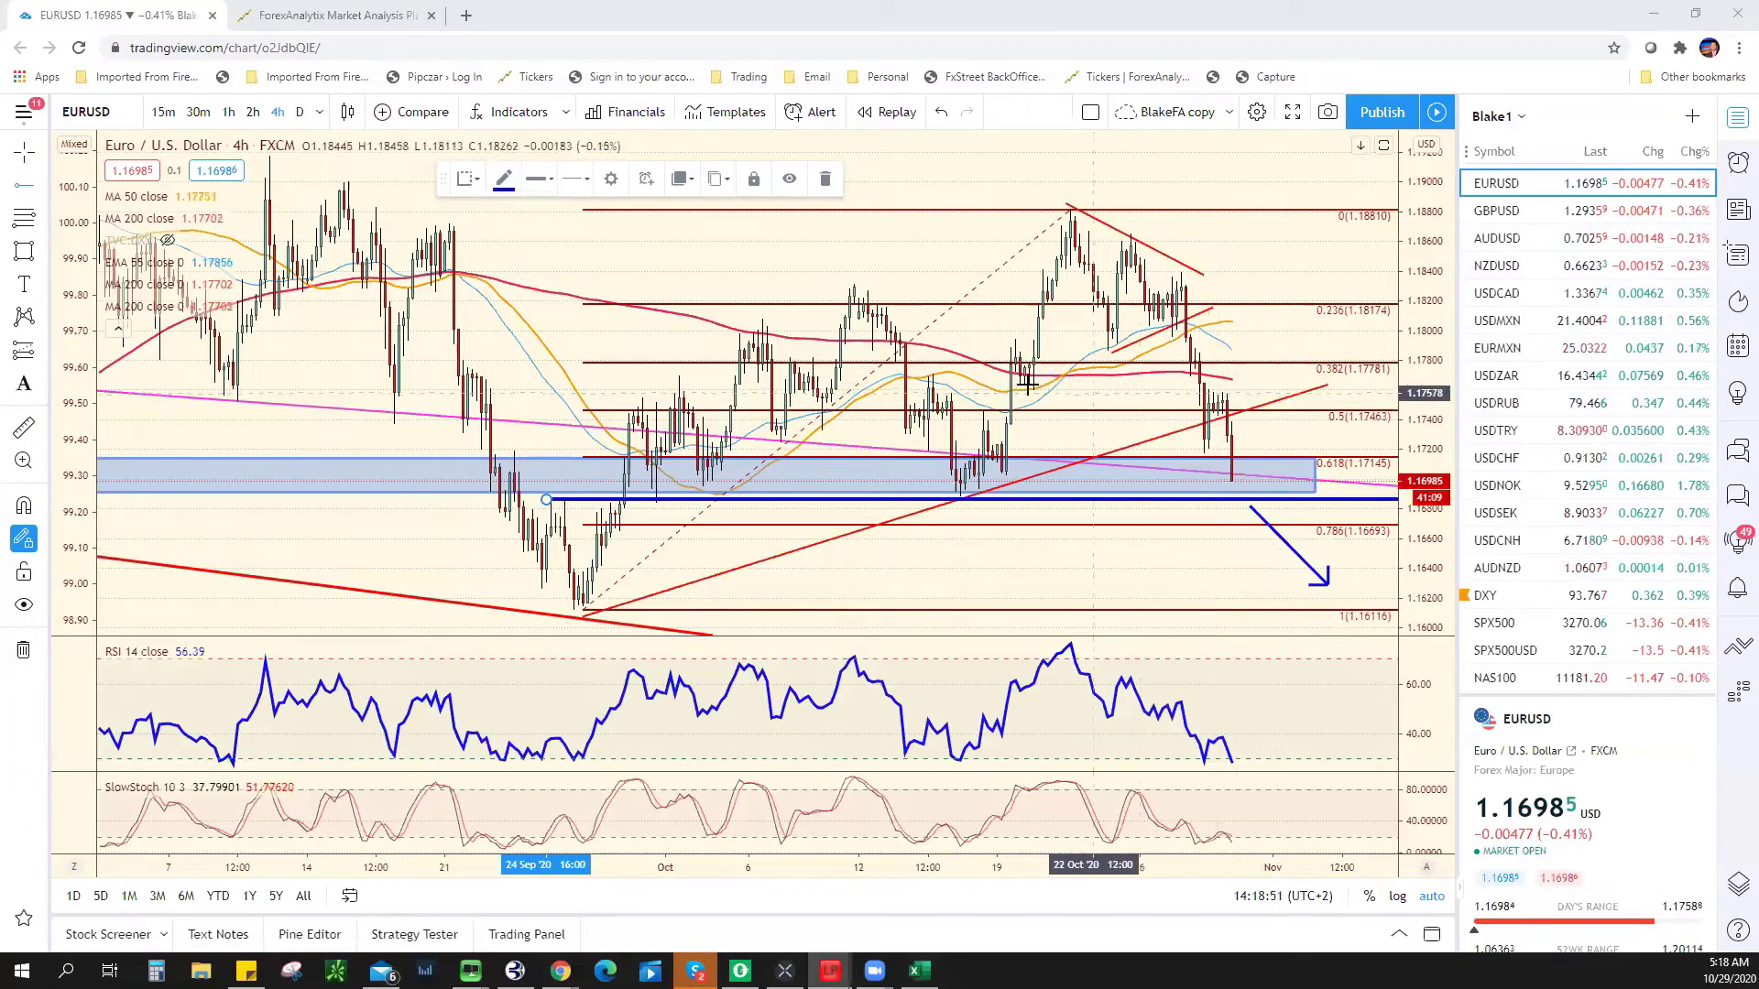
{"action": "left_click", "coordinate": [1242, 386]}
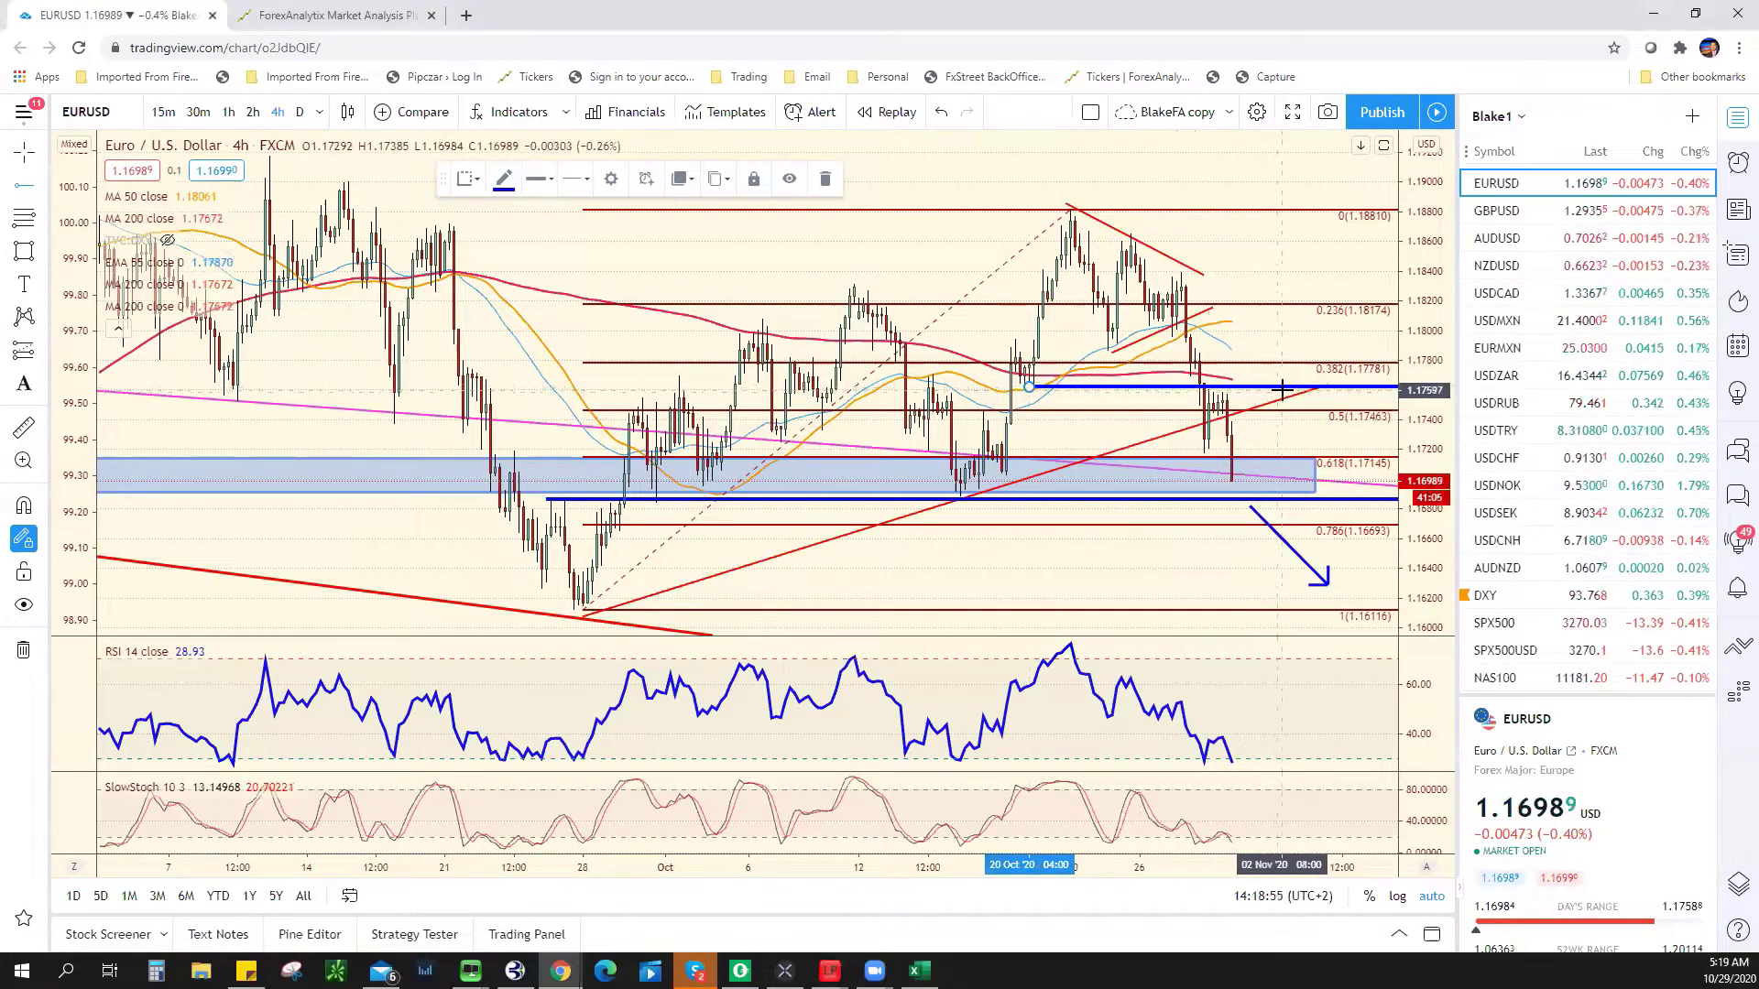
- Enter 1.1760 as the EUR/USD resistance in the bias sheet
{"action": "key", "text": "alt+Tab"}
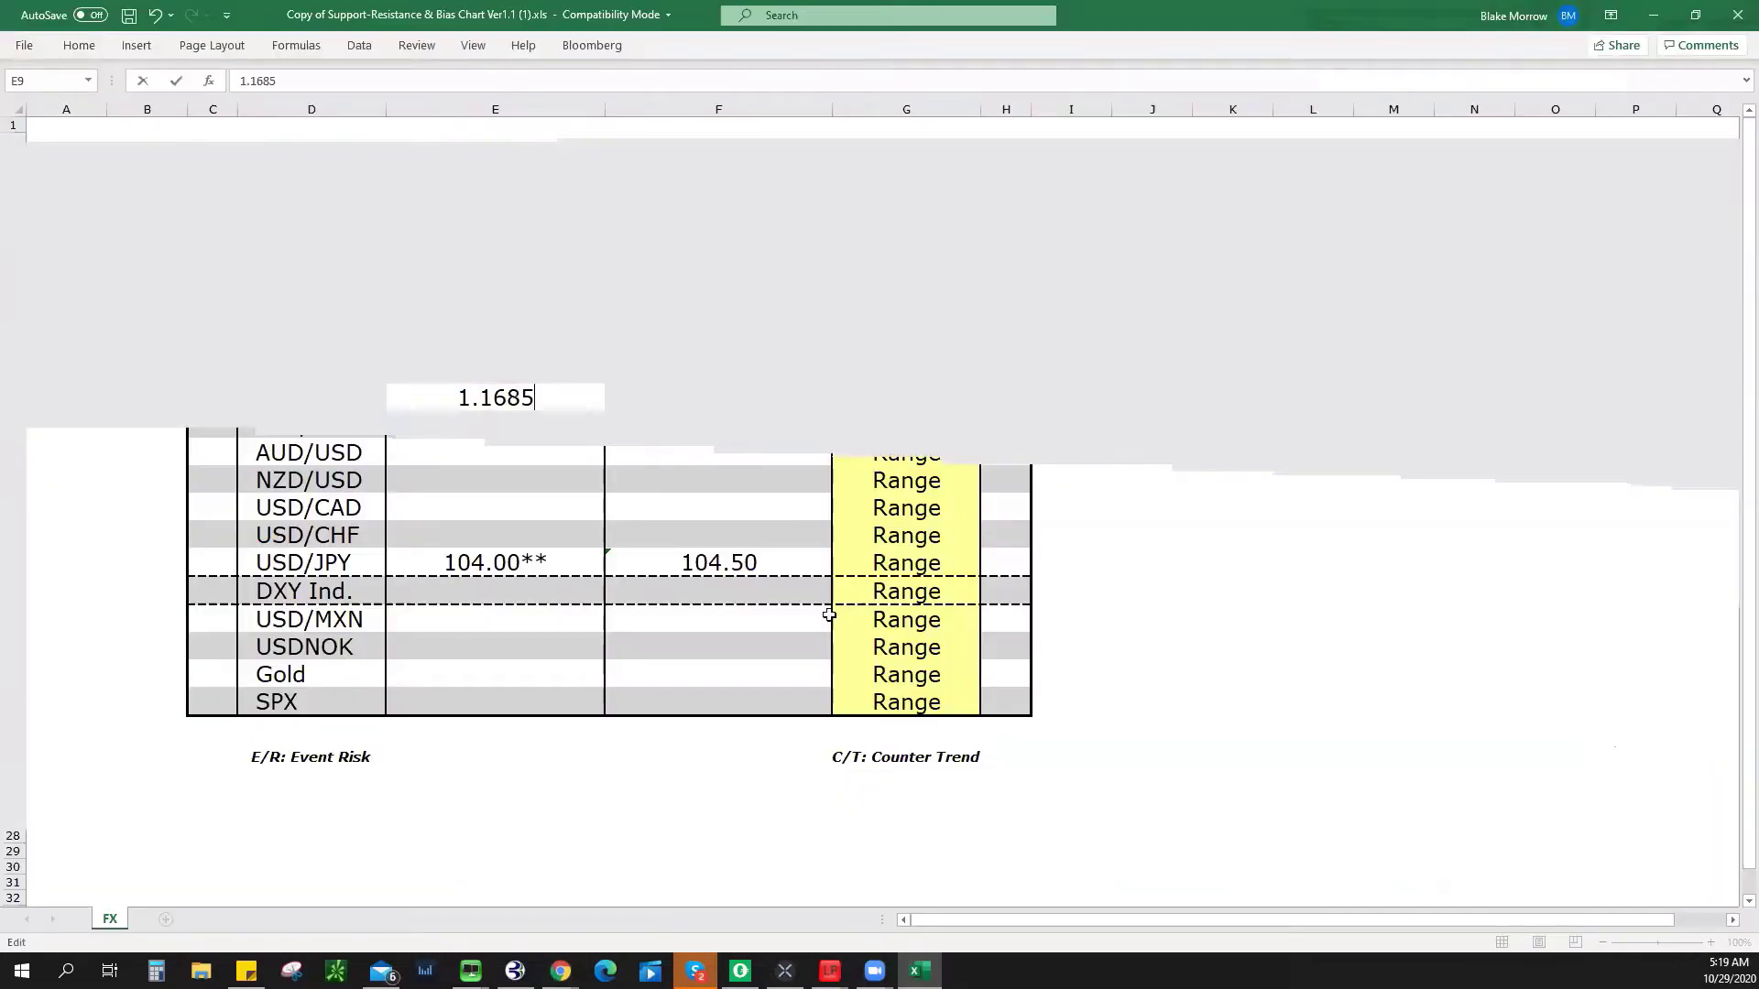
{"action": "left_click", "coordinate": [758, 409]}
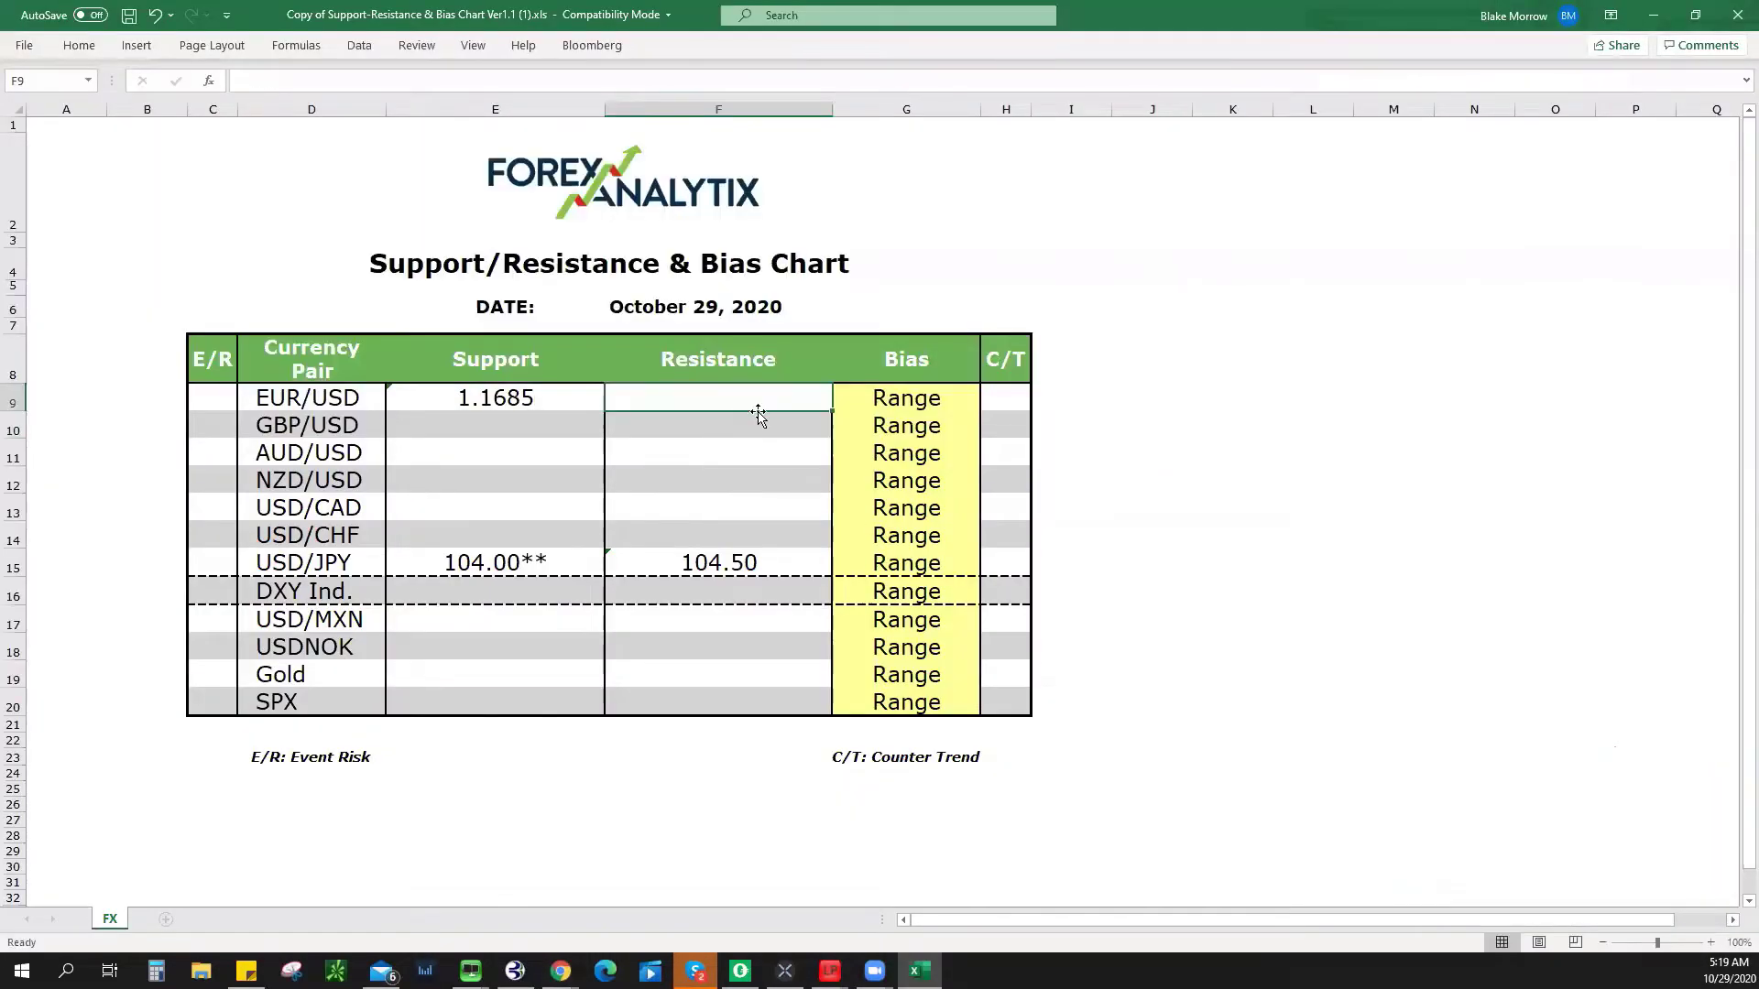
{"action": "type", "text": "1.1760"}
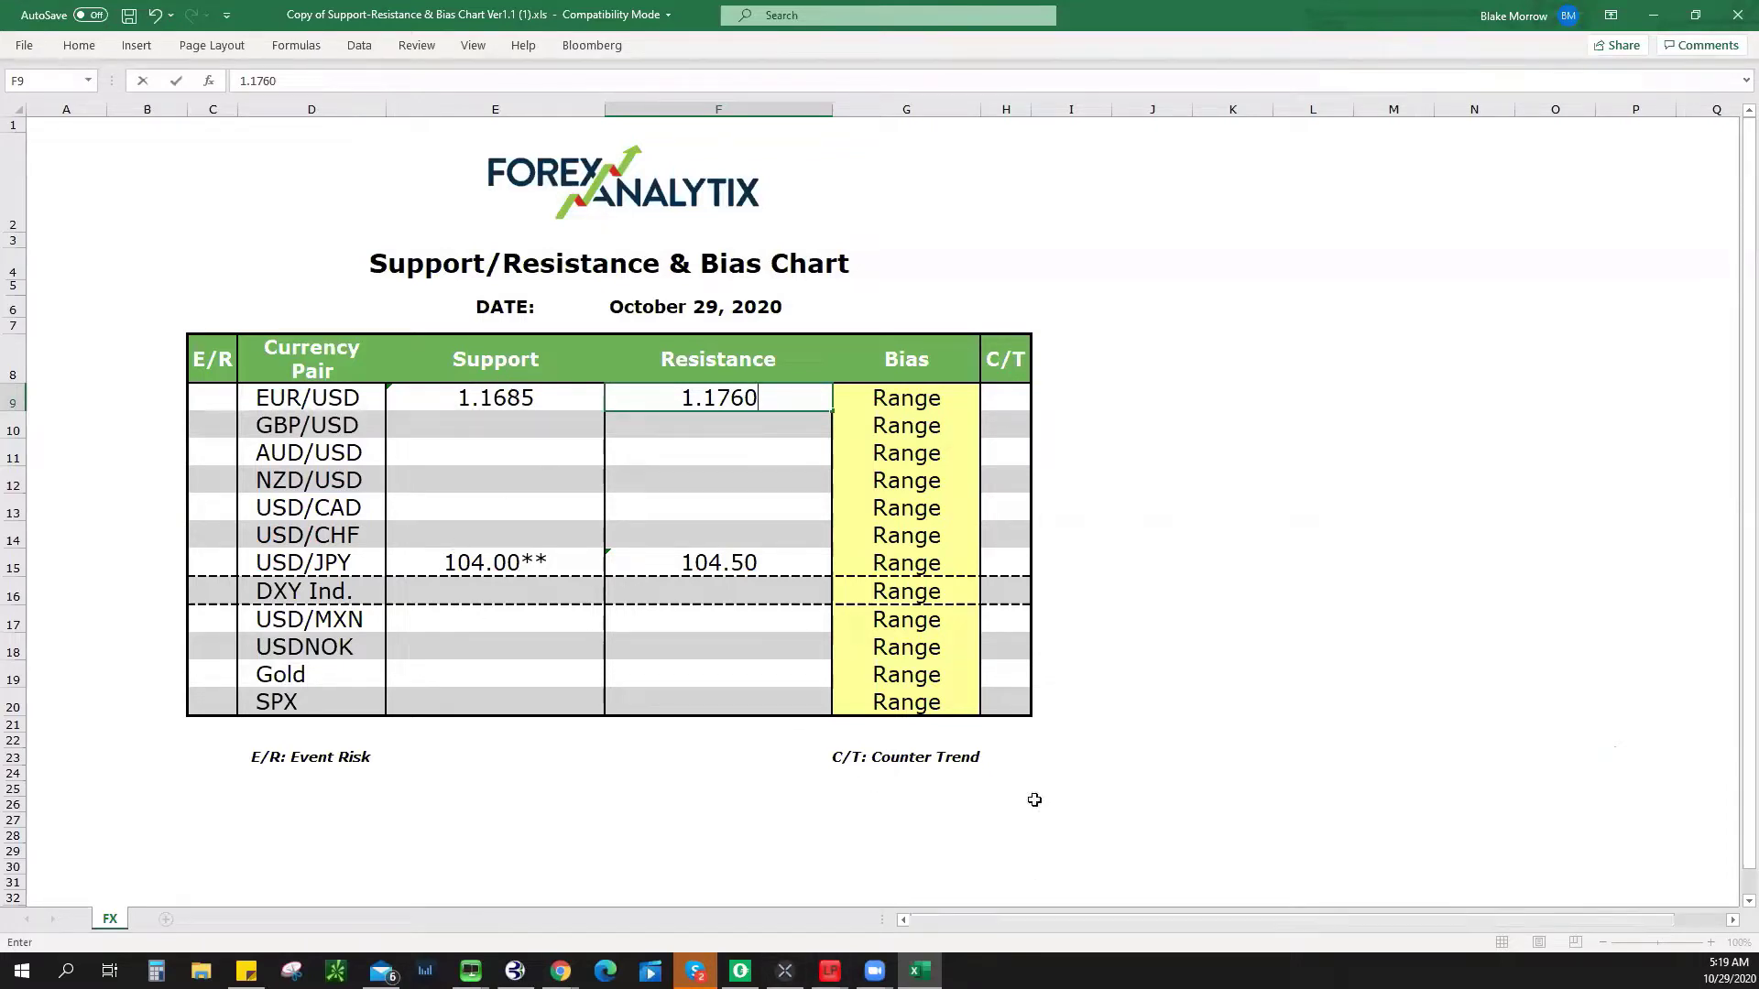
{"action": "key", "text": "Return"}
- Switch the TradingView chart to GBPUSD 4-hour and zoom out to a wider date range
{"action": "key", "text": "alt+Tab"}
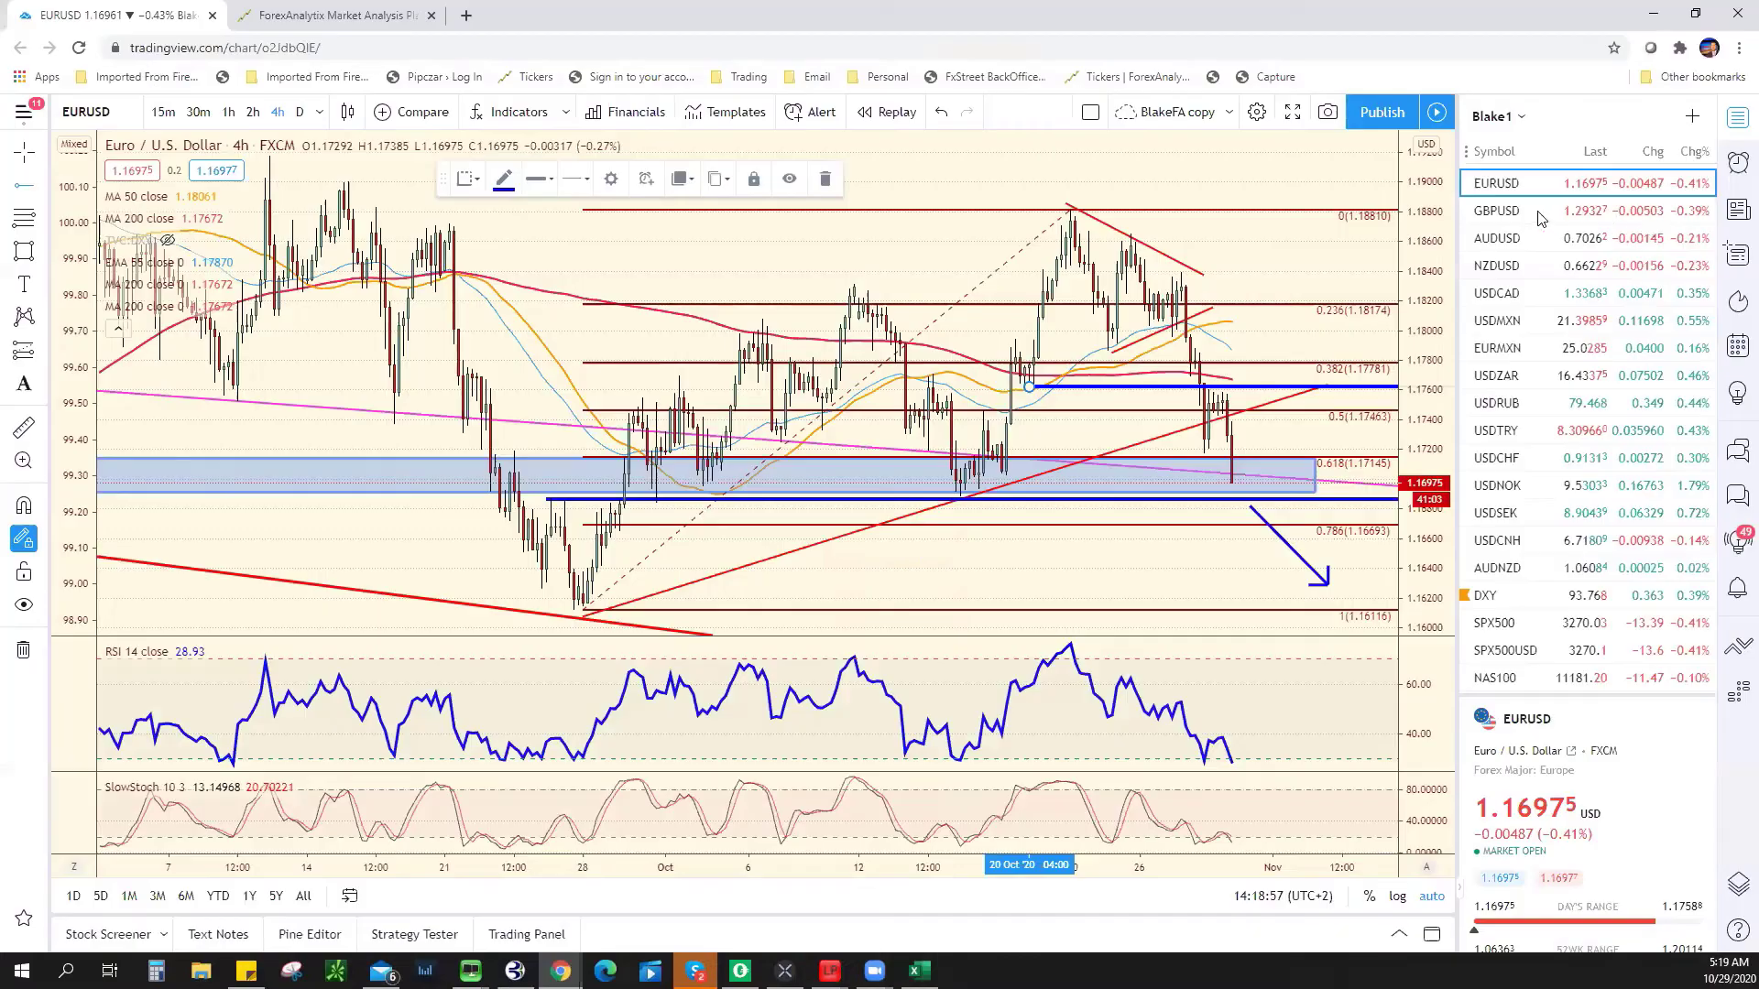
{"action": "key", "text": "Down"}
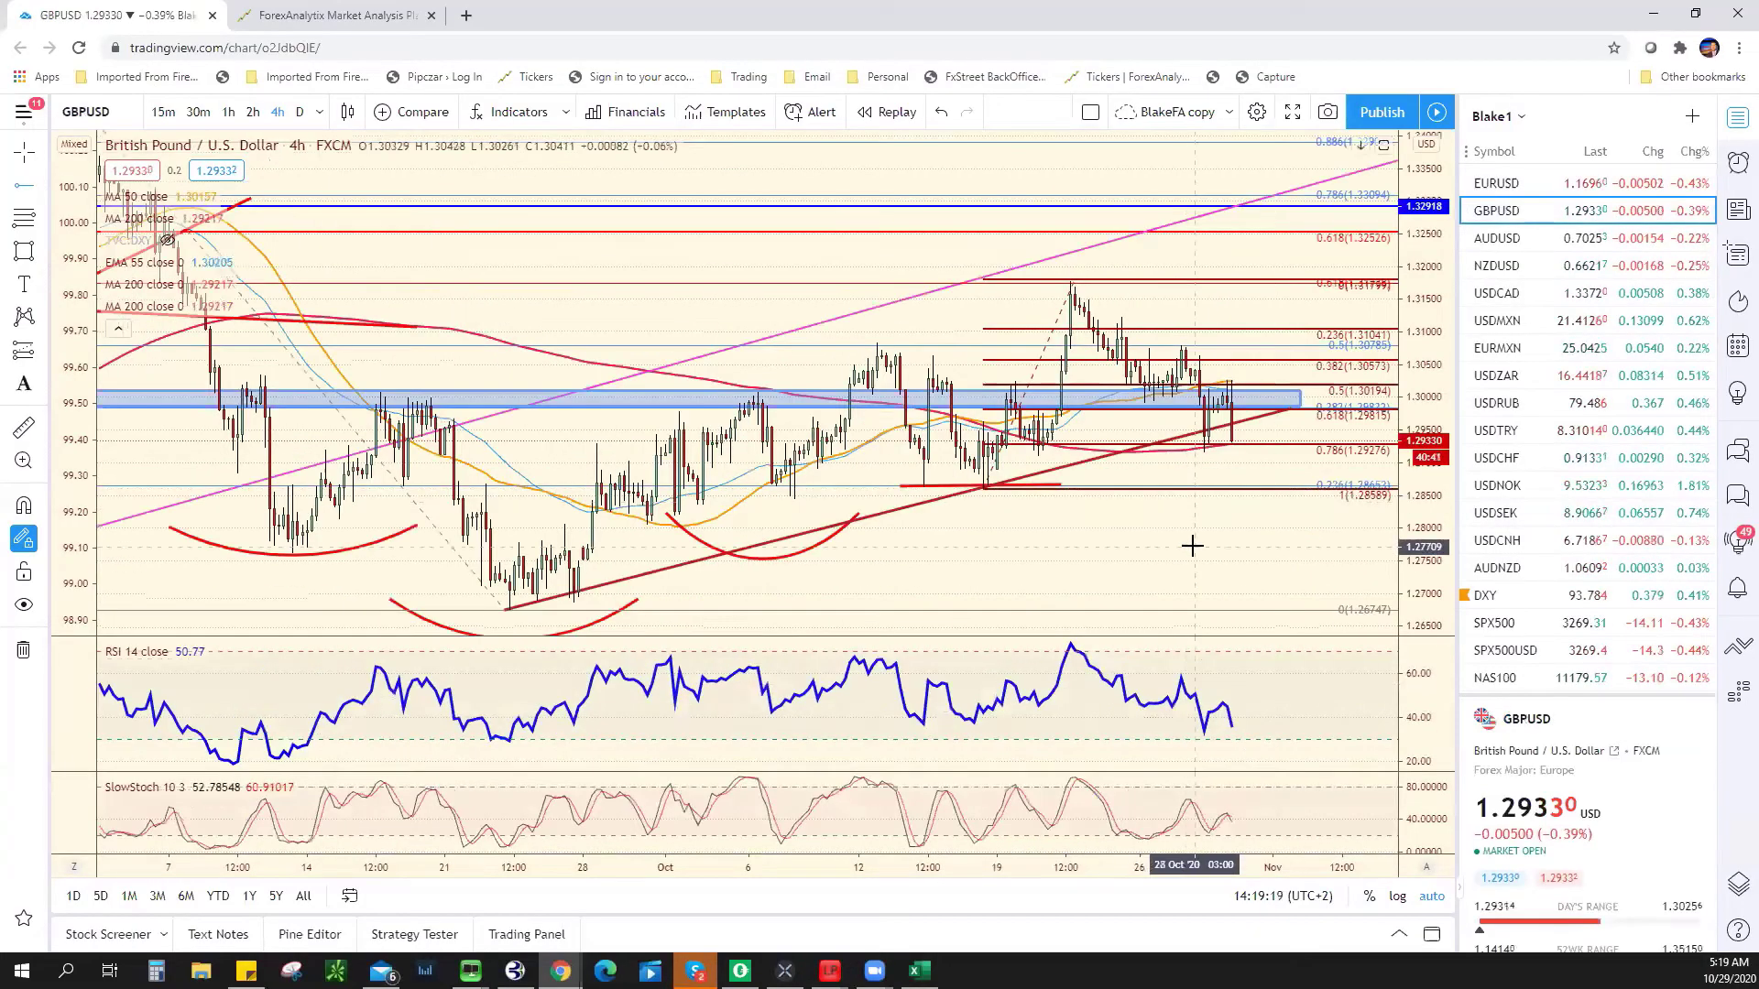
{"action": "scroll", "coordinate": [1187, 546], "scroll_direction": "down", "scroll_amount": 4}
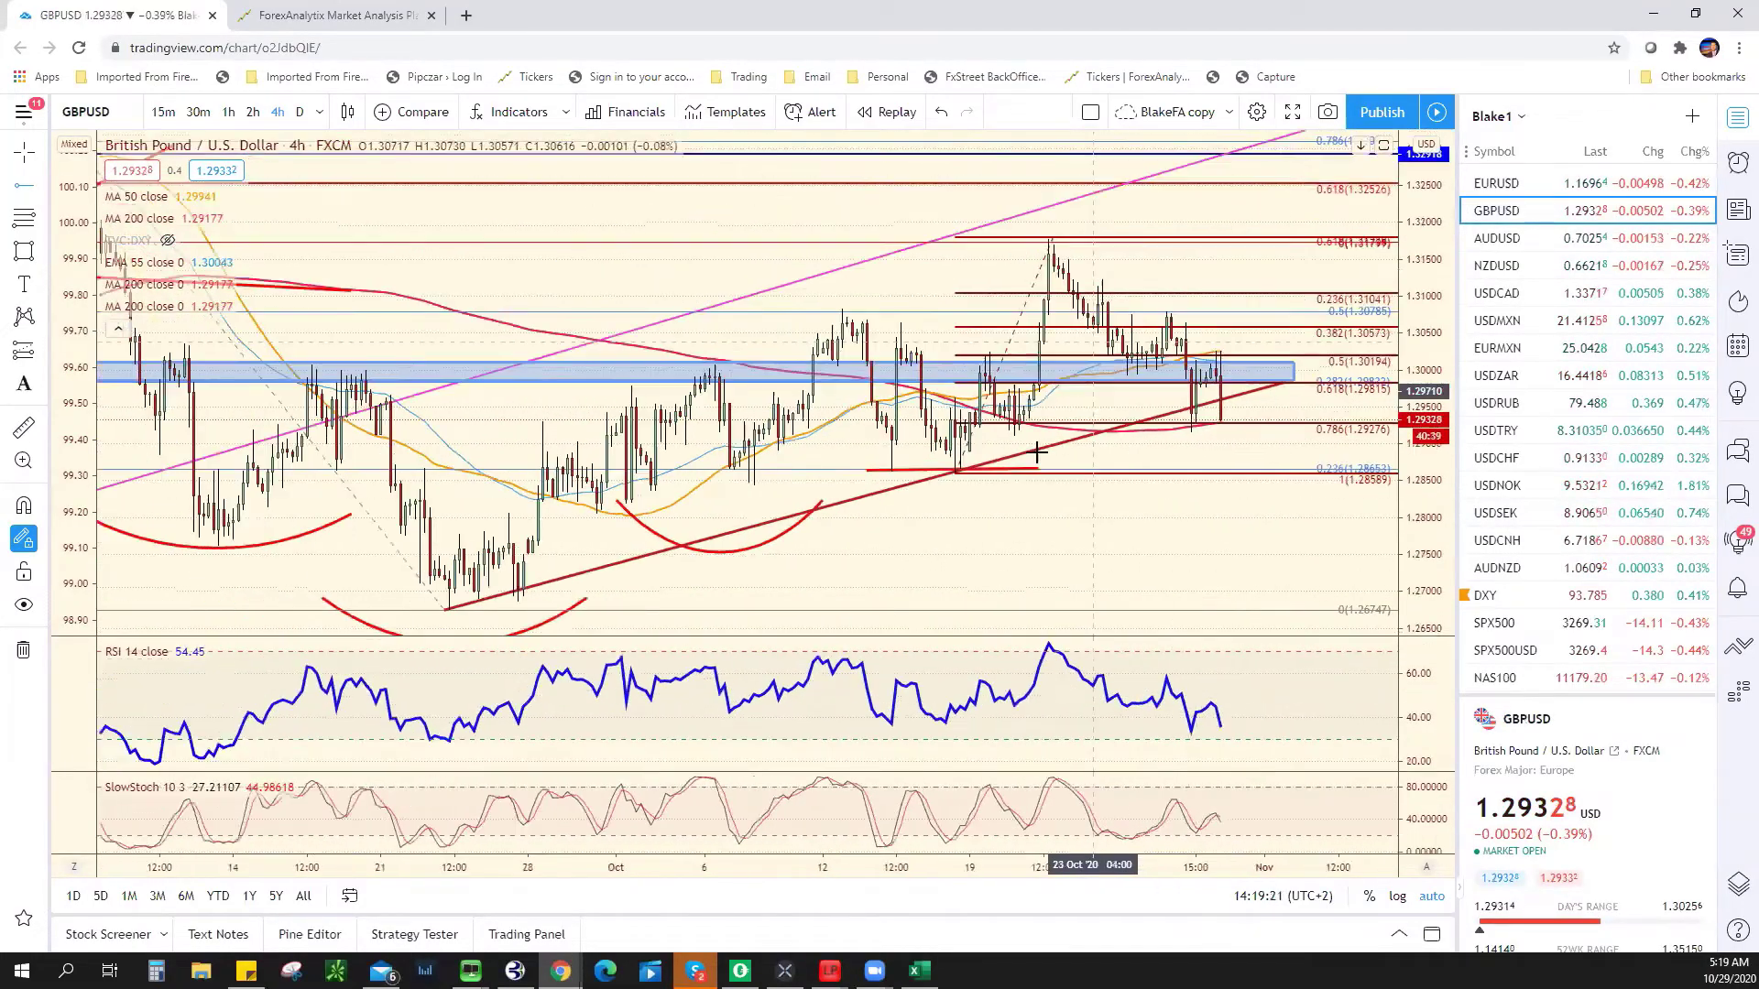
{"action": "scroll", "coordinate": [1114, 446], "scroll_direction": "down", "scroll_amount": 1}
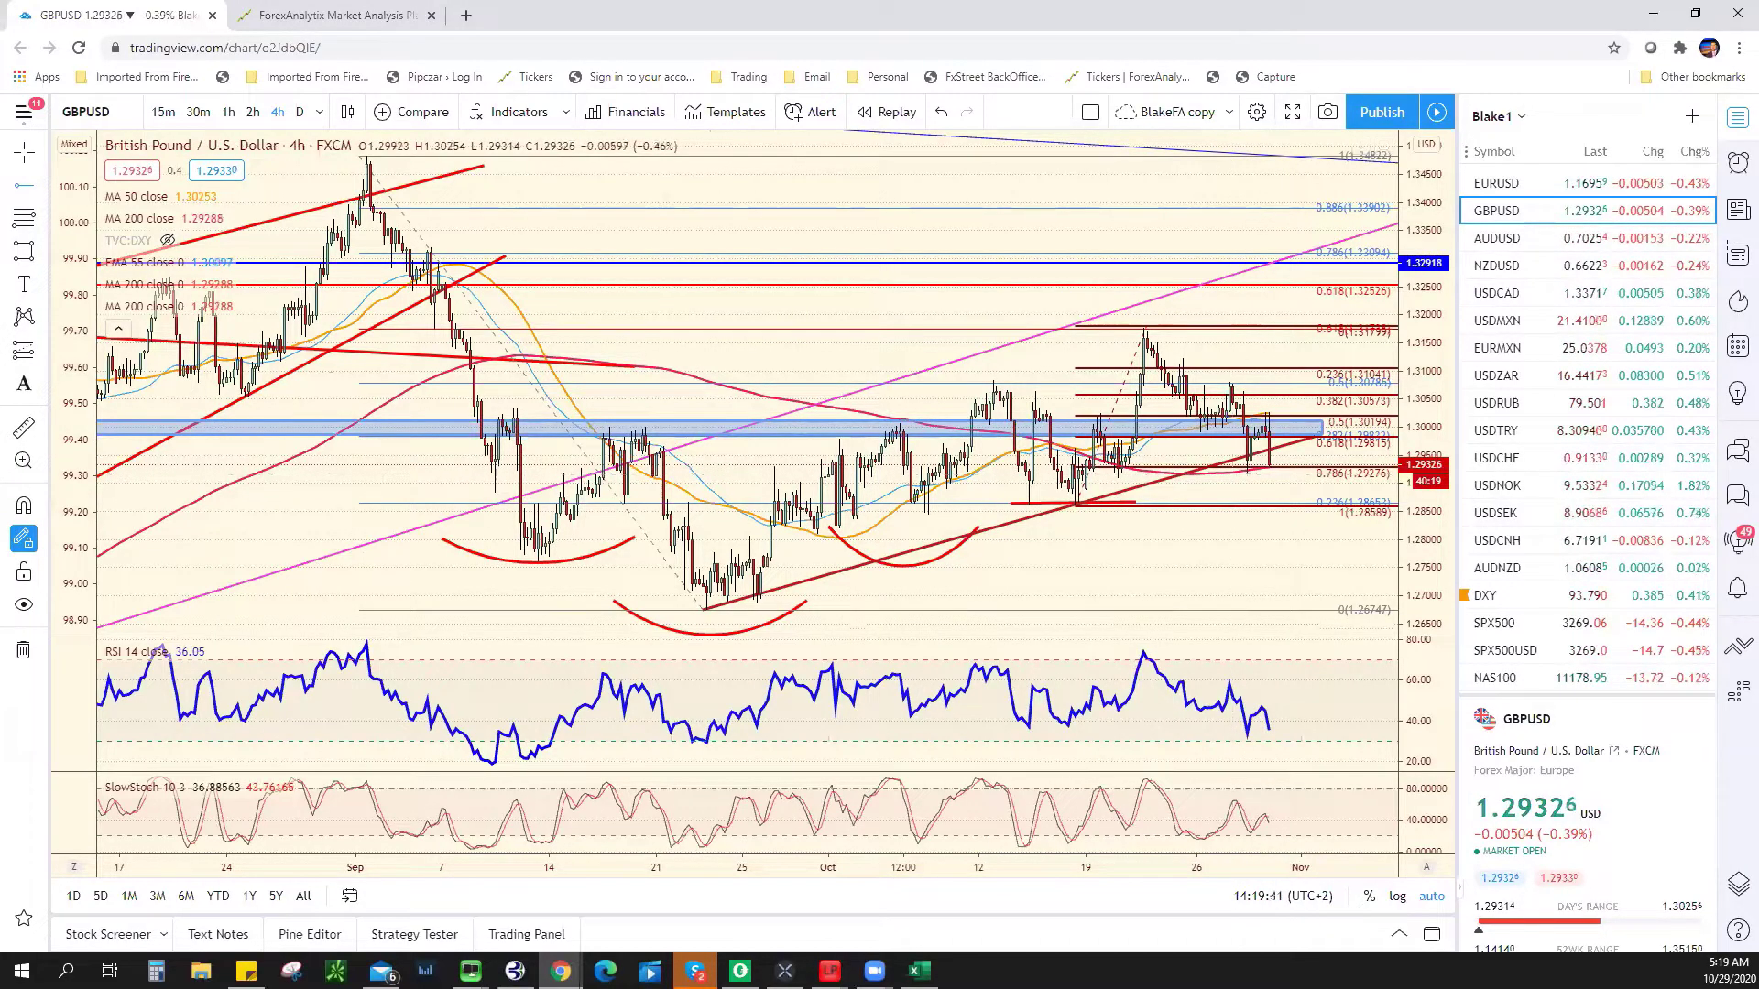
- Enter 1.2915 as the GBP/USD support level in cell E10
{"action": "key", "text": "alt+Tab"}
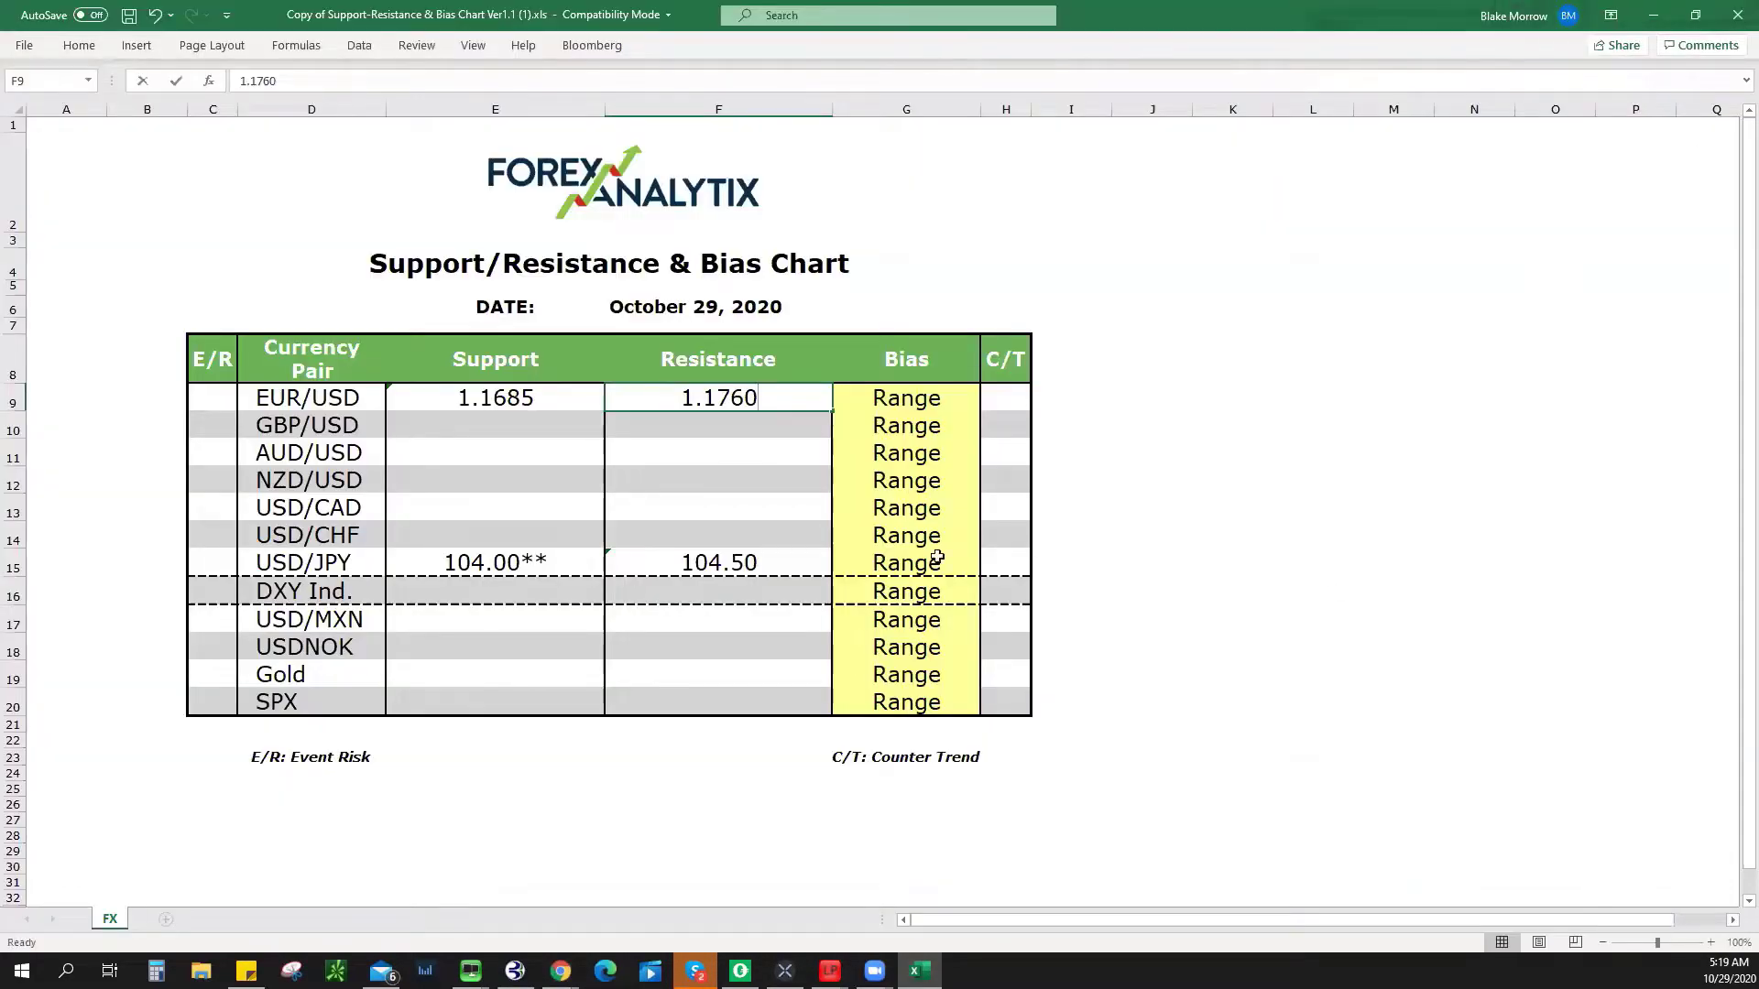
{"action": "left_click", "coordinate": [499, 426]}
{"action": "type", "text": "1.2915"}
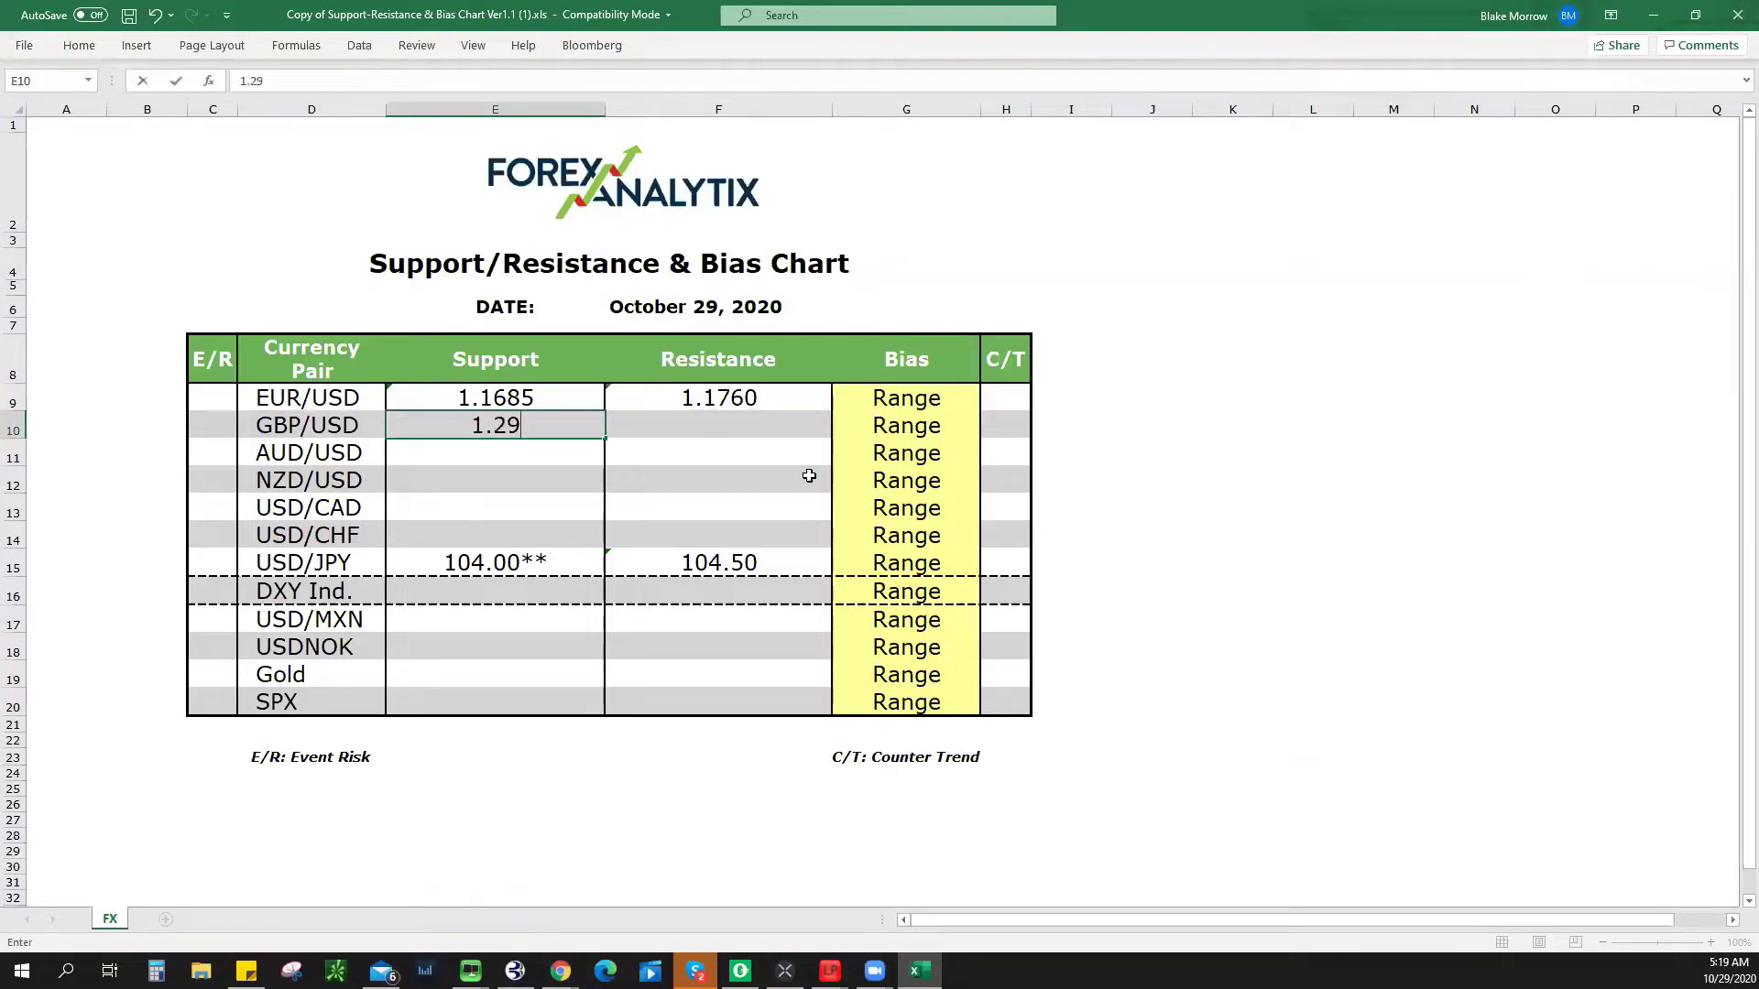
{"action": "left_click", "coordinate": [929, 958]}
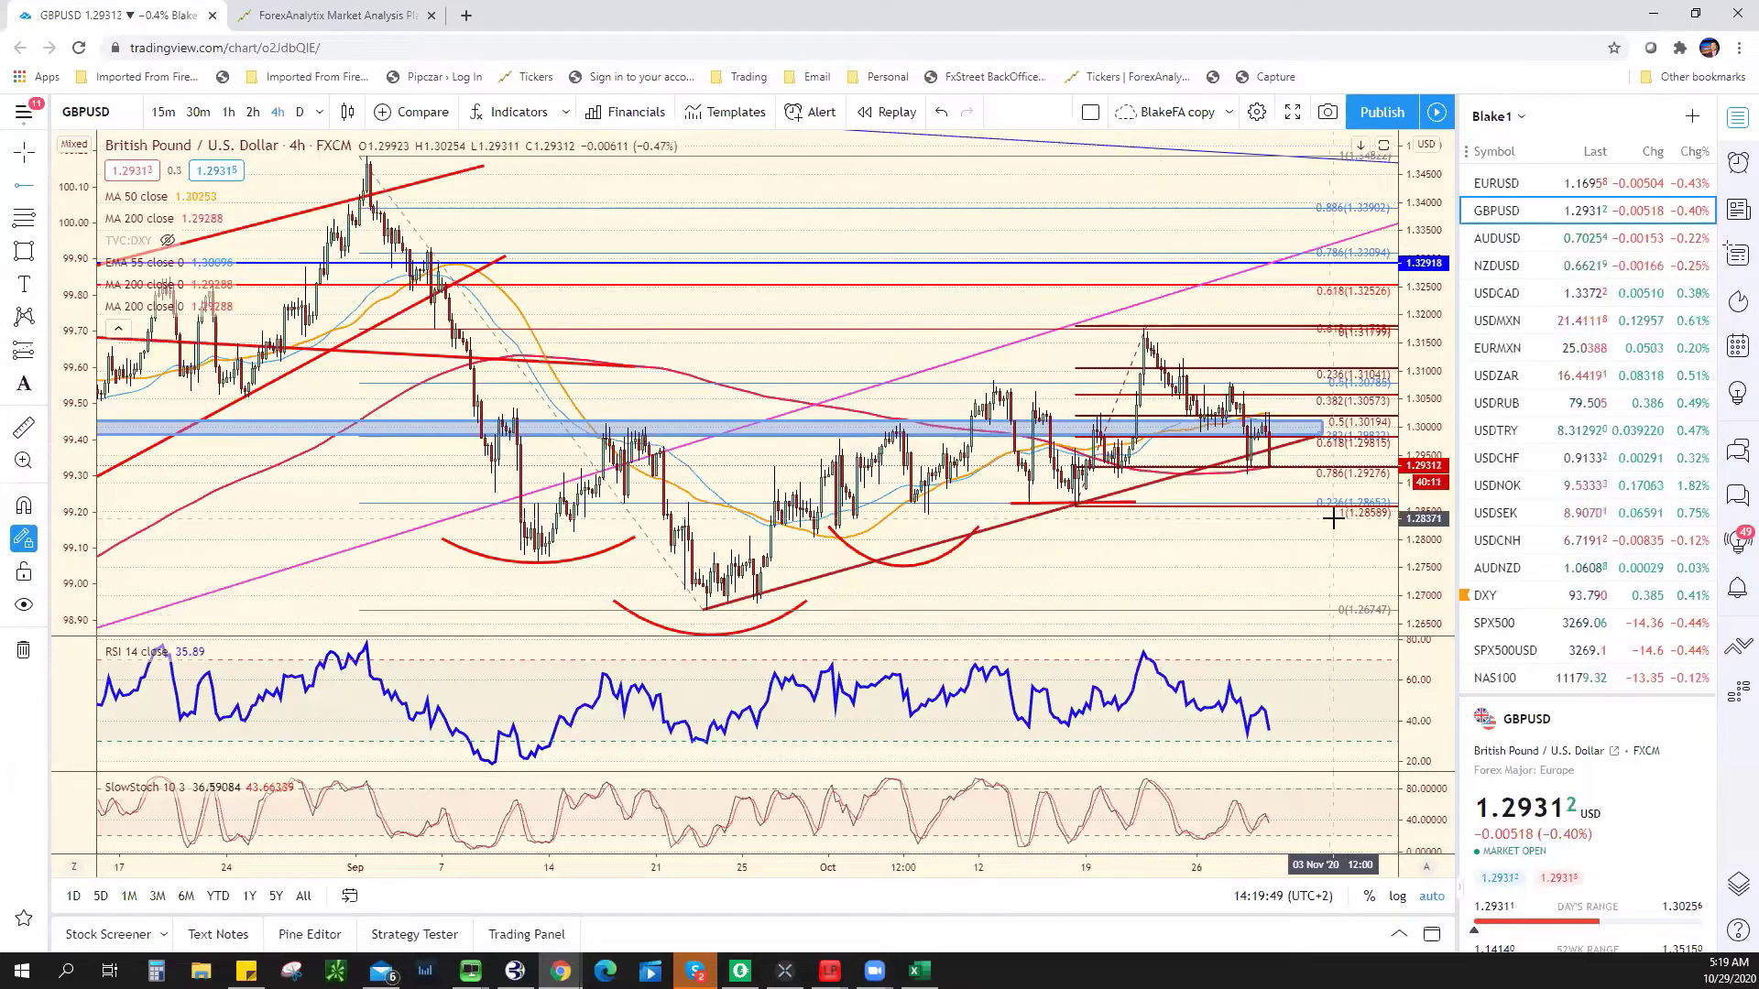
- Move the GBPUSD Fibonacci retracement's lower anchor to the 23 Sep low, spanning up to 1.31799
{"action": "left_click", "coordinate": [1068, 511]}
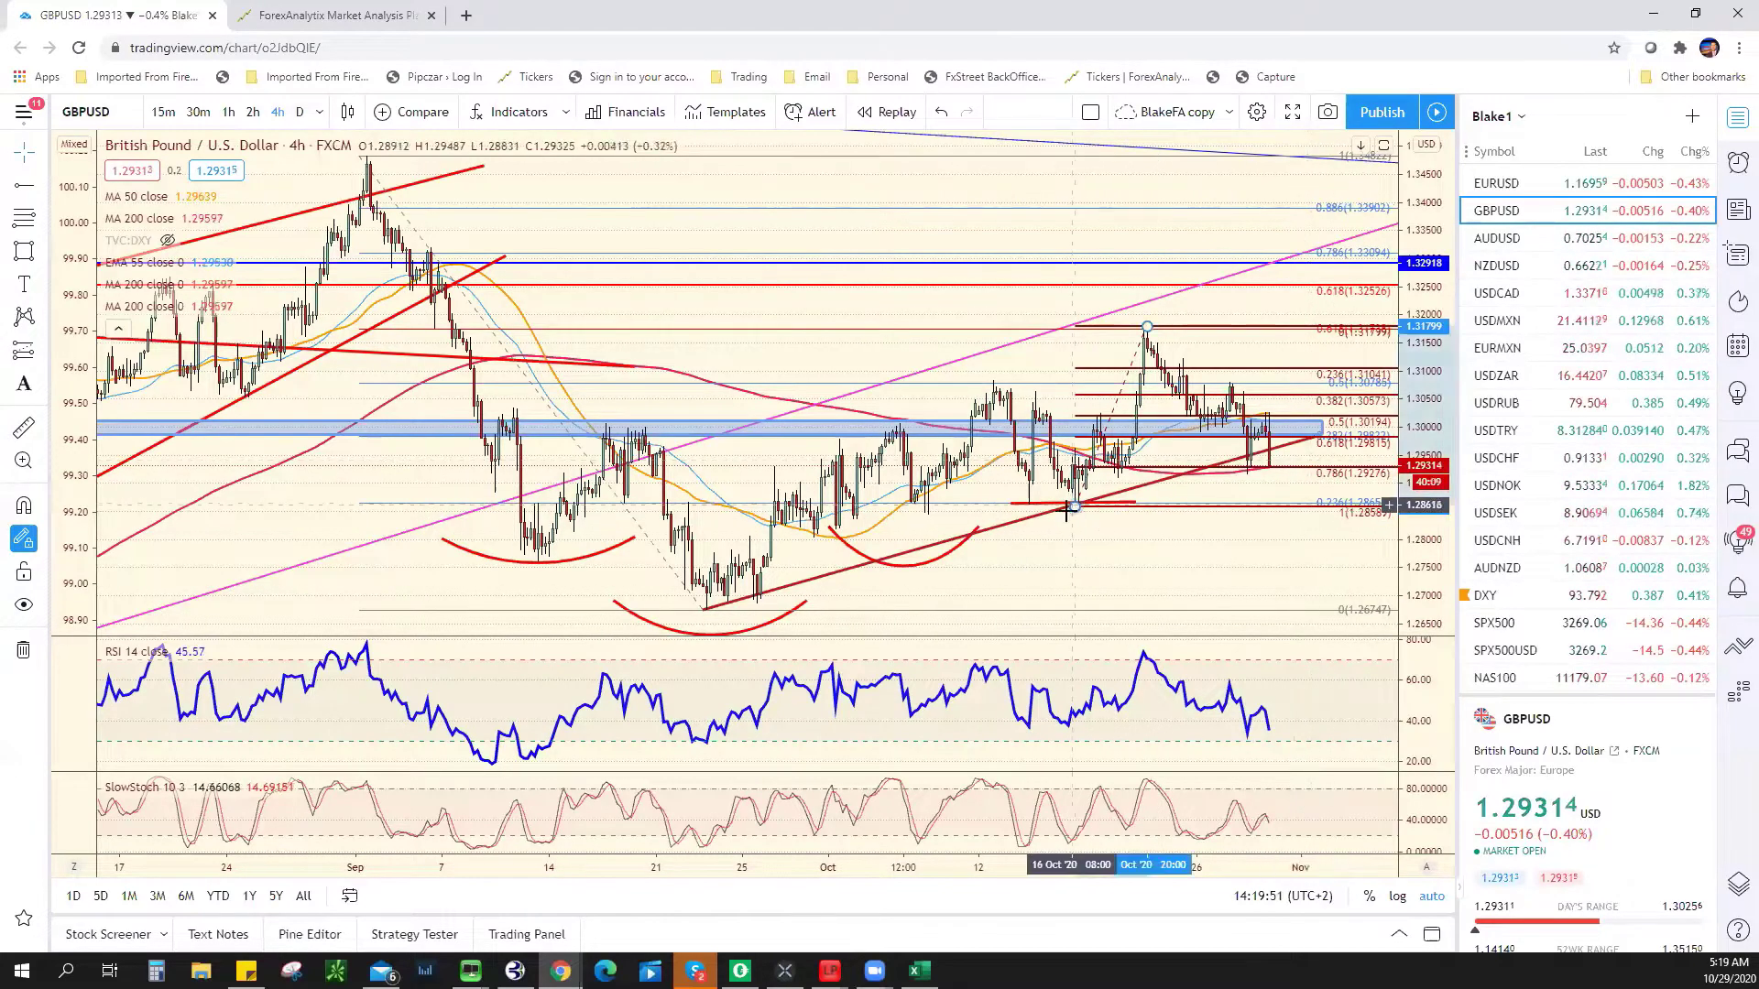
{"action": "left_click_drag", "start_coordinate": [912, 570], "coordinate": [702, 611]}
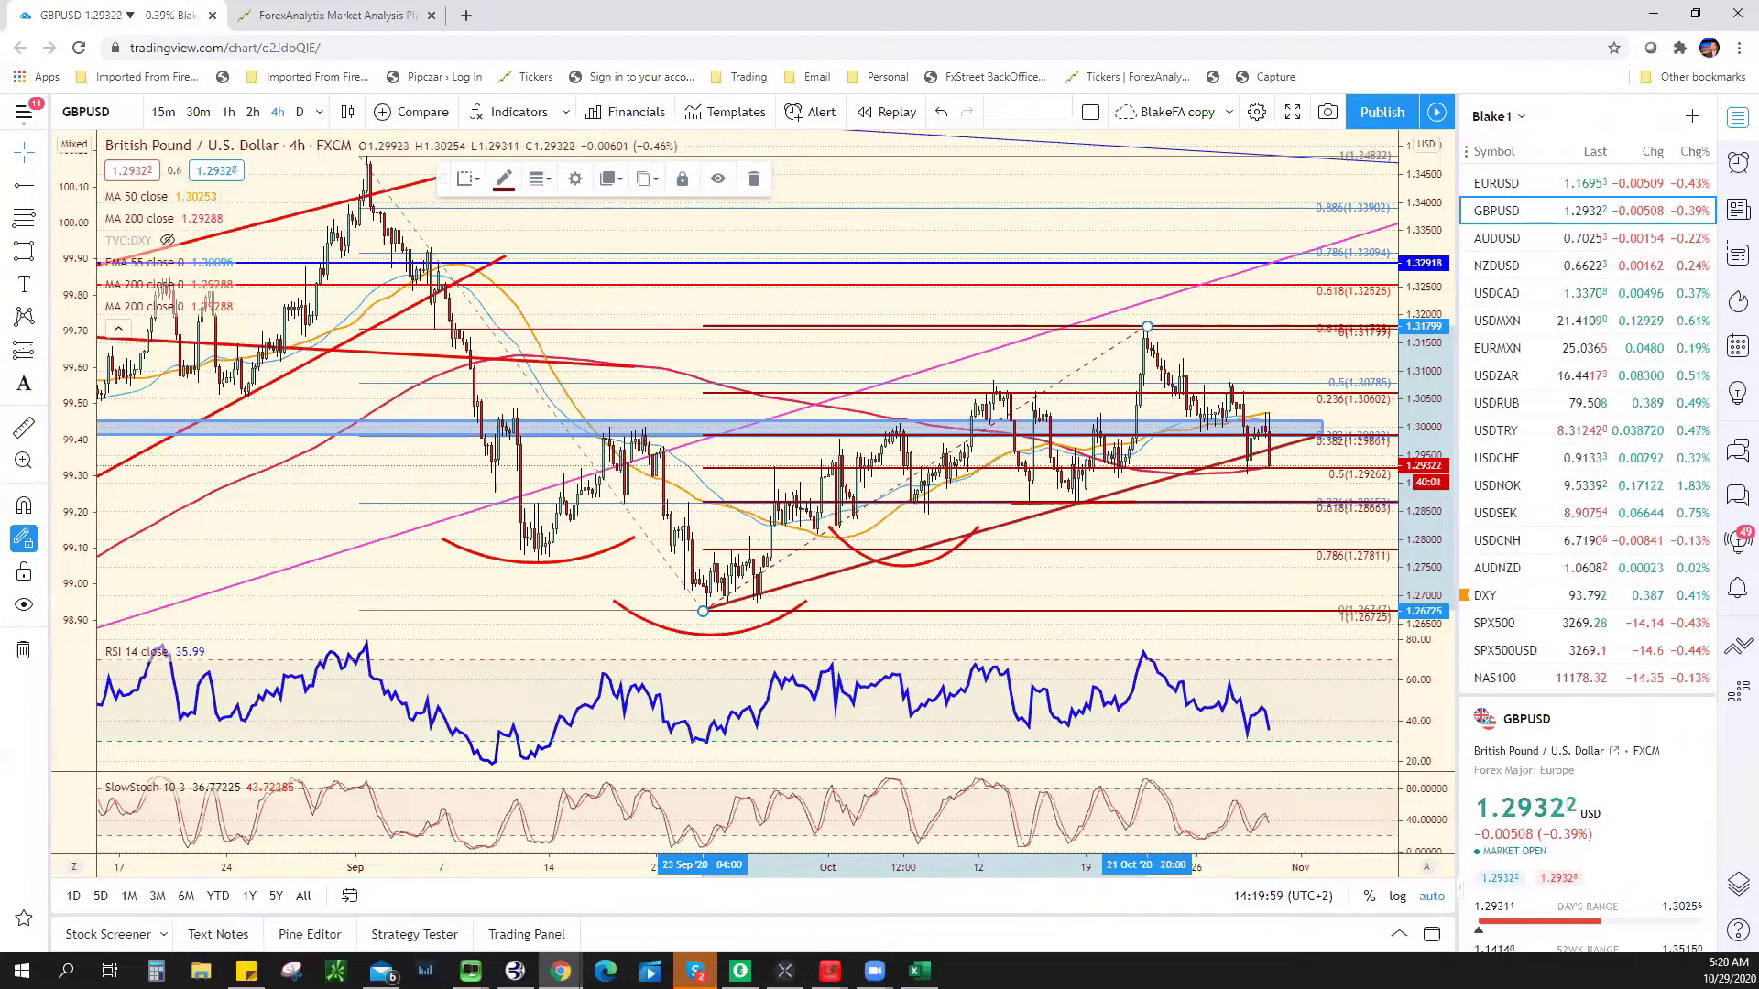
{"action": "key", "text": "alt+Tab"}
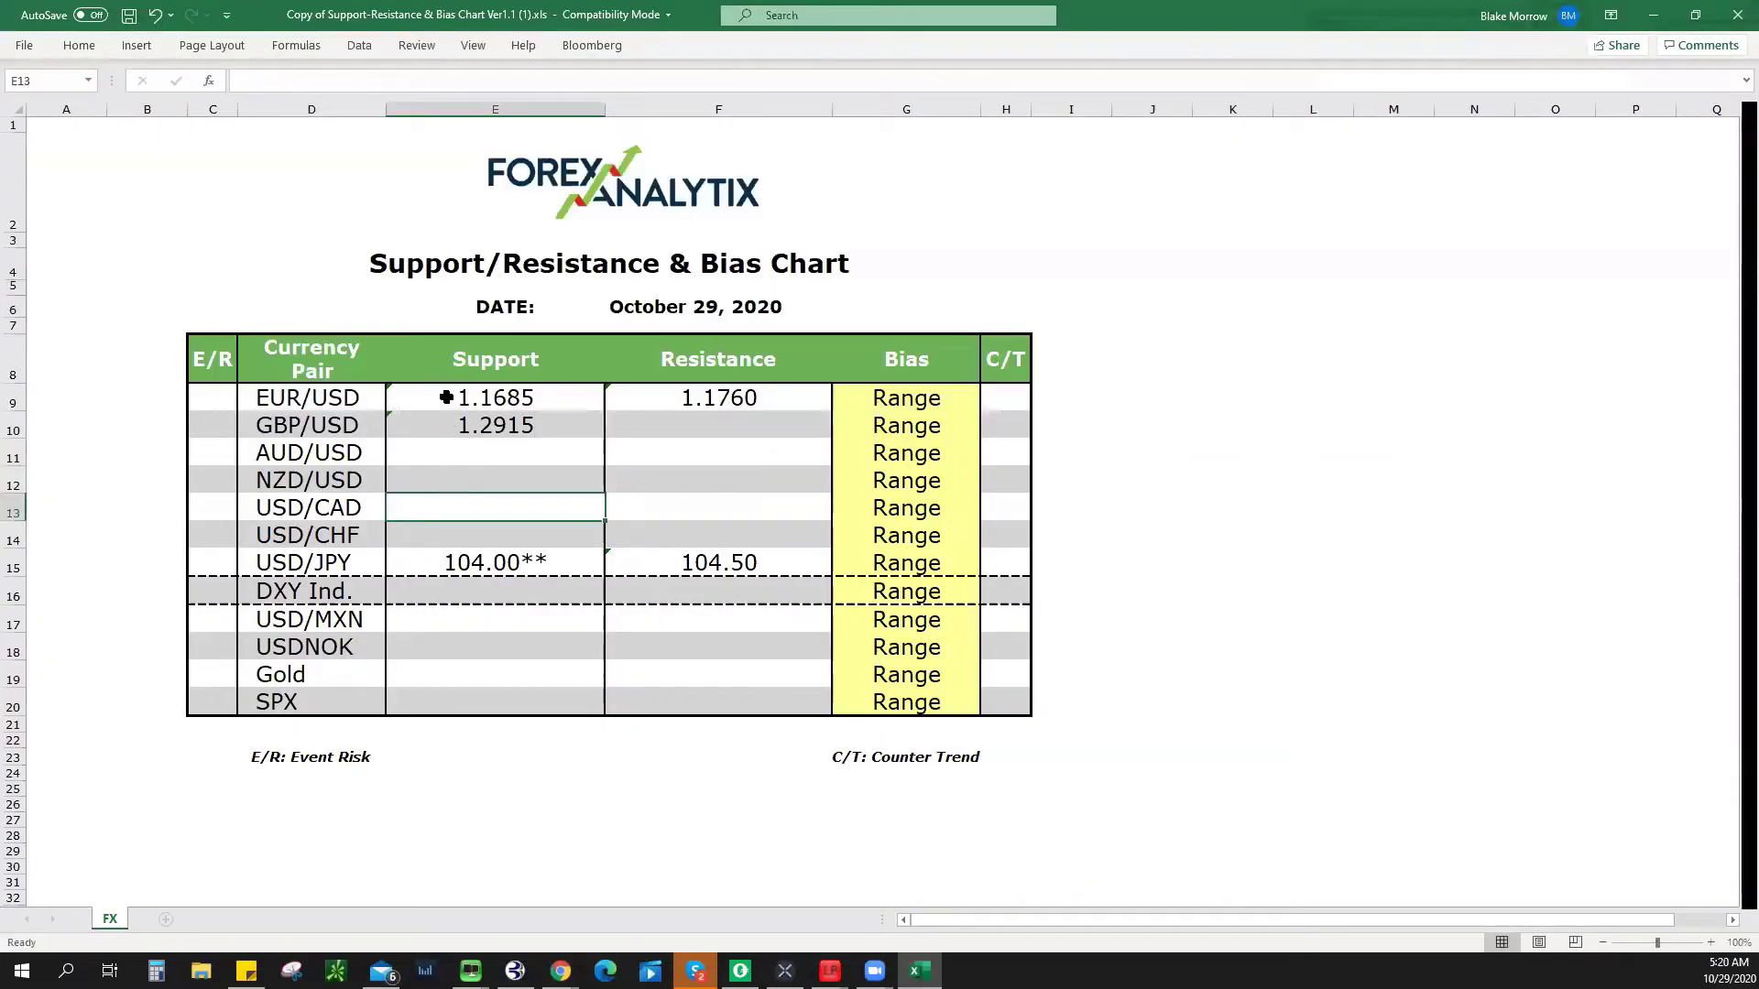
- Edit GBP/USD support in E10 to read 1.2860/1.2915
{"action": "left_click", "coordinate": [442, 401]}
{"action": "left_click", "coordinate": [439, 421]}
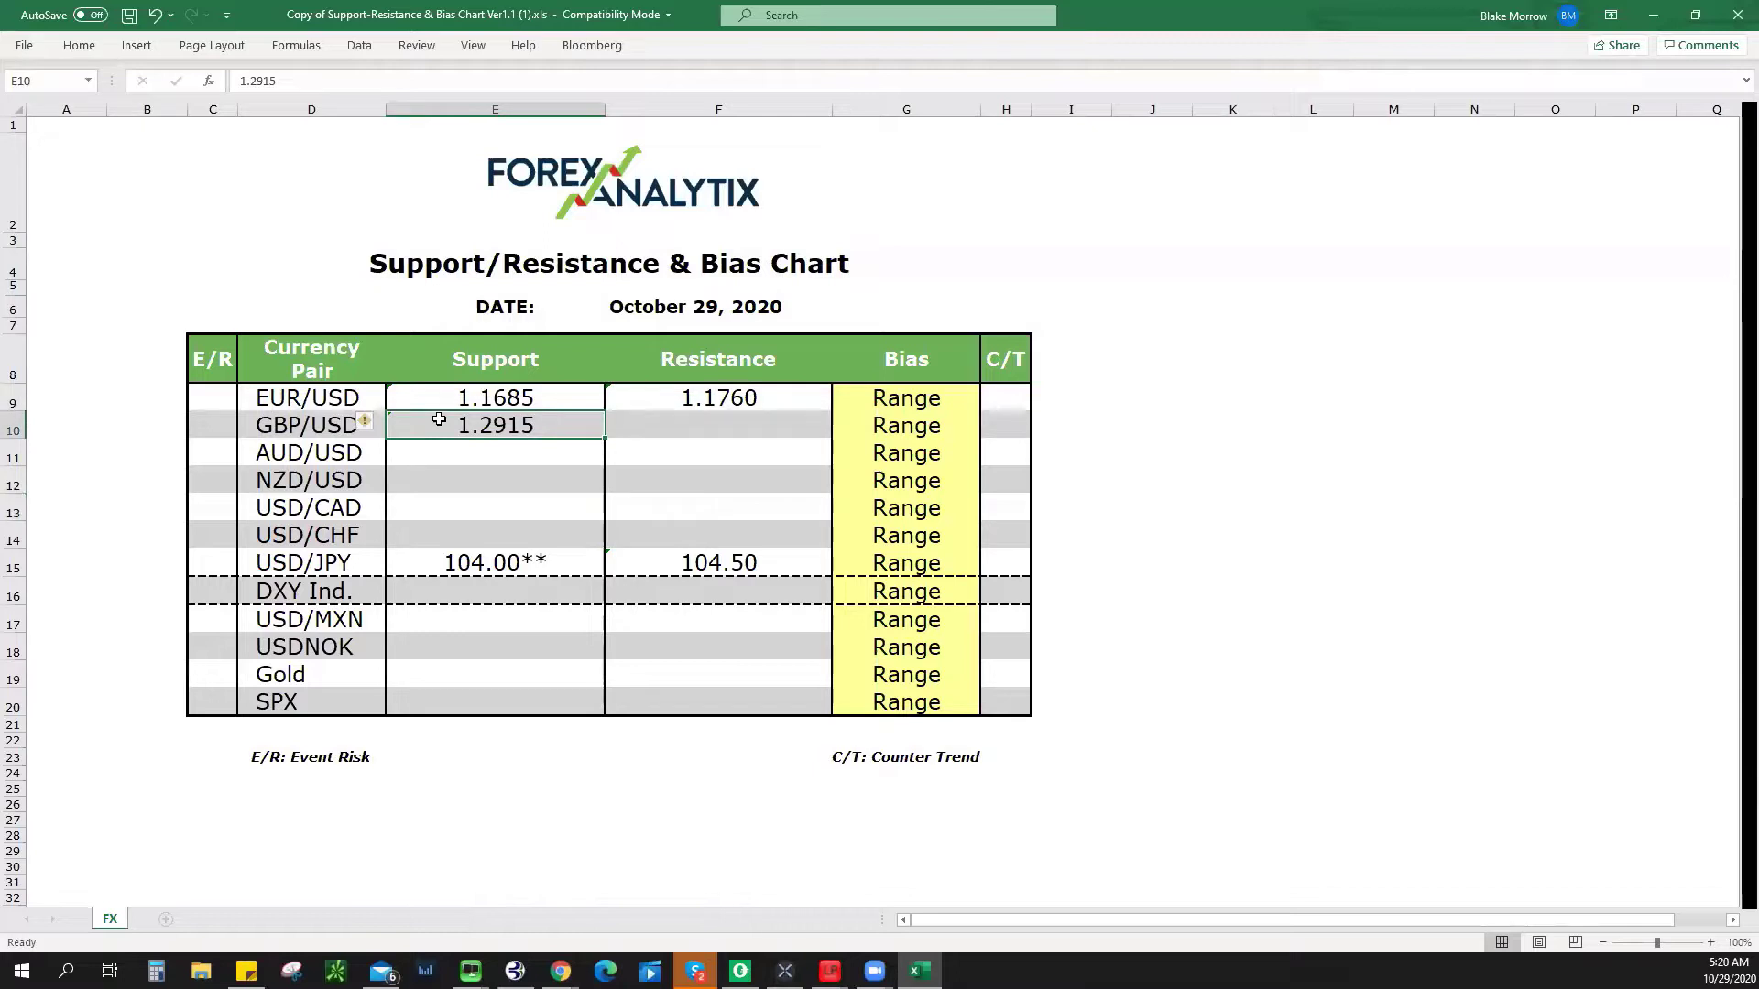
{"action": "double_click", "coordinate": [436, 426]}
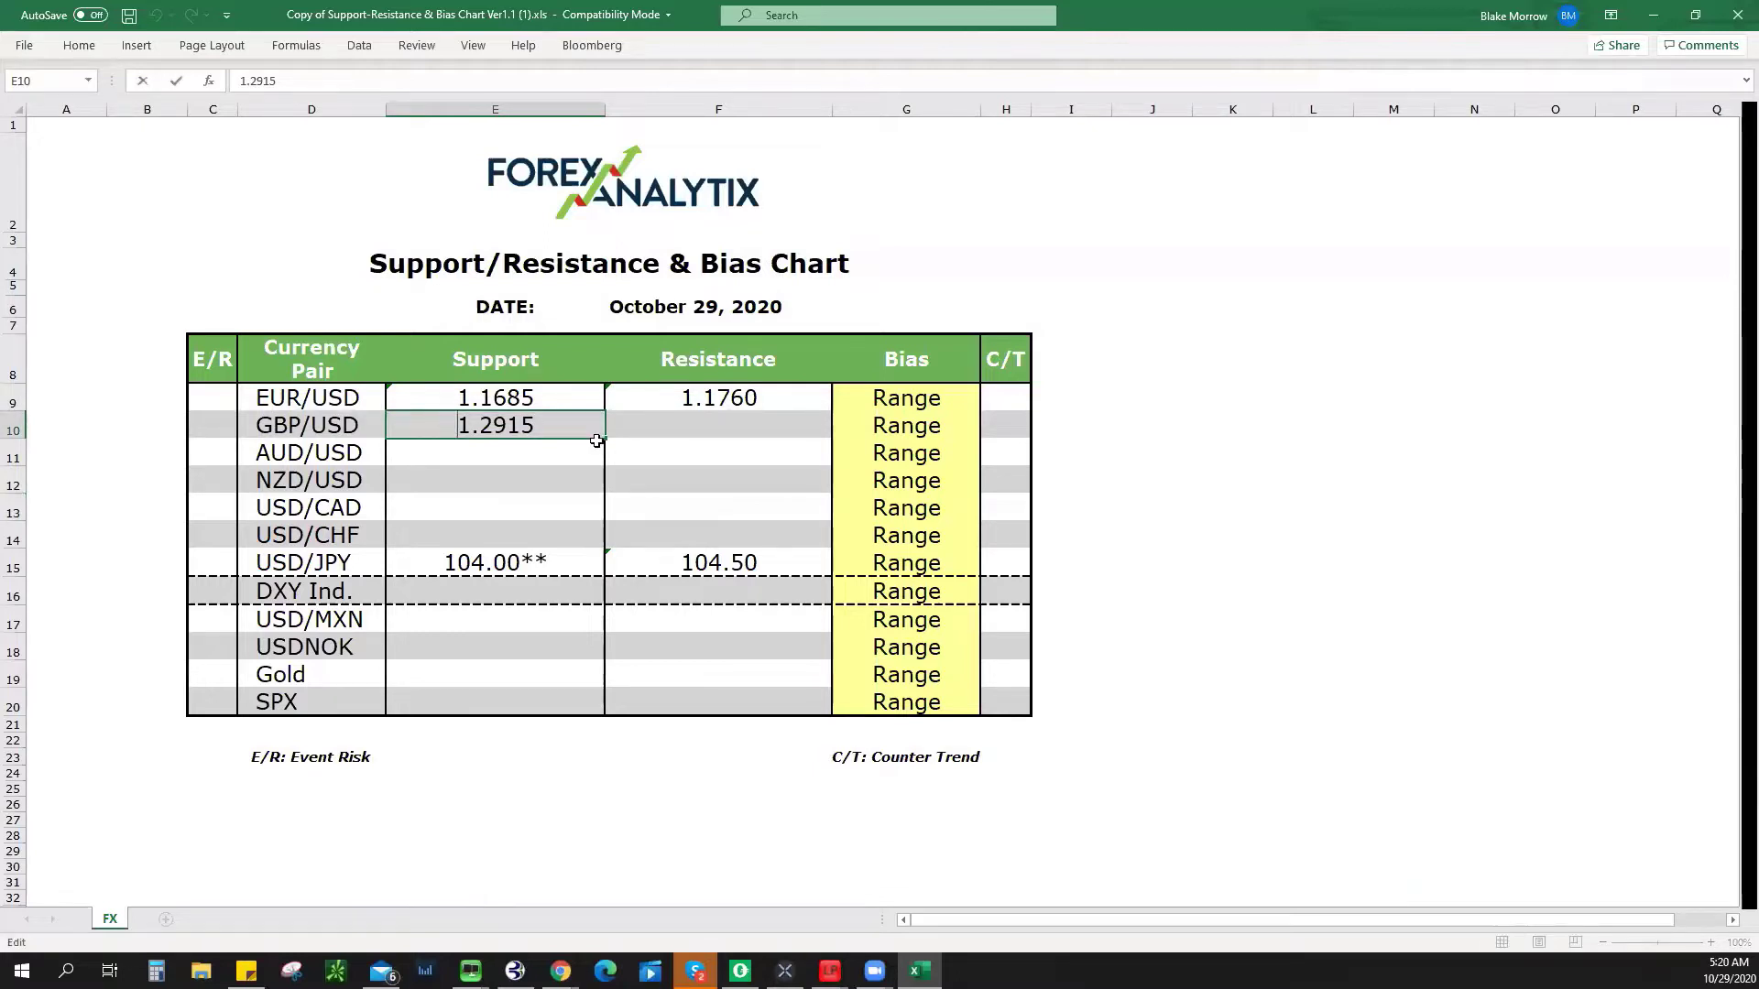
{"action": "type", "text": "1.2860/"}
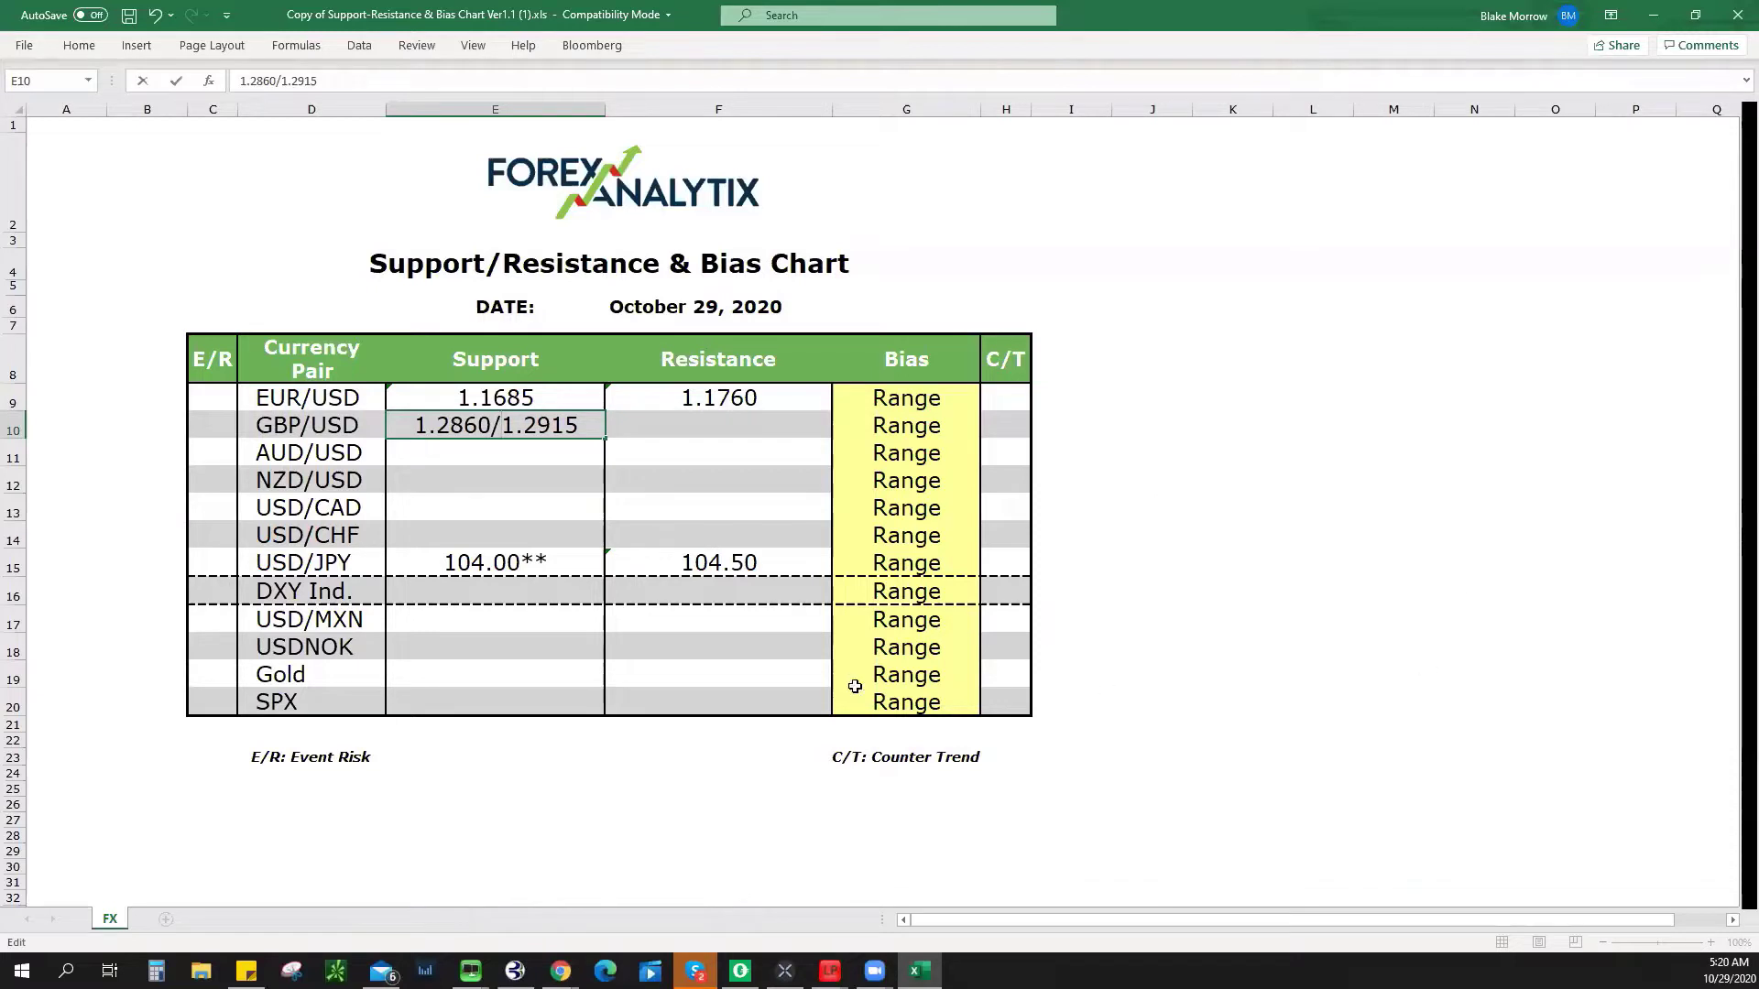
{"action": "left_click", "coordinate": [722, 425]}
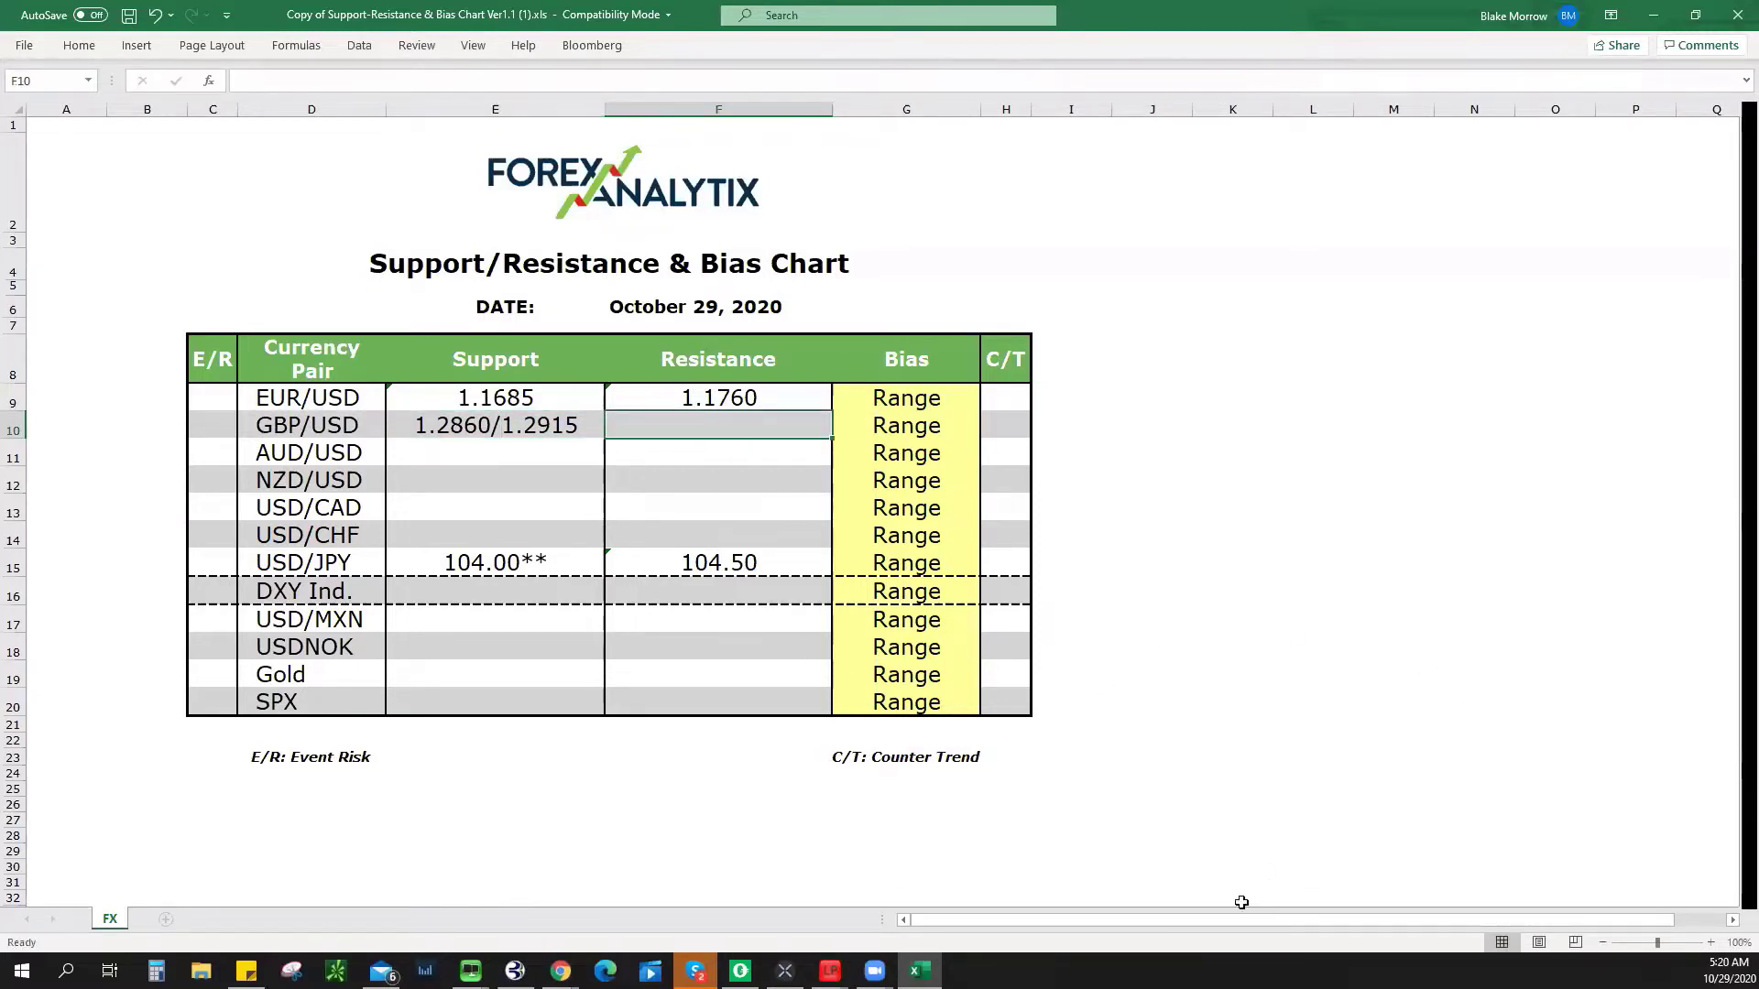
- After checking the GBPUSD chart, enter 1.3025 as GBP/USD resistance in F10
{"action": "key", "text": "alt+Tab"}
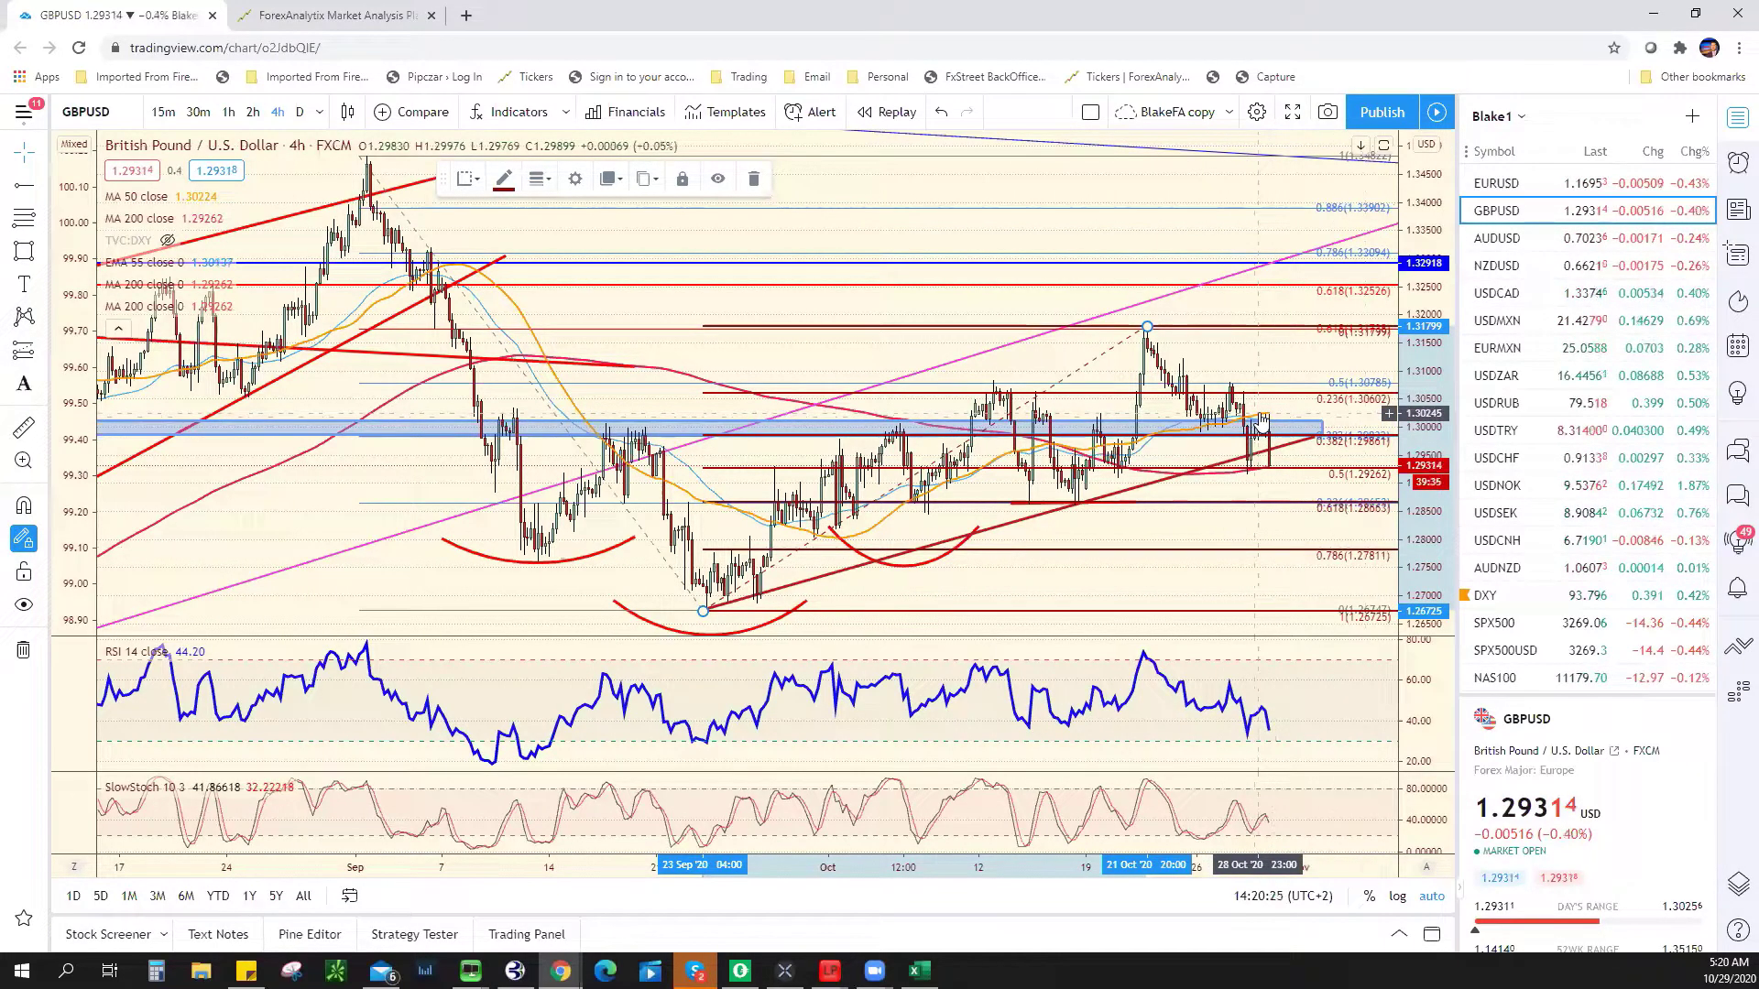
{"action": "key", "text": "alt+Tab"}
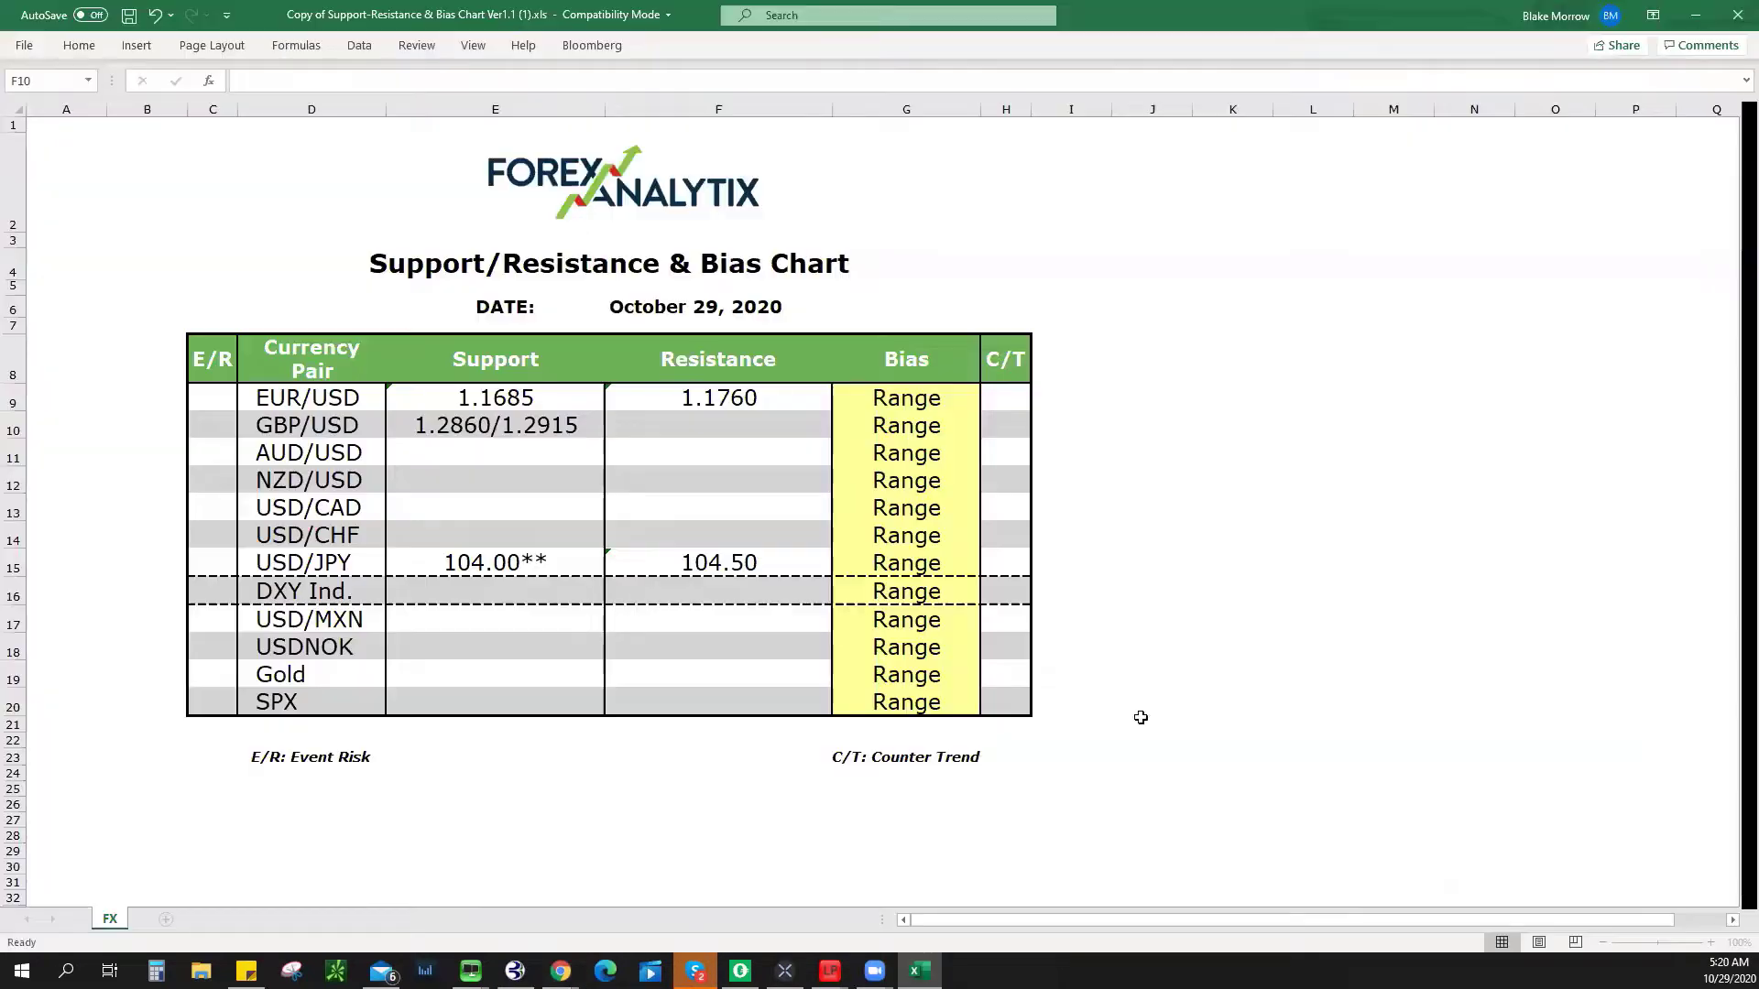
{"action": "left_click", "coordinate": [726, 418]}
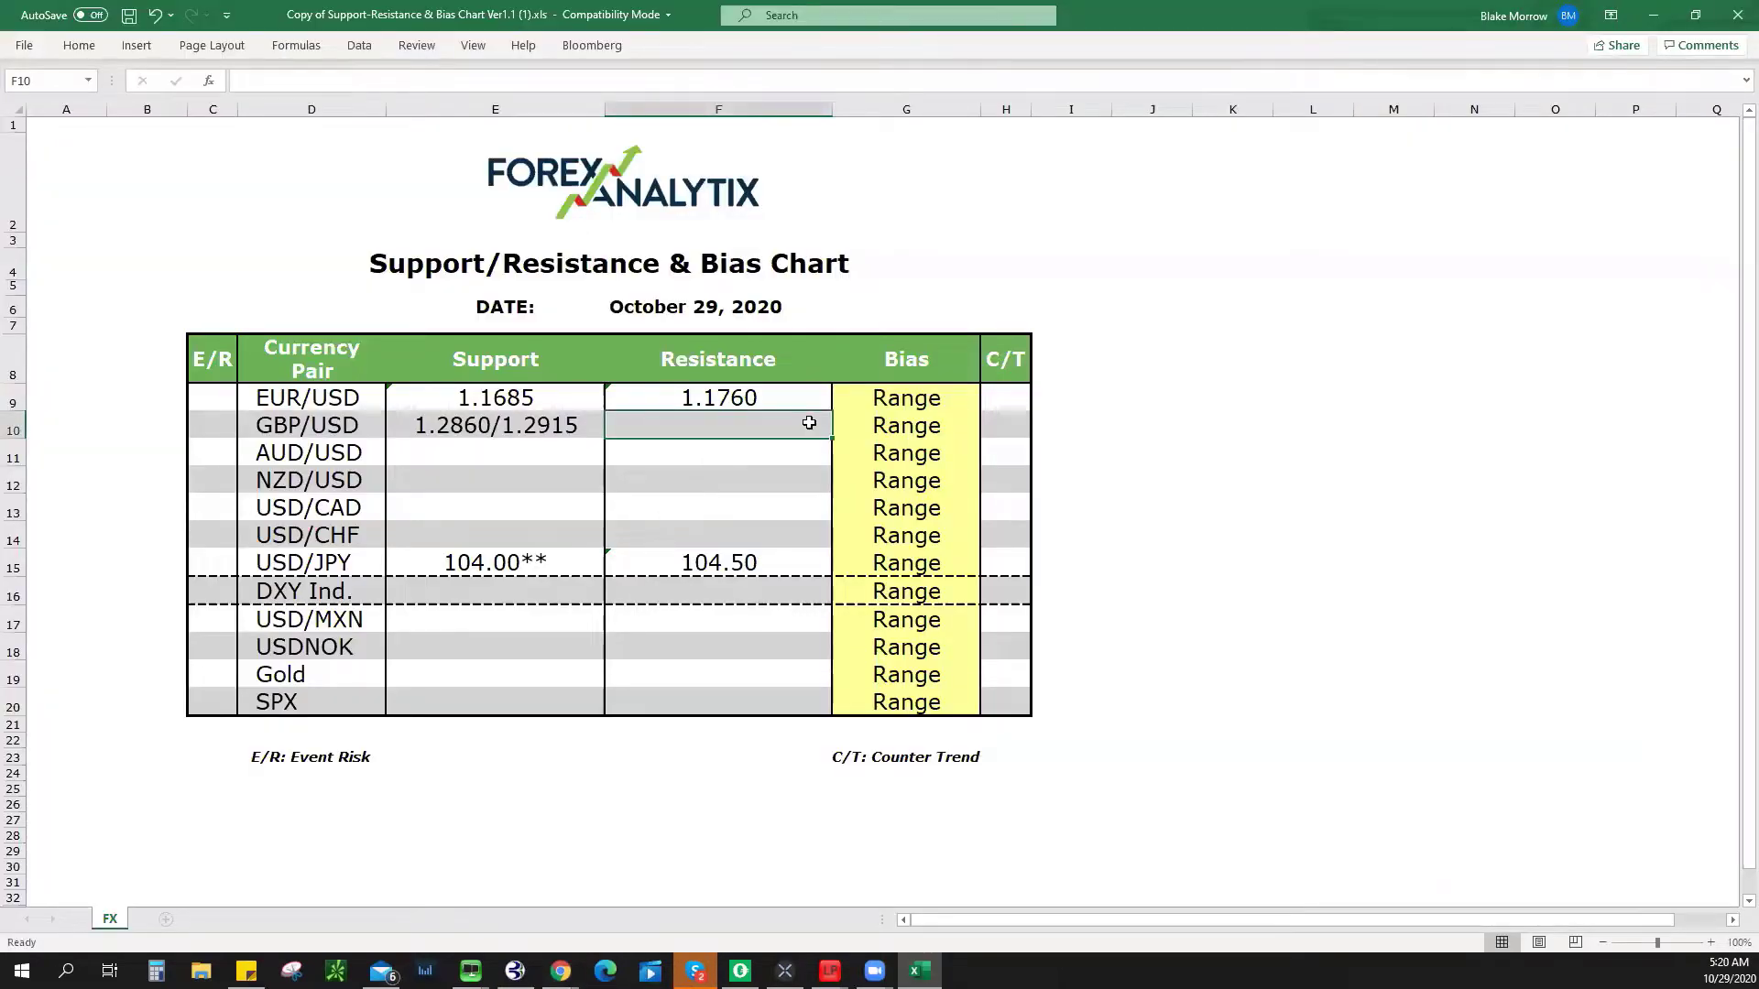
{"action": "type", "text": "1.3025"}
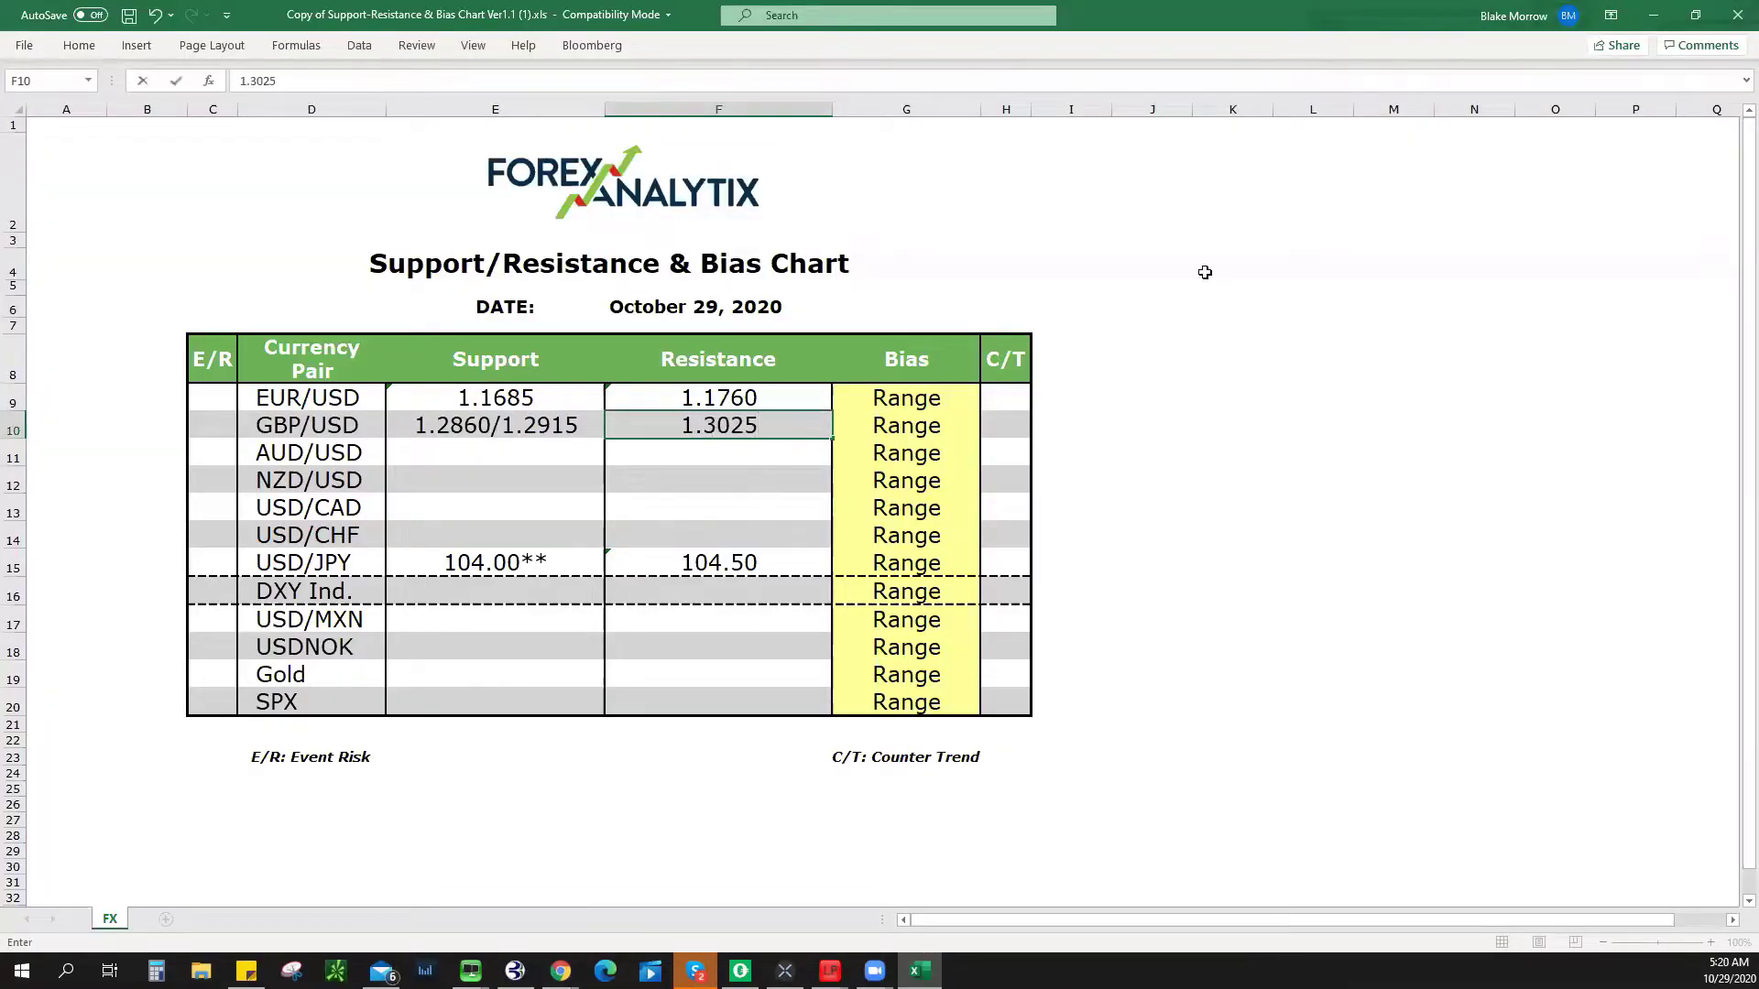
{"action": "key", "text": "alt+Tab"}
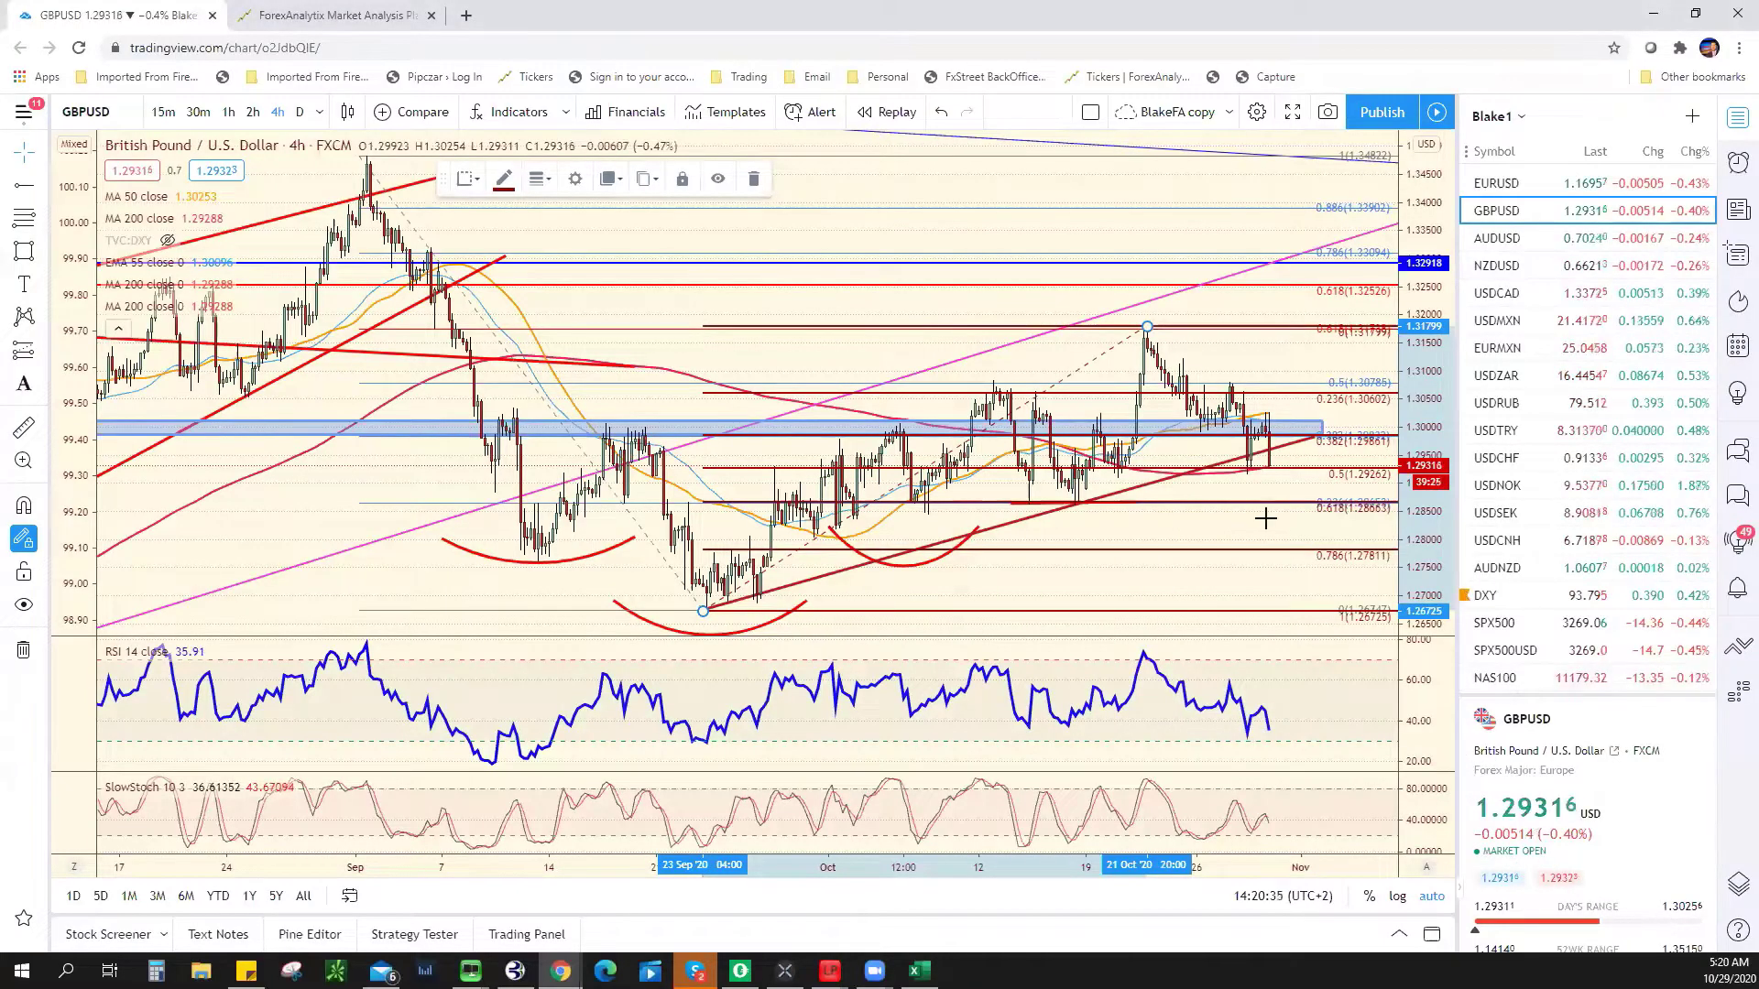
- View GBPUSD on 15-minute candles, then load the AUDUSD 15-minute chart for review
{"action": "left_click", "coordinate": [163, 110]}
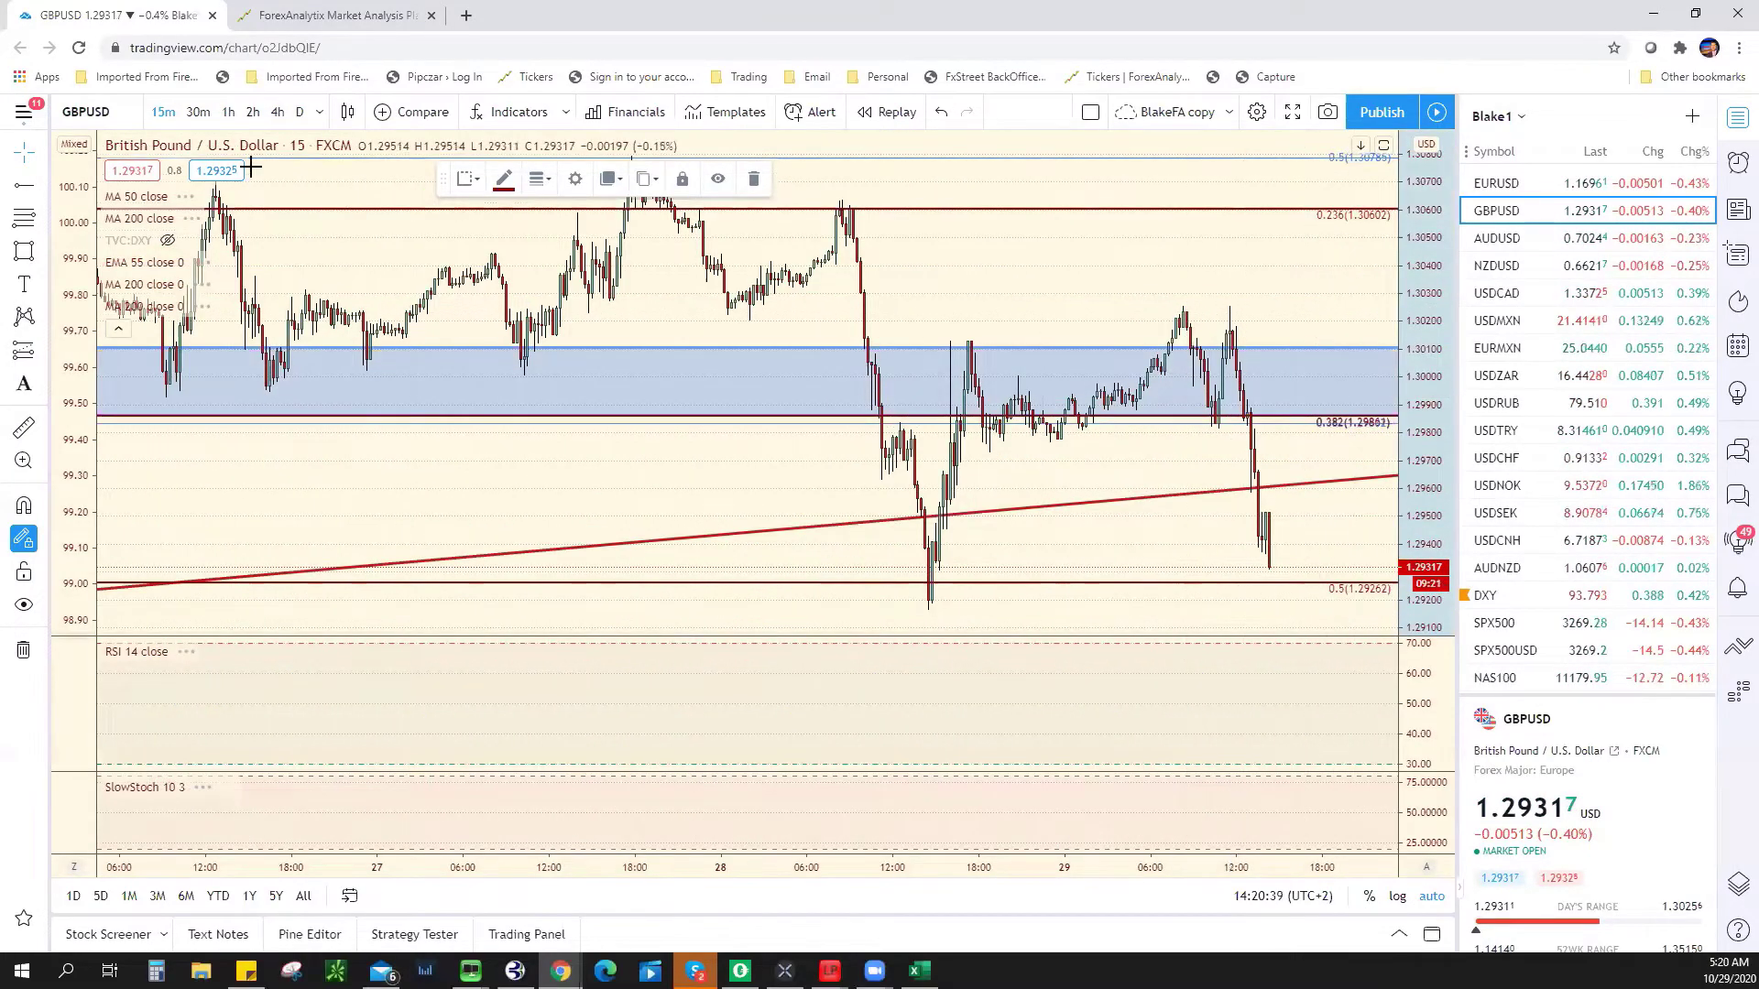
{"action": "left_click", "coordinate": [1491, 238]}
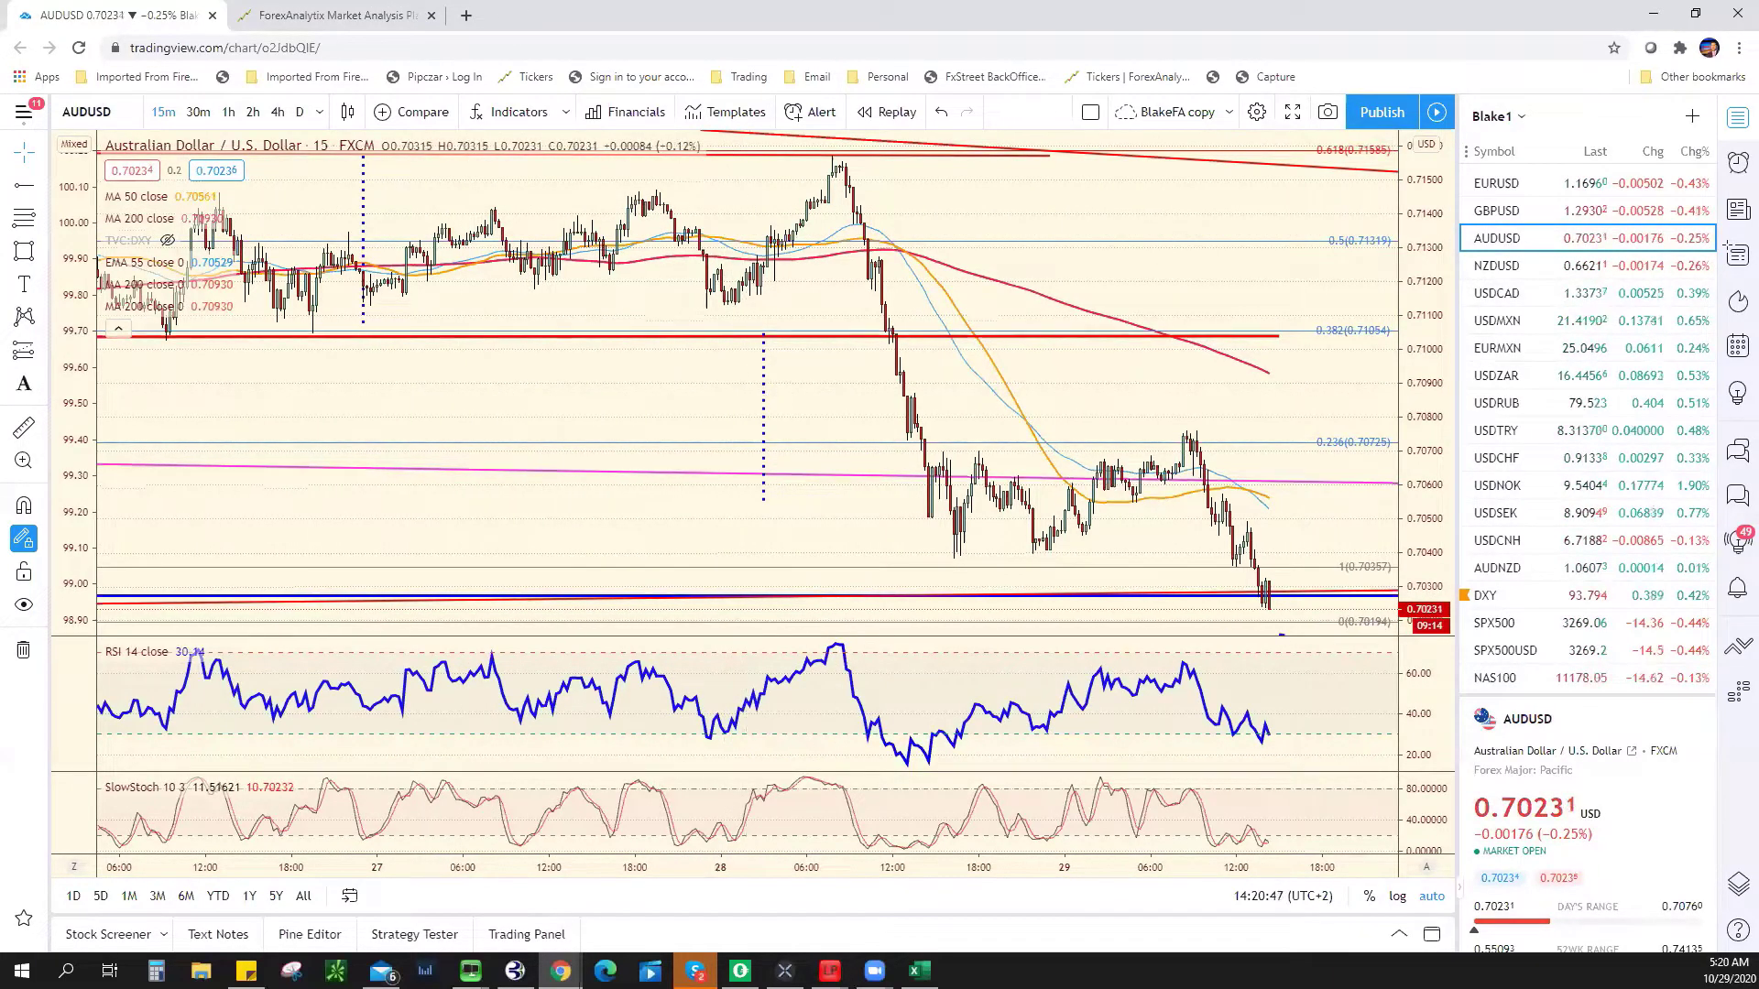
{"action": "key", "text": "alt+Tab"}
- Enter .7000** as the AUD/USD support level in cell E11
{"action": "left_click", "coordinate": [535, 452]}
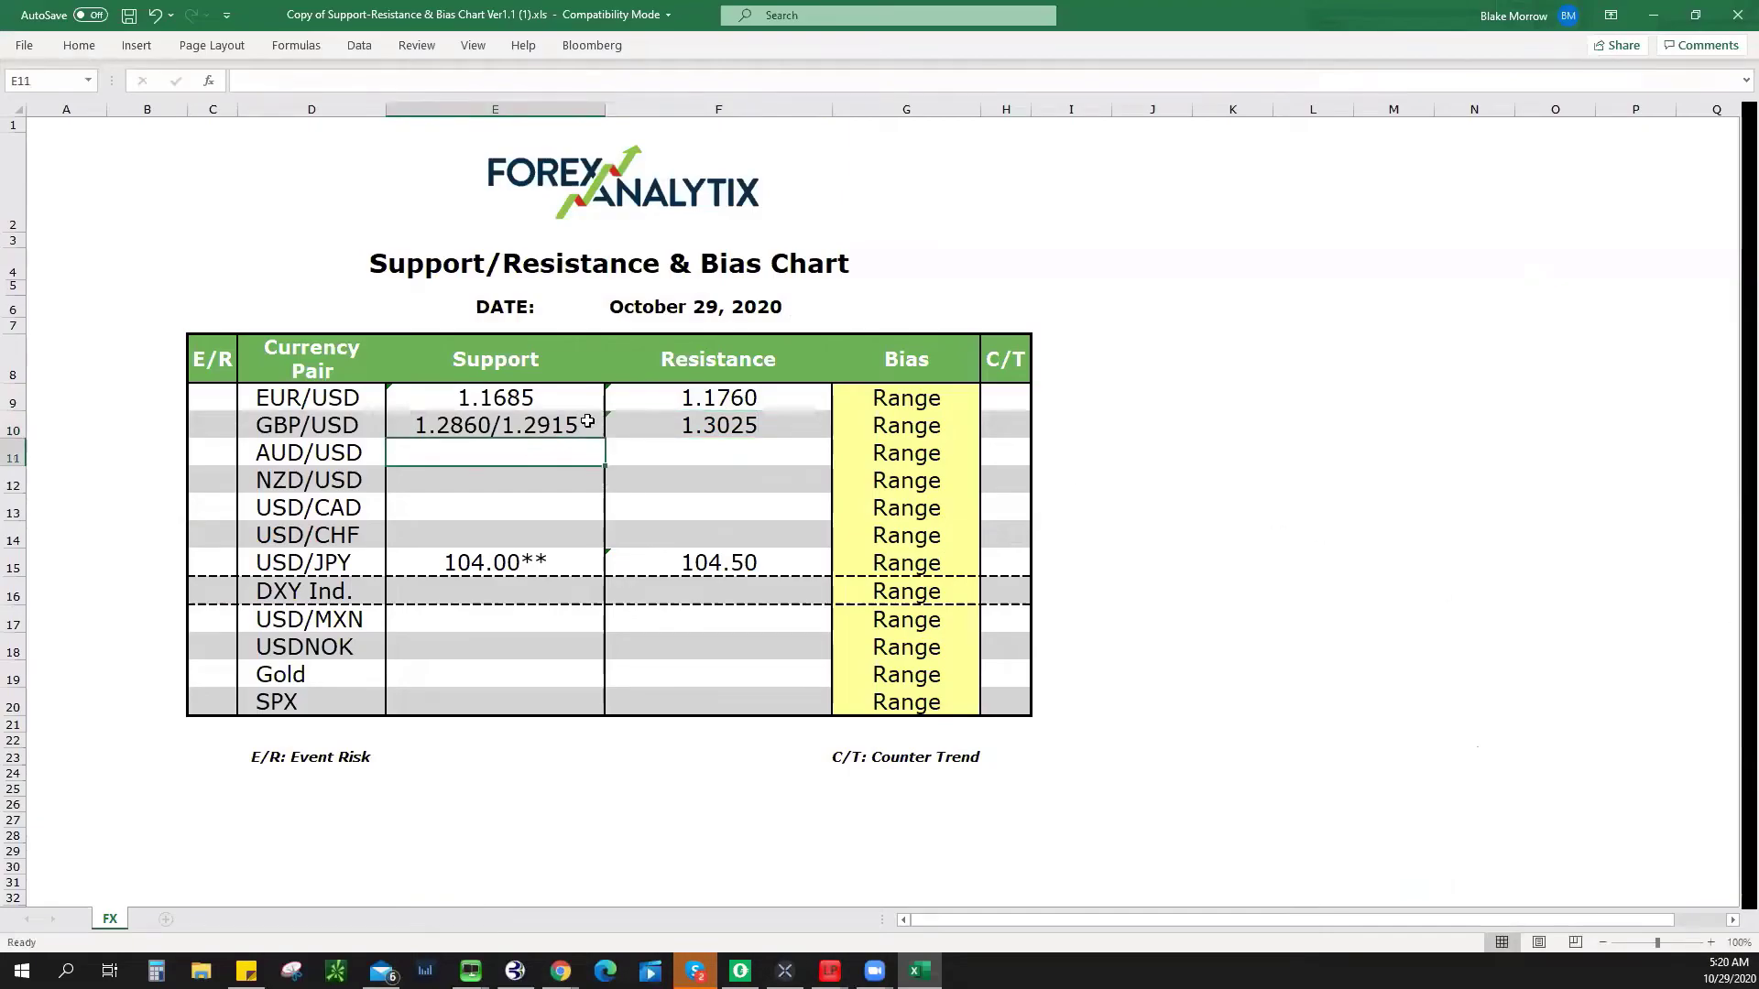
{"action": "type", "text": ".7000"}
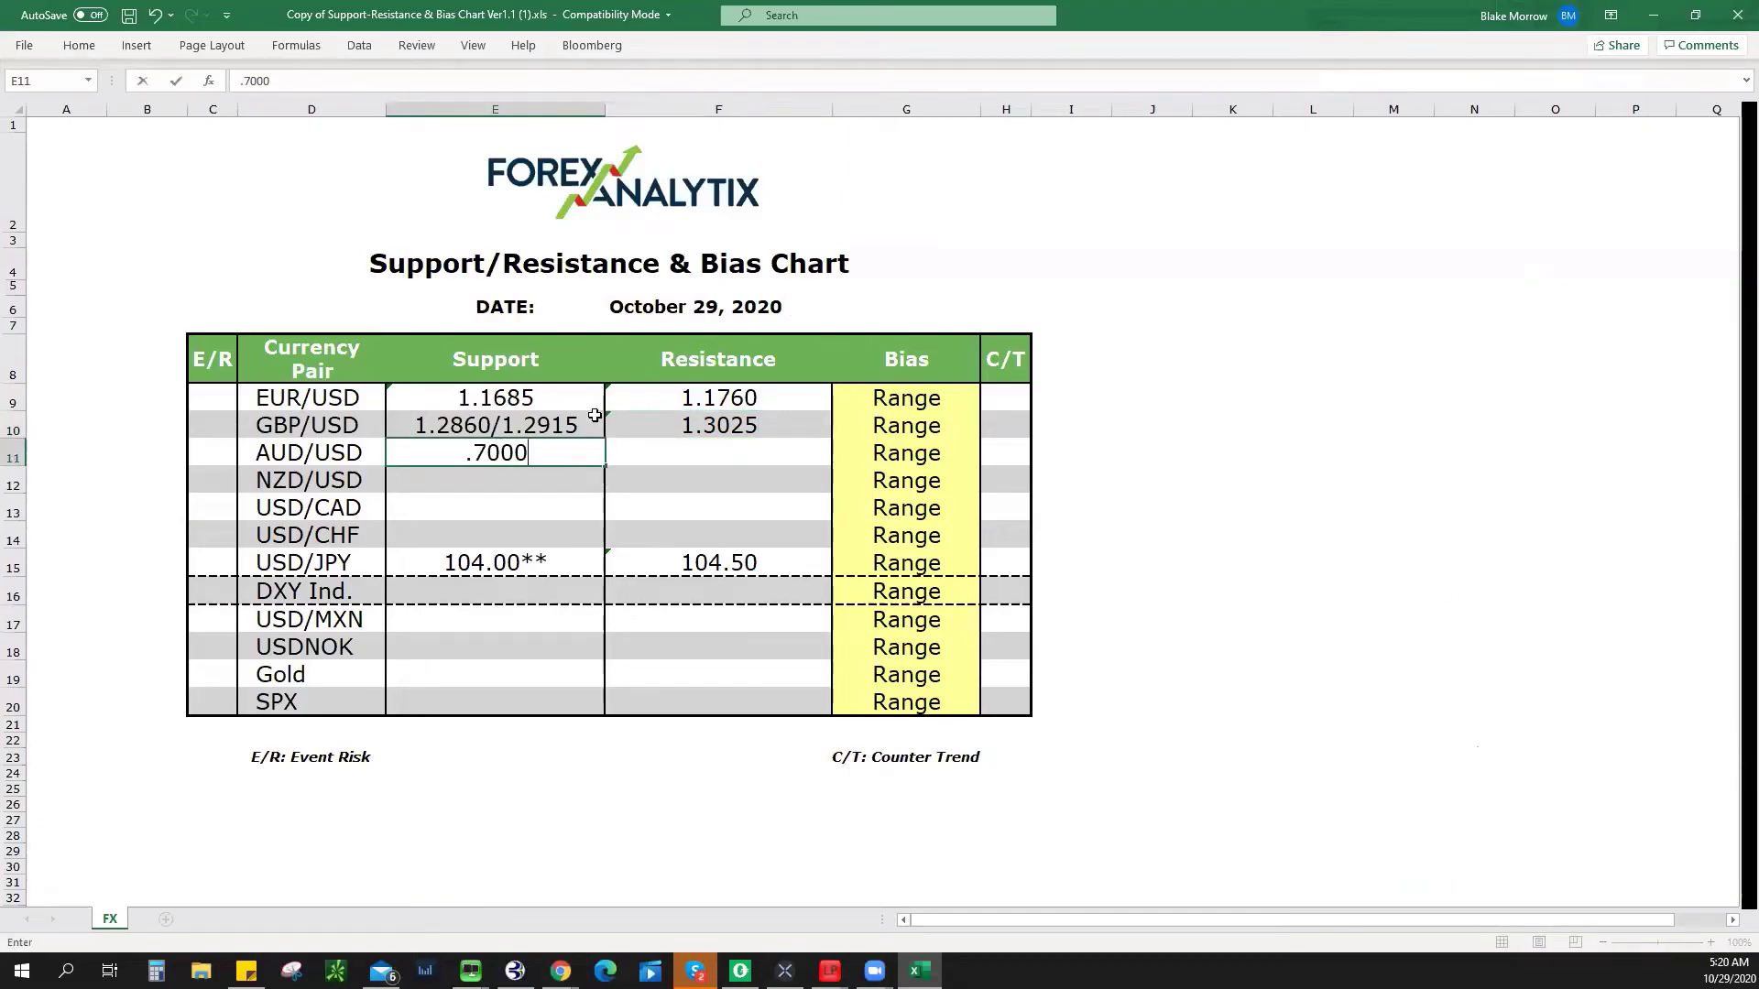
{"action": "type", "text": "**"}
{"action": "left_click", "coordinate": [1001, 772]}
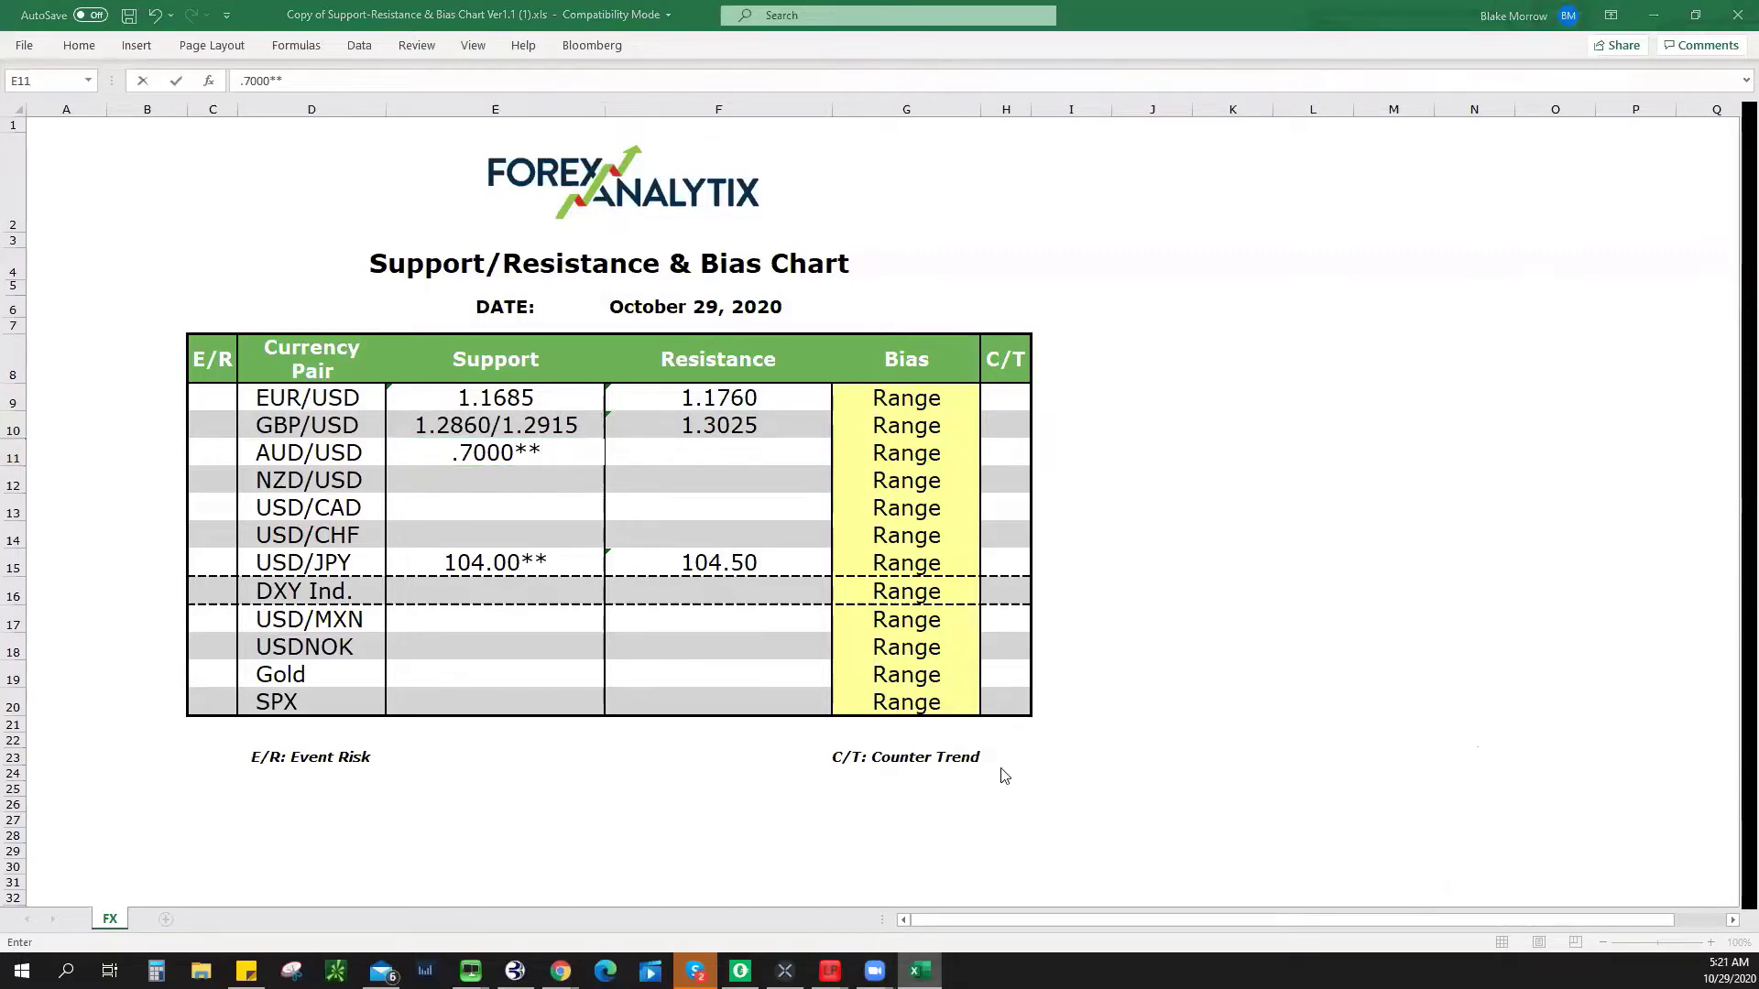
{"action": "key", "text": "alt+Tab"}
- On the daily AUDUSD chart, extend the blue projection arrow to about 0.6797, then show 1-hour bars
{"action": "left_click", "coordinate": [300, 111]}
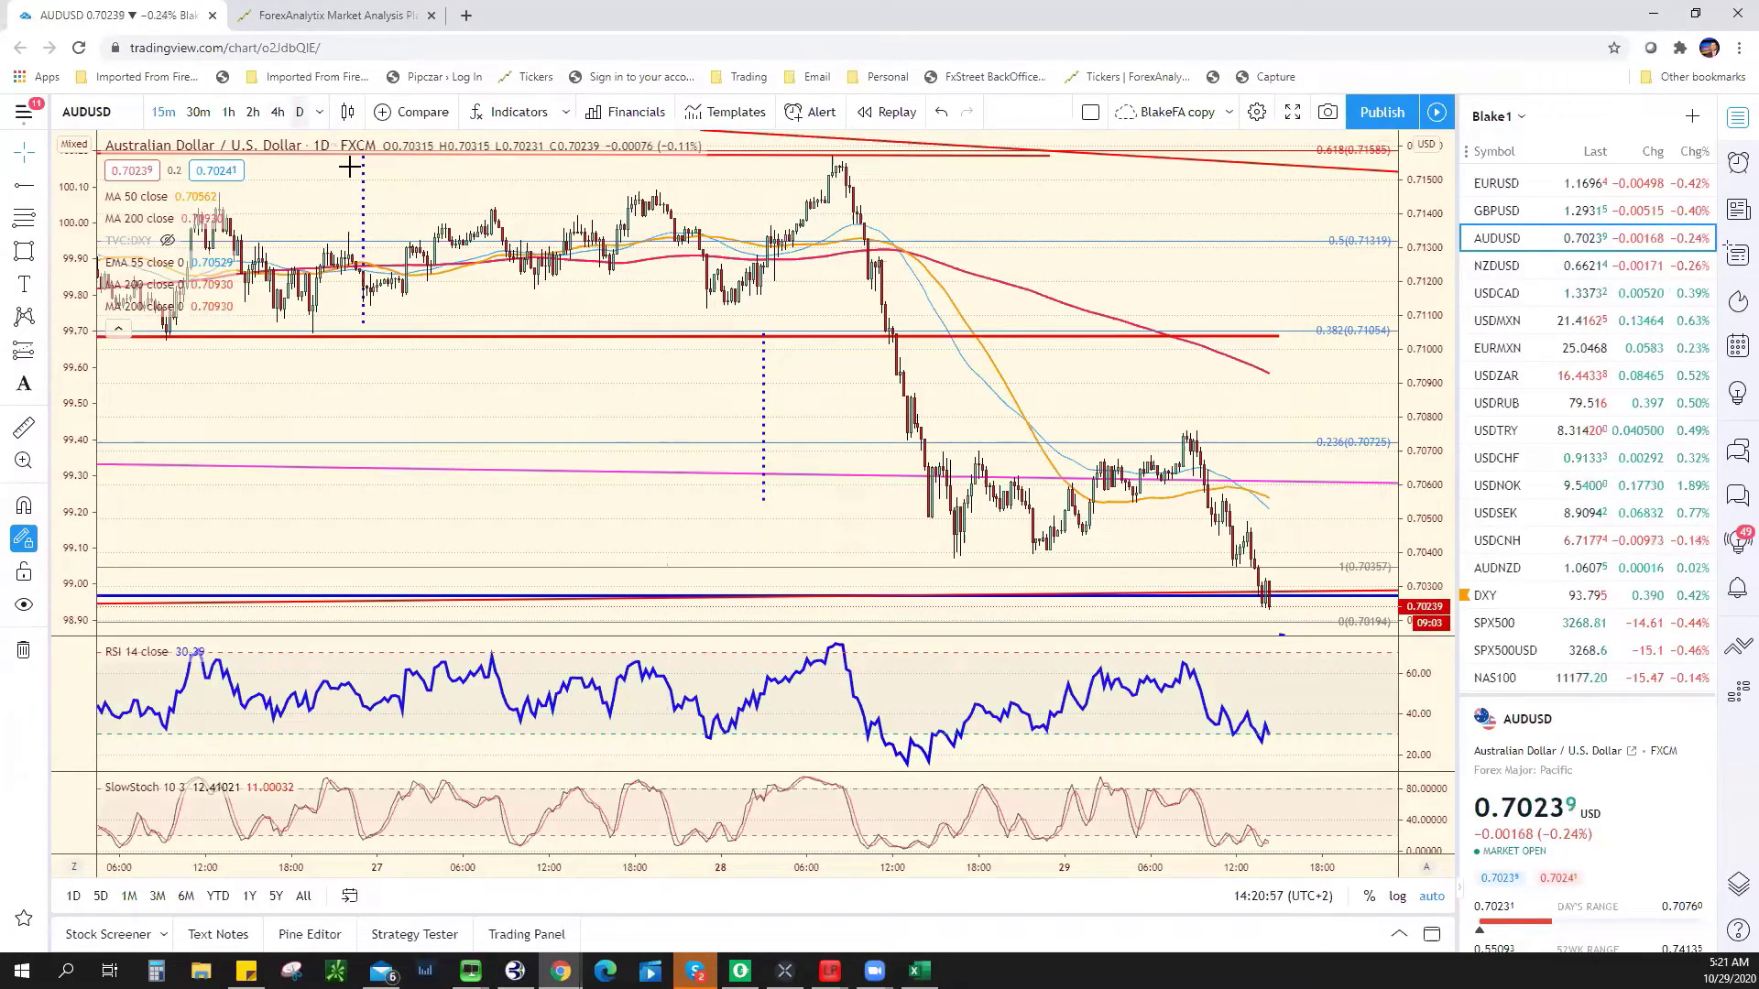
{"action": "scroll", "coordinate": [1288, 474], "scroll_direction": "down", "scroll_amount": 2}
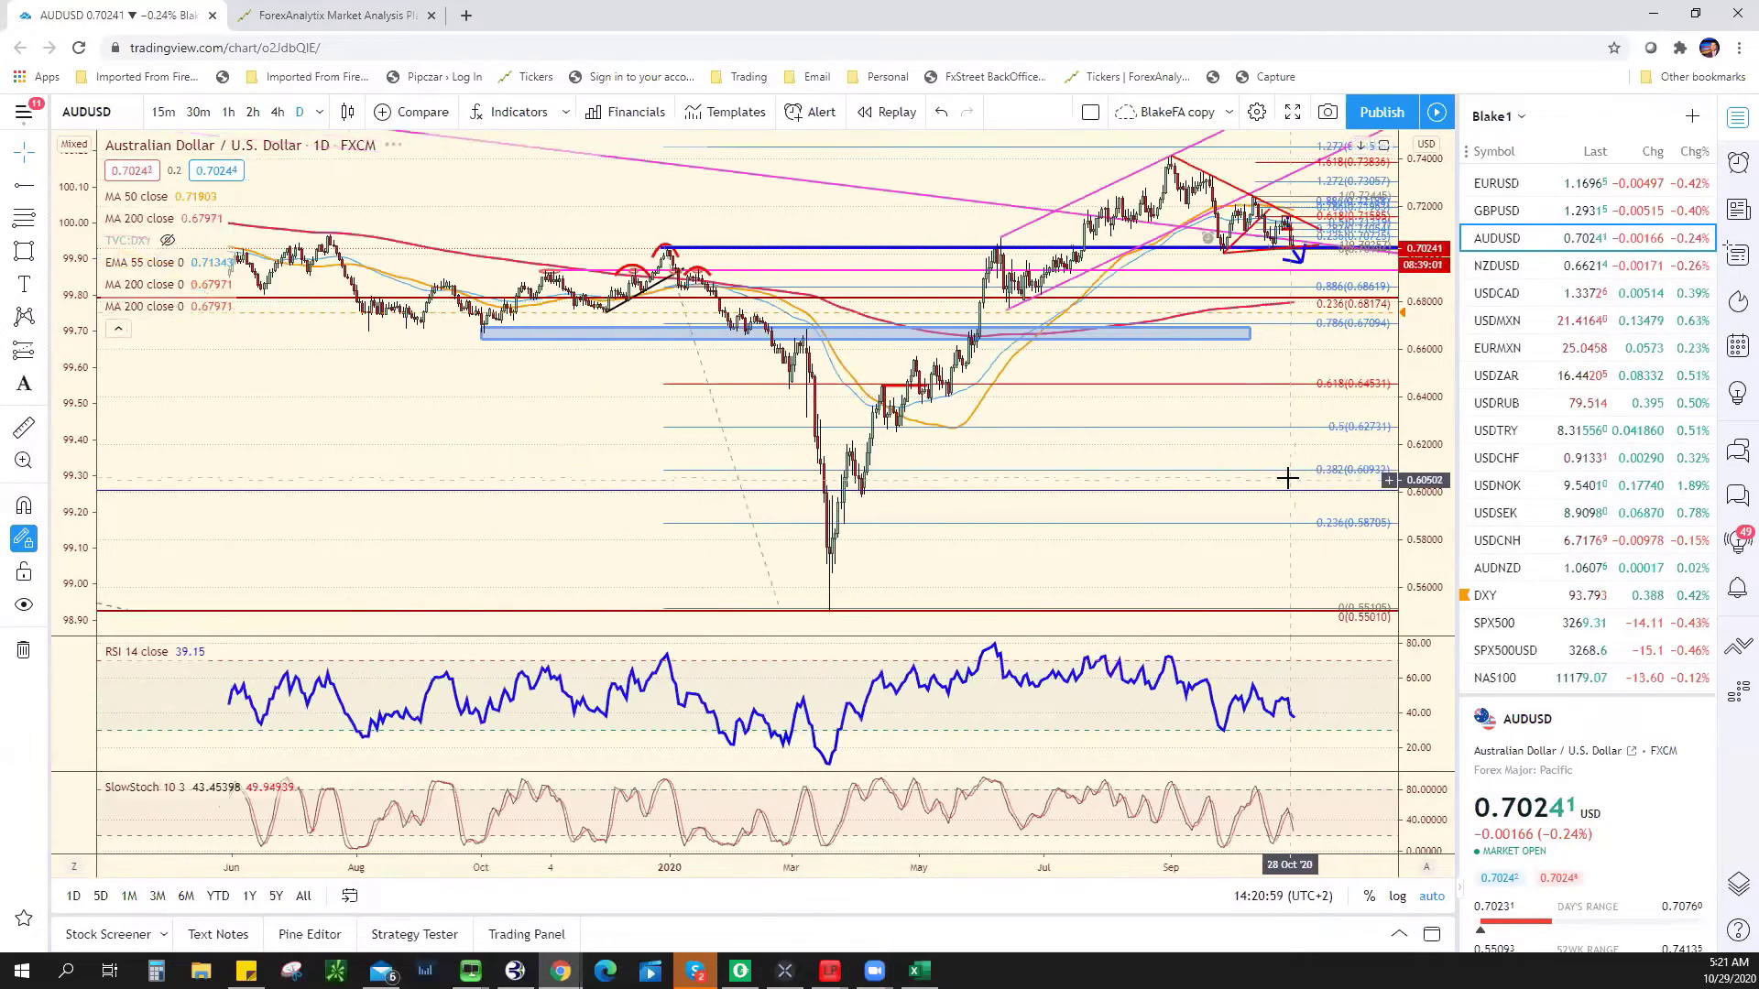
{"action": "left_click_drag", "start_coordinate": [930, 576], "coordinate": [439, 261]}
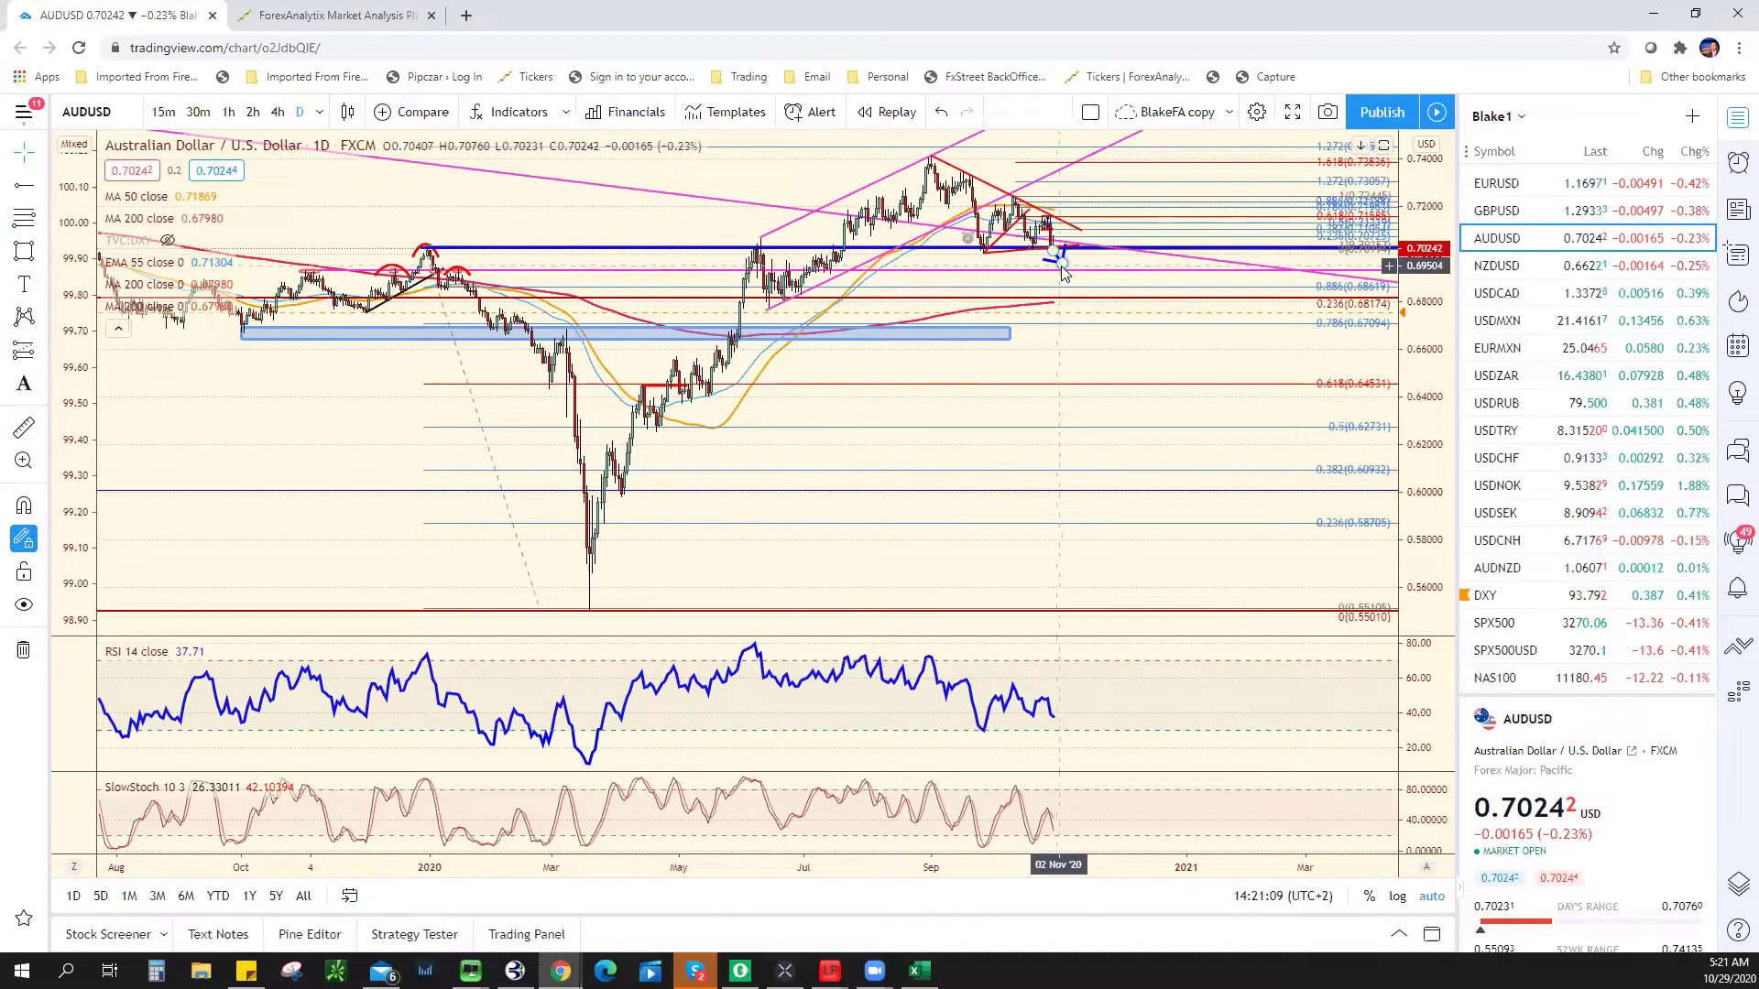
{"action": "mouse_move", "coordinate": [1060, 263]}
{"action": "left_mouse_down"}
{"action": "mouse_move", "coordinate": [1091, 314]}
{"action": "mouse_move", "coordinate": [1073, 302]}
{"action": "left_mouse_up"}
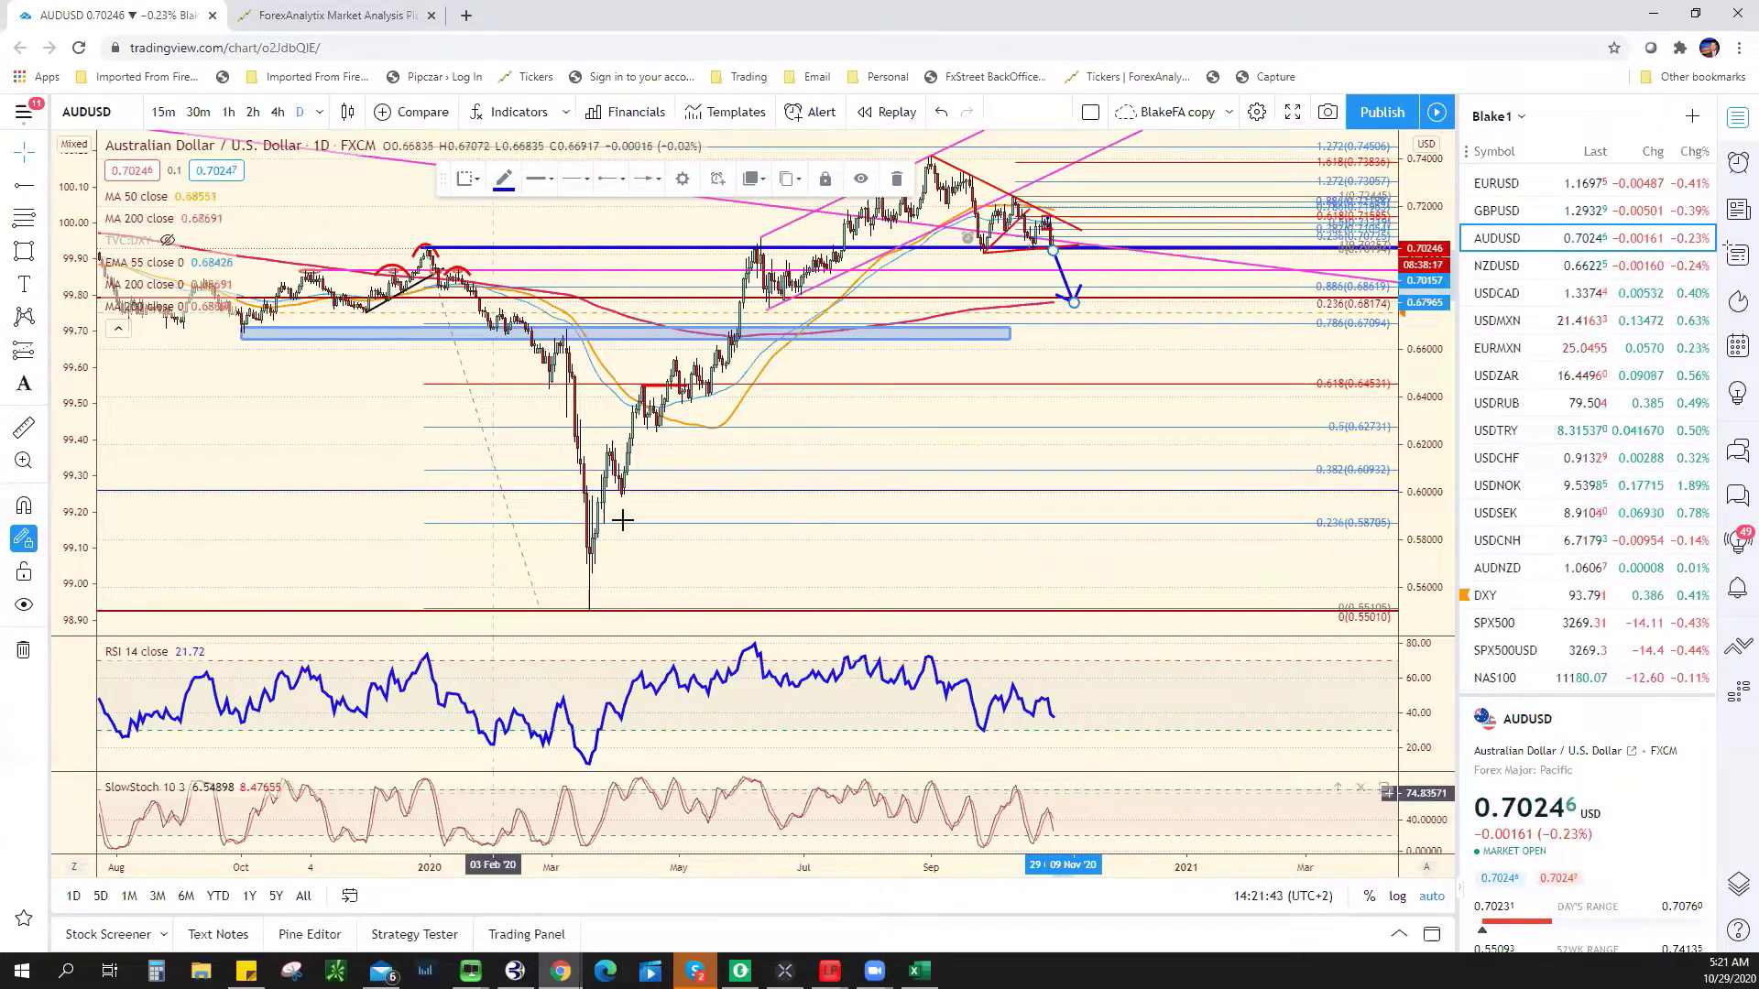
{"action": "scroll", "coordinate": [844, 436], "scroll_direction": "up", "scroll_amount": 5}
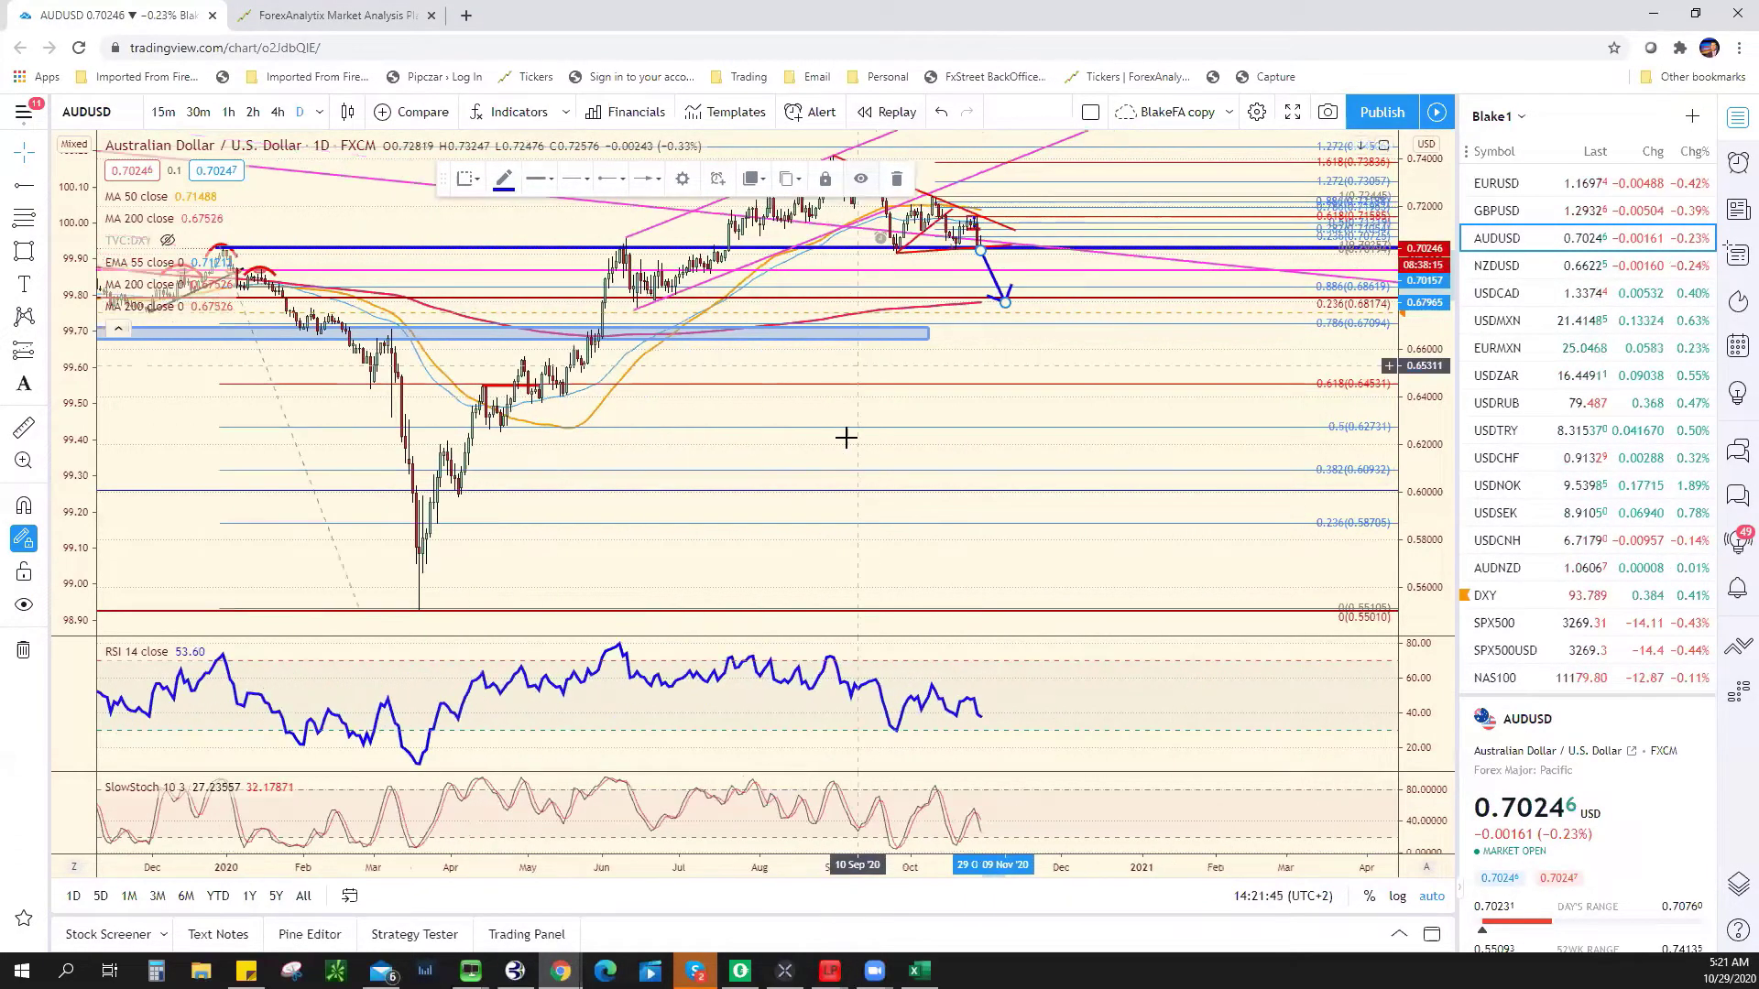
{"action": "left_click", "coordinate": [228, 111]}
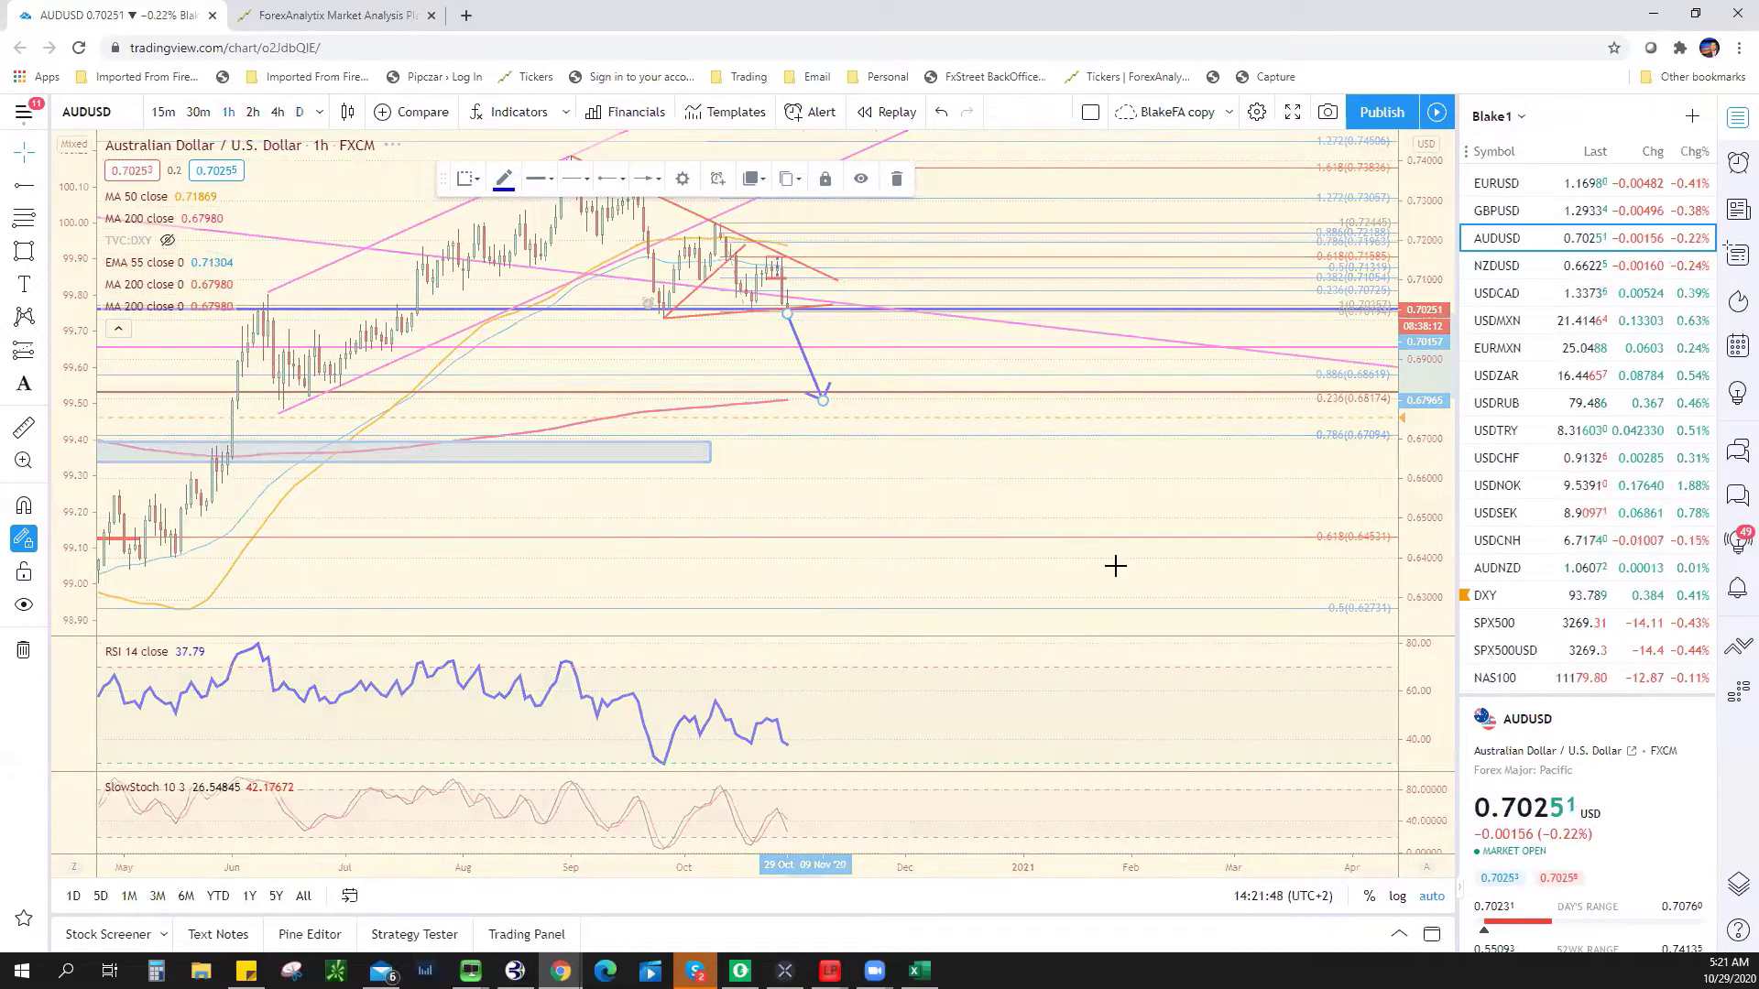
- Draw a horizontal line at the 0.70694 level on the hourly AUDUSD chart
{"action": "scroll", "coordinate": [1054, 600], "scroll_direction": "down", "scroll_amount": 3}
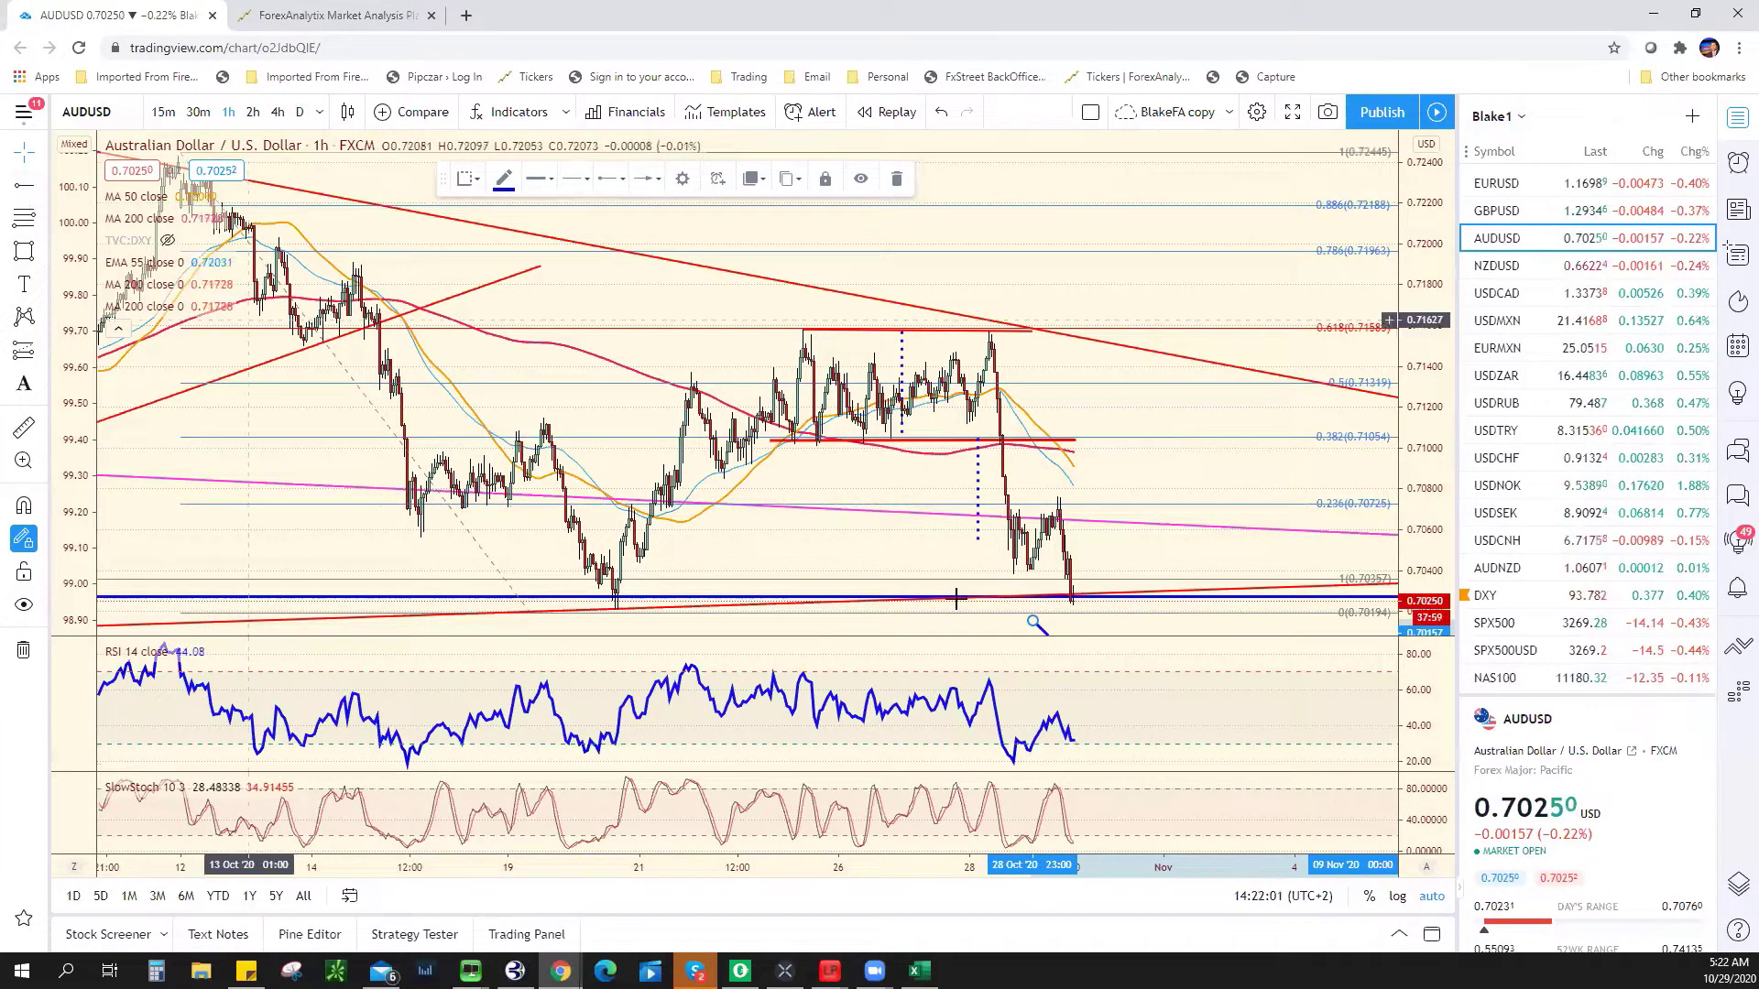
{"action": "key", "text": "alt+j"}
{"action": "left_click", "coordinate": [663, 507]}
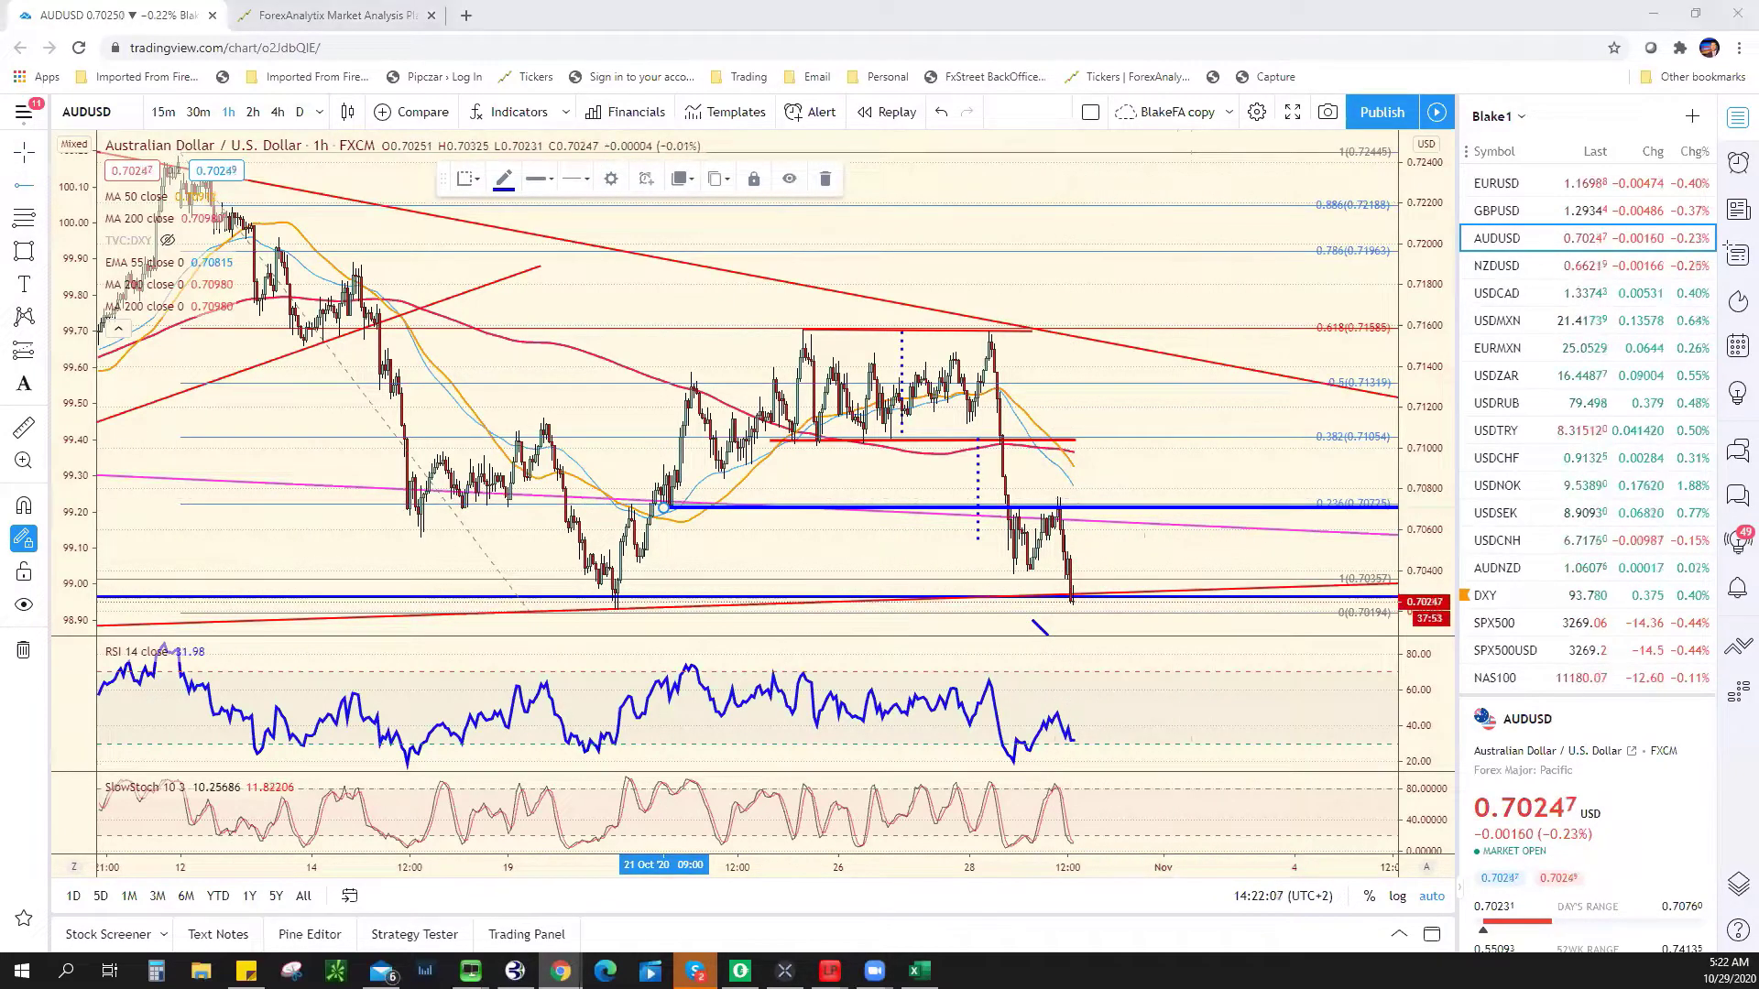
{"action": "key", "text": "alt+Tab"}
- Enter .7075 as the AUD/USD resistance level in cell F11
{"action": "left_click", "coordinate": [679, 448]}
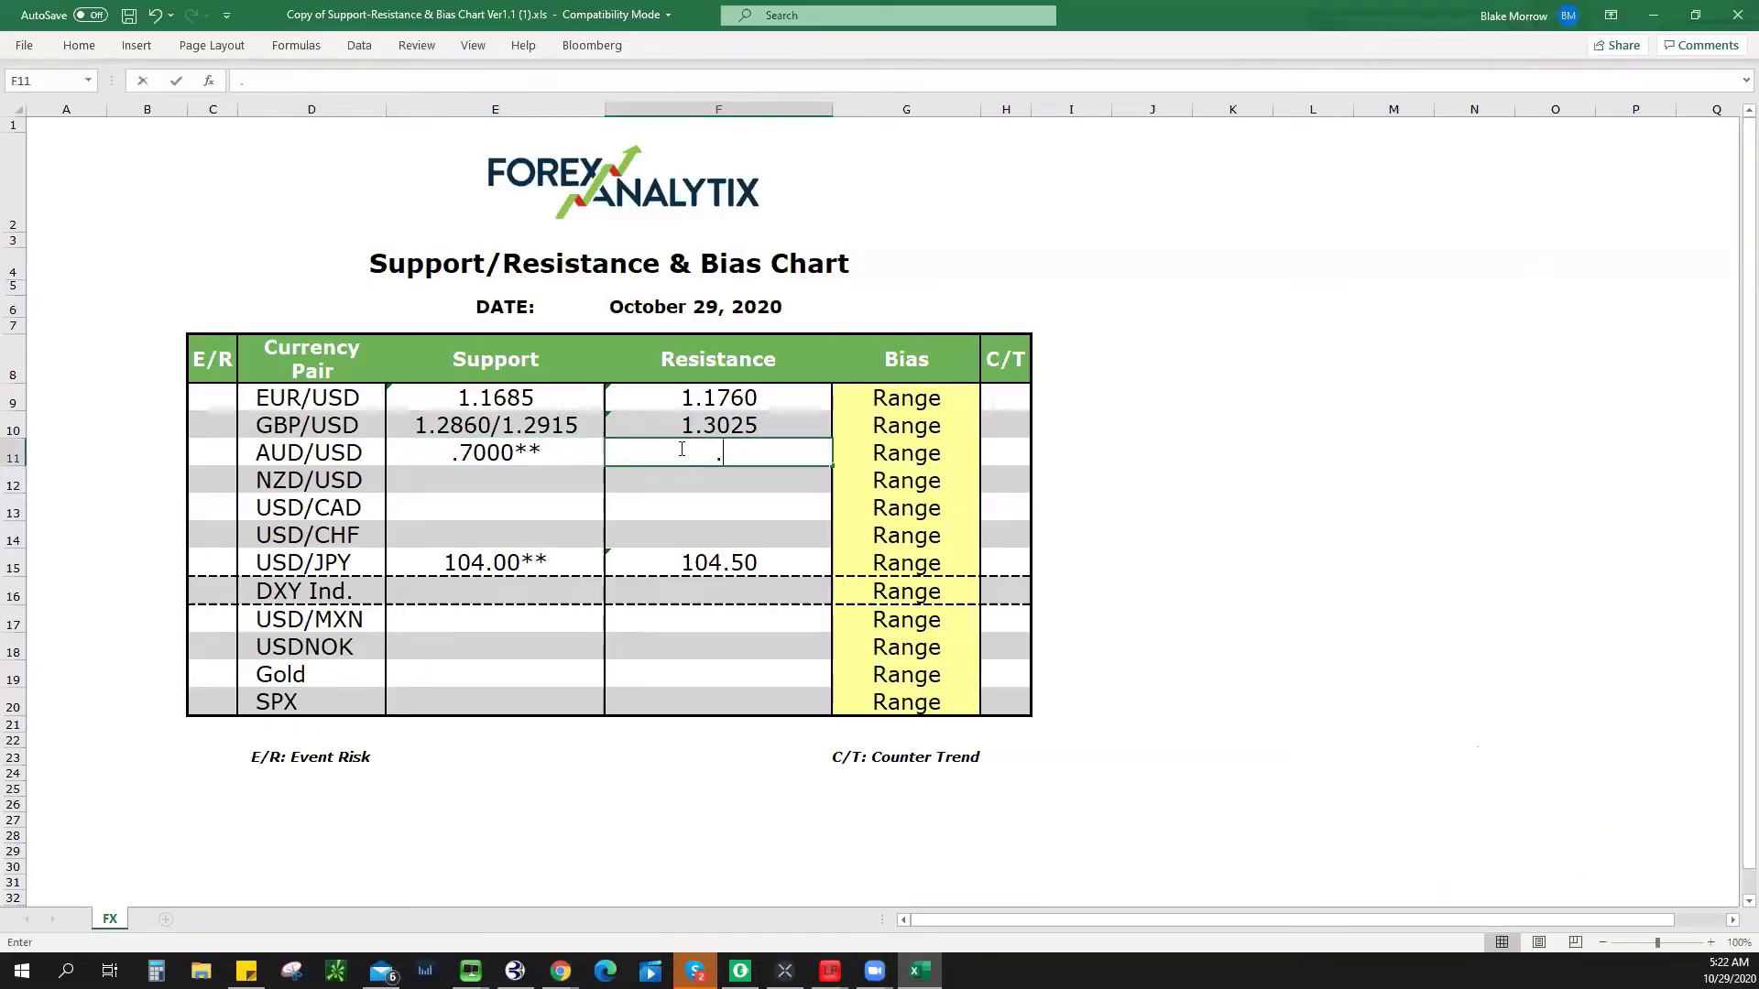
{"action": "type", "text": "707"}
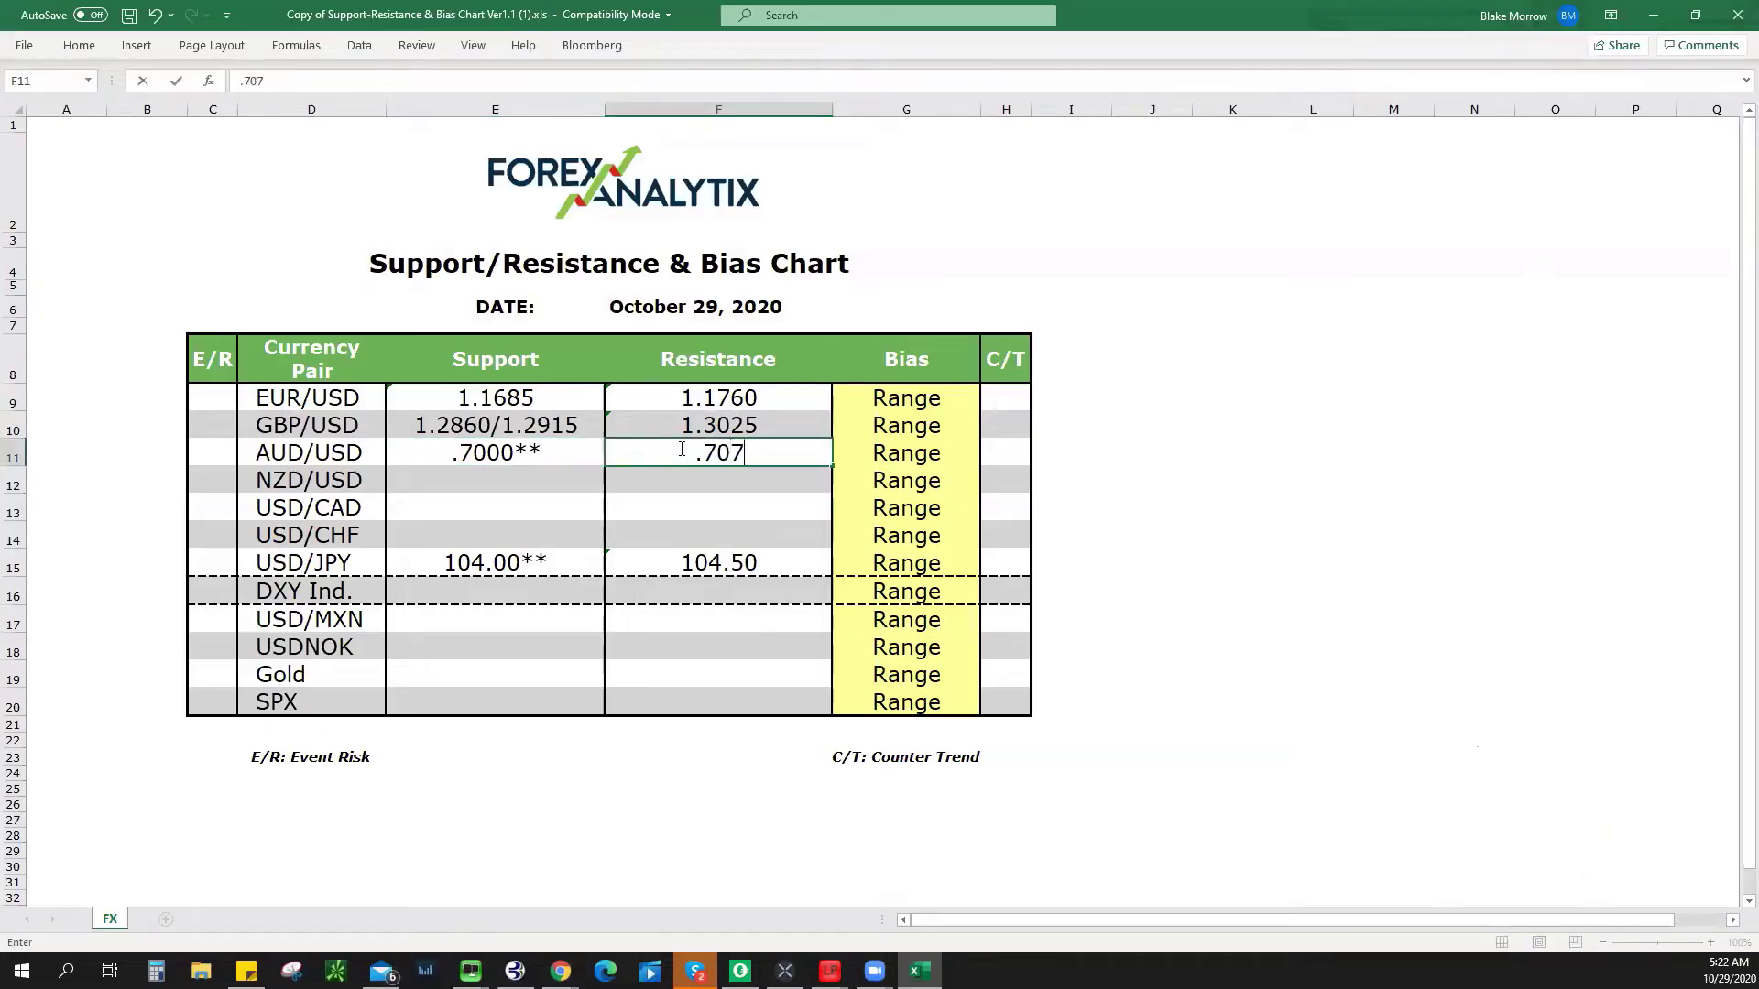
{"action": "type", "text": "5"}
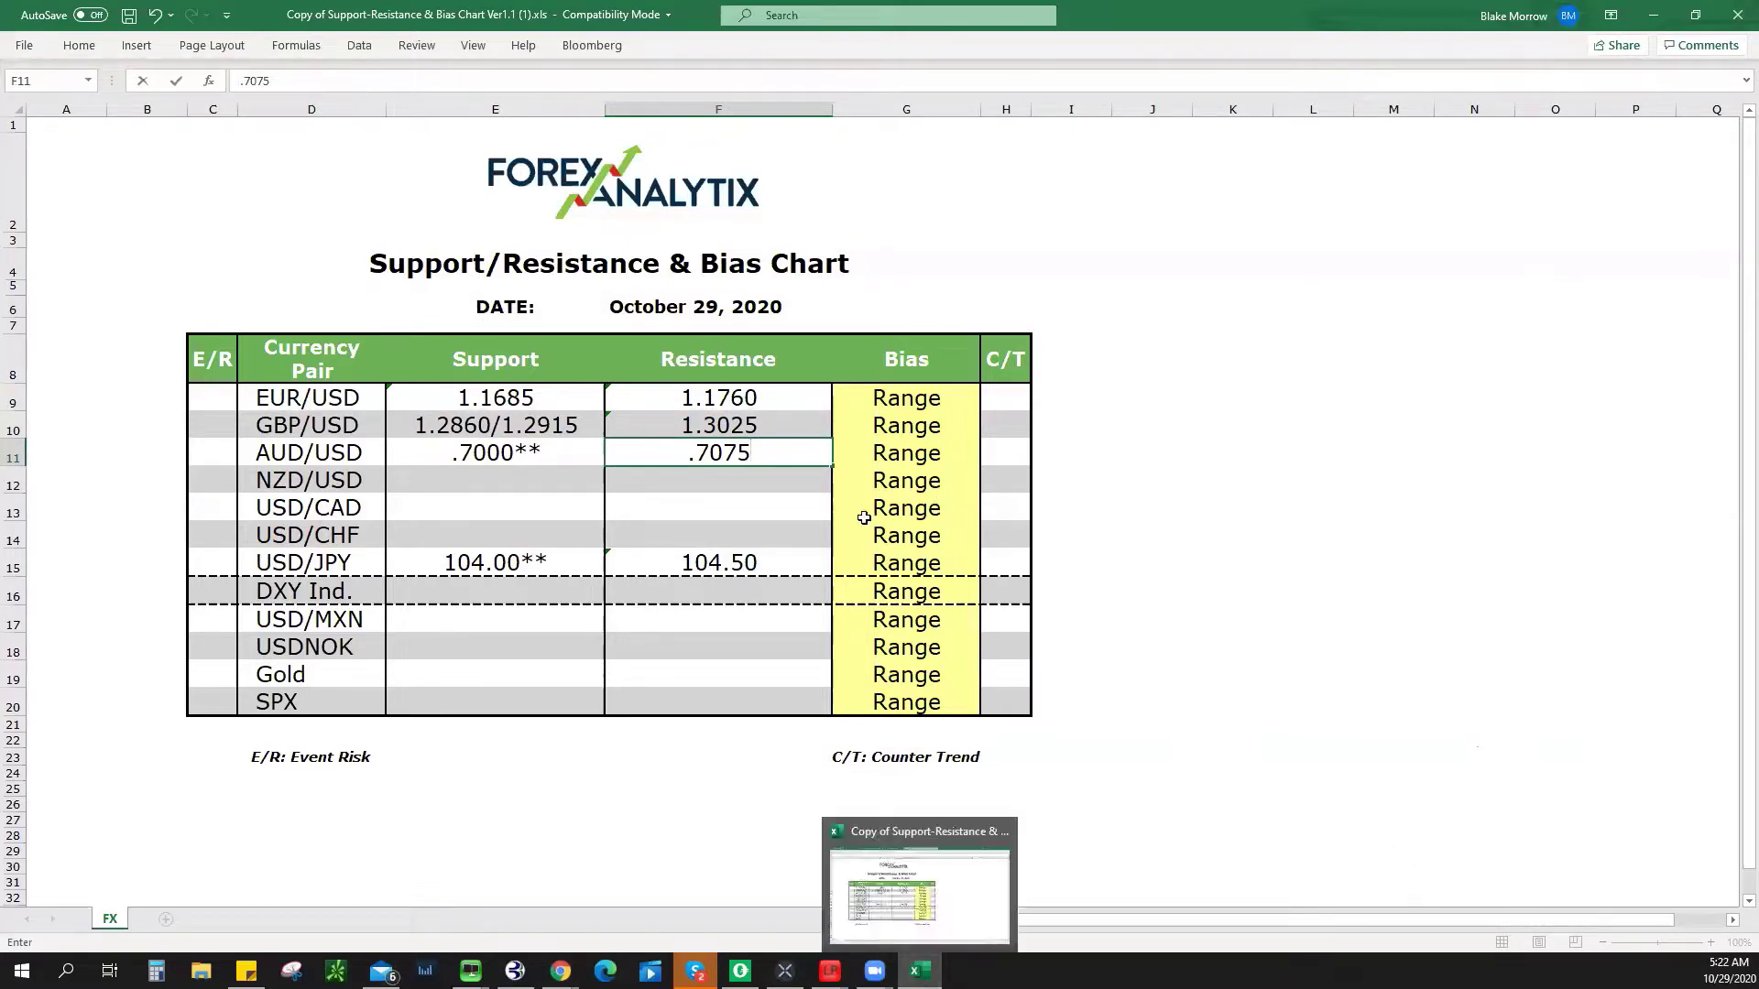
{"action": "left_click", "coordinate": [1228, 482]}
{"action": "key", "text": "alt+Tab"}
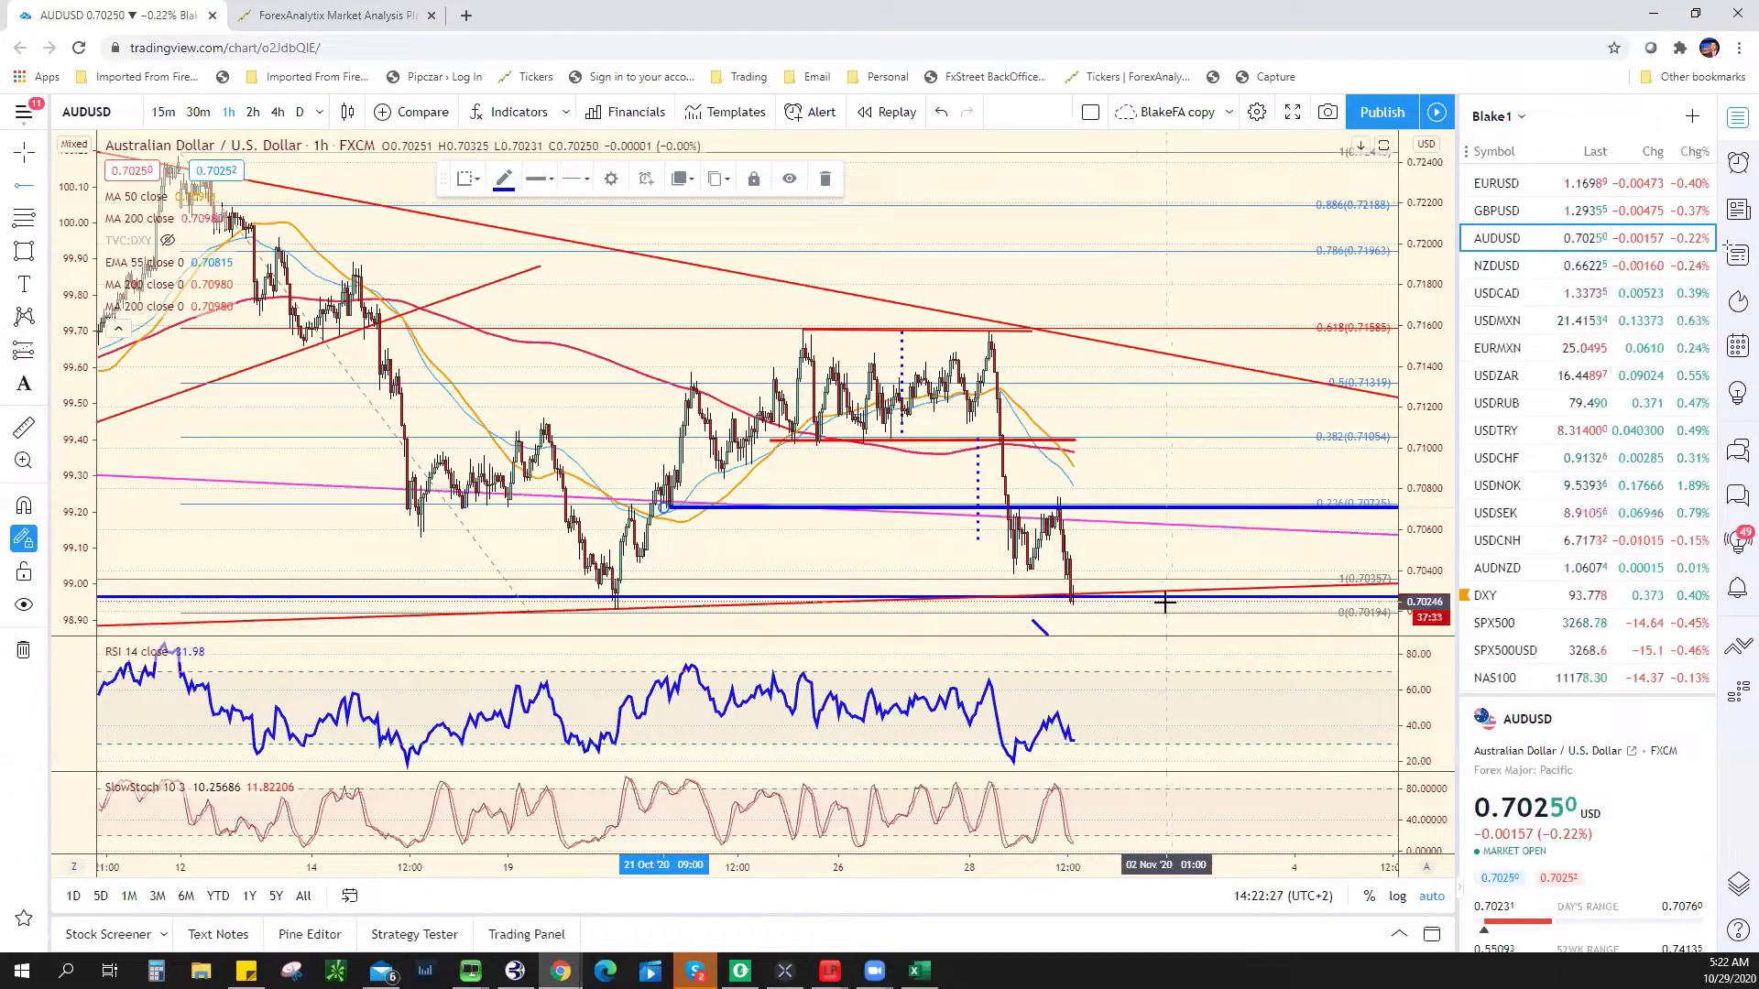
{"action": "scroll", "coordinate": [1163, 601], "scroll_direction": "down", "scroll_amount": 1}
{"action": "scroll", "coordinate": [1163, 601], "scroll_direction": "down", "scroll_amount": 3}
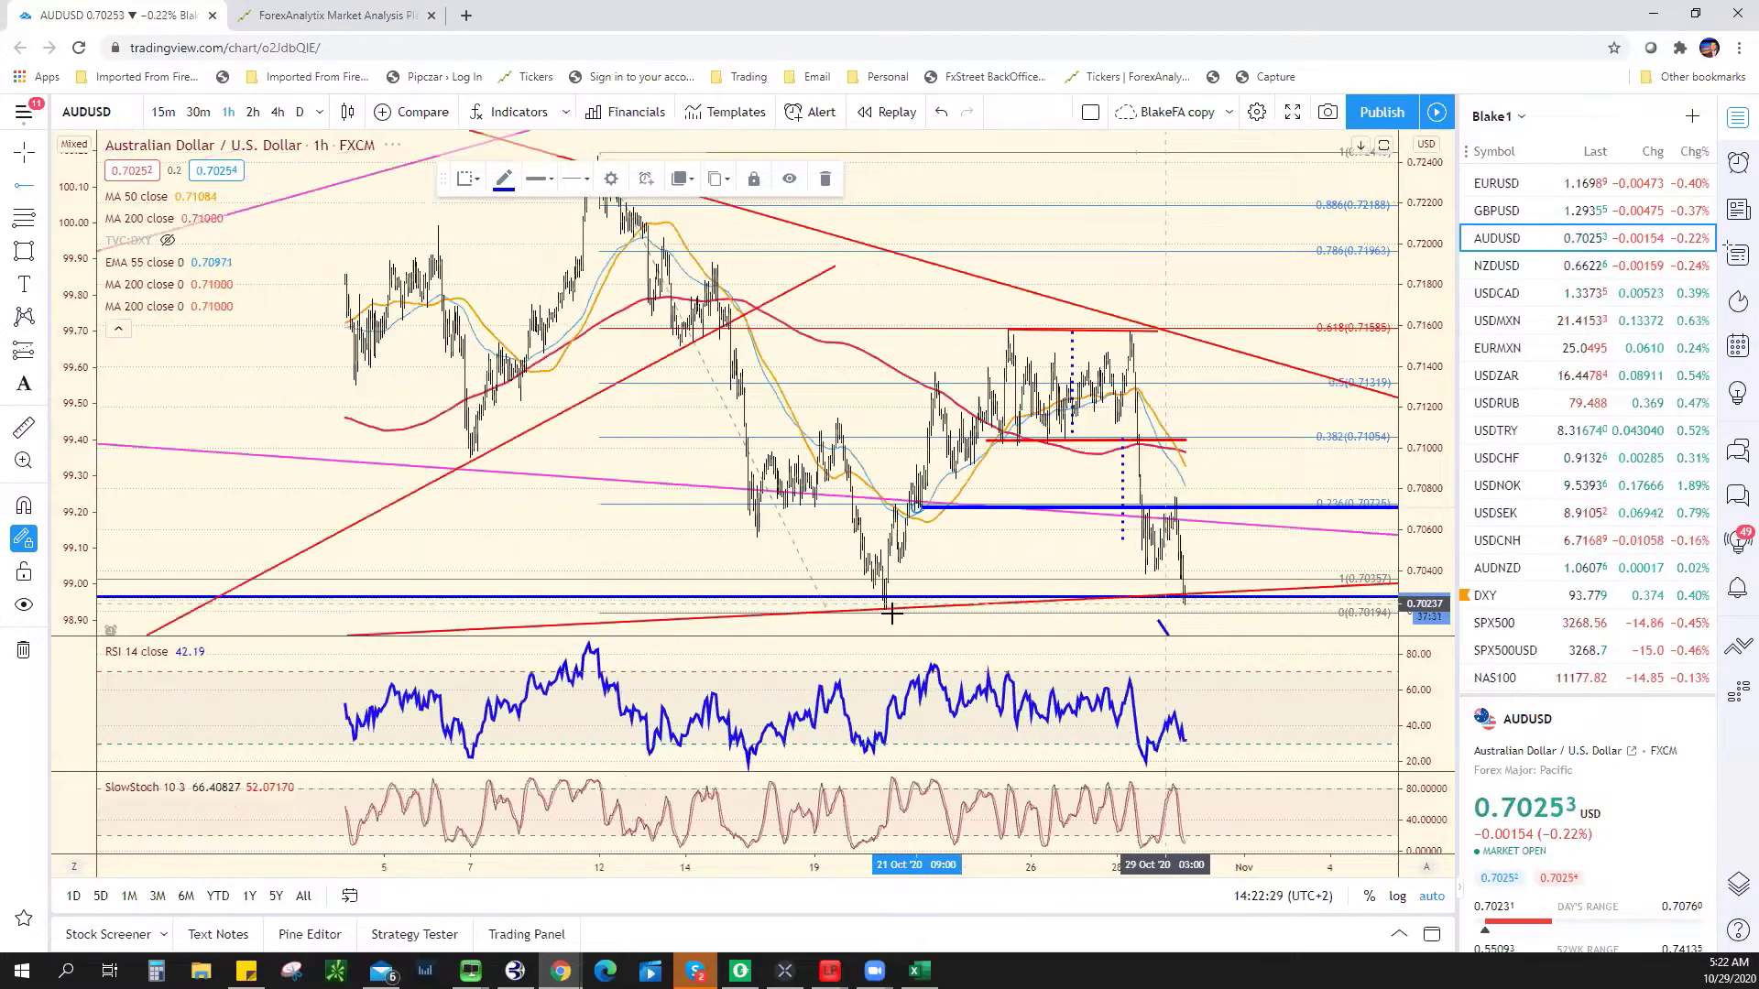
{"action": "scroll", "coordinate": [1185, 606], "scroll_direction": "down", "scroll_amount": 3}
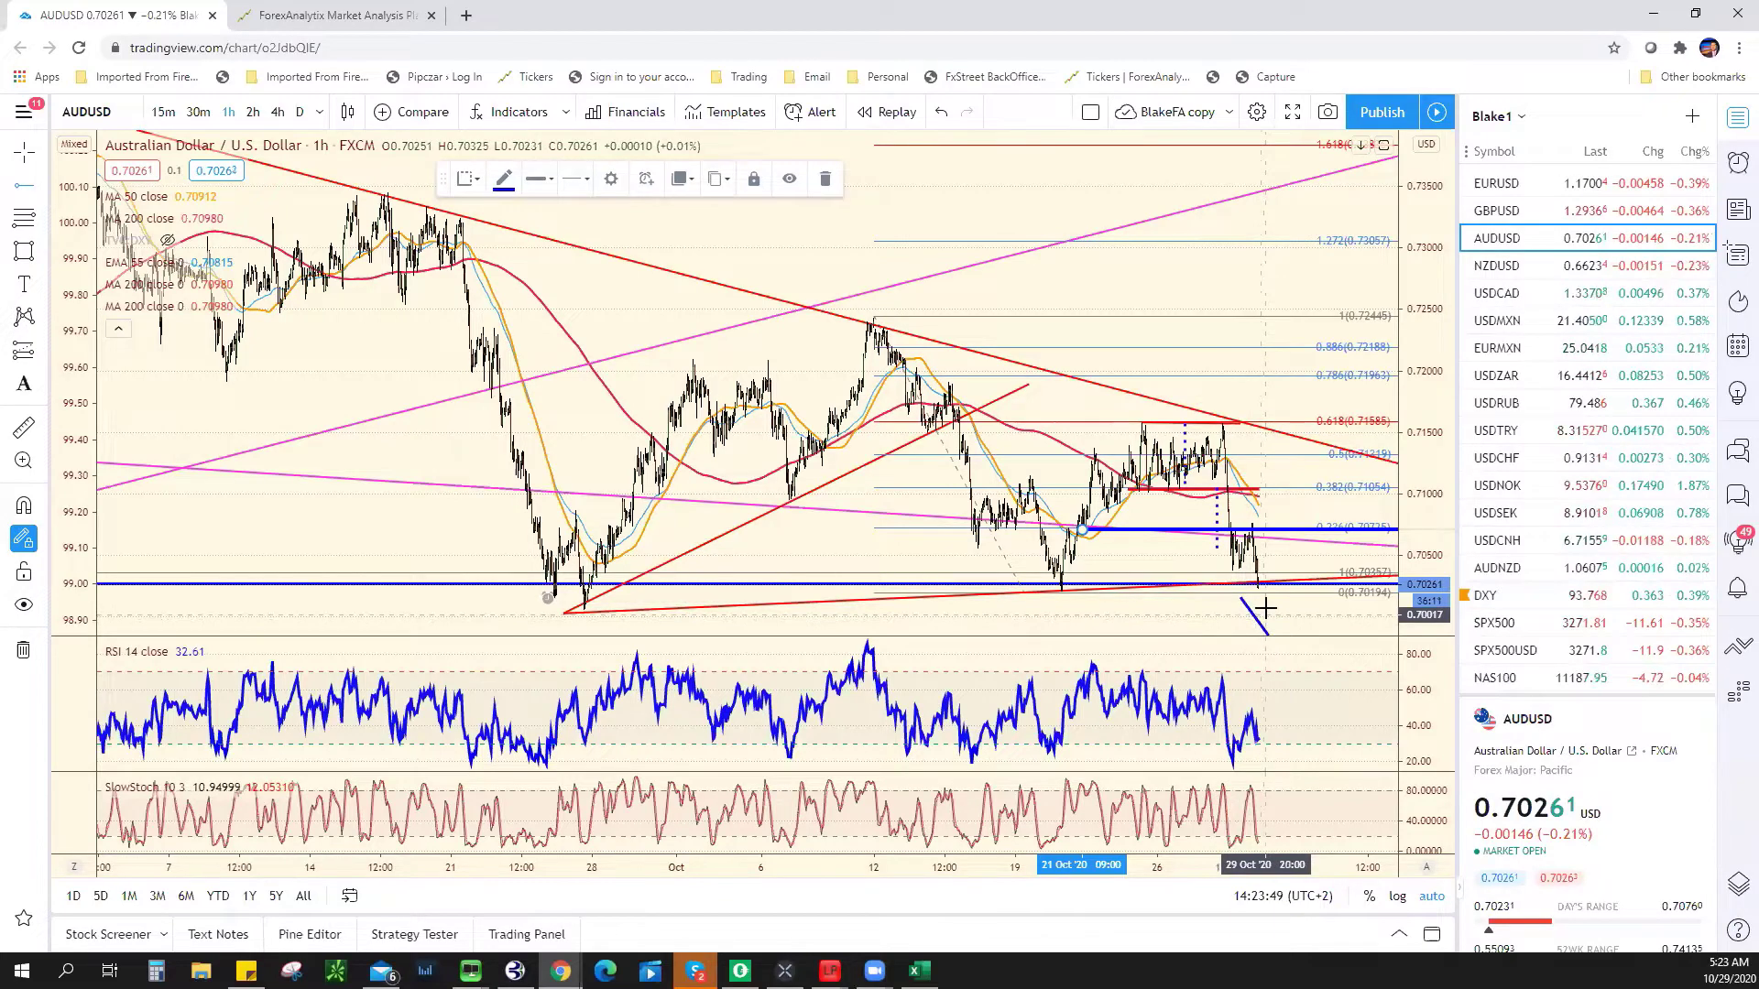
{"action": "scroll", "coordinate": [1211, 557], "scroll_direction": "down", "scroll_amount": 5}
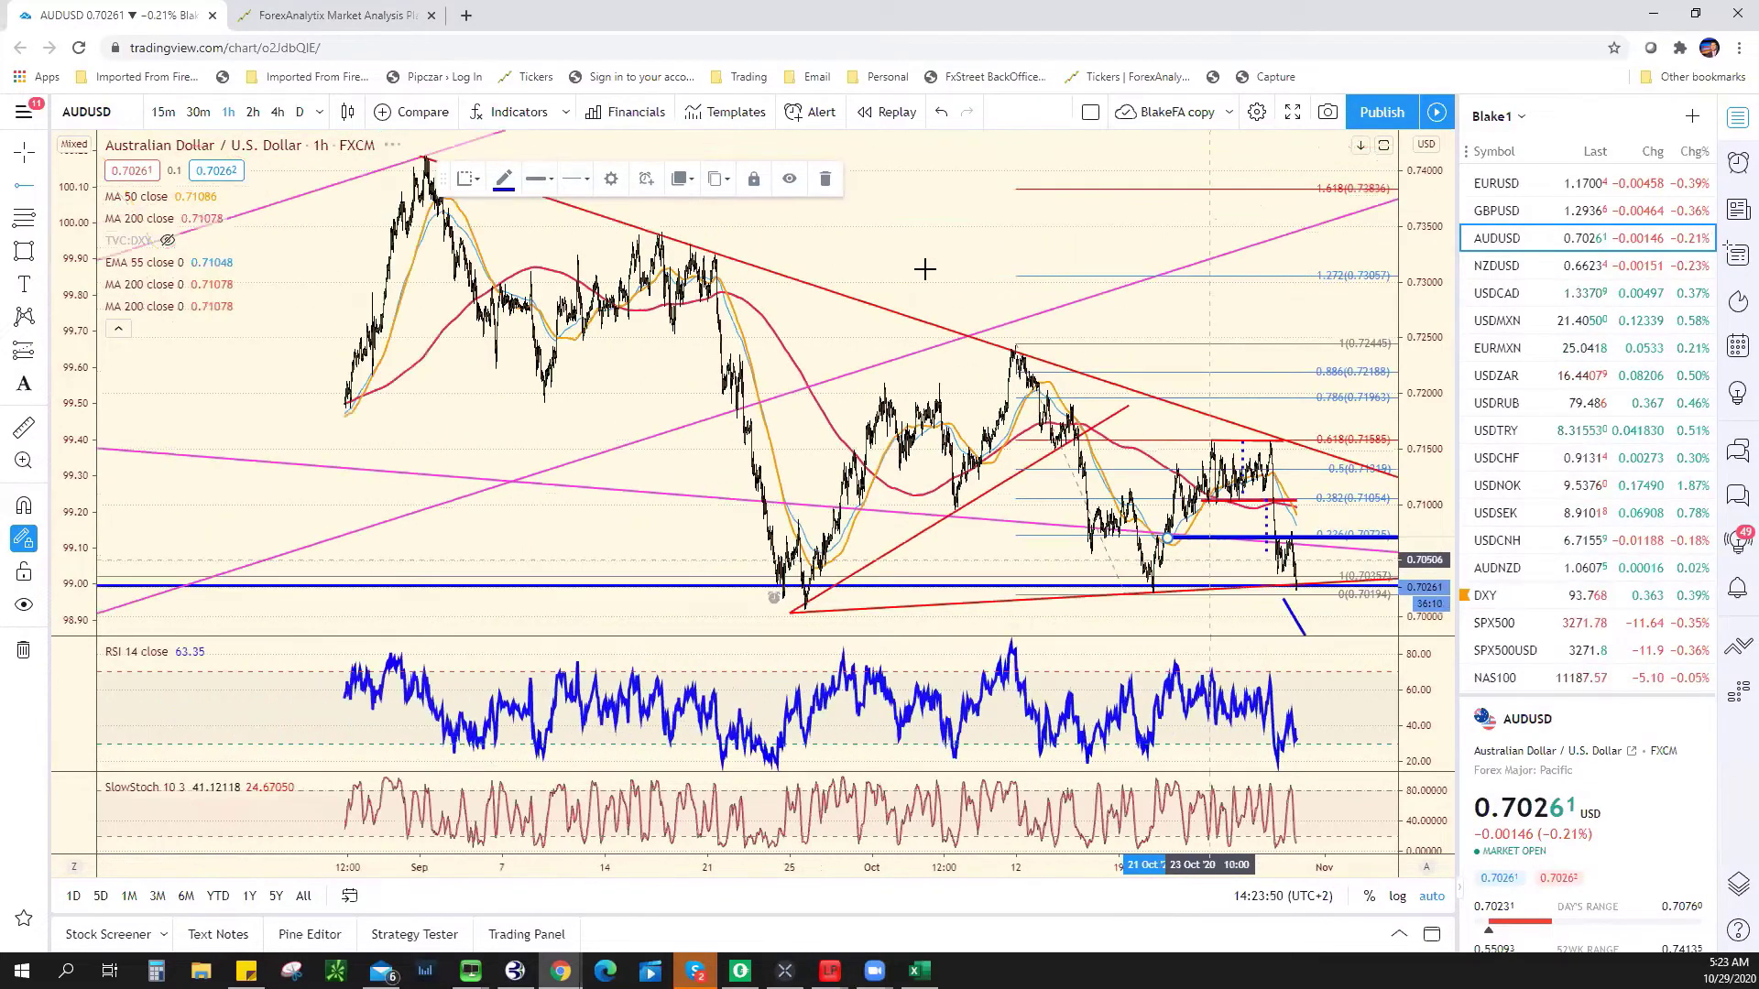
{"action": "scroll", "coordinate": [1196, 560], "scroll_direction": "up", "scroll_amount": 3}
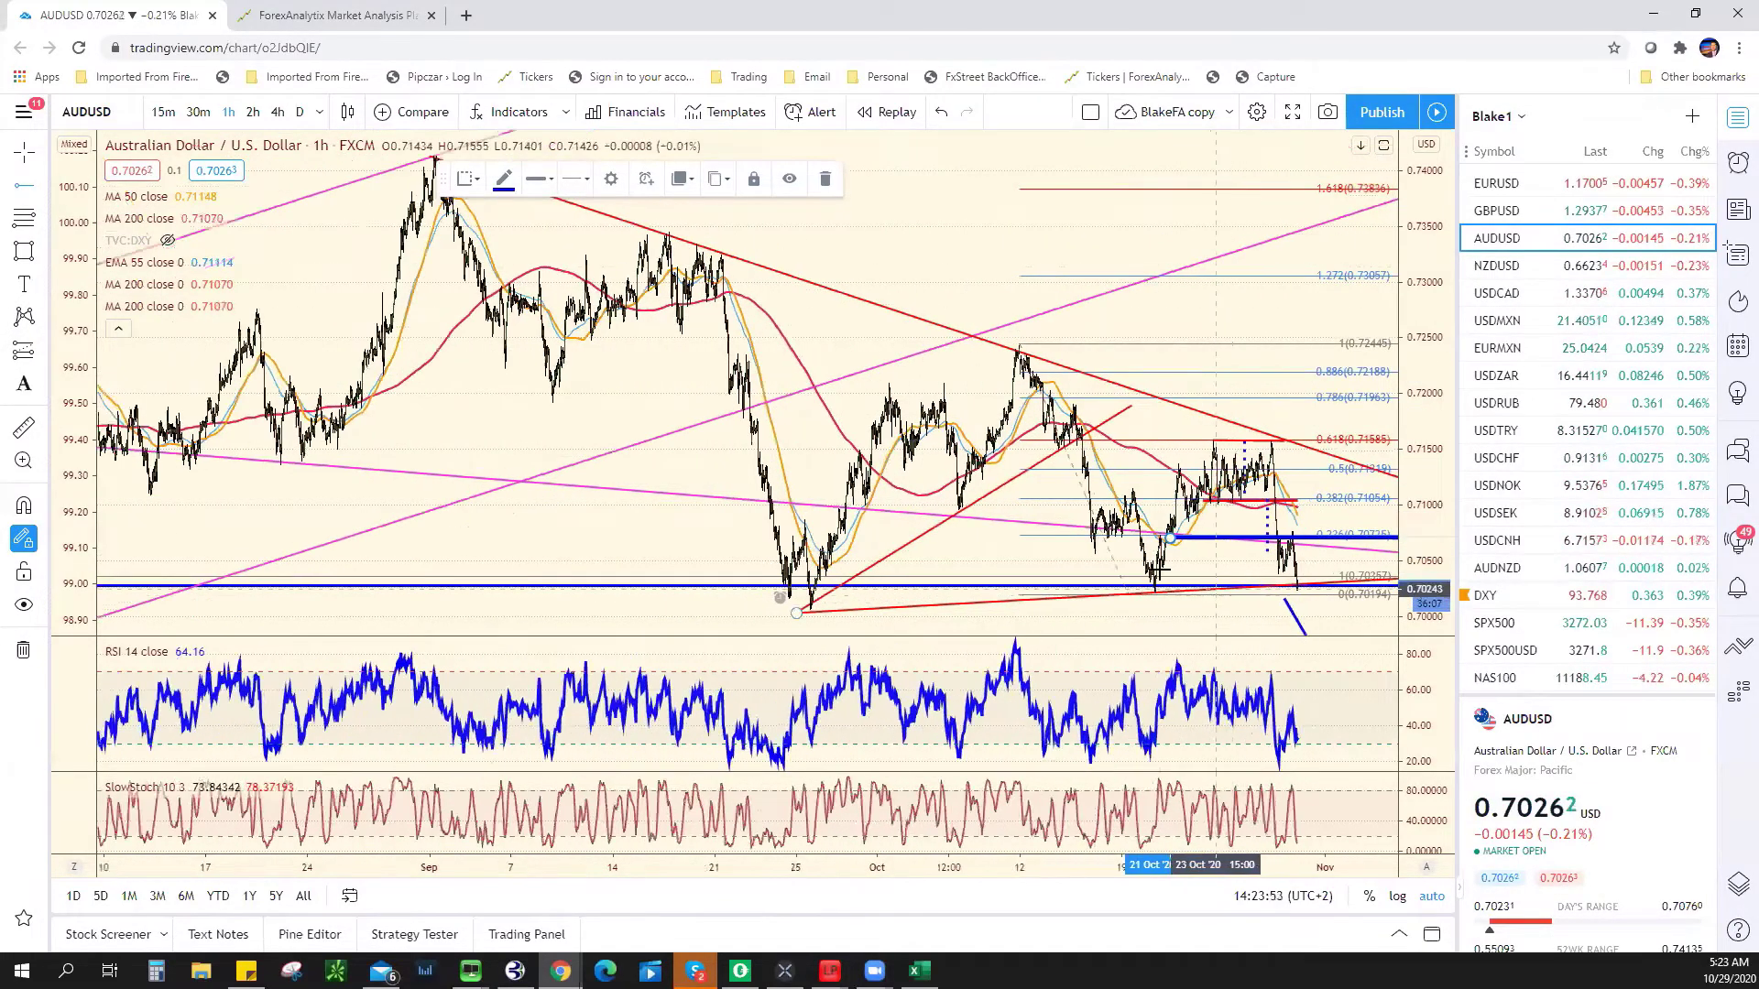
{"action": "scroll", "coordinate": [1190, 560], "scroll_direction": "up", "scroll_amount": 3}
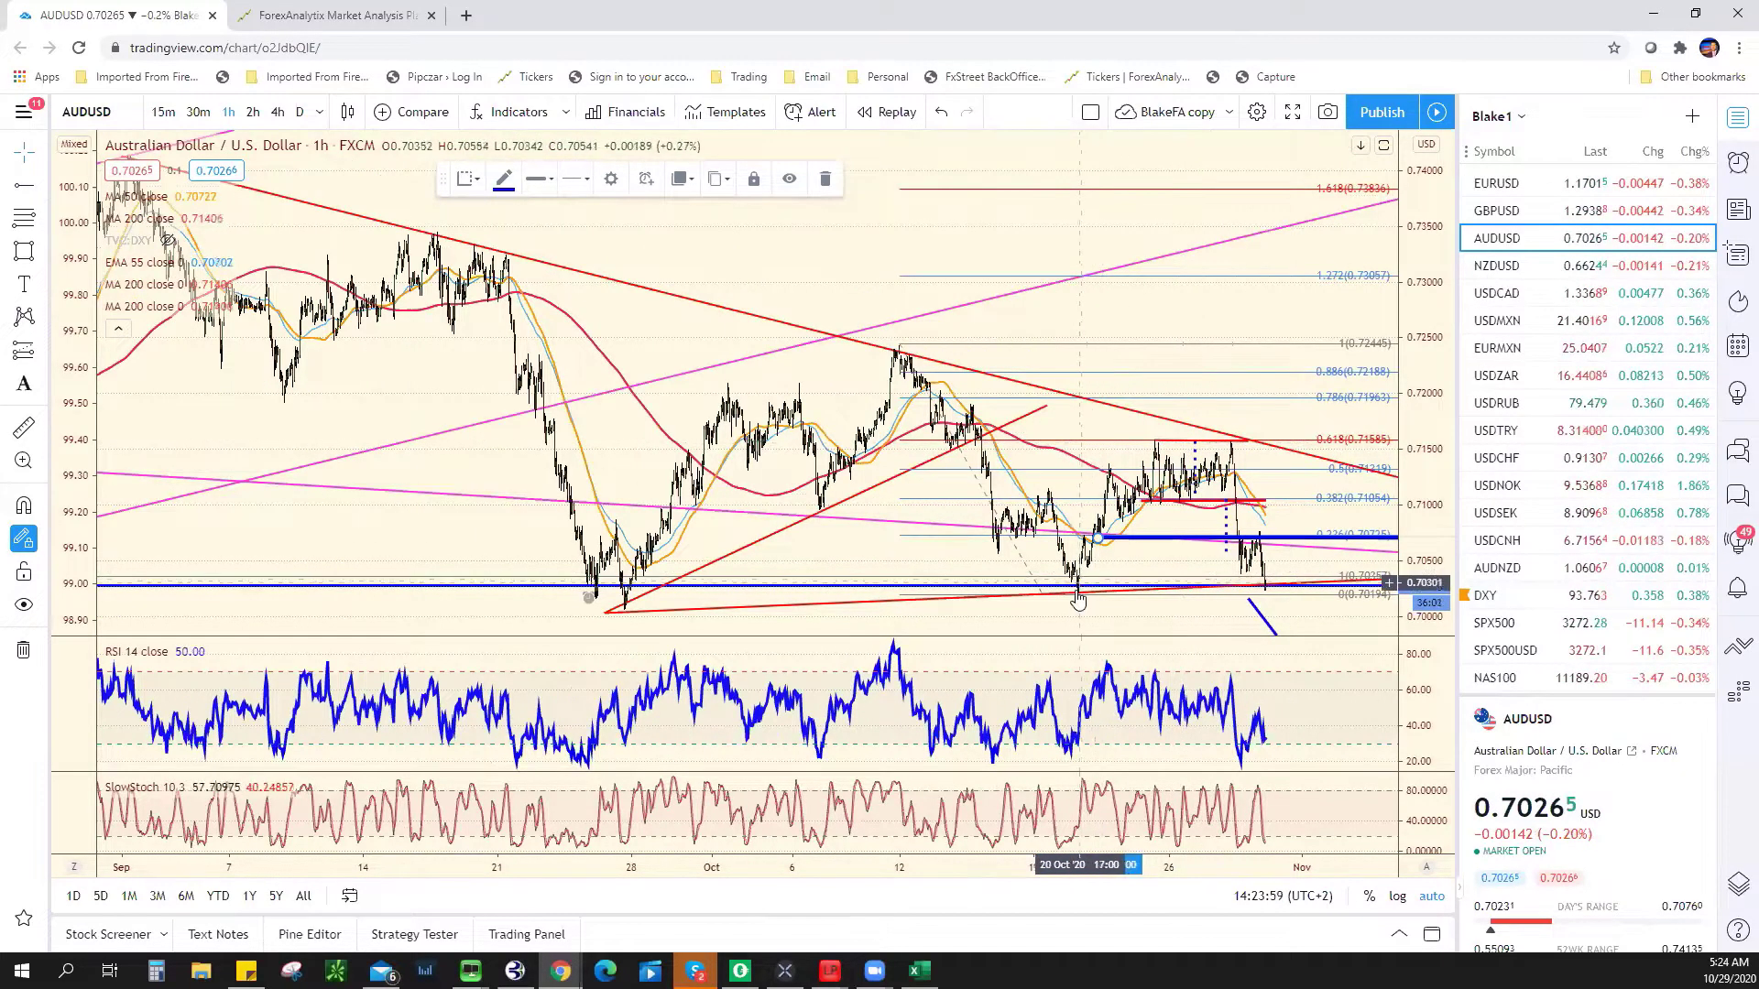
{"action": "scroll", "coordinate": [930, 577], "scroll_direction": "up", "scroll_amount": 2}
{"action": "scroll", "coordinate": [929, 577], "scroll_direction": "up", "scroll_amount": 1}
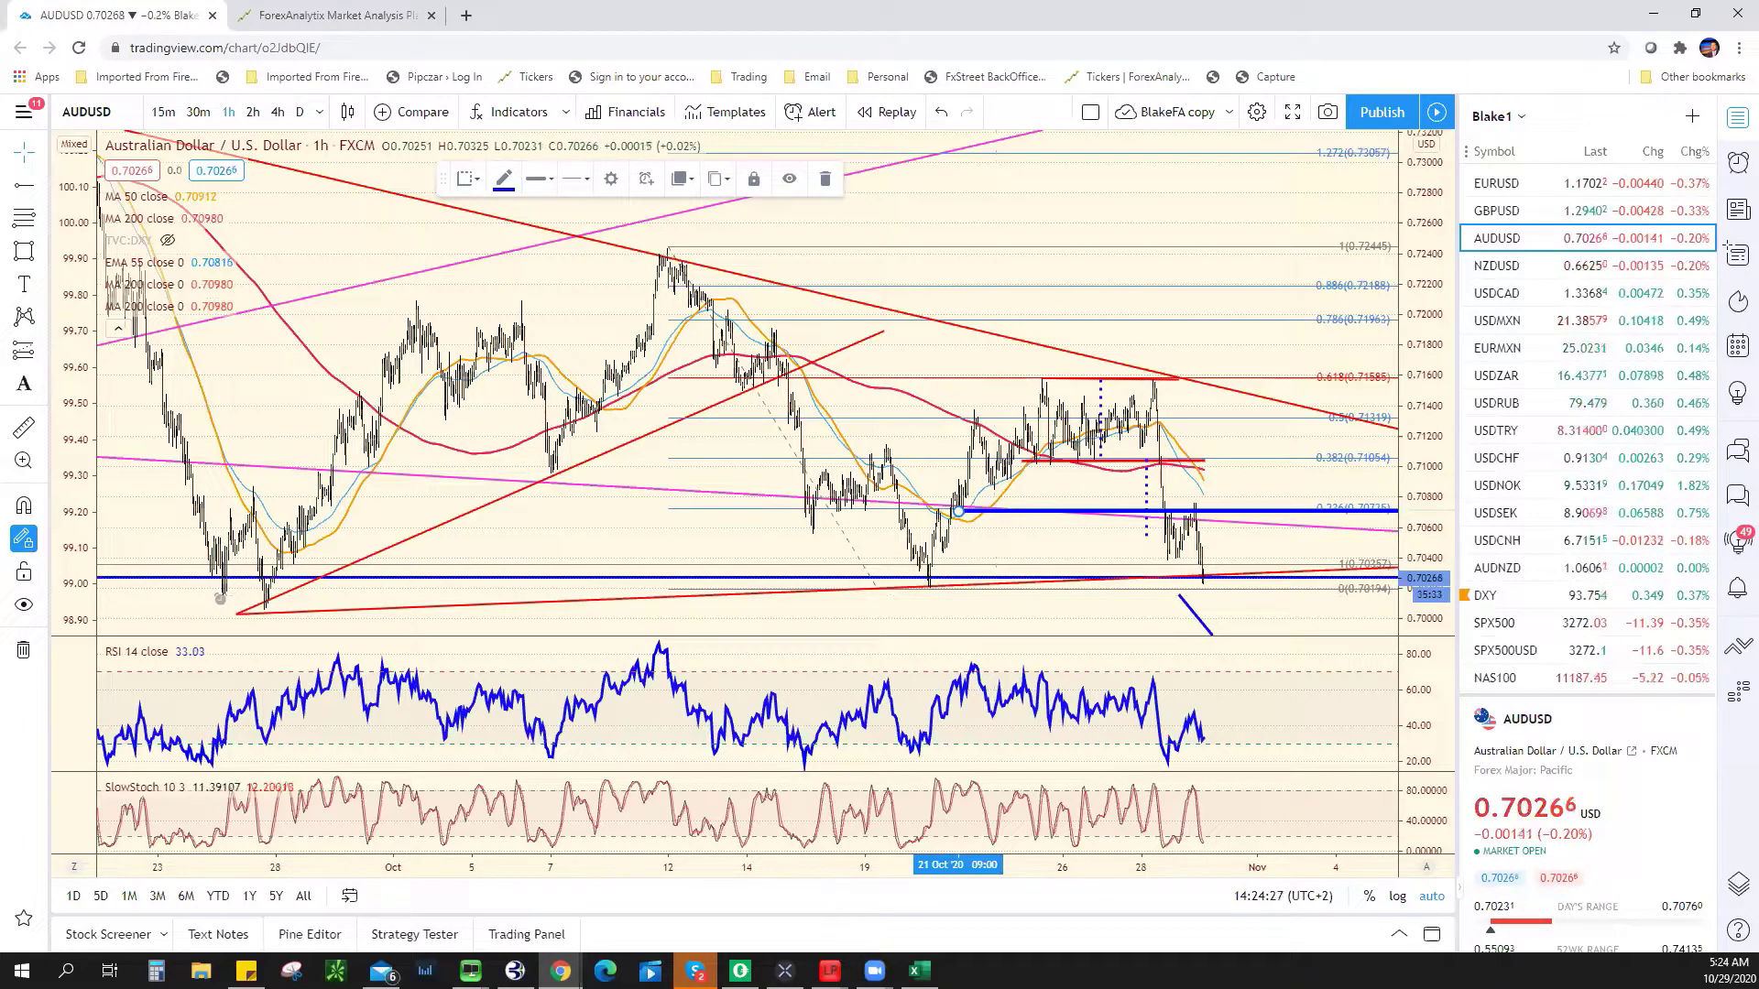
{"action": "scroll", "coordinate": [1191, 604], "scroll_direction": "up", "scroll_amount": 1}
{"action": "scroll", "coordinate": [1191, 604], "scroll_direction": "up", "scroll_amount": 3}
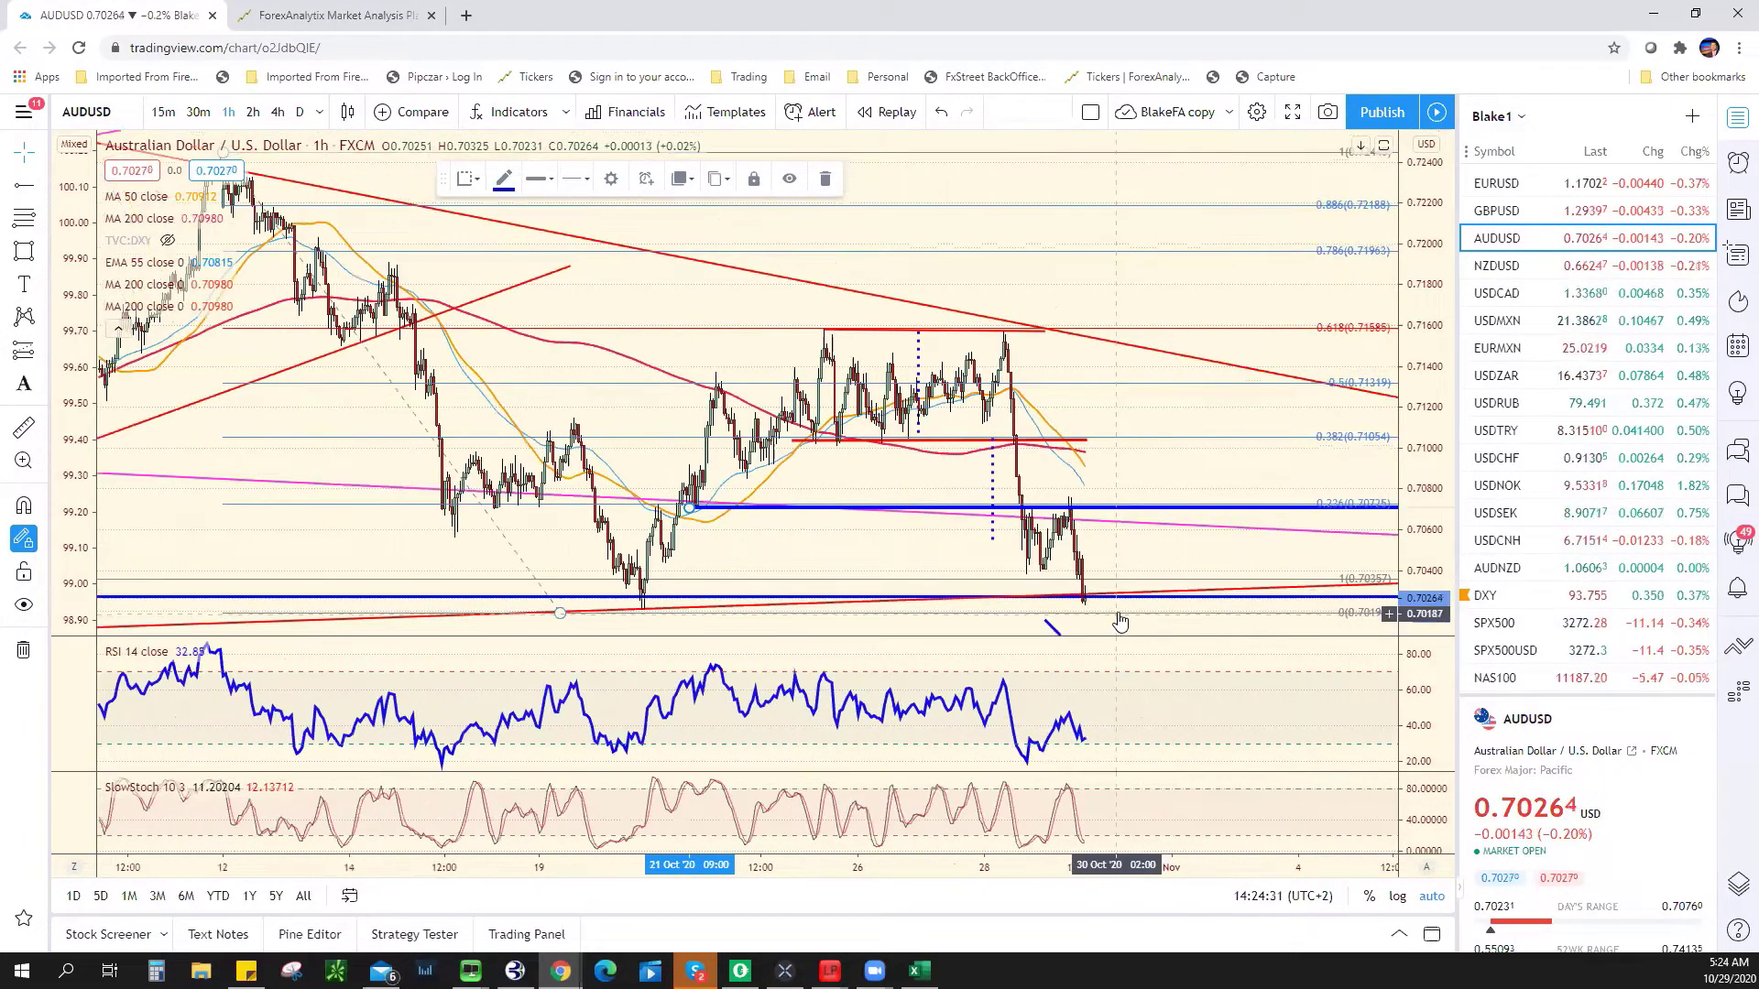
{"action": "scroll", "coordinate": [1126, 621], "scroll_direction": "down", "scroll_amount": 1}
{"action": "scroll", "coordinate": [1159, 611], "scroll_direction": "down", "scroll_amount": 5}
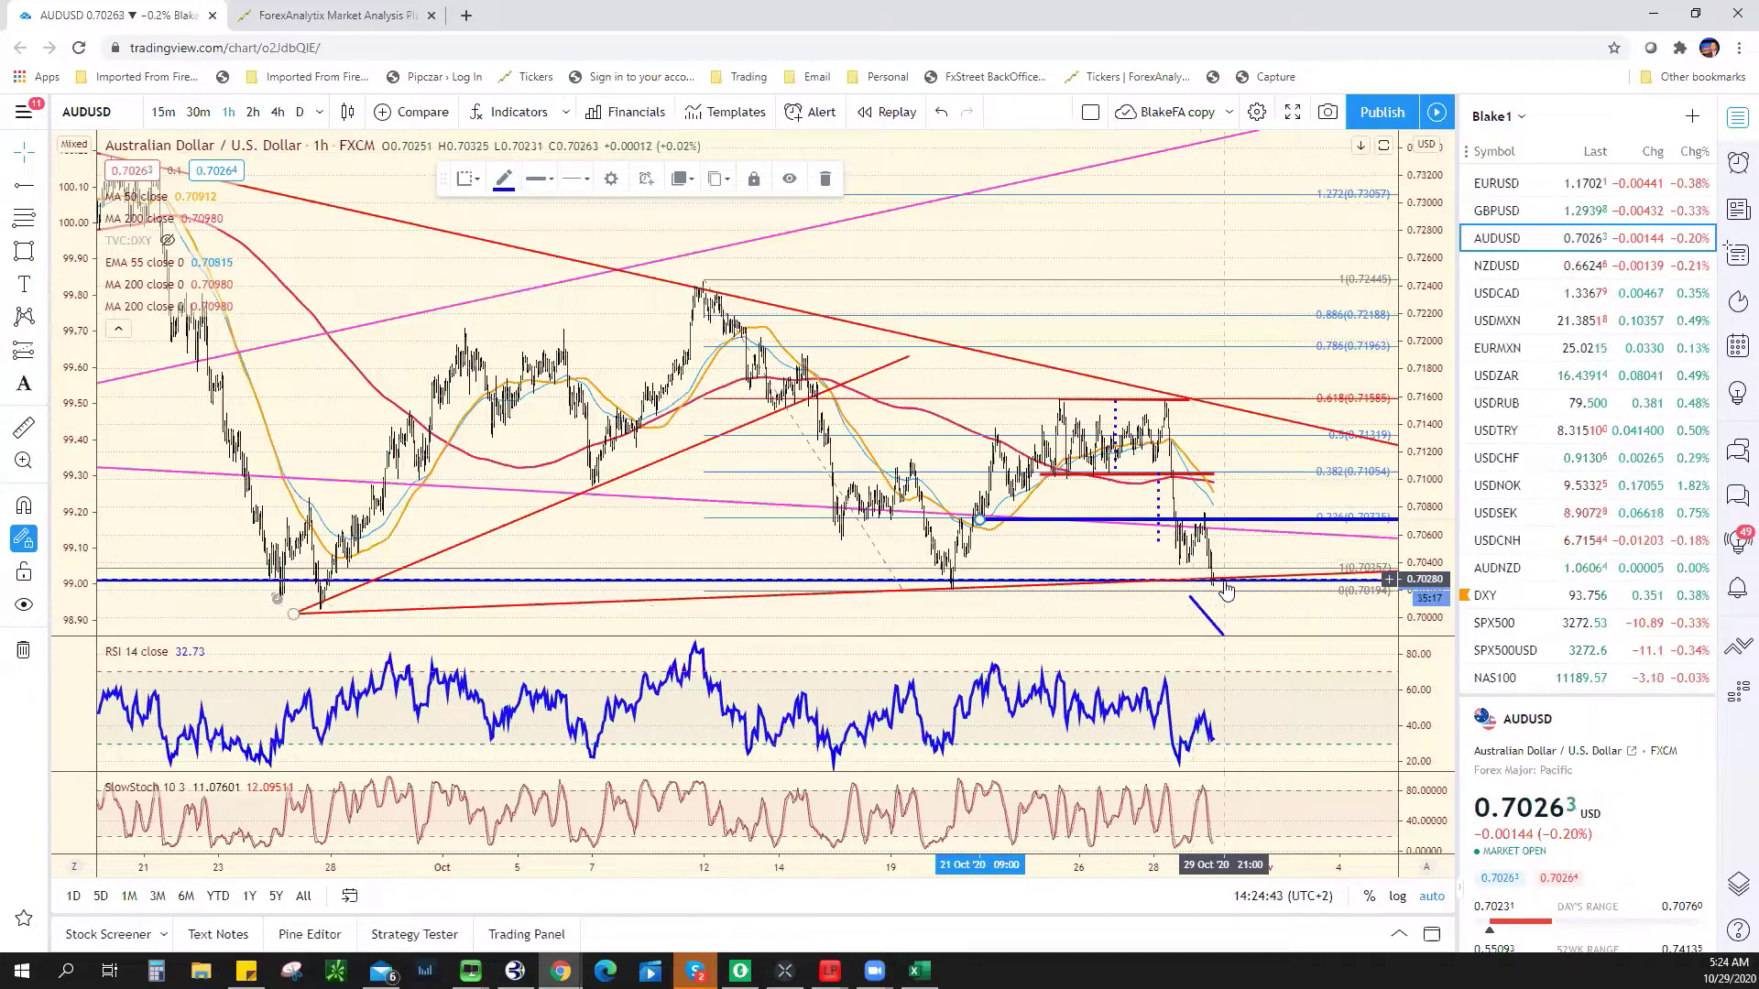
{"action": "scroll", "coordinate": [1227, 590], "scroll_direction": "up", "scroll_amount": 1}
{"action": "scroll", "coordinate": [1227, 591], "scroll_direction": "up", "scroll_amount": 1}
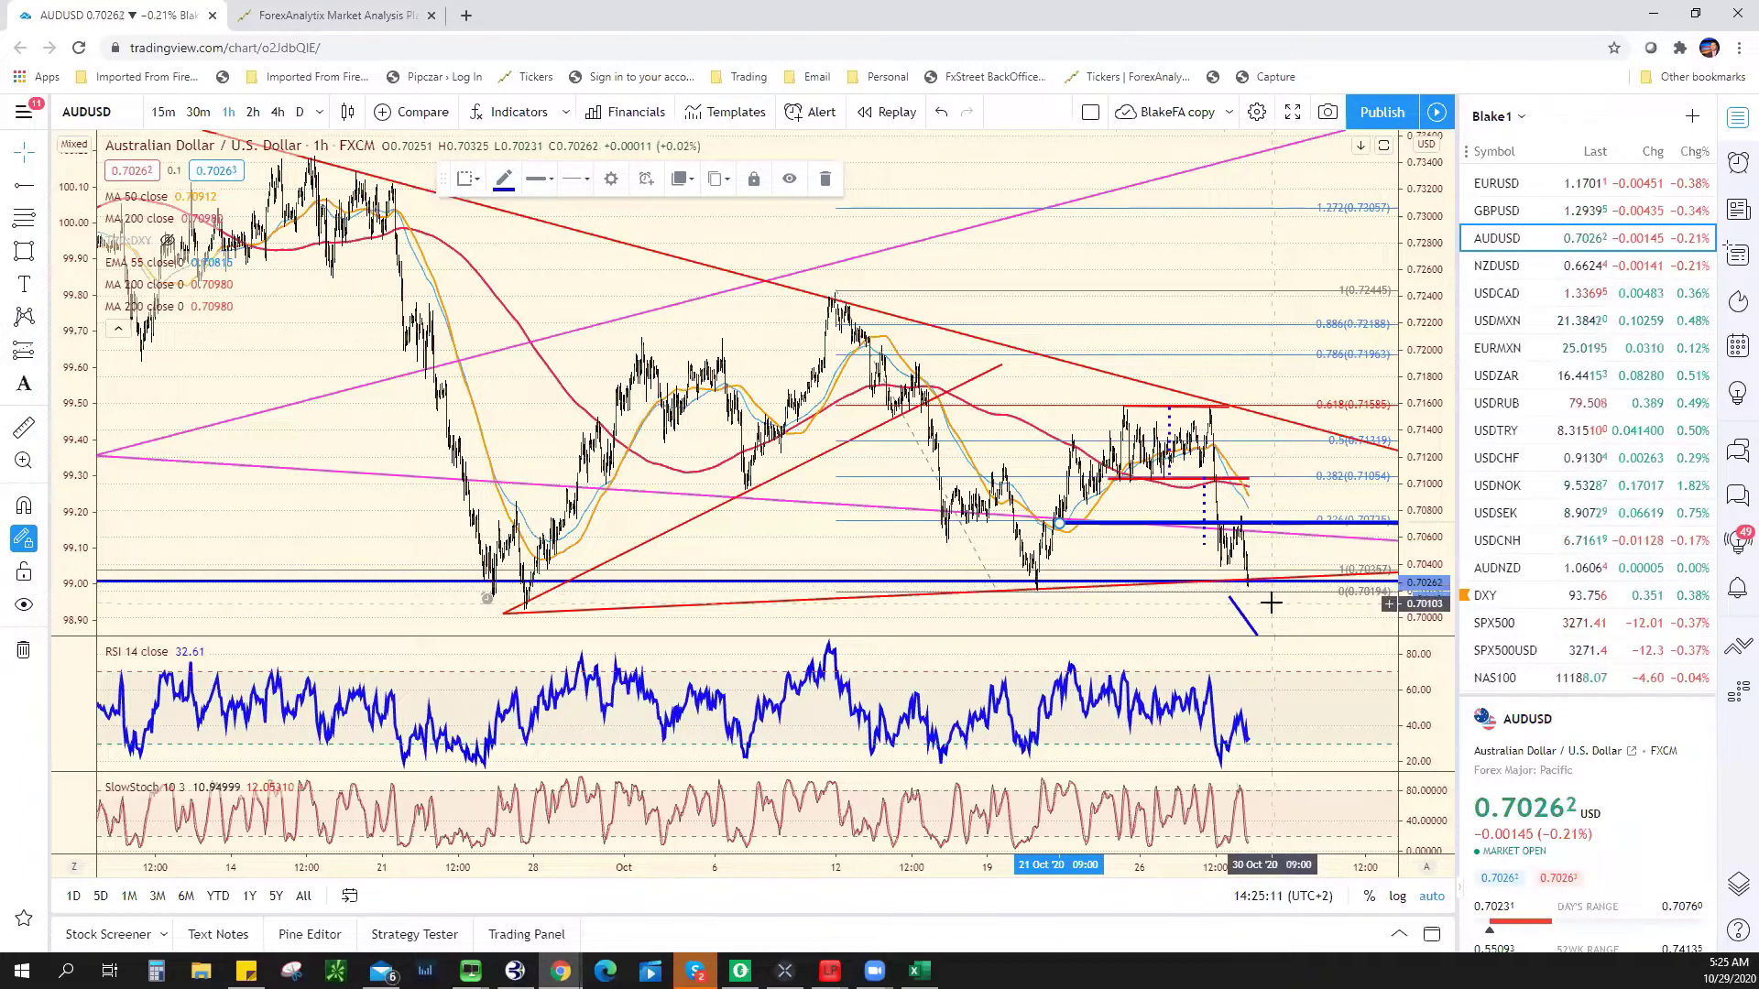
{"action": "scroll", "coordinate": [1248, 481], "scroll_direction": "up", "scroll_amount": 3}
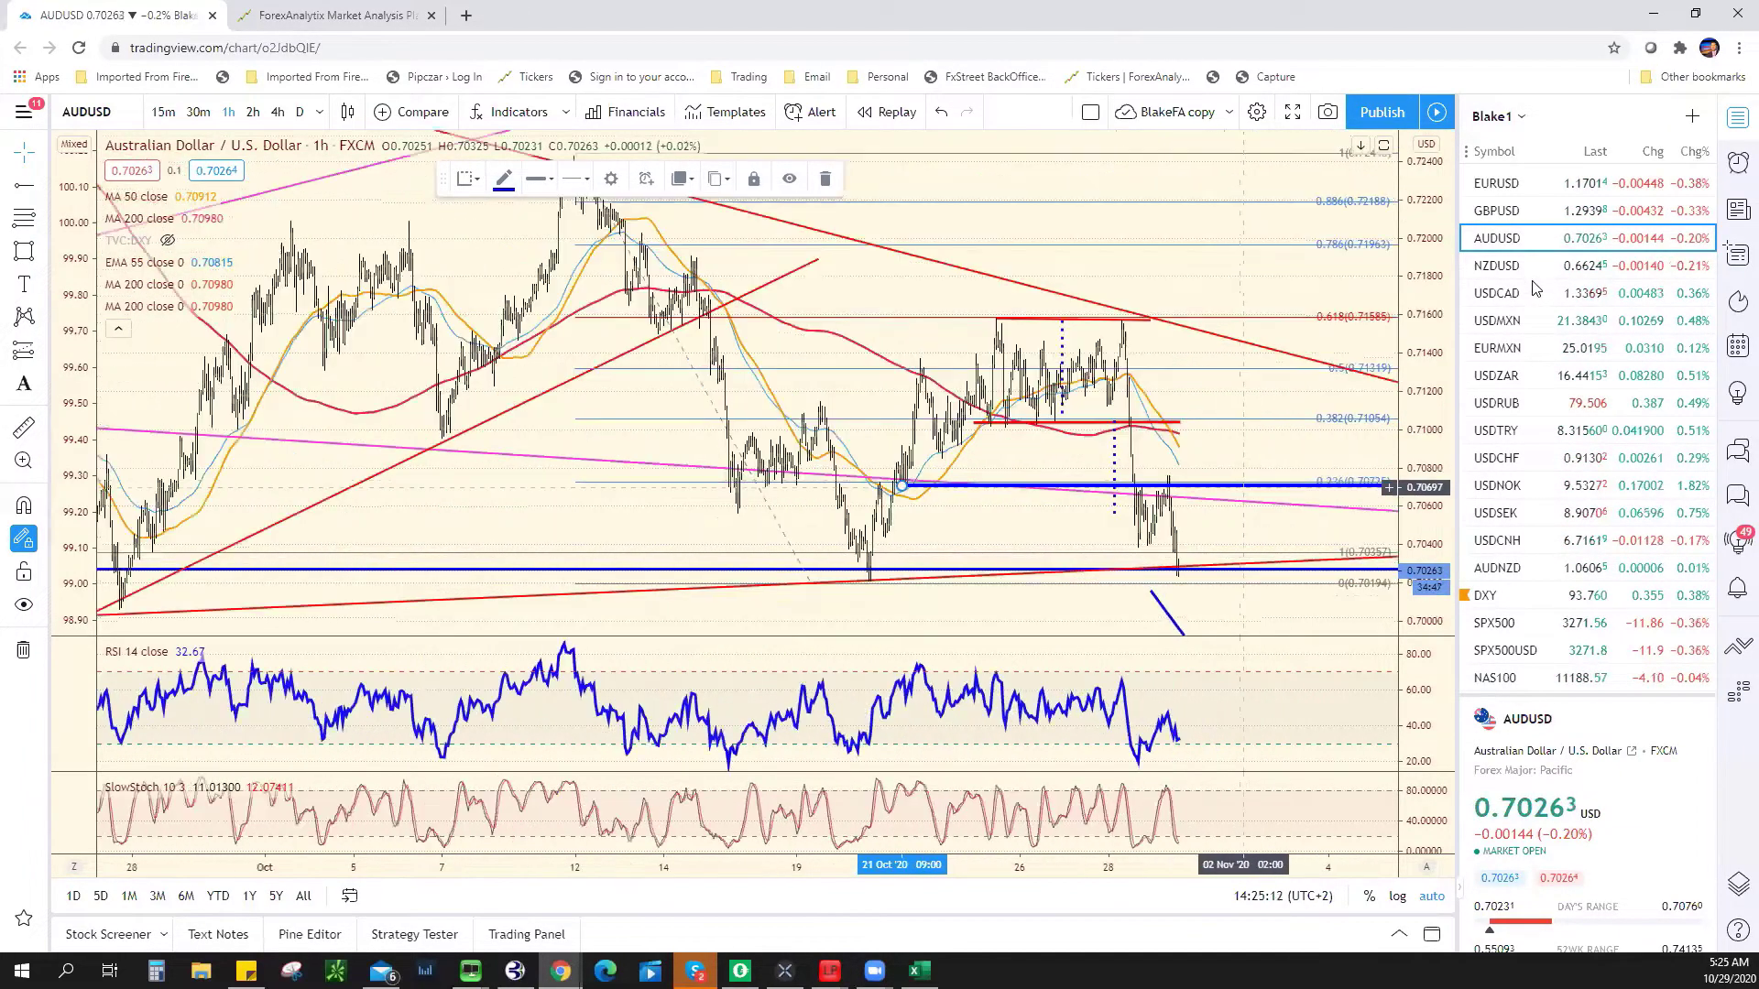
- Load the NZDUSD hourly chart and shift it to leave space on the right
{"action": "left_click", "coordinate": [1498, 266]}
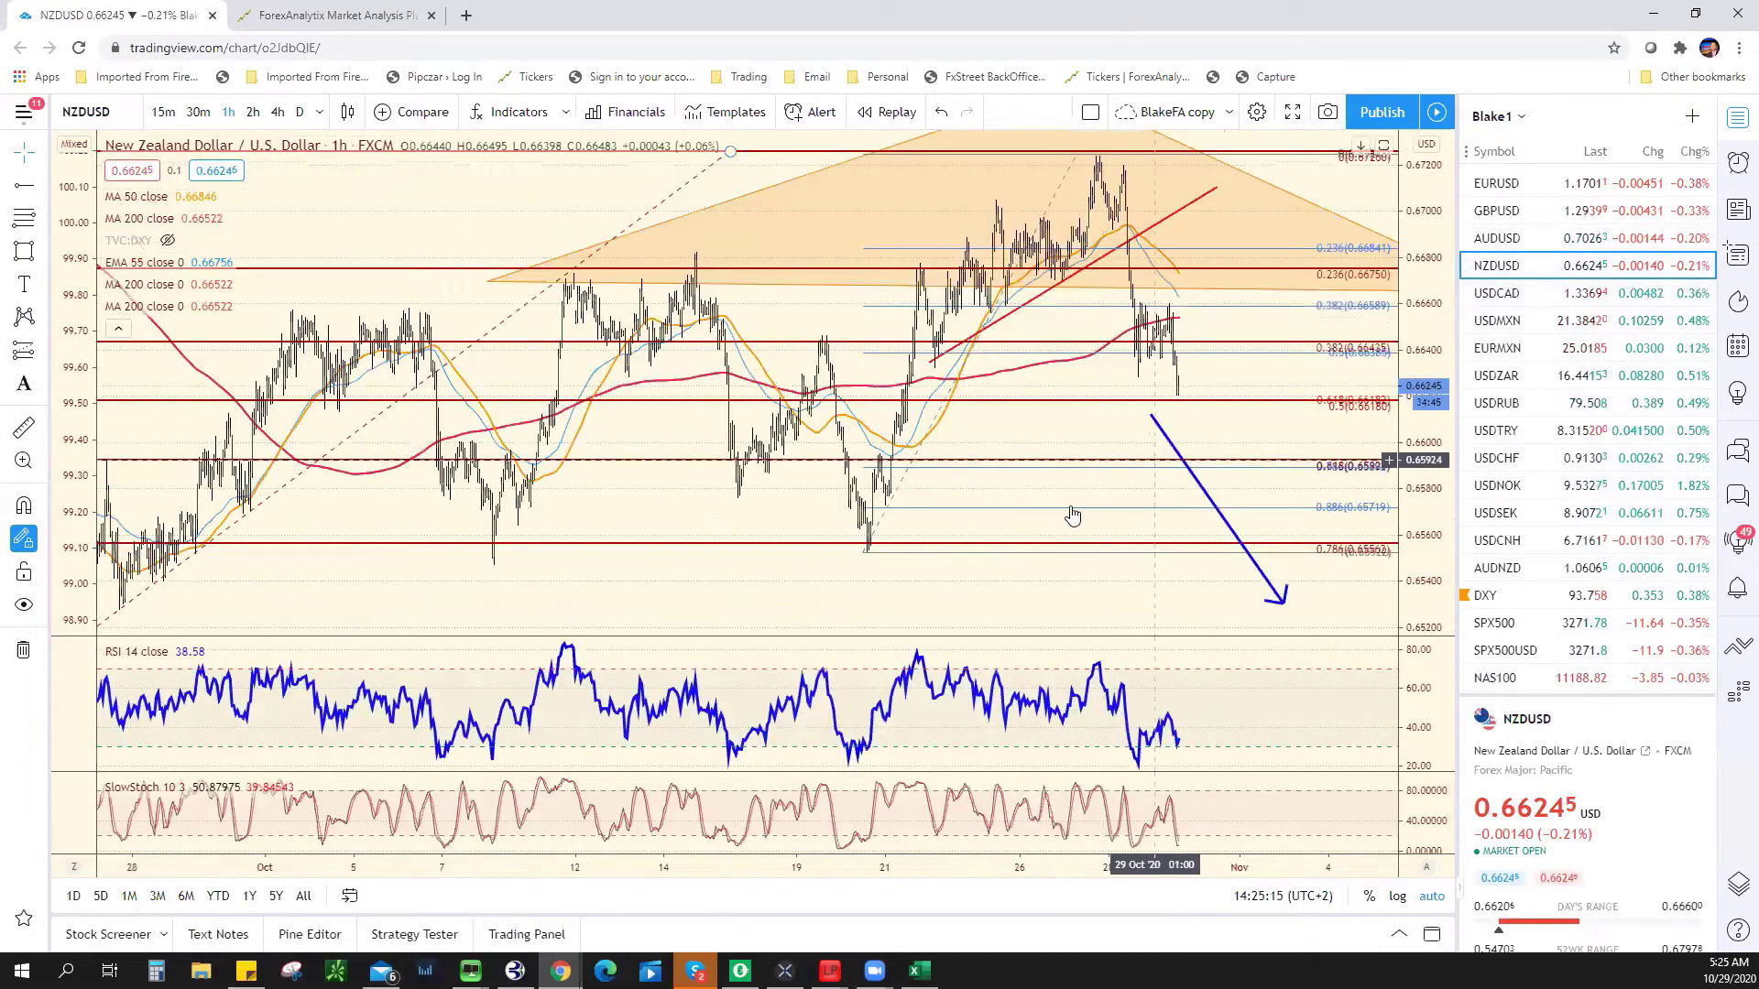
{"action": "left_click_drag", "start_coordinate": [1079, 581], "coordinate": [941, 510]}
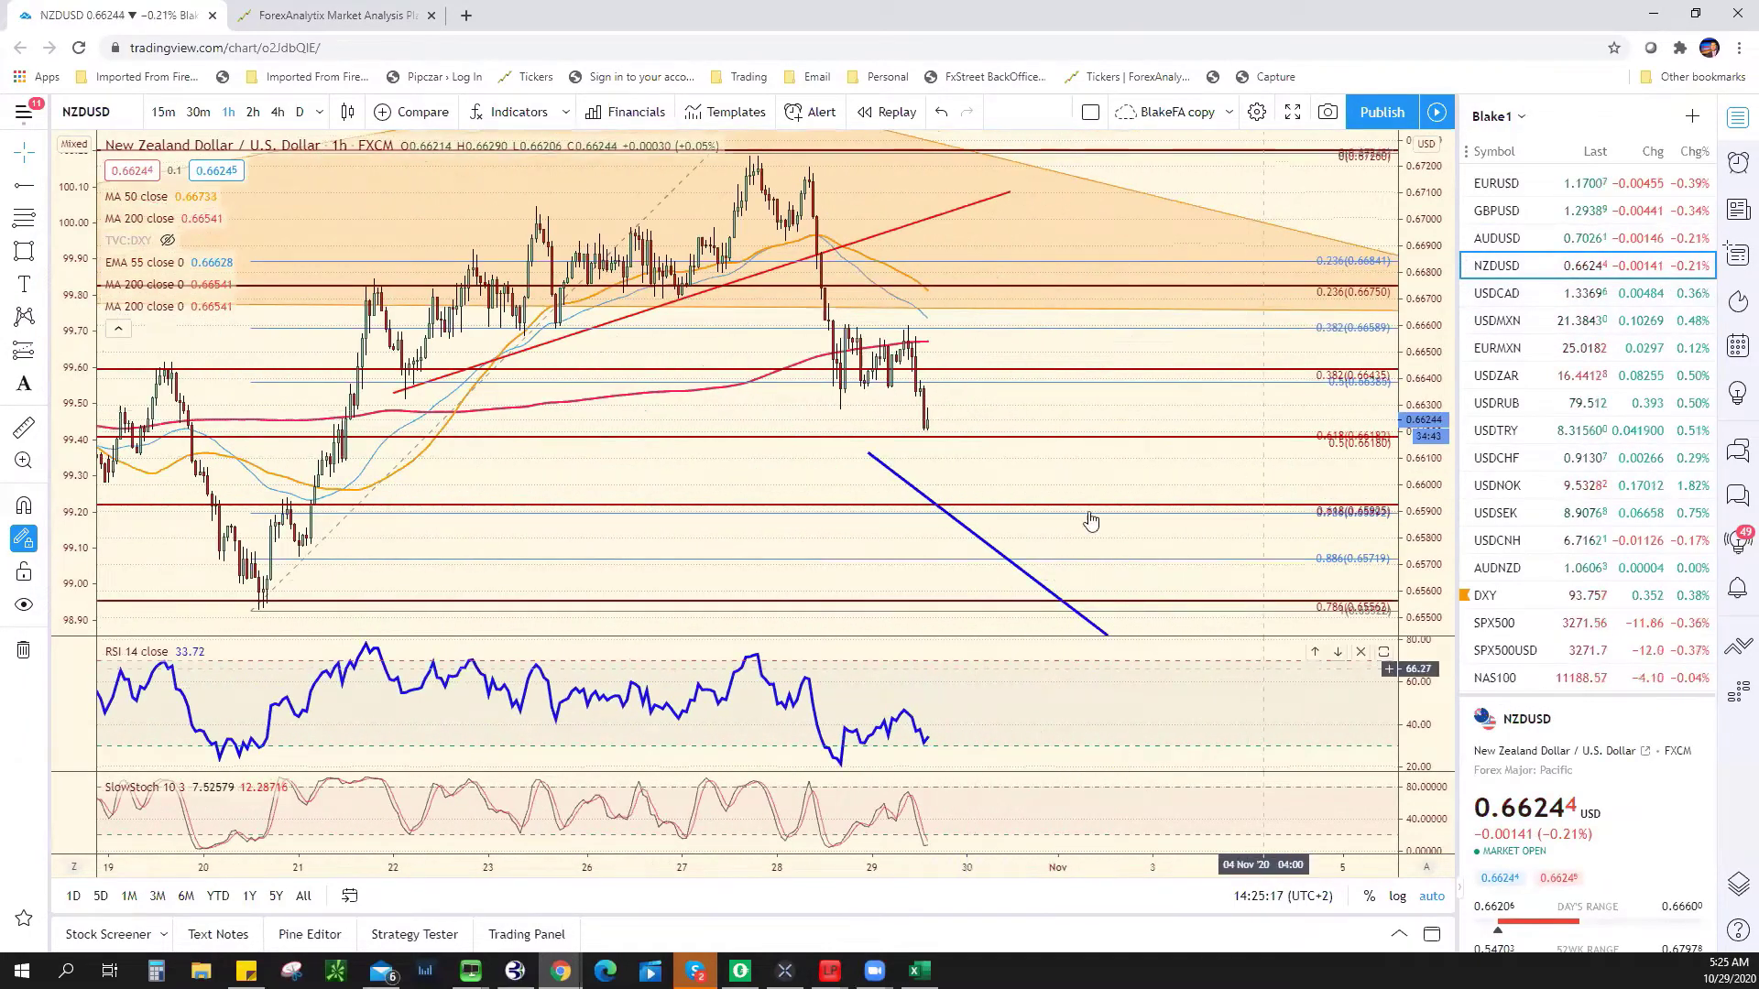
{"action": "scroll", "coordinate": [973, 522], "scroll_direction": "down", "scroll_amount": 3}
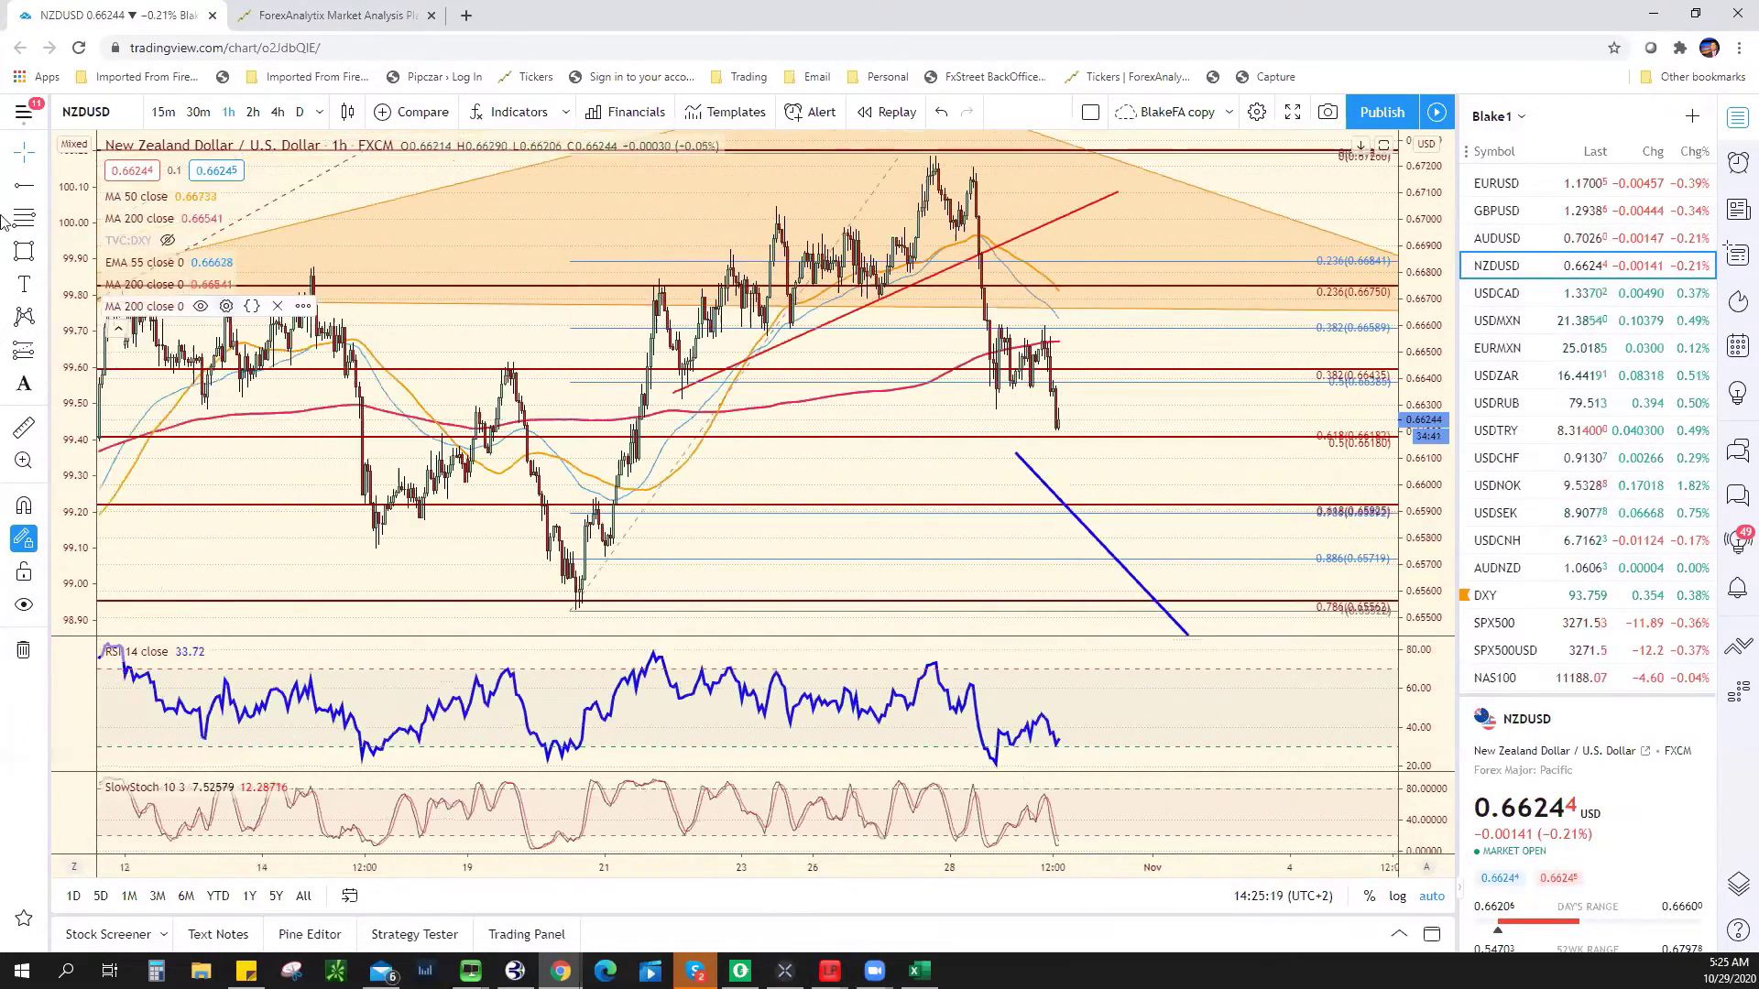
{"action": "scroll", "coordinate": [464, 200], "scroll_direction": "down", "scroll_amount": 1}
- Draw trend lines along the consolidation highs and lows, and move the dashed line onto the recent peak
{"action": "left_click", "coordinate": [41, 192]}
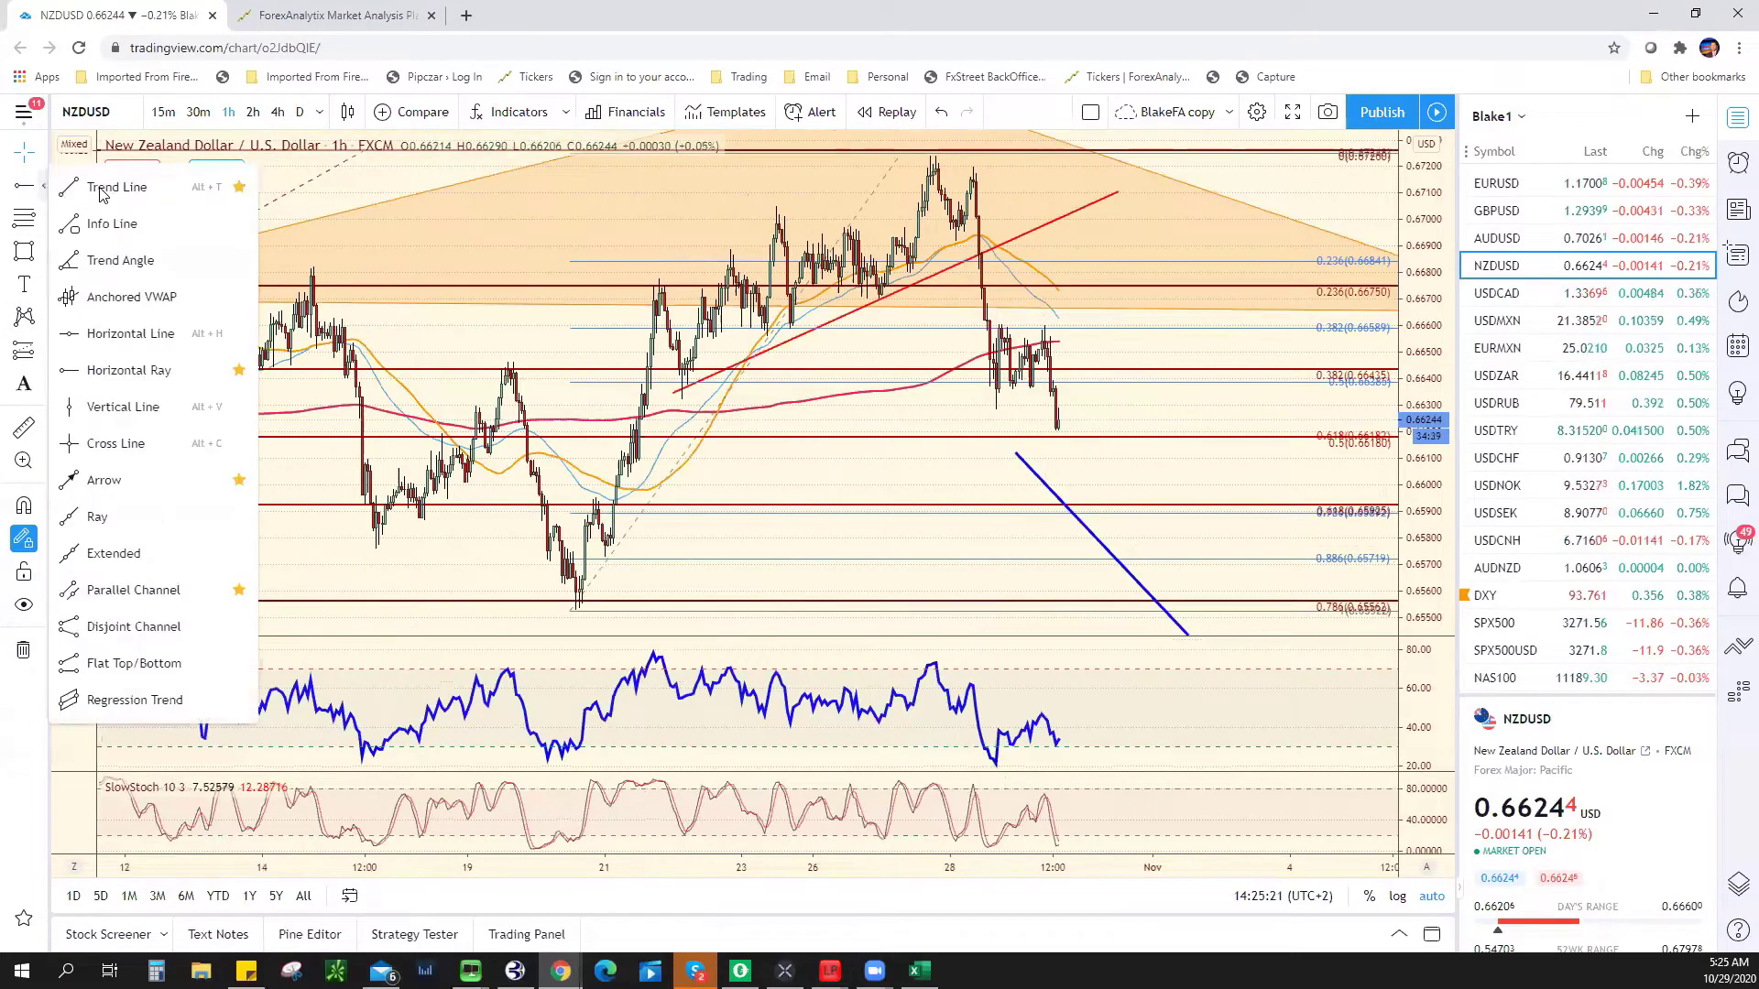
{"action": "left_click", "coordinate": [119, 189]}
{"action": "left_click", "coordinate": [986, 315]}
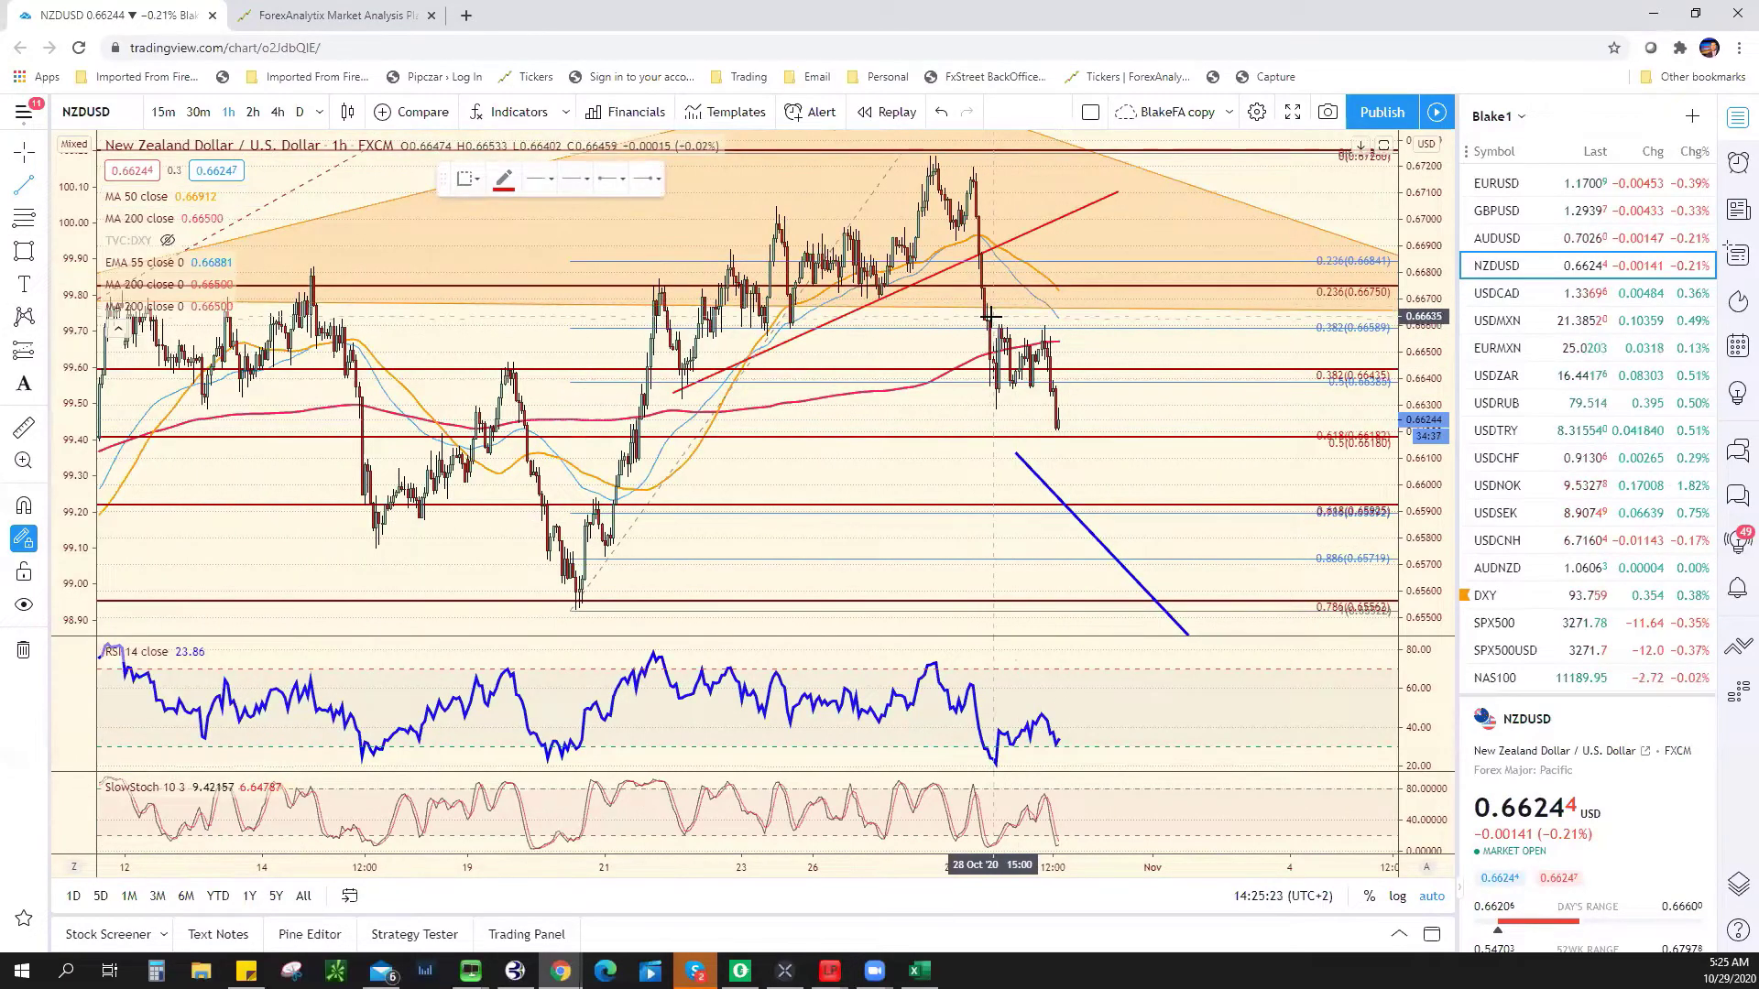
{"action": "left_click", "coordinate": [1083, 330]}
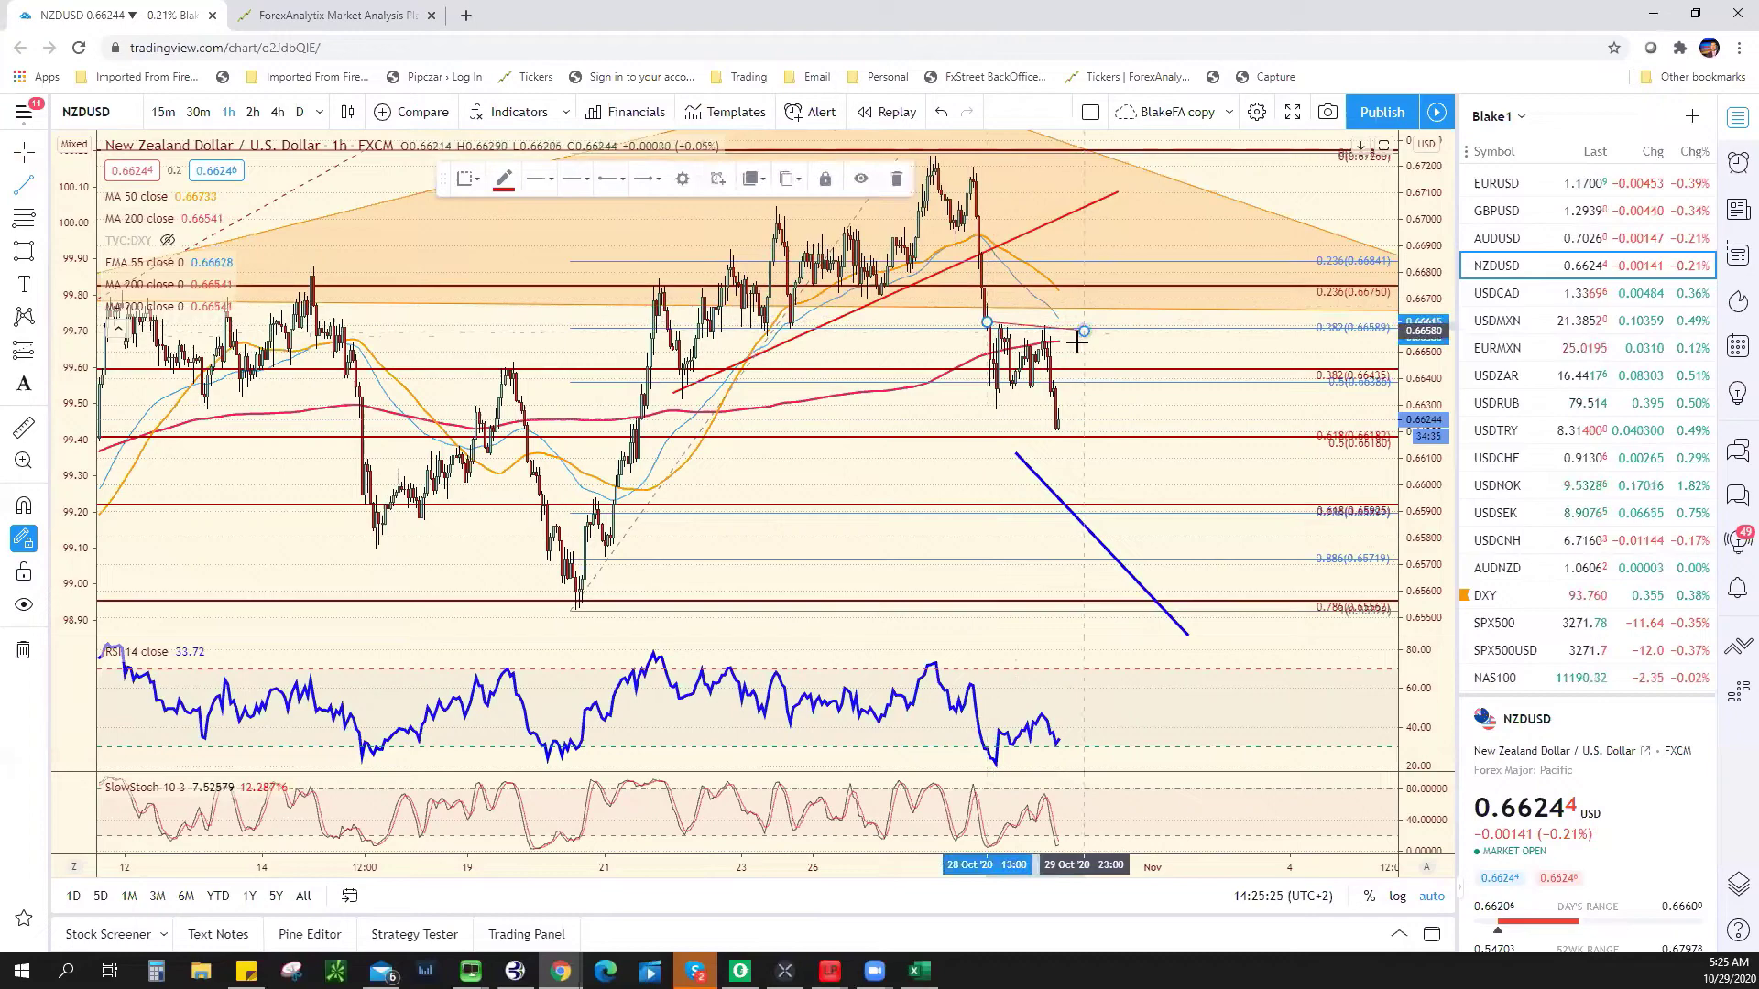
{"action": "left_click", "coordinate": [989, 406]}
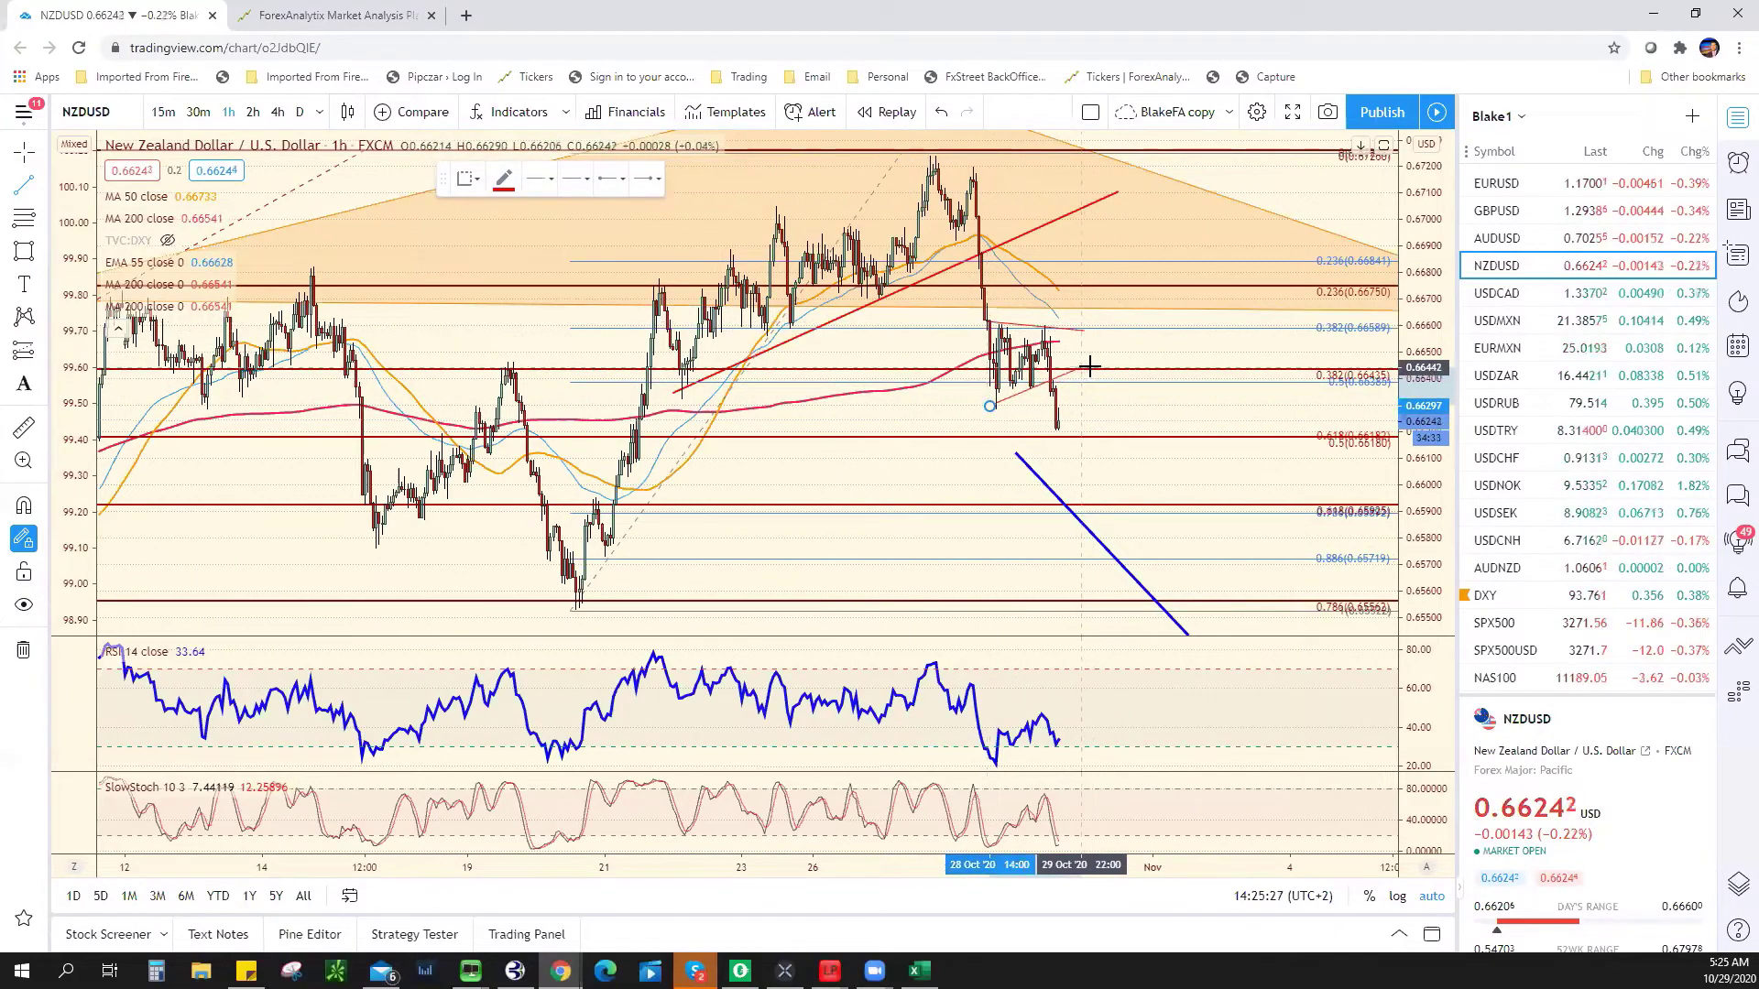
{"action": "left_click", "coordinate": [1090, 367]}
{"action": "scroll", "coordinate": [1033, 273], "scroll_direction": "down", "scroll_amount": 2}
{"action": "scroll", "coordinate": [1033, 273], "scroll_direction": "down", "scroll_amount": 3}
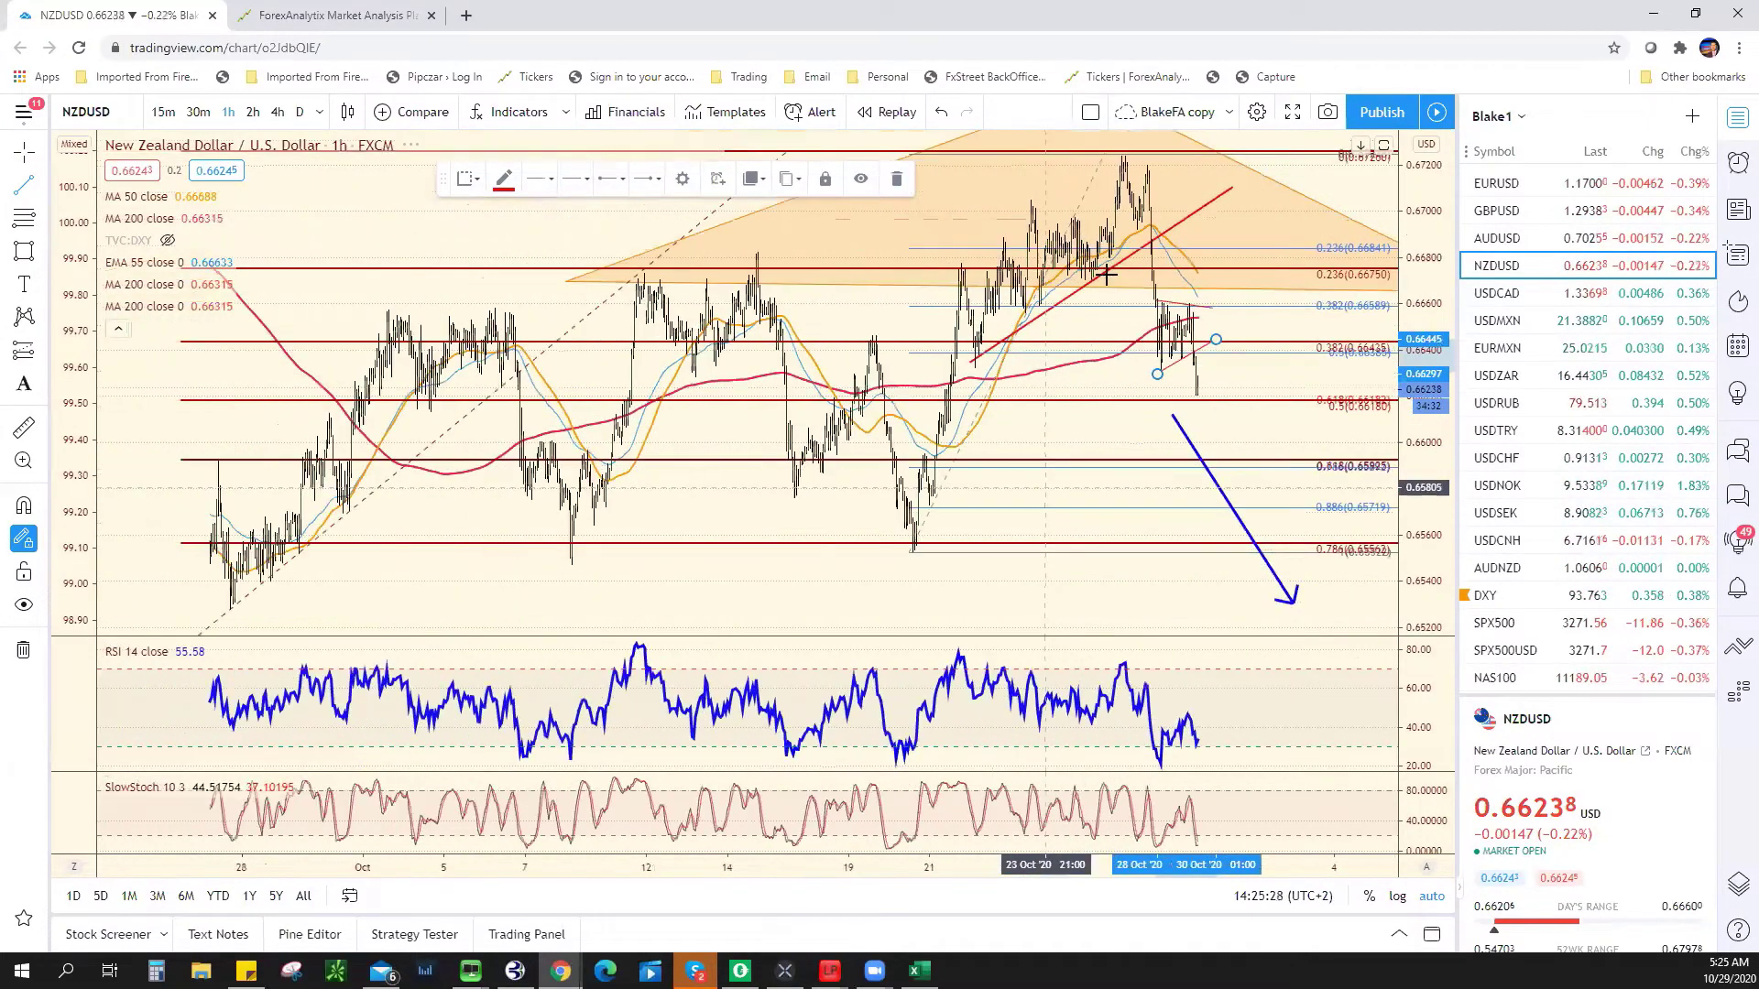
{"action": "scroll", "coordinate": [1171, 424], "scroll_direction": "up", "scroll_amount": 5}
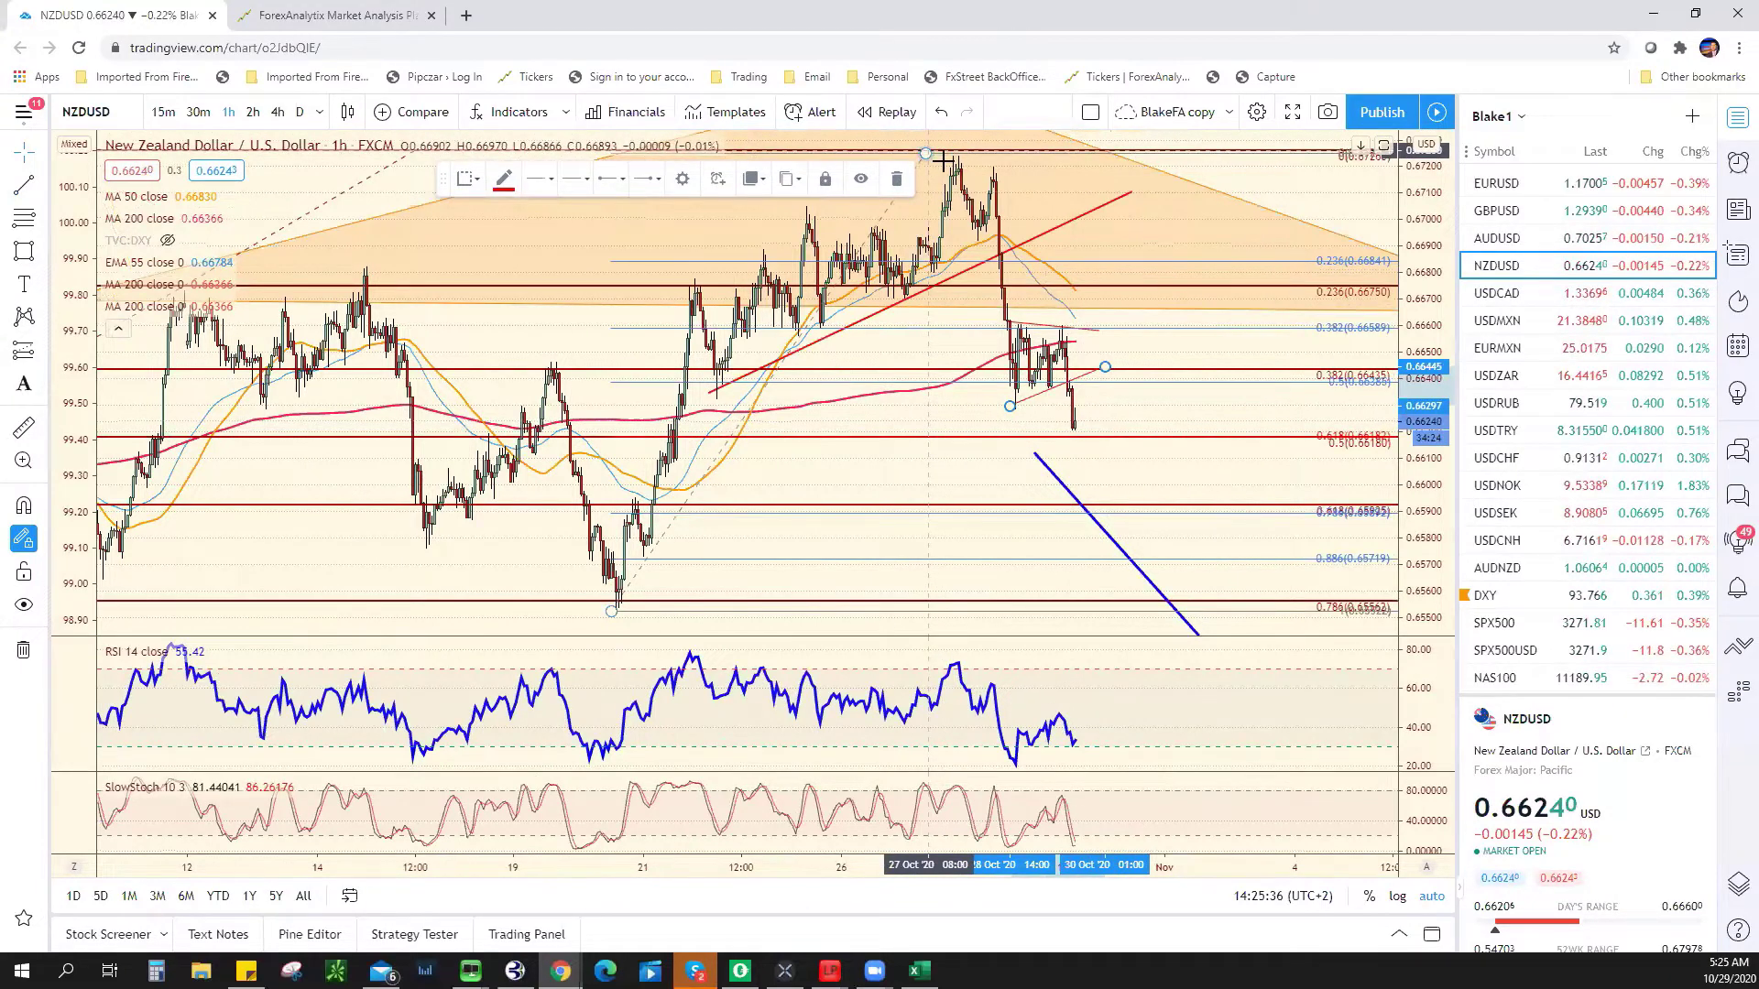
{"action": "left_click_drag", "start_coordinate": [944, 162], "coordinate": [965, 160]}
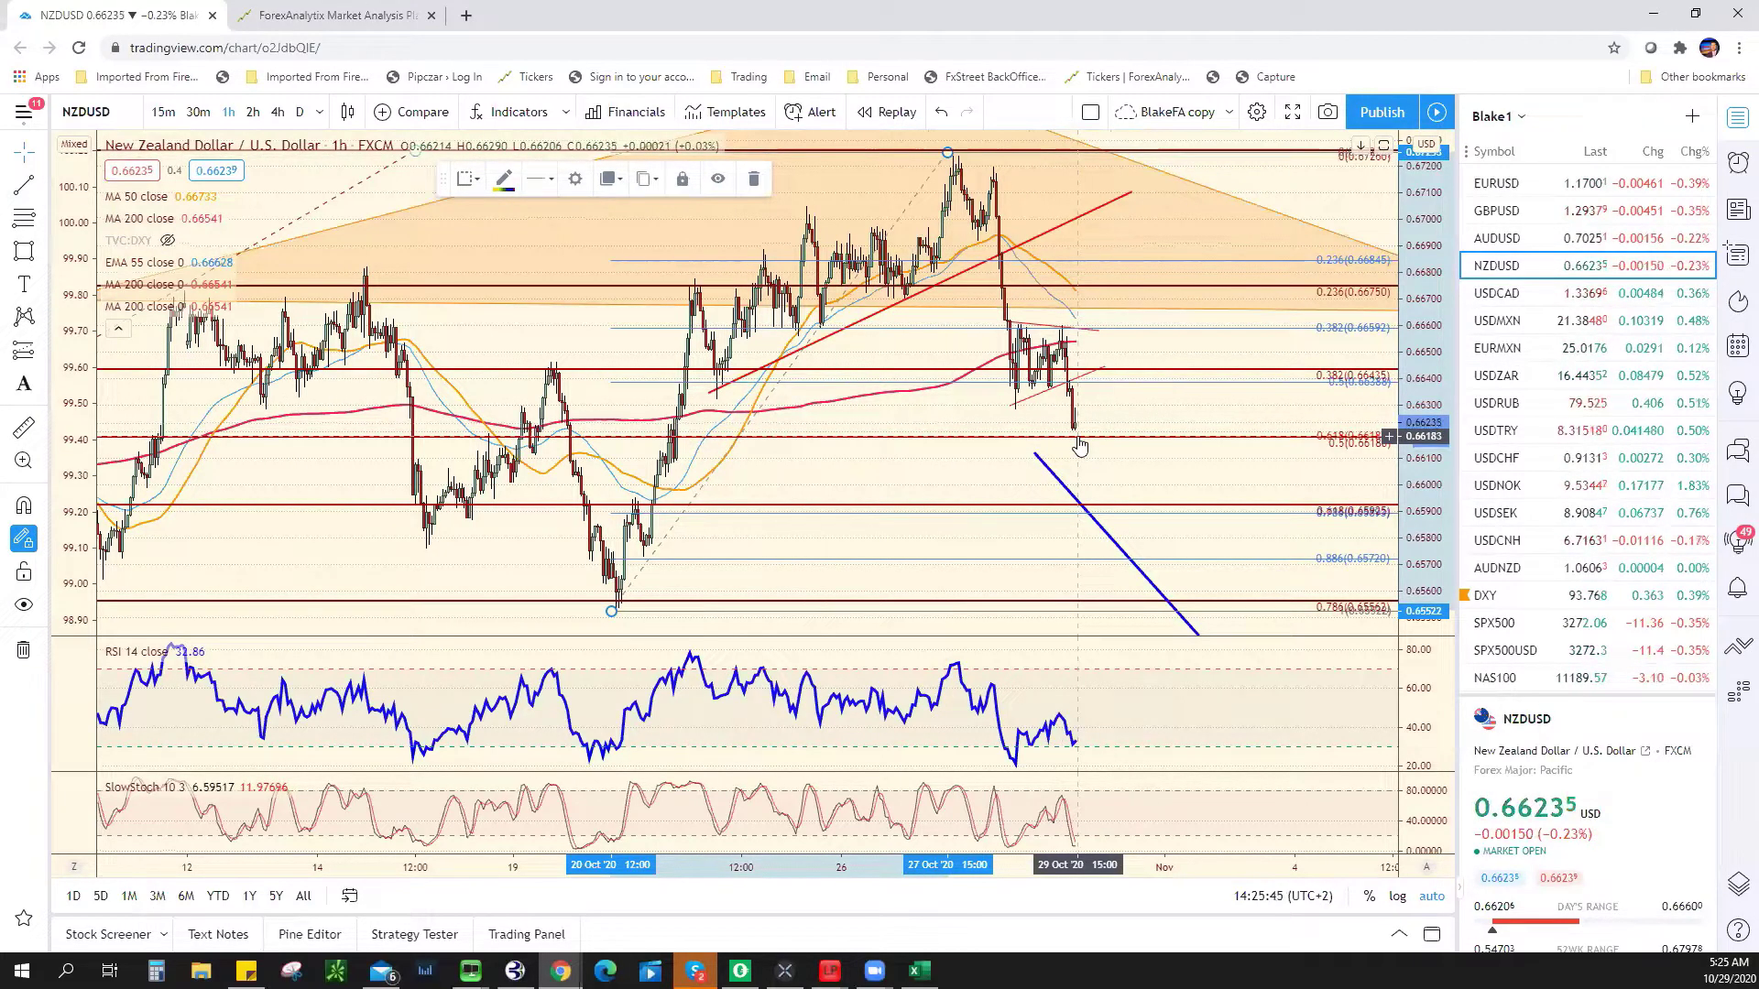
{"action": "key", "text": "alt+Tab"}
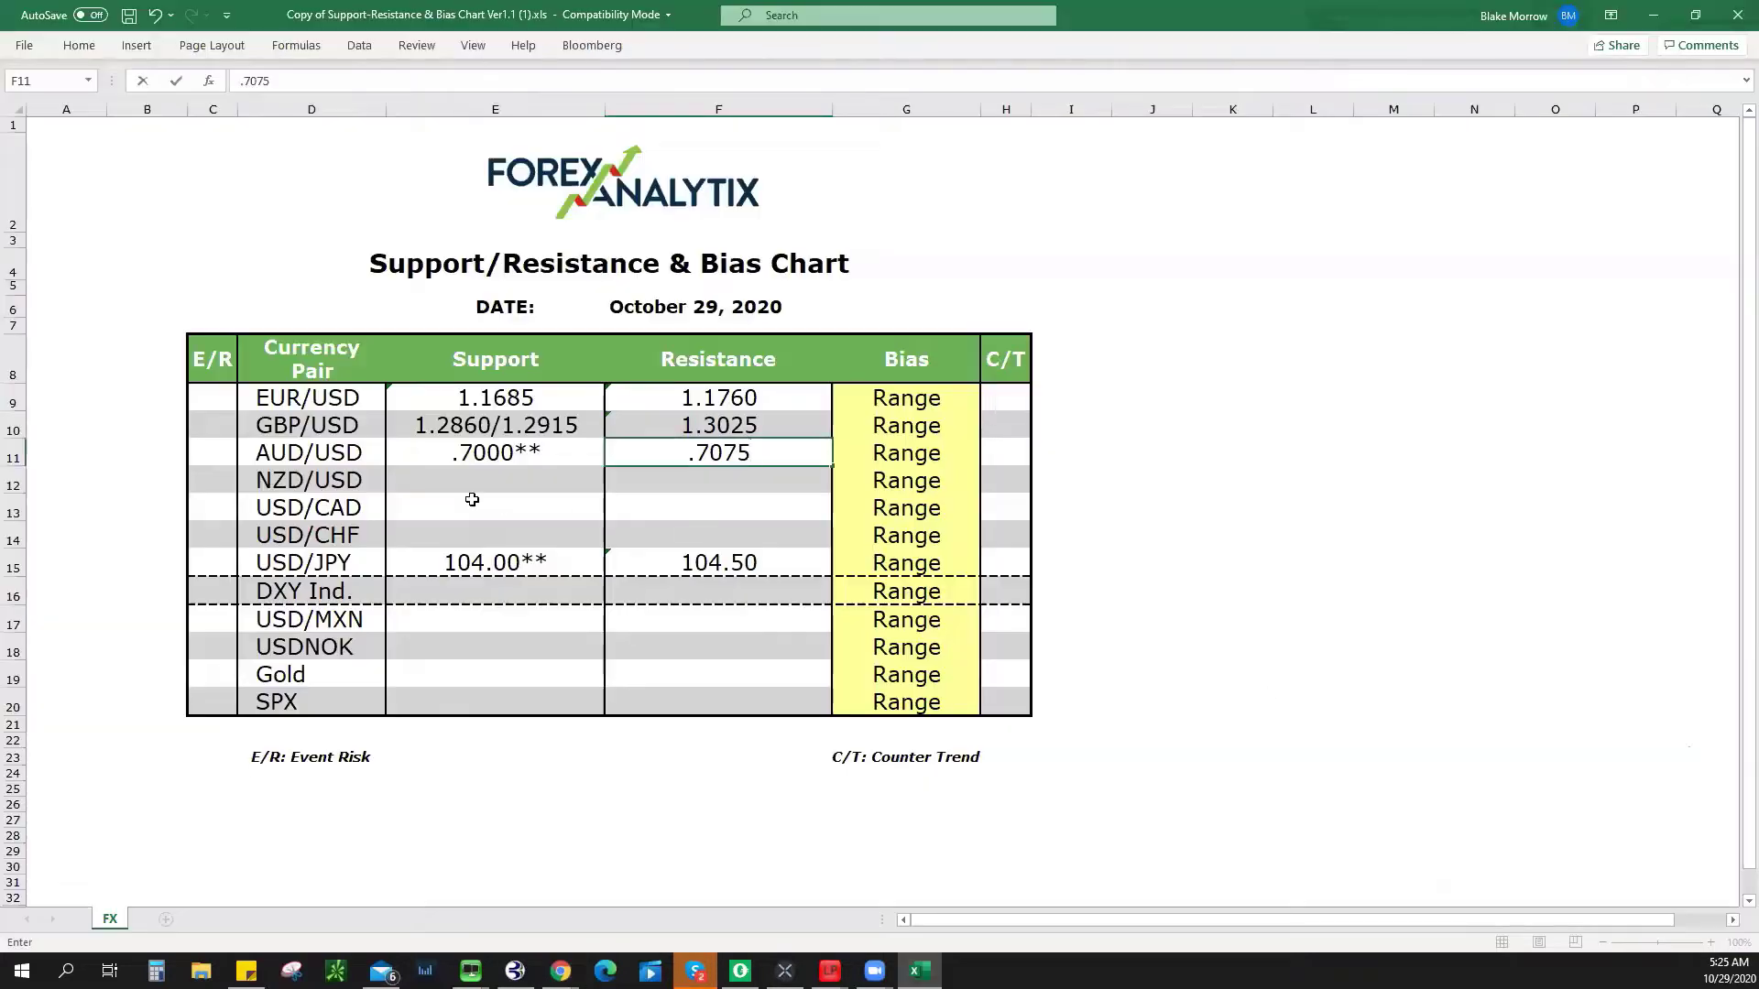
- Enter NZD/USD support .6590/.6618 in cell E12, checking the chart in between
{"action": "left_click", "coordinate": [495, 476]}
{"action": "type", "text": ".6618"}
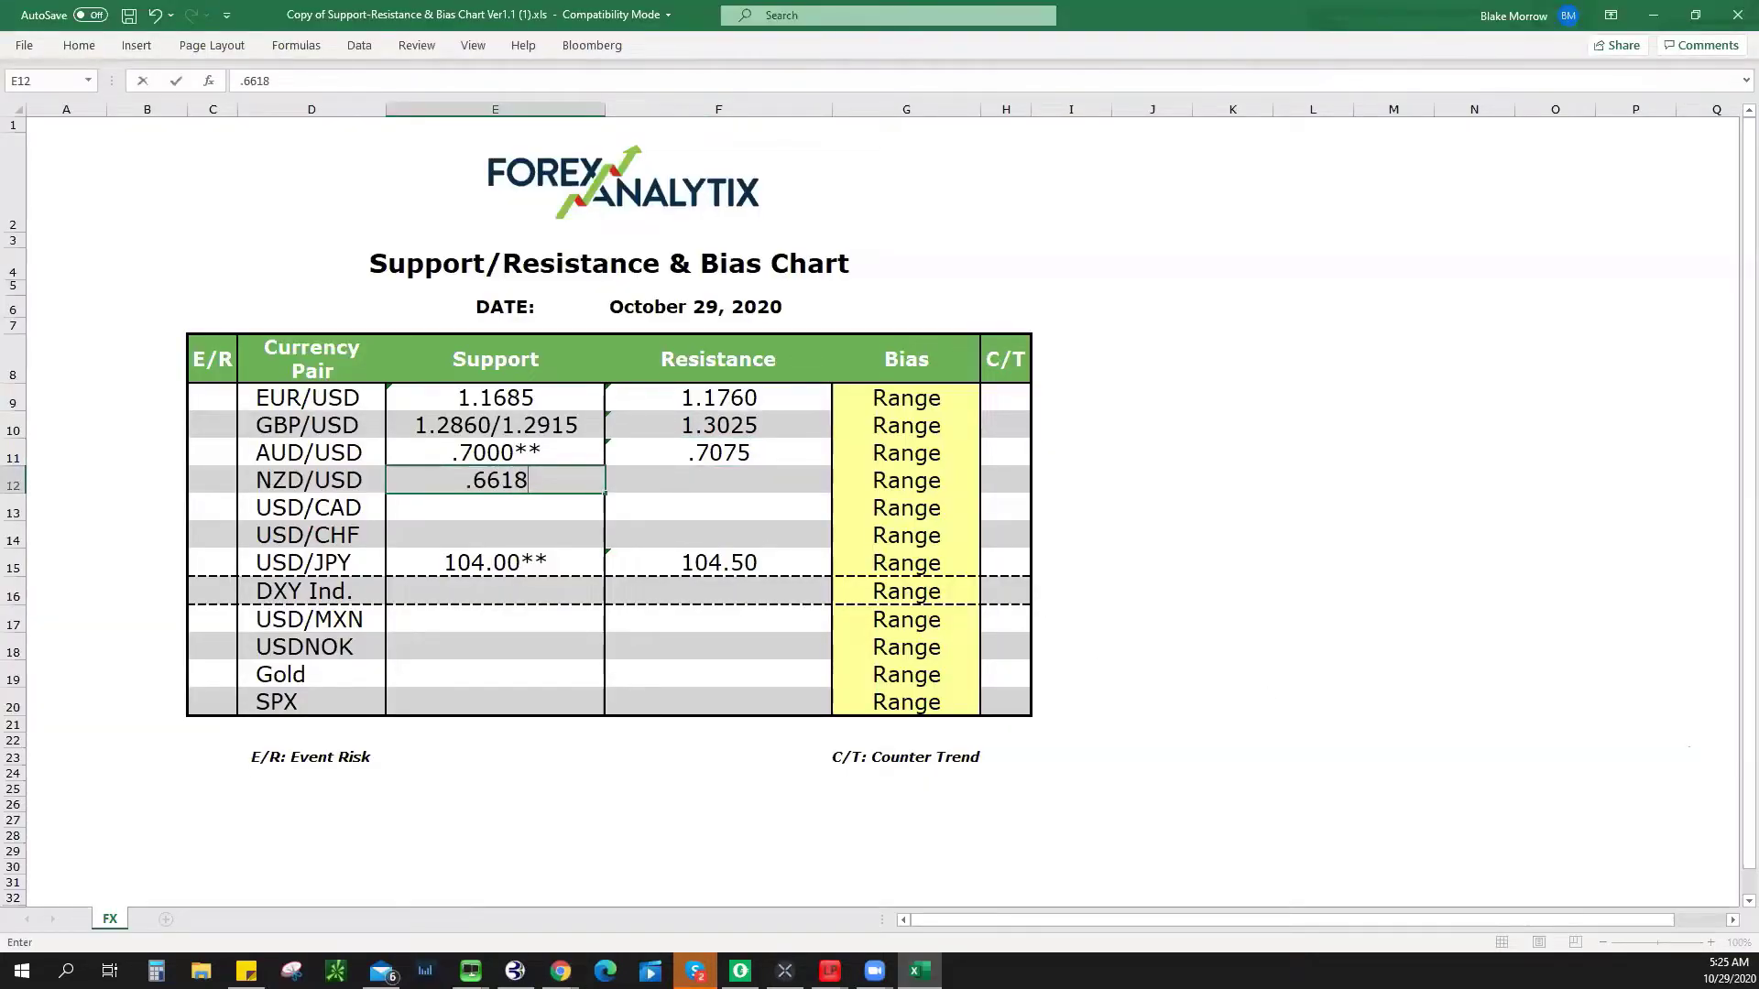
{"action": "key", "text": "alt+Tab"}
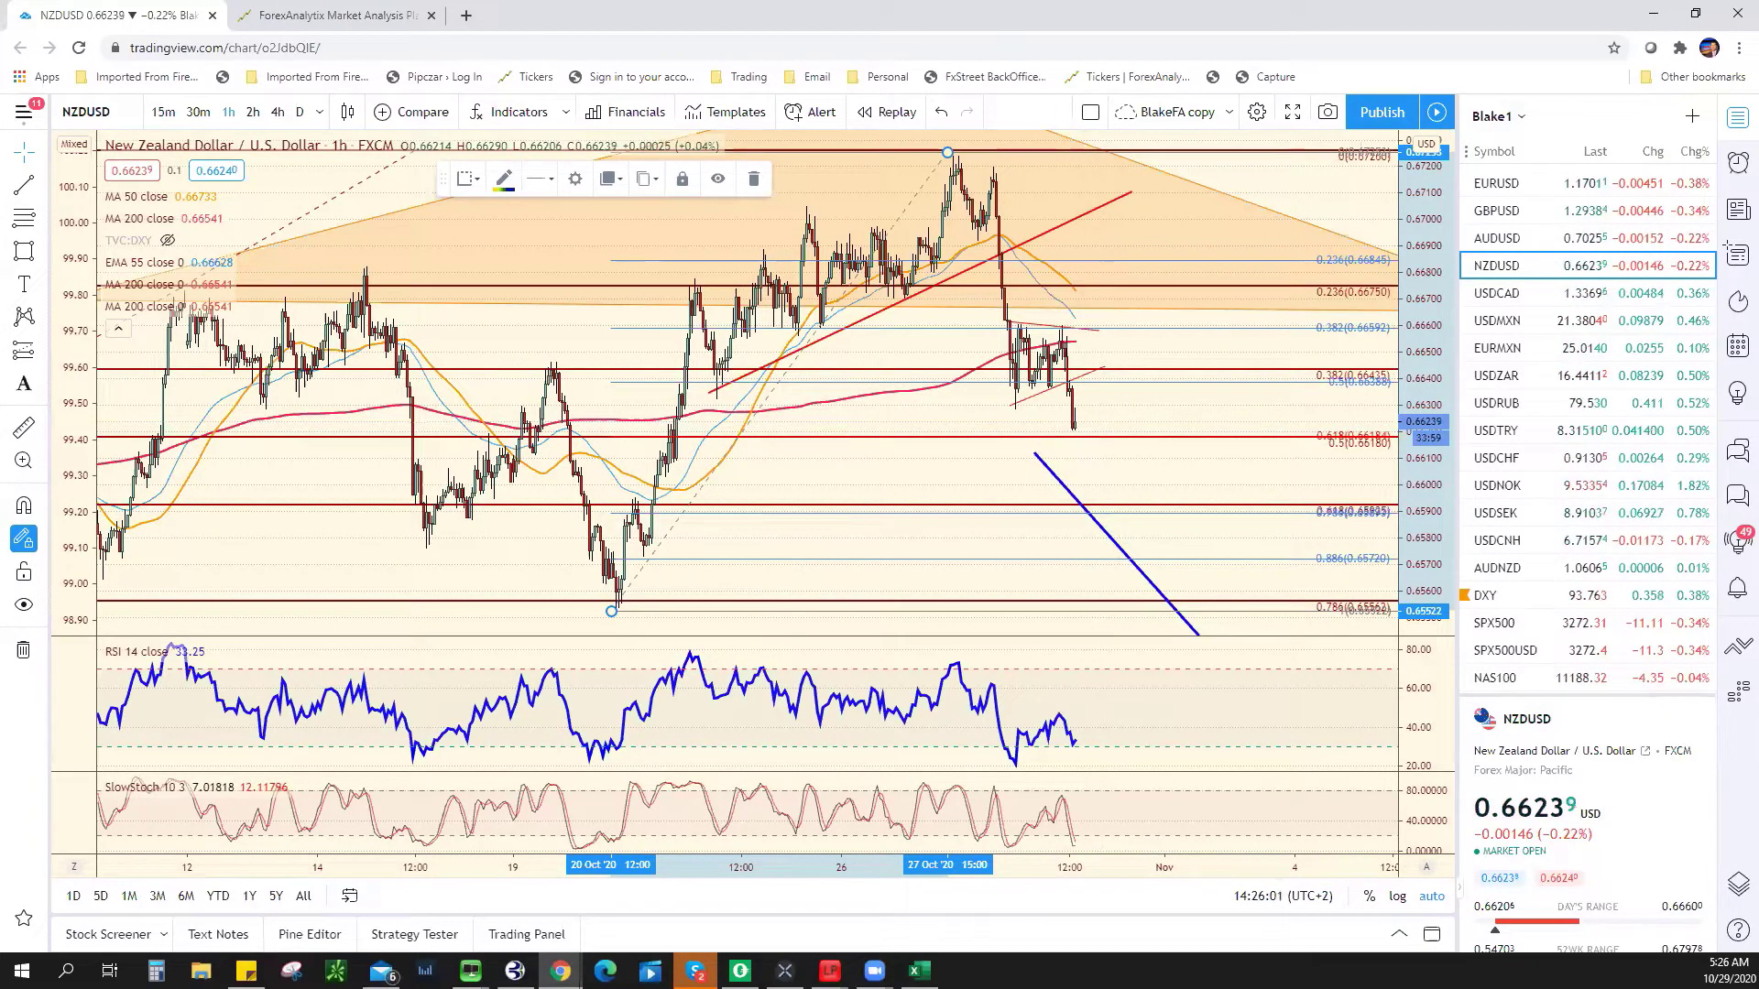
{"action": "key", "text": "alt+Tab"}
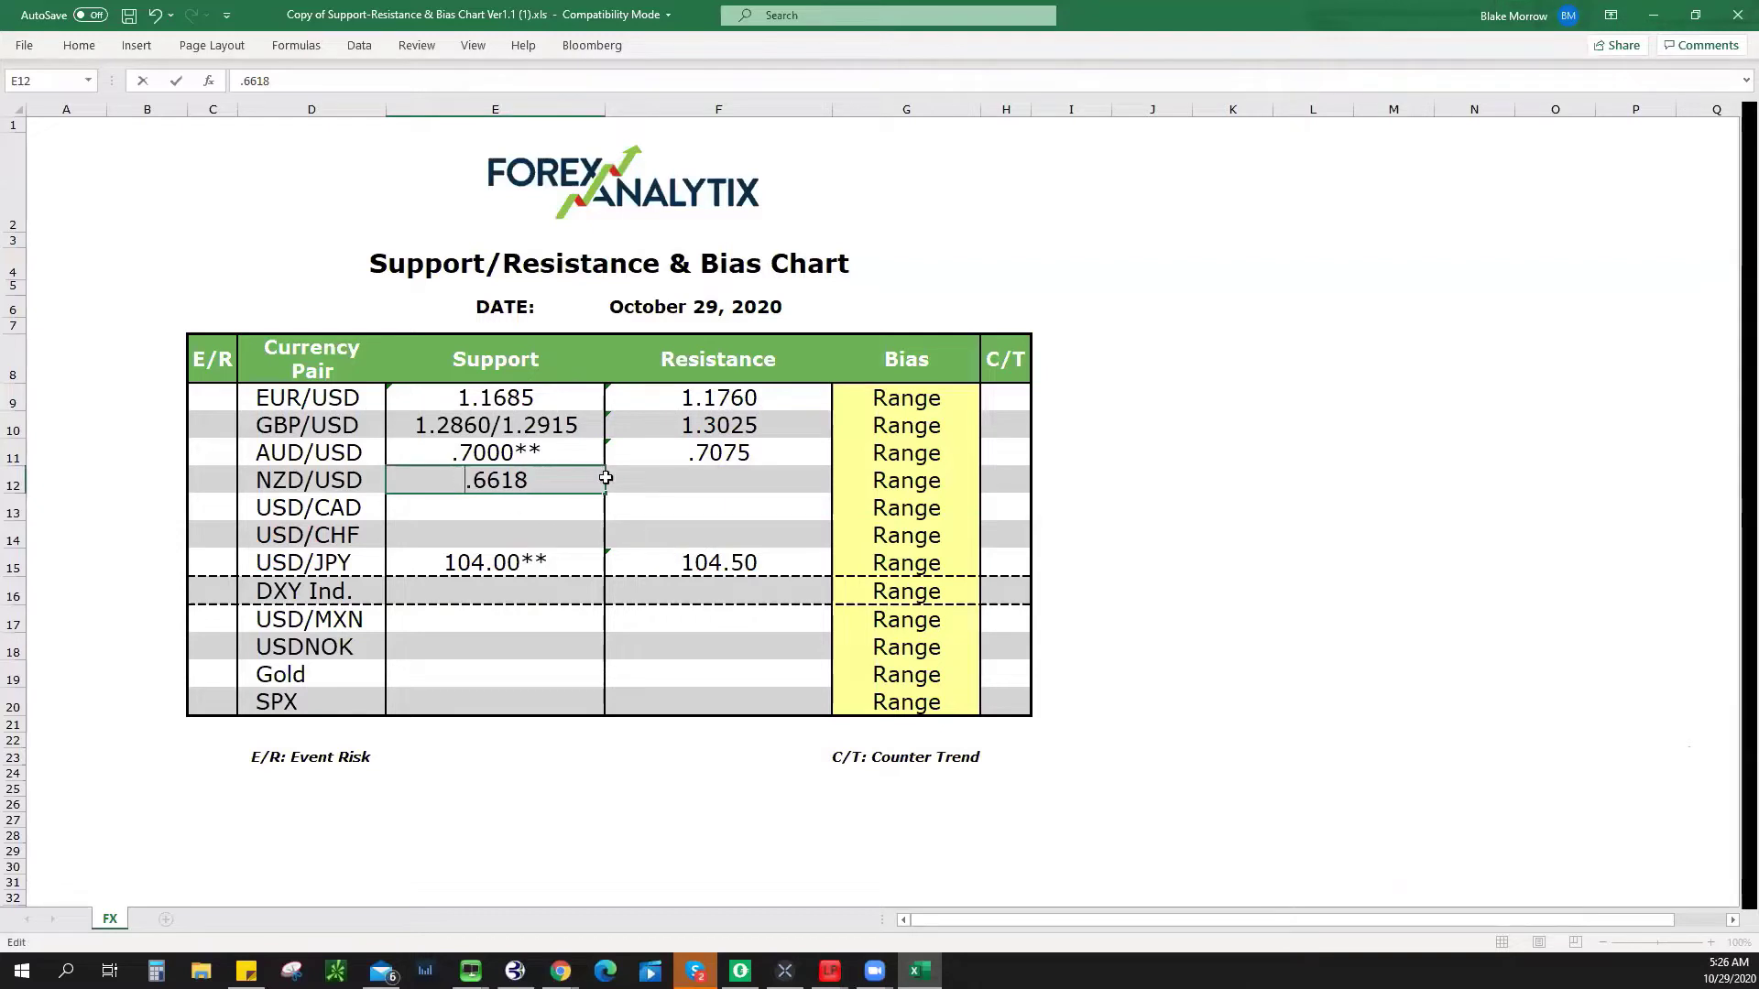
{"action": "type", "text": ".6590/"}
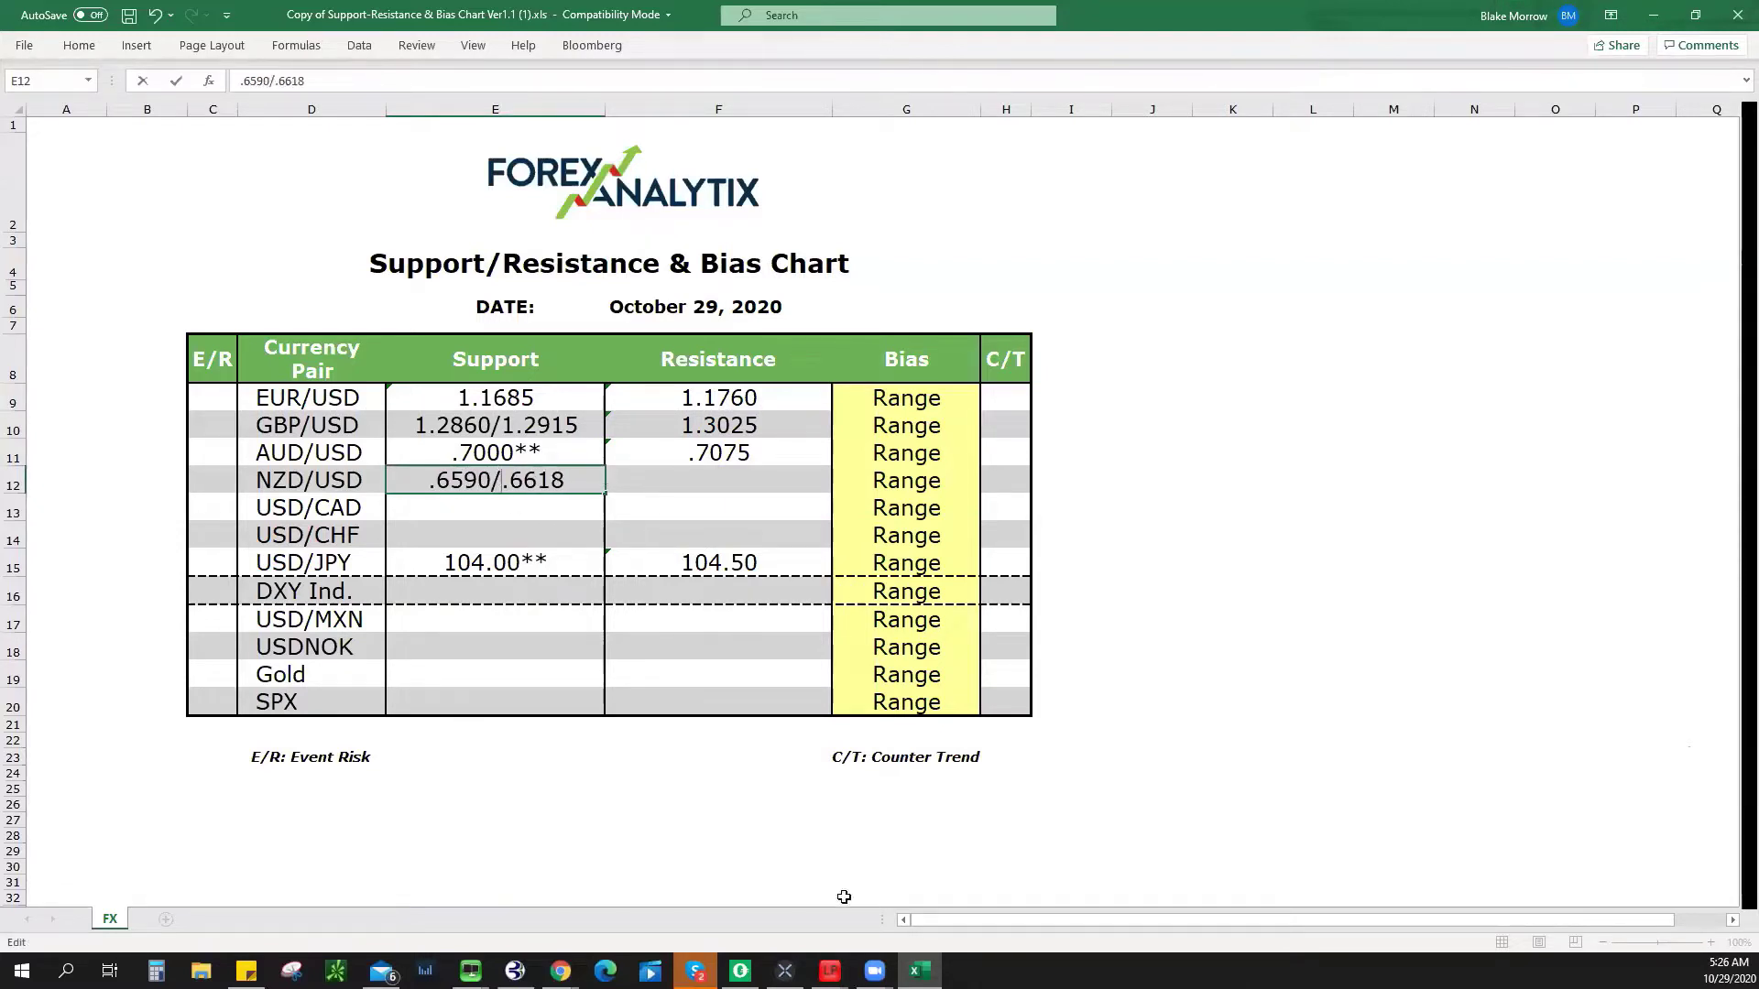
{"action": "left_click", "coordinate": [921, 970]}
{"action": "key", "text": "alt+Tab"}
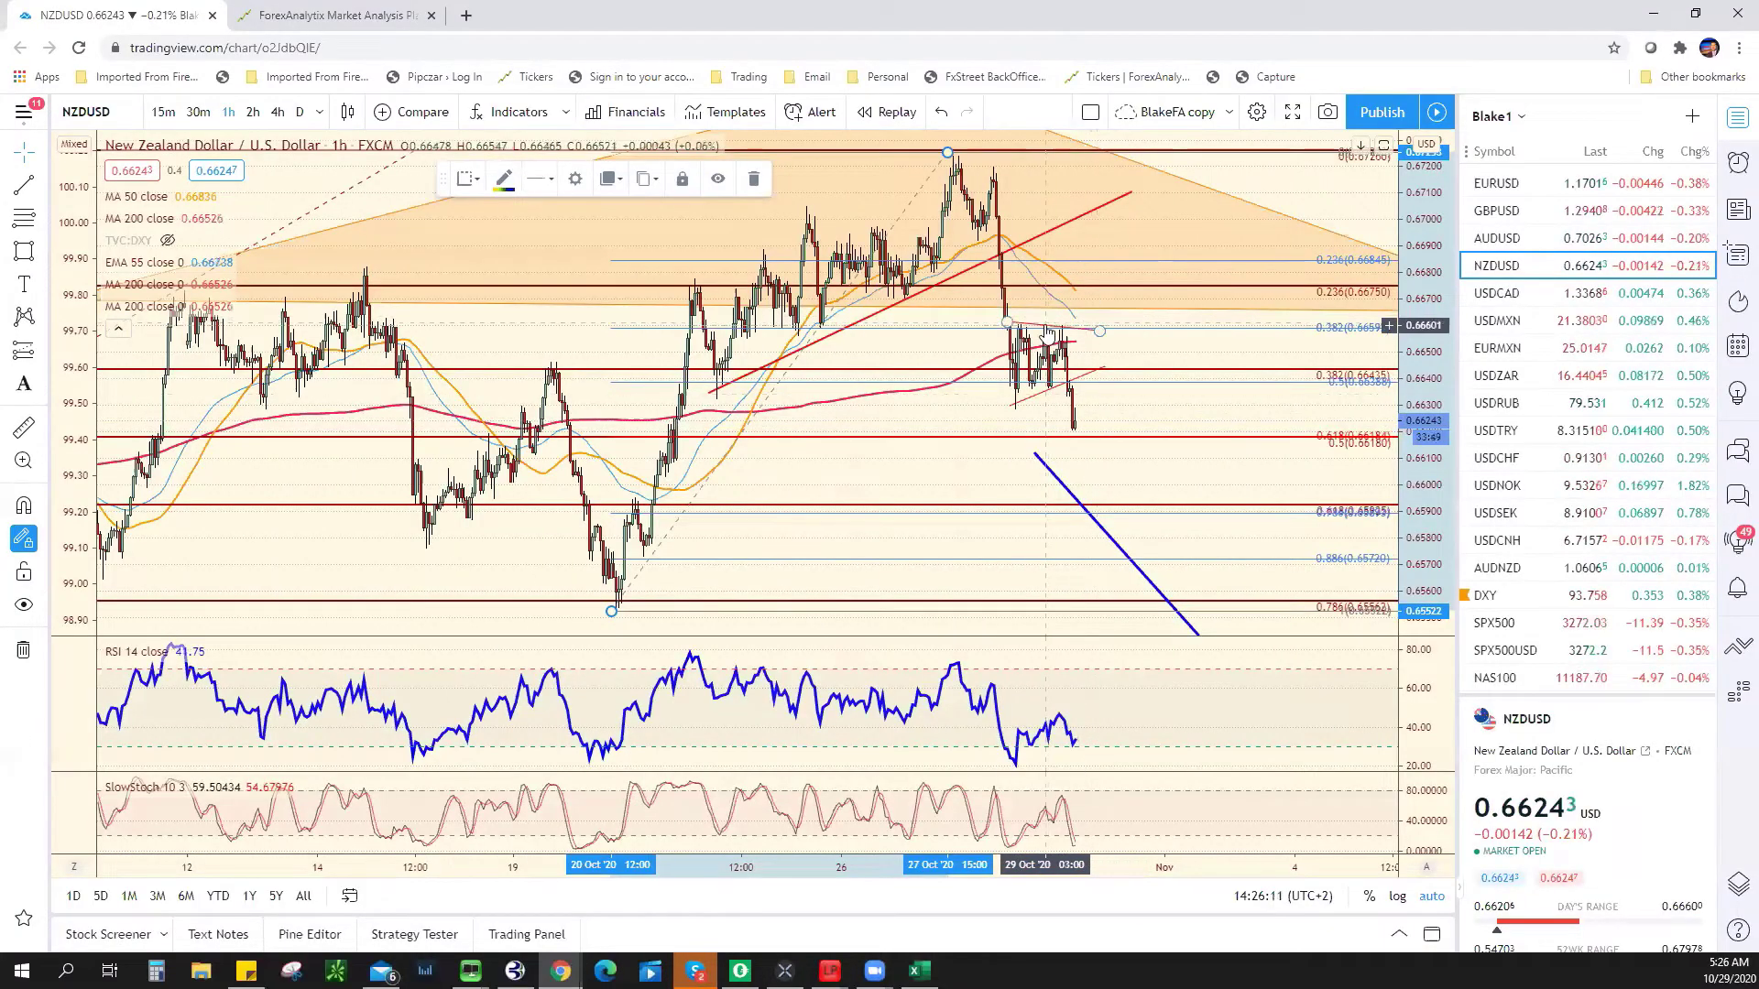
- Enter .6660 as the NZD/USD resistance level in cell F12
{"action": "key", "text": "alt+Tab"}
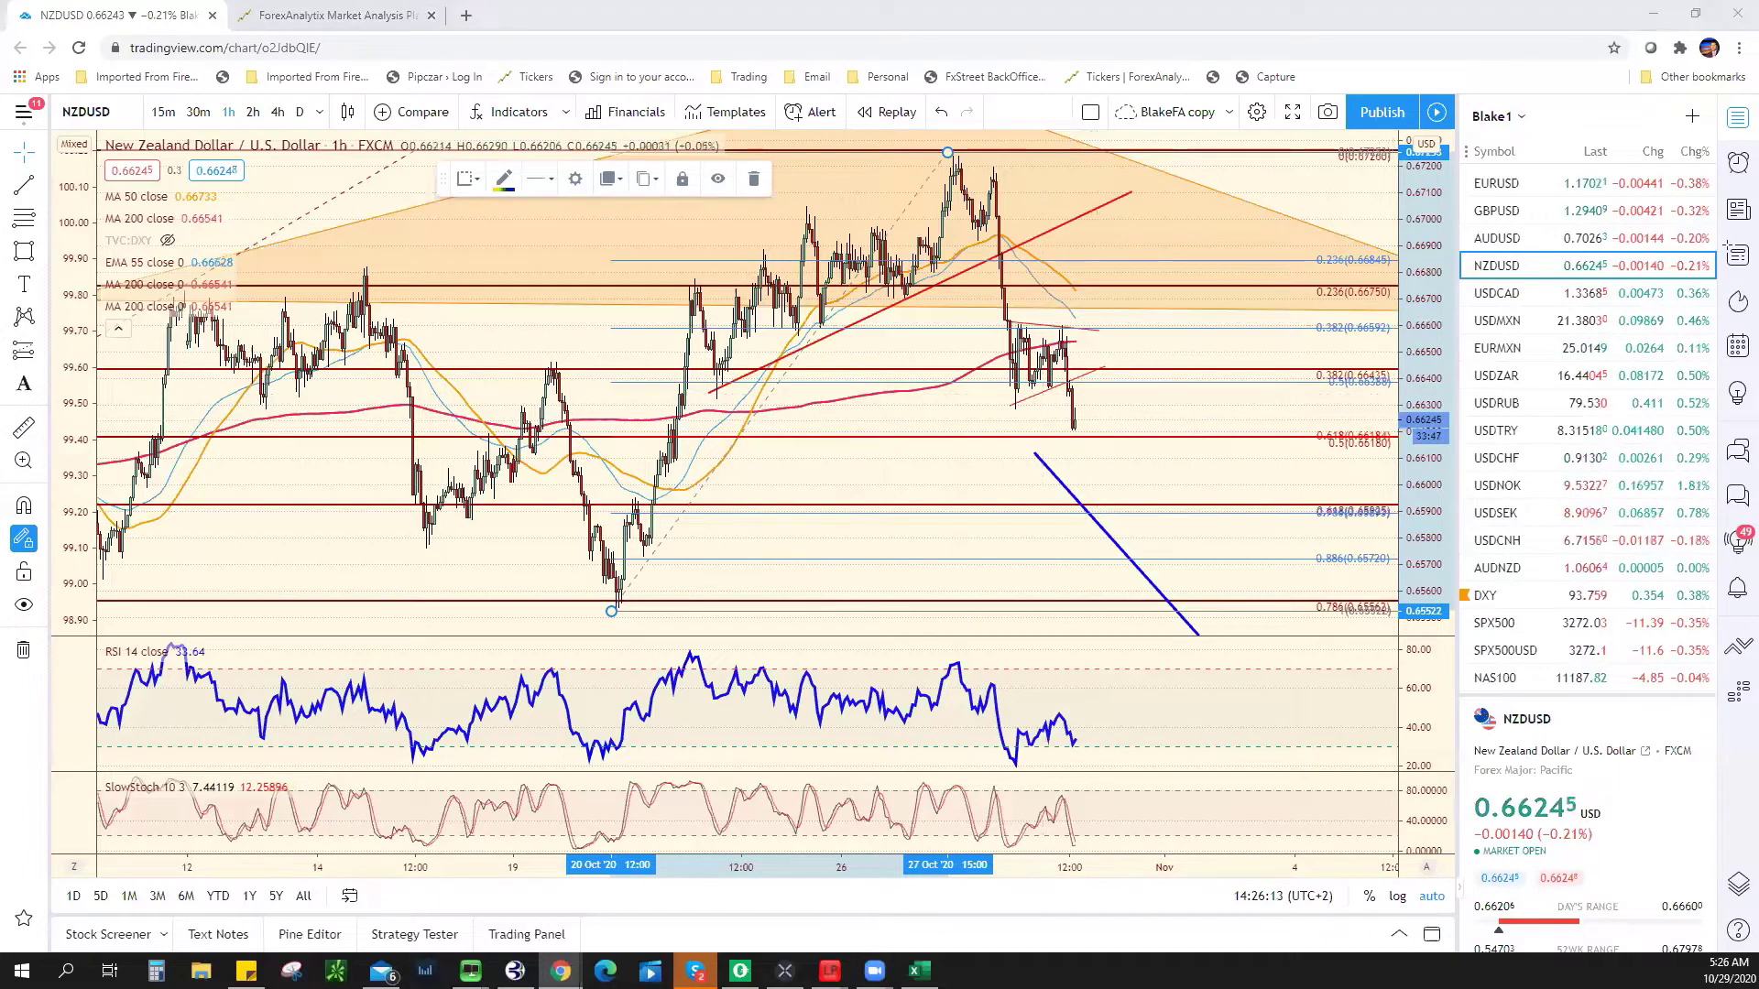
{"action": "left_click", "coordinate": [736, 480]}
{"action": "type", "text": "."}
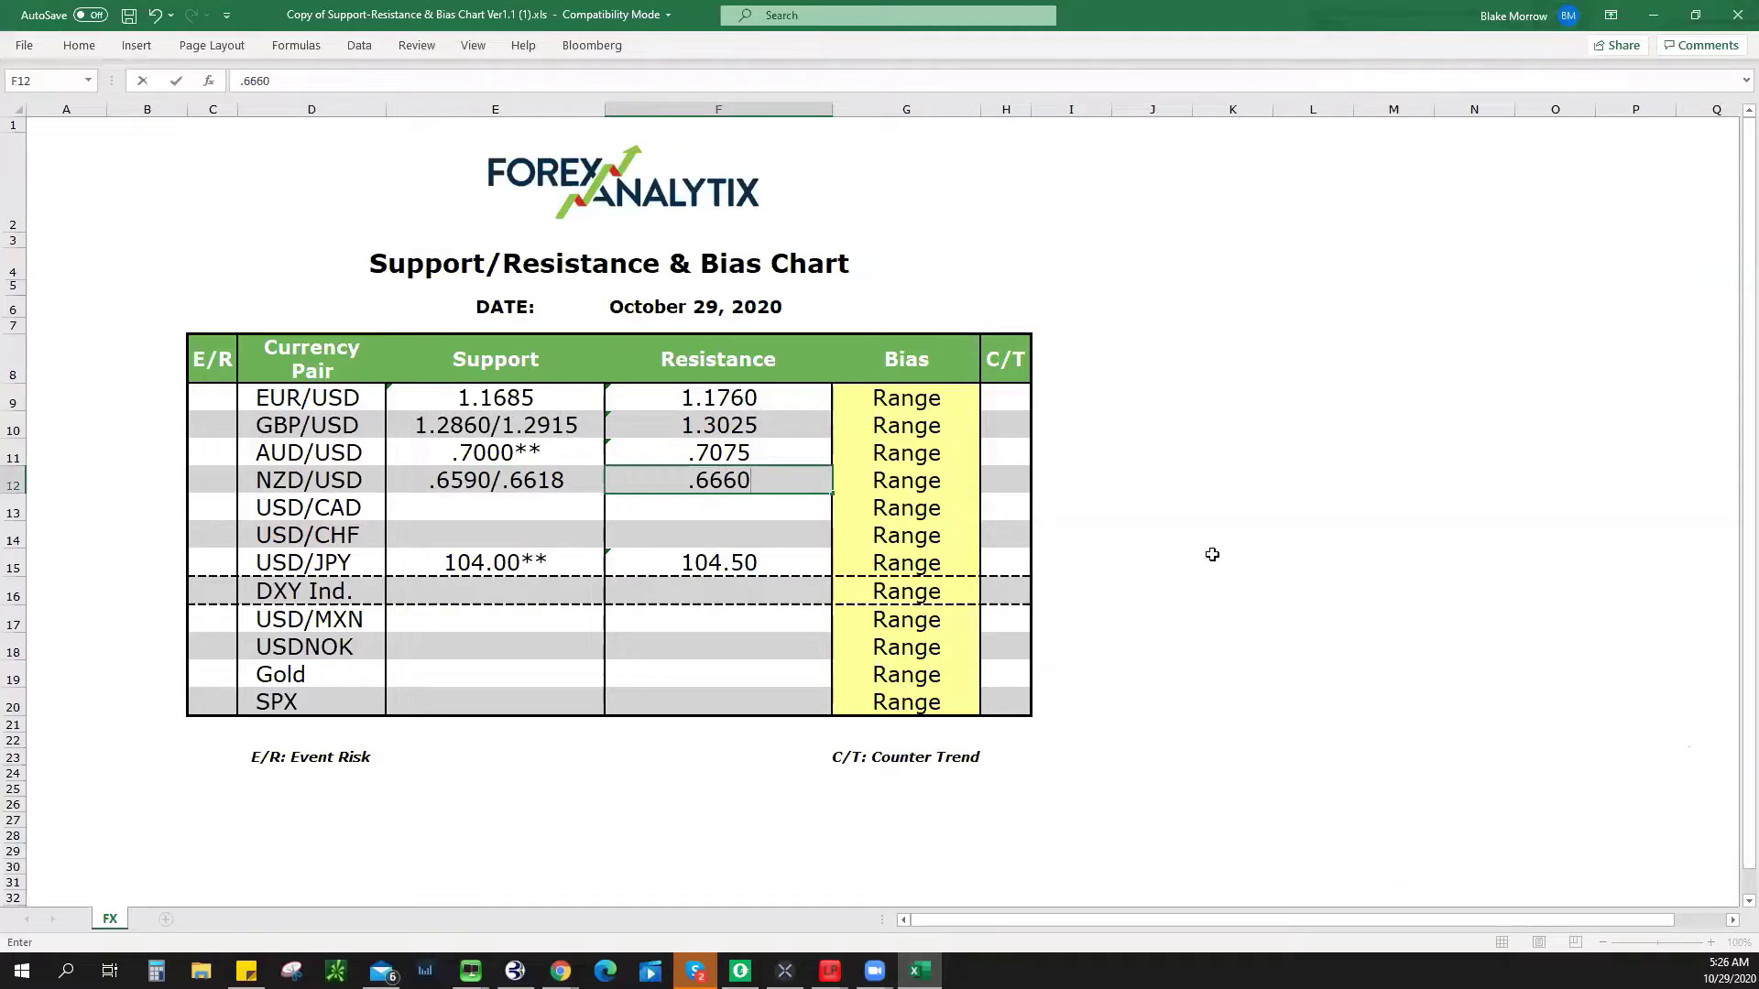
{"action": "type", "text": "6660"}
{"action": "scroll", "coordinate": [1273, 696], "scroll_direction": "down", "scroll_amount": 7}
{"action": "scroll", "coordinate": [1255, 652], "scroll_direction": "up", "scroll_amount": 7}
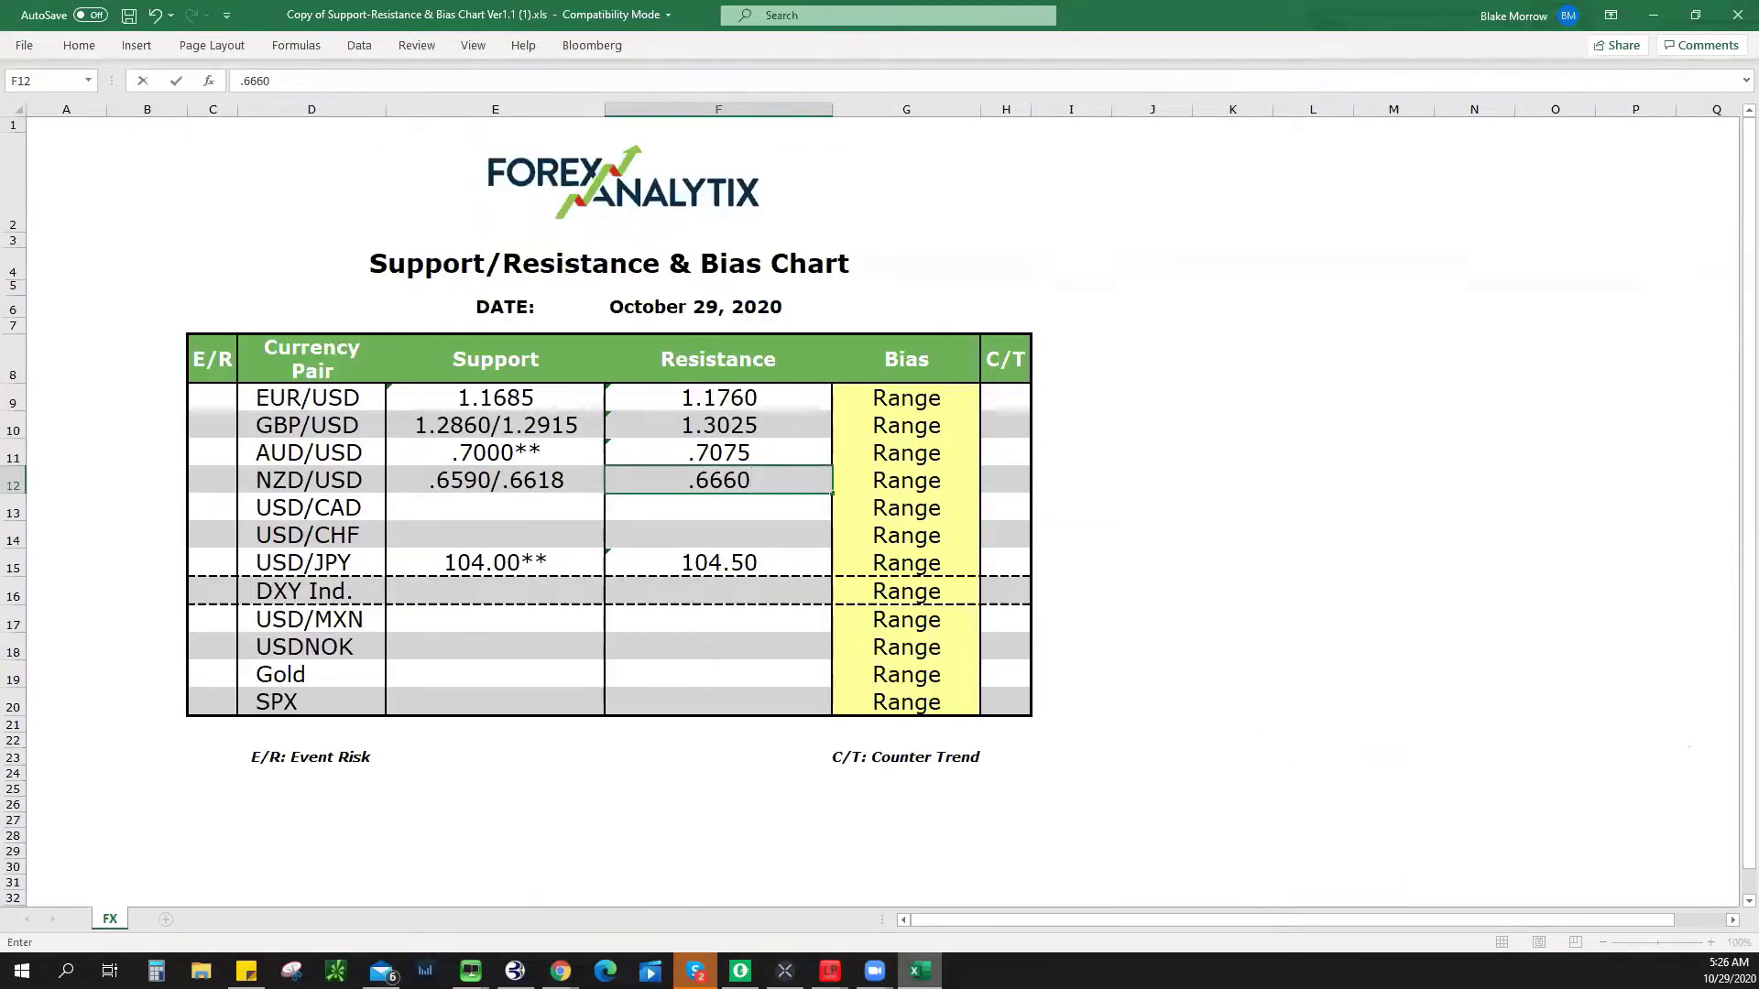
{"action": "key", "text": "alt+Tab"}
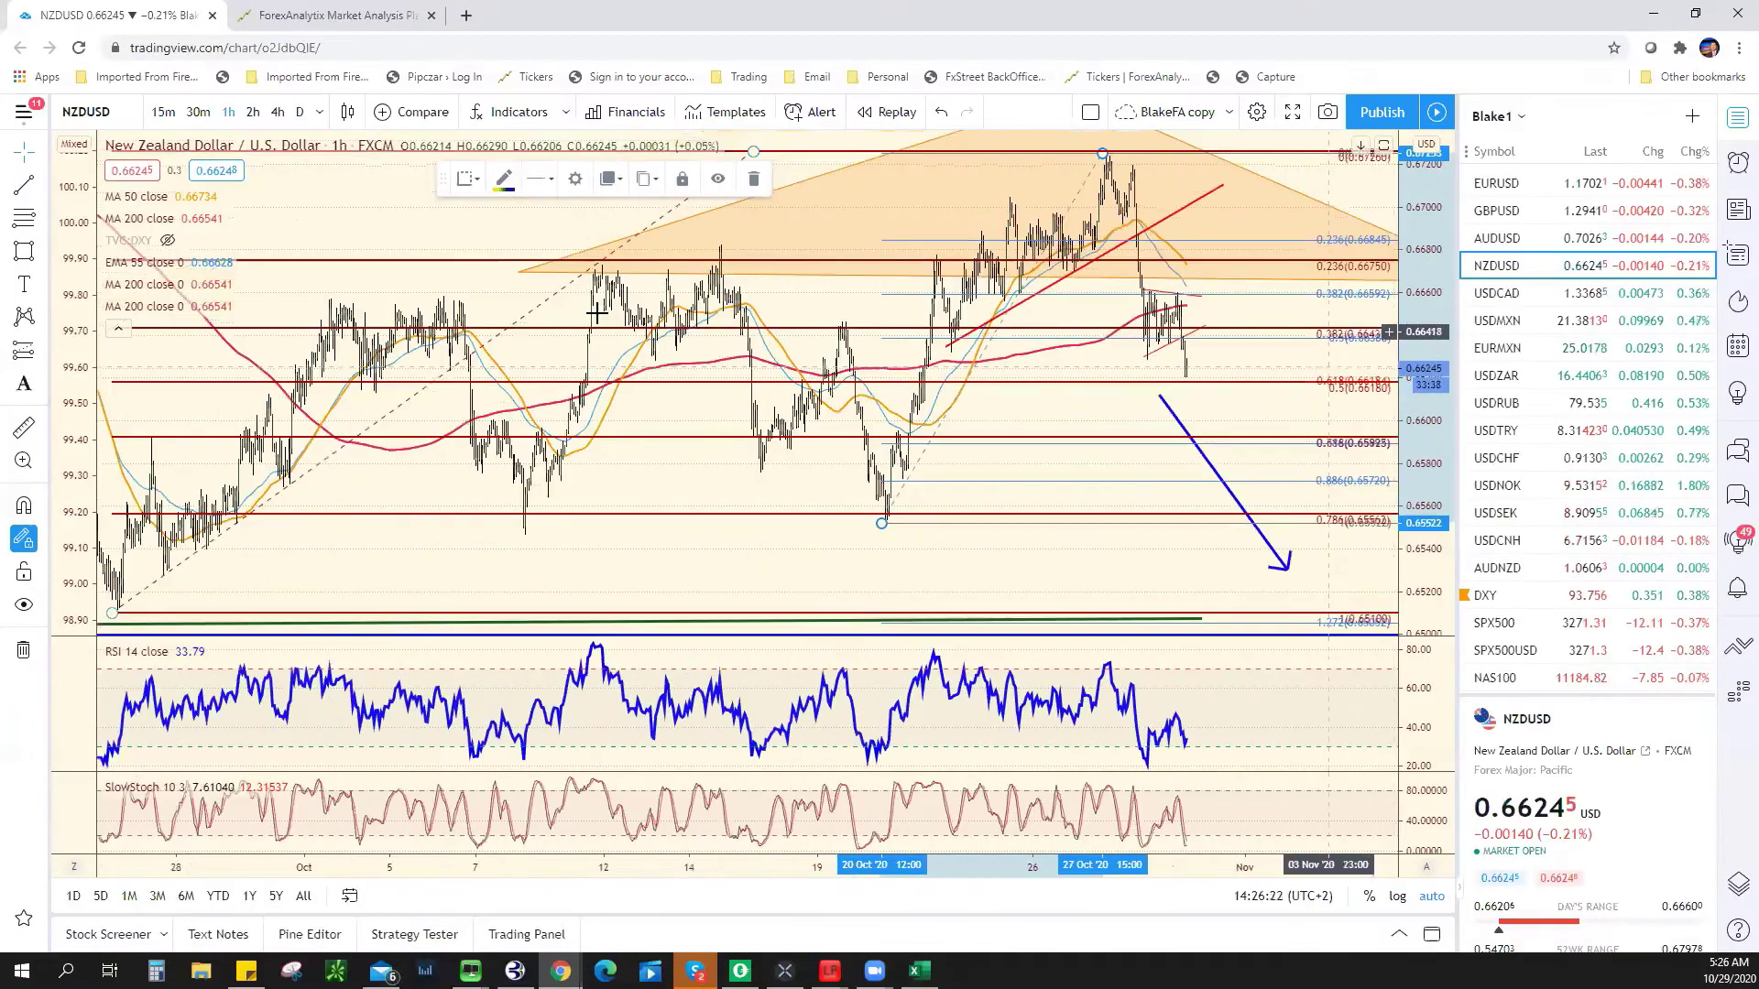
- Switch NZDUSD to the daily timeframe and remove the blue arrow drawing
{"action": "left_click", "coordinate": [300, 112]}
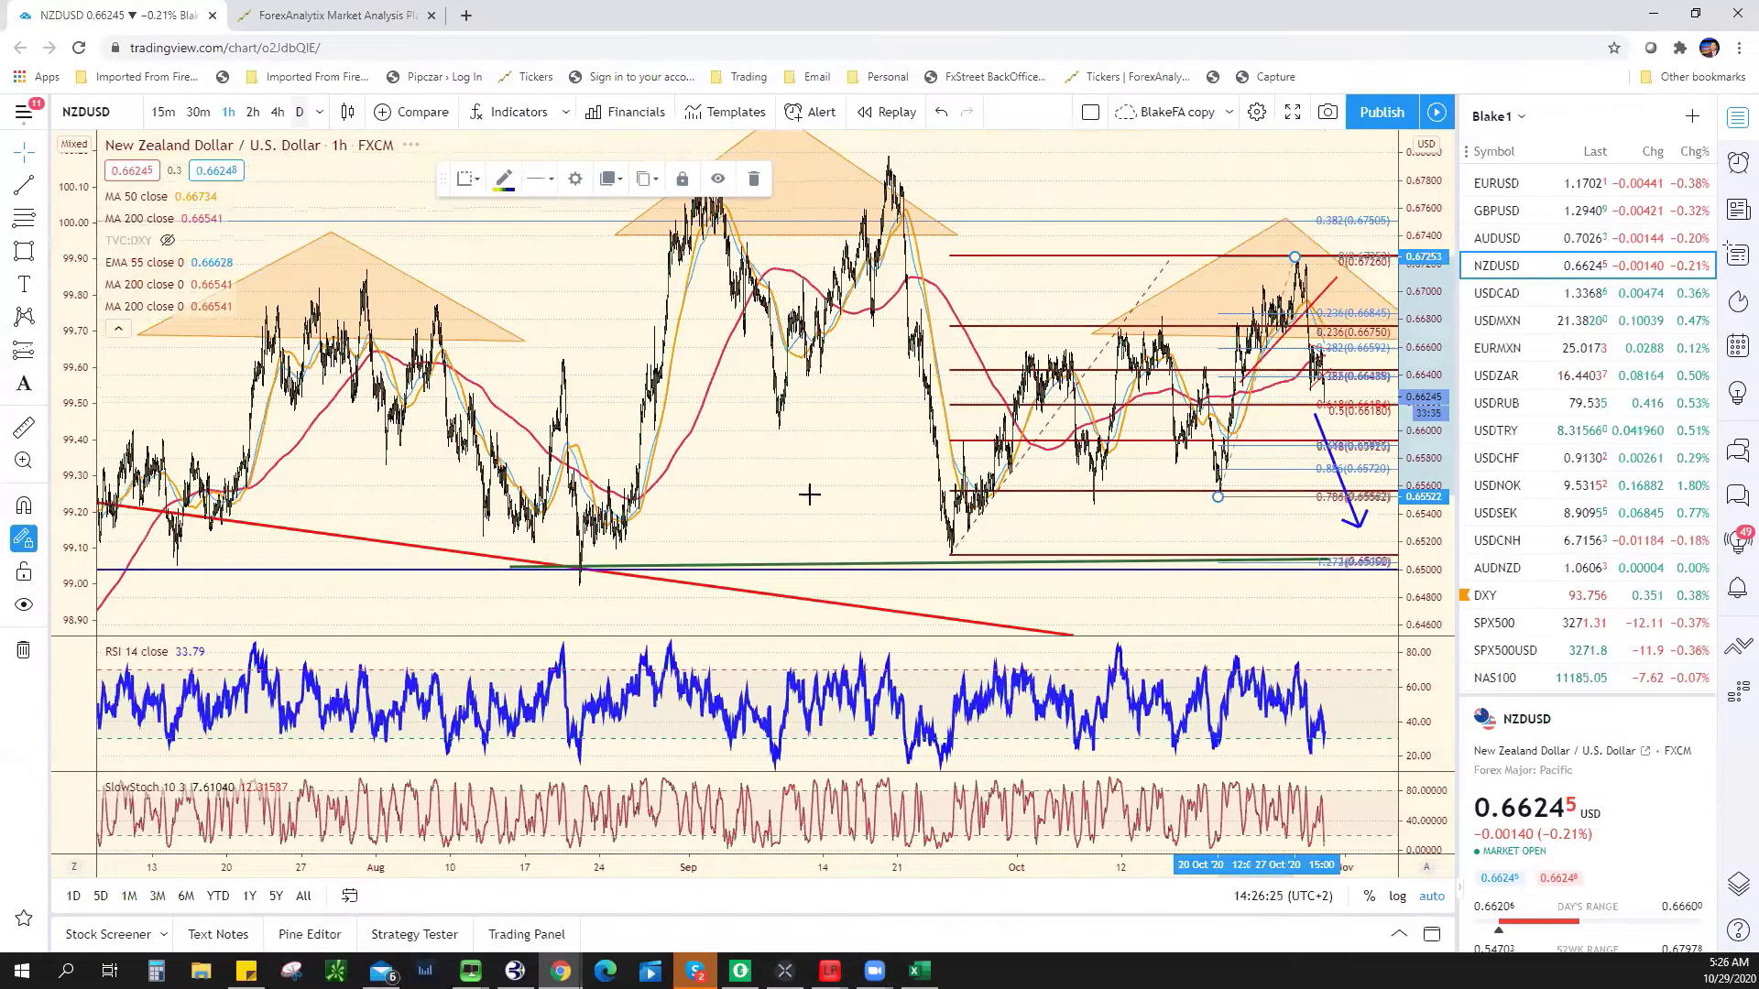
{"action": "scroll", "coordinate": [1102, 247], "scroll_direction": "up", "scroll_amount": 10}
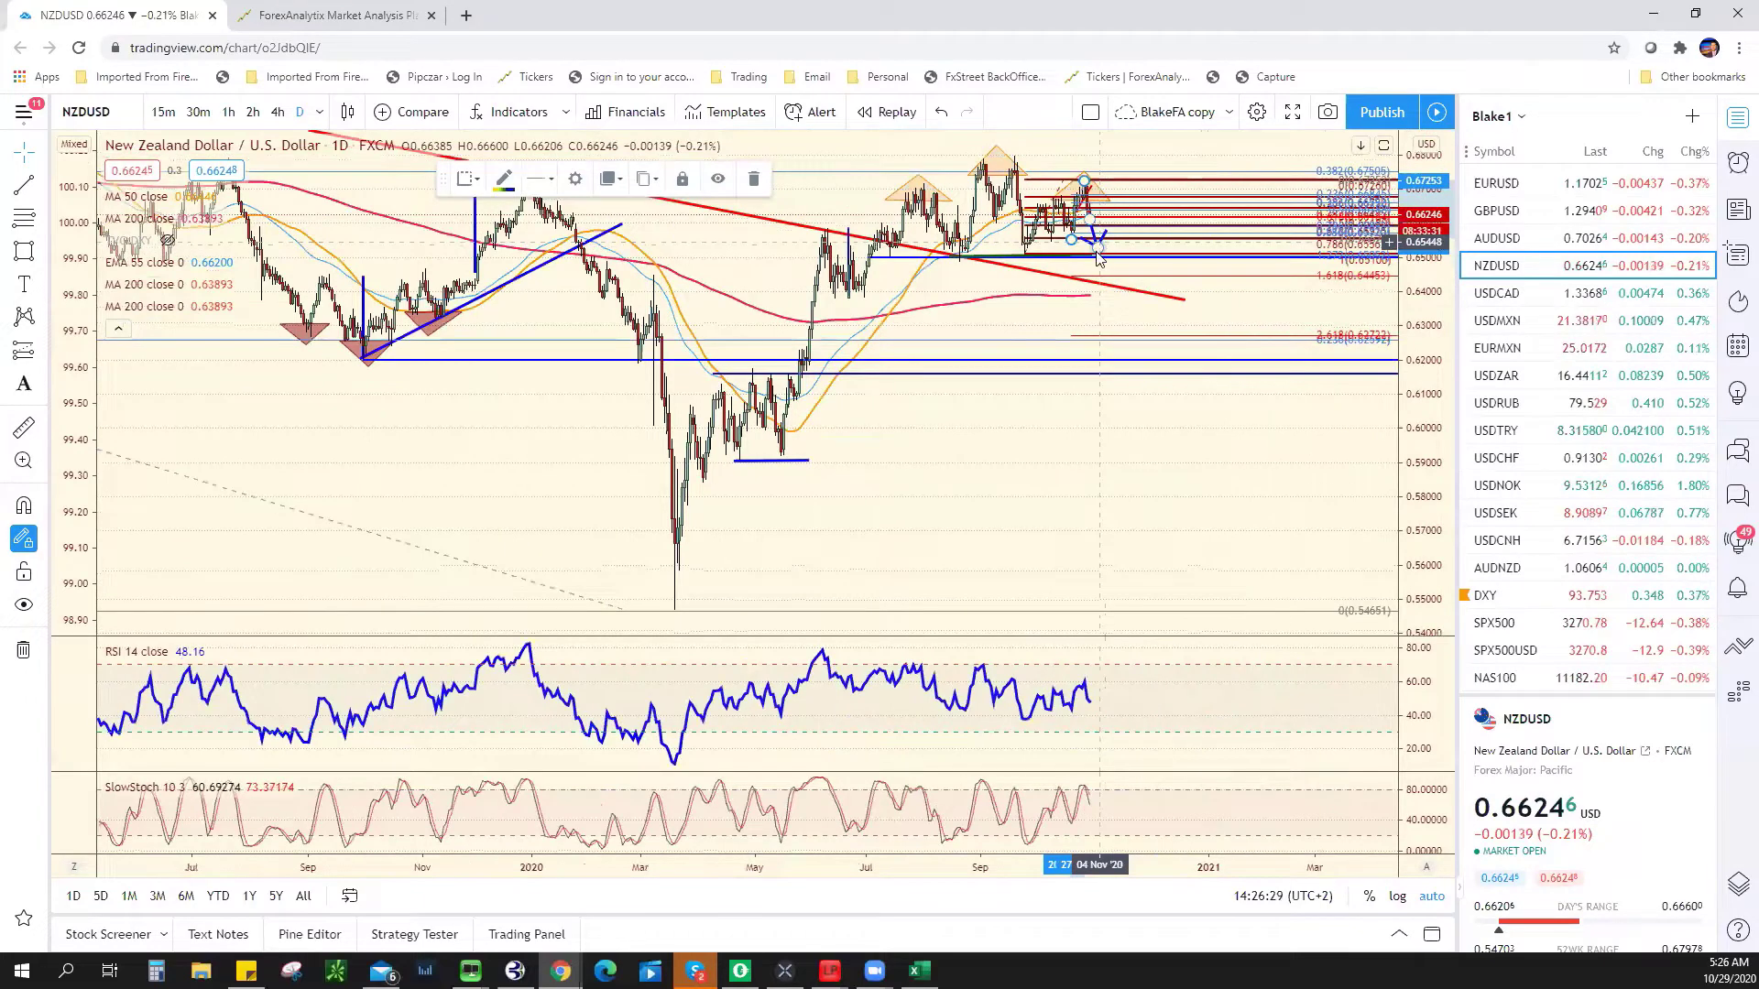
{"action": "right_click", "coordinate": [1099, 245]}
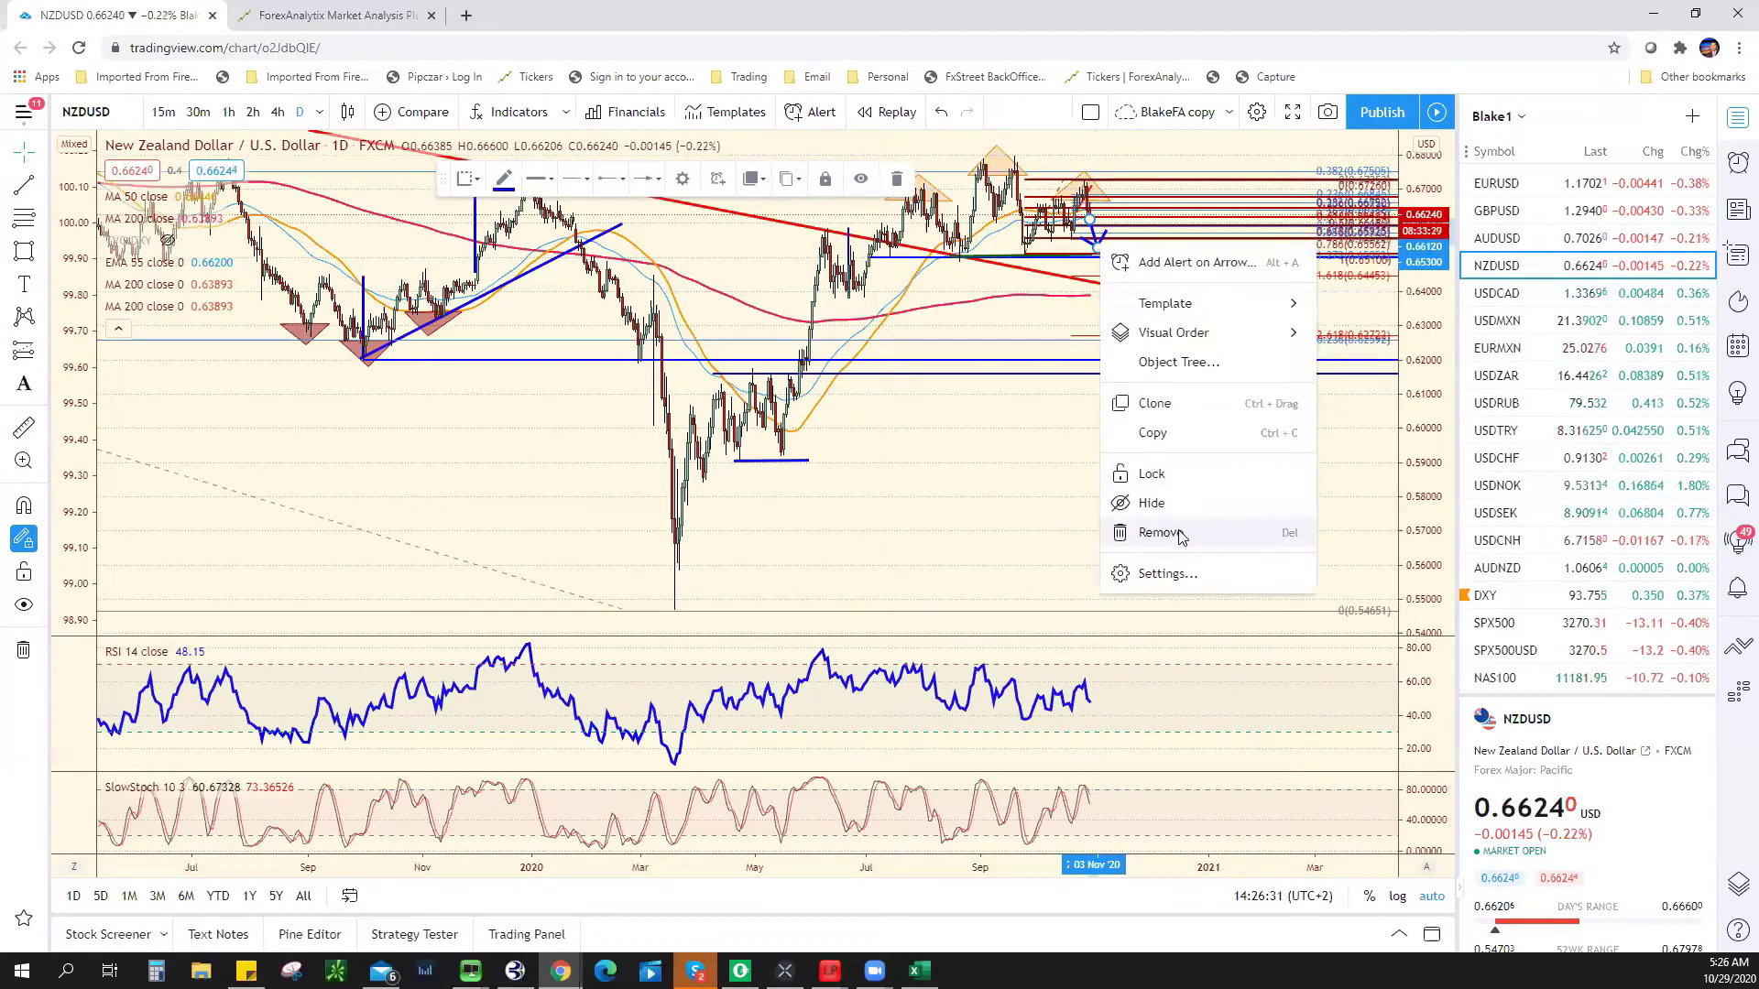
{"action": "left_click", "coordinate": [1180, 534]}
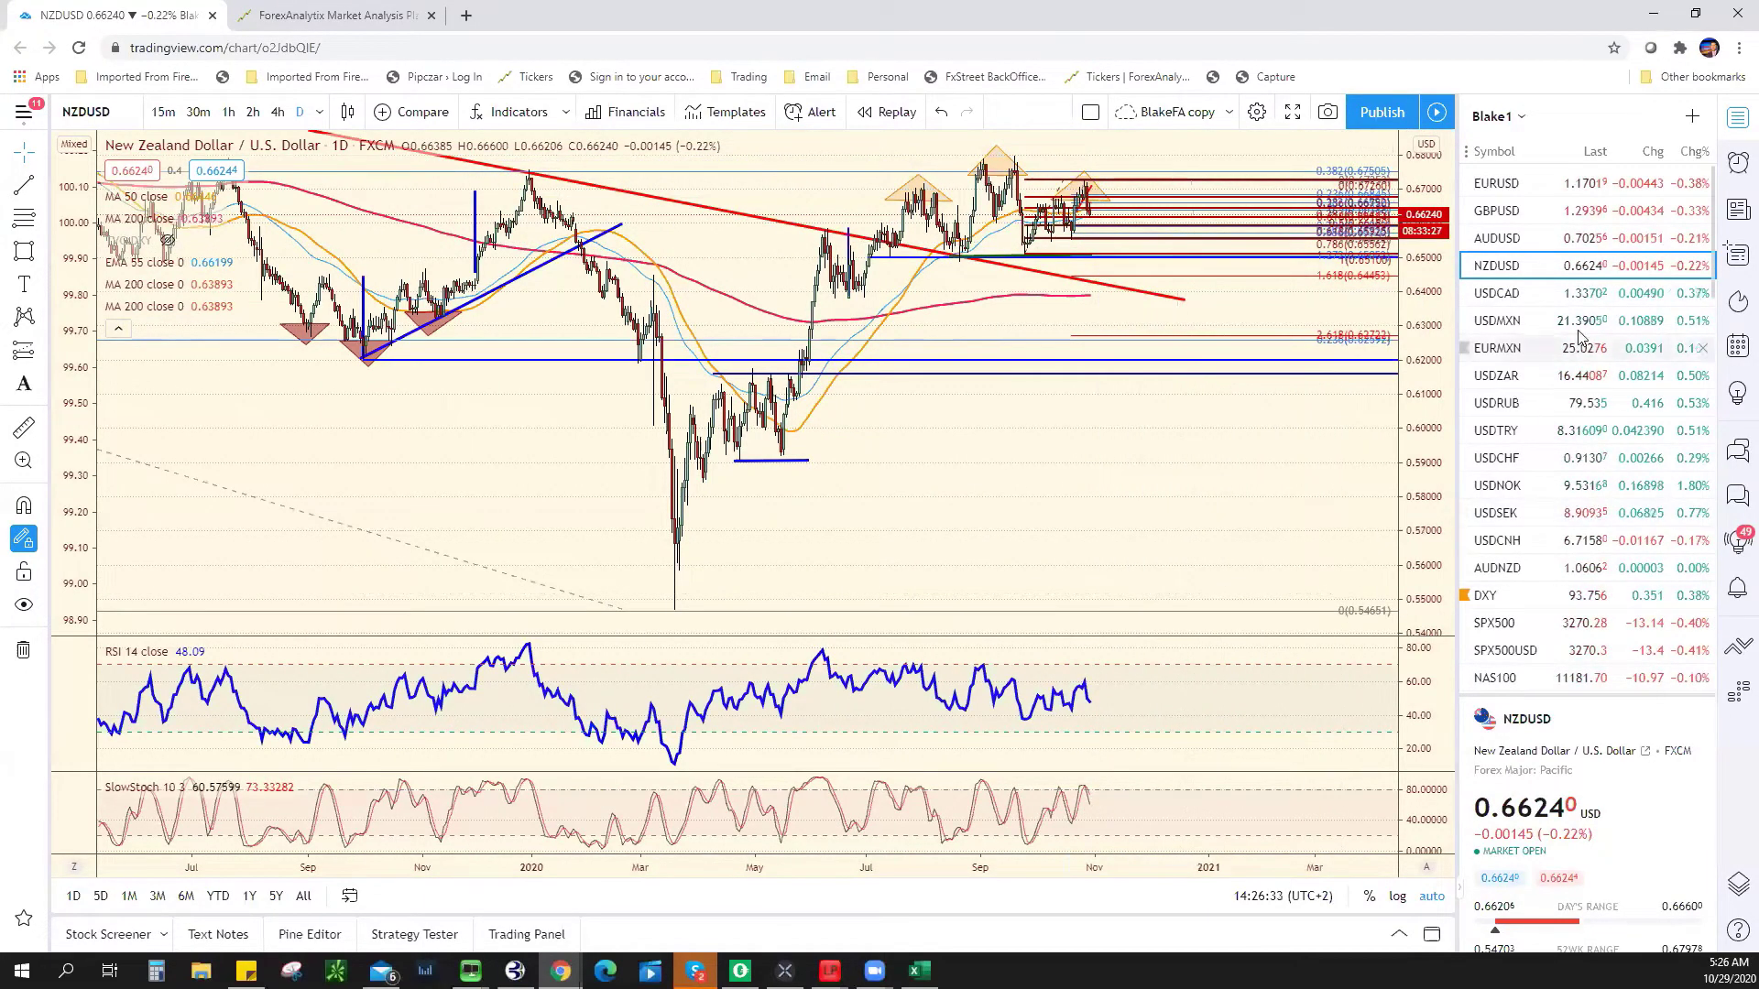
- Bring up the USDCAD daily chart from the watchlist
{"action": "left_click", "coordinate": [1548, 293]}
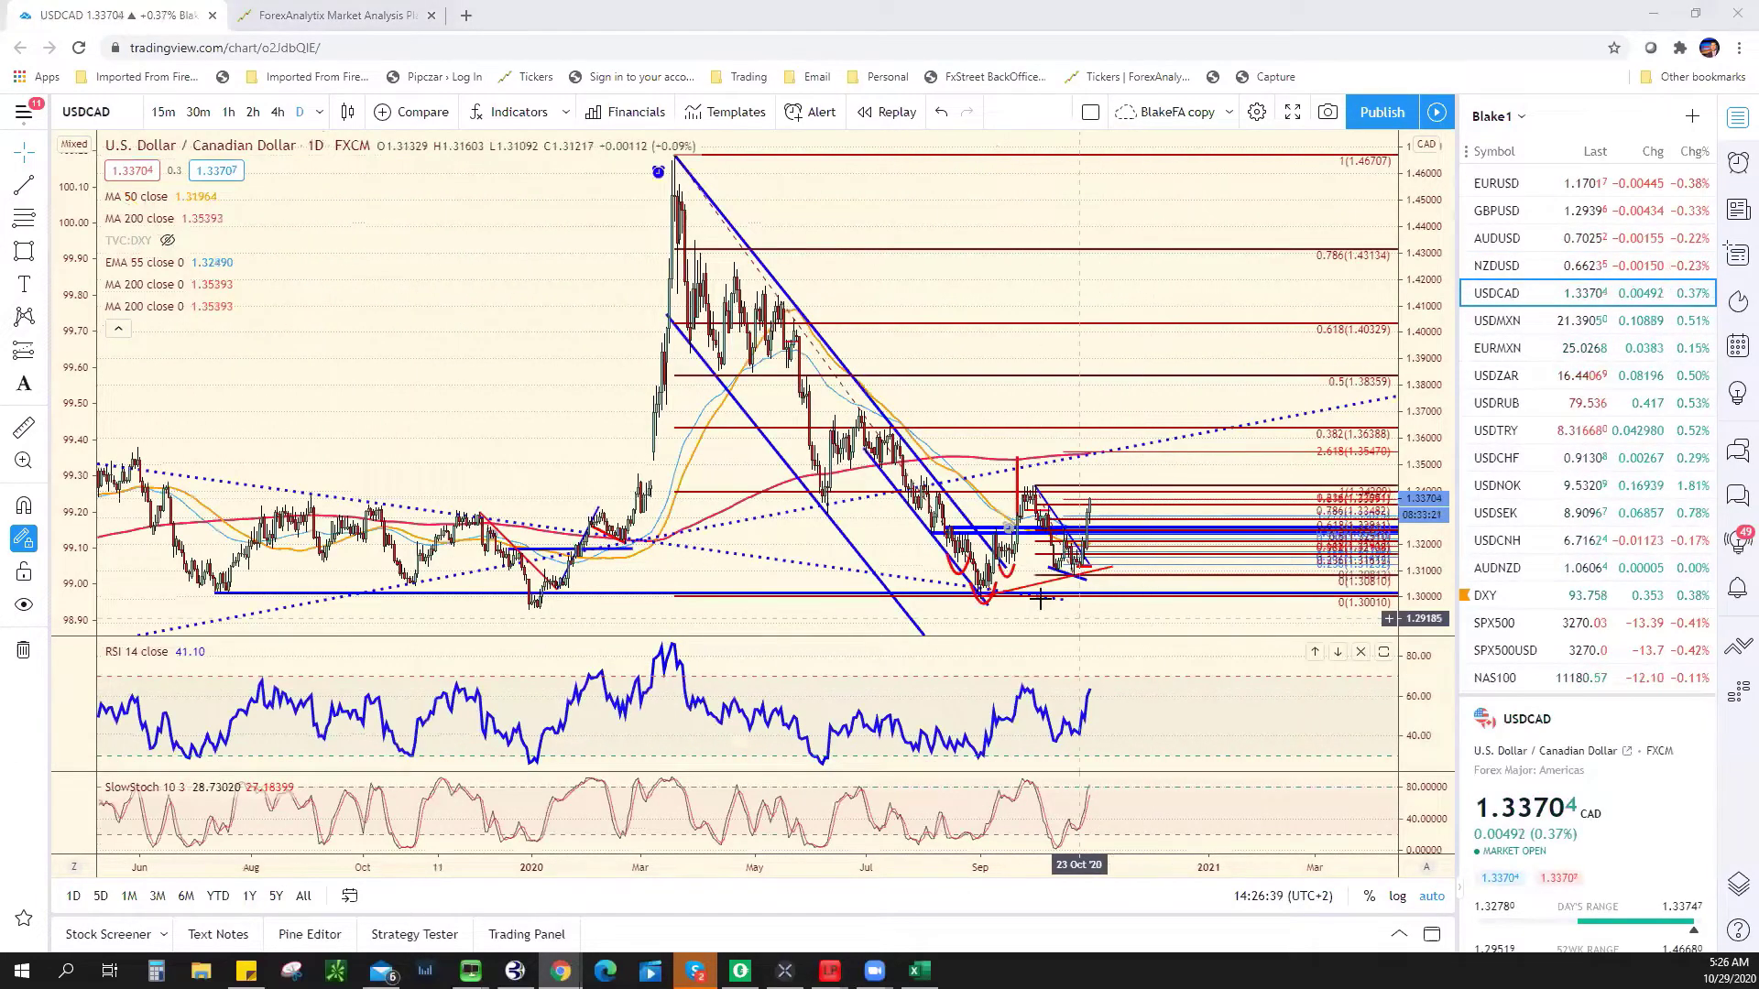
{"action": "scroll", "coordinate": [767, 516], "scroll_direction": "up", "scroll_amount": 5}
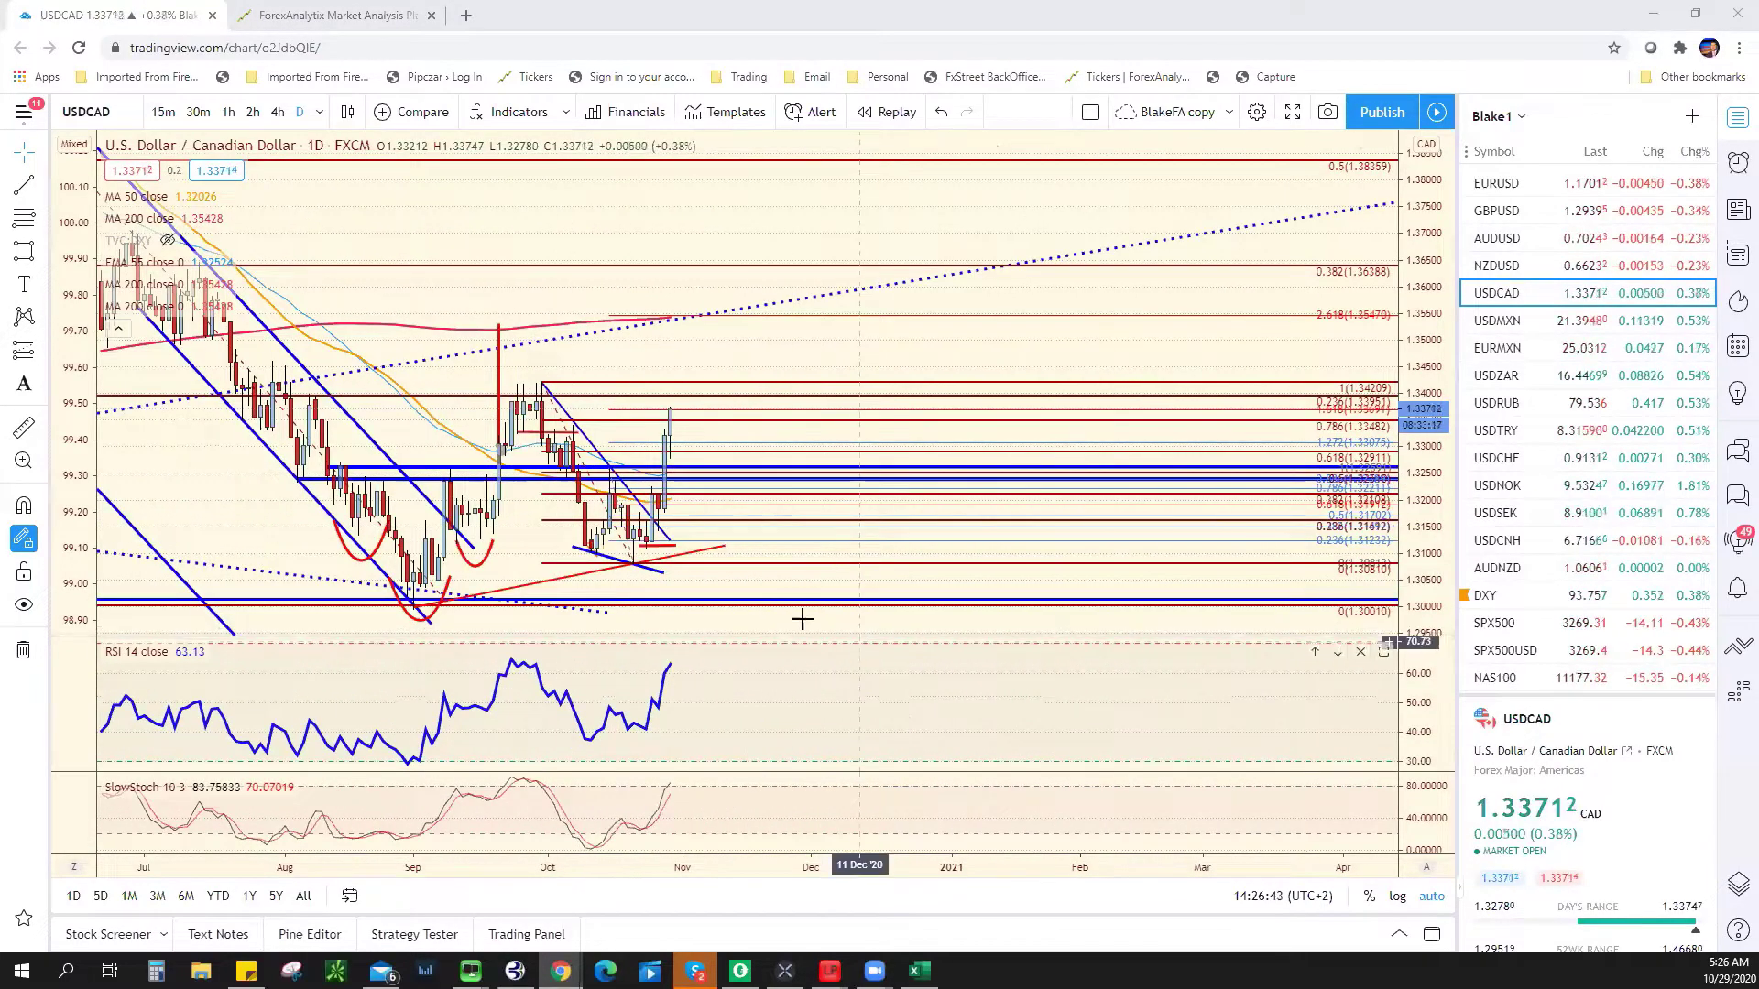
{"action": "scroll", "coordinate": [828, 648], "scroll_direction": "down", "scroll_amount": 5}
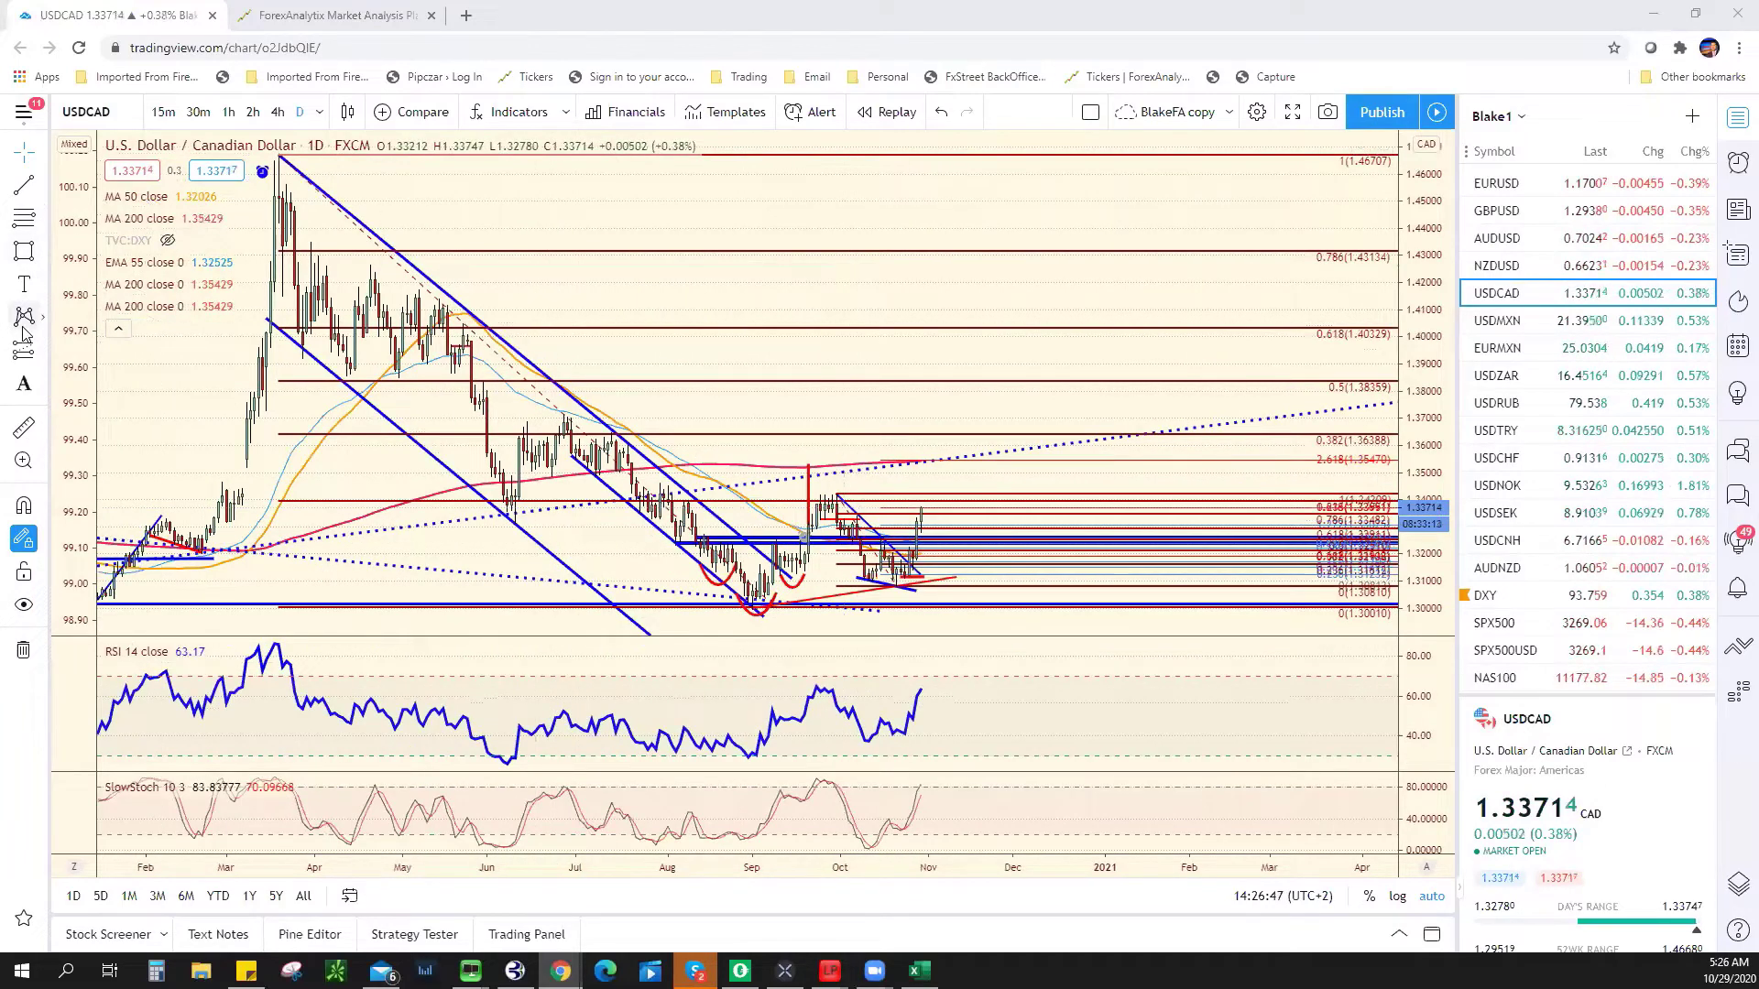
- Draw an XABCD pattern from the late-August low via 29 Sep and 21 Oct (0.569/0.797/1.612/0.847)
{"action": "left_click", "coordinate": [635, 478]}
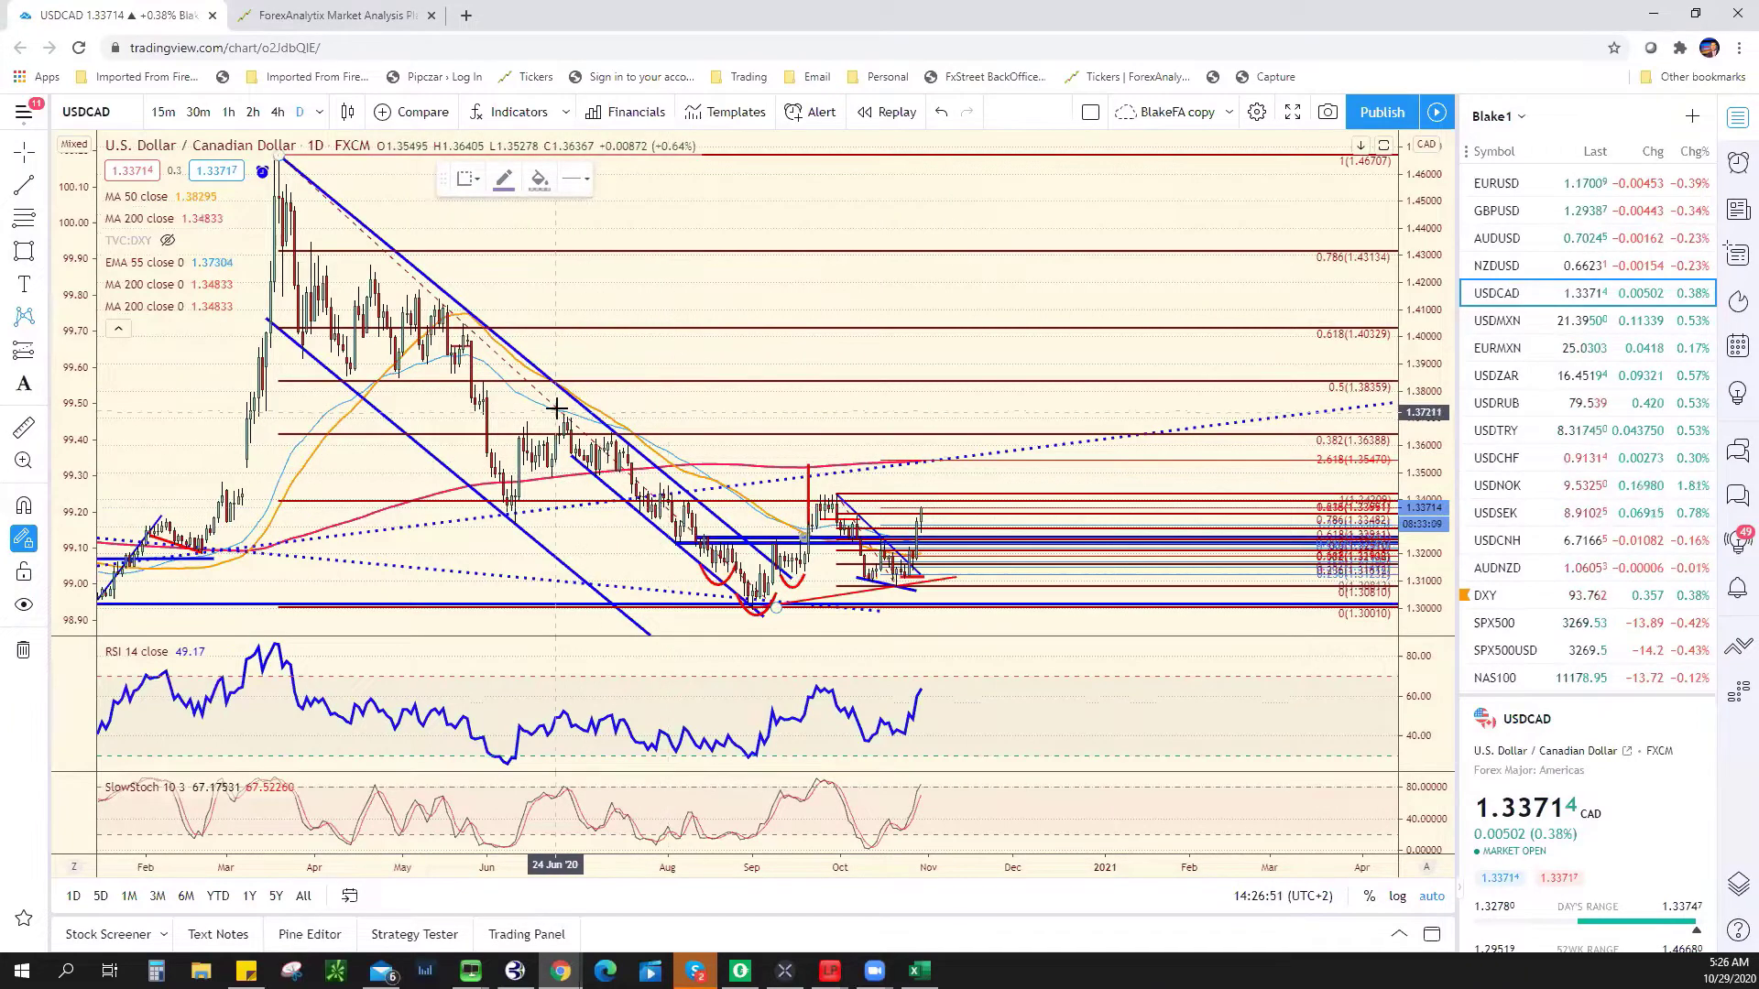
{"action": "left_click_drag", "start_coordinate": [557, 408], "coordinate": [748, 613]}
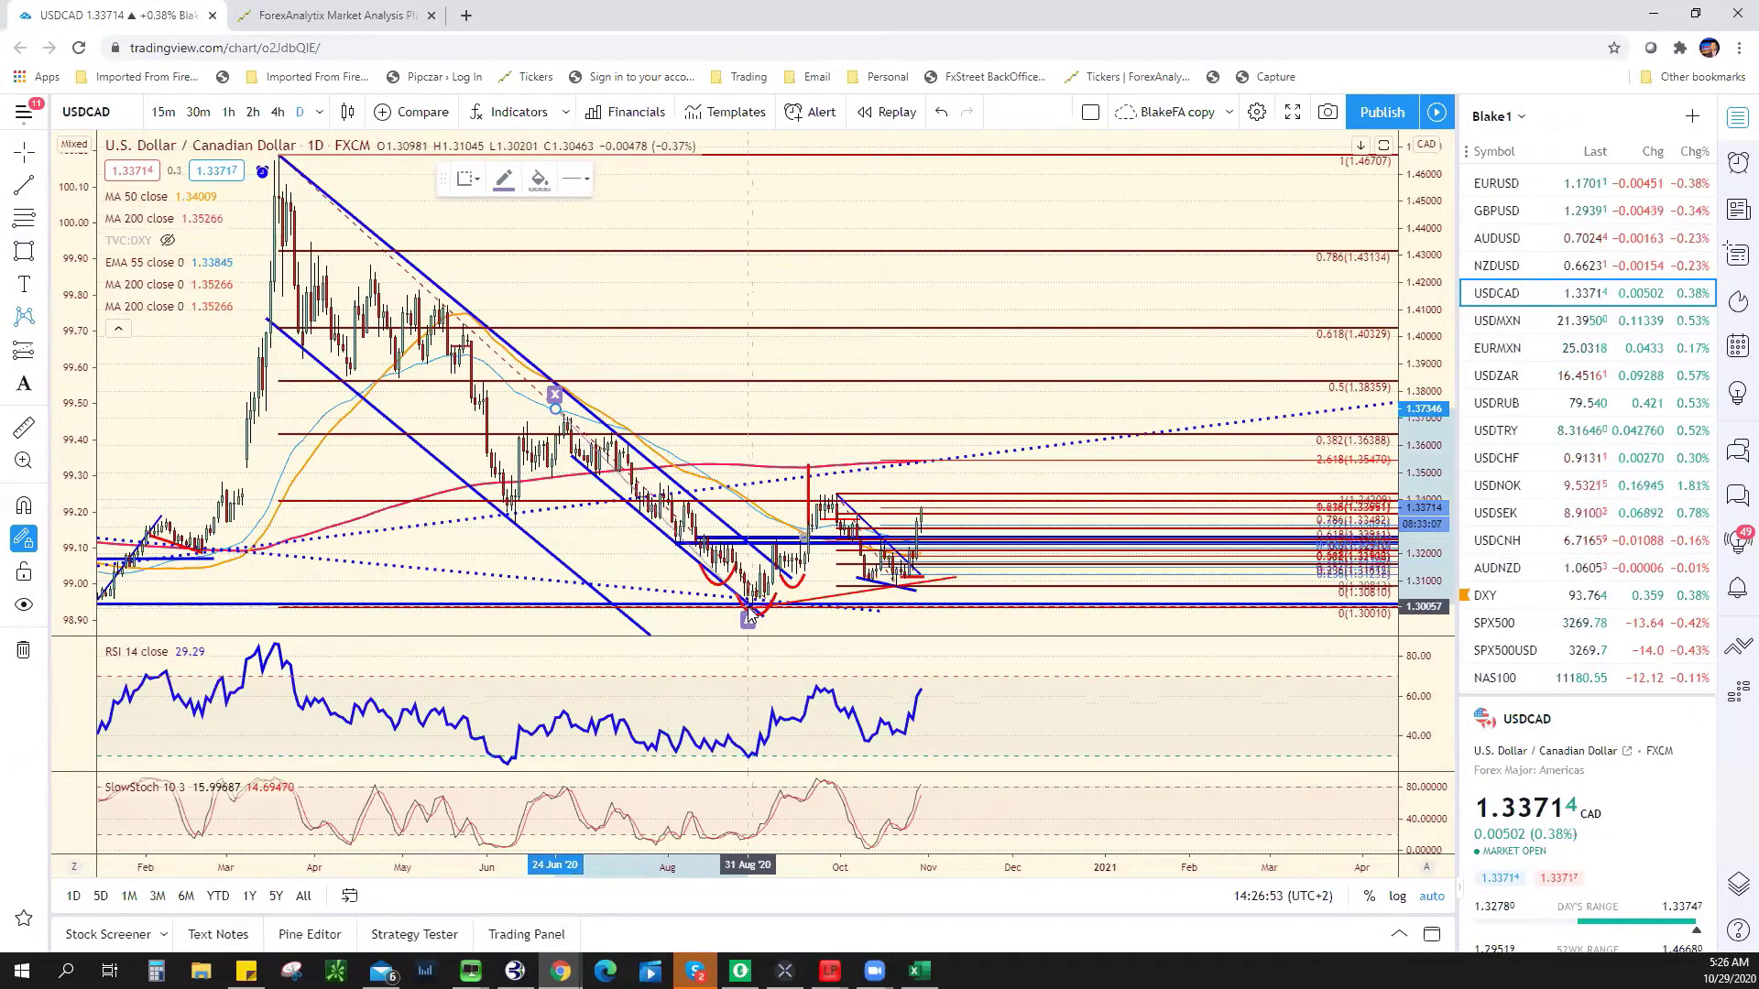
{"action": "left_click", "coordinate": [748, 616]}
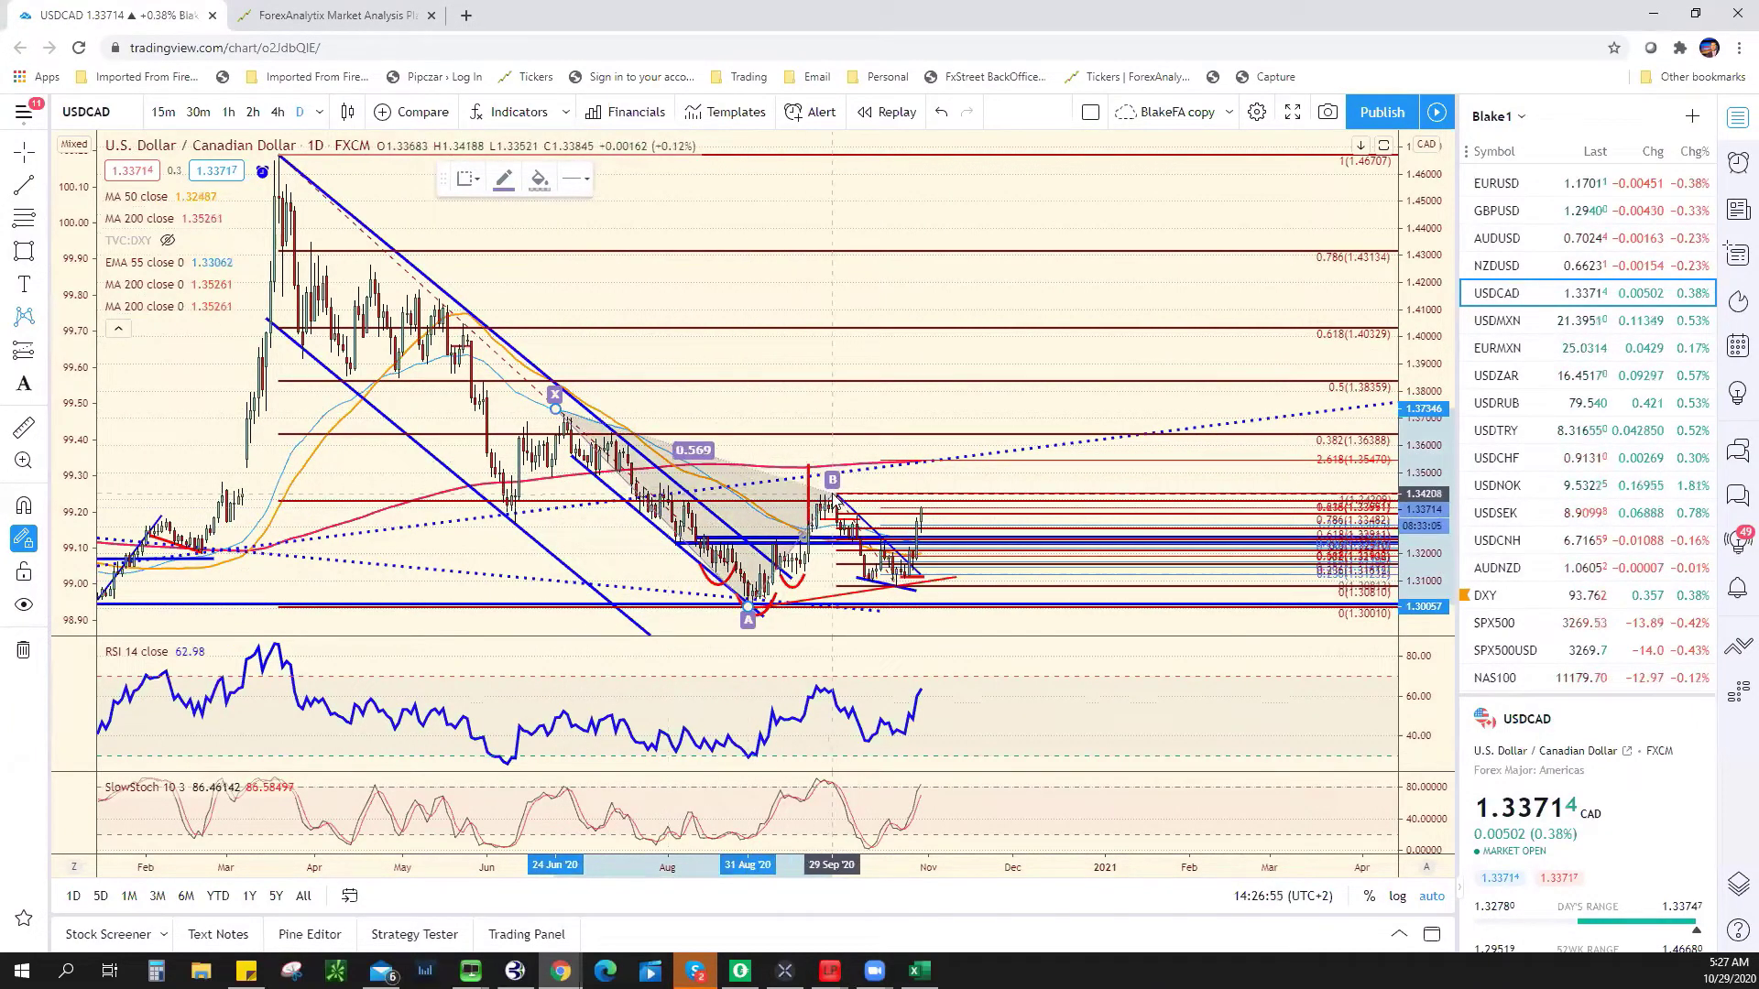
{"action": "left_click", "coordinate": [832, 496]}
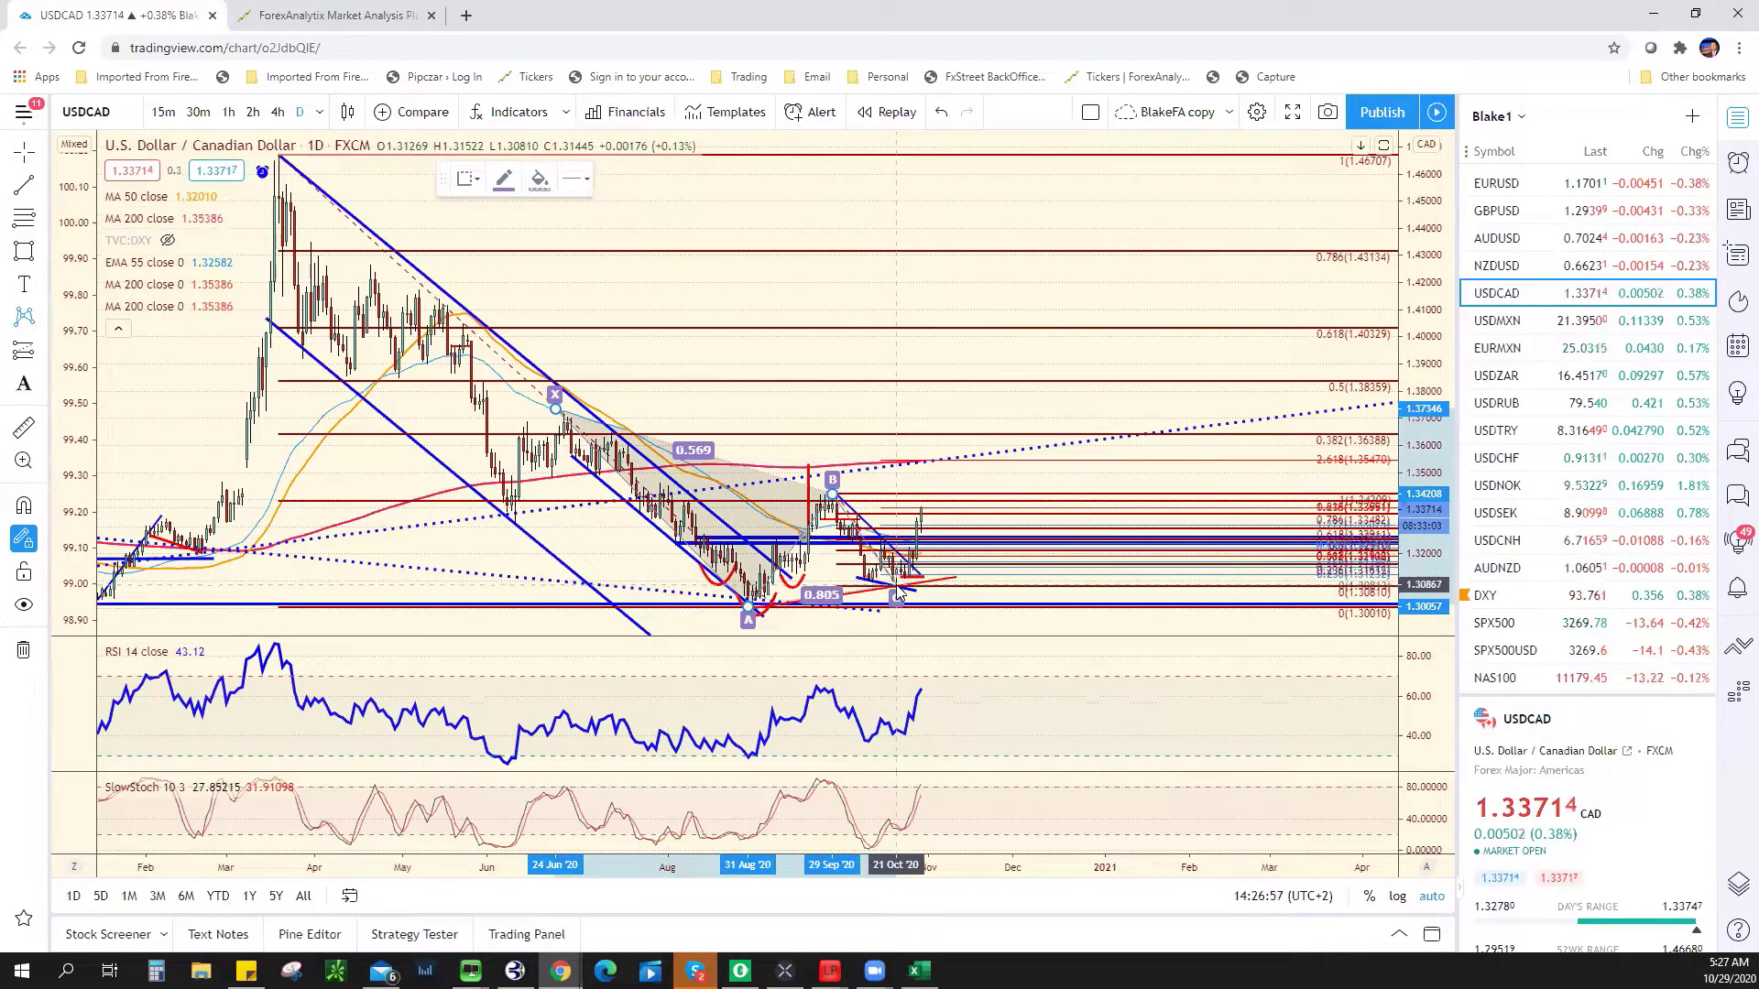
{"action": "left_click", "coordinate": [897, 587]}
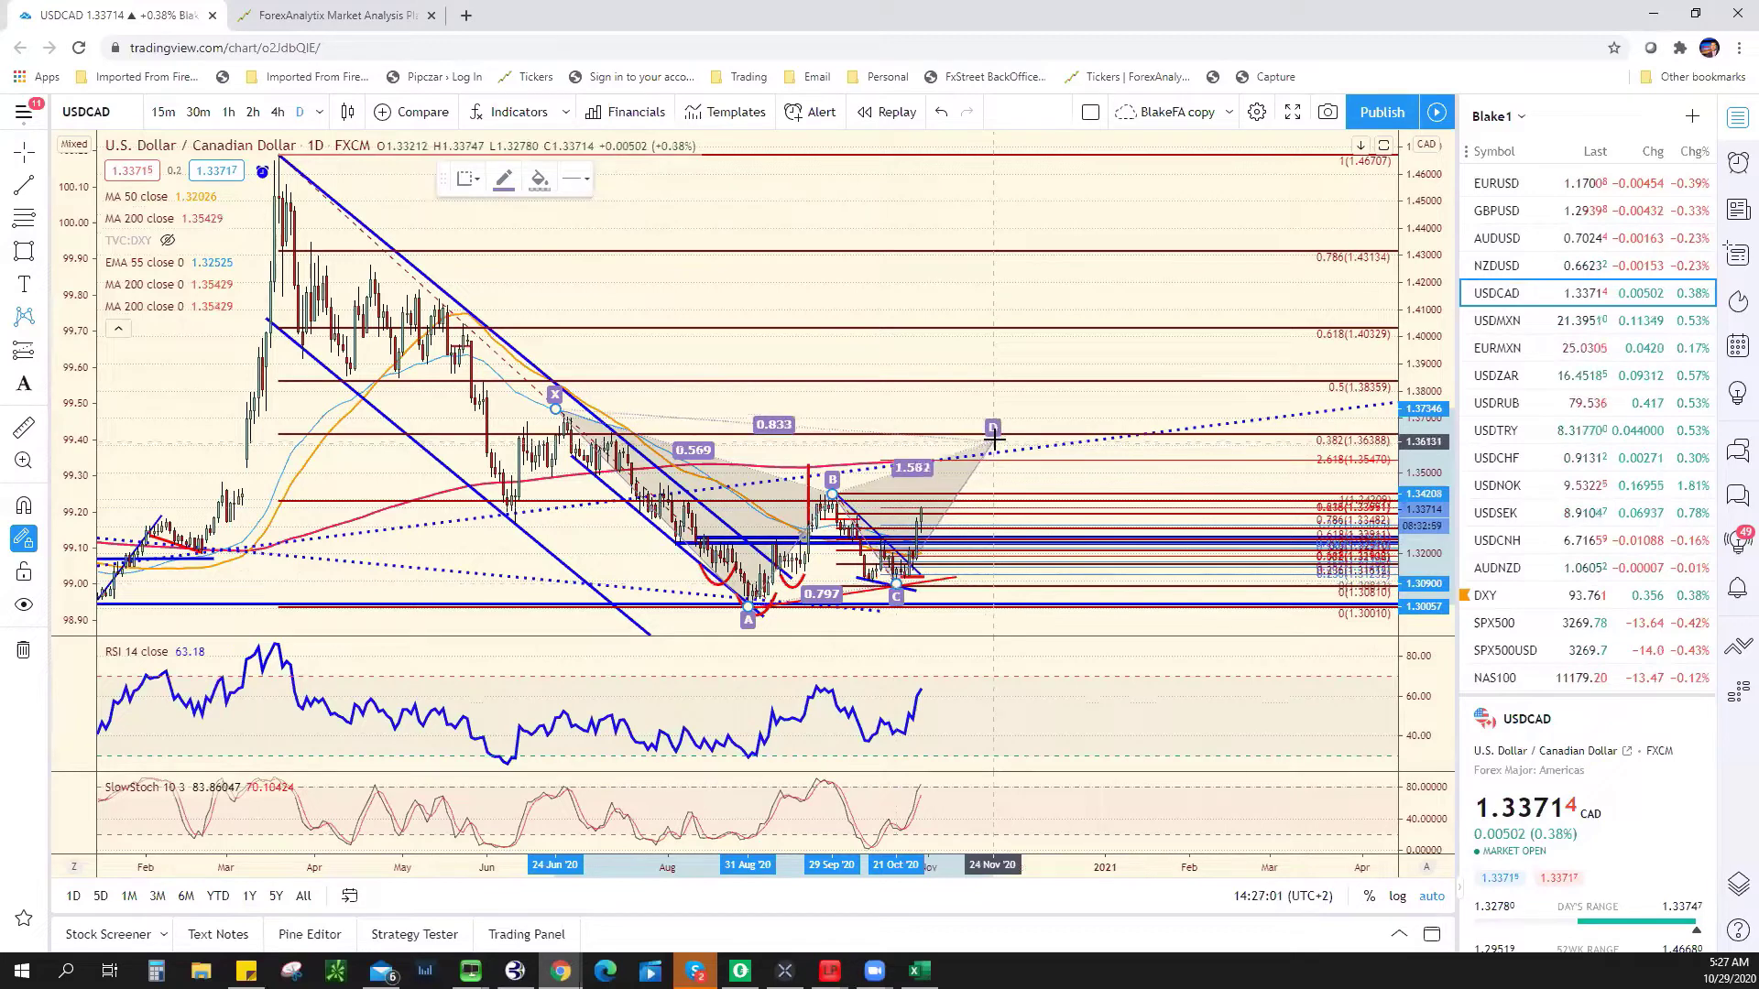
{"action": "left_click", "coordinate": [988, 439]}
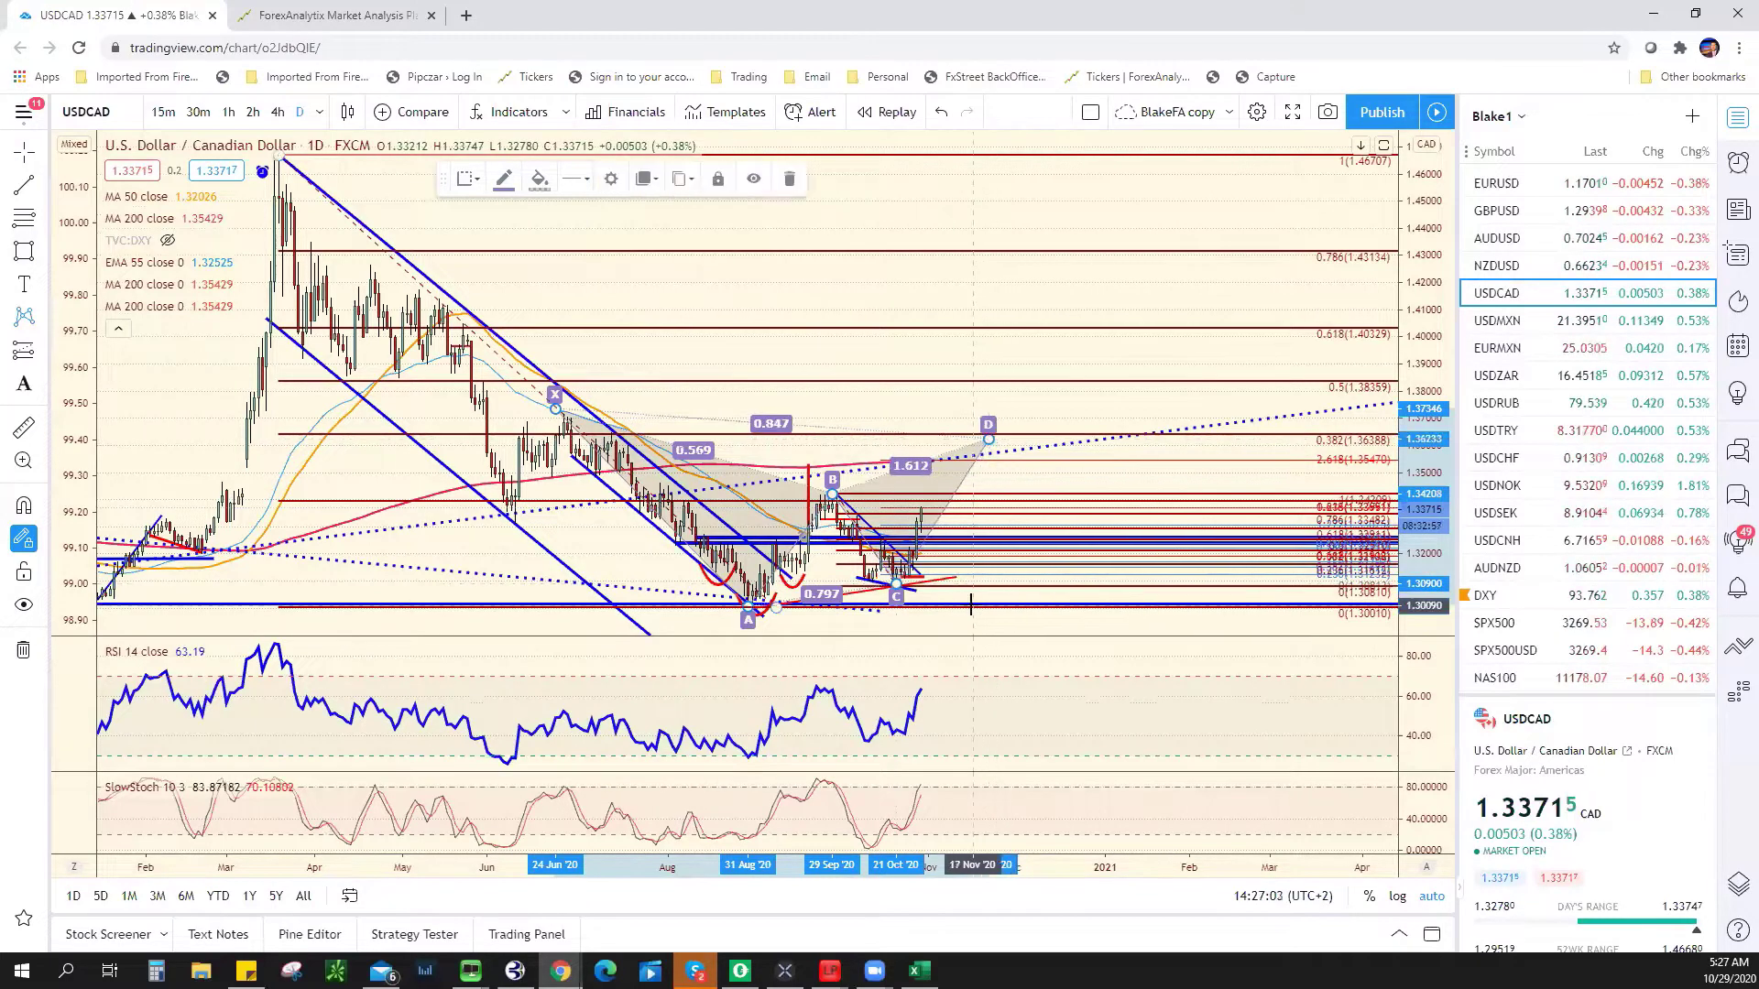
{"action": "scroll", "coordinate": [962, 615], "scroll_direction": "down", "scroll_amount": 5}
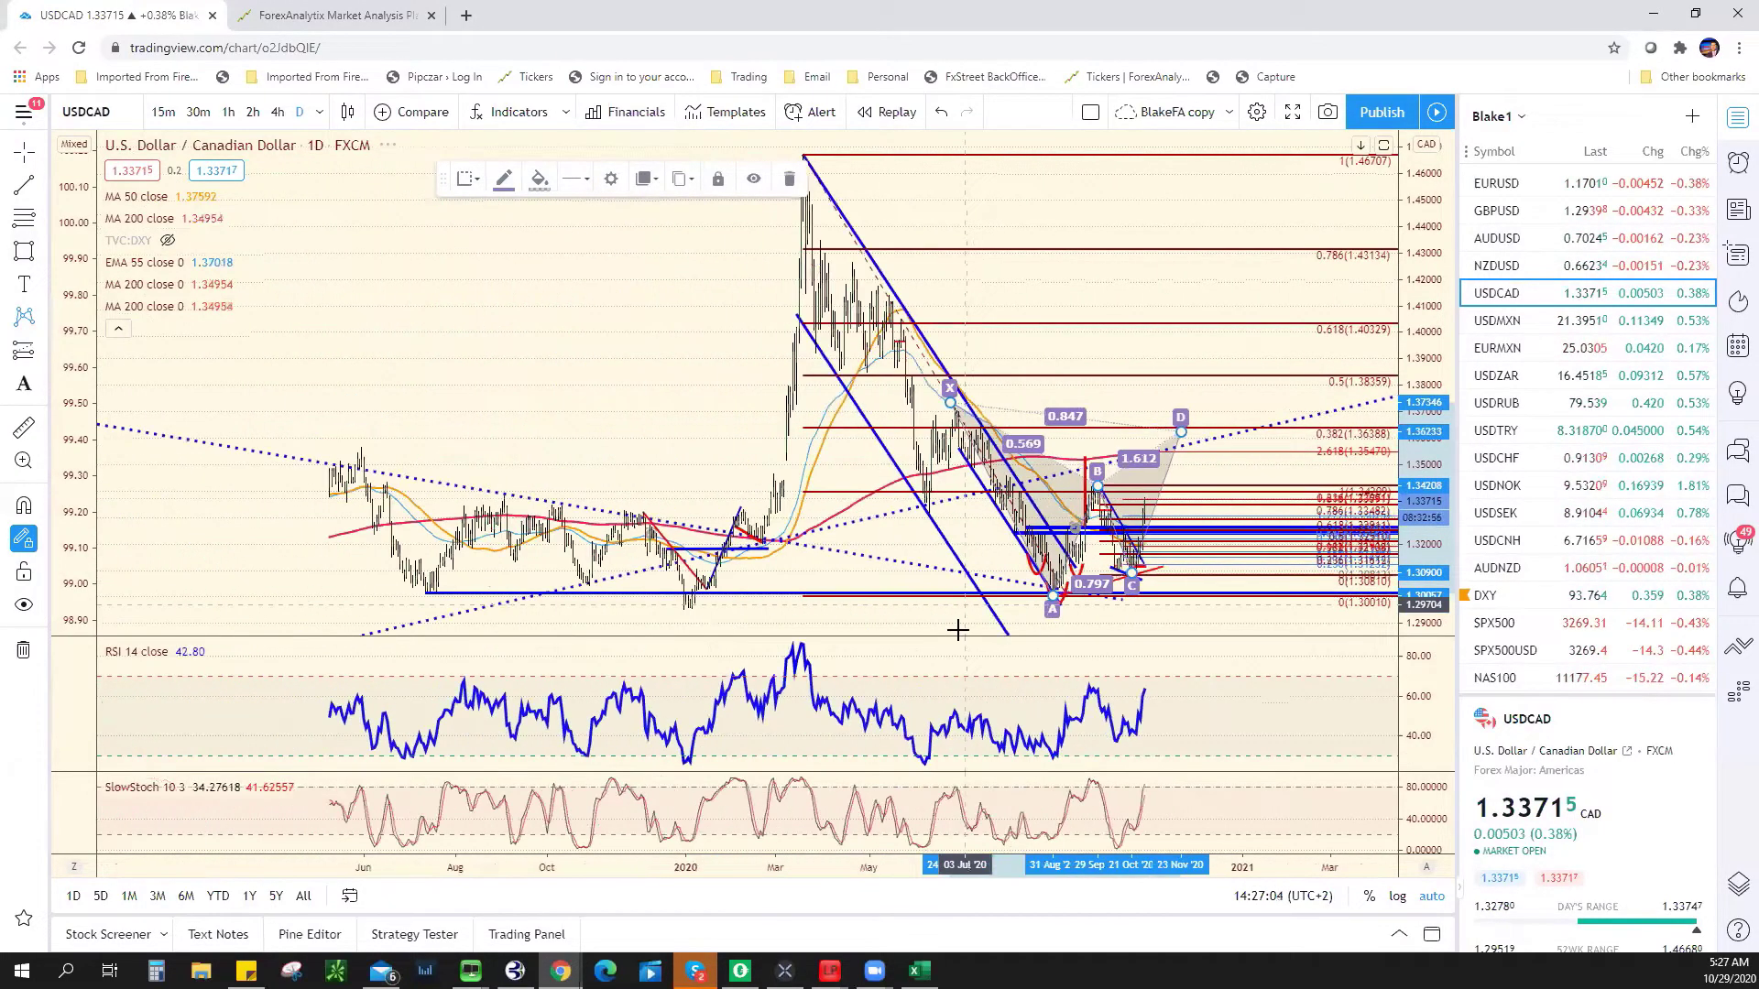
{"action": "scroll", "coordinate": [956, 629], "scroll_direction": "up", "scroll_amount": 5}
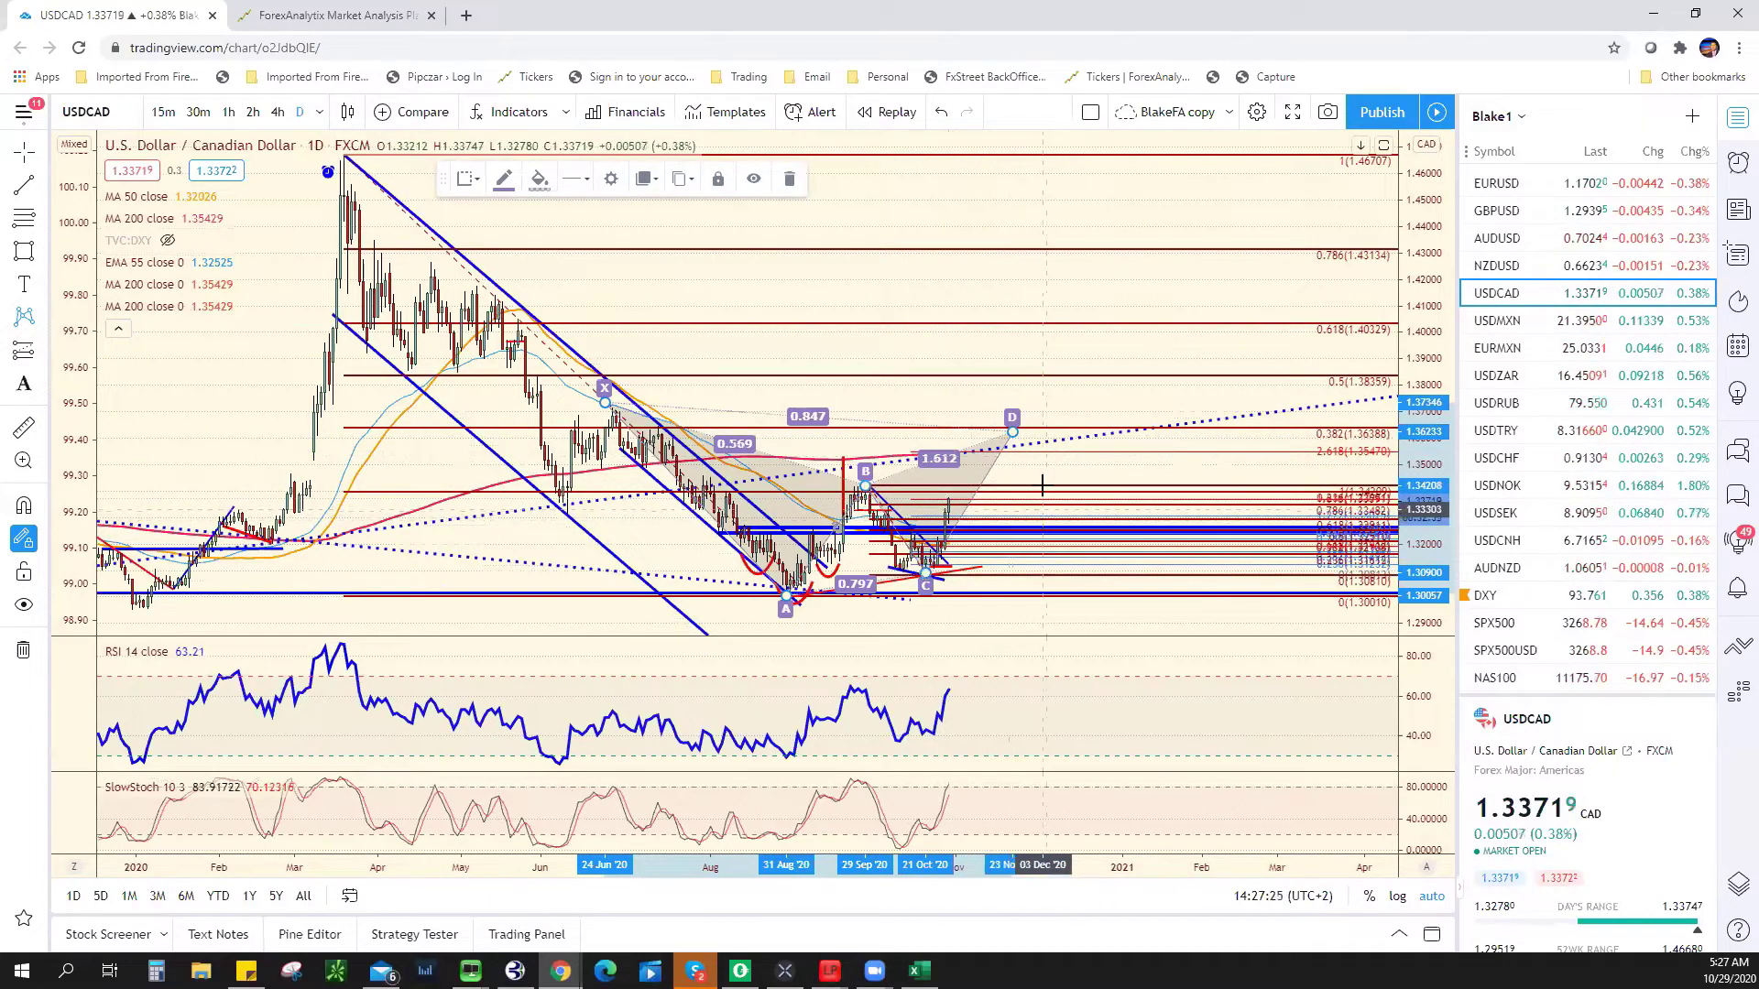
- Remove the XABCD harmonic pattern from the USDCAD chart
{"action": "right_click", "coordinate": [1009, 438]}
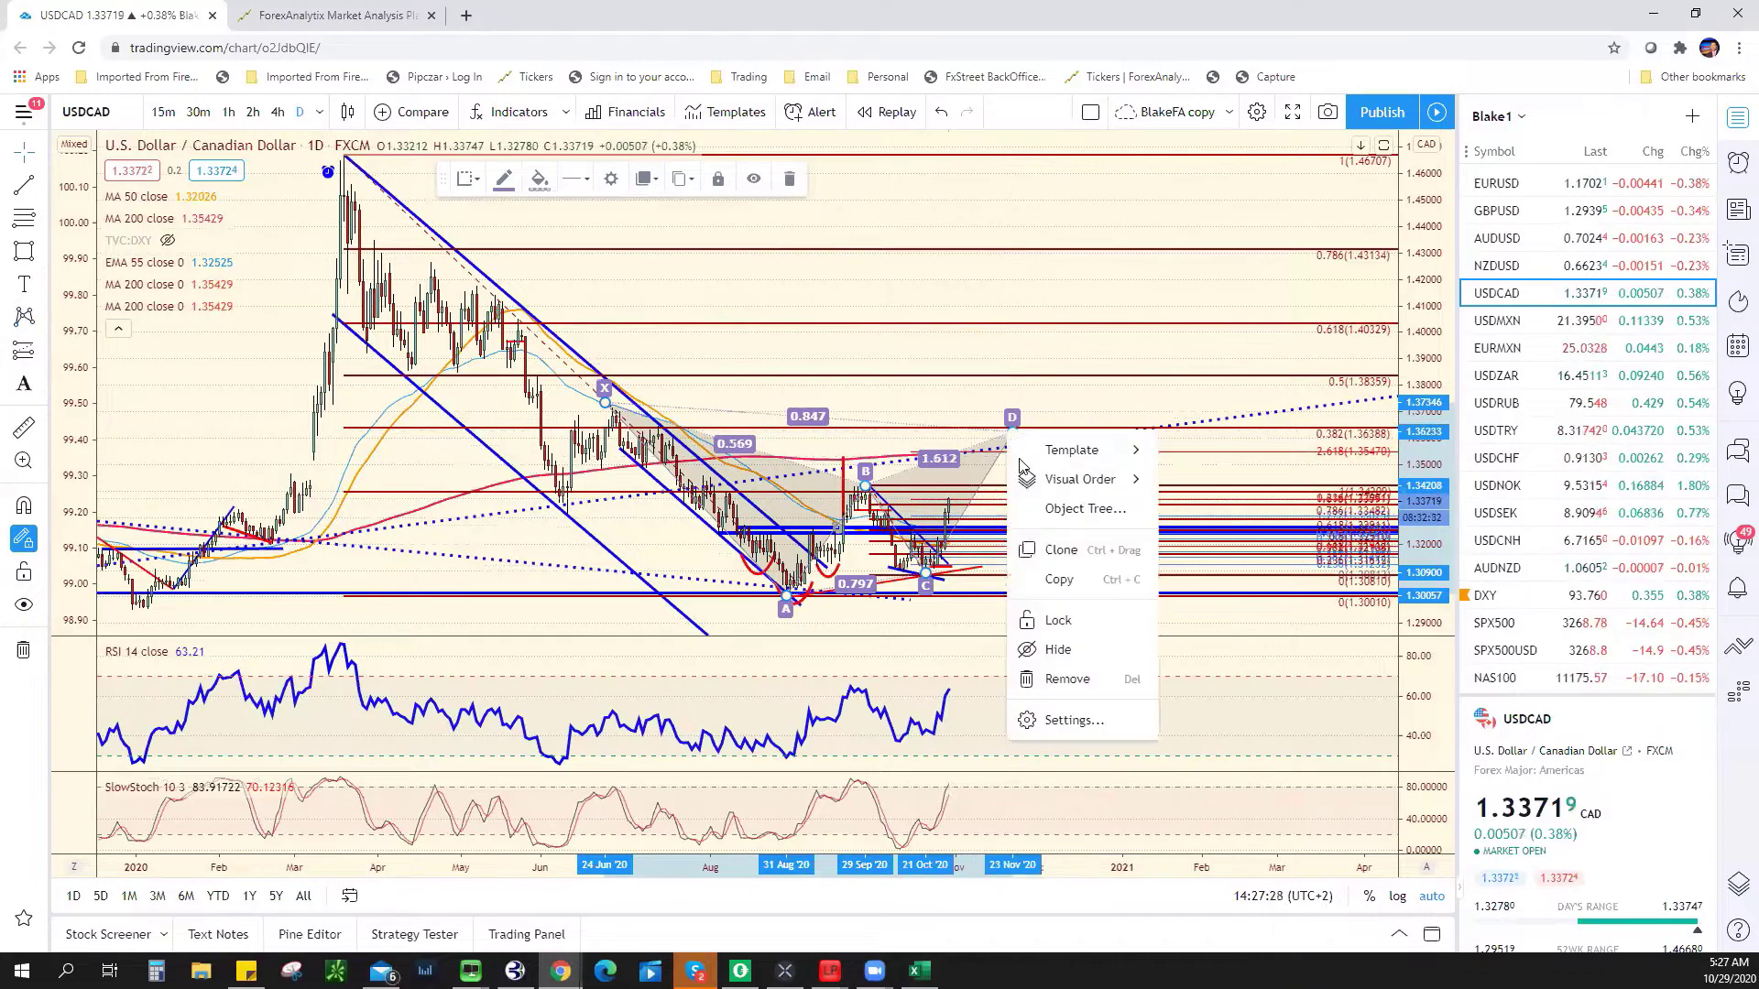
{"action": "left_click", "coordinate": [1063, 678]}
{"action": "scroll", "coordinate": [916, 568], "scroll_direction": "up", "scroll_amount": 3}
{"action": "scroll", "coordinate": [394, 279], "scroll_direction": "up", "scroll_amount": 2}
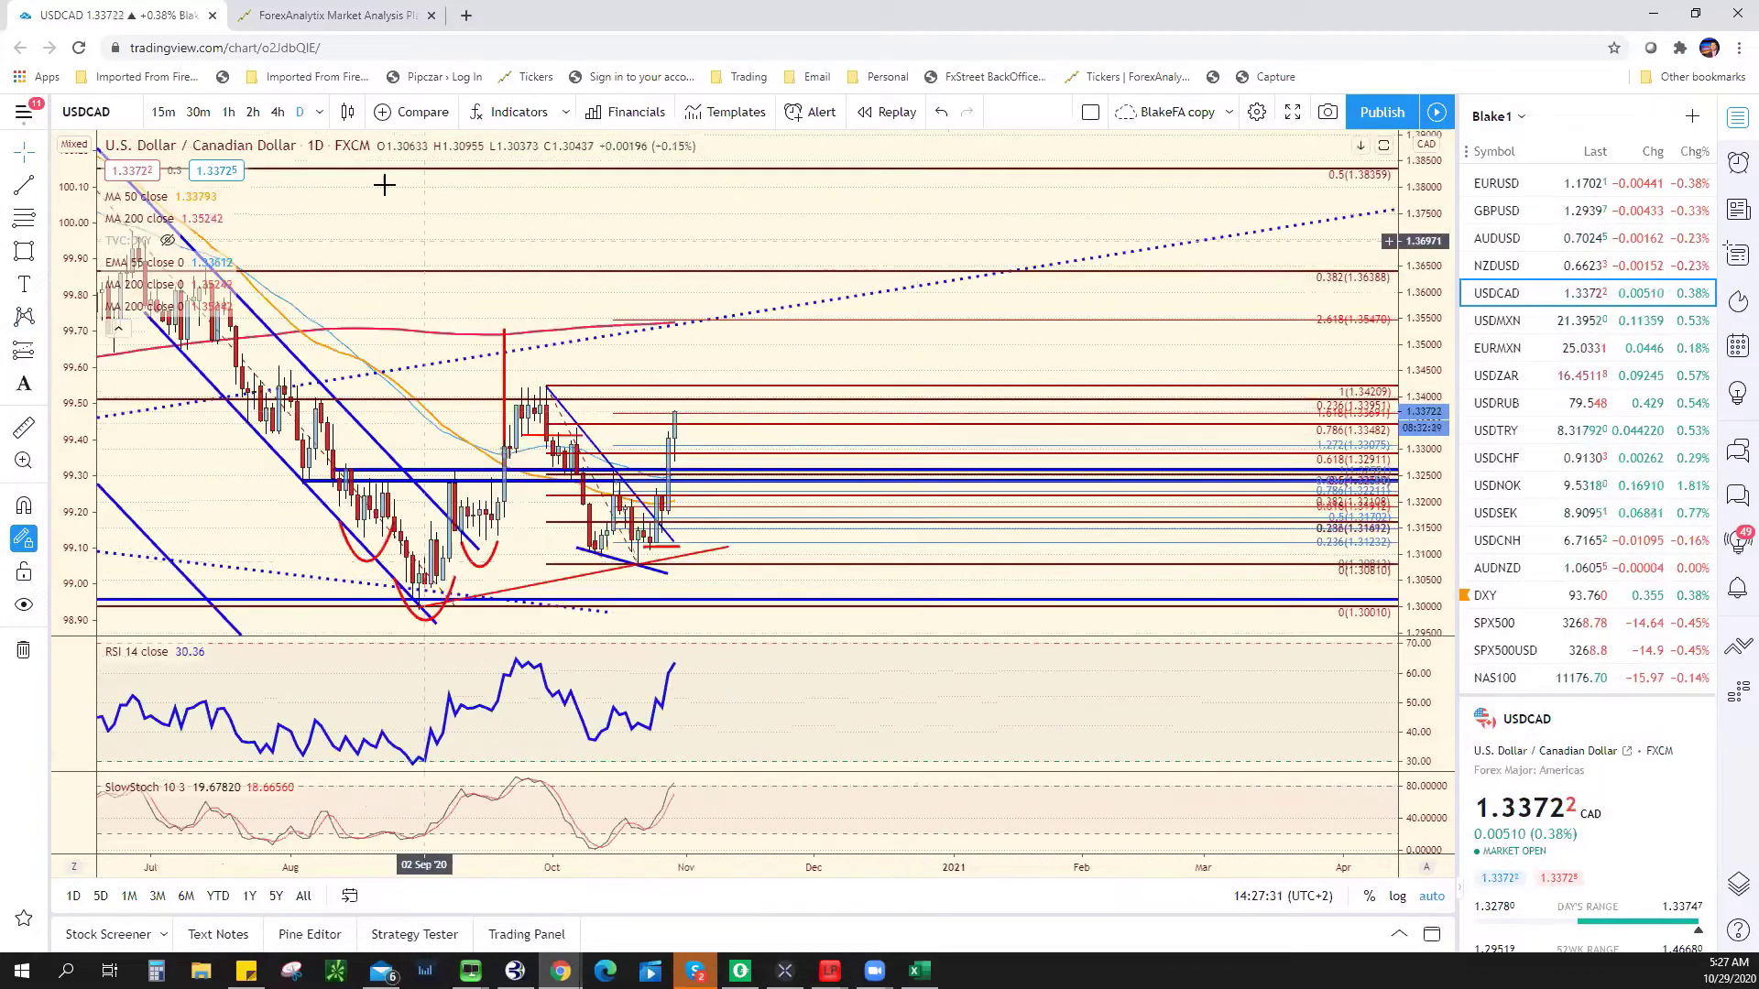
- Switch USDCAD to 4-hour candles and apply a saved template to the Fibonacci drawing
{"action": "left_click", "coordinate": [279, 111]}
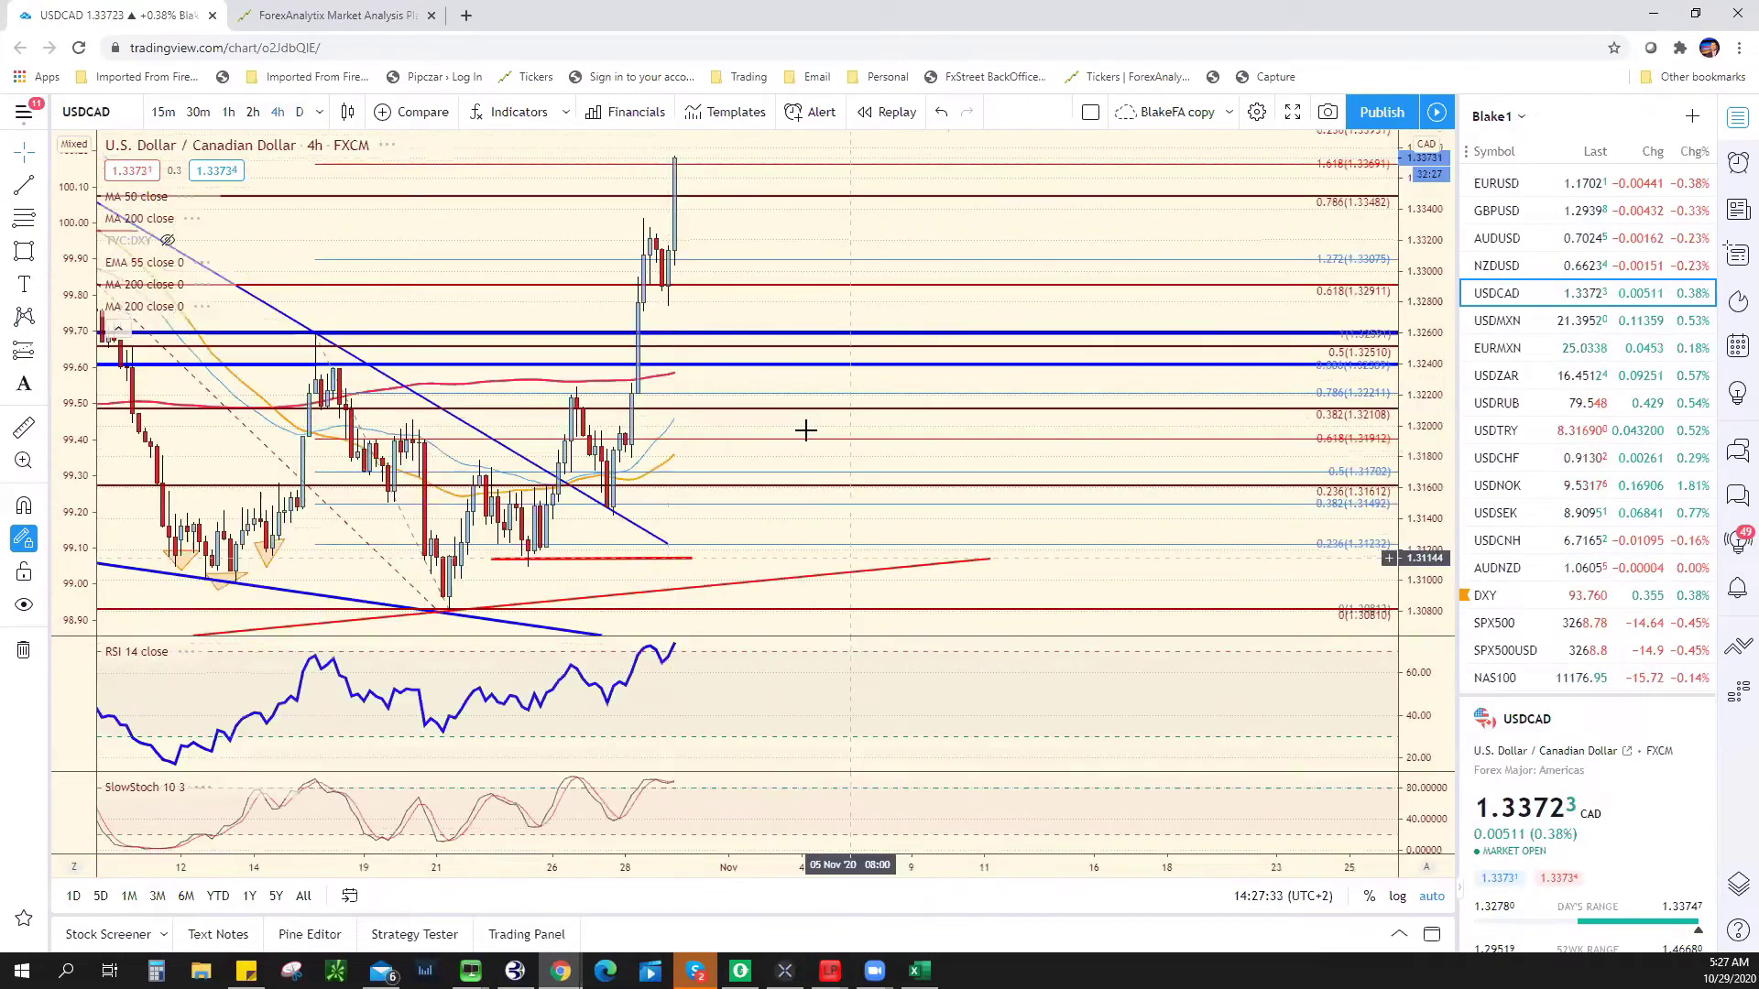
{"action": "scroll", "coordinate": [944, 550], "scroll_direction": "down", "scroll_amount": 1}
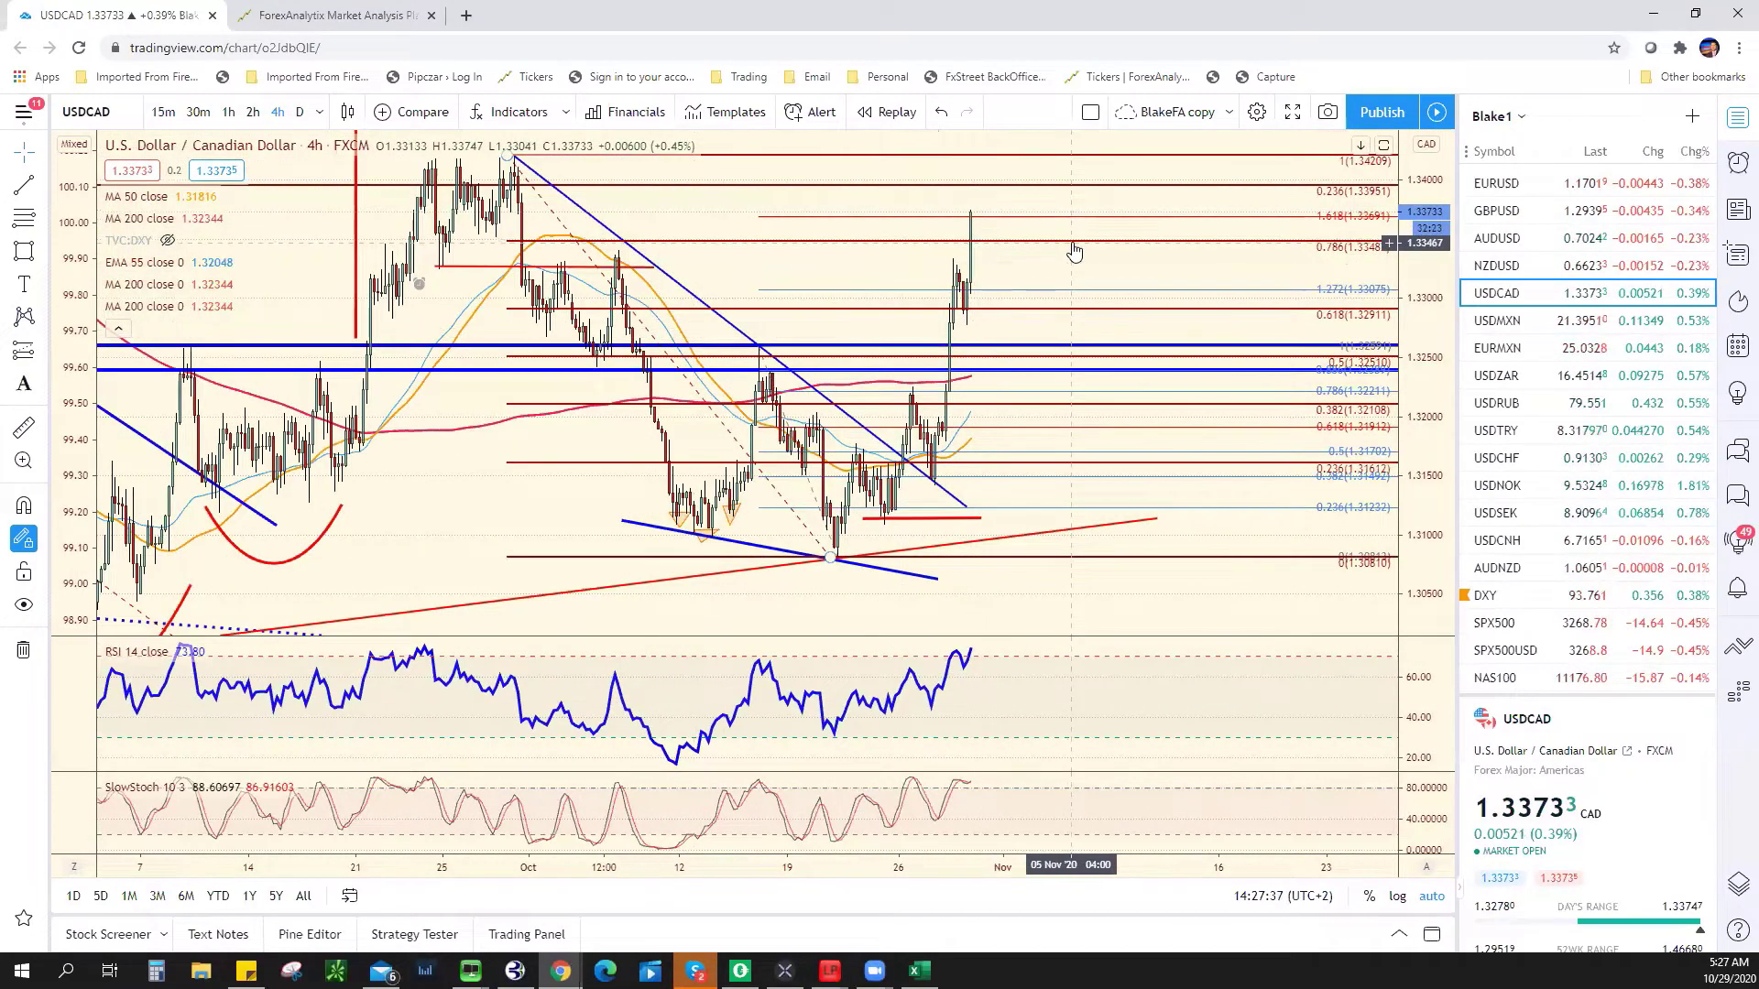
{"action": "left_click", "coordinate": [537, 173]}
{"action": "left_click", "coordinate": [466, 178]}
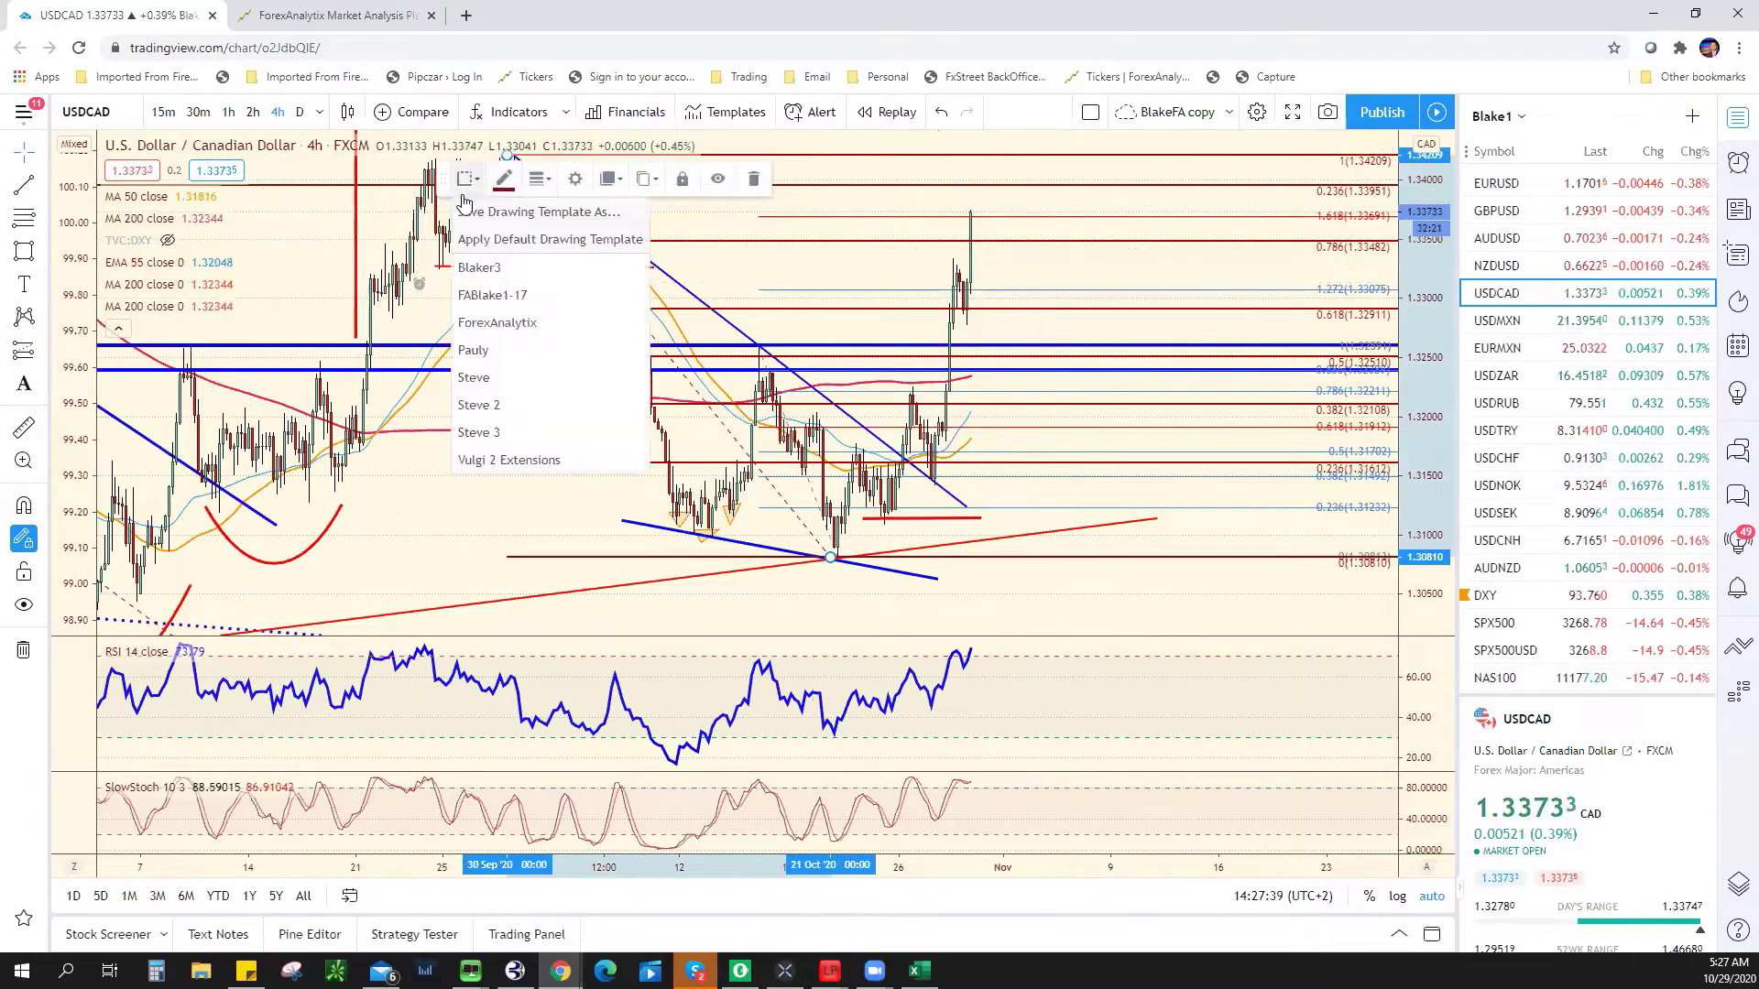
{"action": "left_click", "coordinate": [492, 295]}
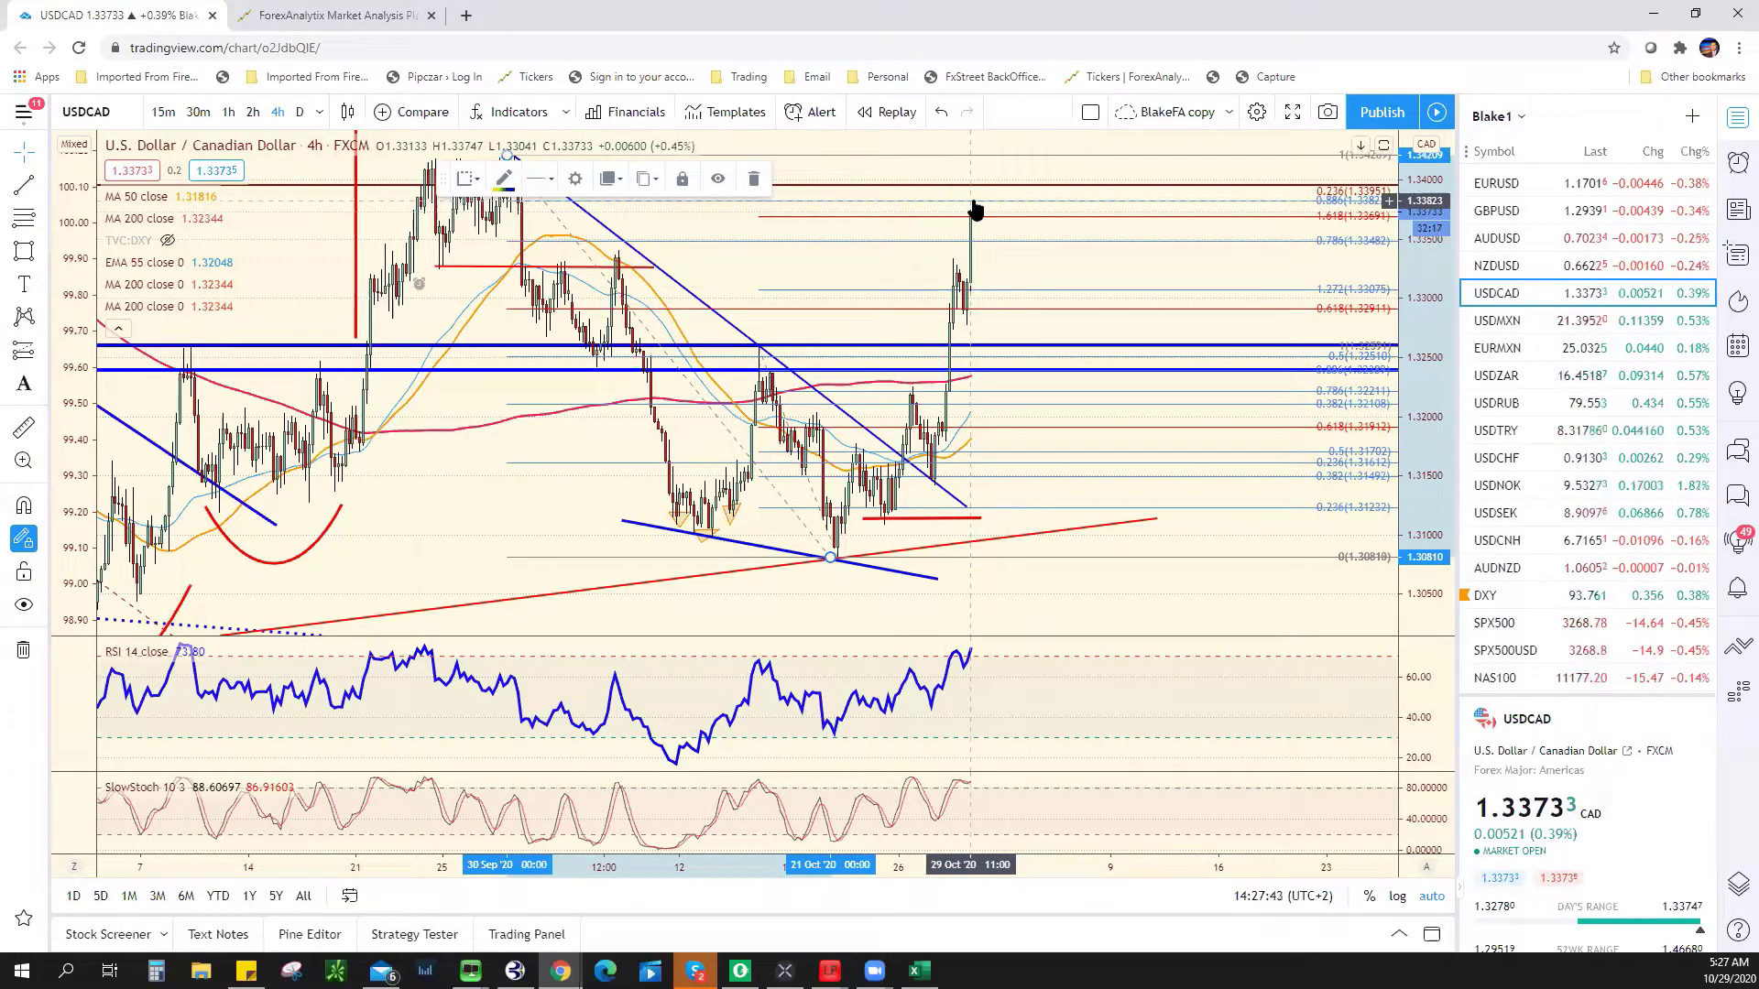
- Enter 1.3382/1.3420 as the USD/CAD resistance in F13, checking the chart midway
{"action": "key", "text": "alt+Tab"}
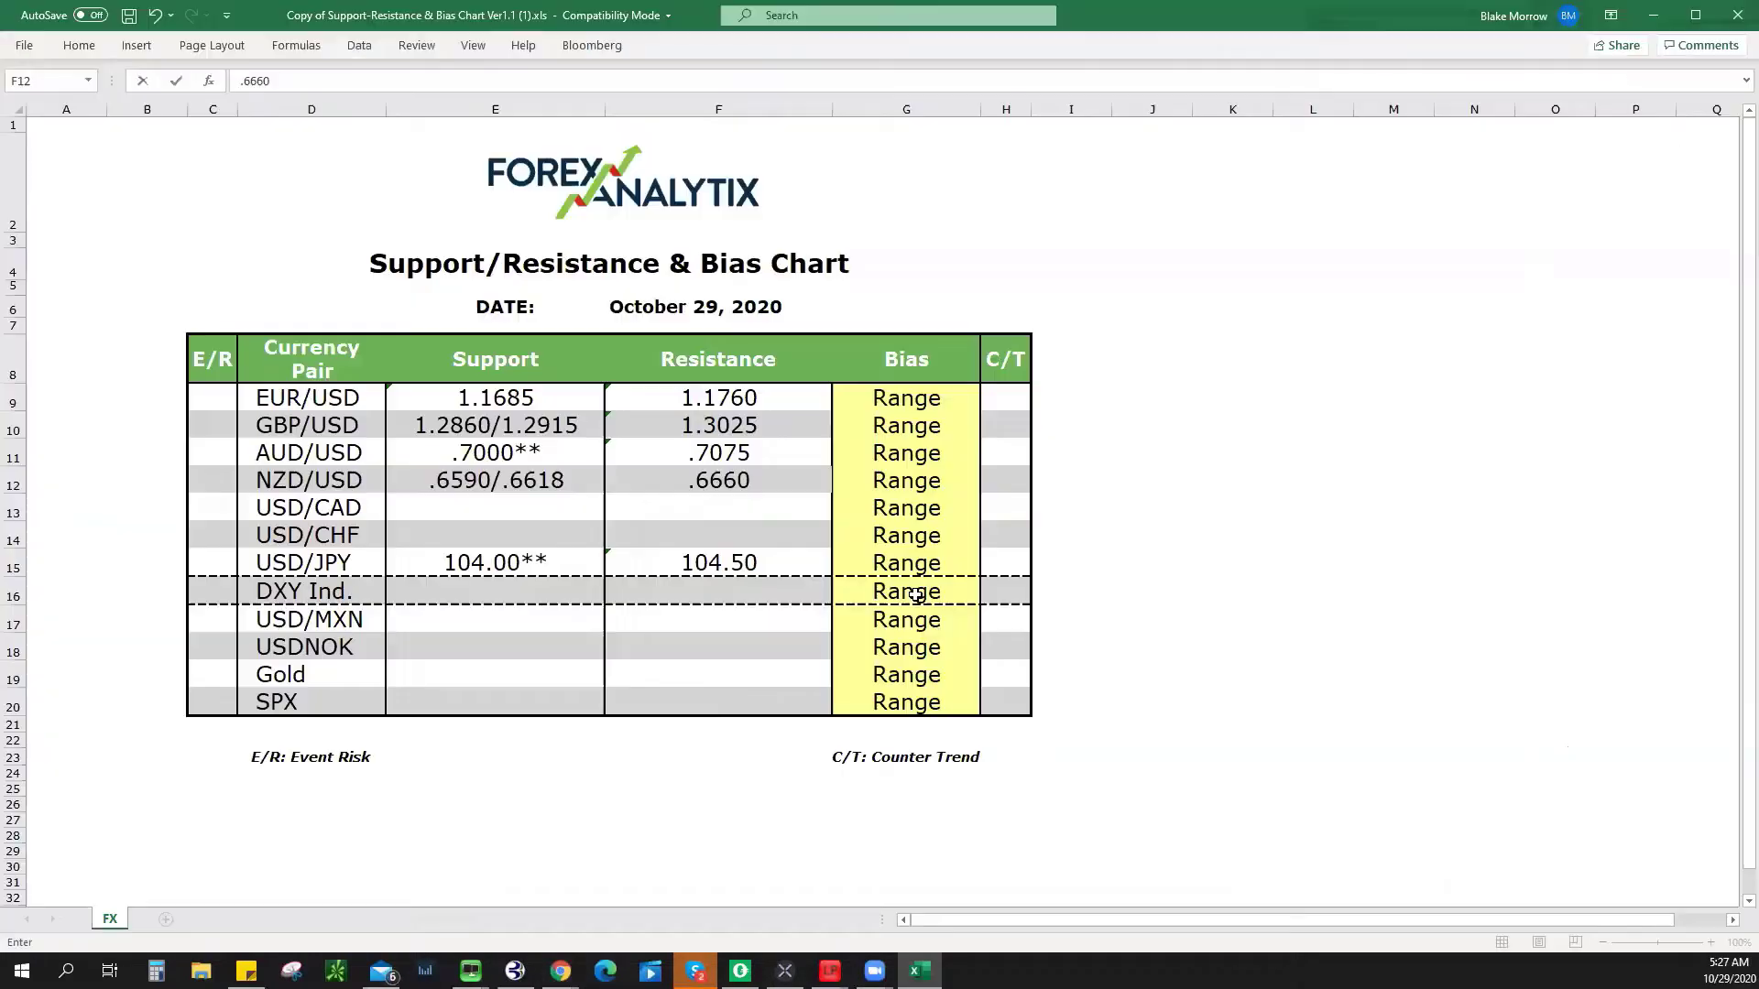
{"action": "key", "text": "Return"}
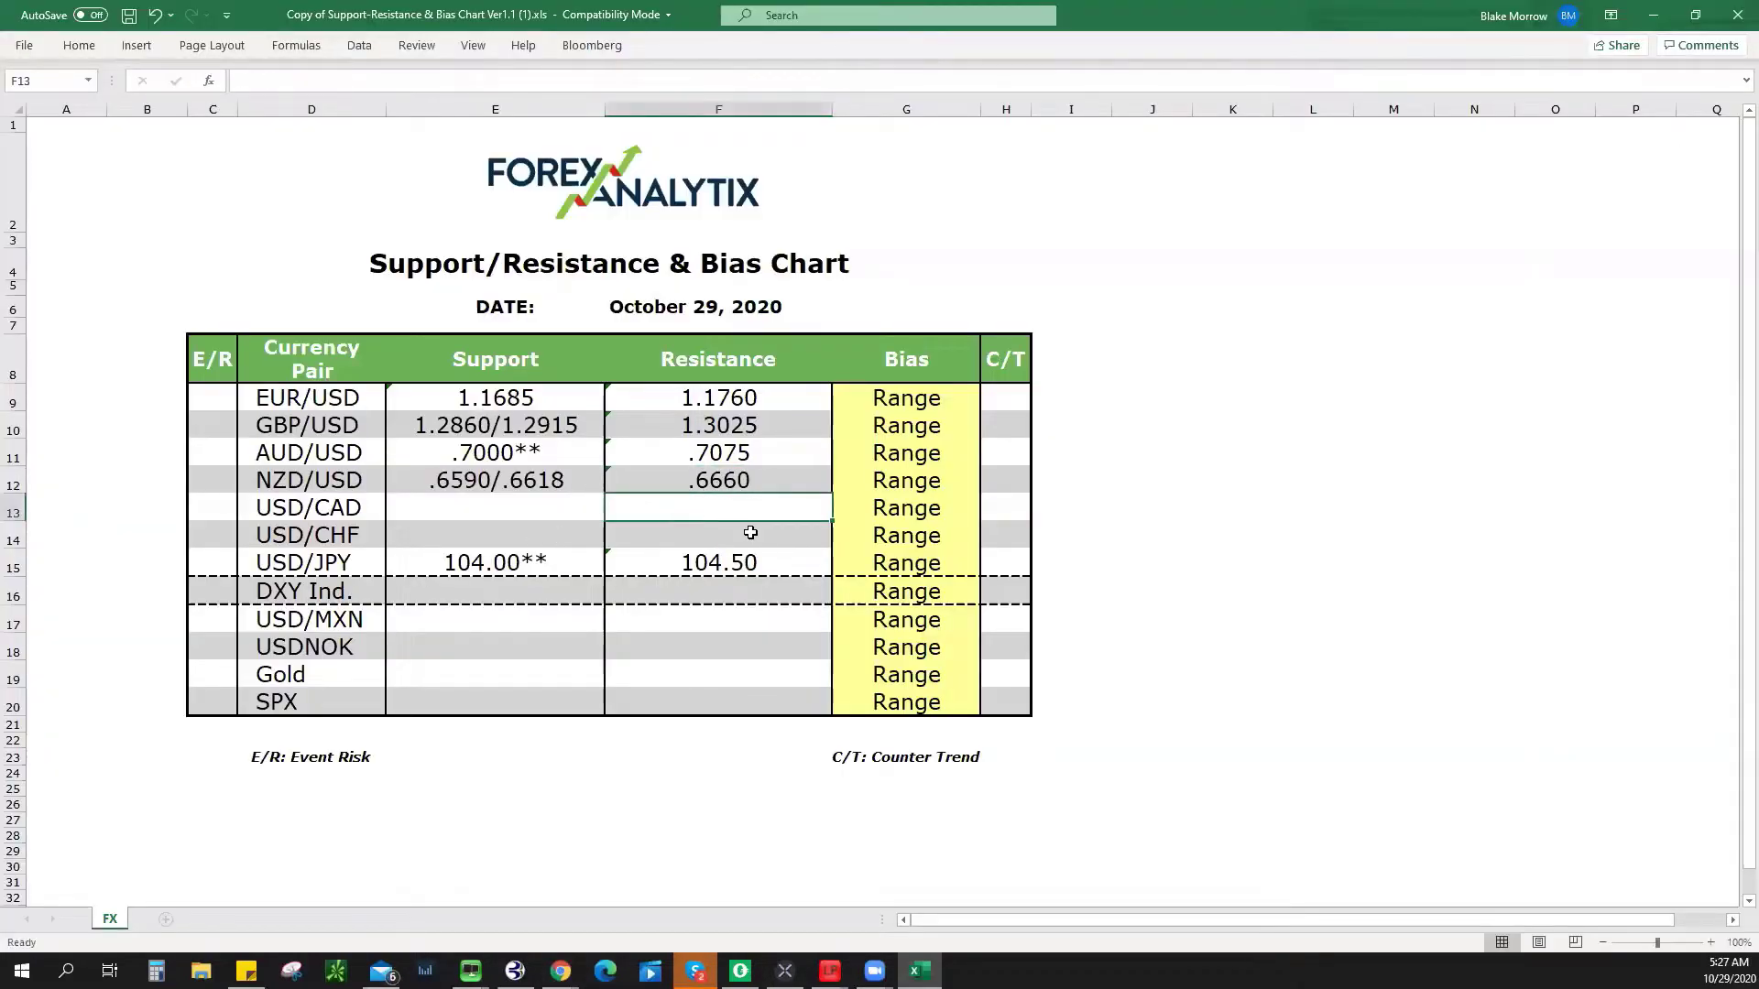
{"action": "type", "text": "1.3382"}
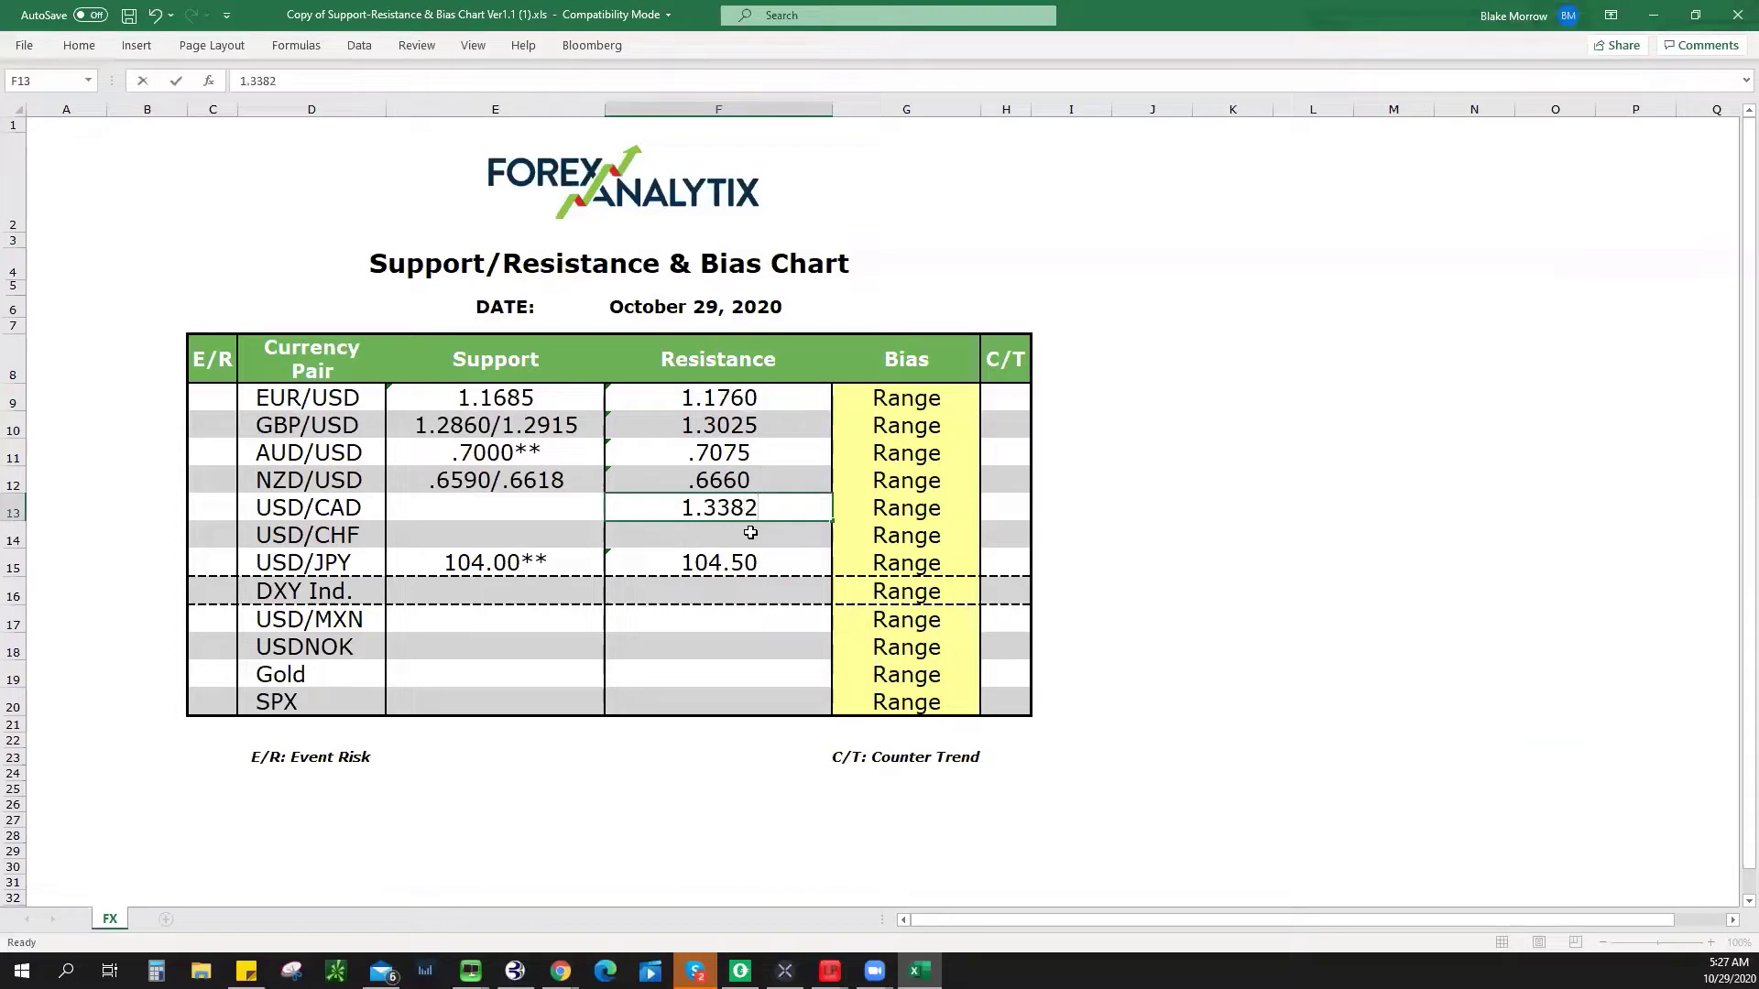
{"action": "type", "text": "/"}
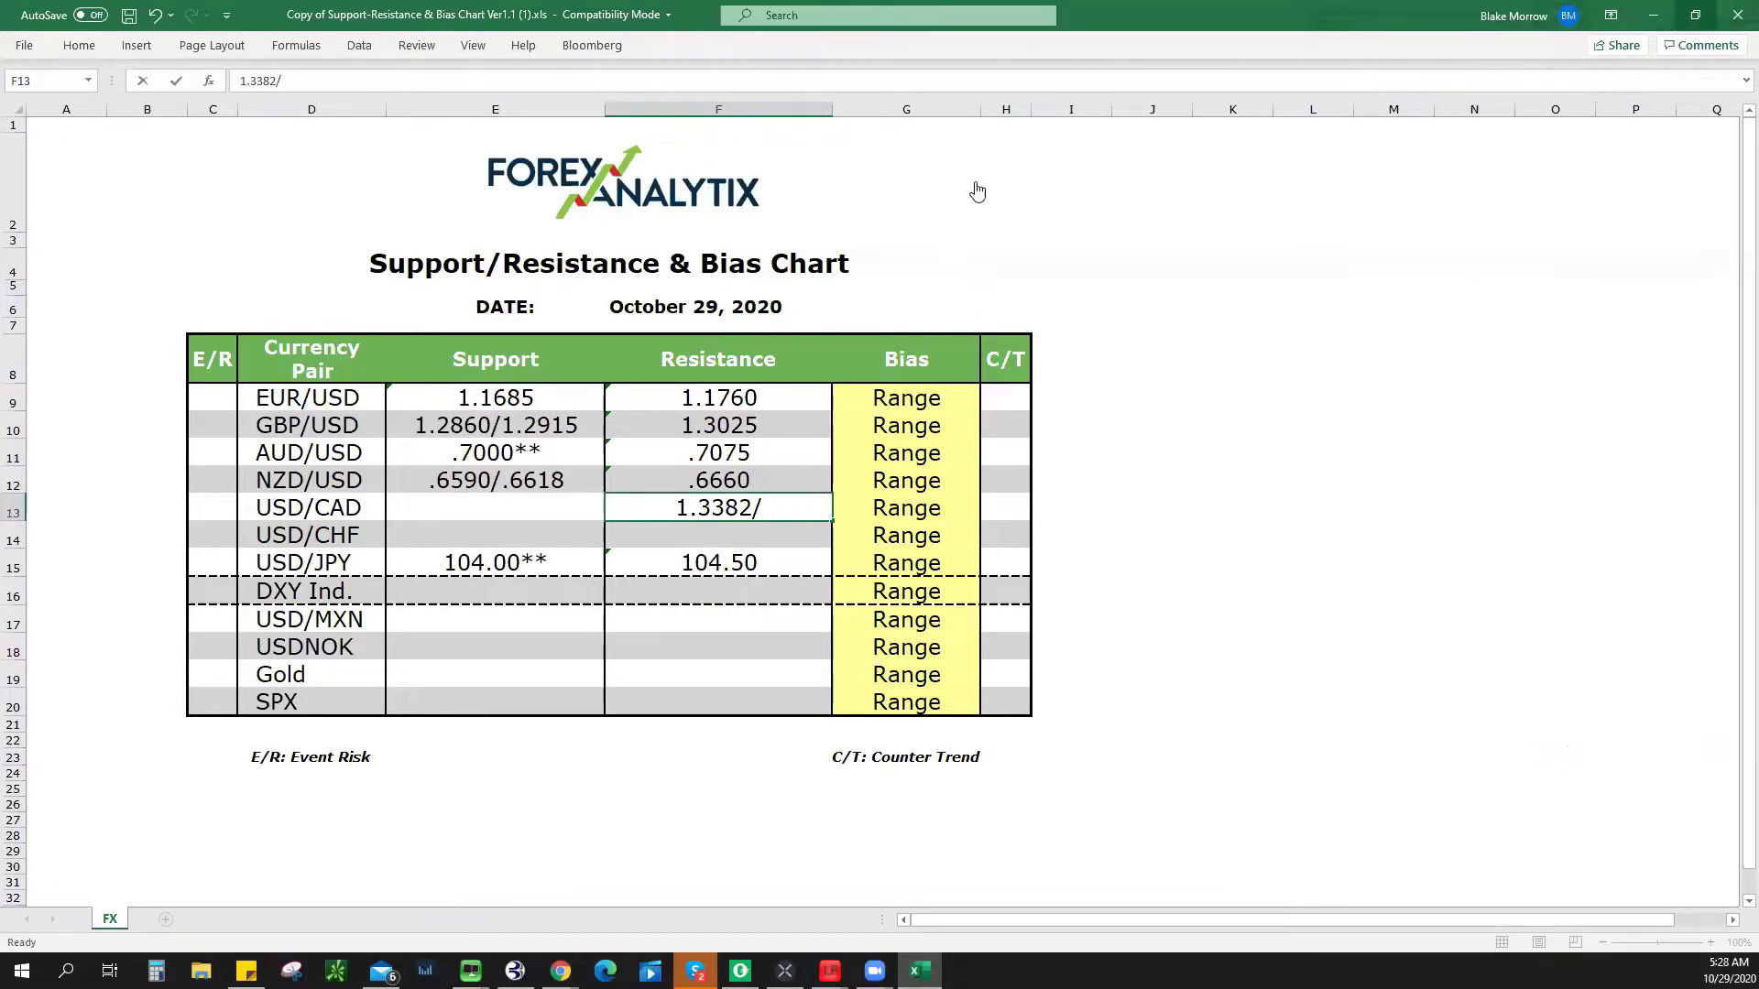
{"action": "key", "text": "alt+Tab"}
{"action": "left_click_drag", "start_coordinate": [996, 211], "coordinate": [1113, 293]}
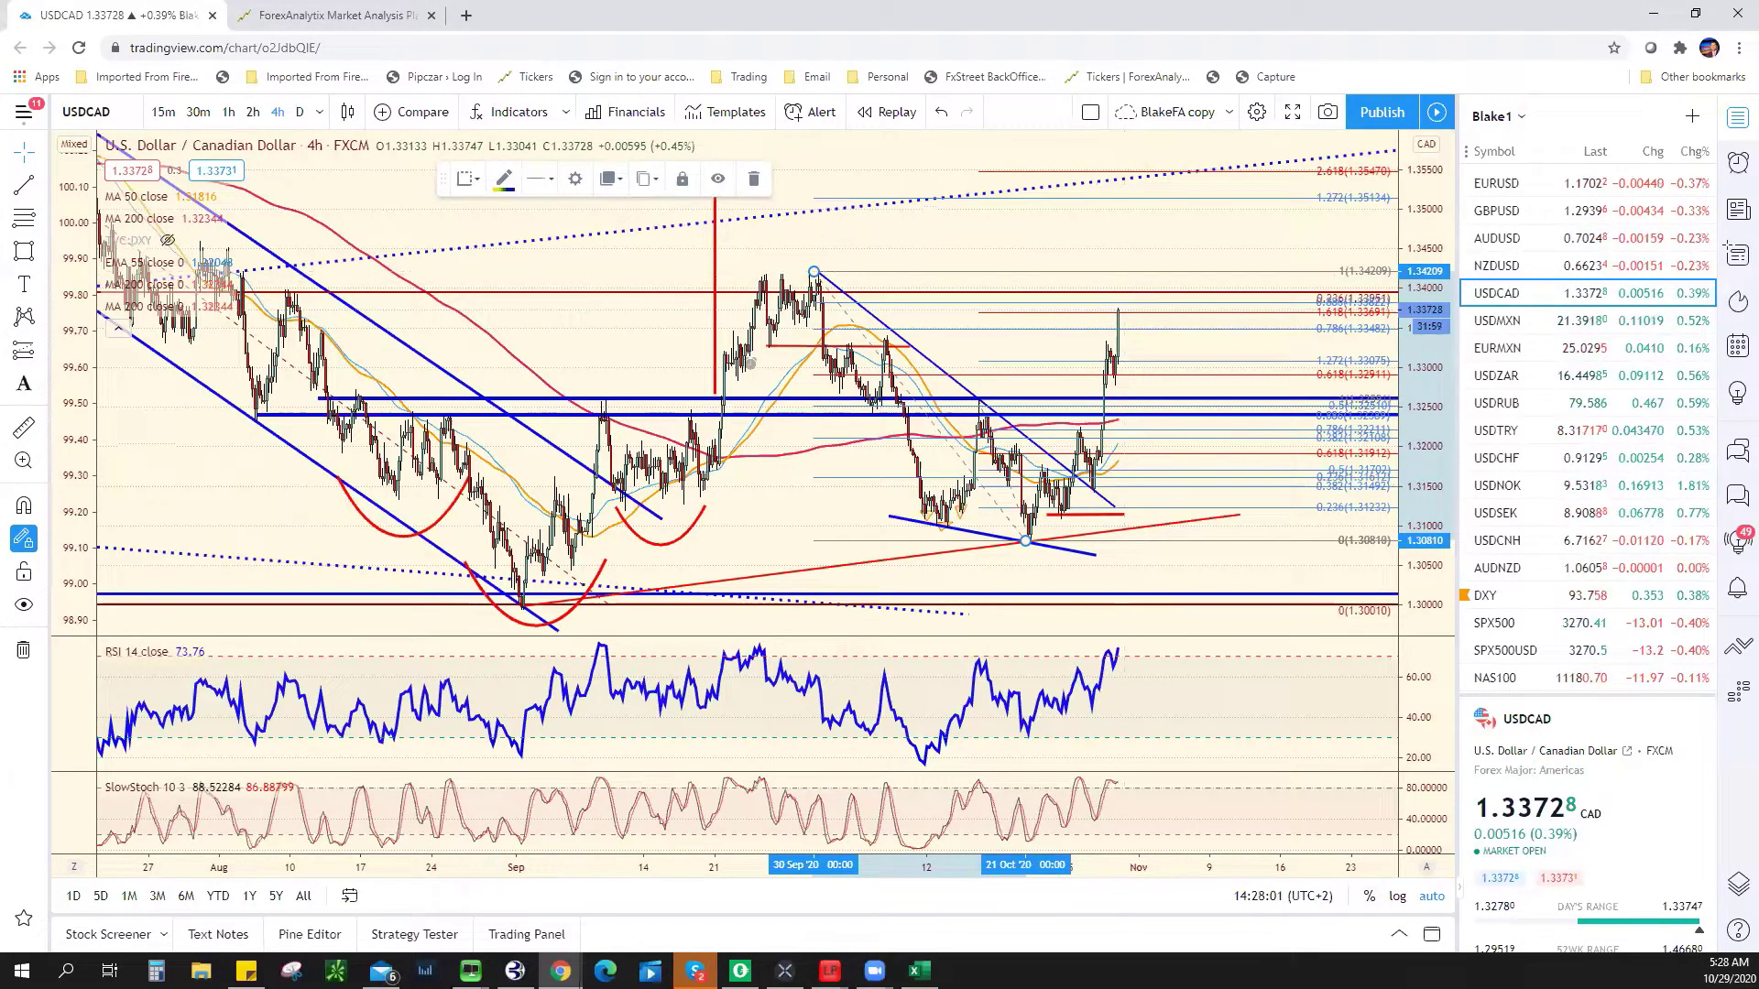
{"action": "key", "text": "alt+Tab"}
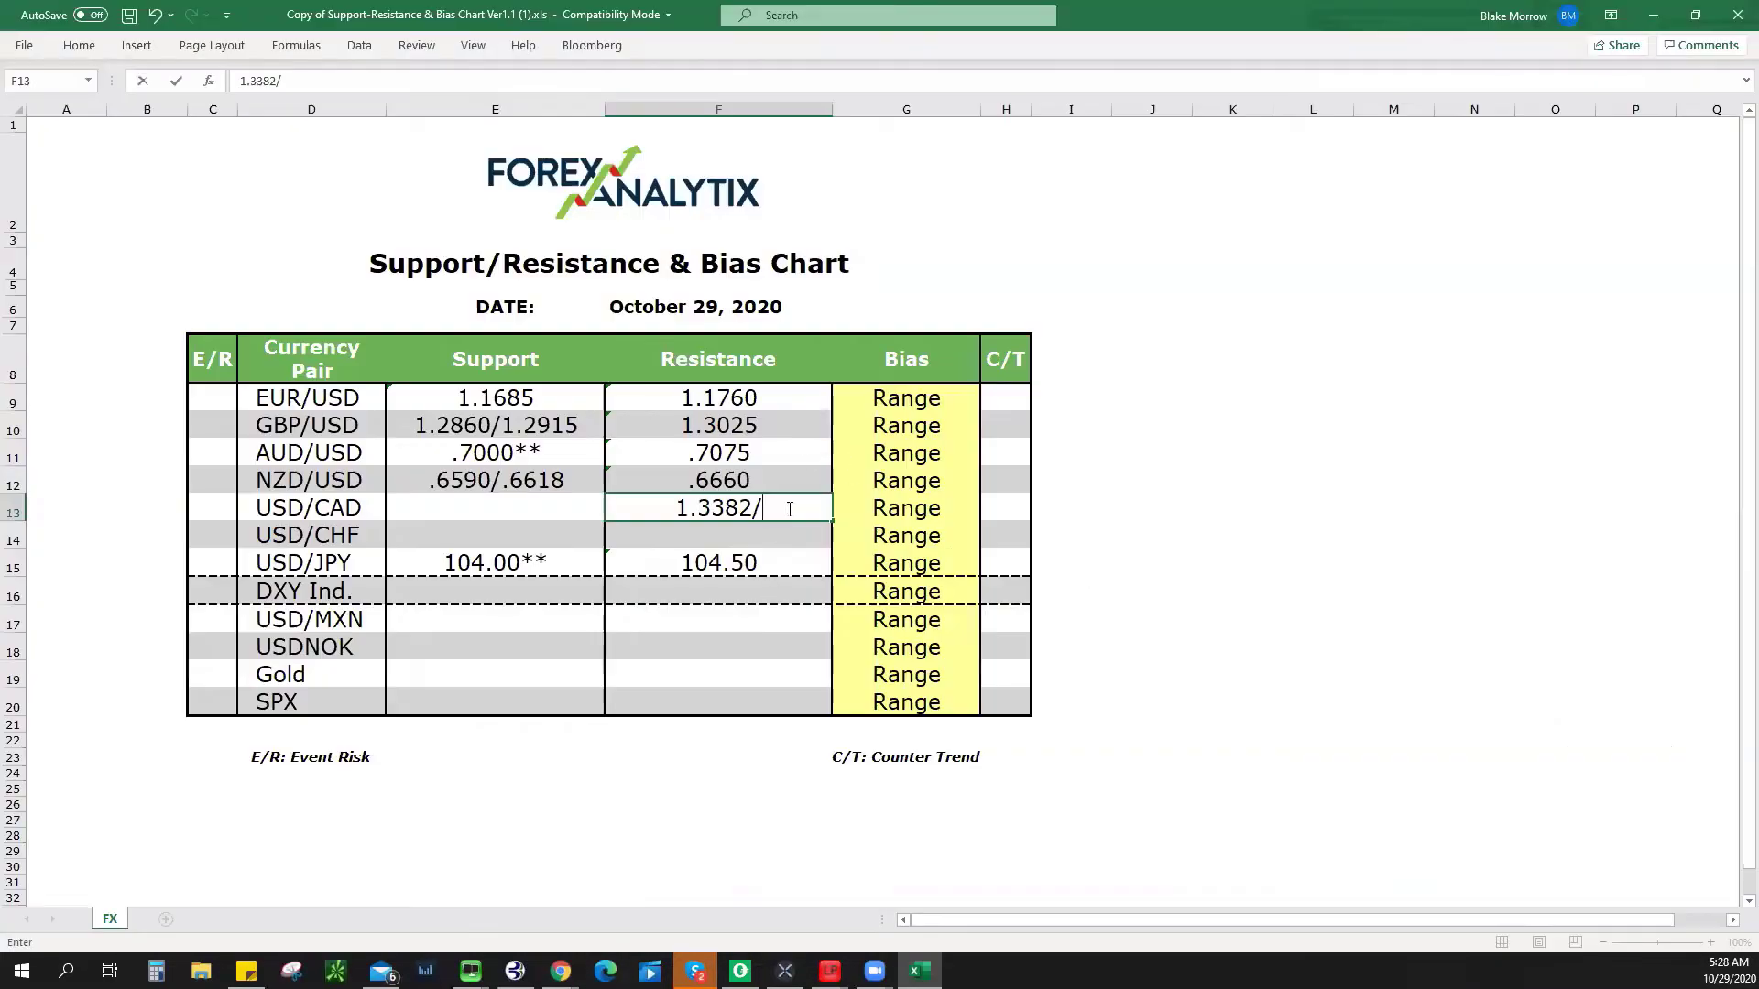
{"action": "type", "text": "1.3420"}
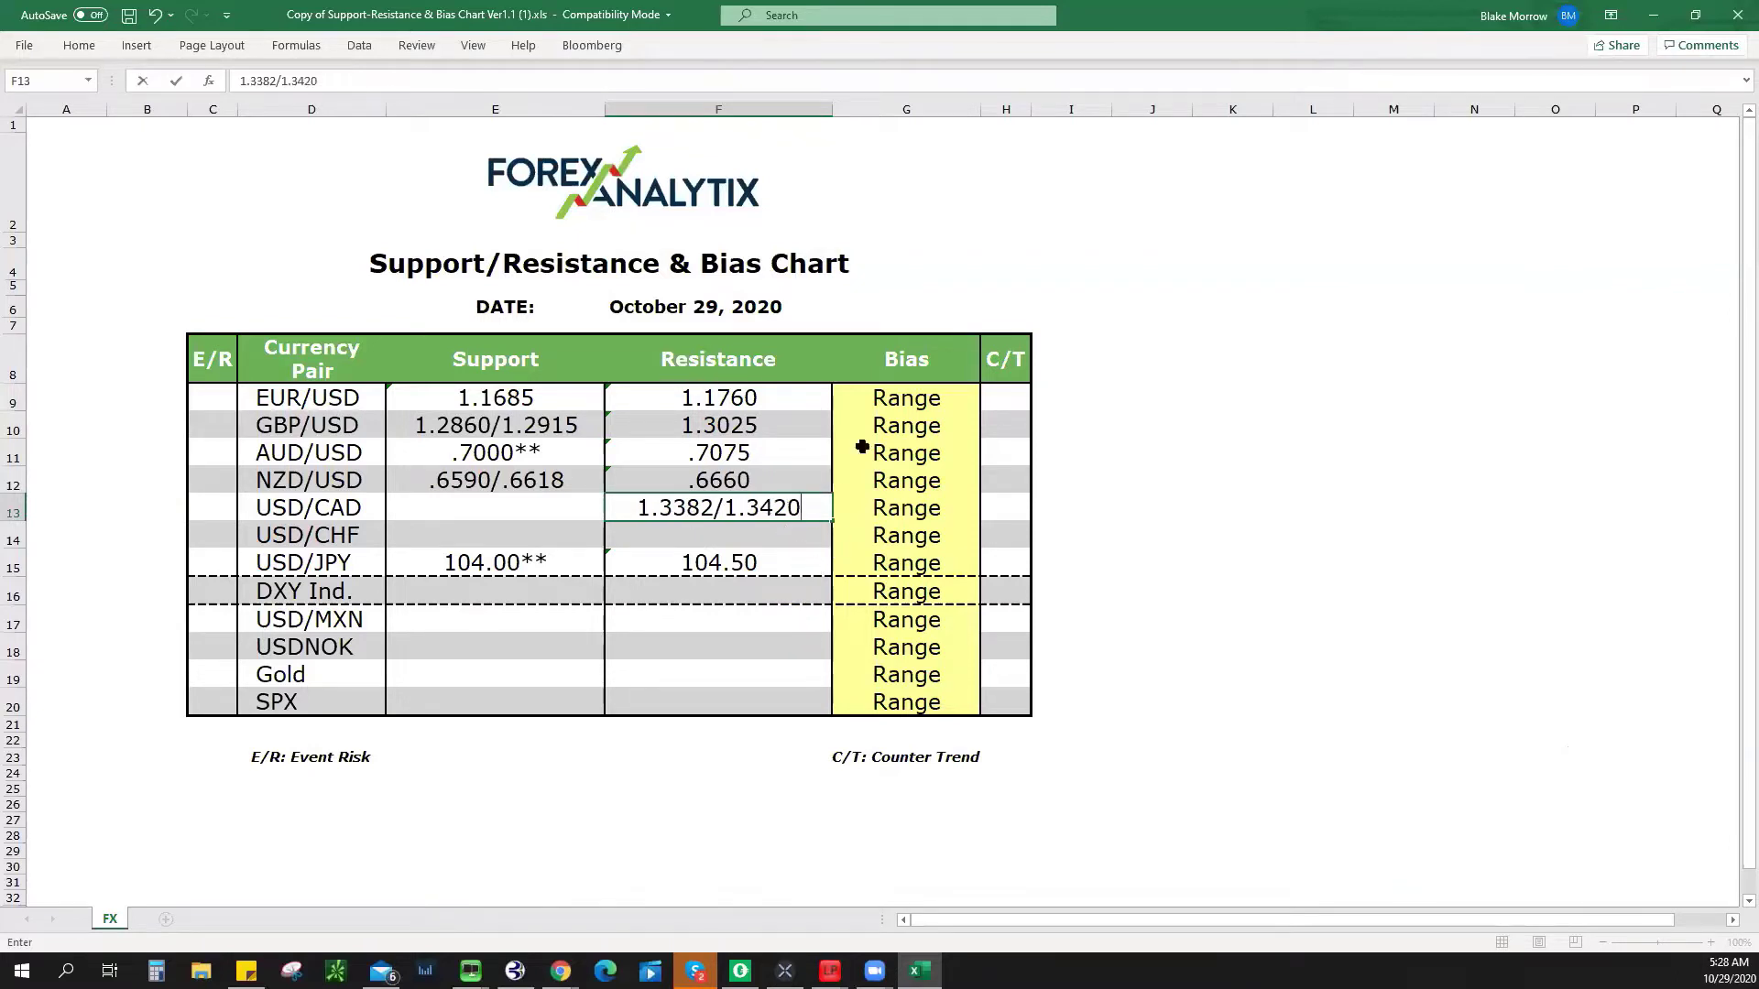
{"action": "left_click", "coordinate": [932, 514]}
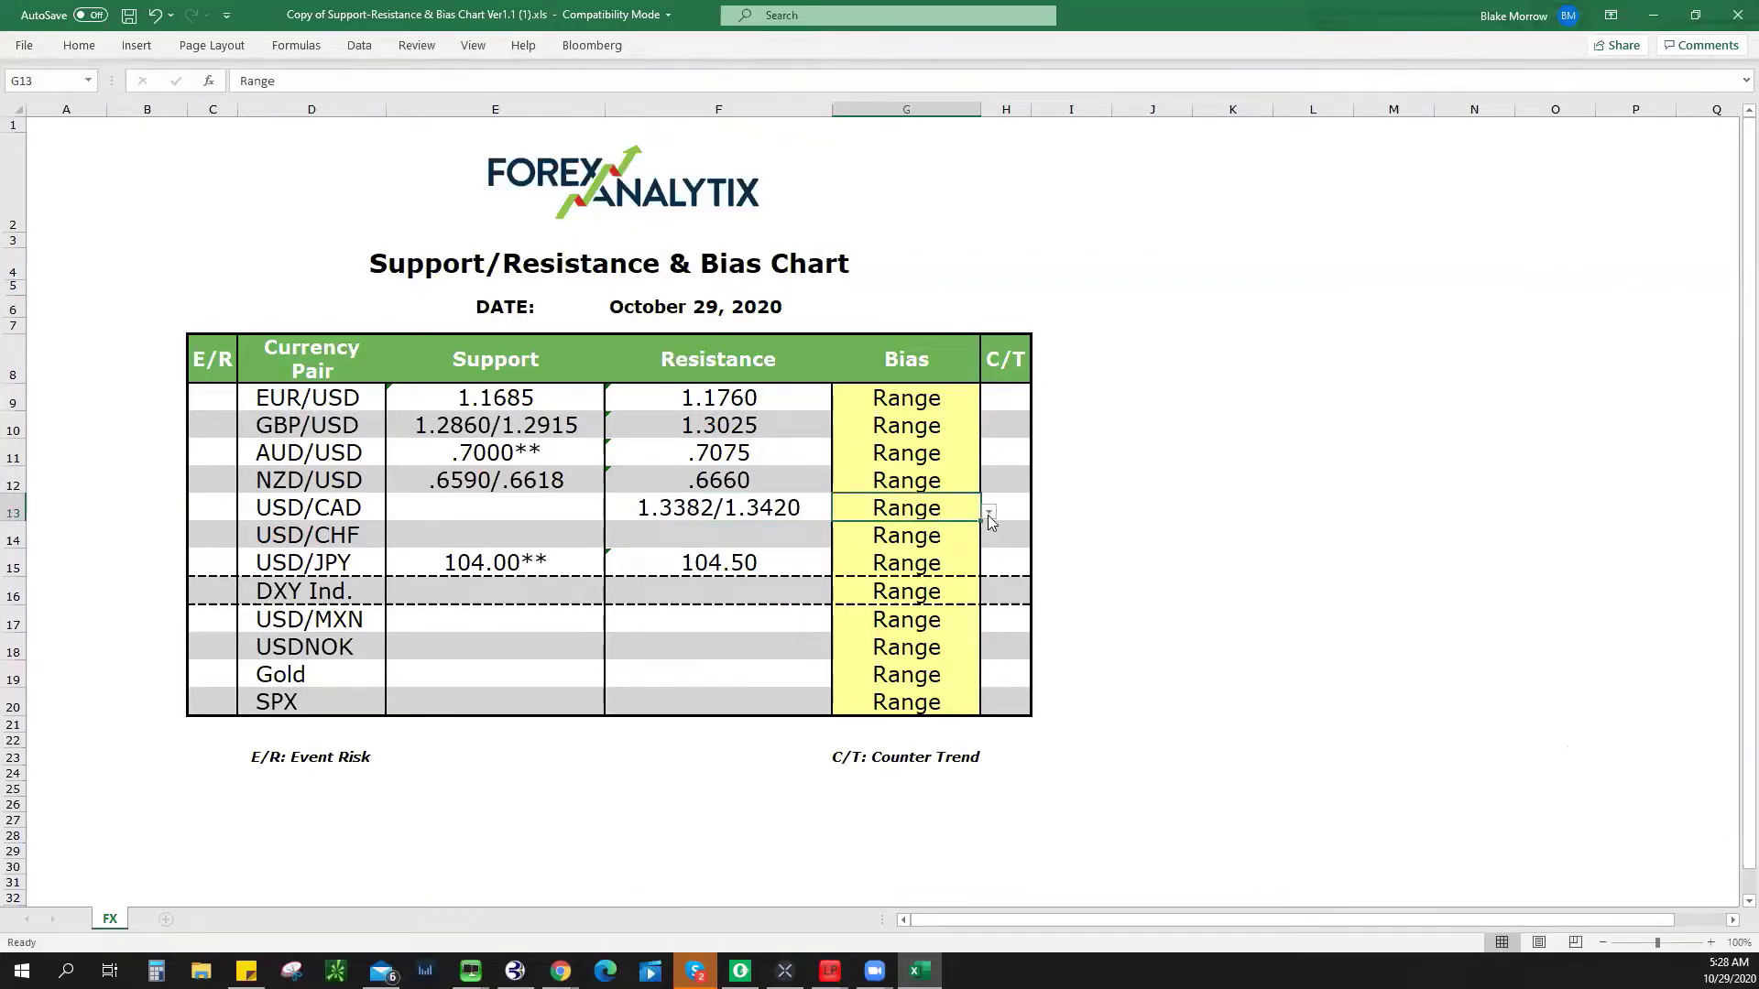
- Try Bullish for USD/CAD and Bearish for EUR/USD bias, resetting both to Range
{"action": "left_click", "coordinate": [987, 512]}
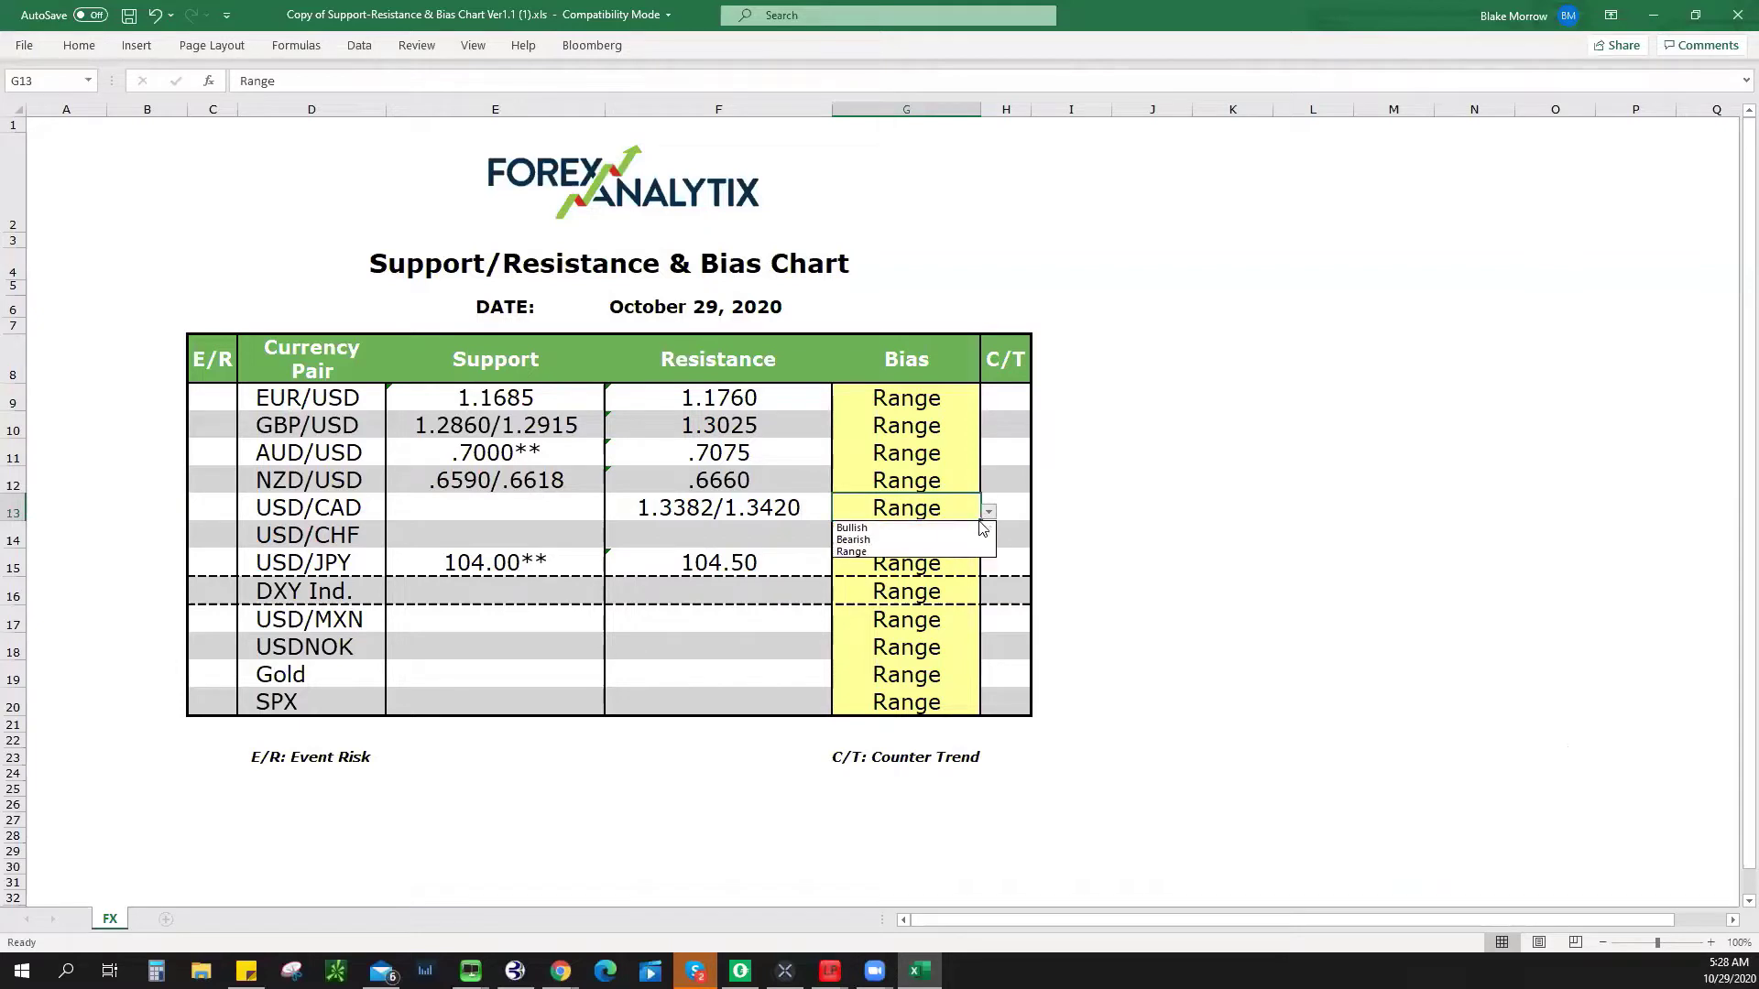
{"action": "left_click", "coordinate": [982, 526]}
{"action": "left_click", "coordinate": [989, 512]}
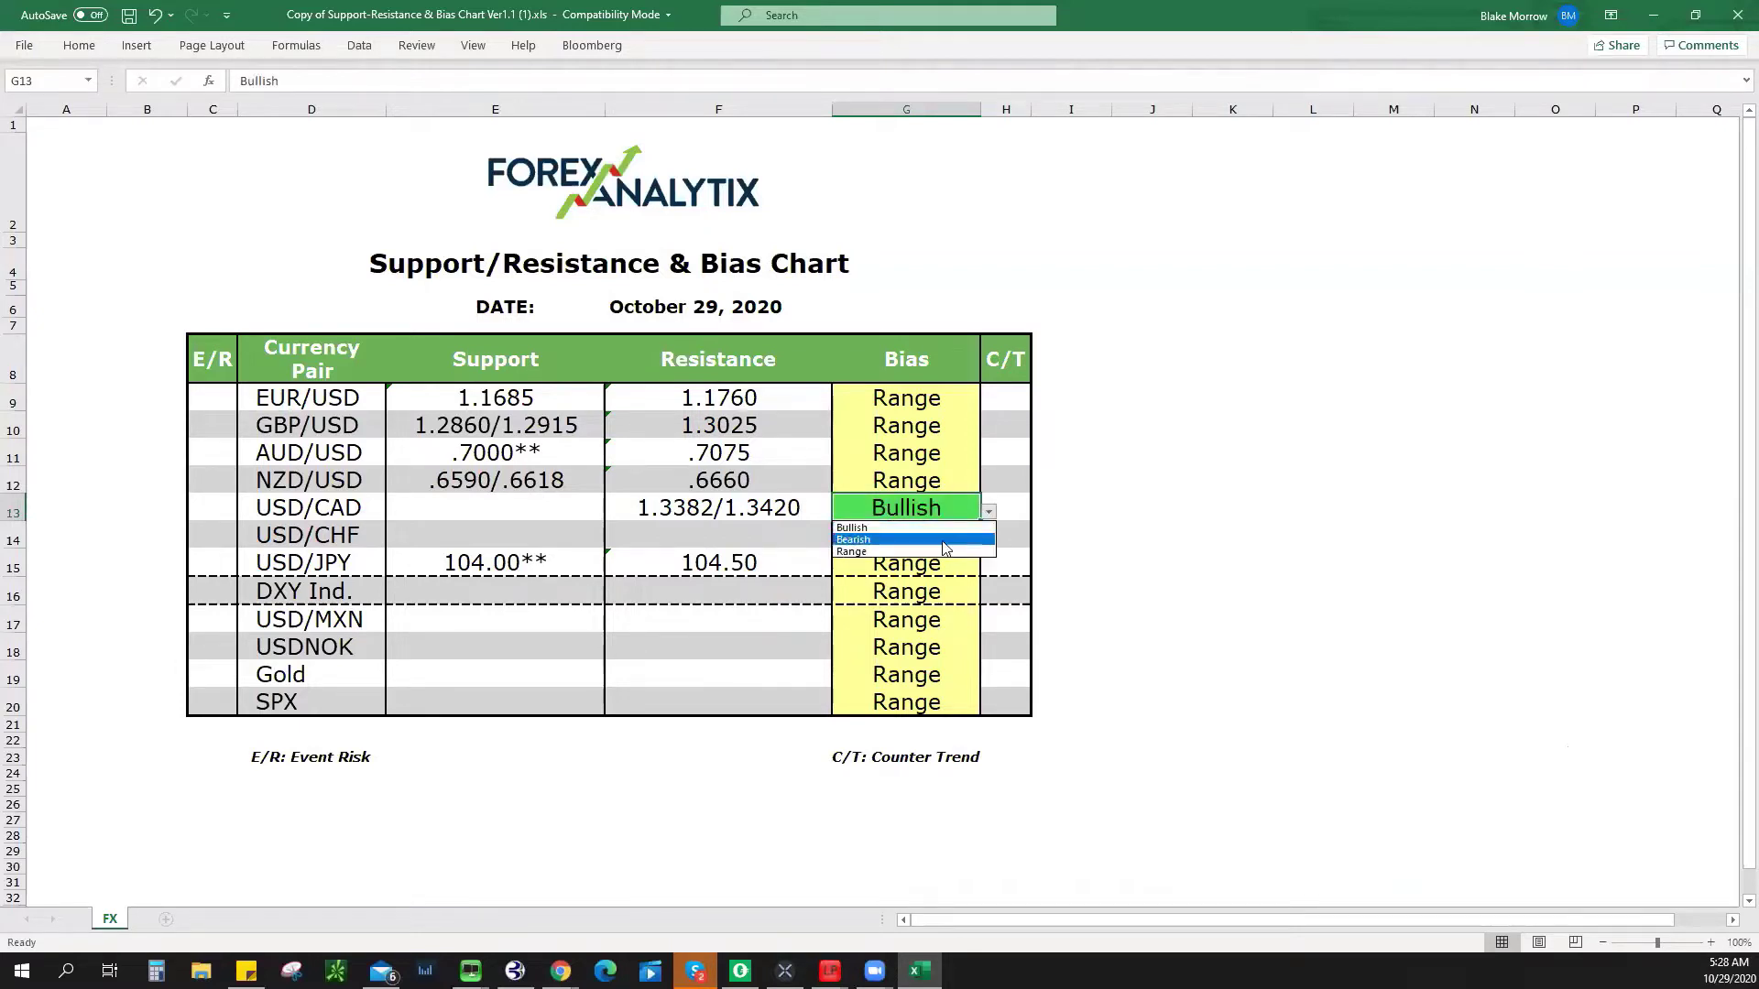
{"action": "left_click", "coordinate": [952, 555]}
{"action": "left_click", "coordinate": [963, 389]}
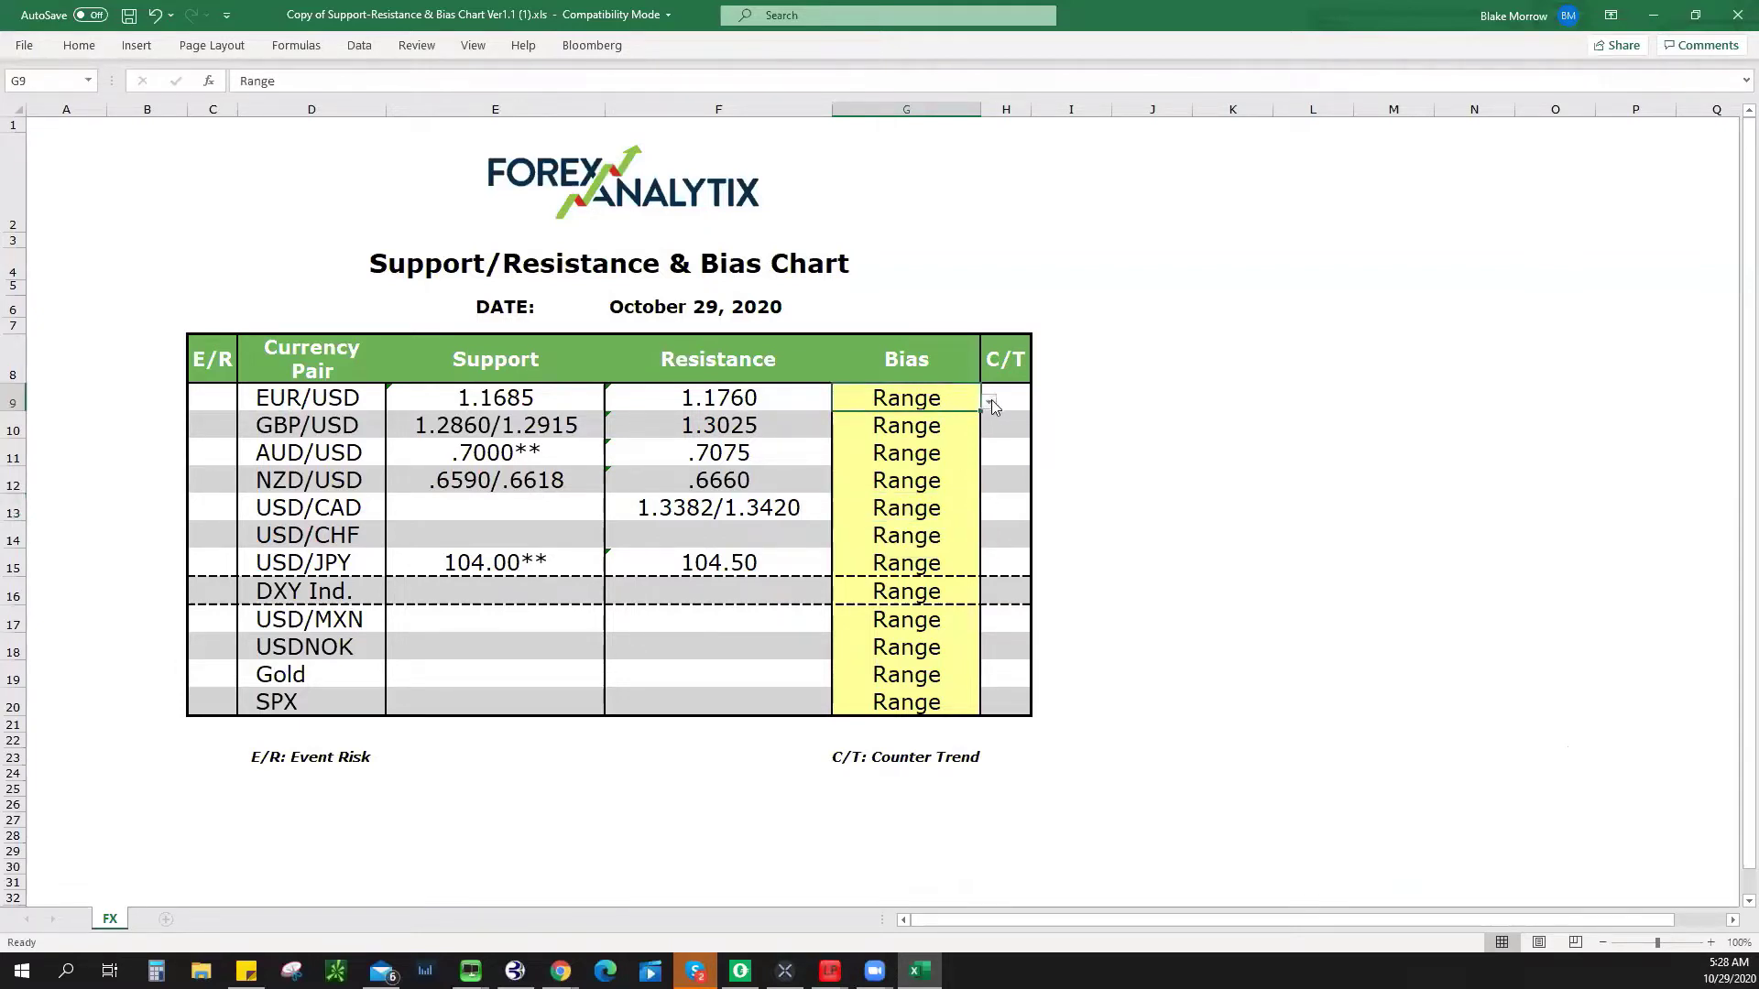
{"action": "left_click", "coordinate": [989, 401]}
{"action": "left_click", "coordinate": [973, 429]}
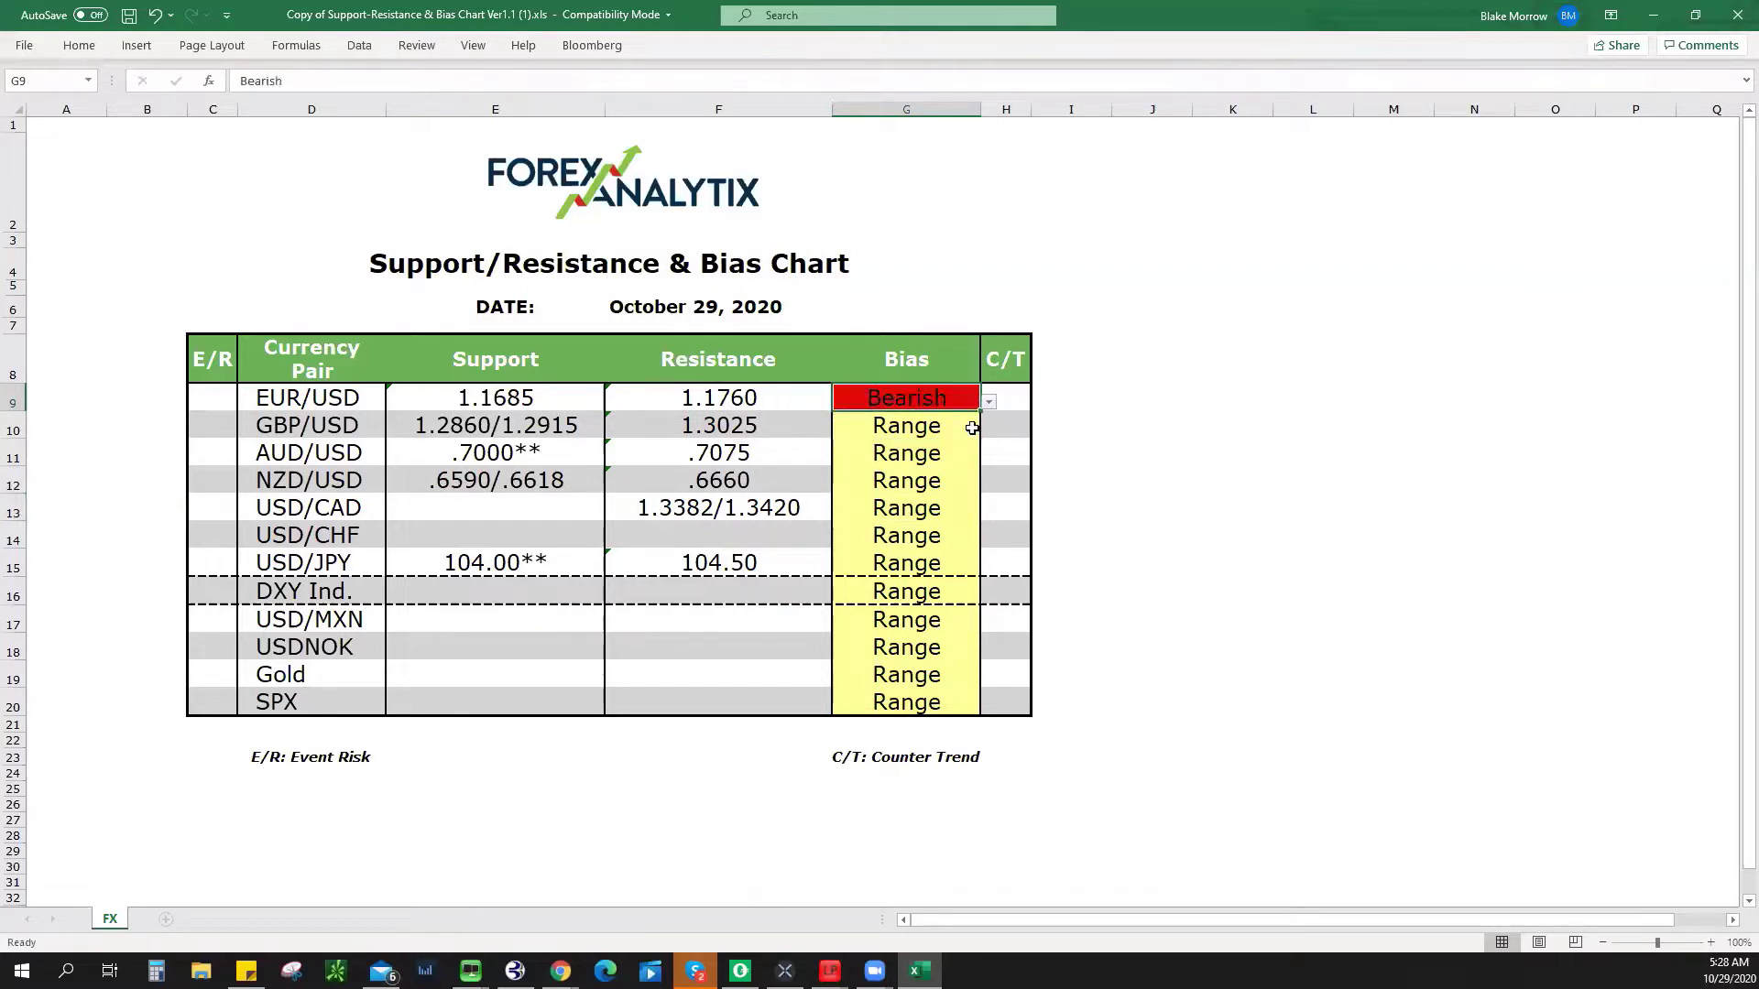
{"action": "left_click", "coordinate": [988, 401]}
{"action": "left_click", "coordinate": [957, 443]}
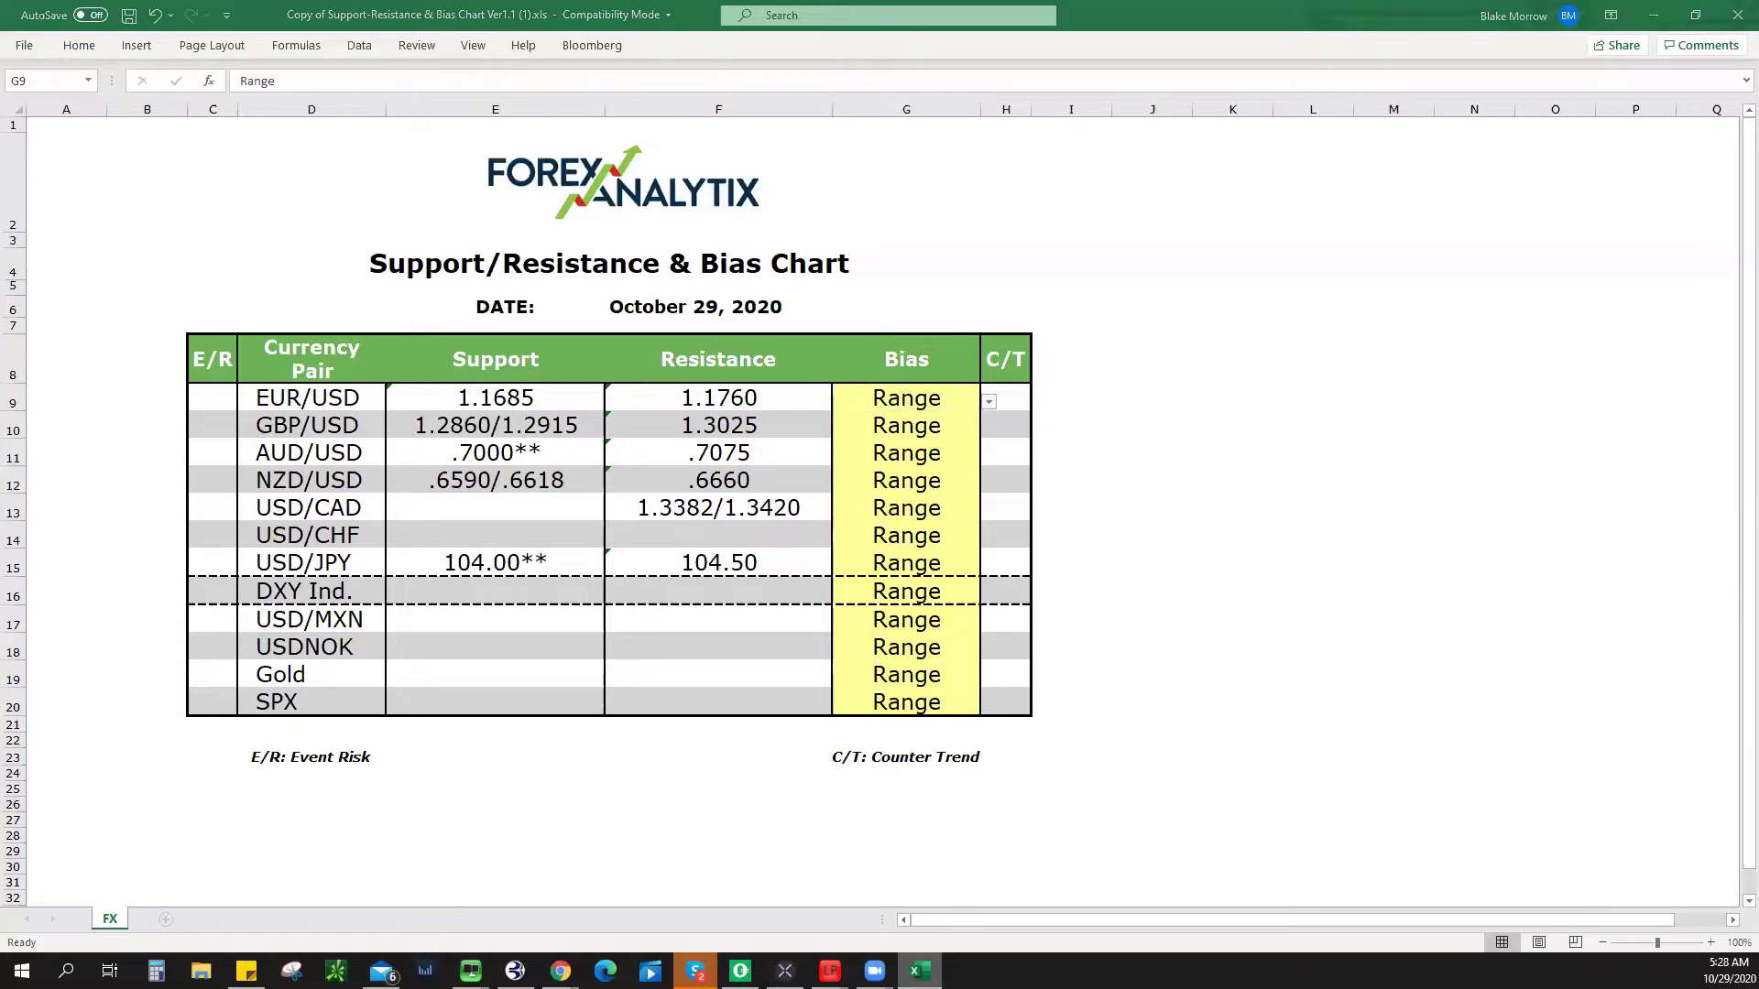
- Enter 1.3260 as USD/CAD support in E13, then bring up the USDMXN chart
{"action": "key", "text": "alt+Tab"}
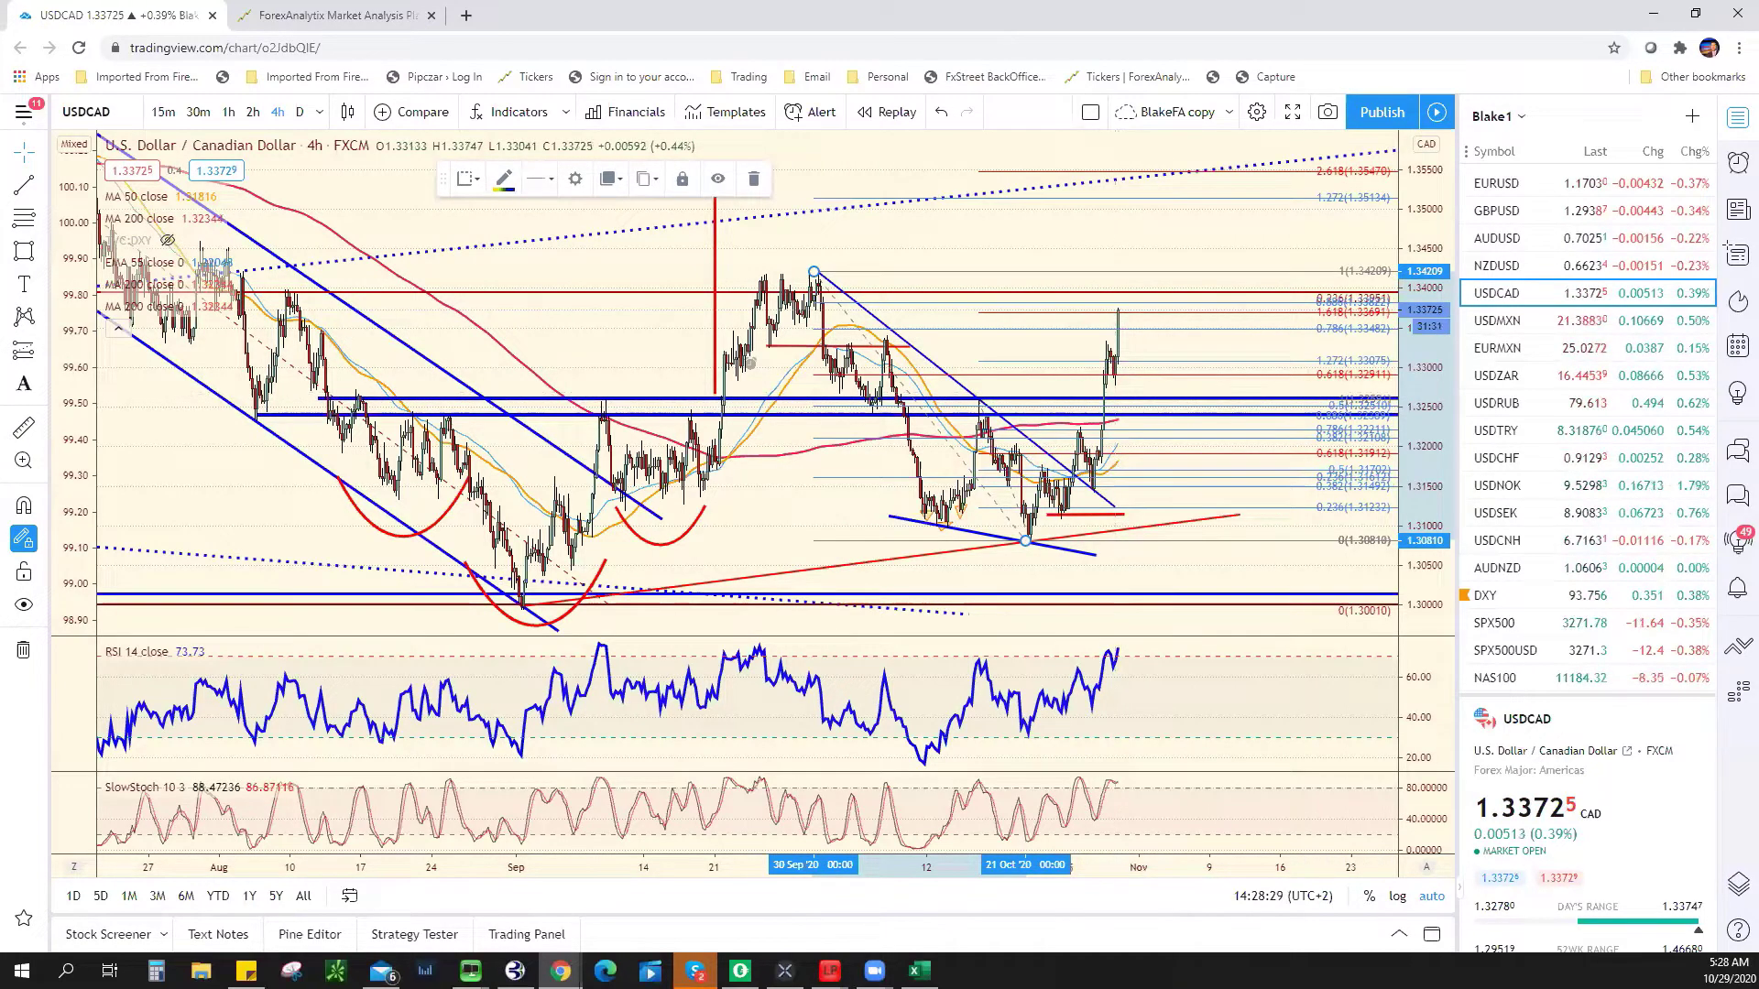
{"action": "key", "text": "alt+Tab"}
{"action": "left_click", "coordinate": [506, 510]}
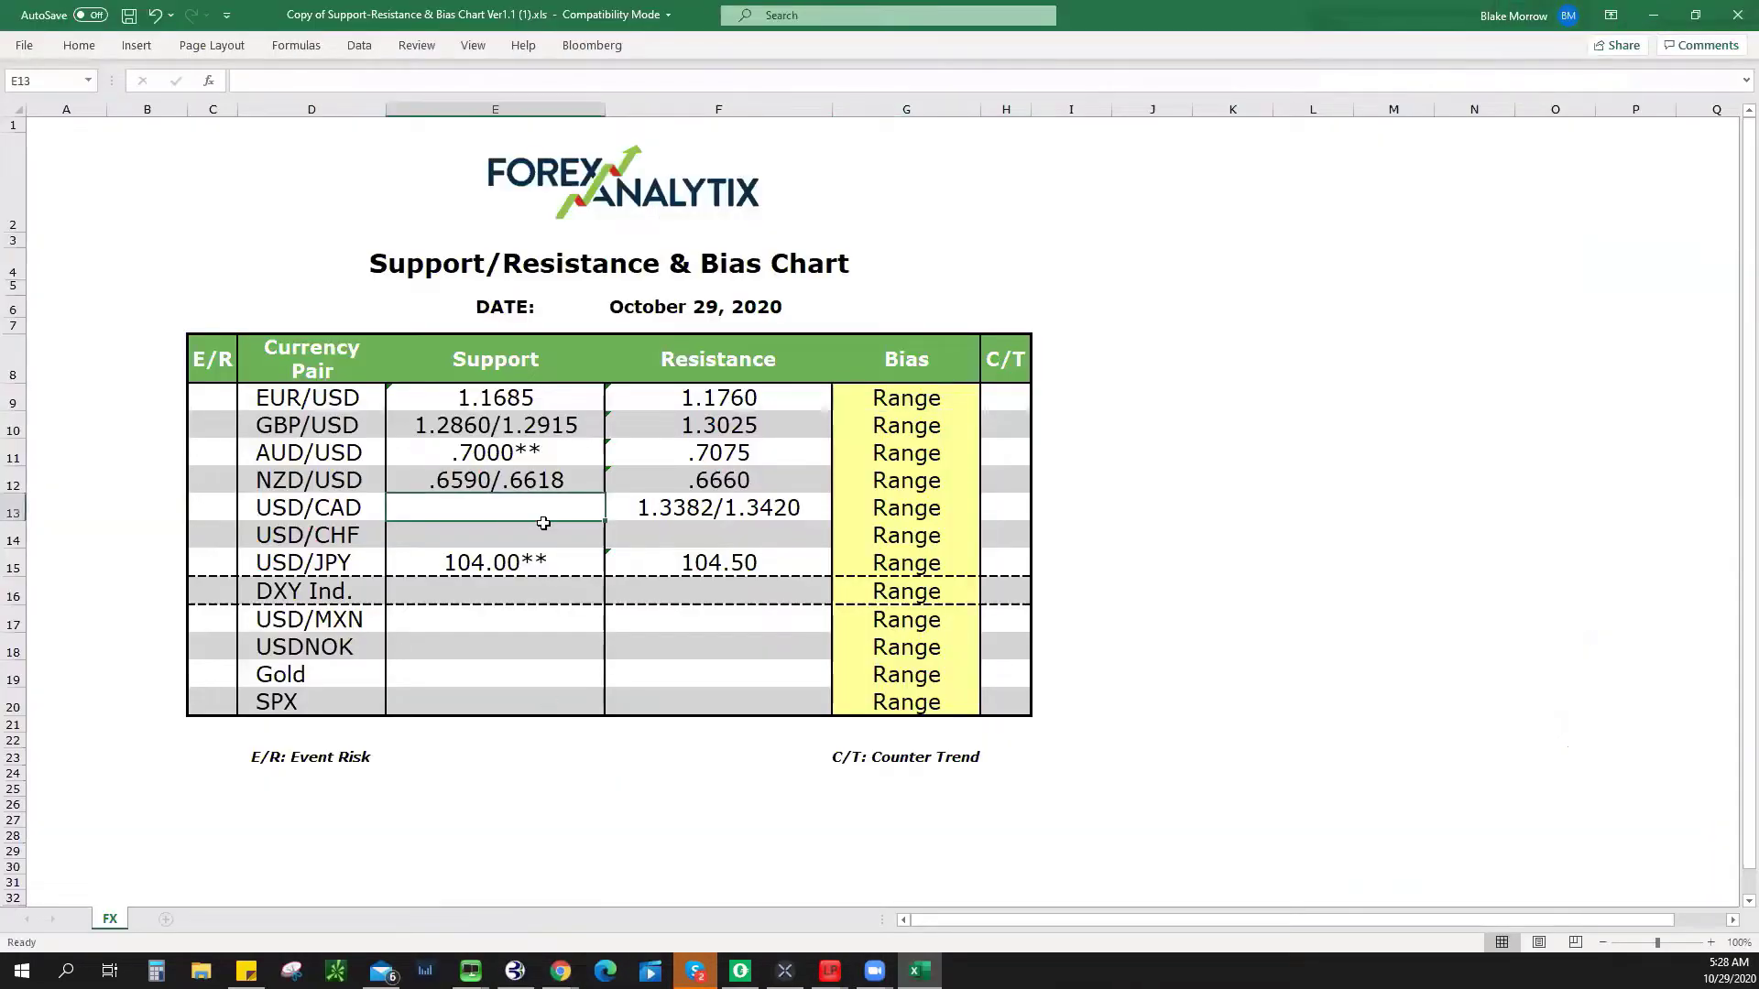
{"action": "type", "text": "1.3260"}
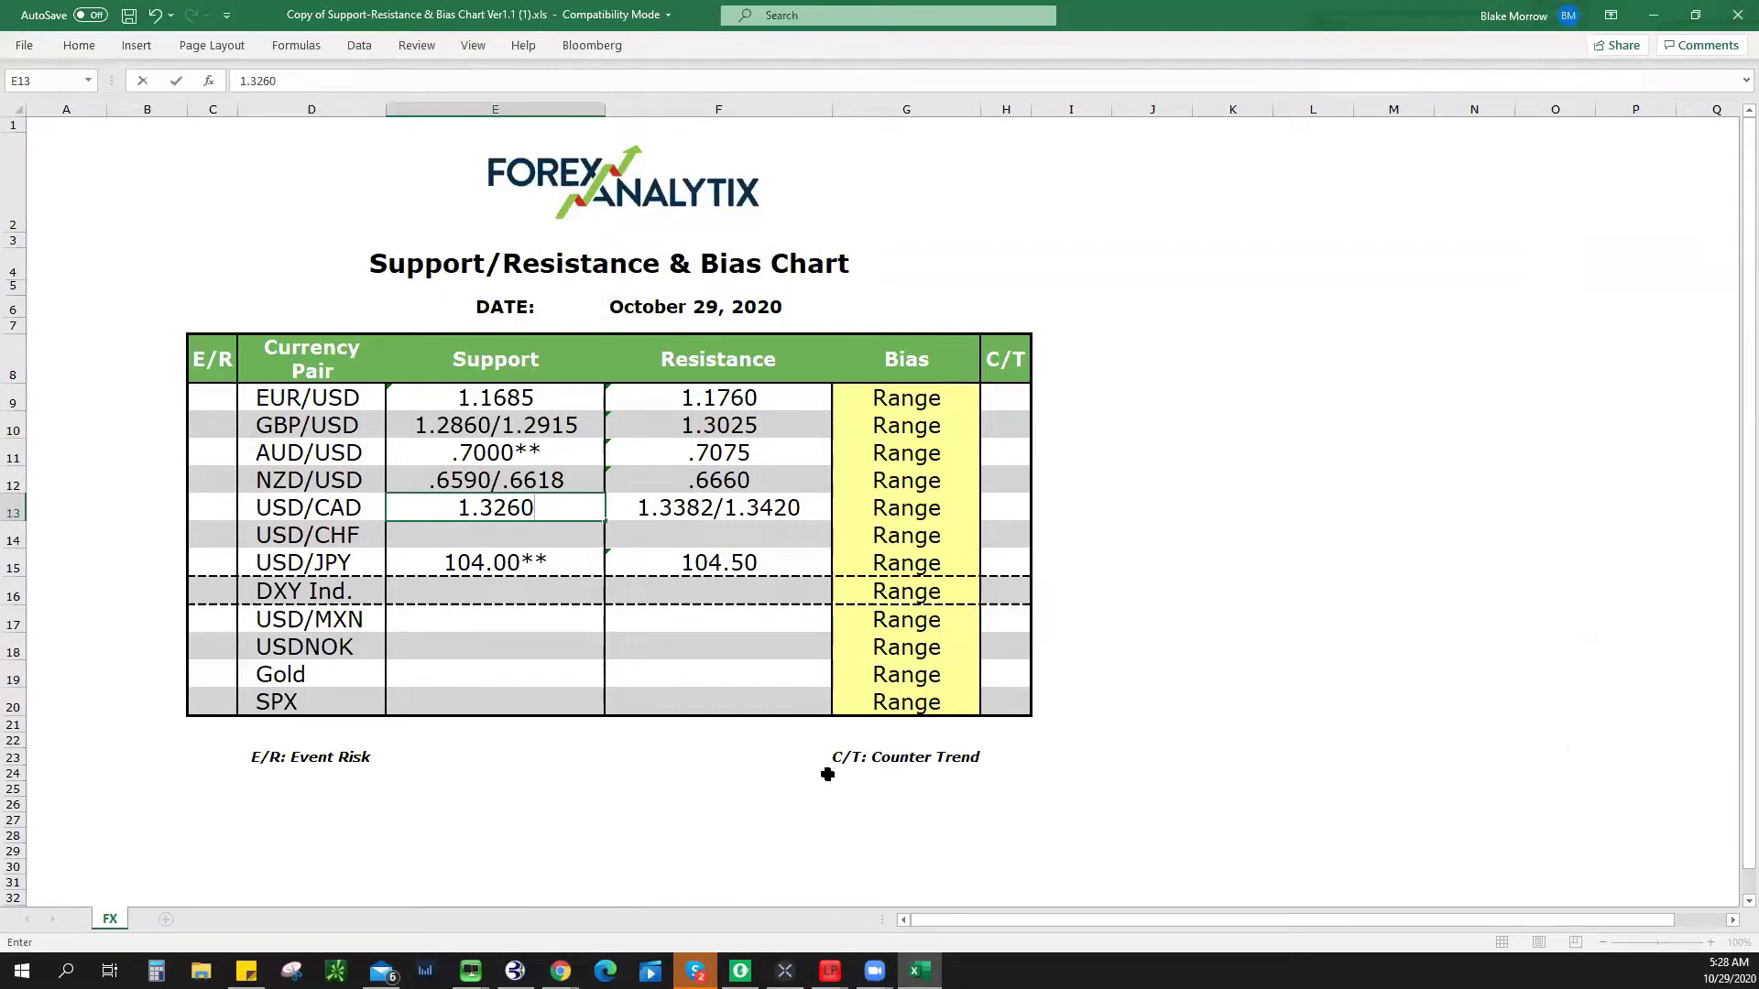
{"action": "key", "text": "alt+Tab"}
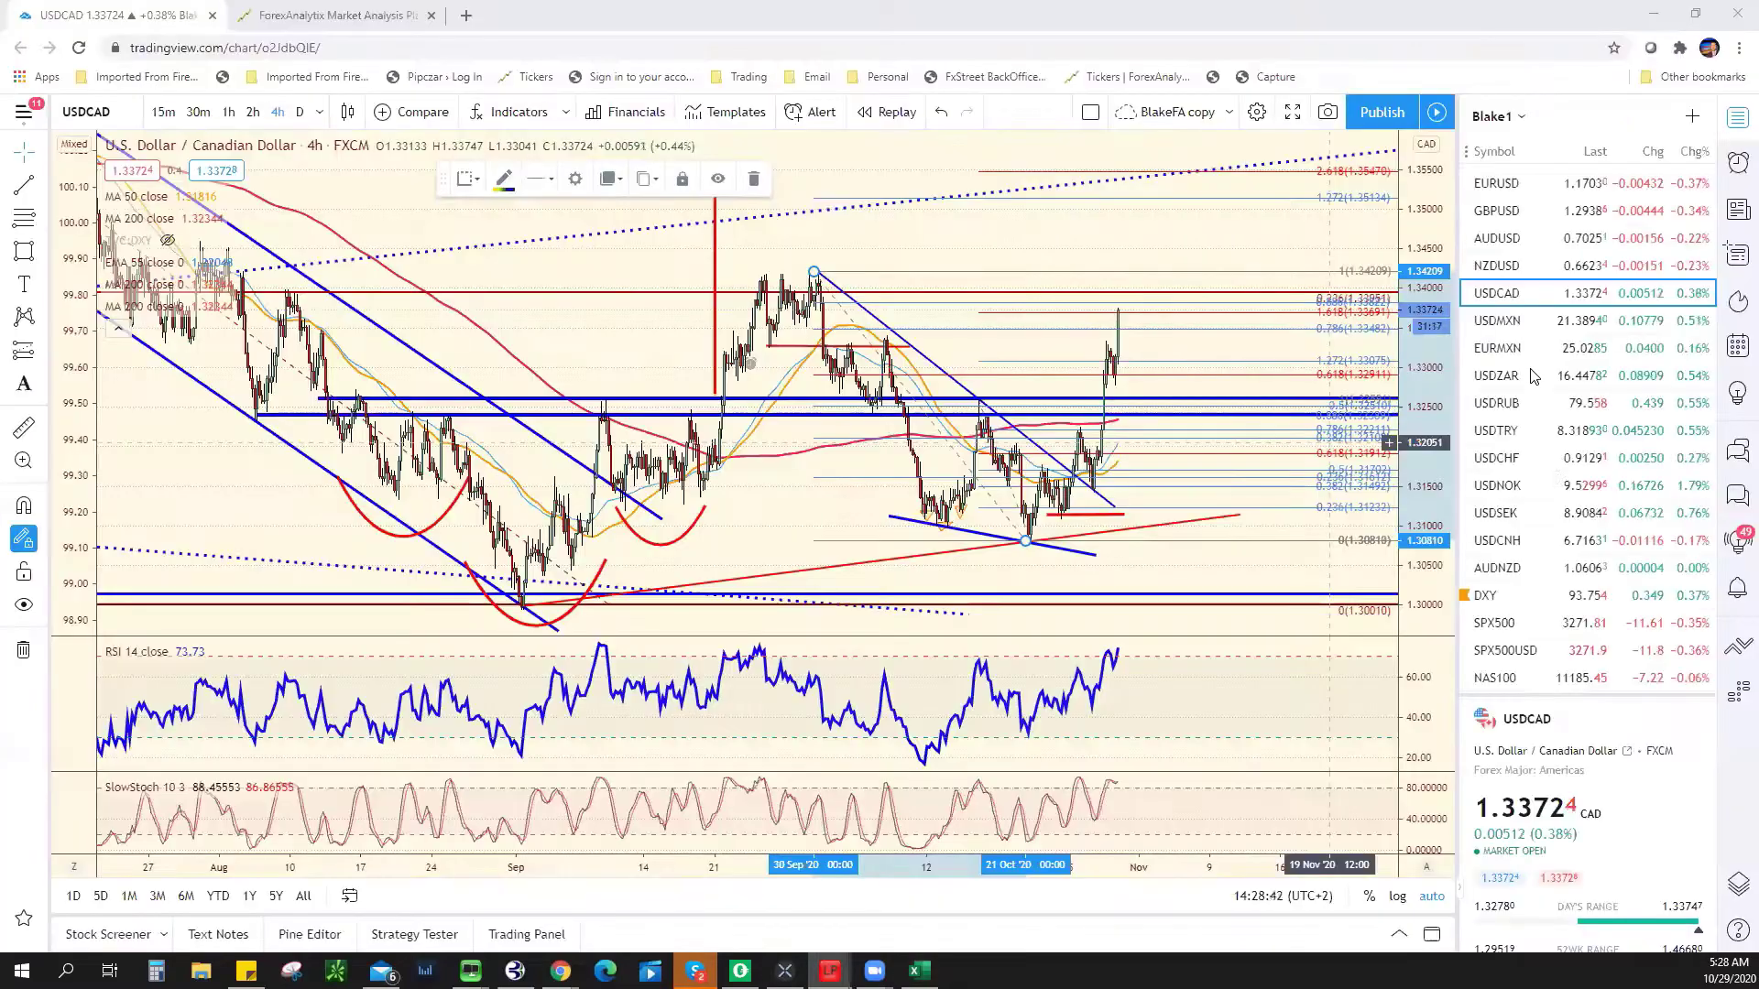
{"action": "left_click", "coordinate": [1515, 321]}
- Review the USDMXN chart and enter 21.5000 as USD/MXN resistance in F17
{"action": "scroll", "coordinate": [1129, 630], "scroll_direction": "up", "scroll_amount": 5}
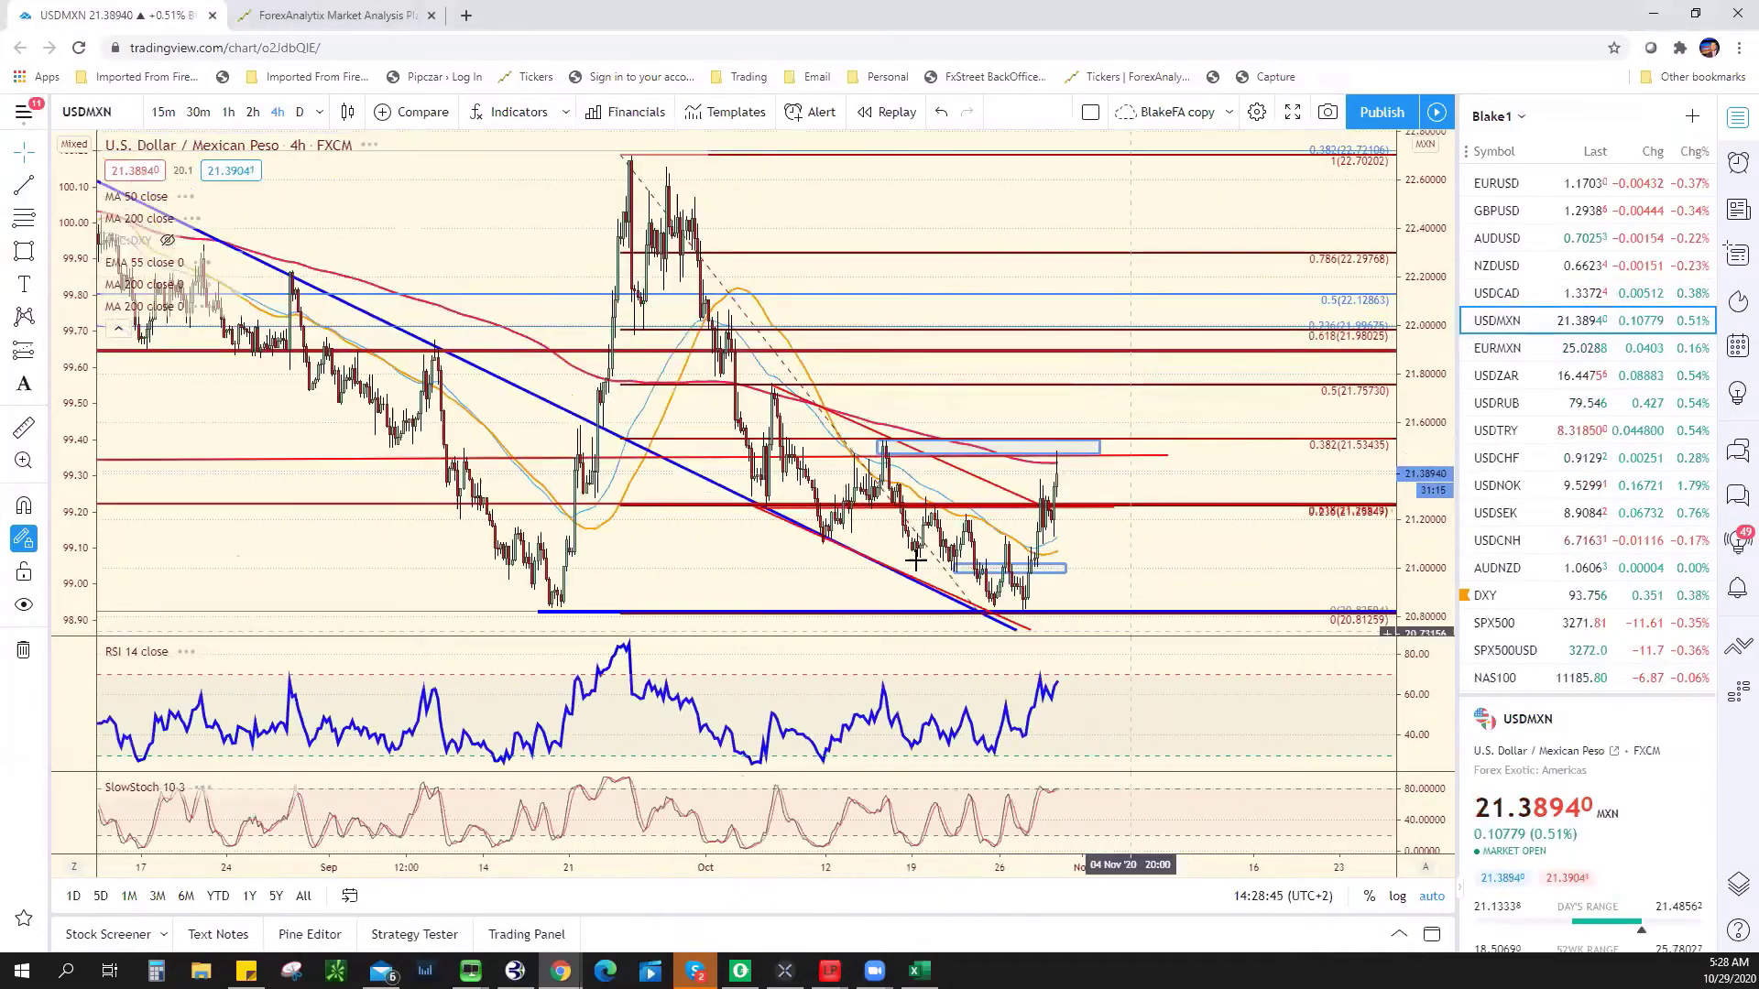
{"action": "scroll", "coordinate": [1098, 531], "scroll_direction": "down", "scroll_amount": 3}
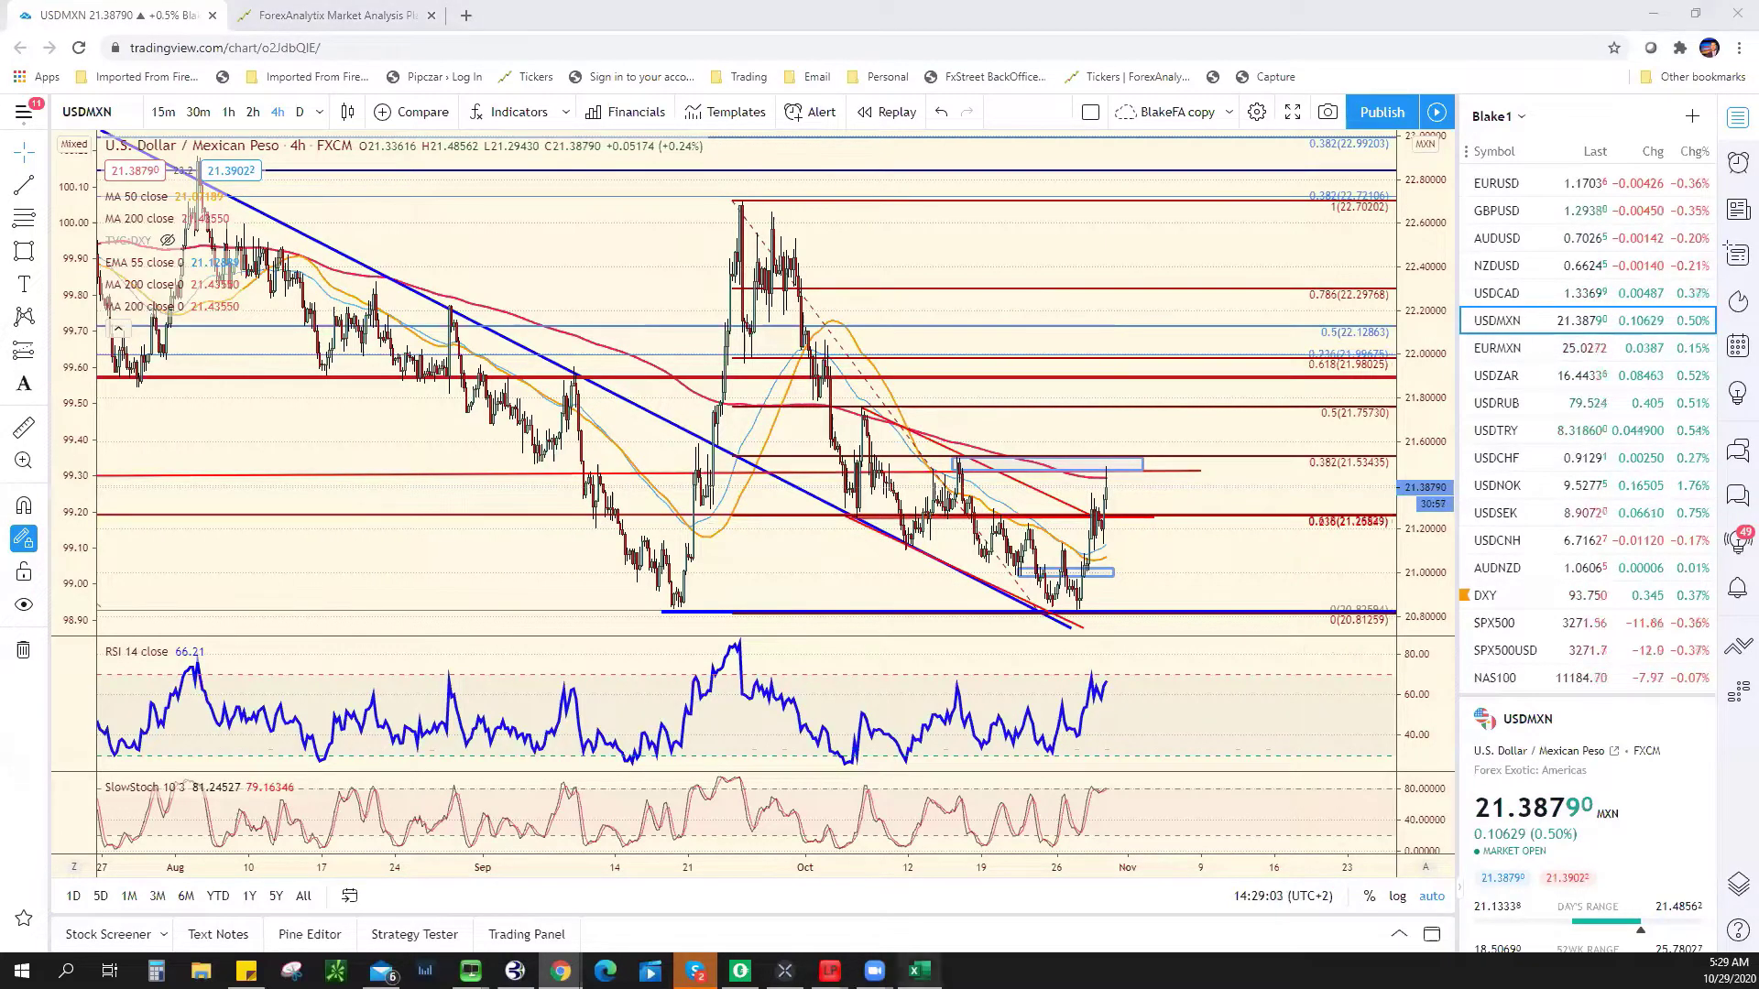
{"action": "left_click", "coordinate": [919, 969]}
{"action": "left_click", "coordinate": [728, 536]}
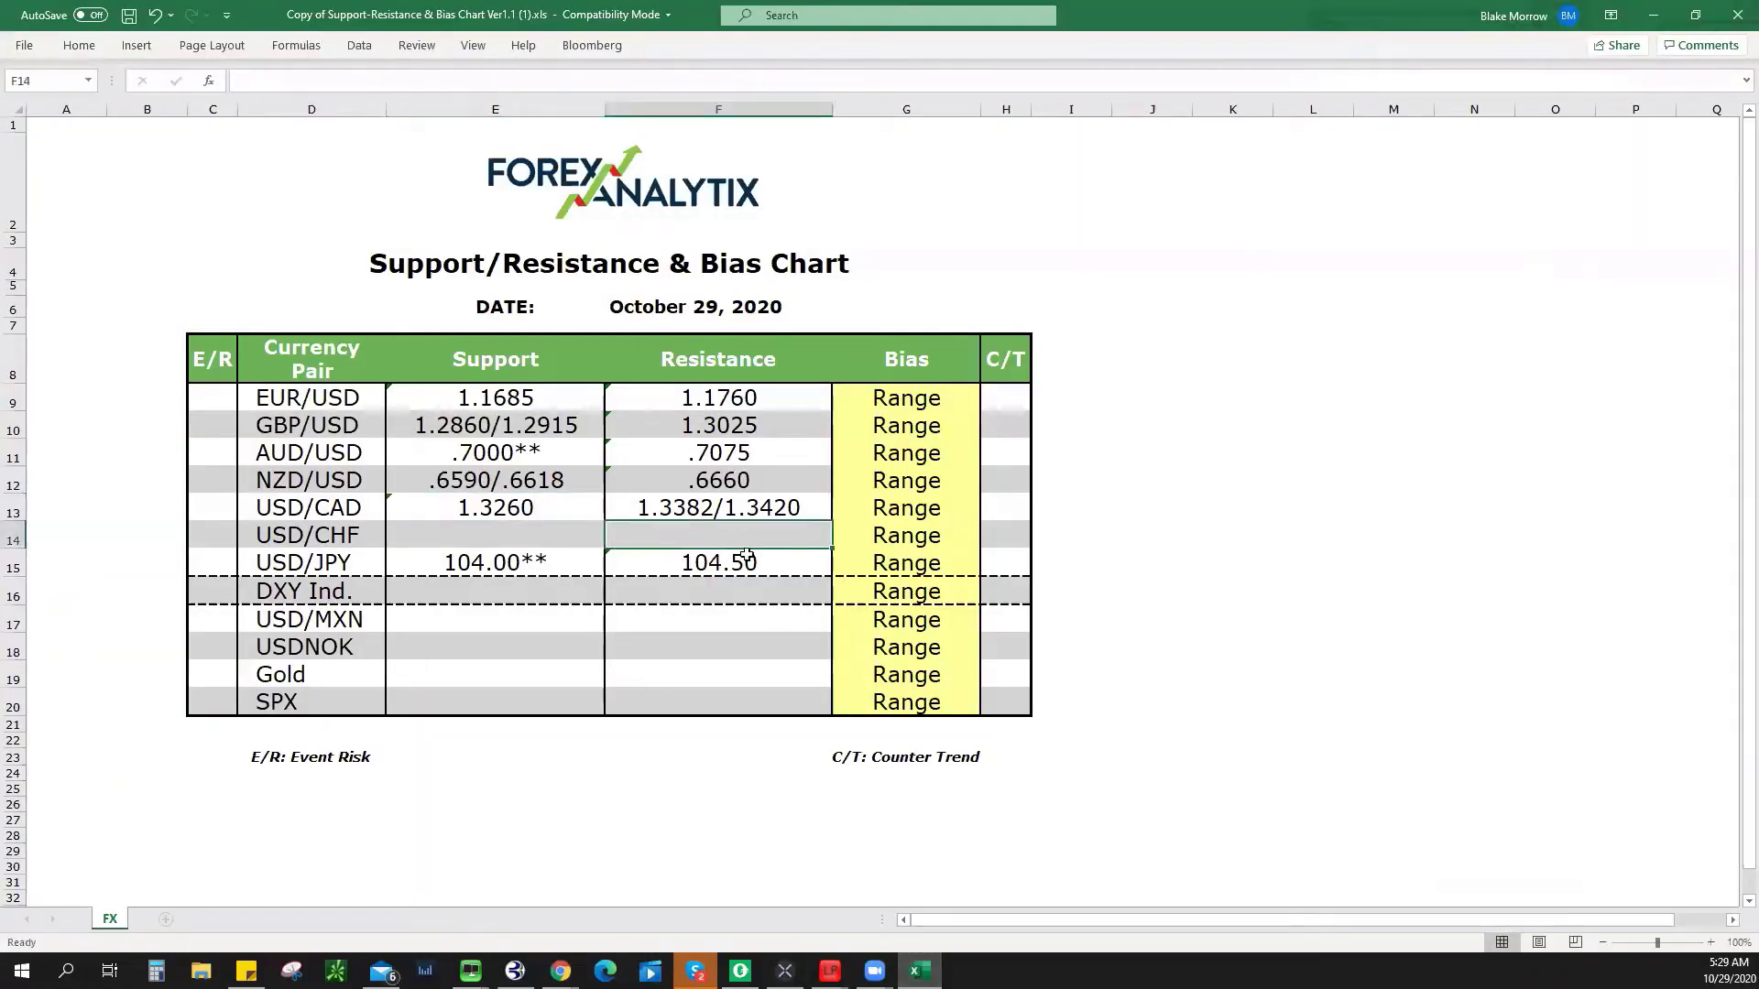
{"action": "left_click", "coordinate": [734, 627]}
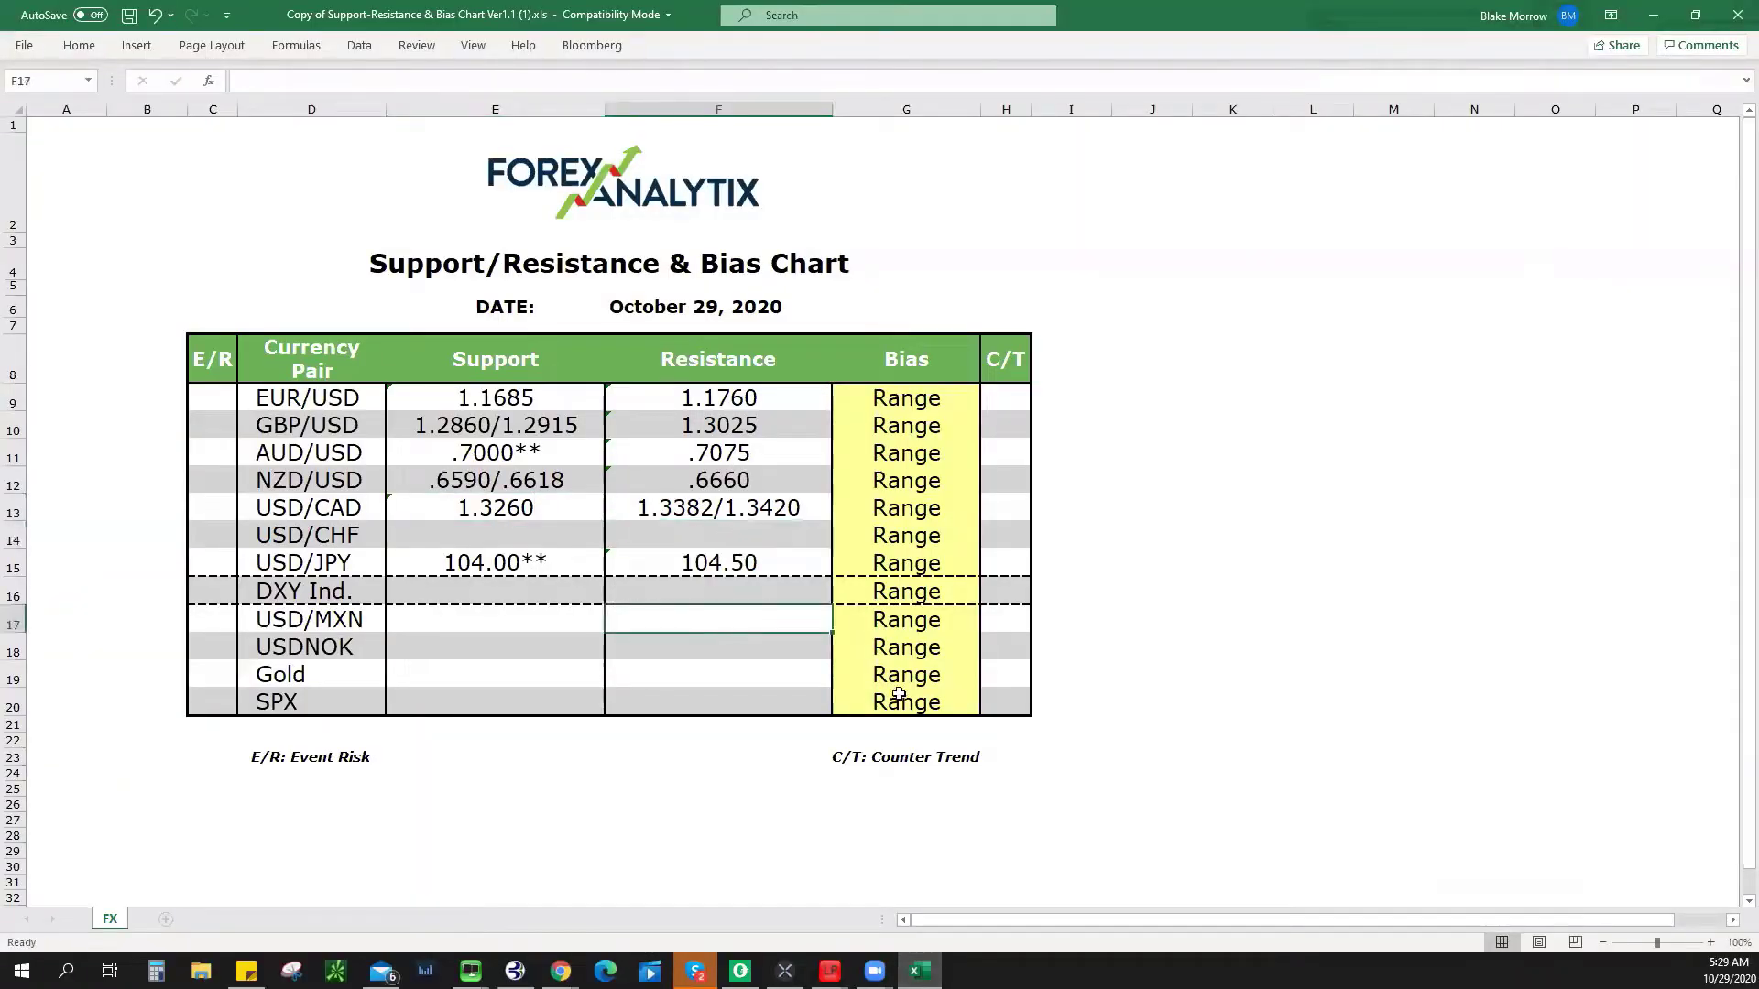
{"action": "type", "text": "21.5000"}
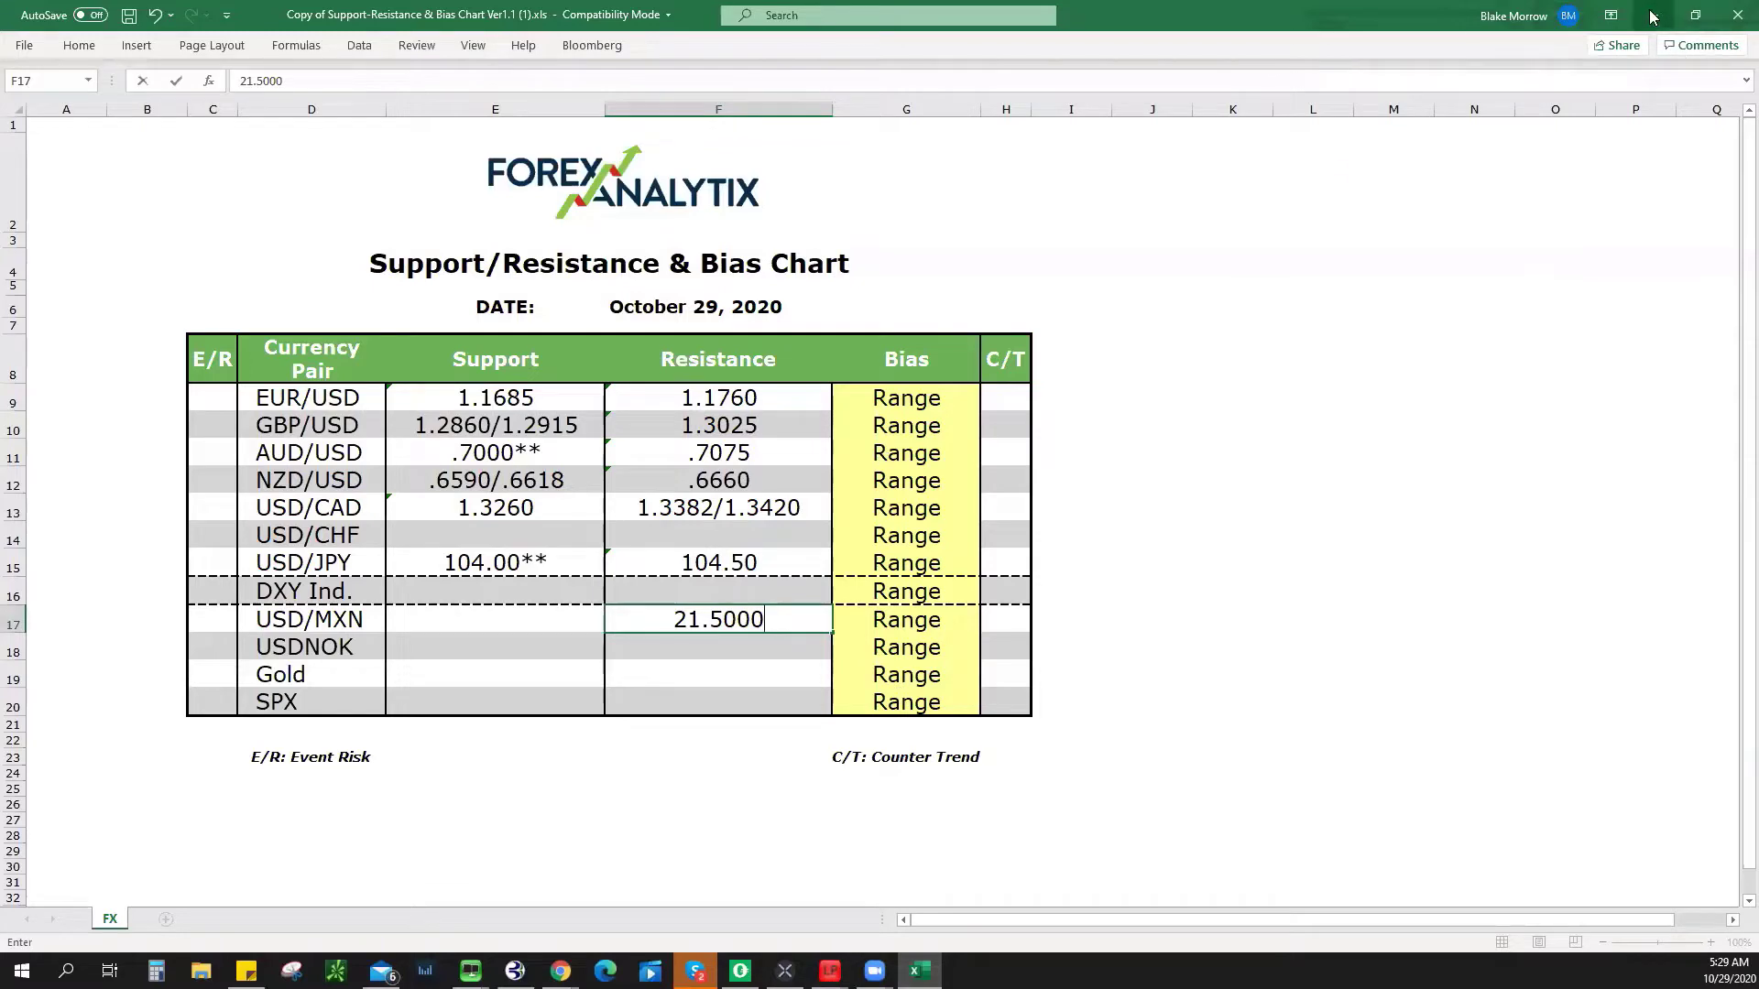
{"action": "key", "text": "alt+Tab"}
- Open the USDJPY chart and launch DataFlash from the ForexAnalytix economic calendar
{"action": "scroll", "coordinate": [1548, 549], "scroll_direction": "down", "scroll_amount": 3}
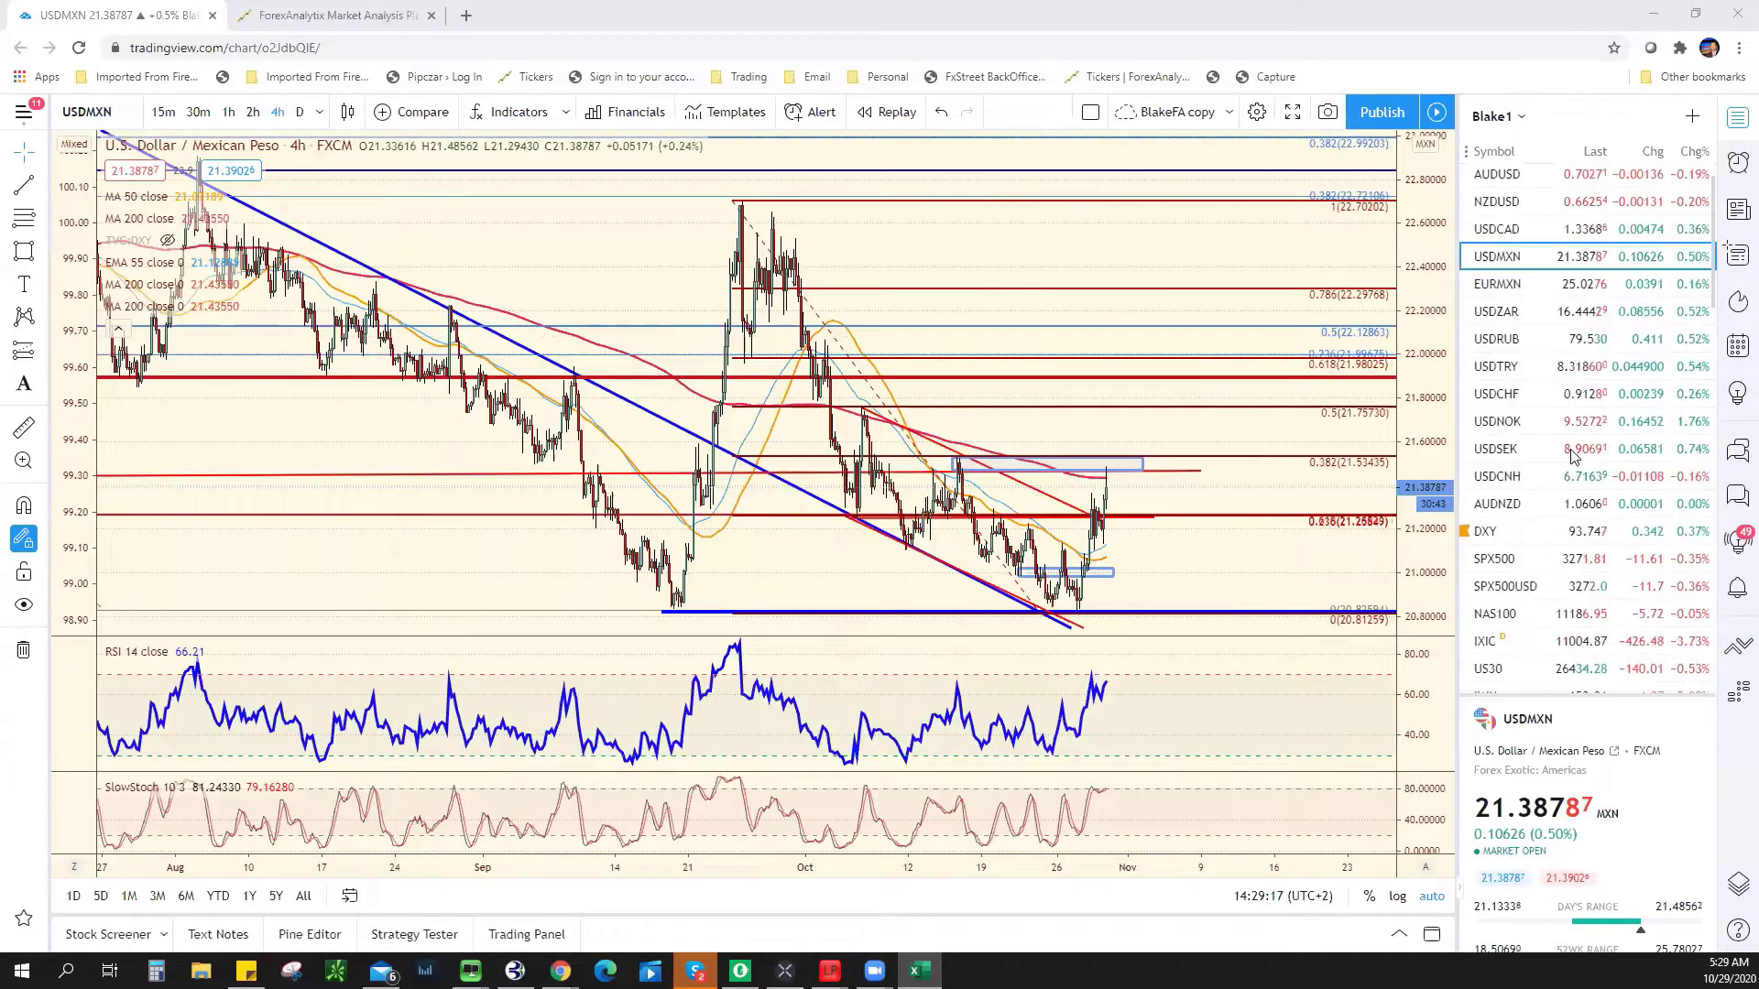
{"action": "scroll", "coordinate": [1548, 604], "scroll_direction": "down", "scroll_amount": 3}
{"action": "left_click", "coordinate": [1550, 515]}
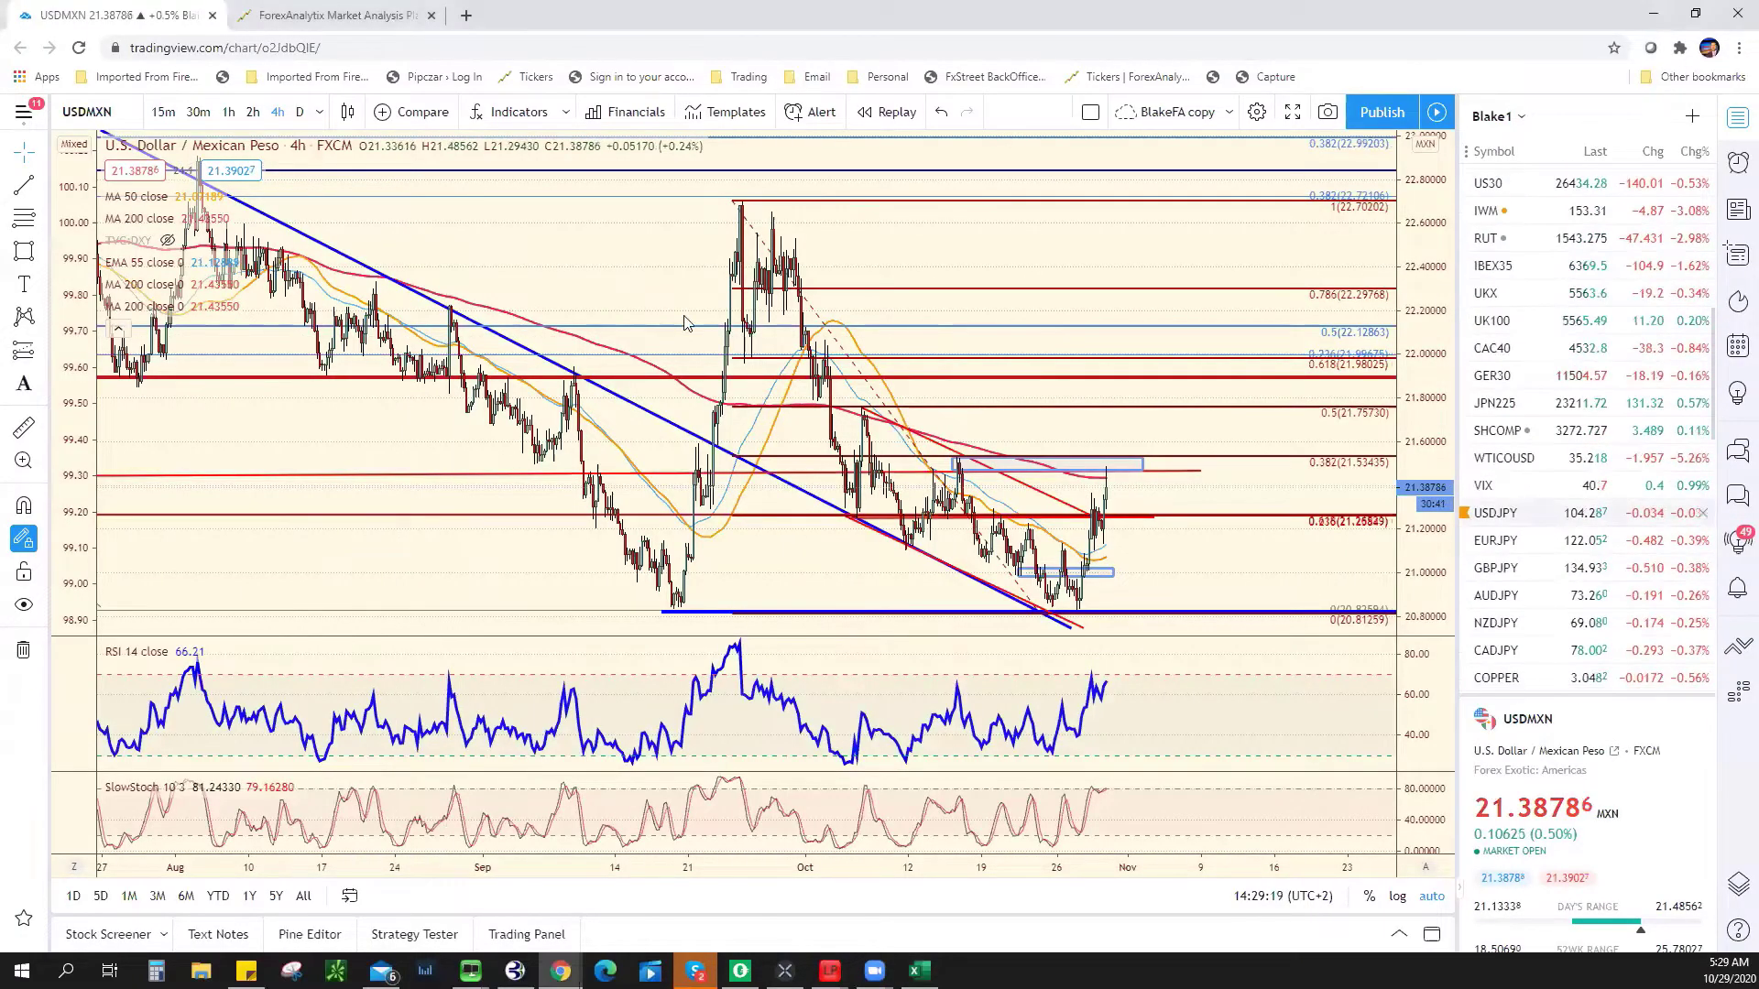
{"action": "key", "text": "ctrl+Tab"}
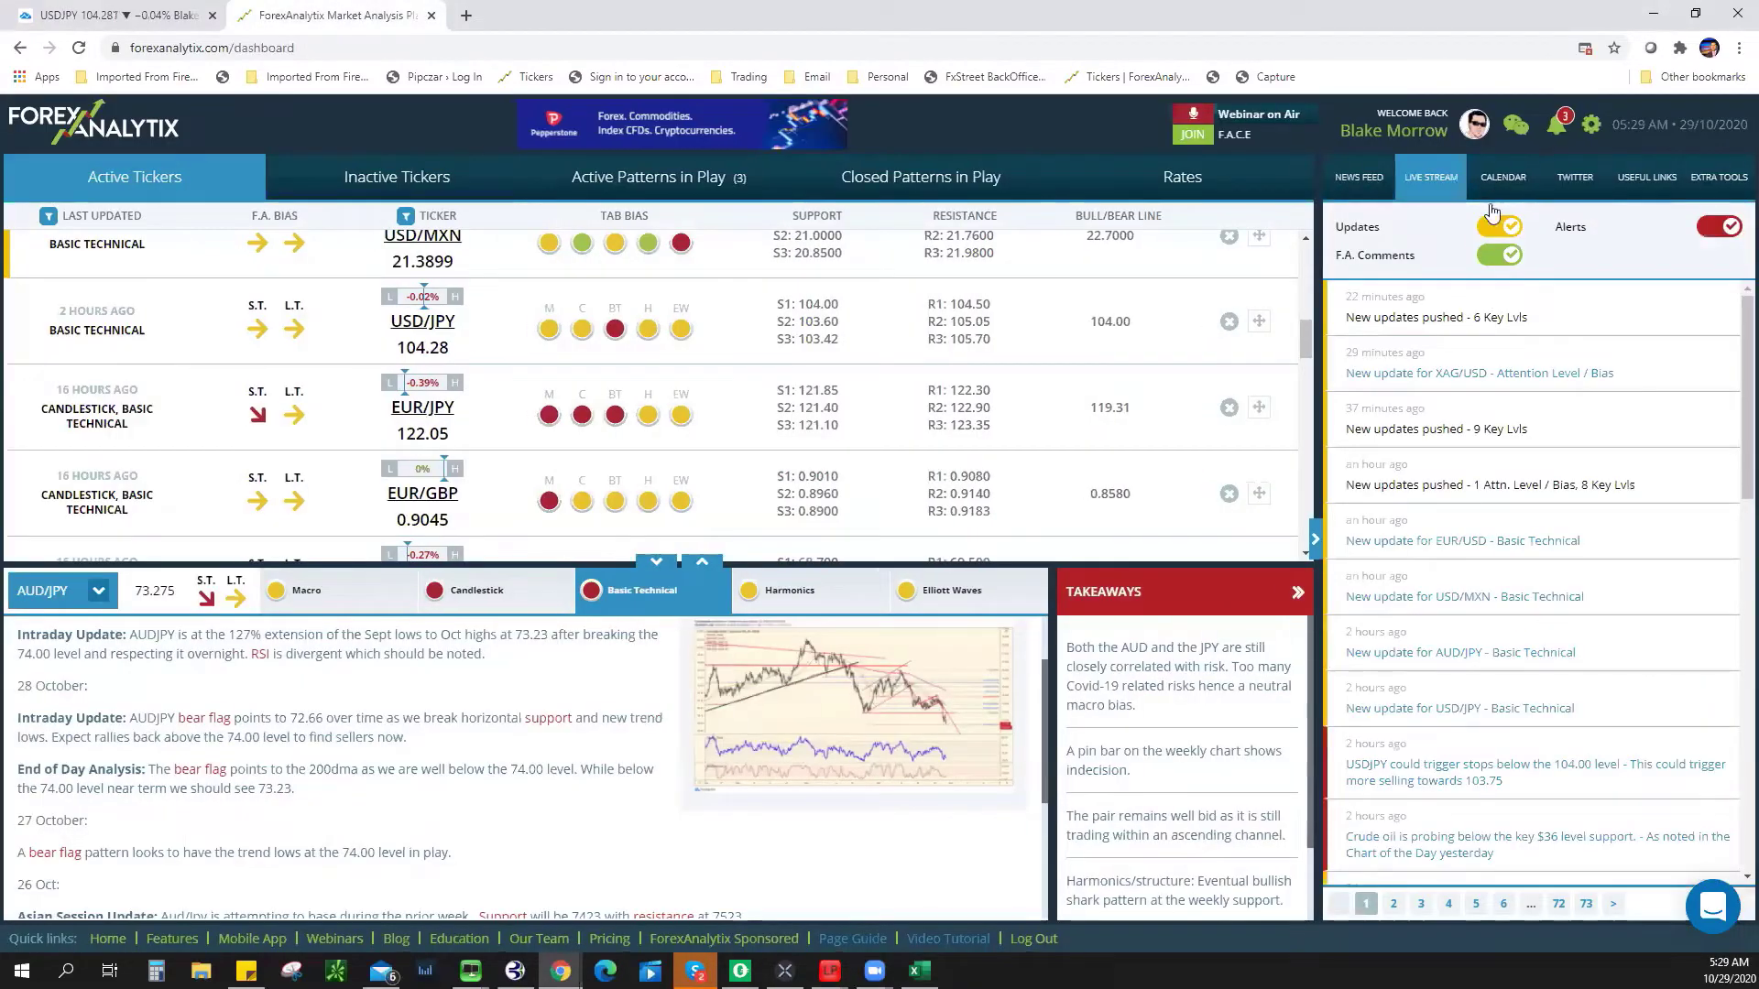
{"action": "left_click", "coordinate": [1502, 177]}
{"action": "left_click", "coordinate": [1383, 233]}
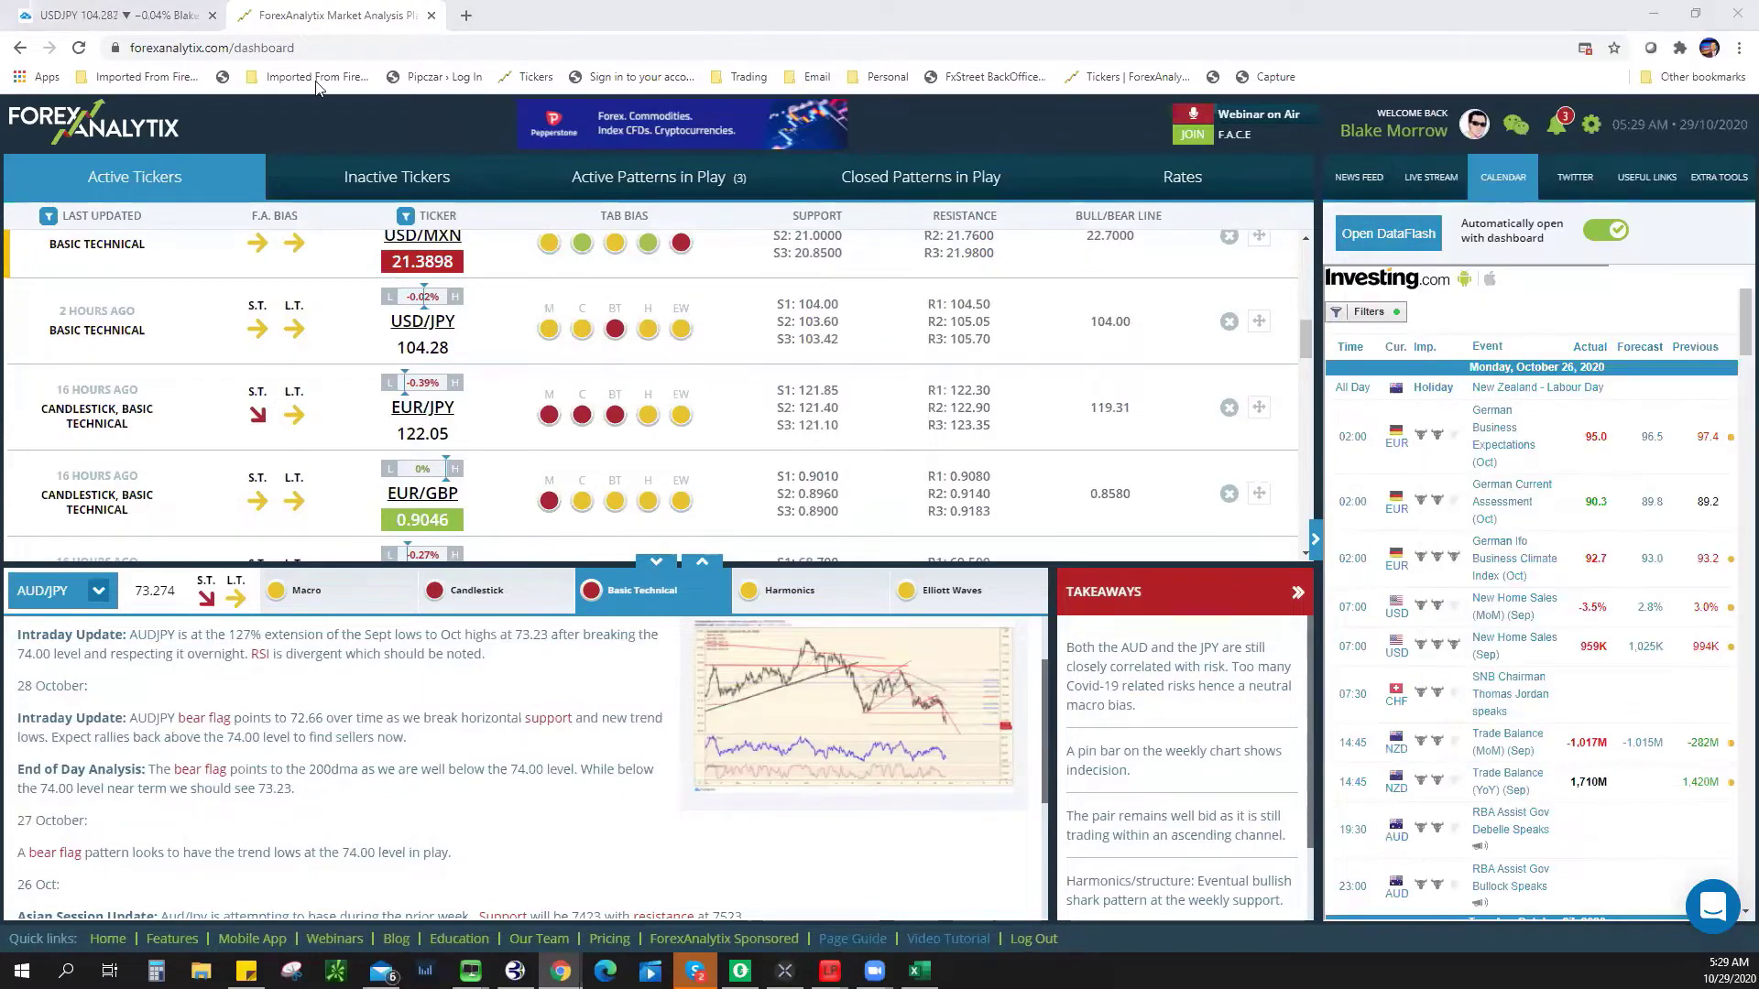
- Set USDJPY to 15-minute bars and bring DataFlash to the front
{"action": "left_click", "coordinate": [73, 16]}
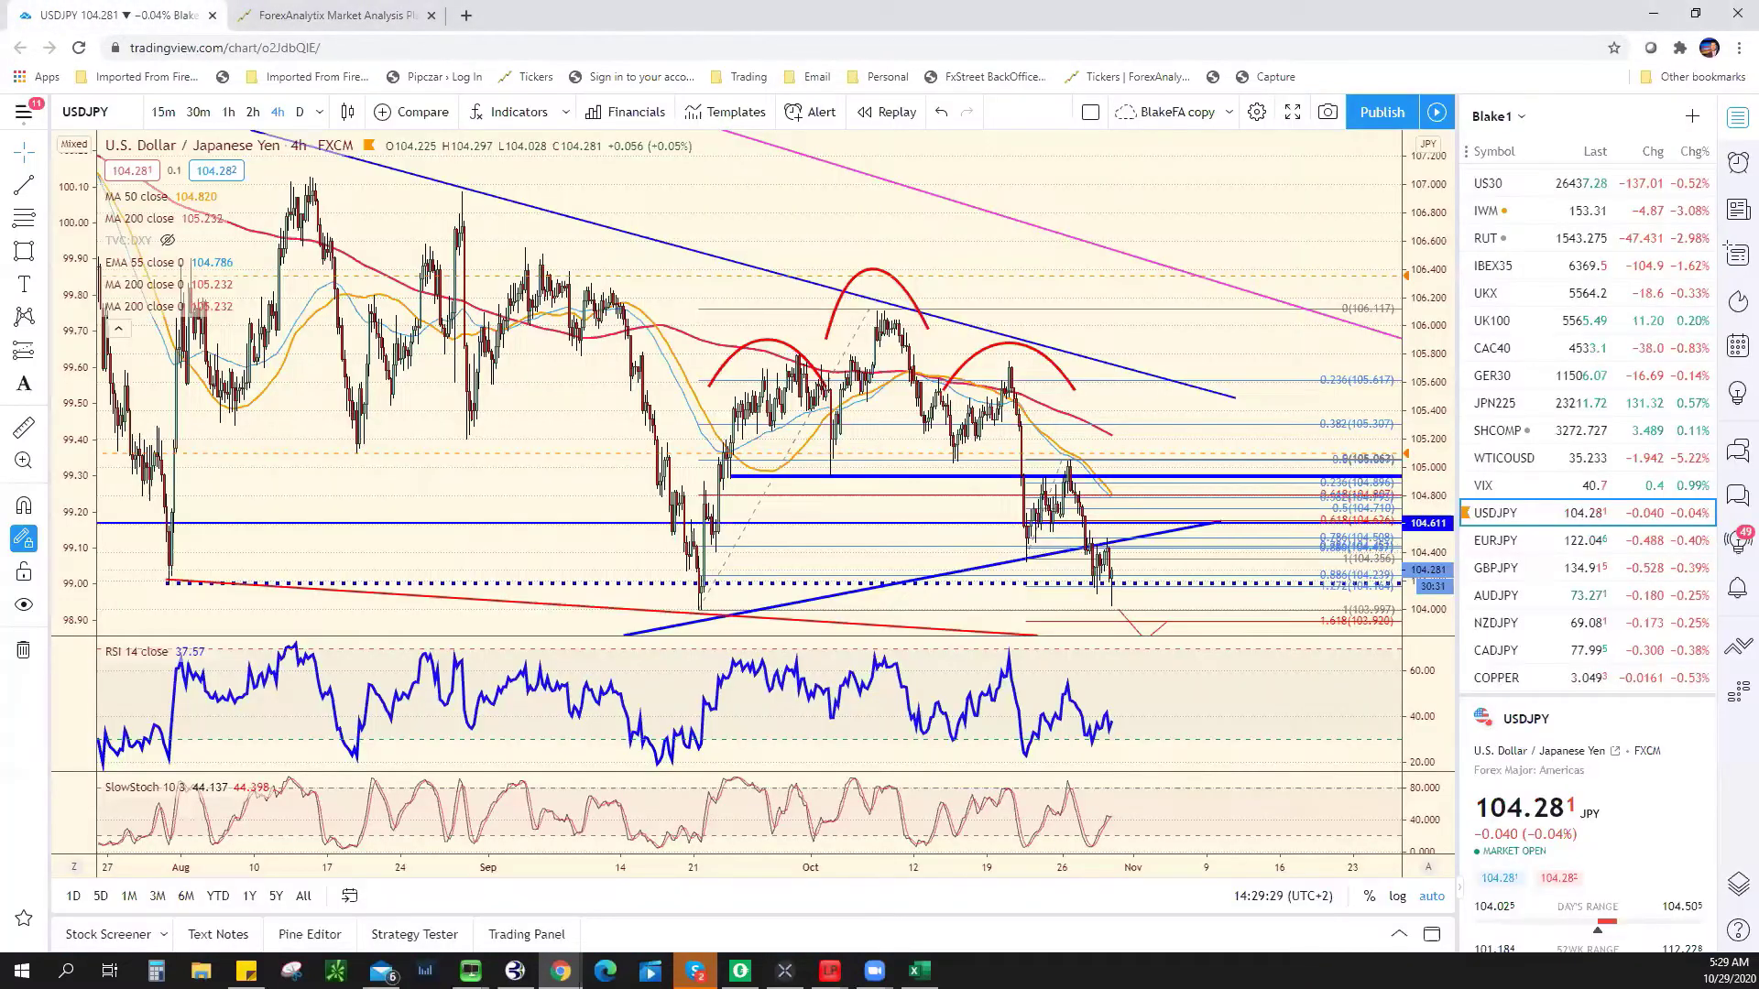
{"action": "left_click", "coordinate": [163, 110]}
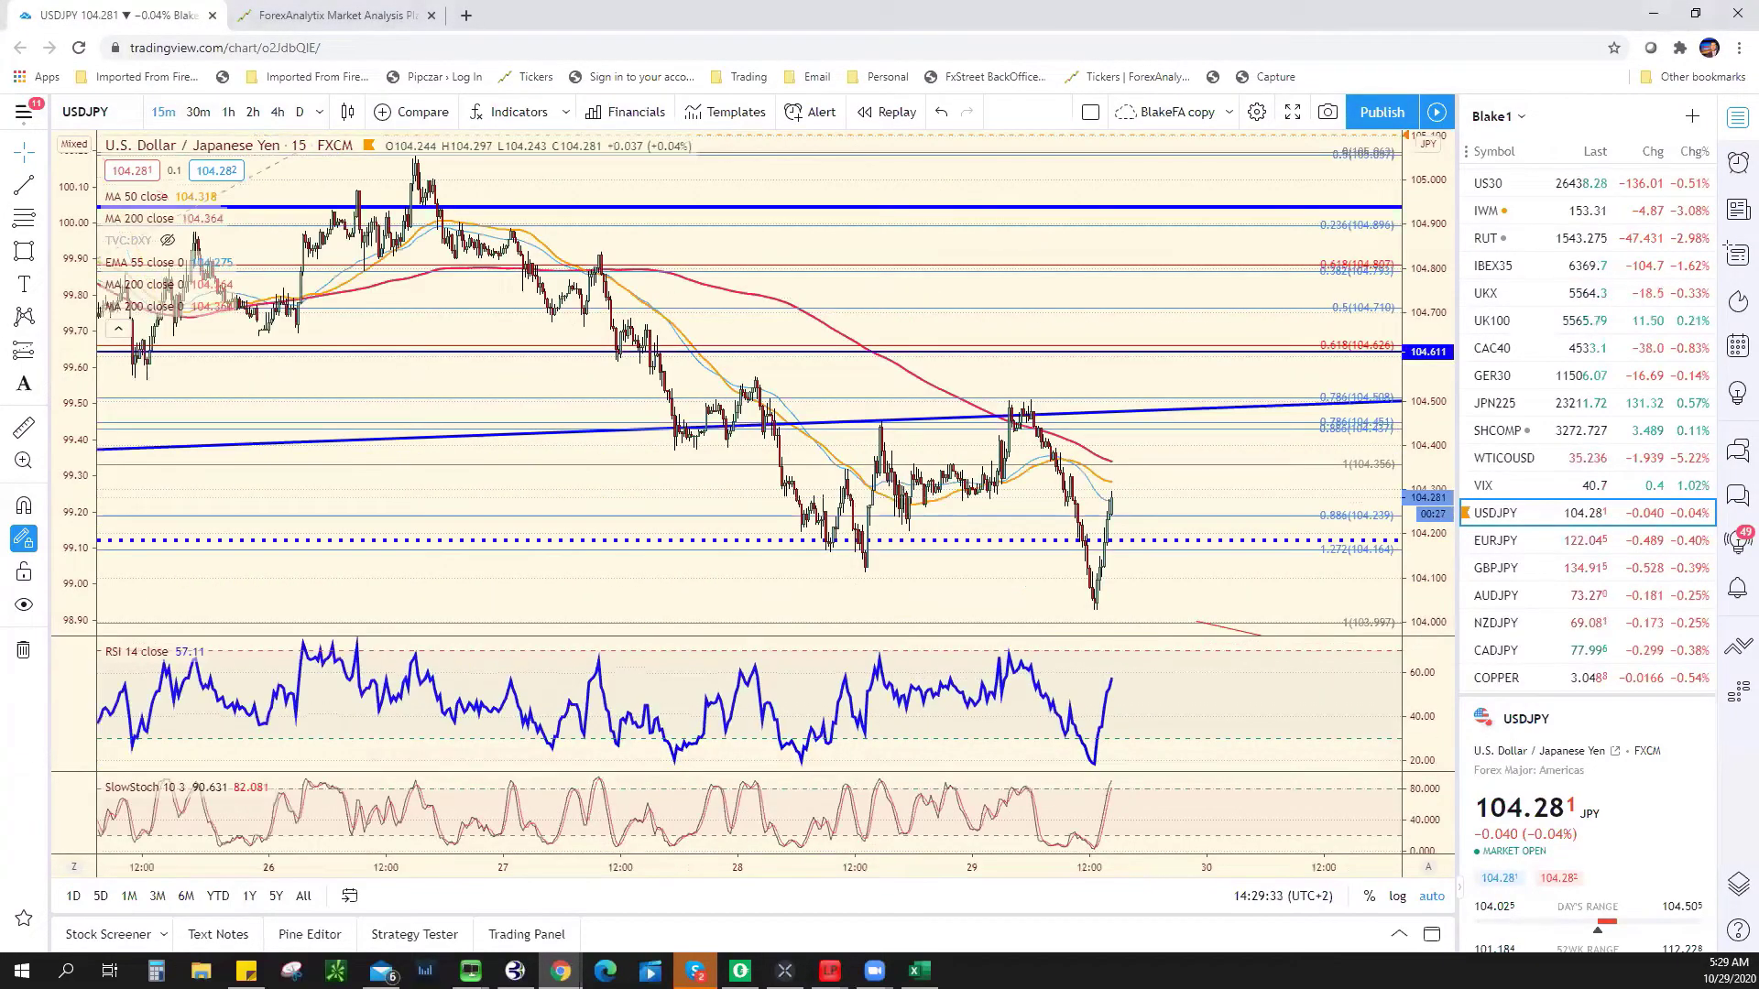
{"action": "key", "text": "alt+Tab"}
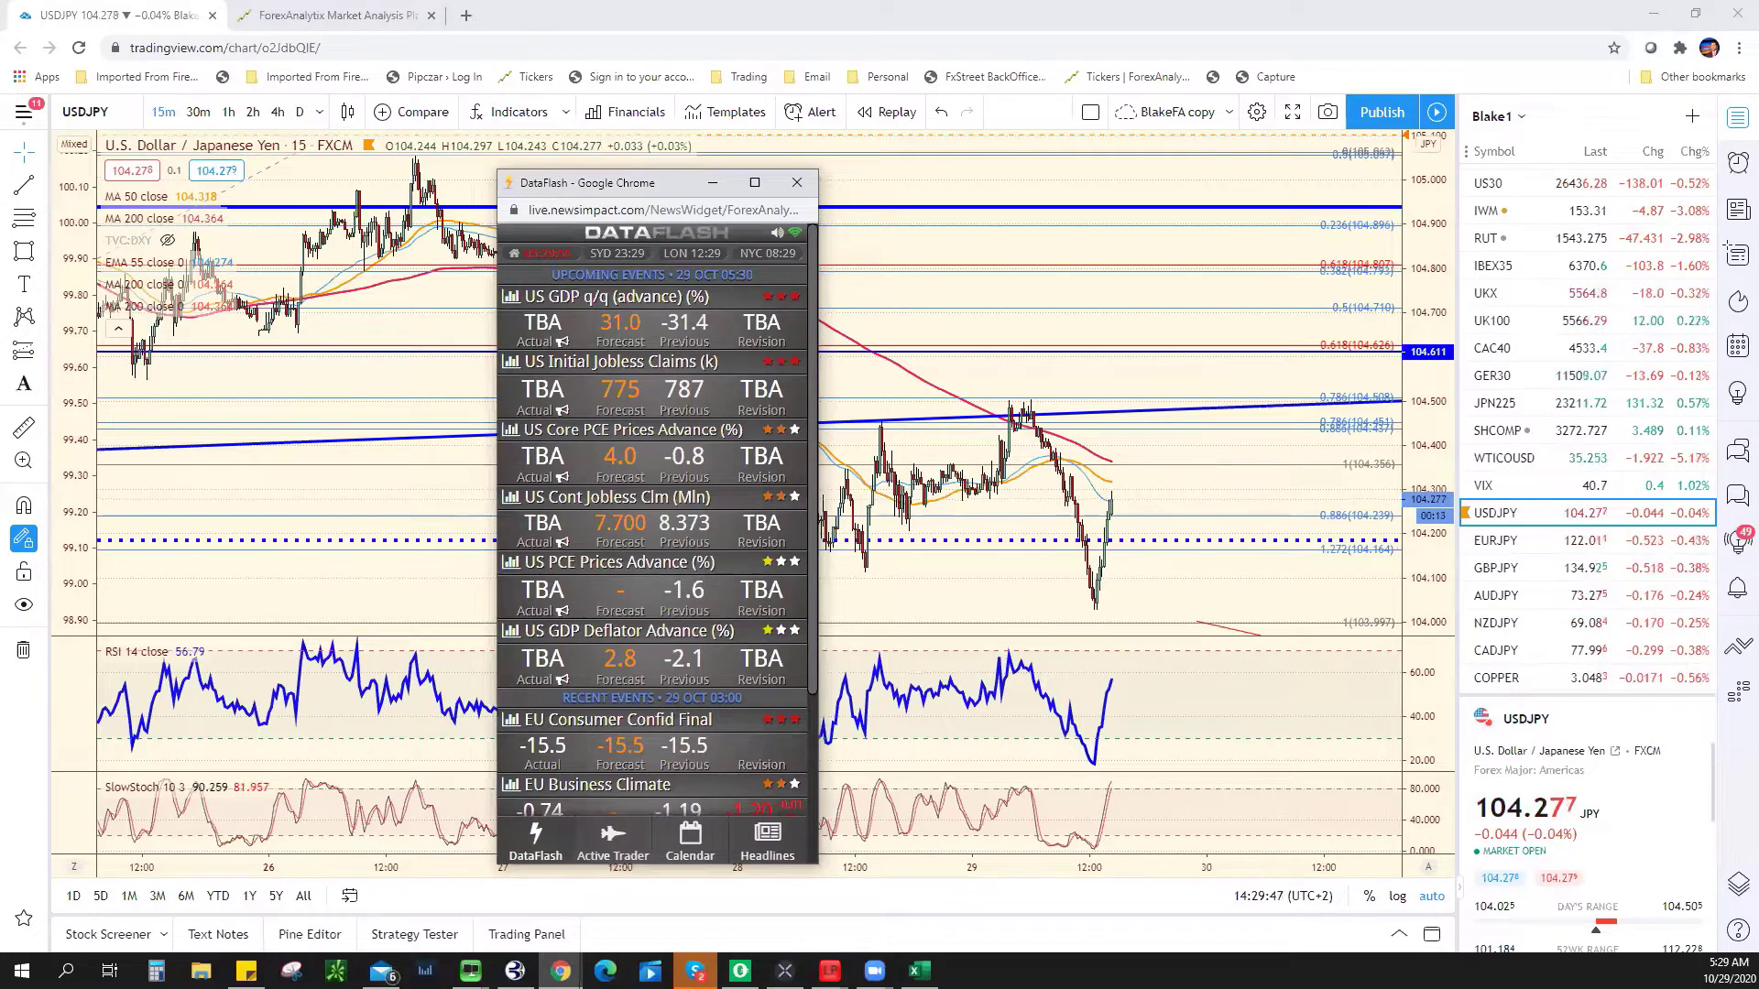
- Check the current date and time, then watch the DataFlash releases
{"action": "left_click", "coordinate": [1726, 971]}
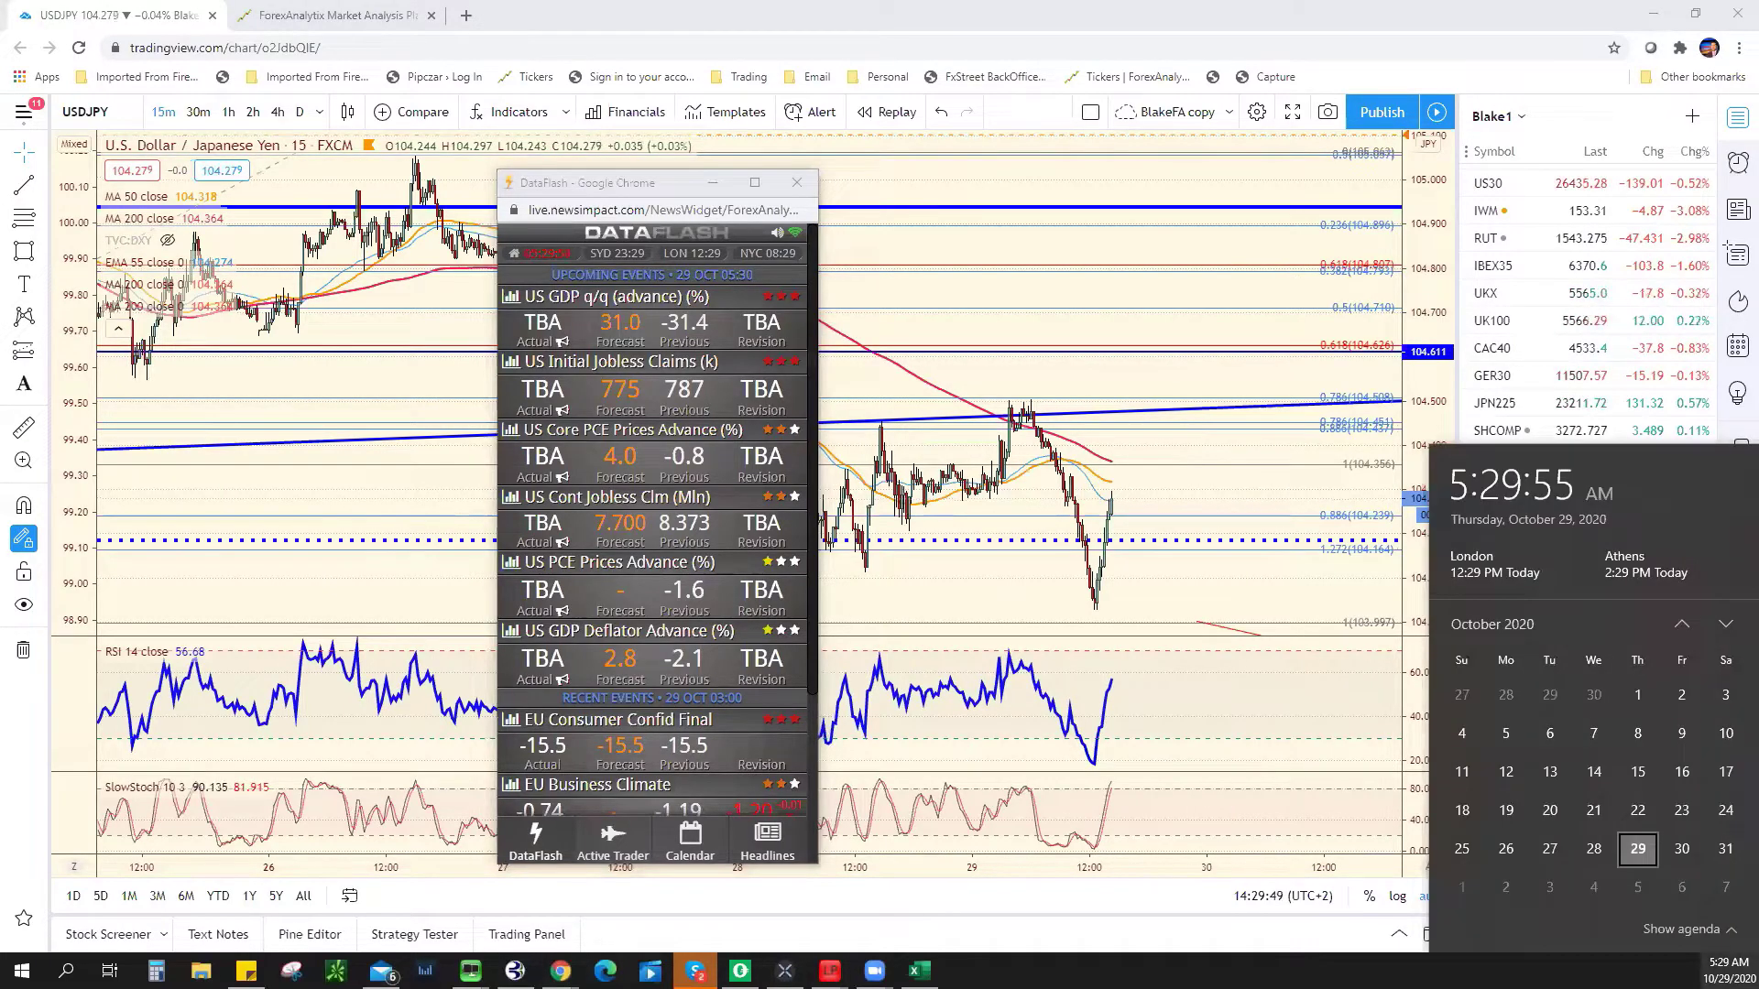
{"action": "key", "text": "Escape"}
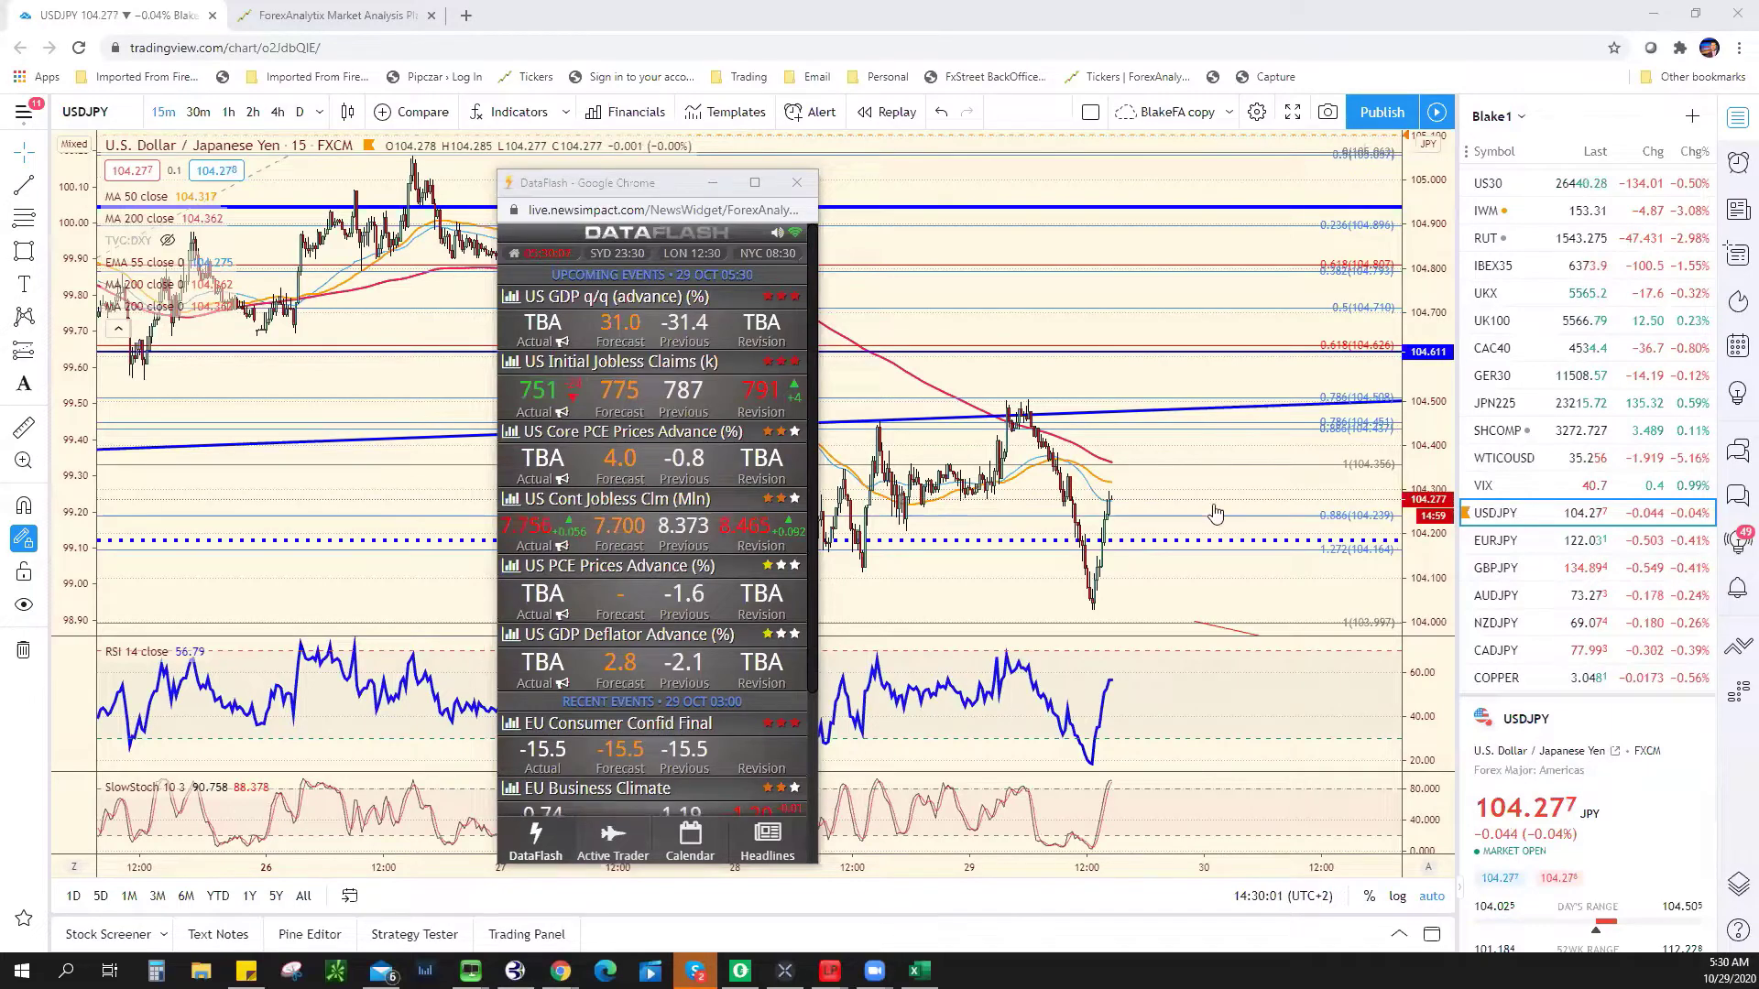
{"action": "scroll", "coordinate": [1297, 646], "scroll_direction": "down", "scroll_amount": 10}
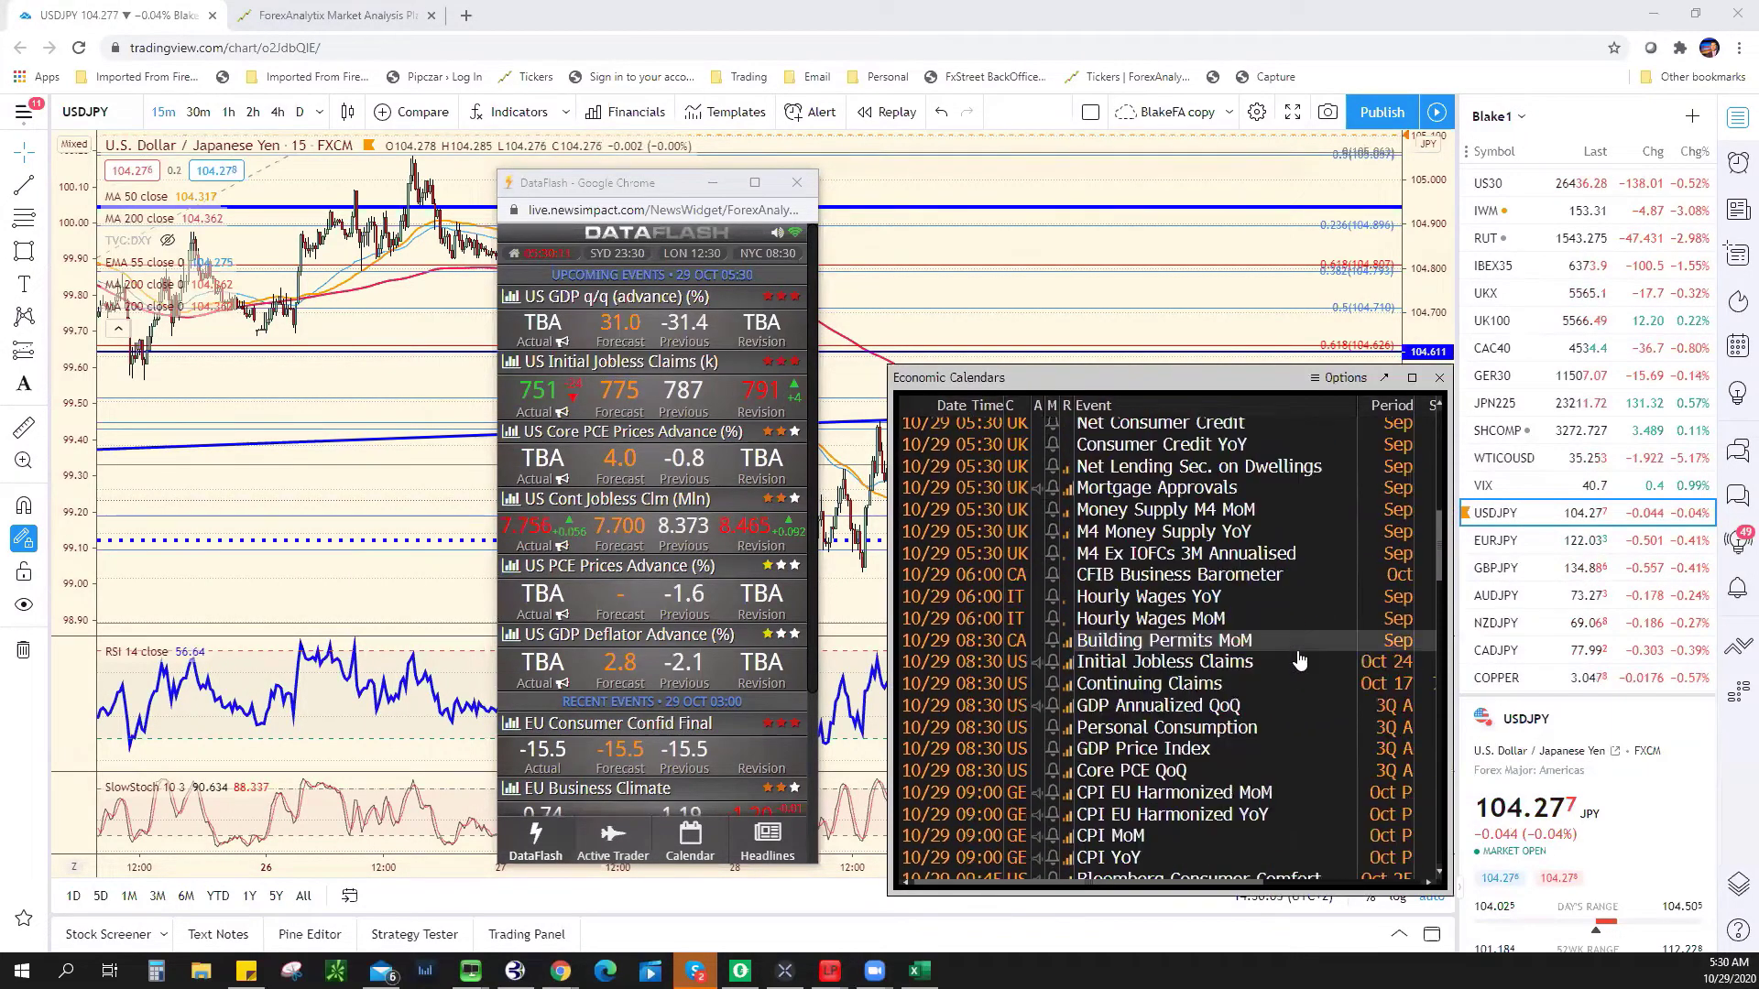
- Widen the Event column and review 10/29 US actuals, including Initial Jobless Claims 751k
{"action": "scroll", "coordinate": [1297, 660], "scroll_direction": "down", "scroll_amount": 15}
{"action": "left_click_drag", "start_coordinate": [1348, 698], "coordinate": [1294, 417]}
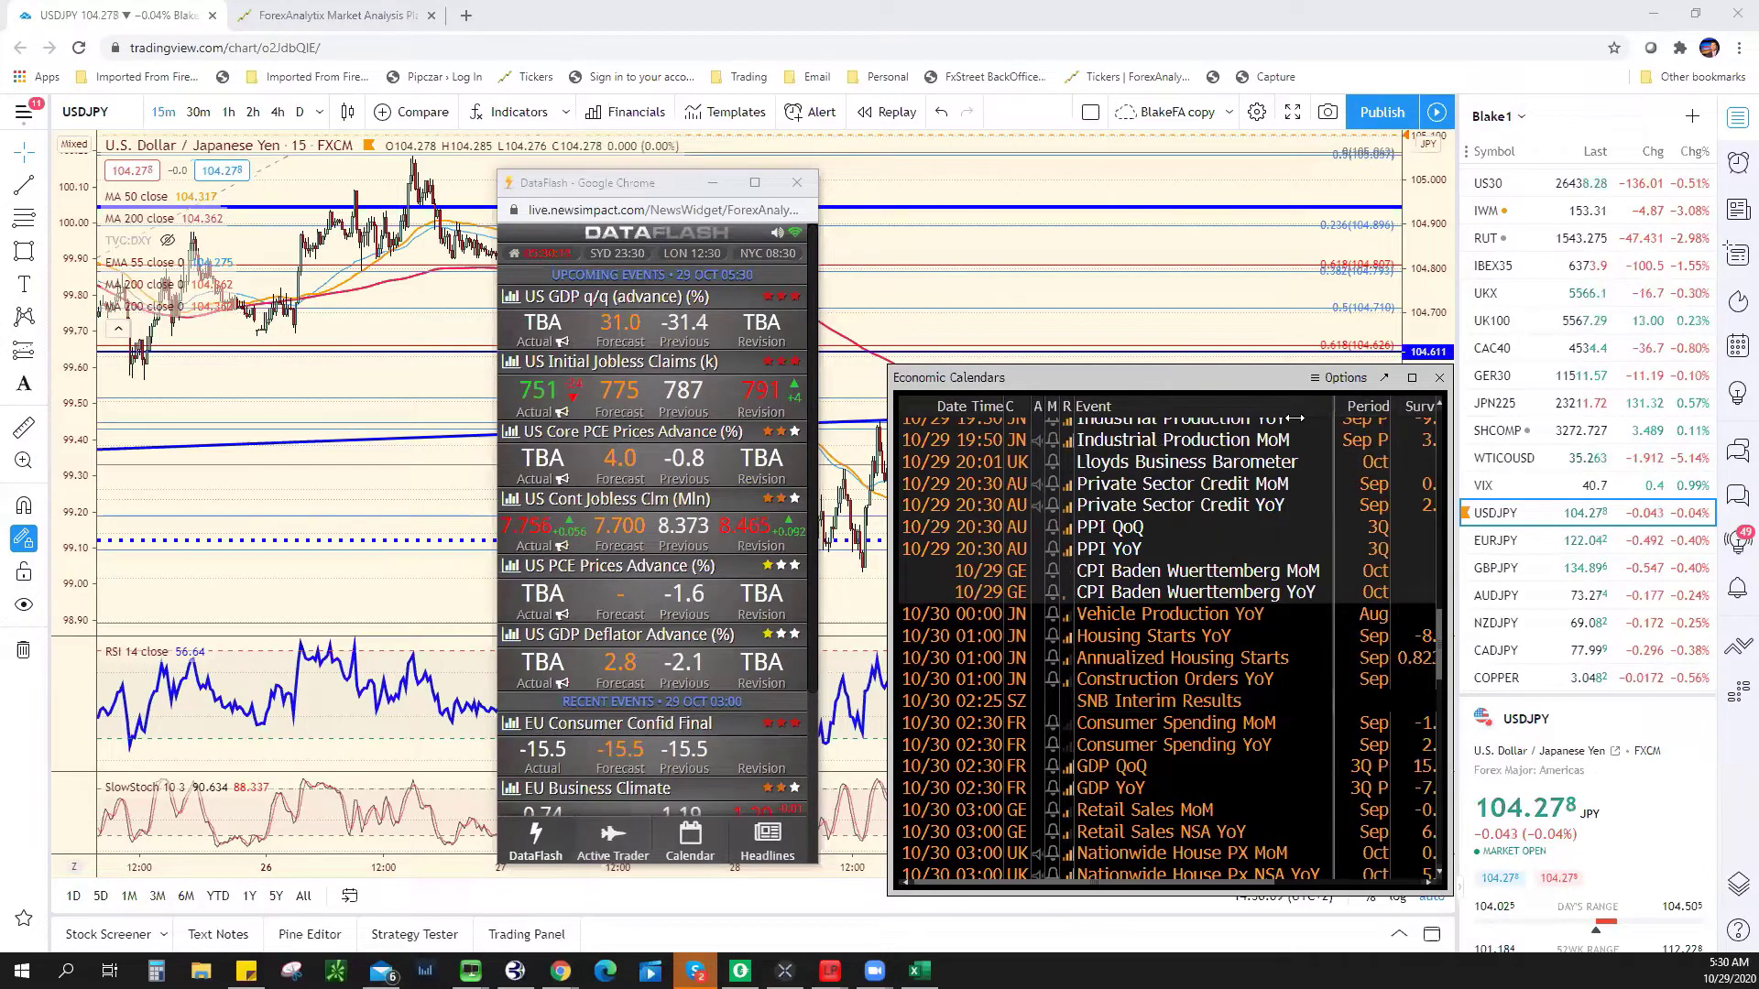
{"action": "scroll", "coordinate": [1297, 698], "scroll_direction": "down", "scroll_amount": 5}
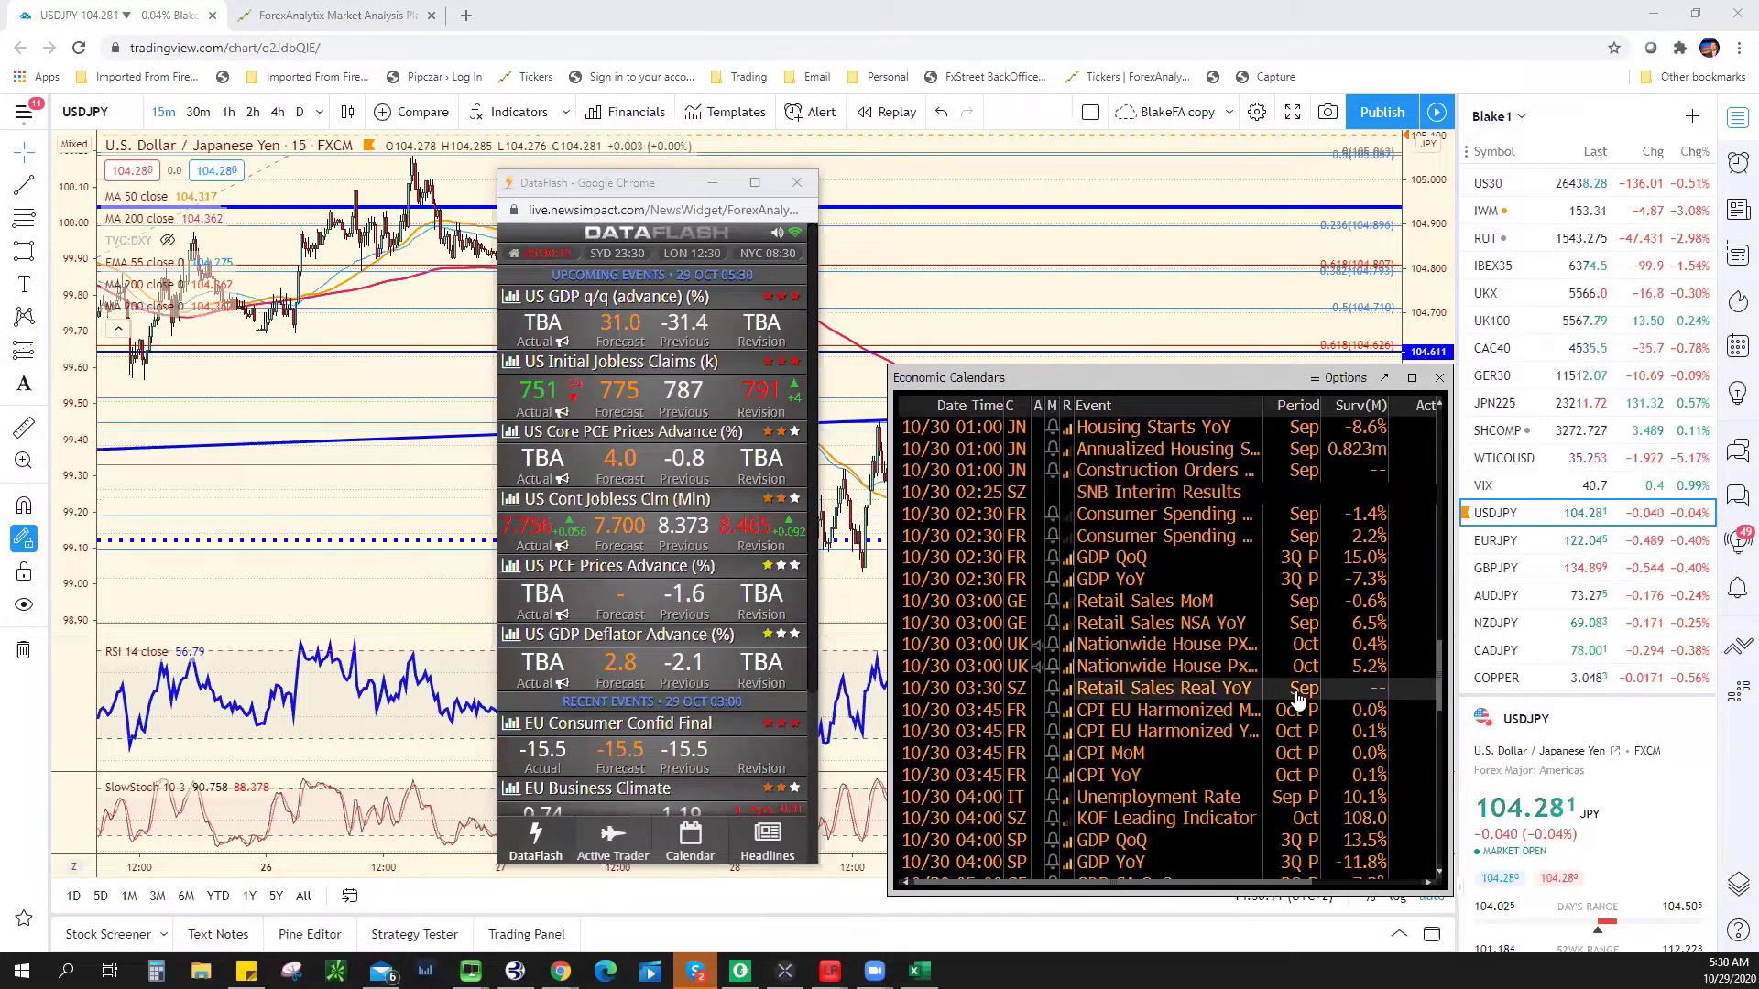
{"action": "scroll", "coordinate": [1297, 698], "scroll_direction": "up", "scroll_amount": 3}
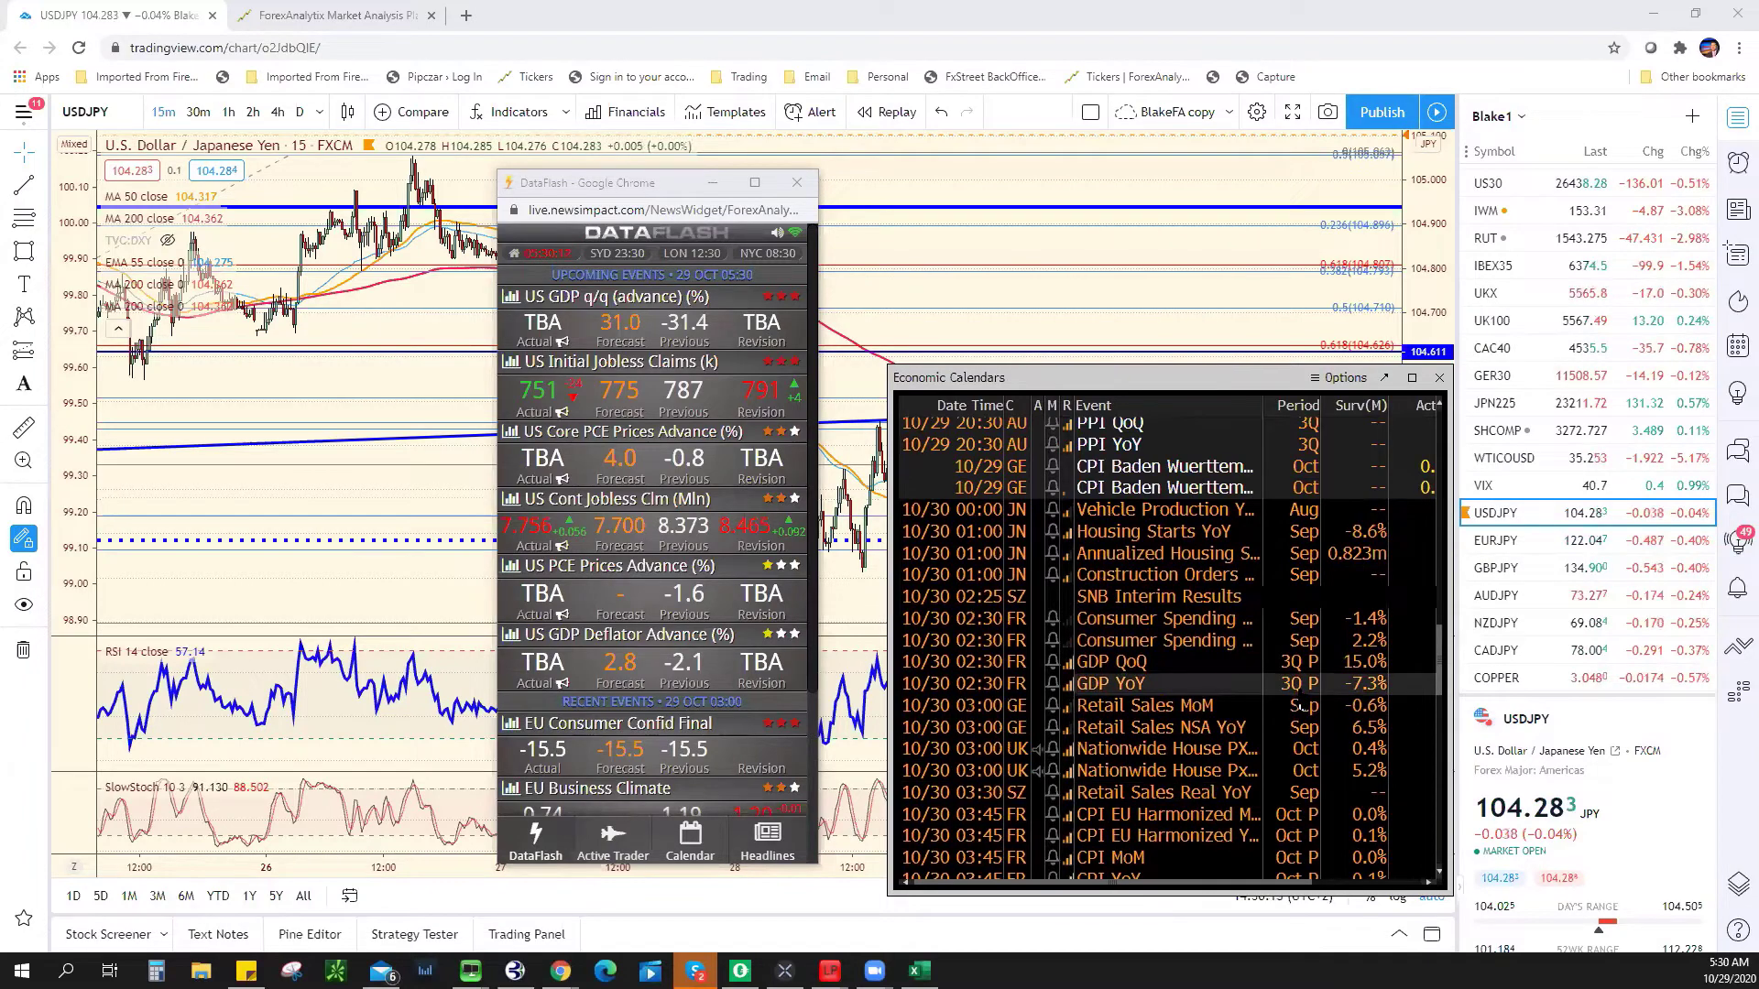
{"action": "scroll", "coordinate": [1301, 704], "scroll_direction": "up", "scroll_amount": 8}
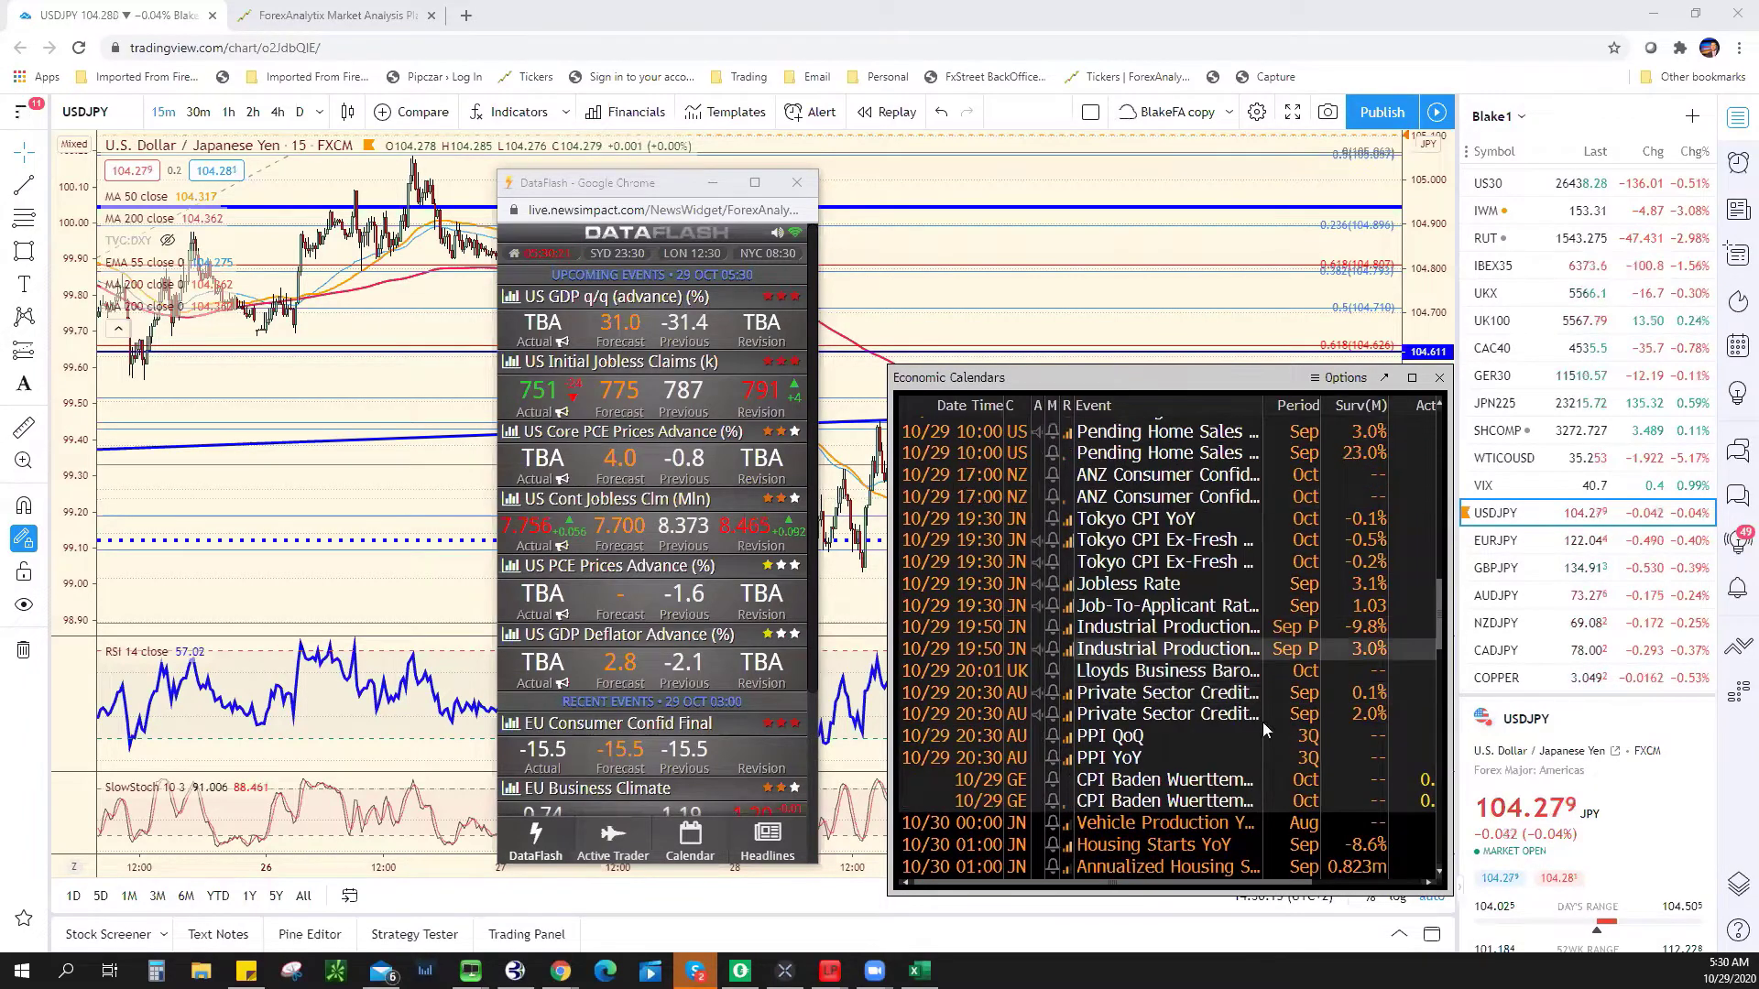
{"action": "left_click_drag", "start_coordinate": [1086, 887], "coordinate": [1140, 886]}
{"action": "scroll", "coordinate": [1262, 642], "scroll_direction": "up", "scroll_amount": 4}
{"action": "scroll", "coordinate": [1262, 641], "scroll_direction": "up", "scroll_amount": 3}
{"action": "scroll", "coordinate": [1246, 679], "scroll_direction": "down", "scroll_amount": 5}
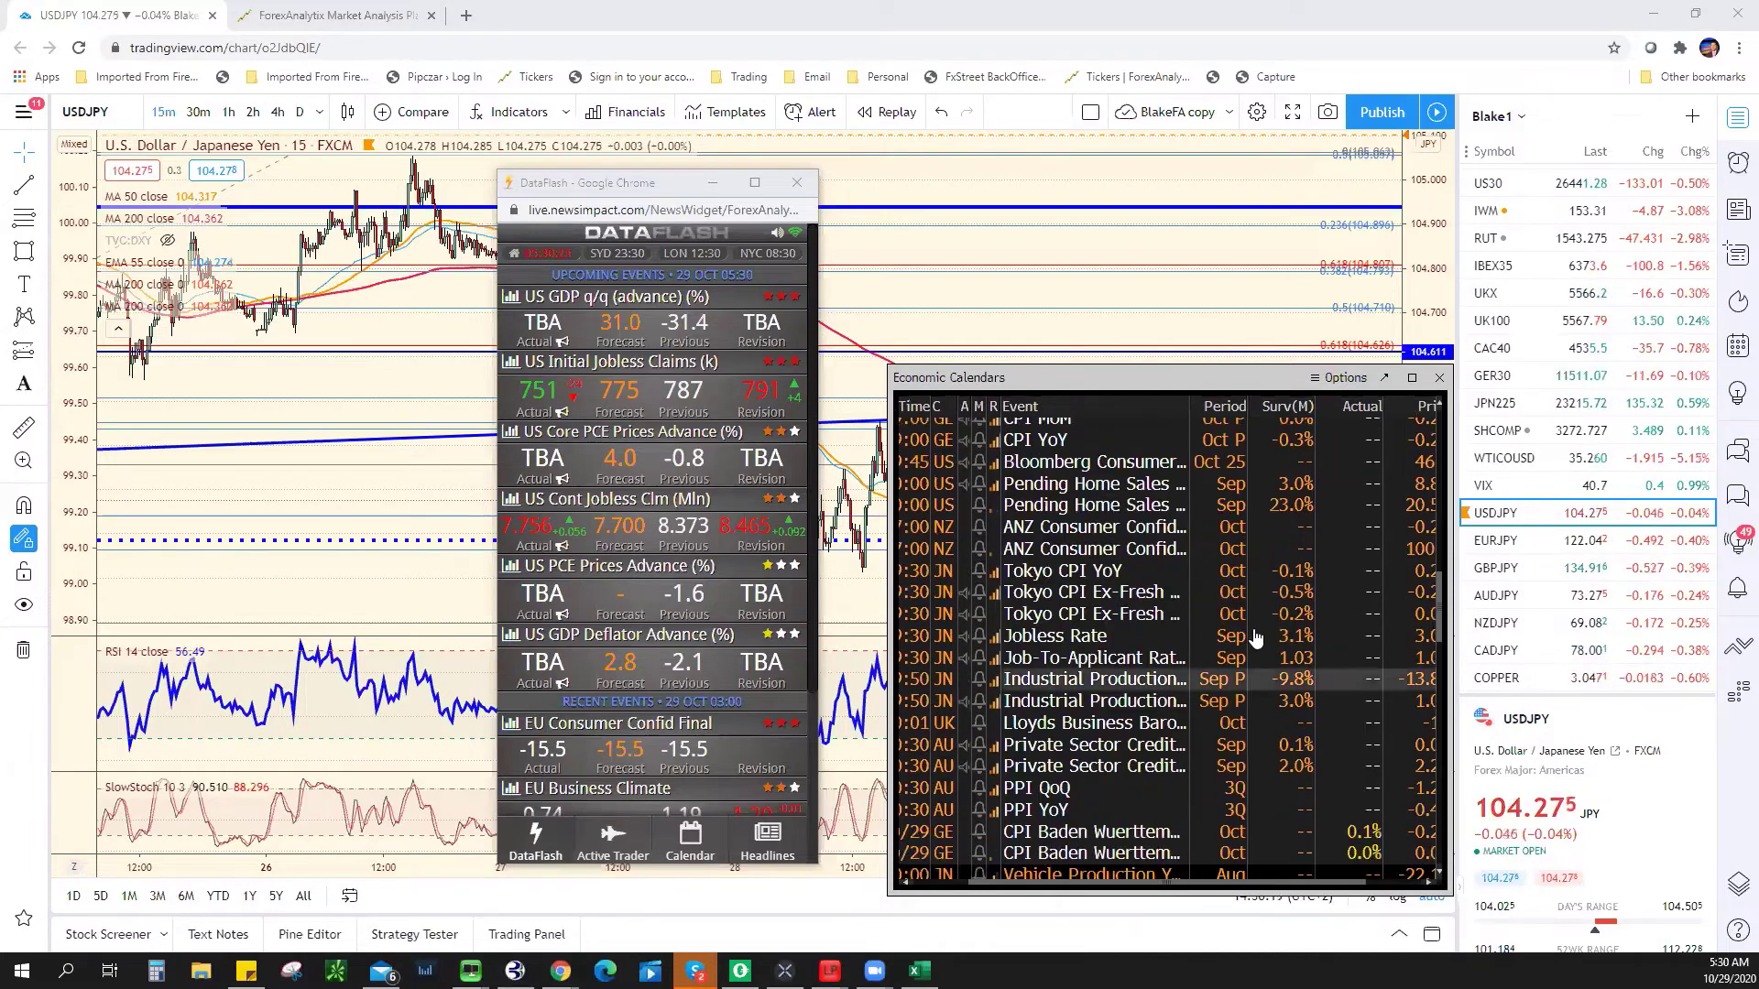
{"action": "scroll", "coordinate": [1250, 679], "scroll_direction": "up", "scroll_amount": 8}
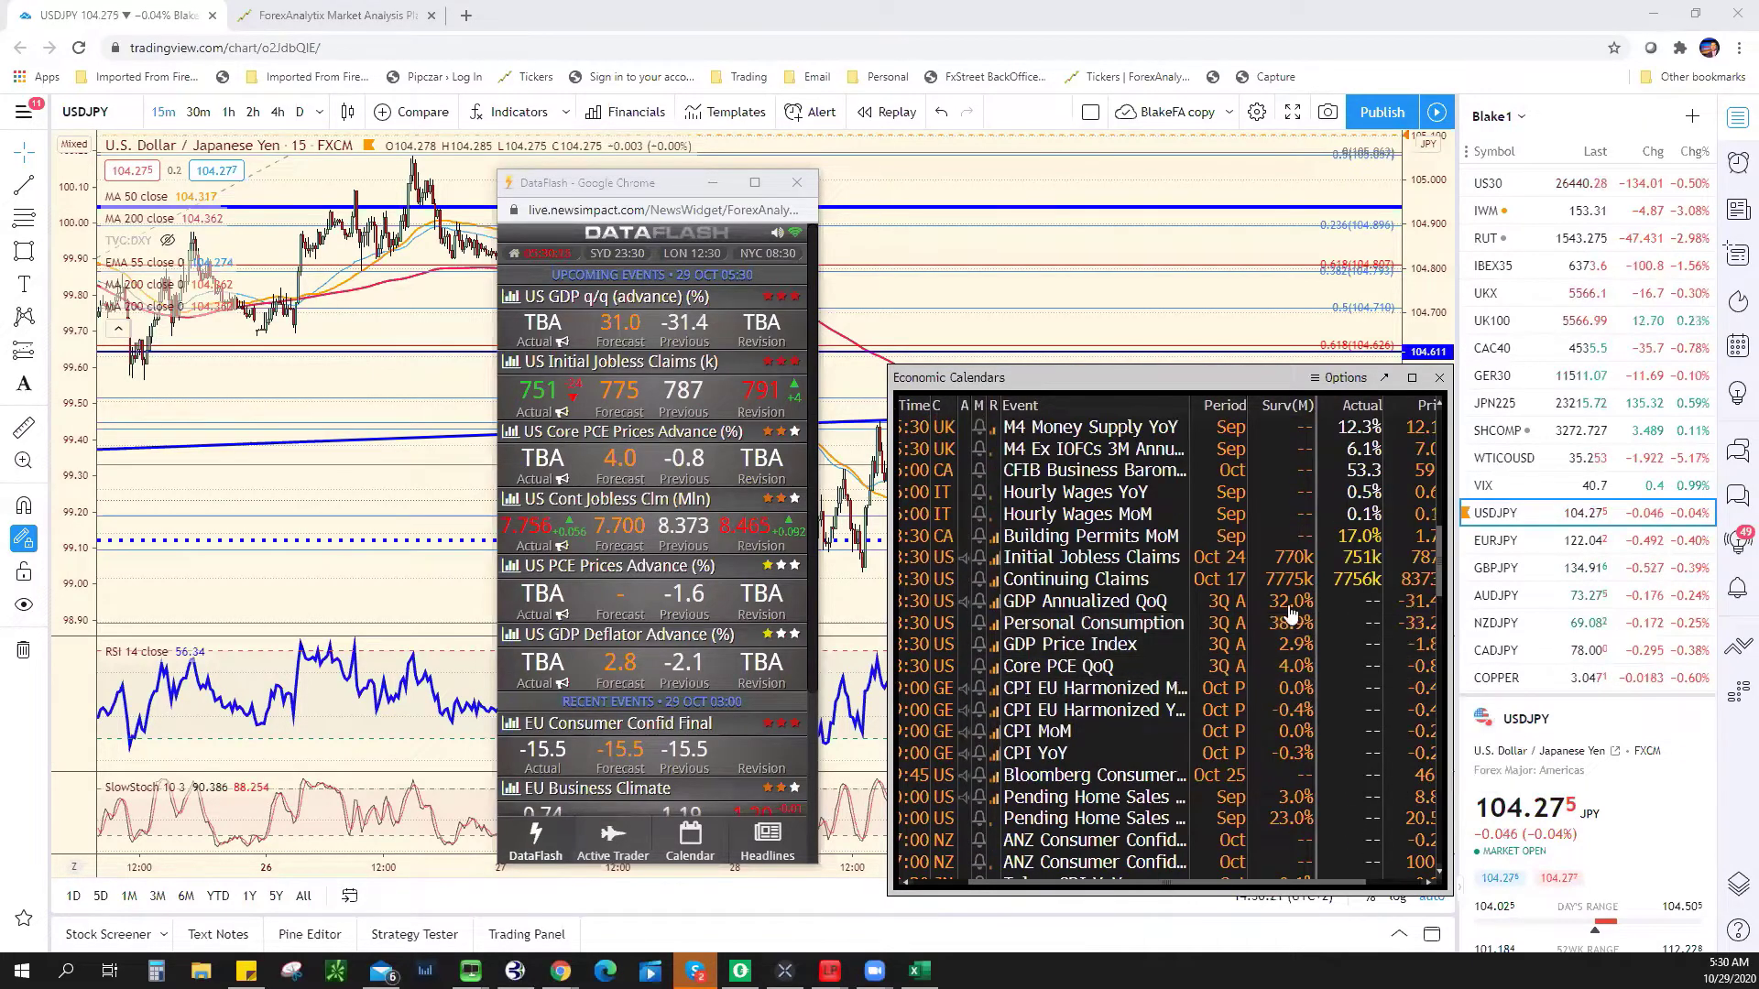
{"action": "mouse_move", "coordinate": [1302, 670]}
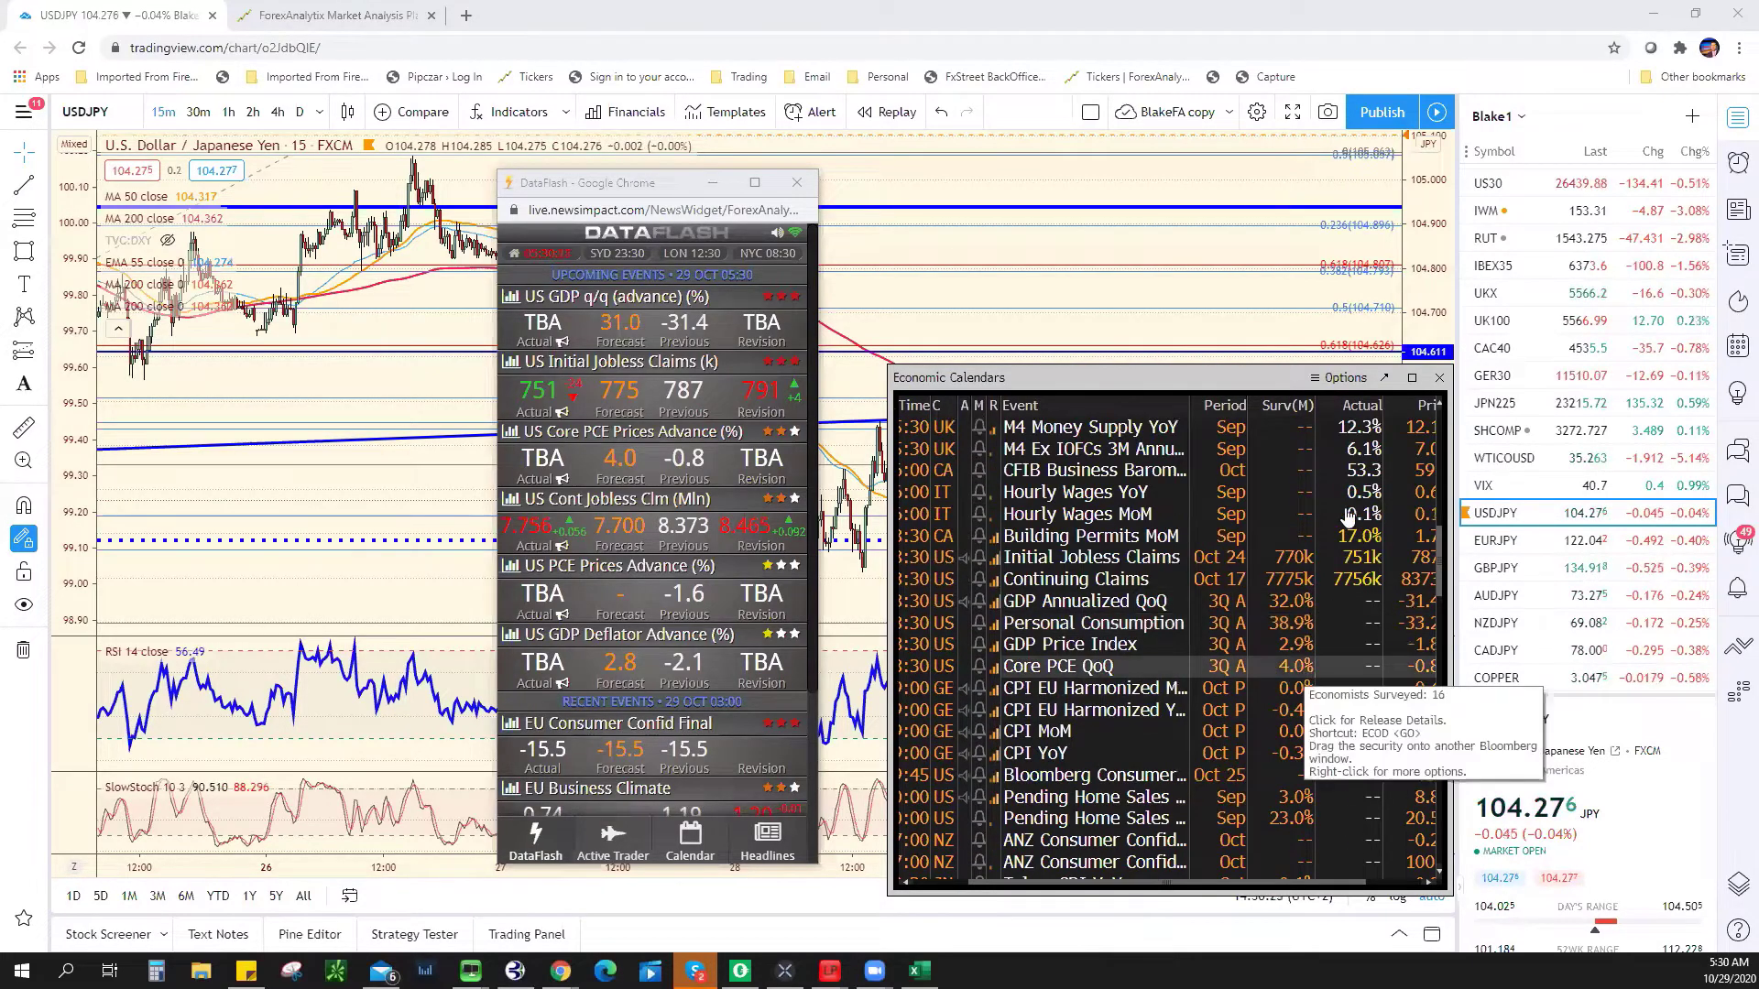
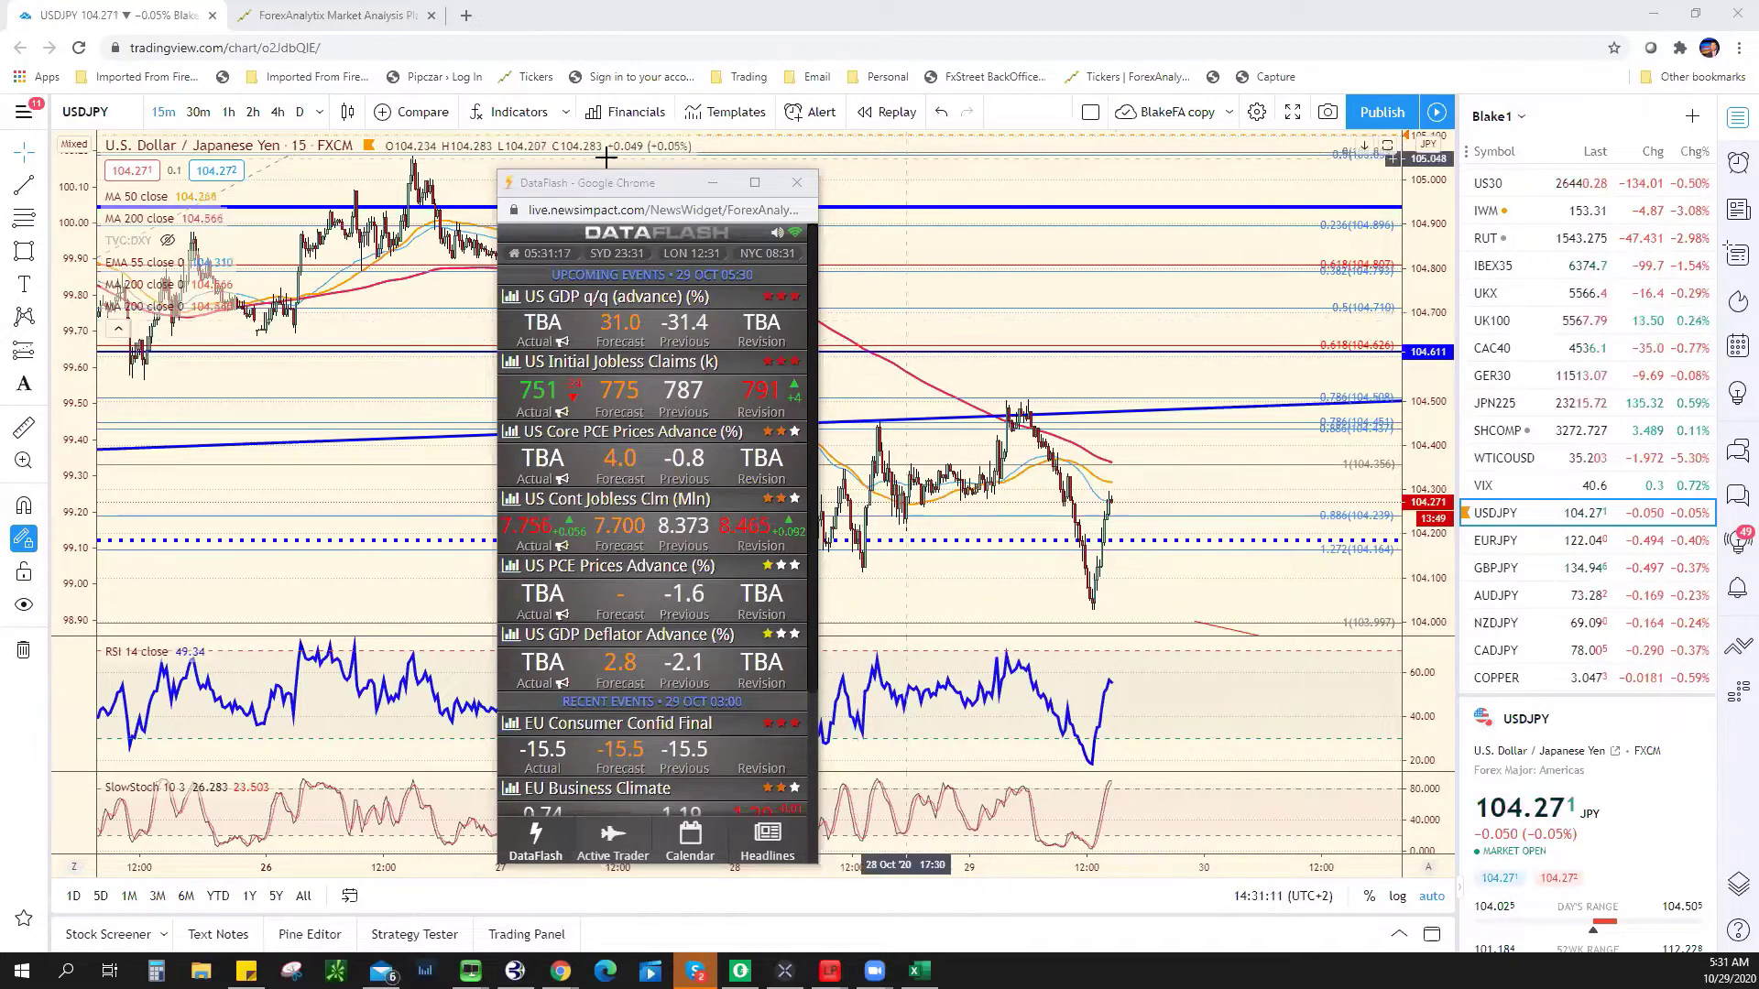
- Close the DataFlash news popup and load USDMXN from the watchlist onto the chart
{"action": "left_click", "coordinate": [796, 183]}
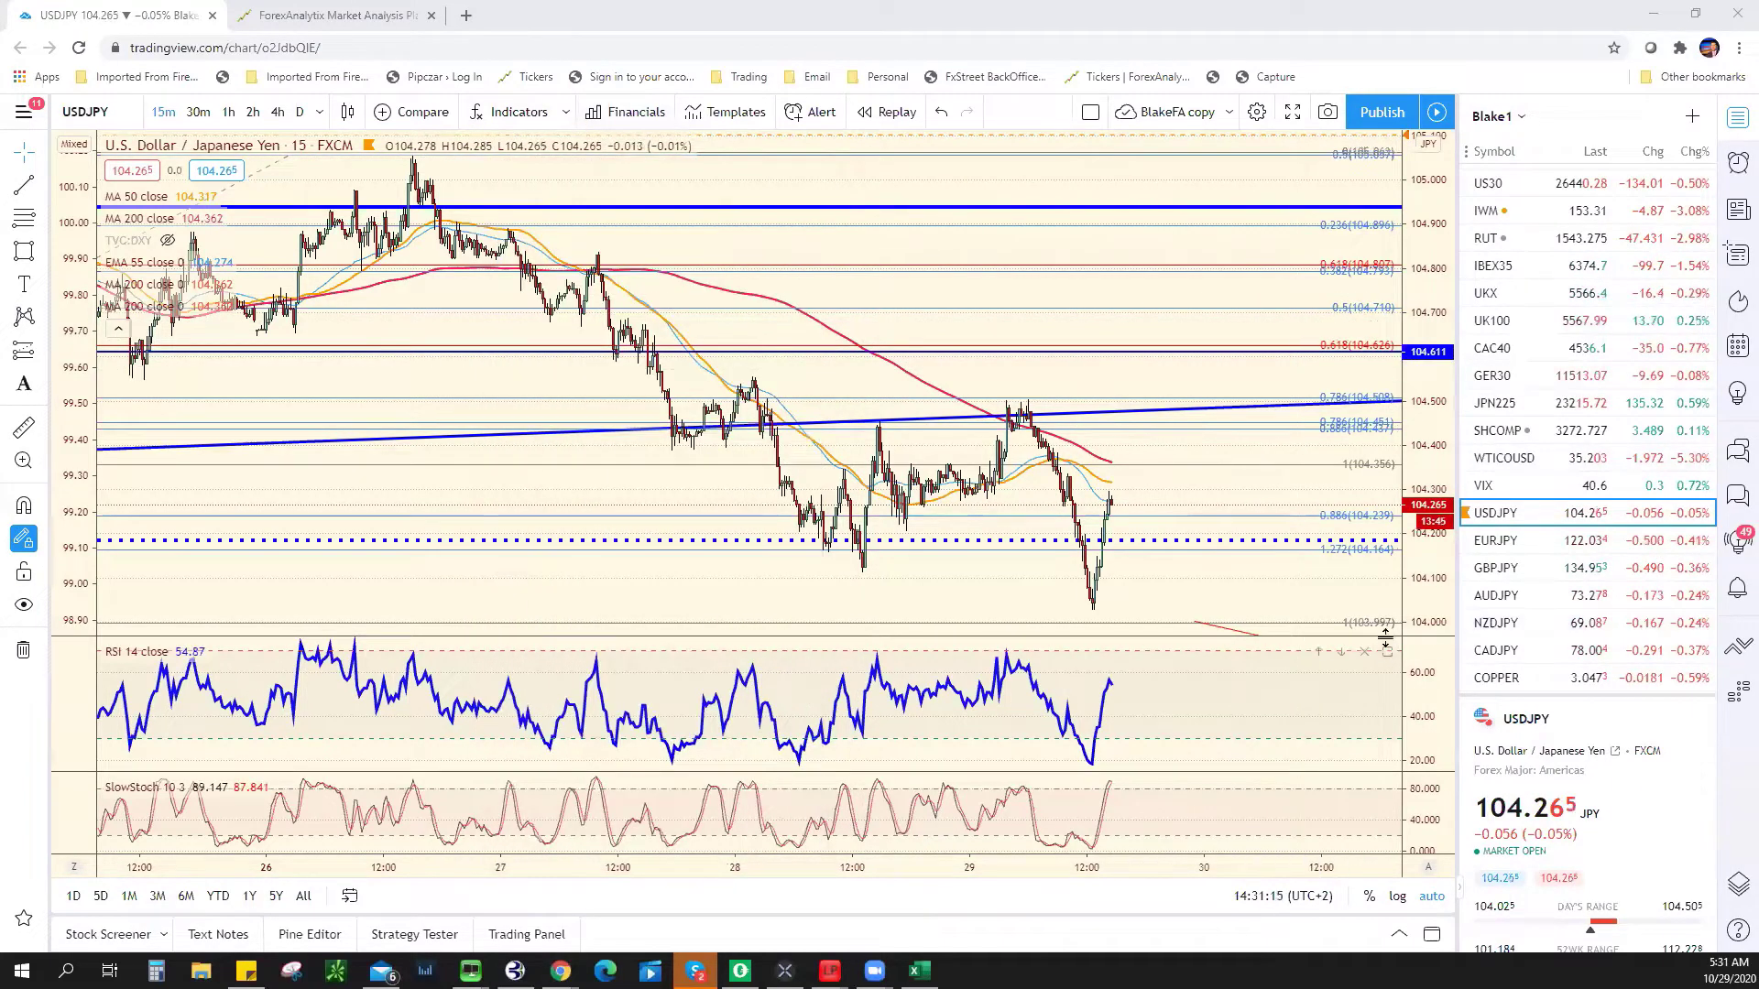
{"action": "scroll", "coordinate": [1386, 638], "scroll_direction": "up", "scroll_amount": 1}
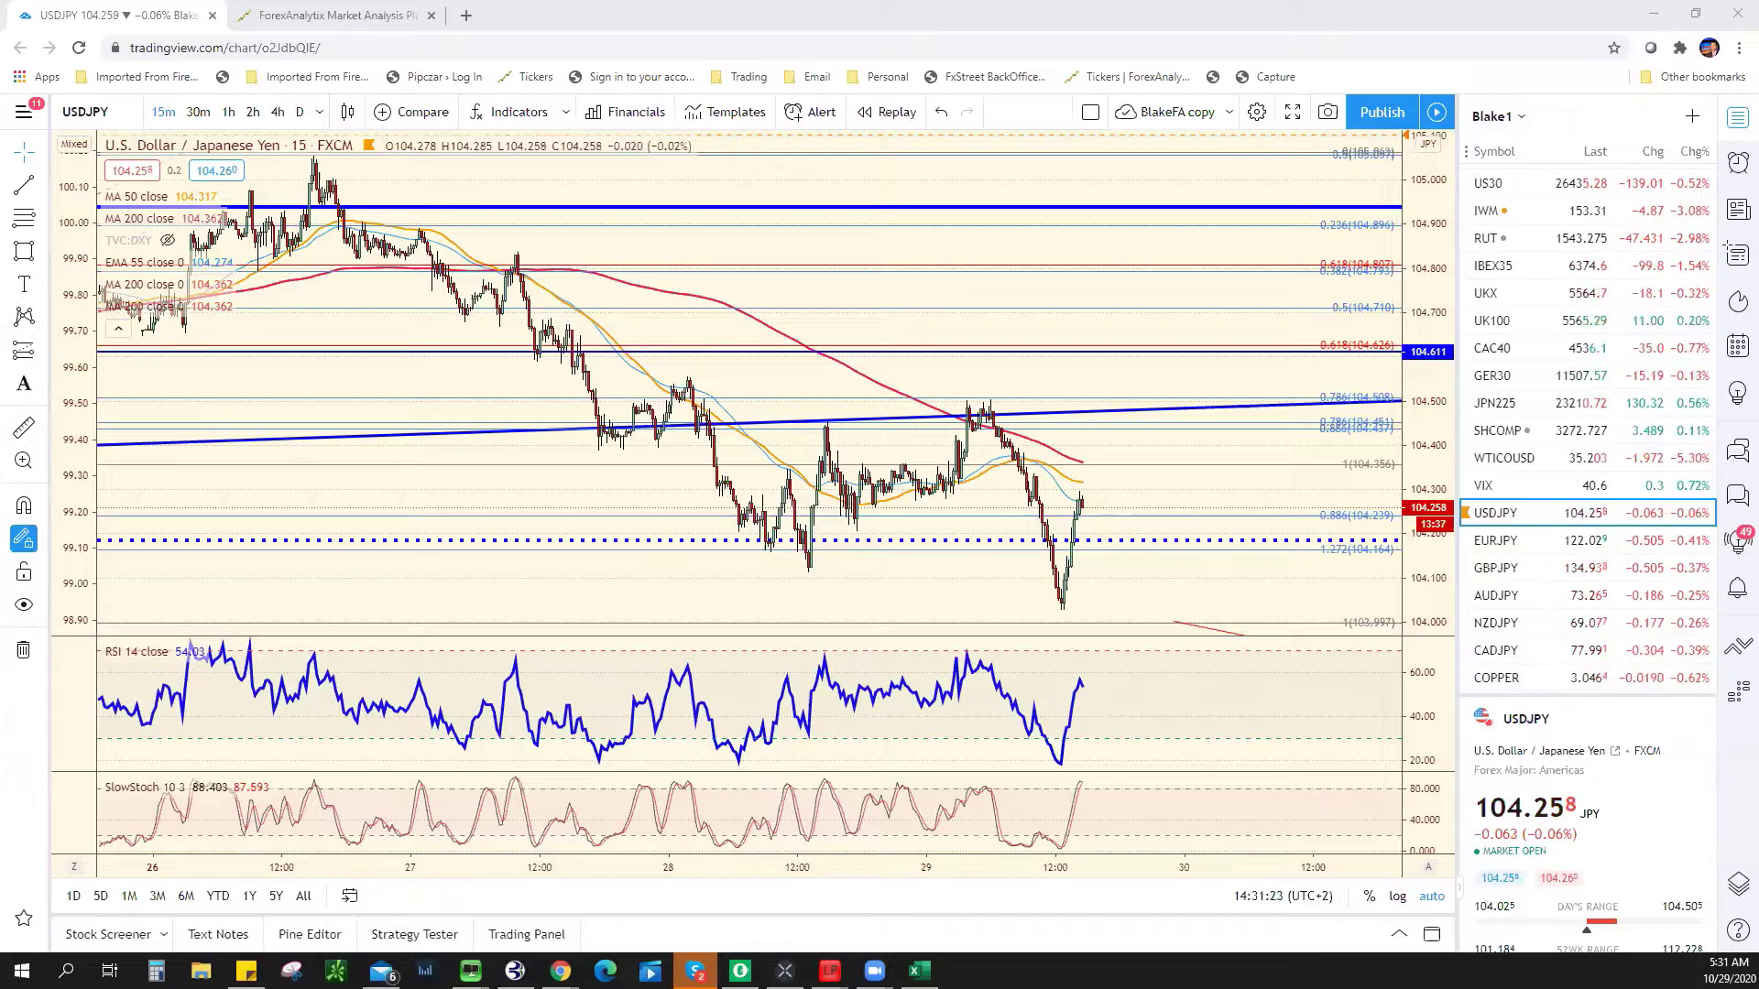
{"action": "key", "text": "alt+Tab"}
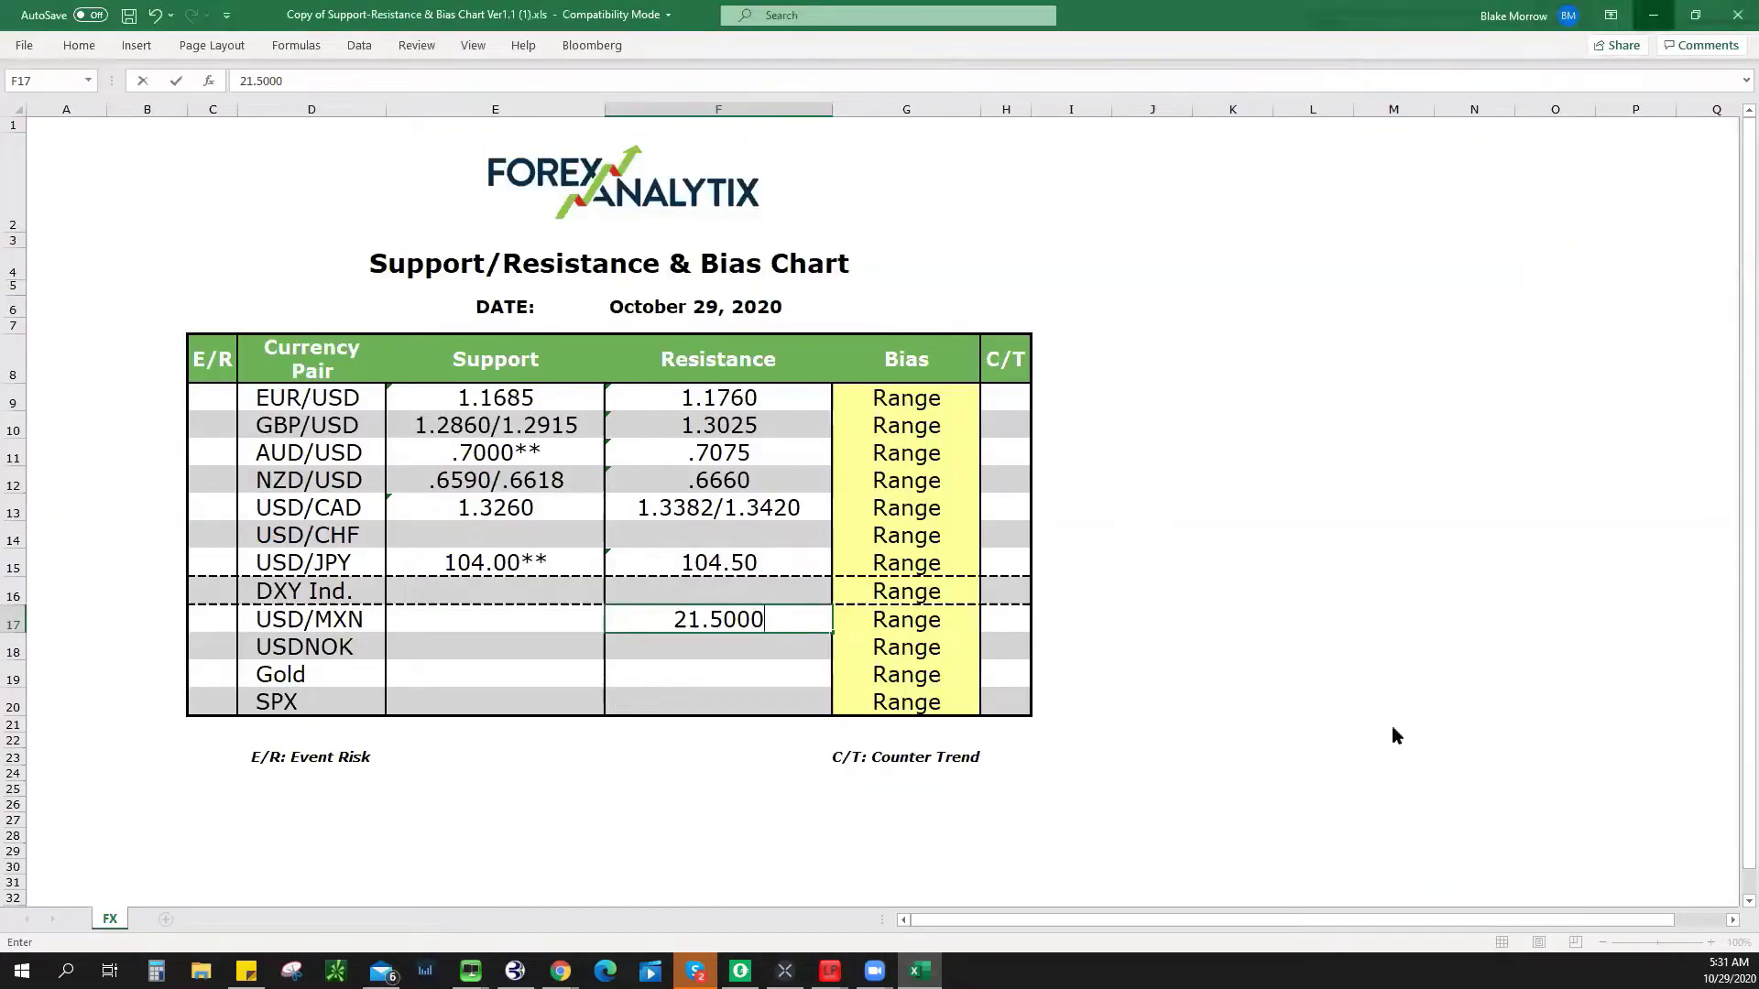
{"action": "key", "text": "alt+Tab"}
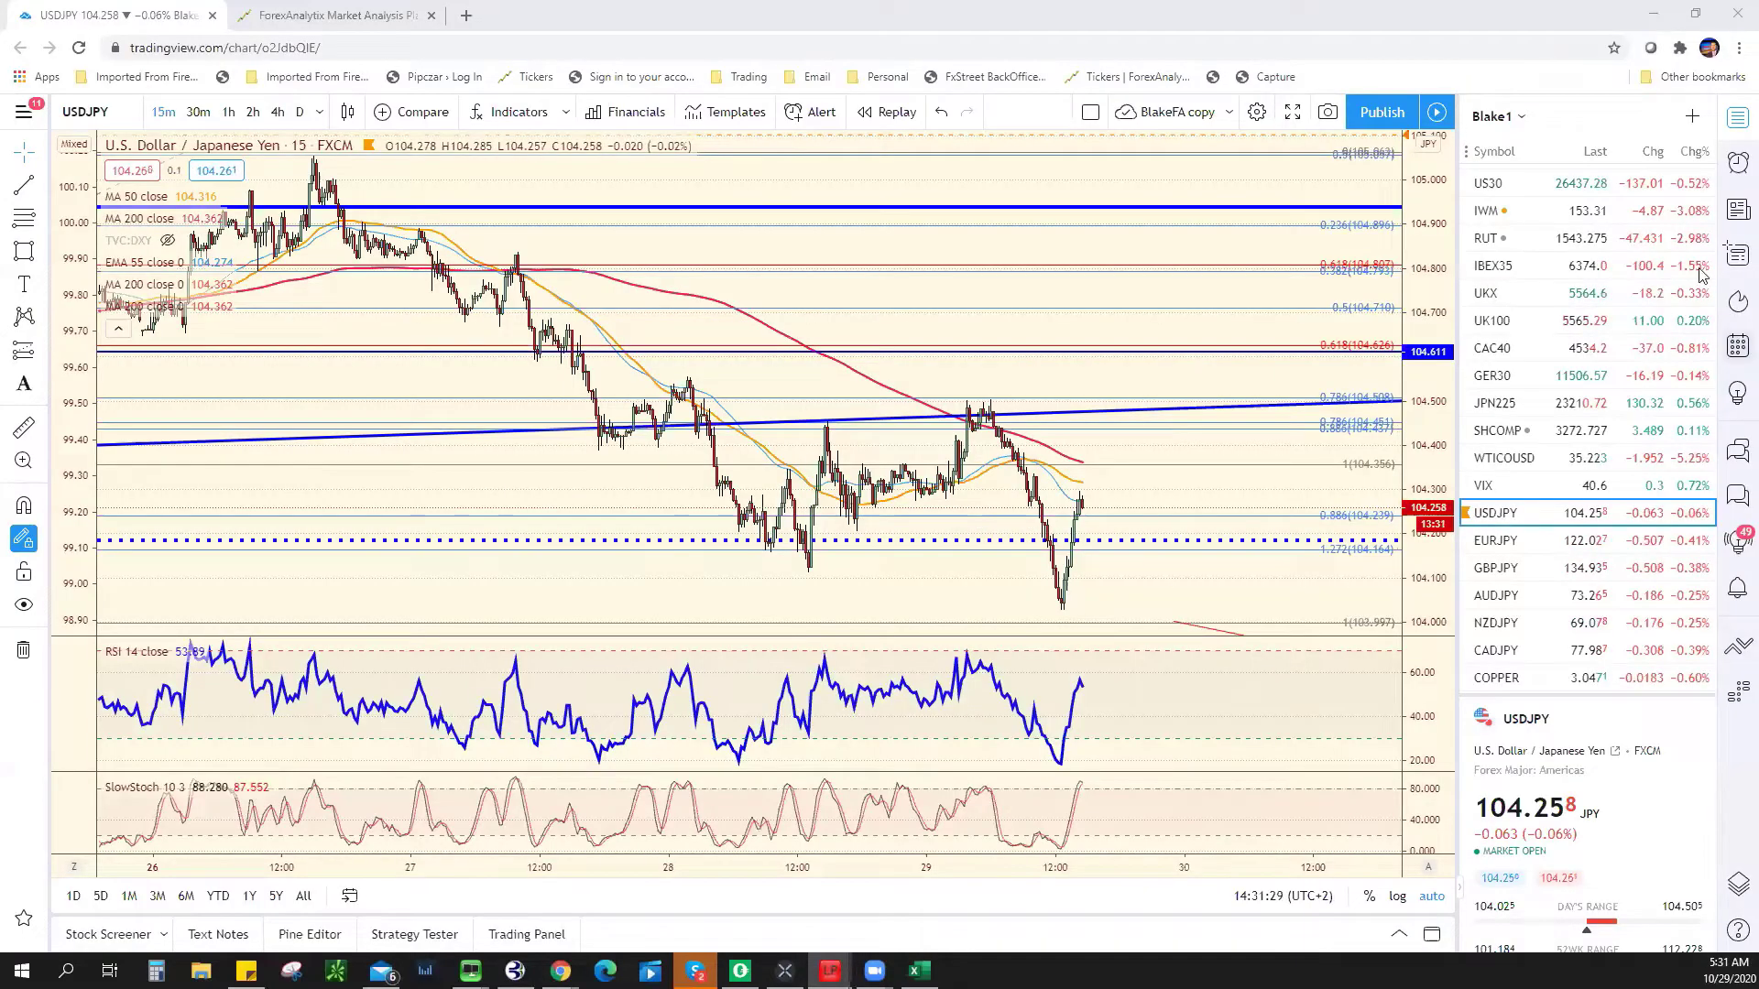
{"action": "scroll", "coordinate": [1554, 336], "scroll_direction": "up", "scroll_amount": 6}
{"action": "left_click", "coordinate": [1555, 336]}
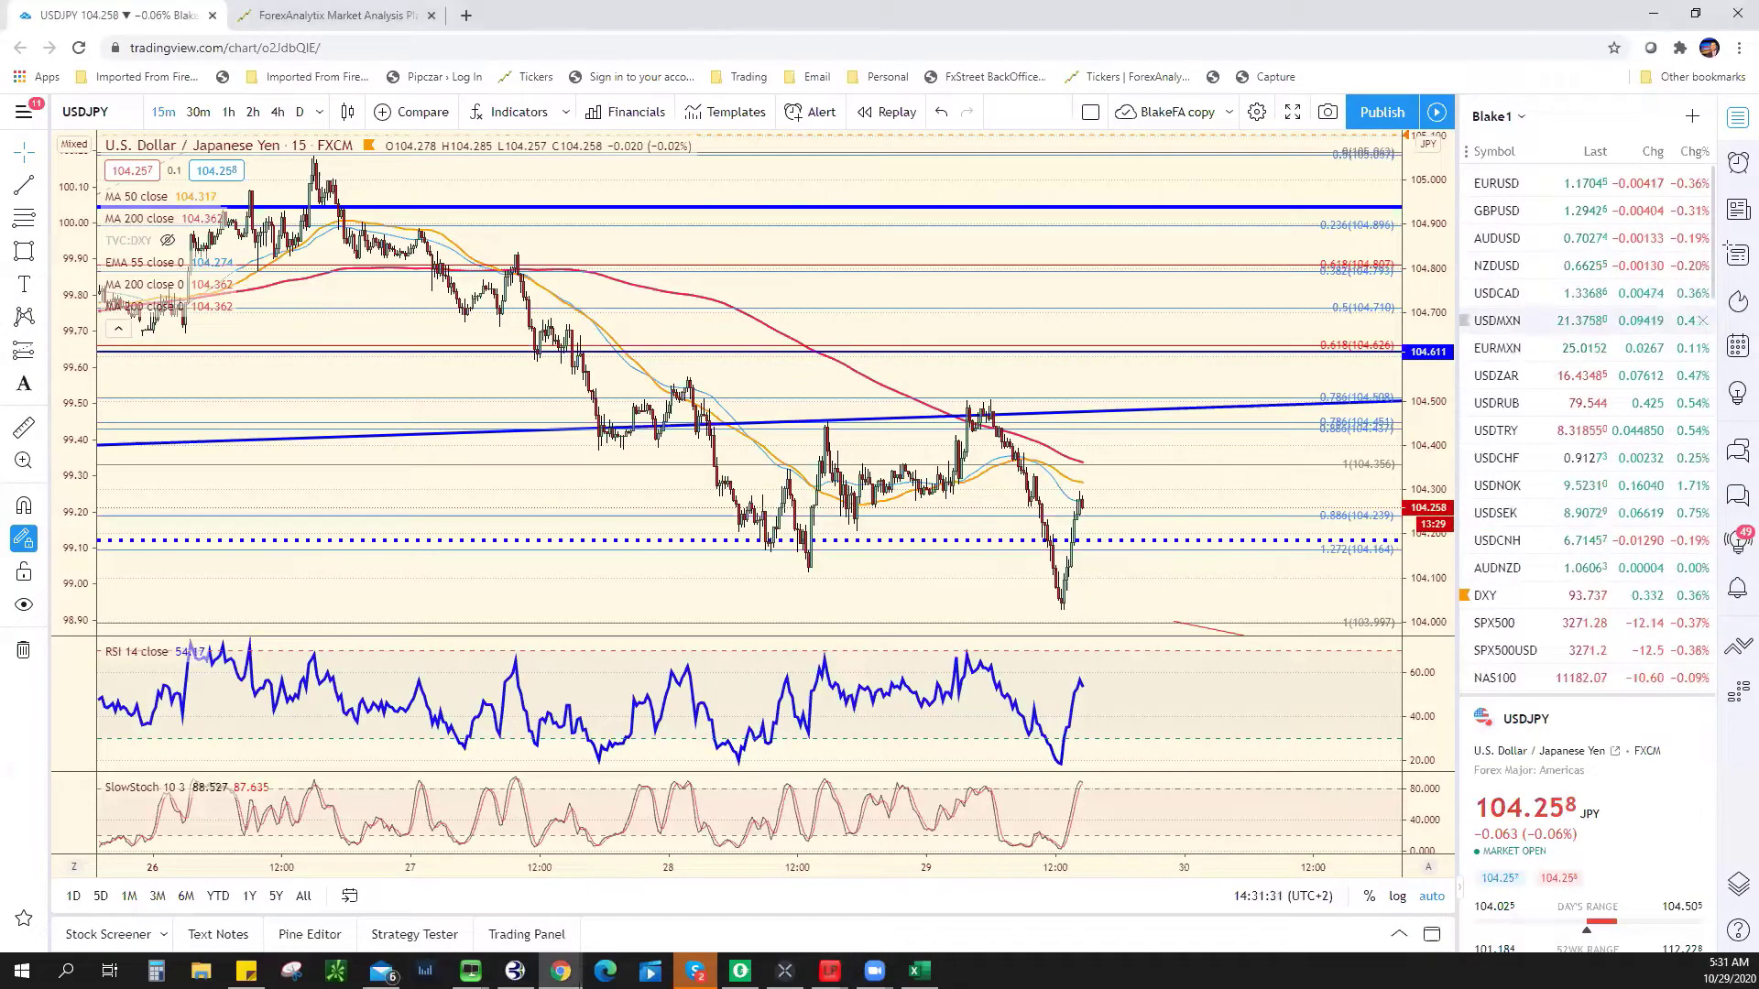
{"action": "key", "text": "alt+Tab"}
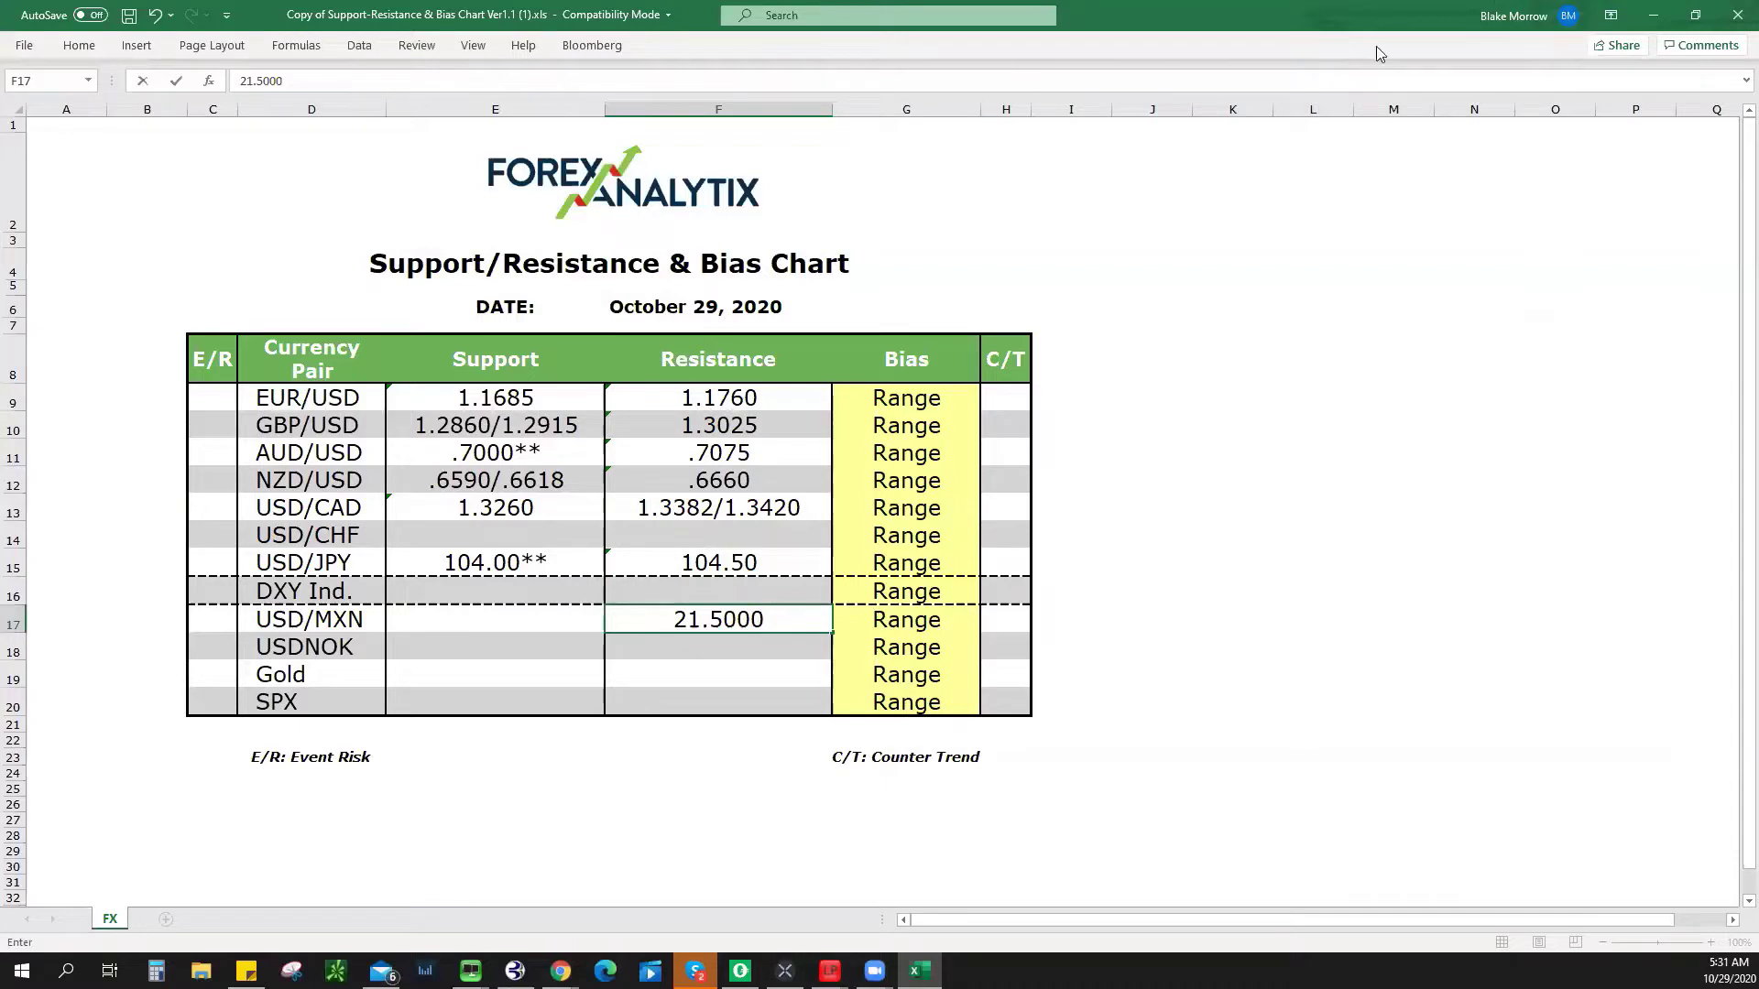
- Check USDMXN on the daily interval, then return it to the 4-hour interval
{"action": "left_click", "coordinate": [1661, 22]}
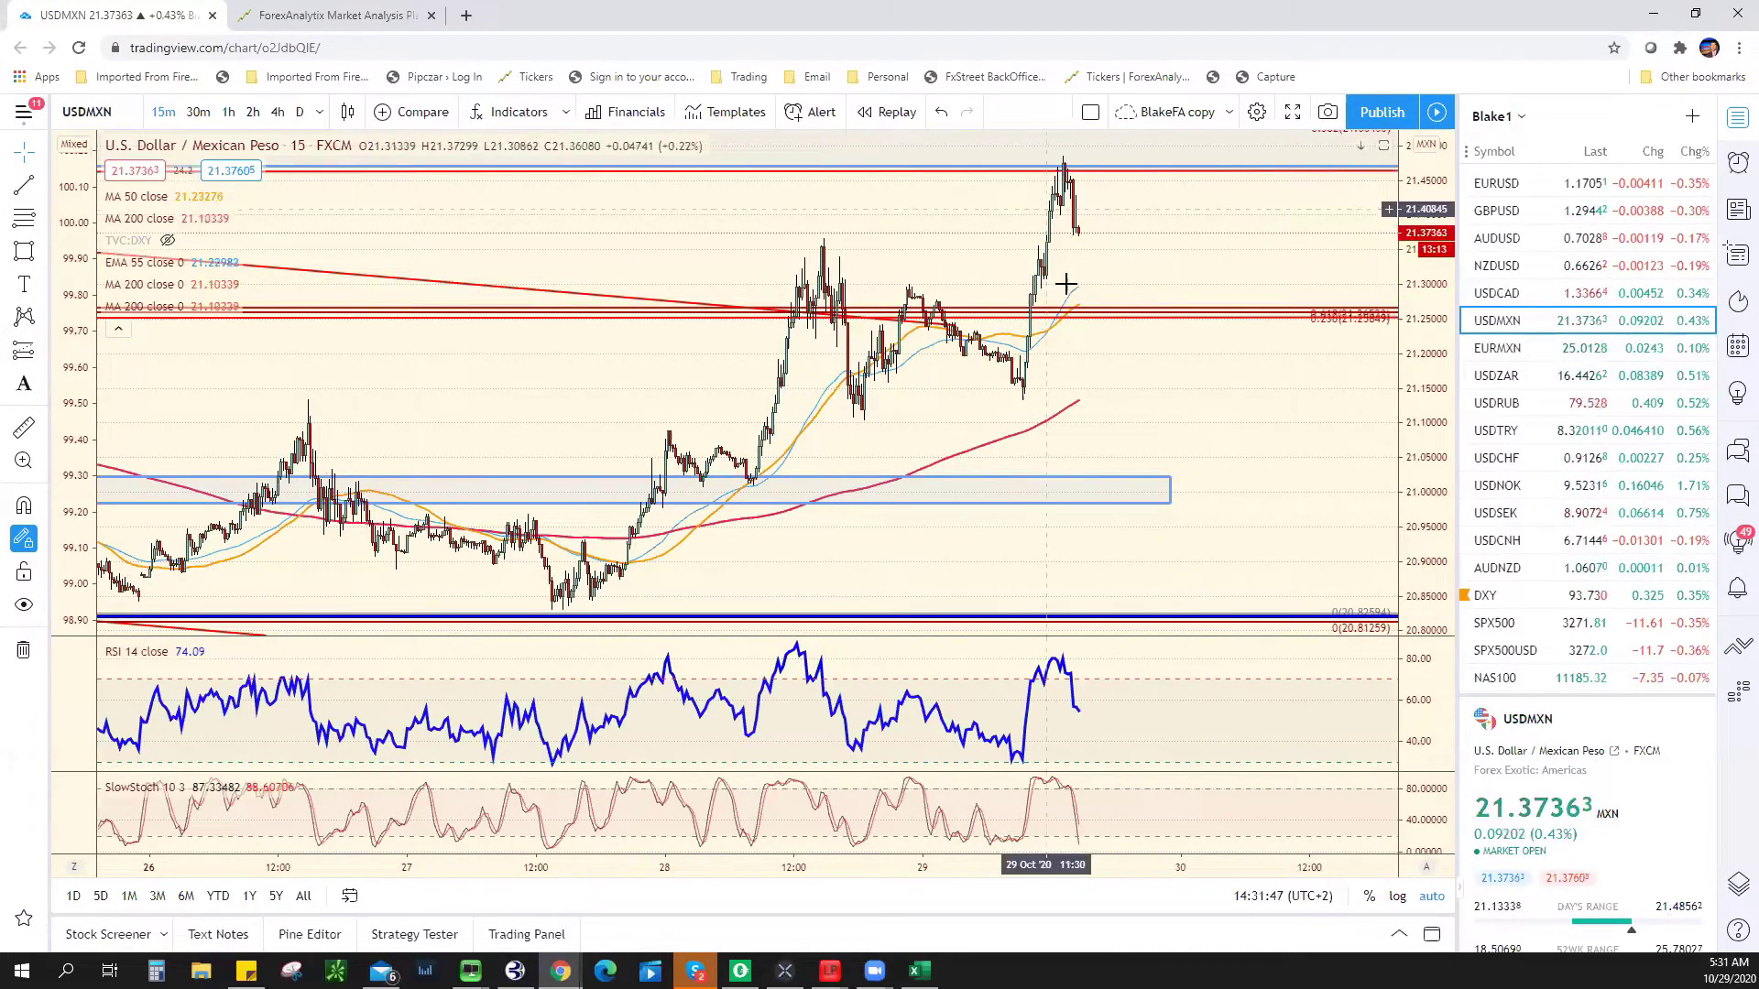
{"action": "scroll", "coordinate": [1073, 362], "scroll_direction": "down", "scroll_amount": 3}
{"action": "scroll", "coordinate": [438, 216], "scroll_direction": "up", "scroll_amount": 3}
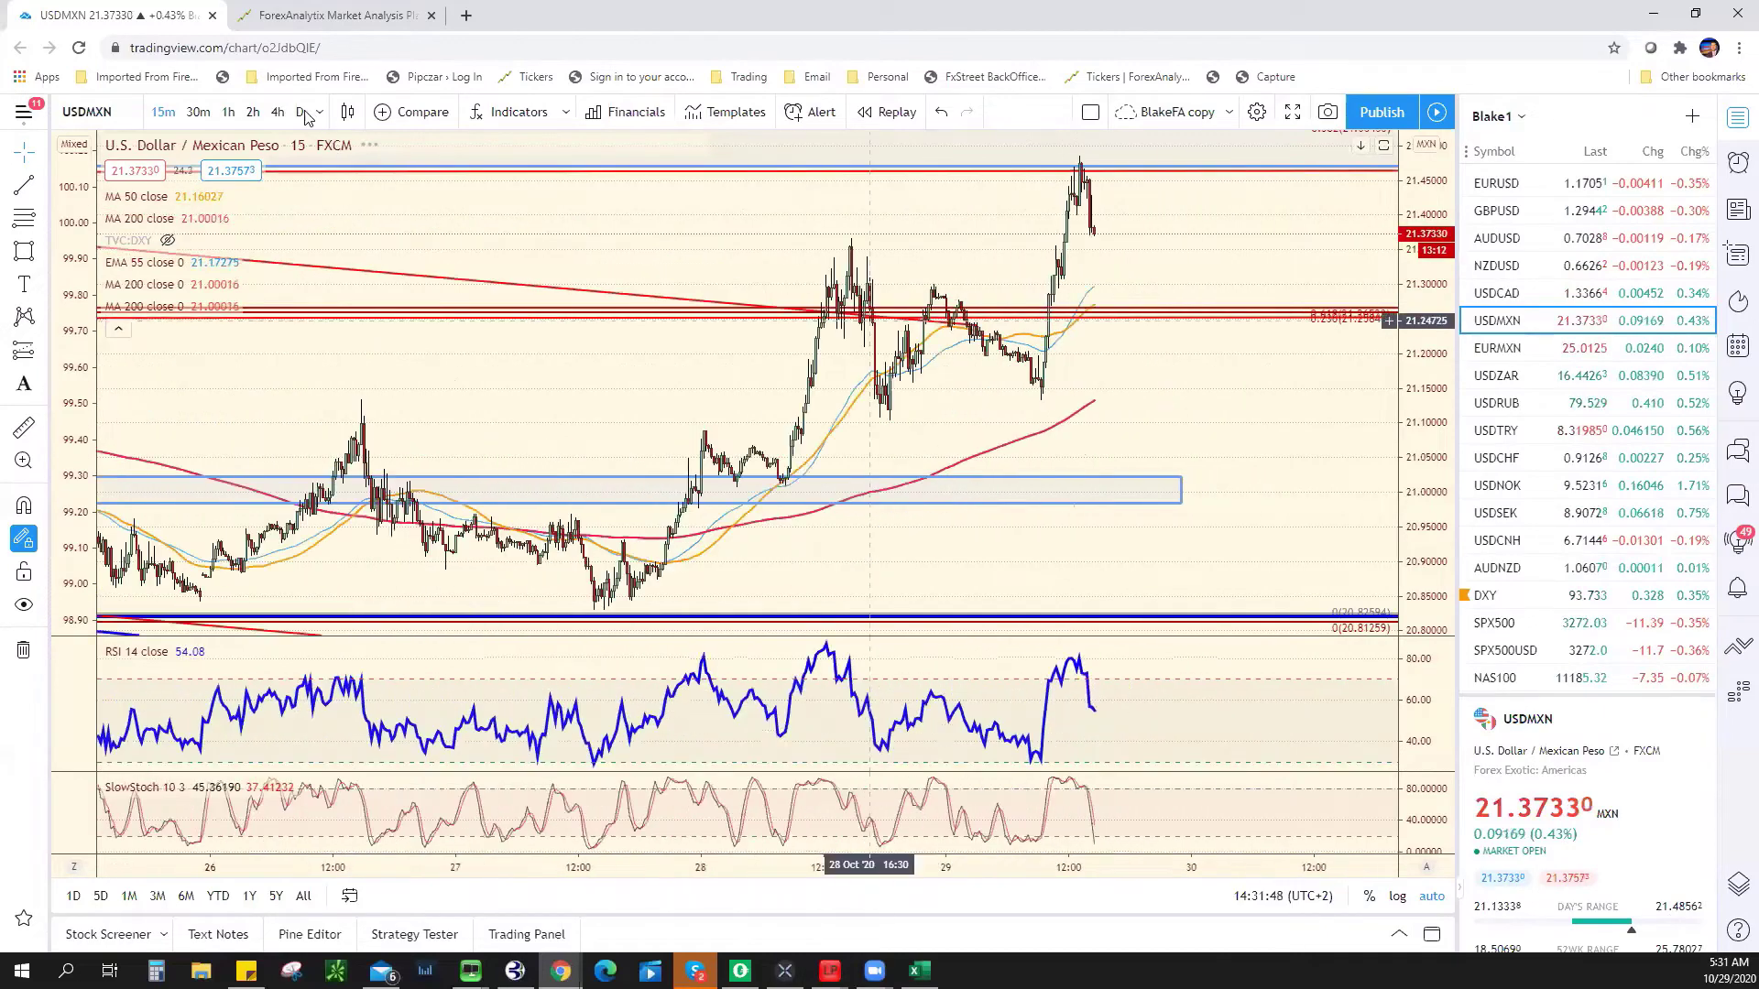
{"action": "key", "text": "d"}
{"action": "key", "text": "Return"}
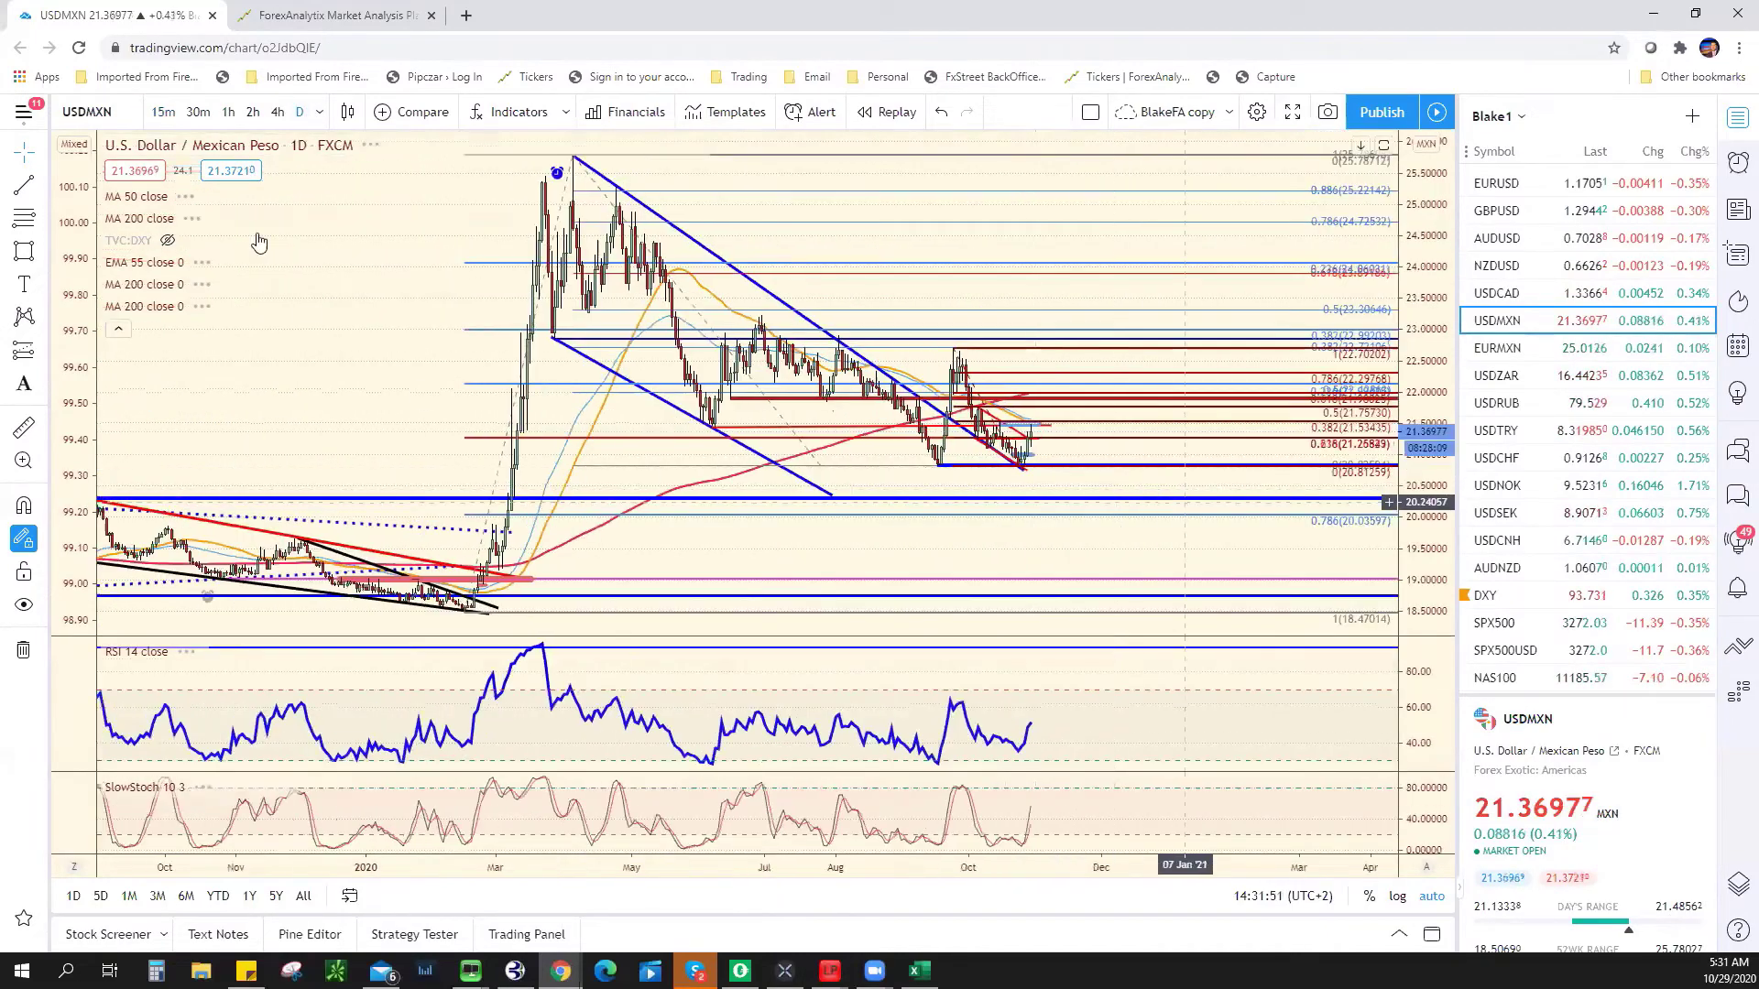
{"action": "left_click", "coordinate": [273, 113]}
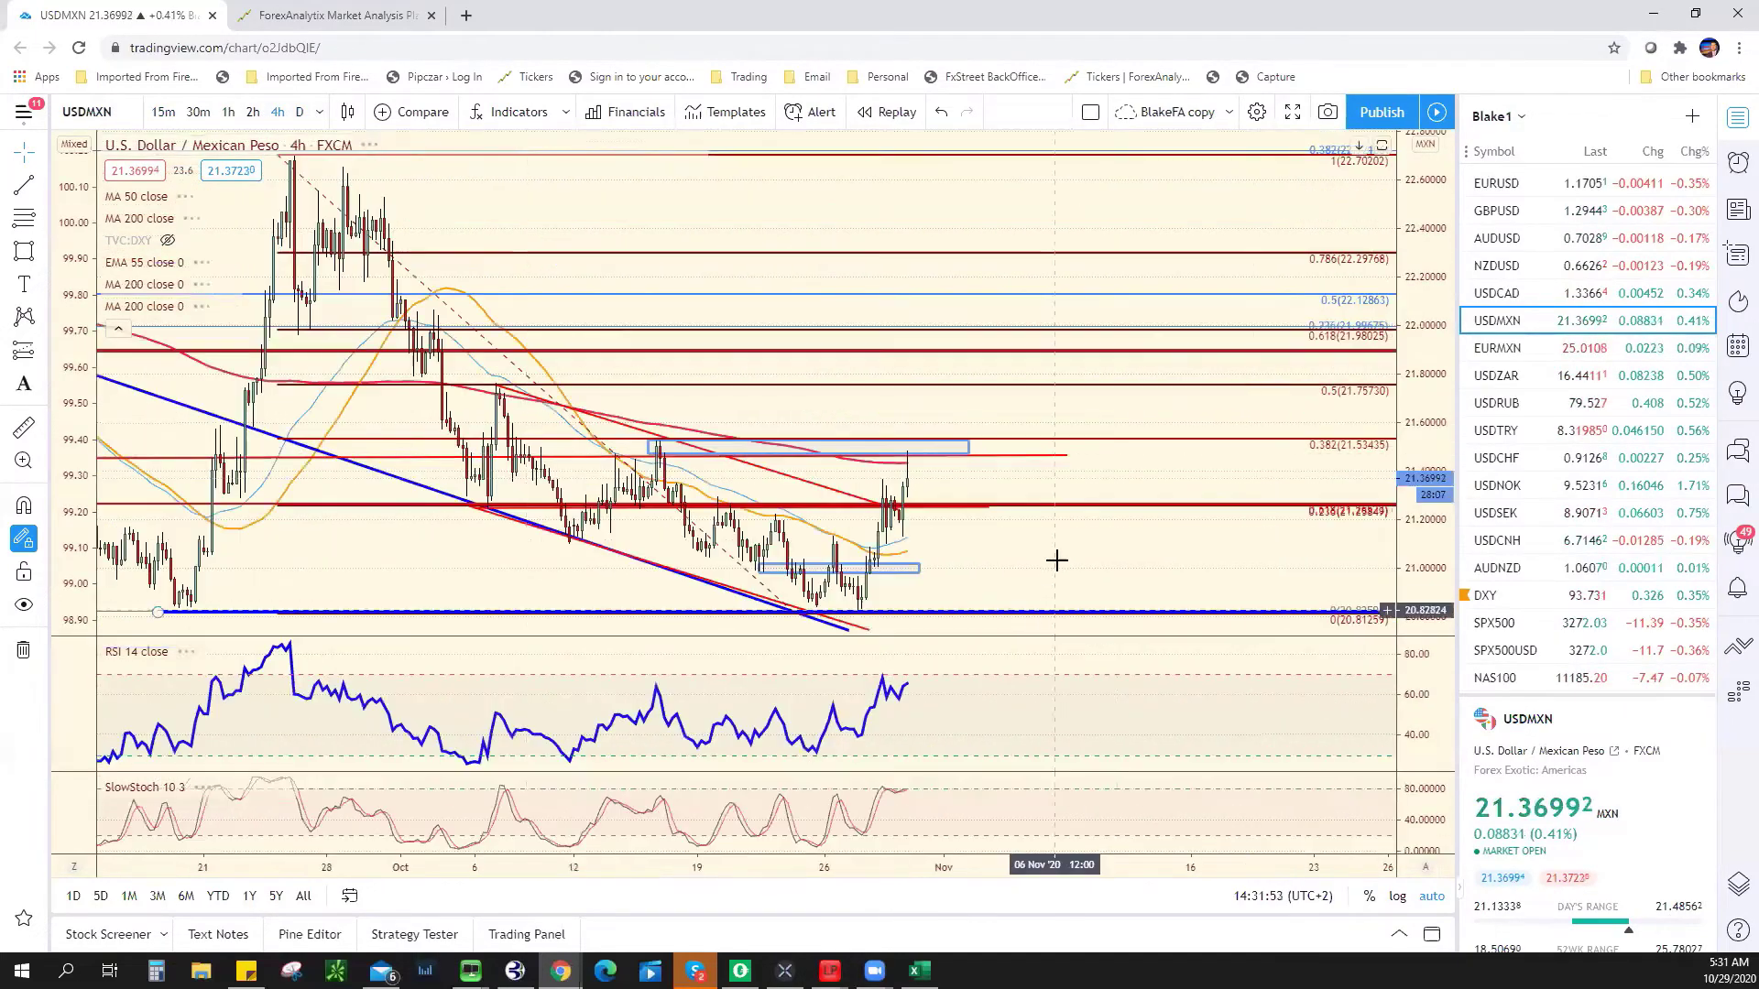
{"action": "right_click", "coordinate": [1119, 561]}
{"action": "left_click", "coordinate": [1000, 562]}
{"action": "scroll", "coordinate": [1201, 557], "scroll_direction": "left", "scroll_amount": 5}
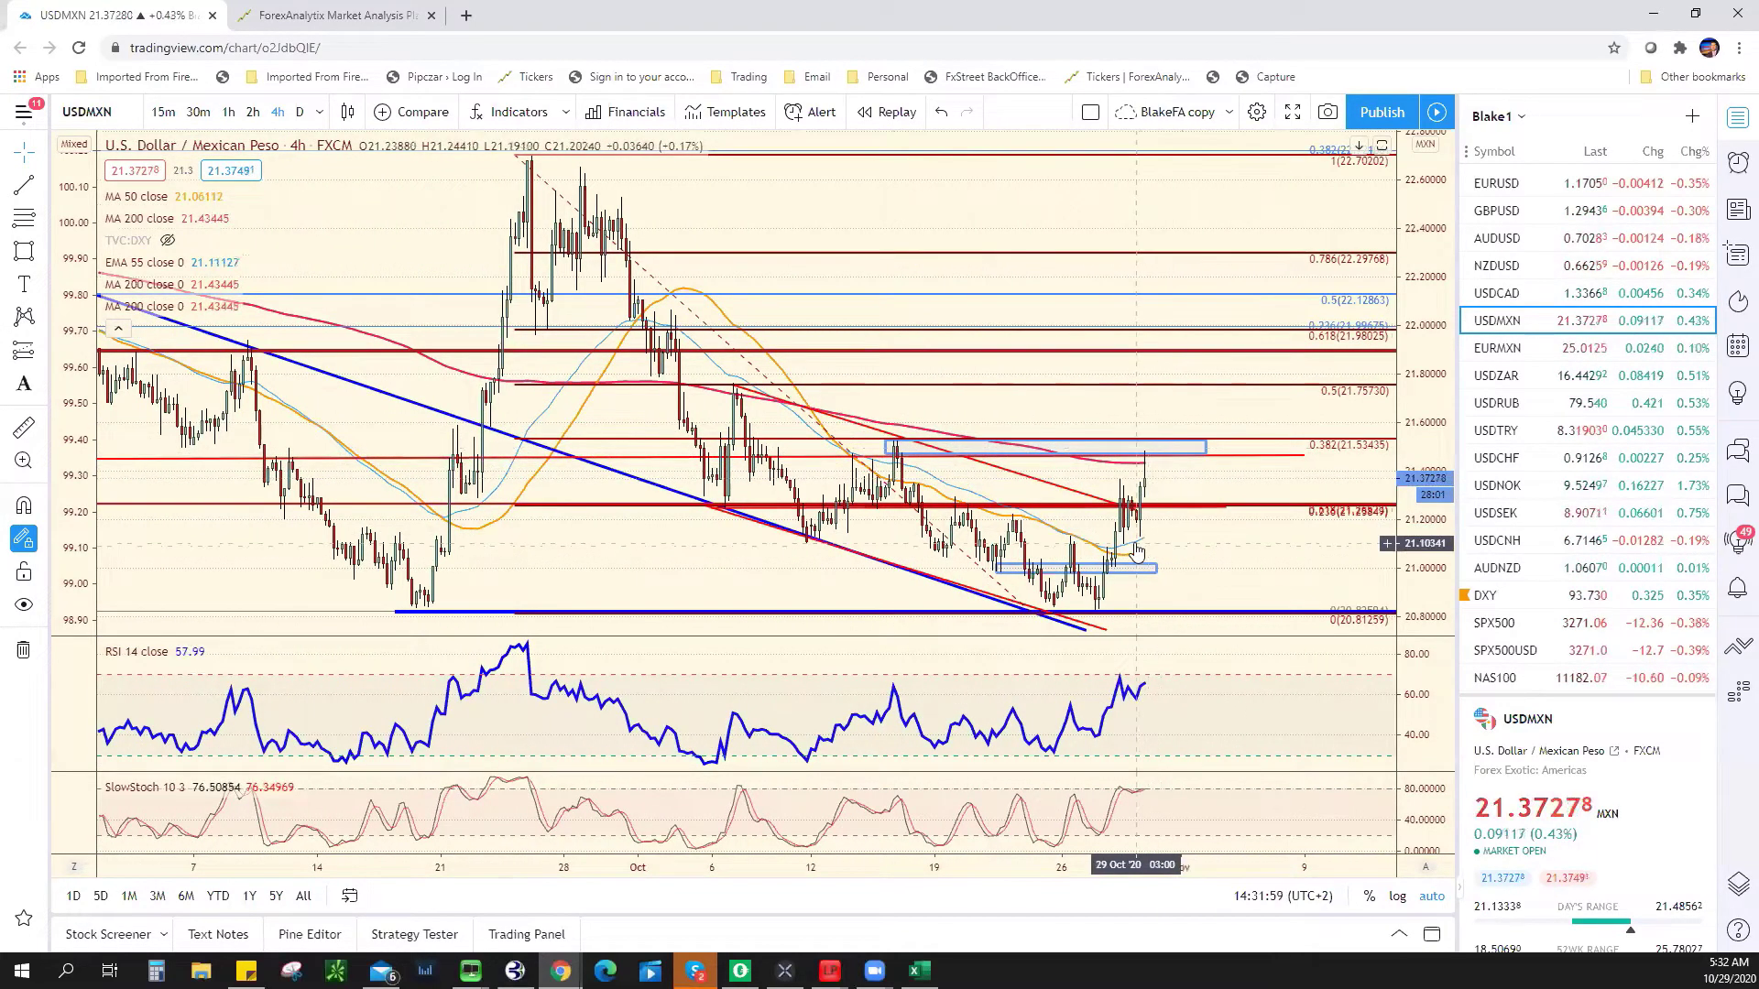
{"action": "key", "text": "alt+Tab"}
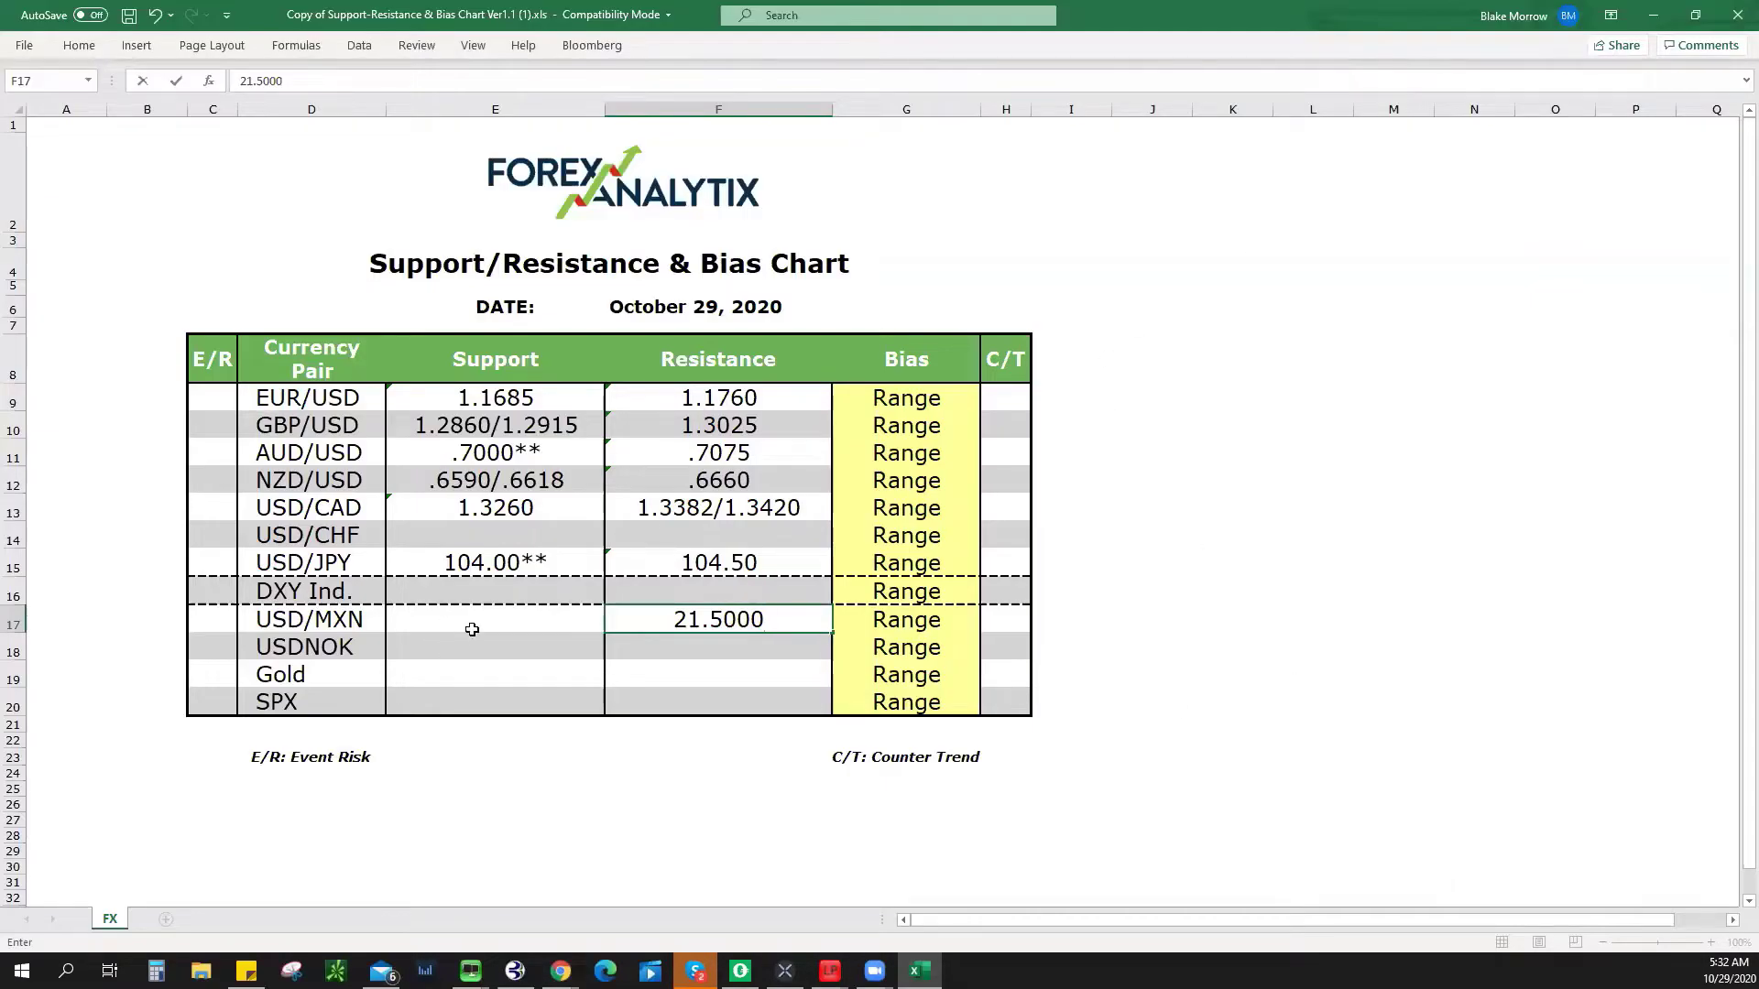
- Enter 21.0000/21.1000 as the USD/MXN support in cell E17
{"action": "left_click", "coordinate": [500, 613]}
{"action": "type", "text": "21."}
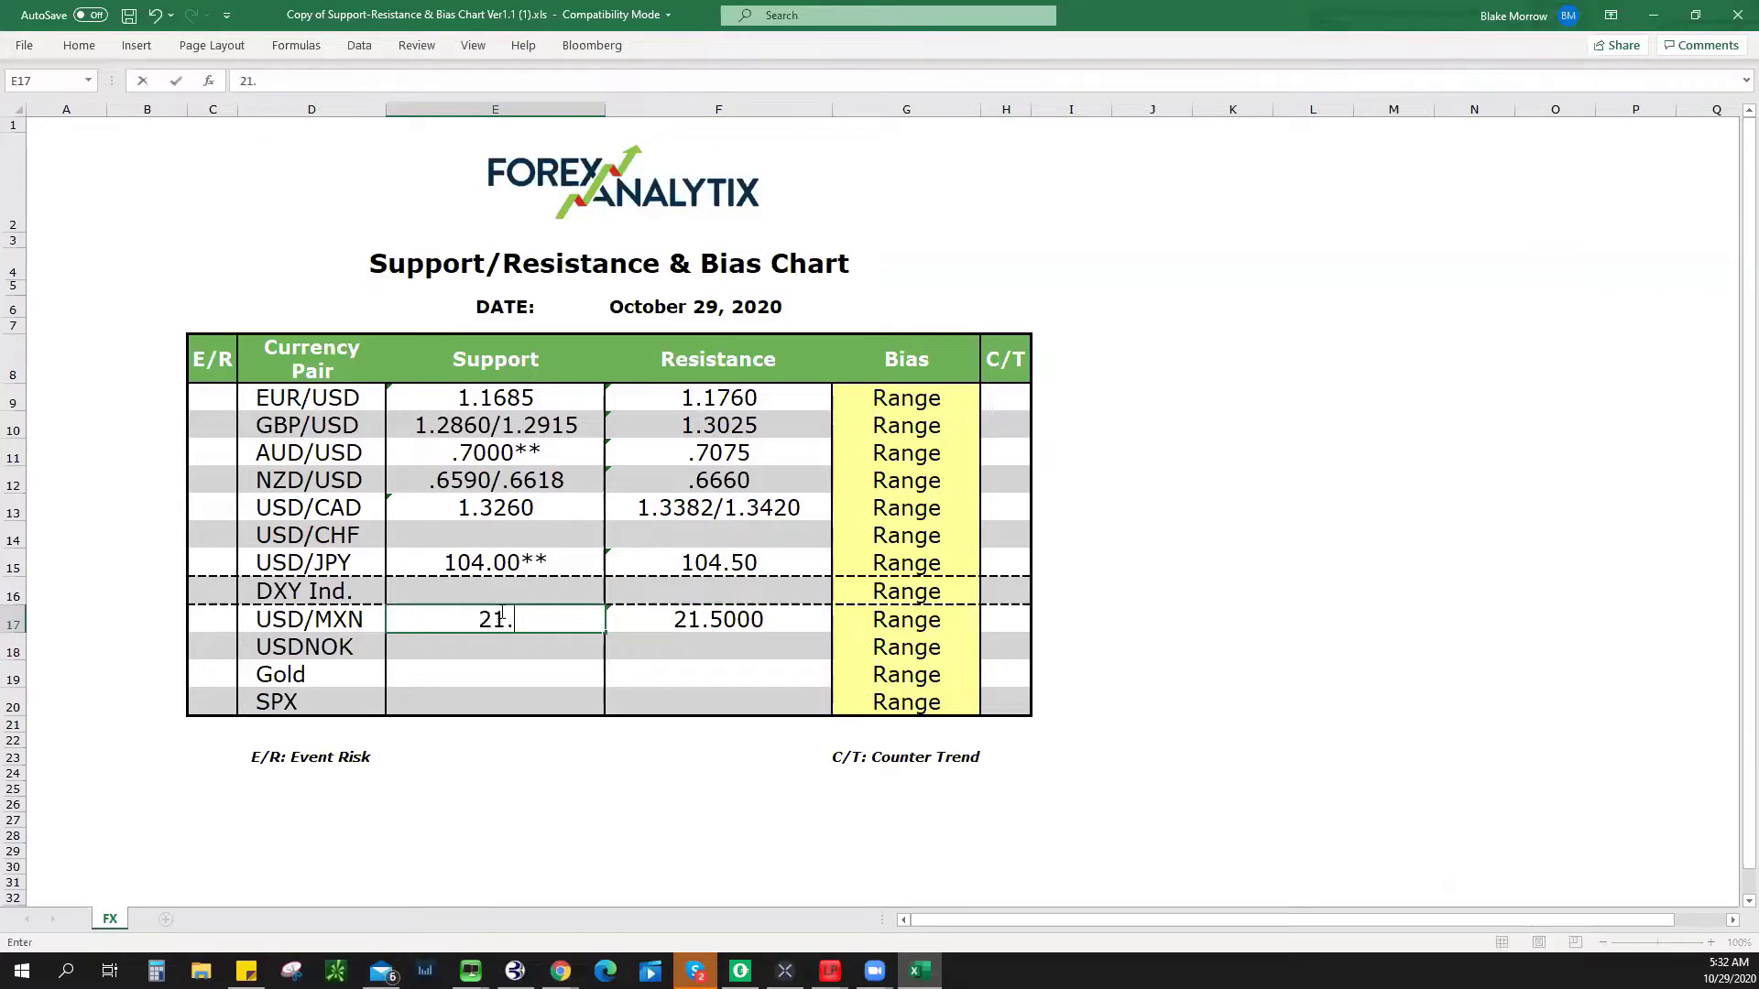
{"action": "type", "text": "0000"}
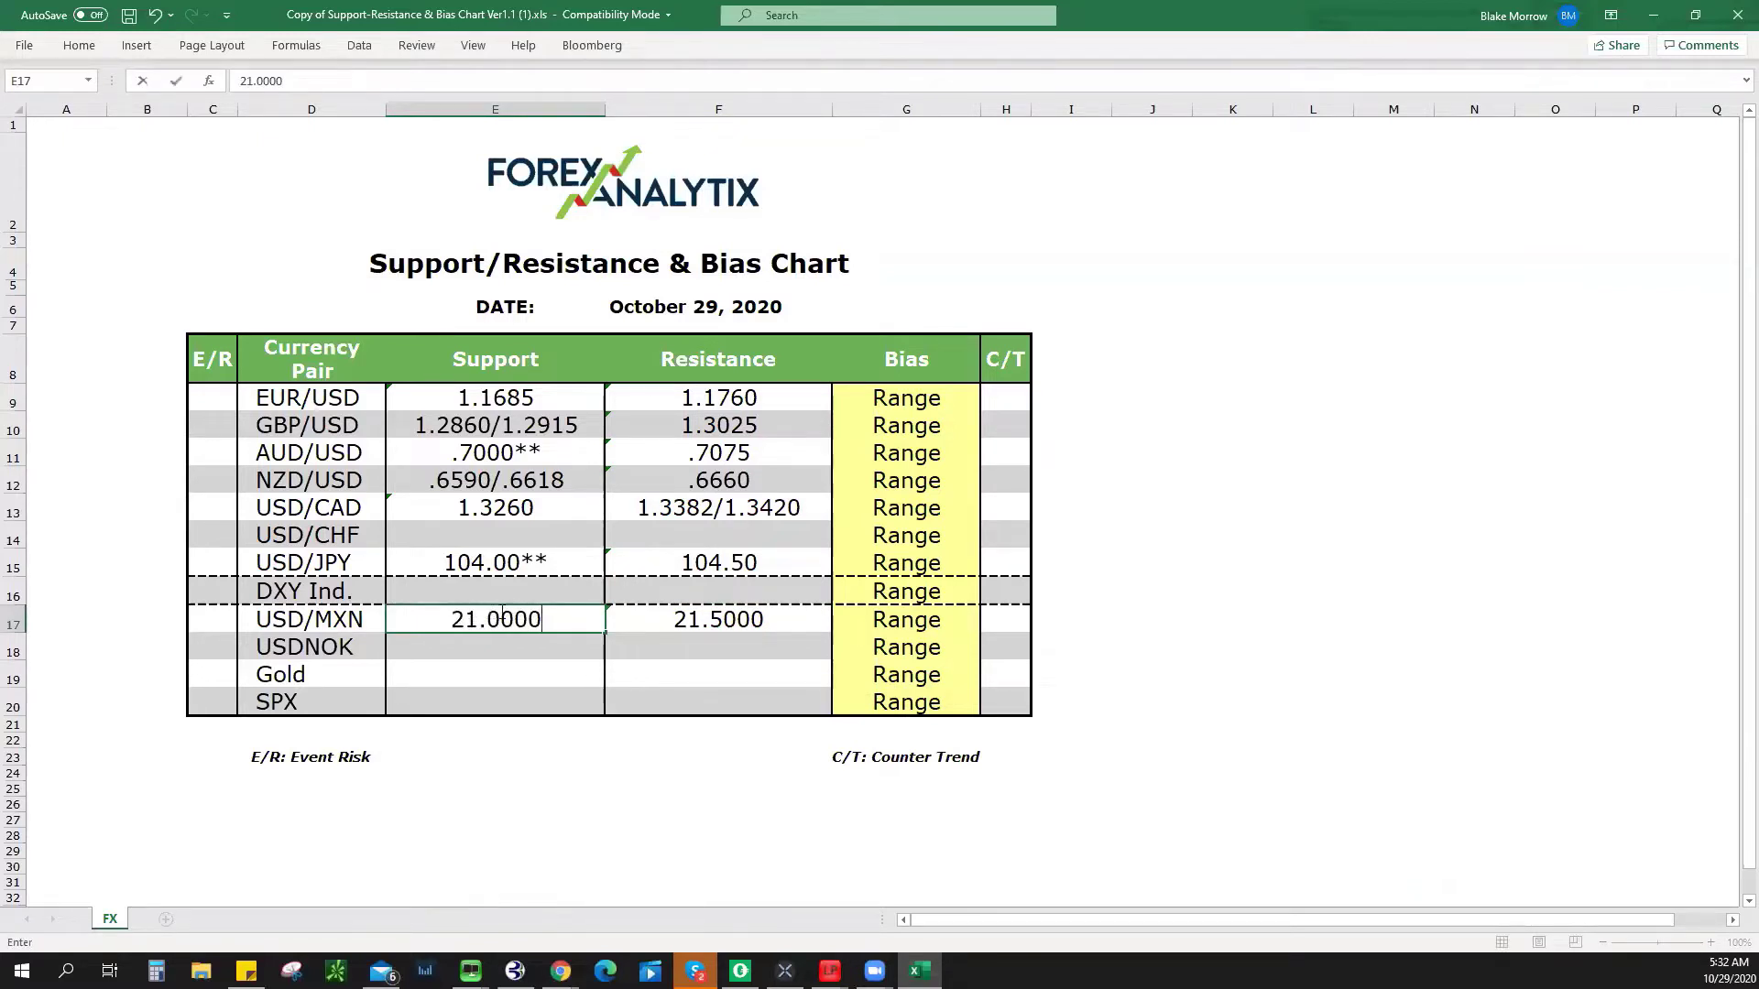
{"action": "type", "text": "/21.1000"}
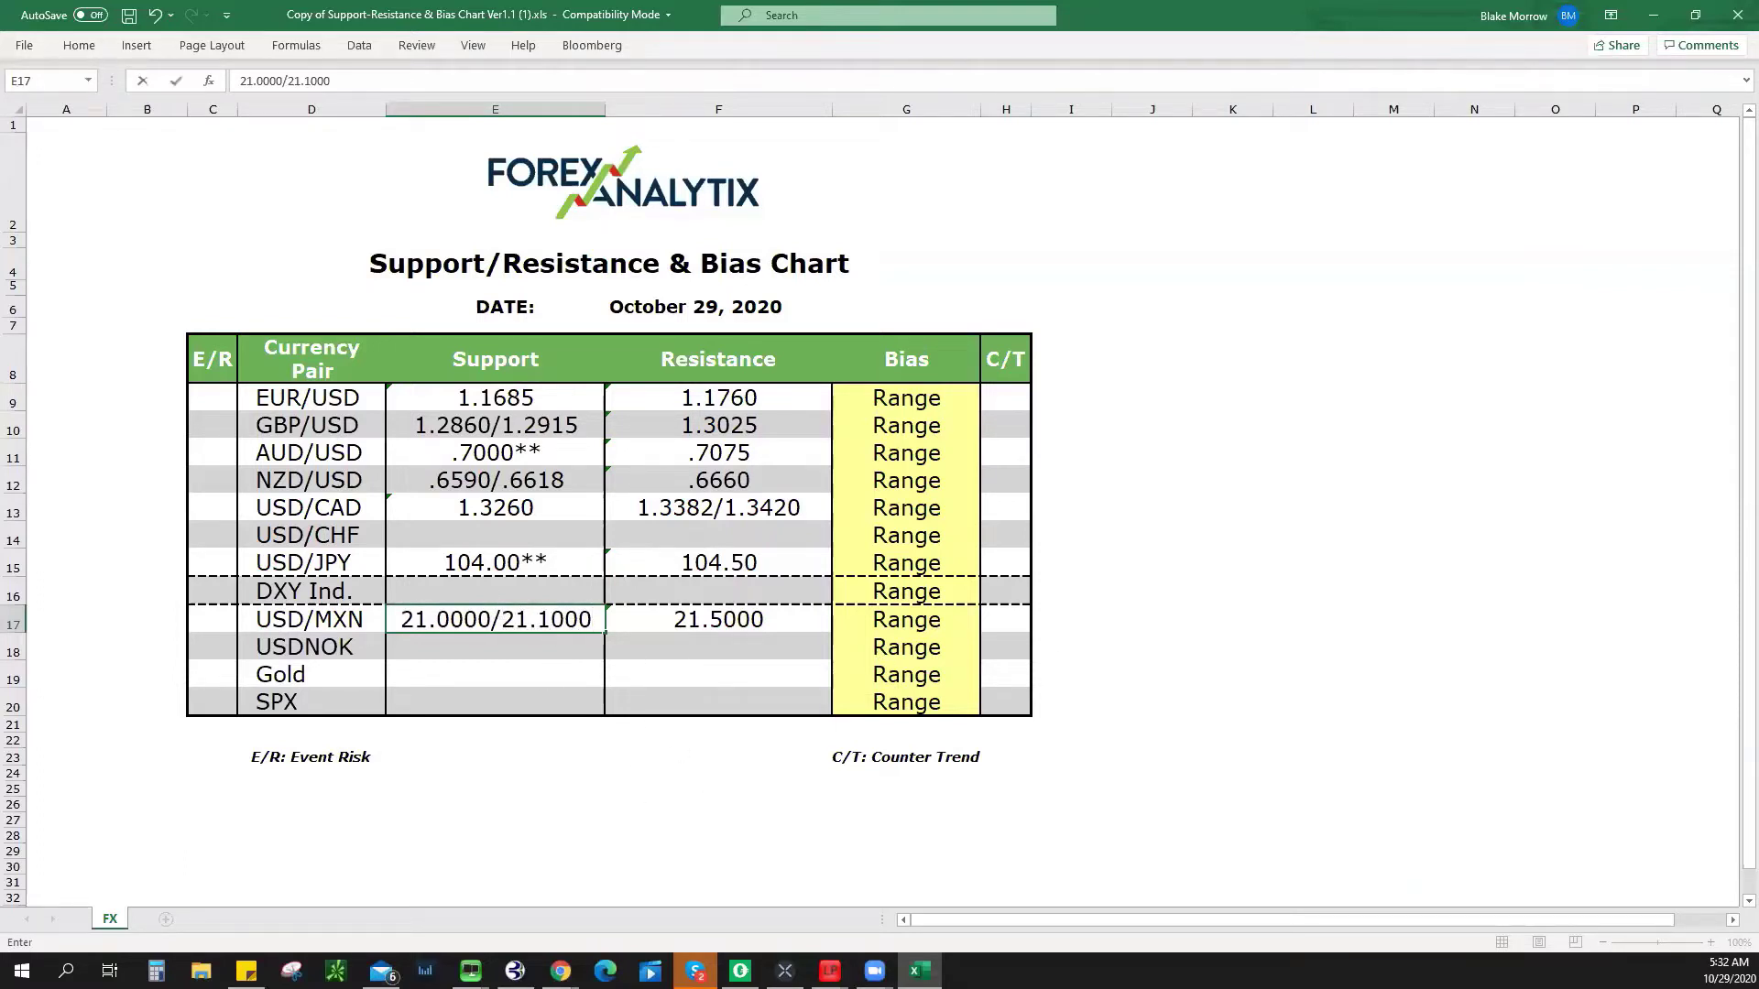
{"action": "key", "text": "alt+Tab"}
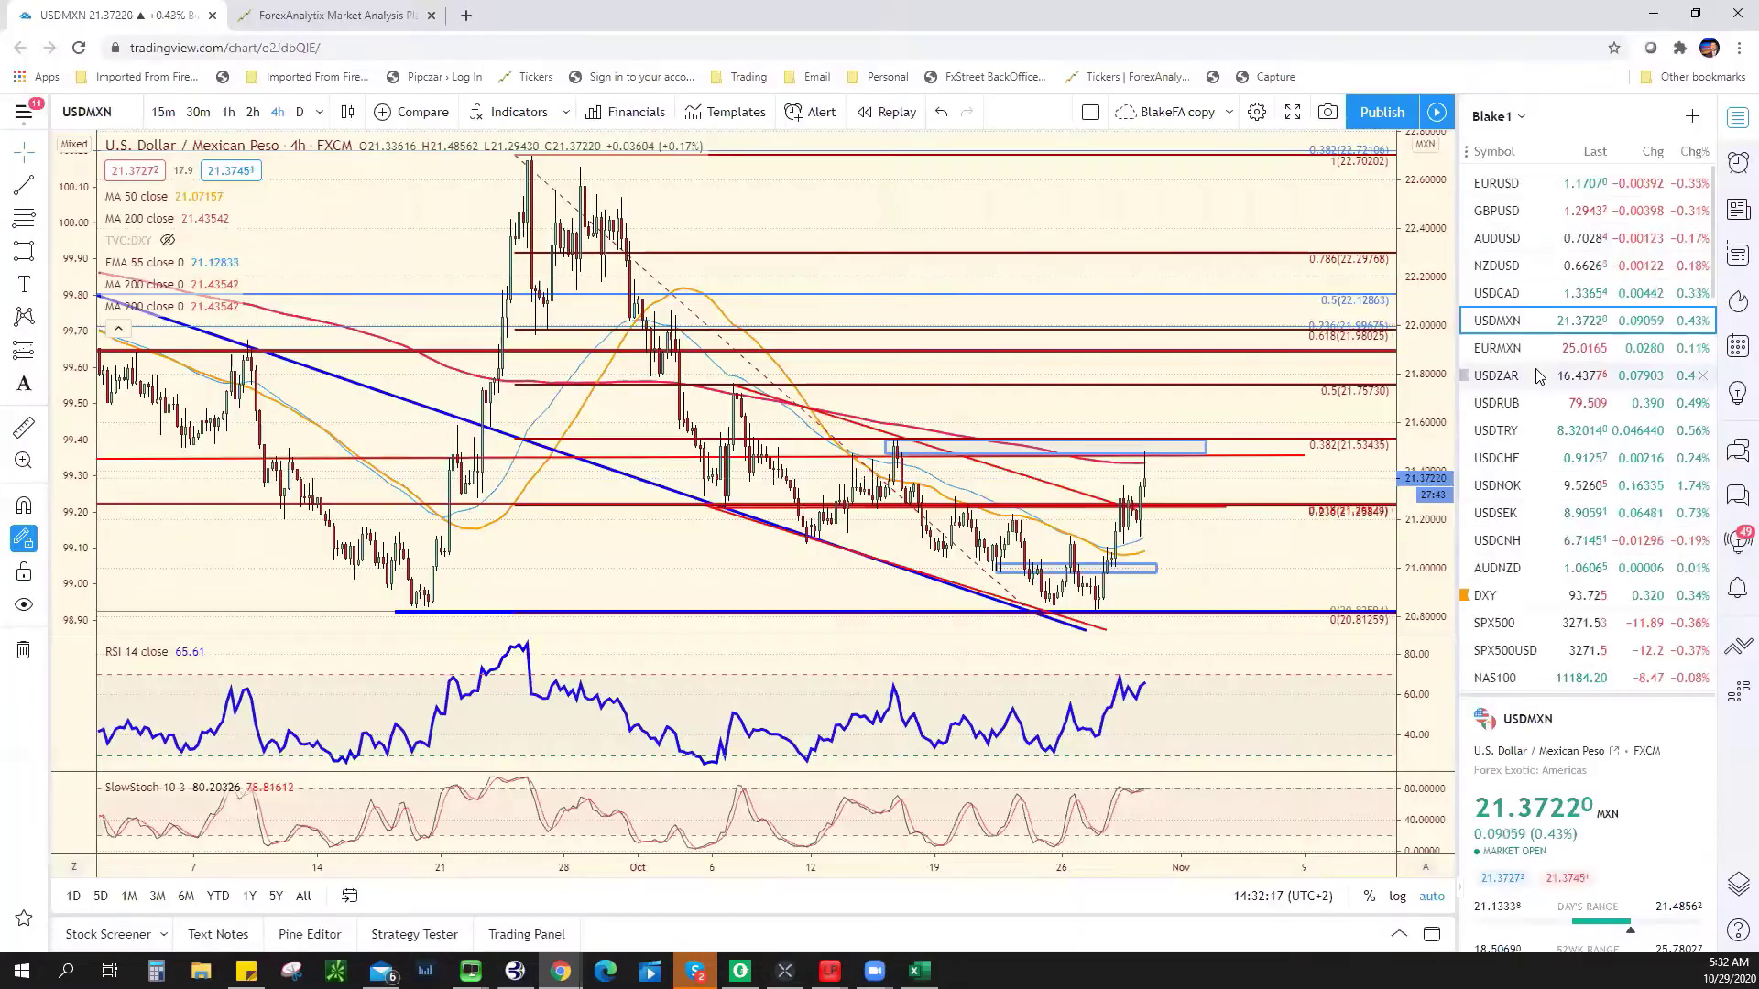
- Load the USDCHF 4-hour chart and select its red level near 0.9092
{"action": "left_click", "coordinate": [1544, 457]}
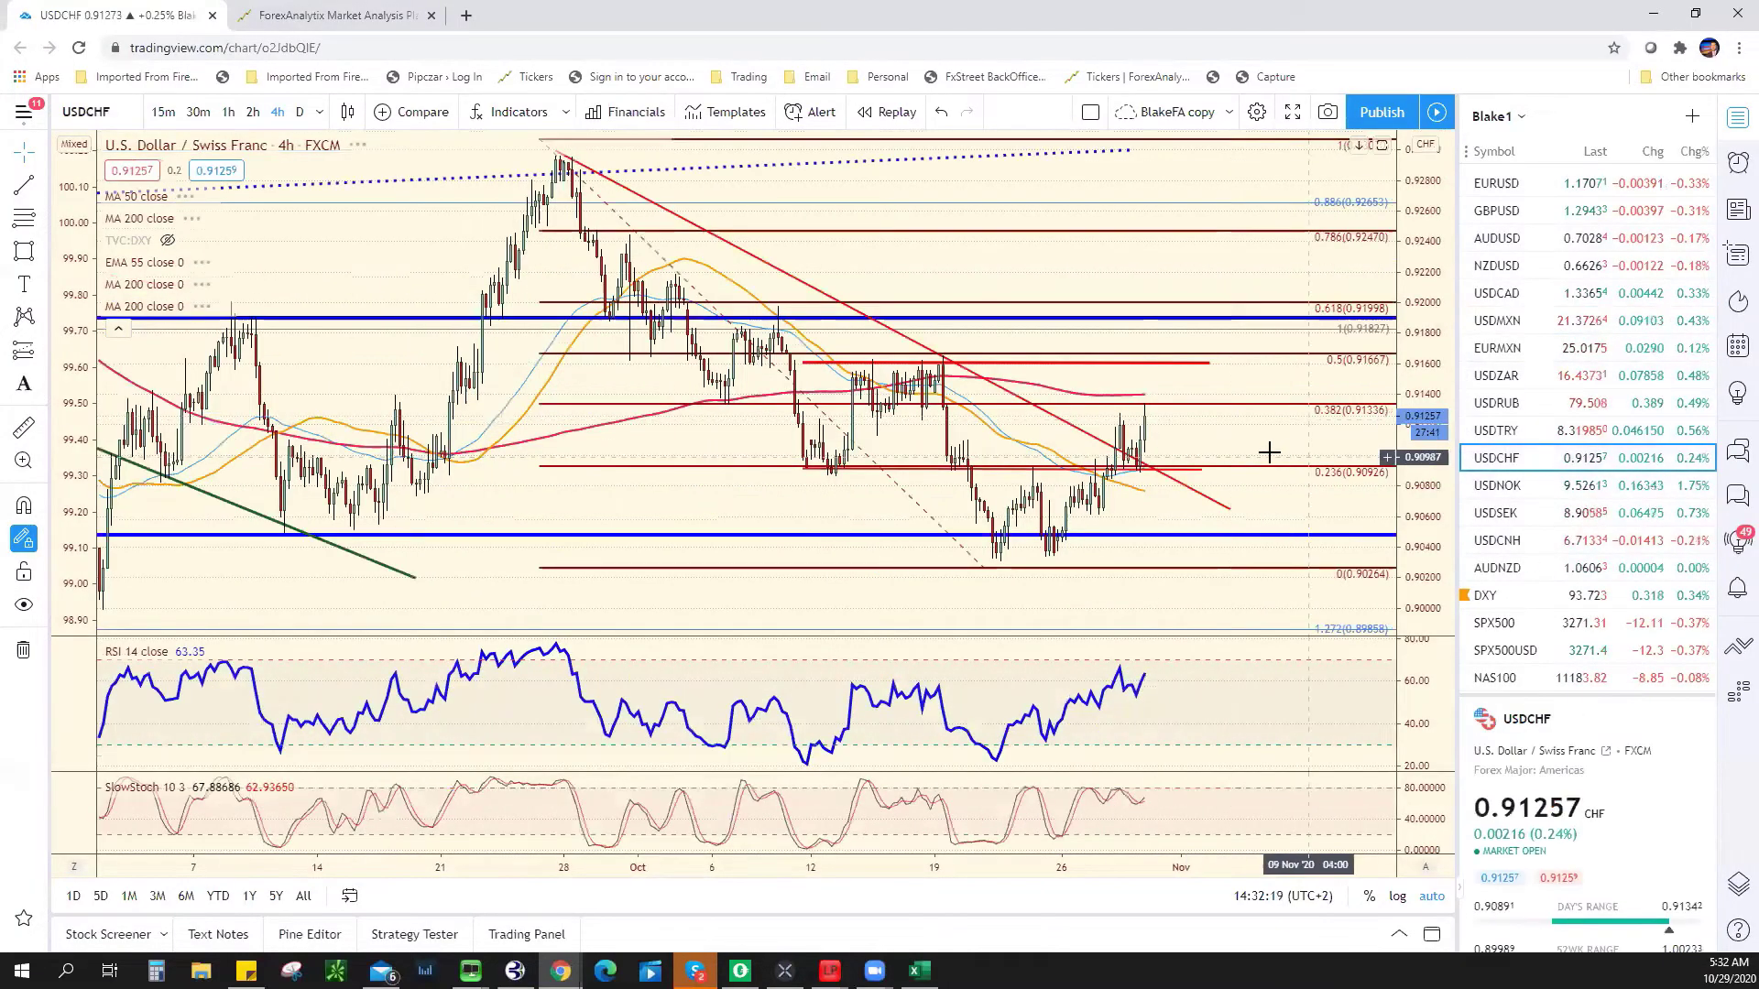
{"action": "scroll", "coordinate": [1256, 477], "scroll_direction": "up", "scroll_amount": 5}
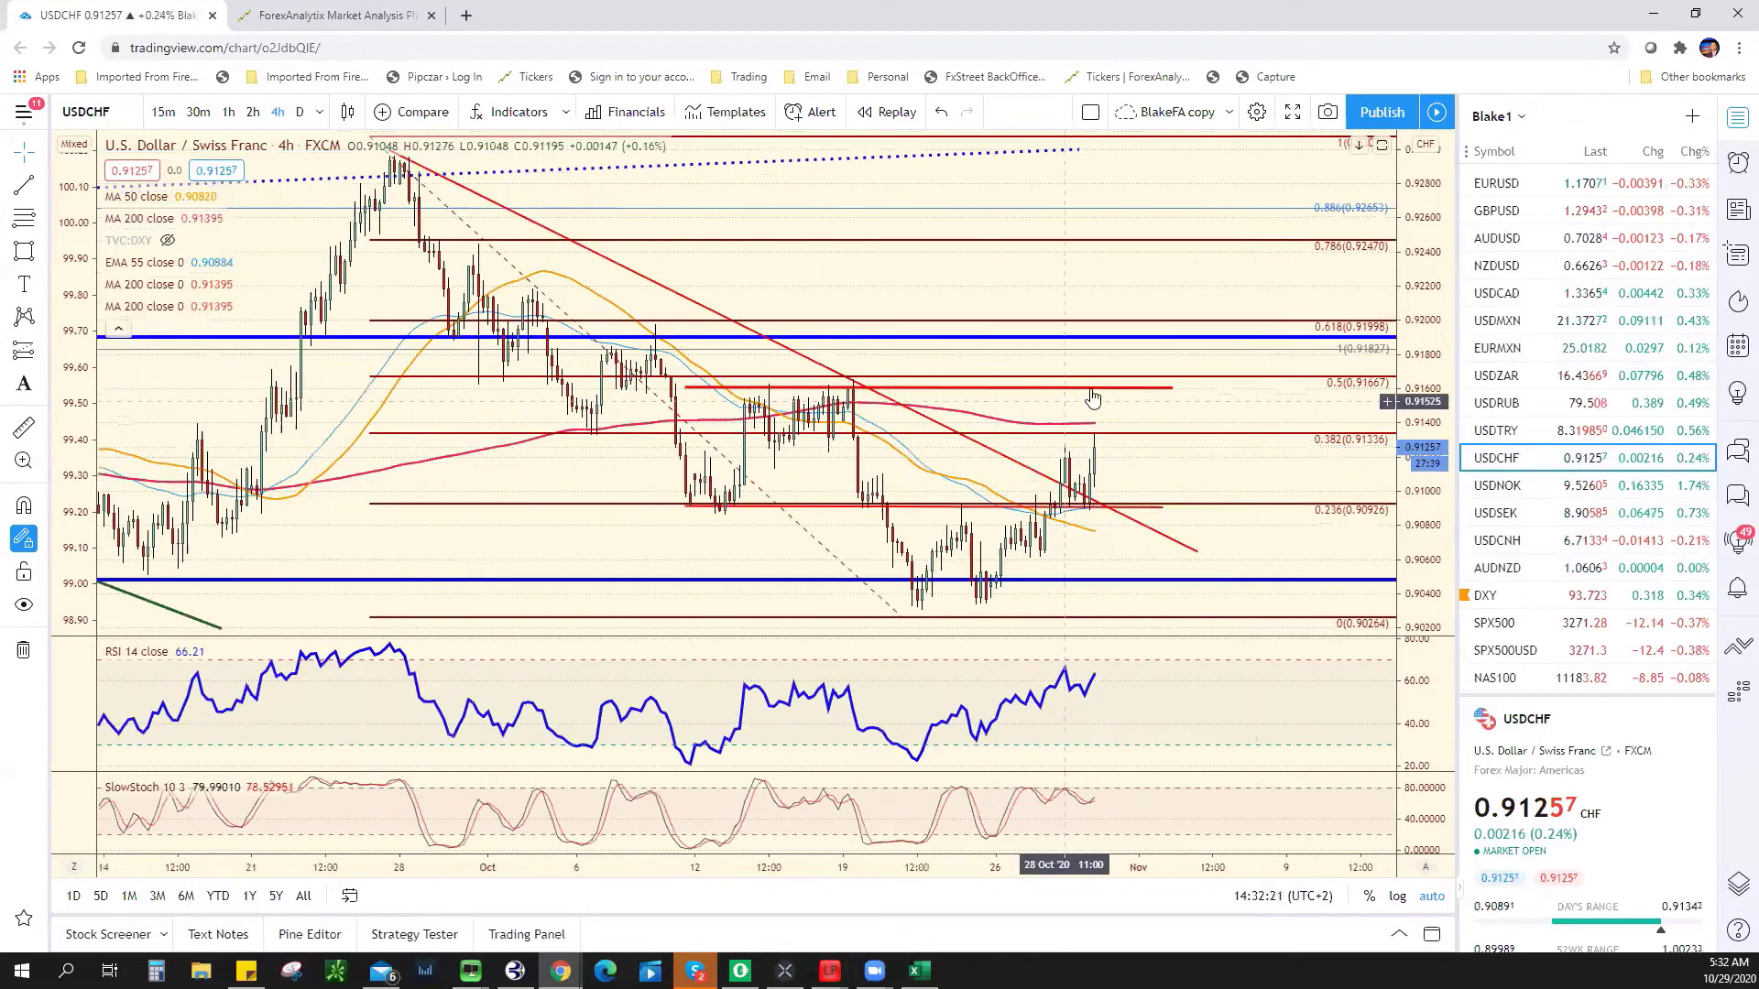
{"action": "left_click", "coordinate": [1087, 506]}
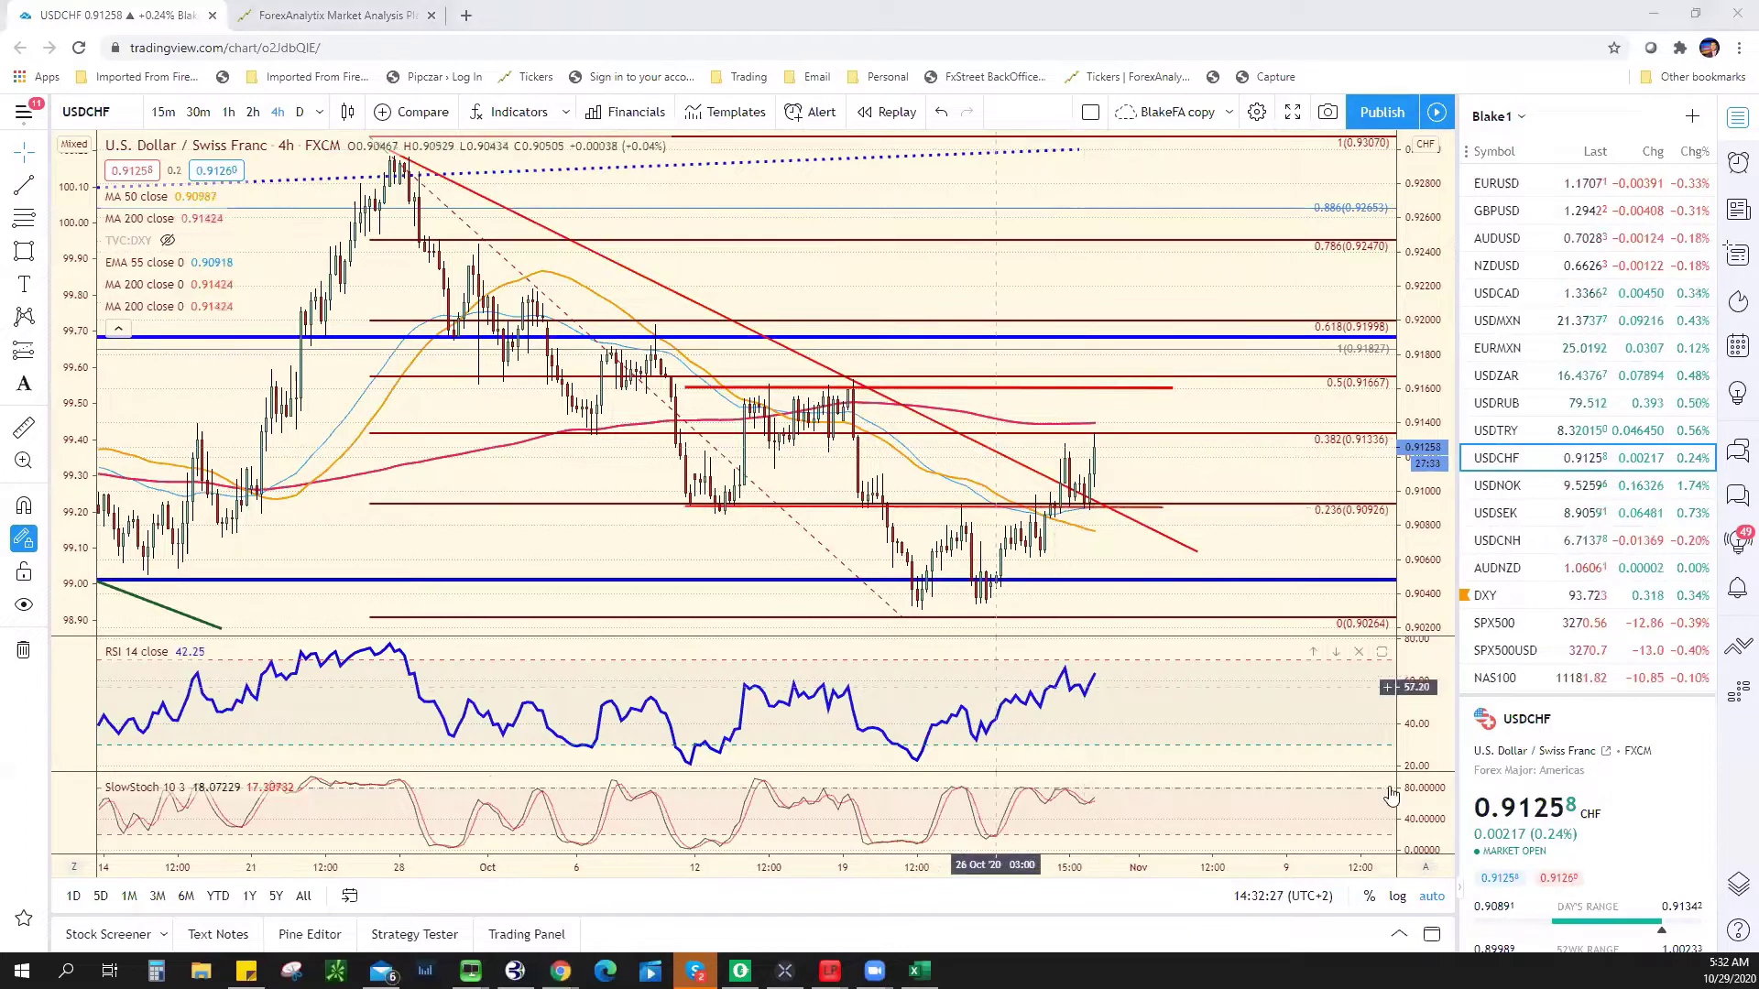
{"action": "key", "text": "alt+Tab"}
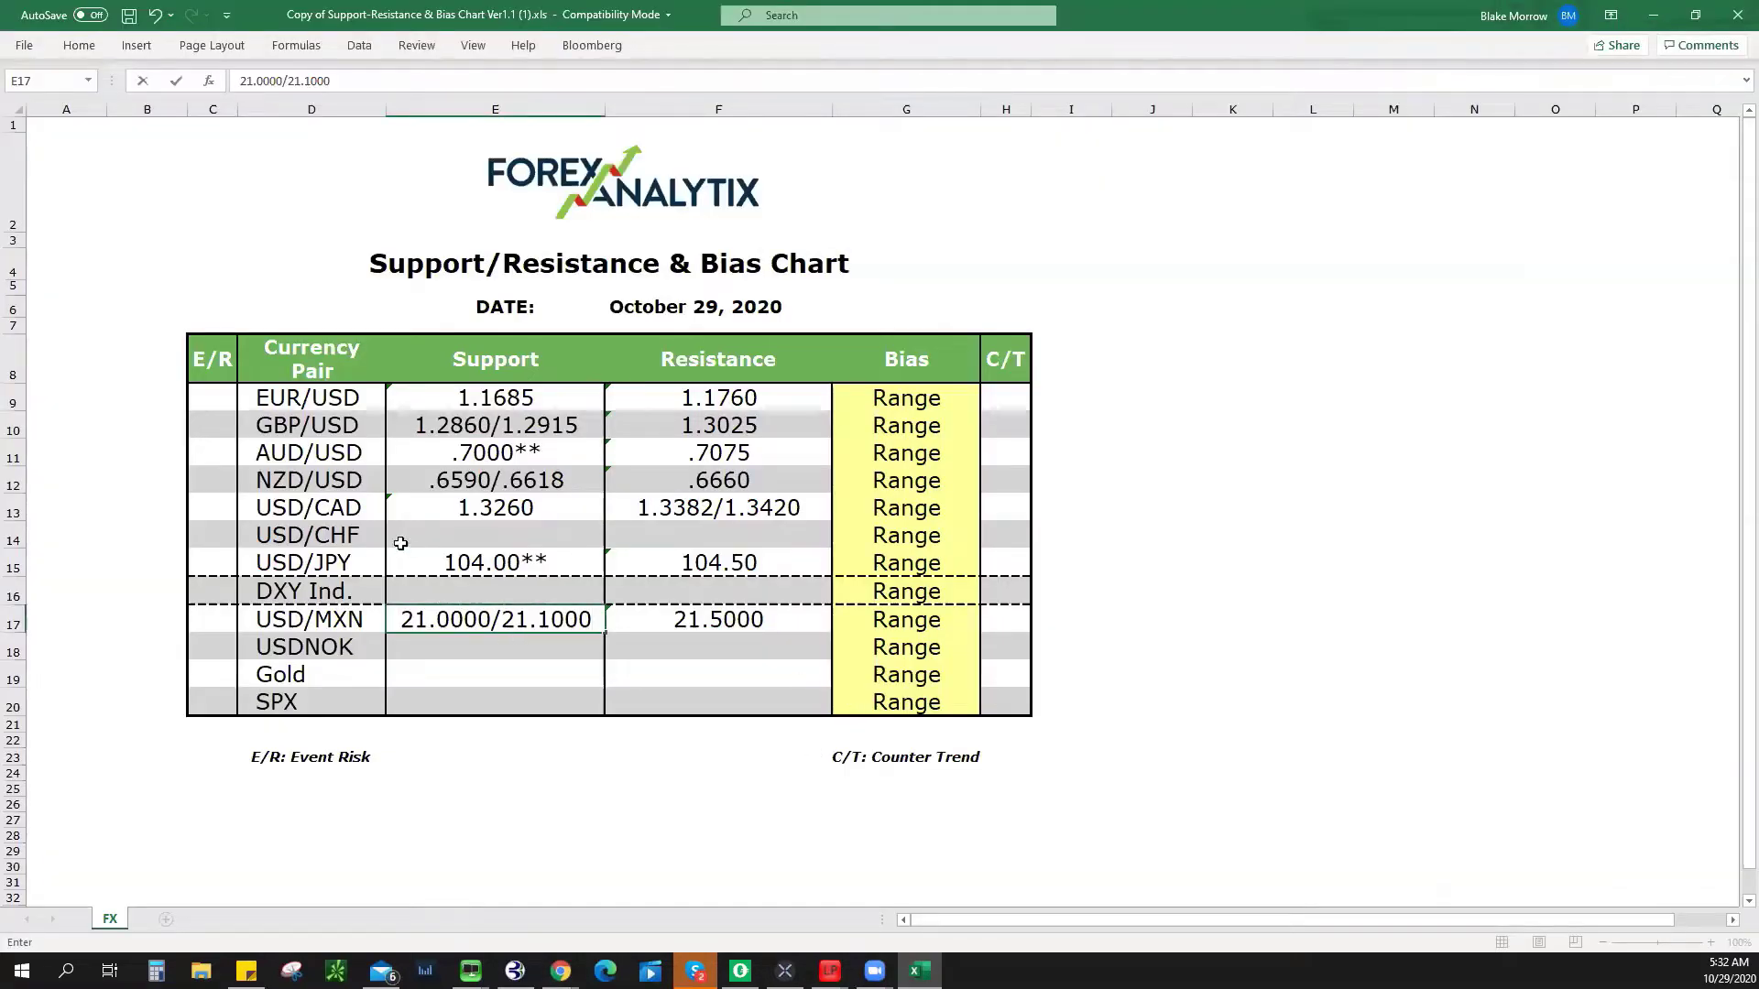
- Enter USD/CHF support .9090 in E14 and resistance .9160 in F14
{"action": "left_click", "coordinate": [458, 535]}
{"action": "type", "text": "."}
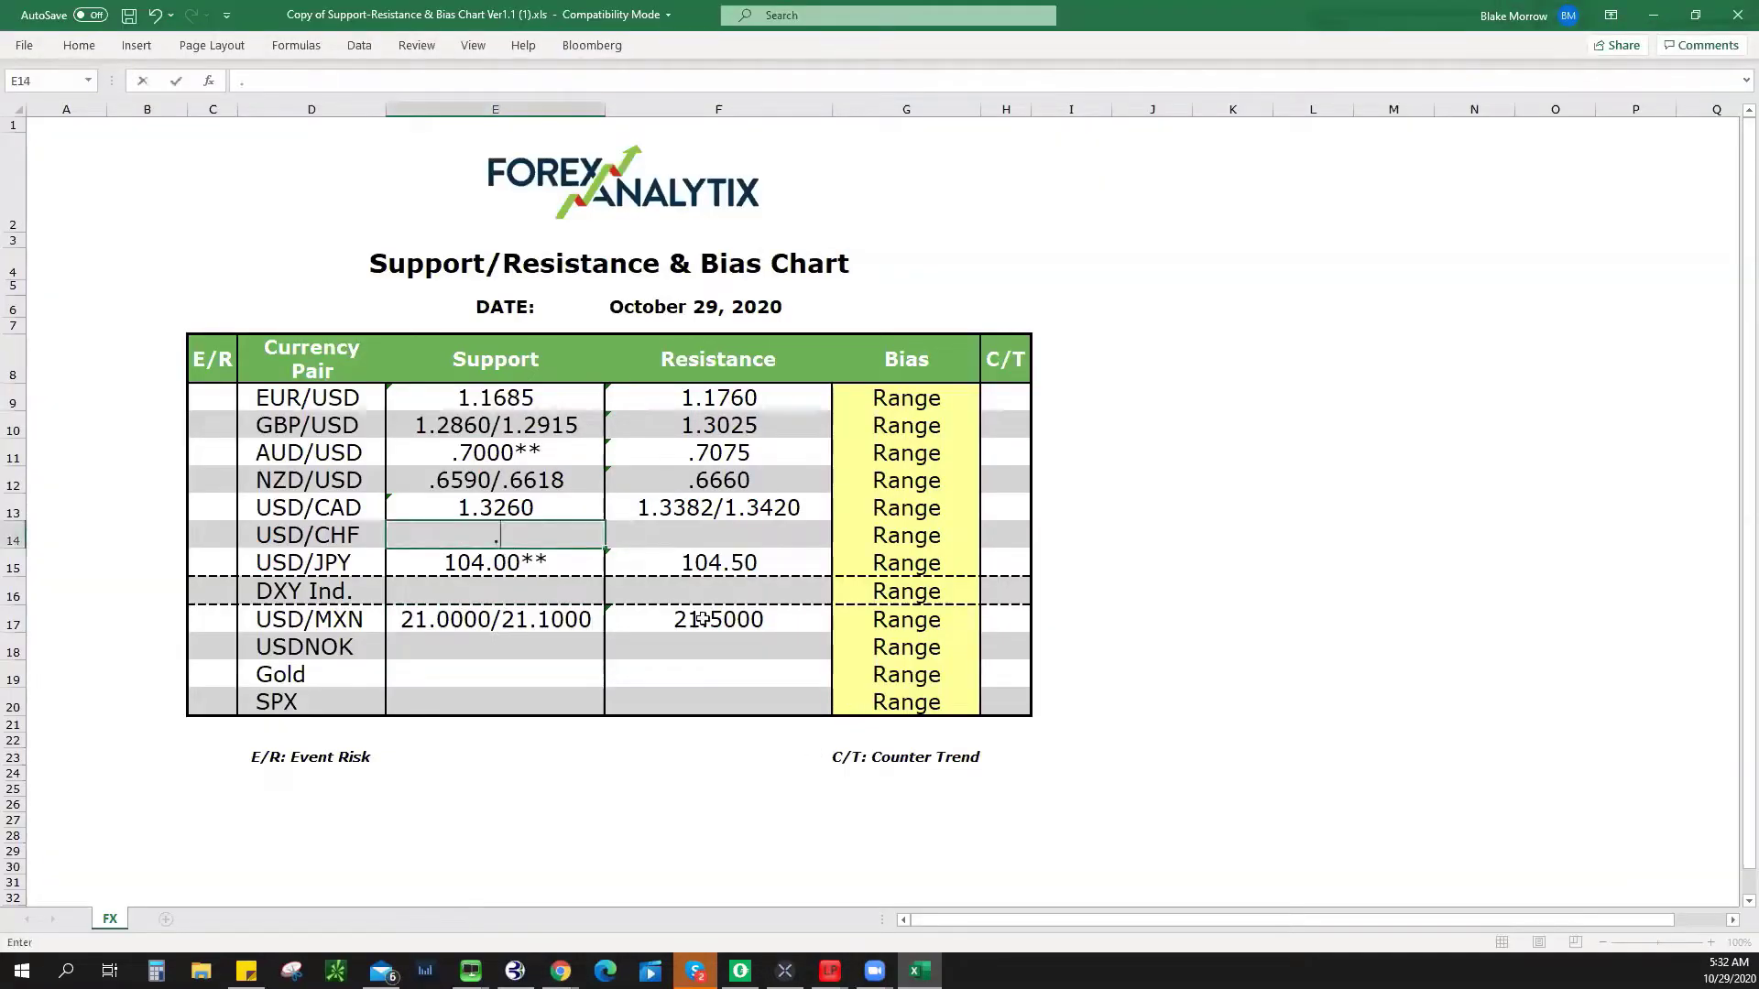
{"action": "type", "text": "9090"}
{"action": "key", "text": "Tab"}
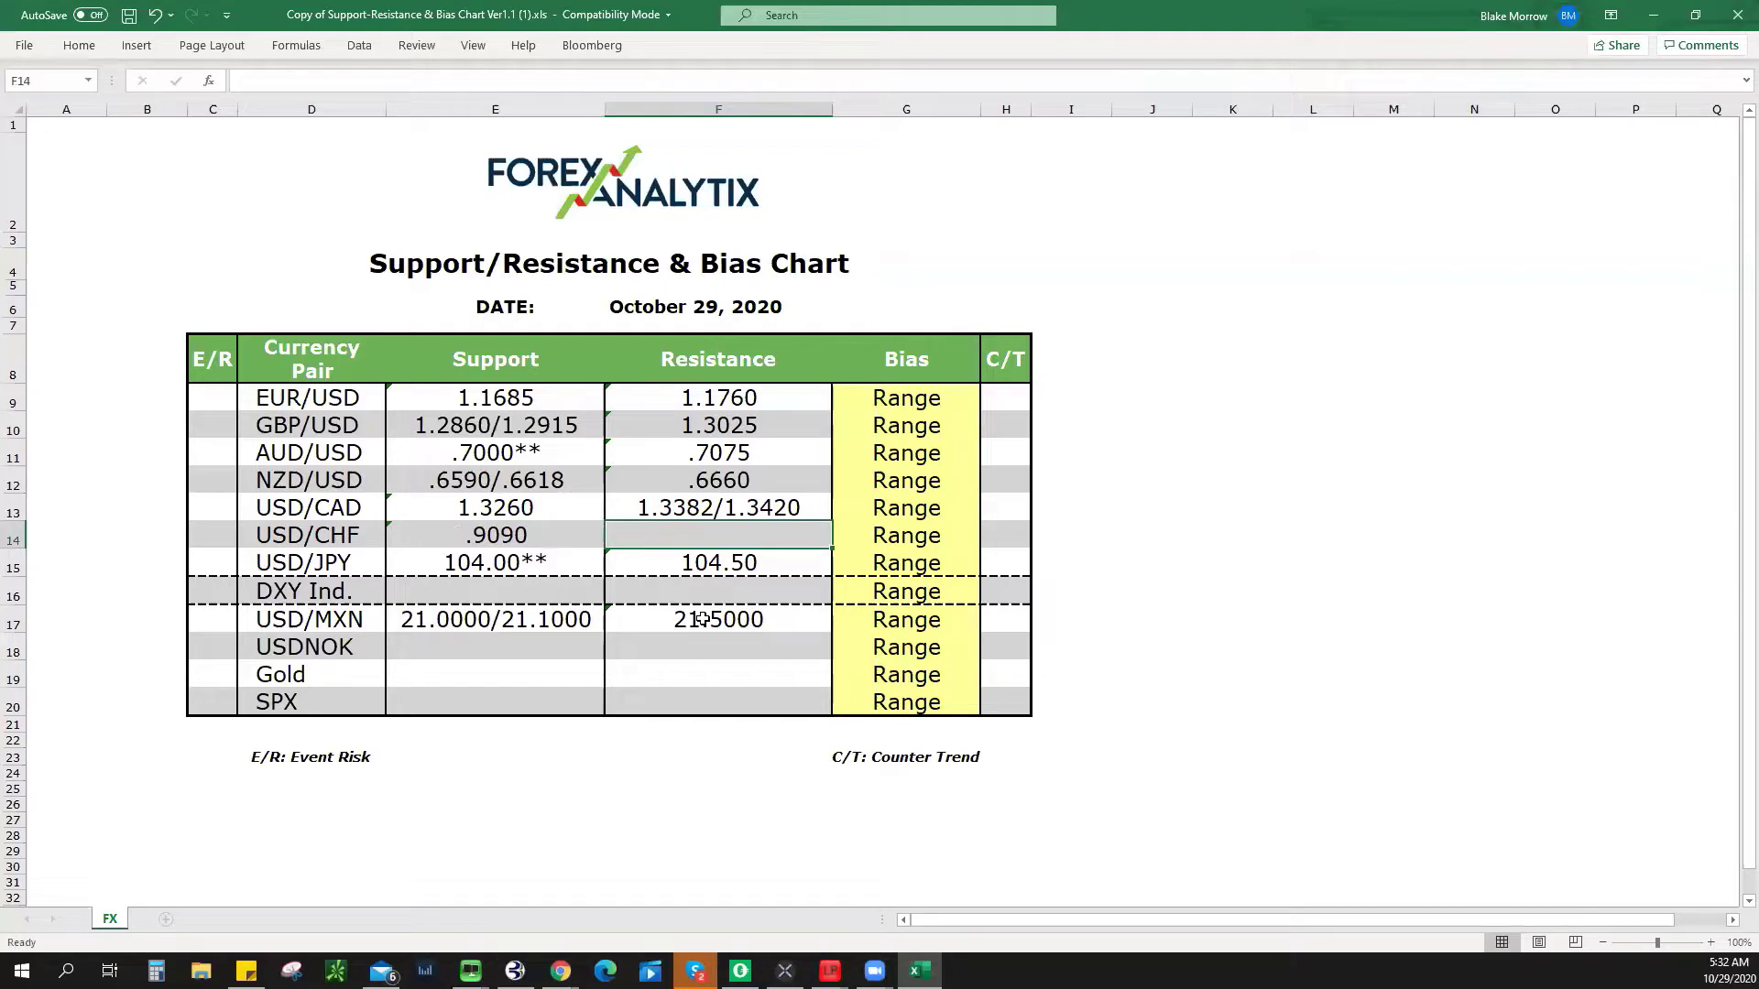
{"action": "type", "text": ".9160"}
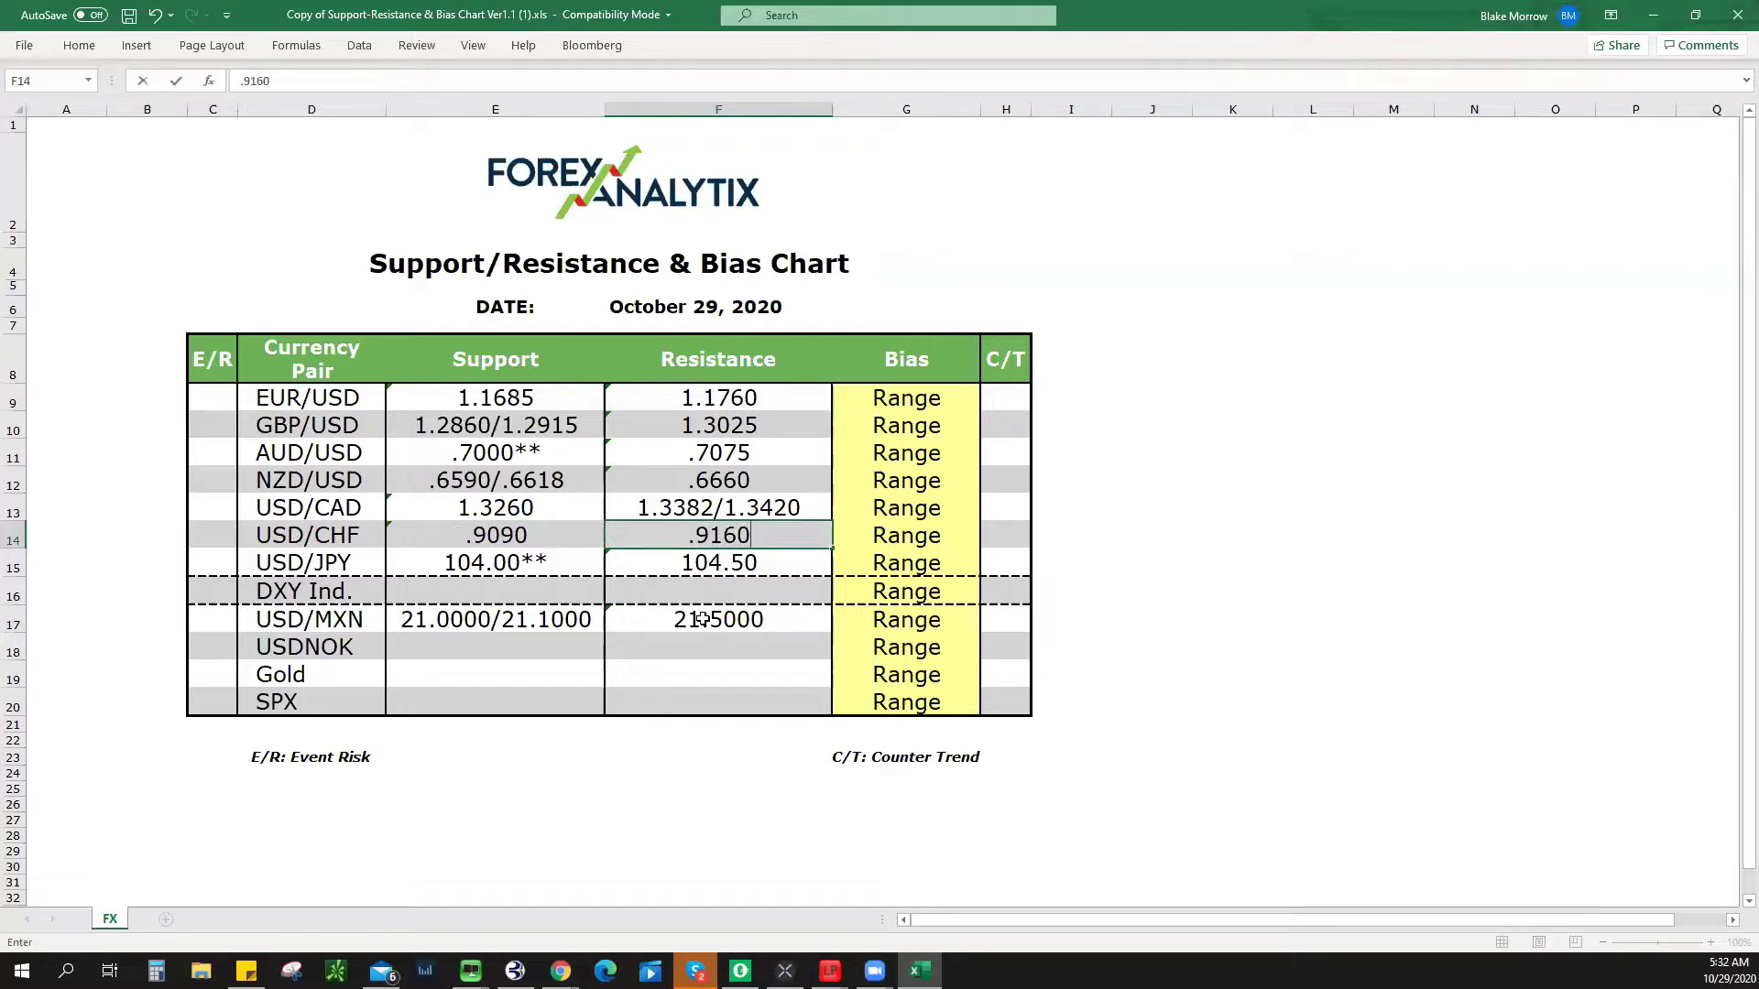
{"action": "key", "text": "alt+Tab"}
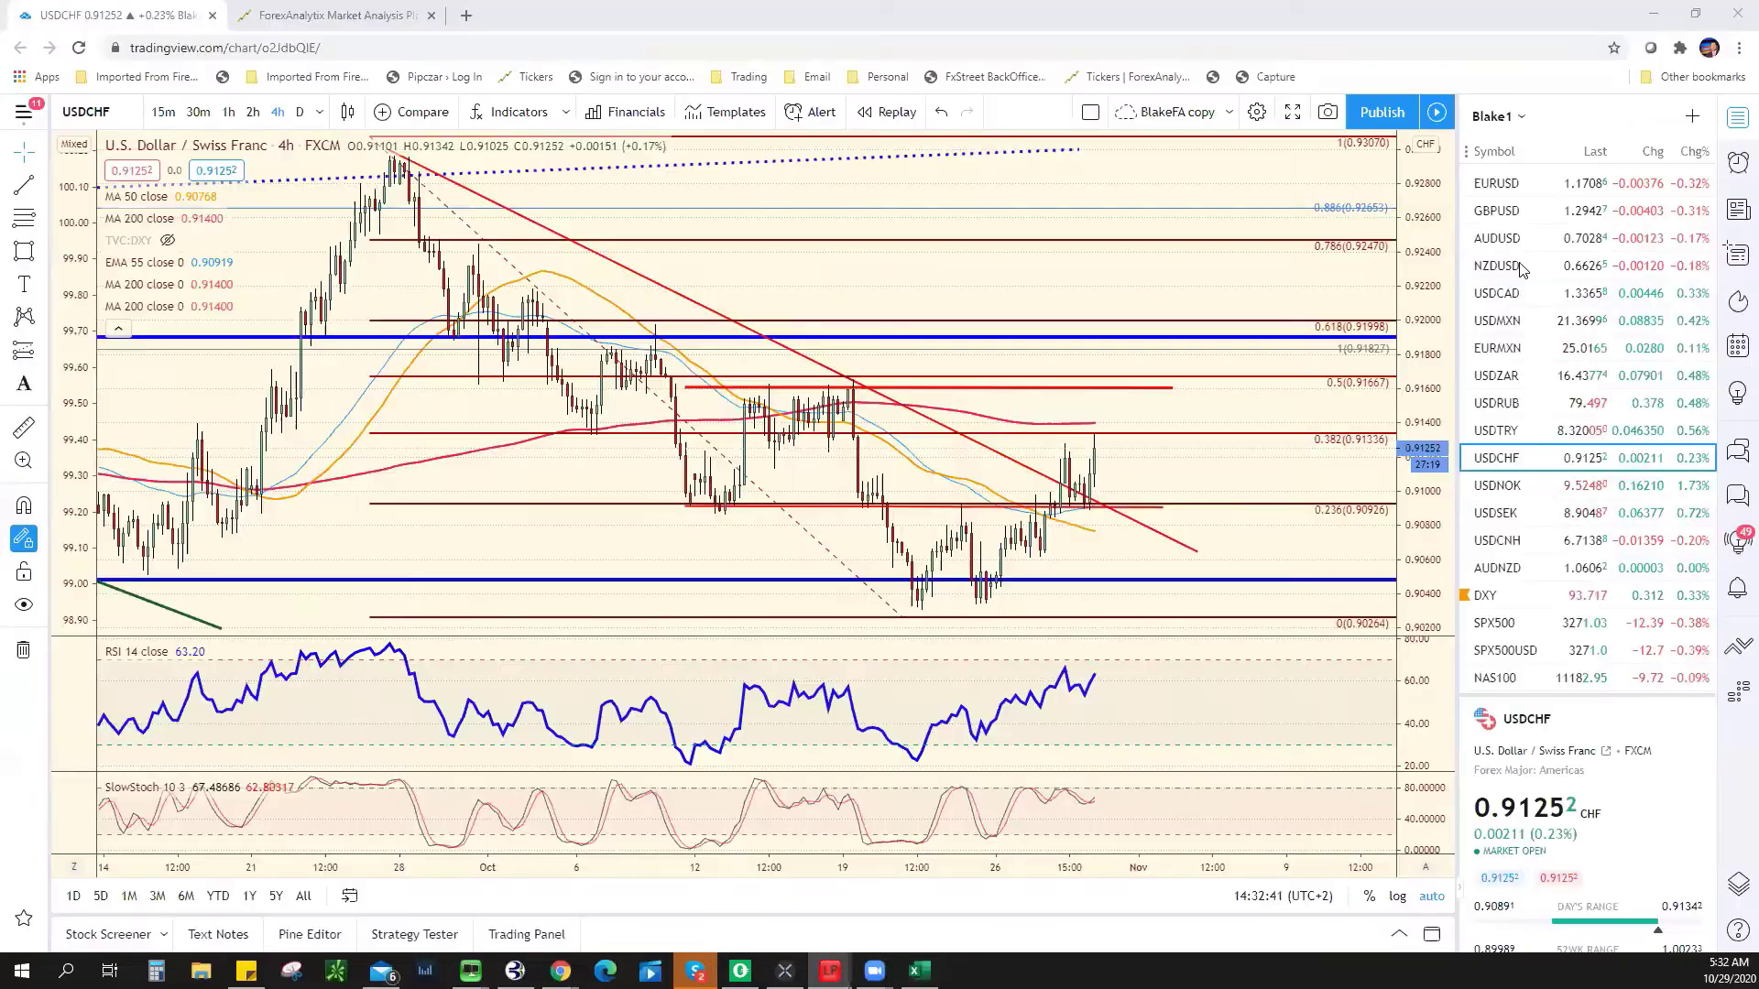
- Load DXY and stretch its blue resistance box near 94.00 further right
{"action": "left_click", "coordinate": [1557, 597]}
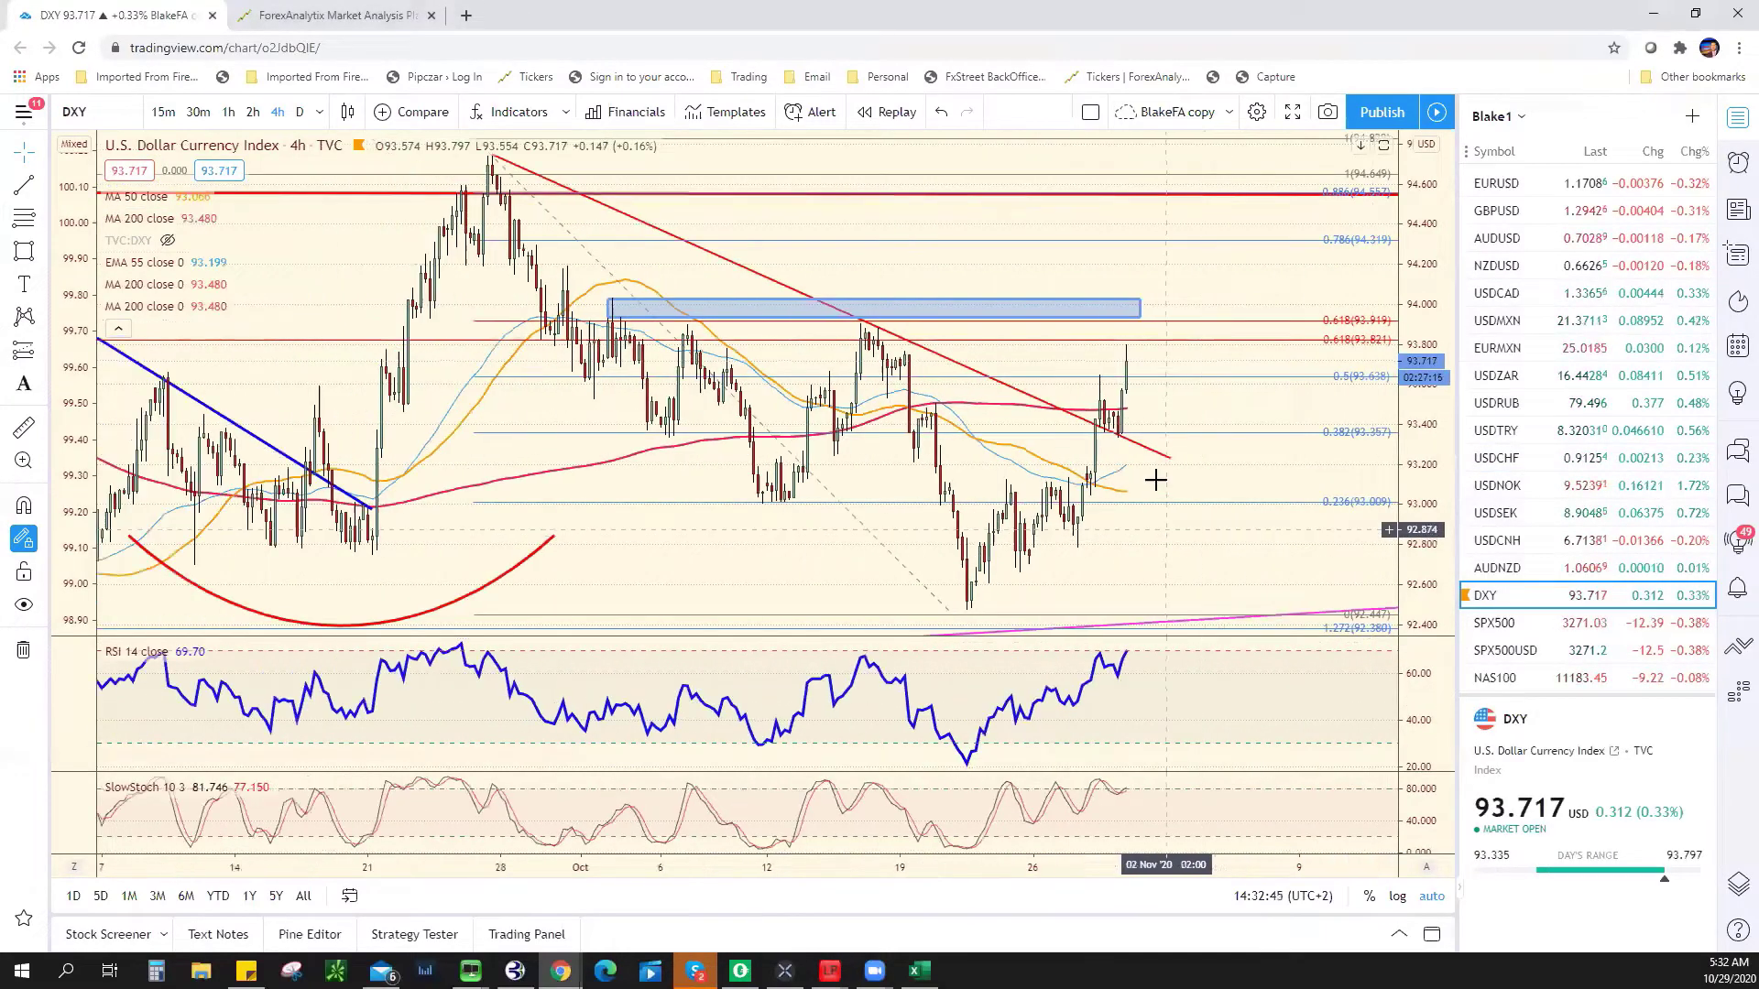
{"action": "right_click", "coordinate": [1242, 279]}
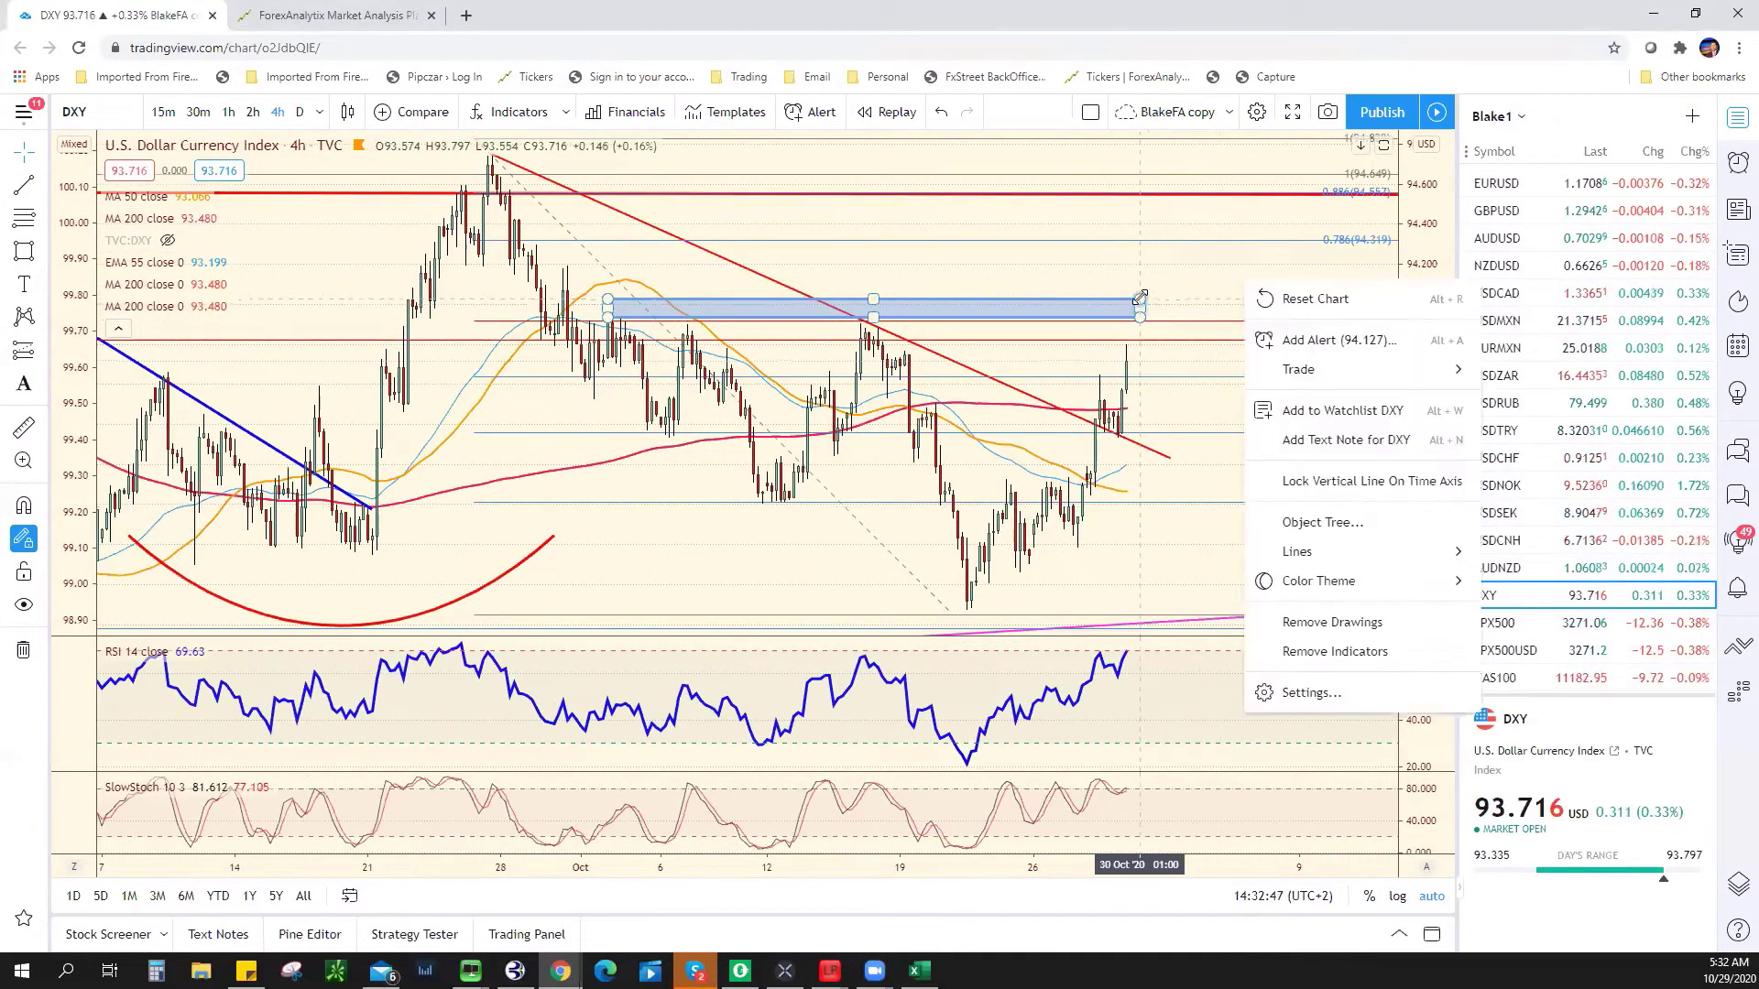
{"action": "left_click_drag", "start_coordinate": [1140, 304], "coordinate": [1214, 302]}
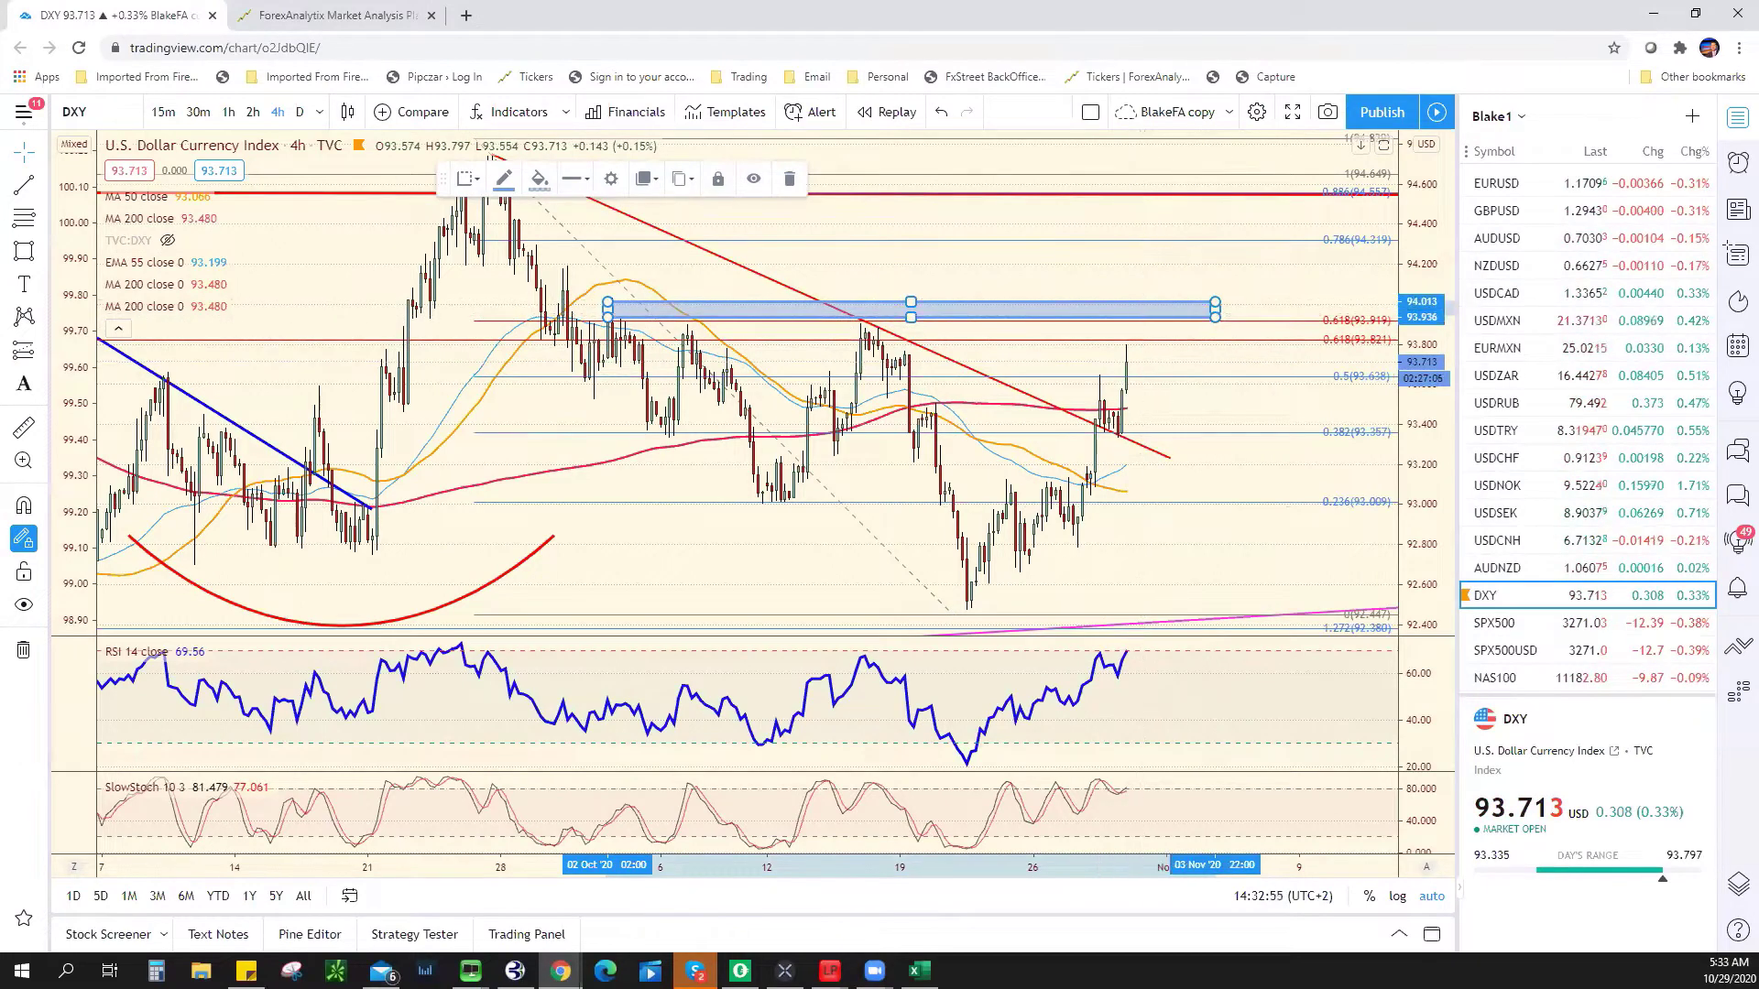
{"action": "key", "text": "alt+Tab"}
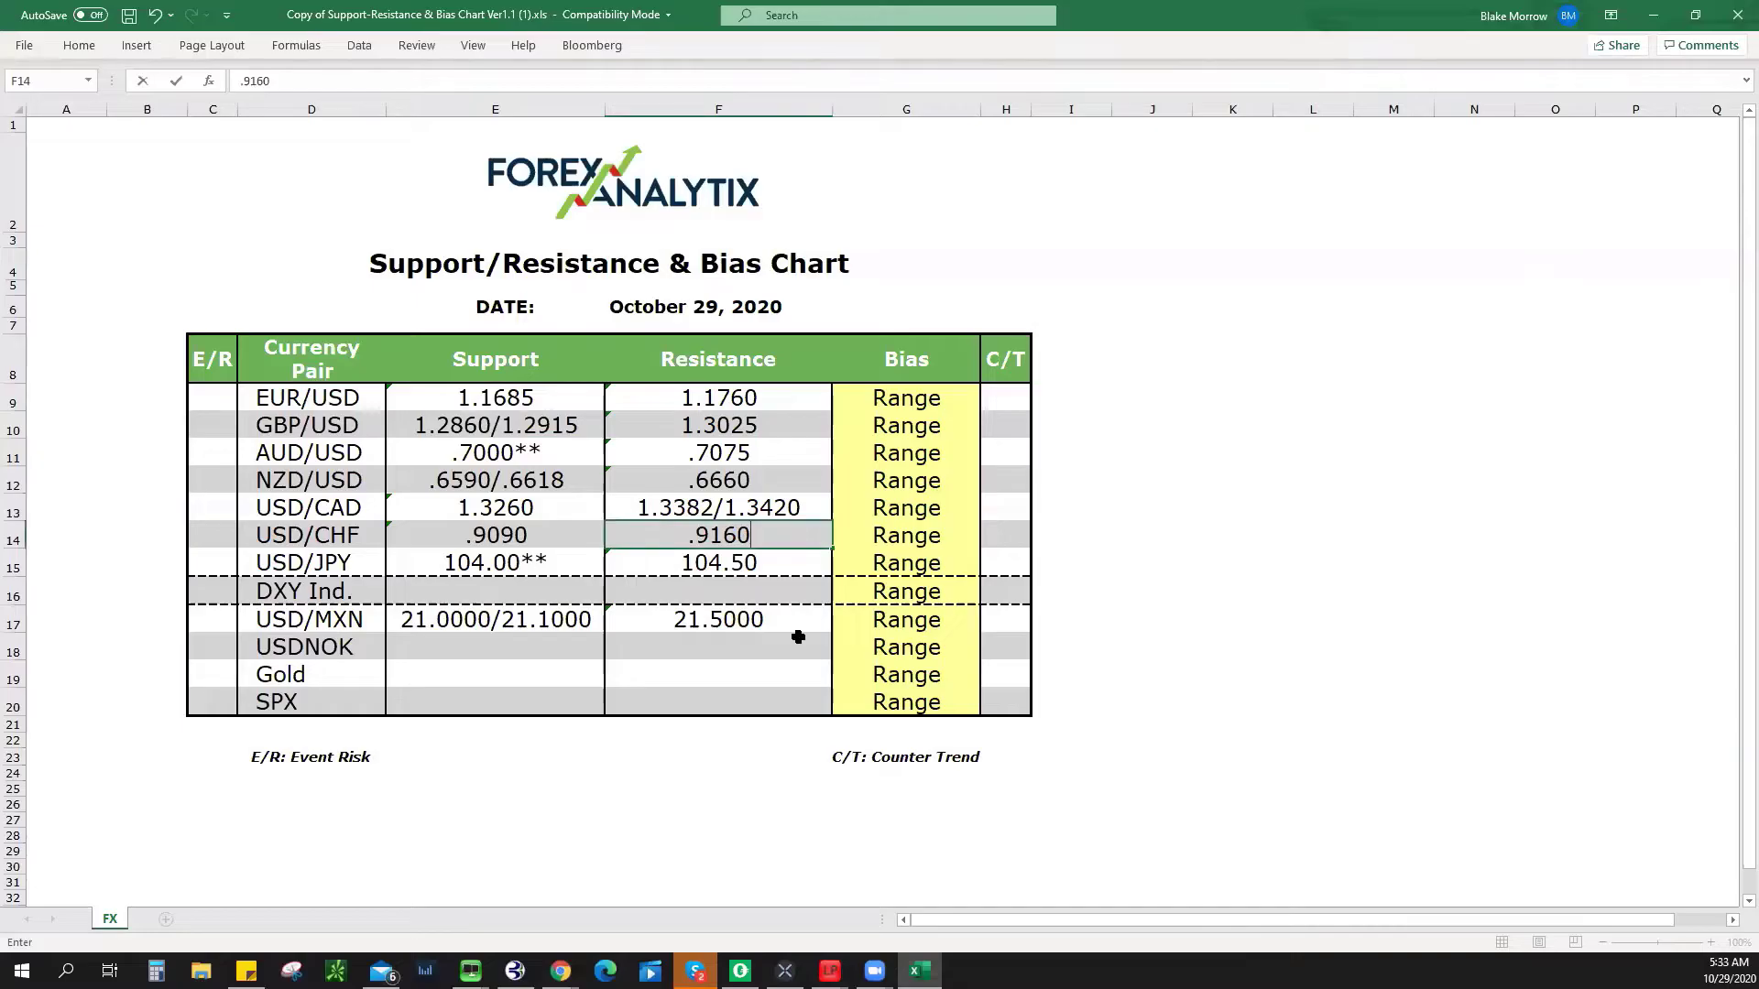
- Enter 94.00 as the DXY Ind. resistance in cell F16
{"action": "left_click", "coordinate": [728, 585]}
{"action": "type", "text": "94.00"}
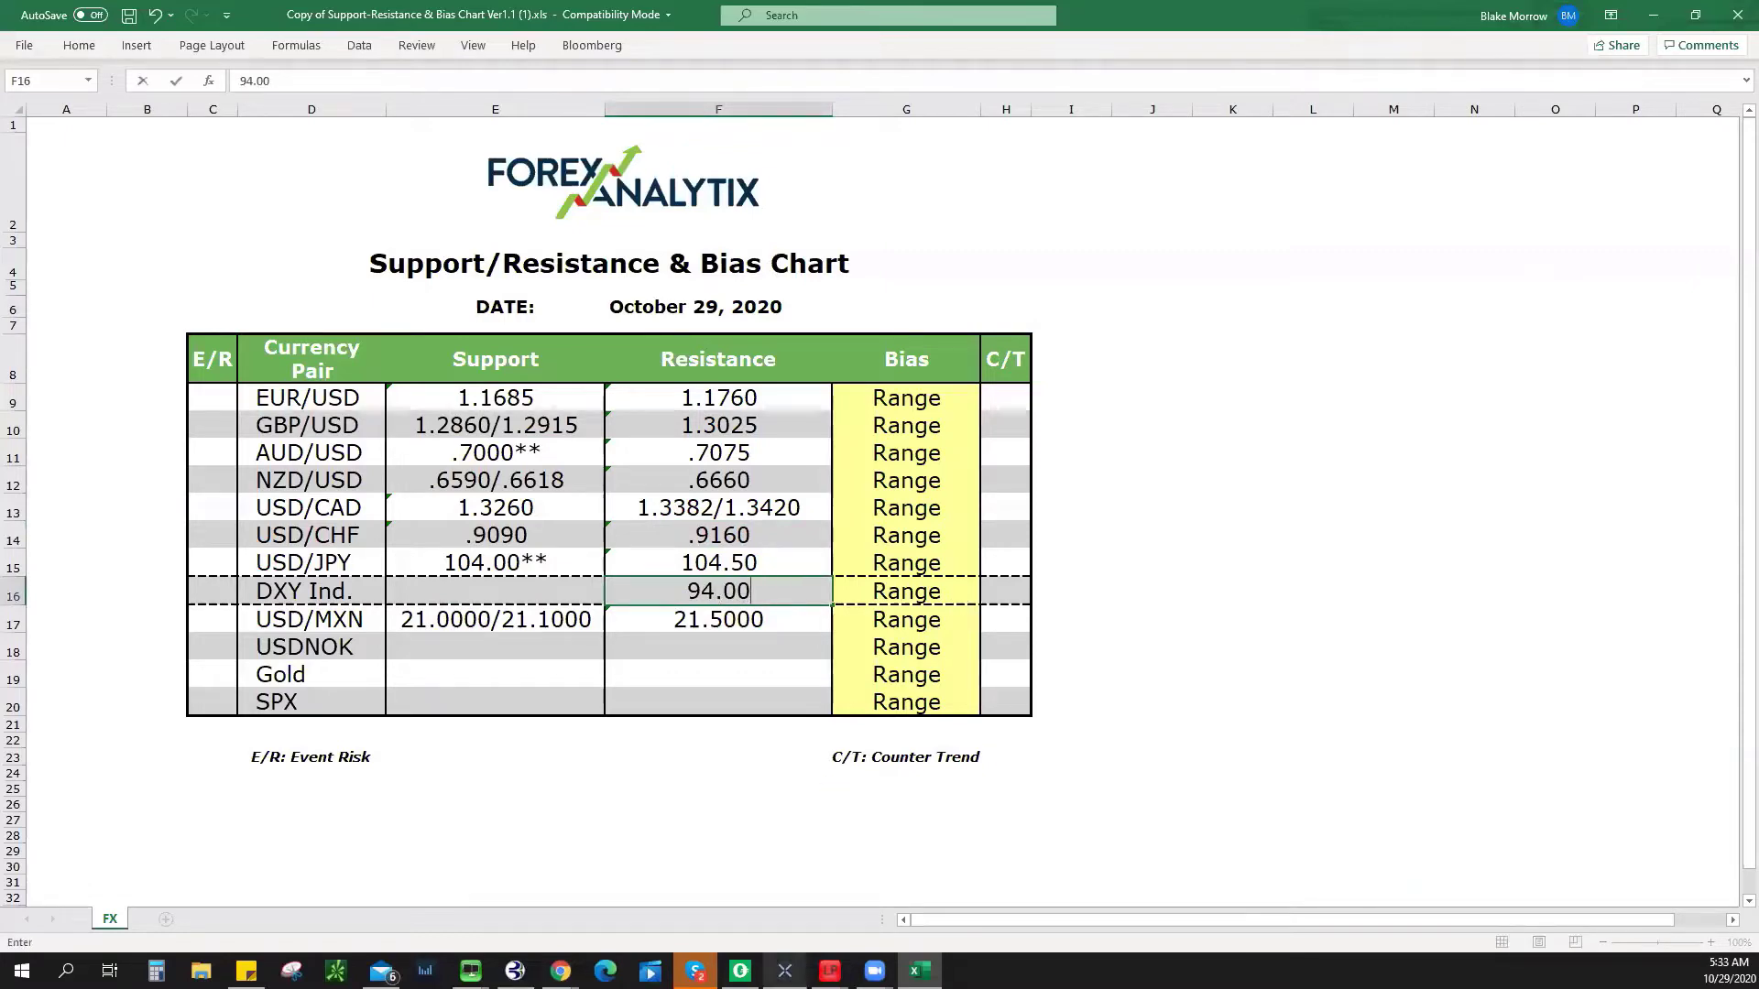
{"action": "key", "text": "alt+Tab"}
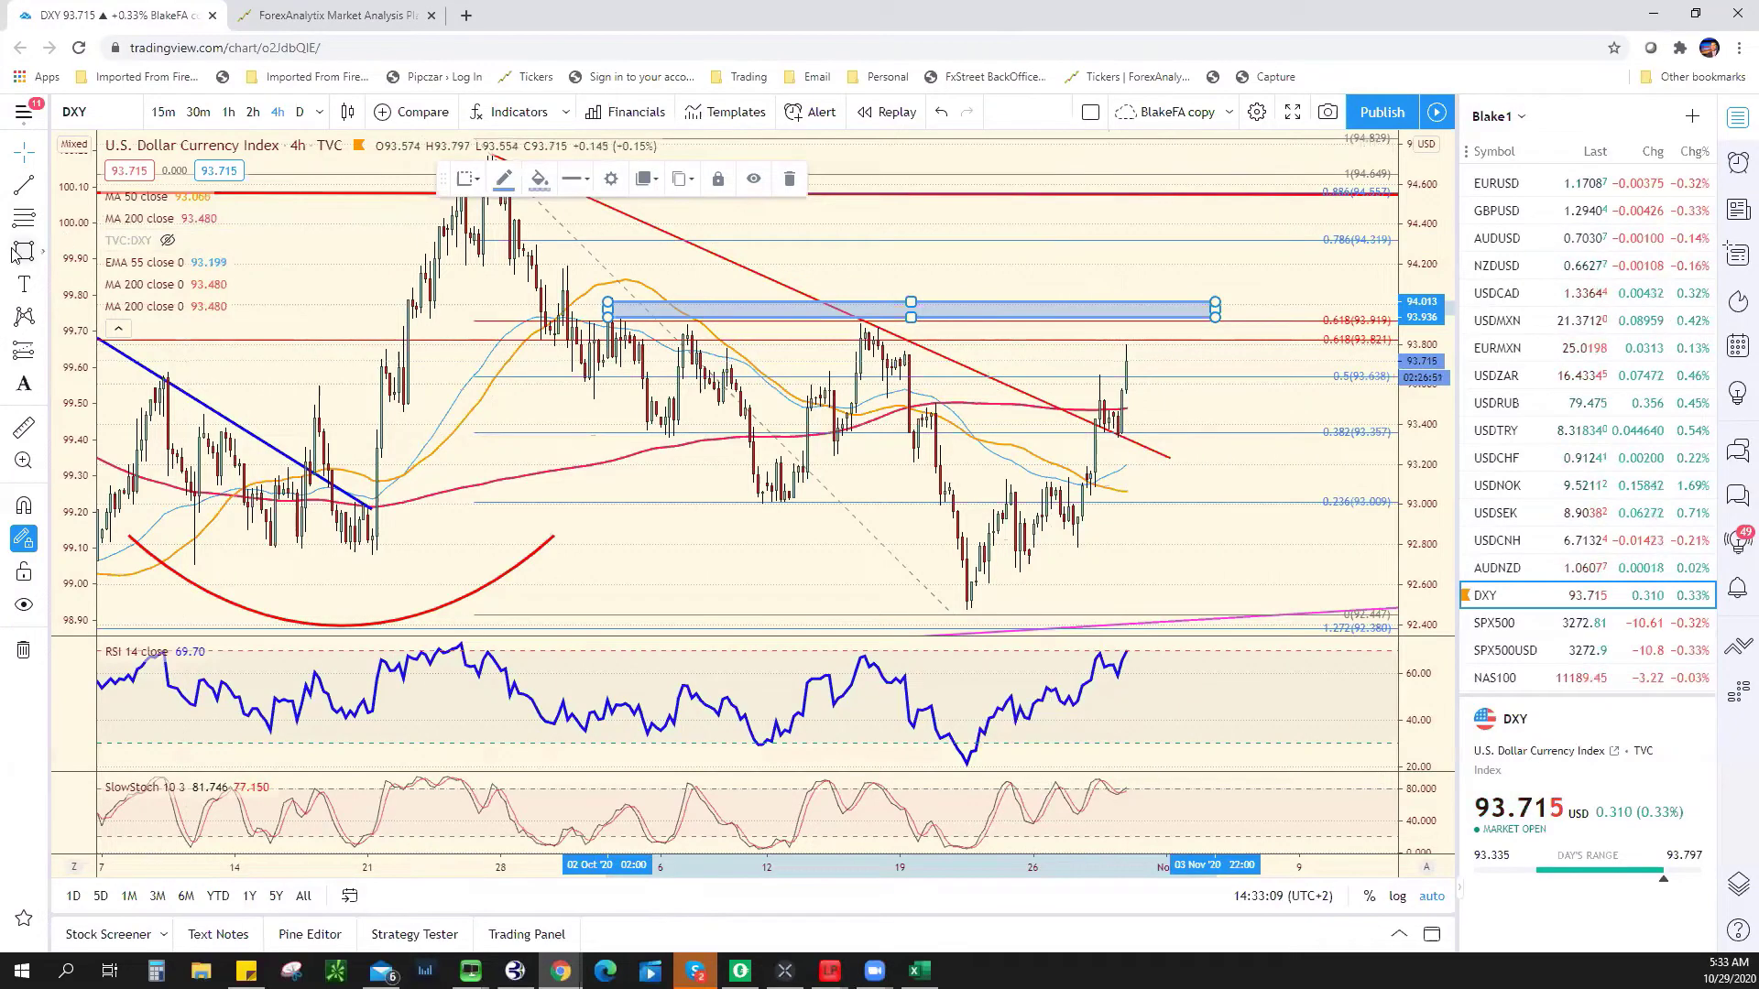
- Draw a red DXY support zone just below 93.40, sketching and then deleting a projected path
{"action": "mouse_move", "coordinate": [1006, 472]}
{"action": "left_mouse_down"}
{"action": "mouse_move", "coordinate": [1220, 463]}
{"action": "mouse_move", "coordinate": [1277, 430]}
{"action": "mouse_move", "coordinate": [1173, 459]}
{"action": "mouse_move", "coordinate": [1198, 469]}
{"action": "left_mouse_up"}
{"action": "left_click", "coordinate": [1172, 508]}
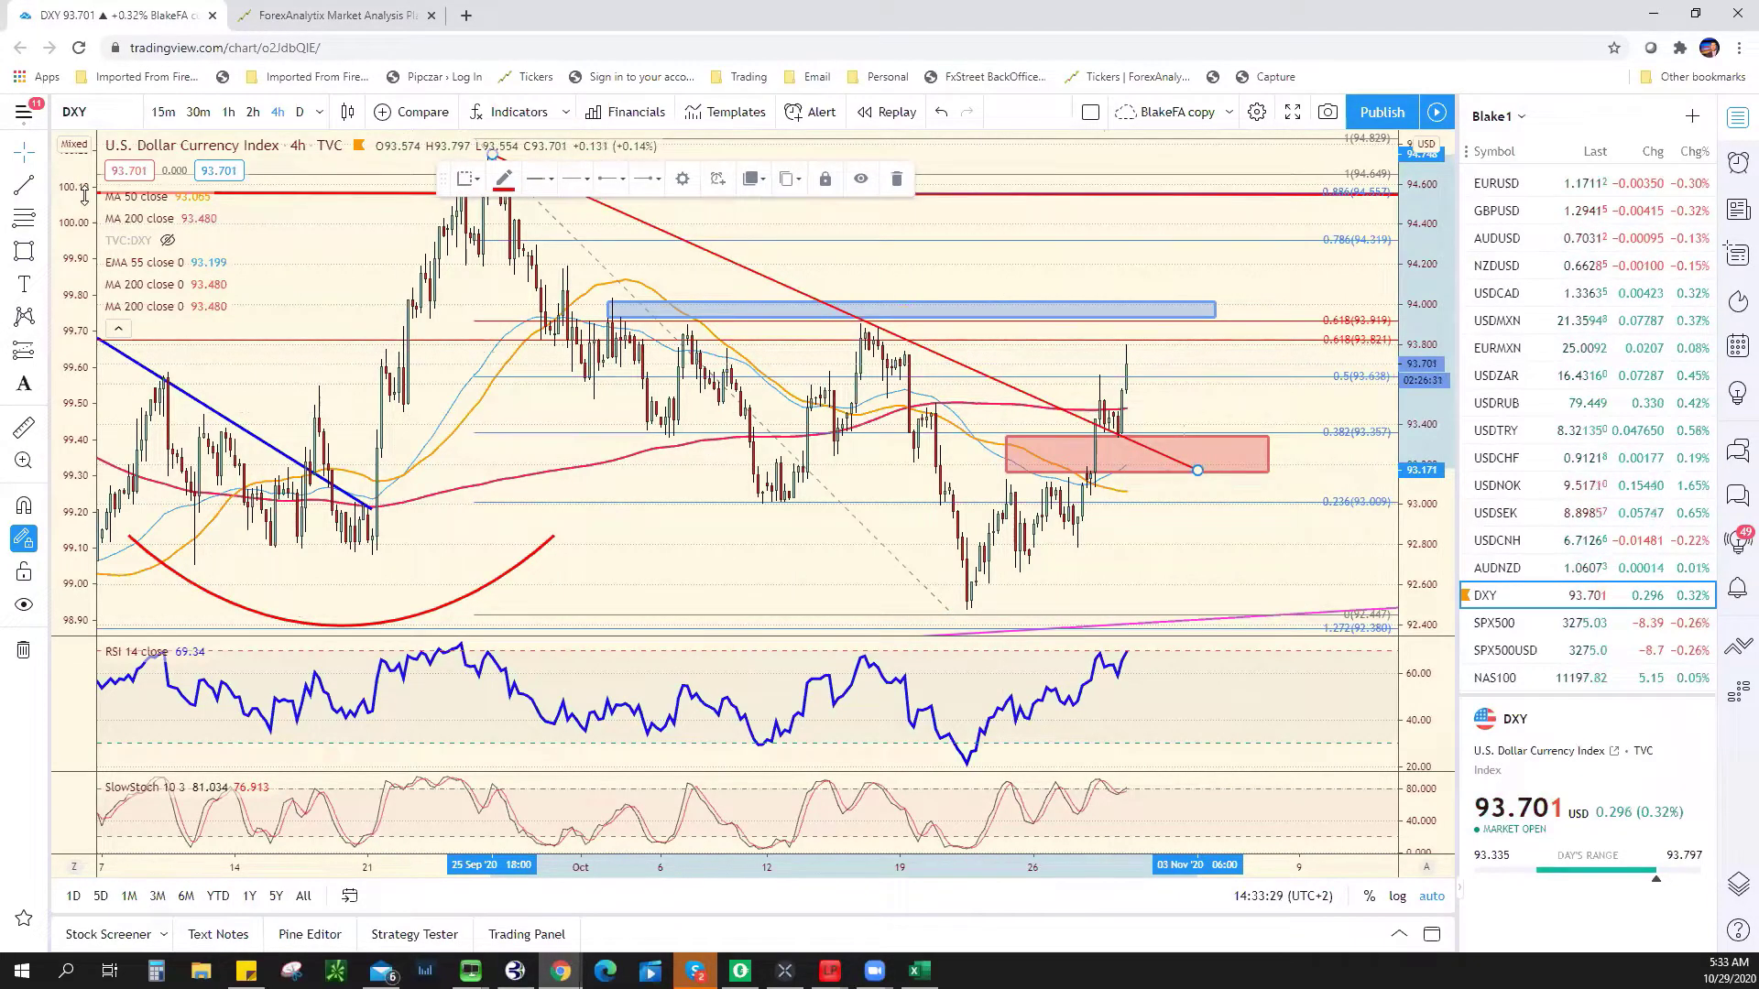
{"action": "left_click", "coordinate": [25, 186]}
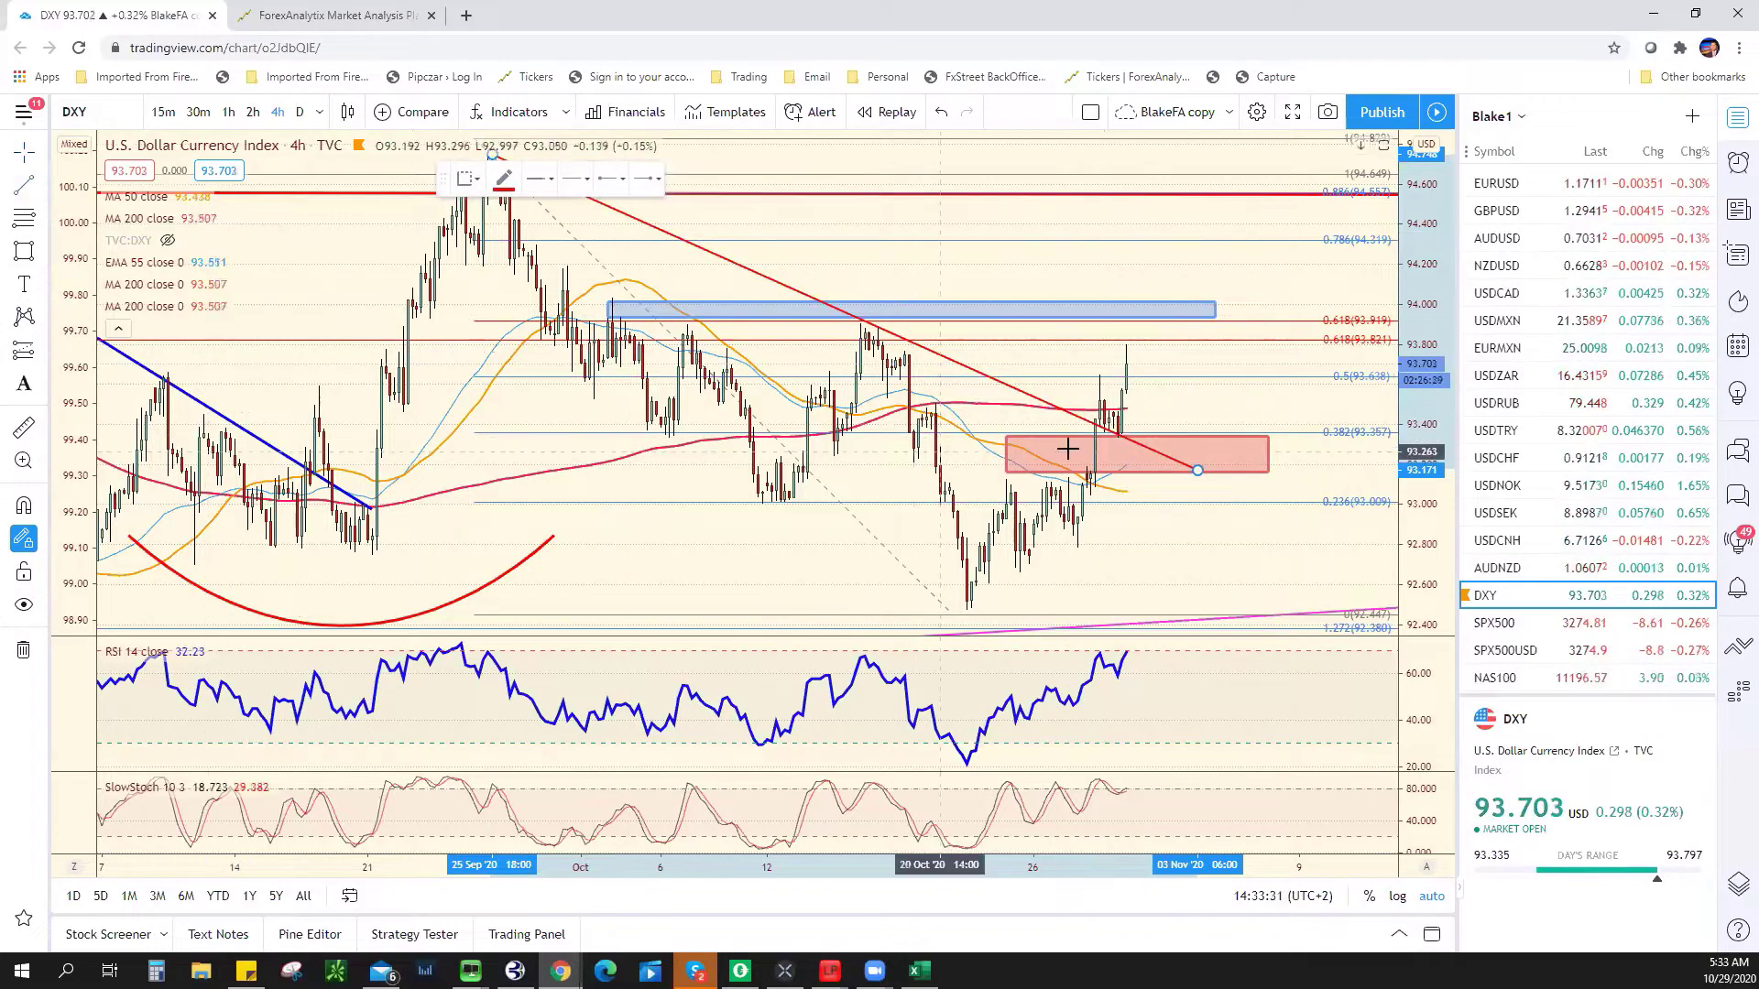
{"action": "left_click", "coordinate": [1135, 367]}
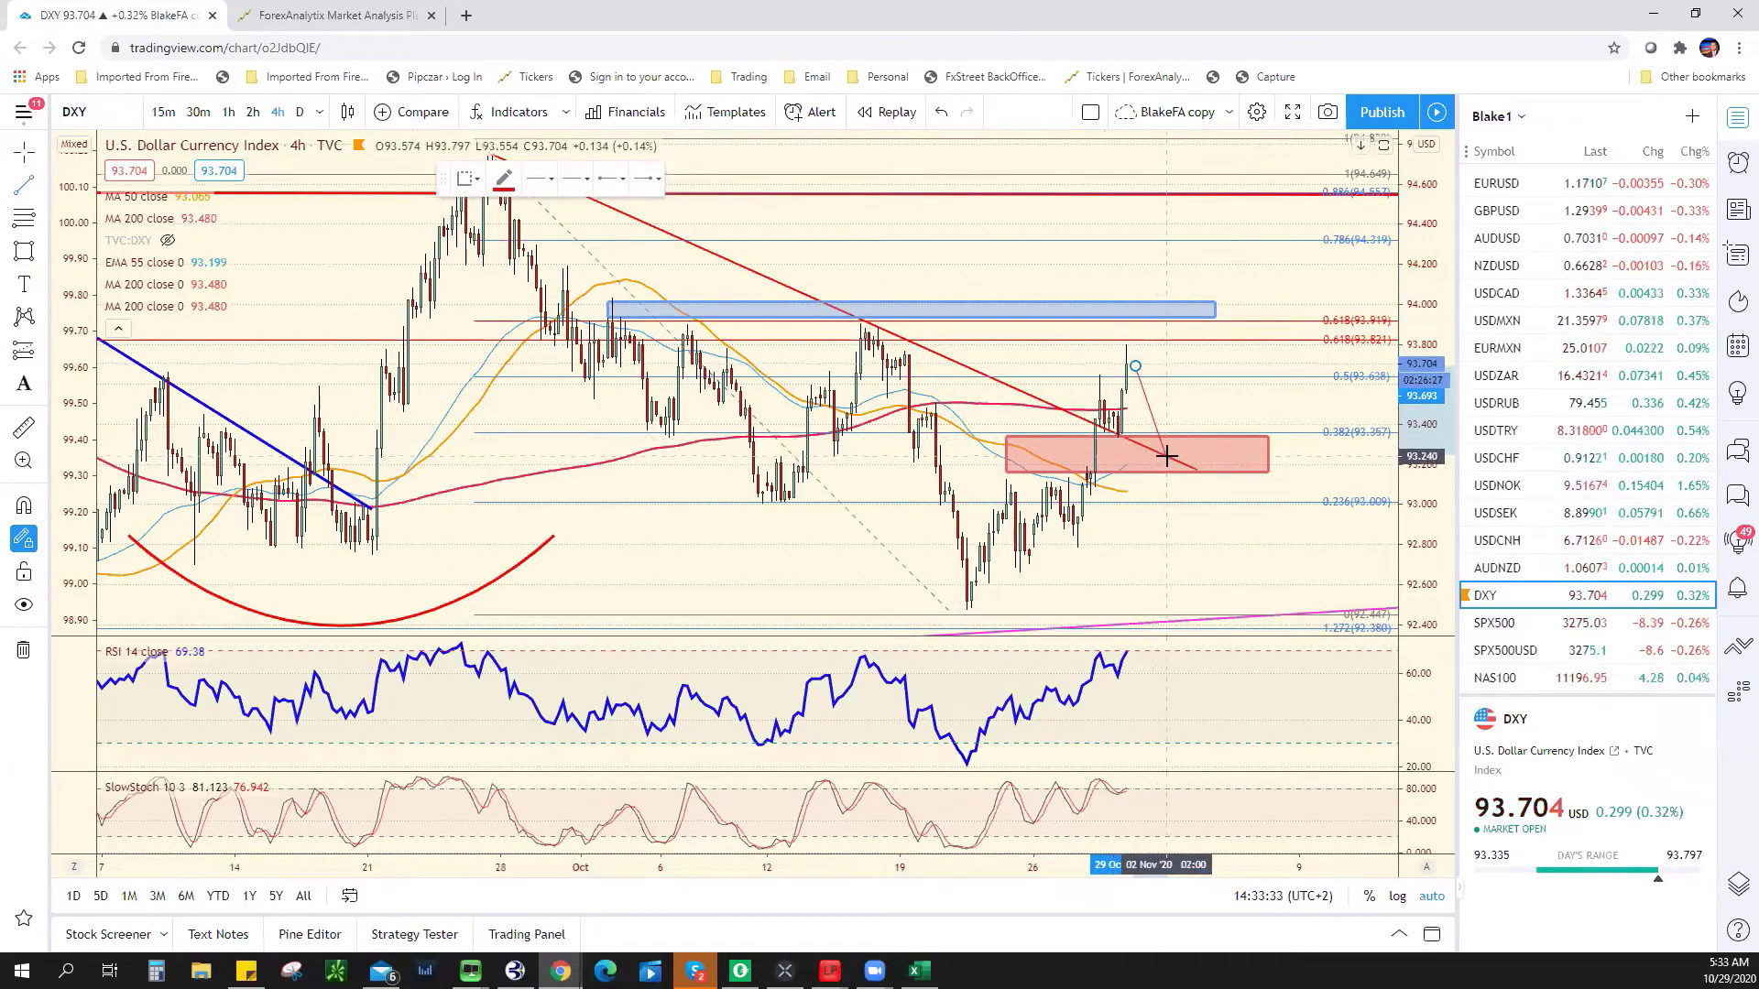
{"action": "left_click", "coordinate": [1174, 456]}
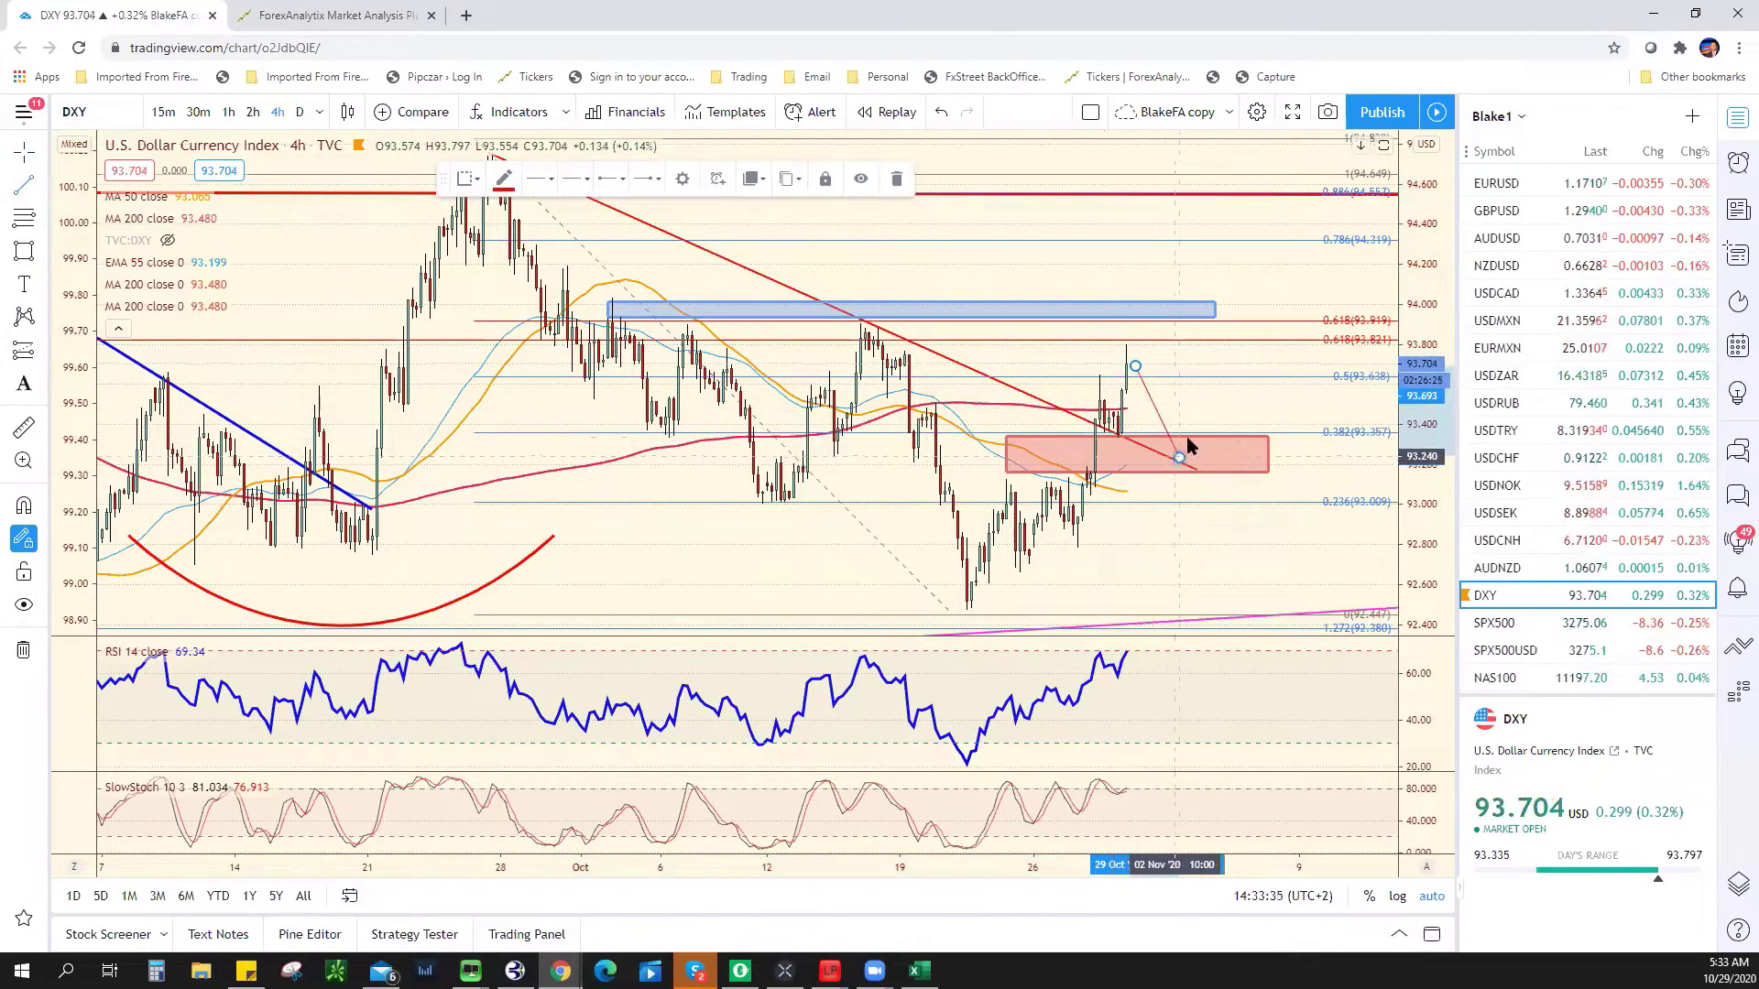
{"action": "double_click", "coordinate": [1209, 417]}
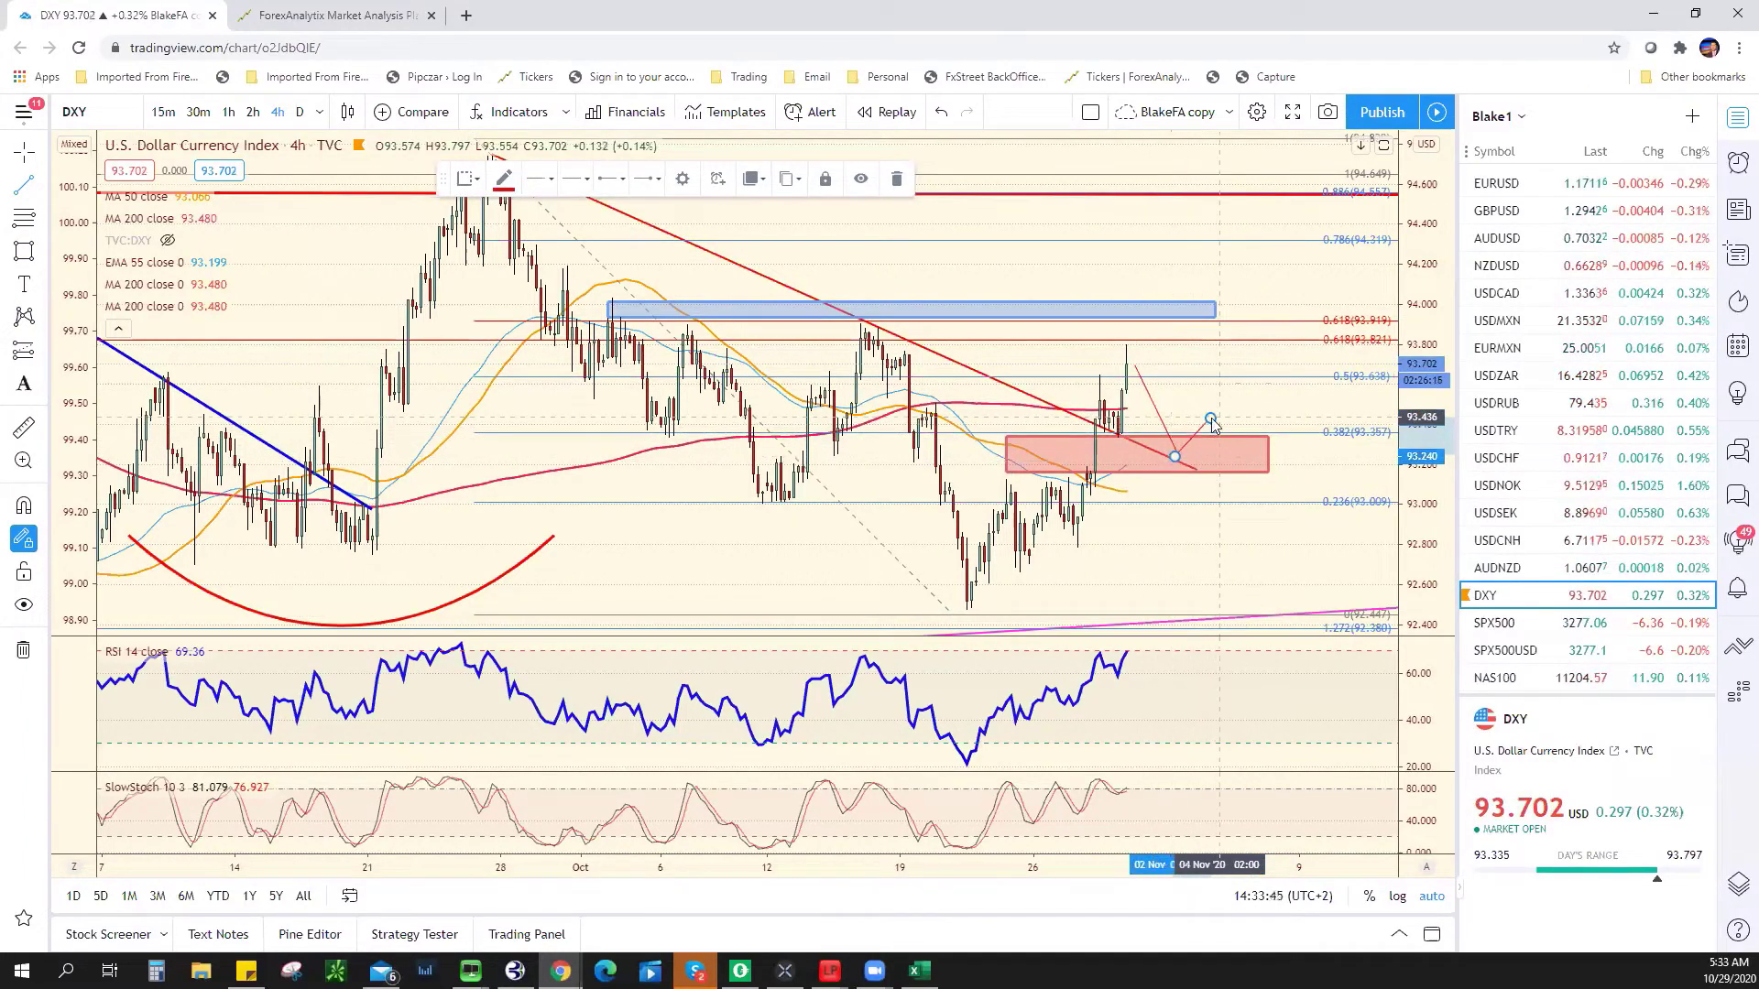
{"action": "key", "text": "Delete"}
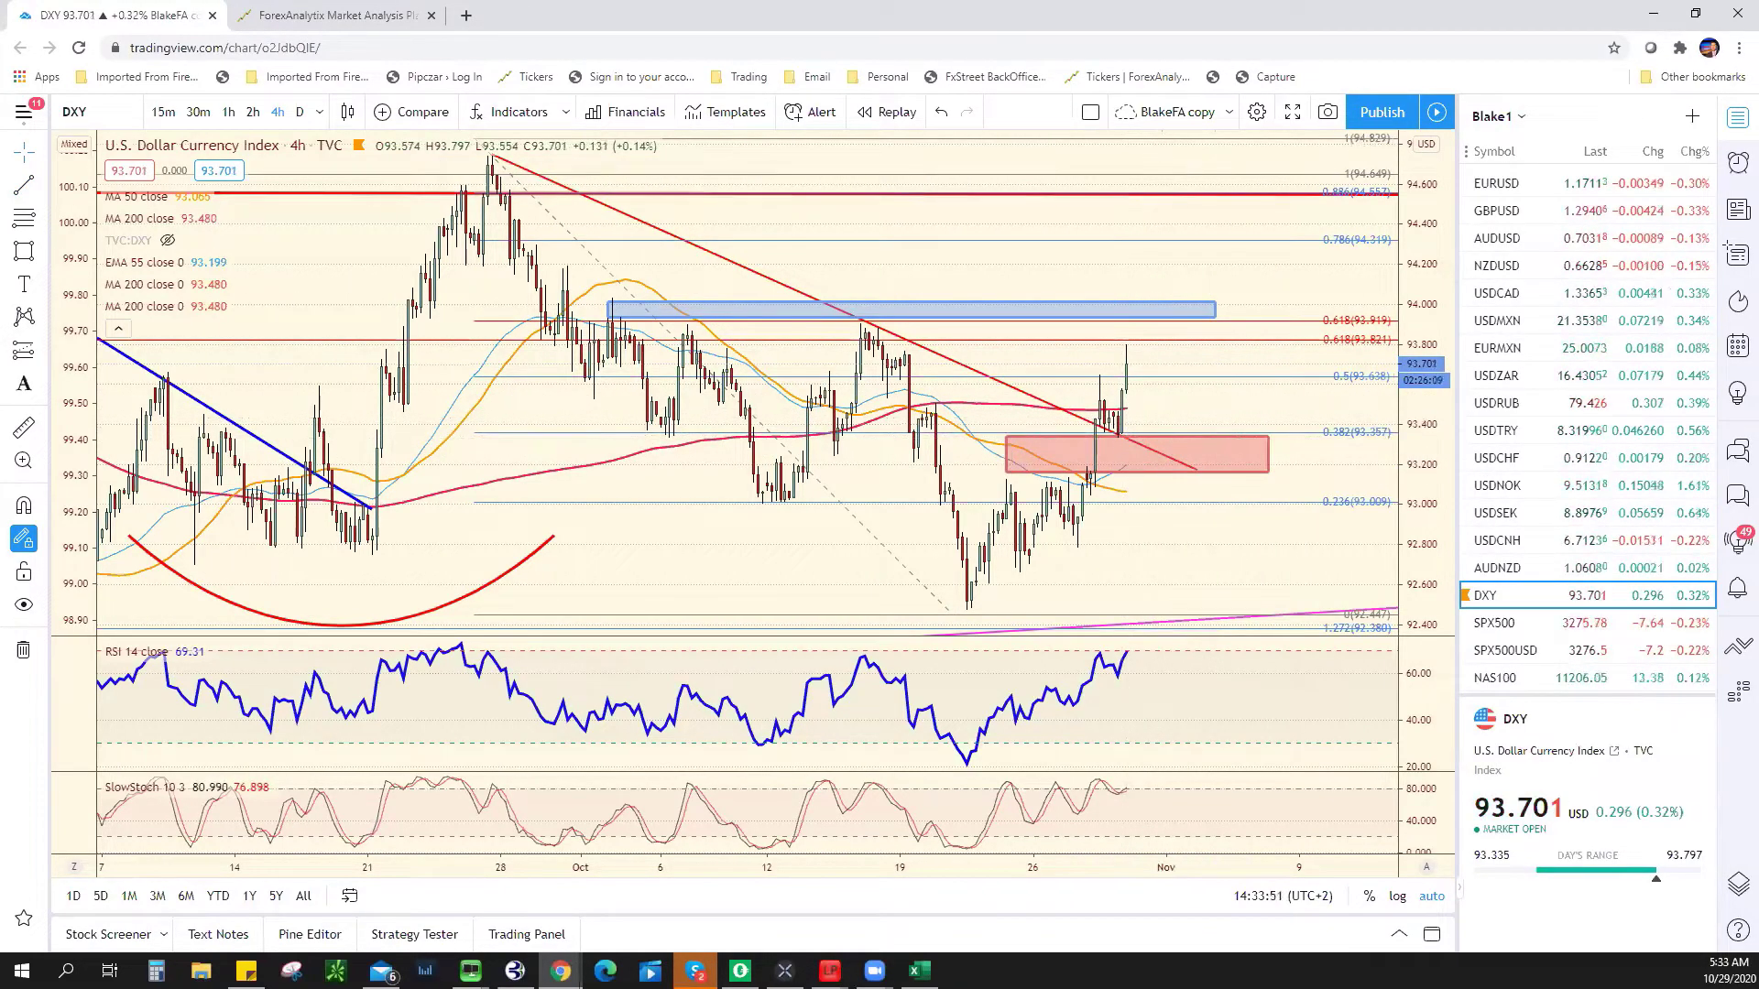
{"action": "key", "text": "alt+Tab"}
- Enter 93.35 as the DXY Ind. support in cell E16
{"action": "left_click", "coordinate": [572, 587]}
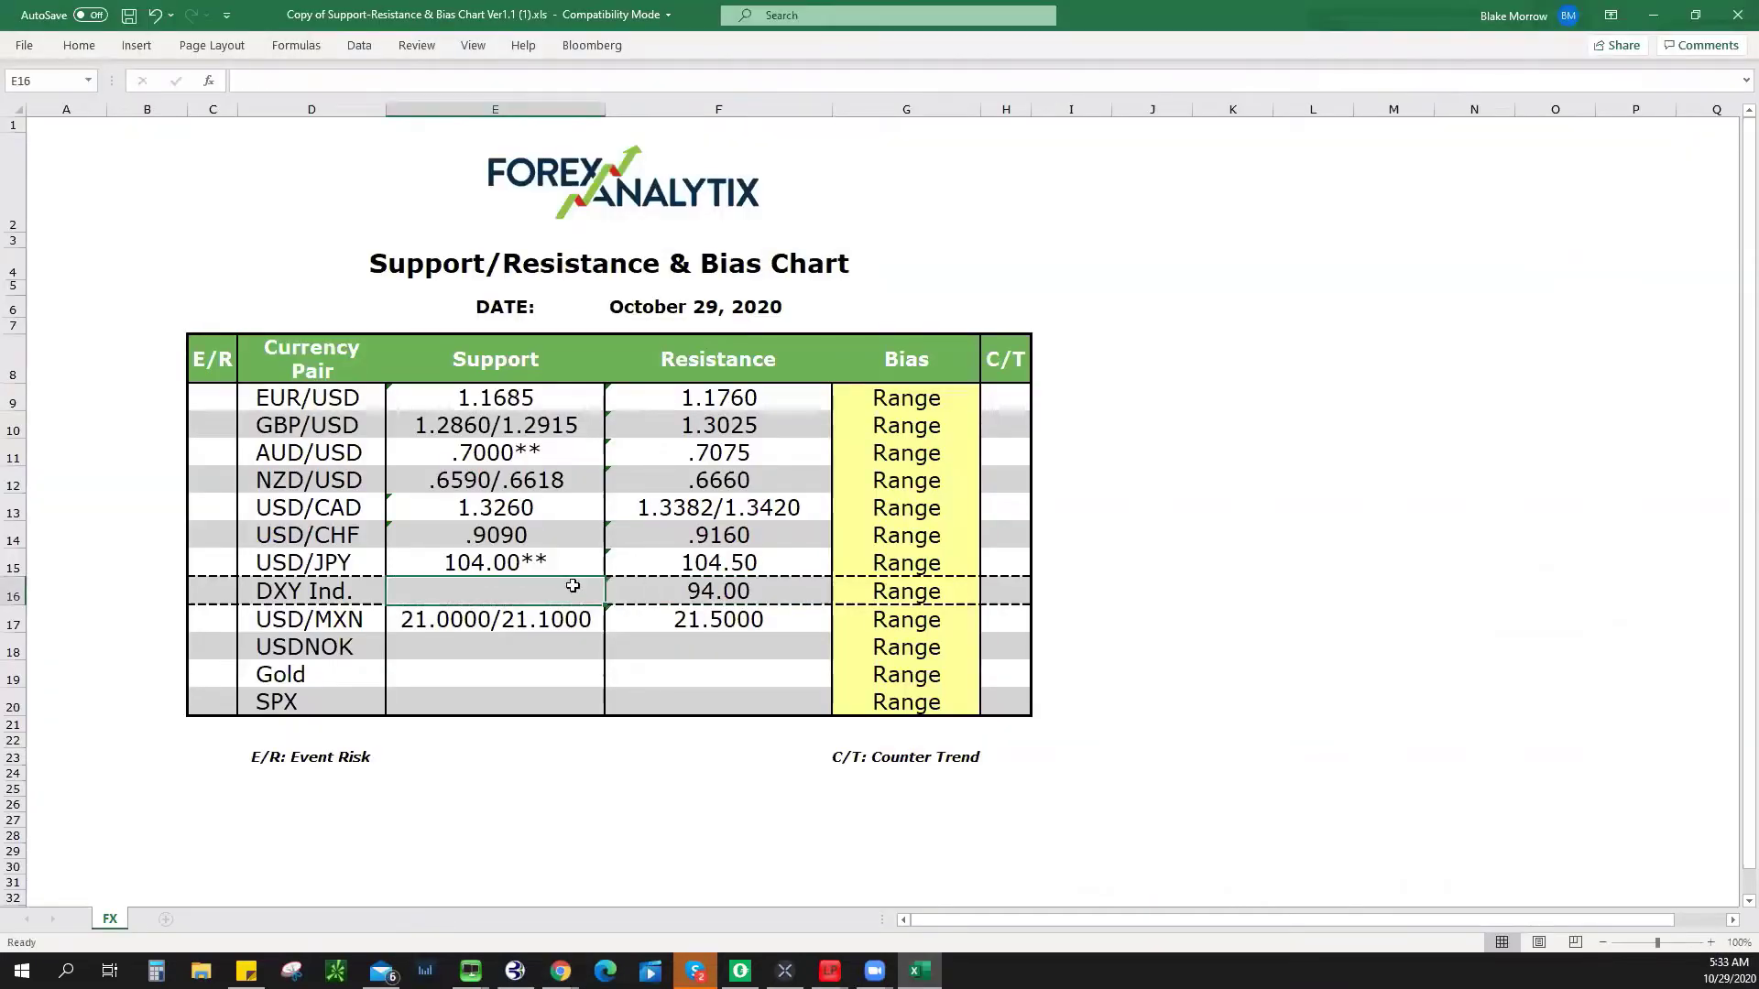
{"action": "type", "text": "93.35"}
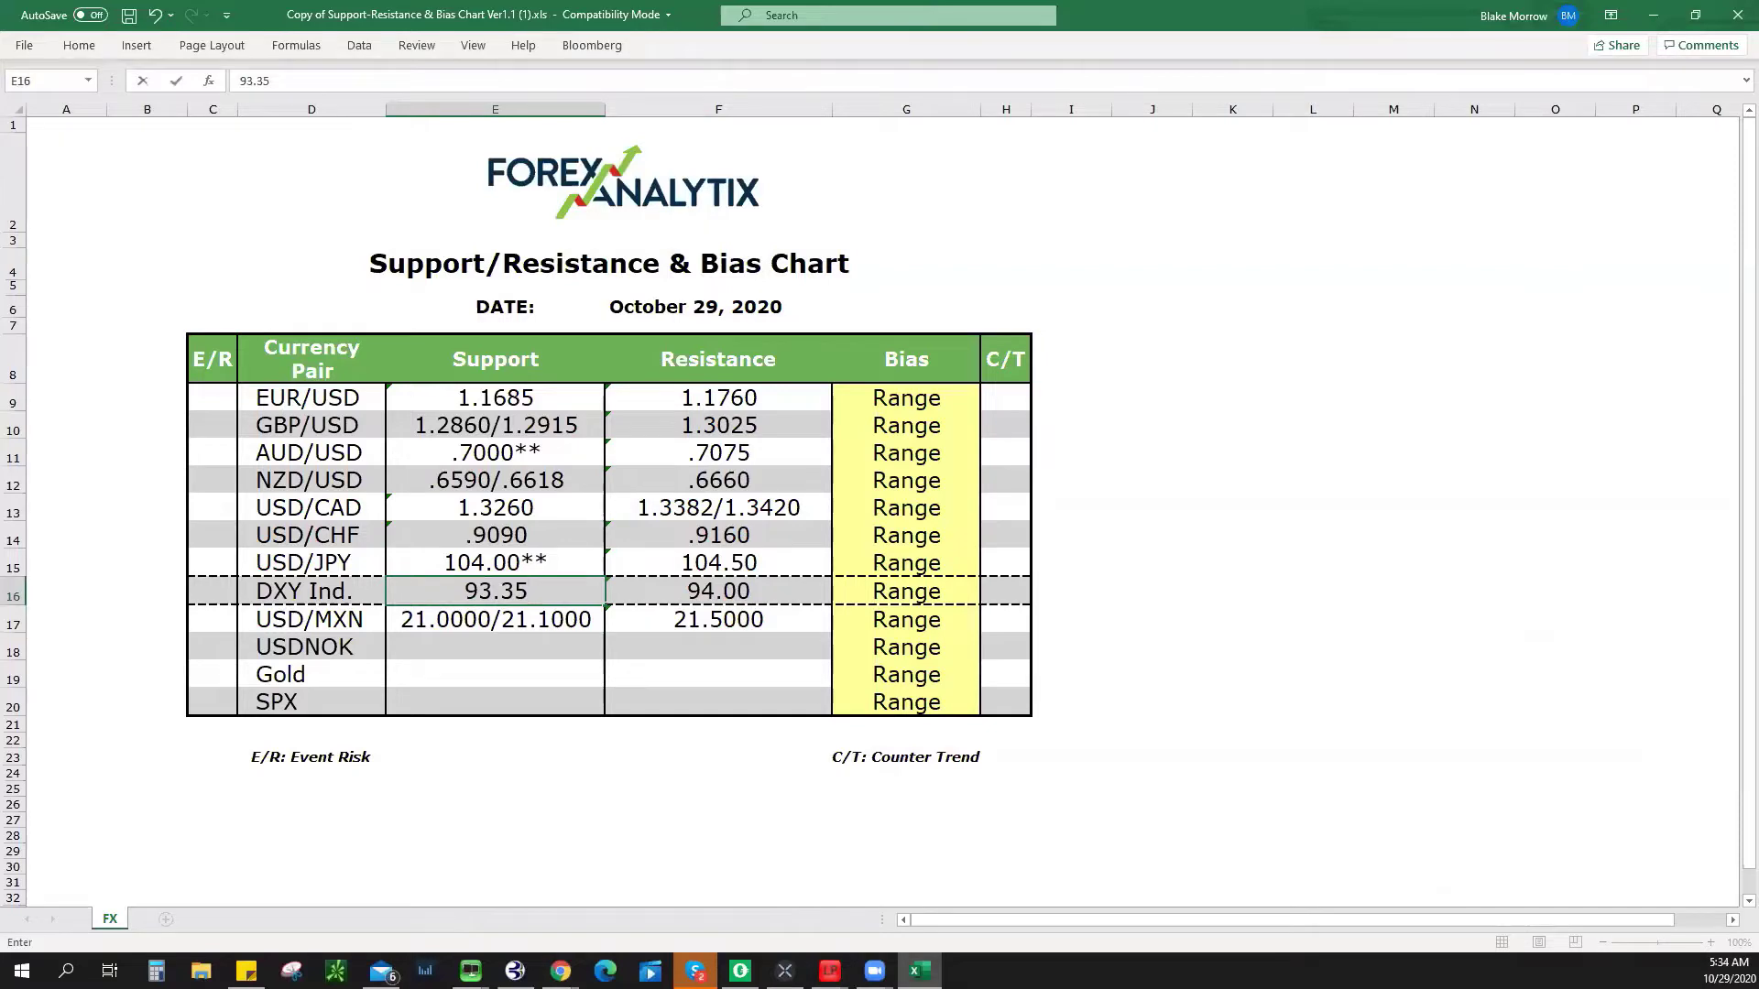
{"action": "key", "text": "alt+Tab"}
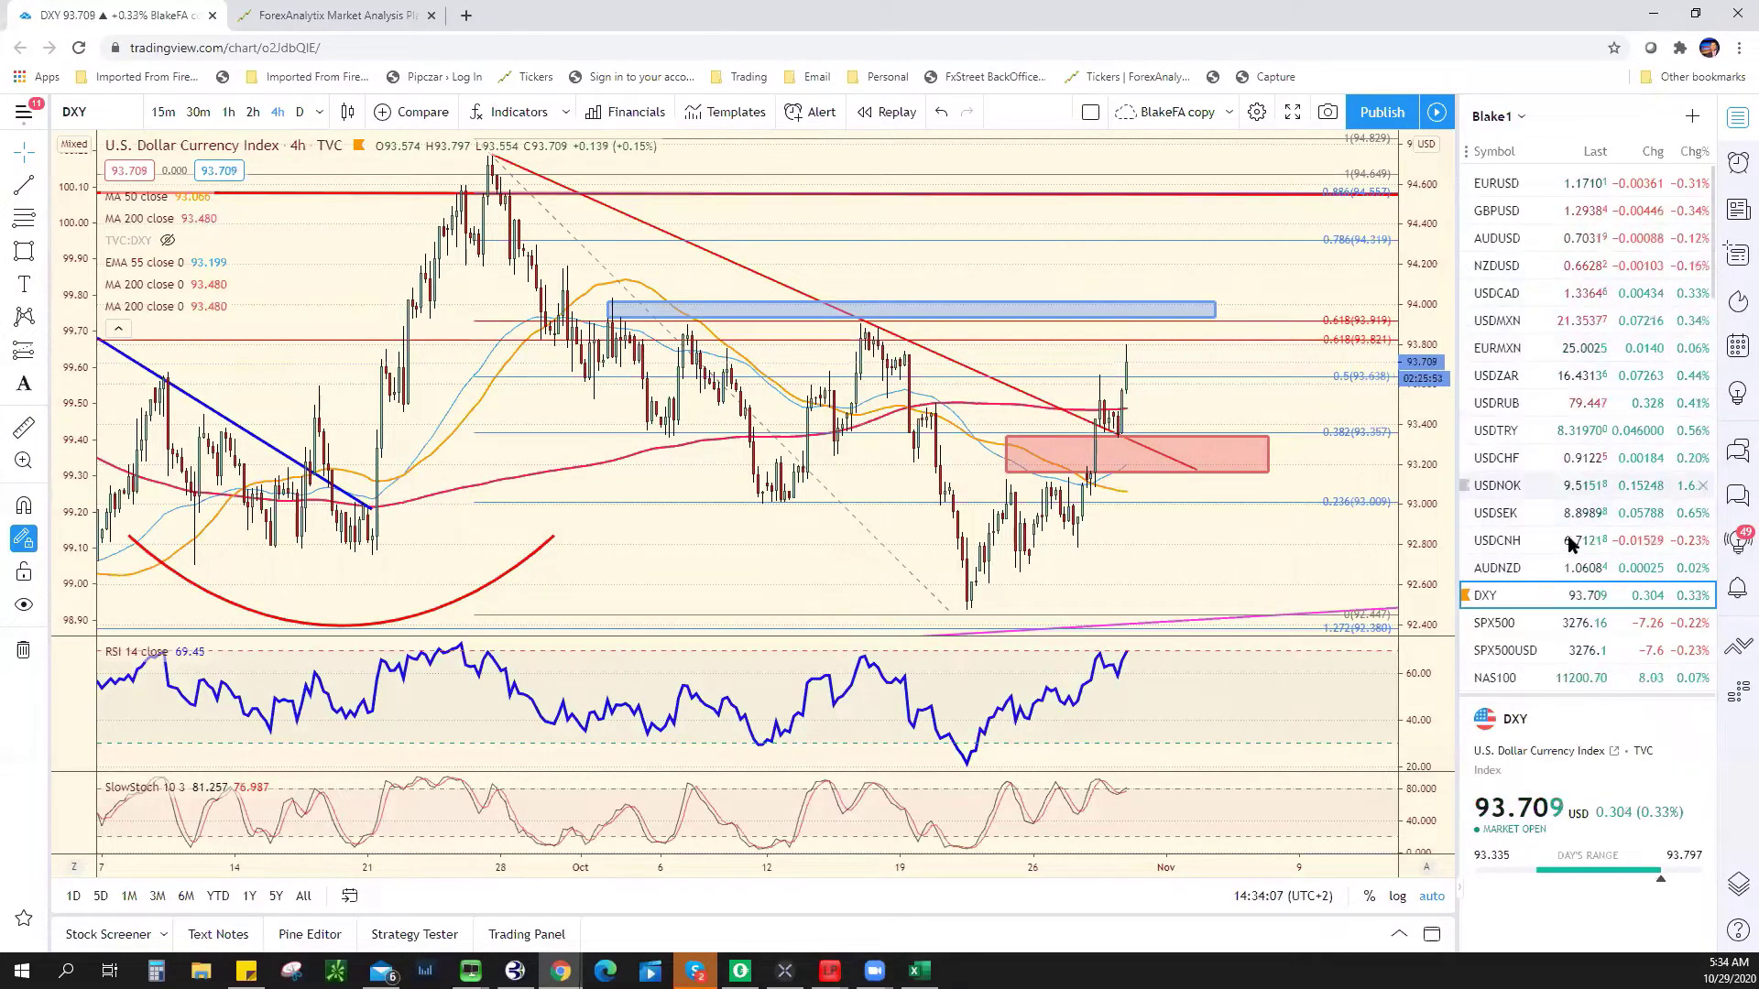
- Load USDNOK and inspect its blue resistance zone near 9.40 and its Fibonacci levels
{"action": "left_click", "coordinate": [1569, 493]}
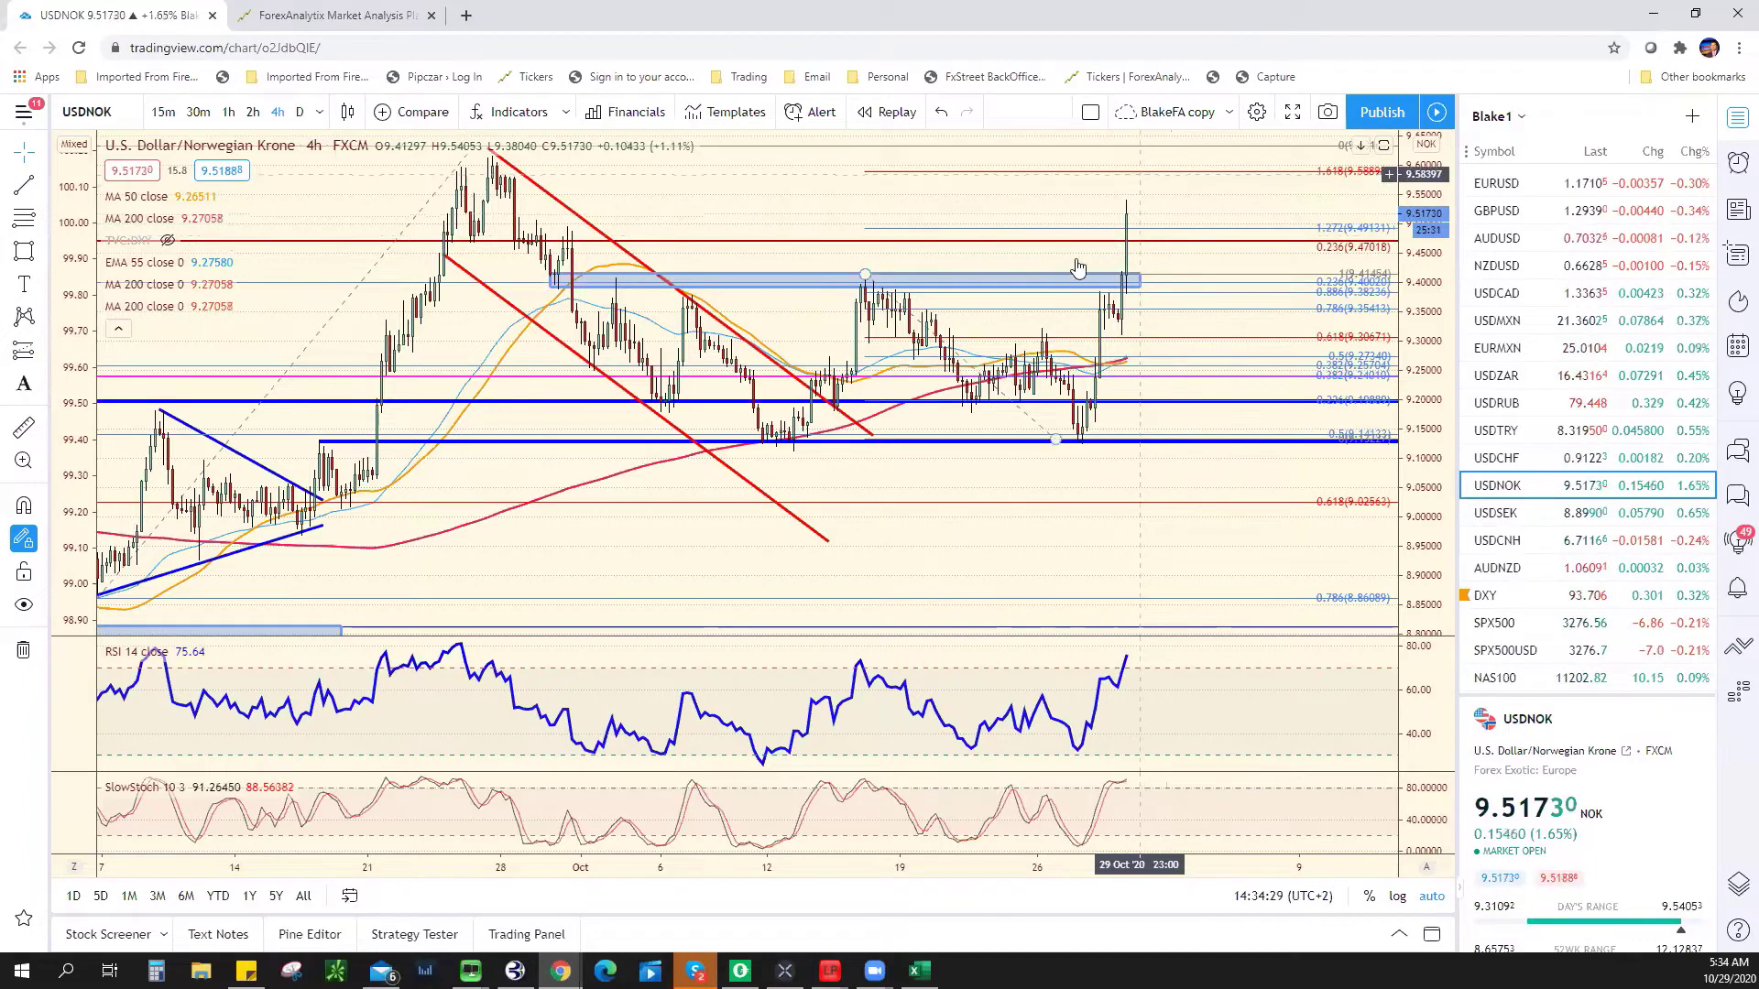
{"action": "scroll", "coordinate": [1145, 247], "scroll_direction": "down", "scroll_amount": 5}
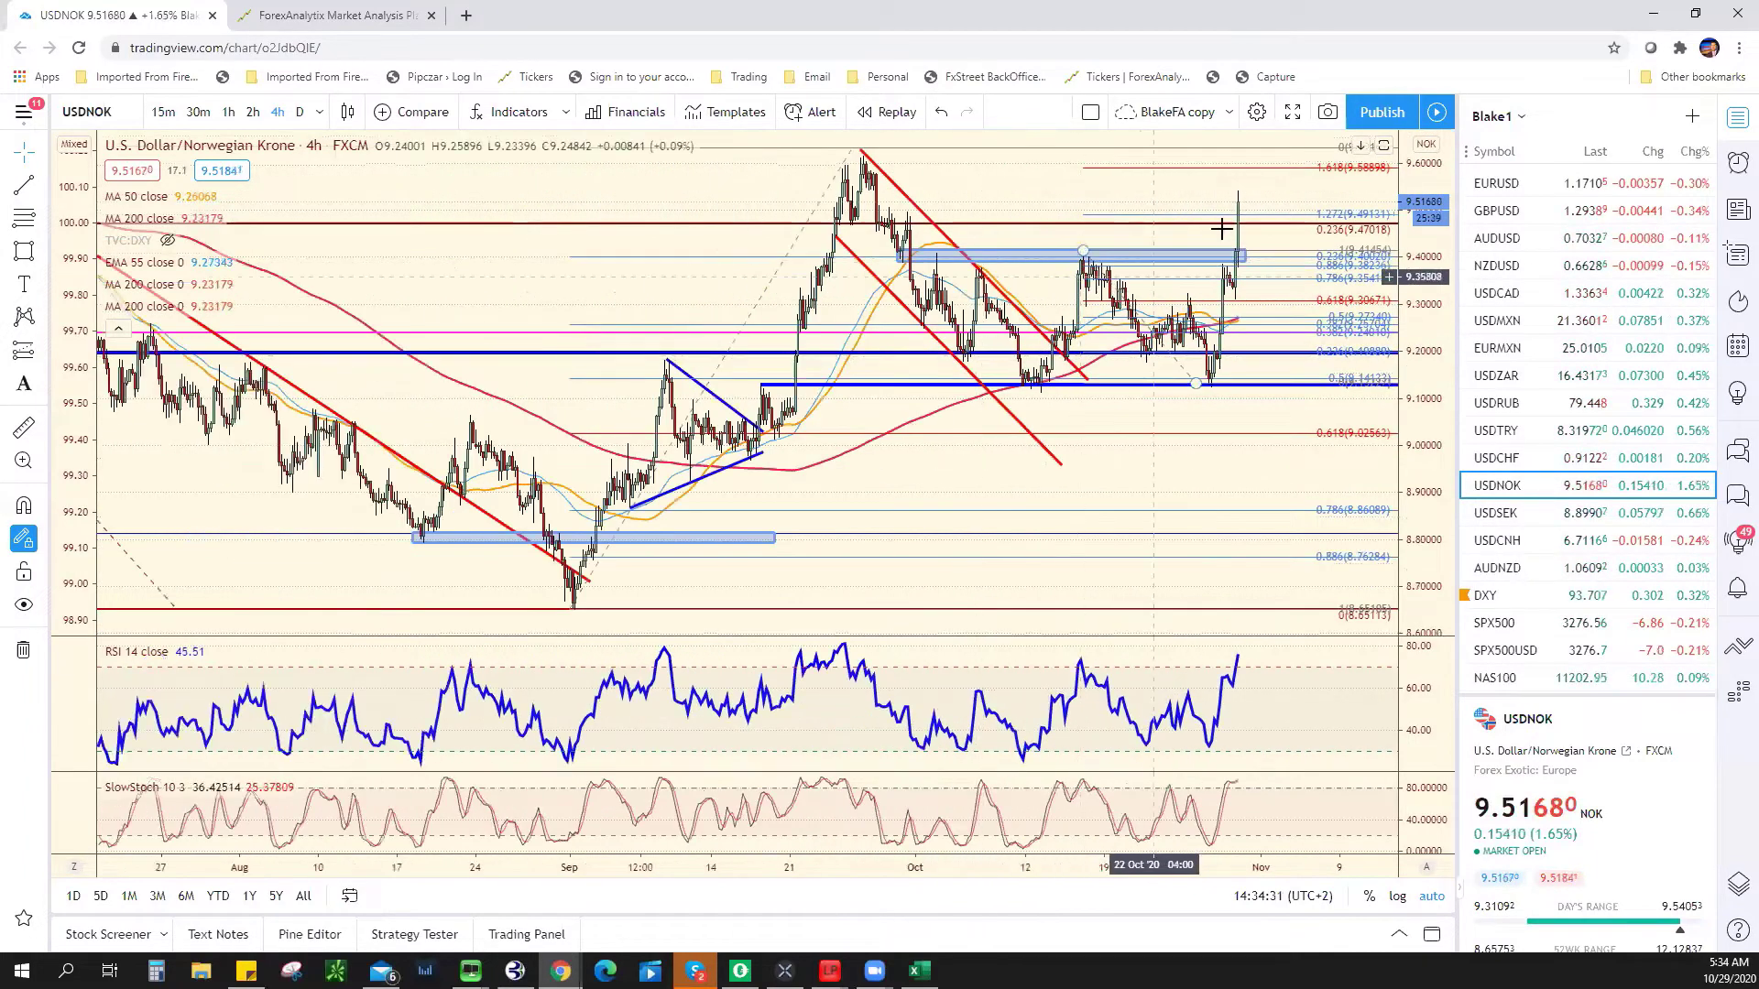
{"action": "left_click", "coordinate": [1238, 255]}
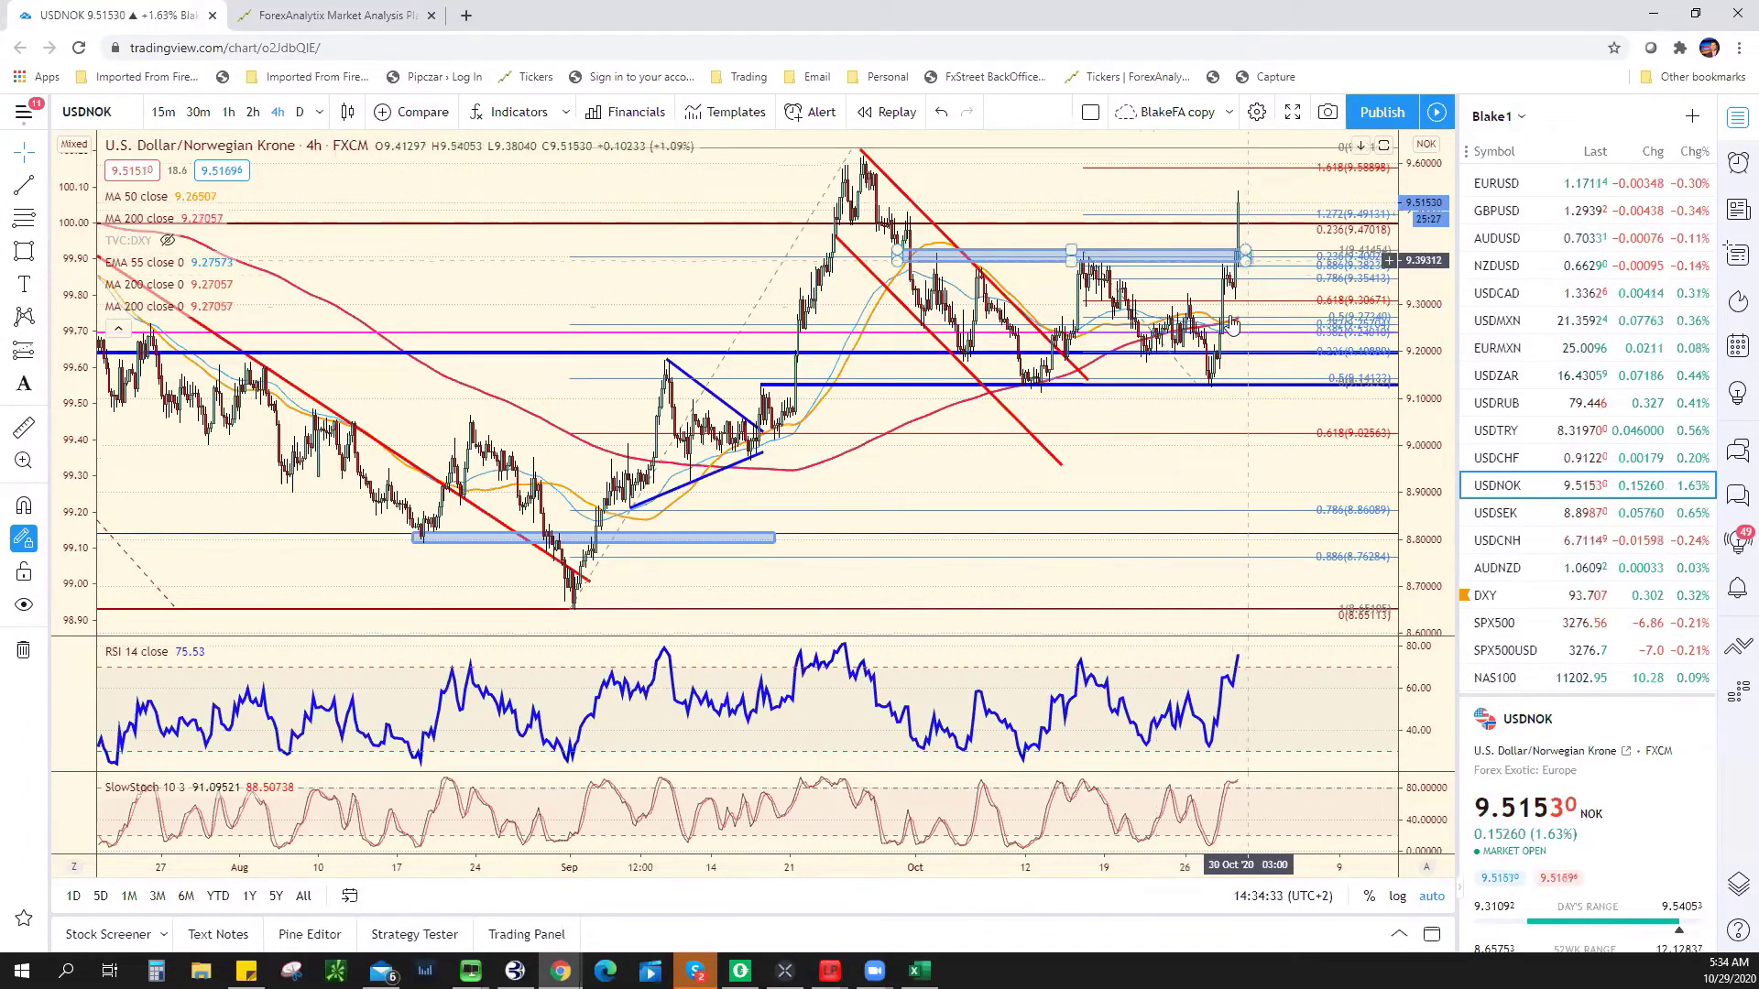
{"action": "left_click", "coordinate": [1238, 279]}
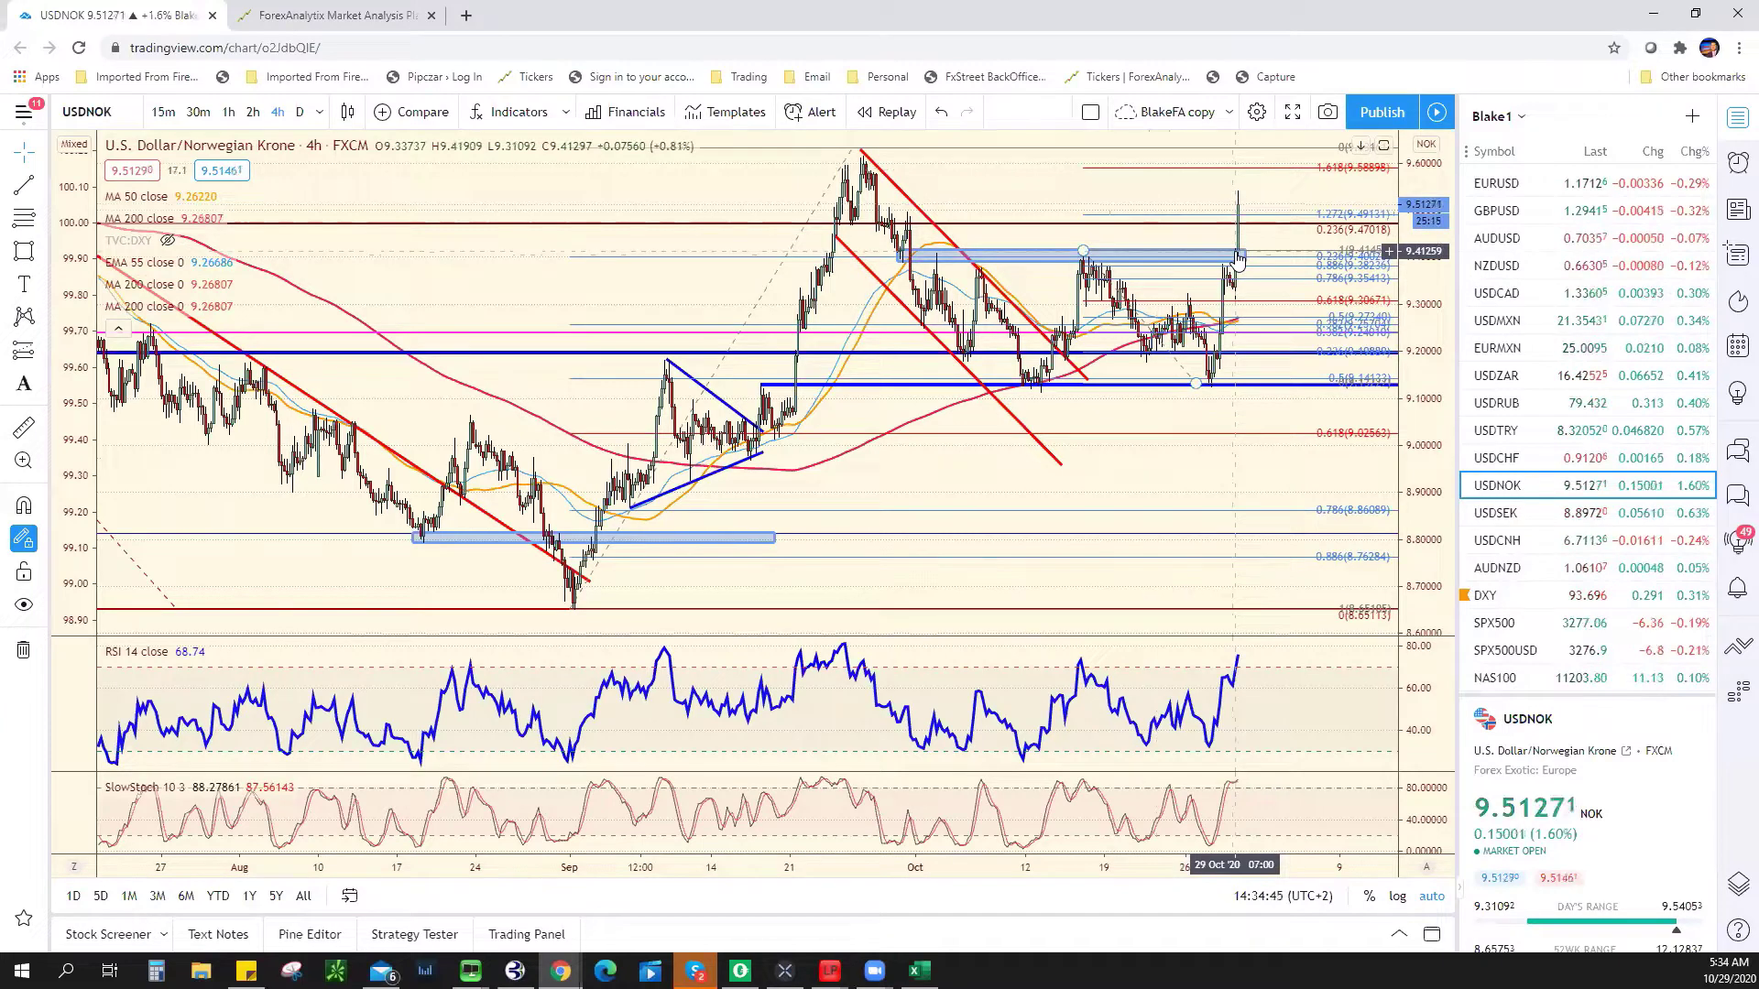
{"action": "mouse_move", "coordinate": [203, 296]}
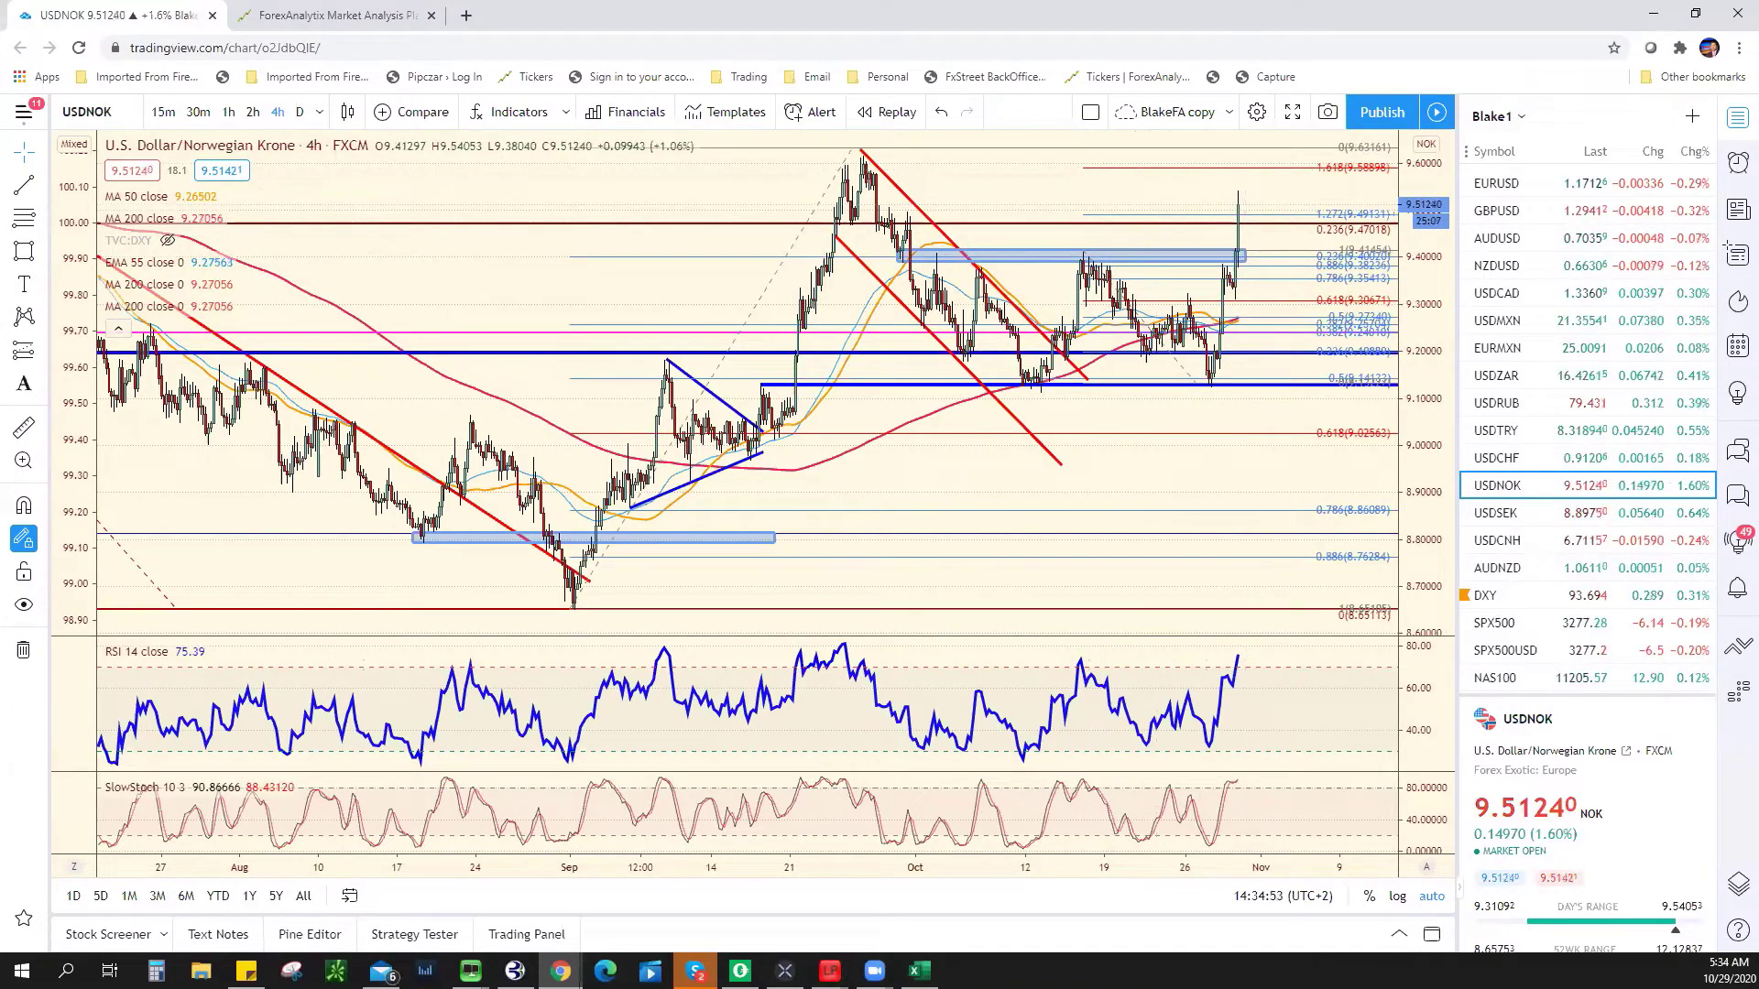
{"action": "key", "text": "alt+Tab"}
- Enter USDNOK support 9.4000 and resistance 9.5800, then return to the TradingView chart
{"action": "left_click", "coordinate": [535, 649]}
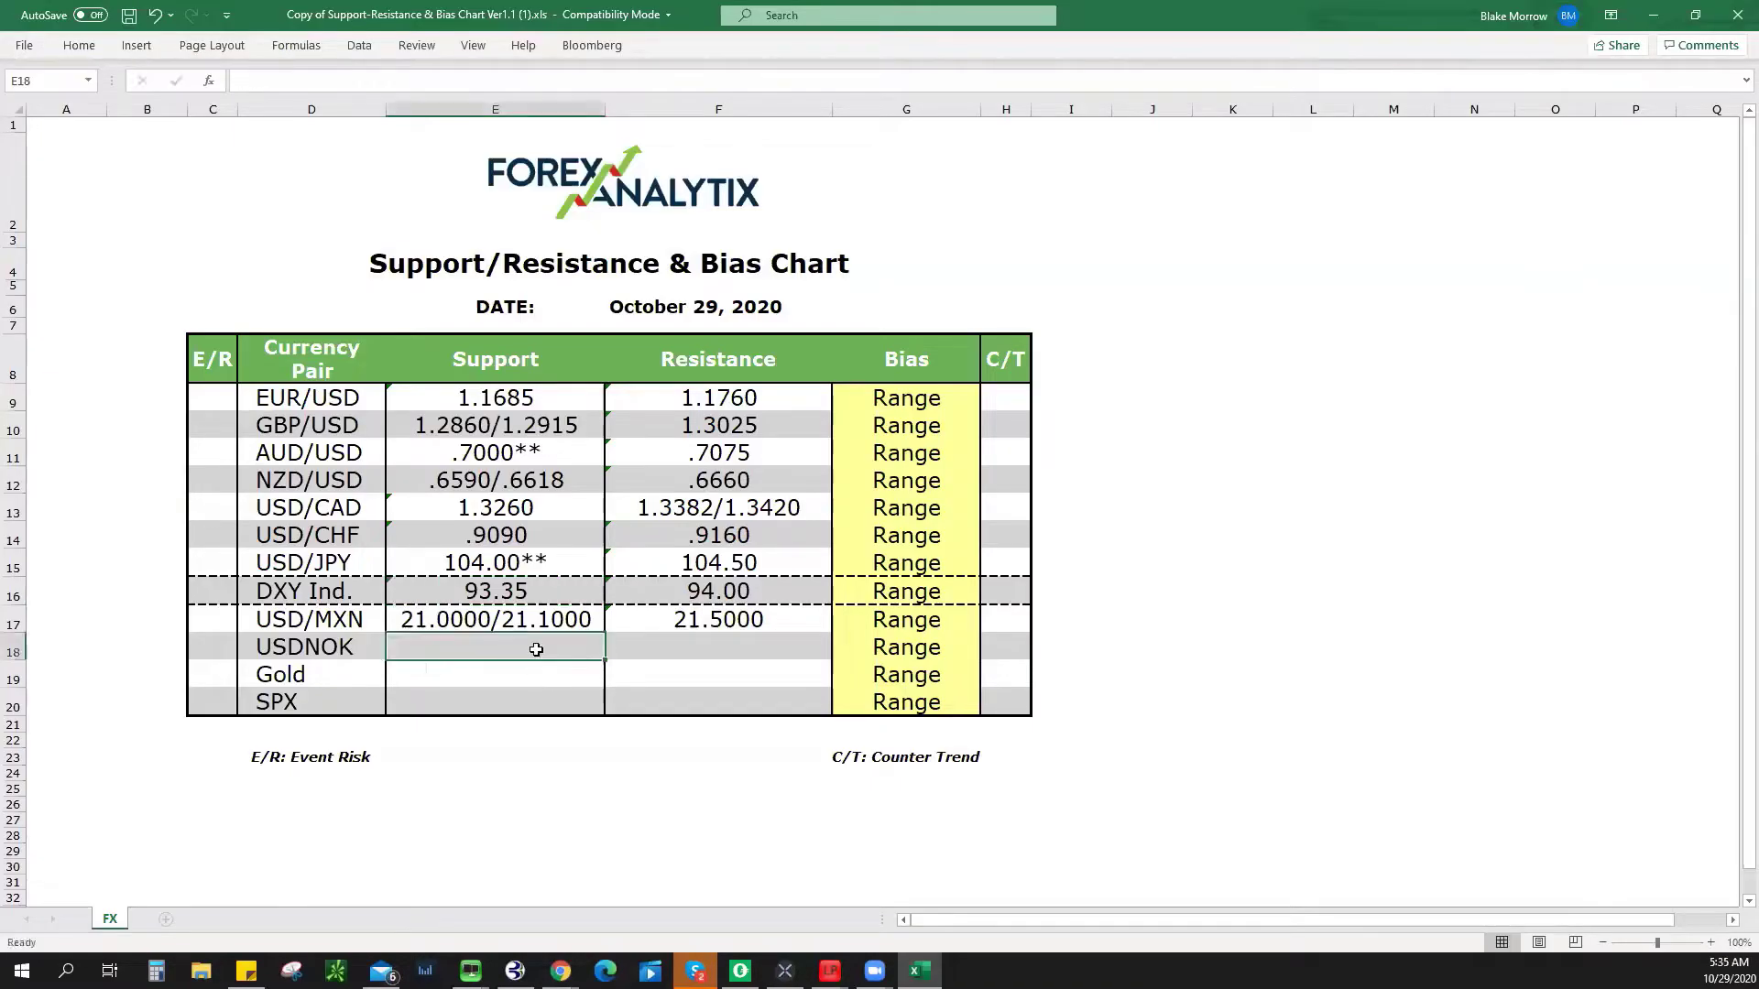
{"action": "type", "text": "9.400"}
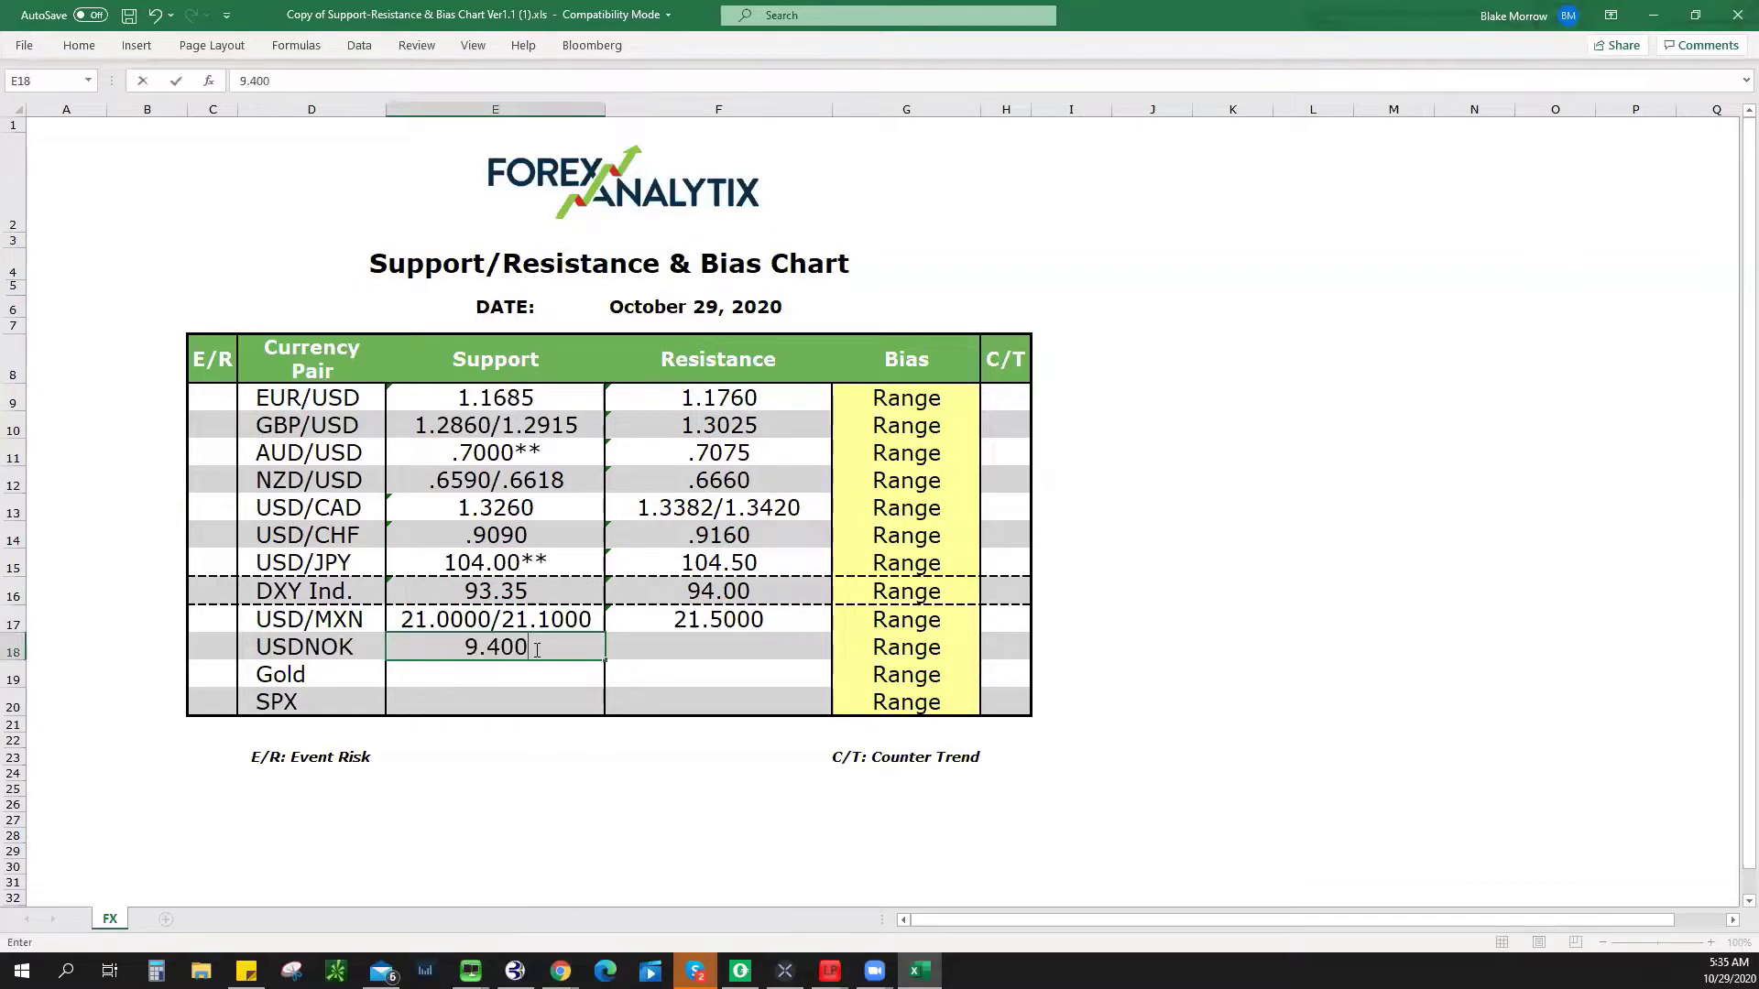
{"action": "type", "text": "0"}
{"action": "key", "text": "Tab"}
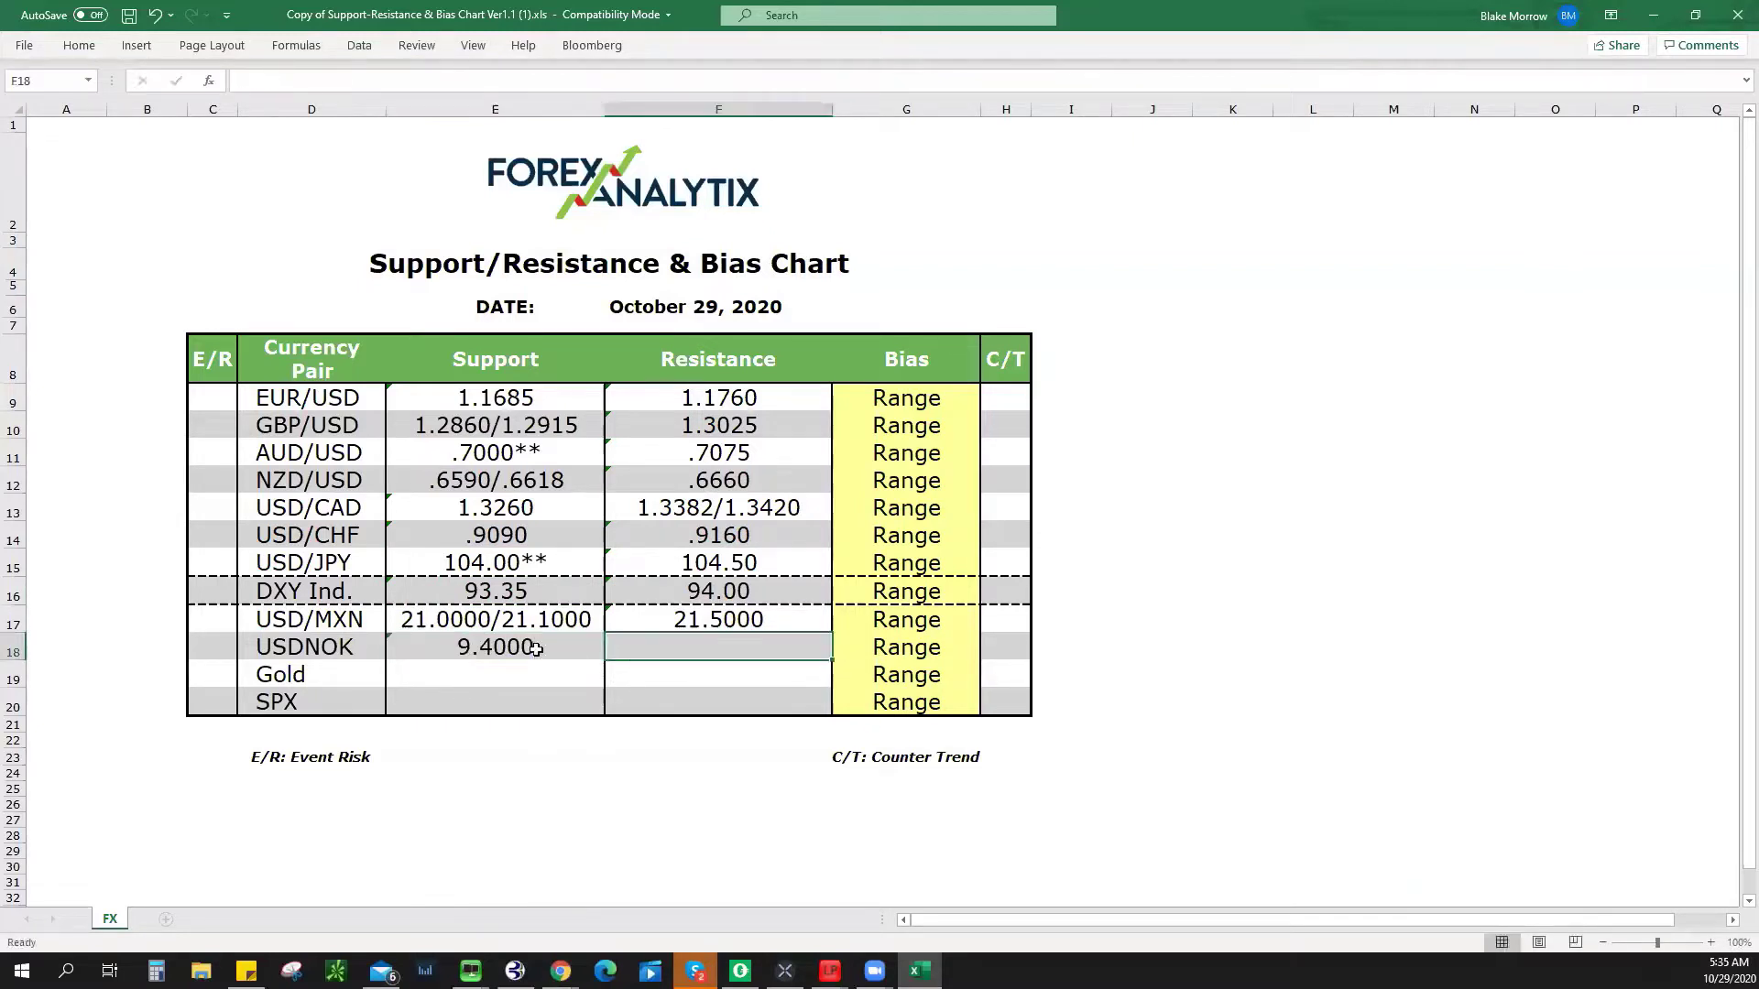
{"action": "type", "text": "9.5800"}
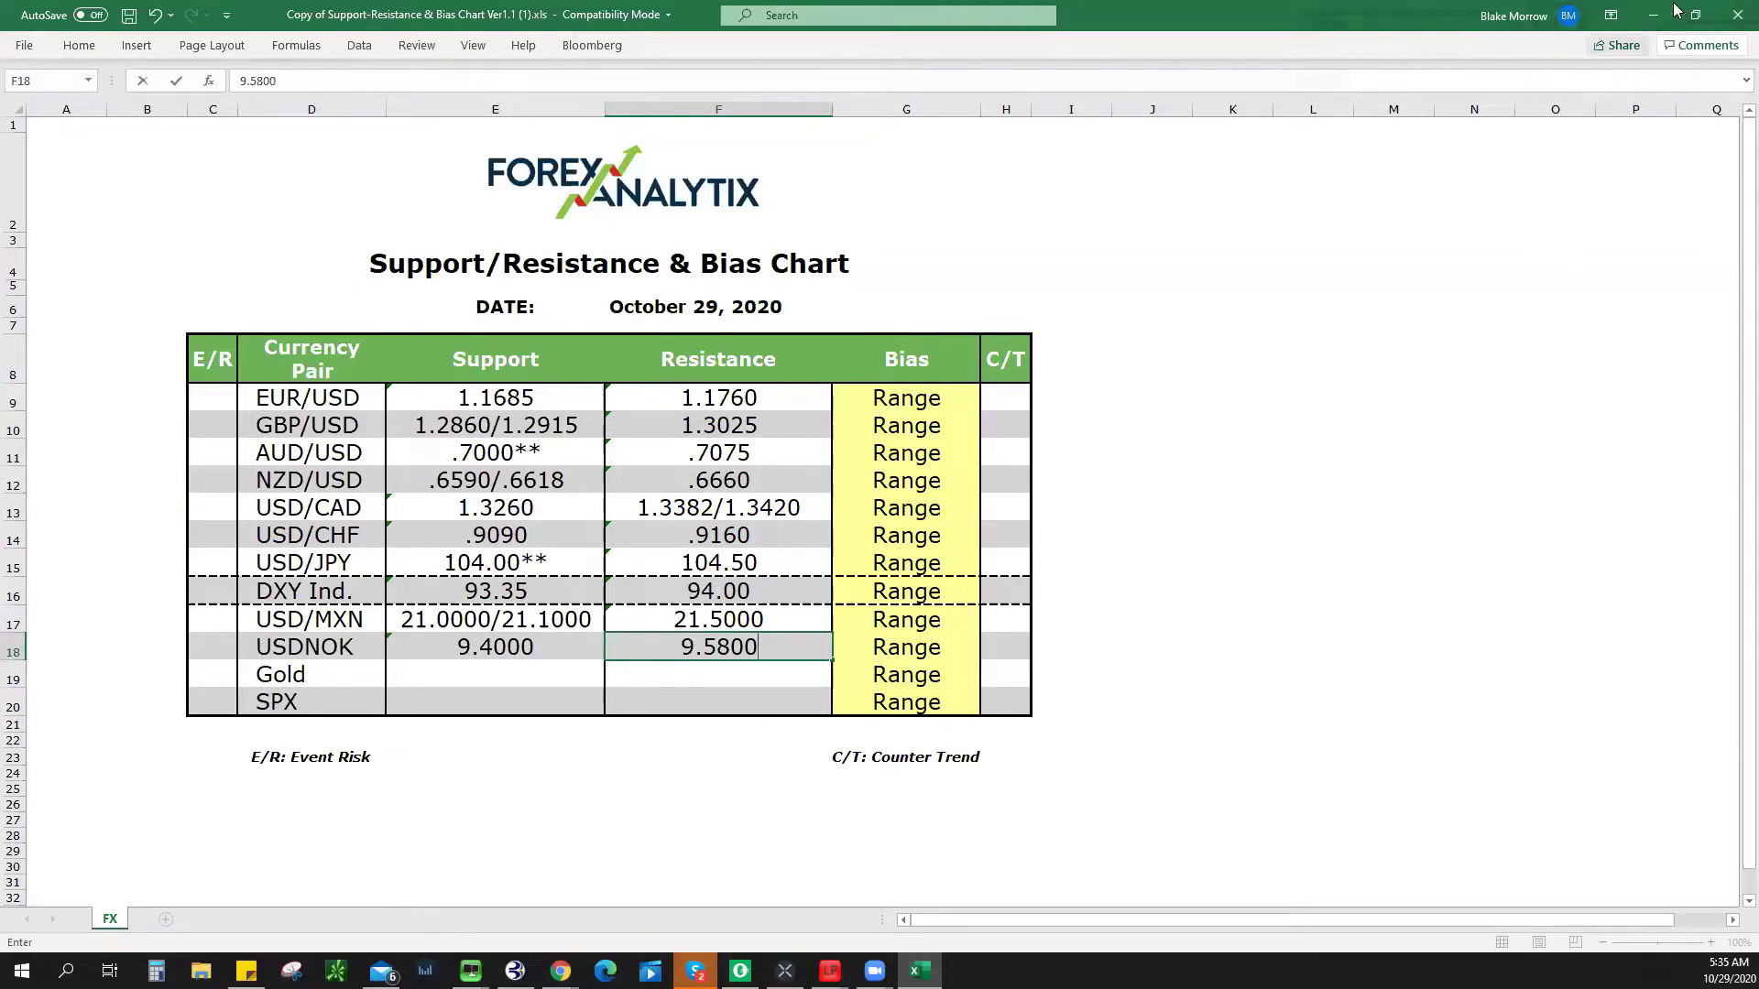
{"action": "key", "text": "alt+Tab"}
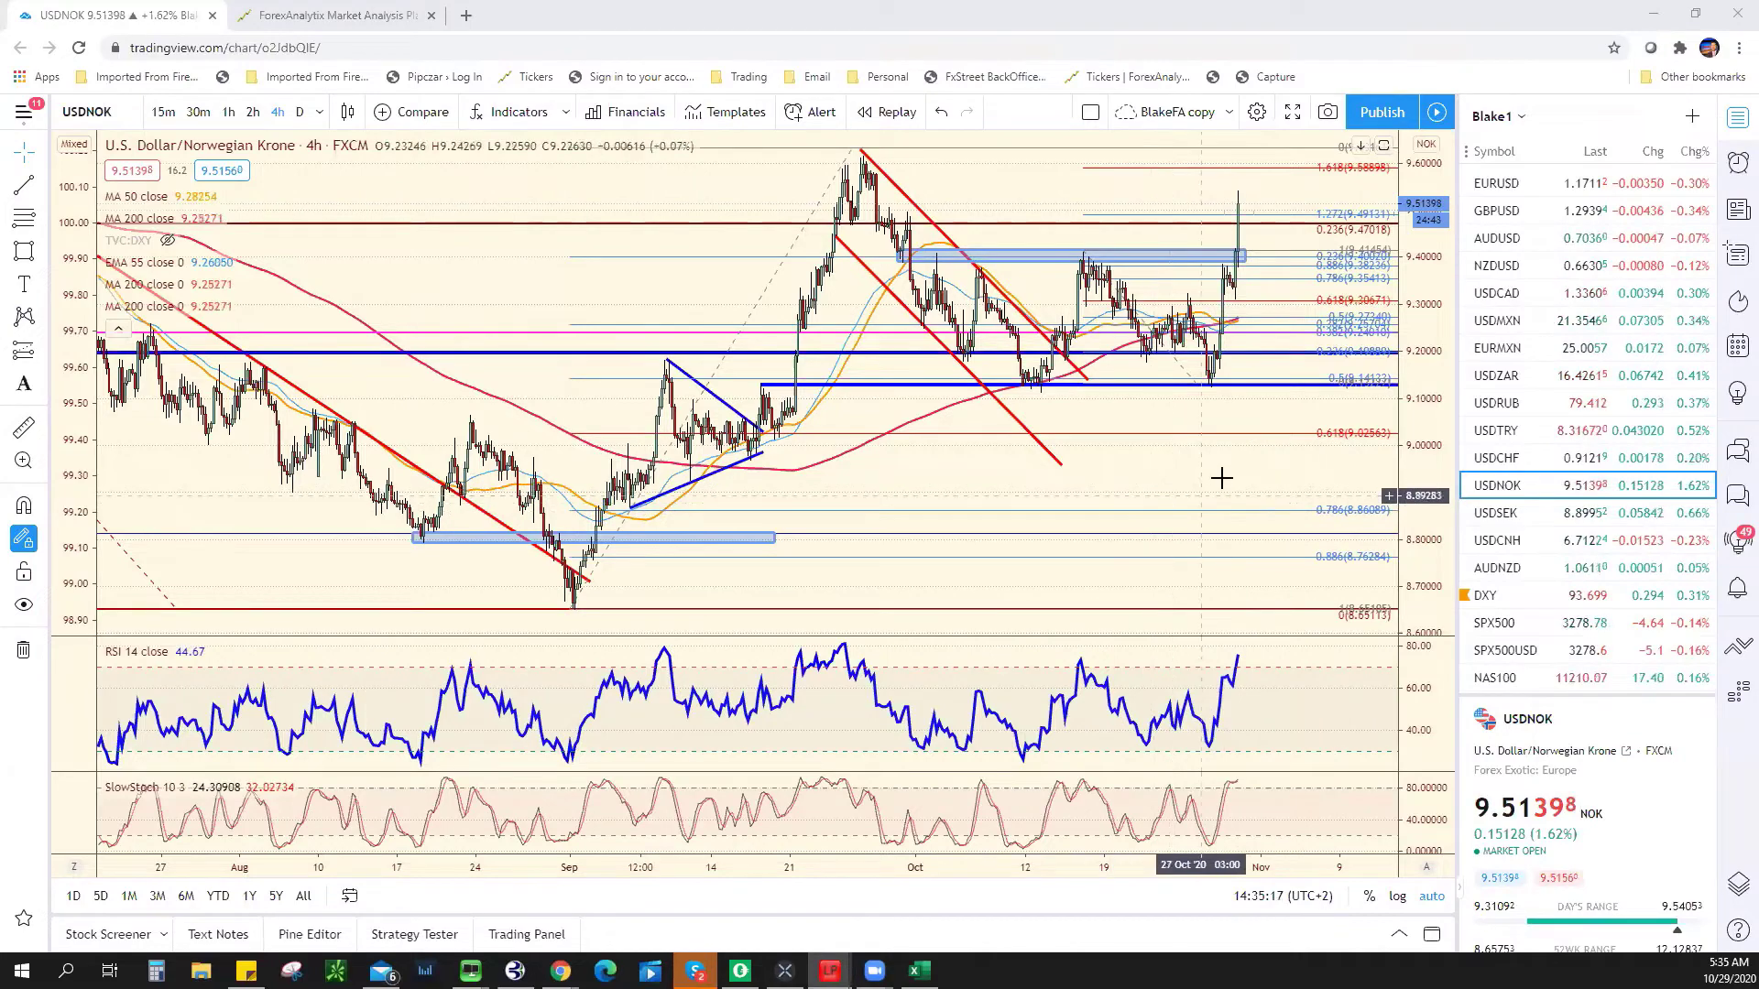
- Switch the USDNOK chart to the daily timeframe
{"action": "scroll", "coordinate": [1144, 244], "scroll_direction": "down", "scroll_amount": 1}
{"action": "scroll", "coordinate": [1144, 244], "scroll_direction": "down", "scroll_amount": 3}
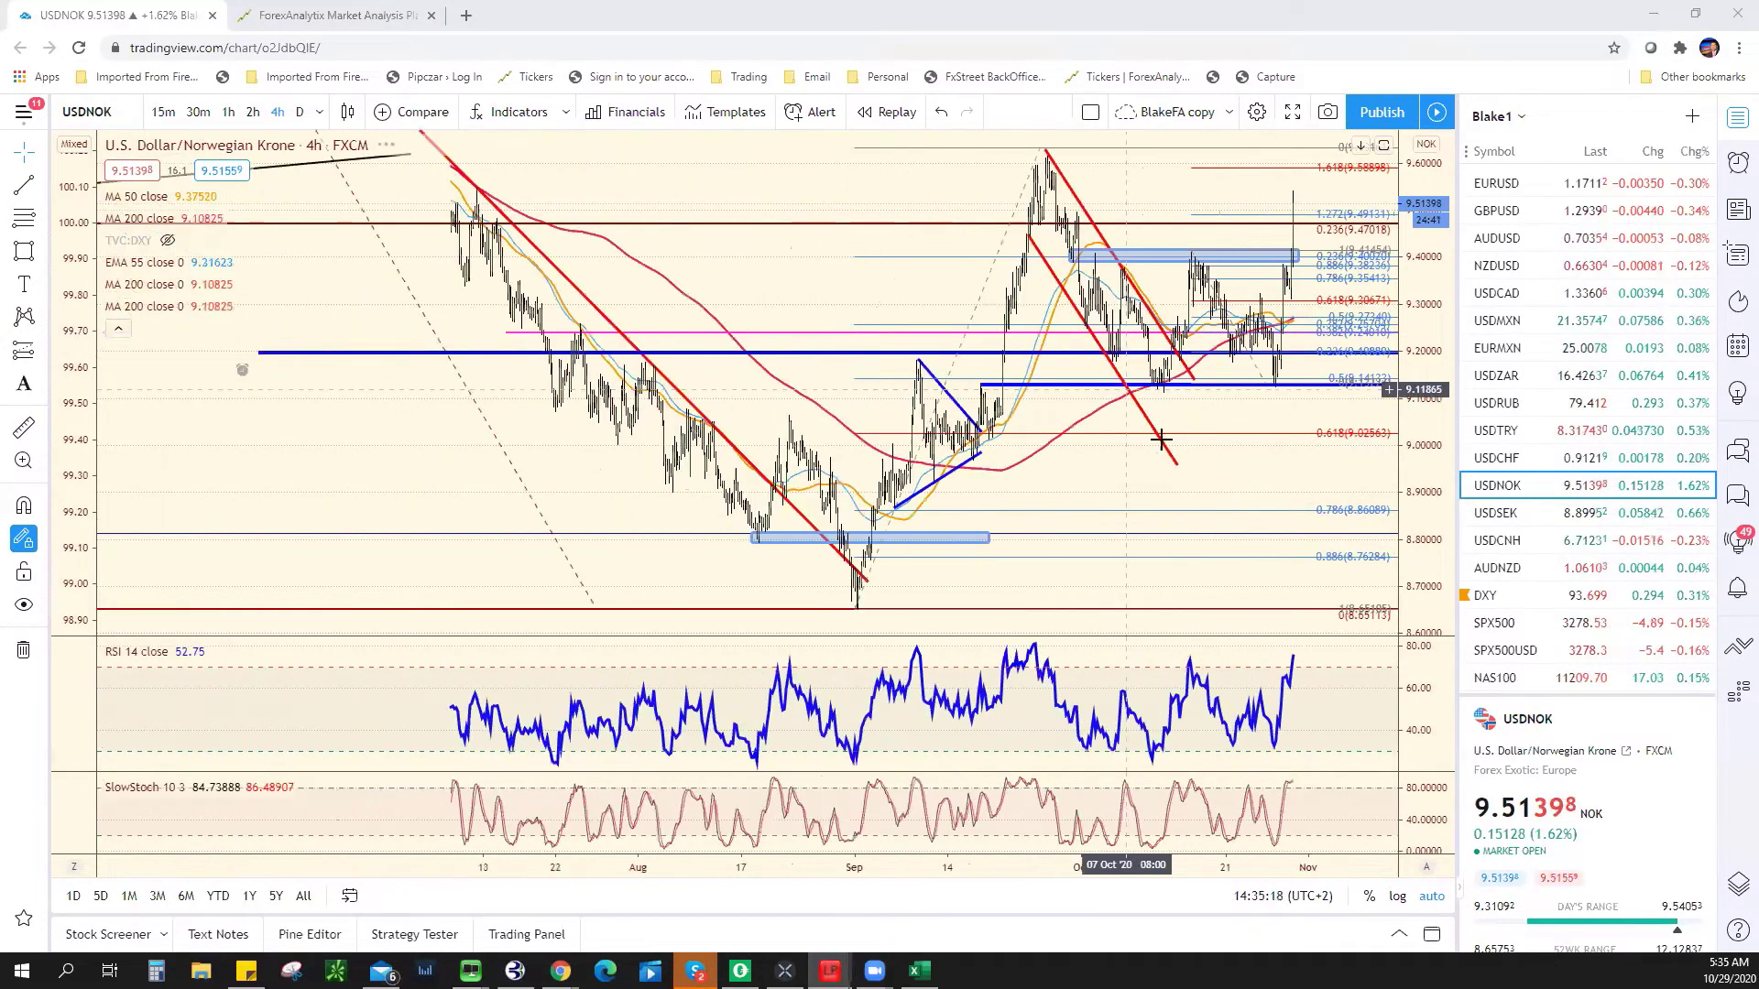
{"action": "scroll", "coordinate": [1145, 489], "scroll_direction": "up", "scroll_amount": 4}
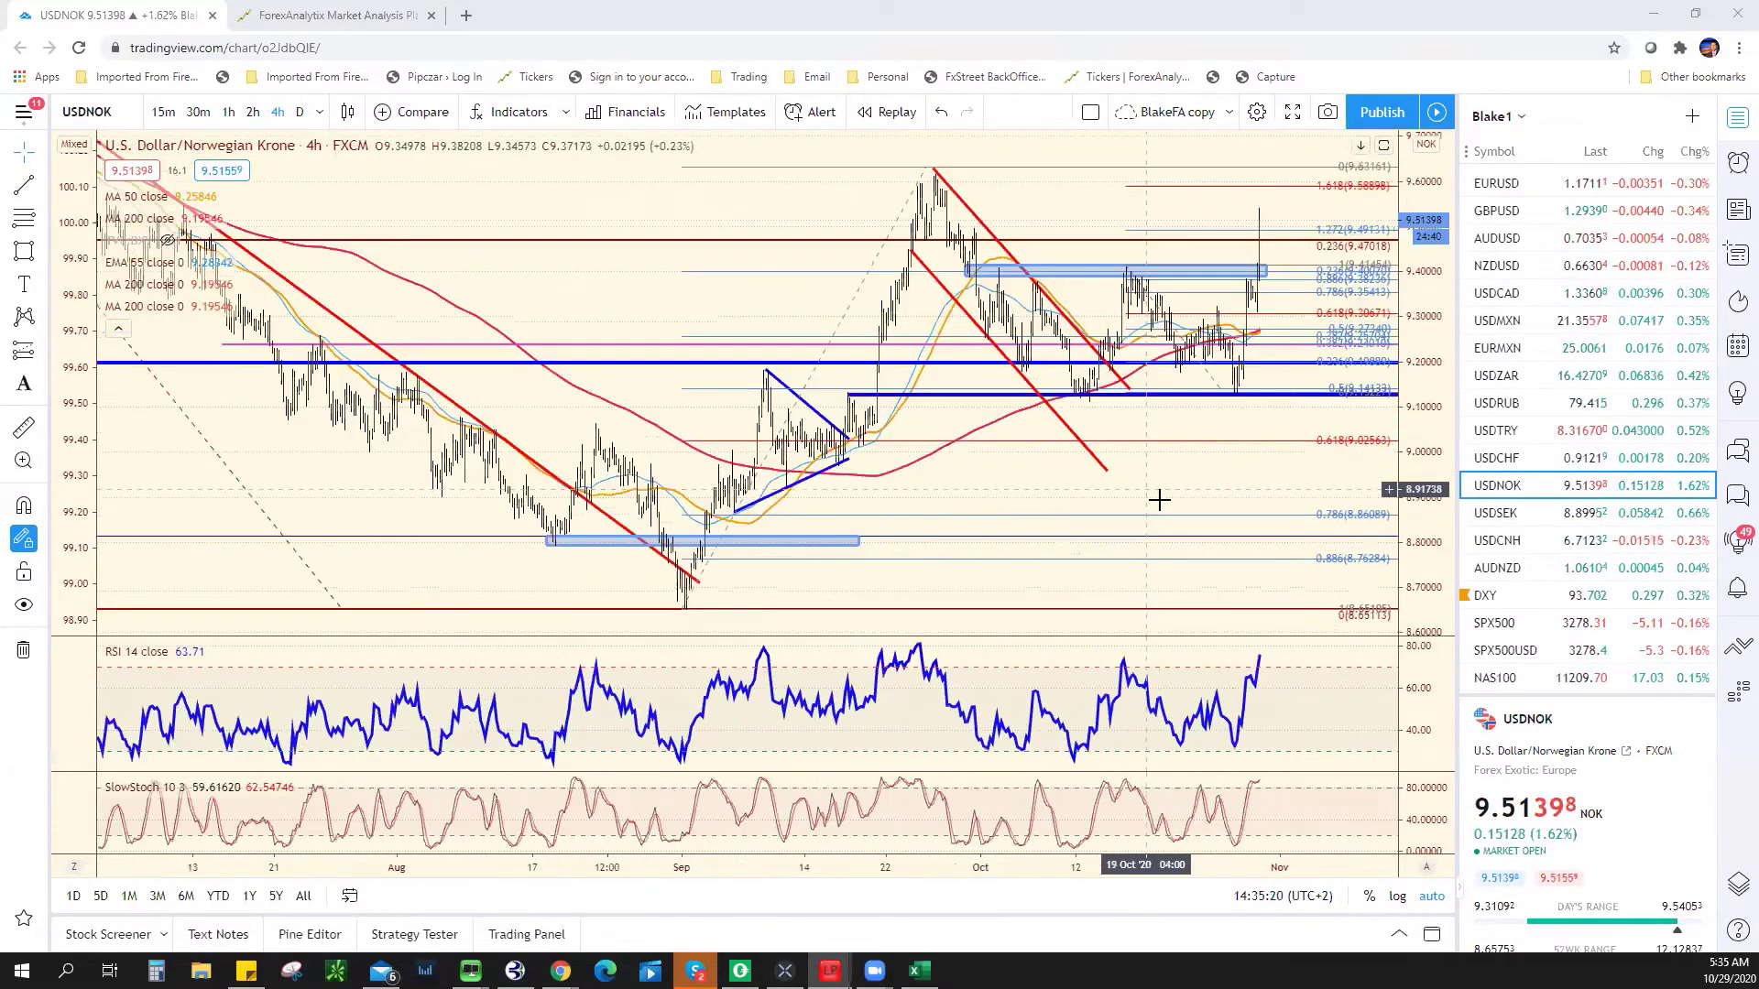
{"action": "scroll", "coordinate": [1132, 473], "scroll_direction": "down", "scroll_amount": 1}
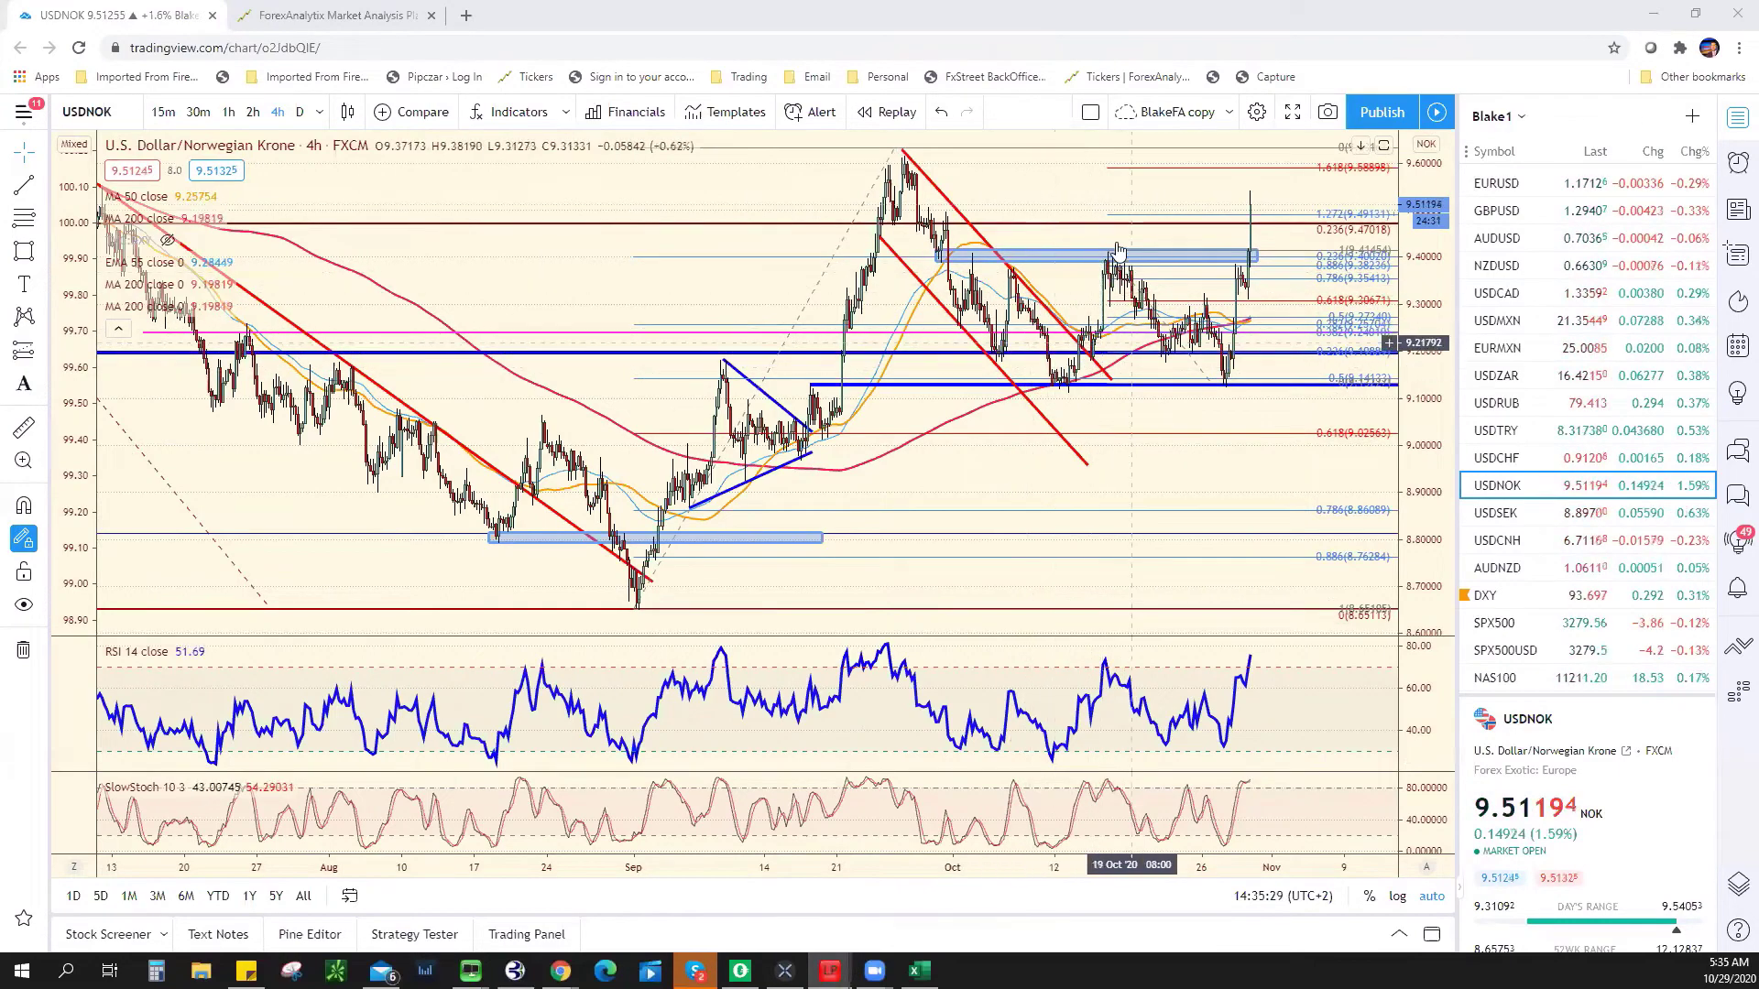
{"action": "scroll", "coordinate": [992, 412], "scroll_direction": "down", "scroll_amount": 5}
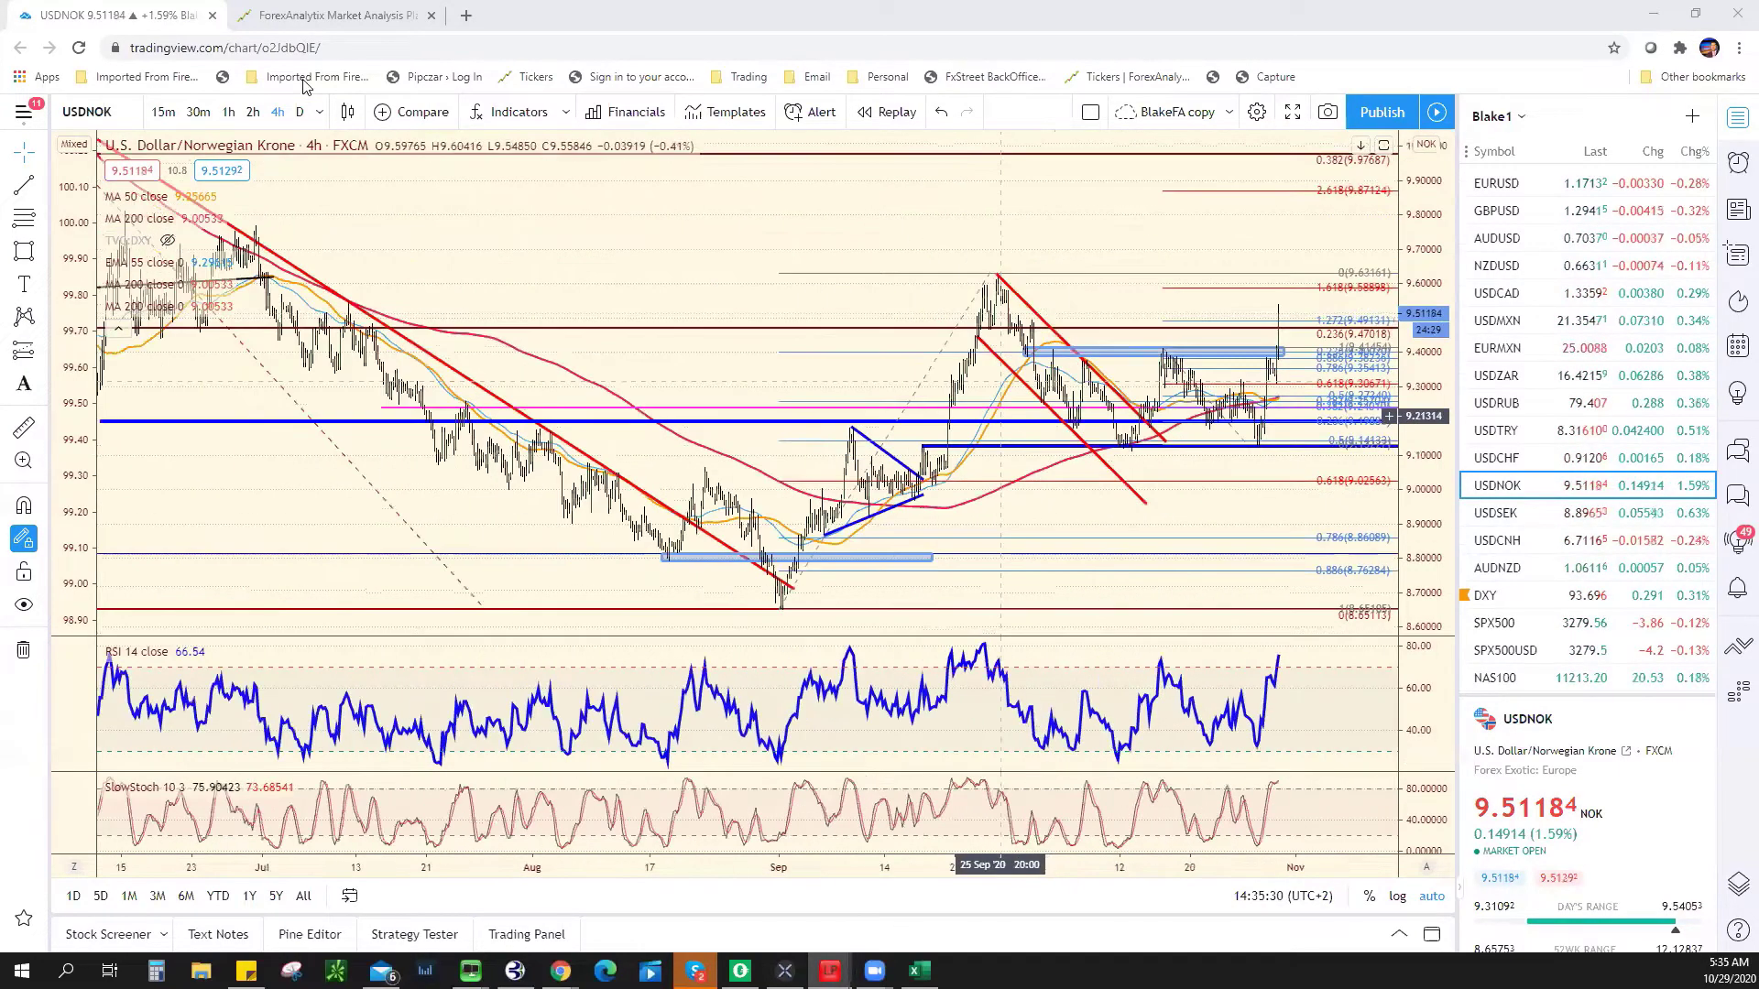
{"action": "type", "text": "D"}
{"action": "key", "text": "Return"}
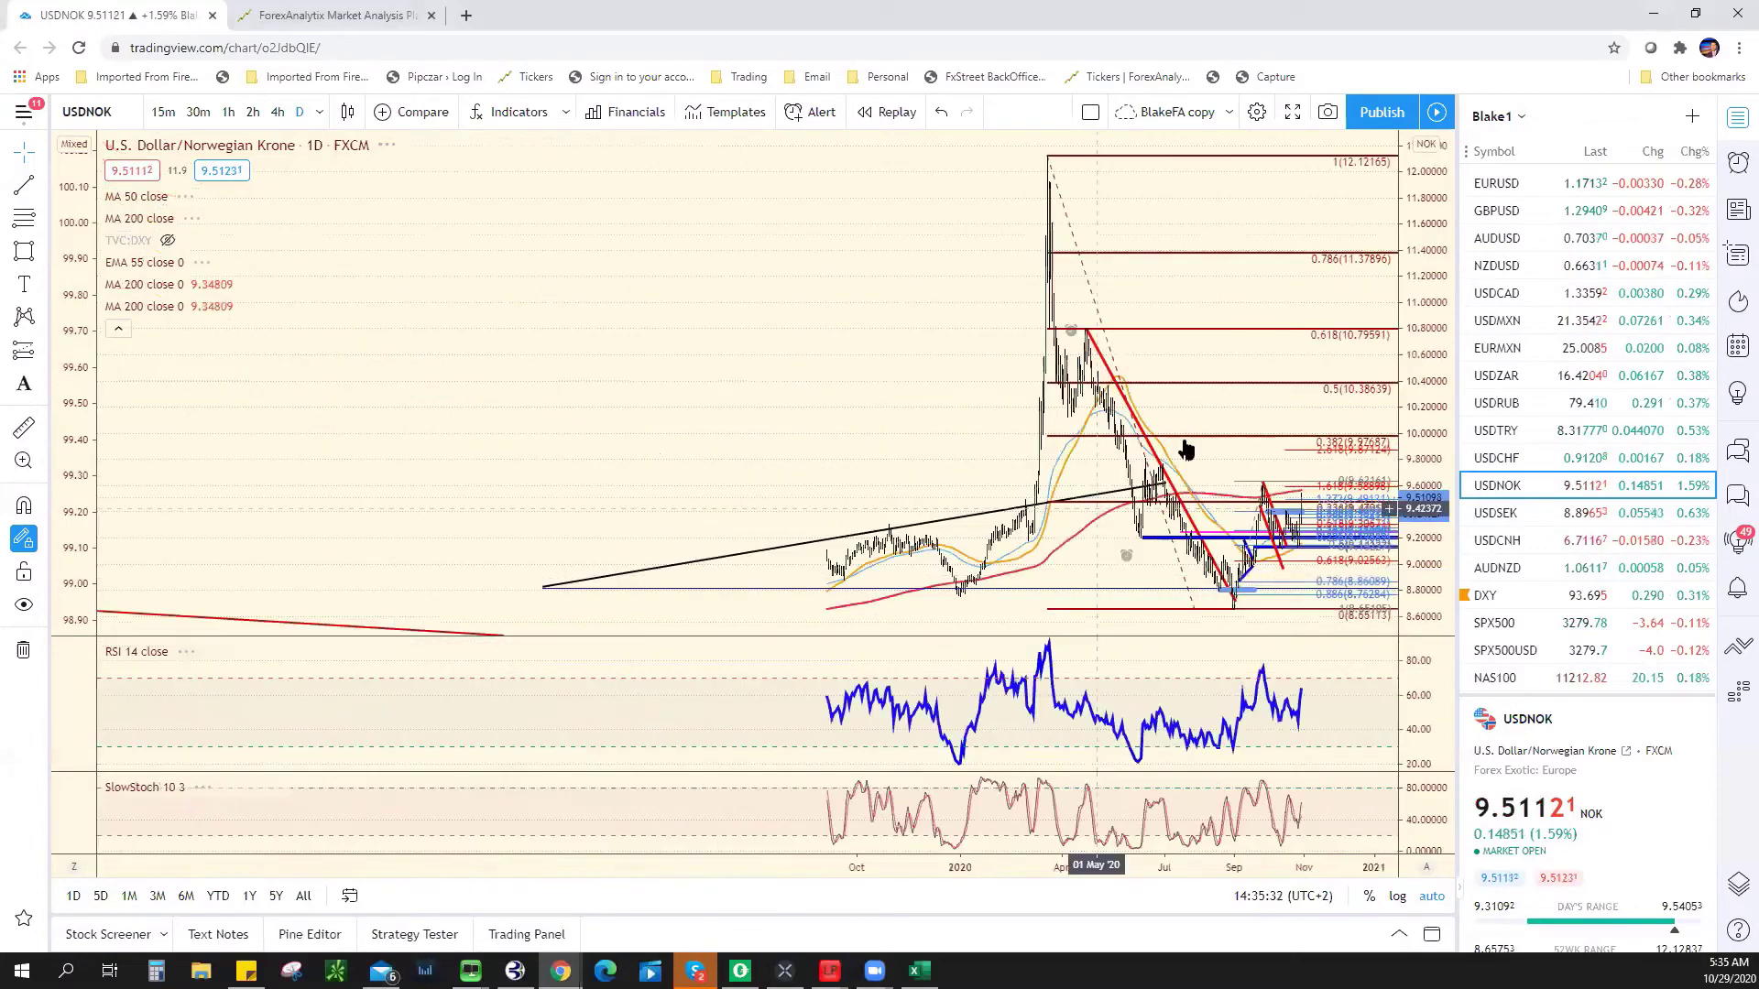
- Draw two short trend lines by the latest daily candles, one projecting down toward support
{"action": "scroll", "coordinate": [836, 306], "scroll_direction": "down", "scroll_amount": 4}
{"action": "scroll", "coordinate": [1217, 568], "scroll_direction": "up", "scroll_amount": 3}
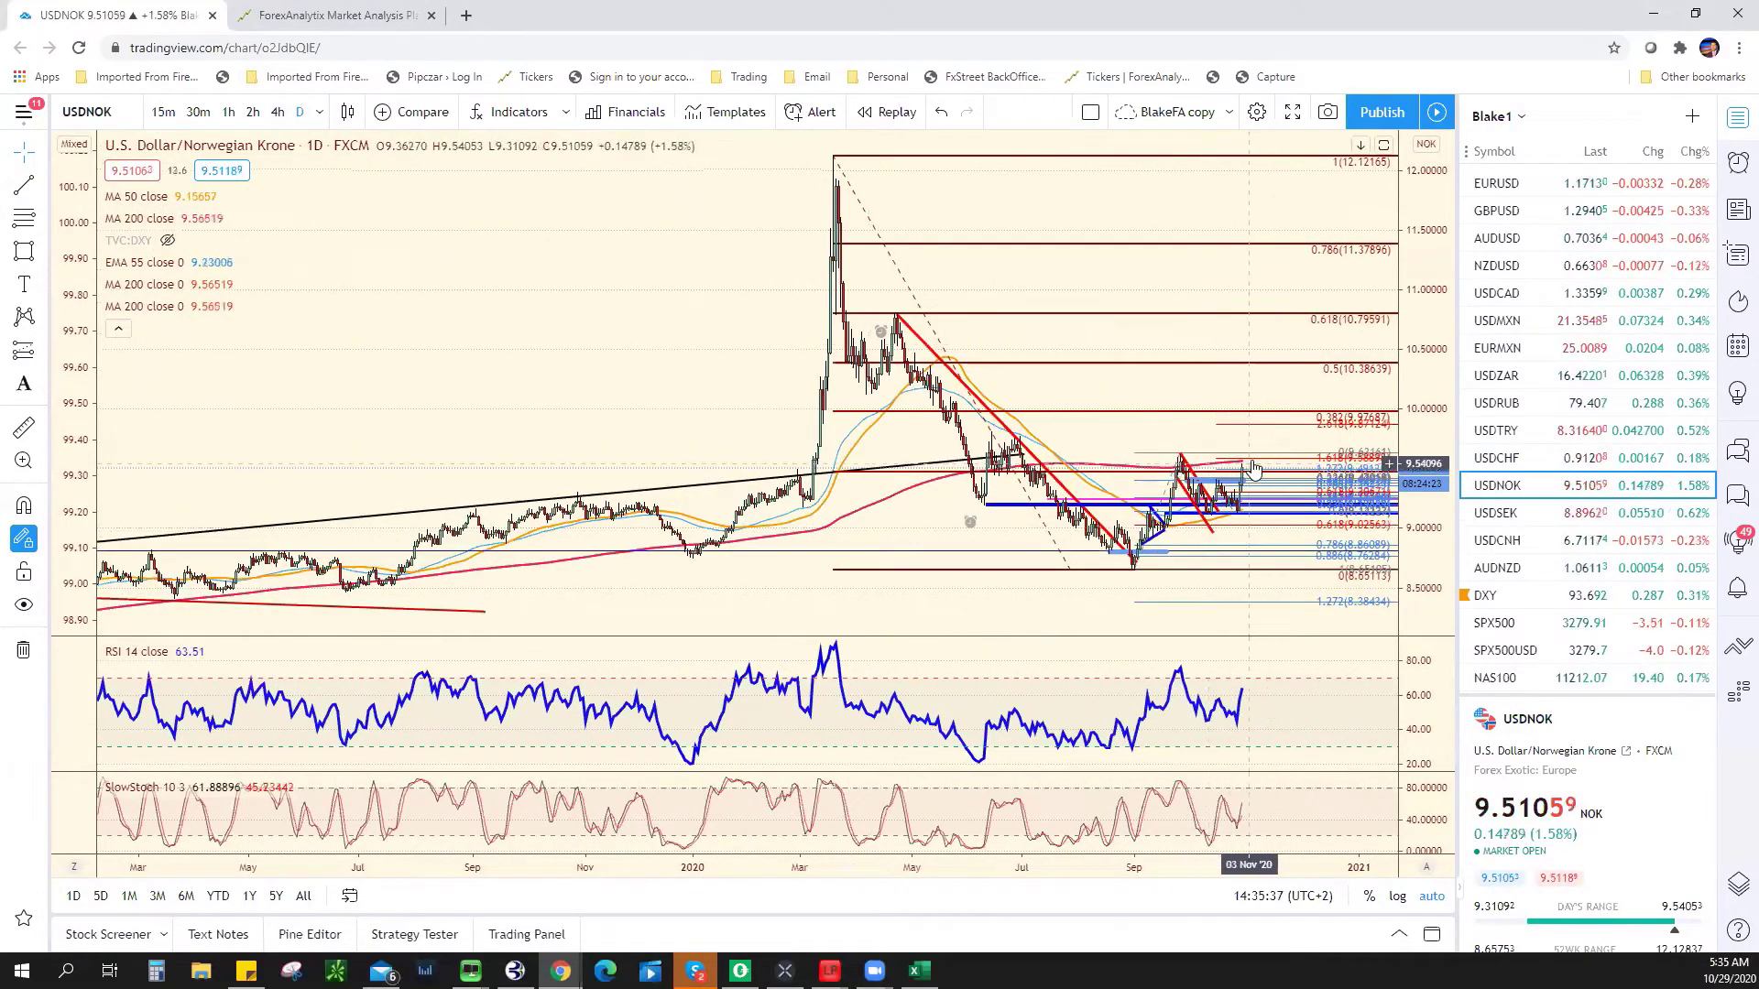
{"action": "scroll", "coordinate": [1210, 455], "scroll_direction": "up", "scroll_amount": 1}
{"action": "scroll", "coordinate": [1210, 456], "scroll_direction": "up", "scroll_amount": 2}
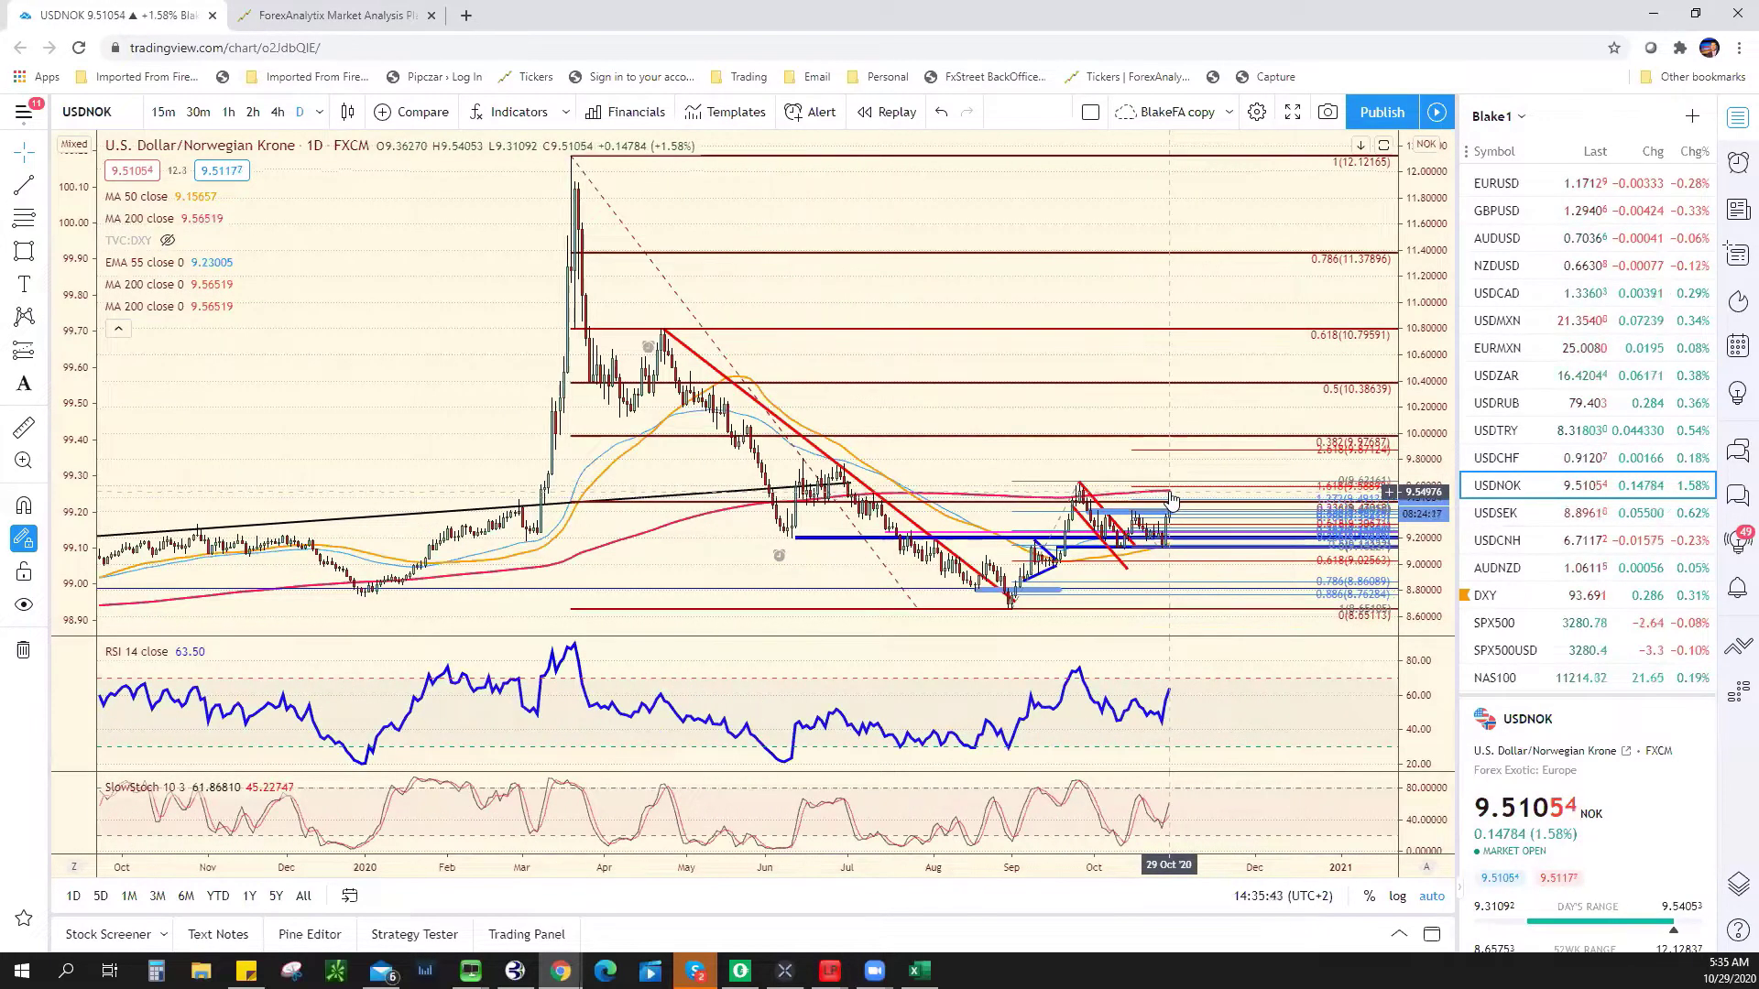
{"action": "scroll", "coordinate": [1172, 499], "scroll_direction": "up", "scroll_amount": 3}
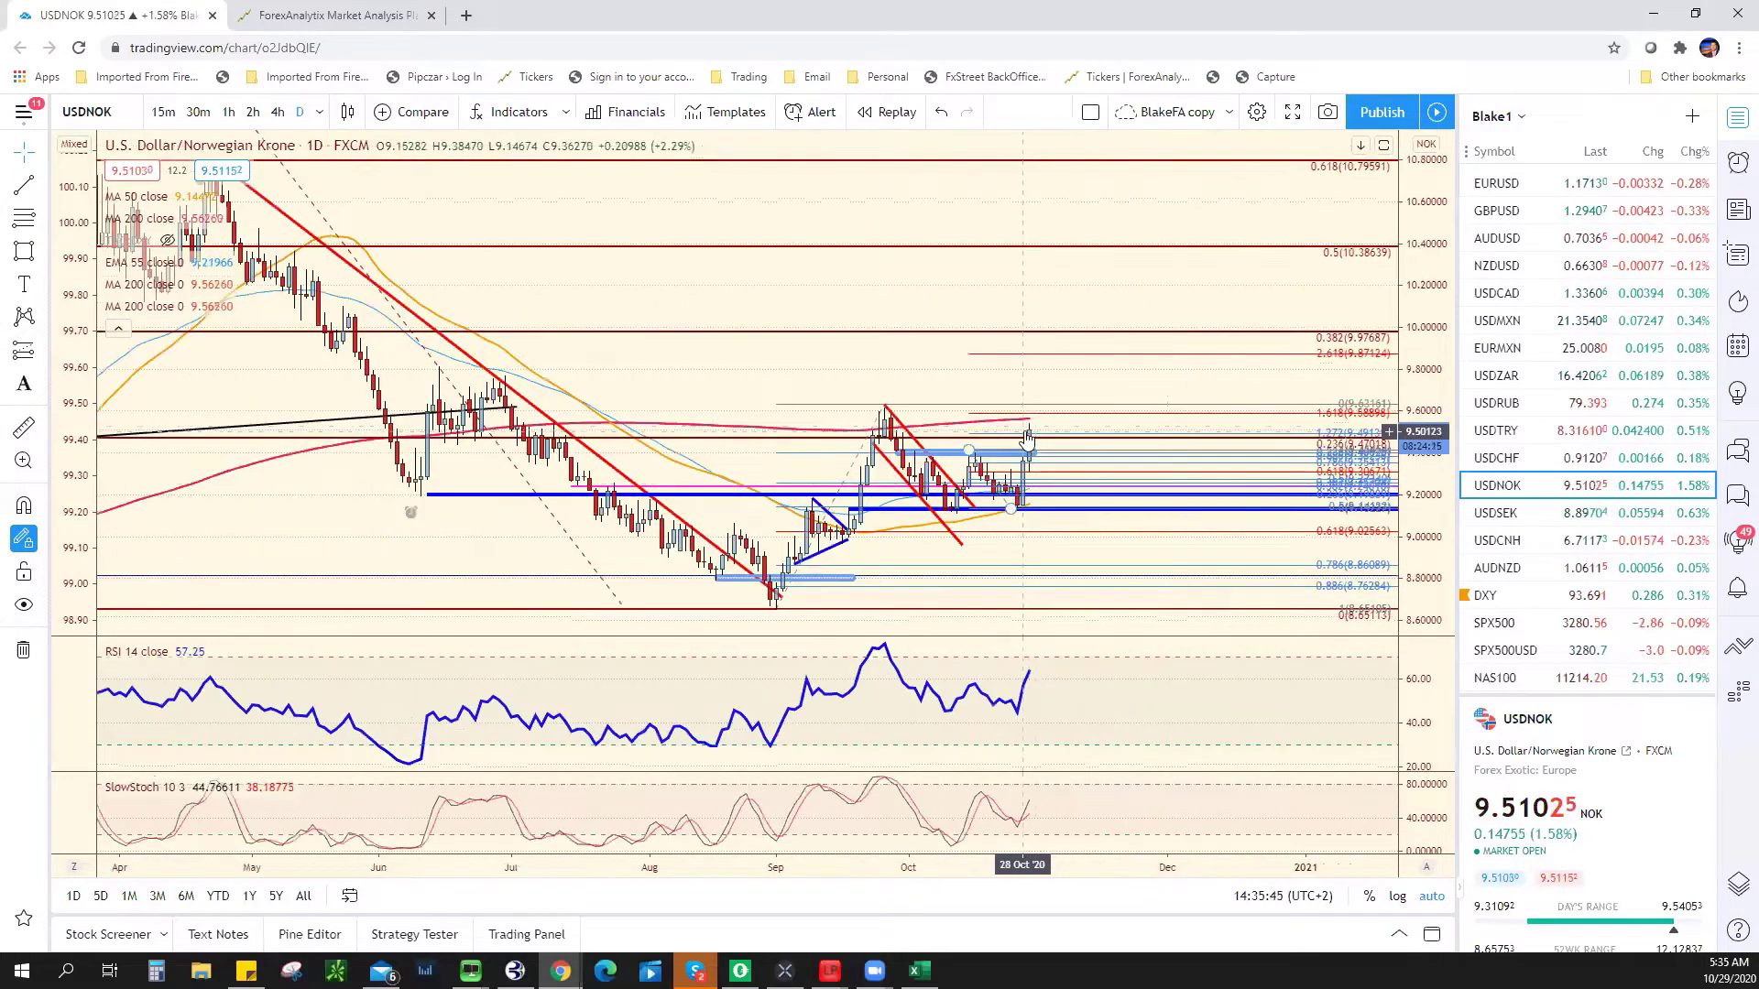
{"action": "left_click", "coordinate": [24, 184]}
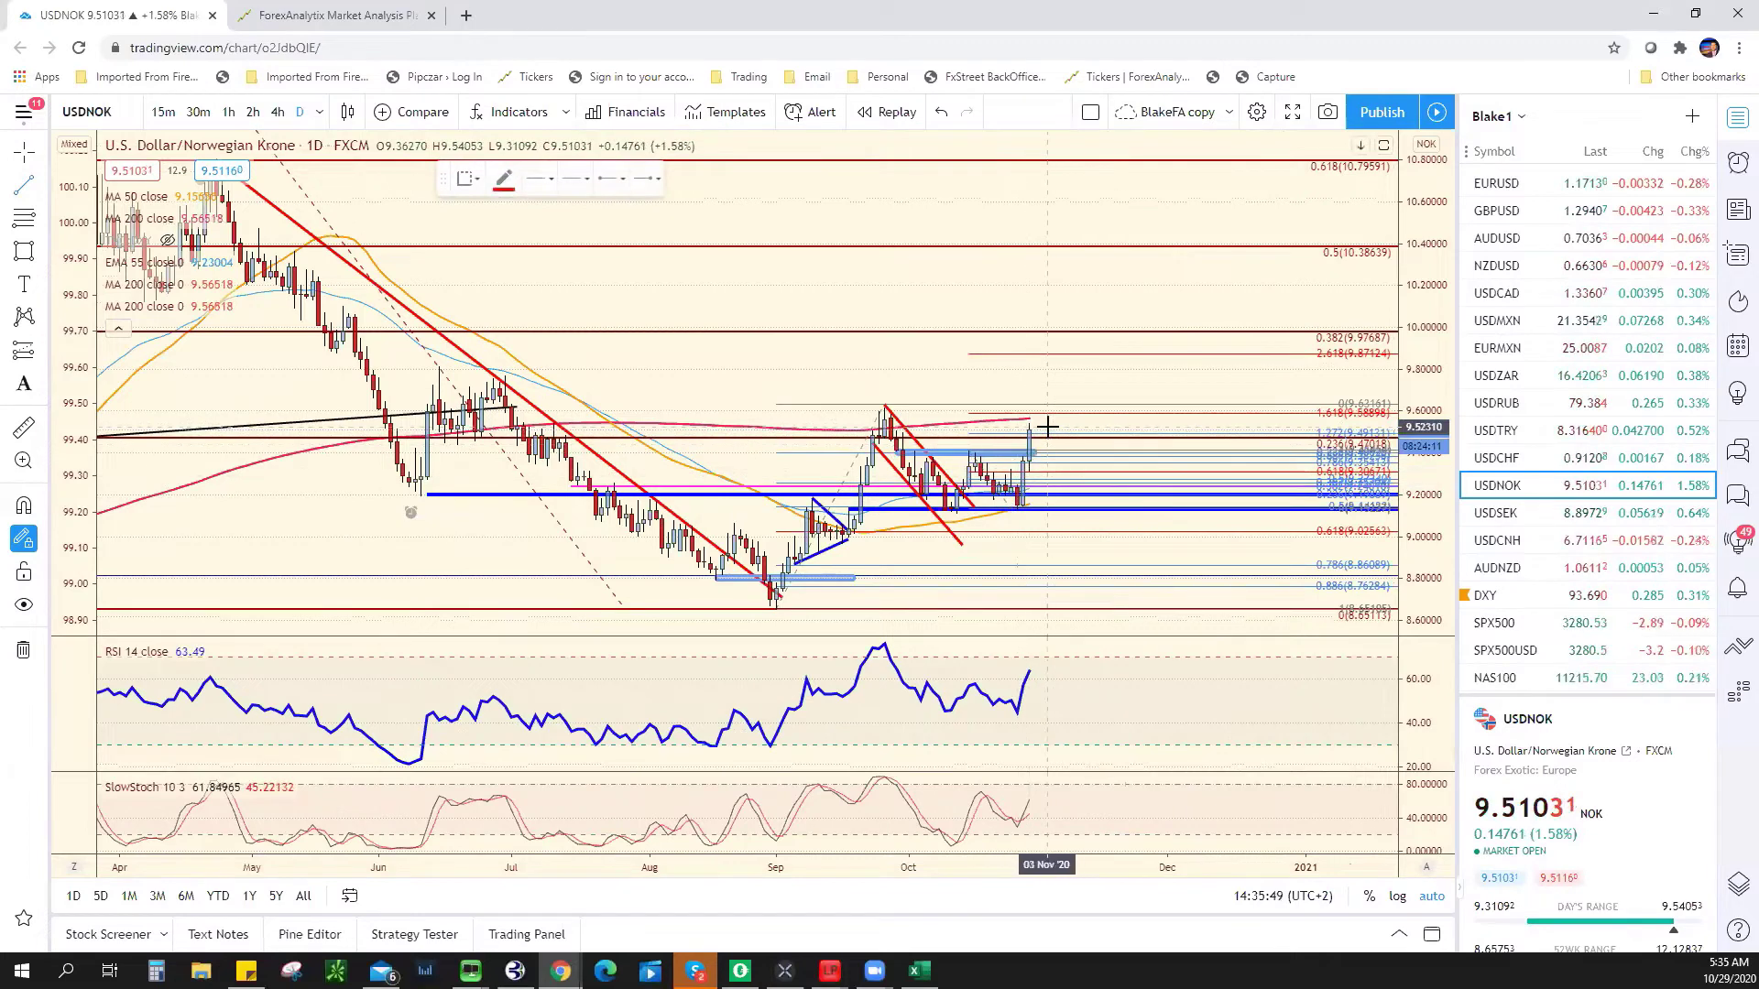
{"action": "left_click", "coordinate": [1041, 412]}
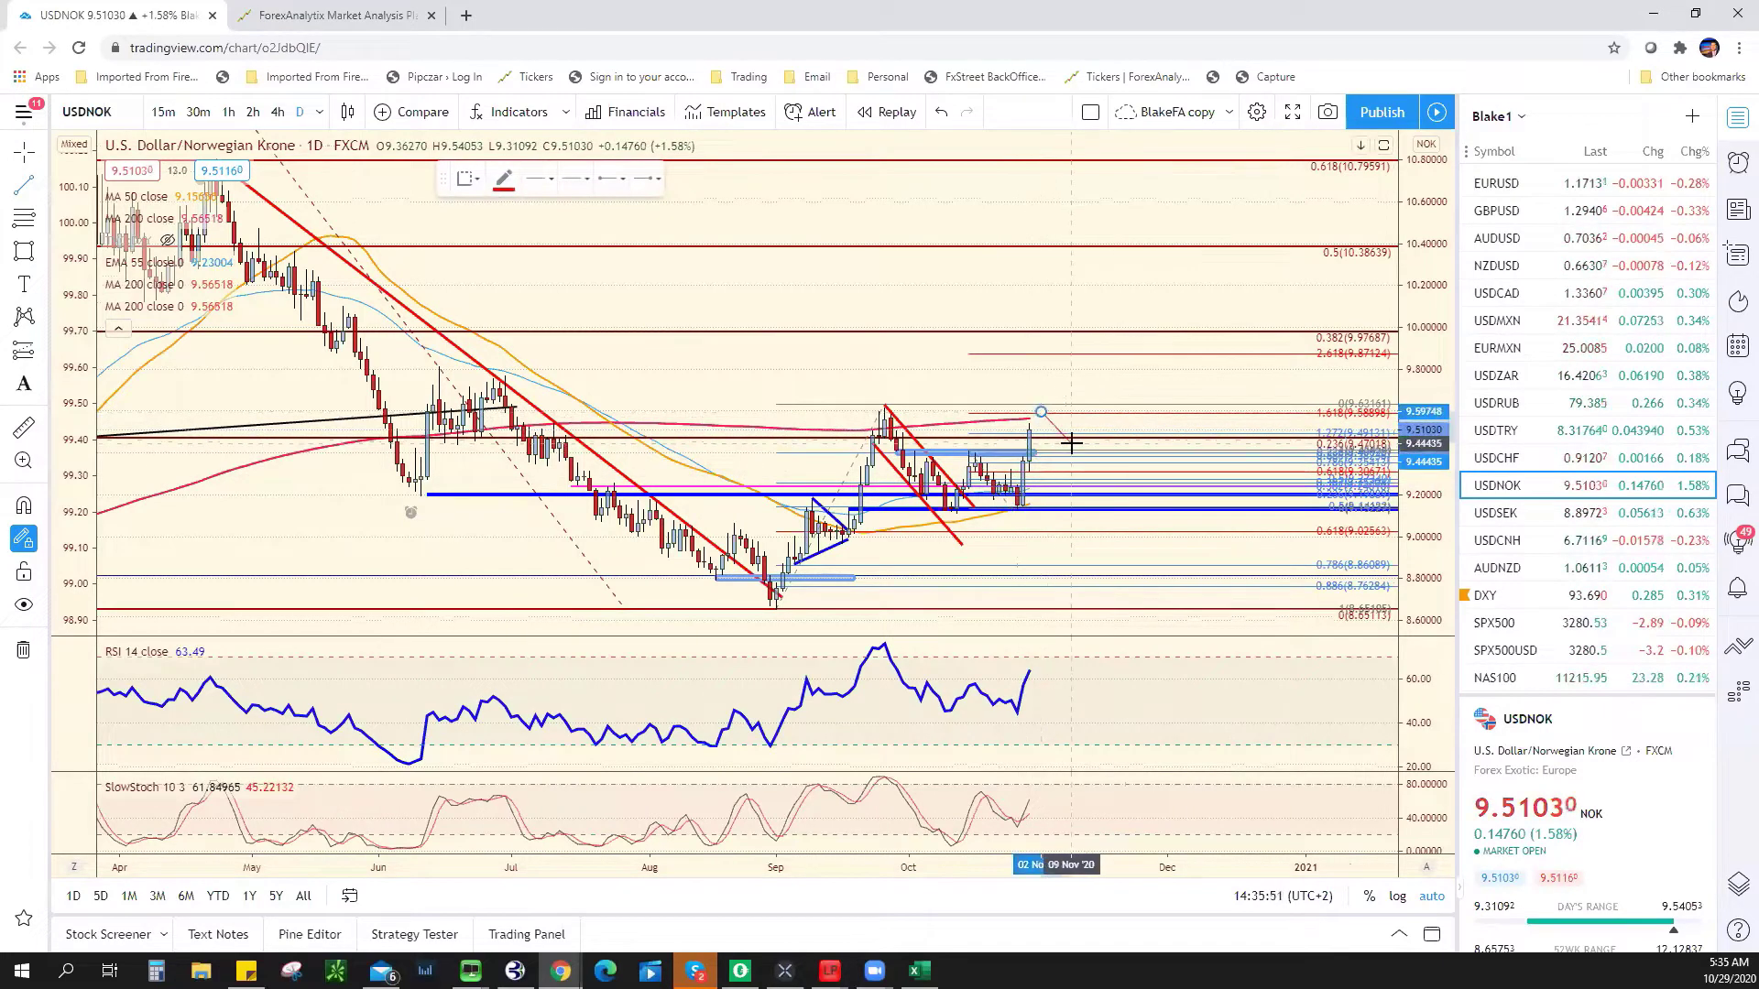
{"action": "left_click", "coordinate": [1070, 443]}
{"action": "left_click", "coordinate": [1028, 424]}
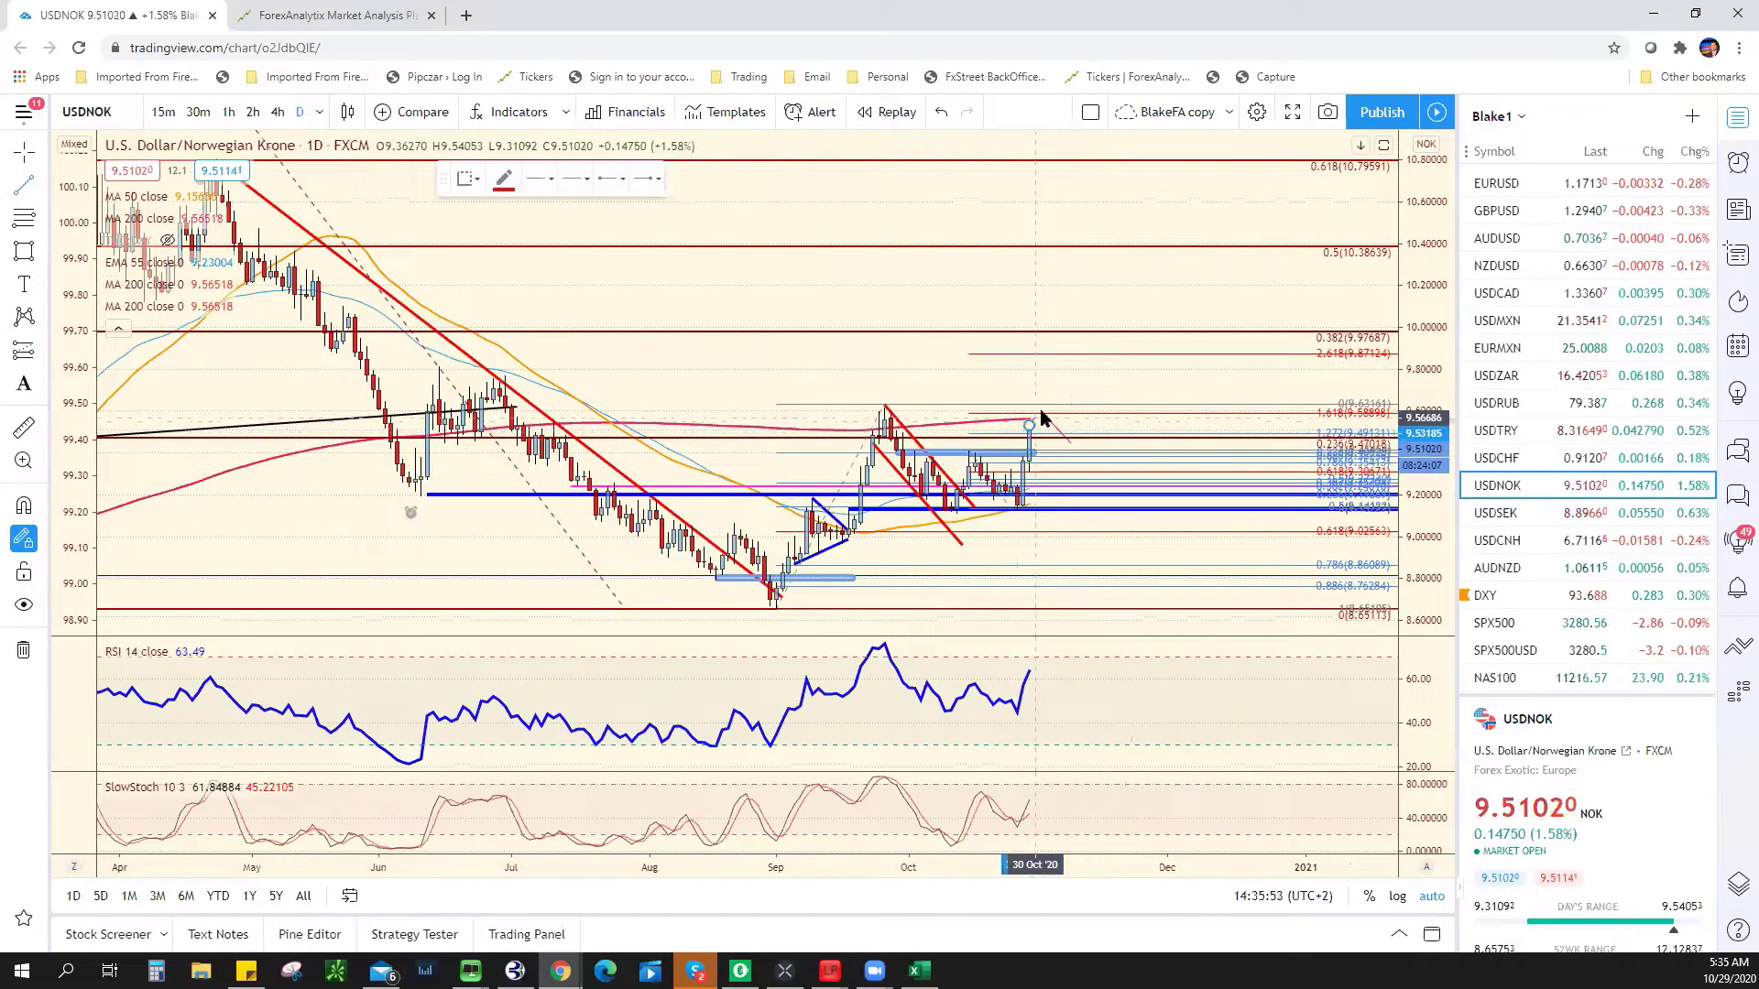
{"action": "left_click", "coordinate": [1042, 411]}
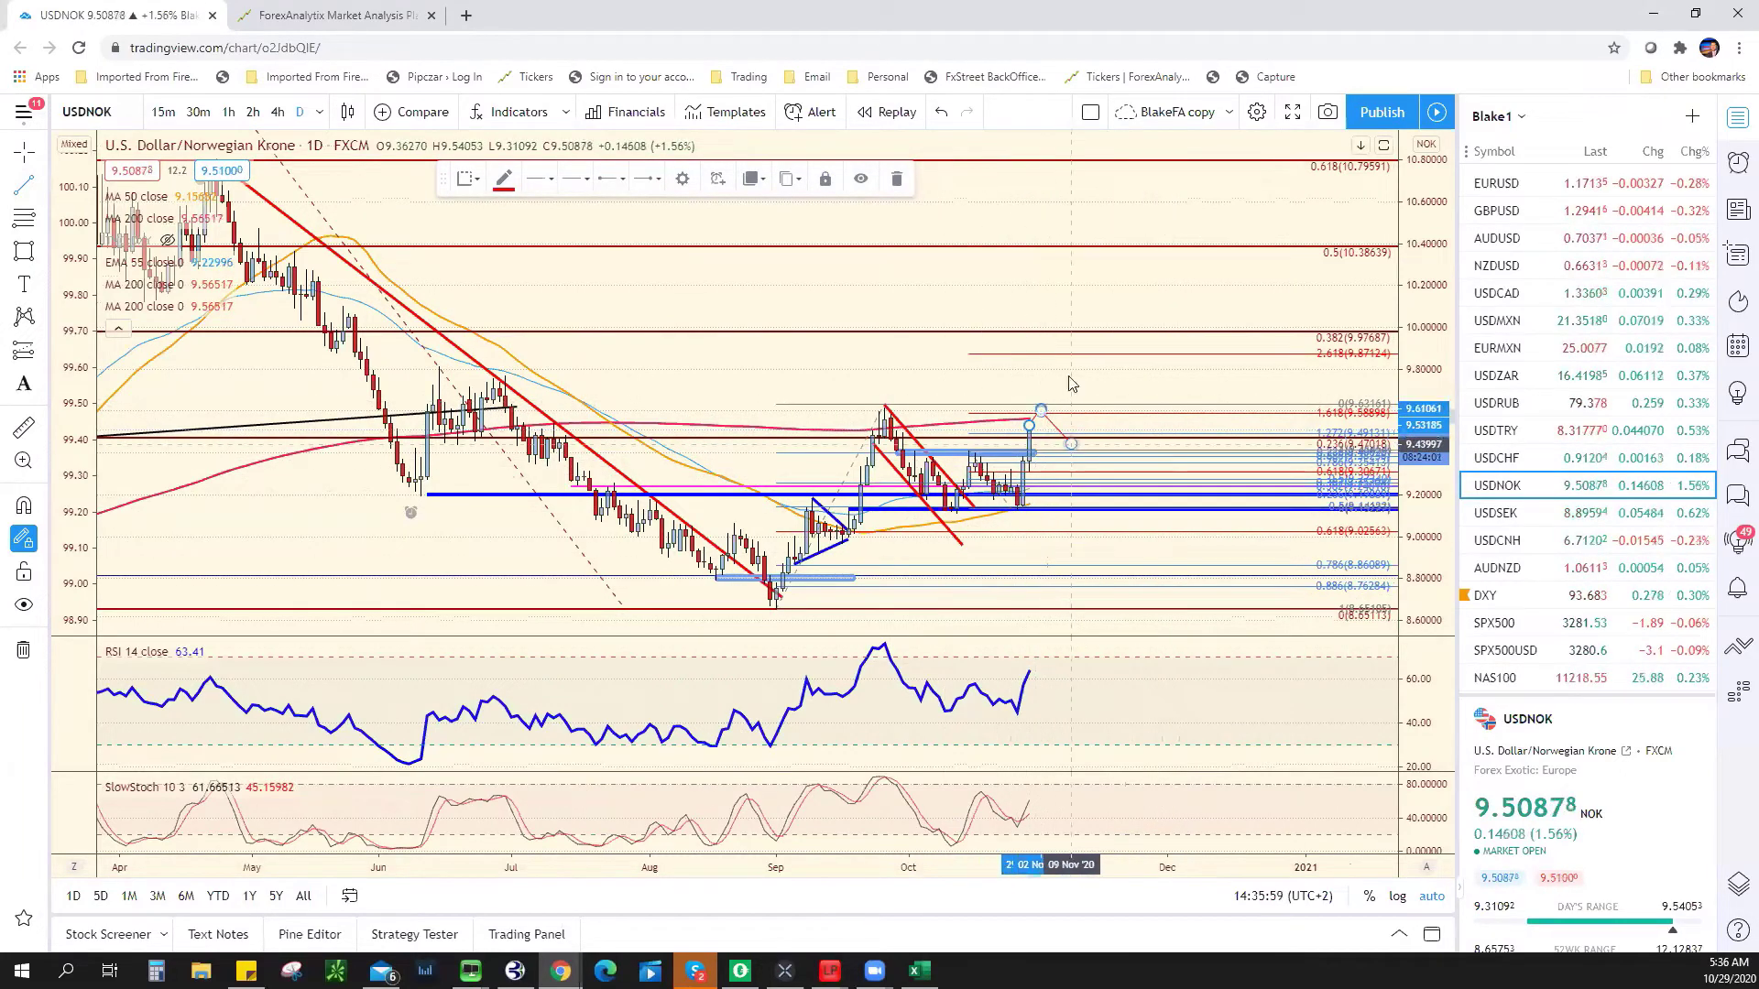
- Check the ForexAnalytix dashboard, then bring the Support/Resistance & Bias Chart workbook forward
{"action": "left_click", "coordinate": [316, 16]}
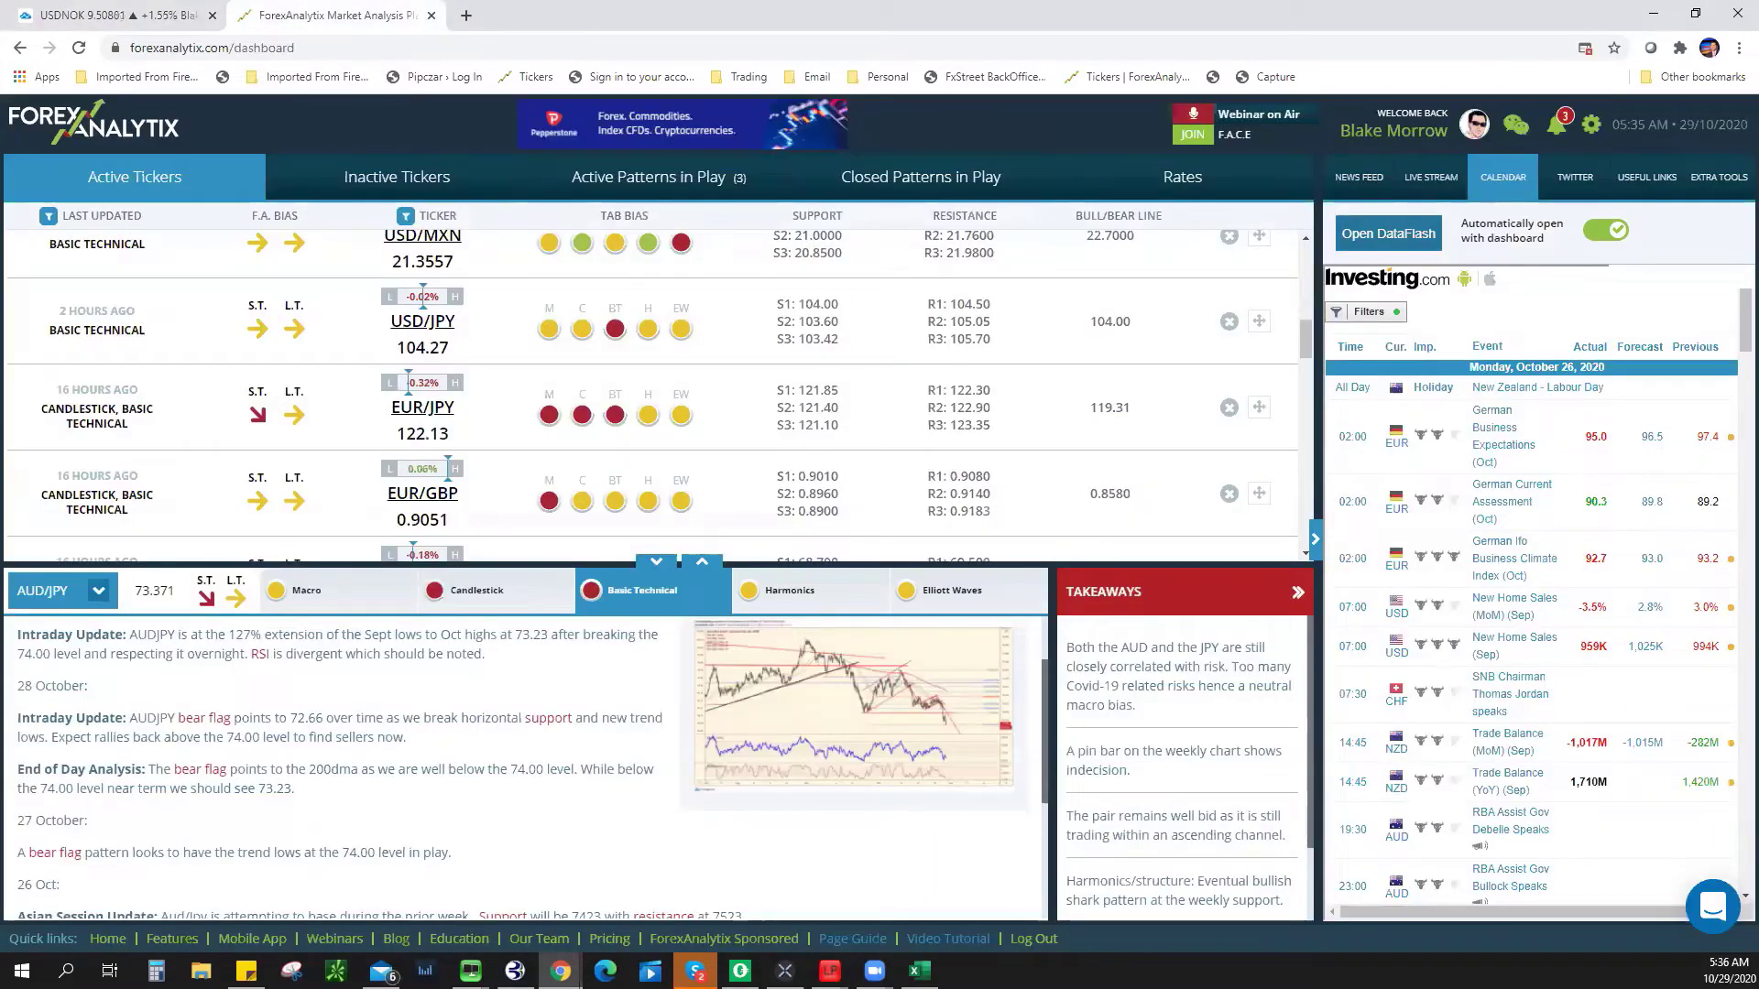
{"action": "left_click", "coordinate": [920, 970]}
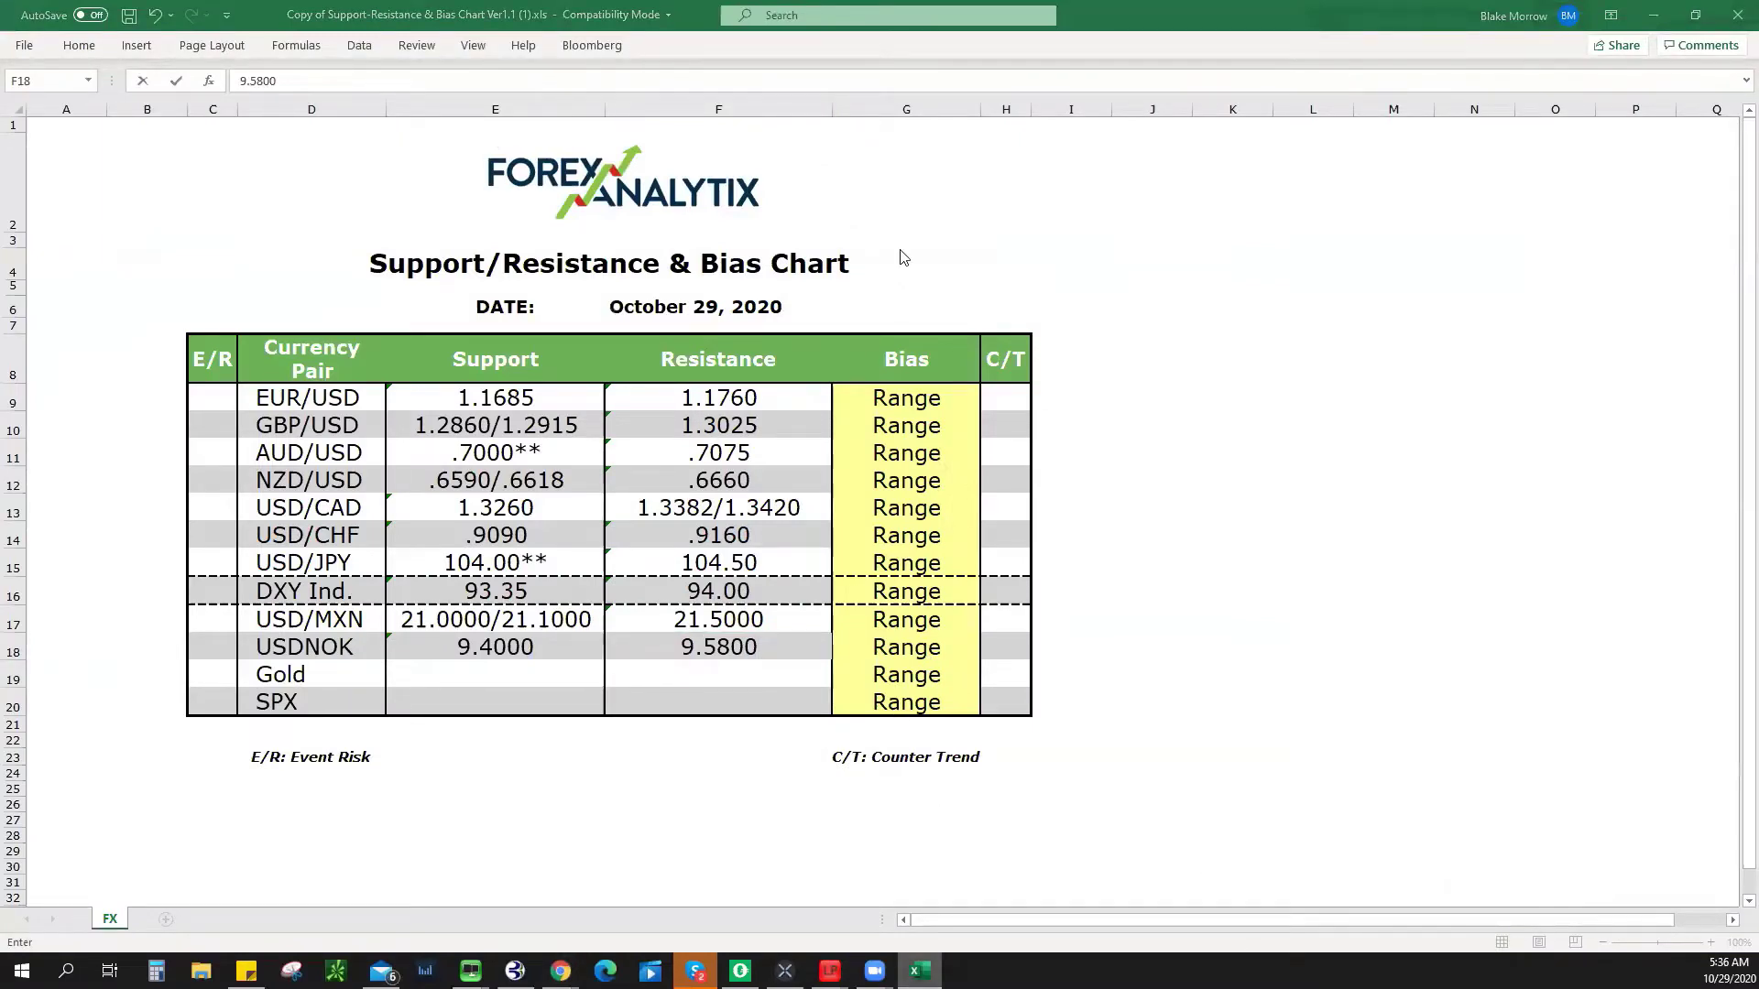
- Go from Excel back to the TradingView USDNOK daily chart
{"action": "key", "text": "alt+Tab"}
{"action": "left_click", "coordinate": [128, 14]}
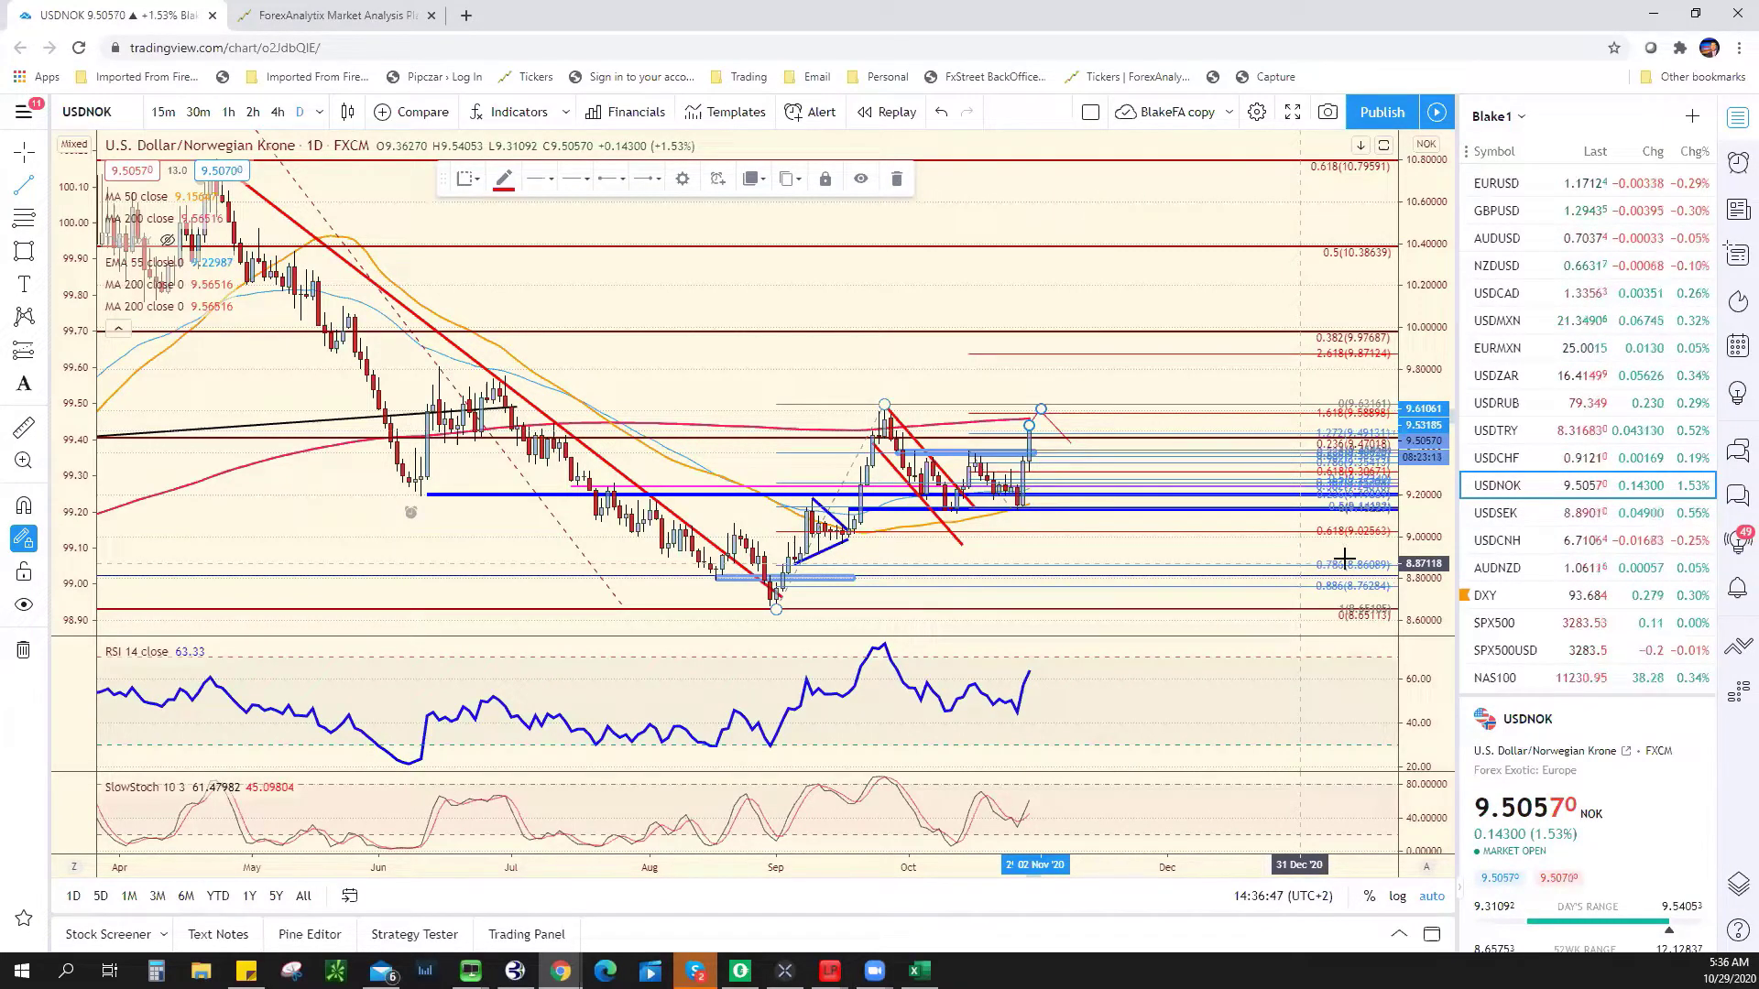
- Open the DXY chart on 4-hour candles, briefly checking the bias sheet
{"action": "left_click", "coordinate": [1485, 595]}
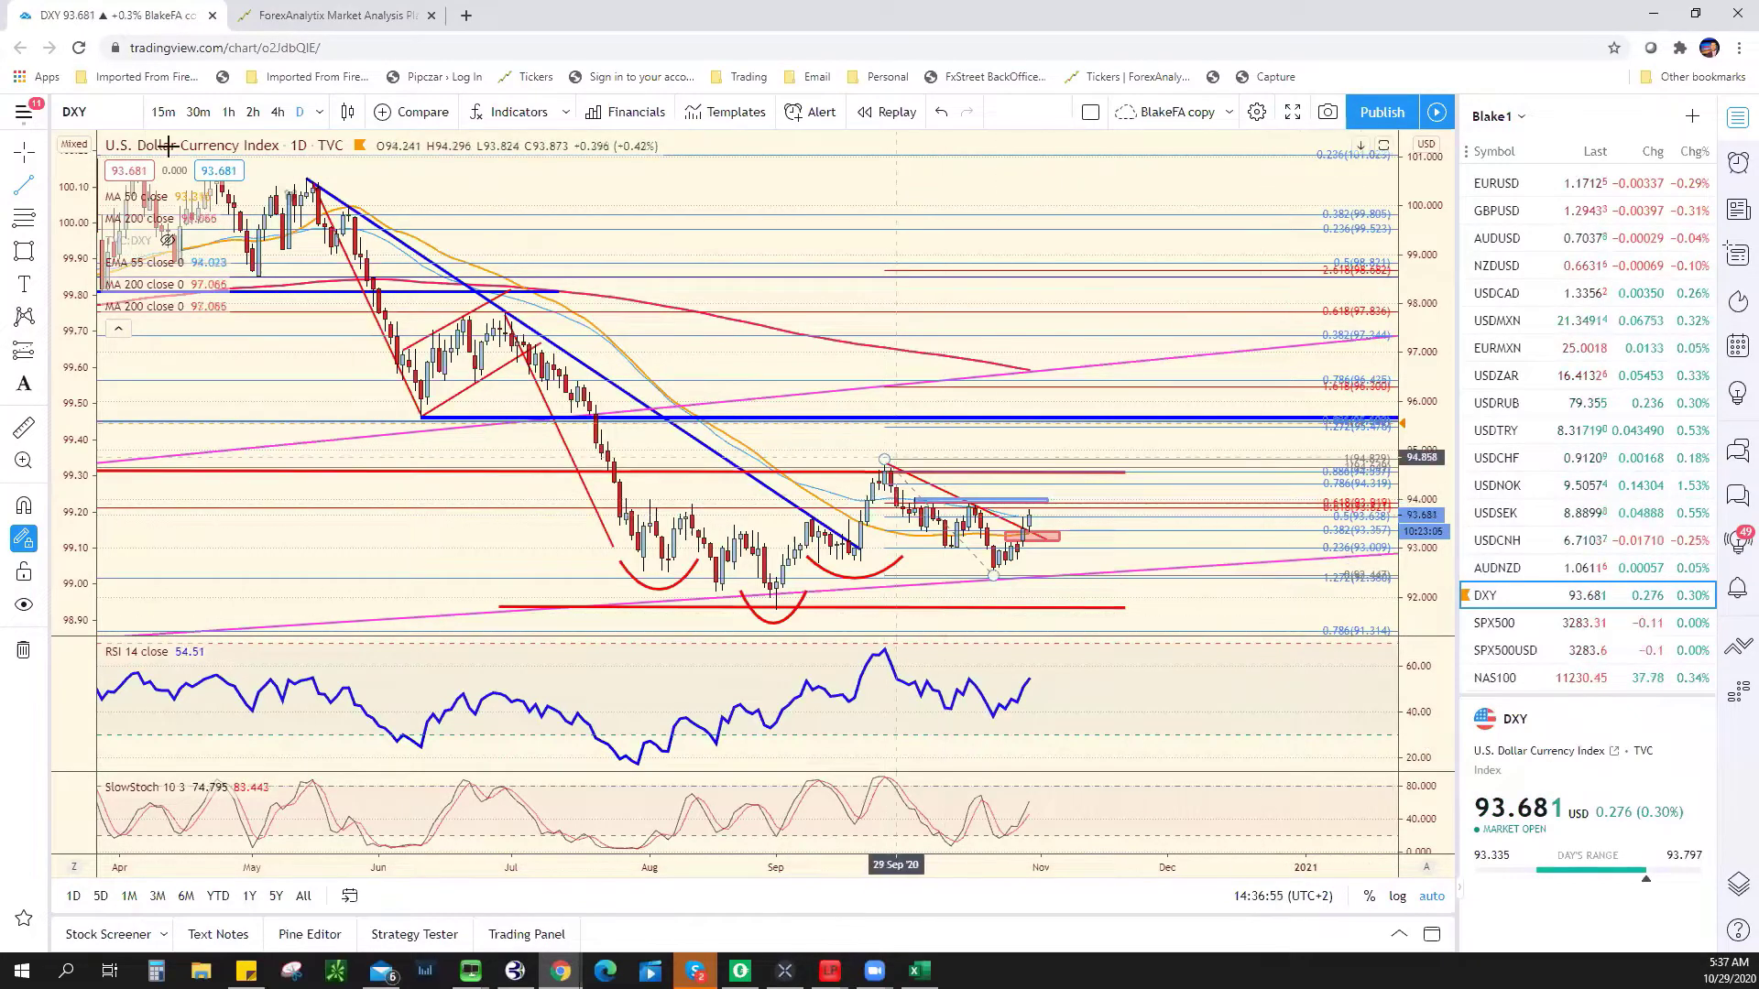
{"action": "left_click", "coordinate": [278, 113]}
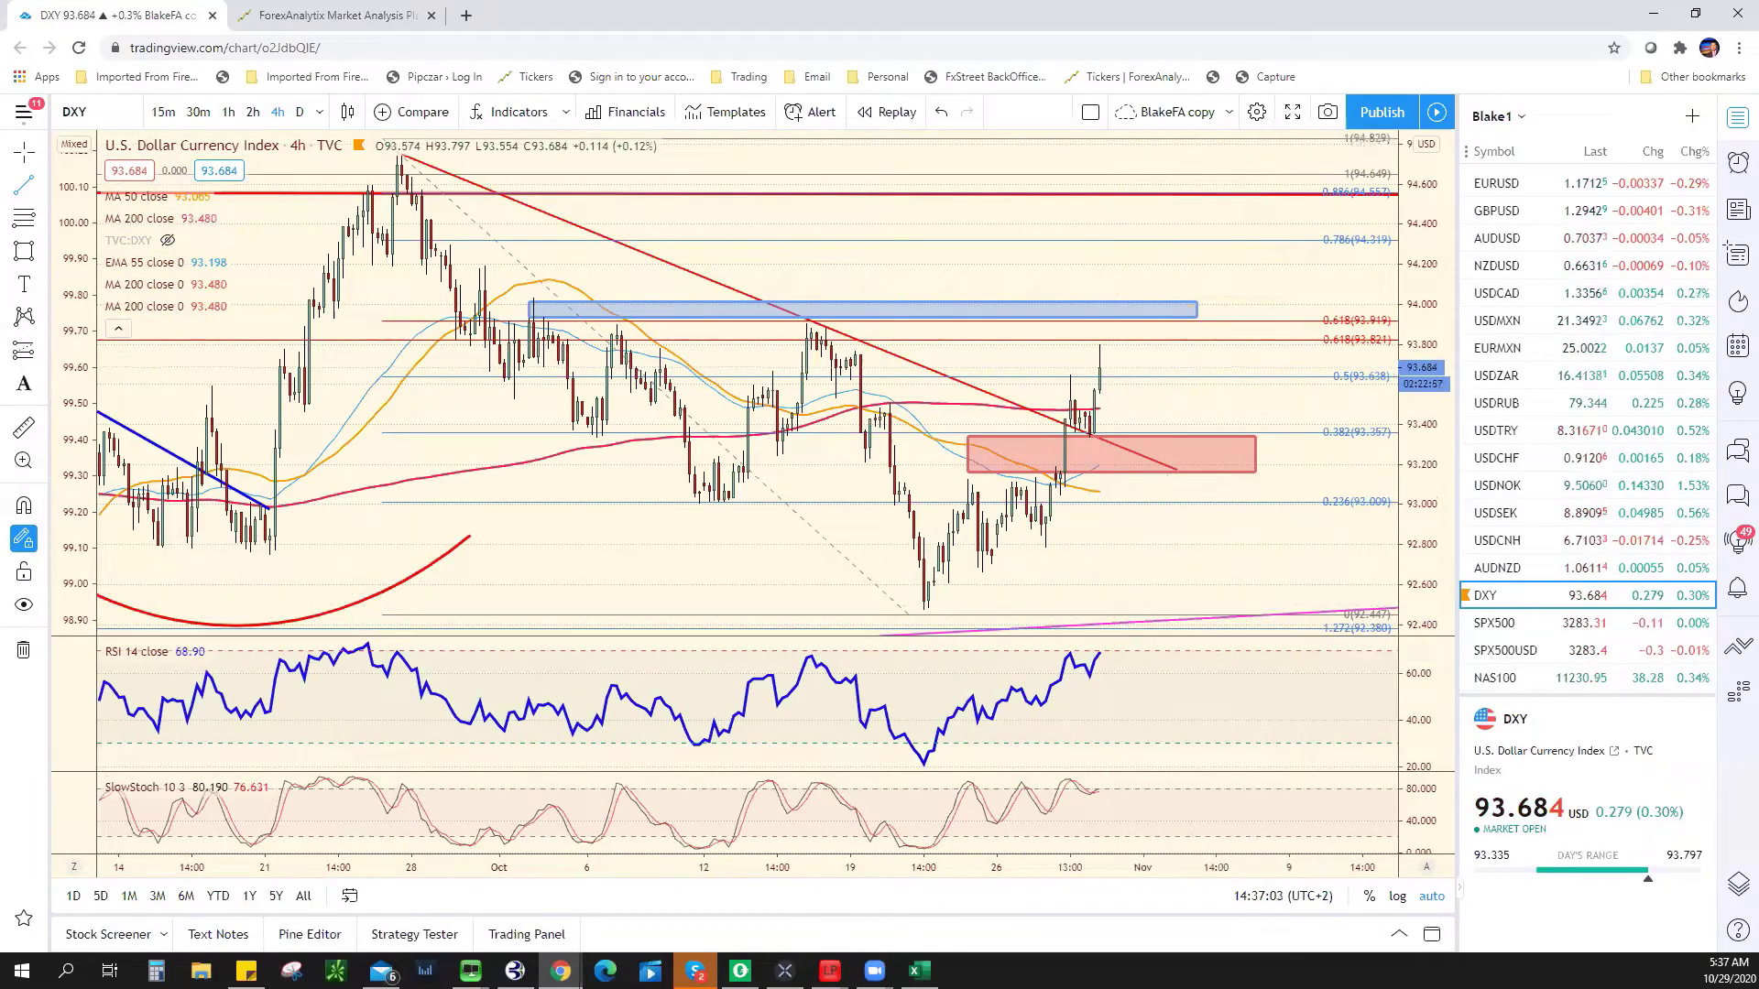
{"action": "left_click", "coordinate": [919, 971]}
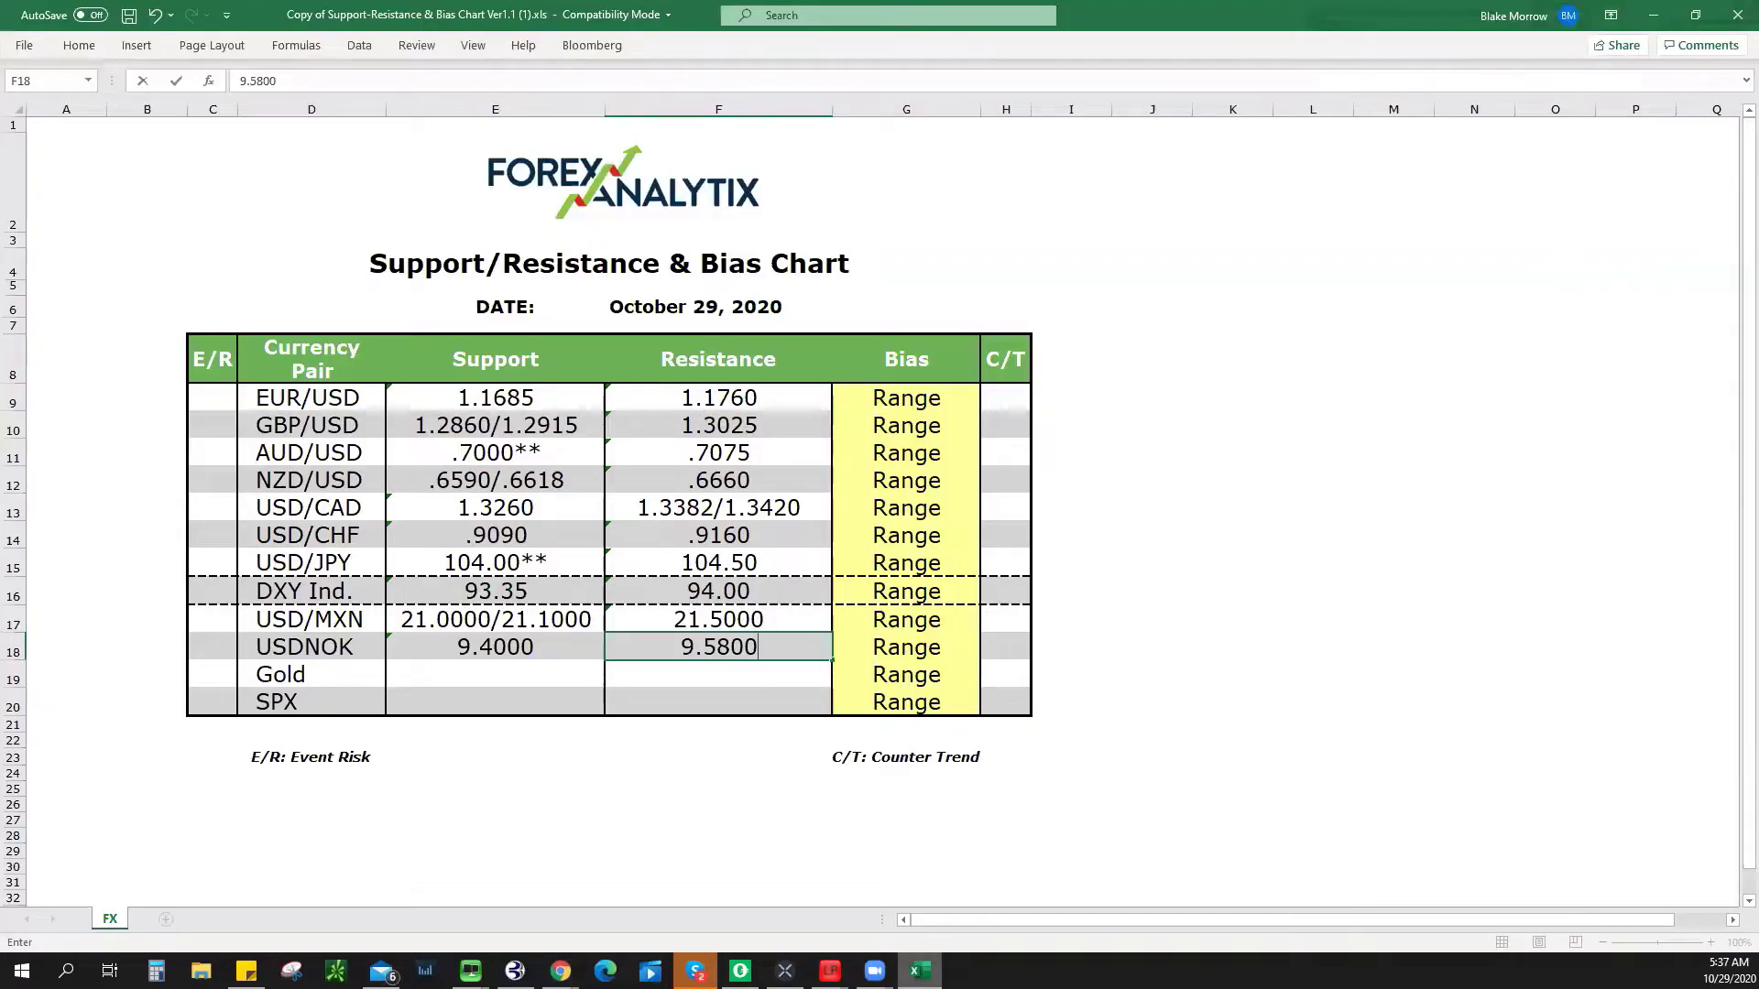
{"action": "key", "text": "alt+Tab"}
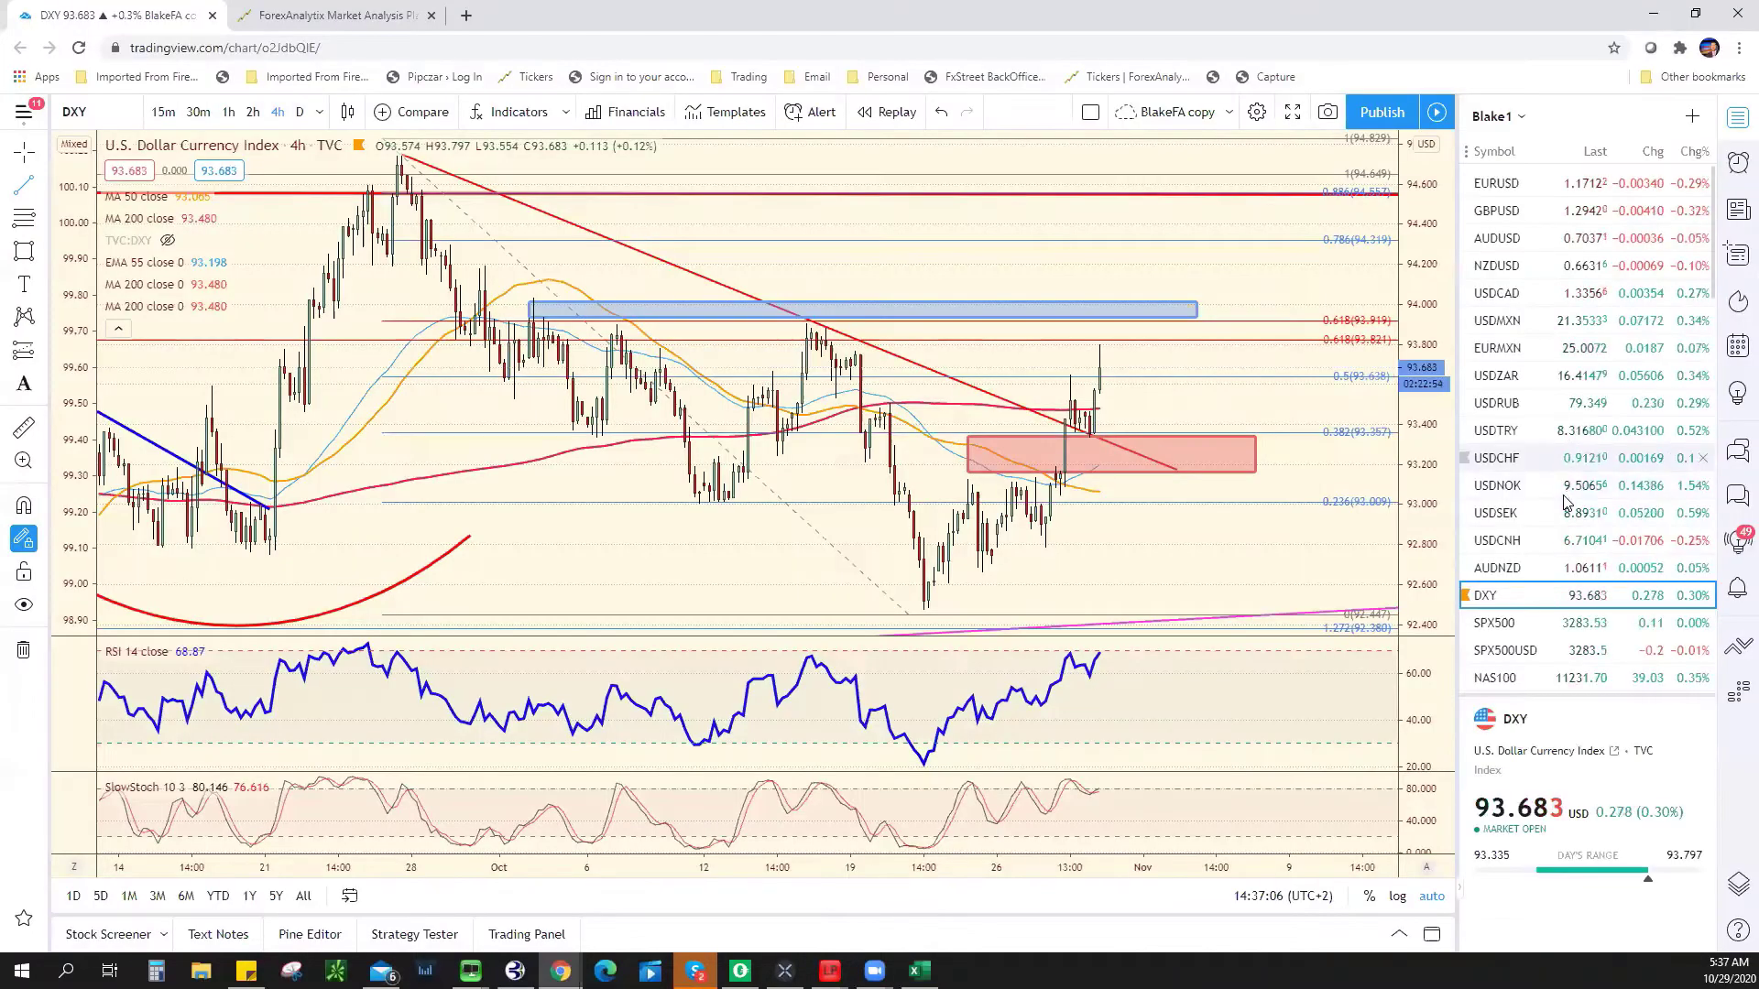
- Open the SPX500USD chart and zoom out
{"action": "scroll", "coordinate": [1560, 495], "scroll_direction": "down", "scroll_amount": 1}
{"action": "left_click", "coordinate": [1557, 376]}
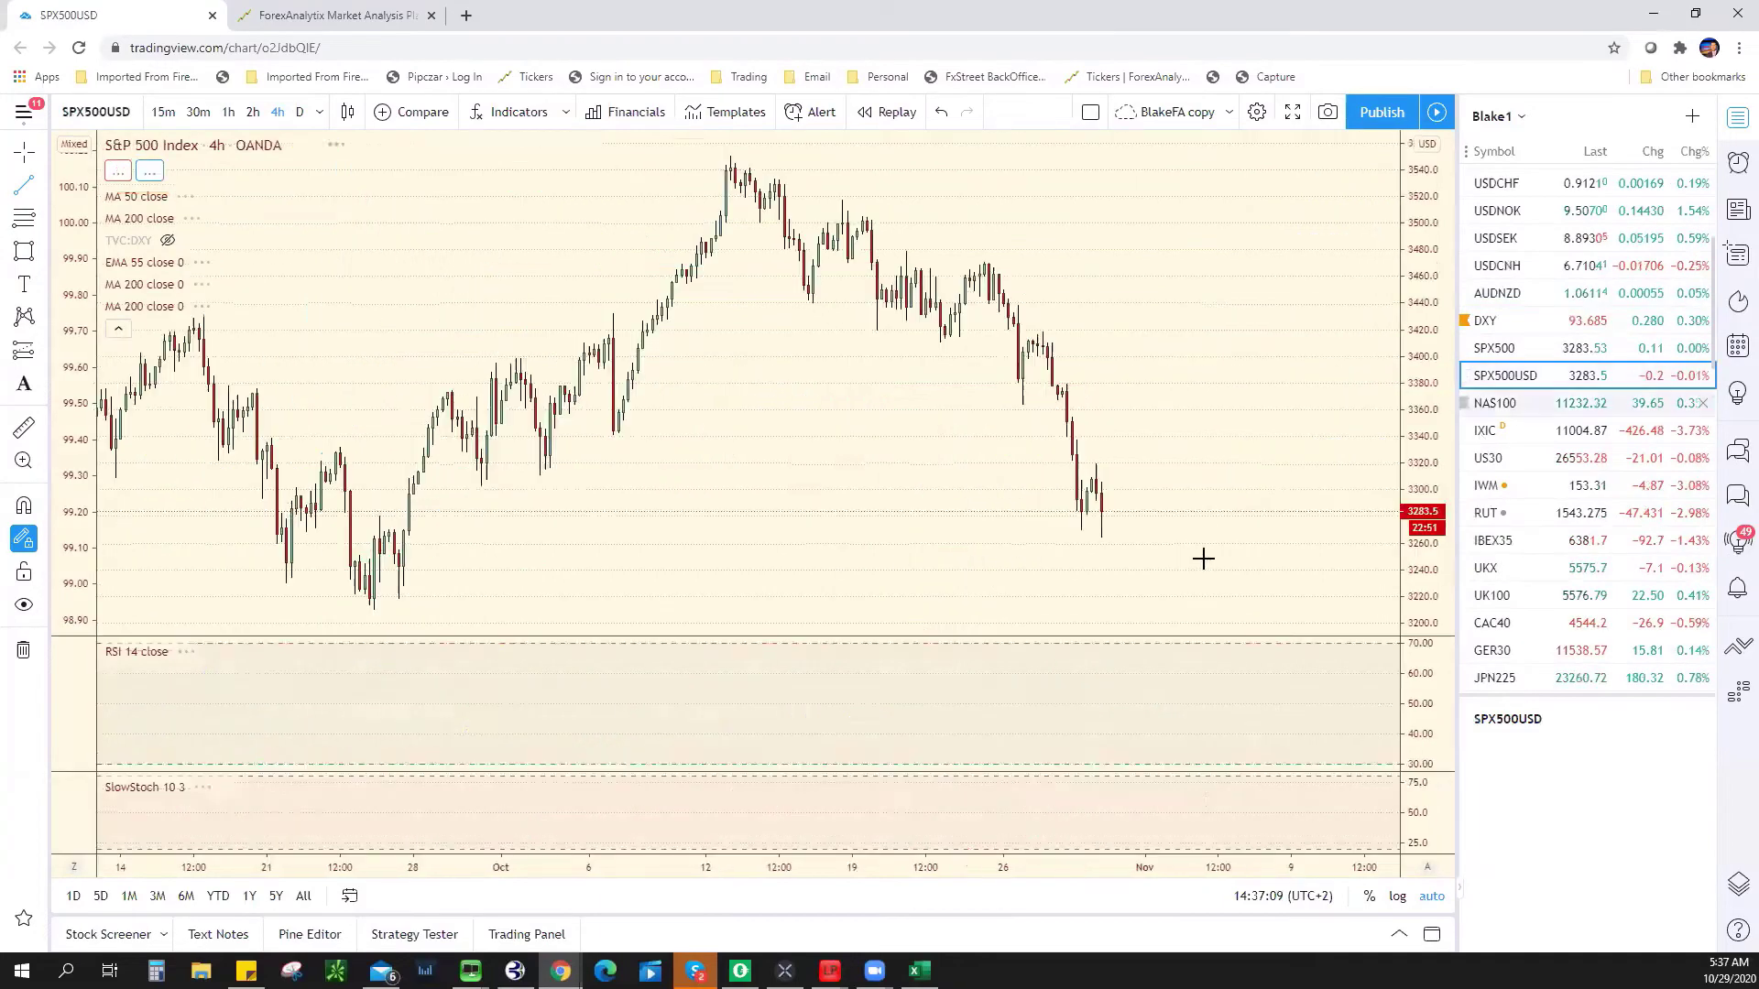
{"action": "scroll", "coordinate": [981, 554], "scroll_direction": "down", "scroll_amount": 1}
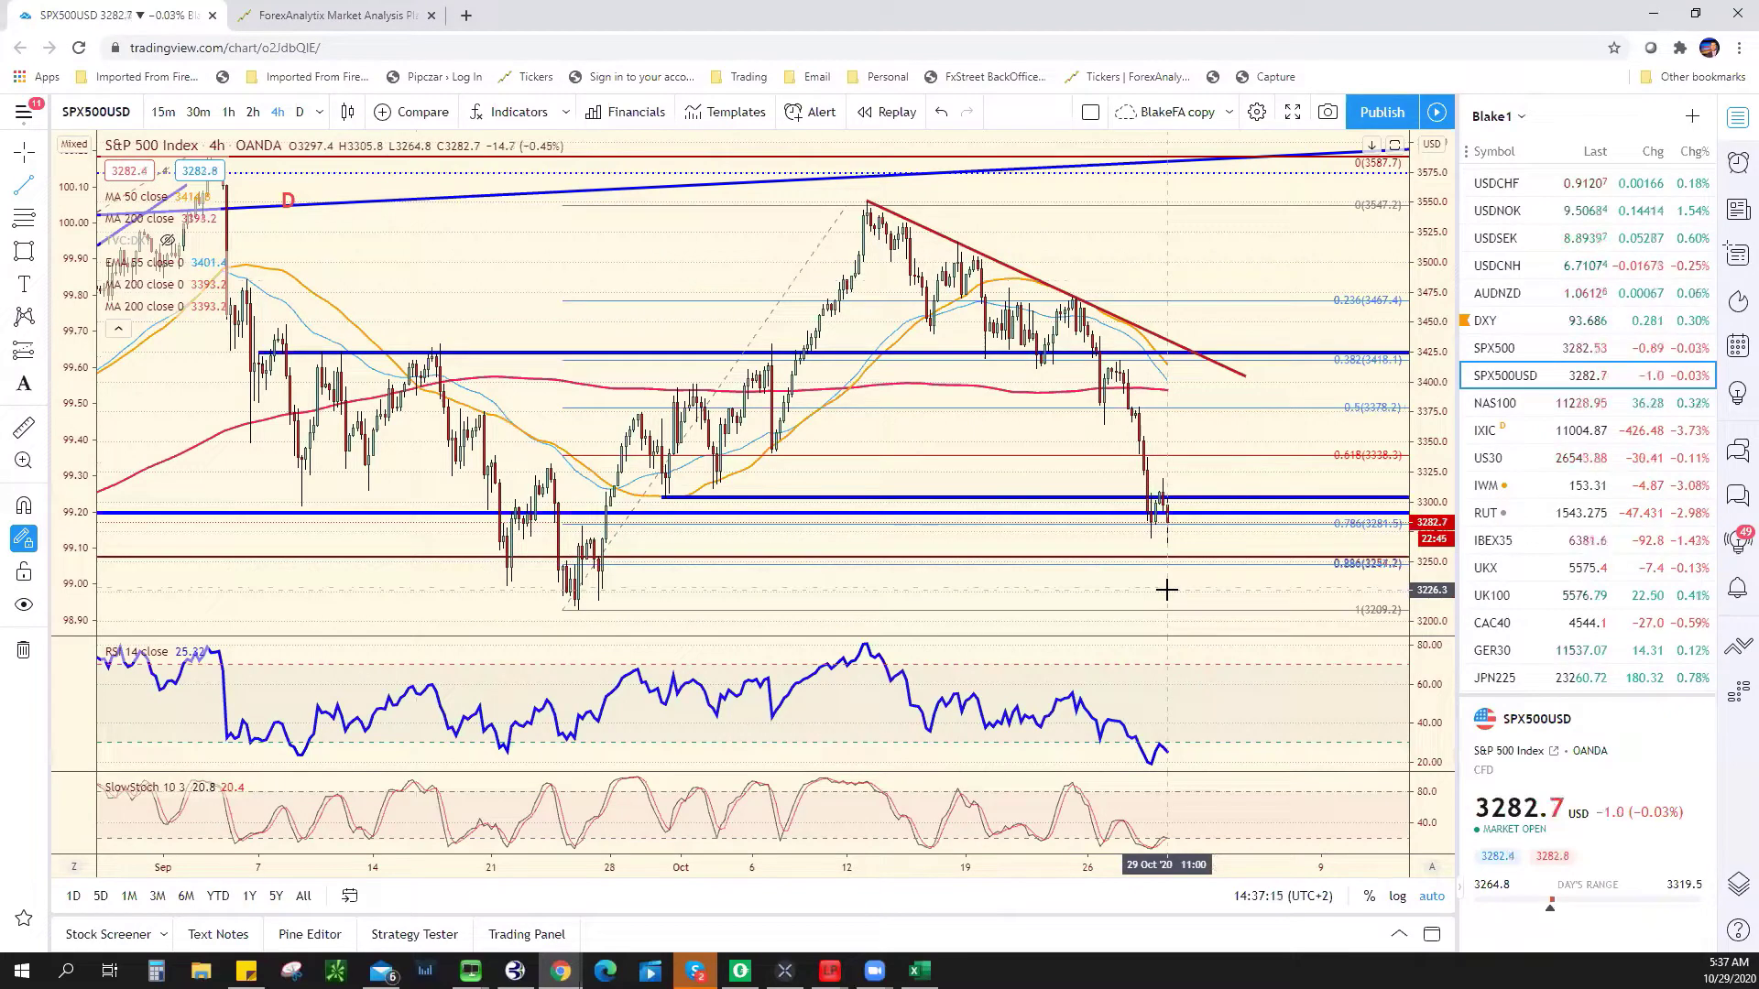
{"action": "scroll", "coordinate": [1168, 590], "scroll_direction": "down", "scroll_amount": 5}
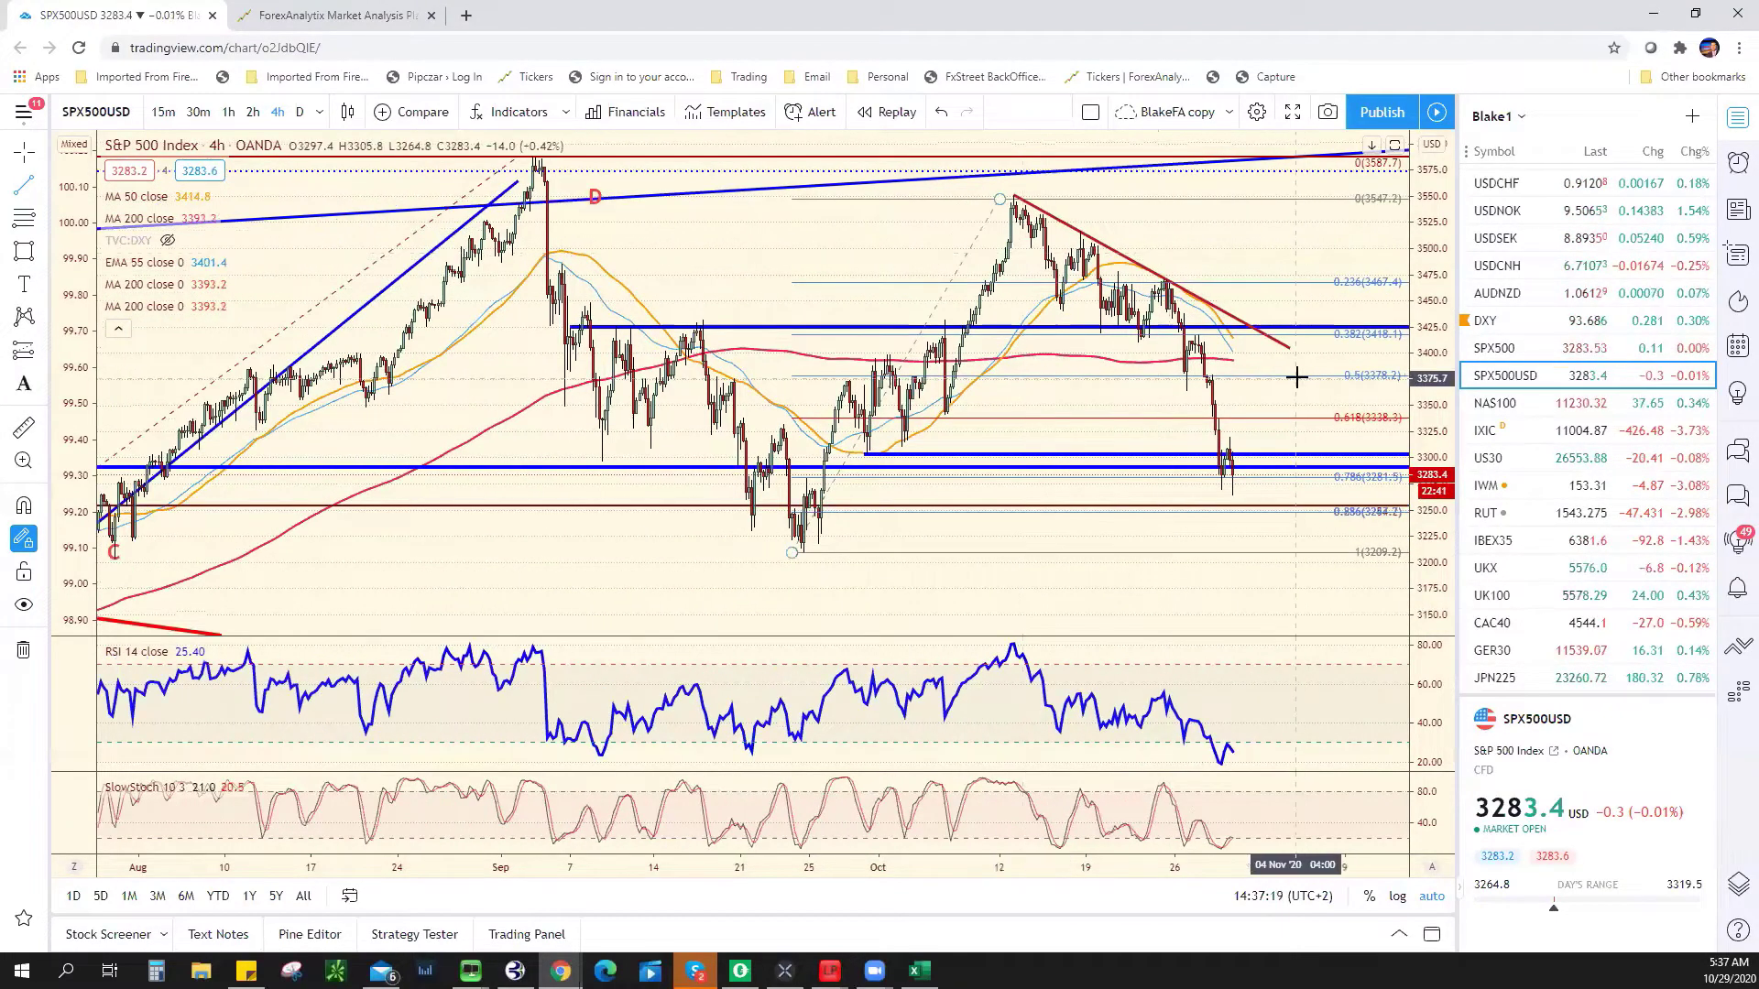
- Clone the red trend line, drag the copy down parallel, then delete it
{"action": "right_click", "coordinate": [1265, 340]}
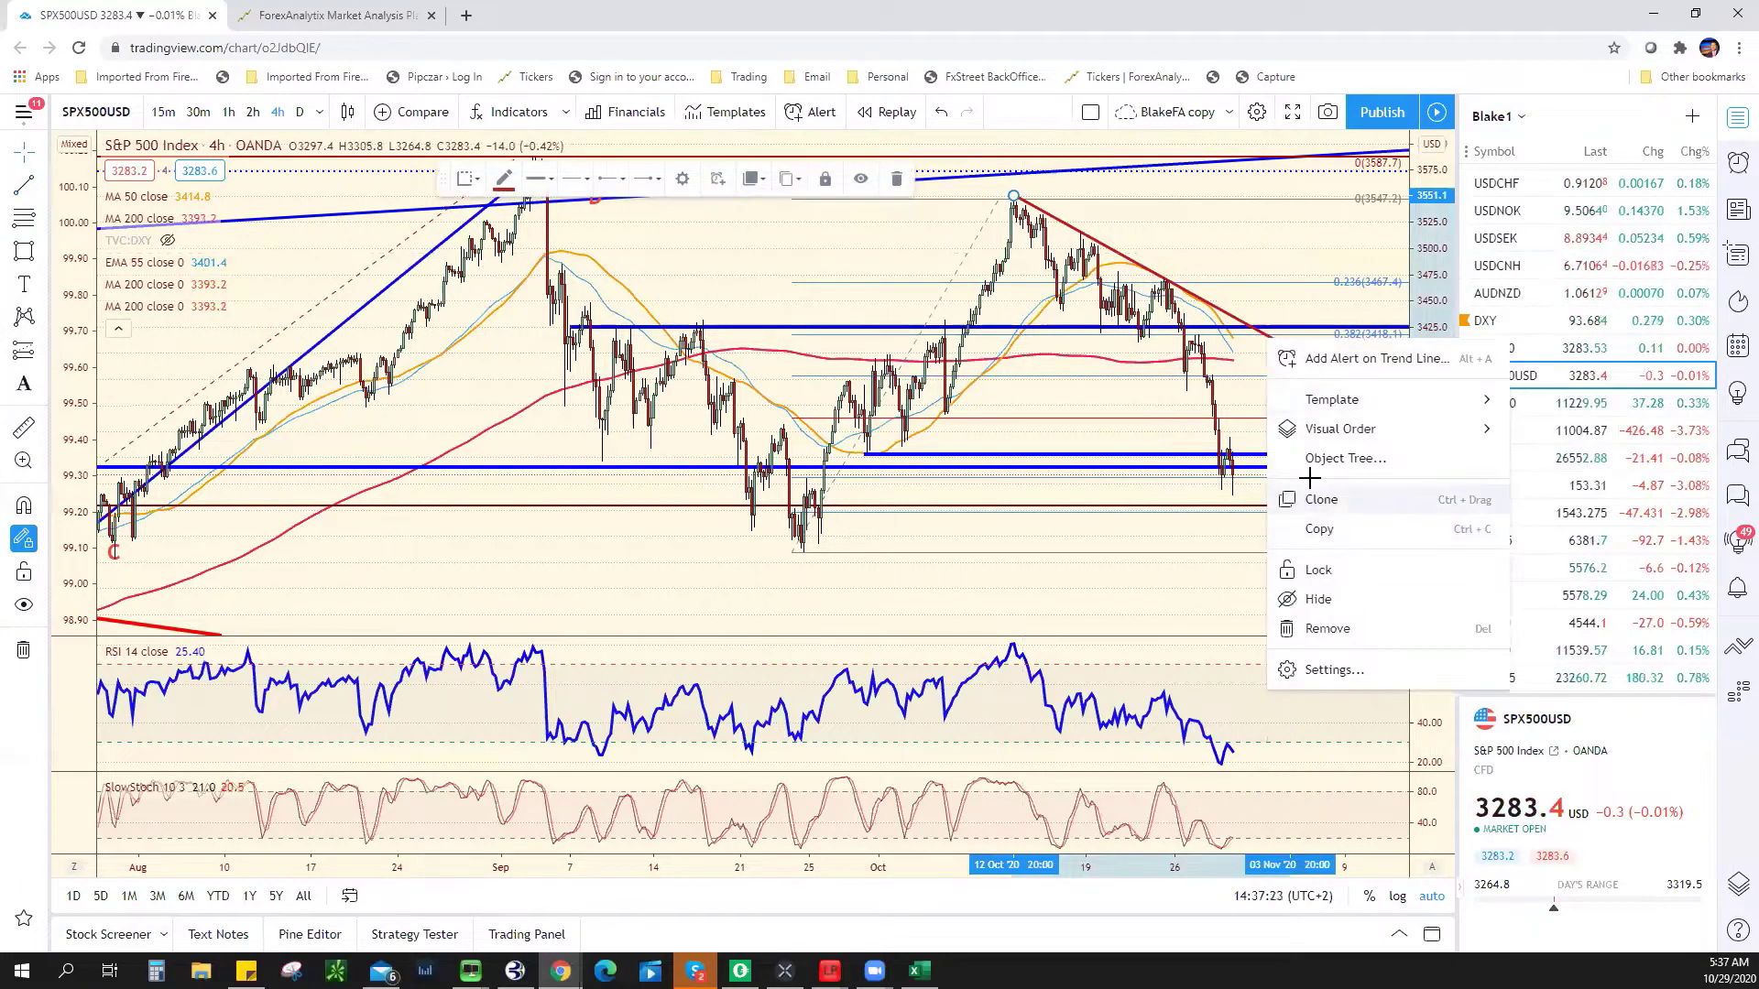
{"action": "left_click", "coordinate": [1376, 500]}
{"action": "left_click_drag", "start_coordinate": [1205, 278], "coordinate": [1205, 398]}
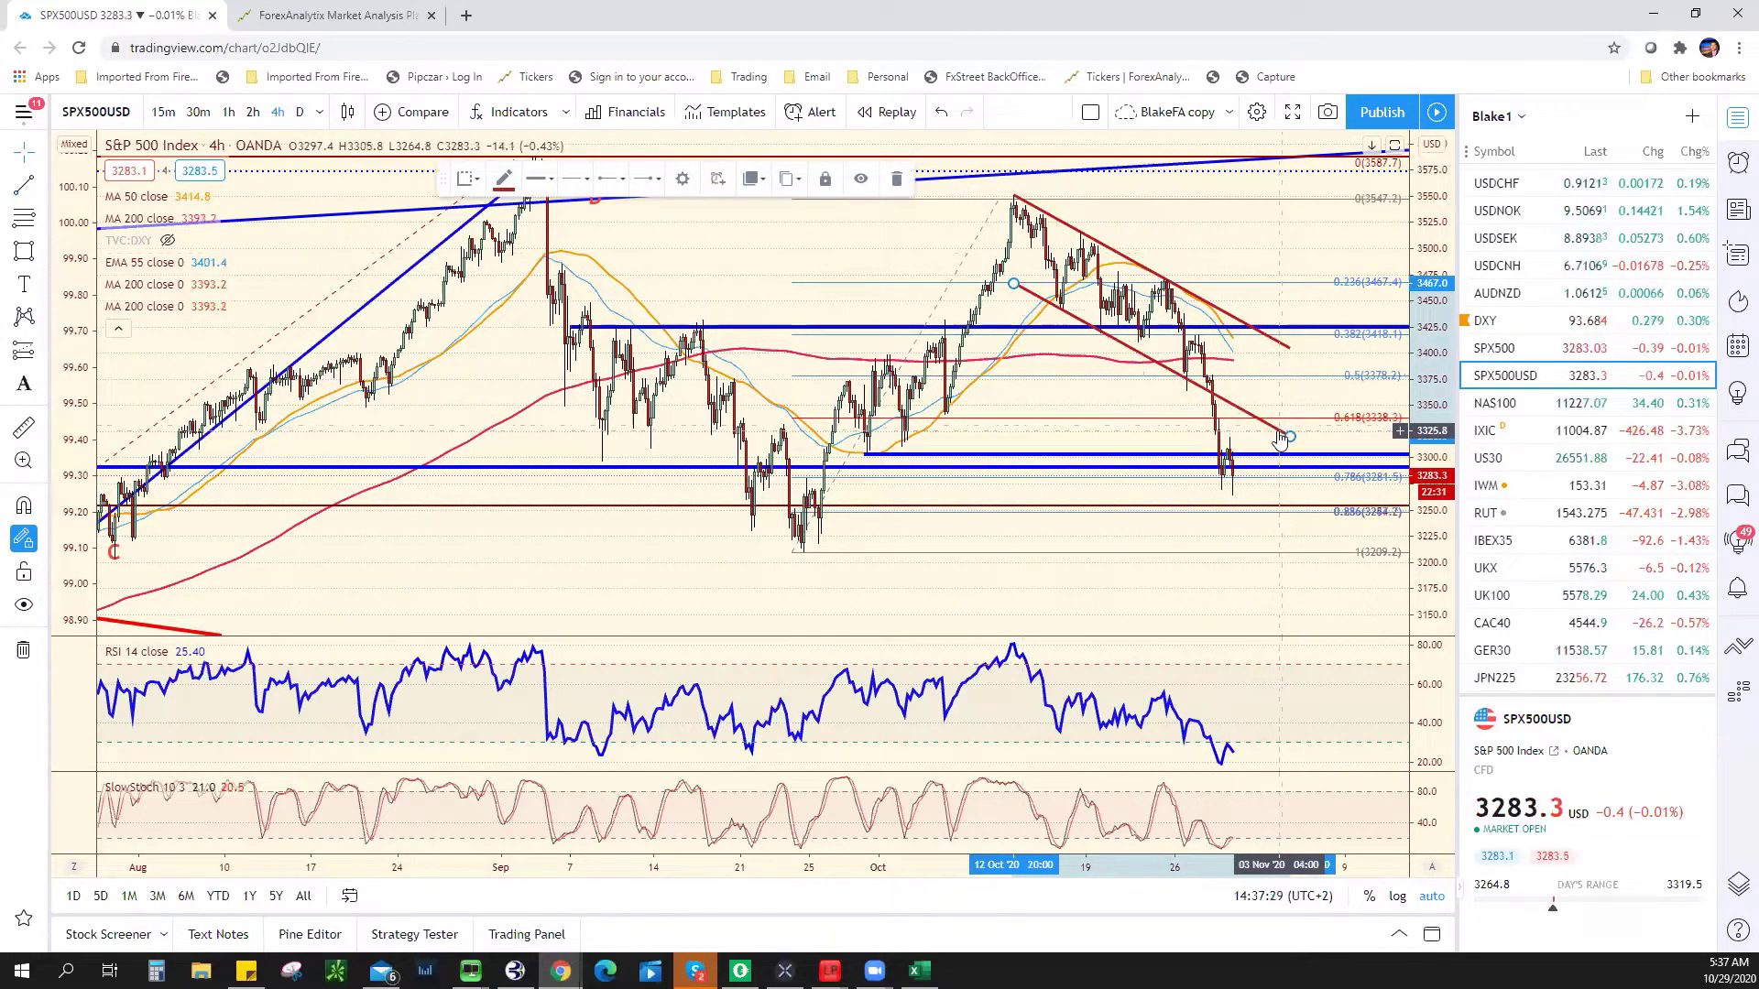
{"action": "key", "text": "Delete"}
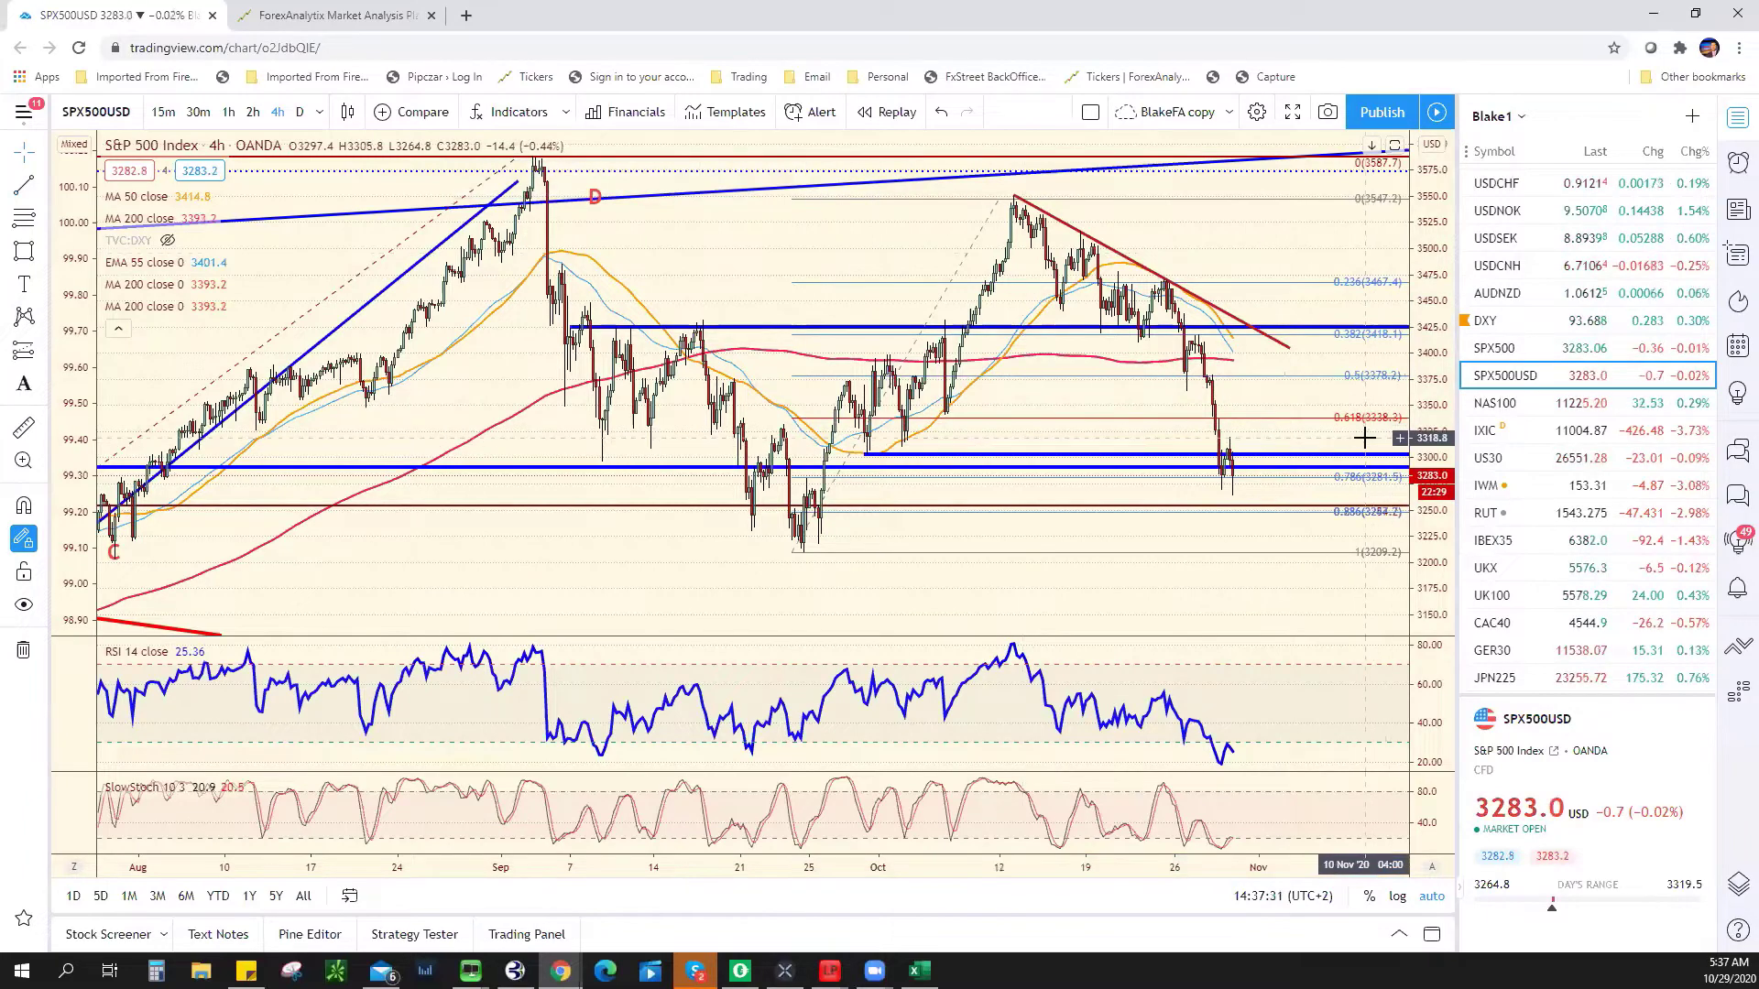
{"action": "scroll", "coordinate": [1222, 552], "scroll_direction": "down", "scroll_amount": 3}
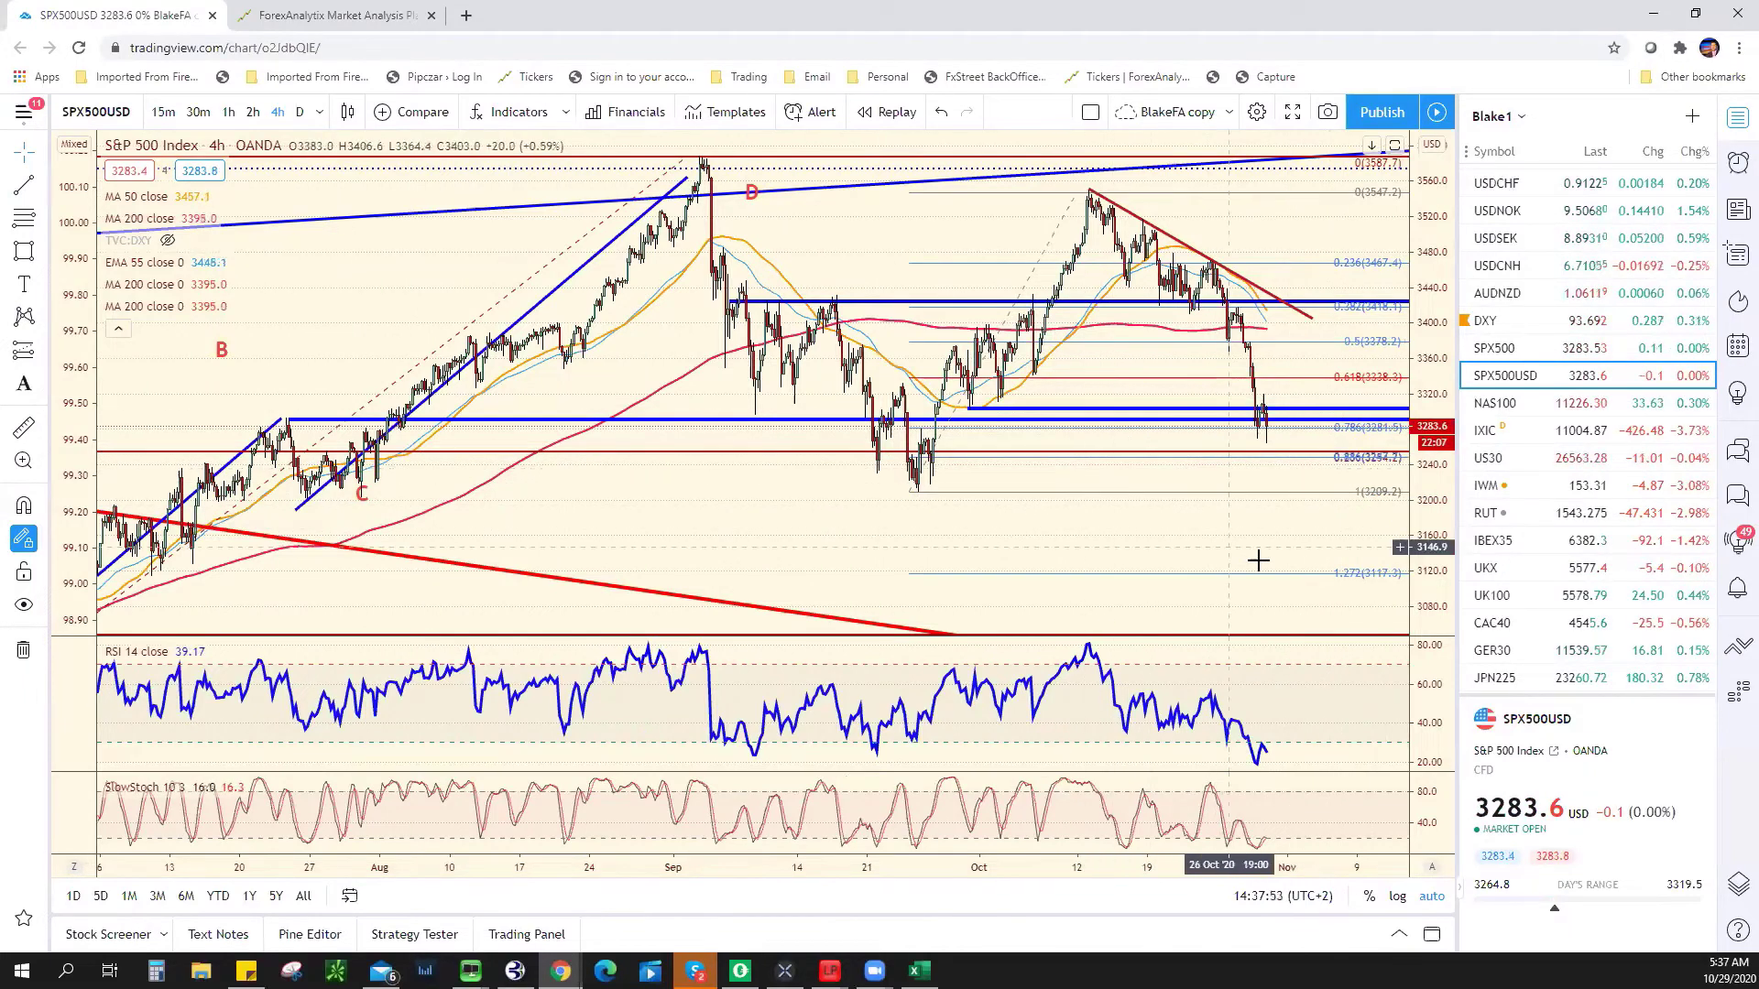
- Draw a trial upward arrow below the S&P 500 candles, delete it, and switch to Excel
{"action": "left_click", "coordinate": [44, 188]}
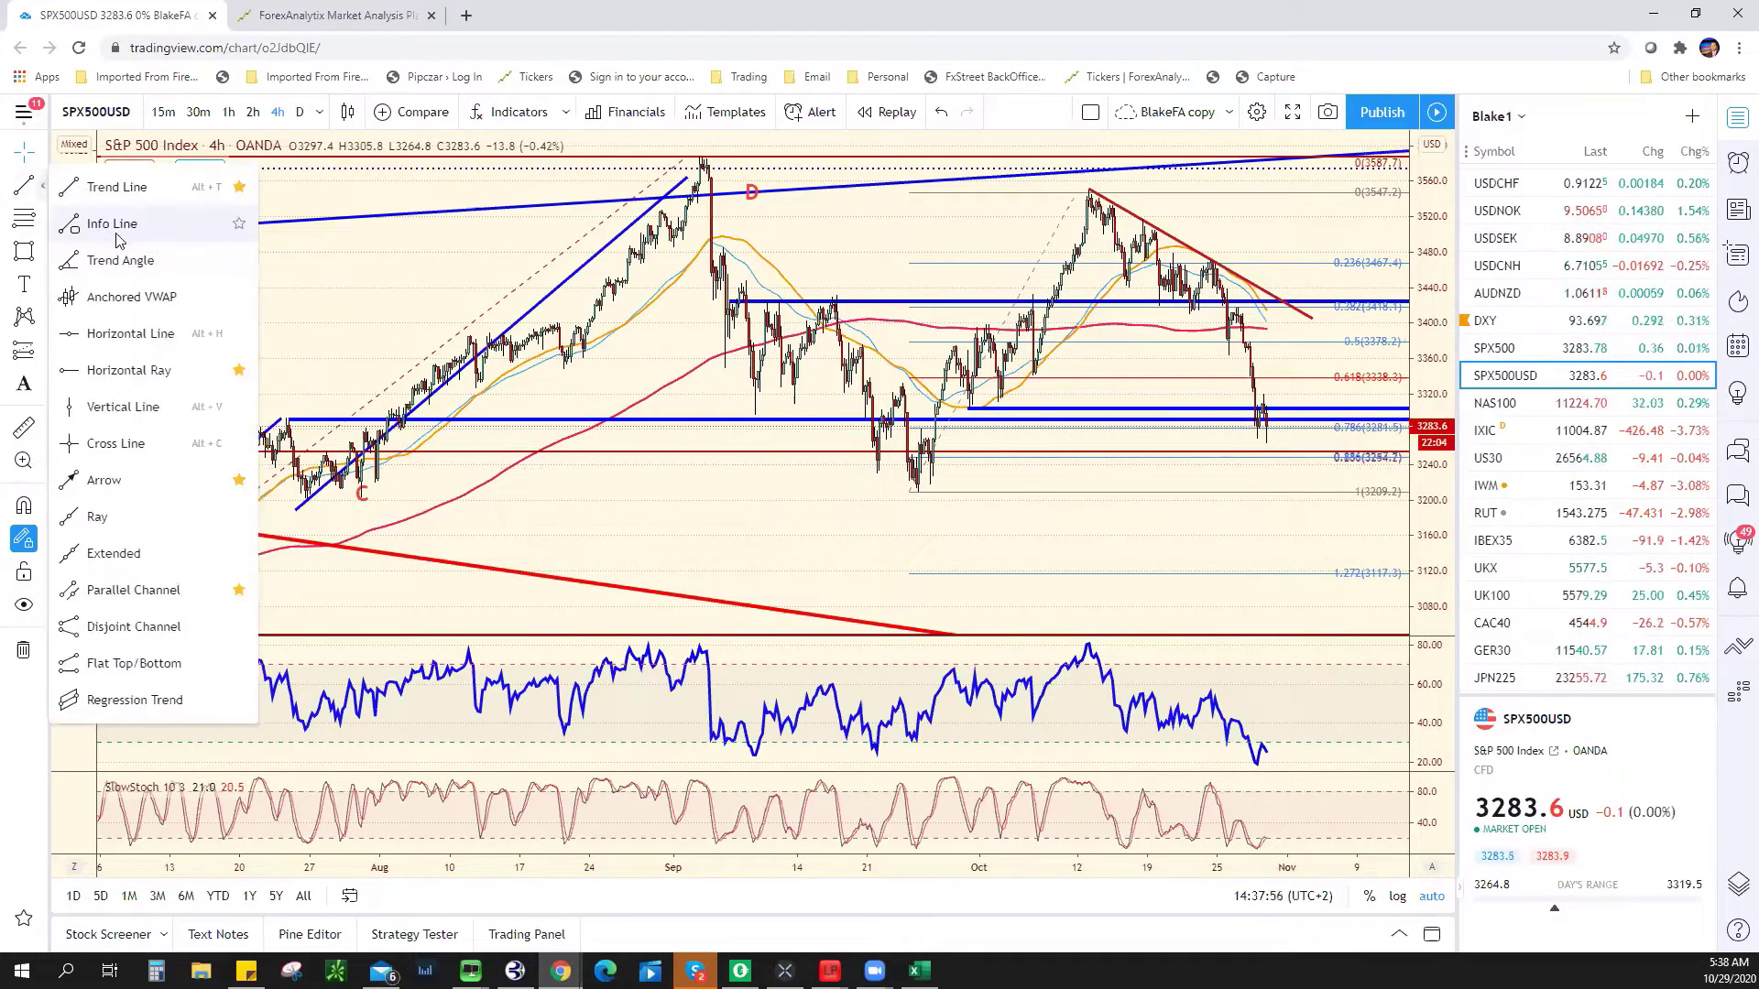
{"action": "left_click", "coordinate": [124, 483]}
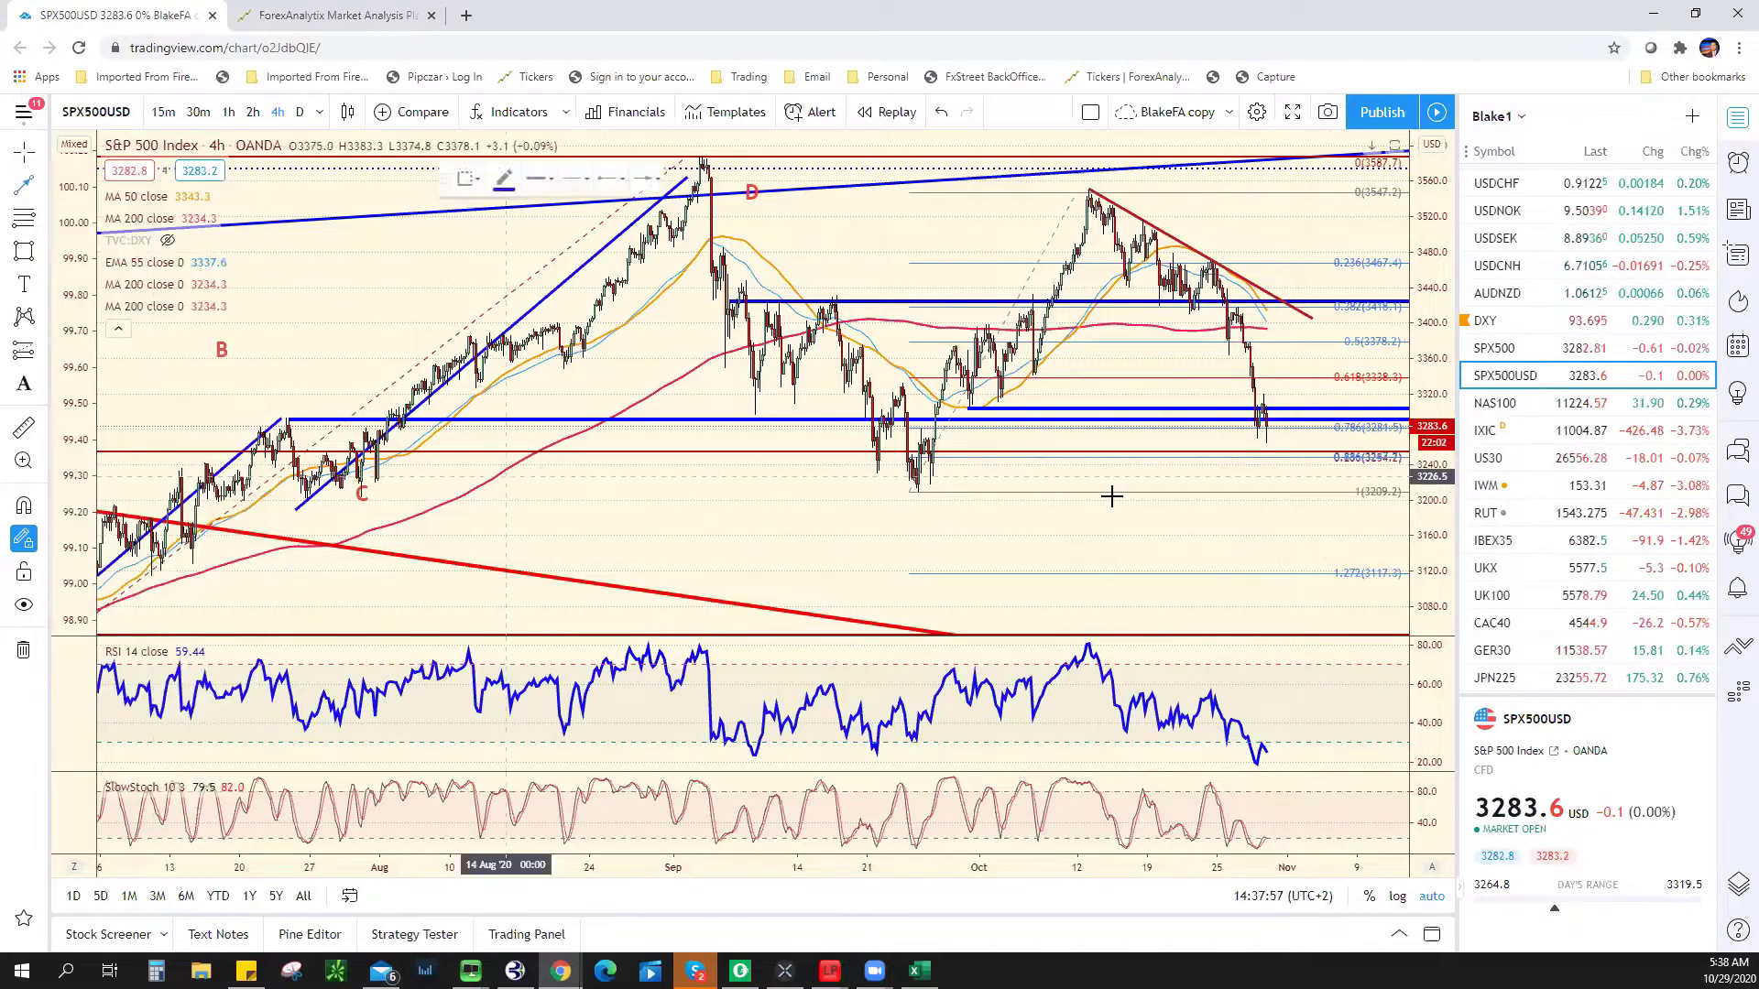
{"action": "left_click", "coordinate": [1279, 478]}
{"action": "left_click", "coordinate": [1331, 443]}
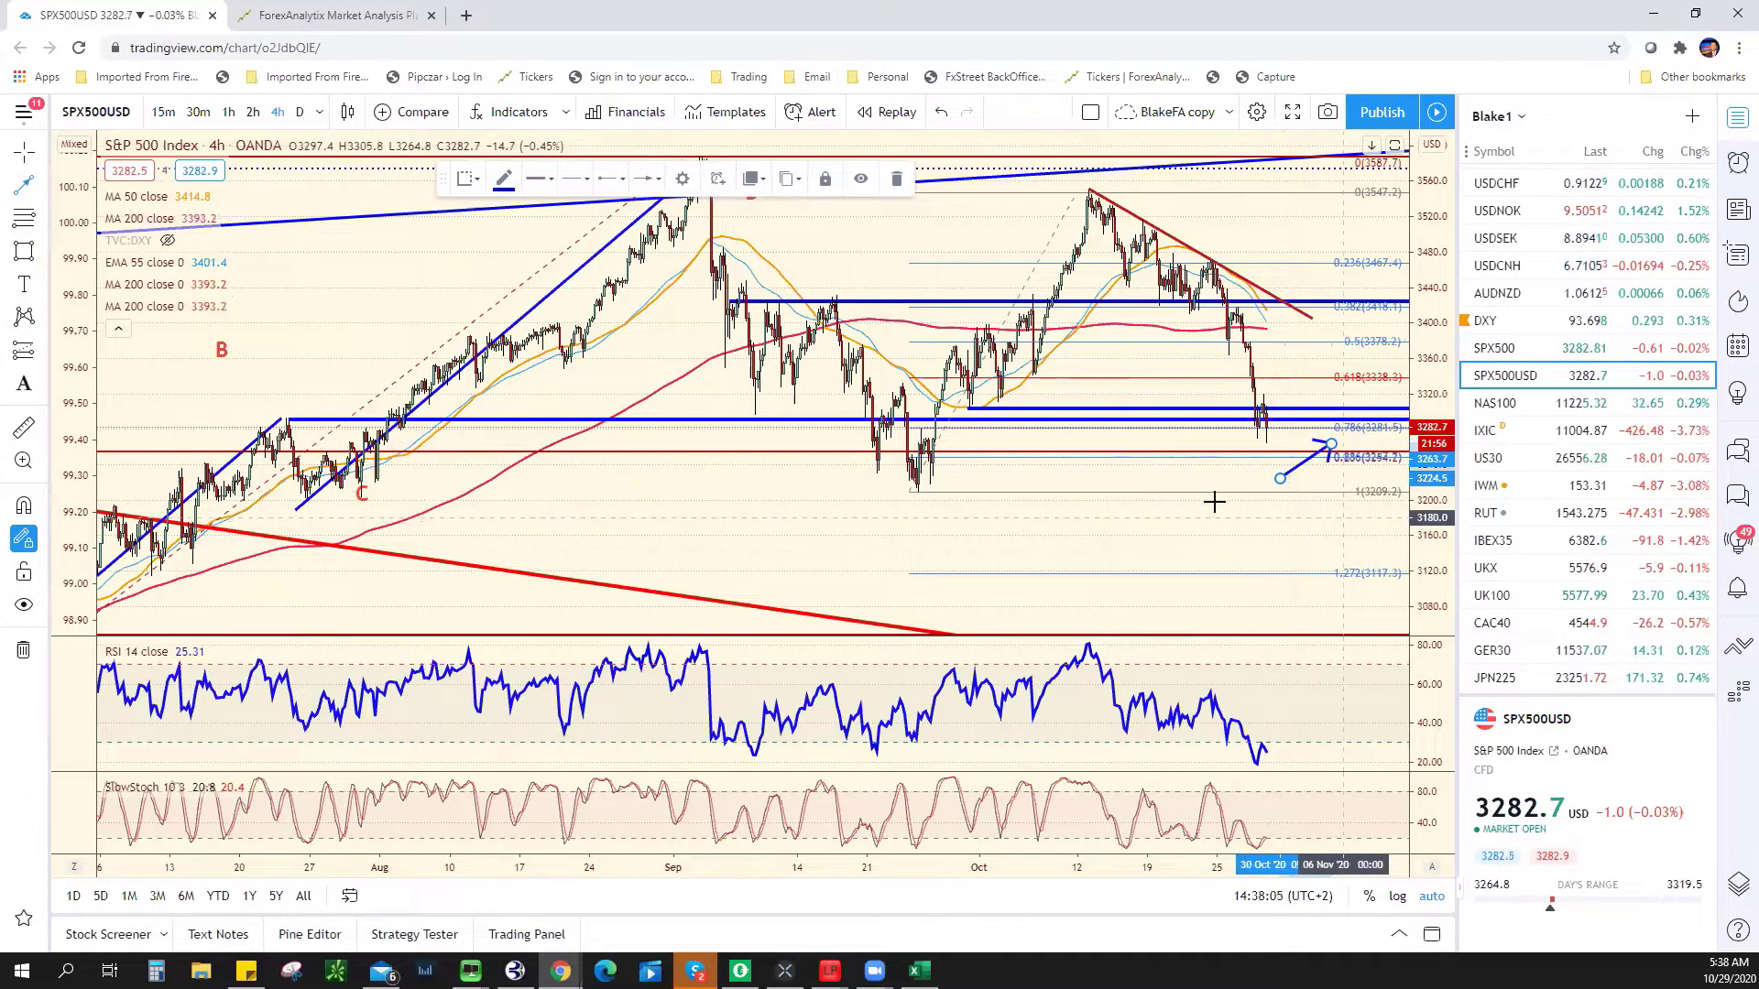
{"action": "scroll", "coordinate": [1191, 513], "scroll_direction": "up", "scroll_amount": 5}
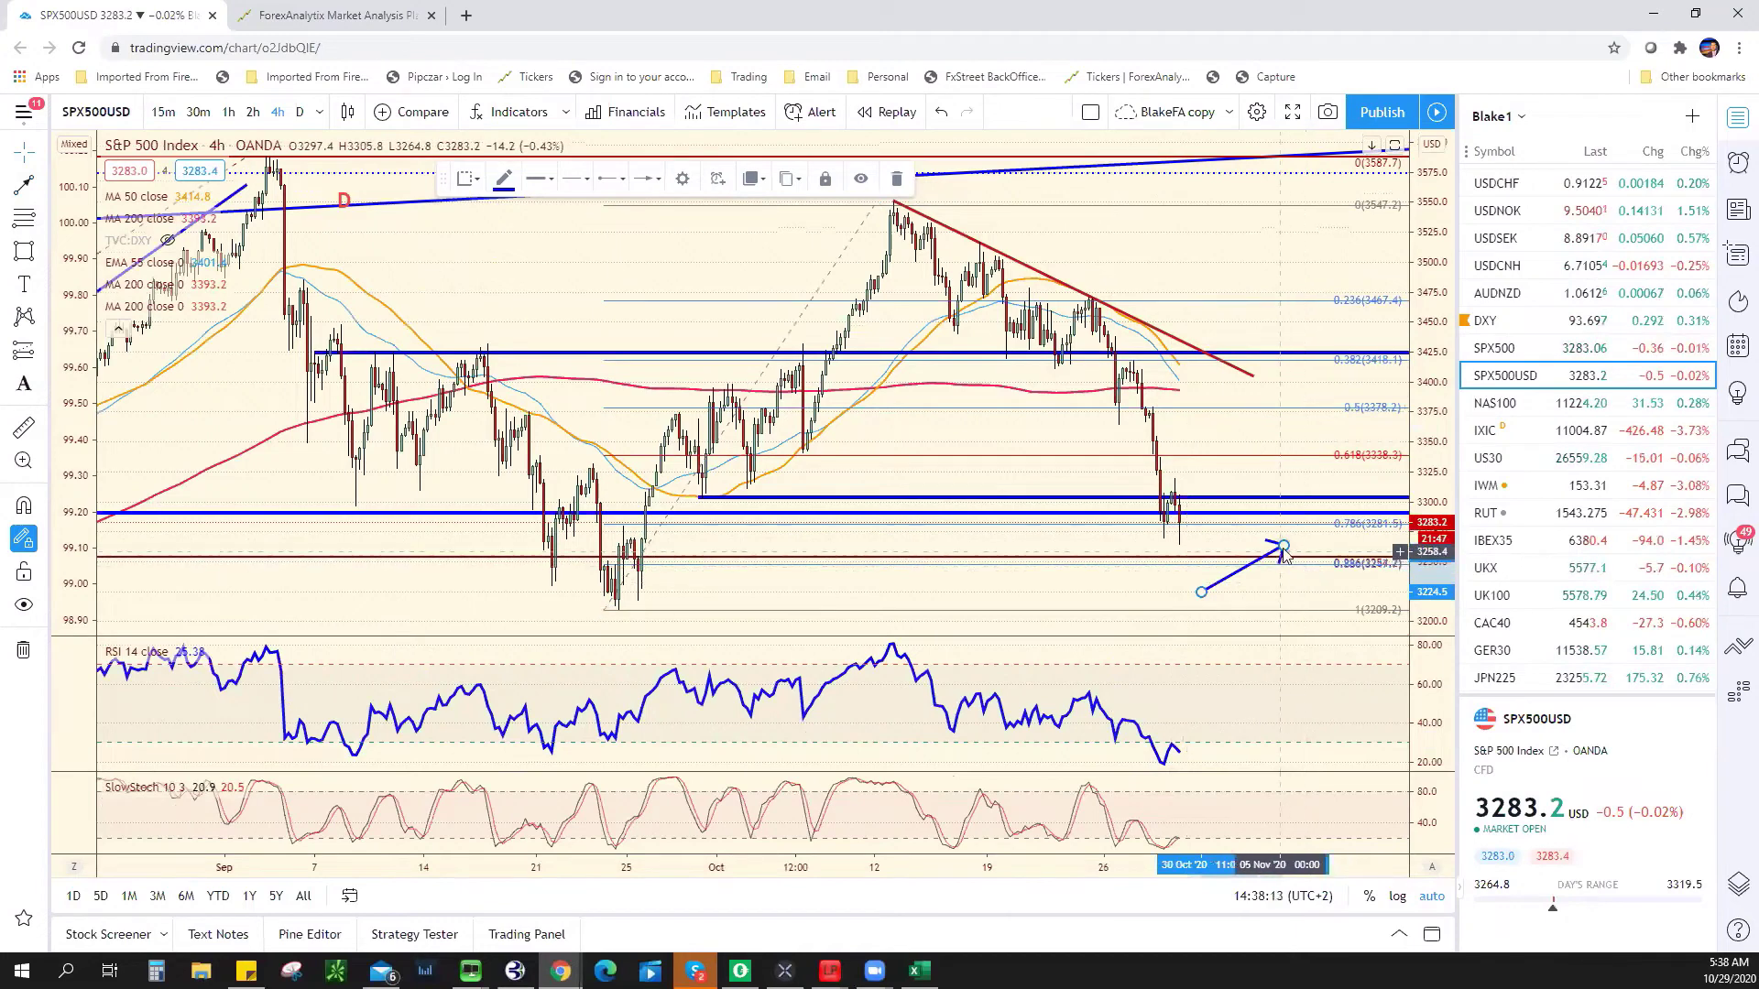
{"action": "key", "text": "Delete"}
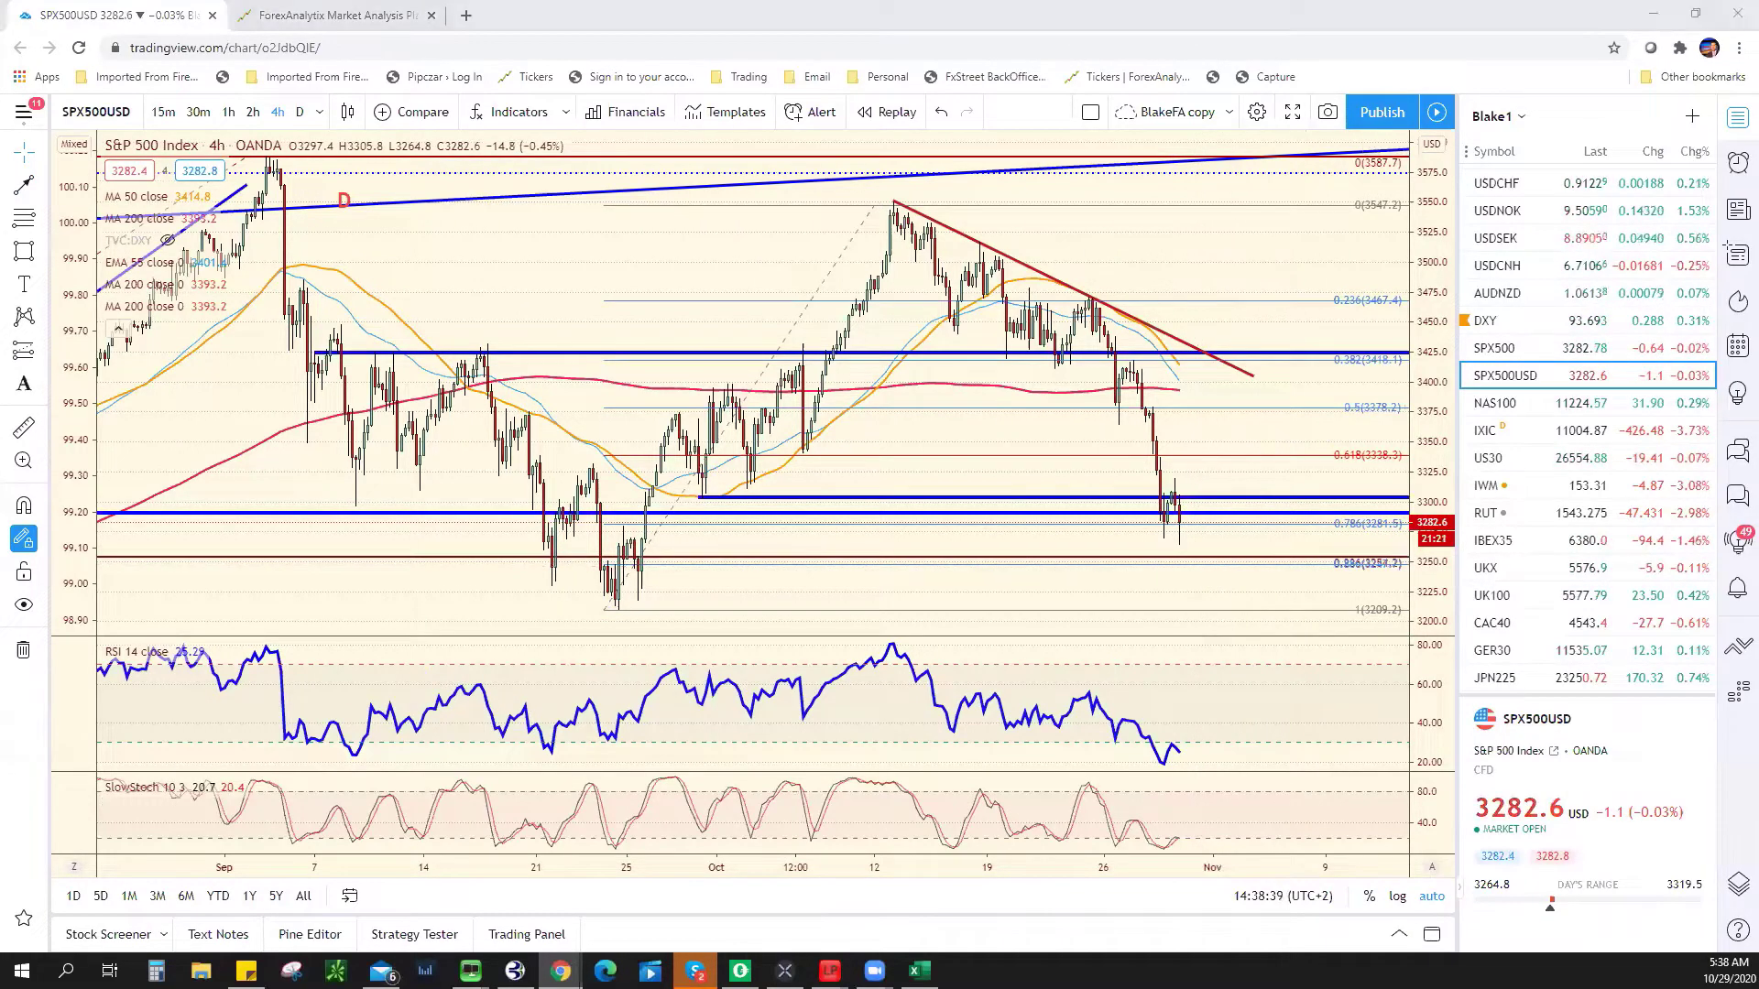
{"action": "key", "text": "alt+Tab"}
- Commit USDNOK resistance, enter 3210/3245 as SPX support in E20, and return to TradingView
{"action": "left_click", "coordinate": [499, 669]}
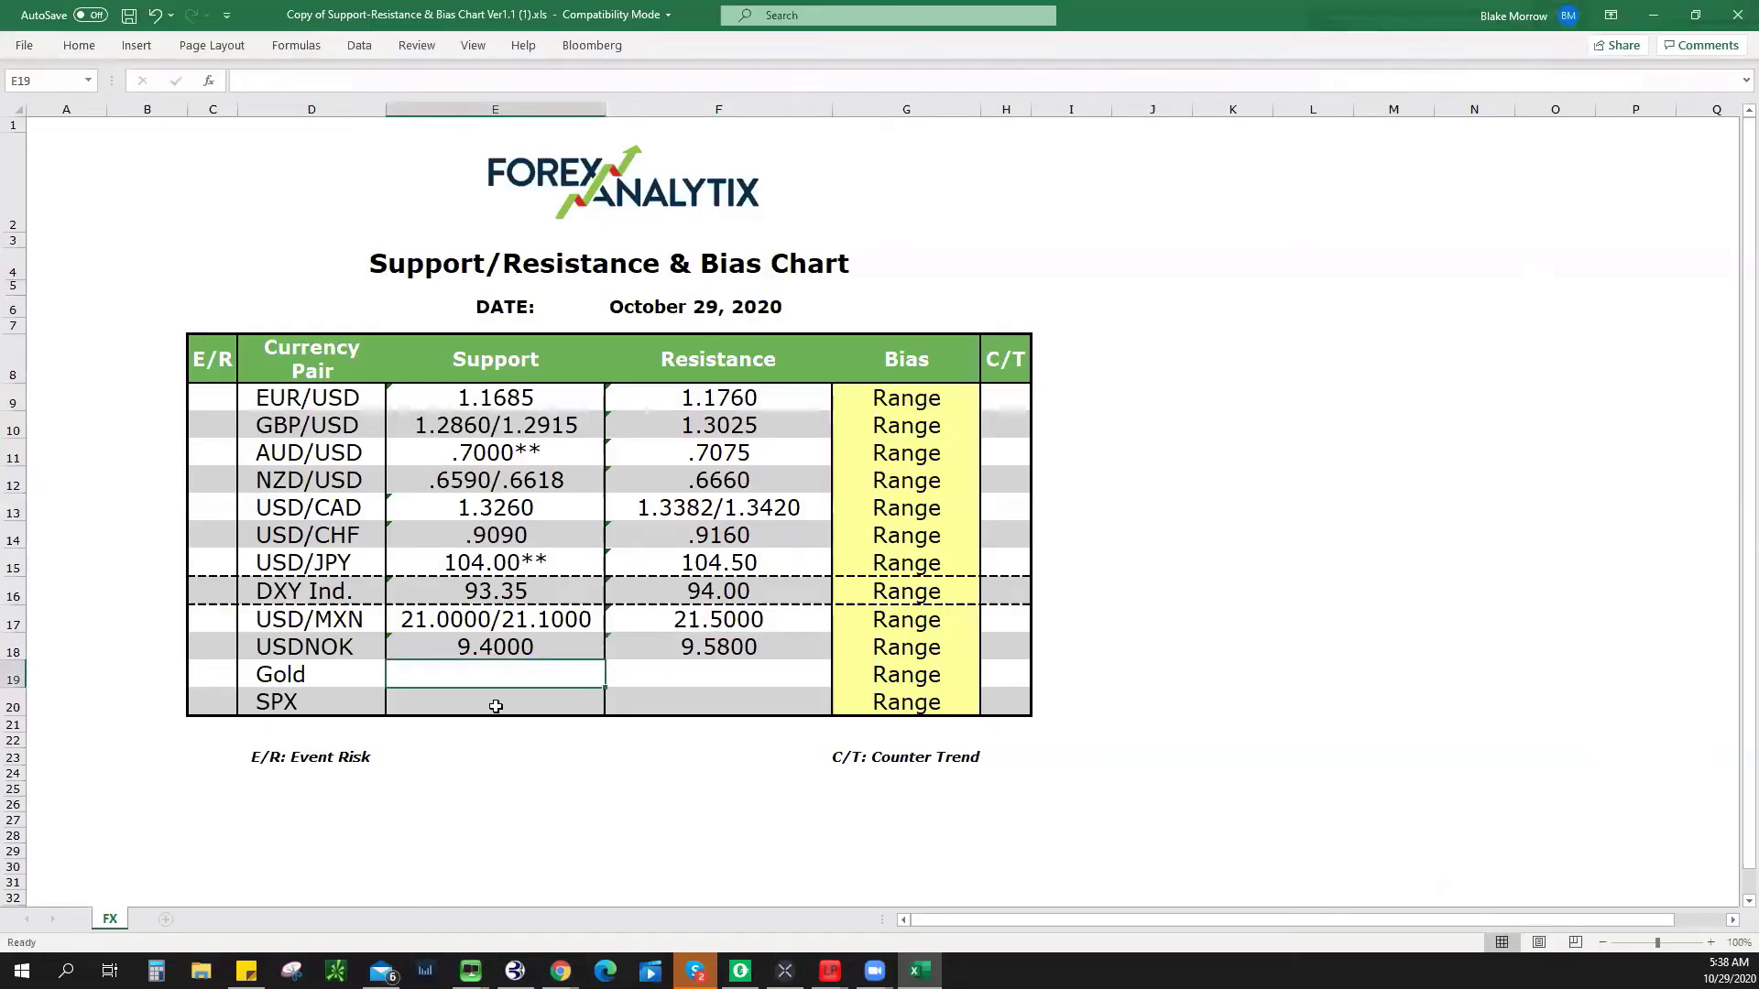
{"action": "left_click", "coordinate": [496, 703]}
{"action": "type", "text": "3210"}
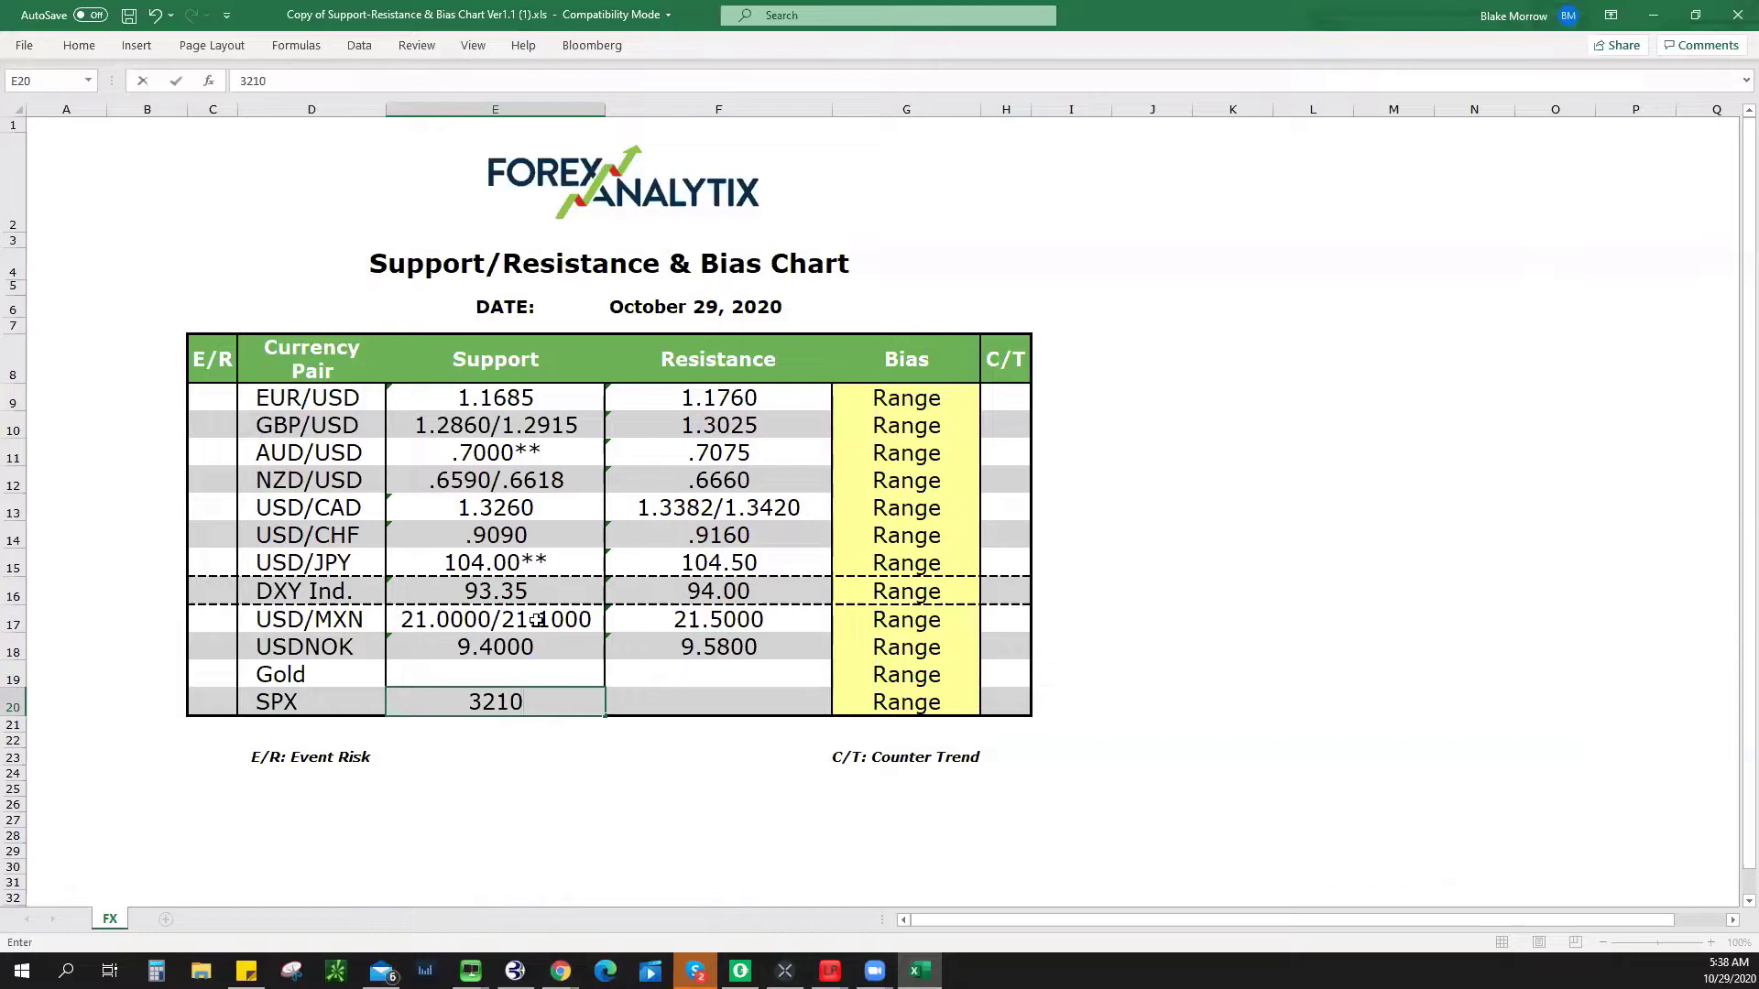
{"action": "type", "text": "/3245"}
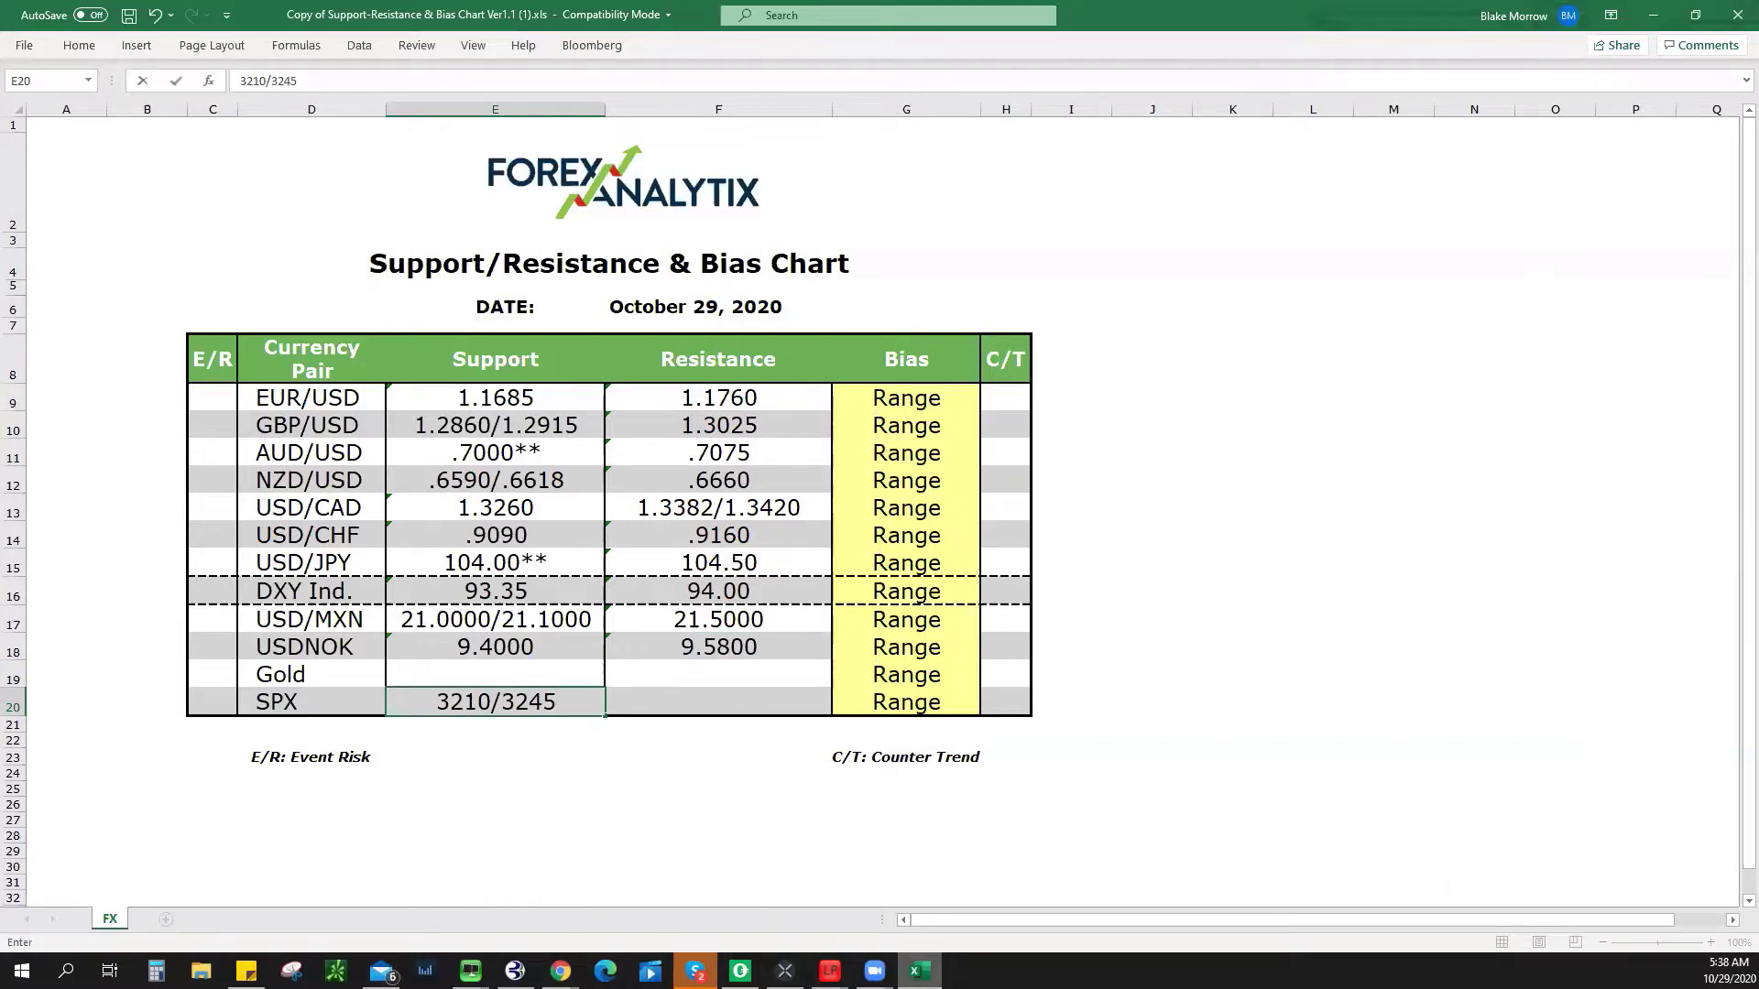
{"action": "key", "text": "alt+Tab"}
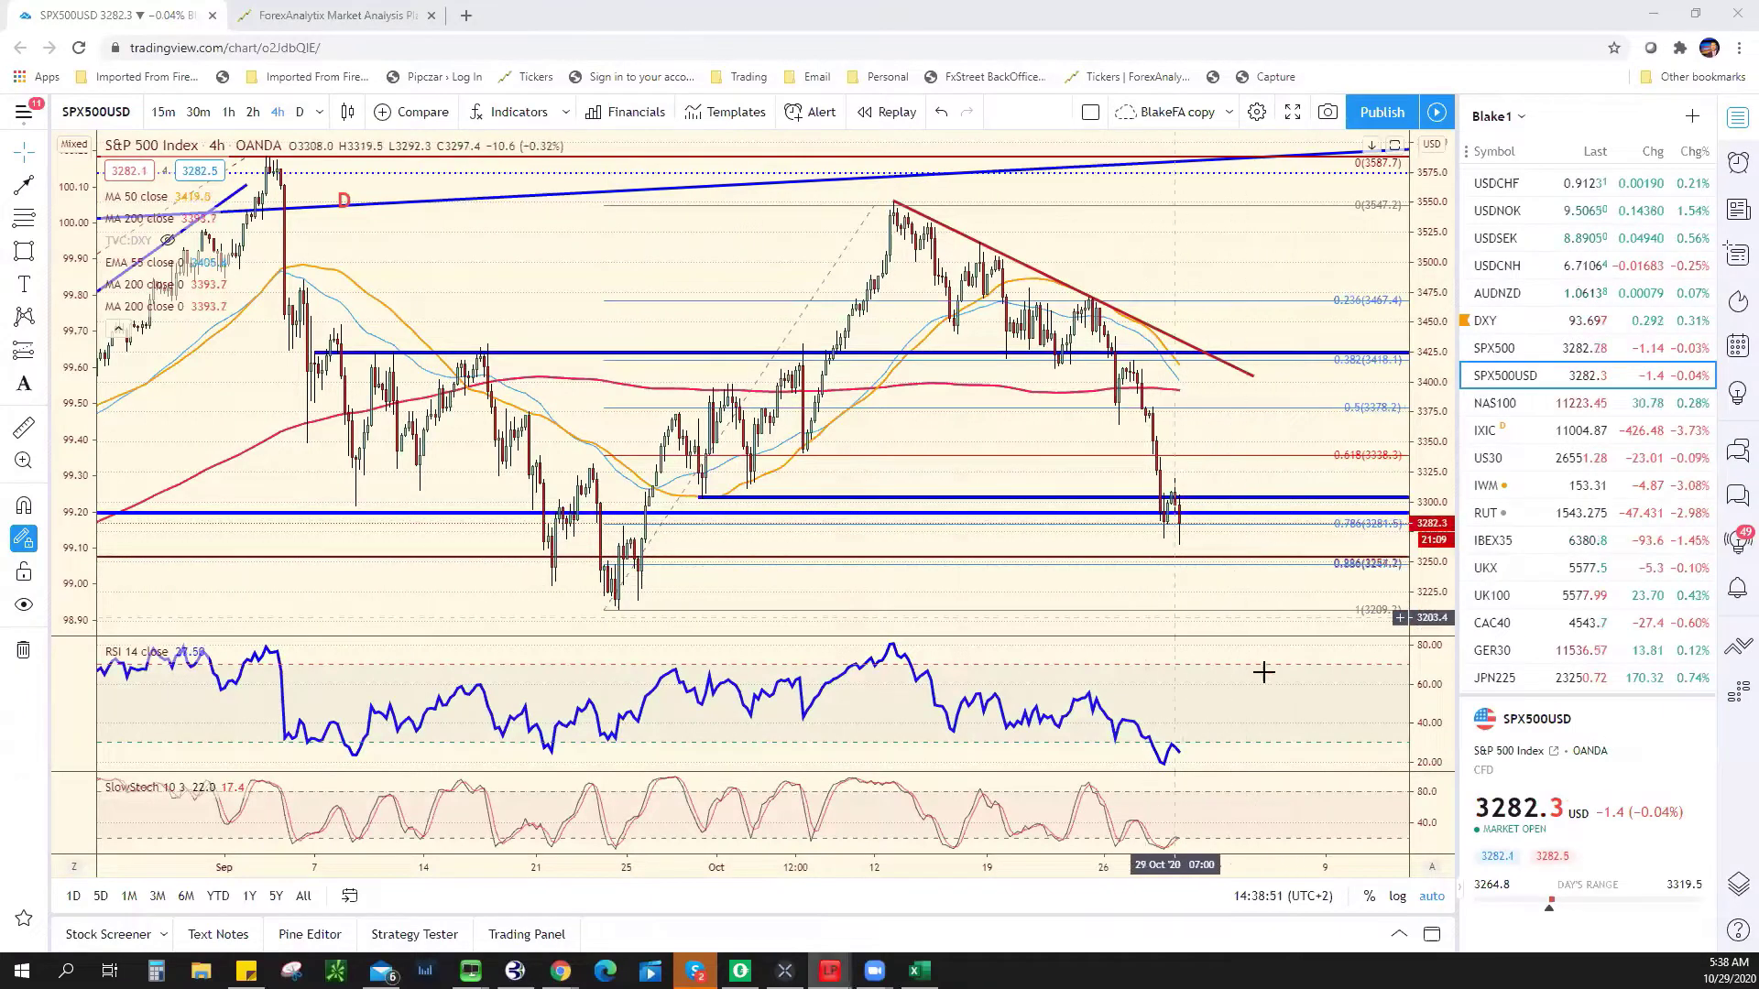
- Draw a flat red line at 3340.2 on the S&P 500 chart and make it thicker
{"action": "left_click", "coordinate": [41, 191]}
{"action": "left_click", "coordinate": [101, 184]}
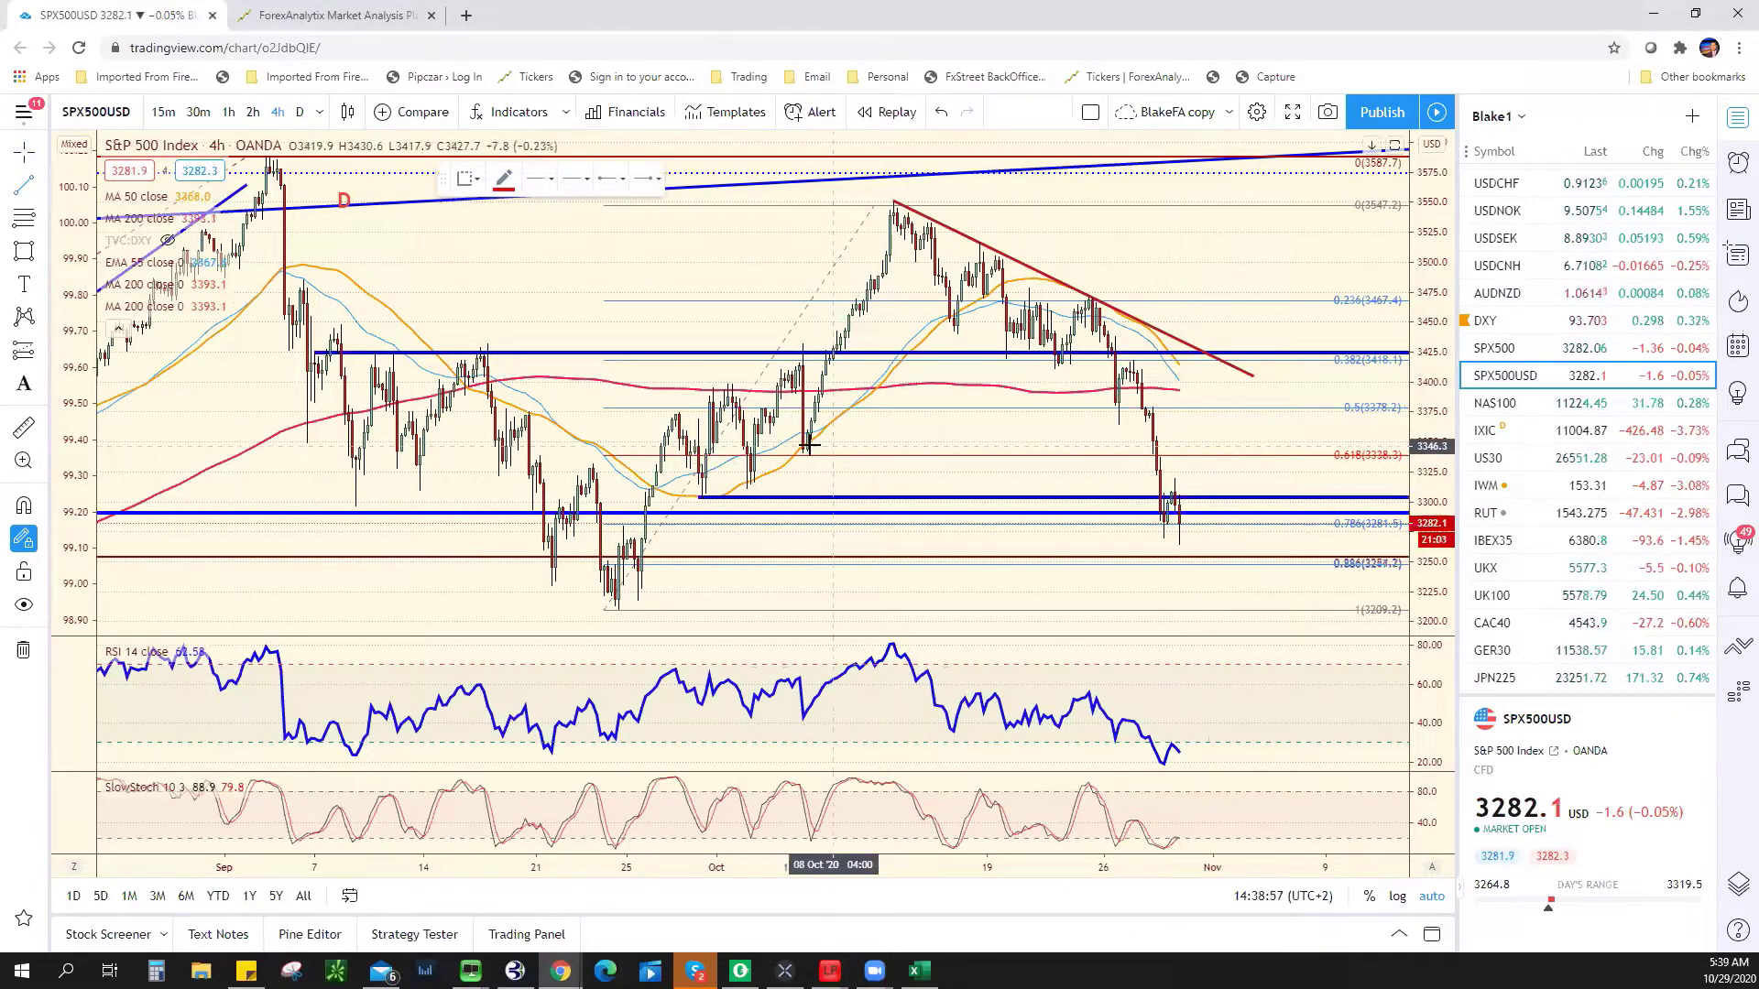
{"action": "left_click", "coordinate": [770, 452]}
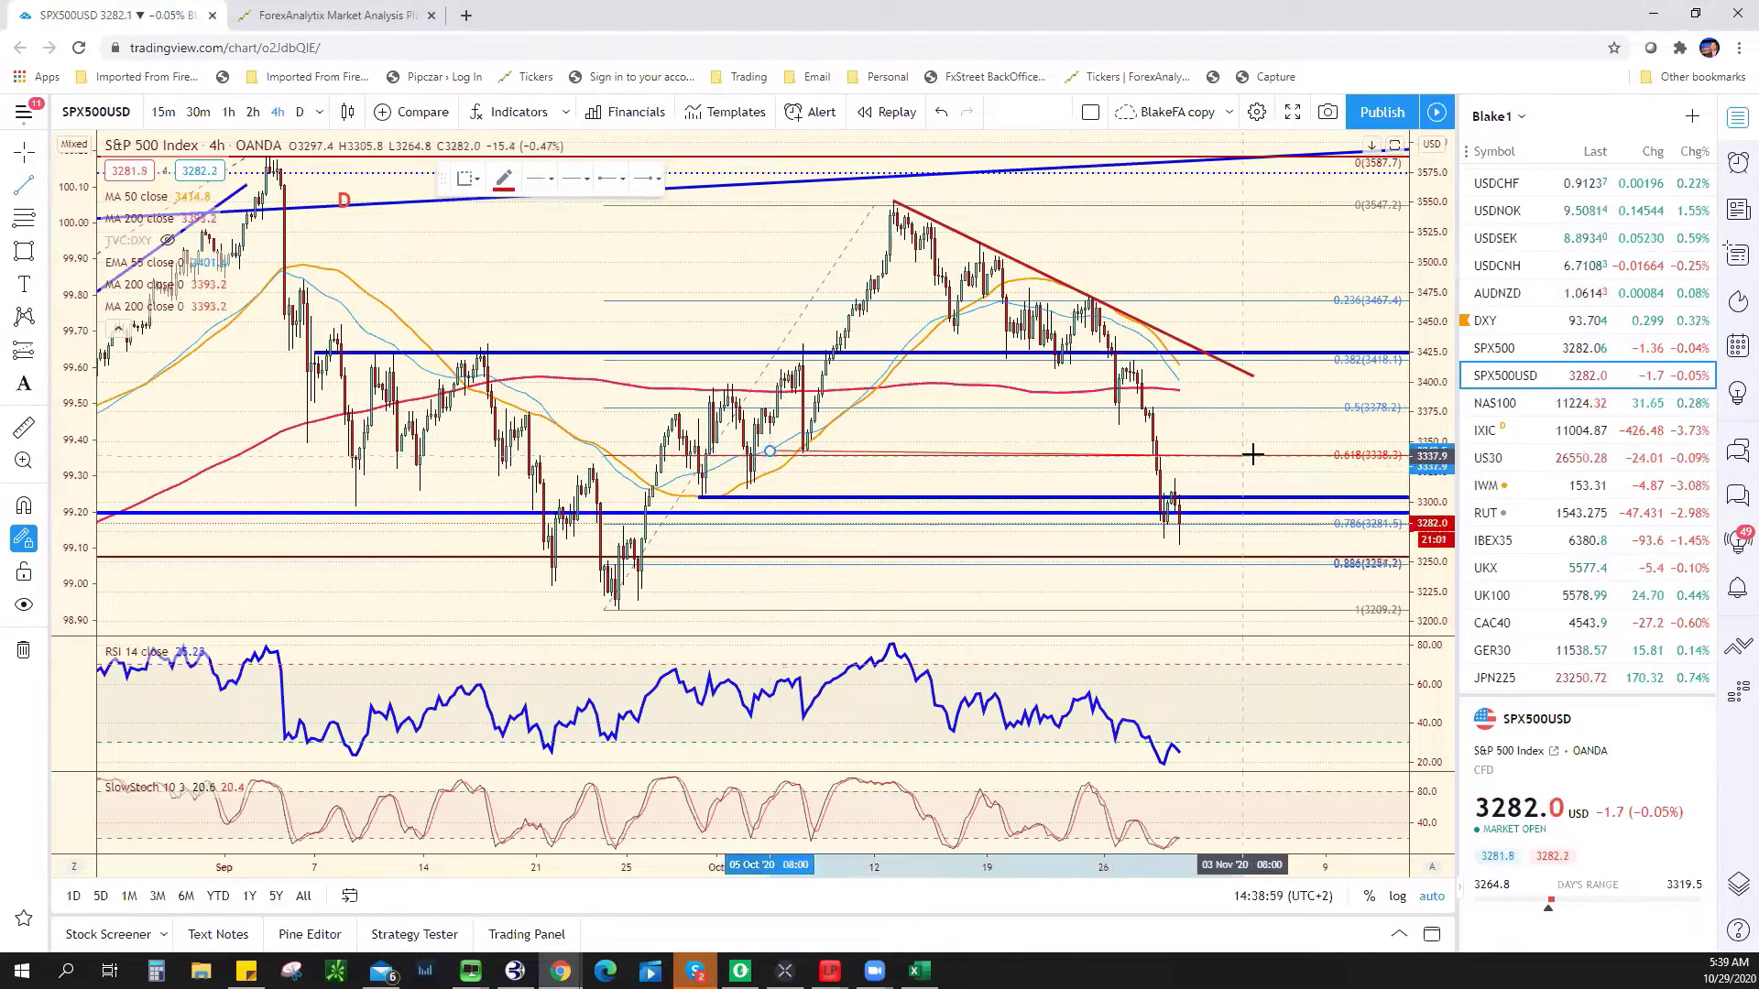
{"action": "left_click", "coordinate": [1291, 449]}
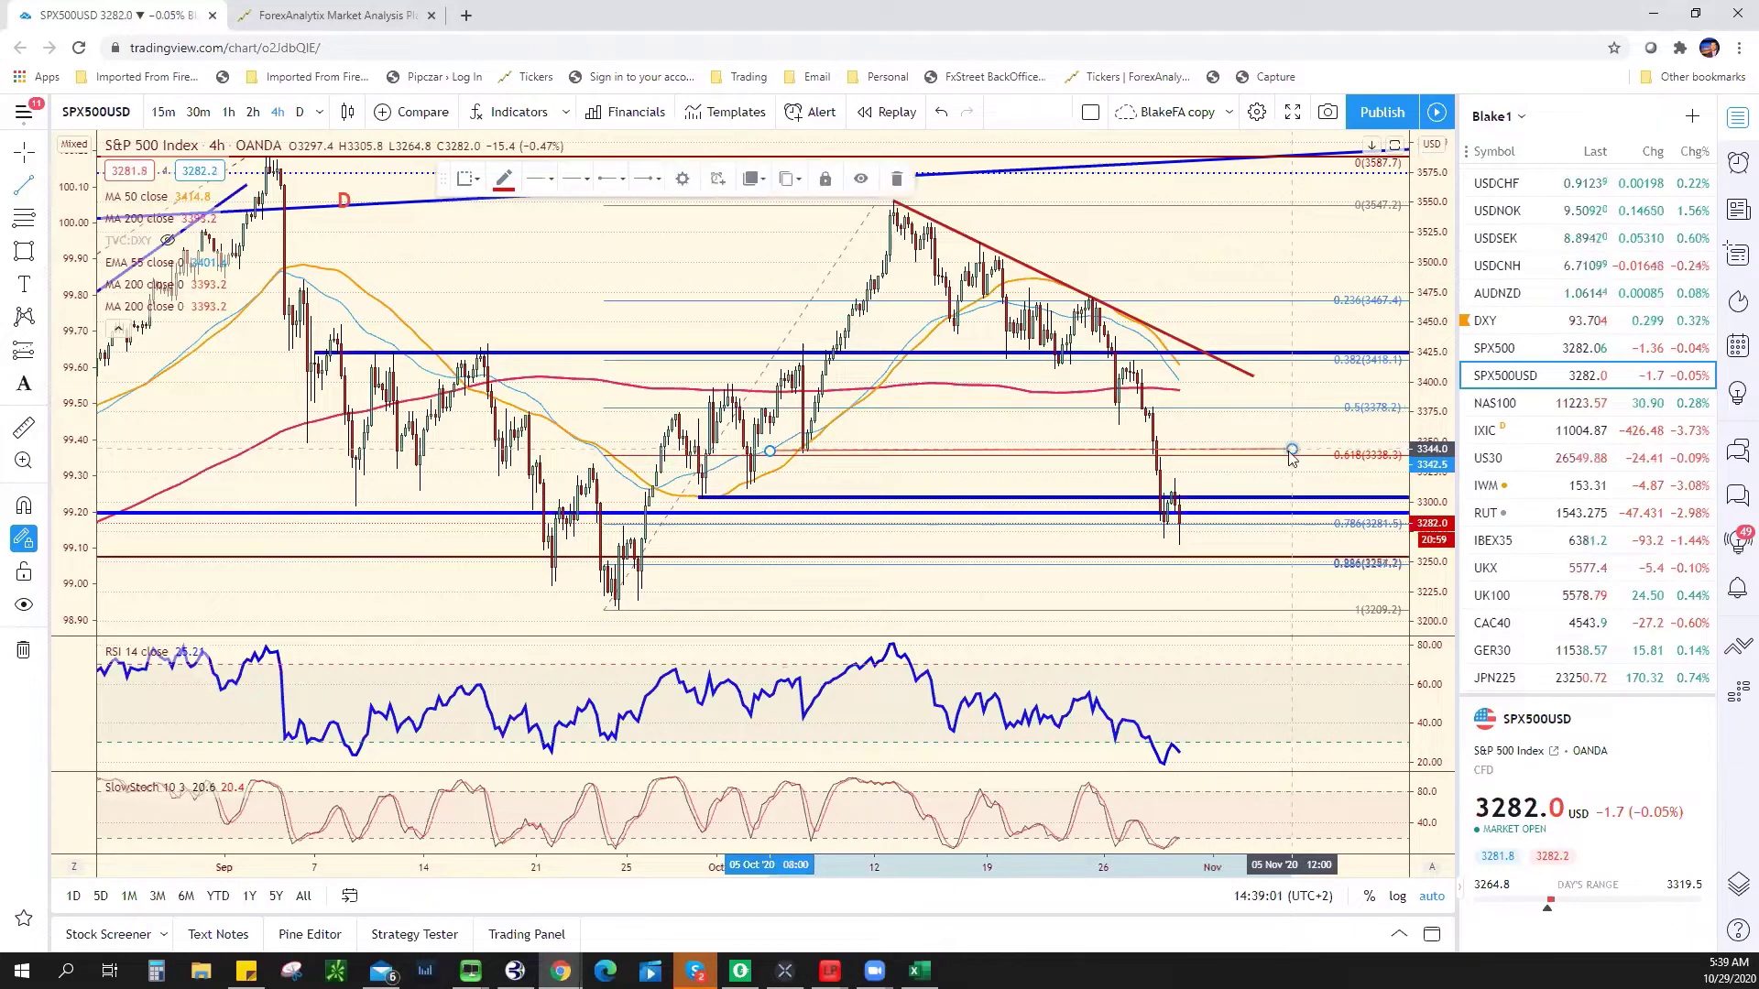
{"action": "left_click_drag", "start_coordinate": [996, 451], "coordinate": [1017, 454]}
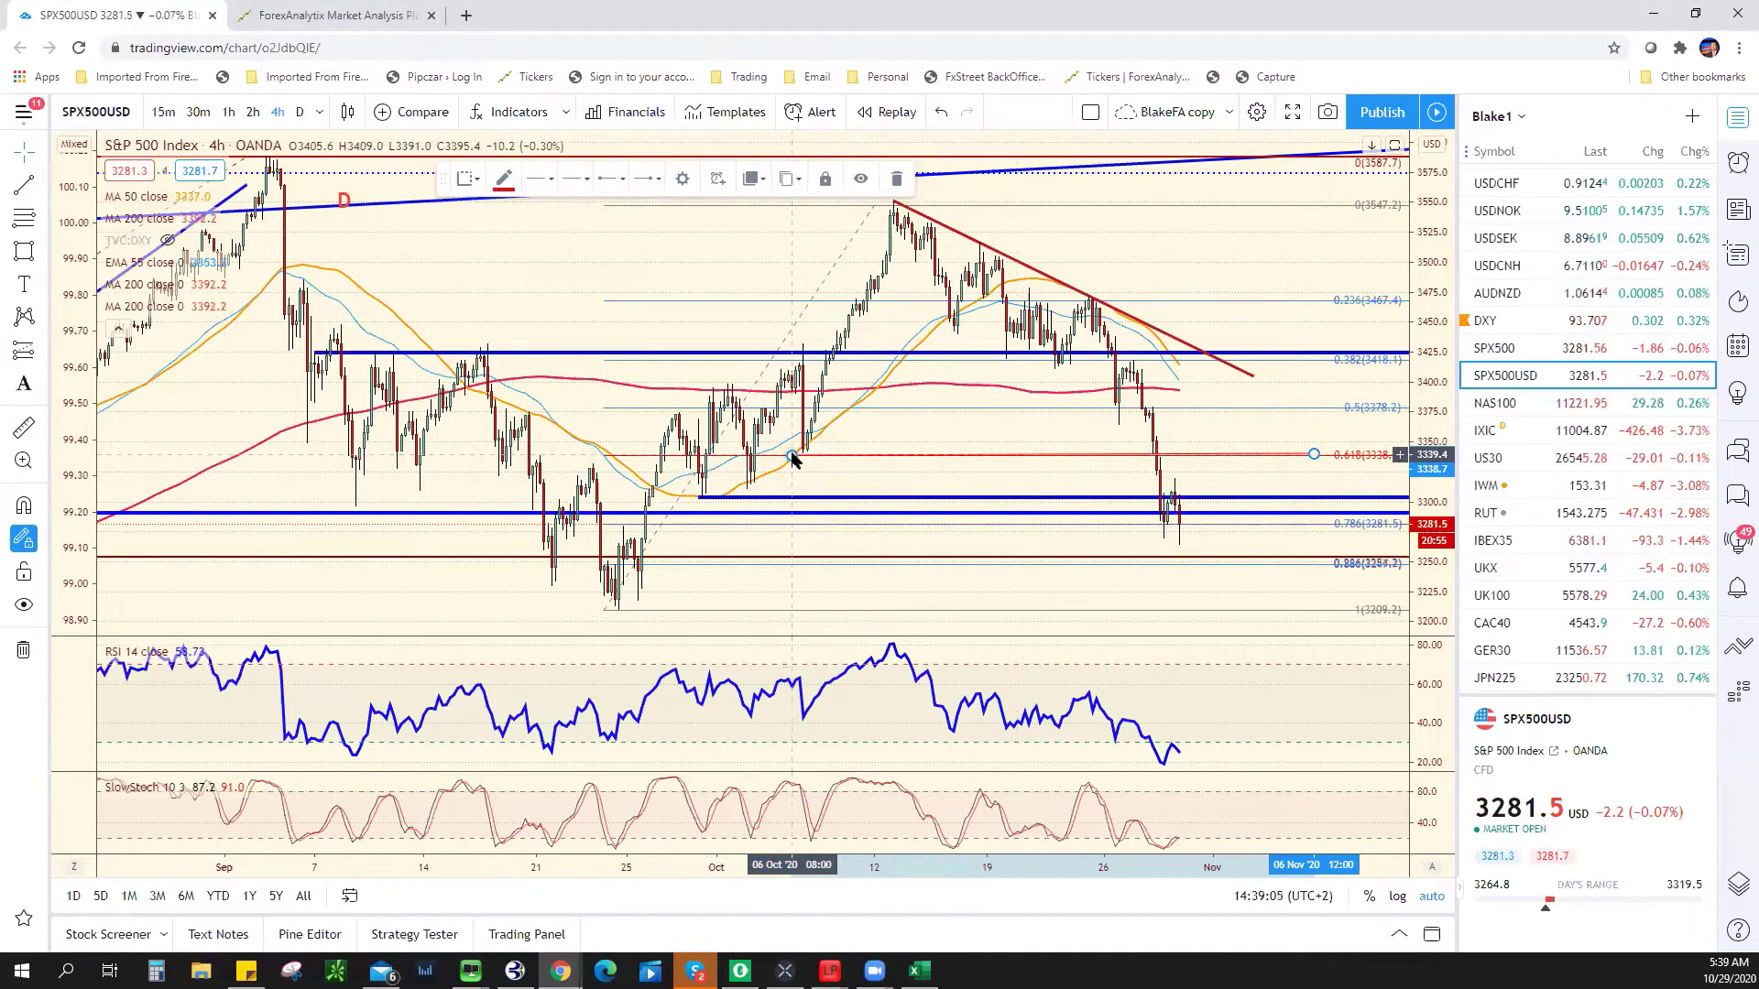
{"action": "left_click_drag", "start_coordinate": [791, 458], "coordinate": [795, 452]}
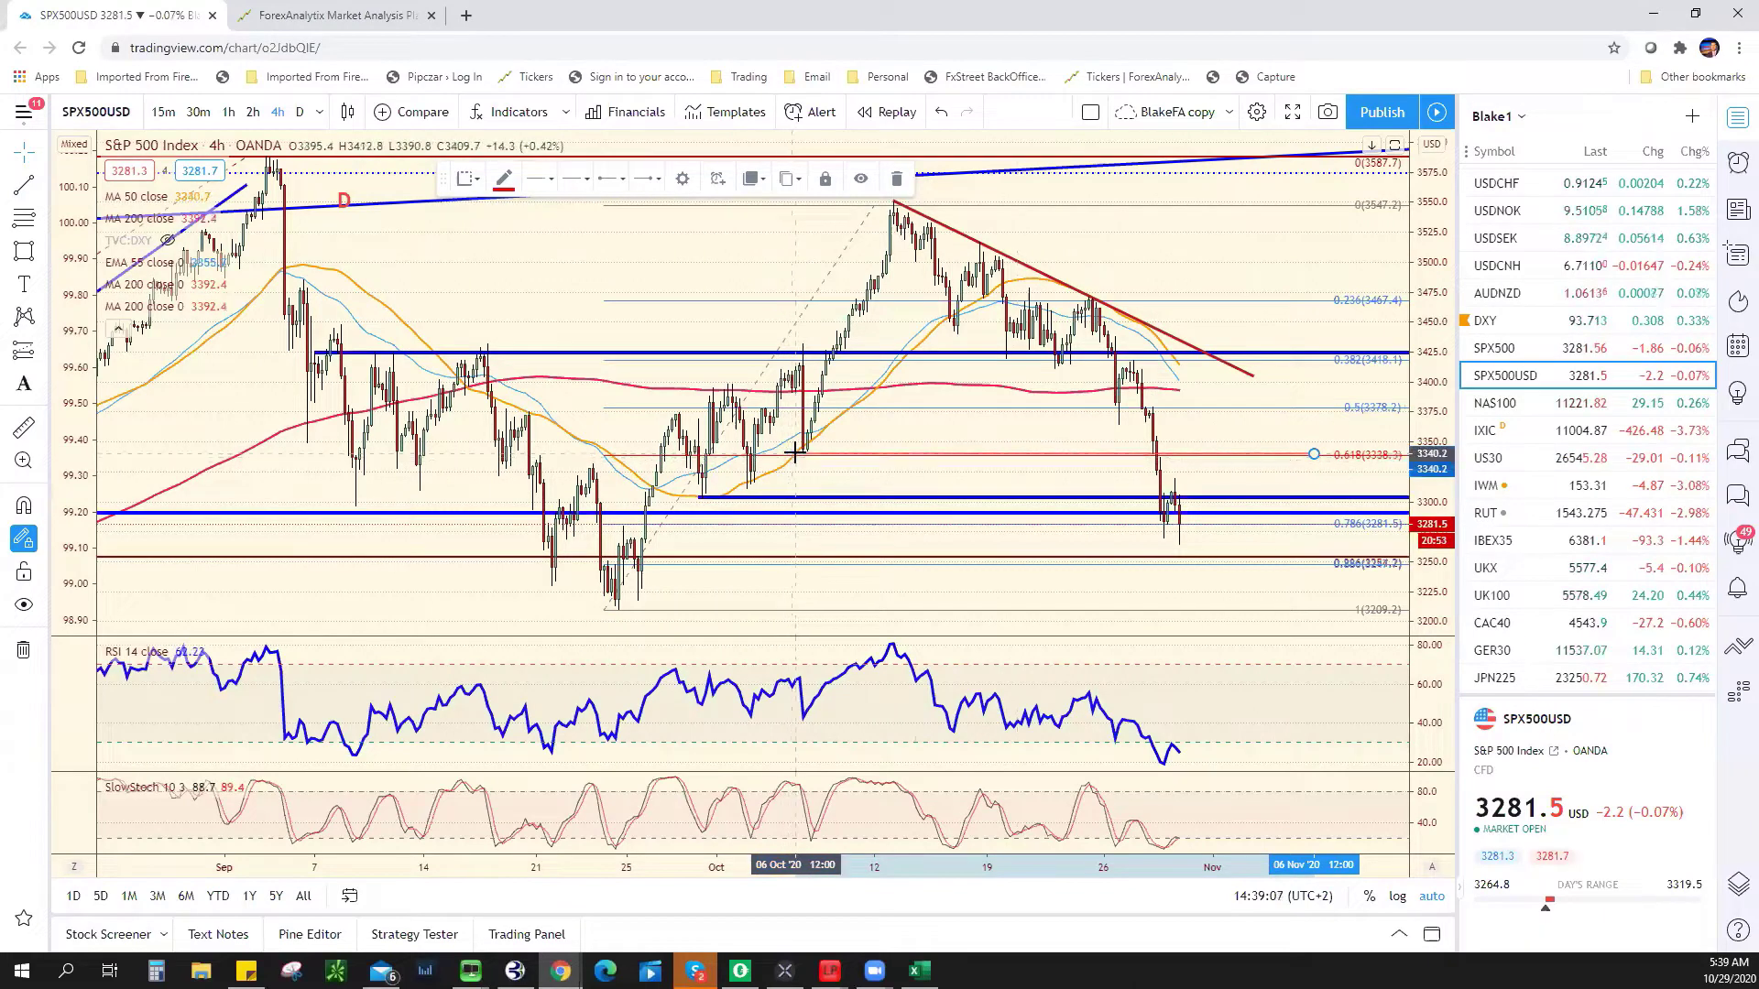
{"action": "left_click", "coordinate": [540, 178]}
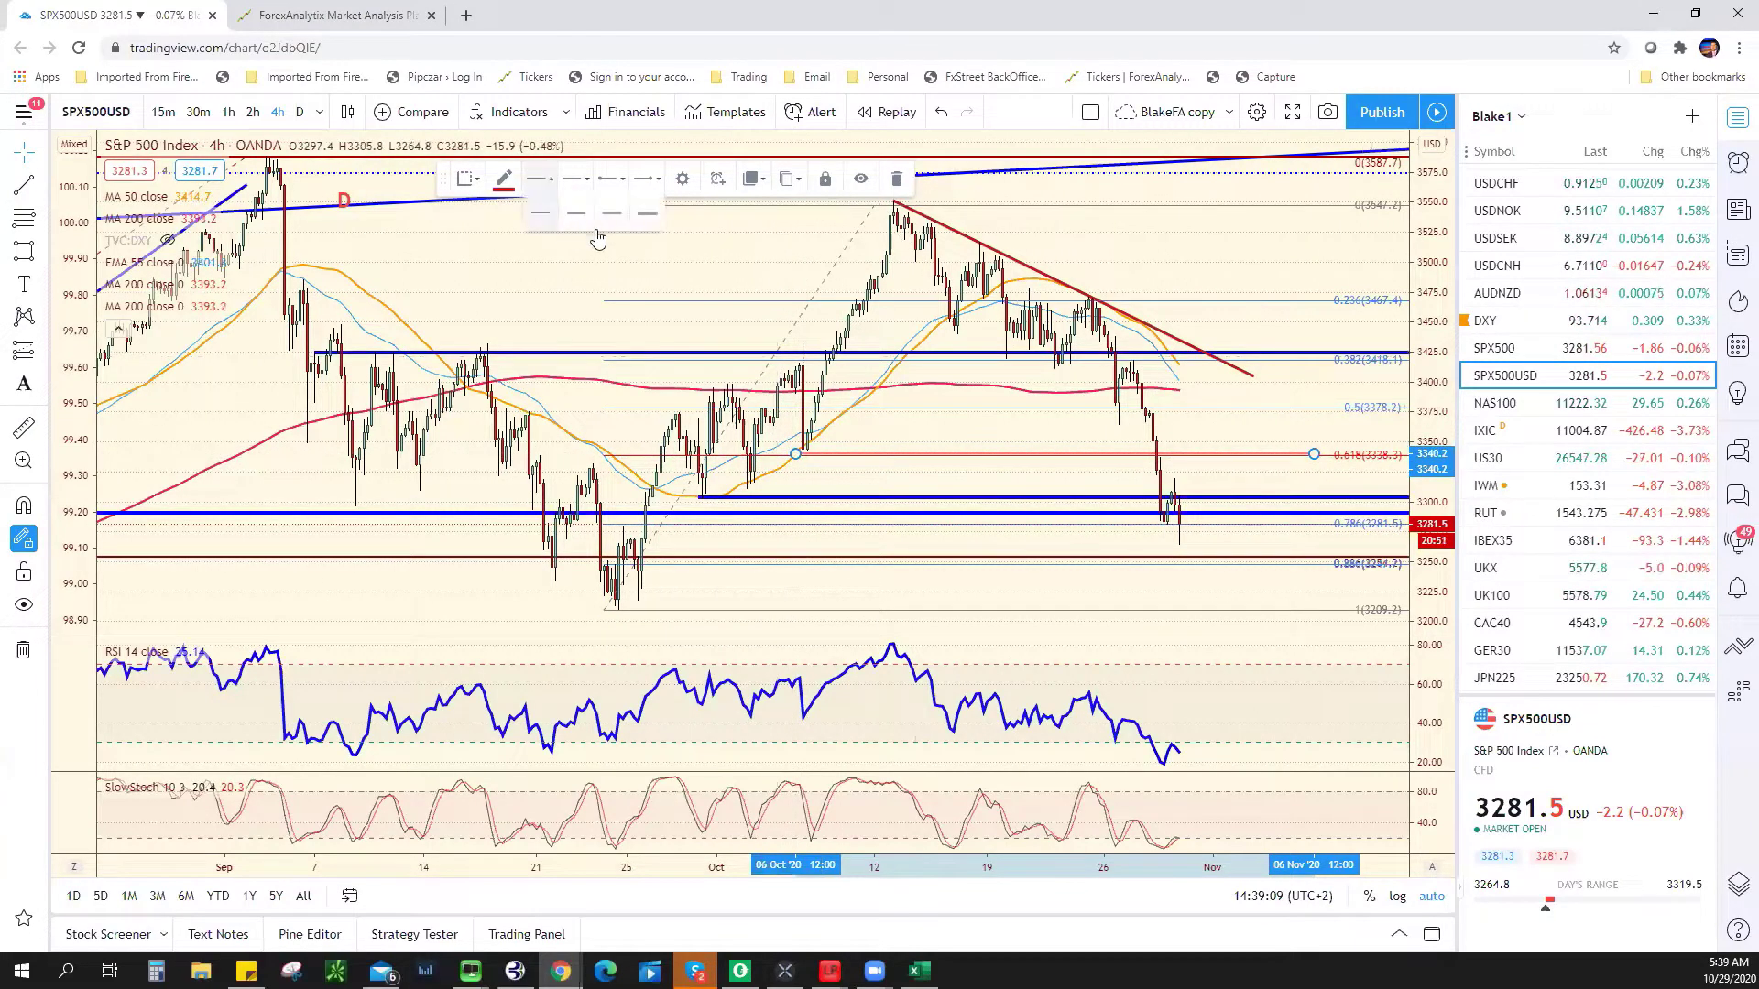
{"action": "left_click", "coordinate": [608, 216]}
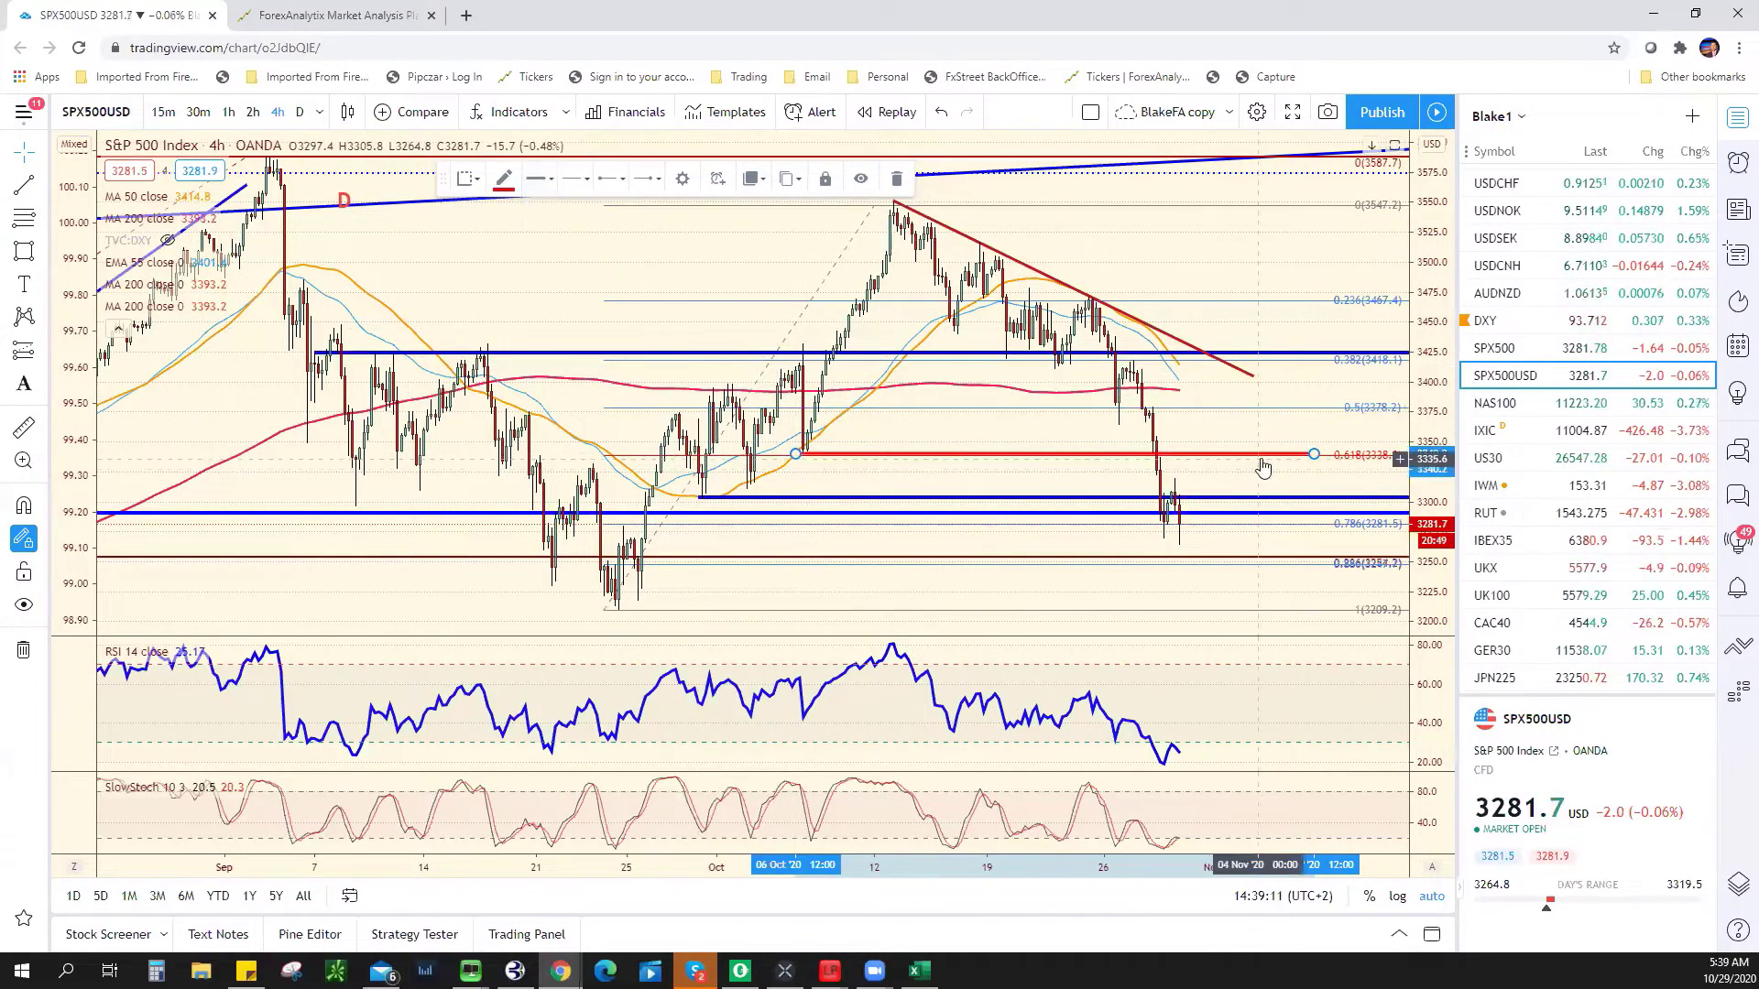
- Enter 3340 as SPX resistance in the Excel bias sheet
{"action": "key", "text": "alt+Tab"}
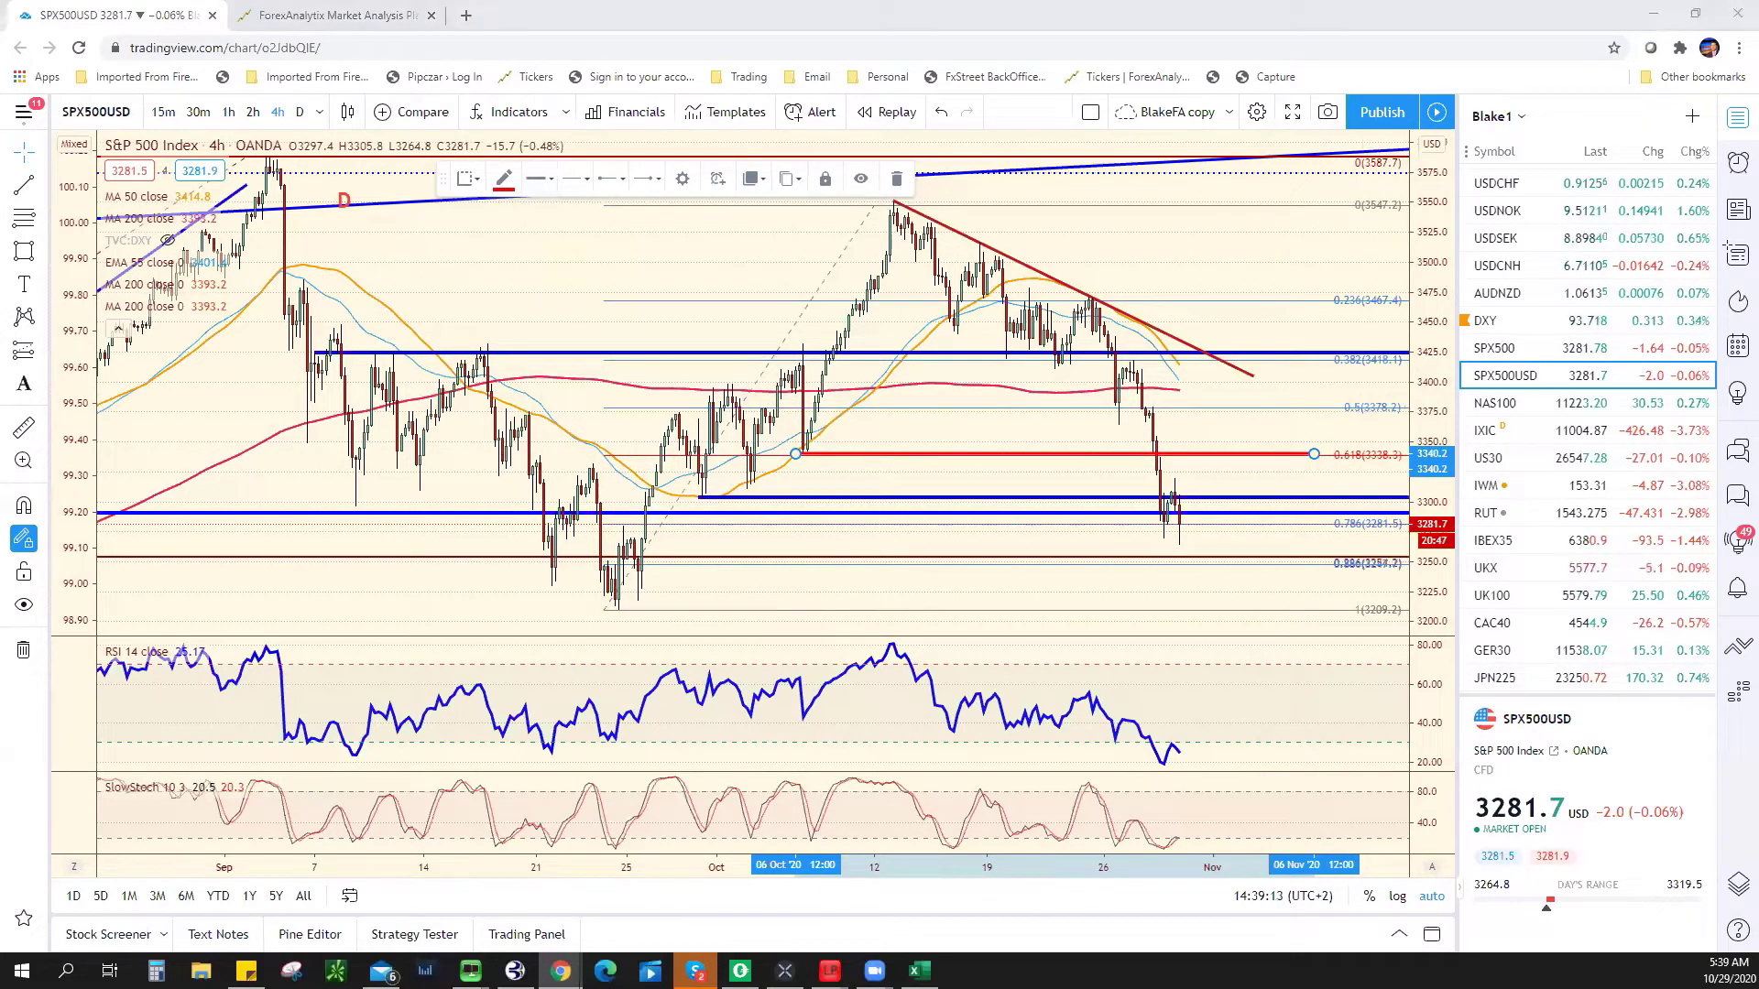
{"action": "left_click", "coordinate": [714, 700]}
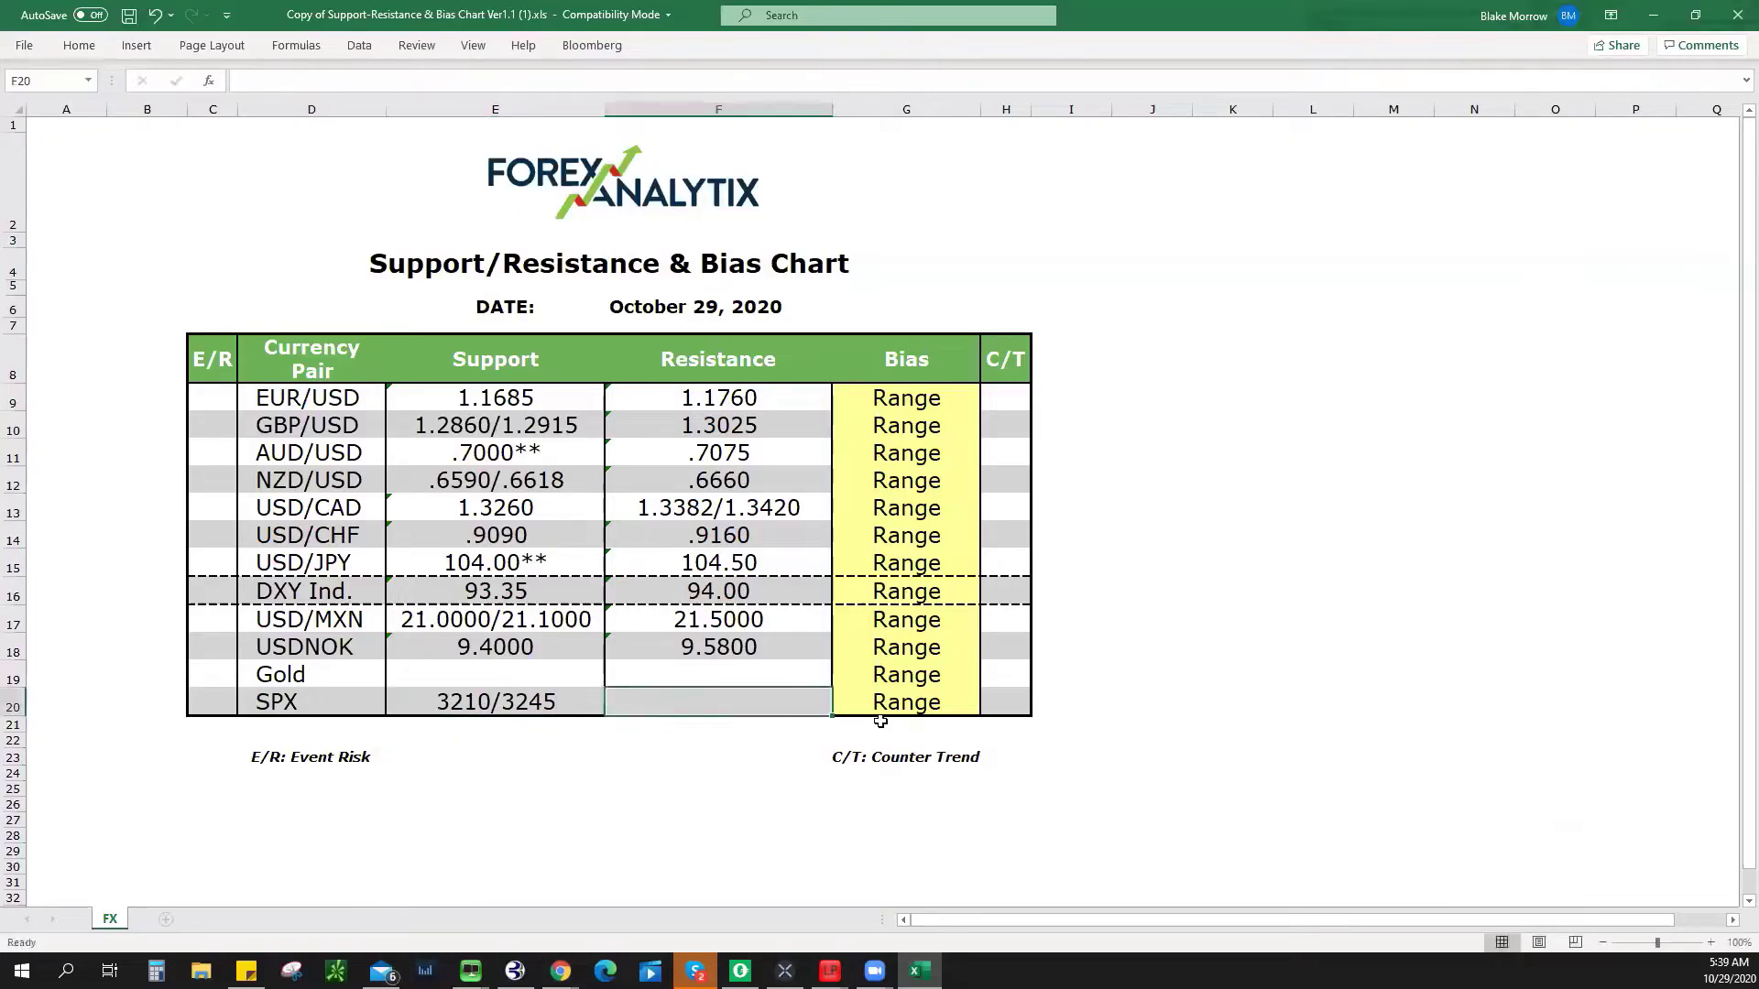
{"action": "type", "text": "3340"}
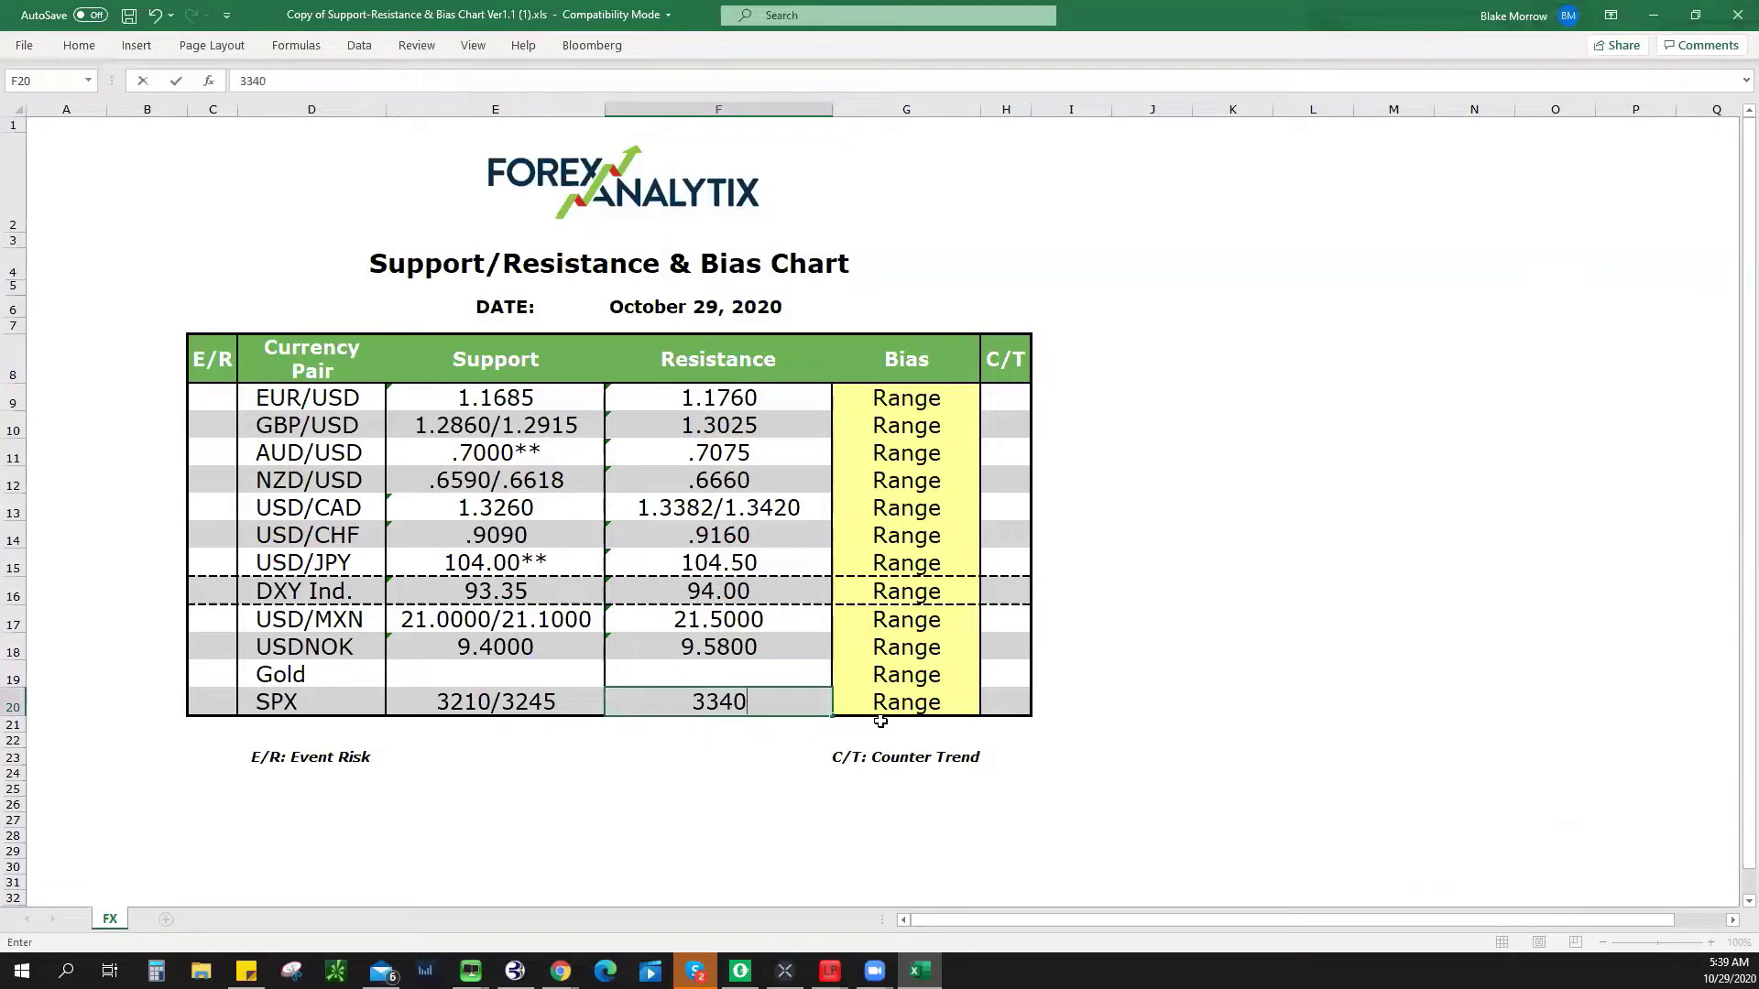
{"action": "key", "text": "Tab"}
- Open the gold XAUUSD chart and delete the short red trend line by the latest candles
{"action": "key", "text": "alt+Tab"}
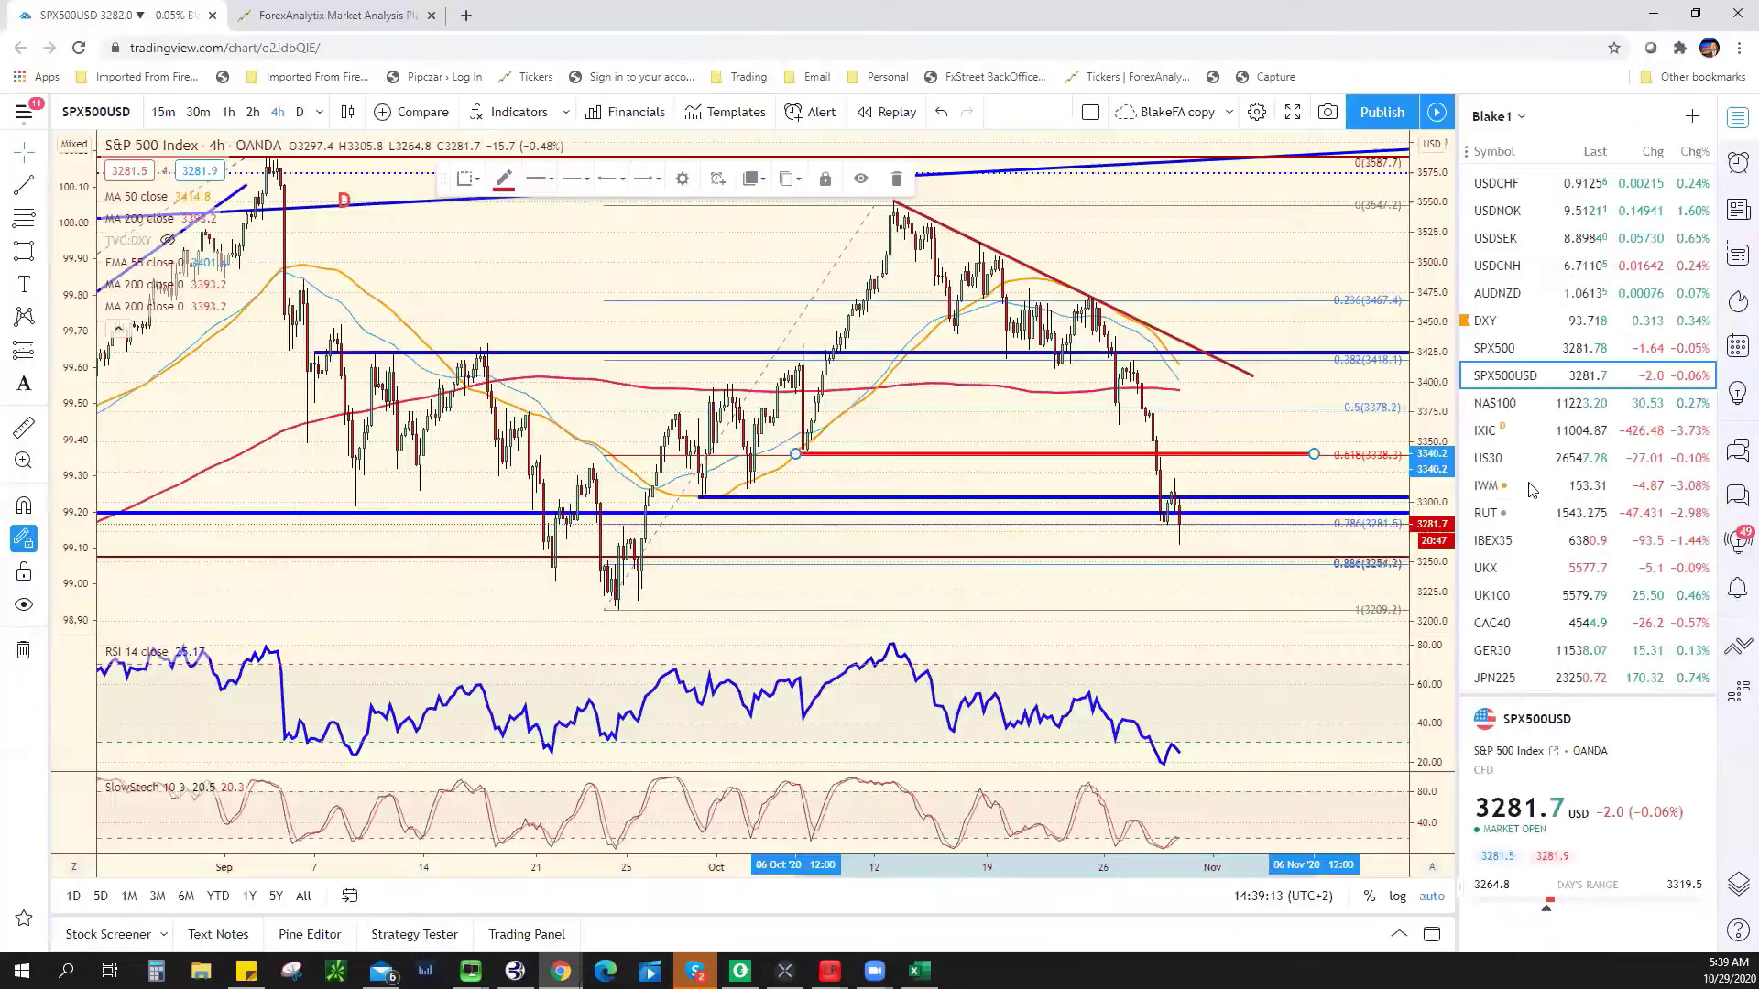
{"action": "scroll", "coordinate": [1548, 403], "scroll_direction": "down", "scroll_amount": 4}
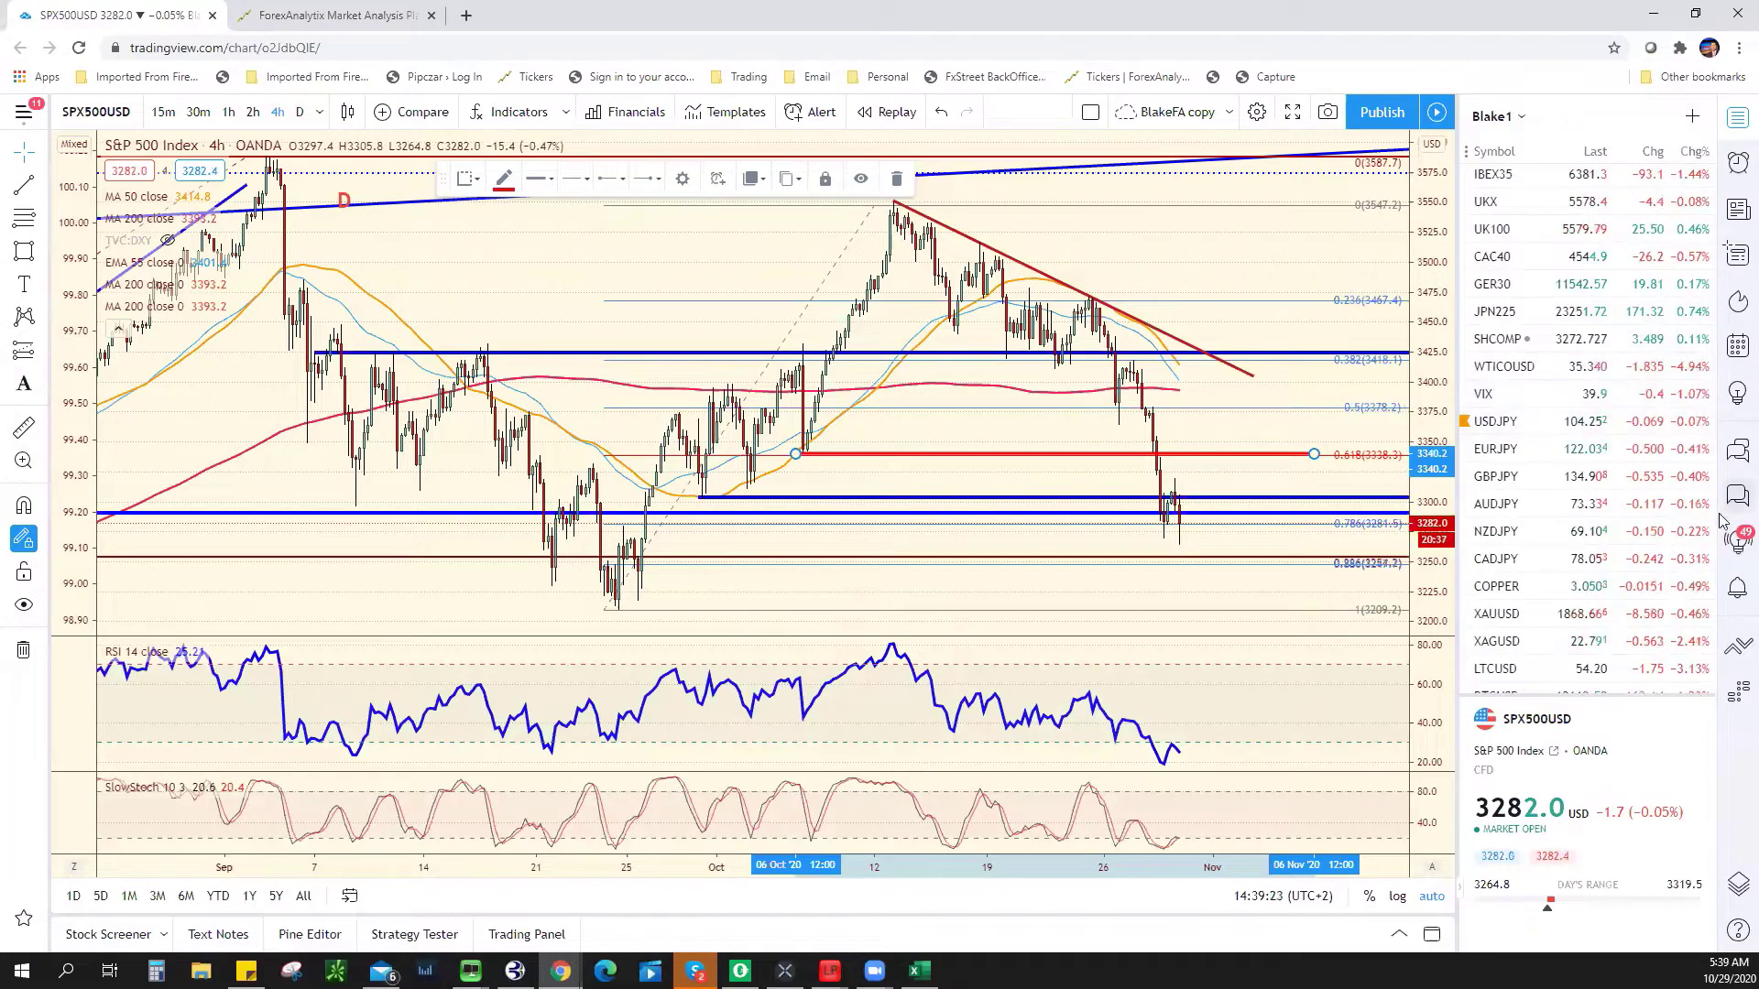
{"action": "left_click", "coordinate": [1557, 614]}
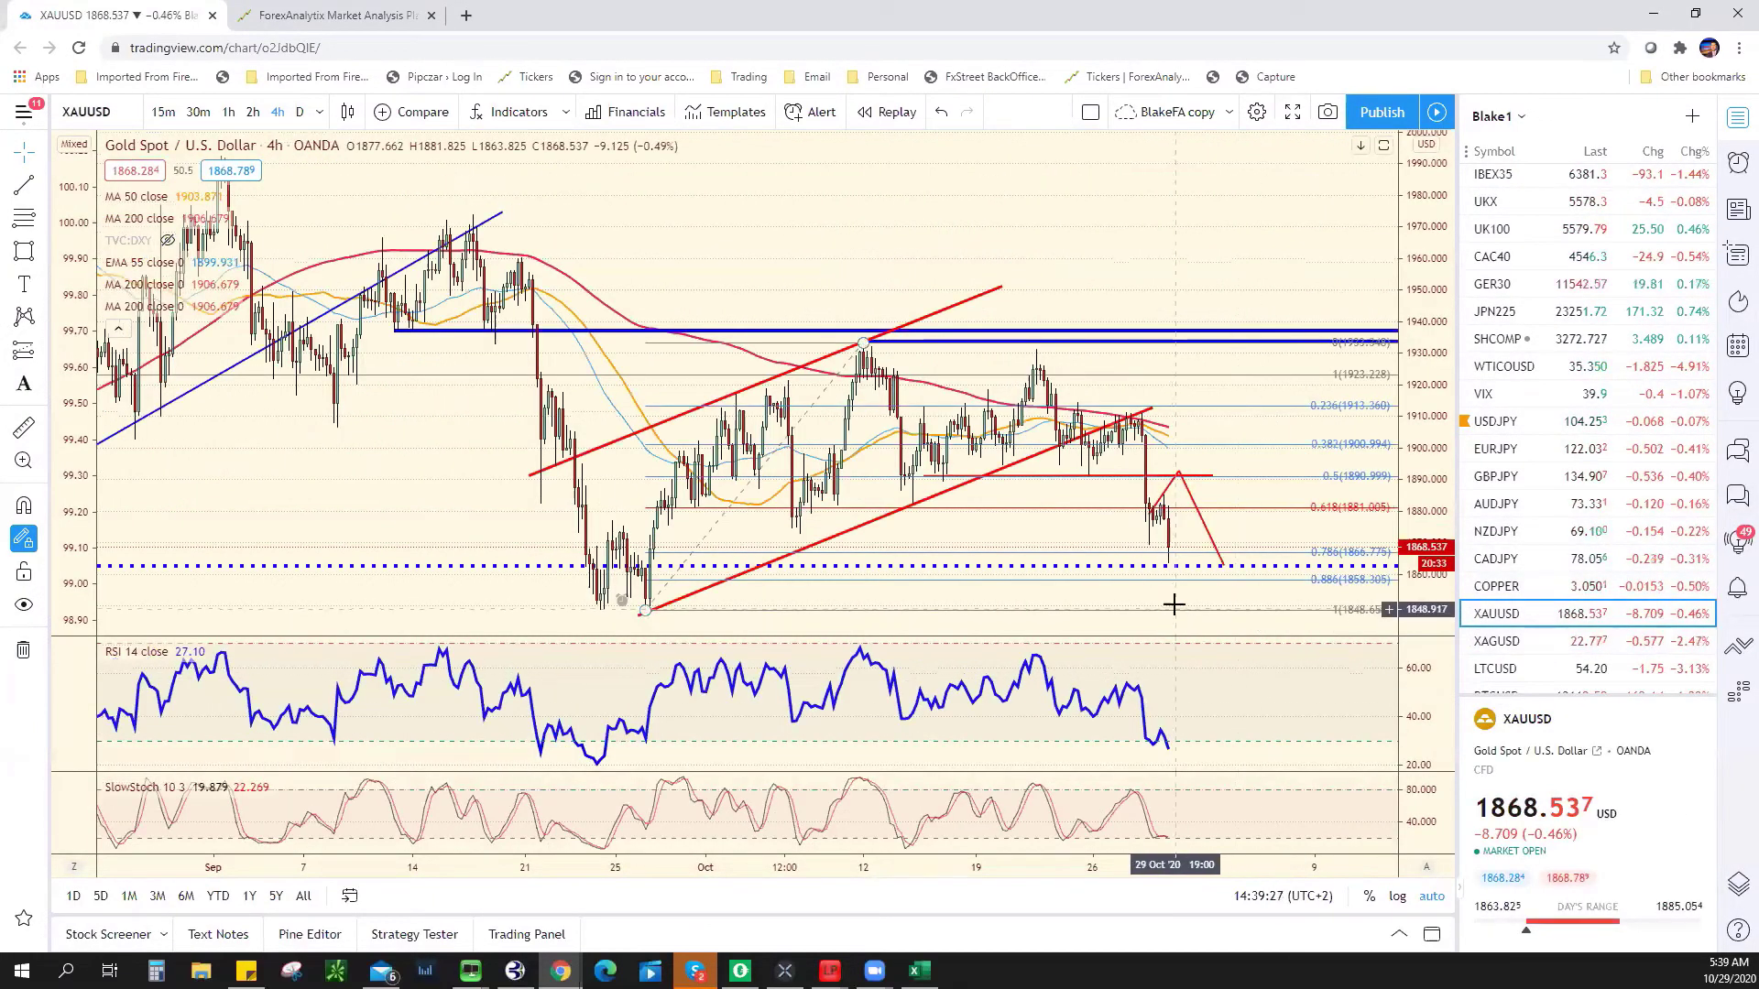
{"action": "left_click", "coordinate": [1164, 494]}
{"action": "key", "text": "Delete"}
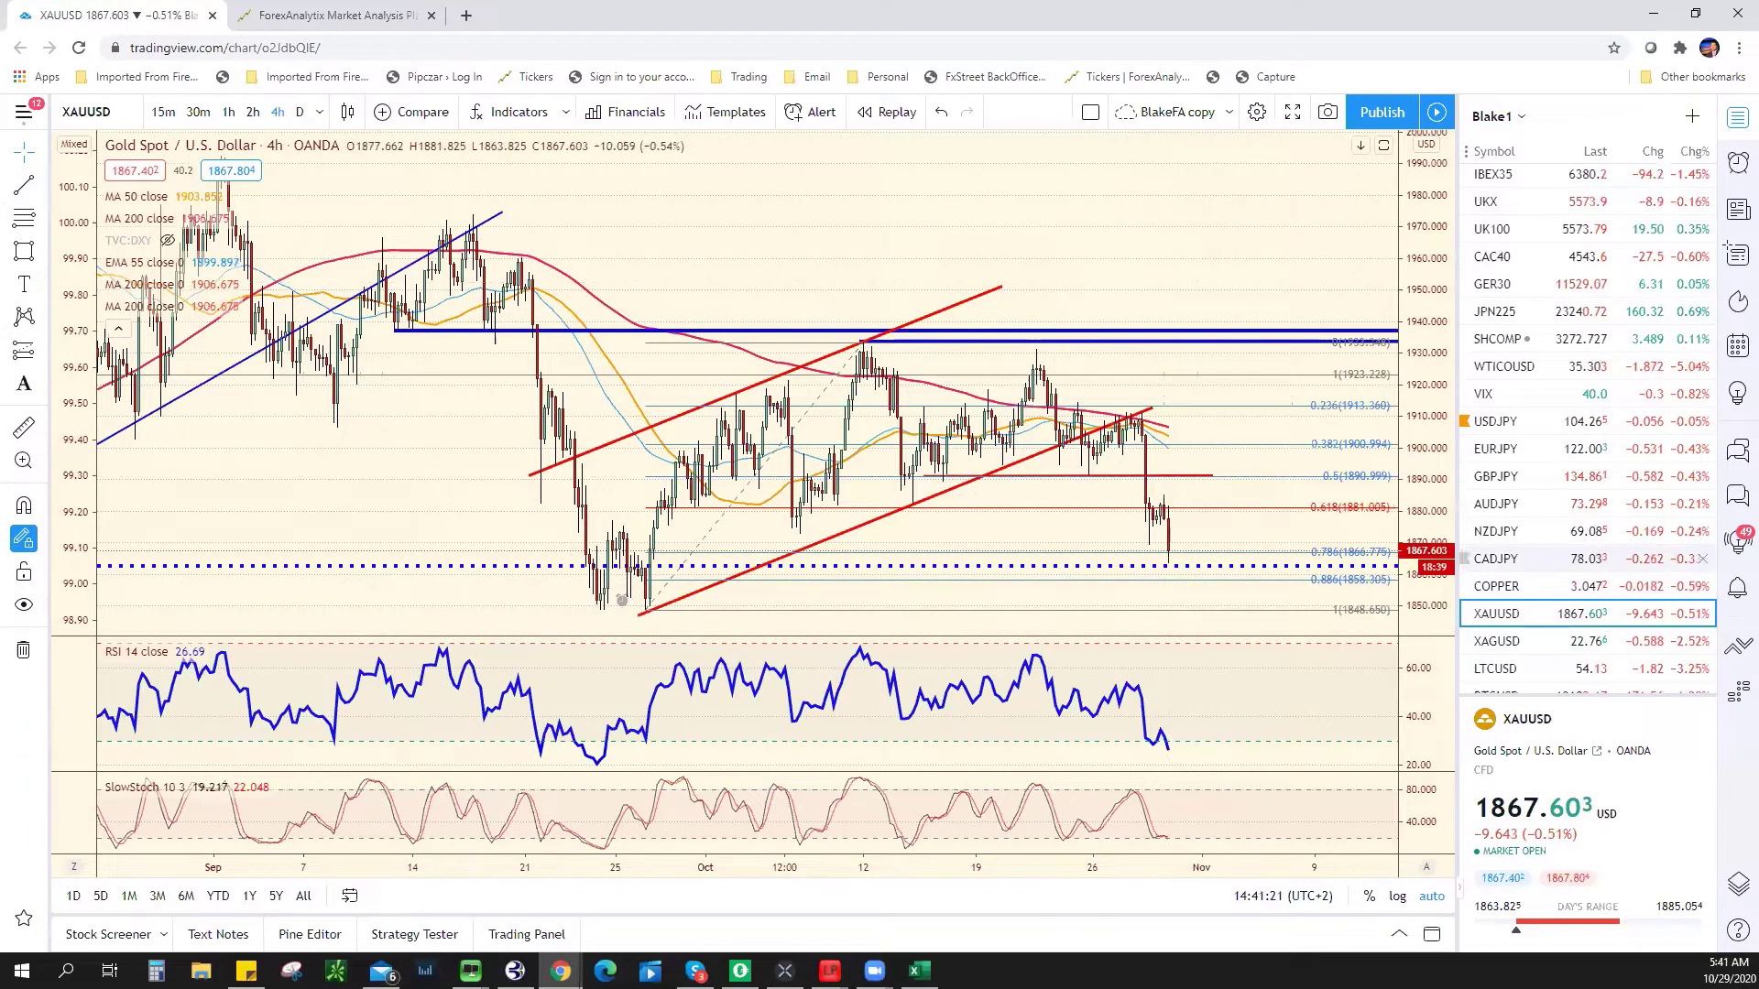
- Enter Gold resistance 1890 in F19 and support 1850* in E19, then minimize Excel
{"action": "key", "text": "alt+Tab"}
{"action": "left_click", "coordinate": [719, 679]}
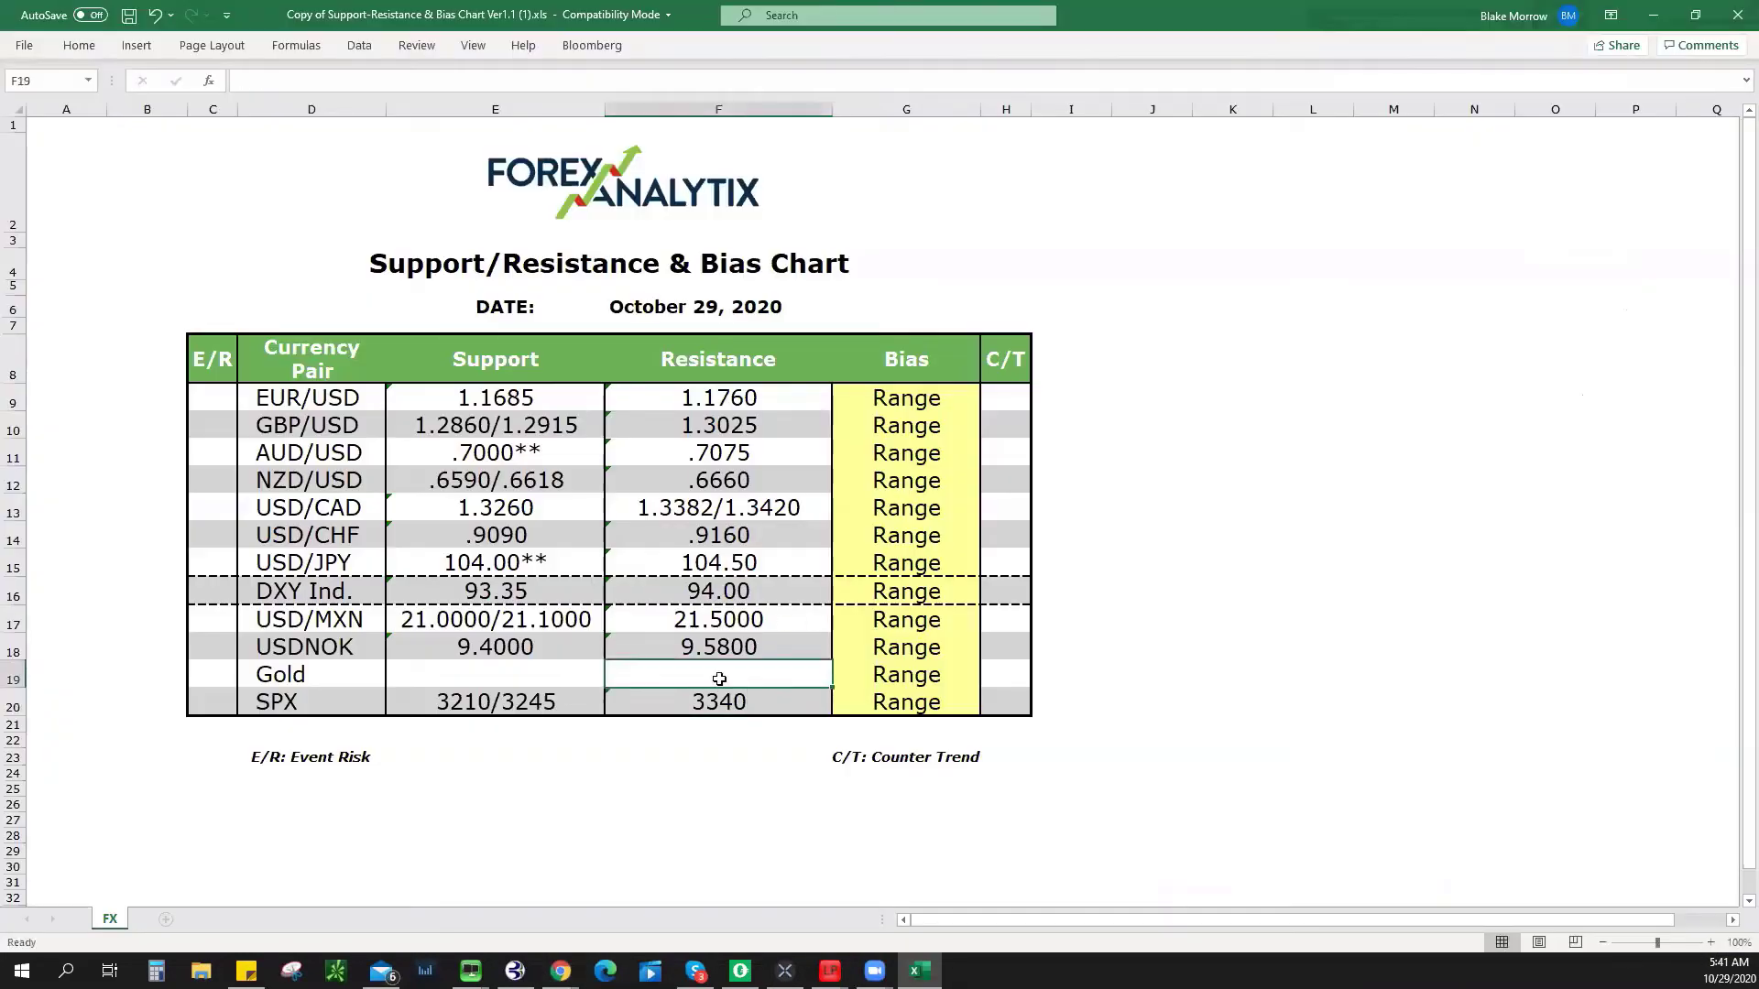
{"action": "type", "text": "1890"}
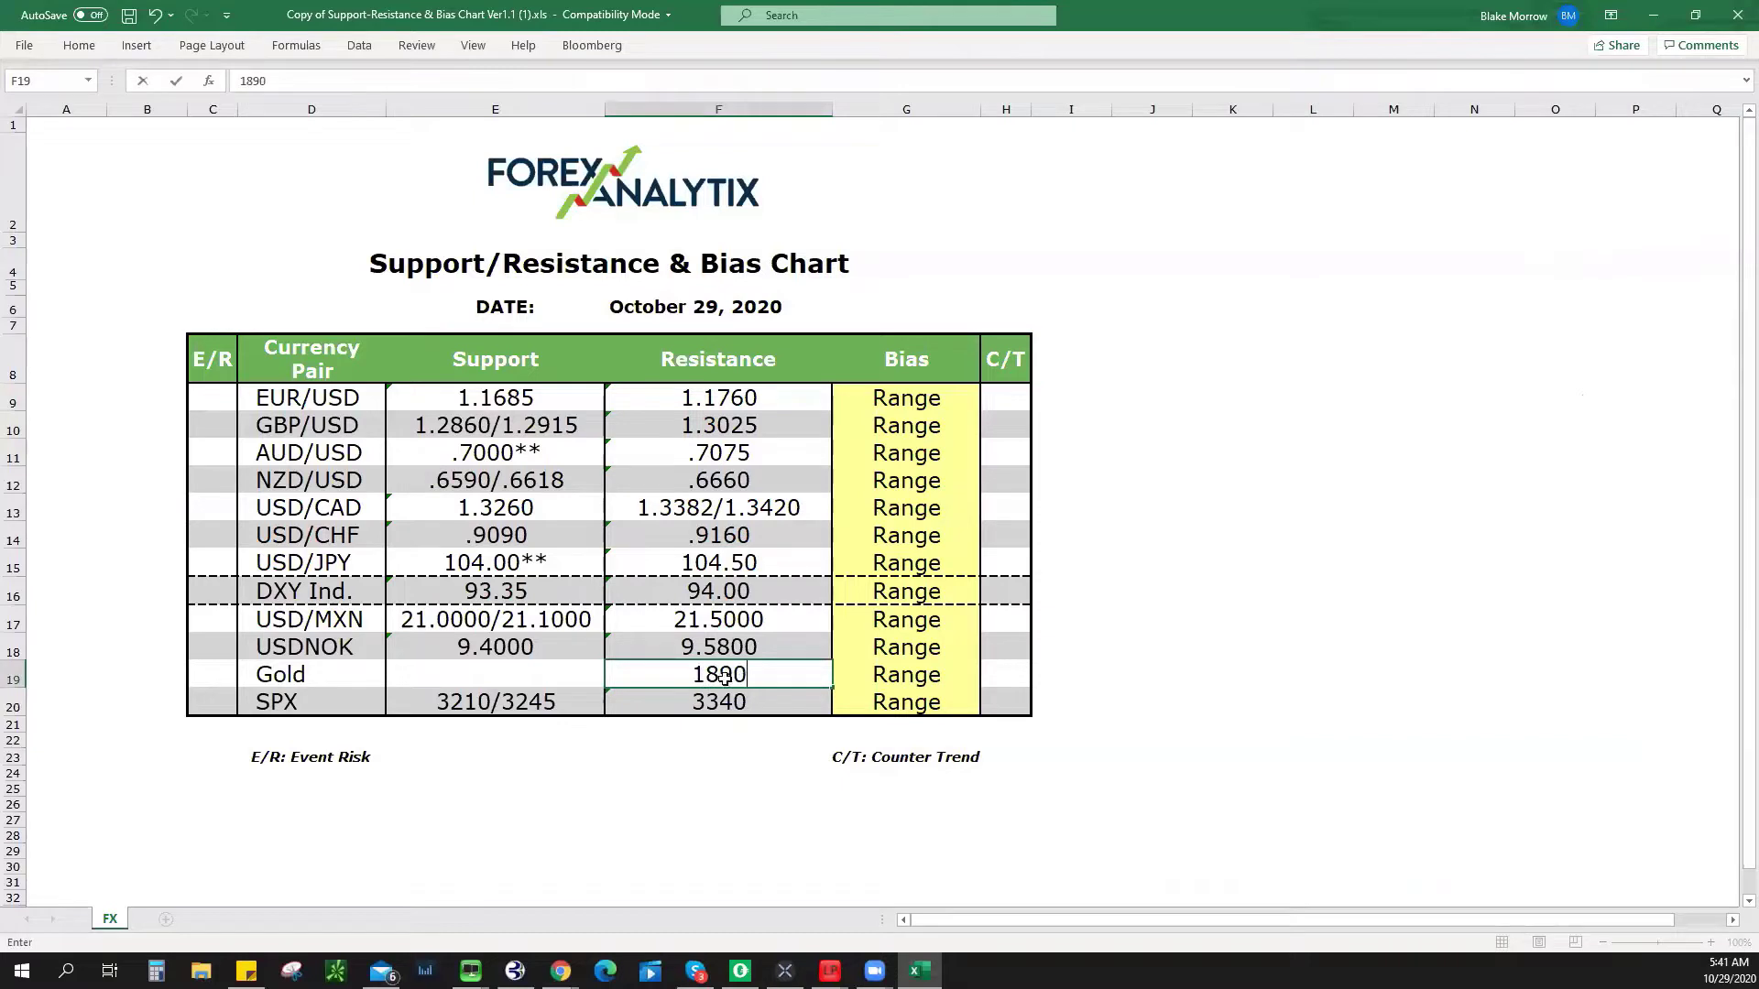
{"action": "left_click", "coordinate": [504, 675]}
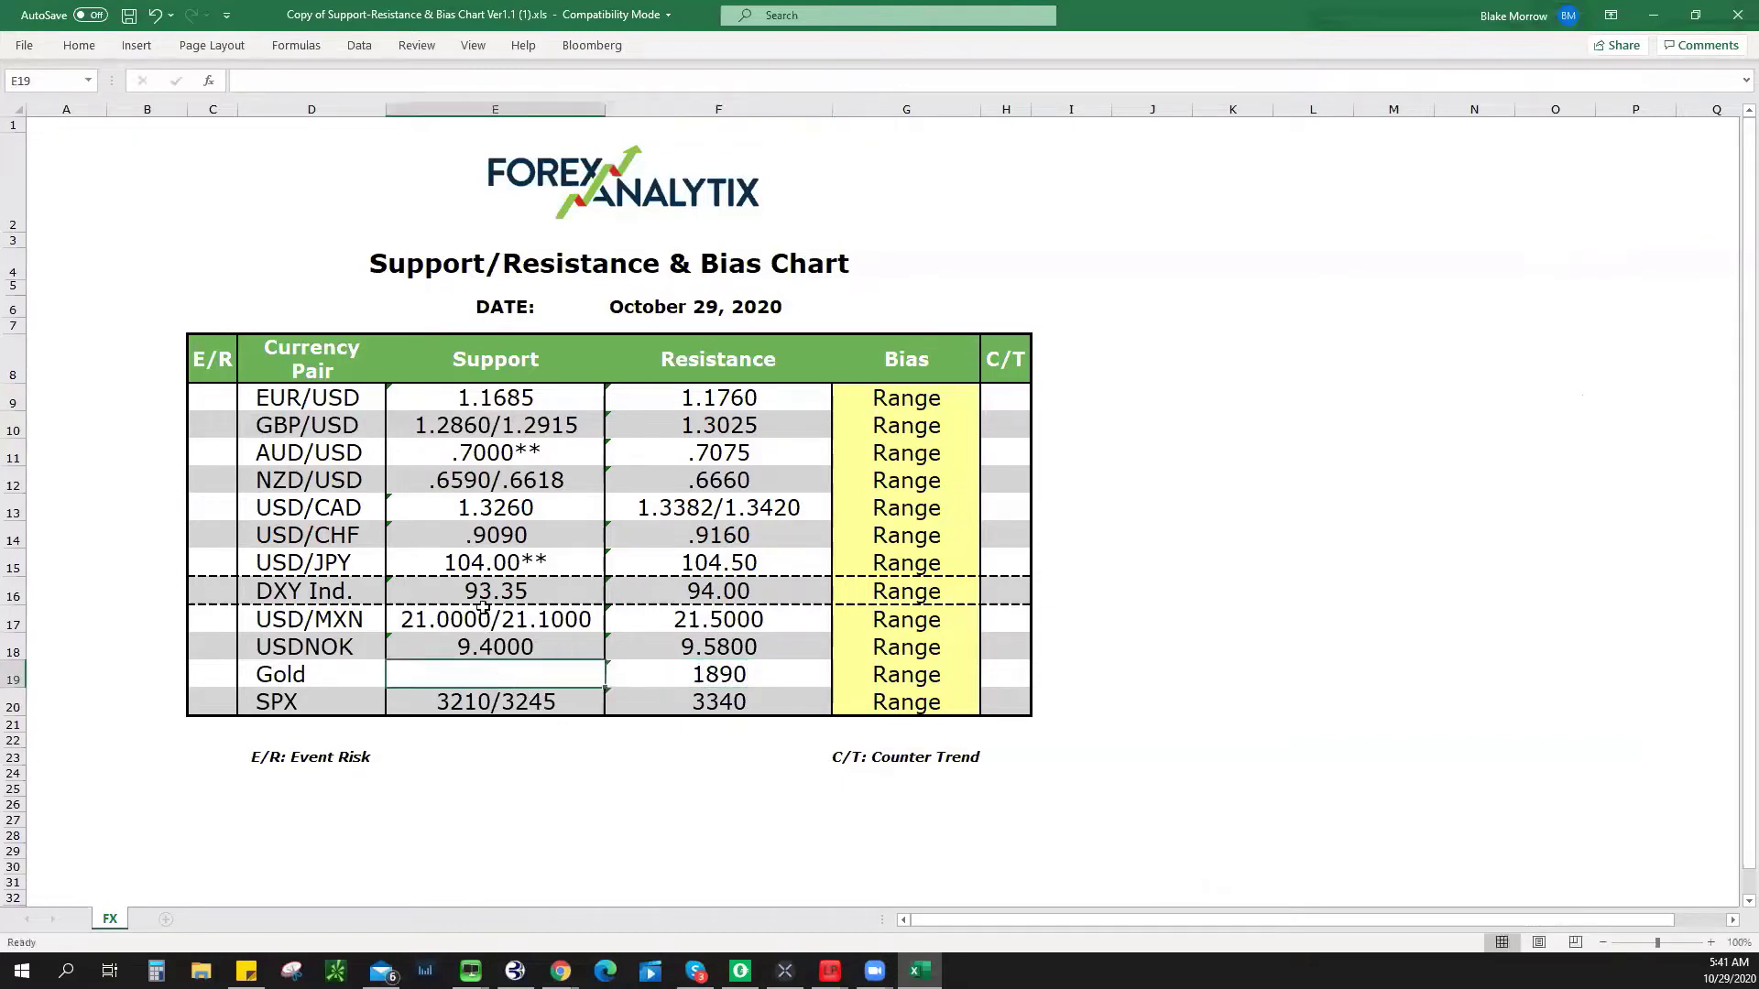
{"action": "type", "text": "1850"}
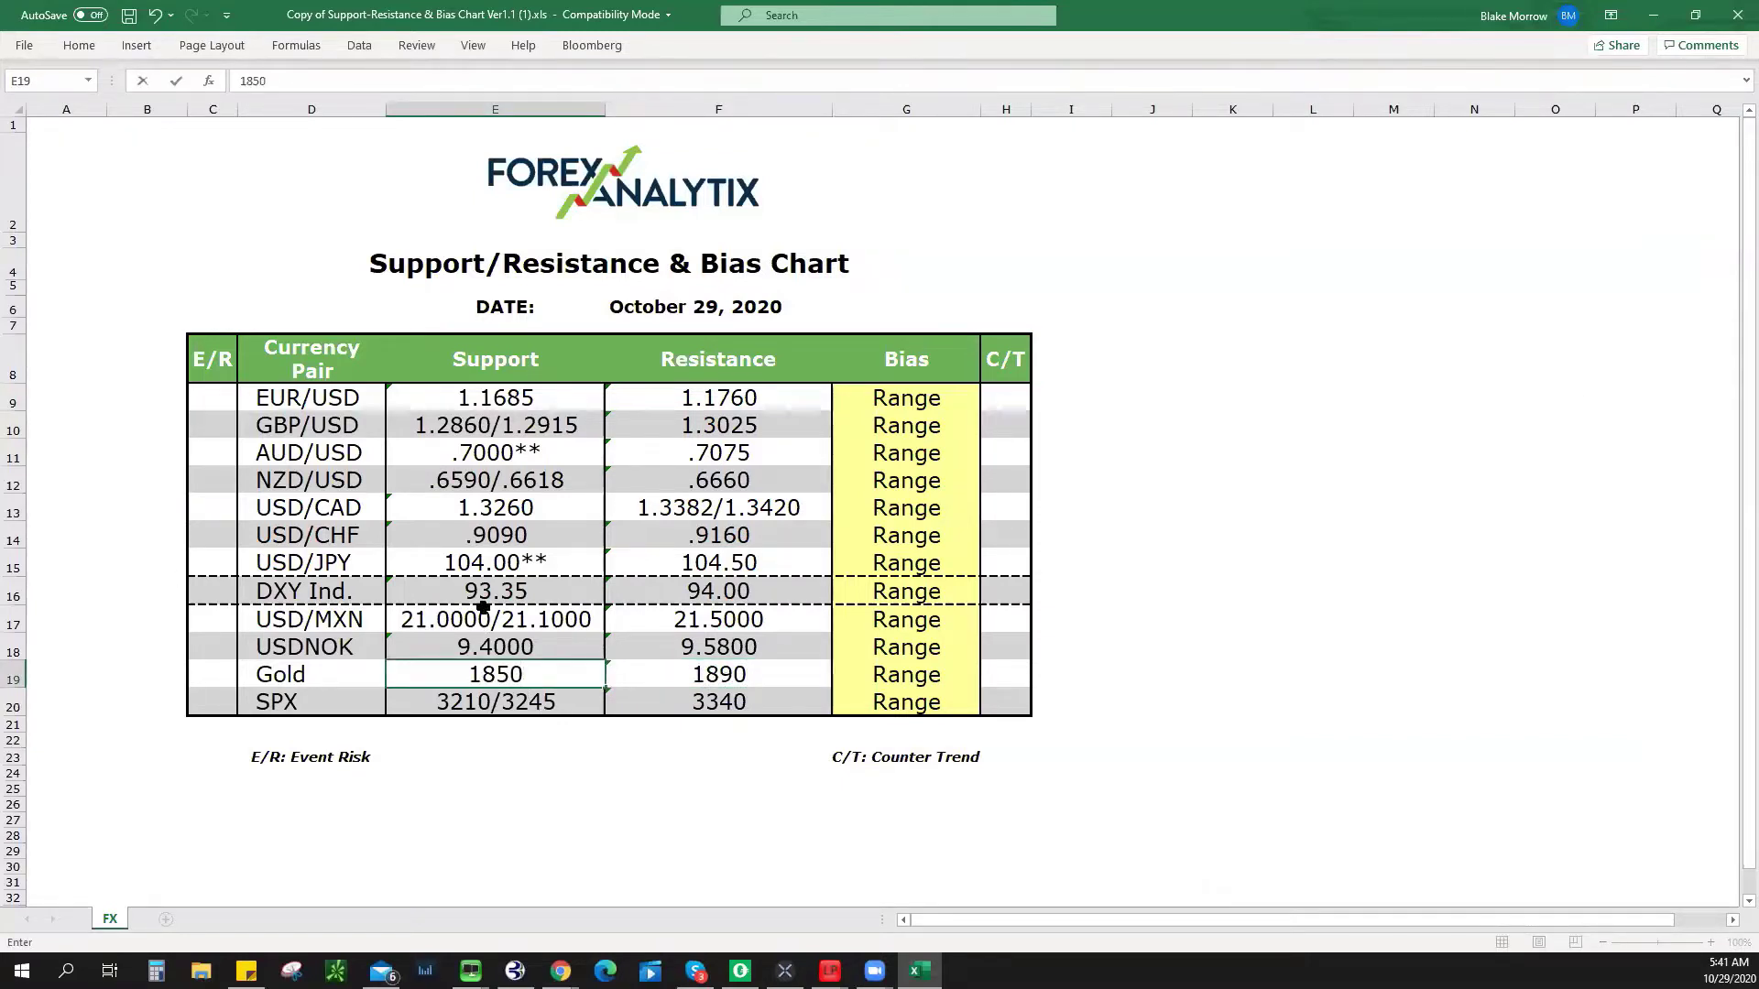
{"action": "type", "text": "*"}
{"action": "left_click", "coordinate": [1653, 15]}
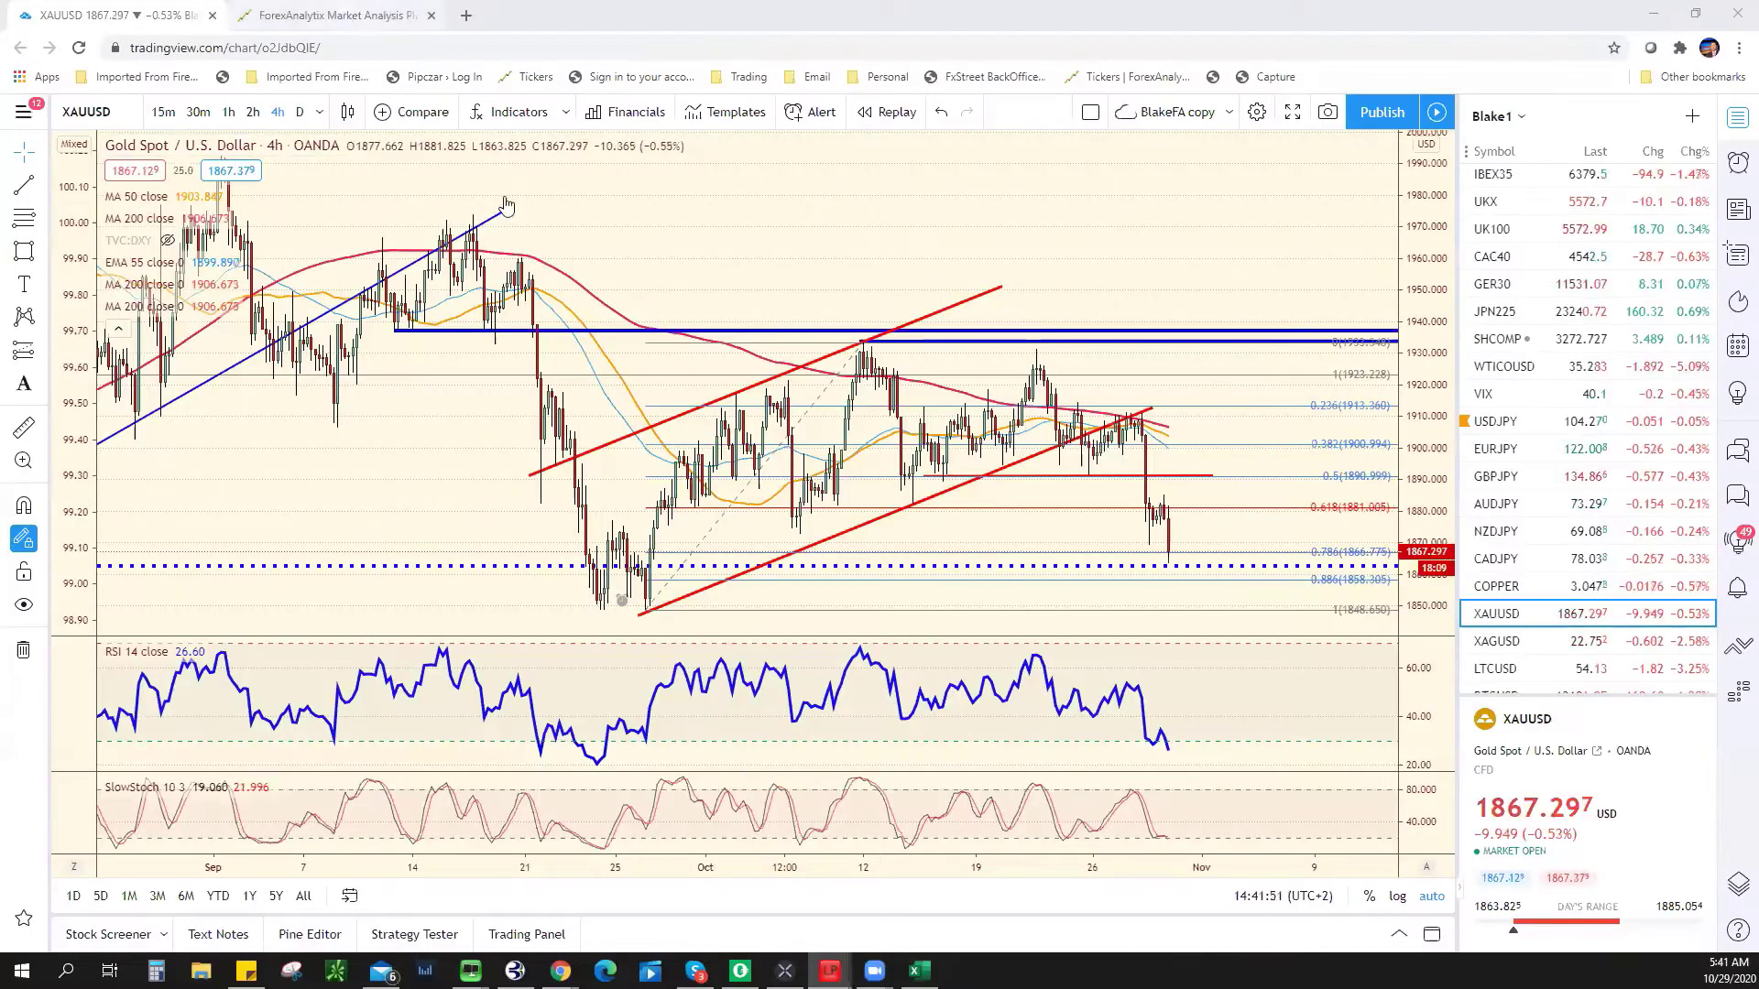
- Open the ForexAnalytix Sponsored page from the footer and scroll through its Pepperstone offer
{"action": "key", "text": "ctrl+Tab"}
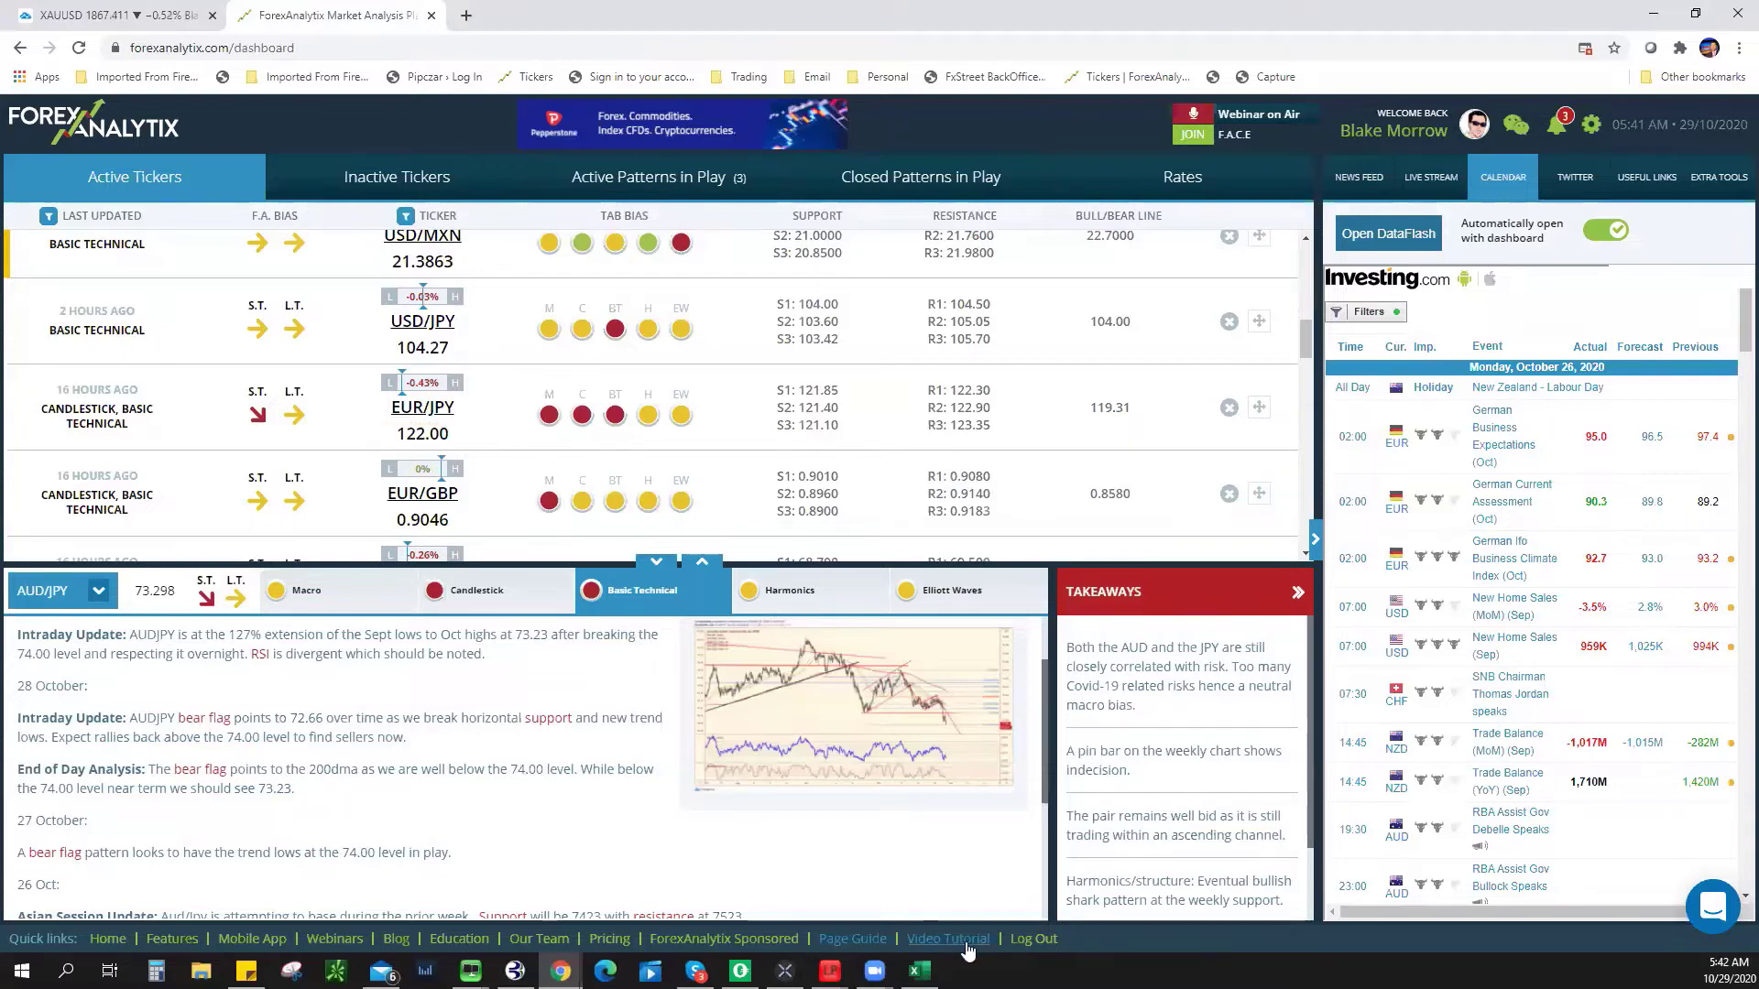
{"action": "left_click", "coordinate": [779, 938]}
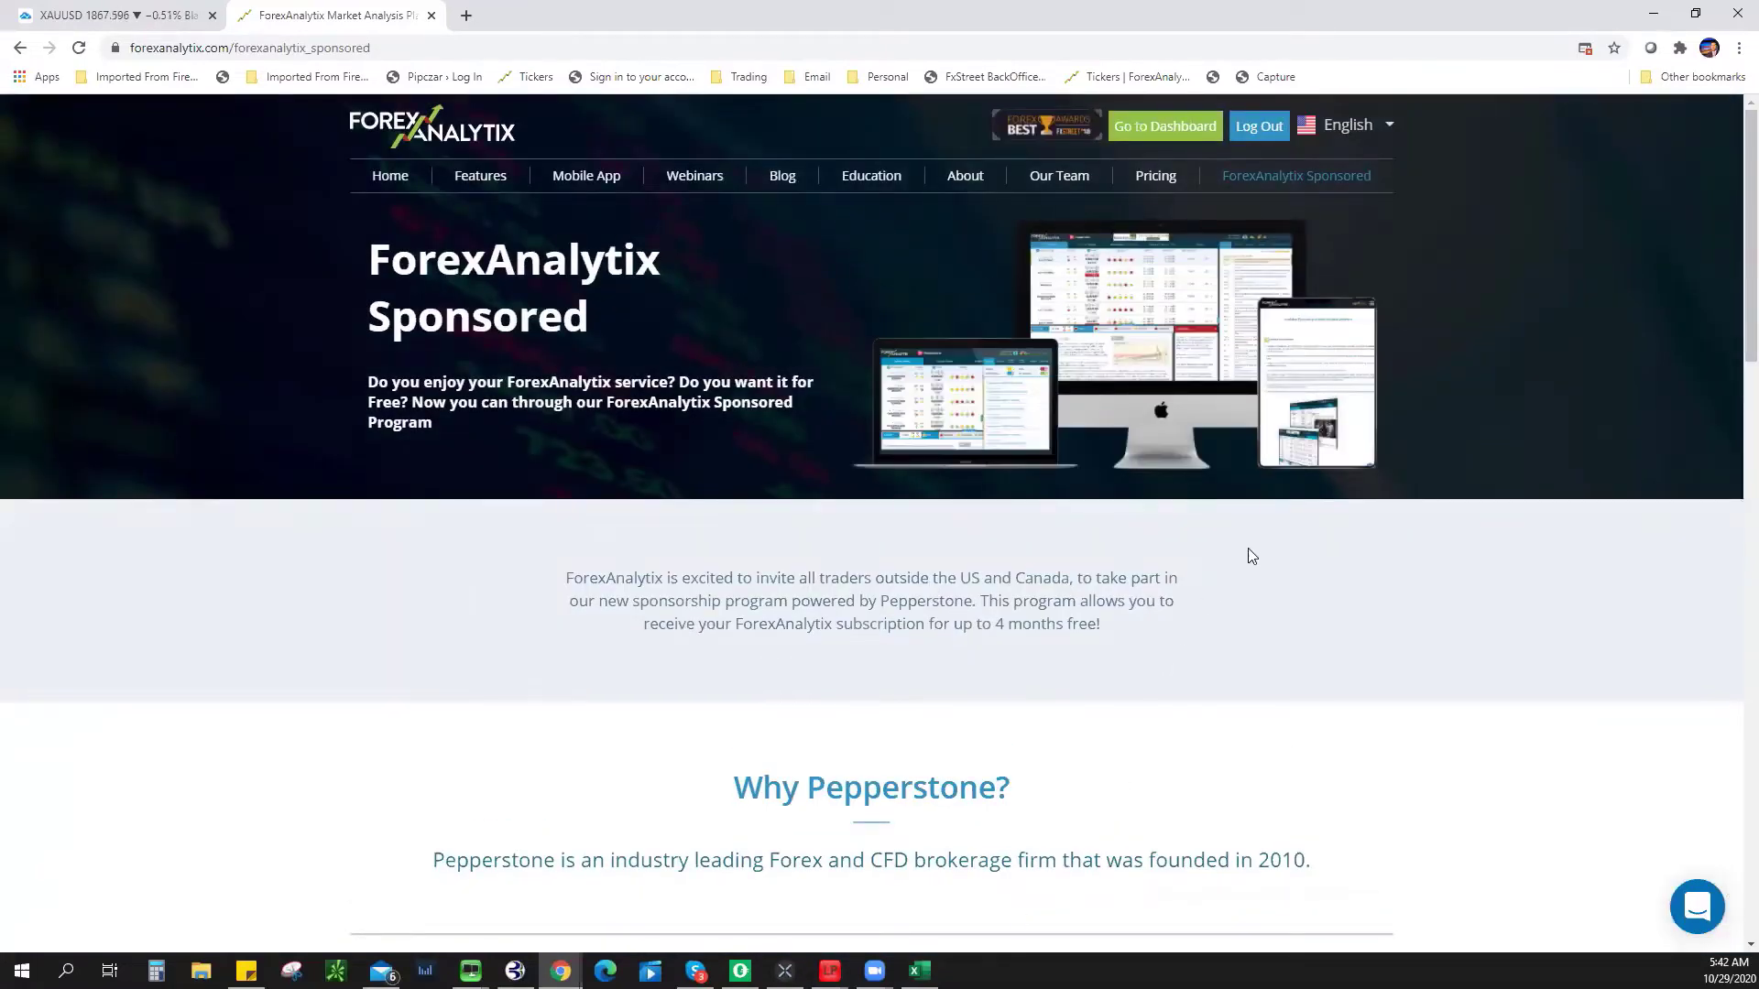
{"action": "scroll", "coordinate": [1253, 480], "scroll_direction": "down", "scroll_amount": 1}
{"action": "scroll", "coordinate": [1301, 197], "scroll_direction": "up", "scroll_amount": 1}
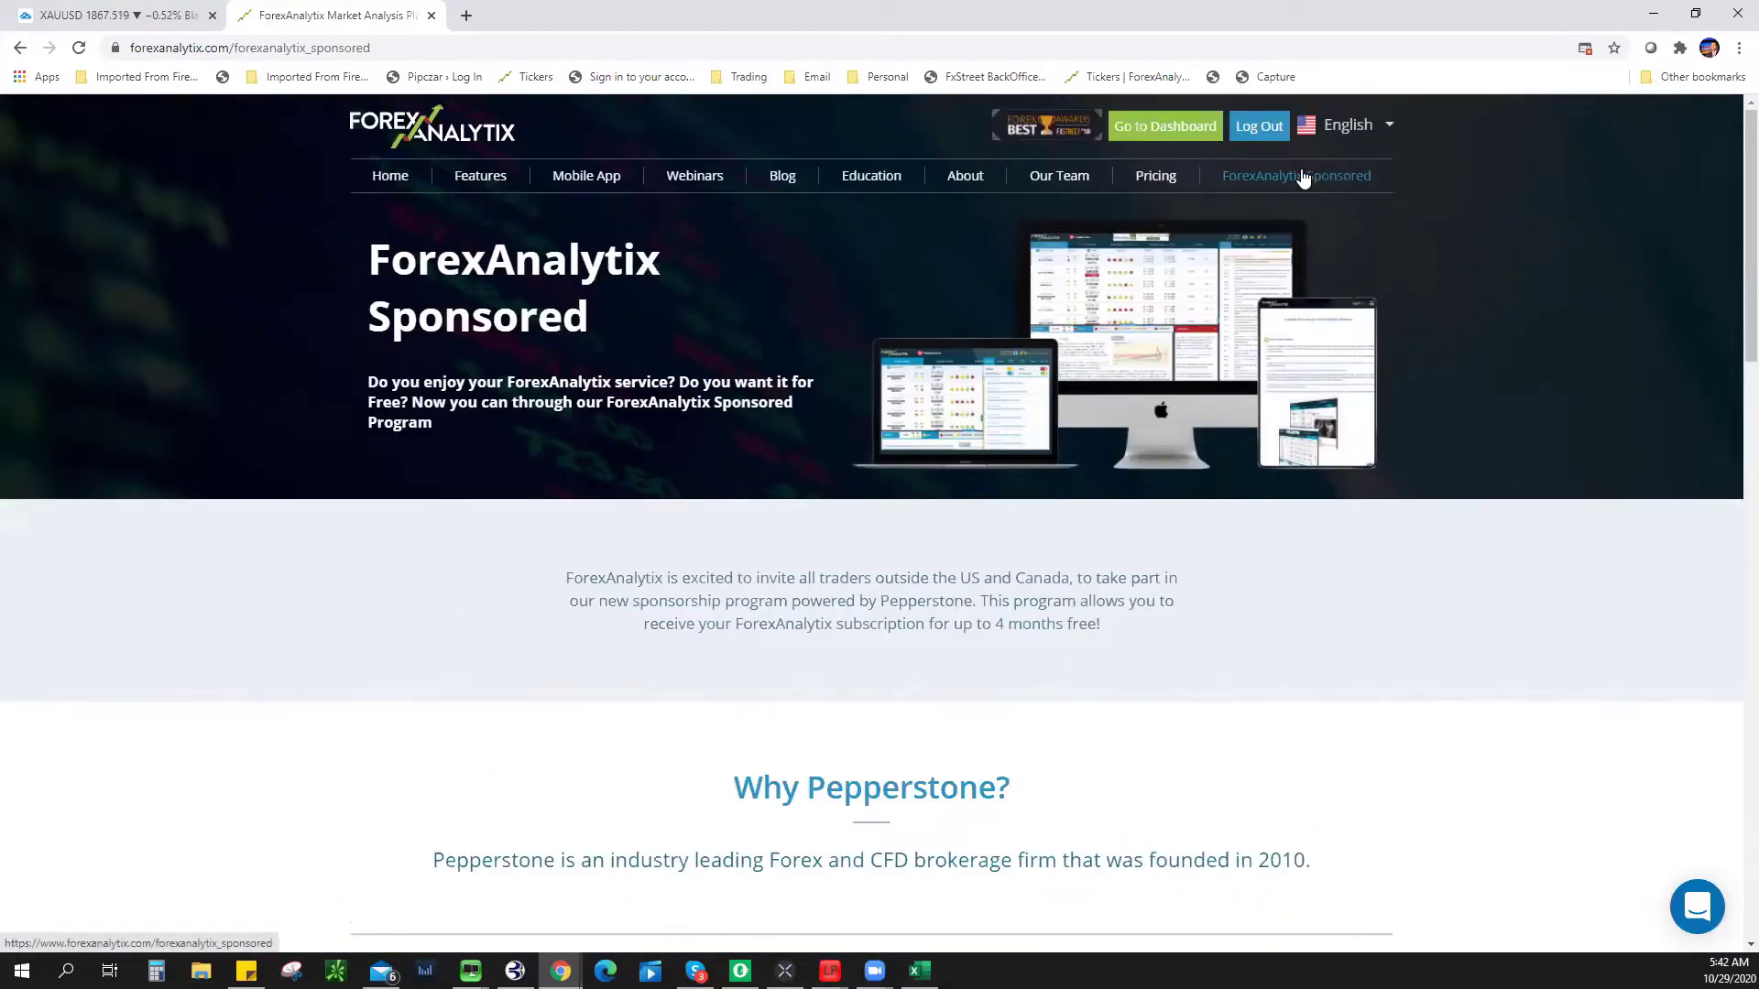
{"action": "scroll", "coordinate": [1281, 500], "scroll_direction": "down", "scroll_amount": 3}
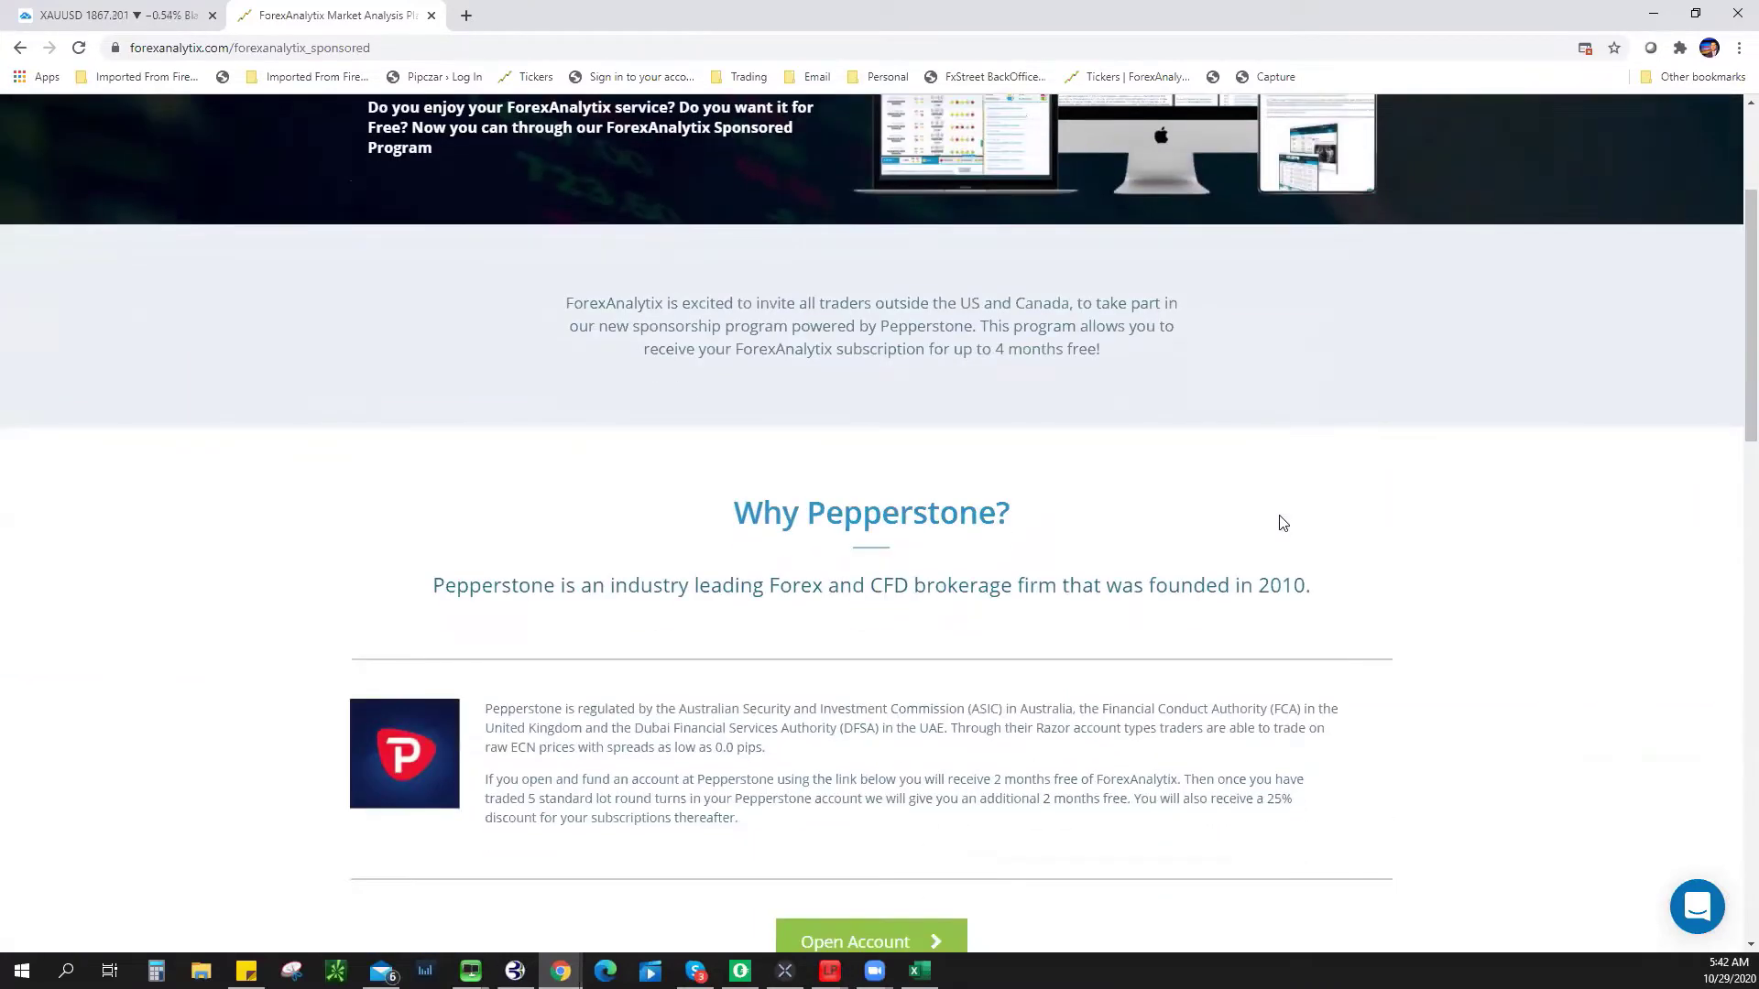
{"action": "scroll", "coordinate": [1284, 521], "scroll_direction": "up", "scroll_amount": 3}
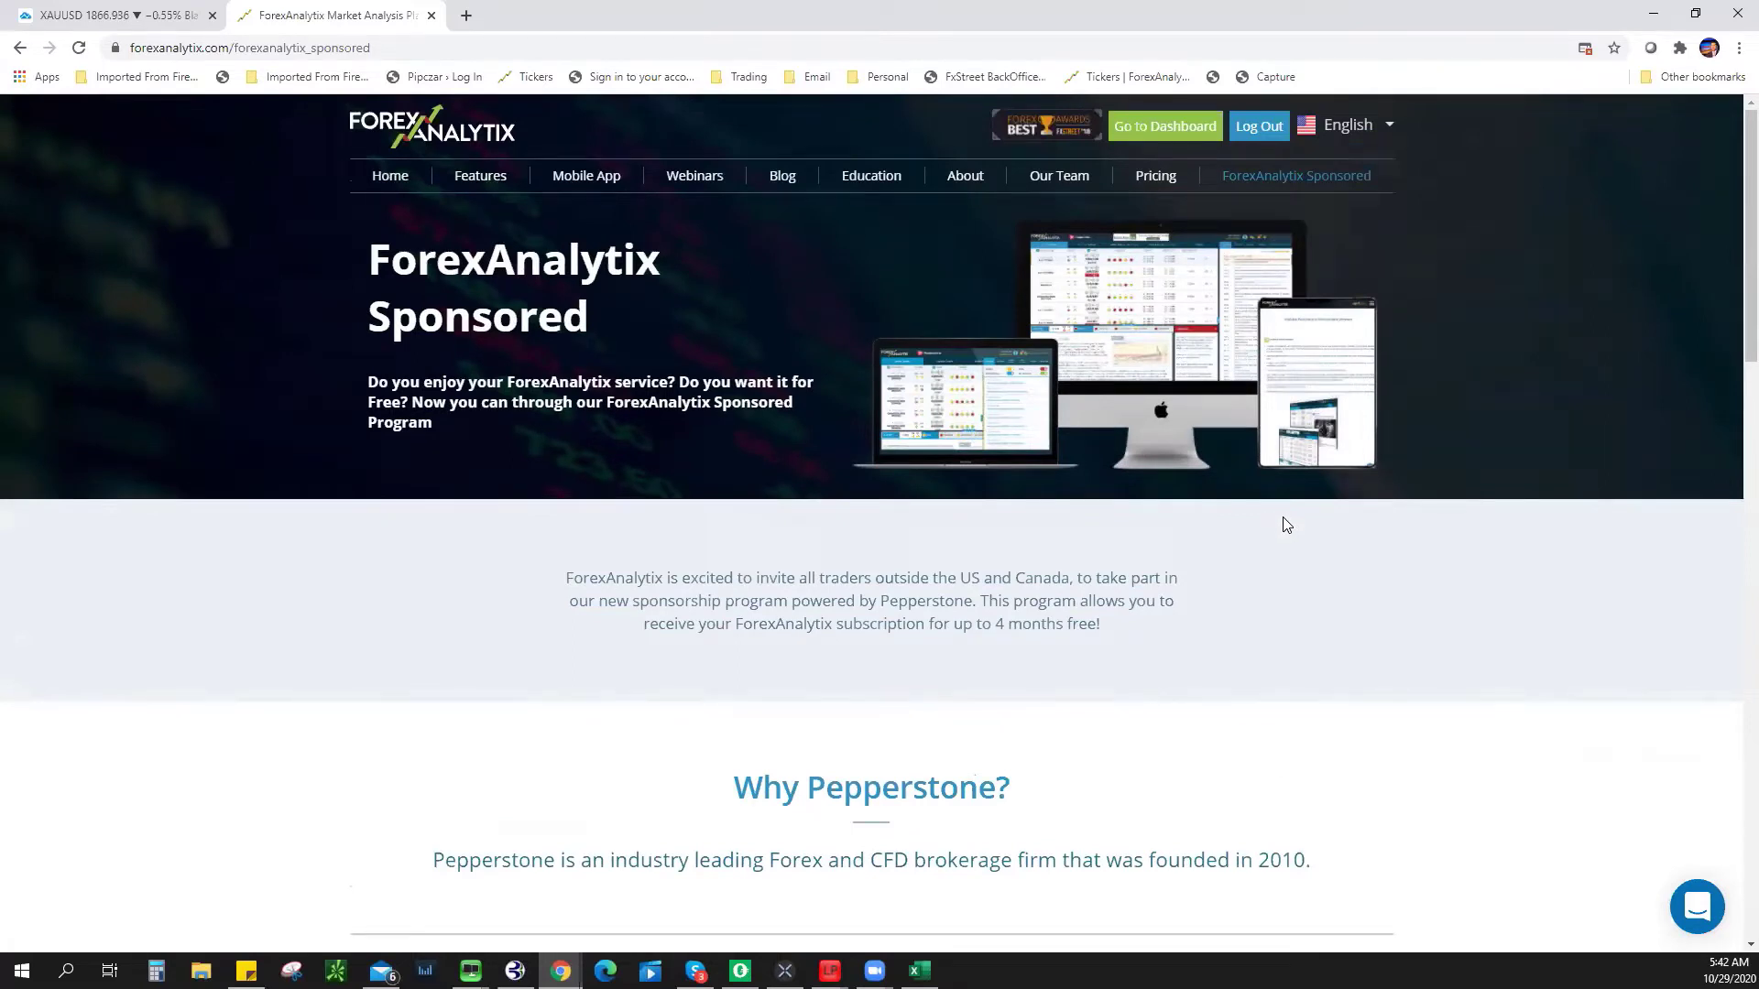
{"action": "scroll", "coordinate": [1328, 519], "scroll_direction": "down", "scroll_amount": 7}
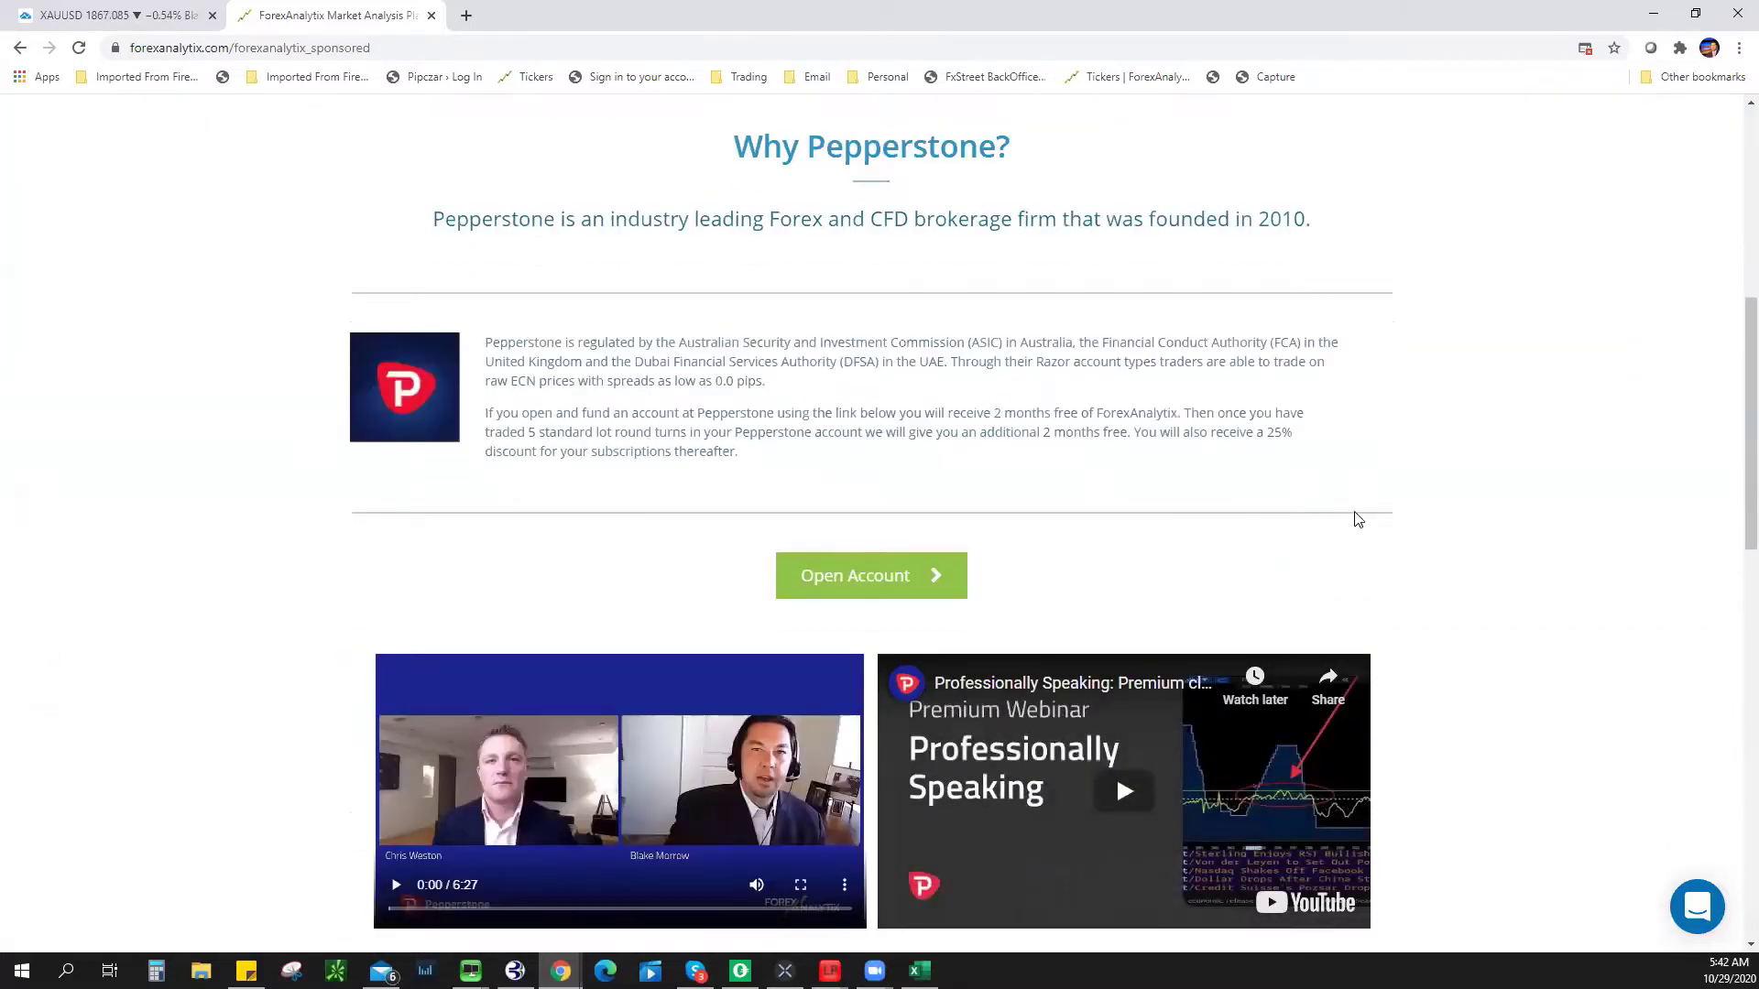
{"action": "scroll", "coordinate": [1356, 510], "scroll_direction": "up", "scroll_amount": 7}
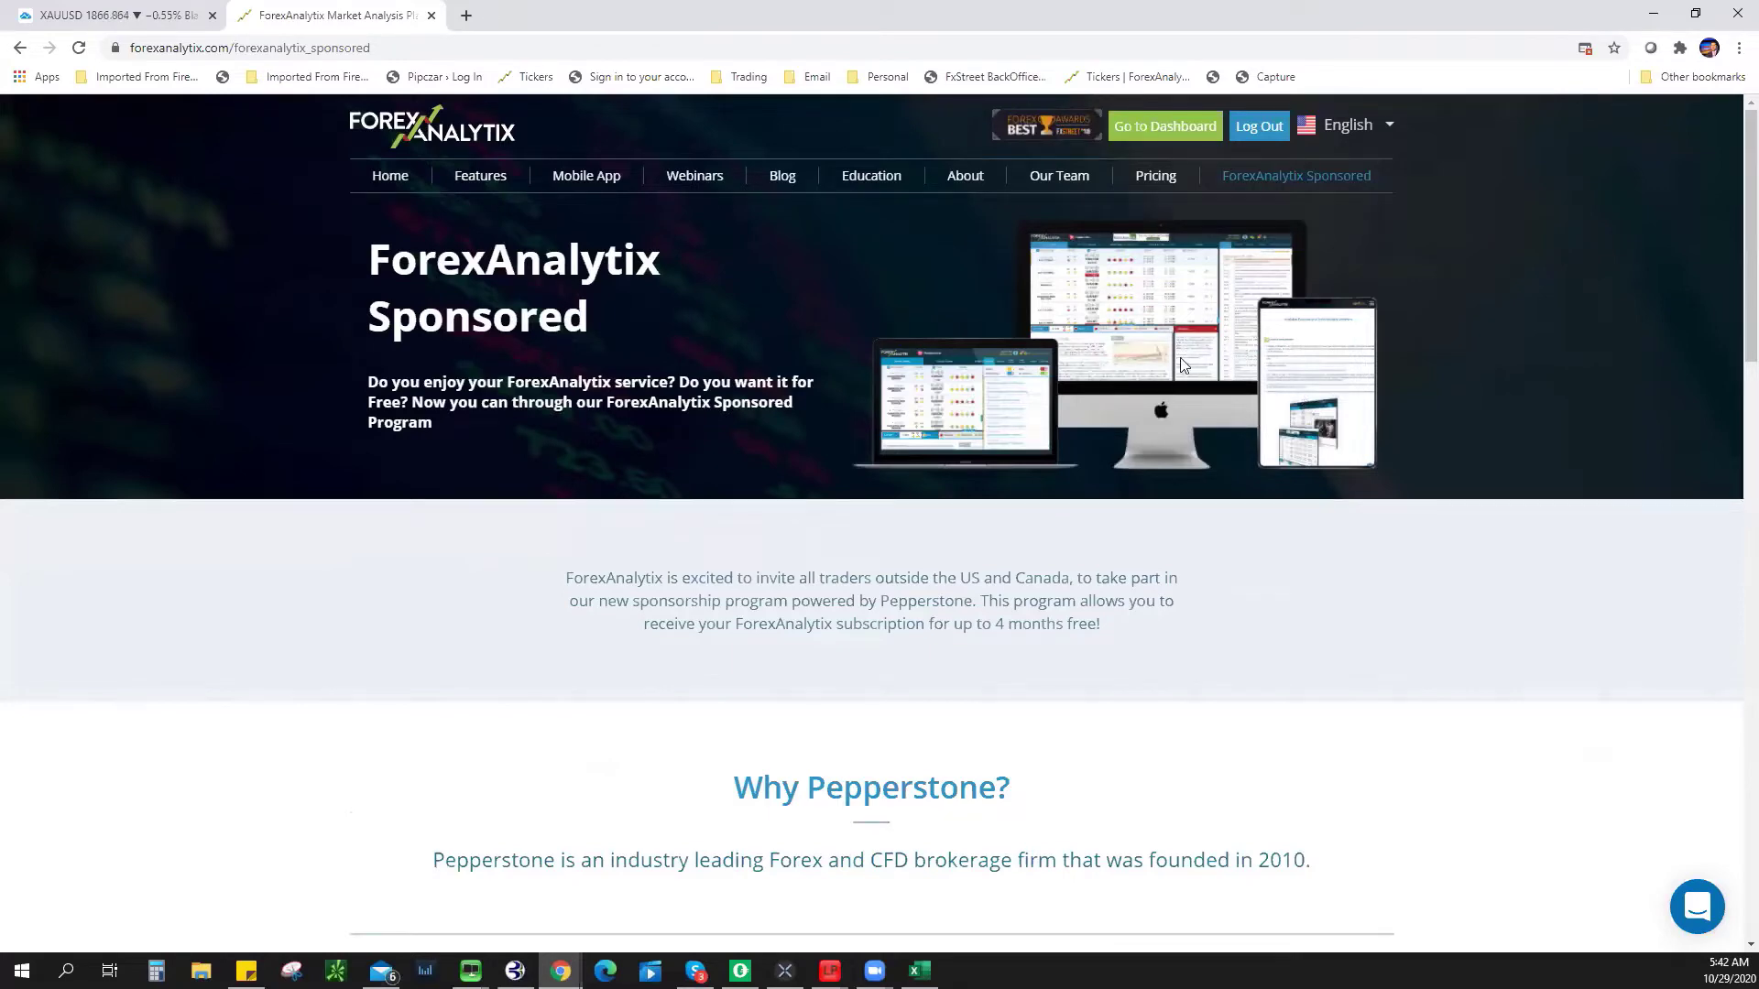
{"action": "scroll", "coordinate": [1127, 559], "scroll_direction": "down", "scroll_amount": 8}
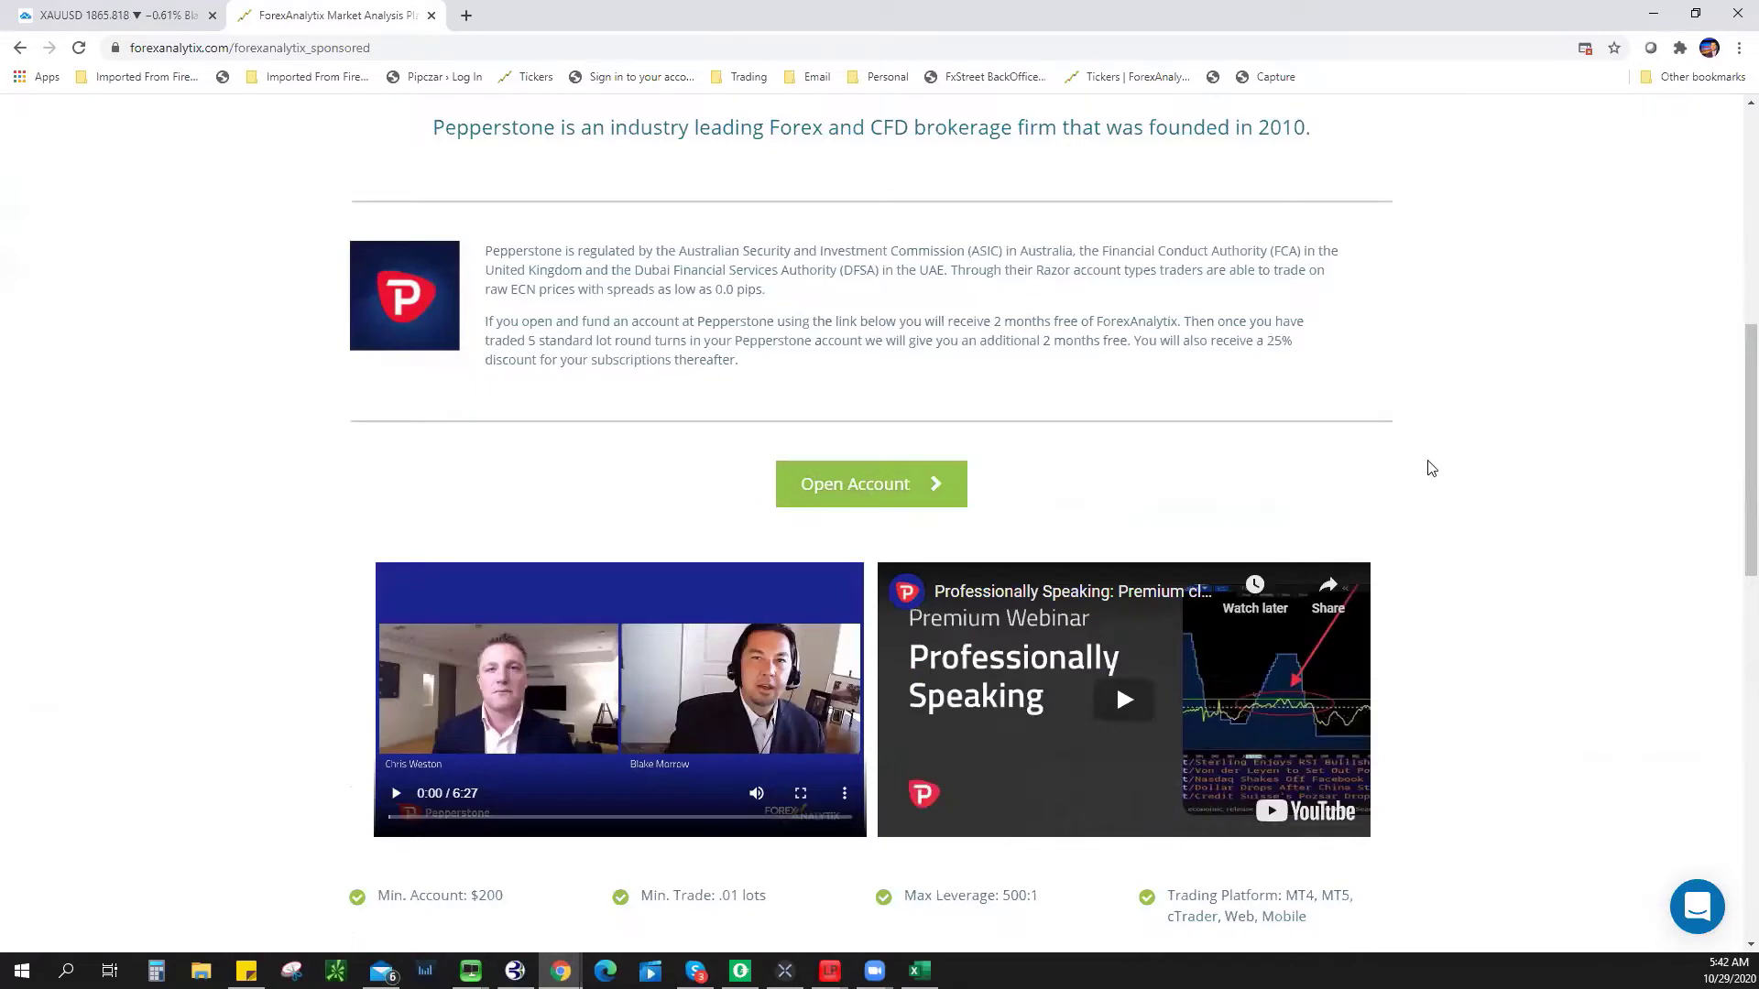
{"action": "scroll", "coordinate": [1427, 469], "scroll_direction": "up", "scroll_amount": 6}
{"action": "scroll", "coordinate": [1430, 474], "scroll_direction": "up", "scroll_amount": 2}
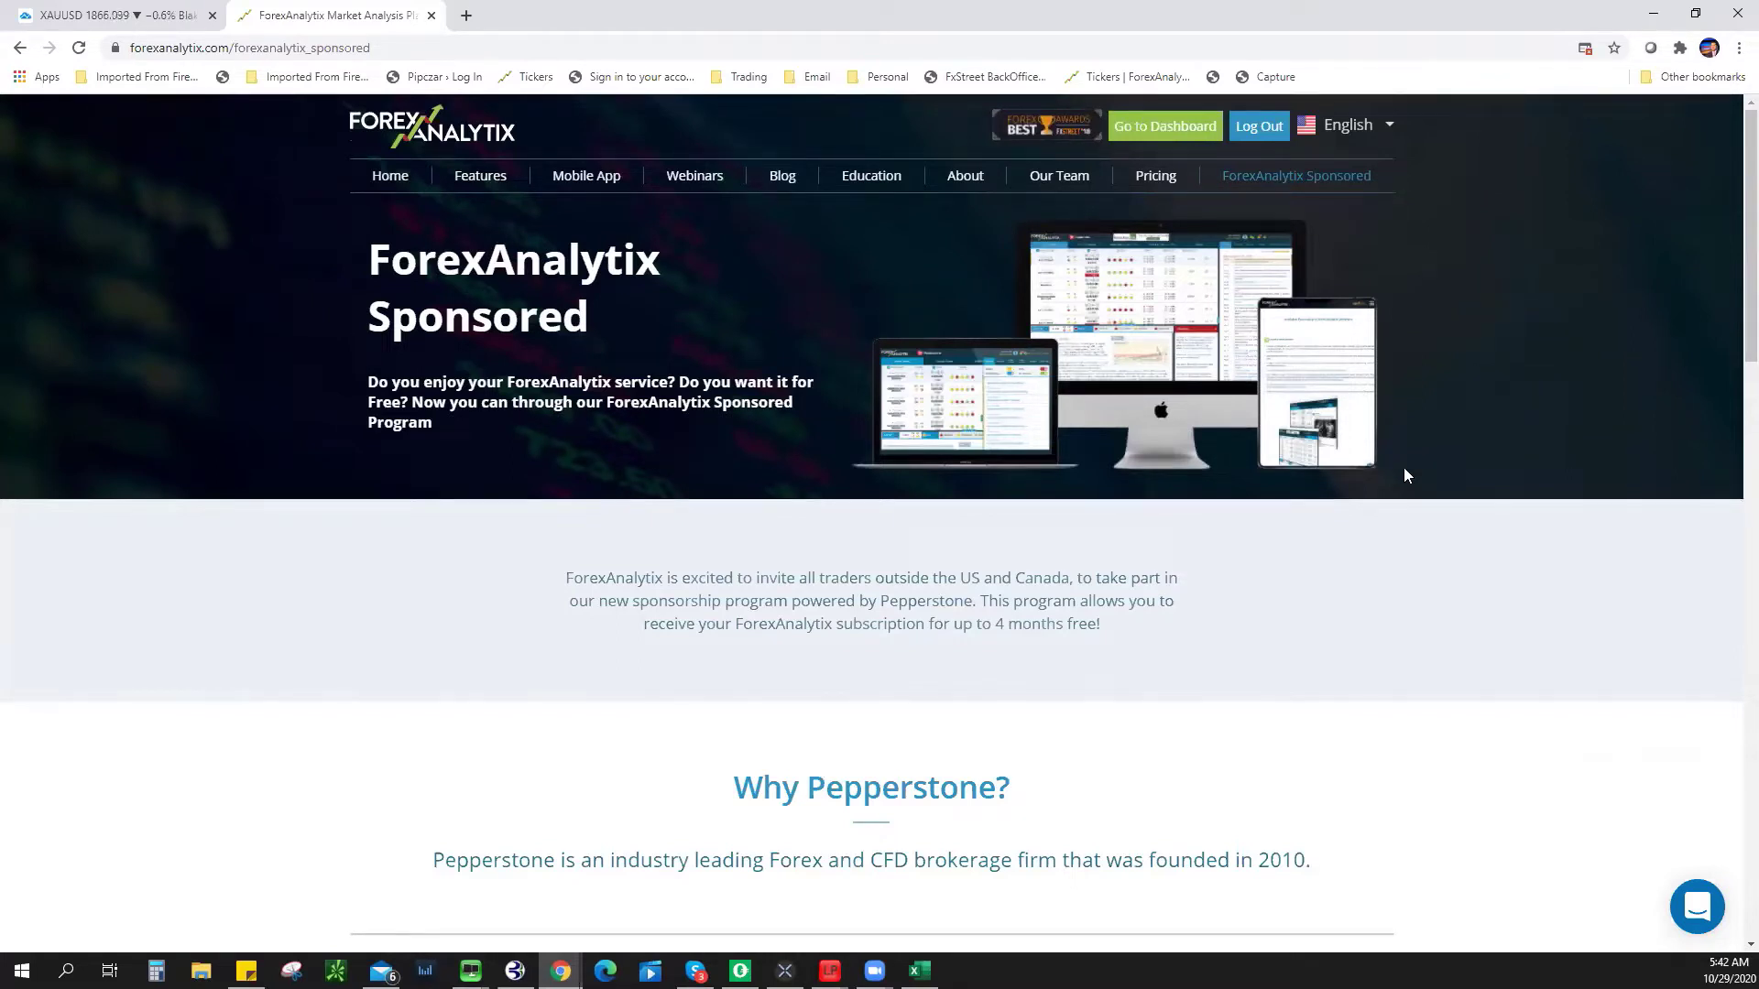
{"action": "scroll", "coordinate": [1347, 596], "scroll_direction": "down", "scroll_amount": 3}
{"action": "scroll", "coordinate": [962, 810], "scroll_direction": "down", "scroll_amount": 1}
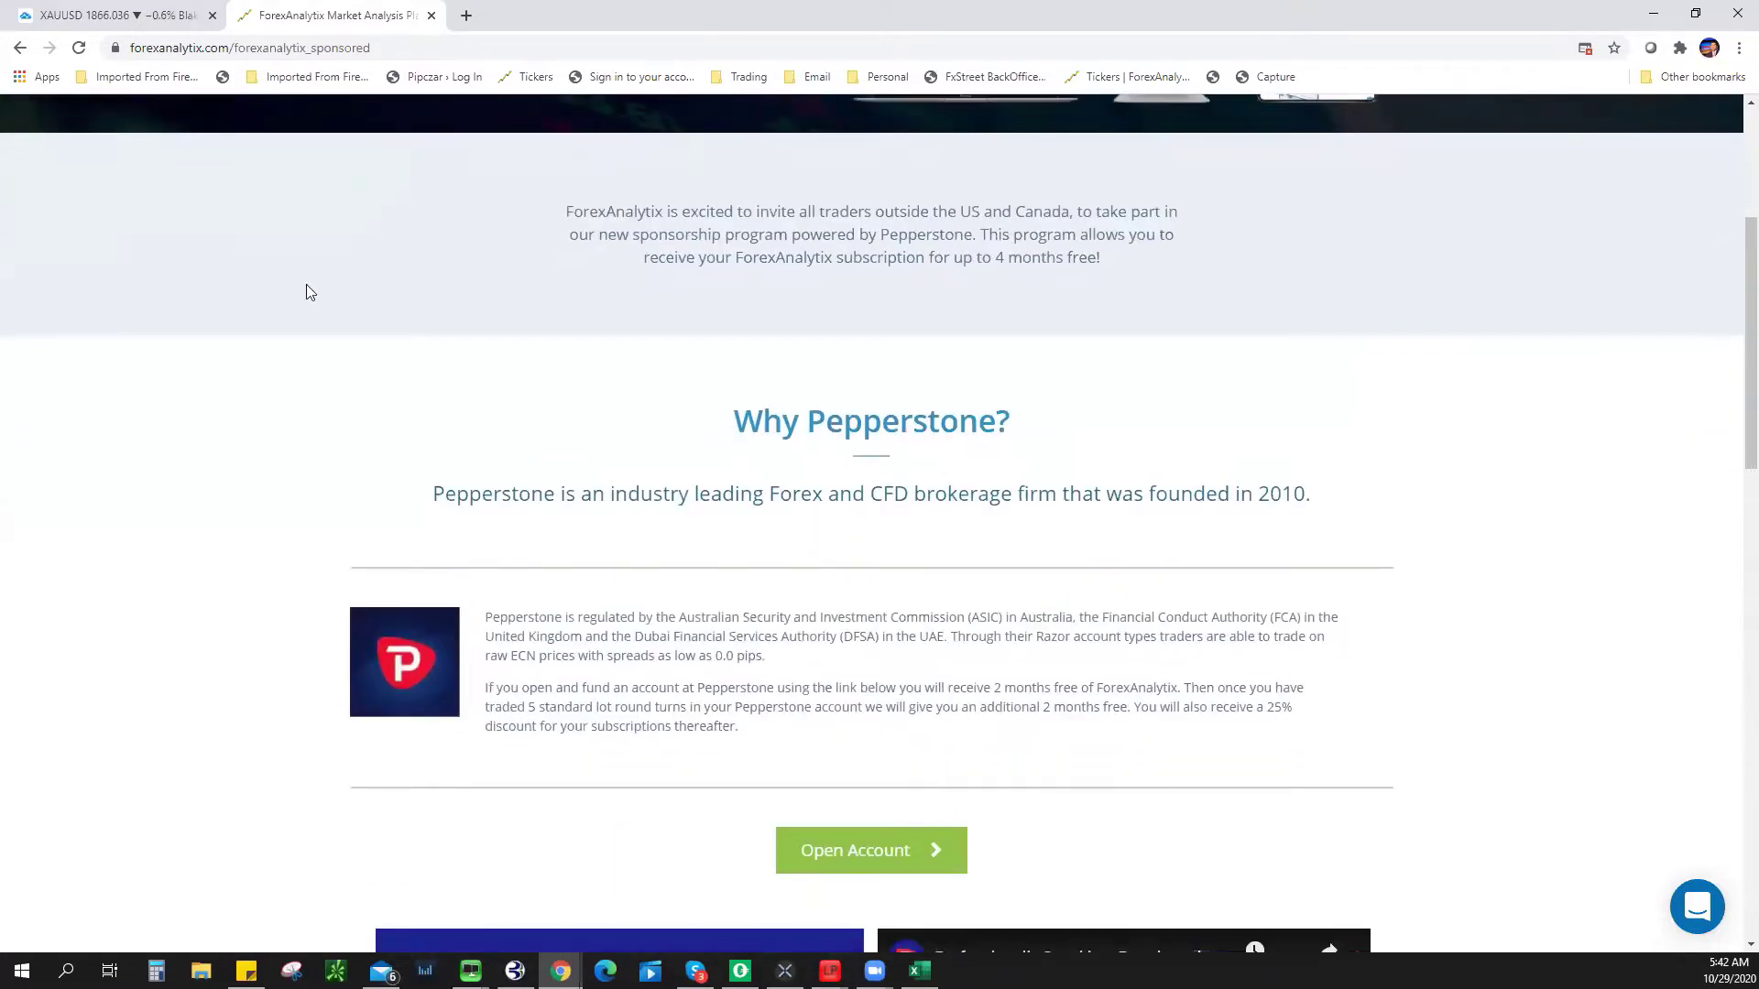
- Back in TradingView, switch the chart to EURUSD from the watchlist
{"action": "key", "text": "ctrl+1"}
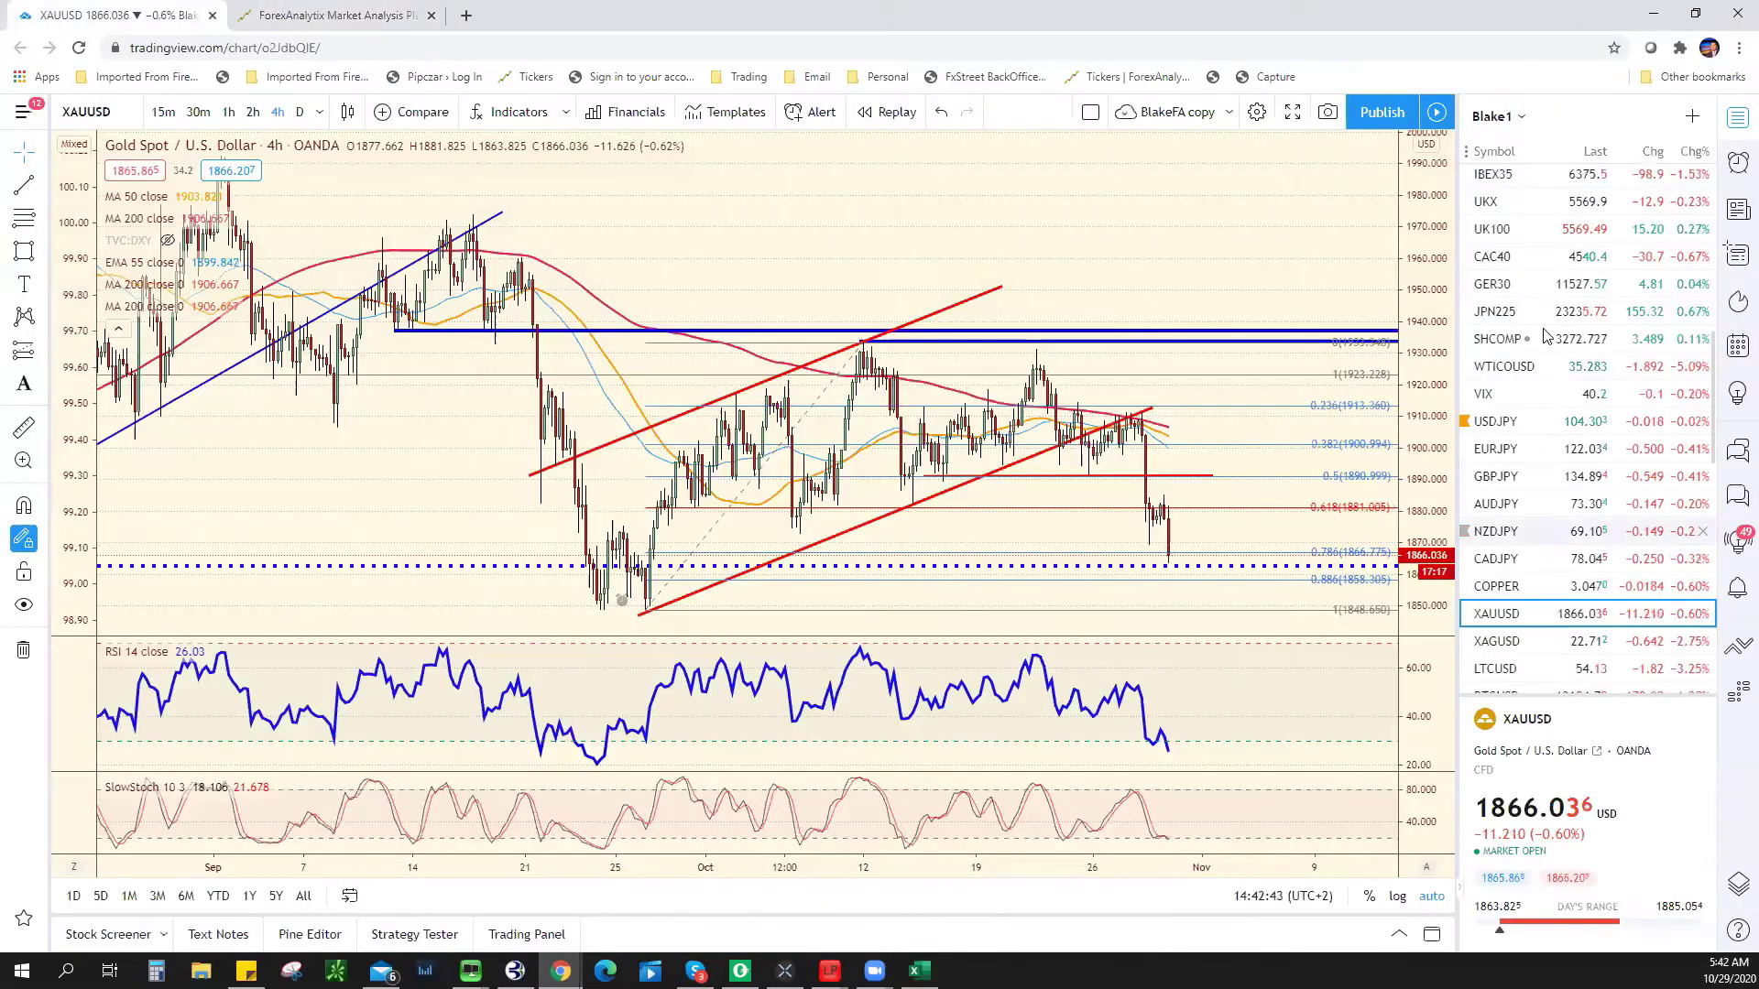
{"action": "scroll", "coordinate": [1550, 268], "scroll_direction": "up", "scroll_amount": 5}
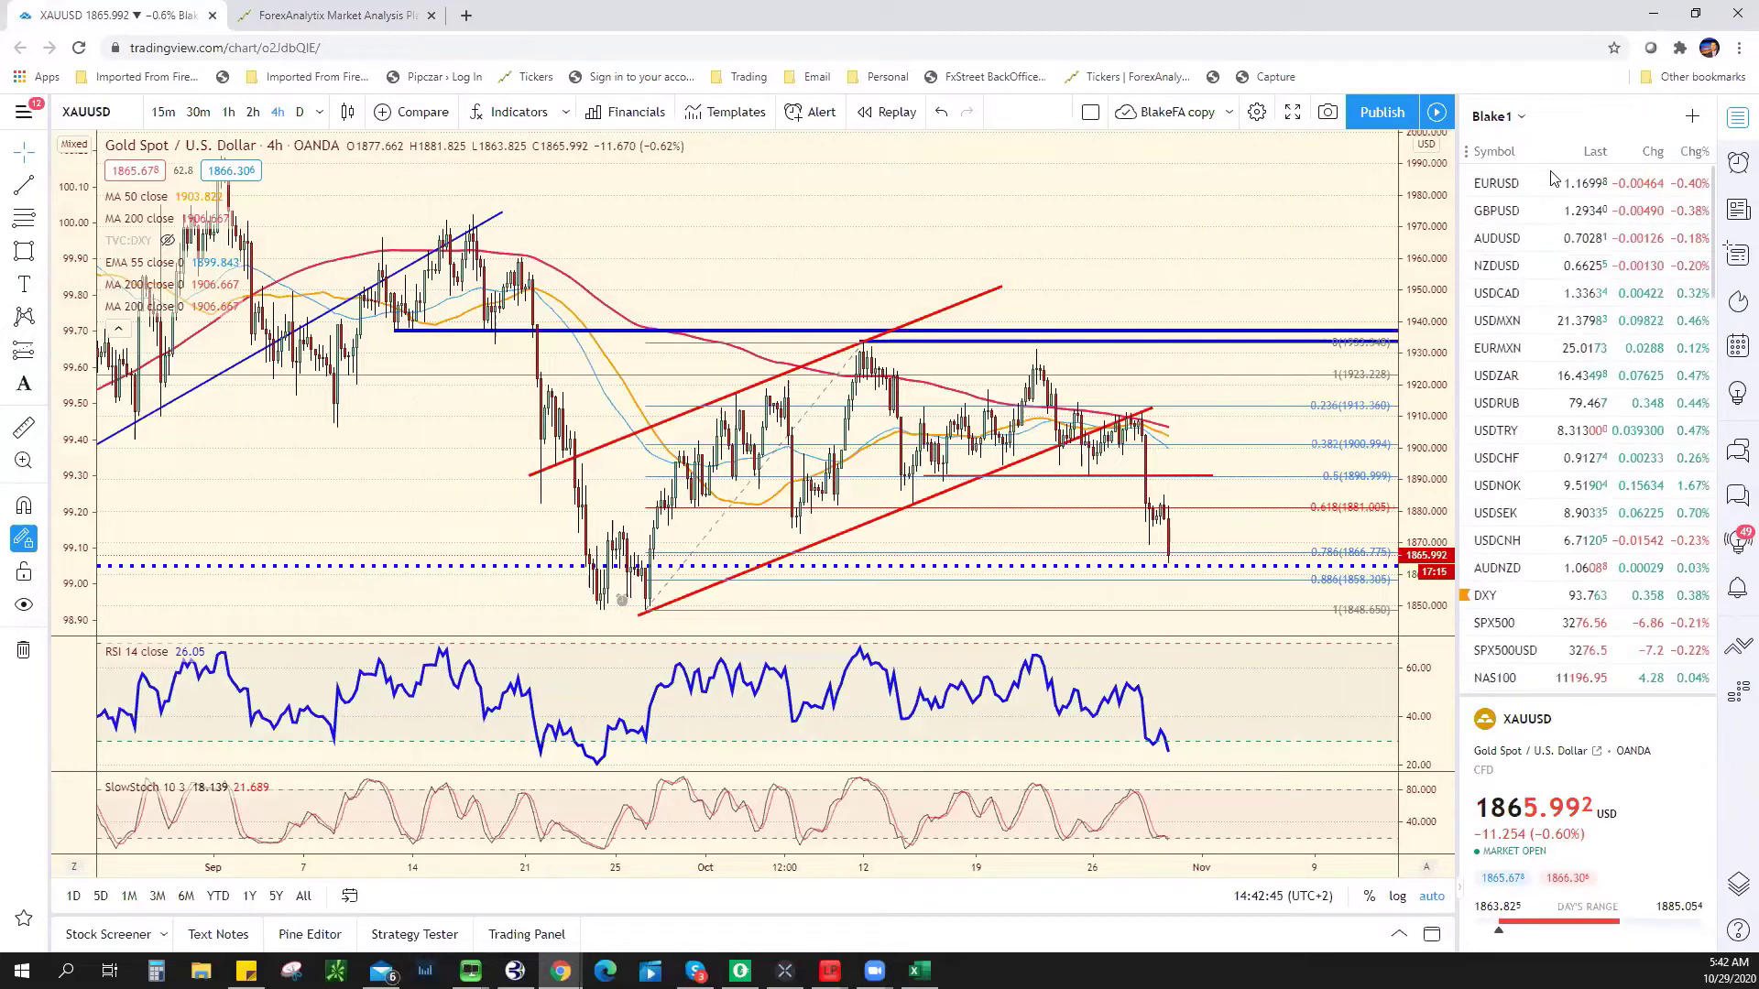
{"action": "left_click", "coordinate": [1547, 181]}
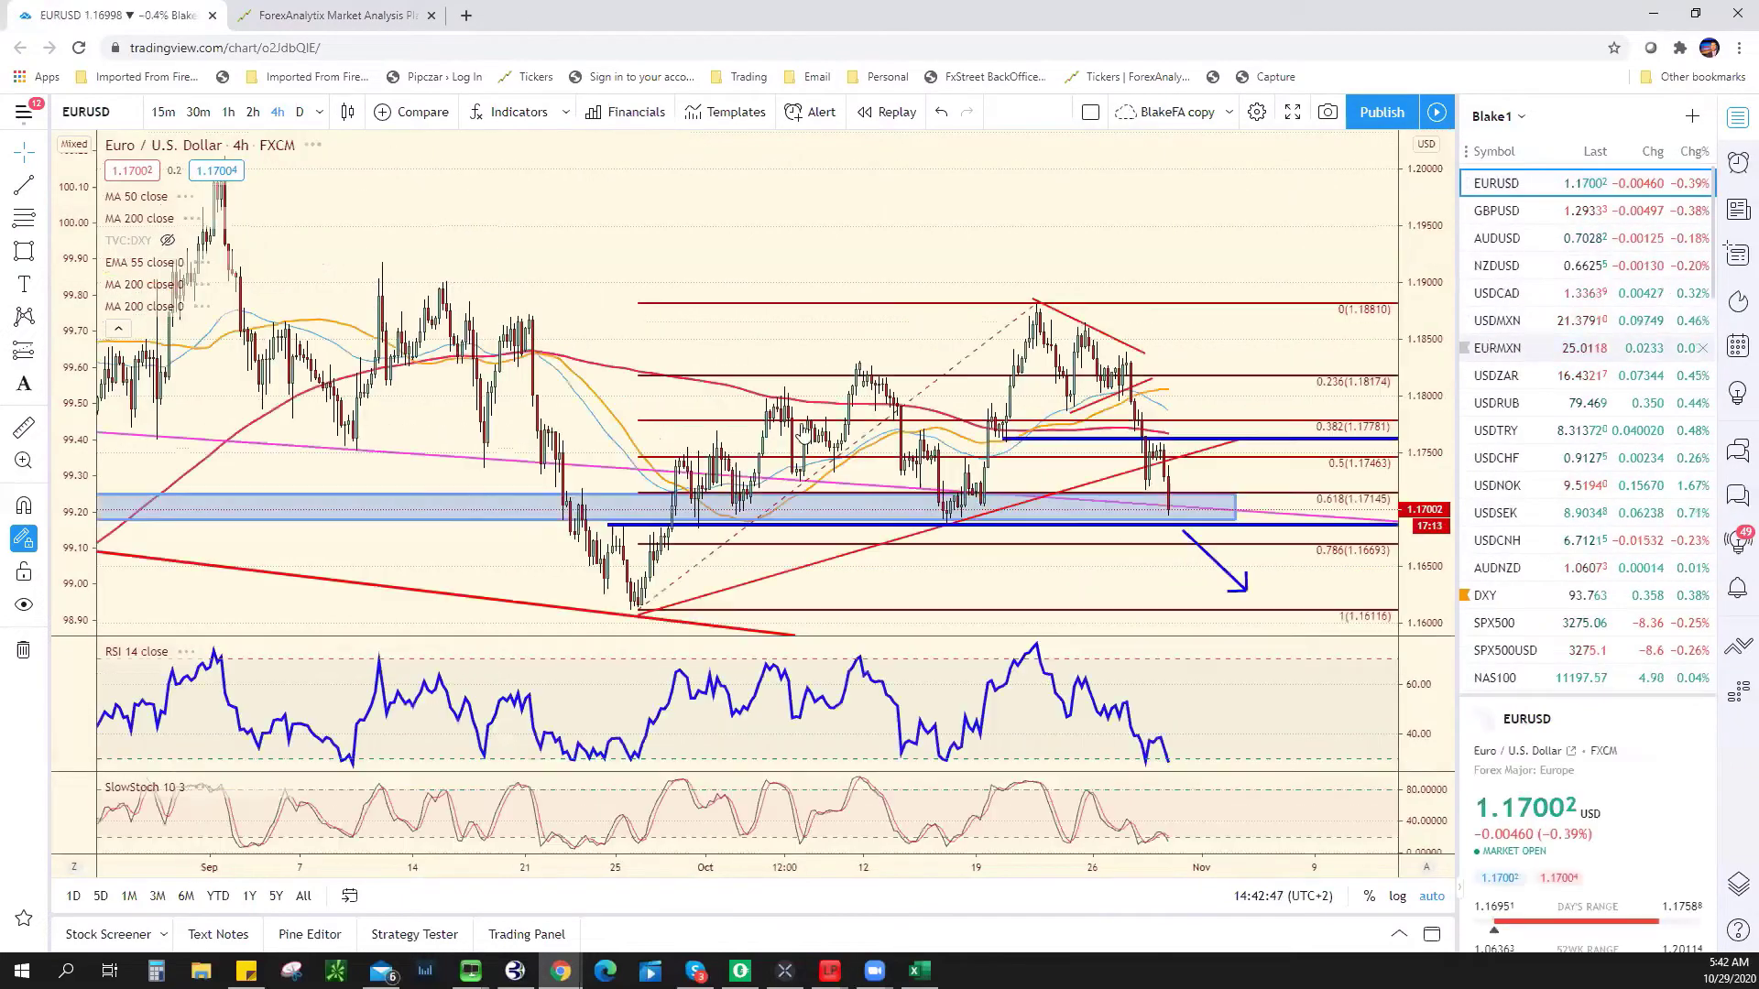
- Return to the ForexAnalytix tab and go to the site's Home page
{"action": "left_click", "coordinate": [330, 16]}
{"action": "scroll", "coordinate": [834, 306], "scroll_direction": "up", "scroll_amount": 5}
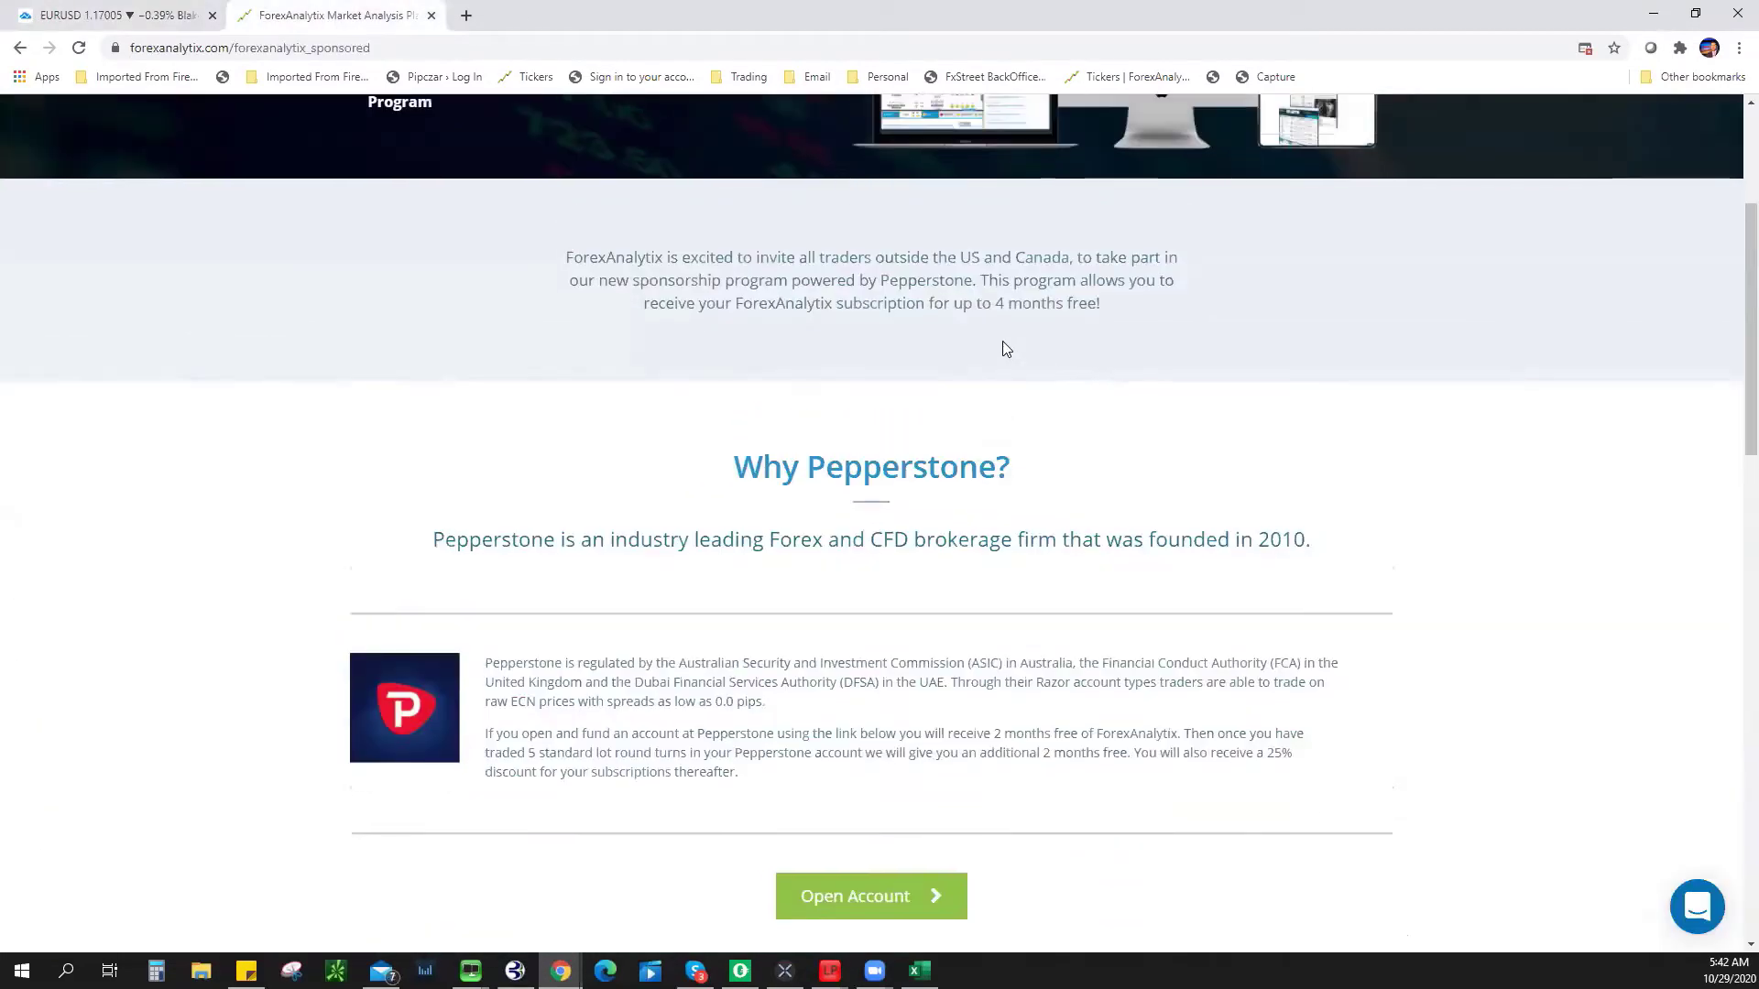
{"action": "left_click", "coordinate": [434, 137]}
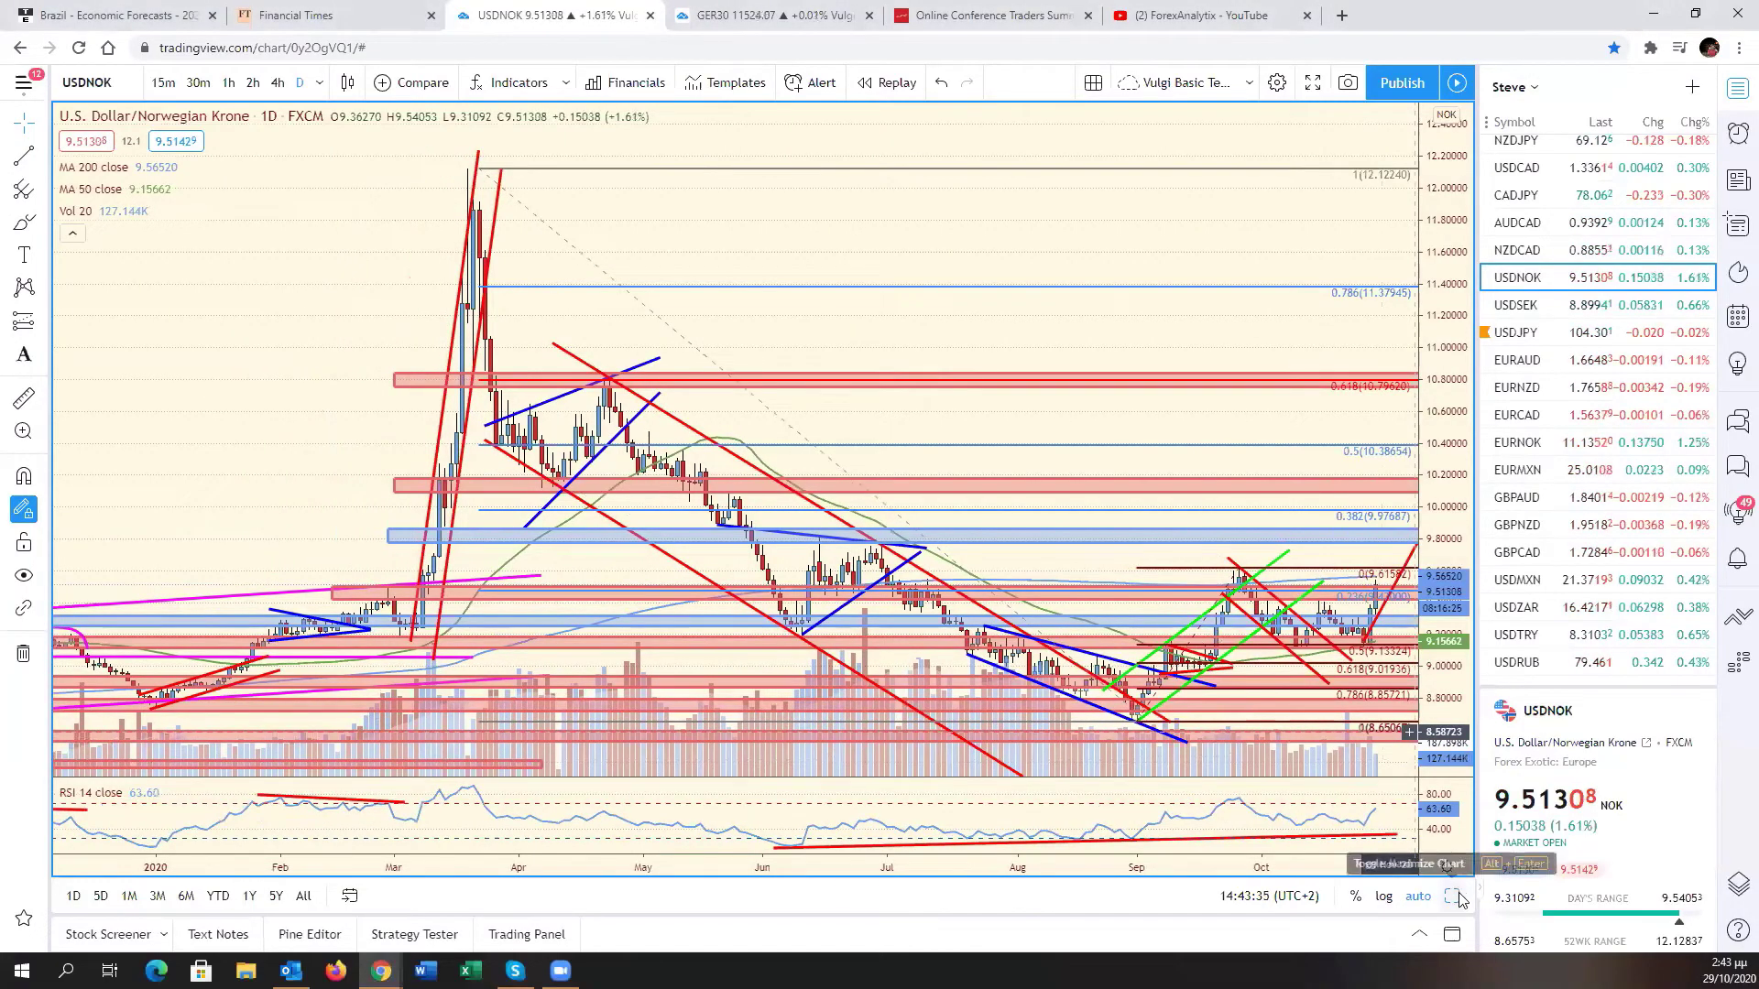
- Restore the six-chart grid of S&P 500, EUR/USD, GBP/USD, AUD/USD, USD/NOK and Dollar Index
{"action": "left_click", "coordinate": [1458, 896]}
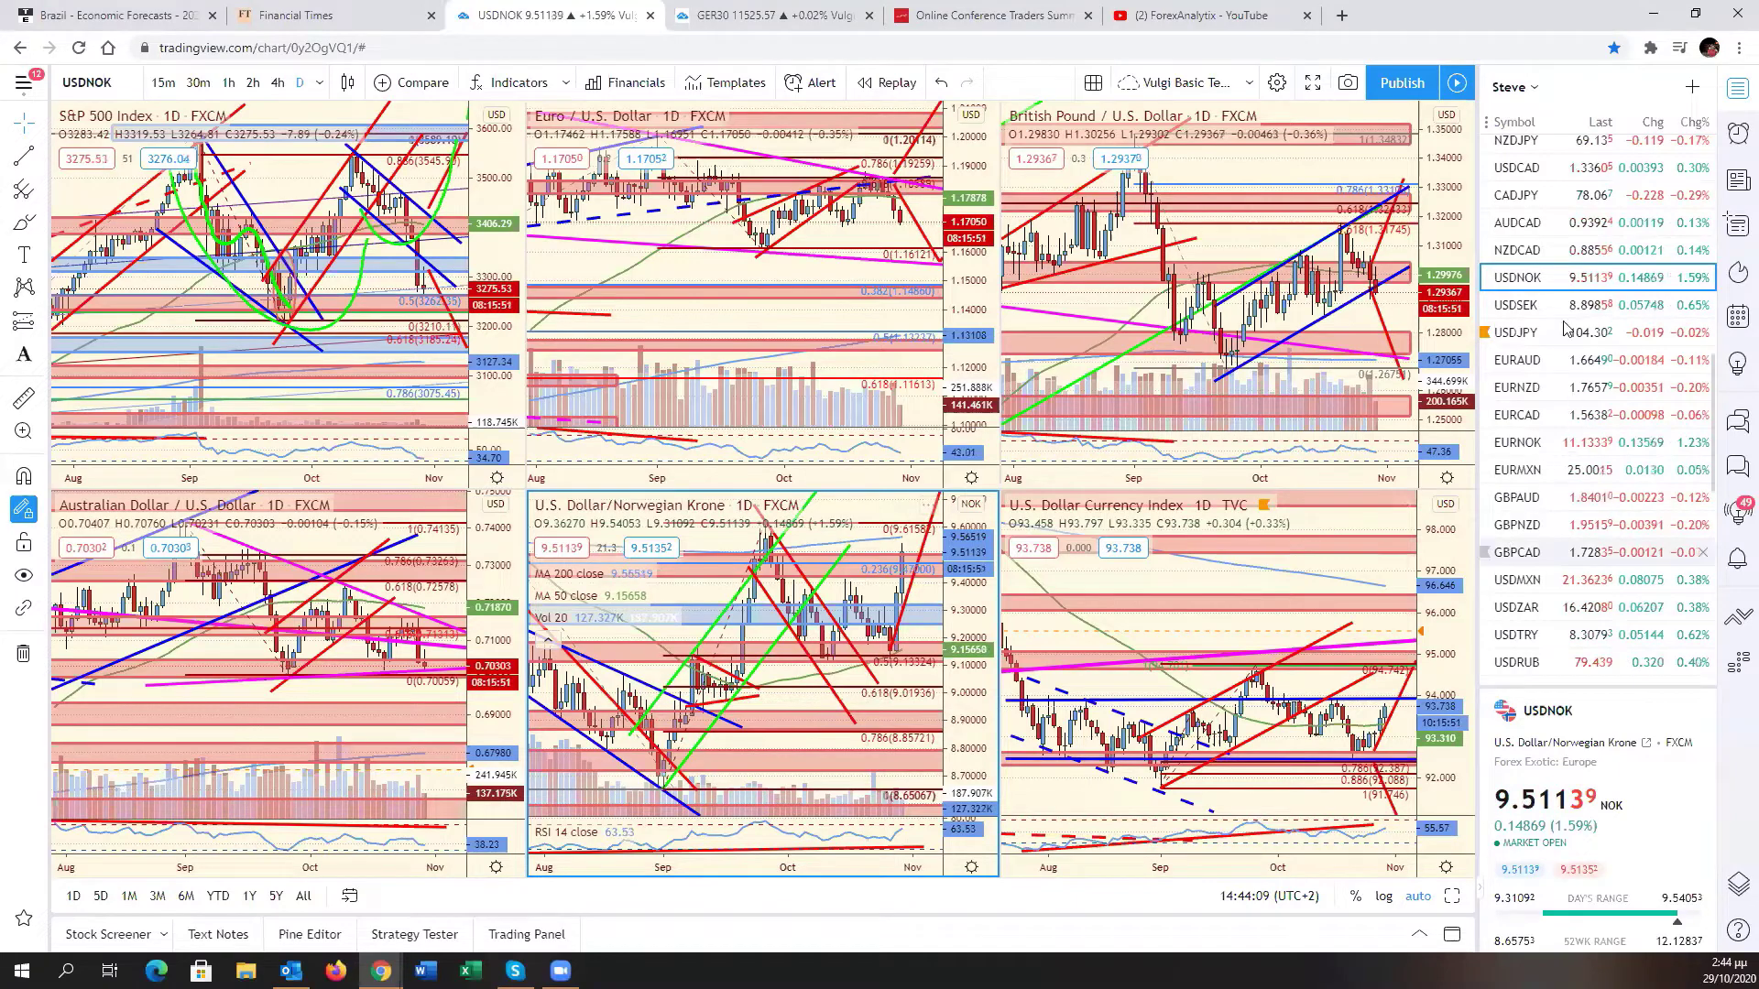
- Load XAGUSD silver into the bottom-middle pane, maximize it, and compress its price scale
{"action": "scroll", "coordinate": [1593, 520], "scroll_direction": "down", "scroll_amount": 3}
{"action": "scroll", "coordinate": [1594, 519], "scroll_direction": "down", "scroll_amount": 1}
{"action": "left_click", "coordinate": [1557, 542]}
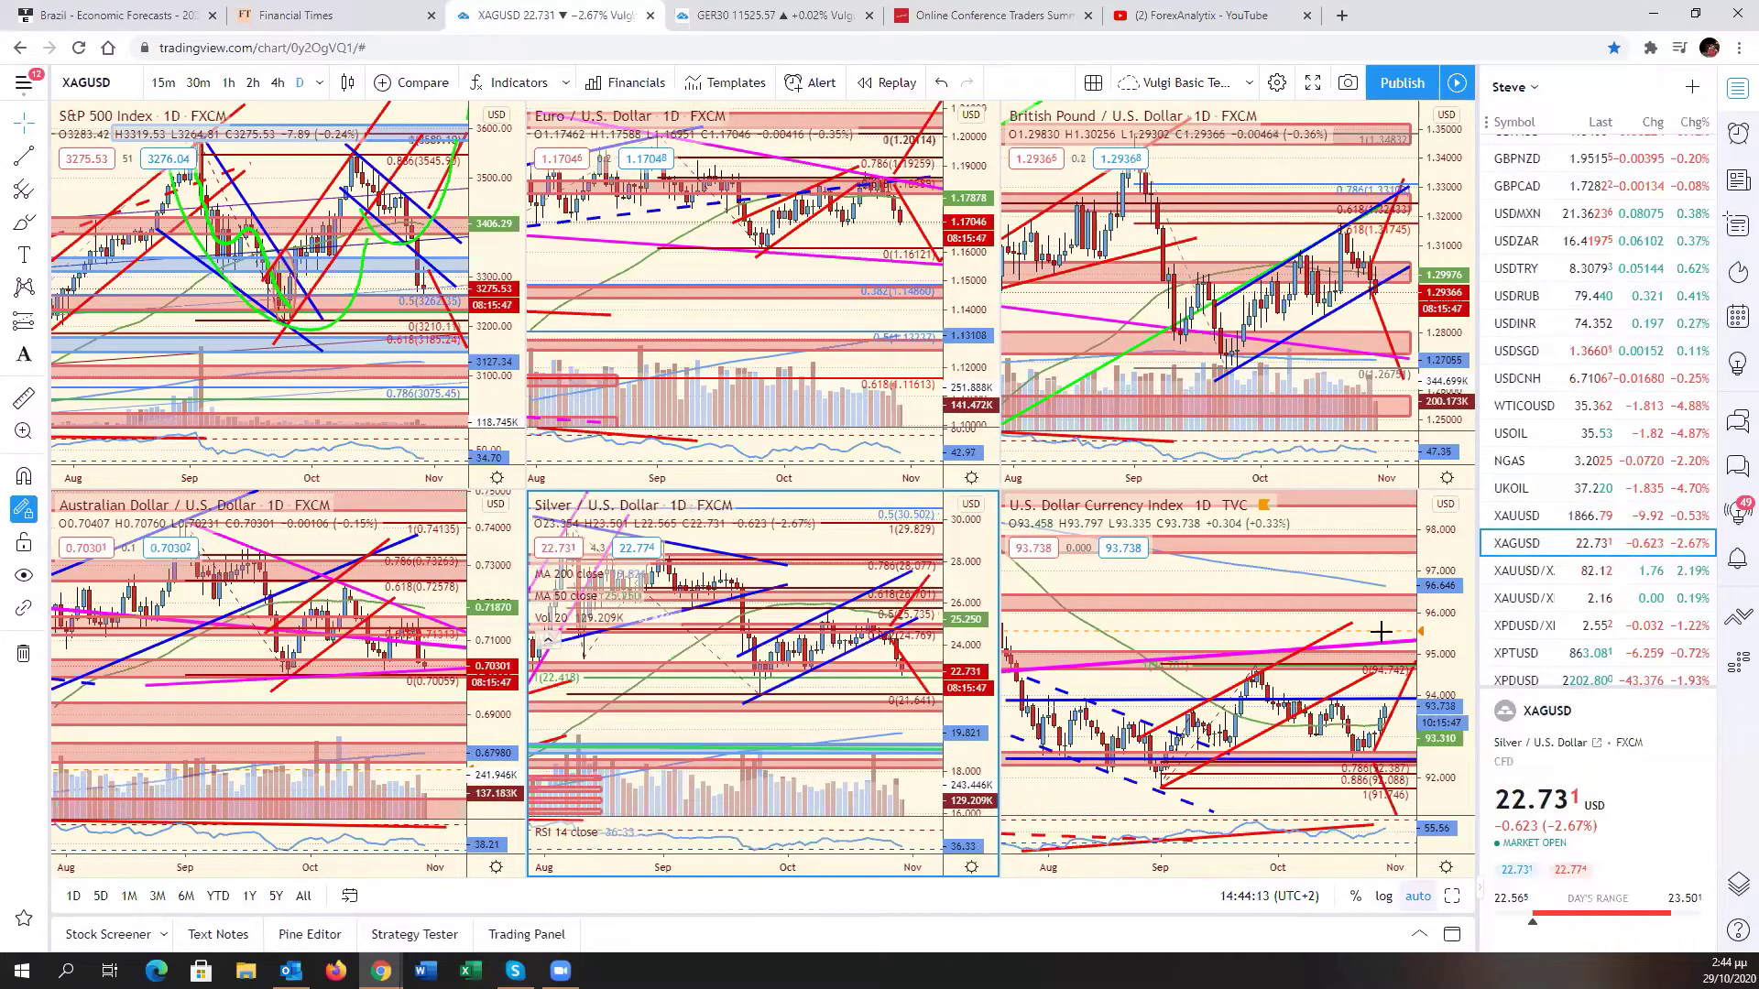
{"action": "left_click", "coordinate": [1452, 896]}
{"action": "left_click_drag", "start_coordinate": [1460, 509], "coordinate": [1392, 506]}
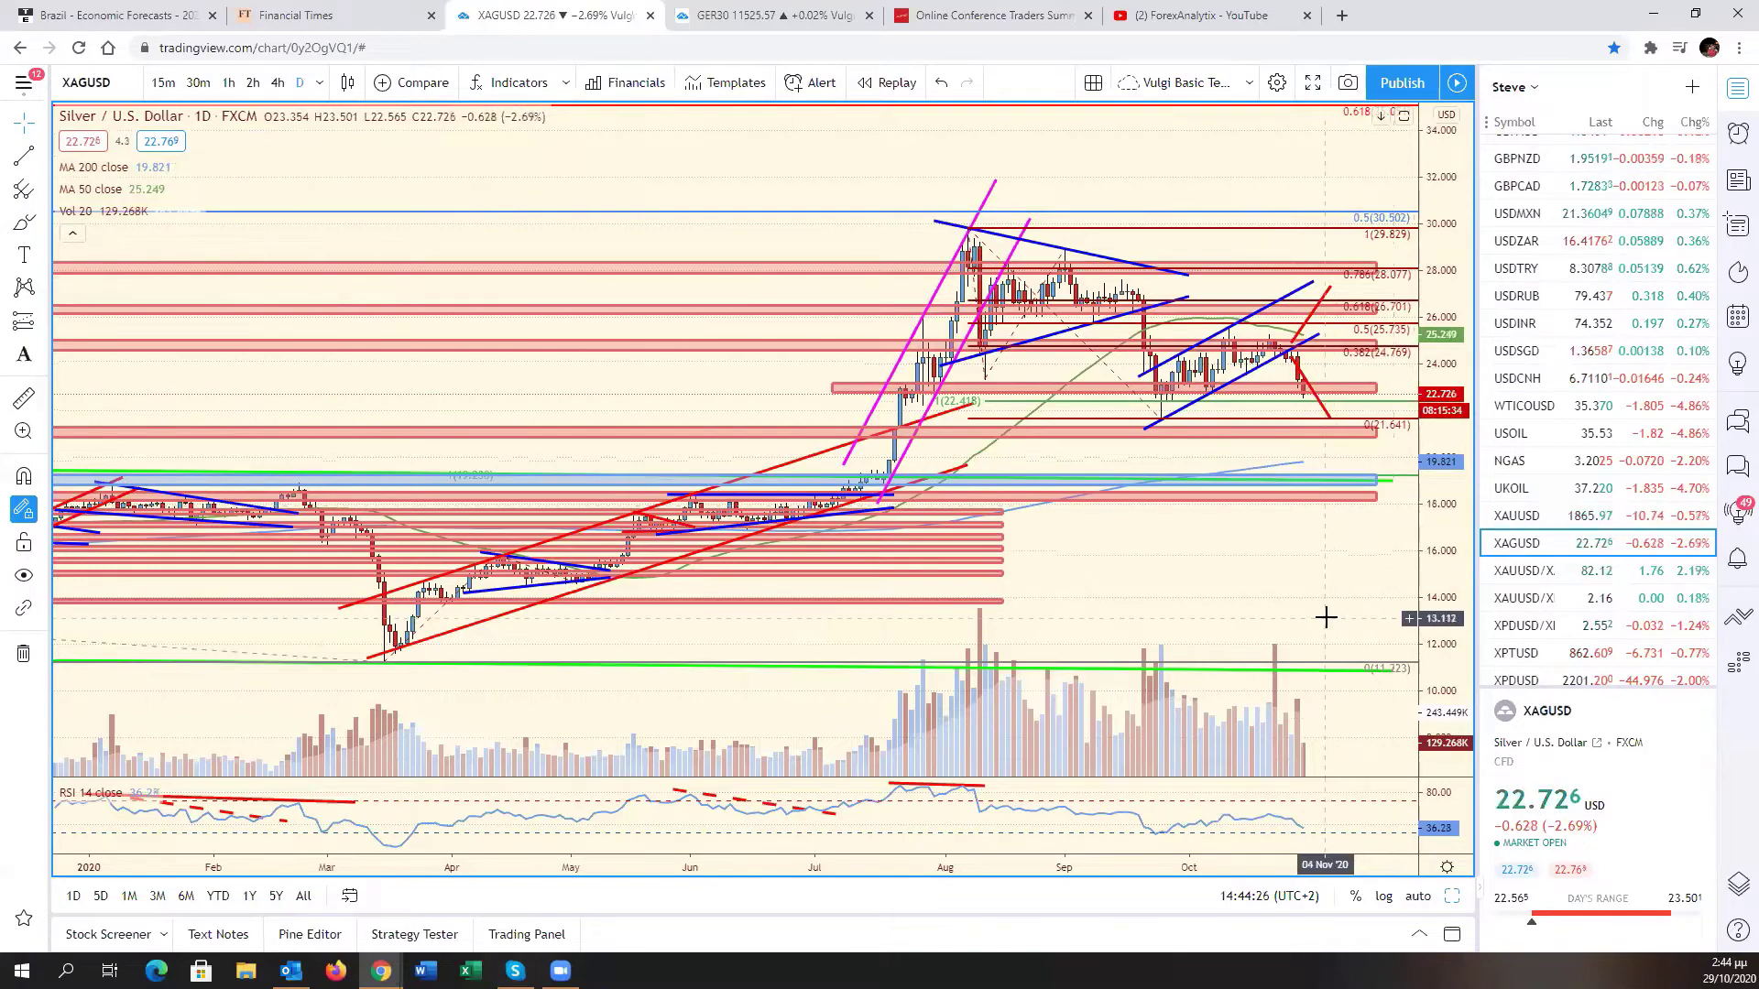
- Switch the chart to XAUUSD gold, panning to earlier months and widening the price range
{"action": "left_click", "coordinate": [1611, 515]}
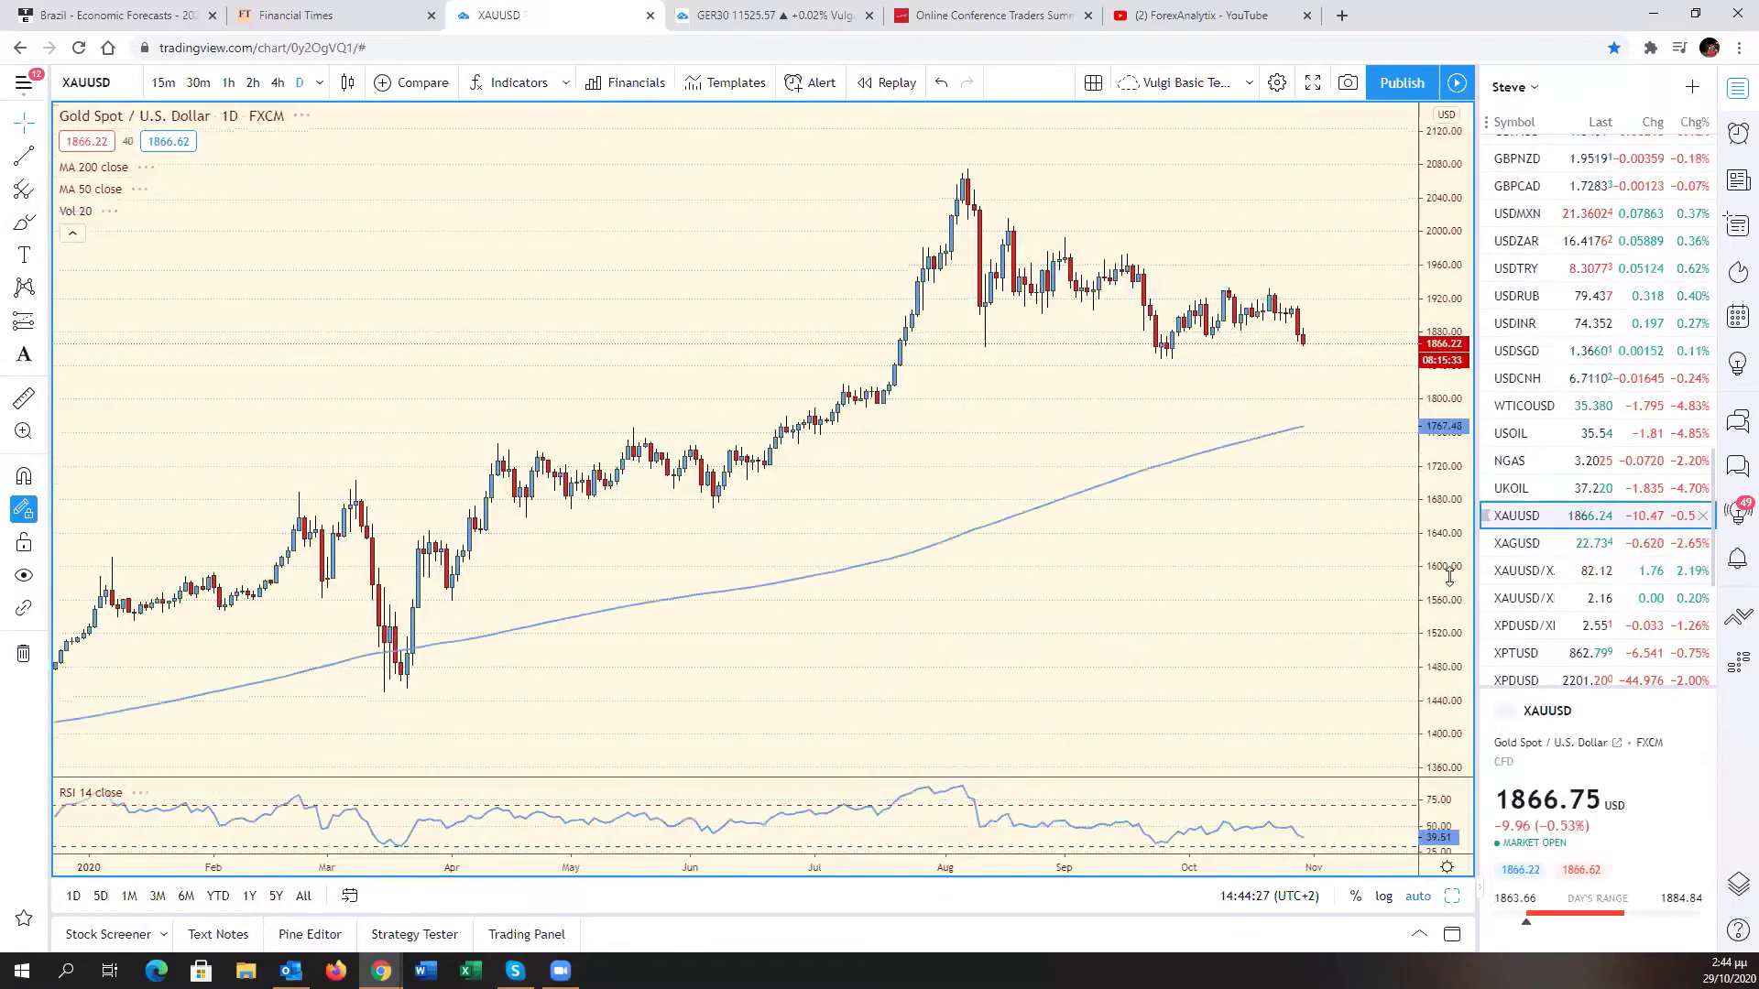
{"action": "left_click_drag", "start_coordinate": [1374, 579], "coordinate": [1321, 620]}
{"action": "left_click_drag", "start_coordinate": [1440, 469], "coordinate": [1446, 542]}
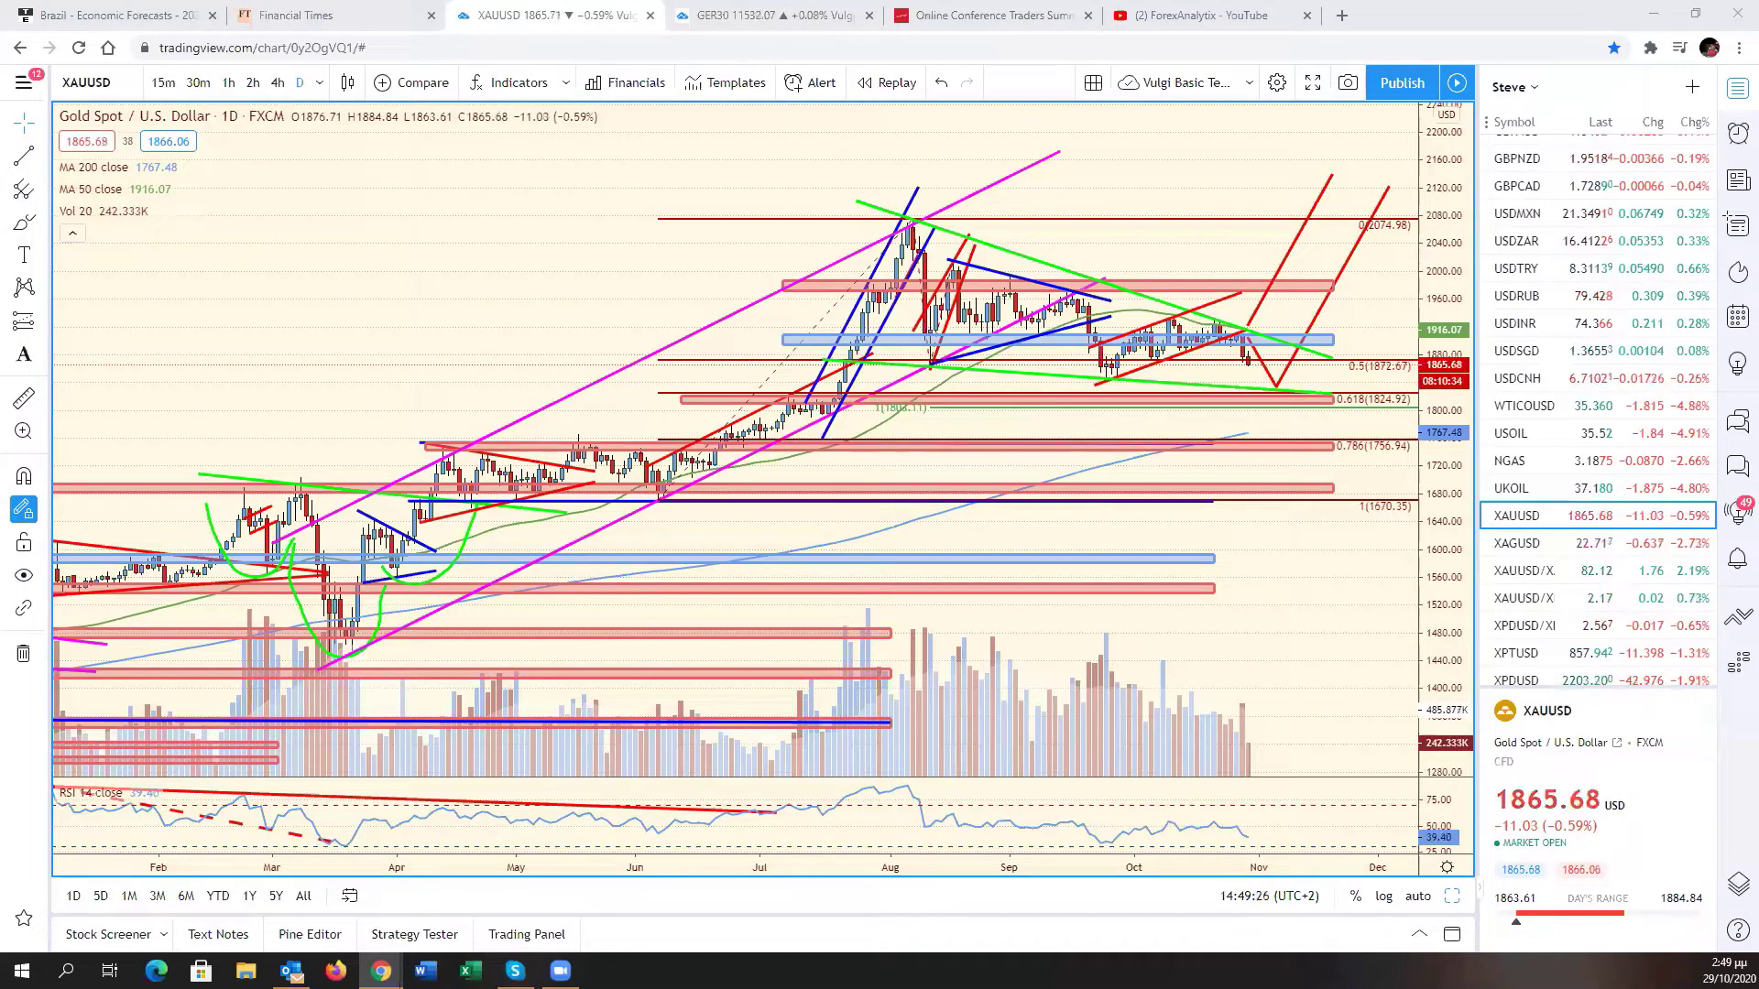
- Review the WTI crude oil daily chart, then return to XAGUSD silver
{"action": "left_click", "coordinate": [1598, 406]}
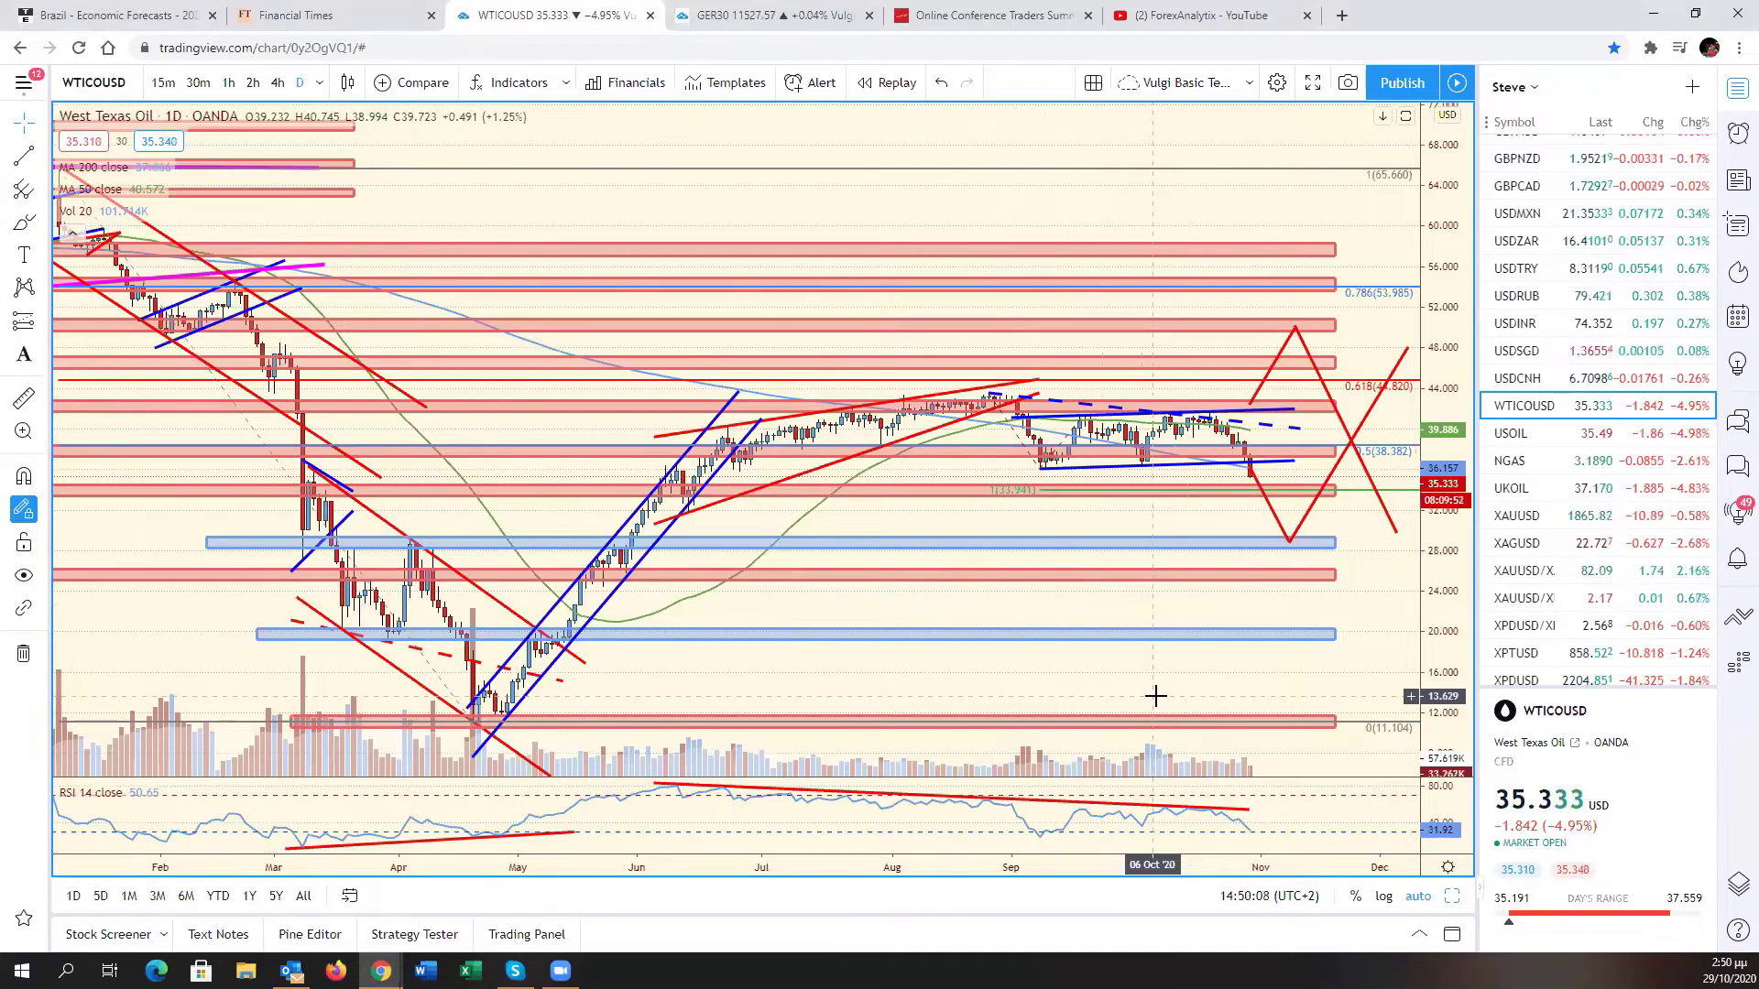
{"action": "left_click", "coordinate": [1578, 548]}
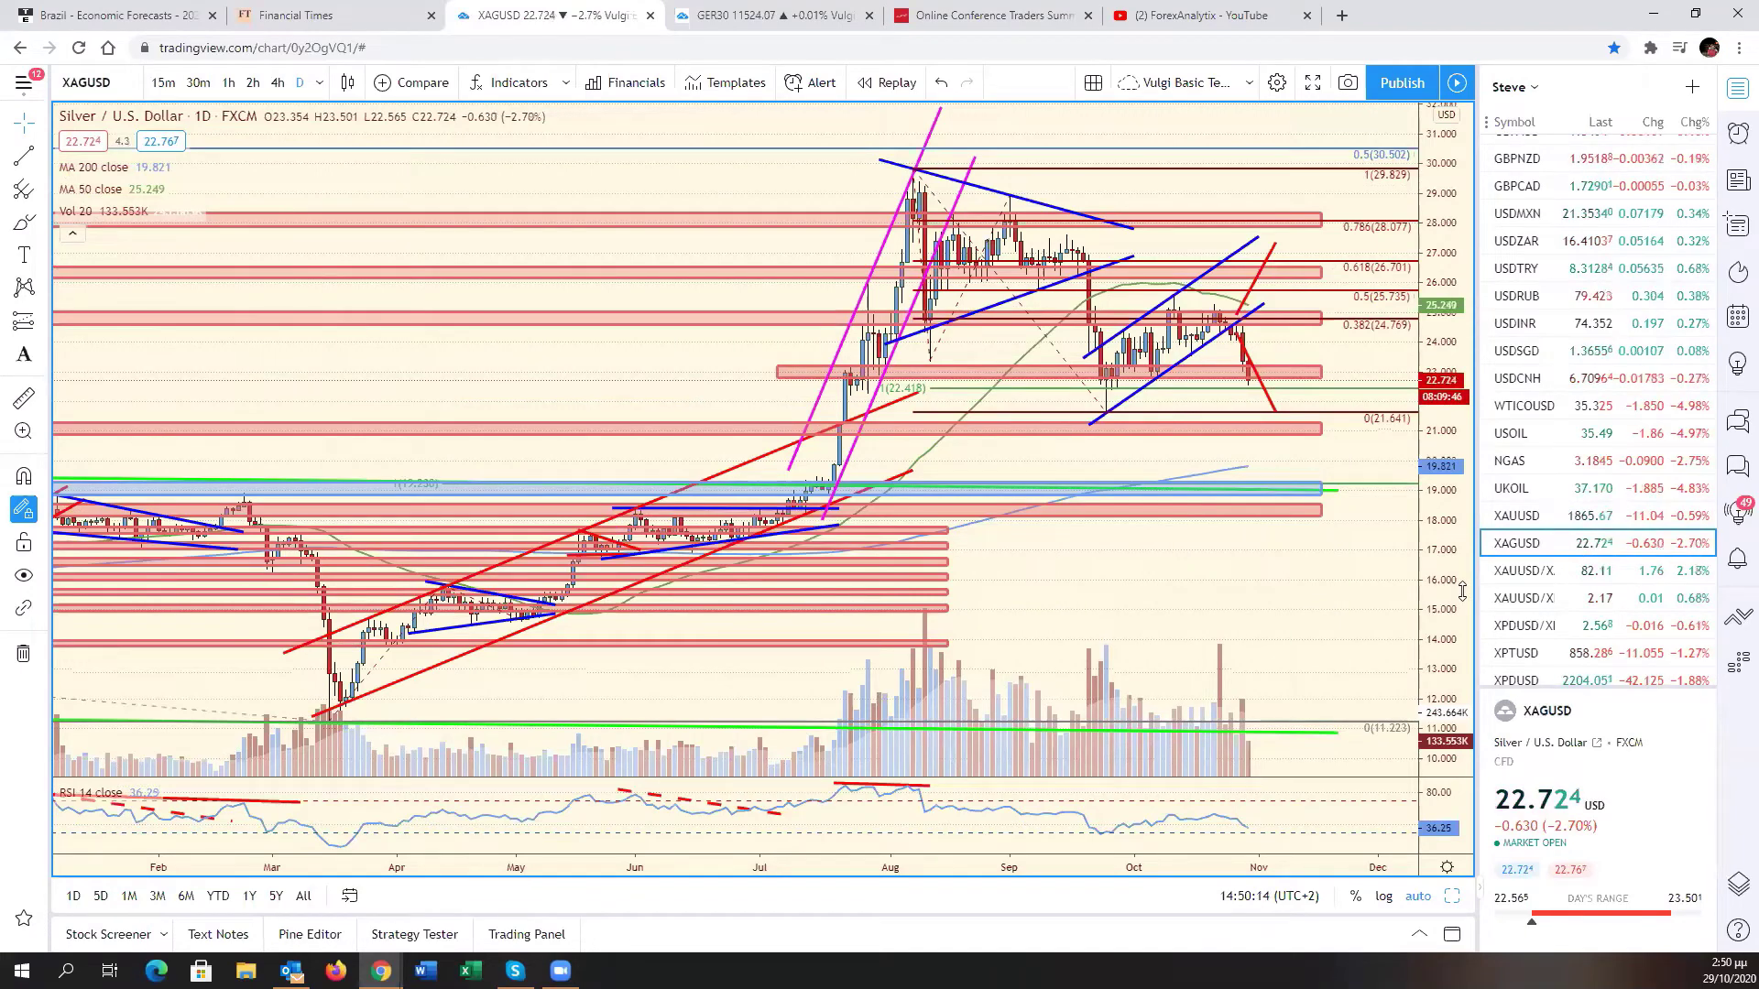
- Load Gold Spot XAUUSD and restore the six-chart layout with Alt+Enter
{"action": "key", "text": "Up"}
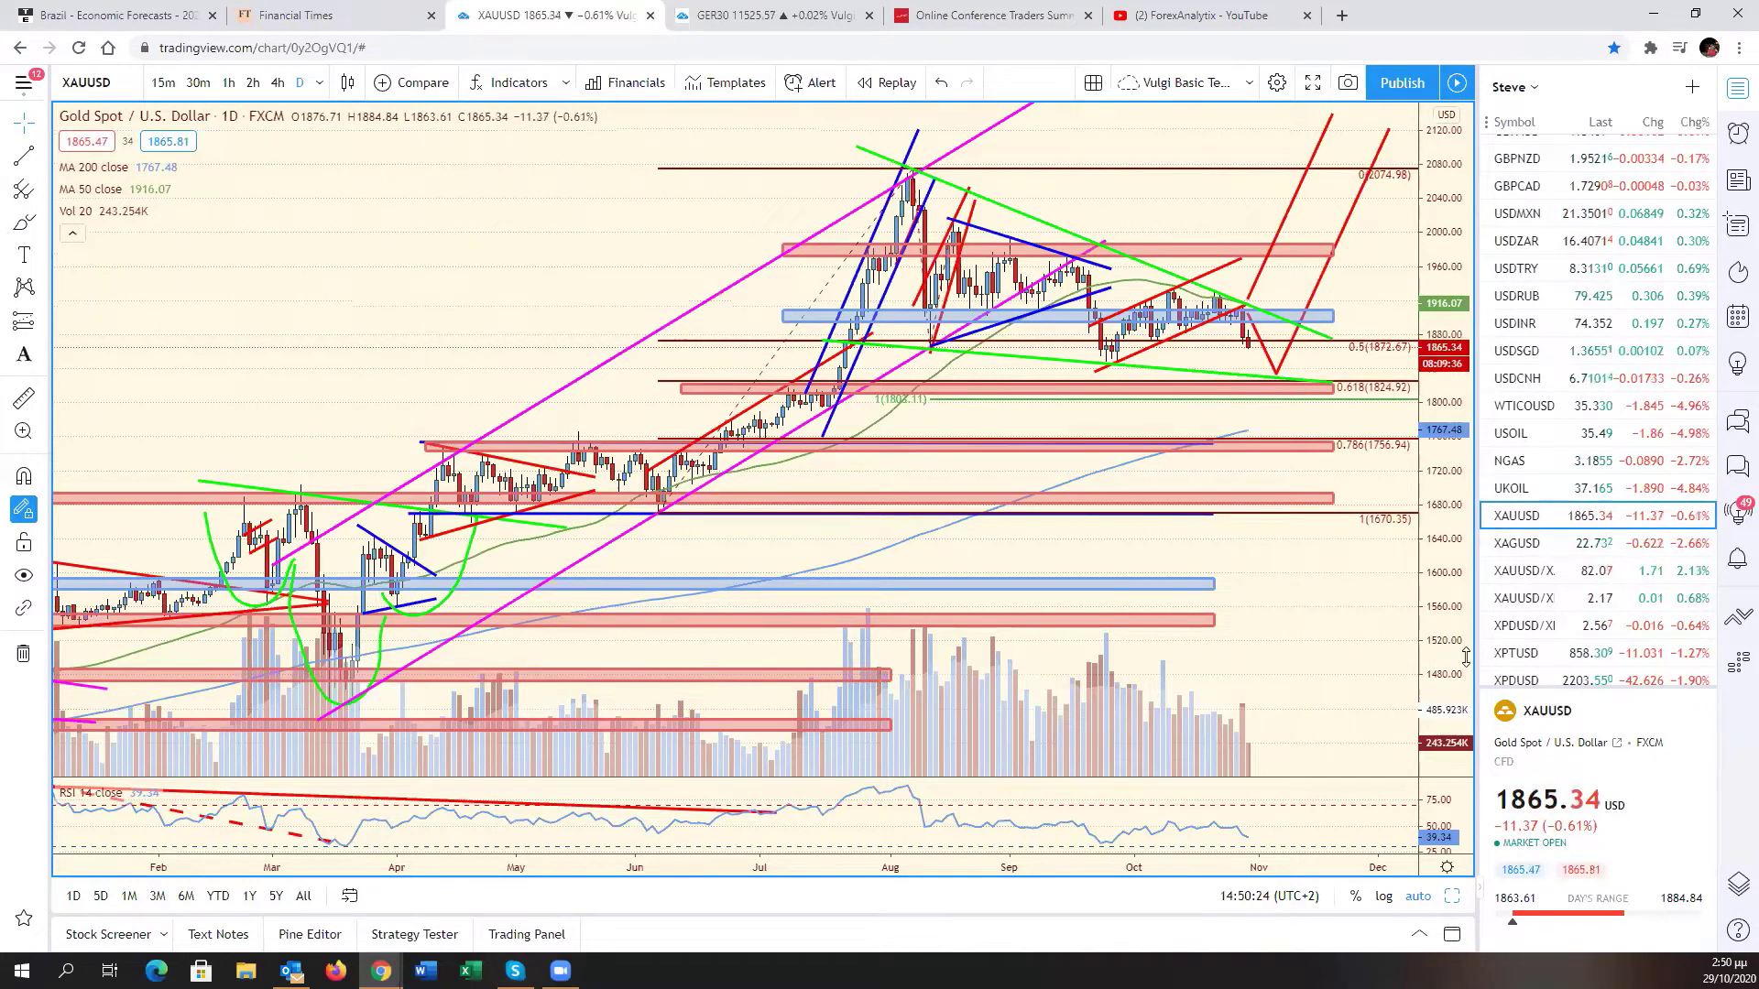
{"action": "scroll", "coordinate": [1466, 657], "scroll_direction": "up", "scroll_amount": 3}
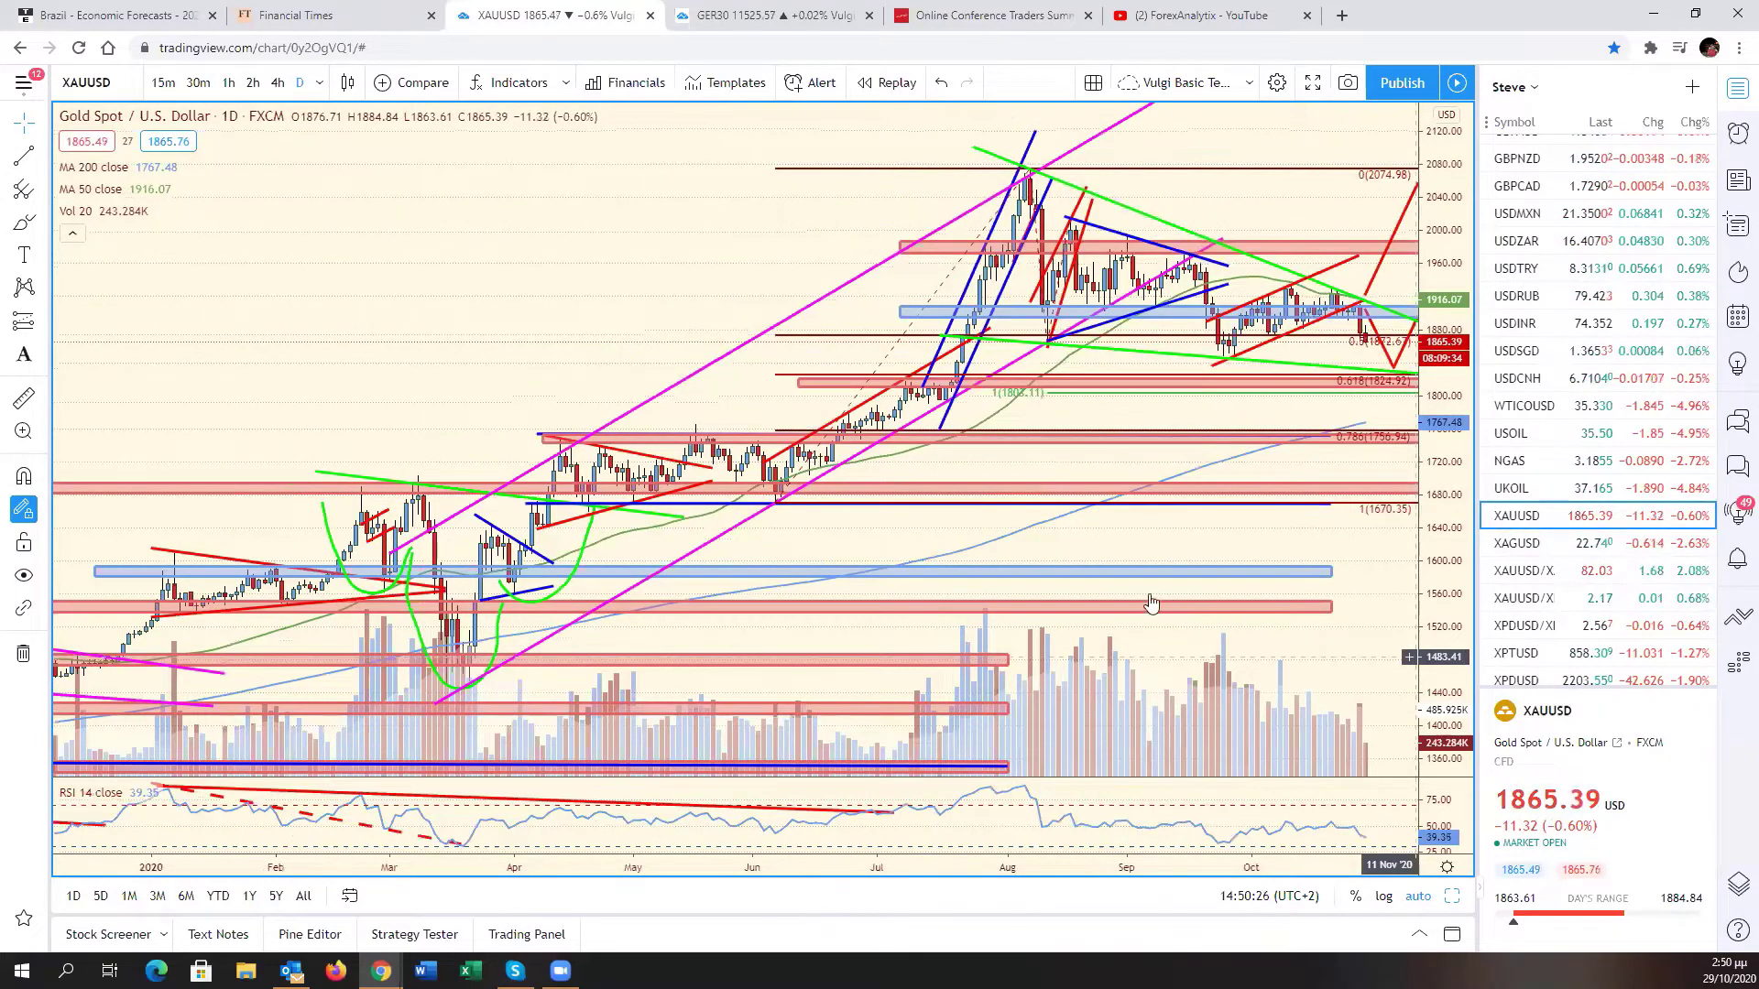
{"action": "key", "text": "alt+Return"}
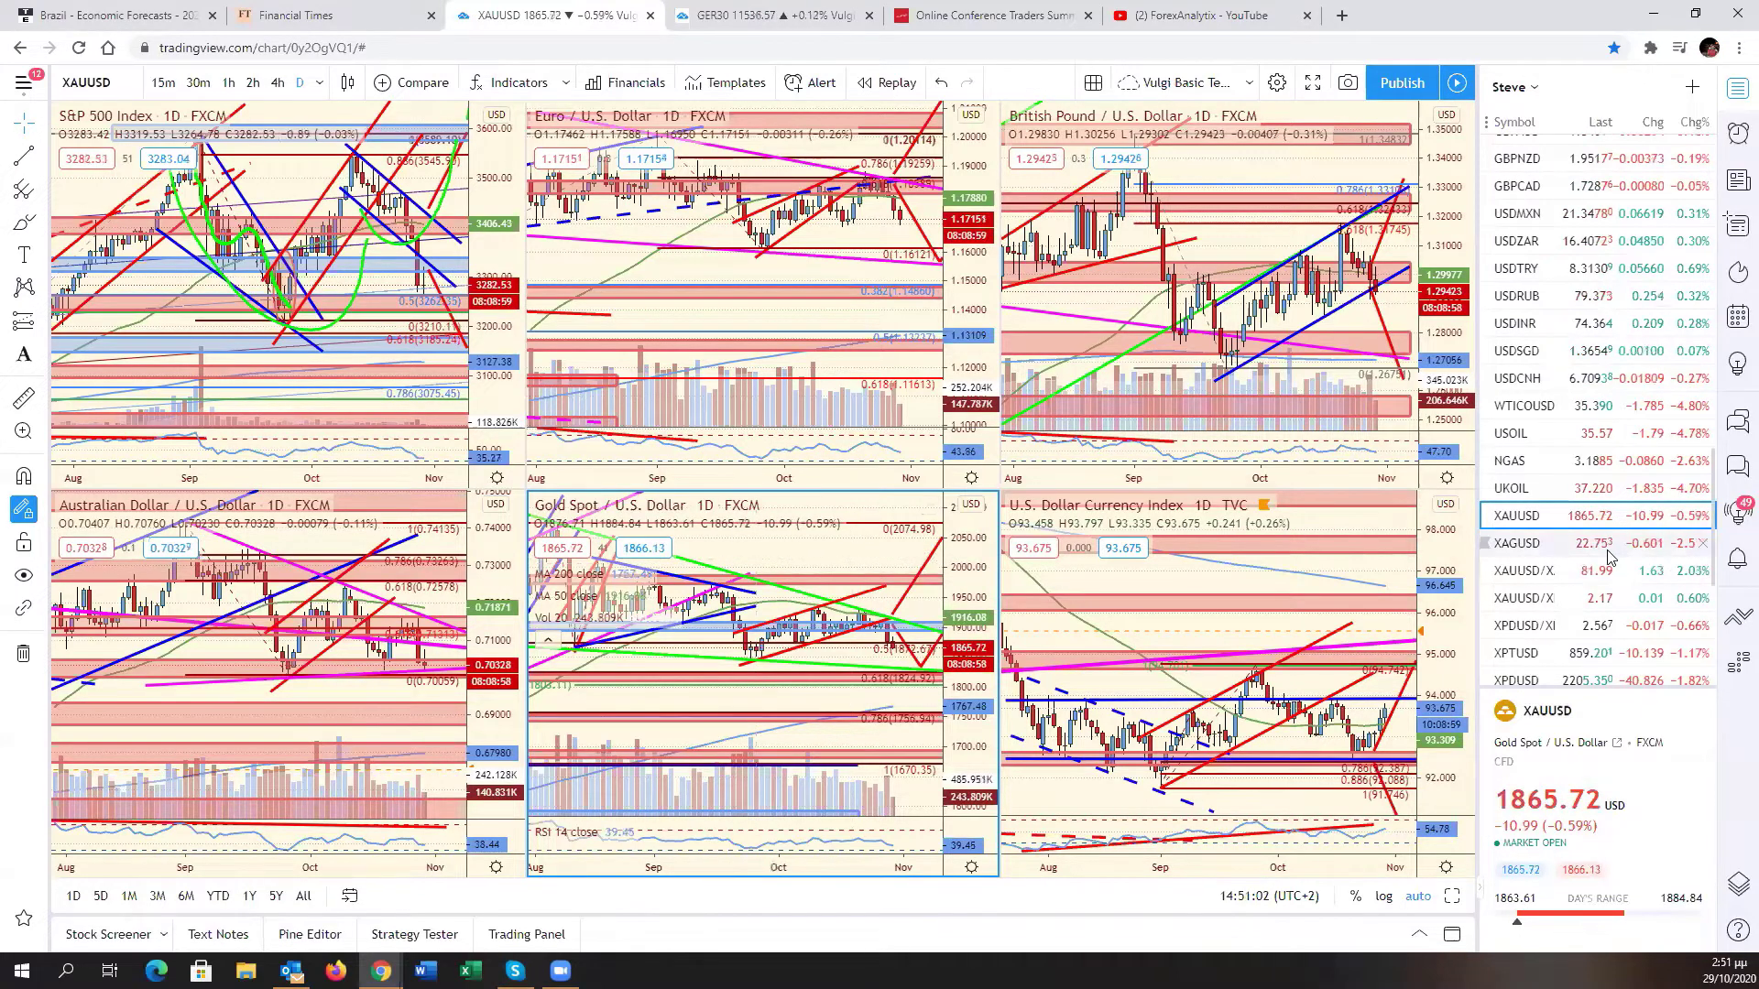
- Load USD/Norwegian Krone from the watchlist and maximize it to fill the layout
{"action": "scroll", "coordinate": [1553, 452], "scroll_direction": "up", "scroll_amount": 2}
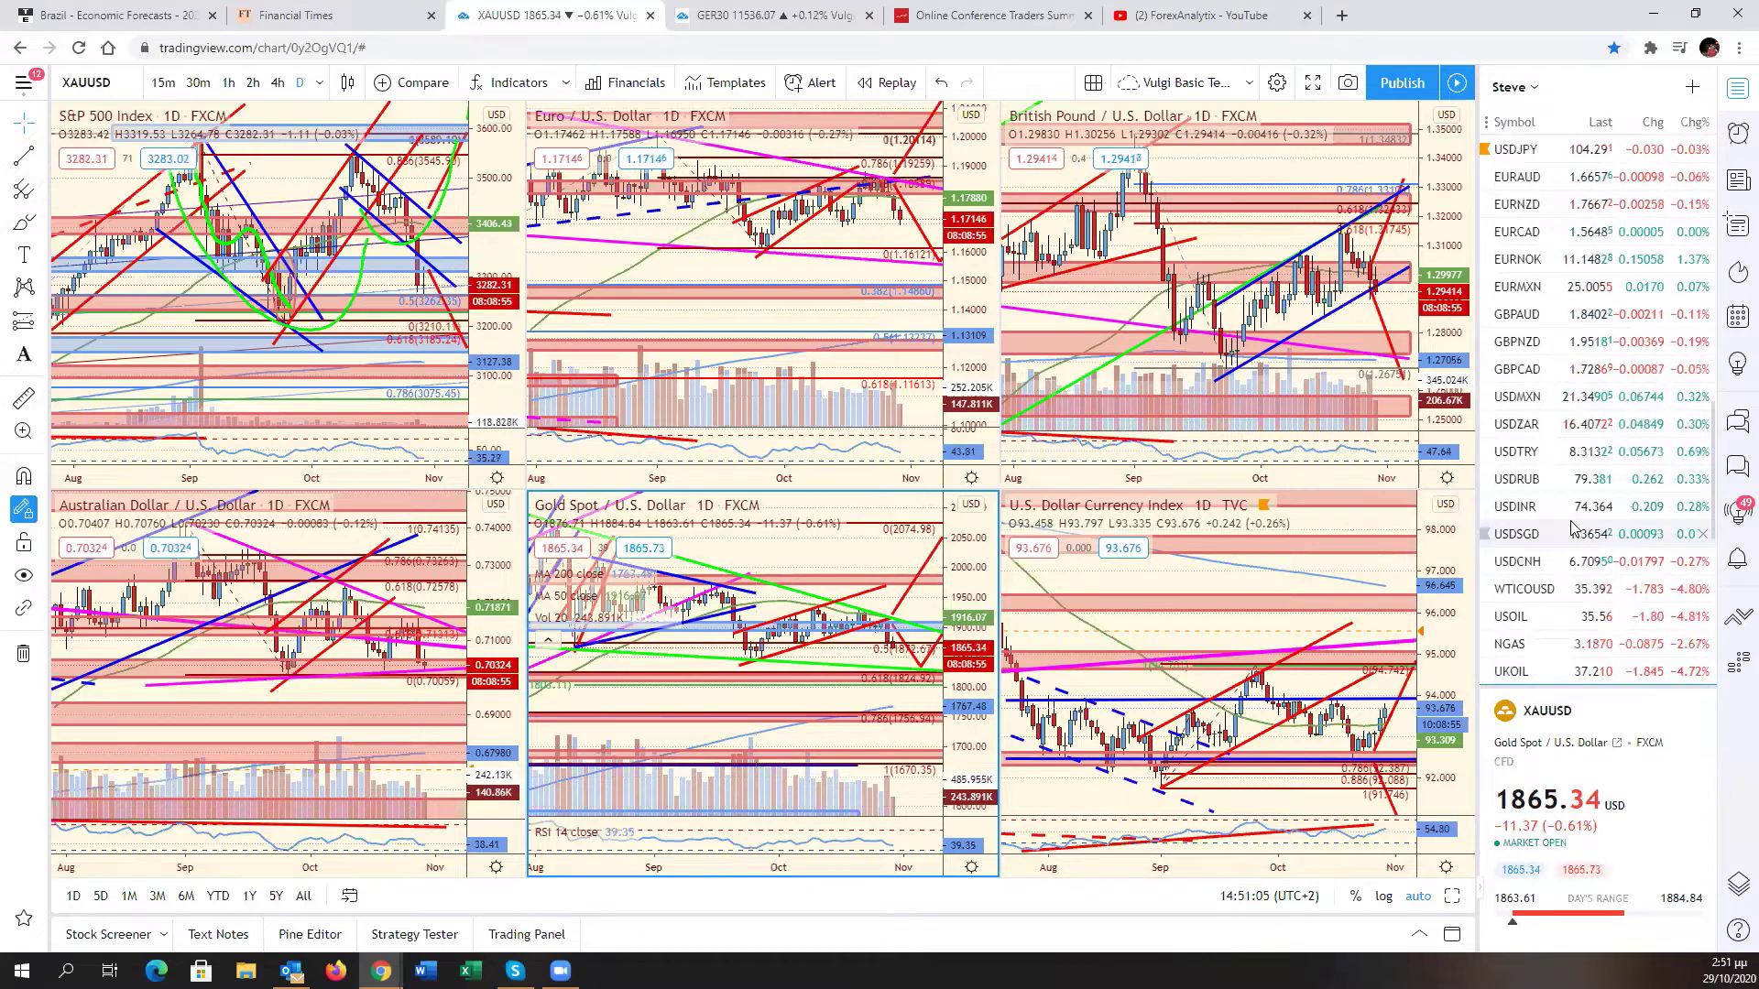
{"action": "scroll", "coordinate": [1572, 528], "scroll_direction": "up", "scroll_amount": 2}
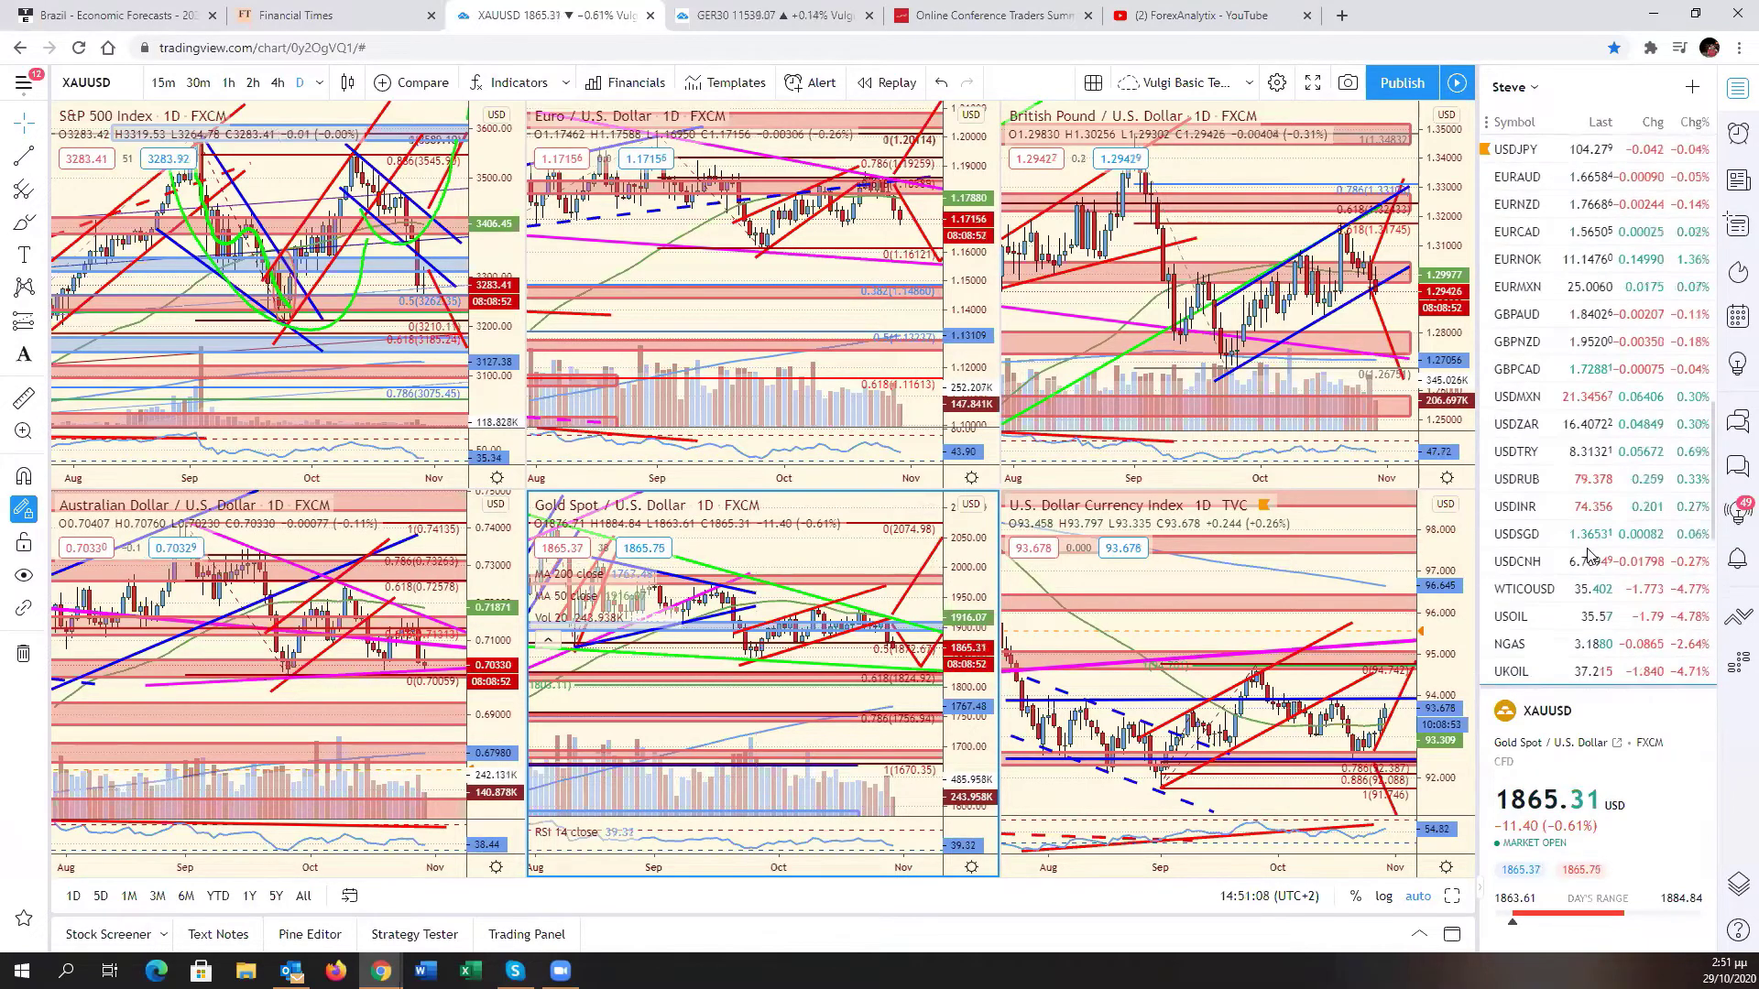
{"action": "scroll", "coordinate": [1592, 527], "scroll_direction": "up", "scroll_amount": 1}
{"action": "left_click", "coordinate": [1517, 277]}
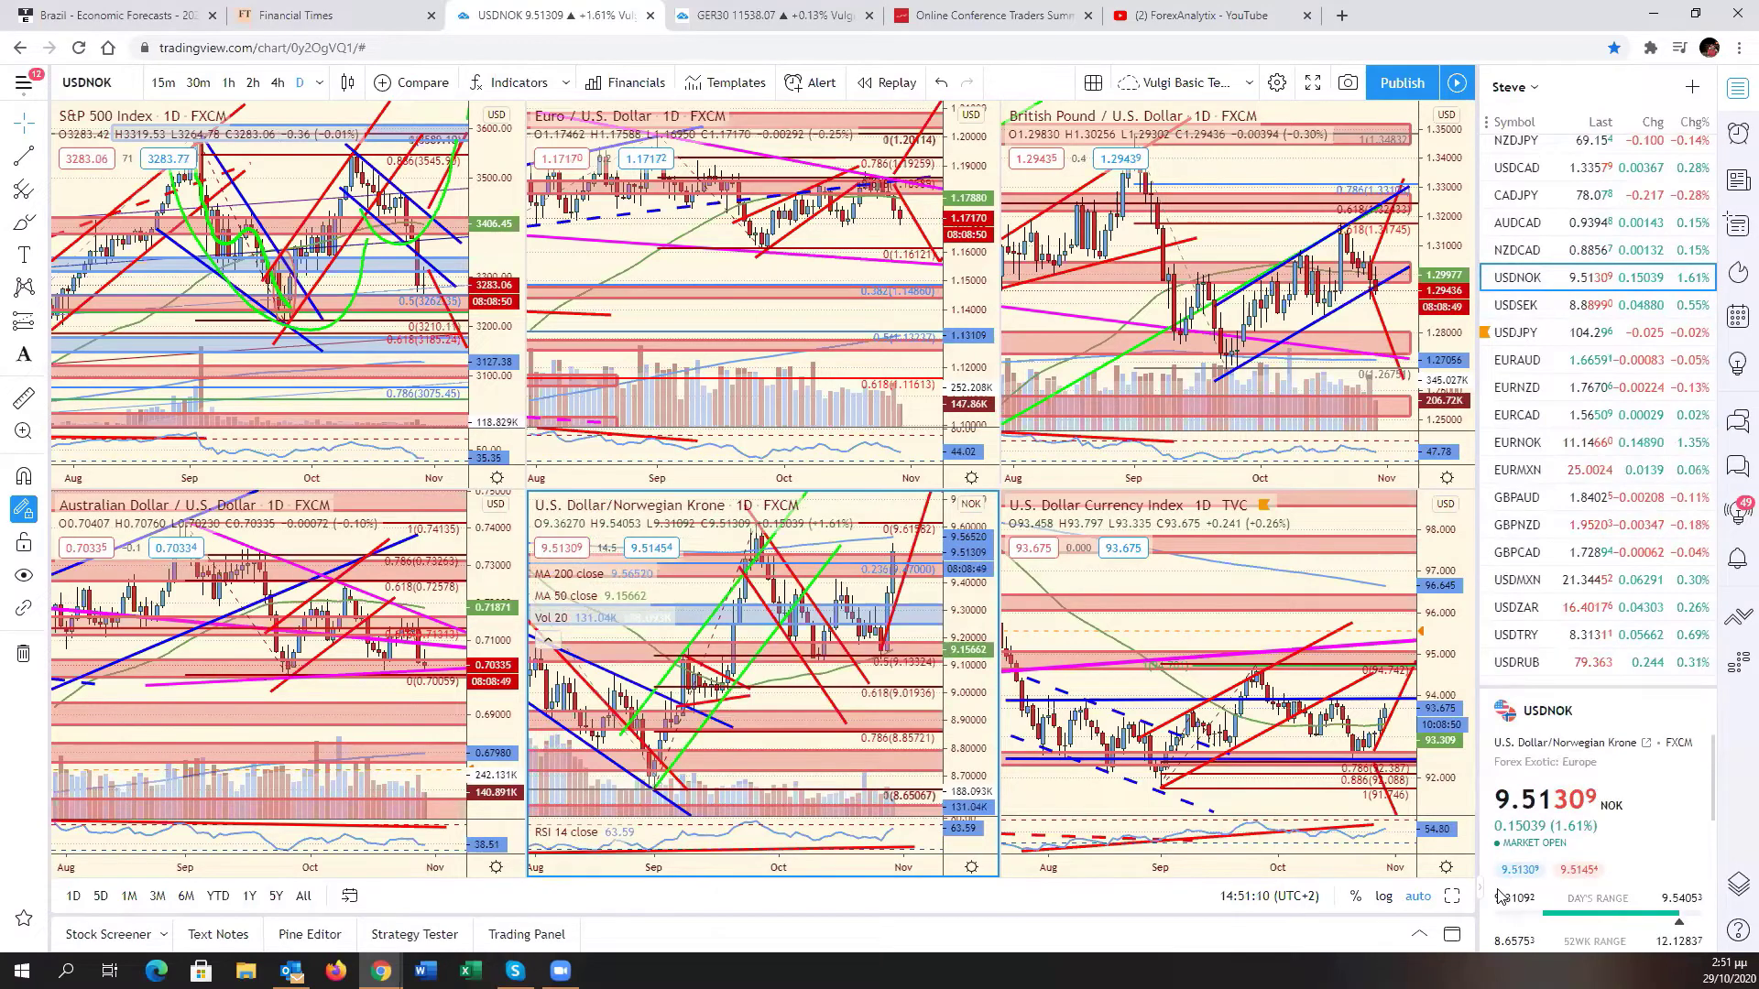
{"action": "key", "text": "alt+Return"}
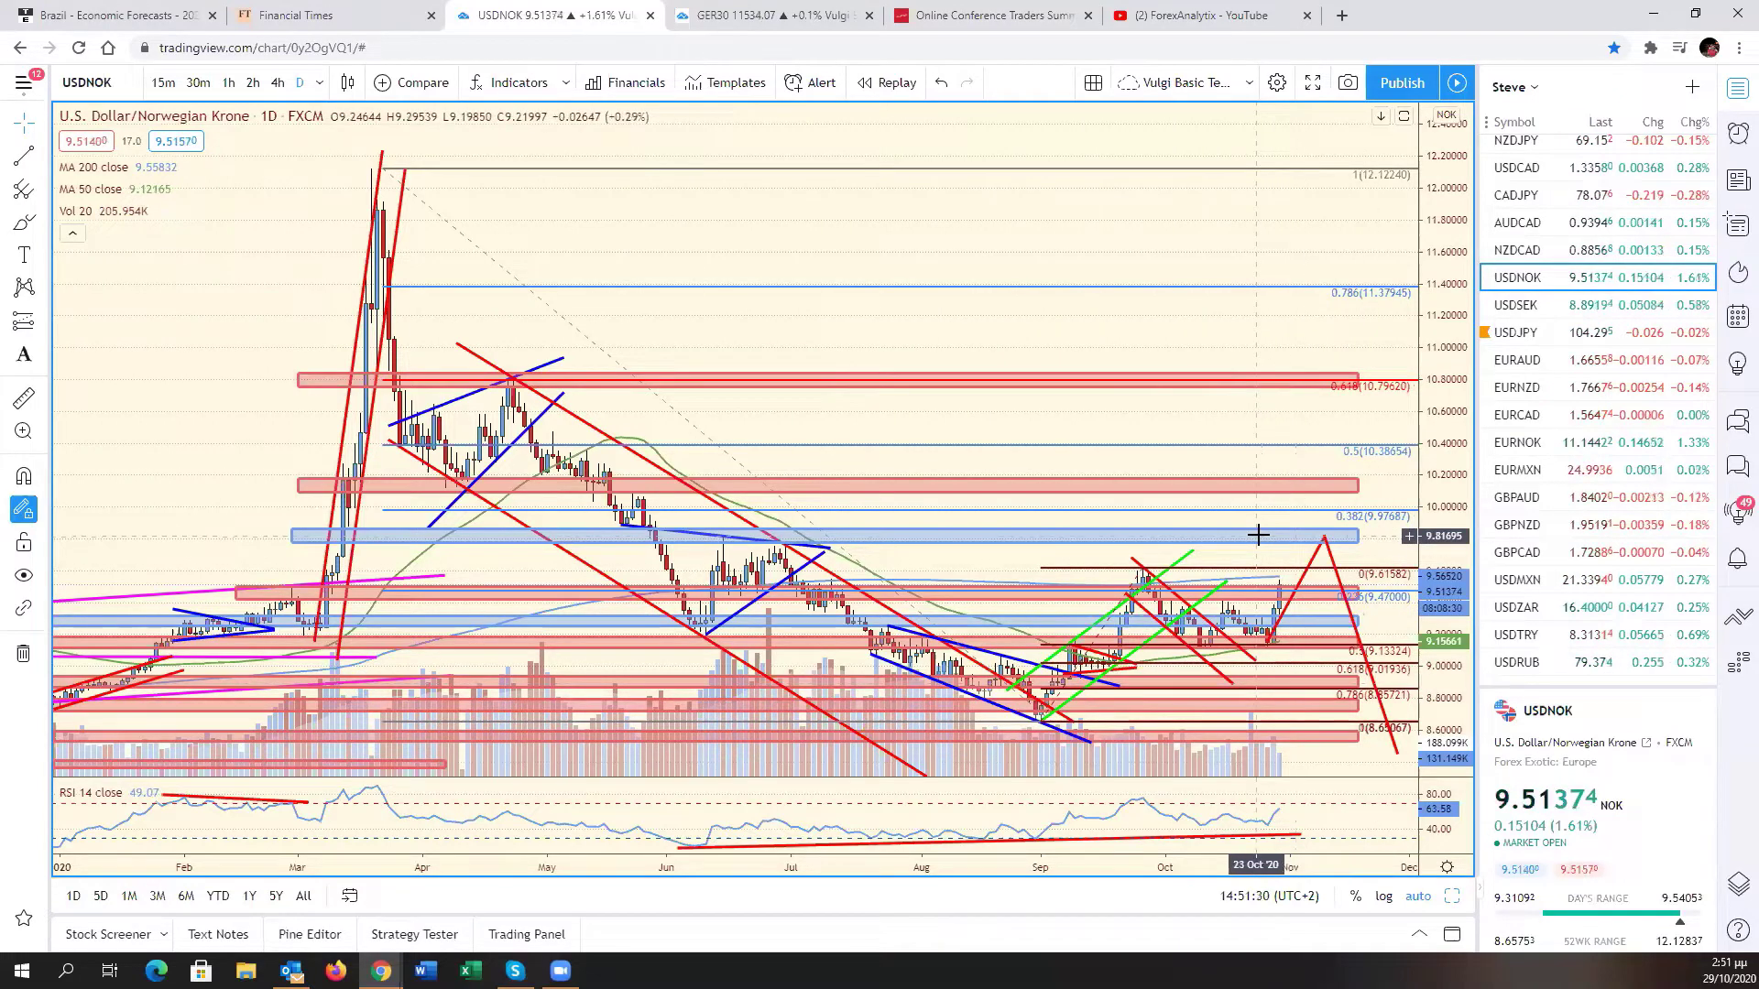
- Select the USDNOK red zone near 10.10 and blue zone near 9.32 to inspect them
{"action": "left_click", "coordinate": [1165, 485]}
{"action": "left_click", "coordinate": [1209, 553]}
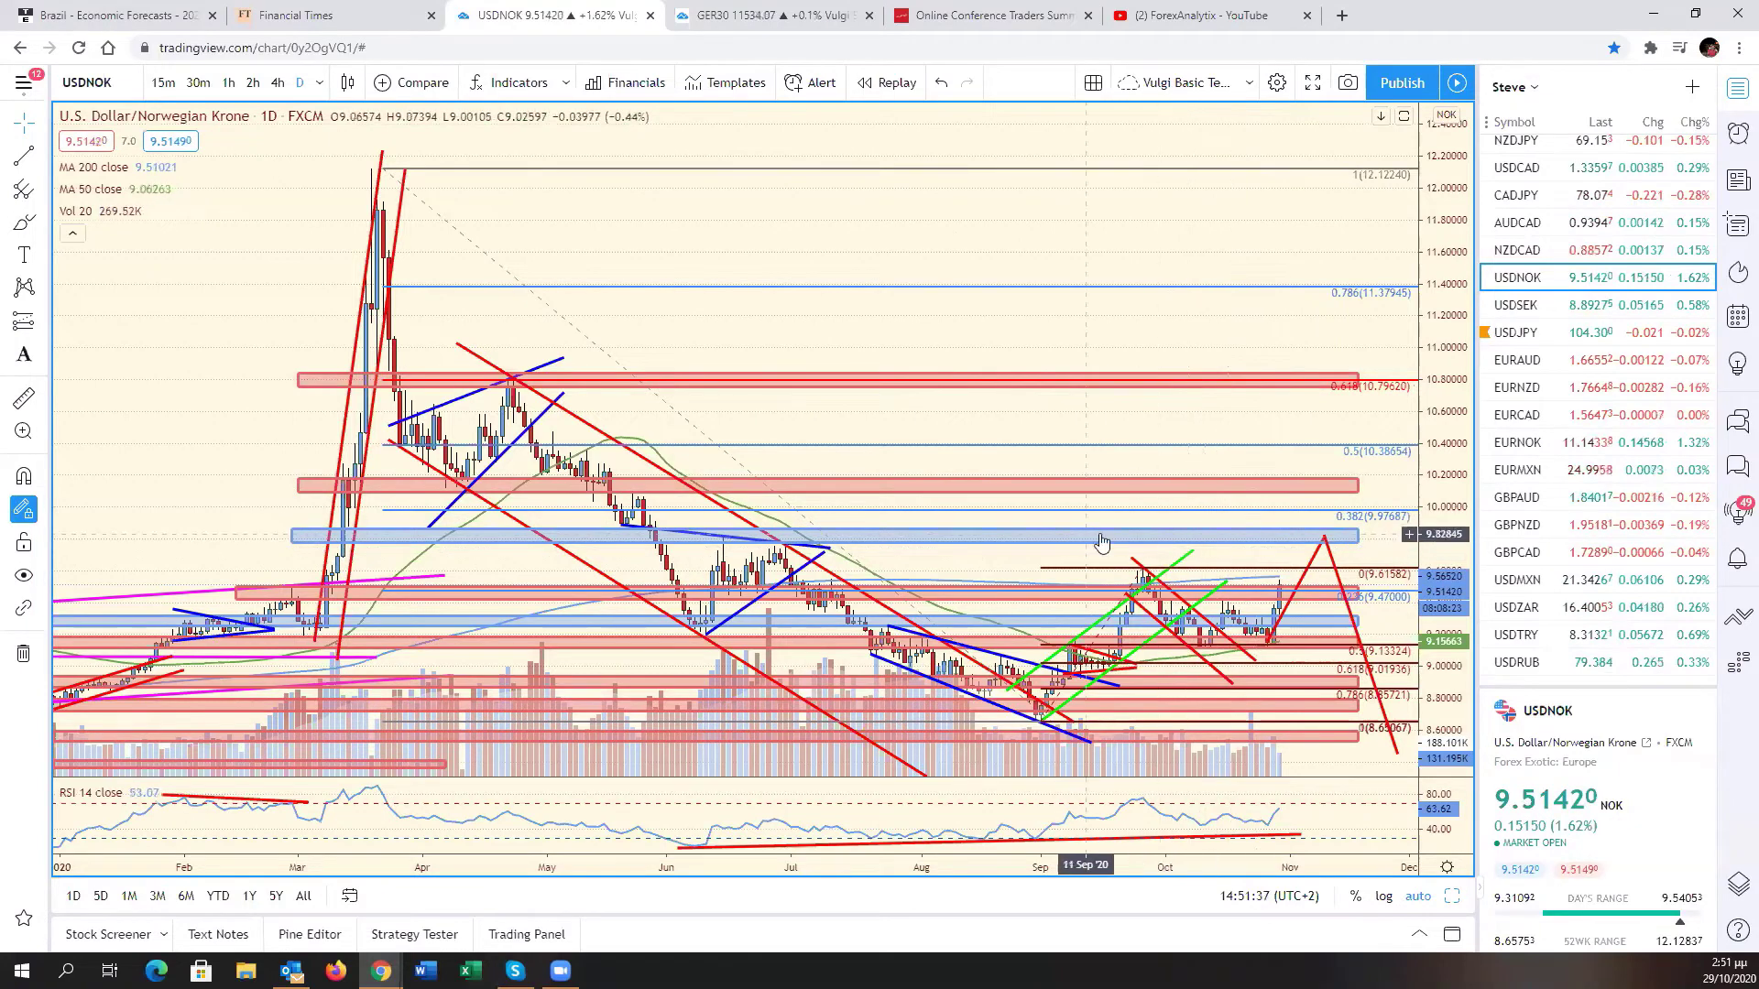
{"action": "left_click", "coordinate": [1302, 625]}
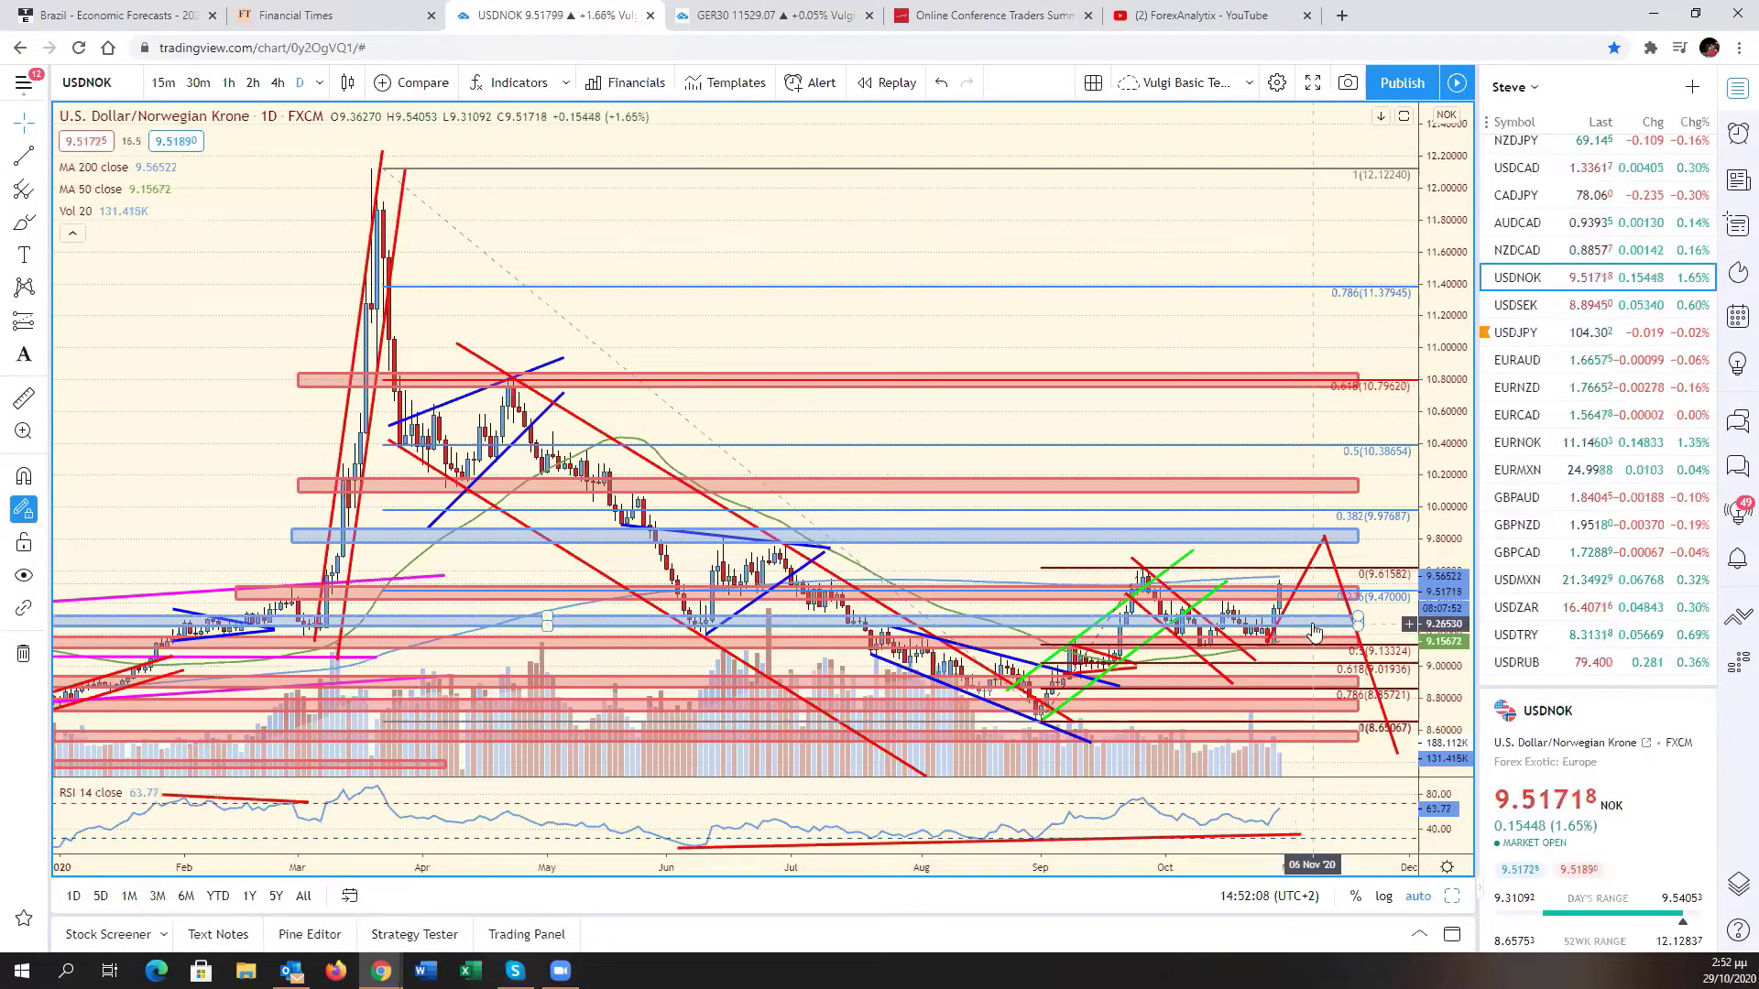
- Pan the USDNOK chart to earlier dates and restore the six-chart grid
{"action": "left_click_drag", "start_coordinate": [1342, 603], "coordinate": [1422, 600]}
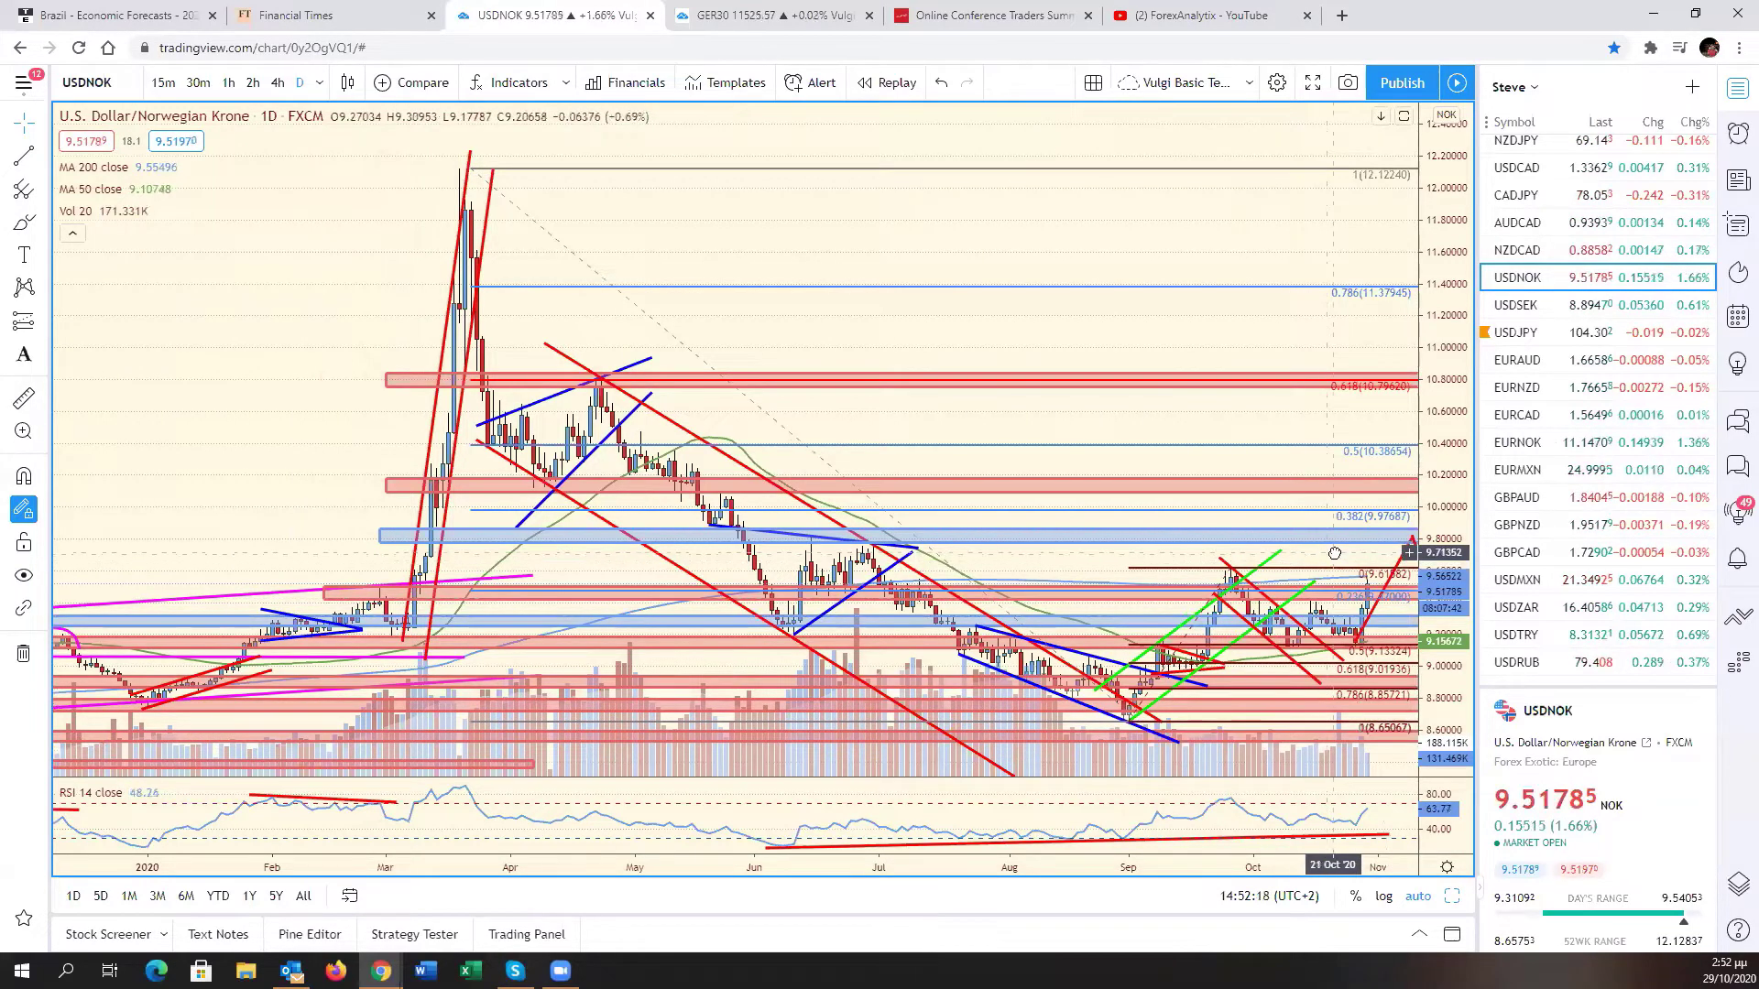
{"action": "left_click_drag", "start_coordinate": [1332, 551], "coordinate": [1337, 551]}
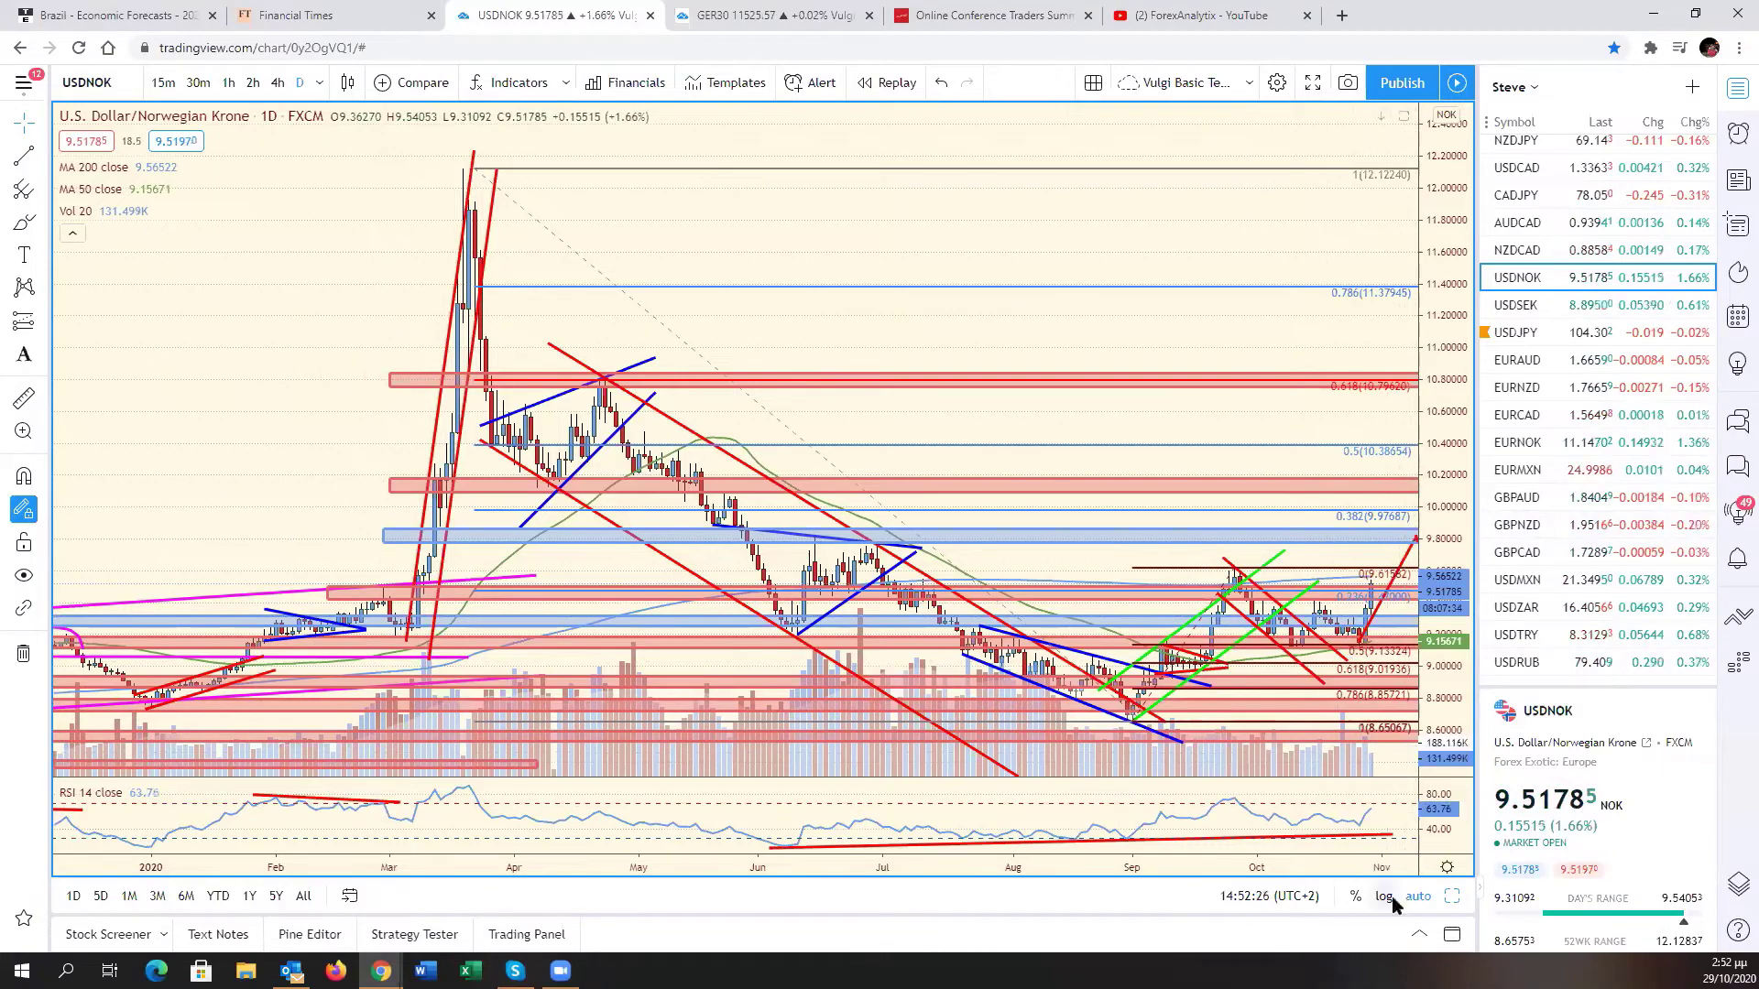
{"action": "key", "text": "alt+Return"}
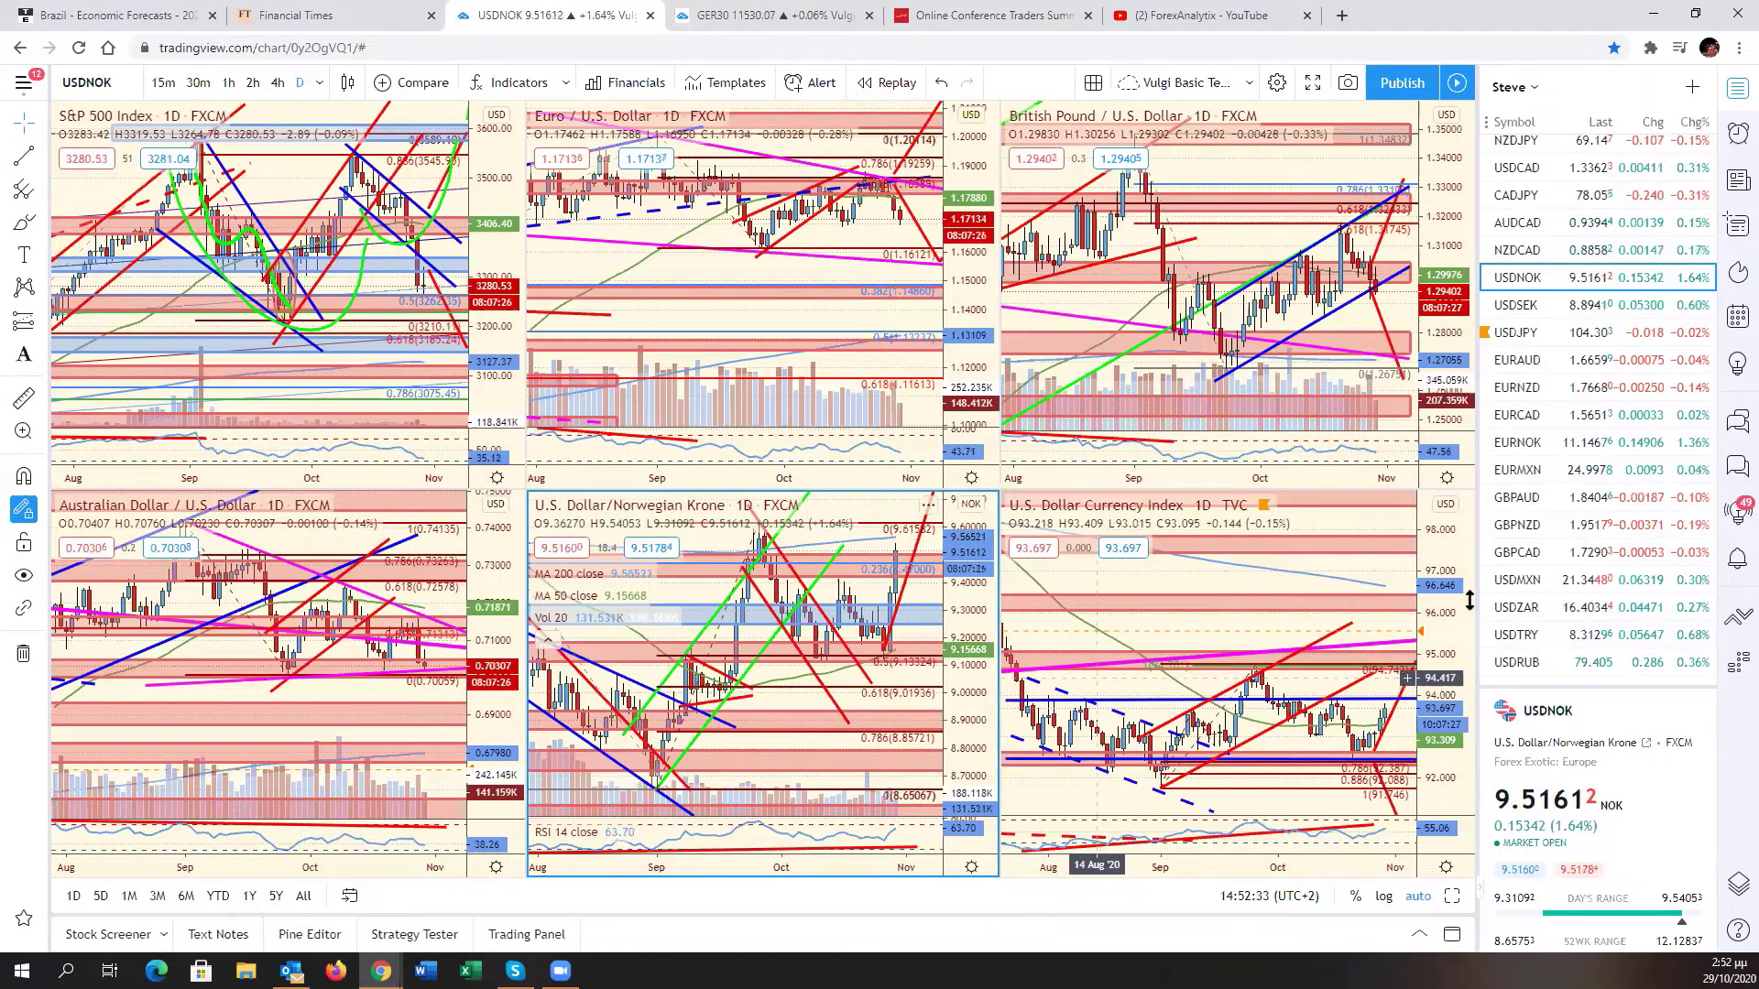
{"action": "left_click", "coordinate": [1538, 662]}
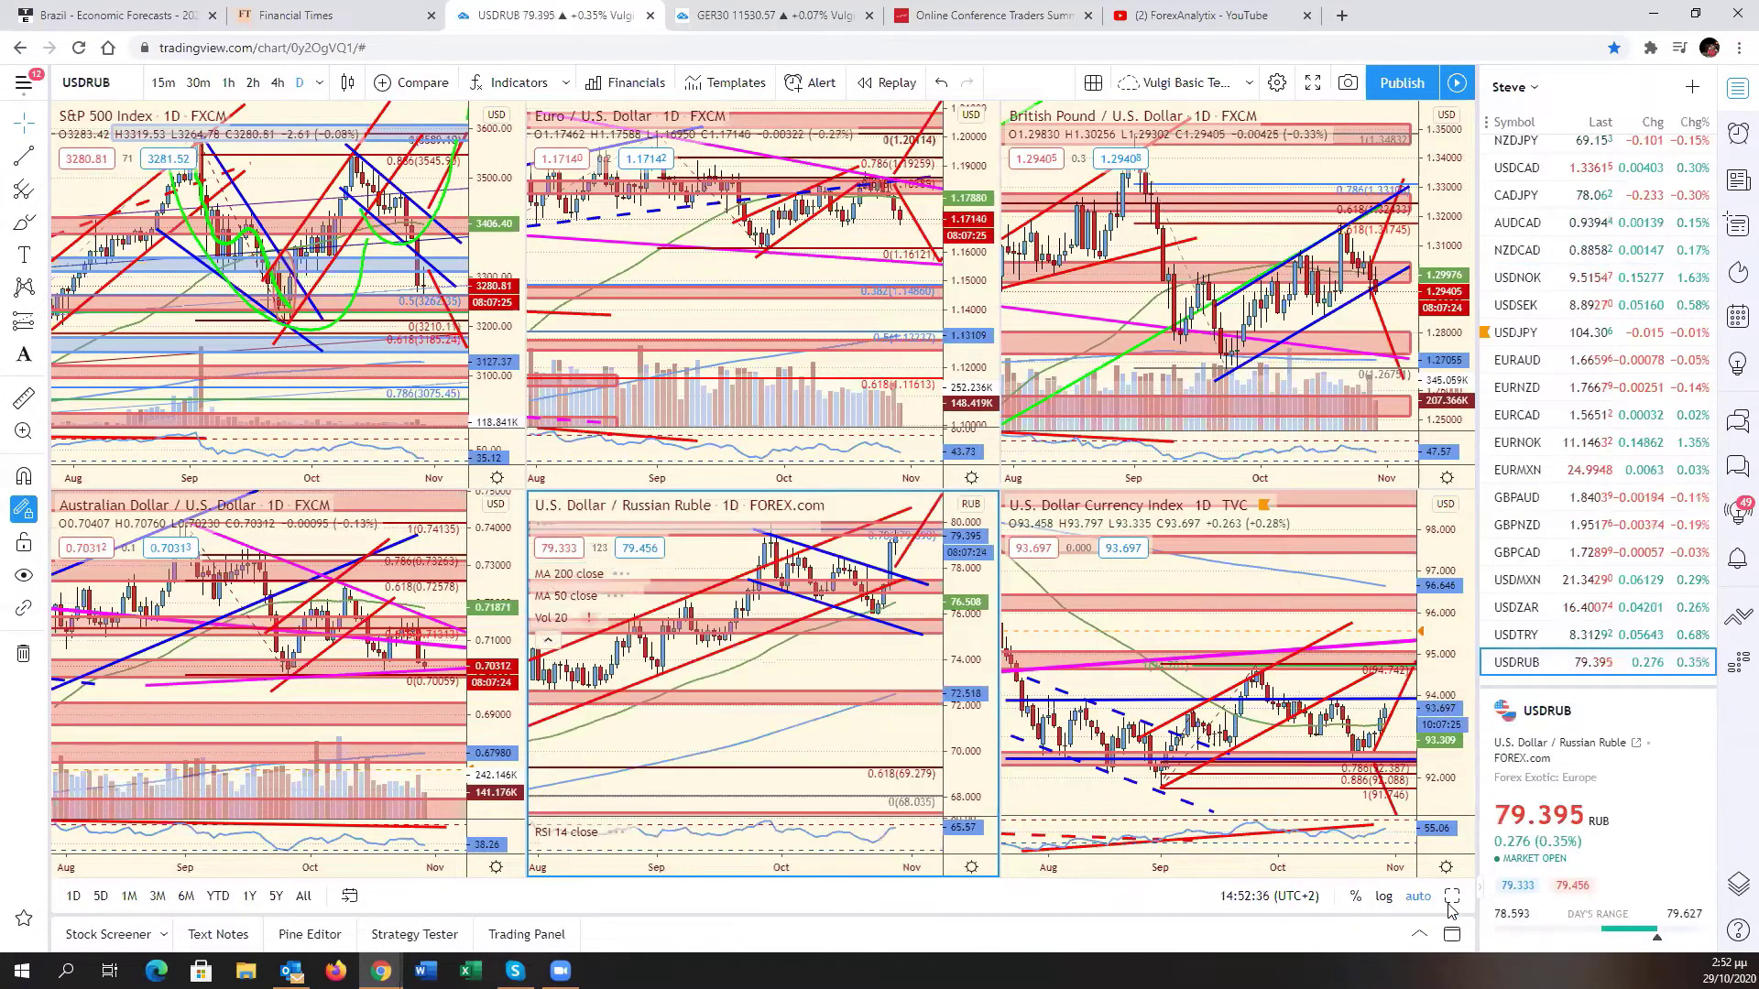
{"action": "key", "text": "alt+Return"}
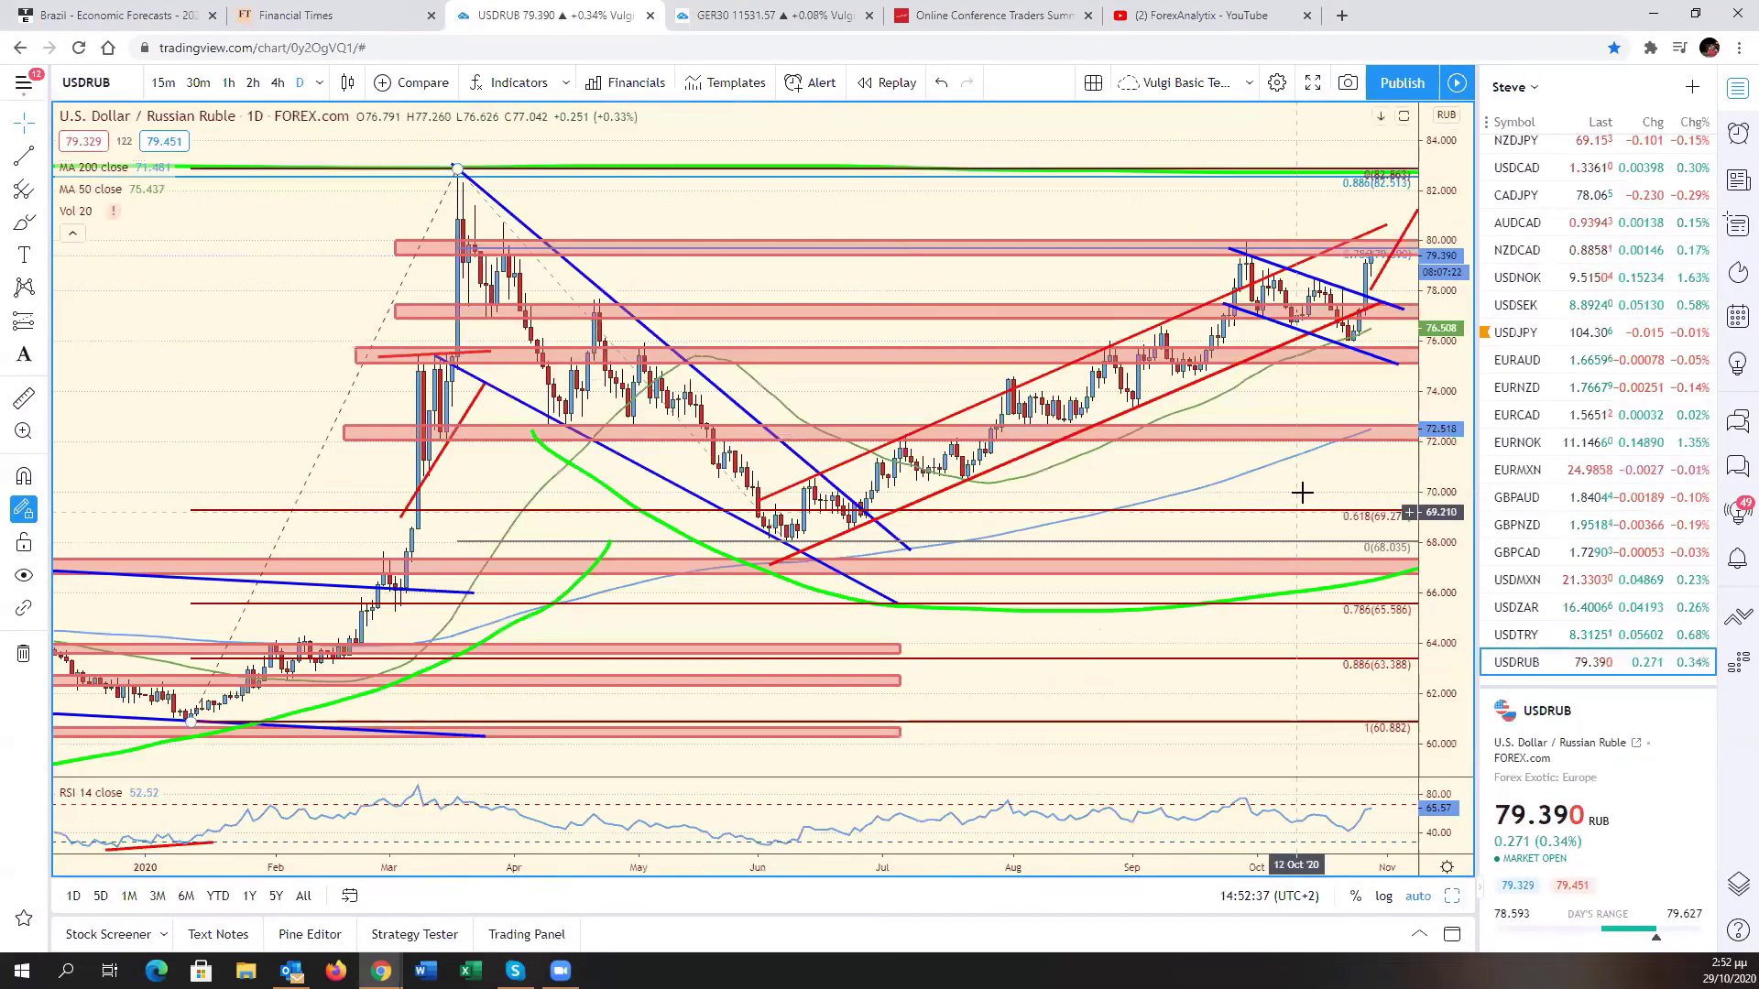
{"action": "scroll", "coordinate": [1296, 512], "scroll_direction": "down", "scroll_amount": 3}
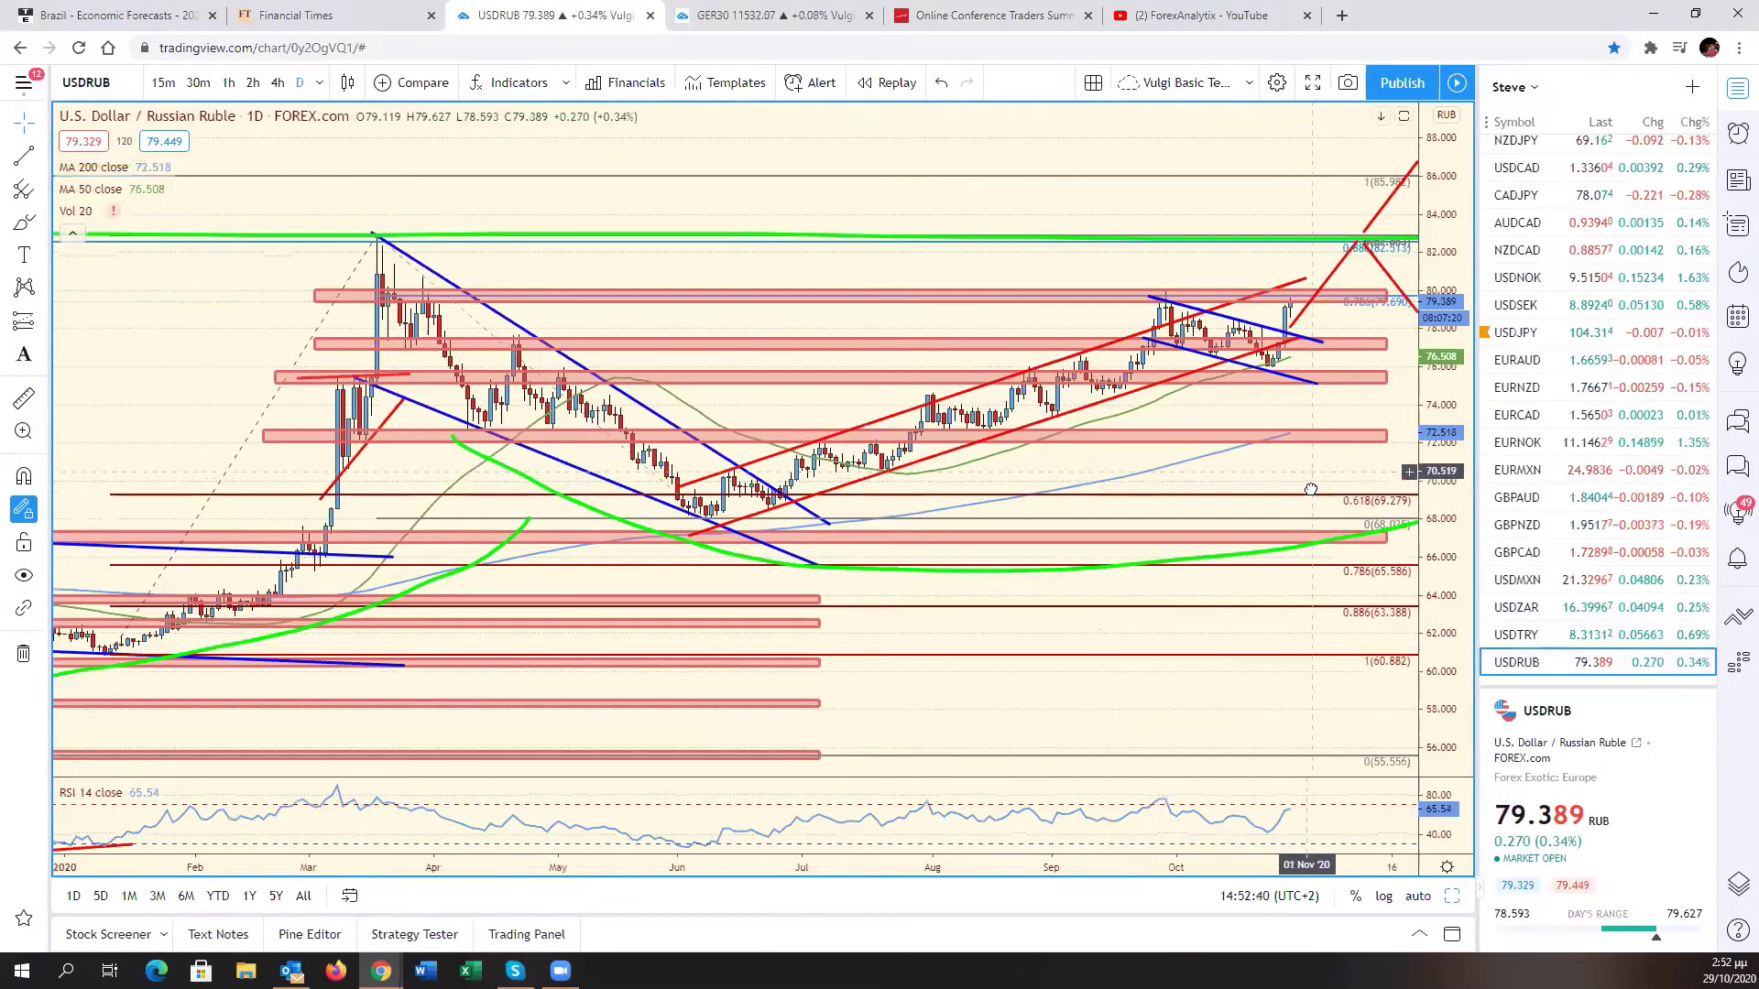
{"action": "left_click", "coordinate": [1258, 448]}
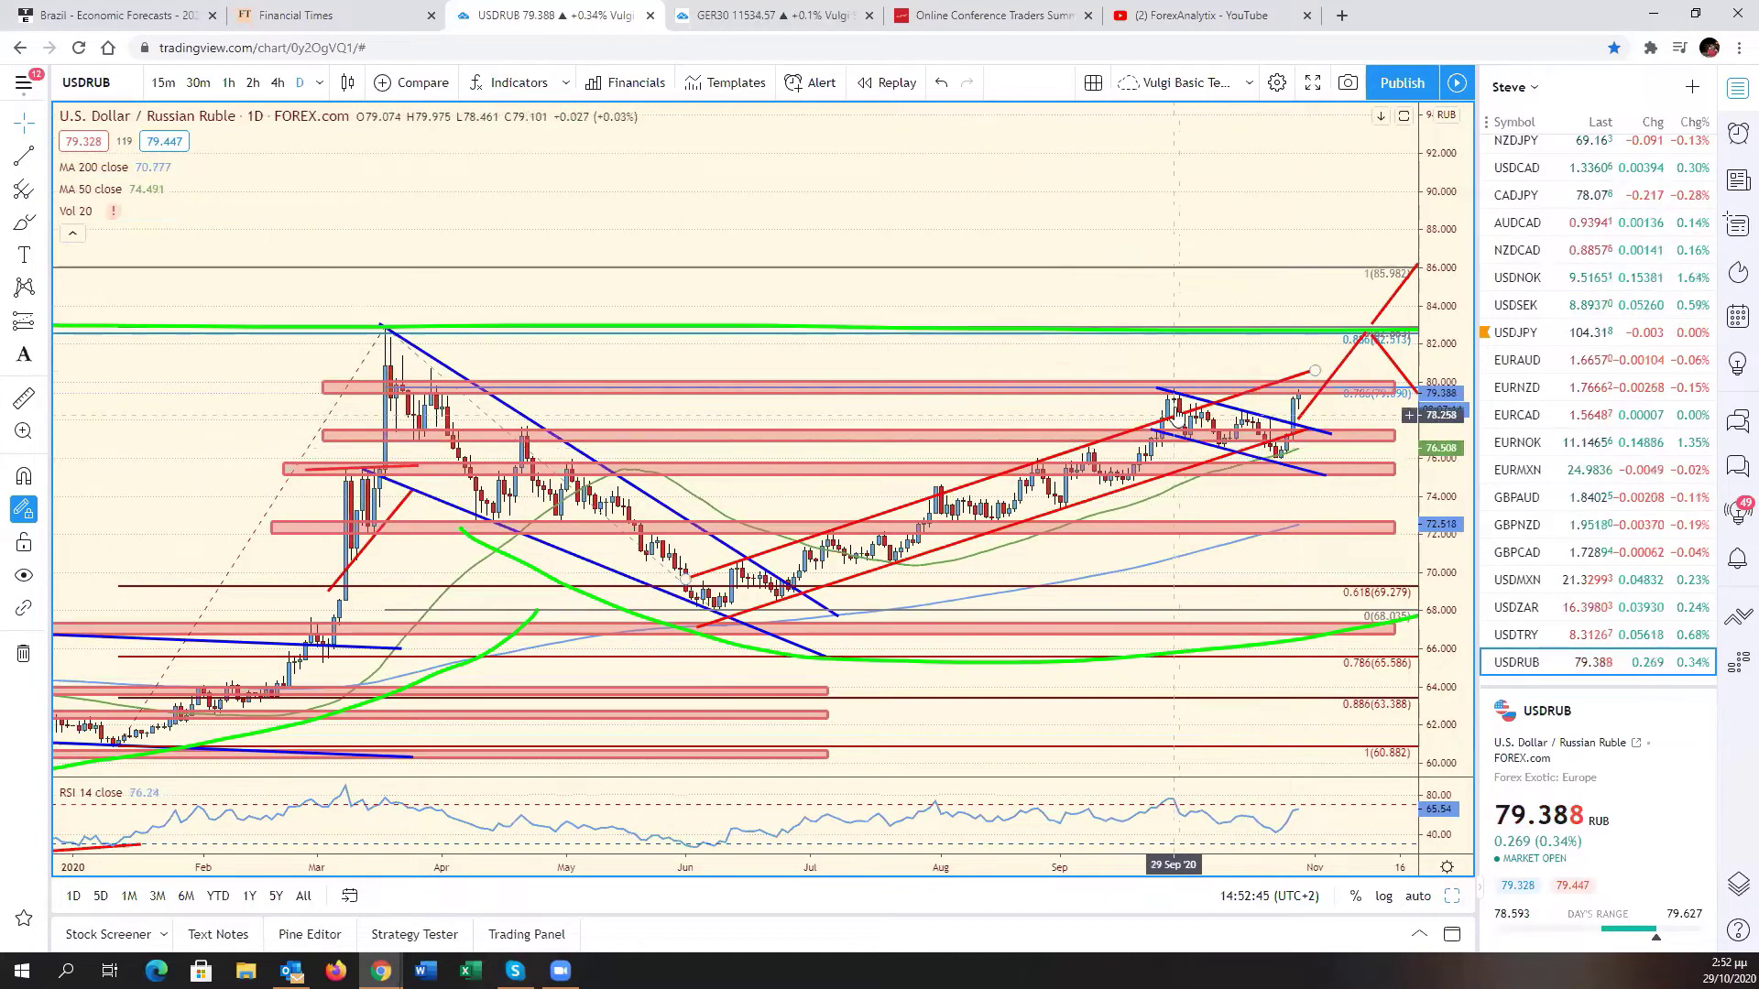
{"action": "left_click", "coordinate": [1182, 433]}
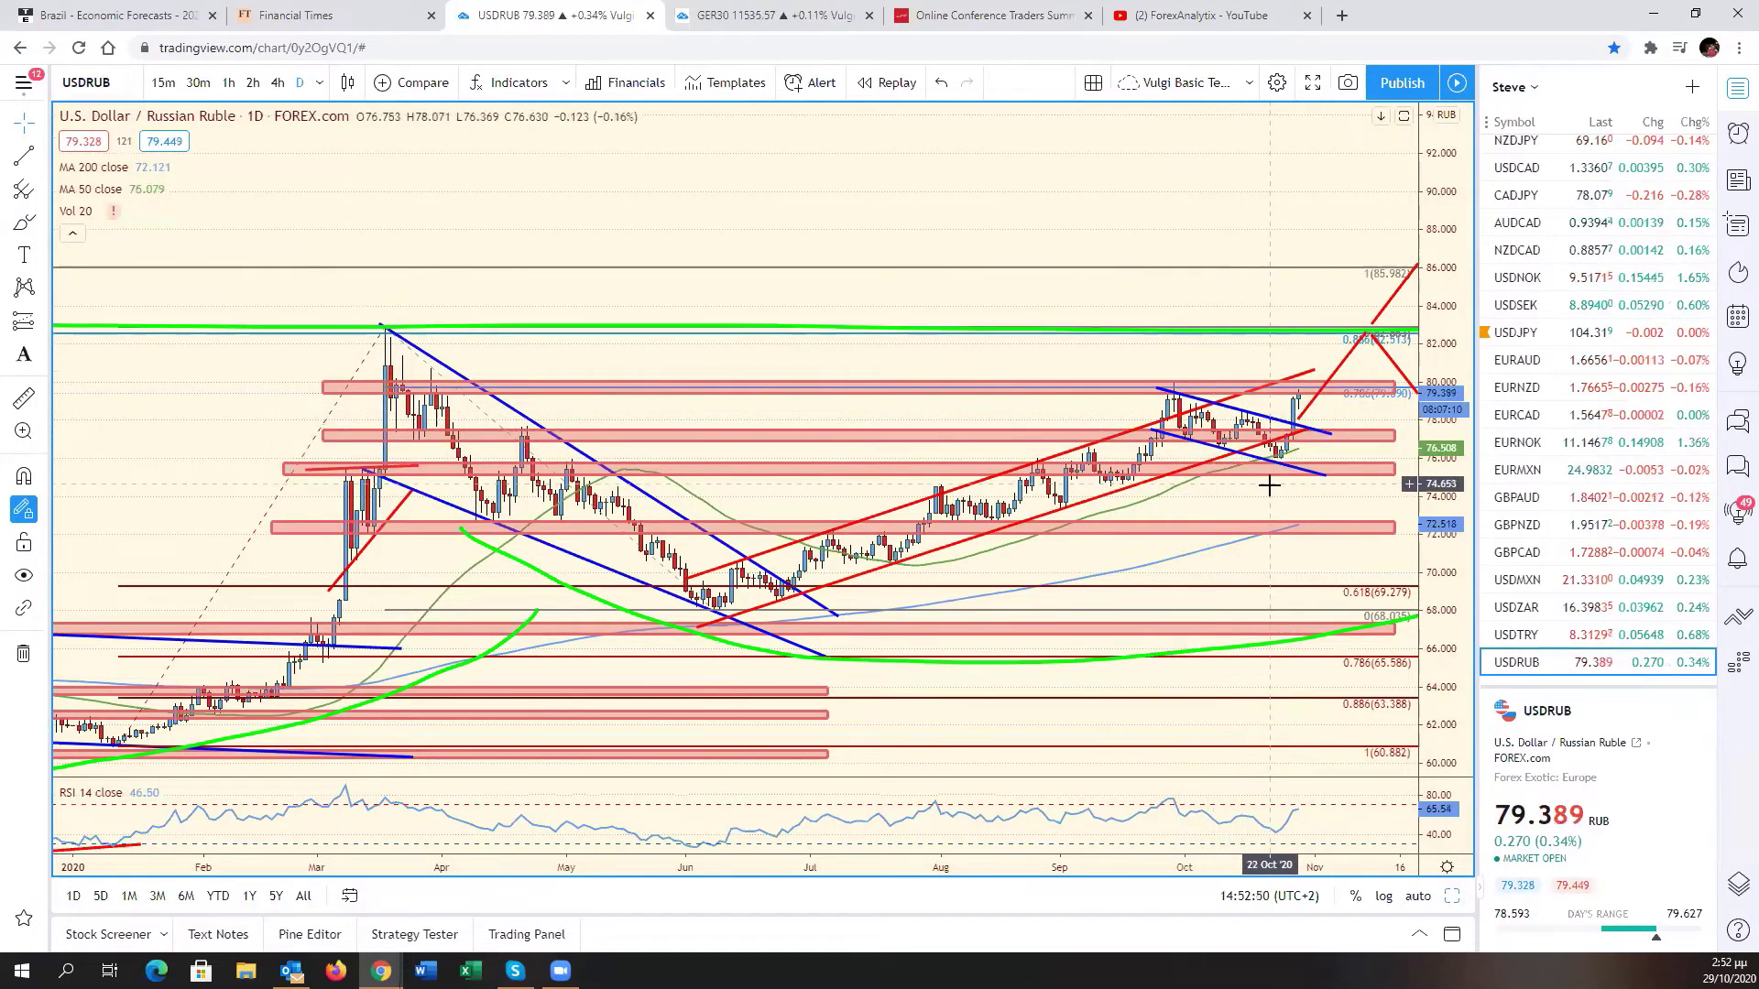
{"action": "left_click_drag", "start_coordinate": [1259, 506], "coordinate": [1237, 532]}
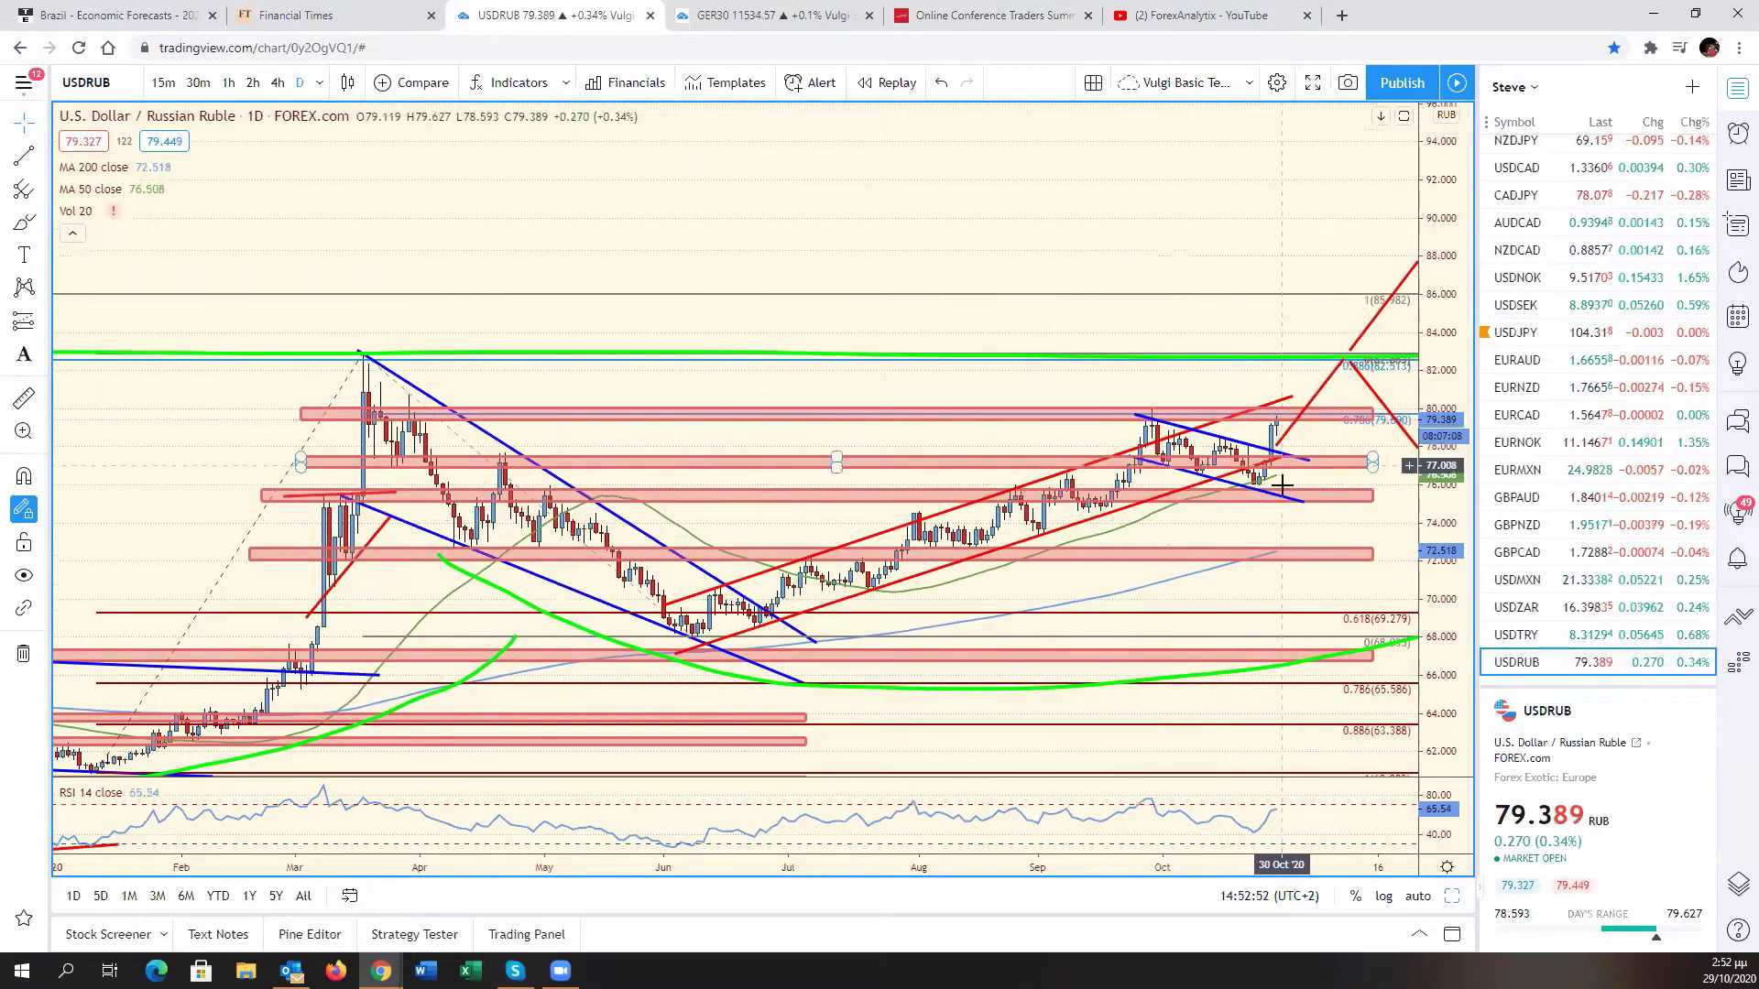
{"action": "left_click_drag", "start_coordinate": [1319, 394], "coordinate": [1205, 359]}
{"action": "scroll", "coordinate": [1235, 531], "scroll_direction": "down", "scroll_amount": 6}
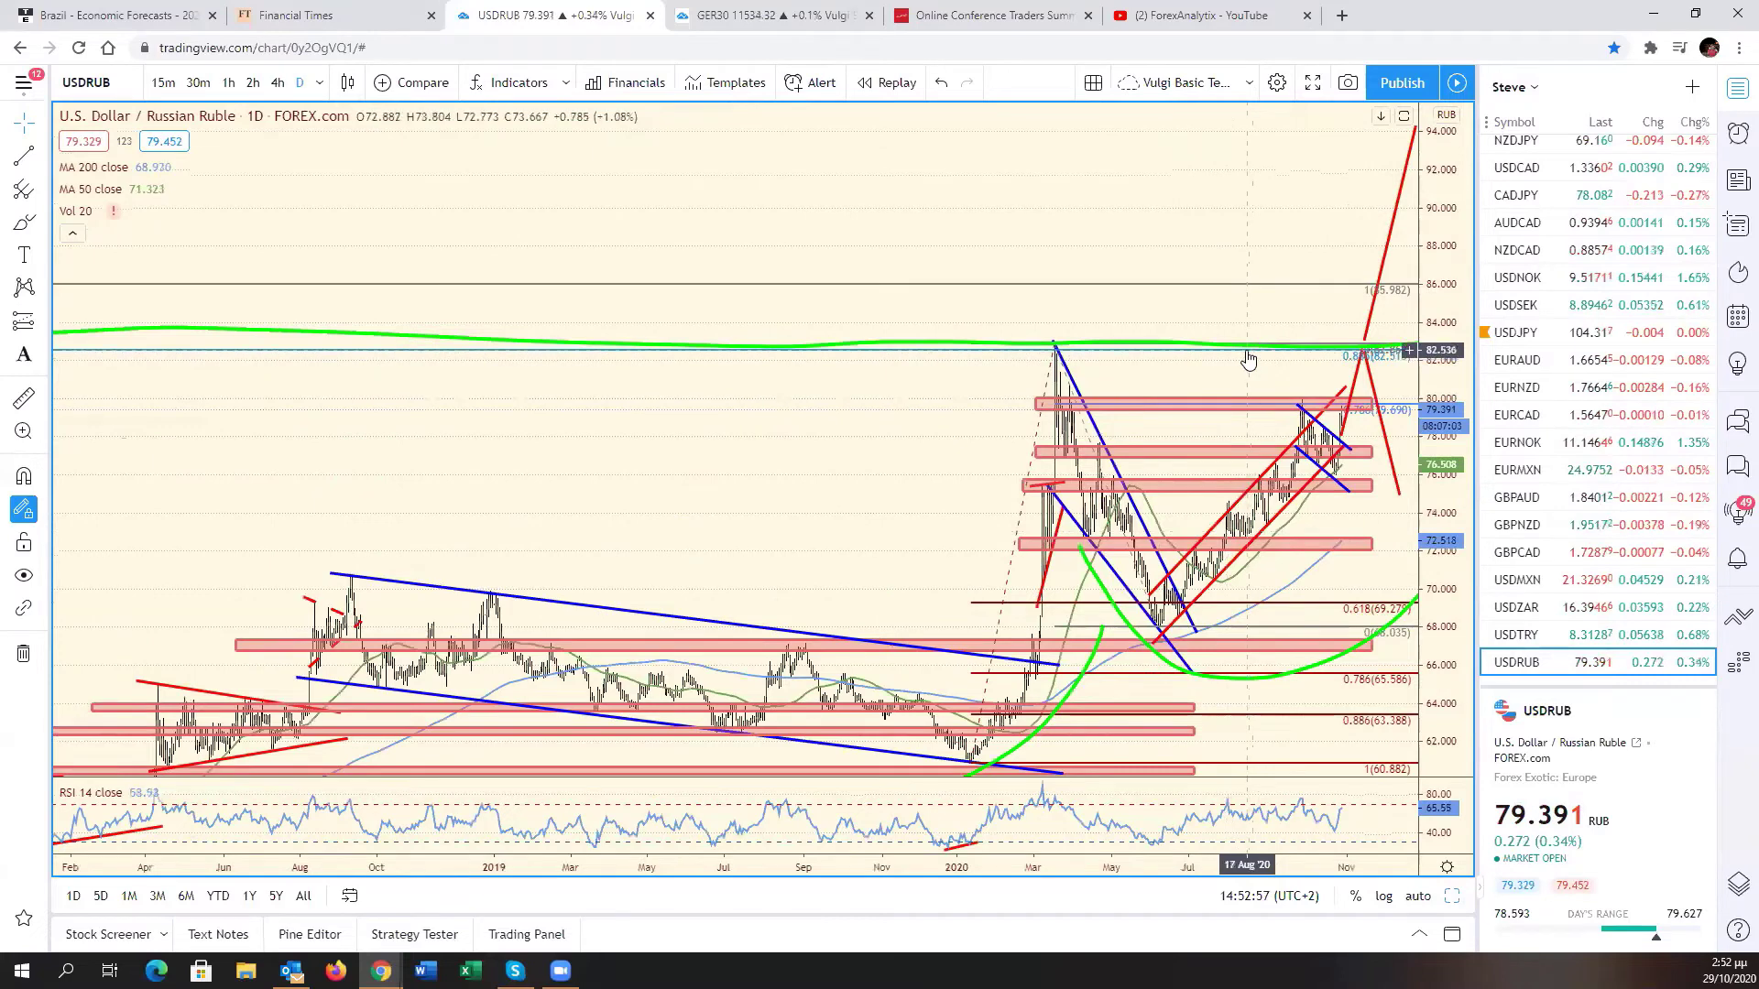
{"action": "scroll", "coordinate": [1248, 359], "scroll_direction": "up", "scroll_amount": 3}
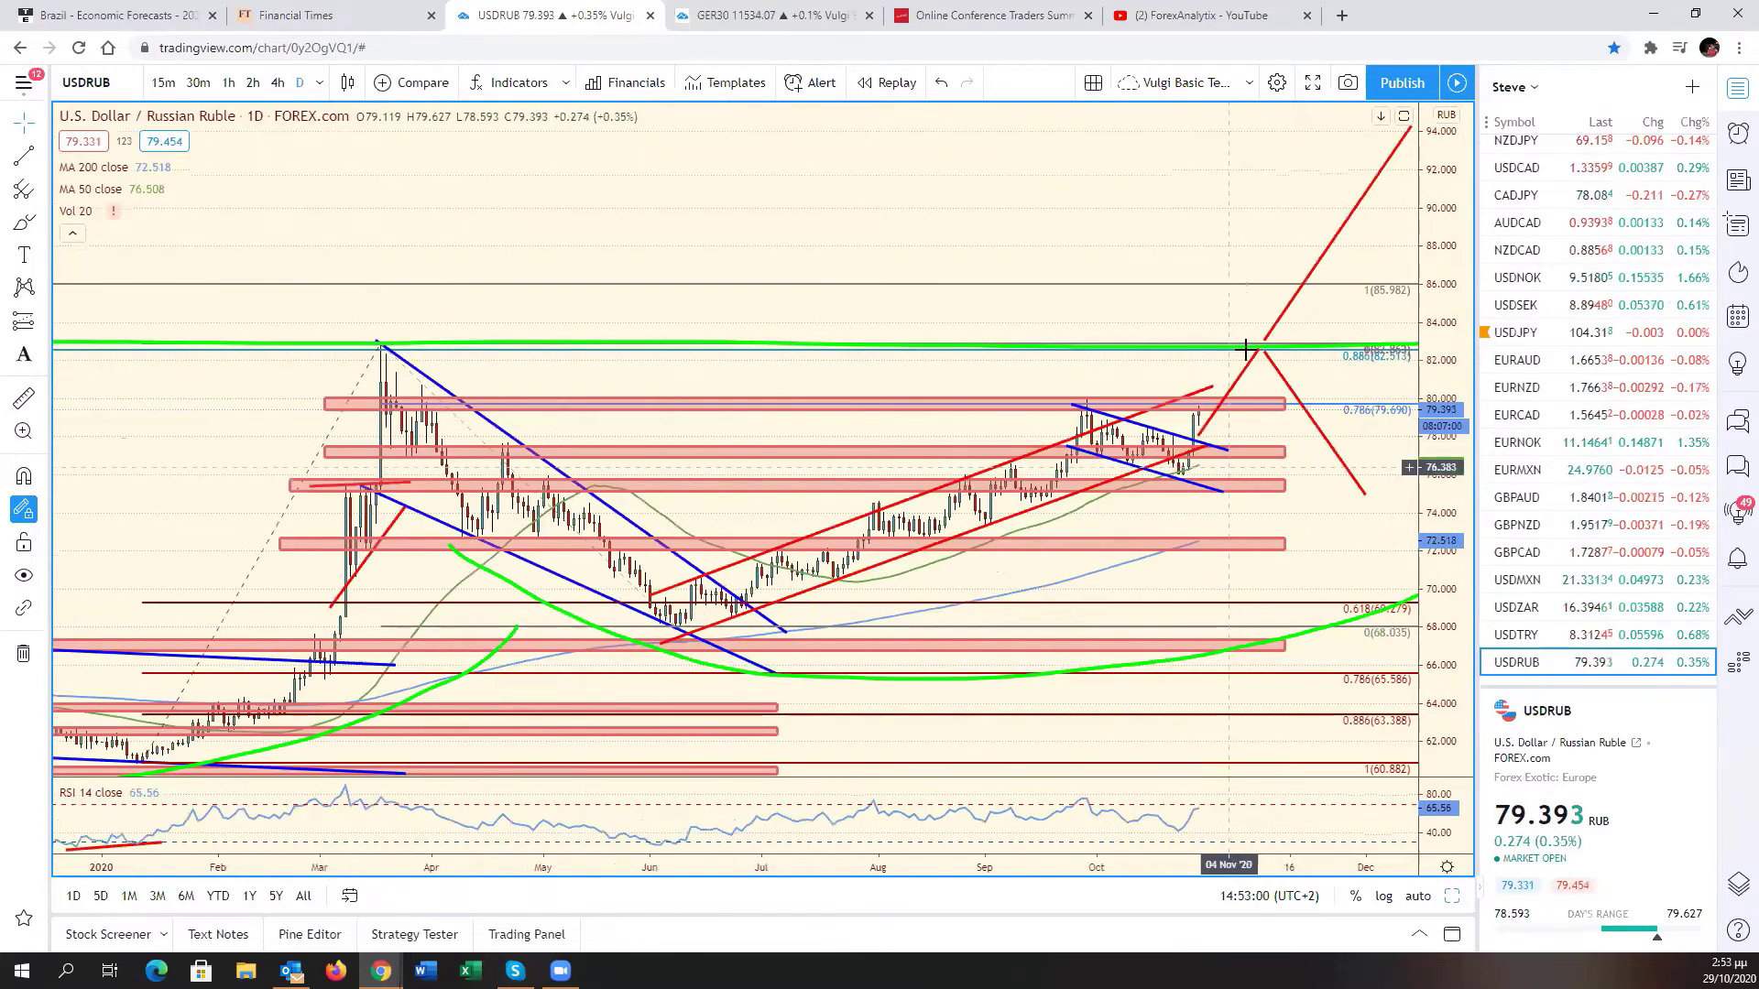
{"action": "scroll", "coordinate": [1294, 525], "scroll_direction": "left", "scroll_amount": 5}
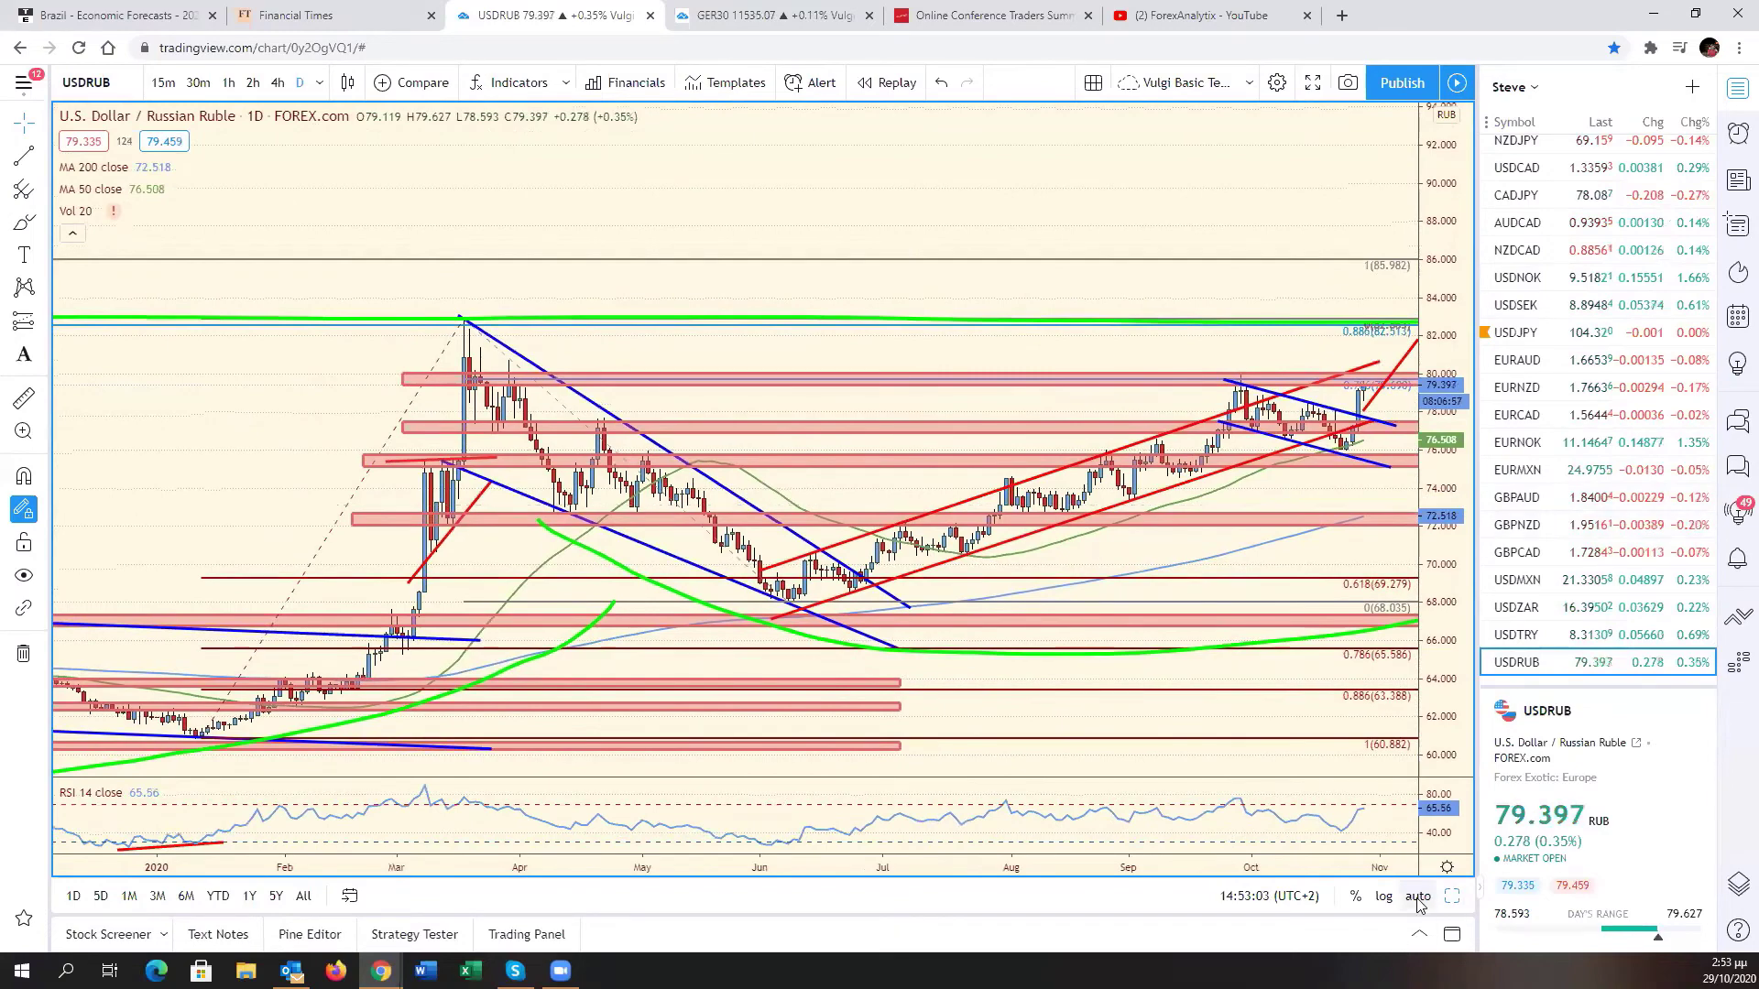
{"action": "key", "text": "alt+Return"}
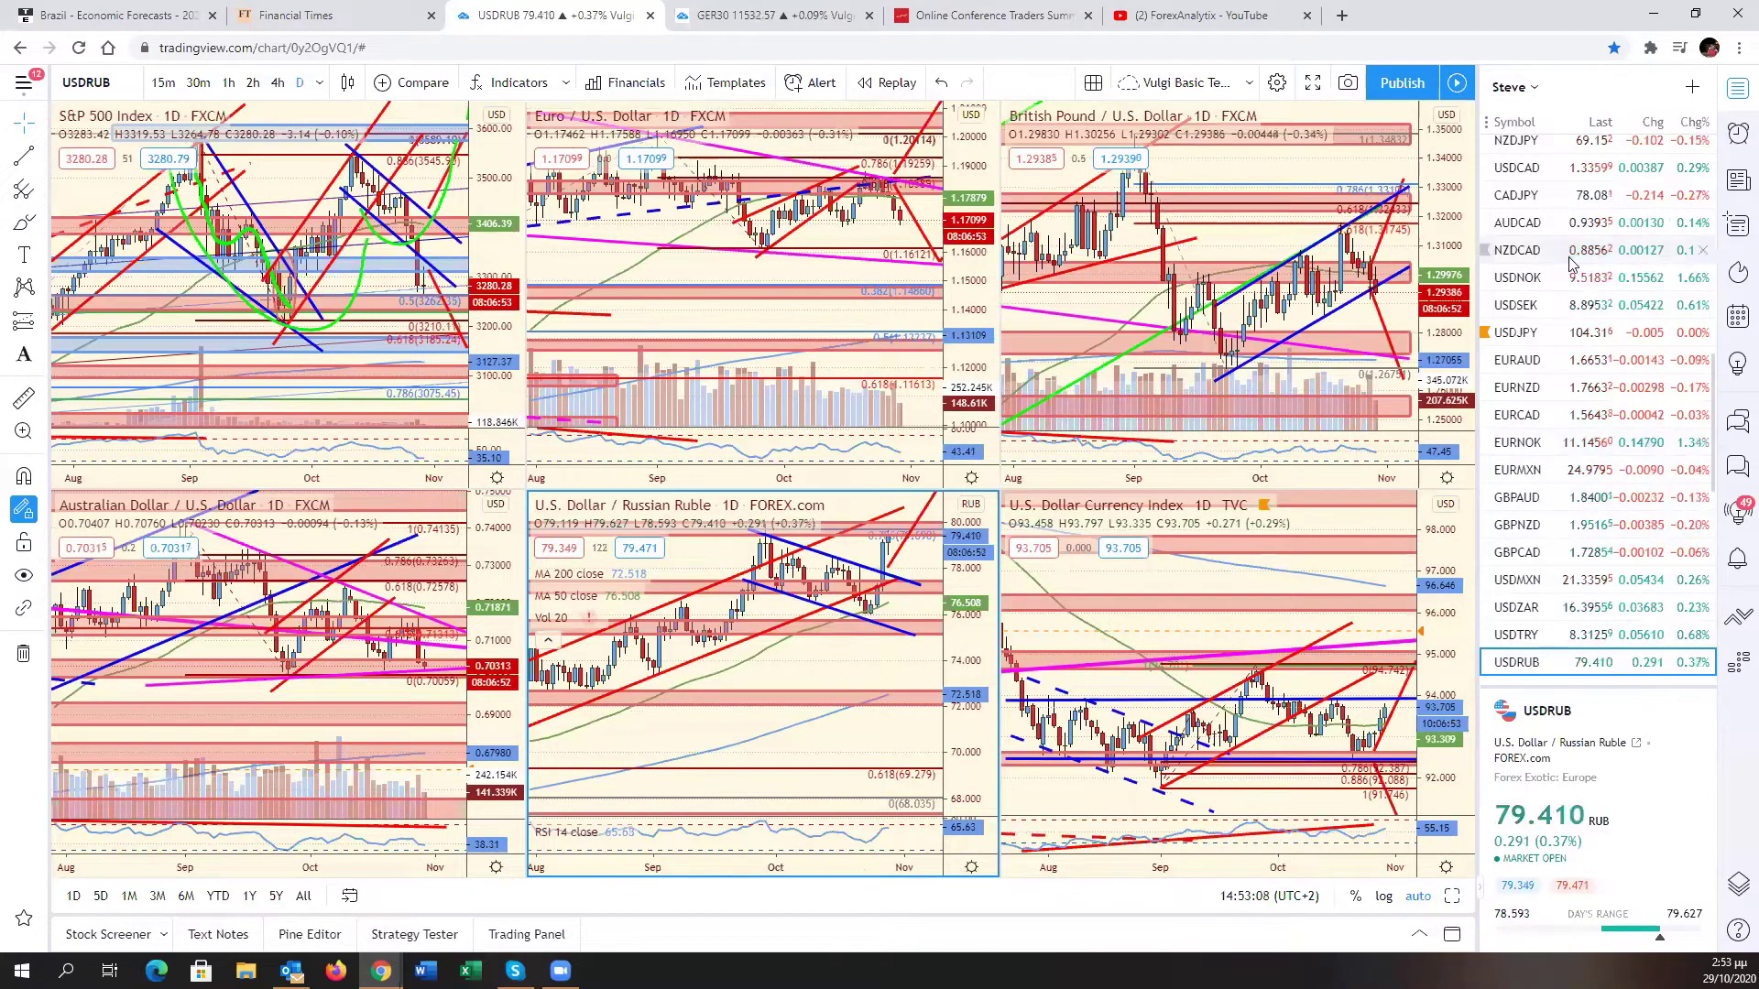
{"action": "left_click", "coordinate": [1521, 195]}
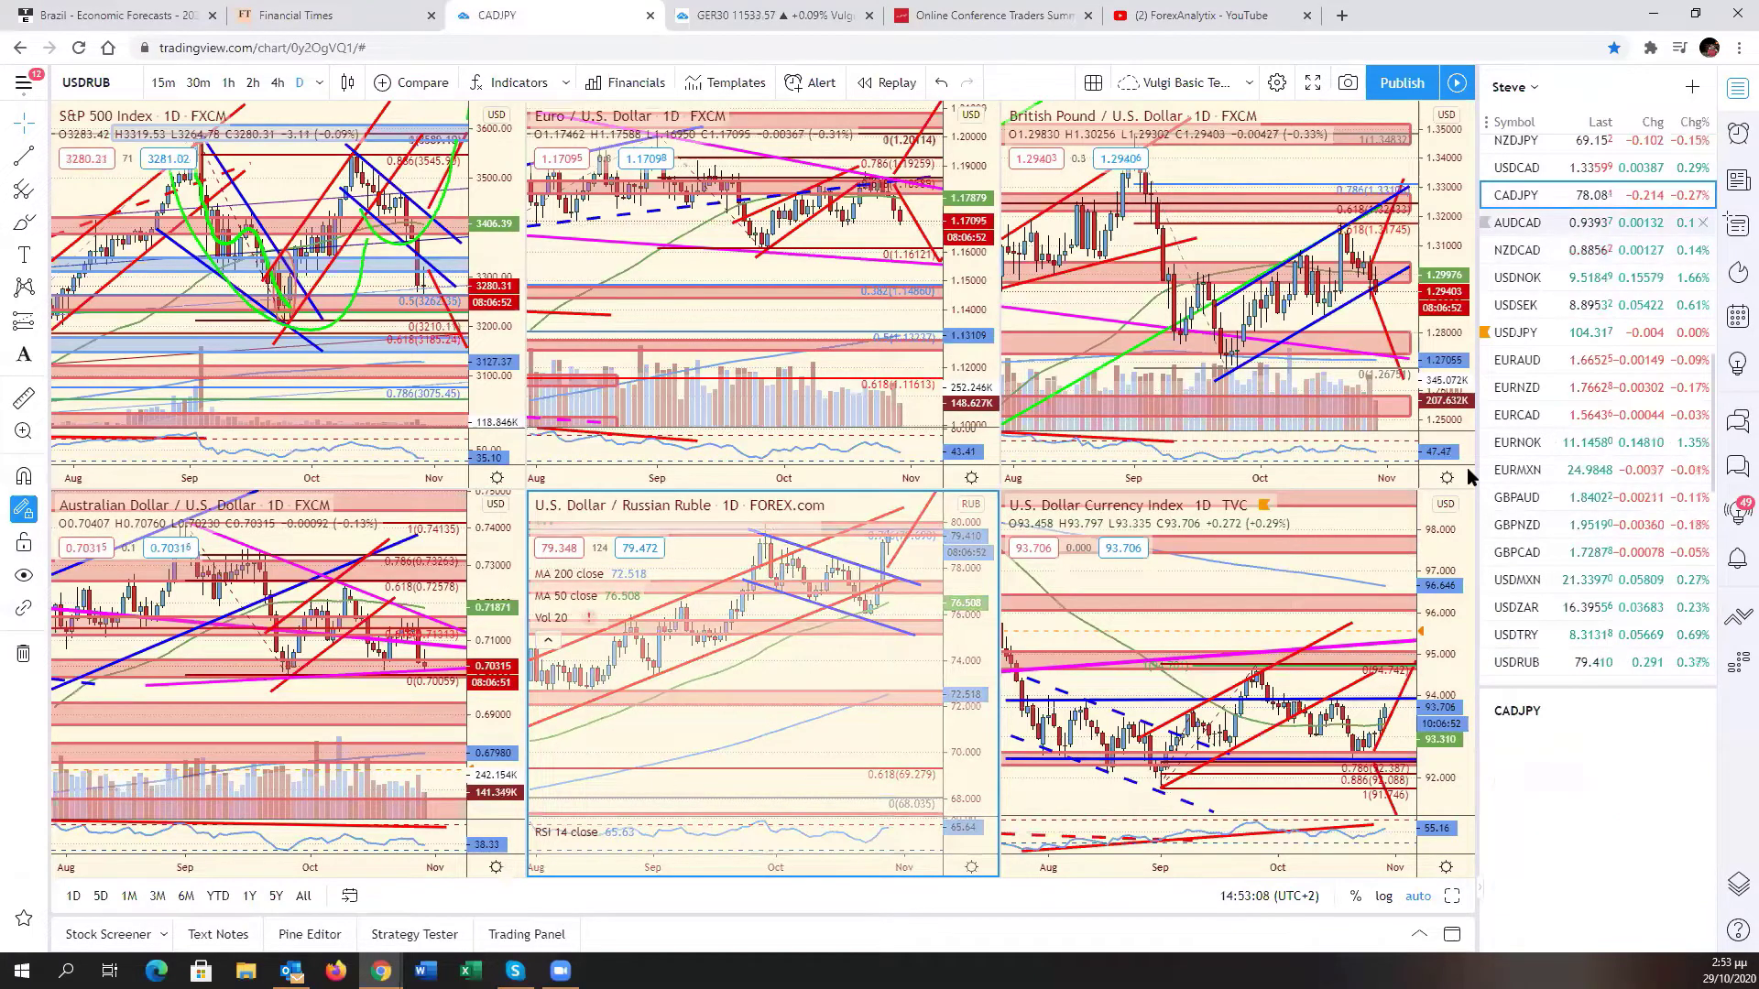
{"action": "left_click", "coordinate": [1453, 895]}
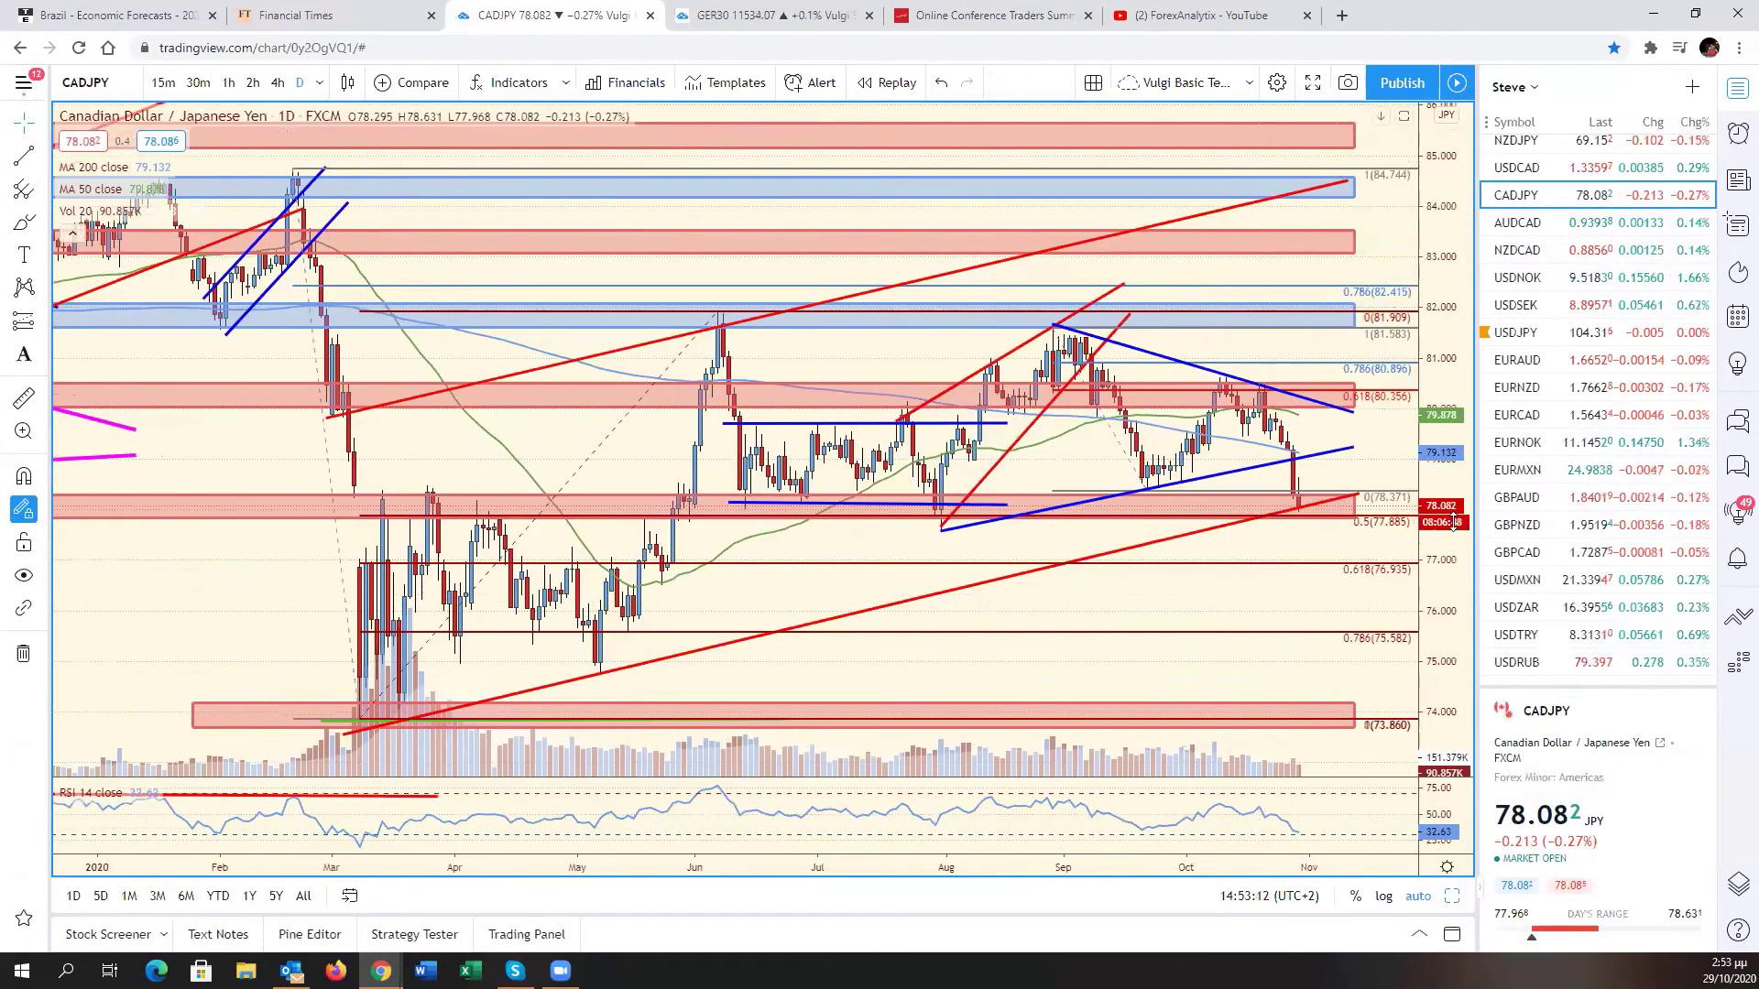
{"action": "left_click_drag", "start_coordinate": [1454, 522], "coordinate": [1438, 727]}
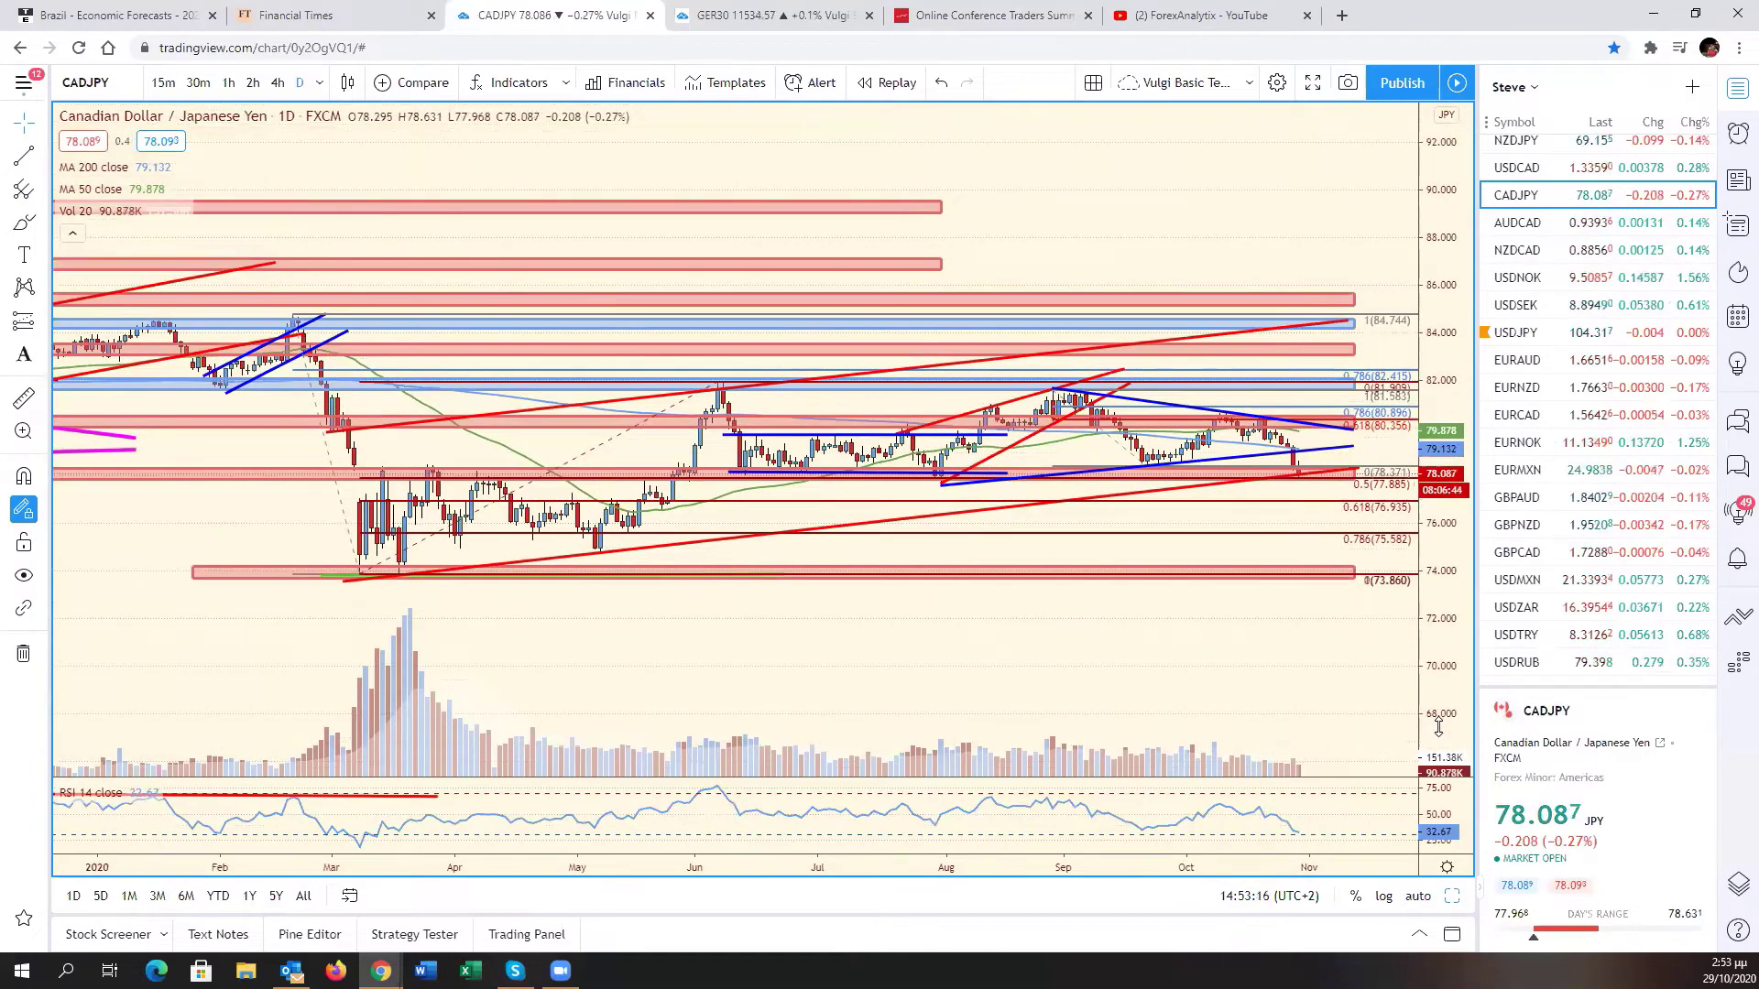
{"action": "scroll", "coordinate": [1111, 688], "scroll_direction": "down", "scroll_amount": 6}
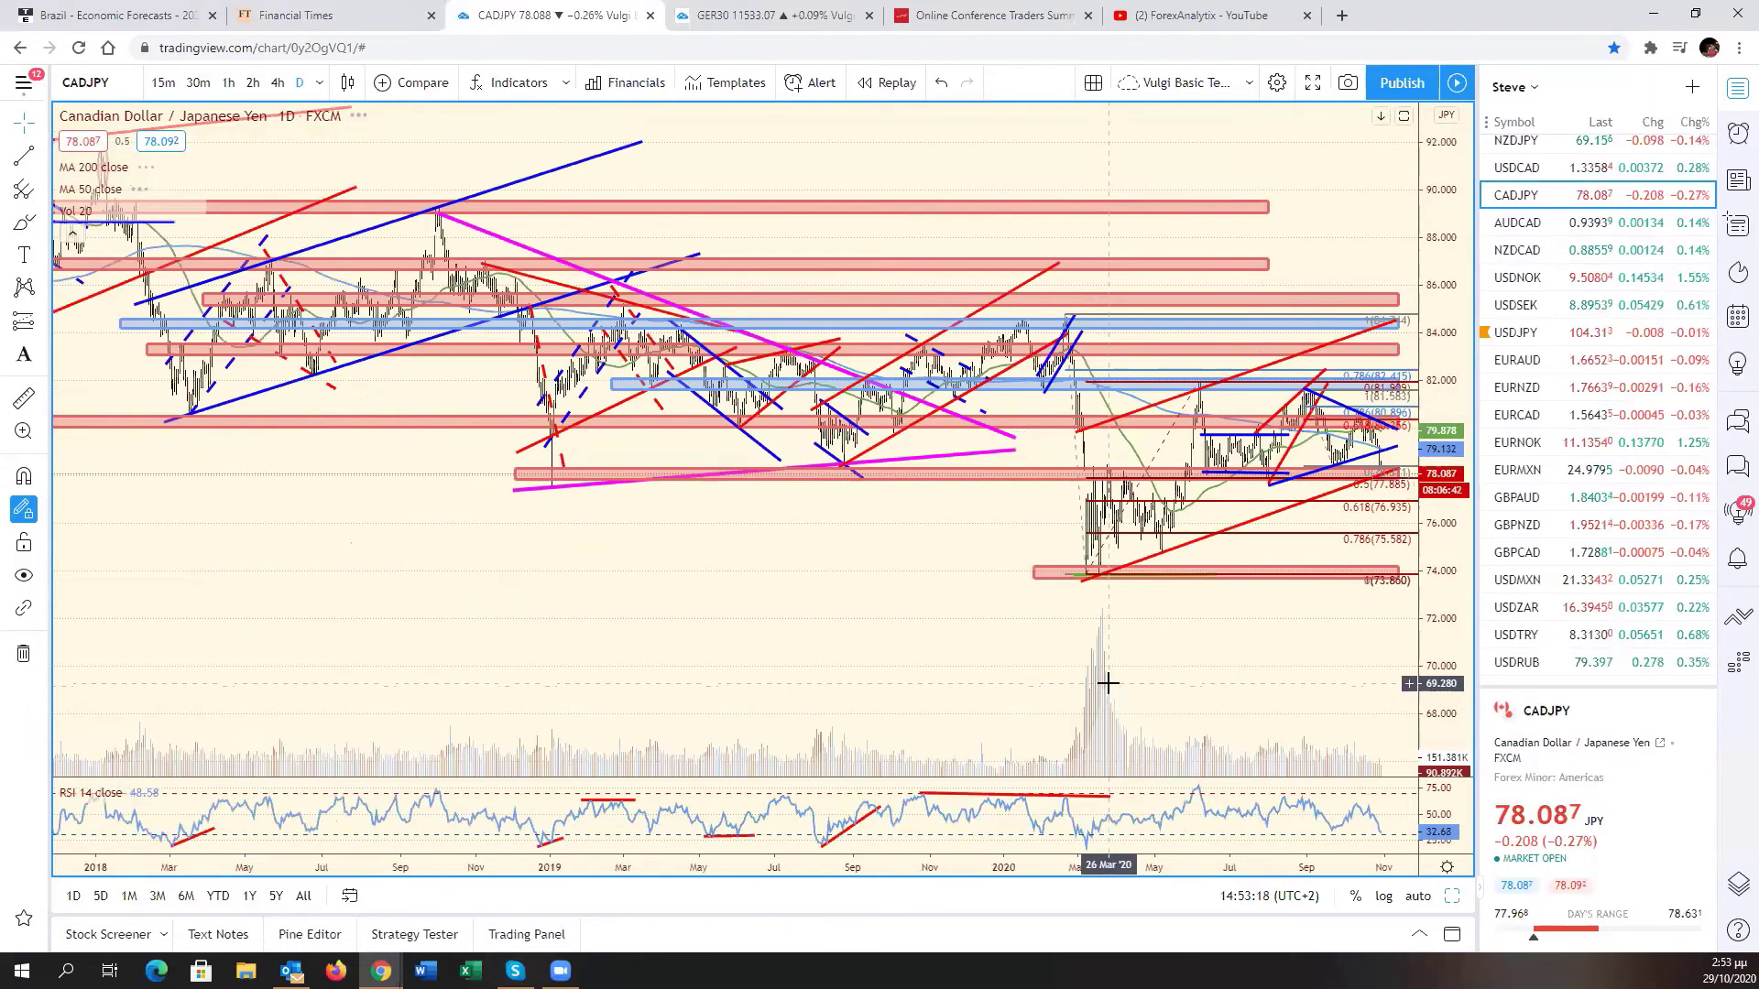
{"action": "scroll", "coordinate": [1108, 682], "scroll_direction": "up", "scroll_amount": 3}
{"action": "scroll", "coordinate": [1111, 685], "scroll_direction": "up", "scroll_amount": 3}
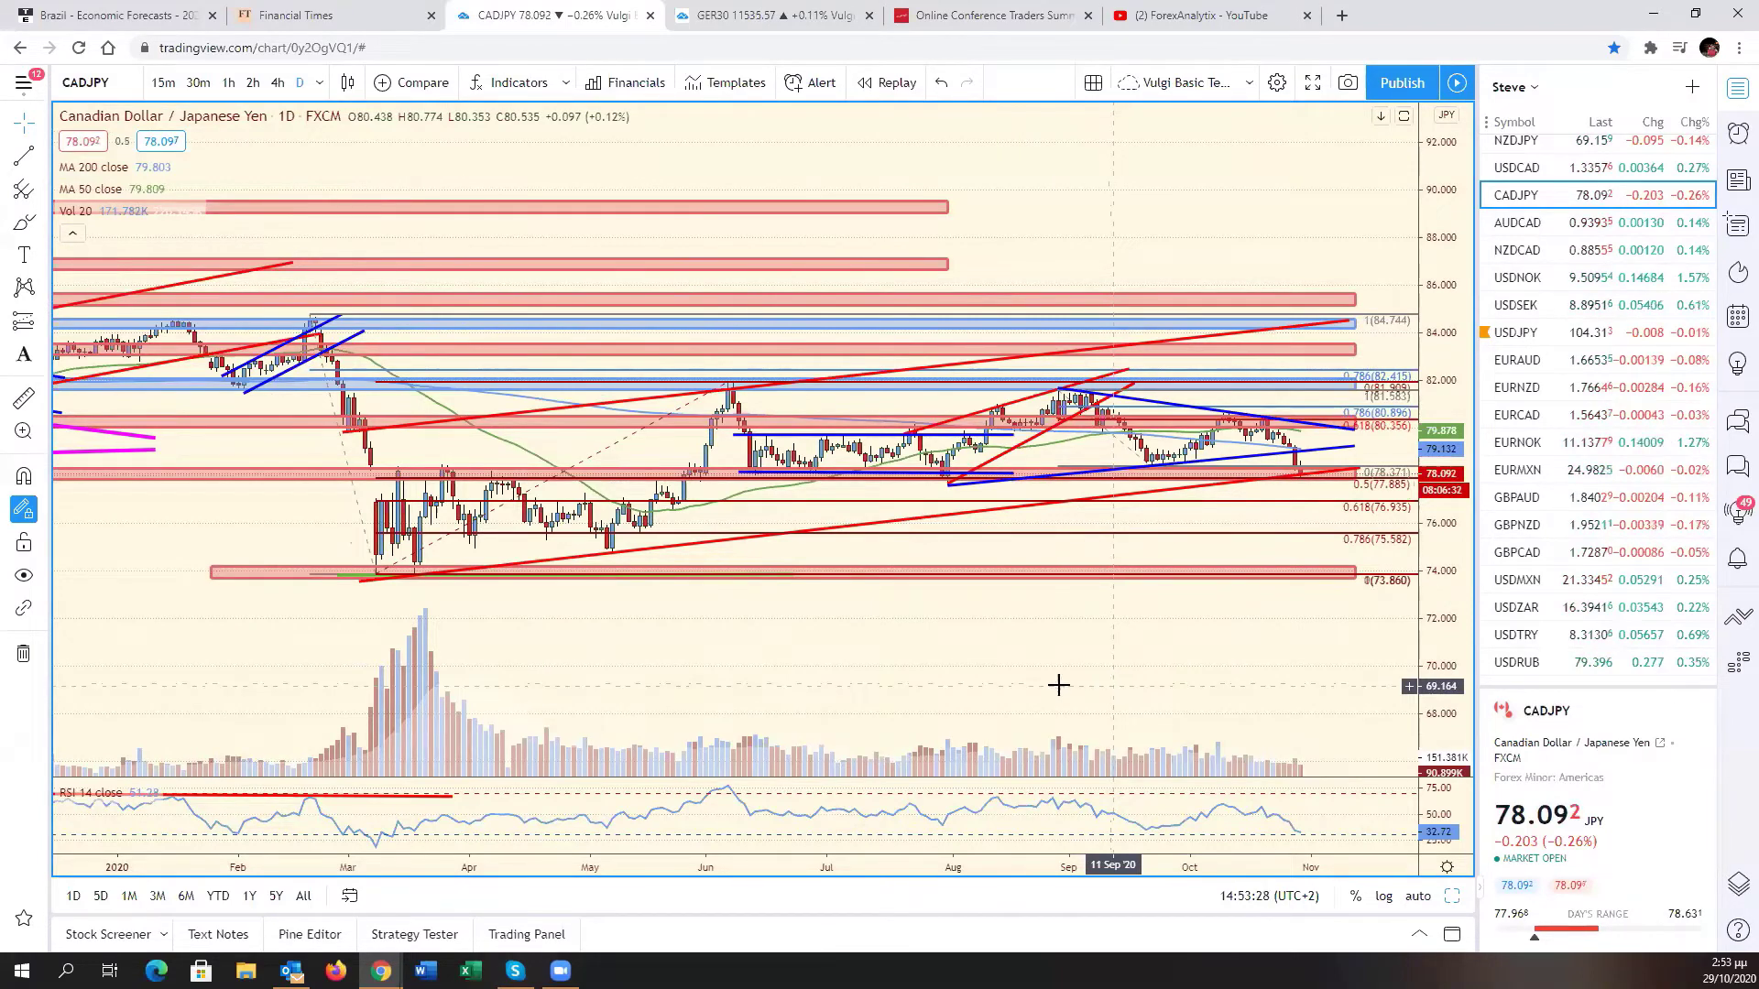
{"action": "scroll", "coordinate": [1054, 614], "scroll_direction": "down", "scroll_amount": 2}
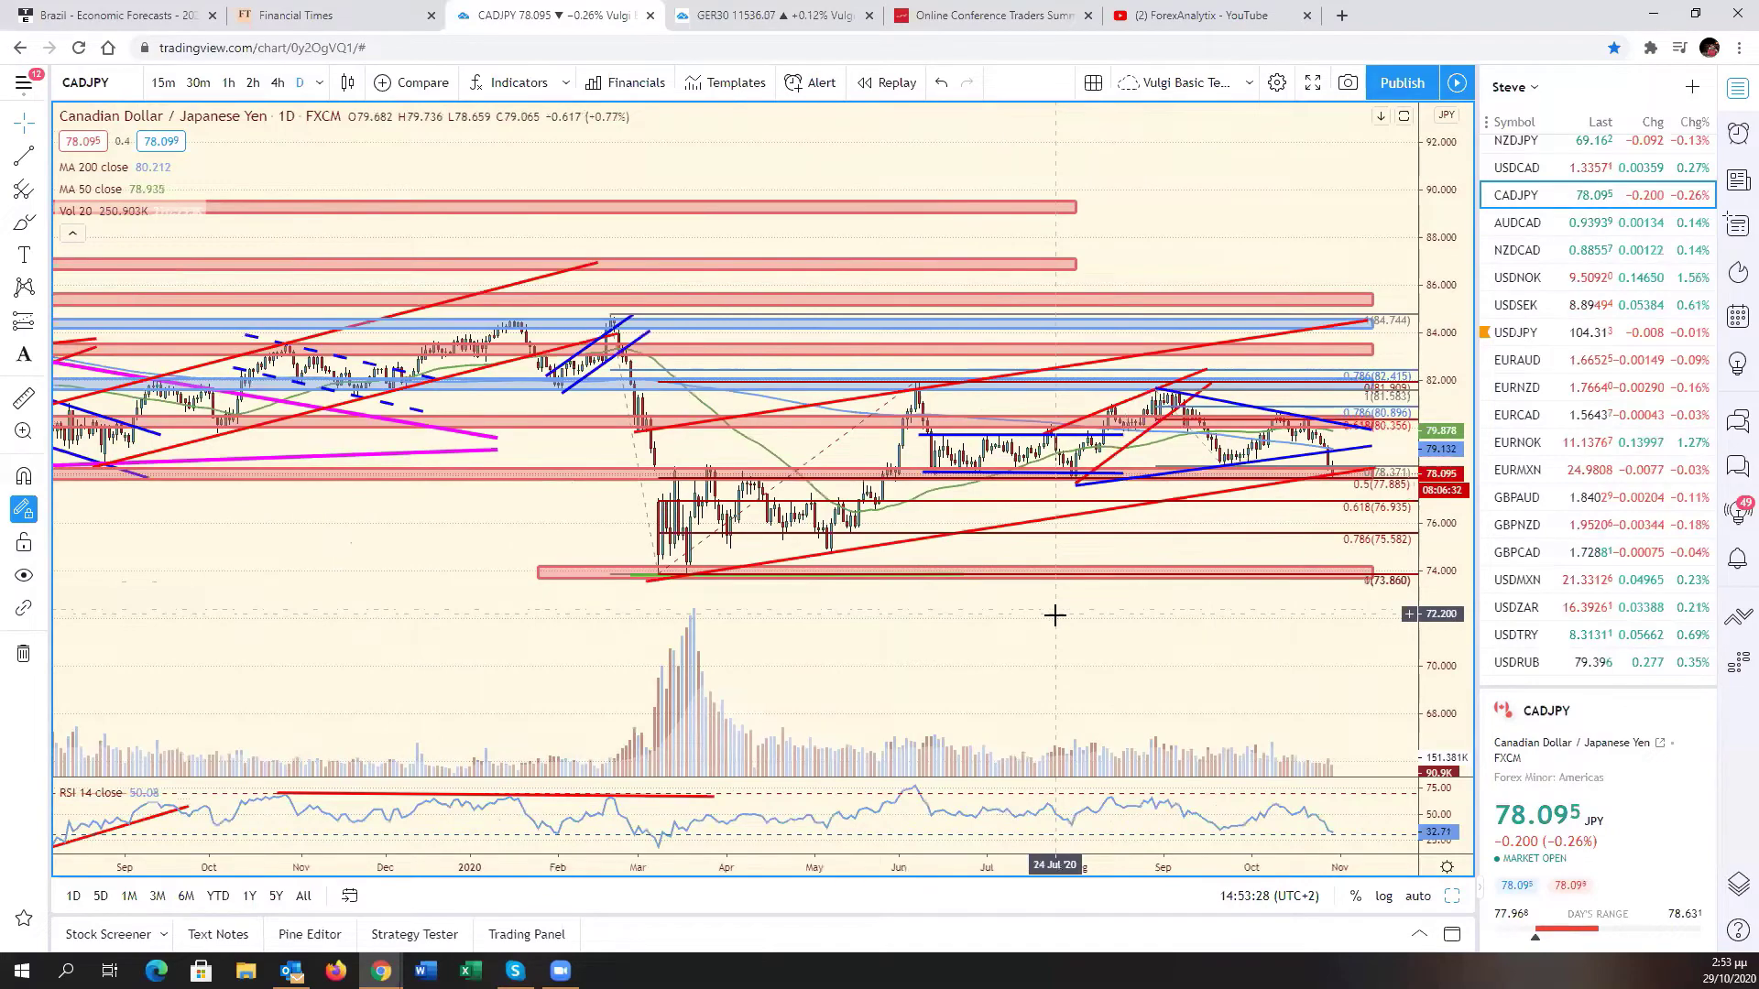
{"action": "scroll", "coordinate": [1058, 625], "scroll_direction": "down", "scroll_amount": 2}
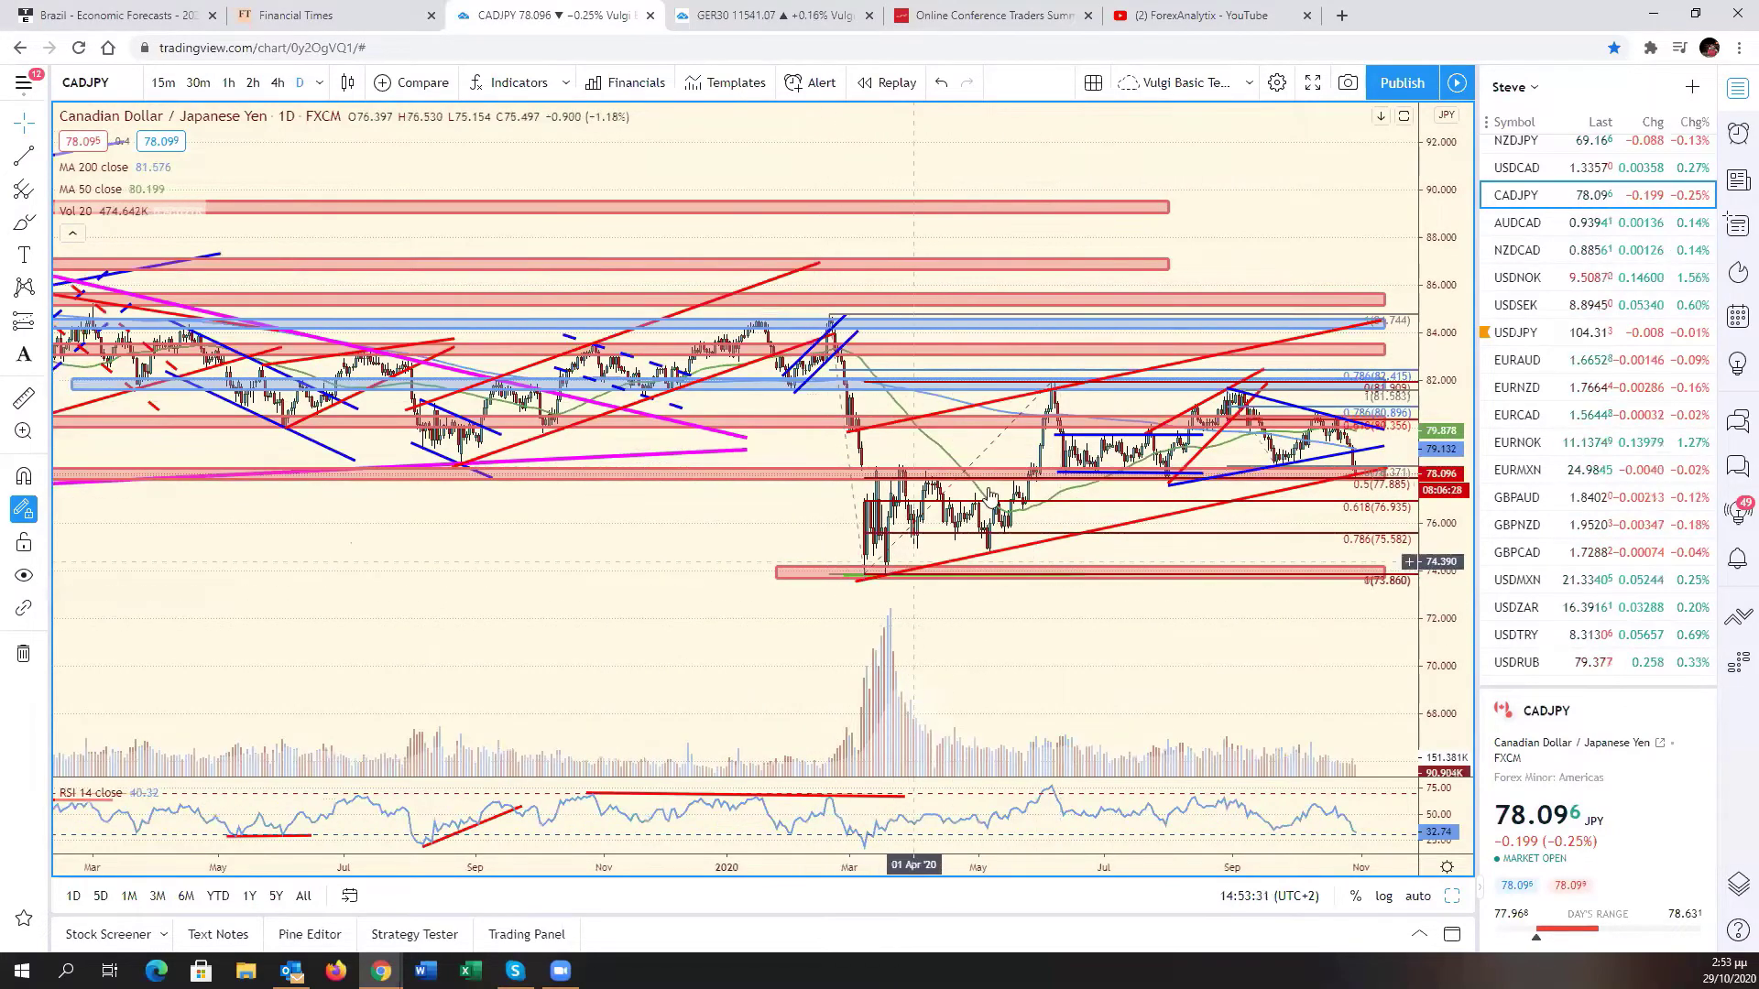
{"action": "scroll", "coordinate": [1161, 585], "scroll_direction": "up", "scroll_amount": 3}
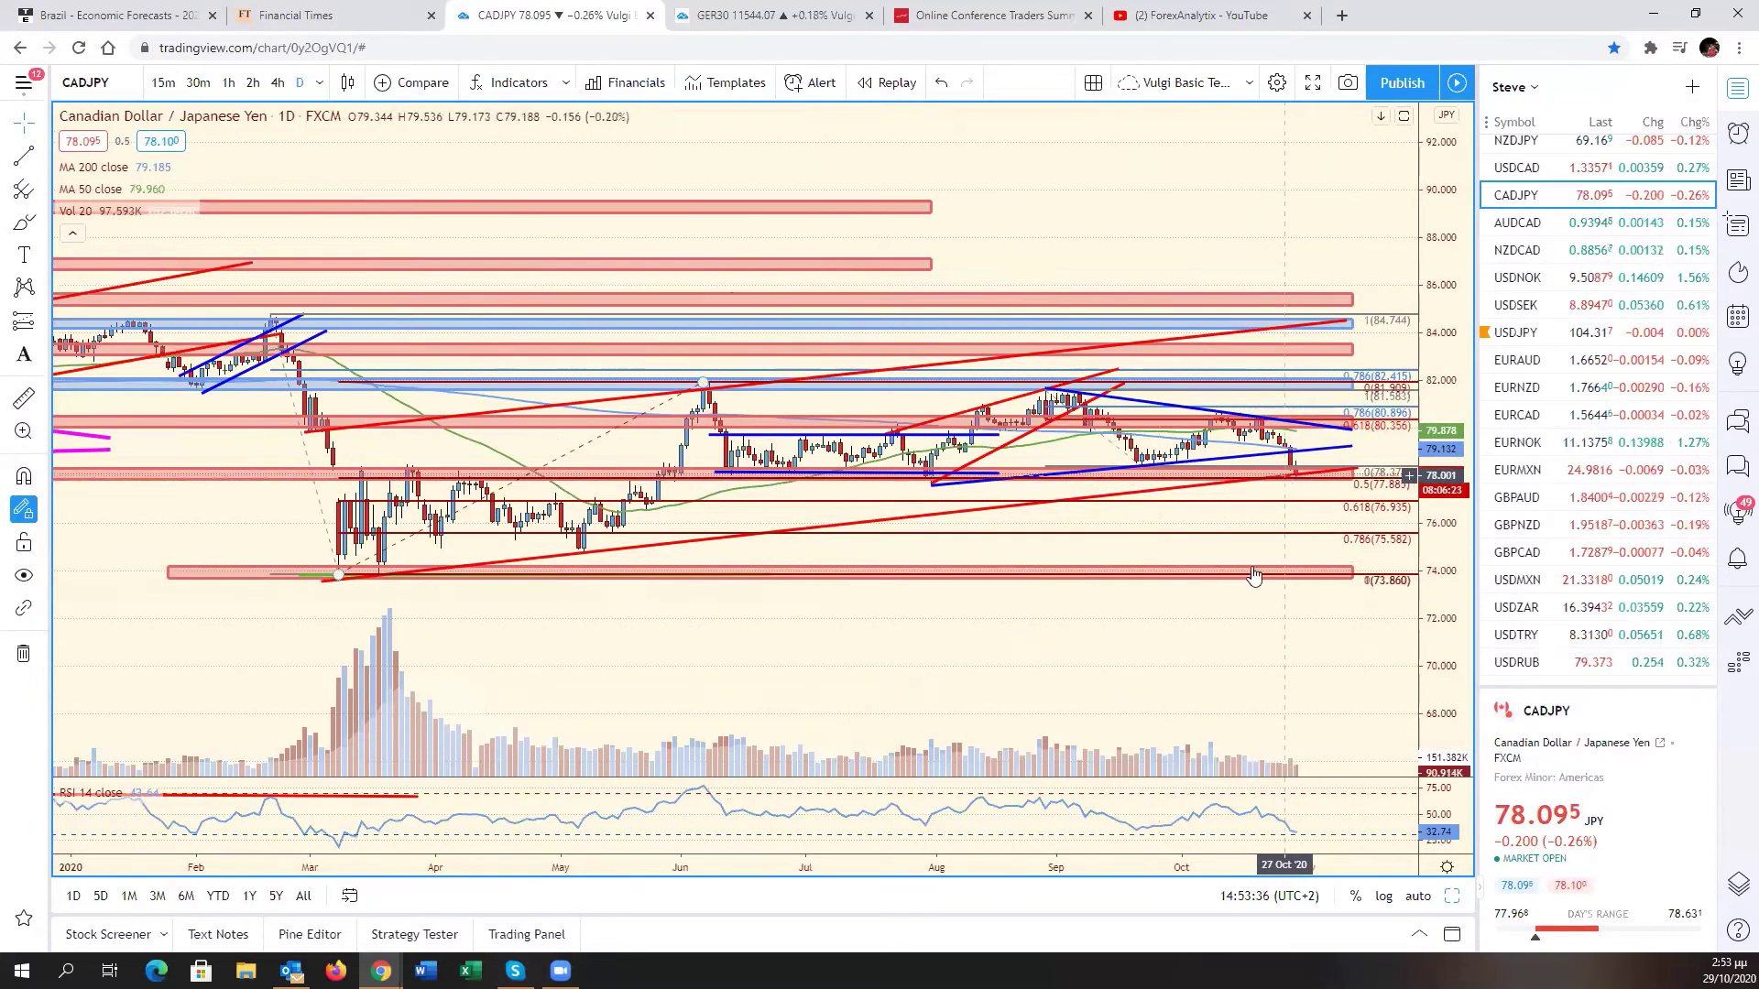
{"action": "scroll", "coordinate": [1295, 608], "scroll_direction": "down", "scroll_amount": 3}
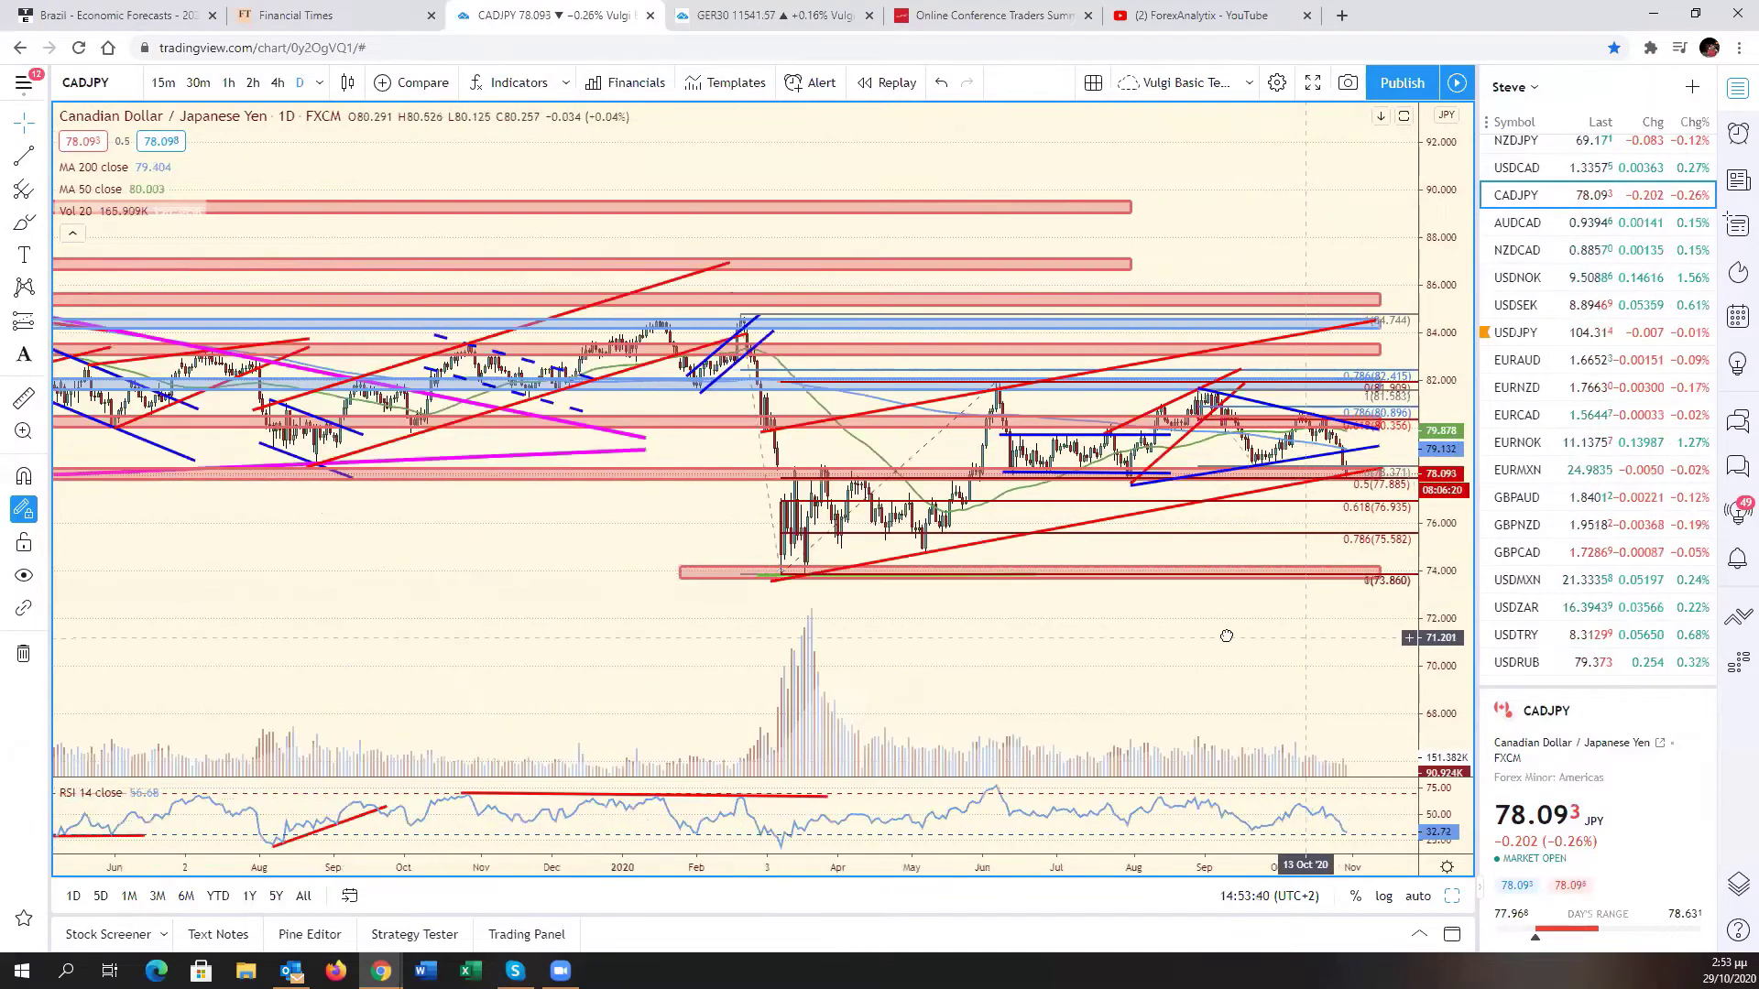
{"action": "scroll", "coordinate": [1226, 636], "scroll_direction": "down", "scroll_amount": 3}
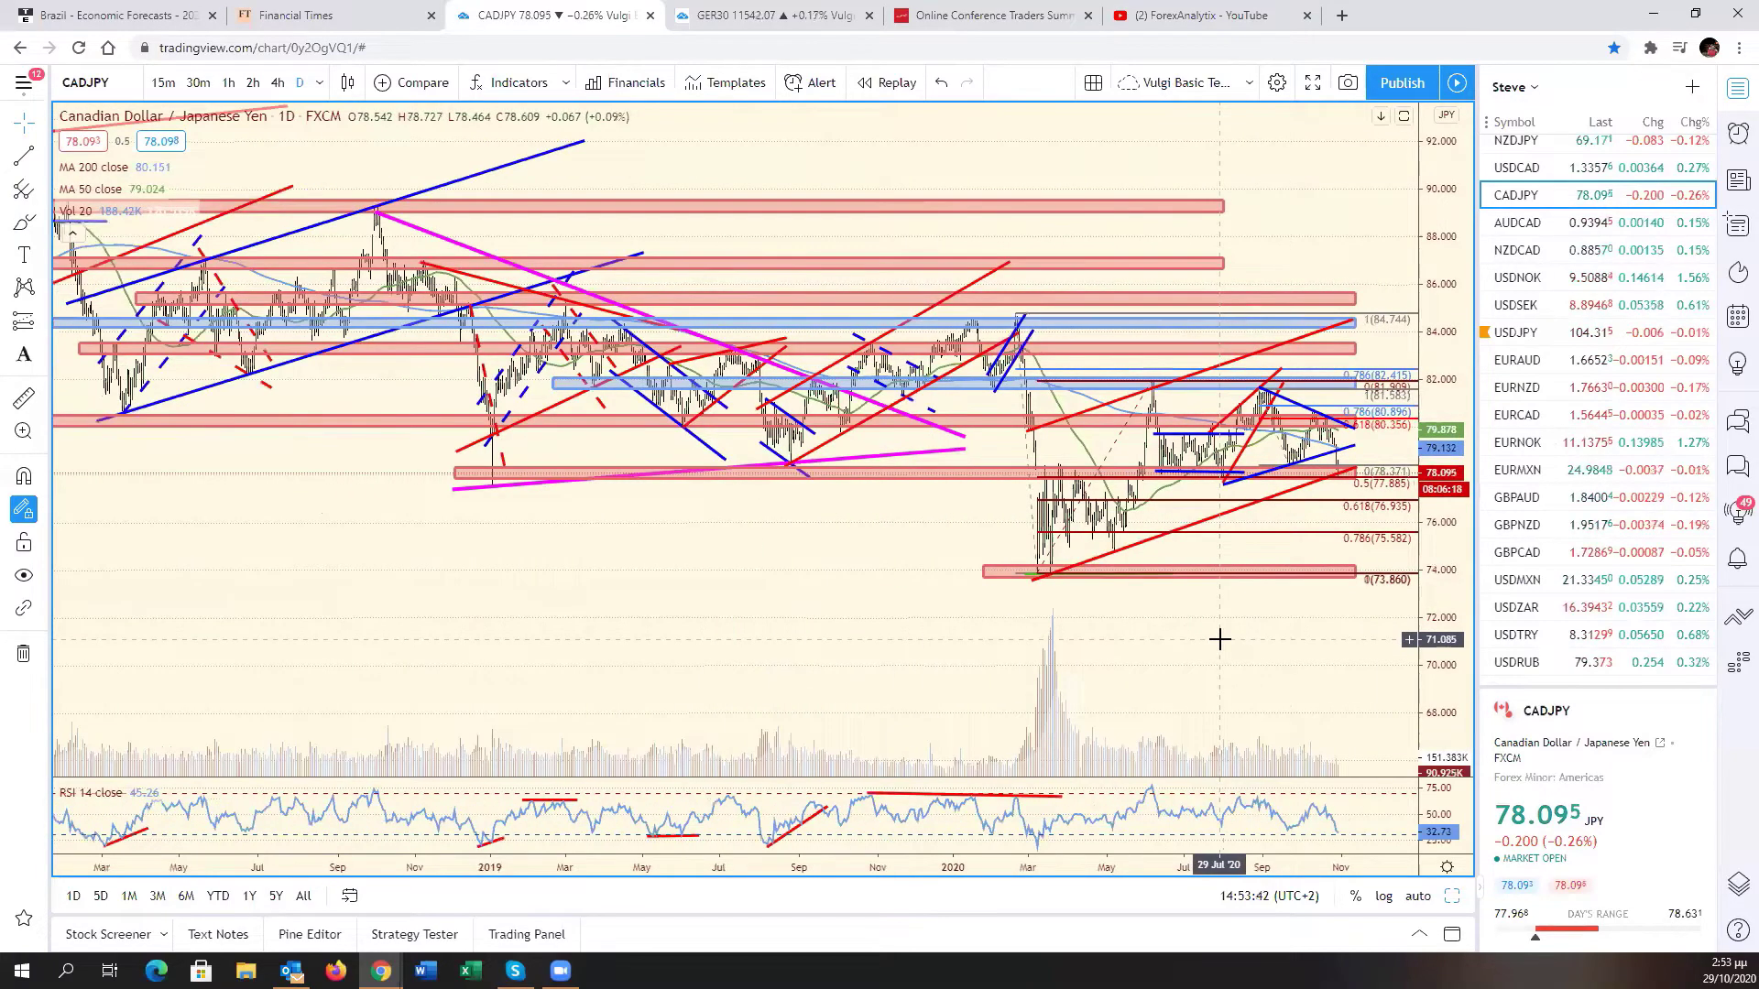
{"action": "scroll", "coordinate": [1219, 639], "scroll_direction": "up", "scroll_amount": 5}
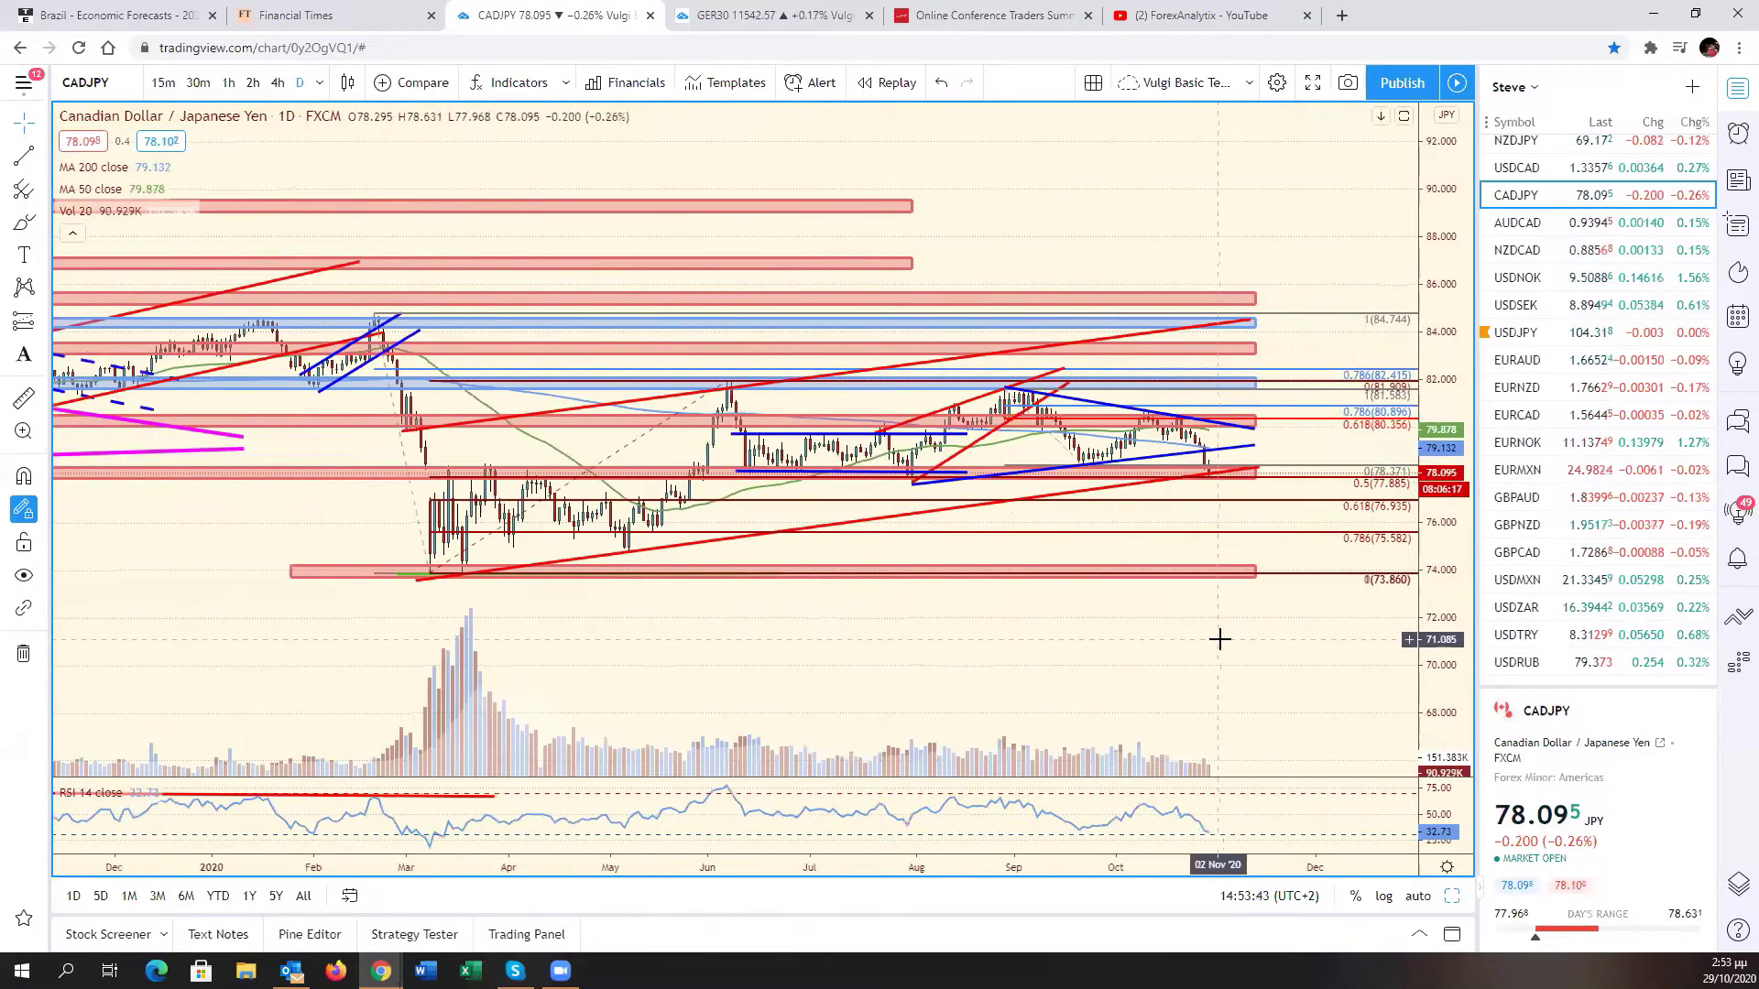
{"action": "scroll", "coordinate": [1218, 638], "scroll_direction": "up", "scroll_amount": 5}
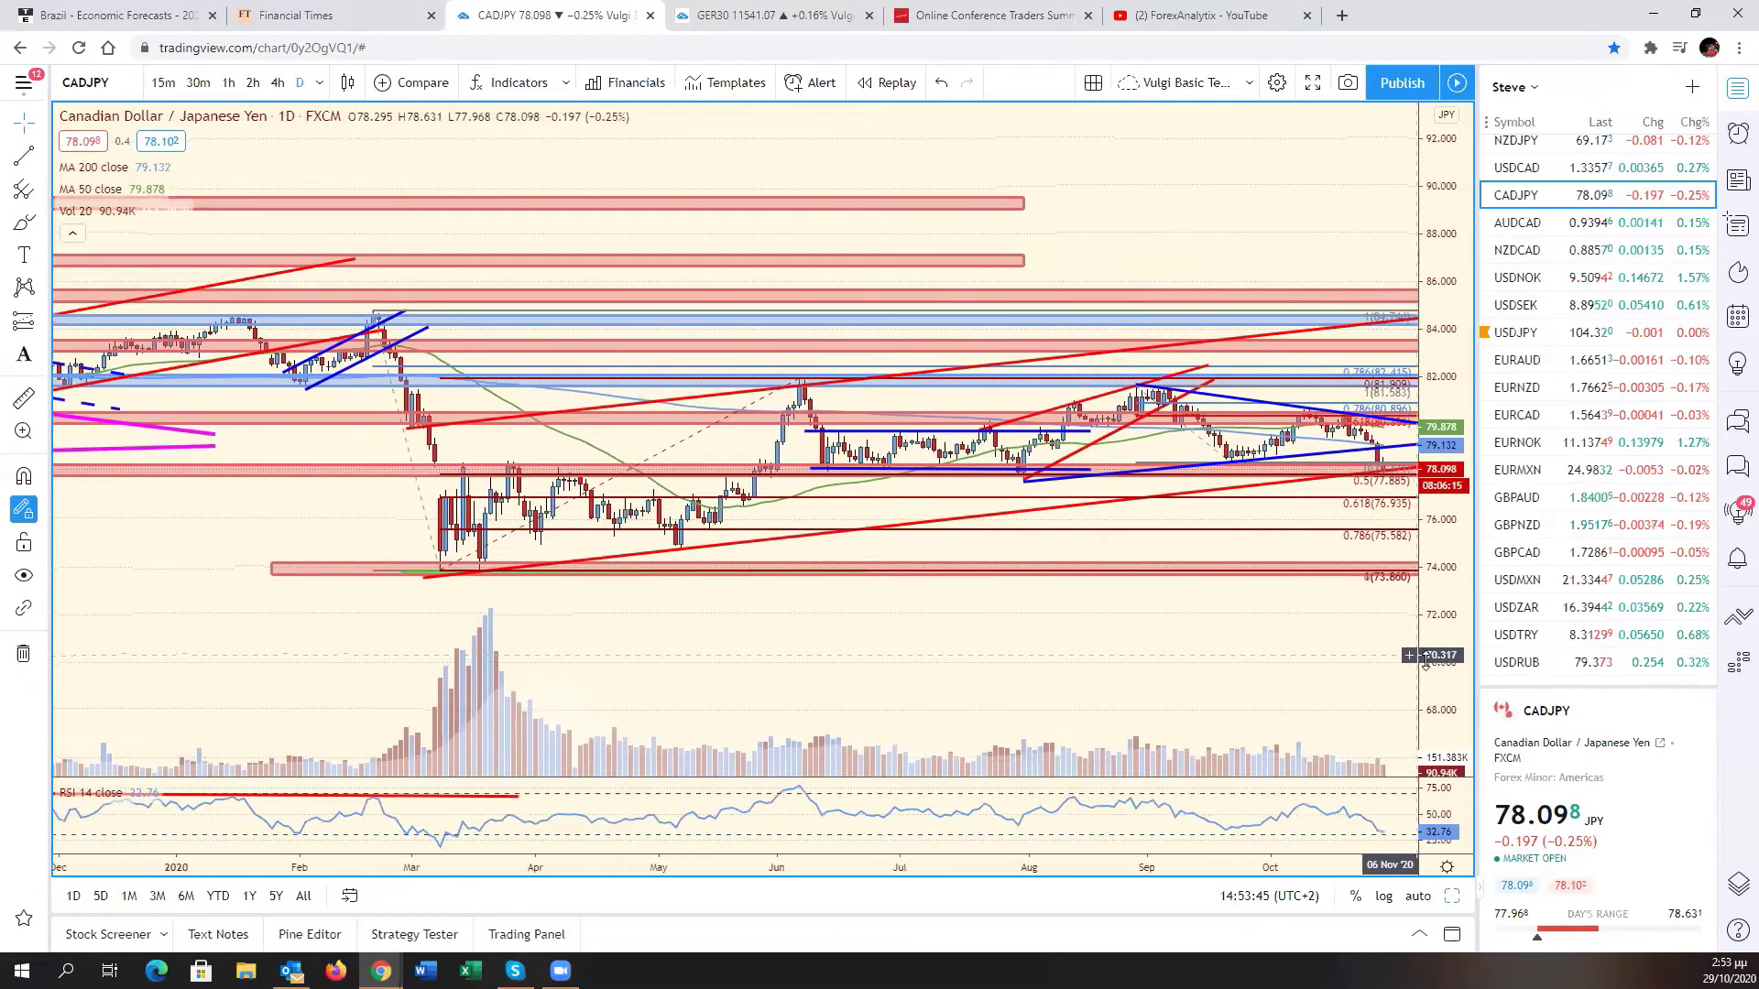
{"action": "left_click", "coordinate": [1451, 897]}
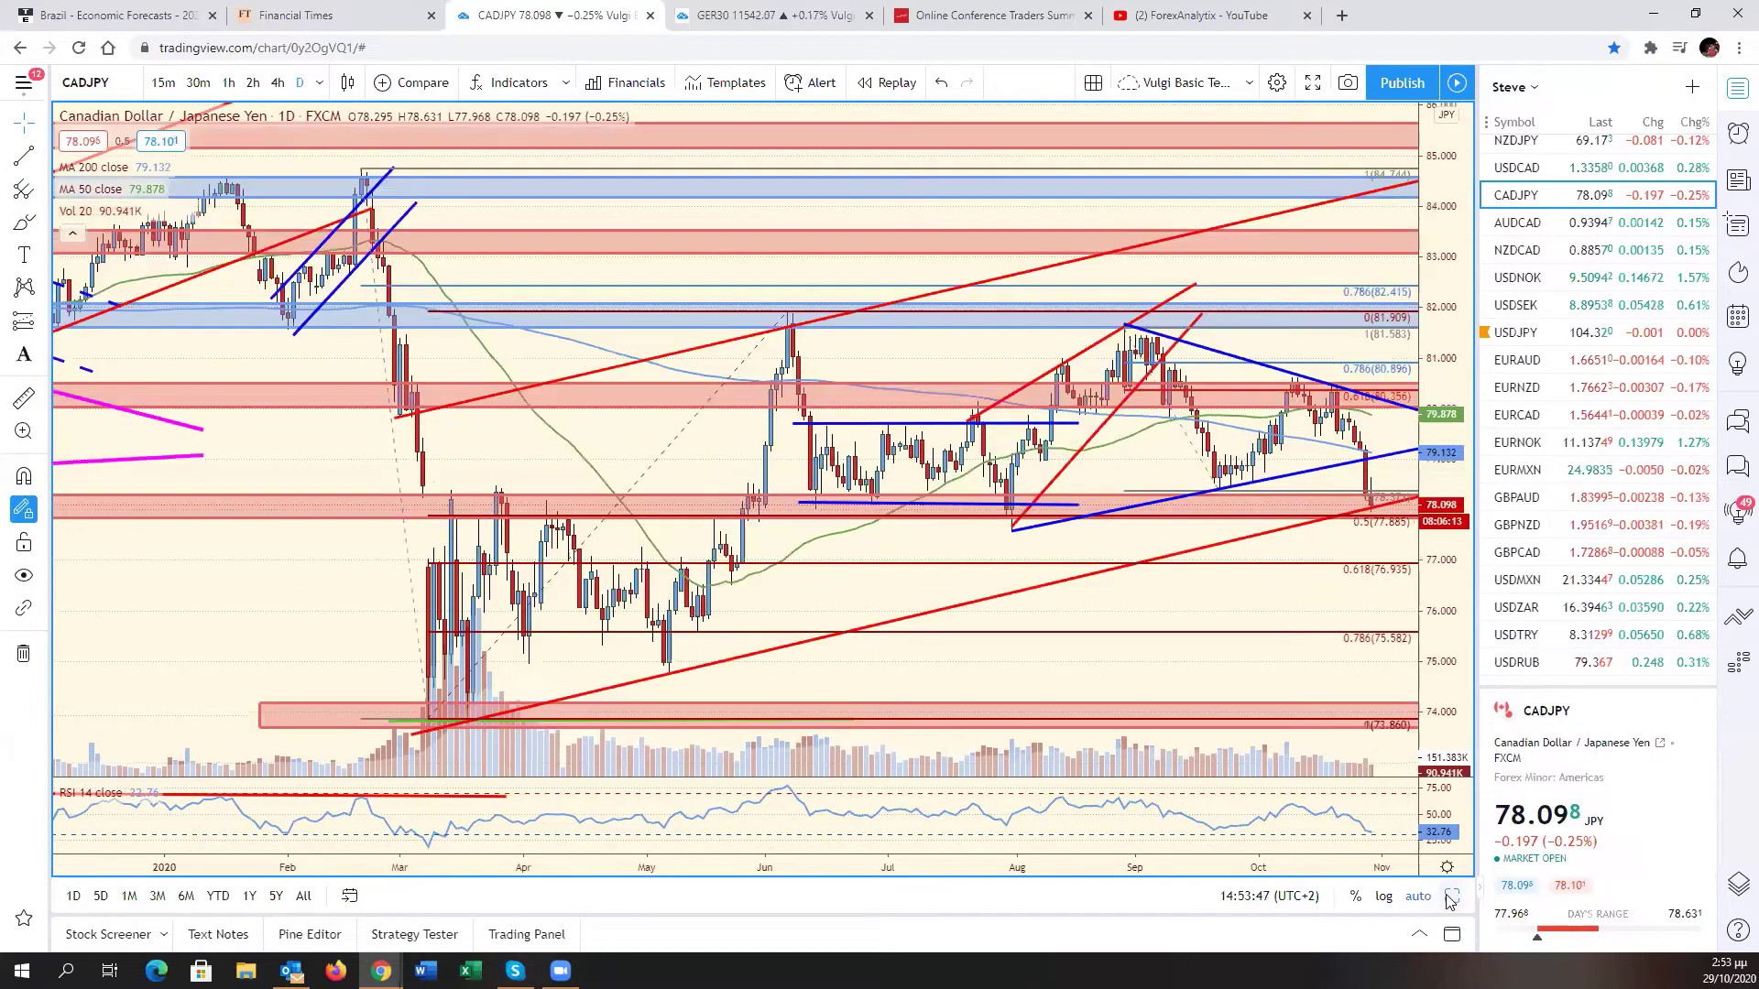
{"action": "left_click", "coordinate": [1451, 898]}
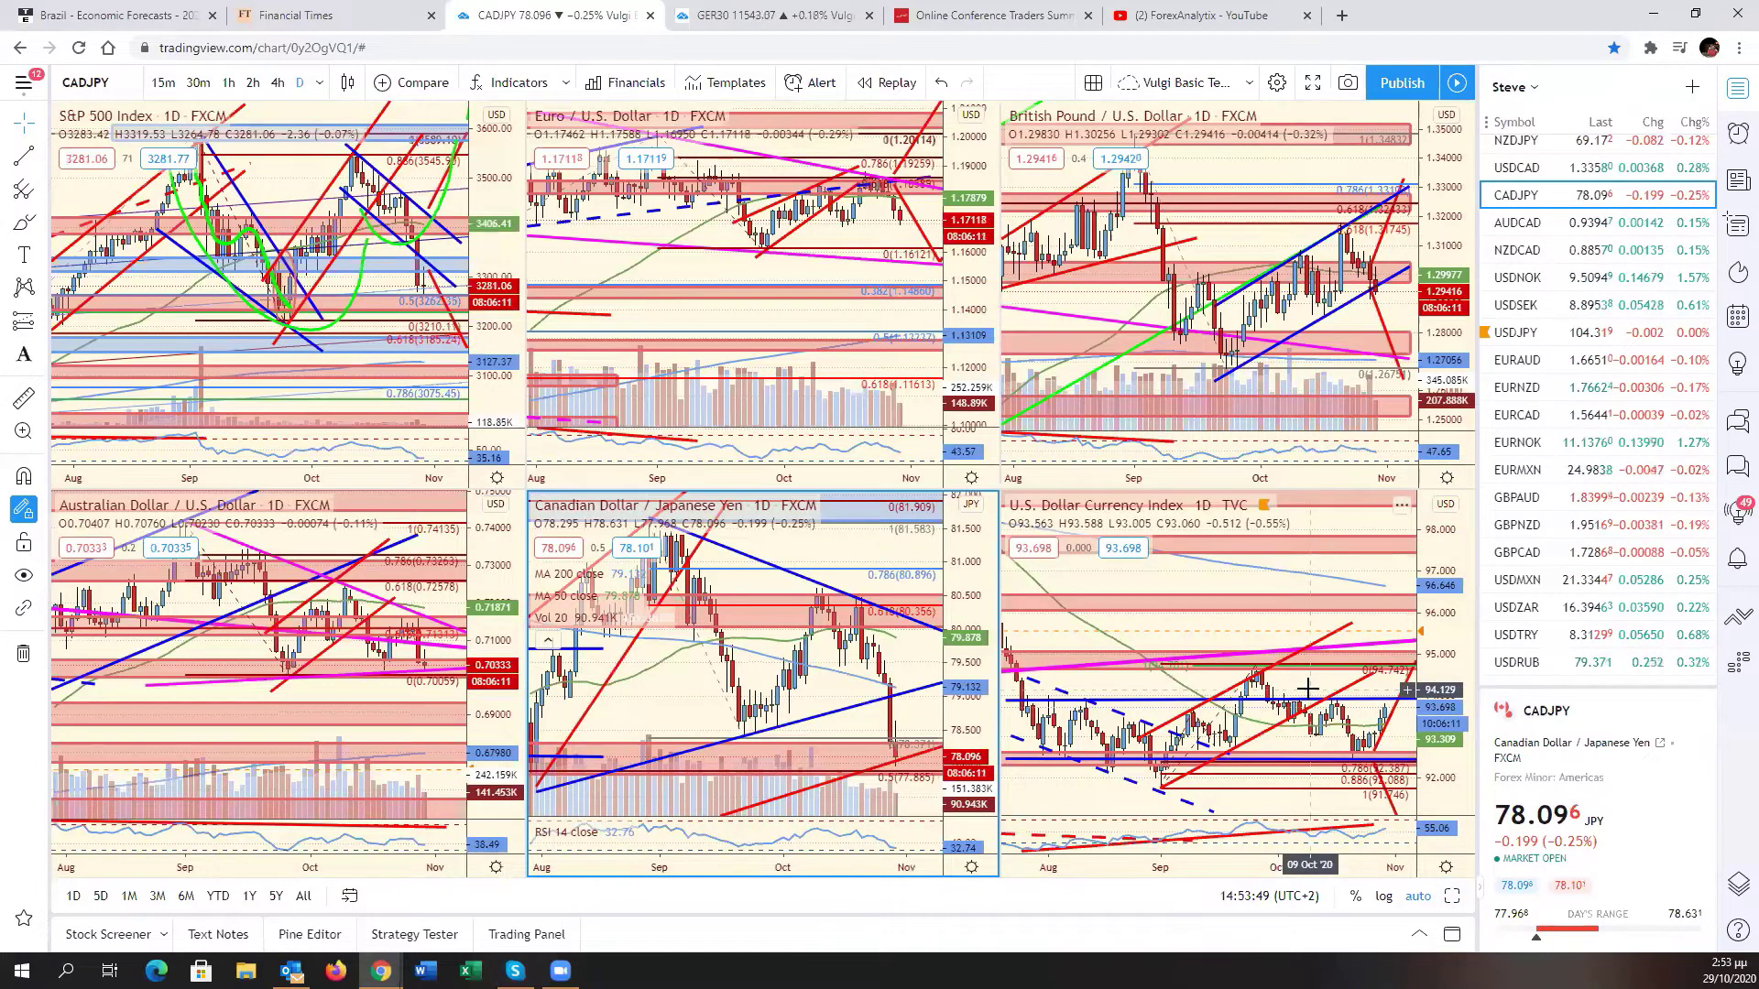
- Load USDJPY into the bottom-right pane and view it full-size with a 98–116 price range
{"action": "left_click", "coordinate": [1548, 335]}
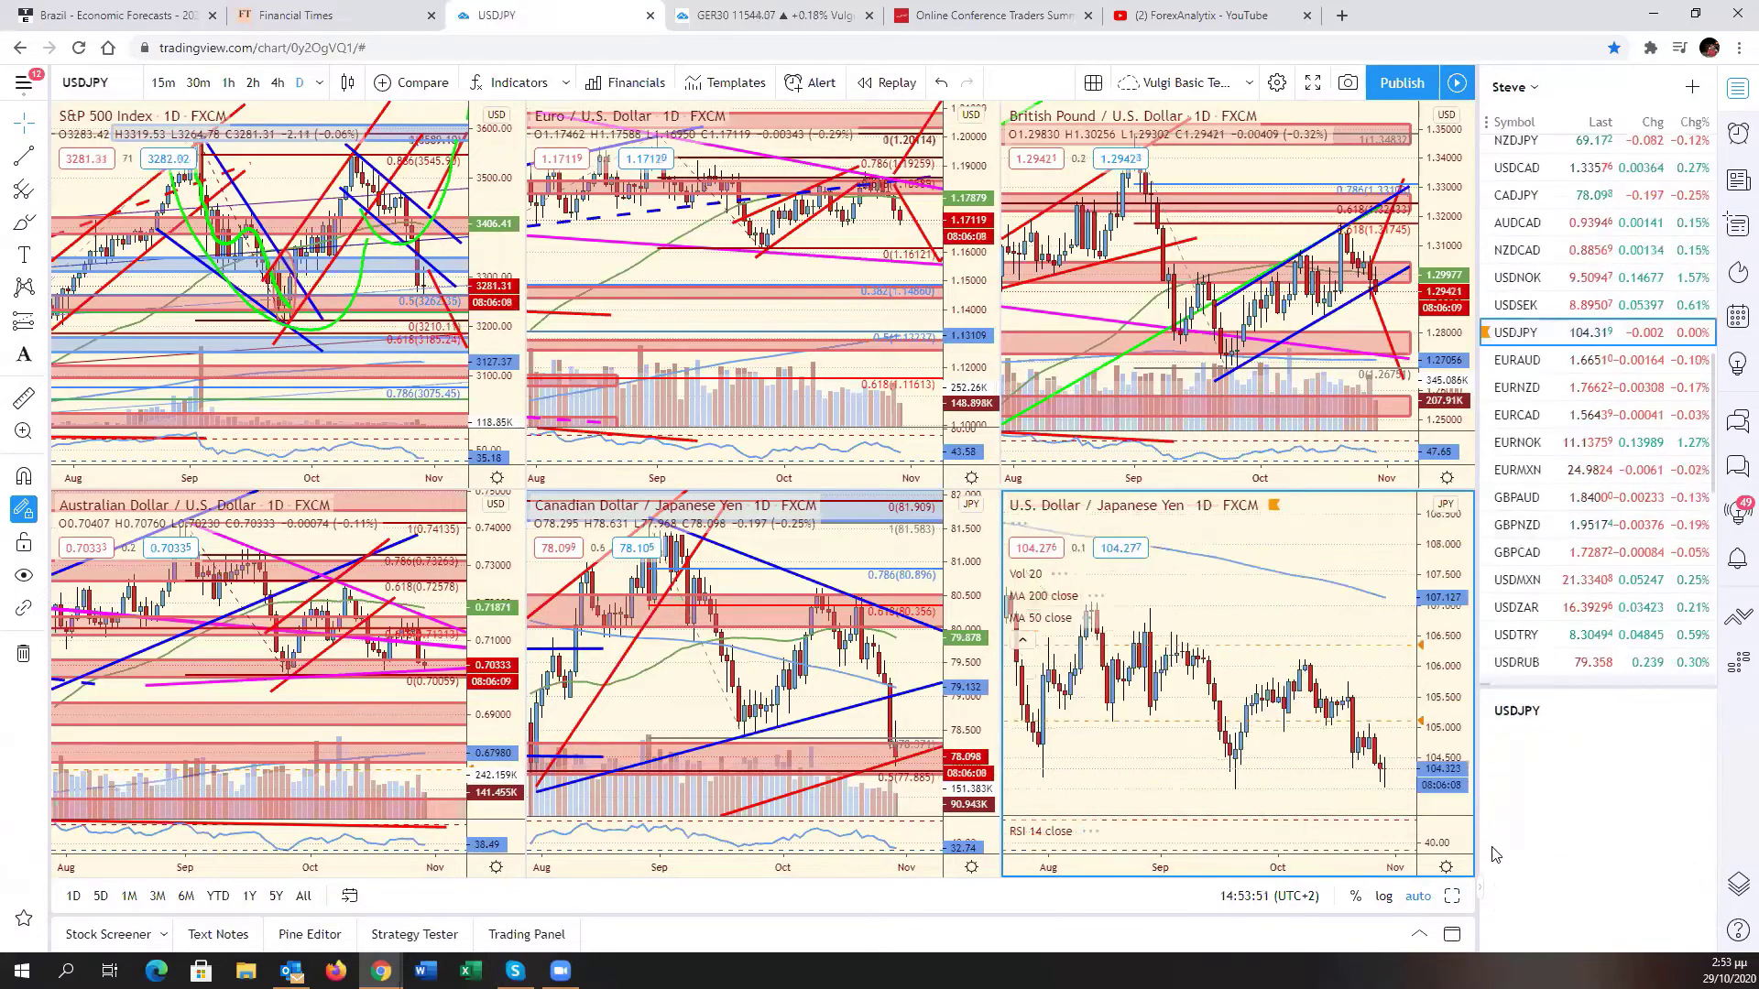
{"action": "left_click", "coordinate": [1451, 897]}
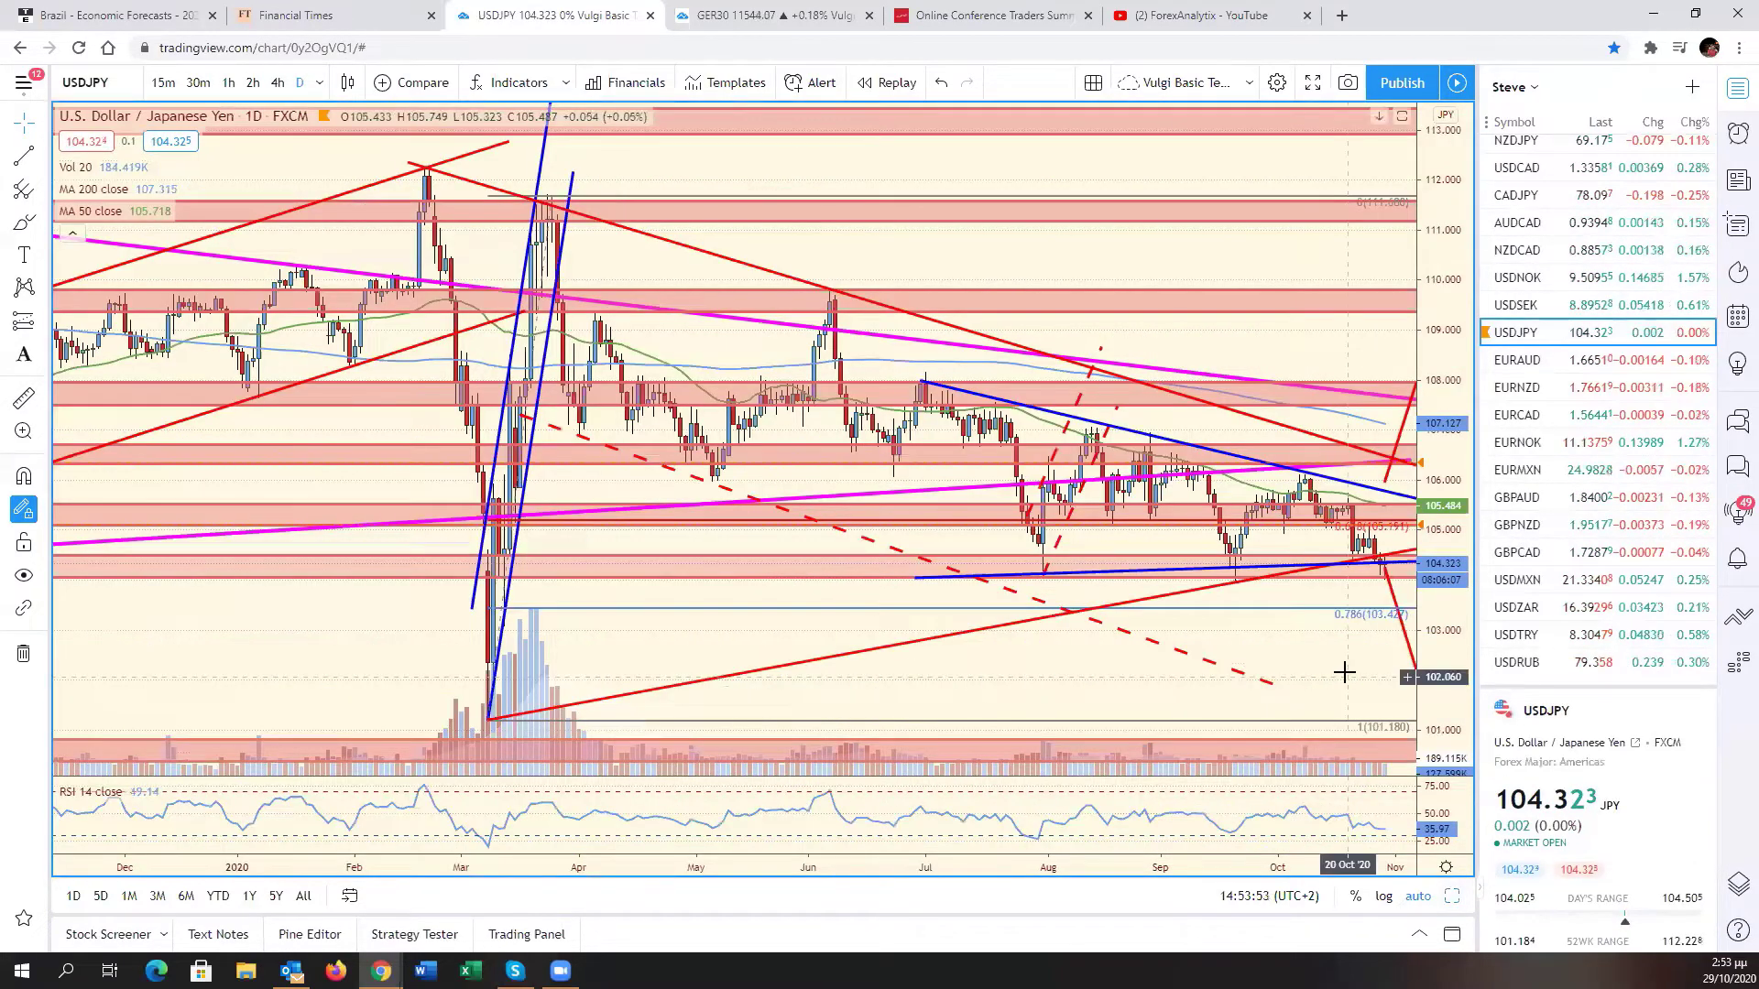
{"action": "left_click_drag", "start_coordinate": [1435, 677], "coordinate": [1433, 710]}
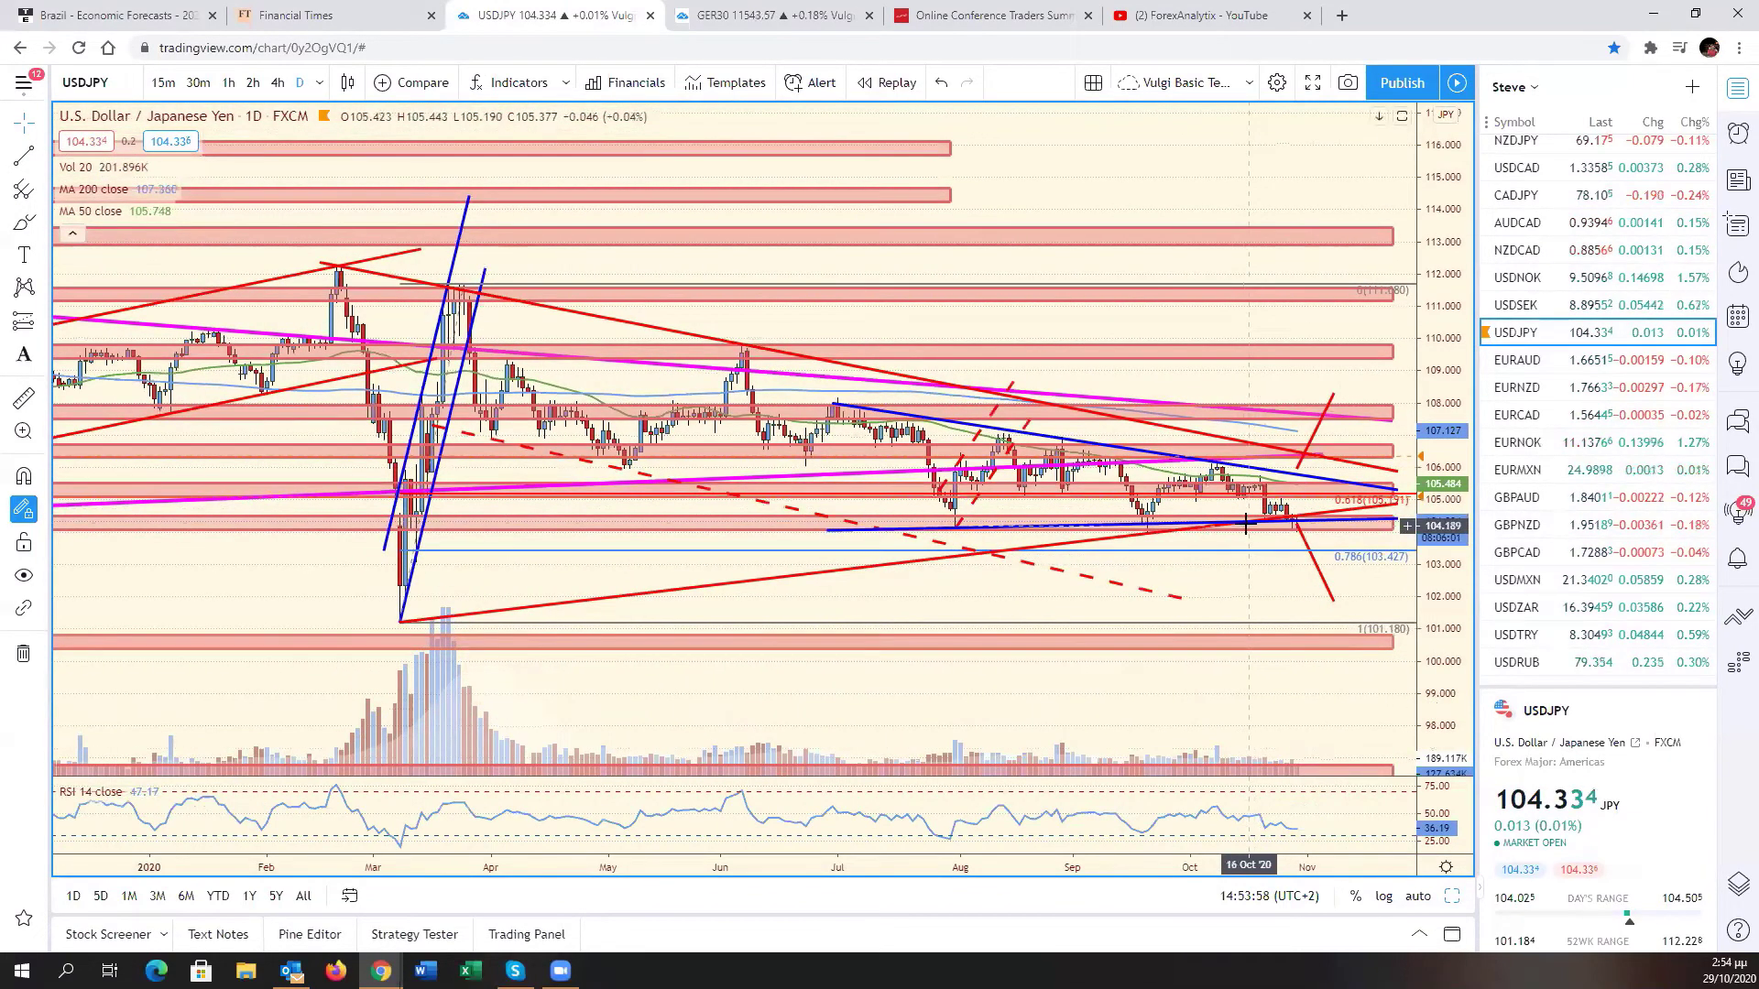
- Cancel the accidental move of the long blue horizontal line and return to the six-chart grid
{"action": "left_click_drag", "start_coordinate": [953, 527], "coordinate": [1242, 529]}
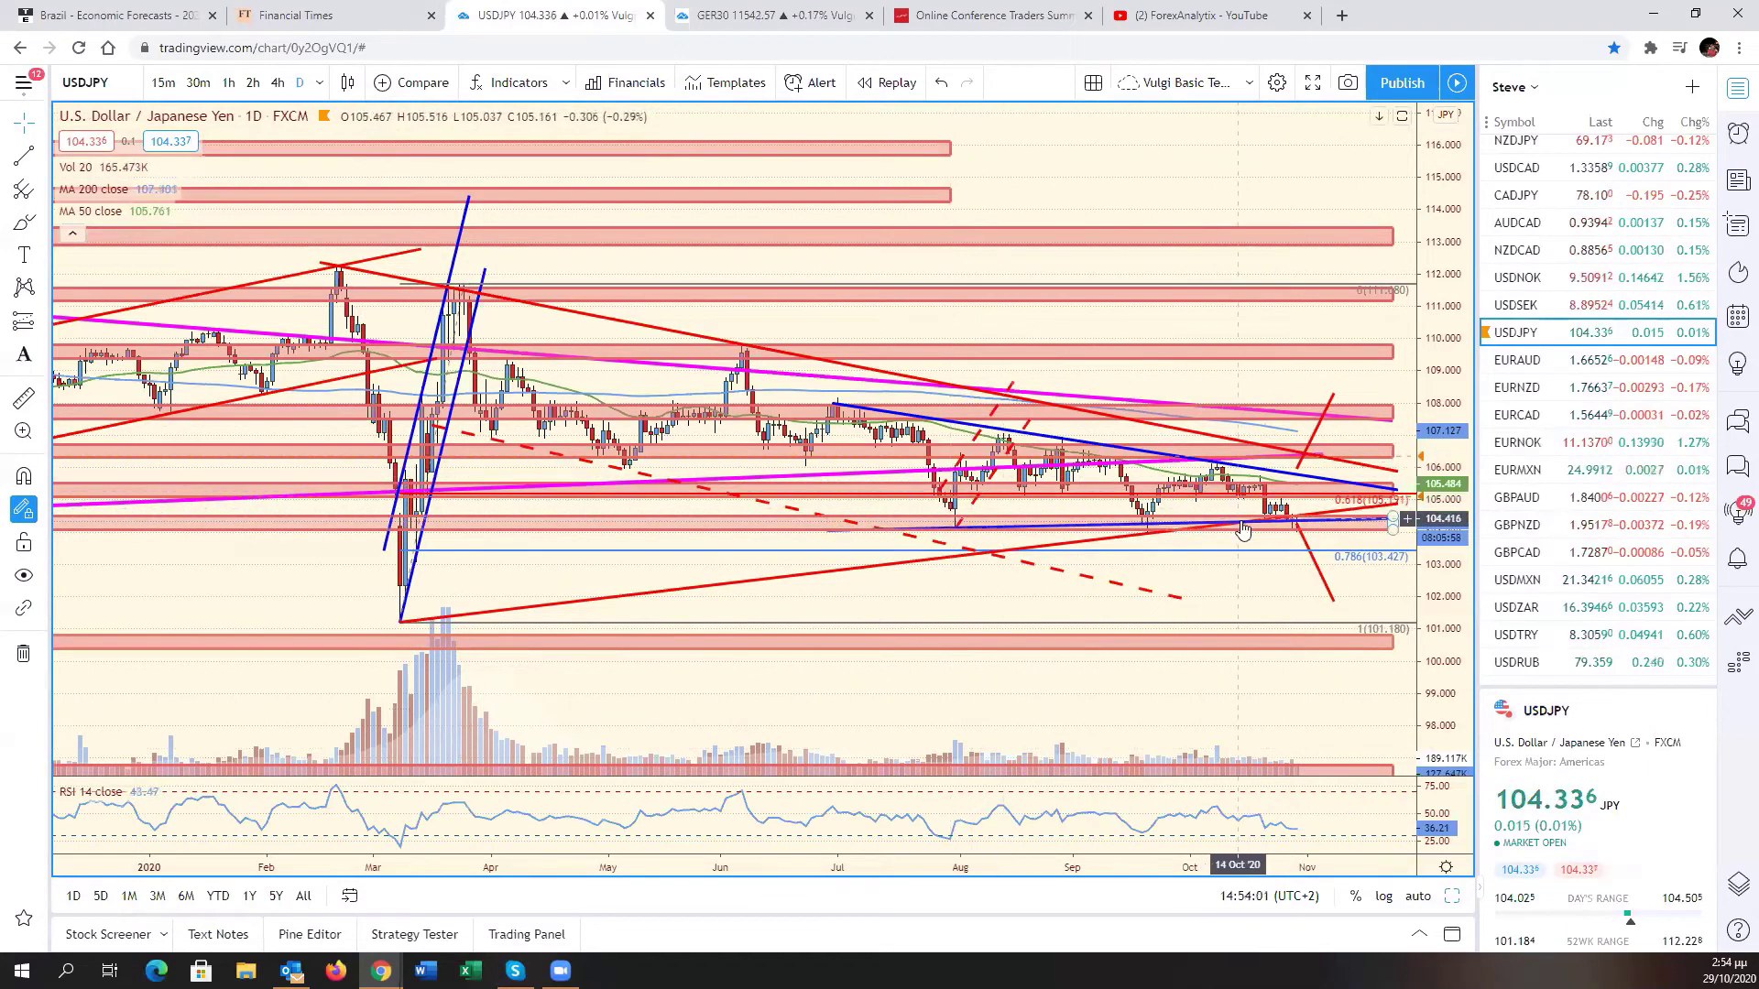
{"action": "key", "text": "Escape"}
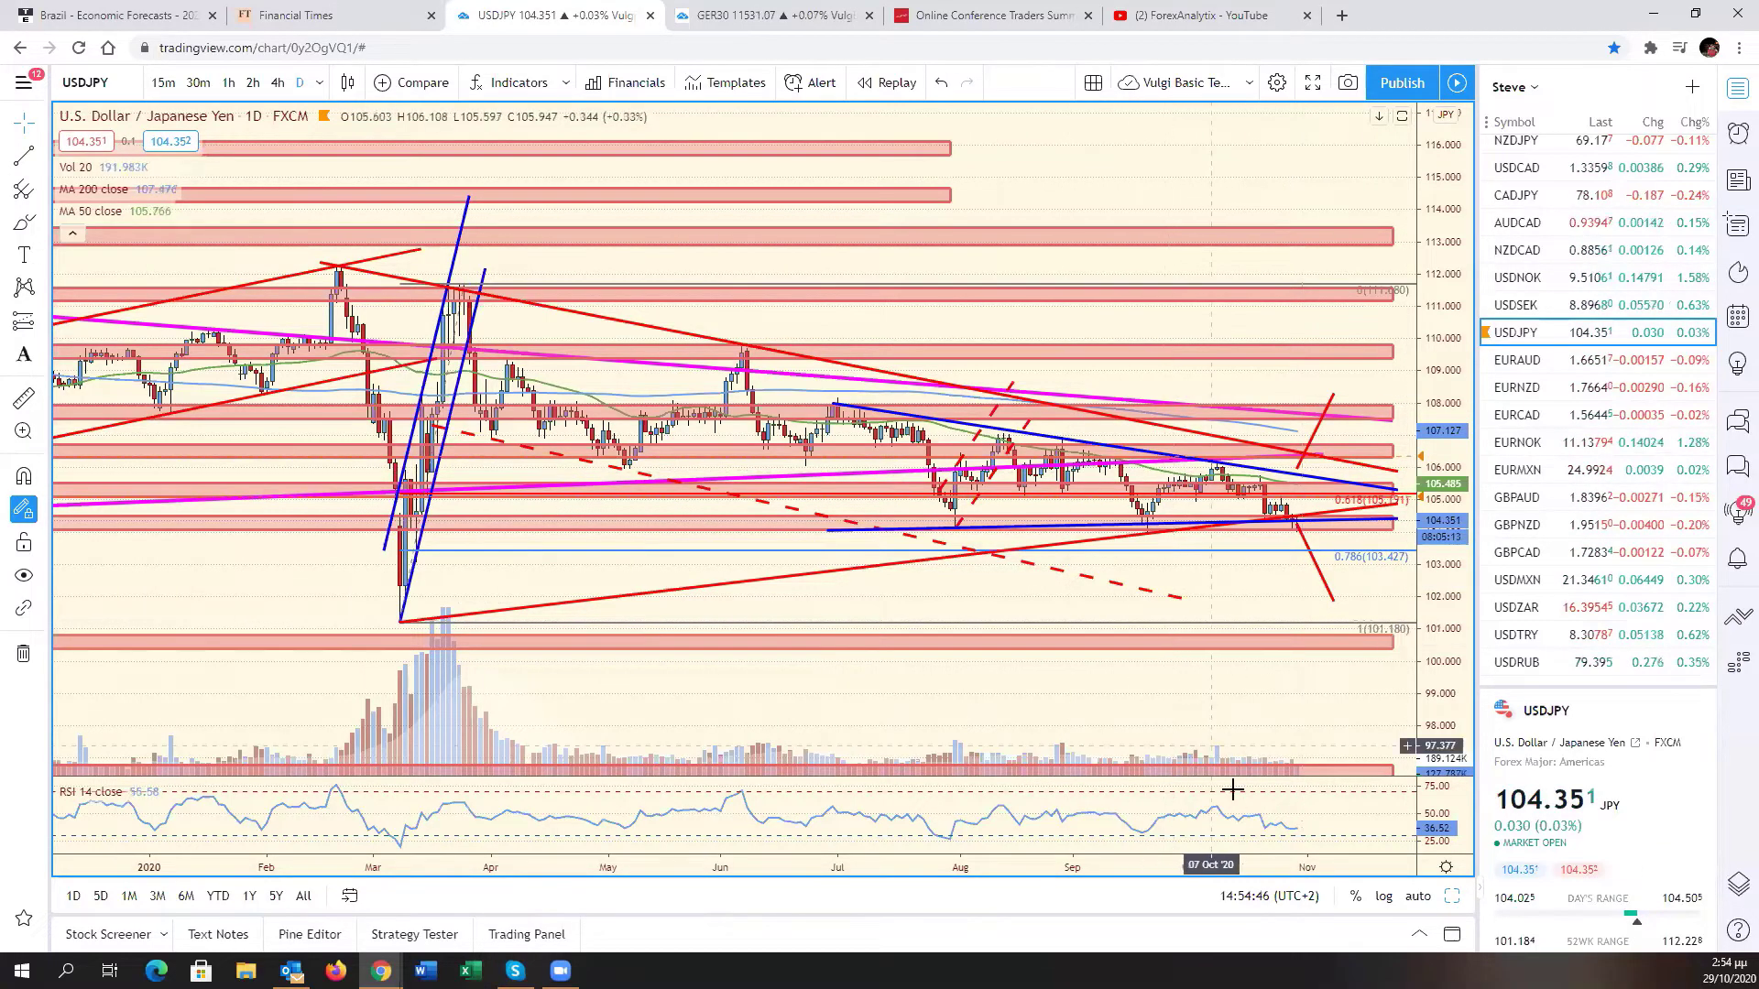
{"action": "key", "text": "alt+Return"}
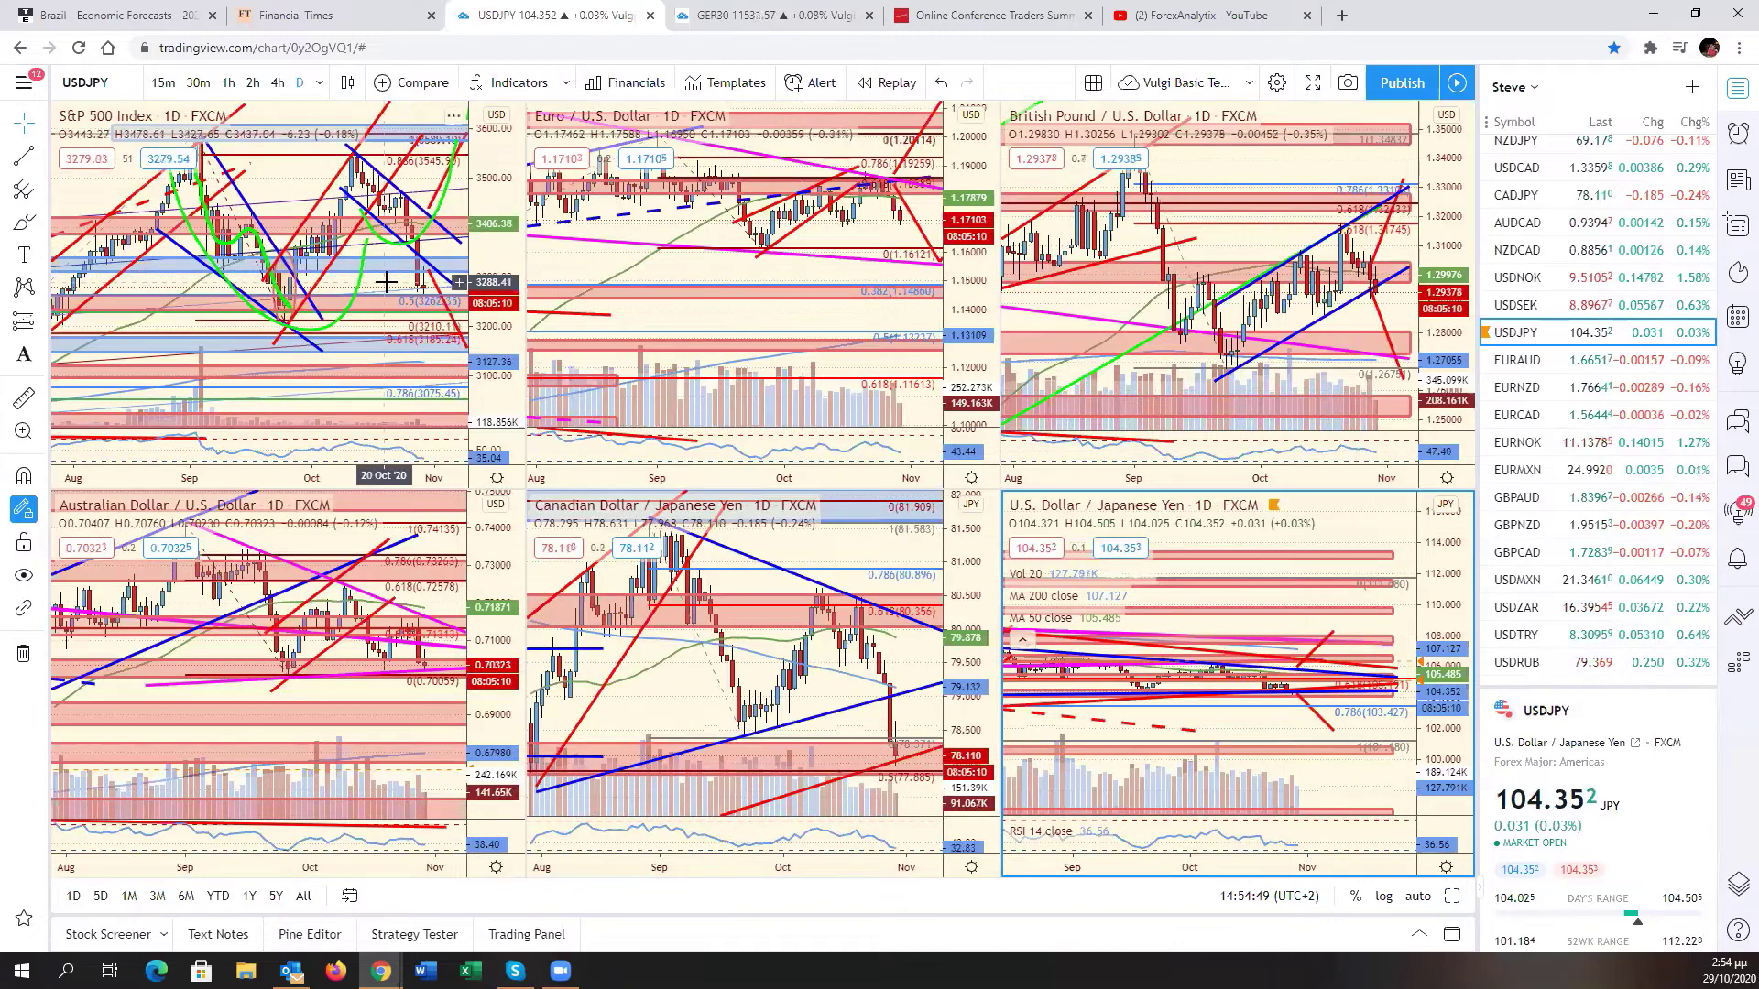
- Replace the S&P 500 with VIX in the top-left pane, reviewing it full-size panned back in time
{"action": "left_click", "coordinate": [485, 279]}
{"action": "left_click", "coordinate": [1563, 293]}
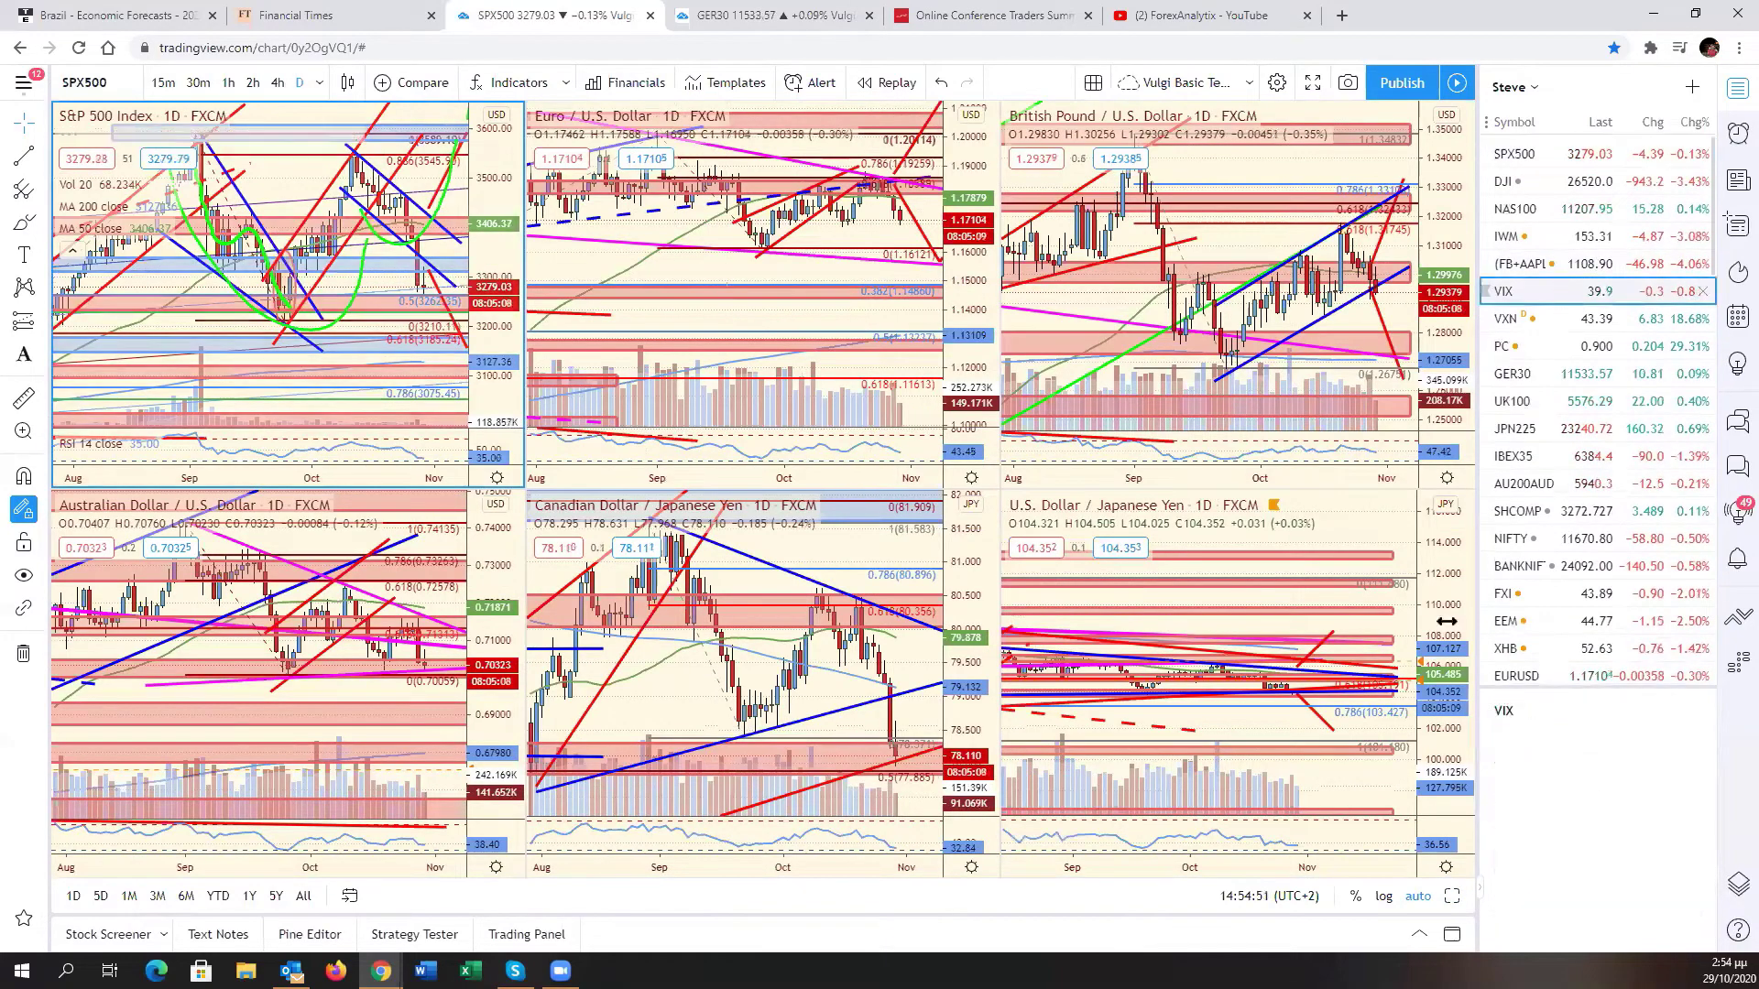
{"action": "left_click", "coordinate": [1453, 898]}
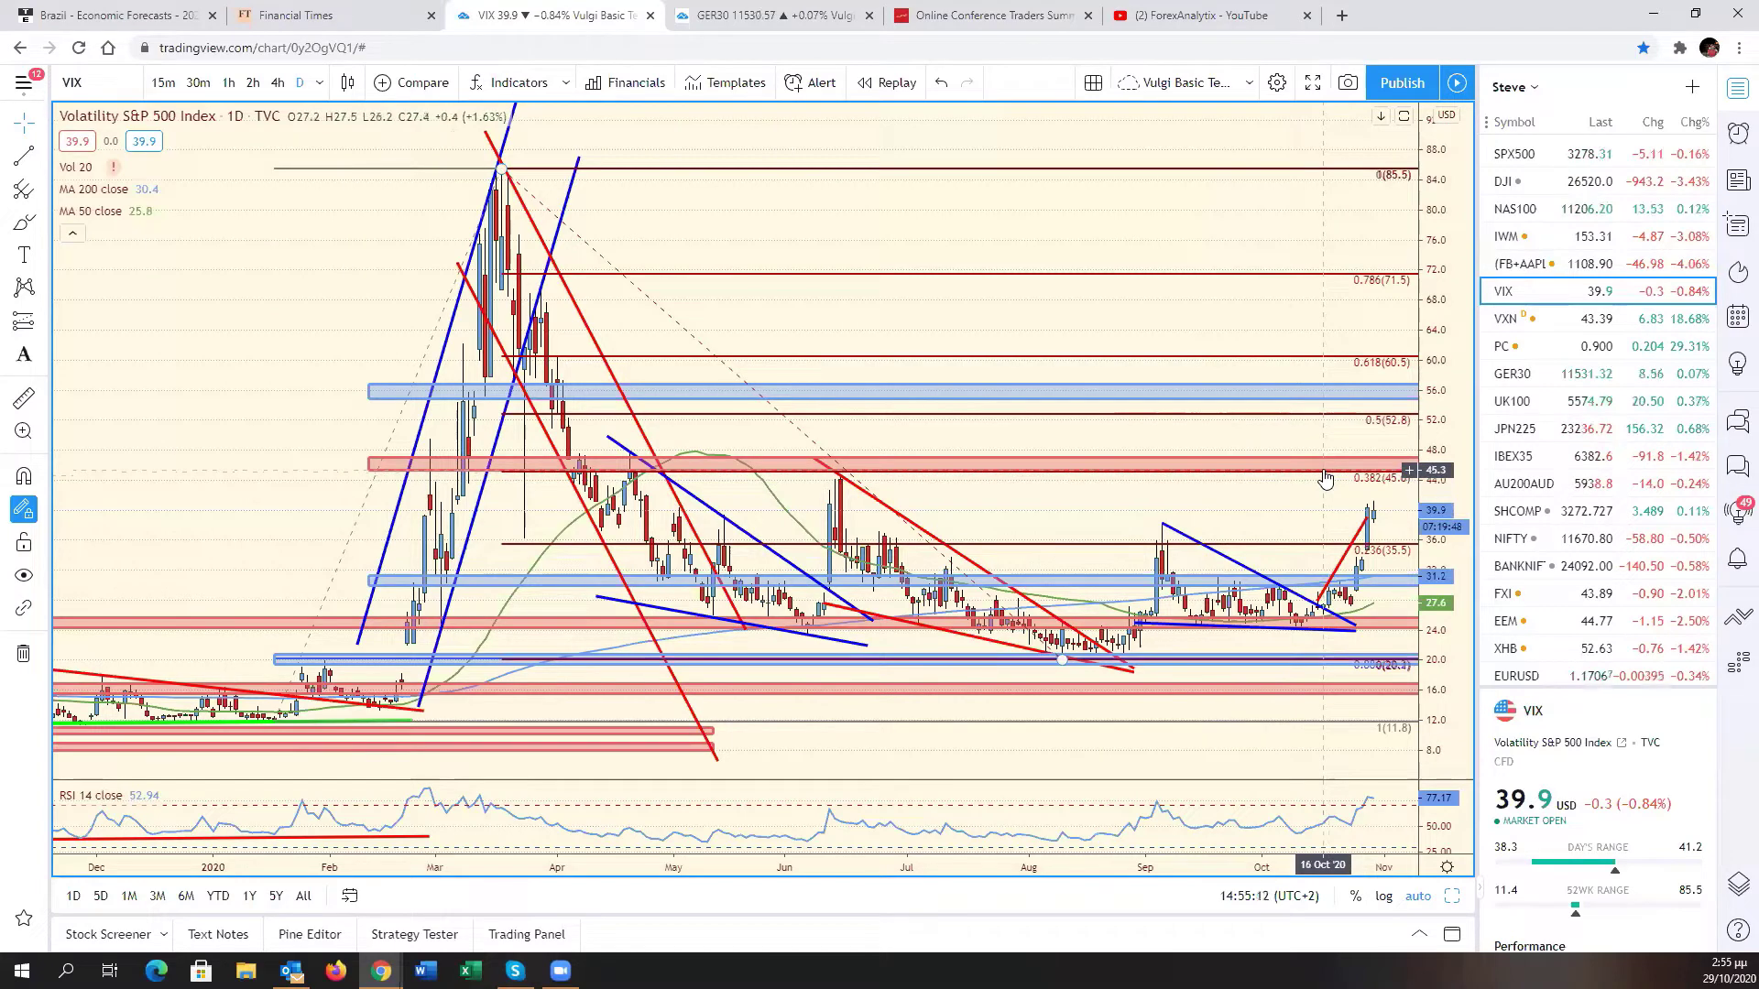
{"action": "scroll", "coordinate": [1328, 476], "scroll_direction": "right", "scroll_amount": 3}
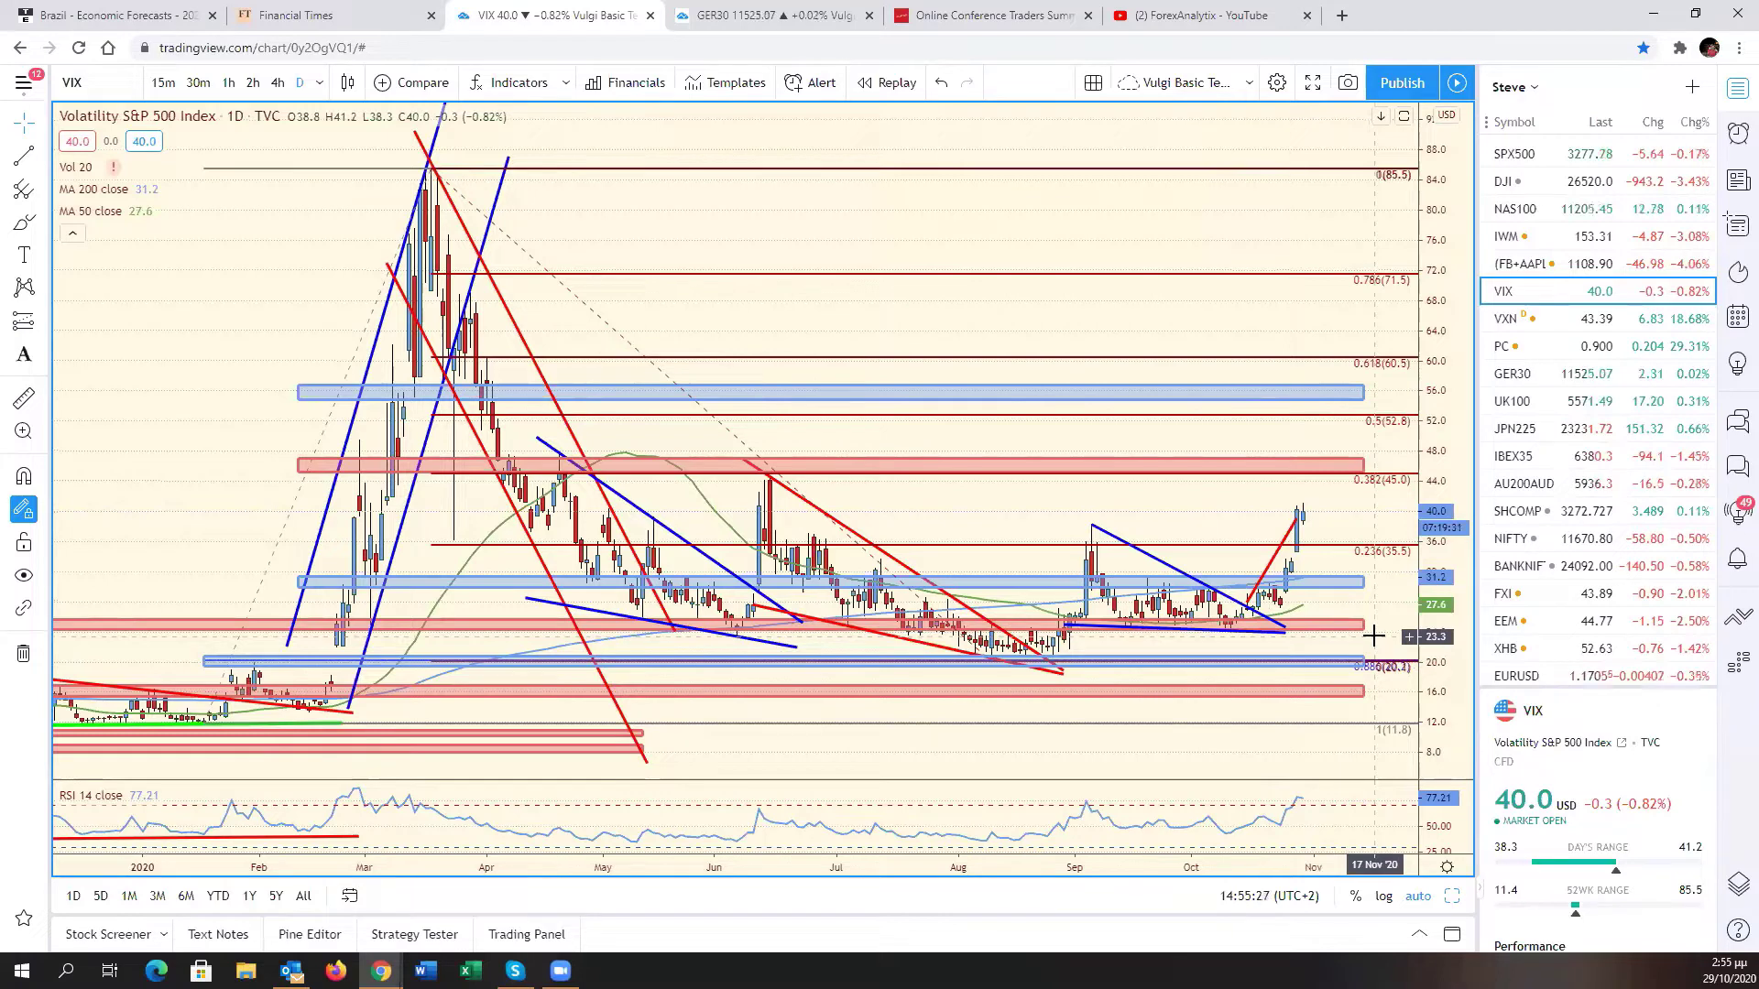
{"action": "left_click_drag", "start_coordinate": [1374, 635], "coordinate": [1445, 692]}
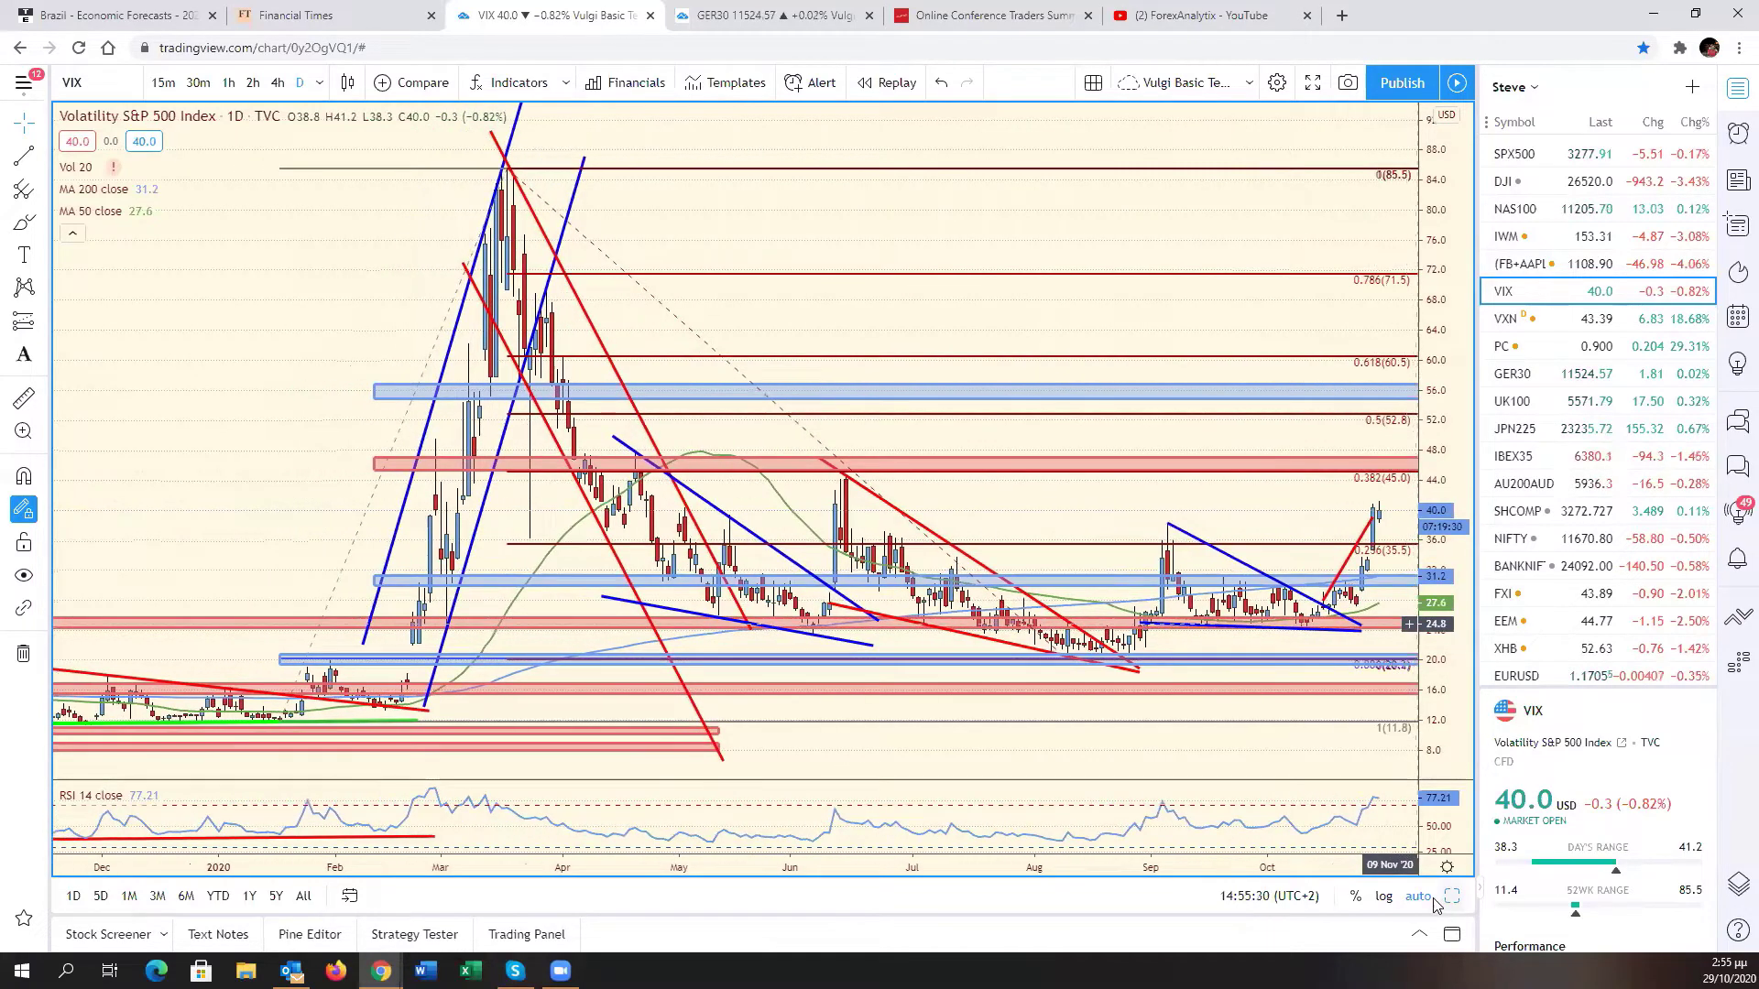
{"action": "key", "text": "alt+Return"}
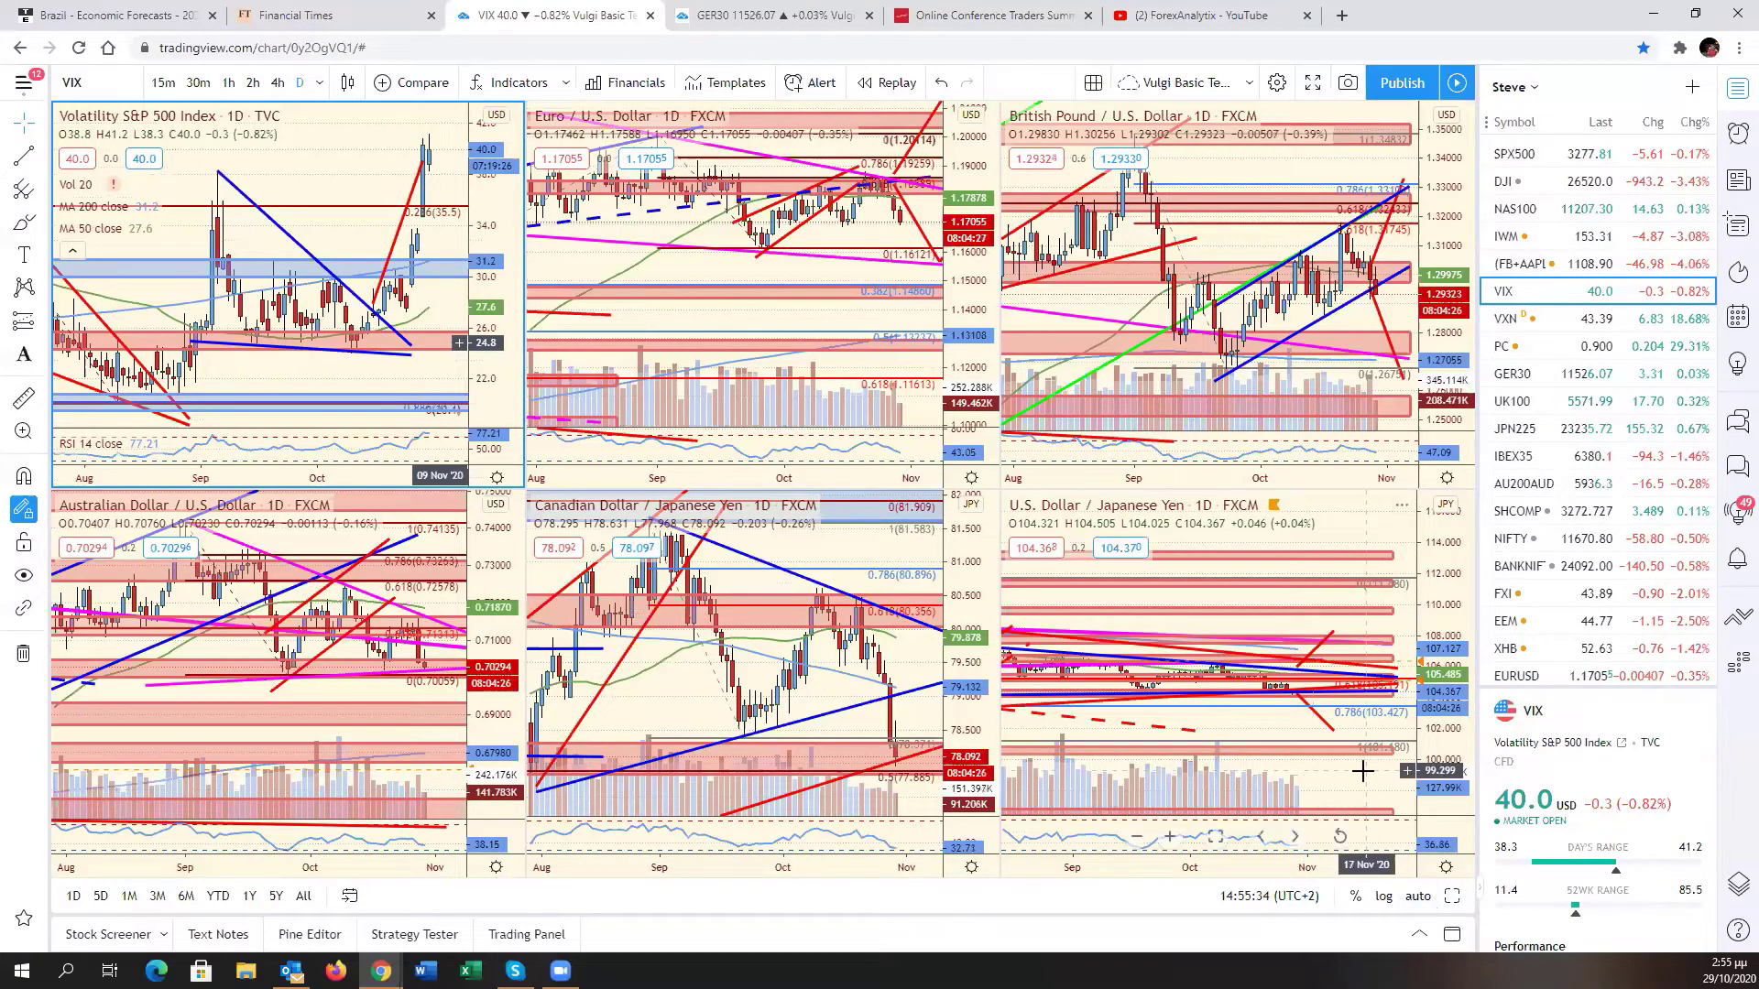
- Auto-fit the USDJPY price scale to about 104–108, review it full-size, then select the VIX pane
{"action": "left_click", "coordinate": [1346, 861]}
{"action": "left_click", "coordinate": [1417, 895]}
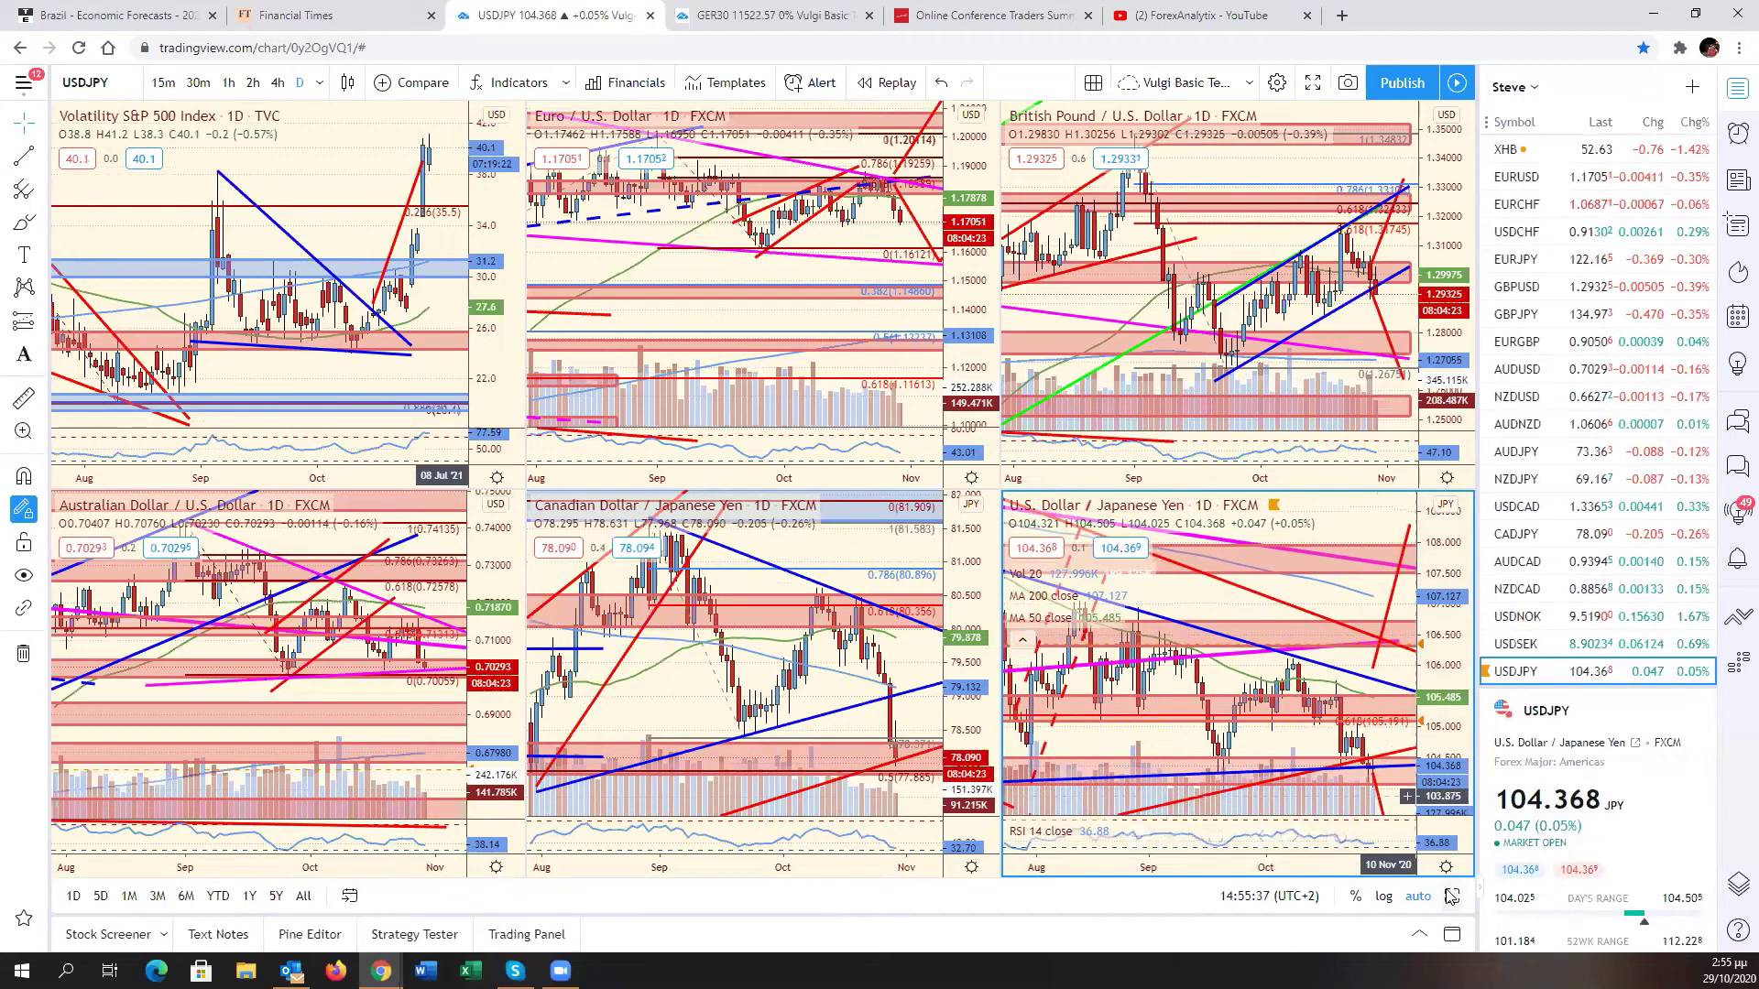
{"action": "key", "text": "alt+Return"}
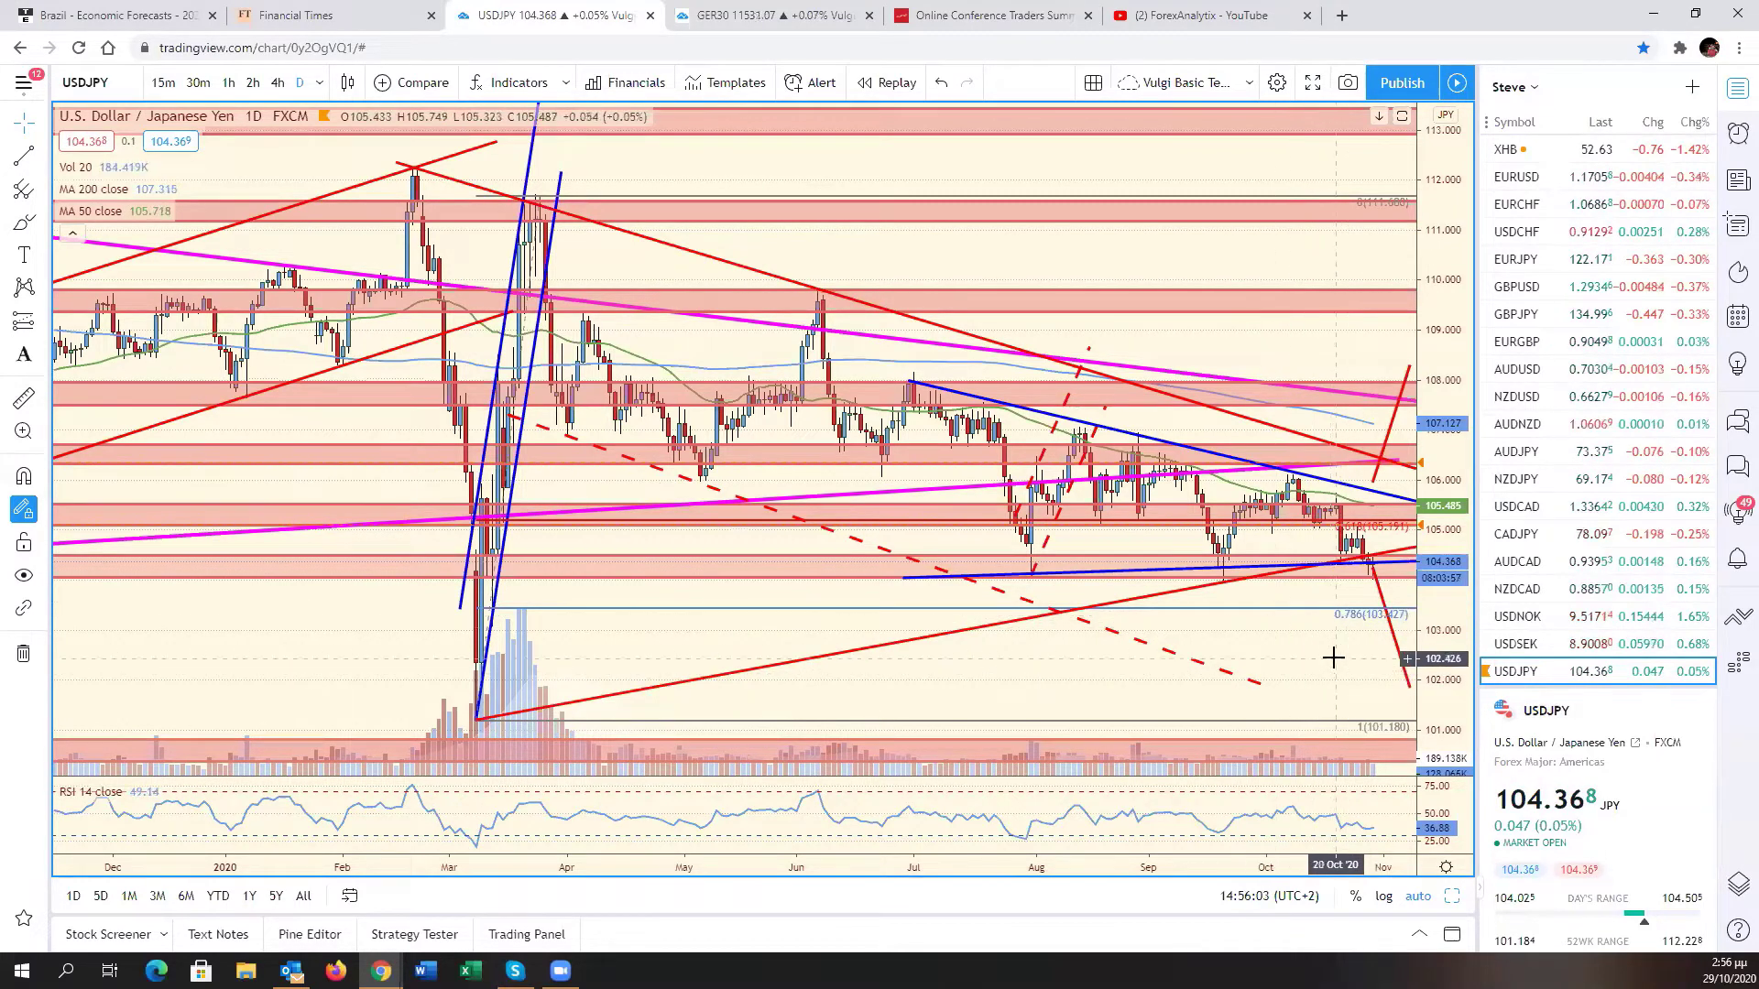
{"action": "left_click", "coordinate": [1451, 896]}
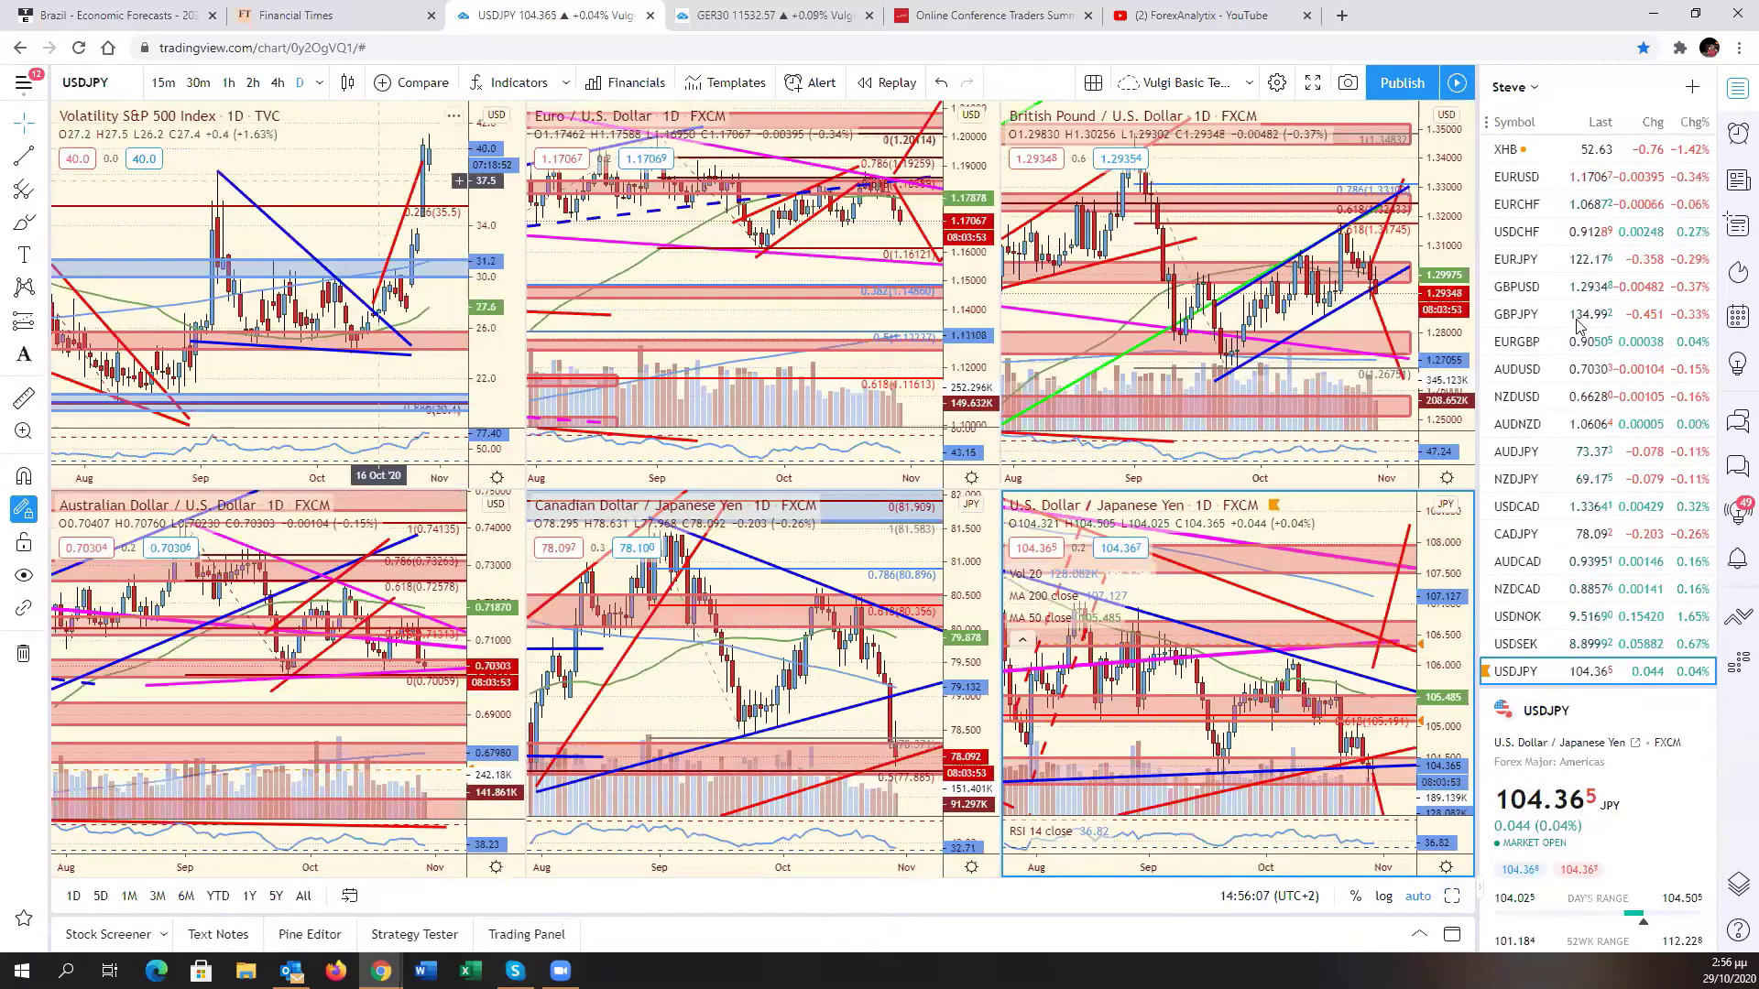
{"action": "left_click", "coordinate": [380, 183]}
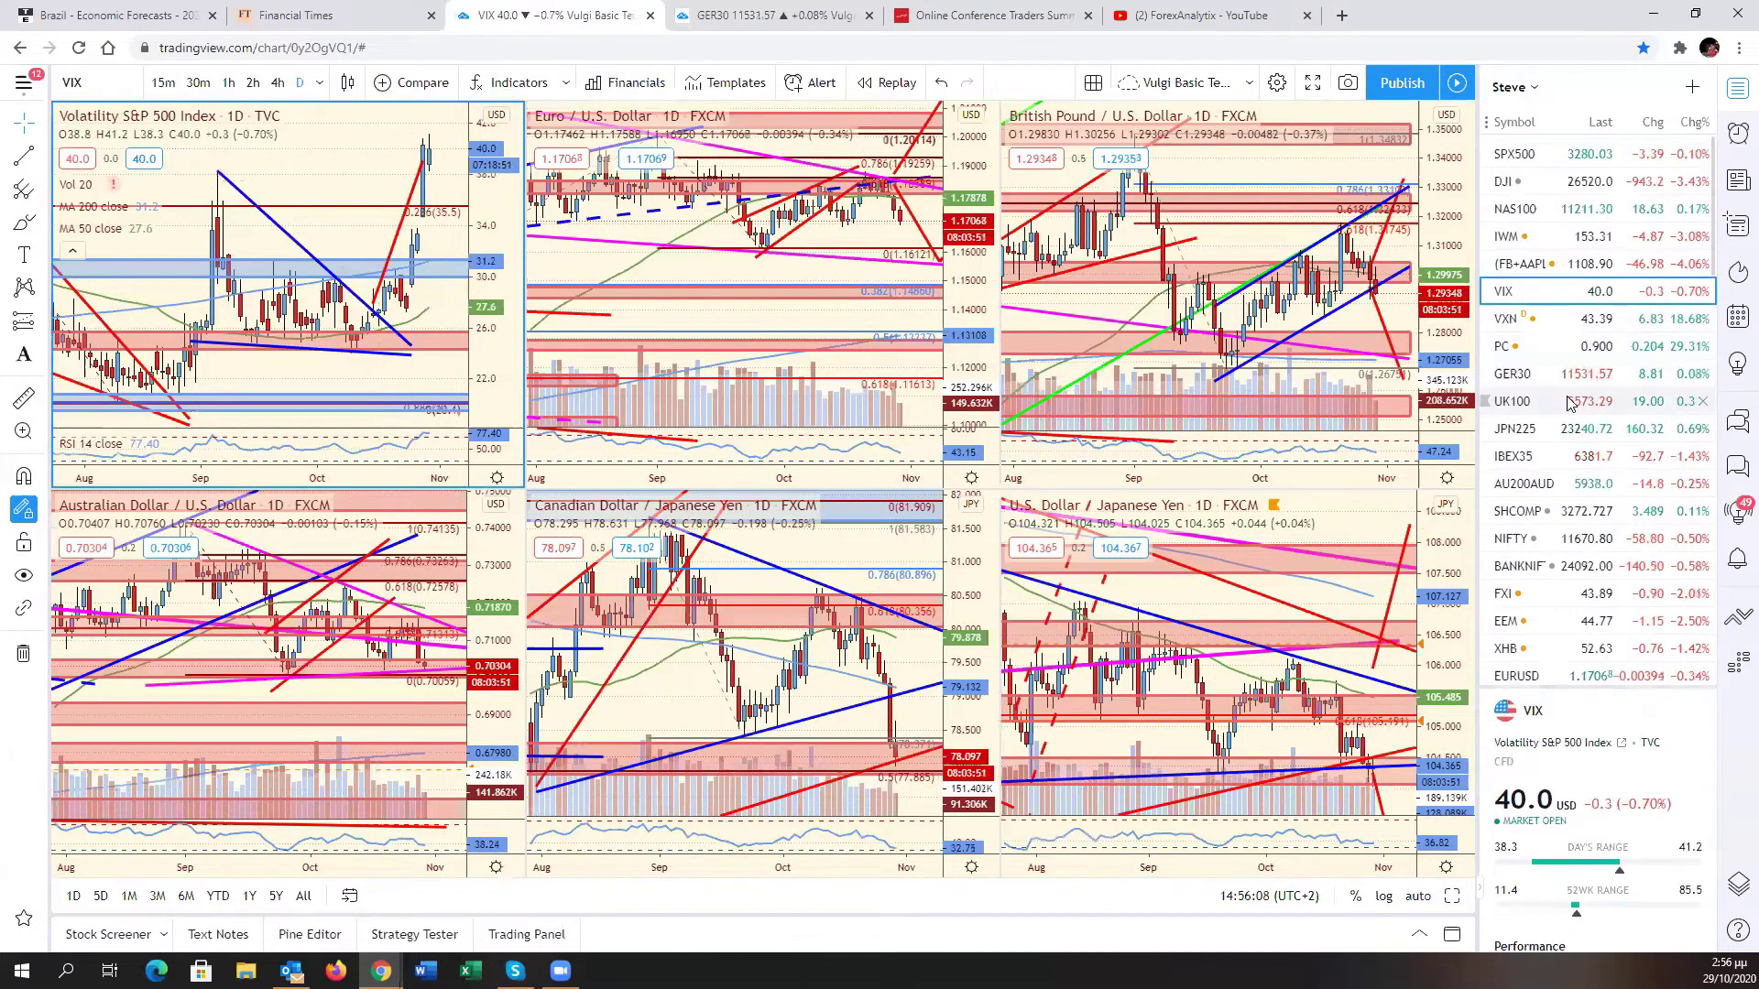
- Restore the S&P 500 in the top-left pane and swap CADJPY for Natural Gas (NGAS) bottom-middle
{"action": "left_click", "coordinate": [1557, 154]}
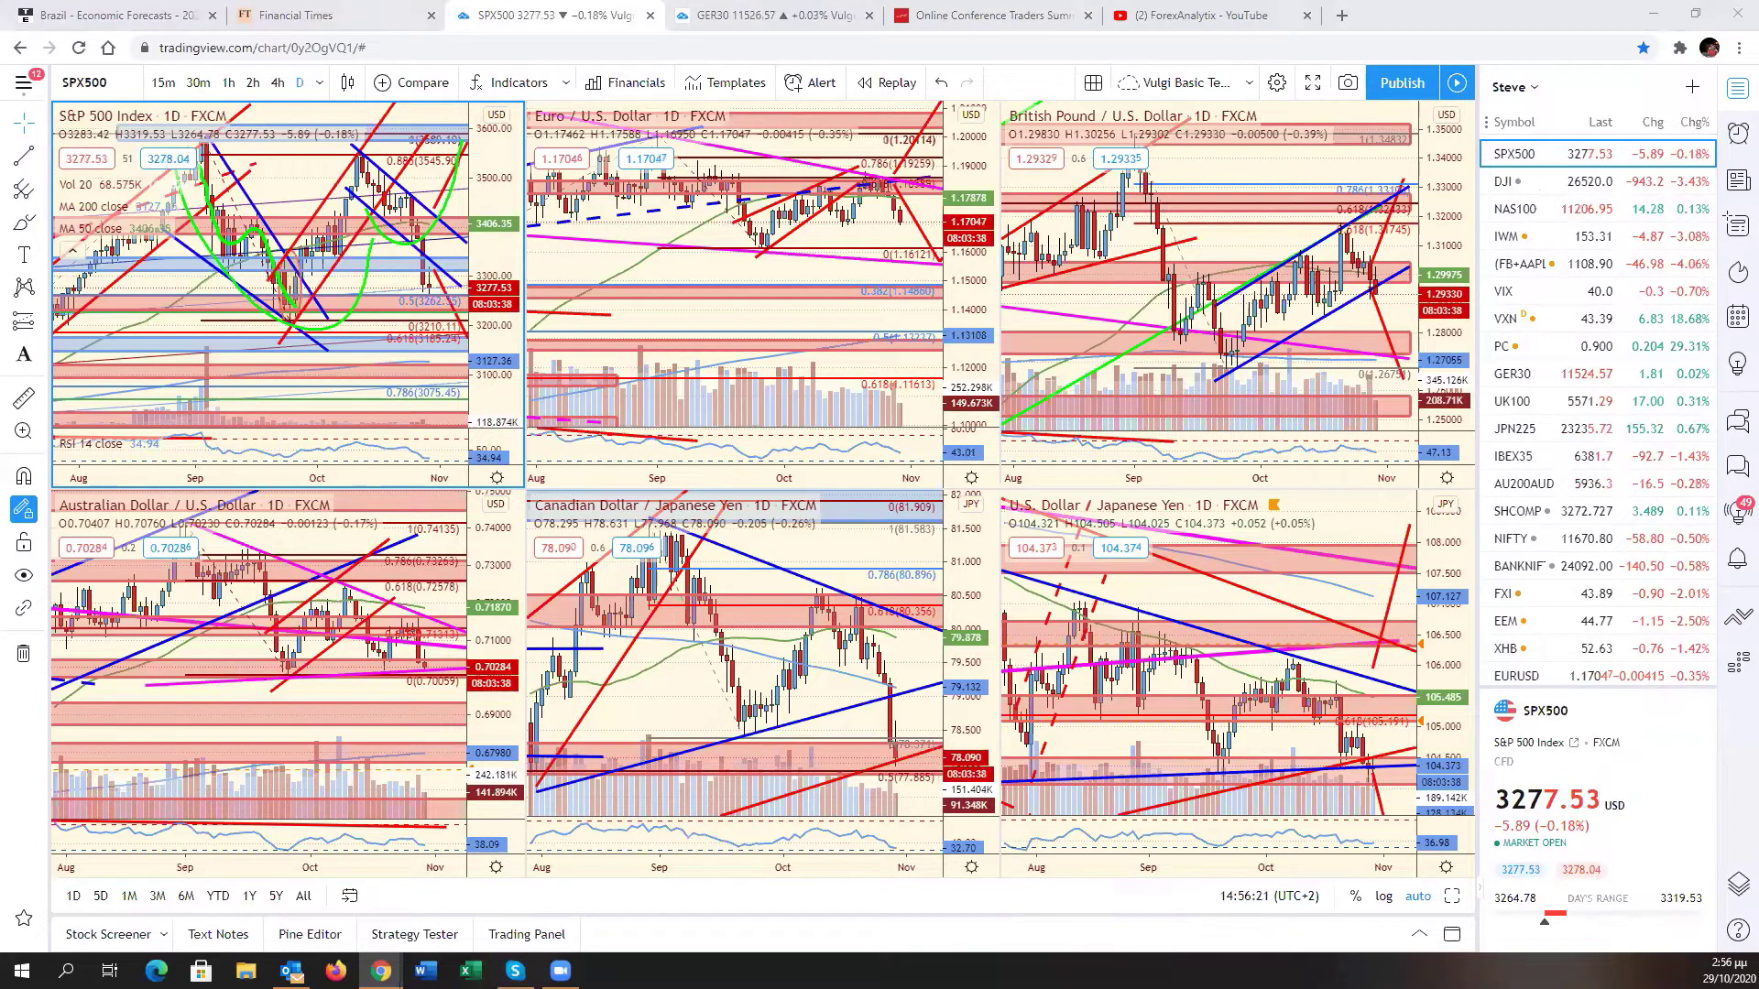
{"action": "left_click", "coordinate": [827, 692]}
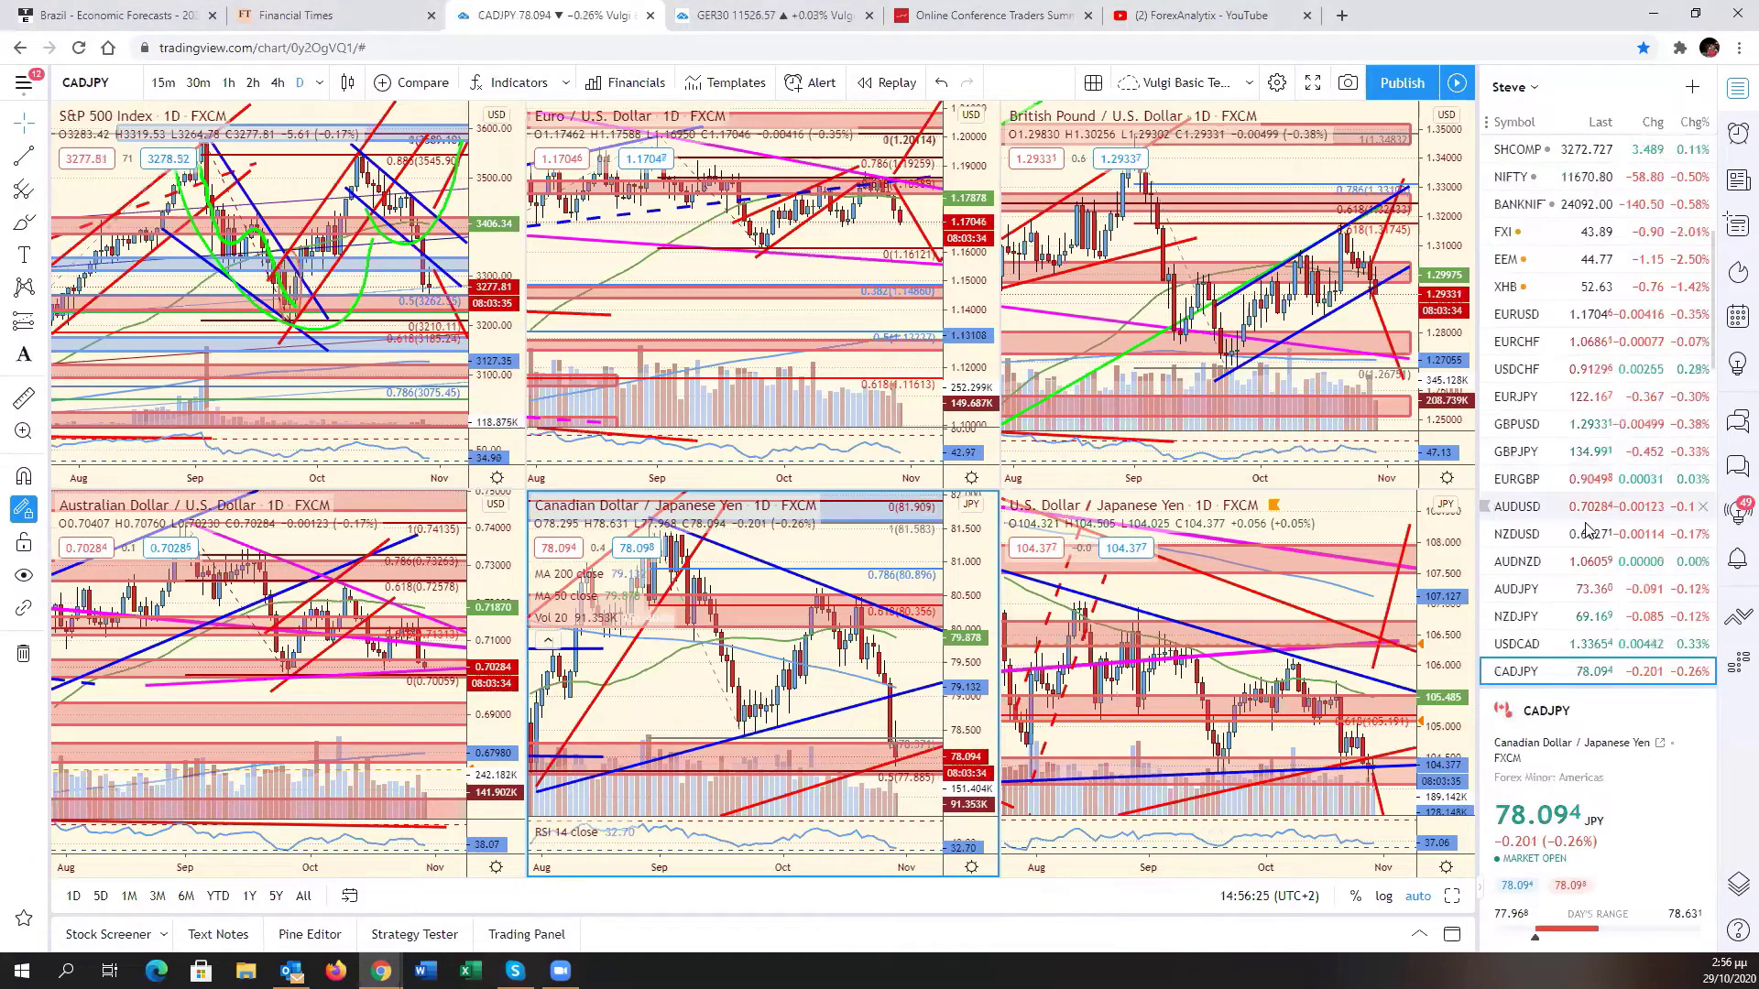
{"action": "scroll", "coordinate": [1587, 529], "scroll_direction": "down", "scroll_amount": 10}
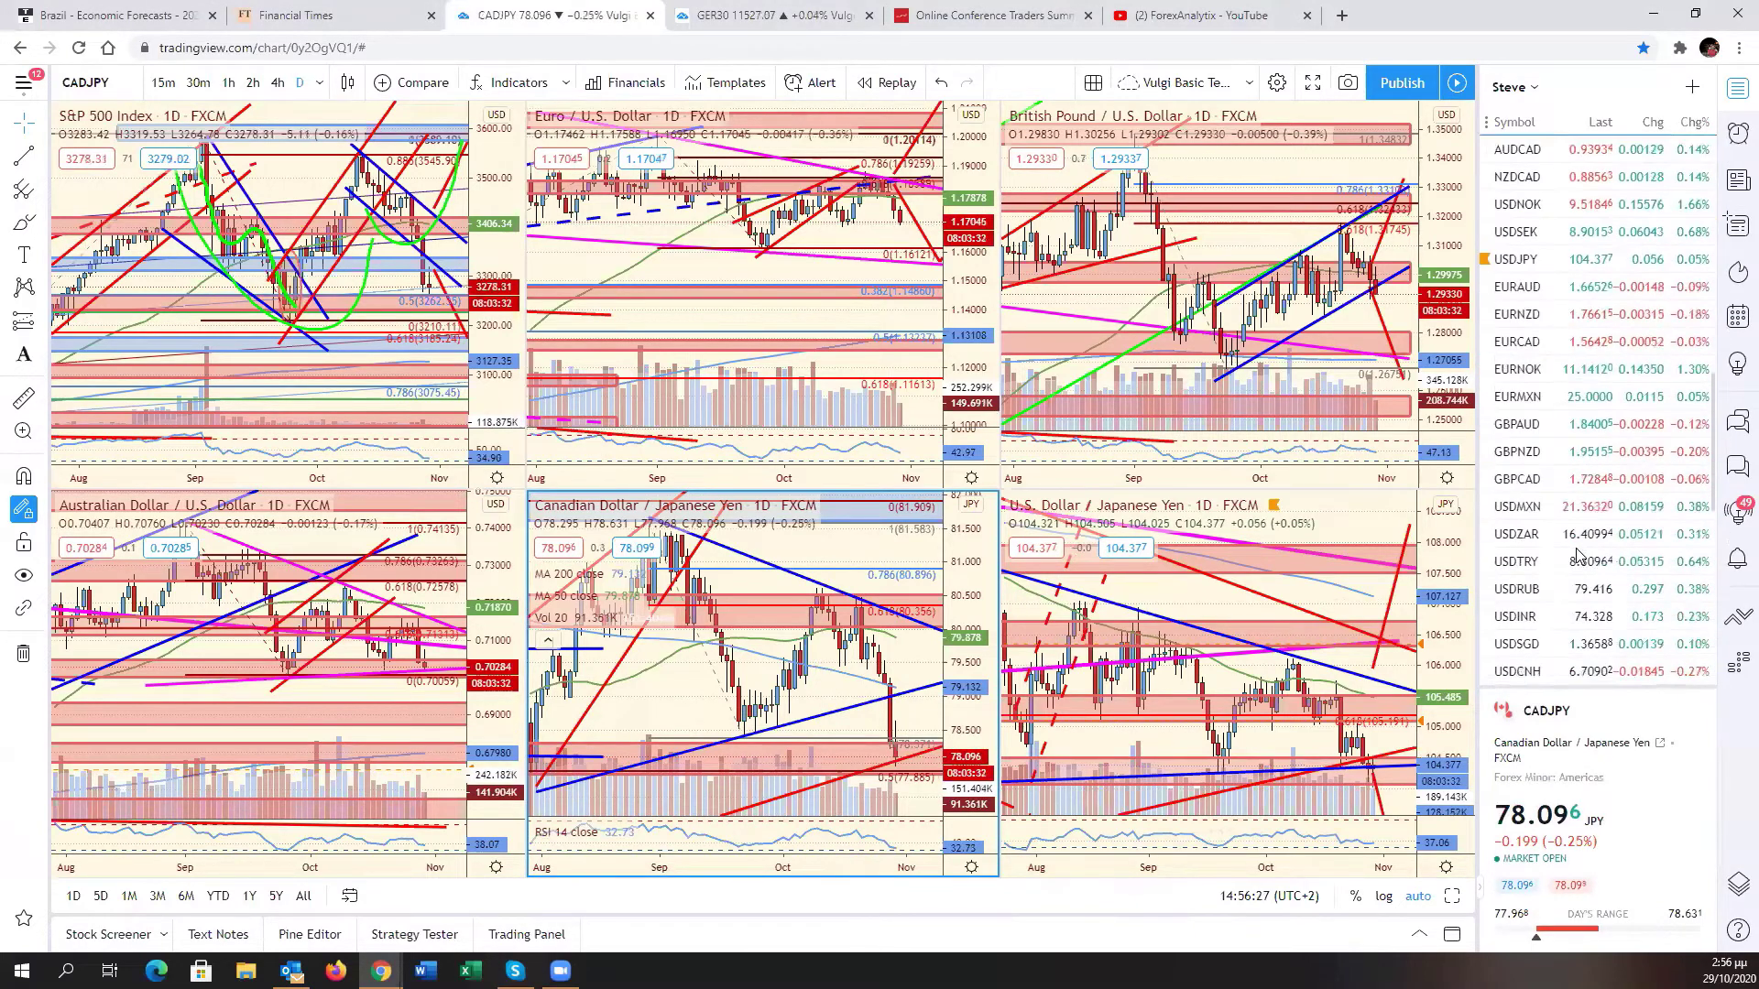
{"action": "scroll", "coordinate": [1577, 555], "scroll_direction": "up", "scroll_amount": 5}
{"action": "scroll", "coordinate": [1577, 555], "scroll_direction": "down", "scroll_amount": 7}
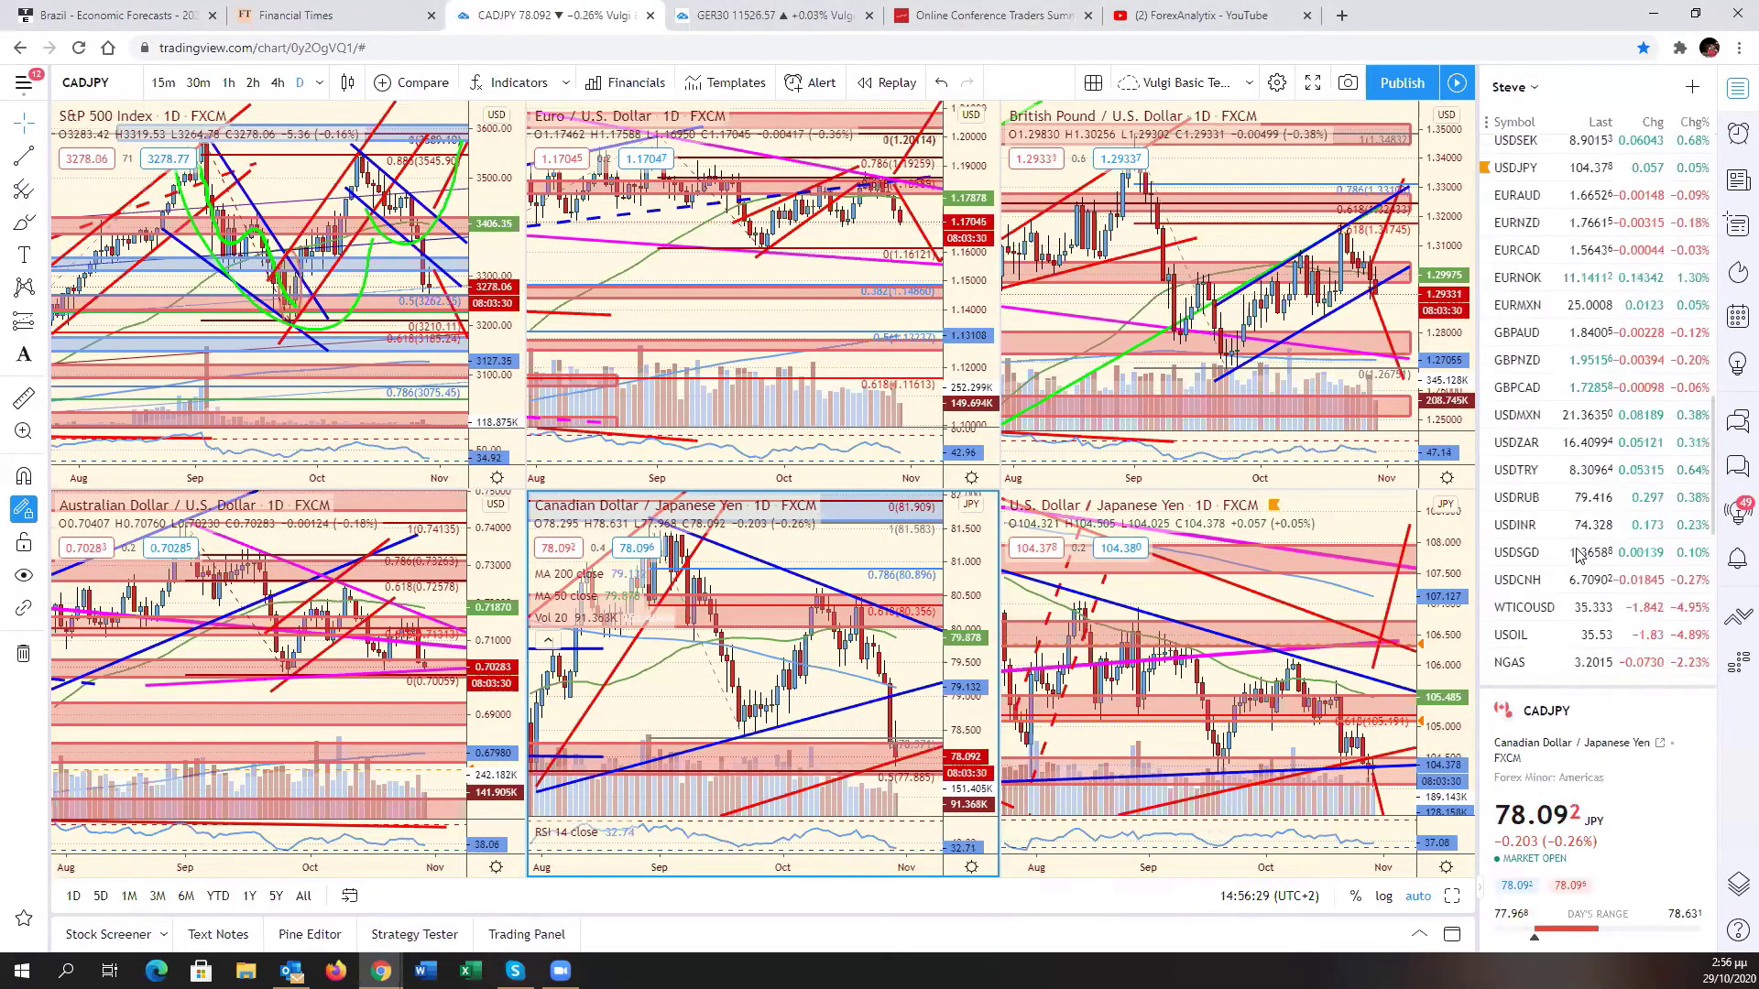
{"action": "scroll", "coordinate": [1577, 555], "scroll_direction": "down", "scroll_amount": 5}
{"action": "left_click", "coordinate": [1557, 389]}
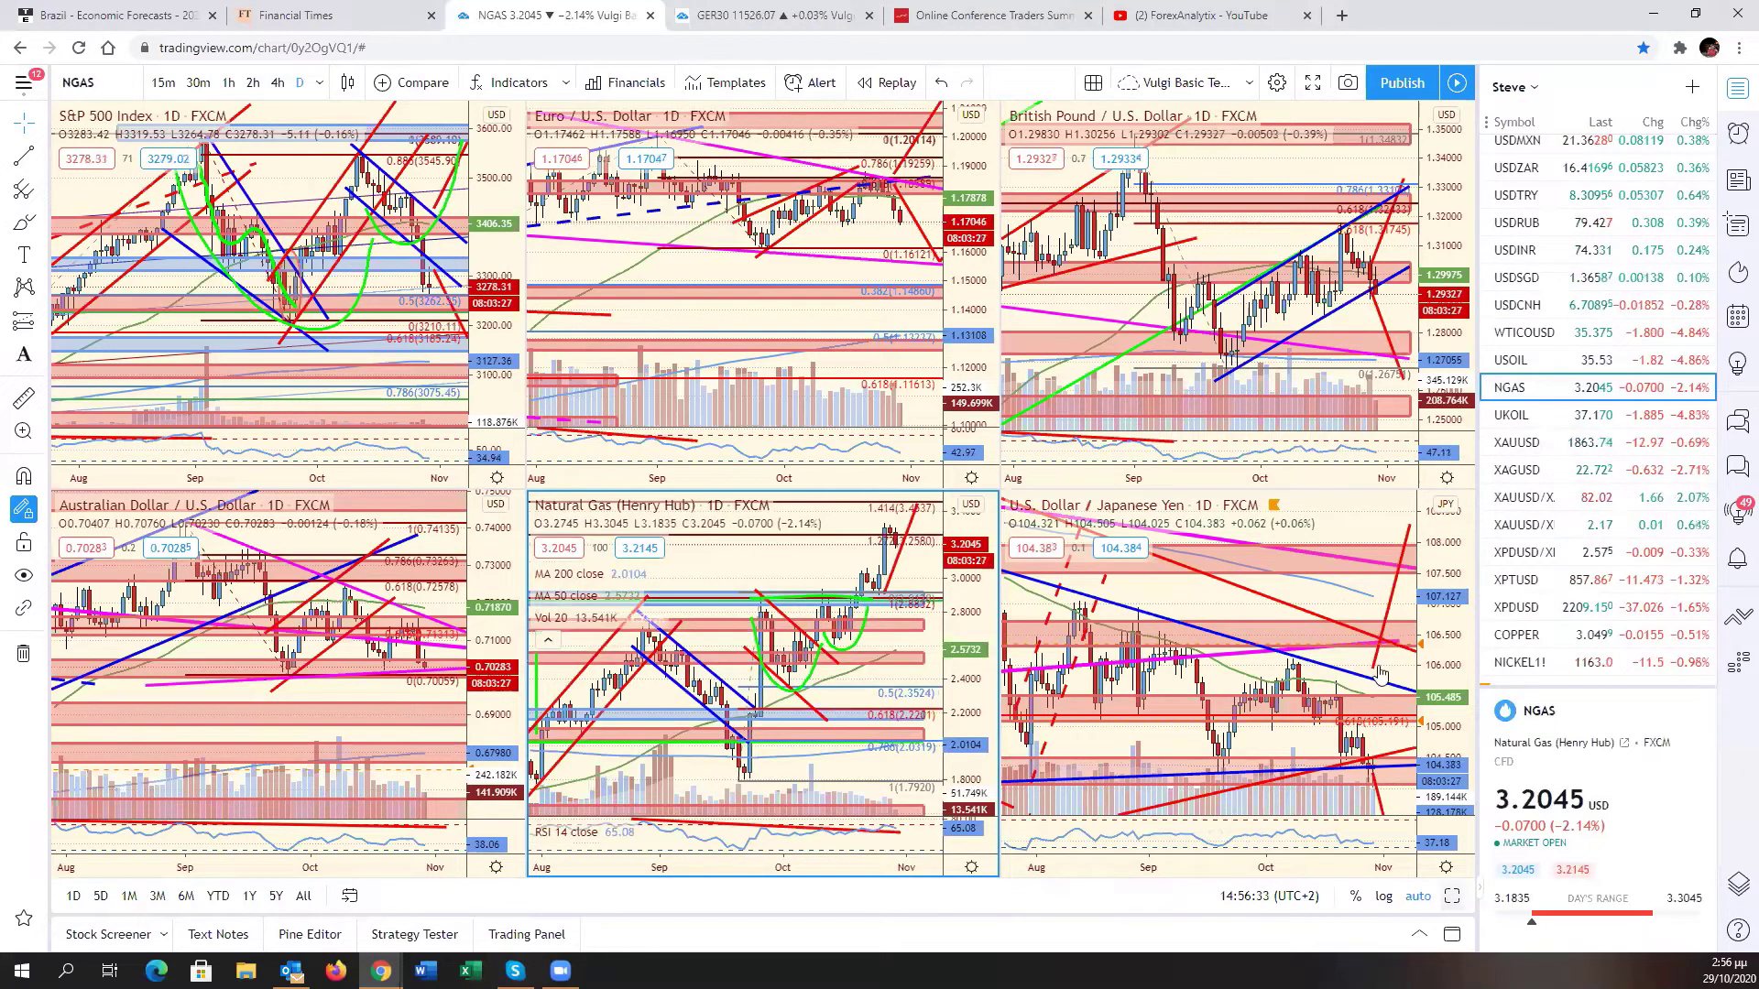
{"action": "key", "text": "alt+Return"}
{"action": "left_click_drag", "start_coordinate": [1335, 616], "coordinate": [1240, 616]}
{"action": "left_click_drag", "start_coordinate": [1425, 596], "coordinate": [1425, 641]}
{"action": "scroll", "coordinate": [1291, 632], "scroll_direction": "down", "scroll_amount": 5}
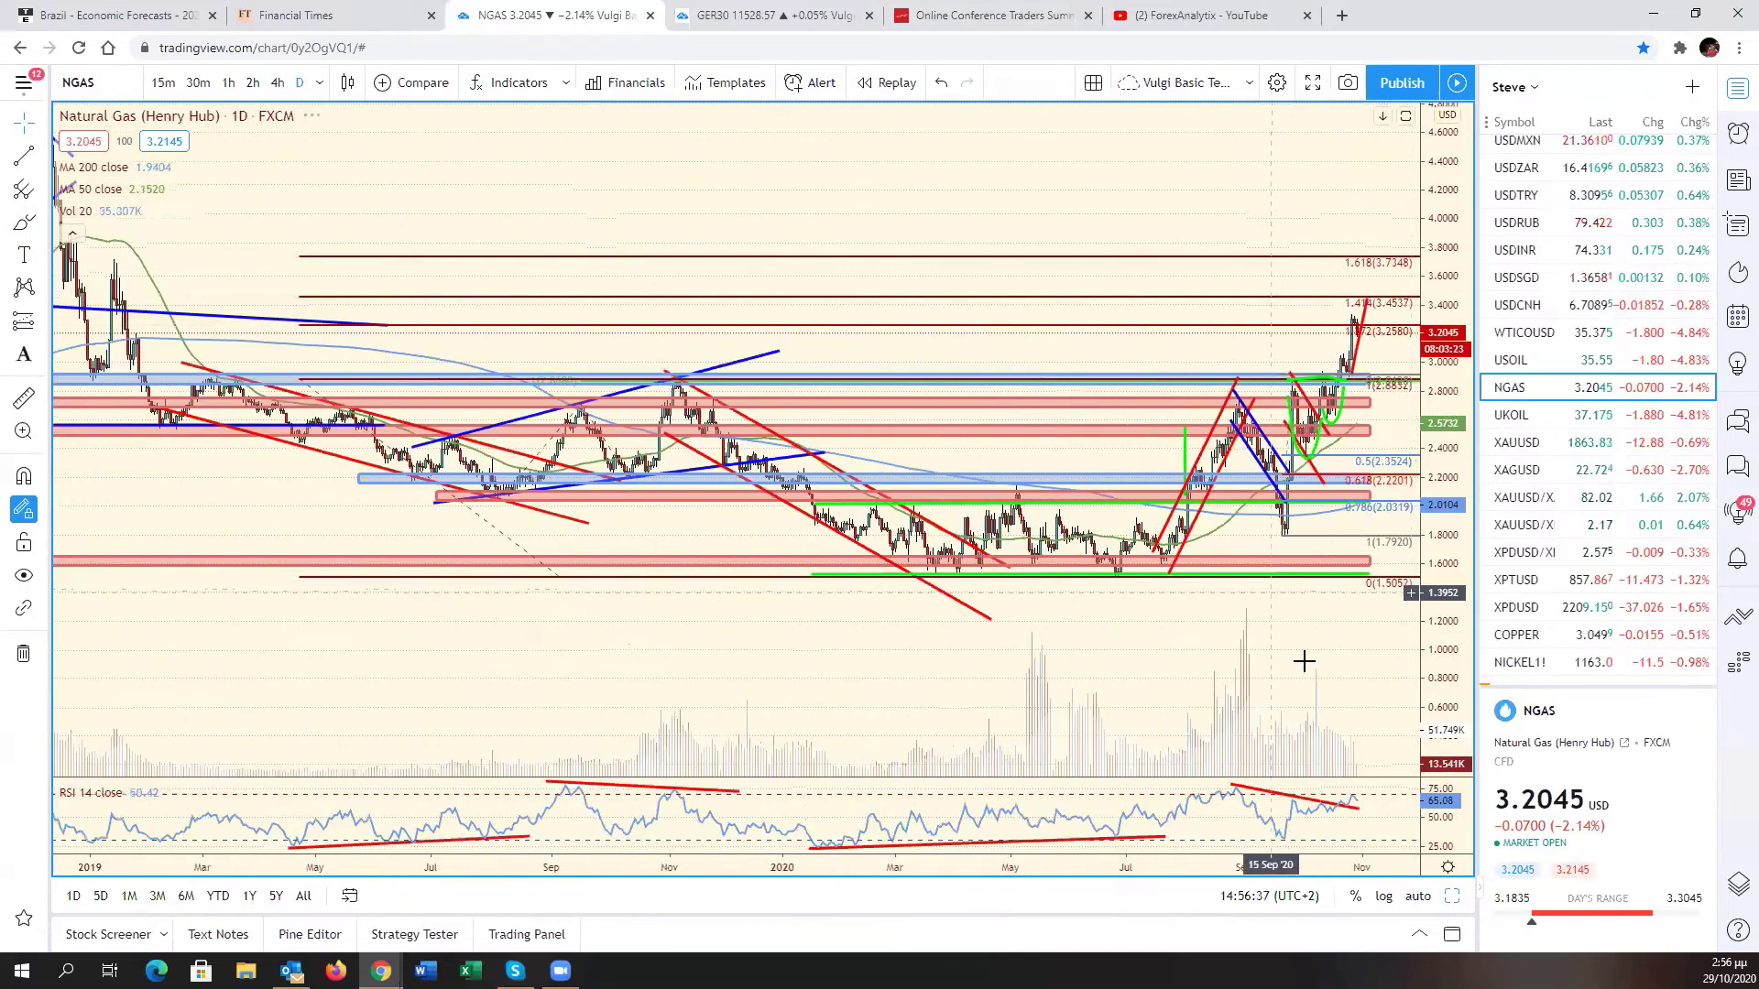
{"action": "scroll", "coordinate": [1304, 660], "scroll_direction": "down", "scroll_amount": 5}
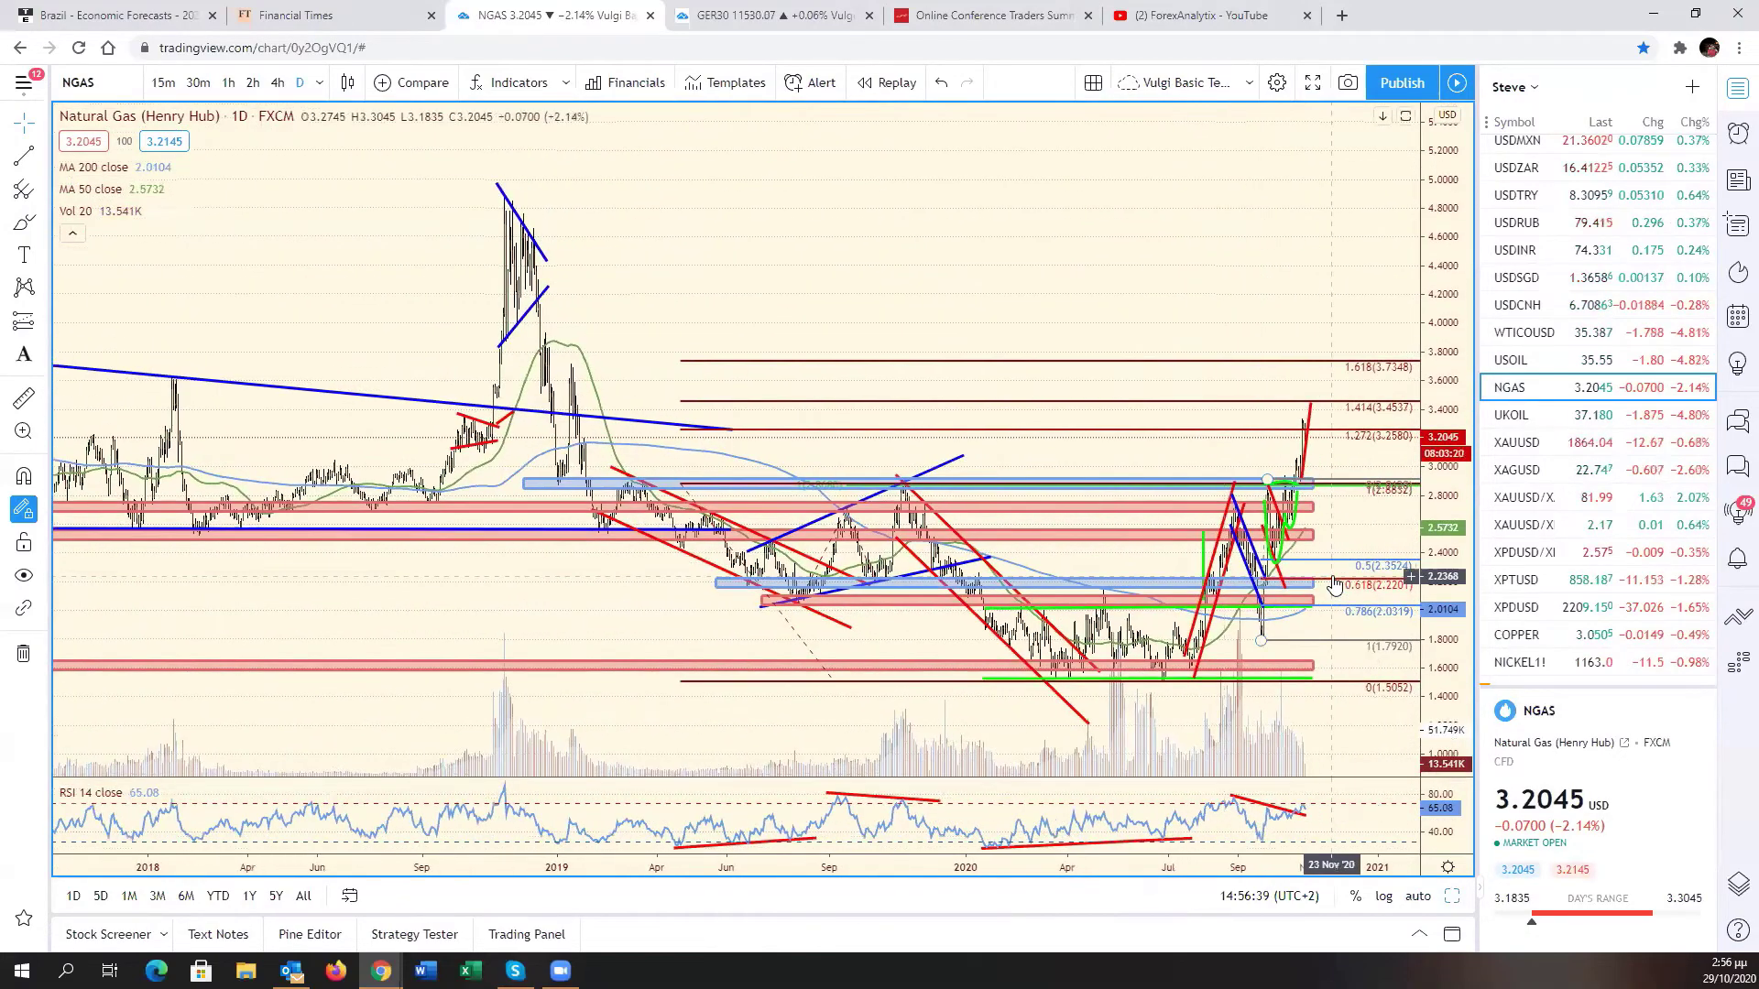
{"action": "scroll", "coordinate": [1333, 584], "scroll_direction": "down", "scroll_amount": 6}
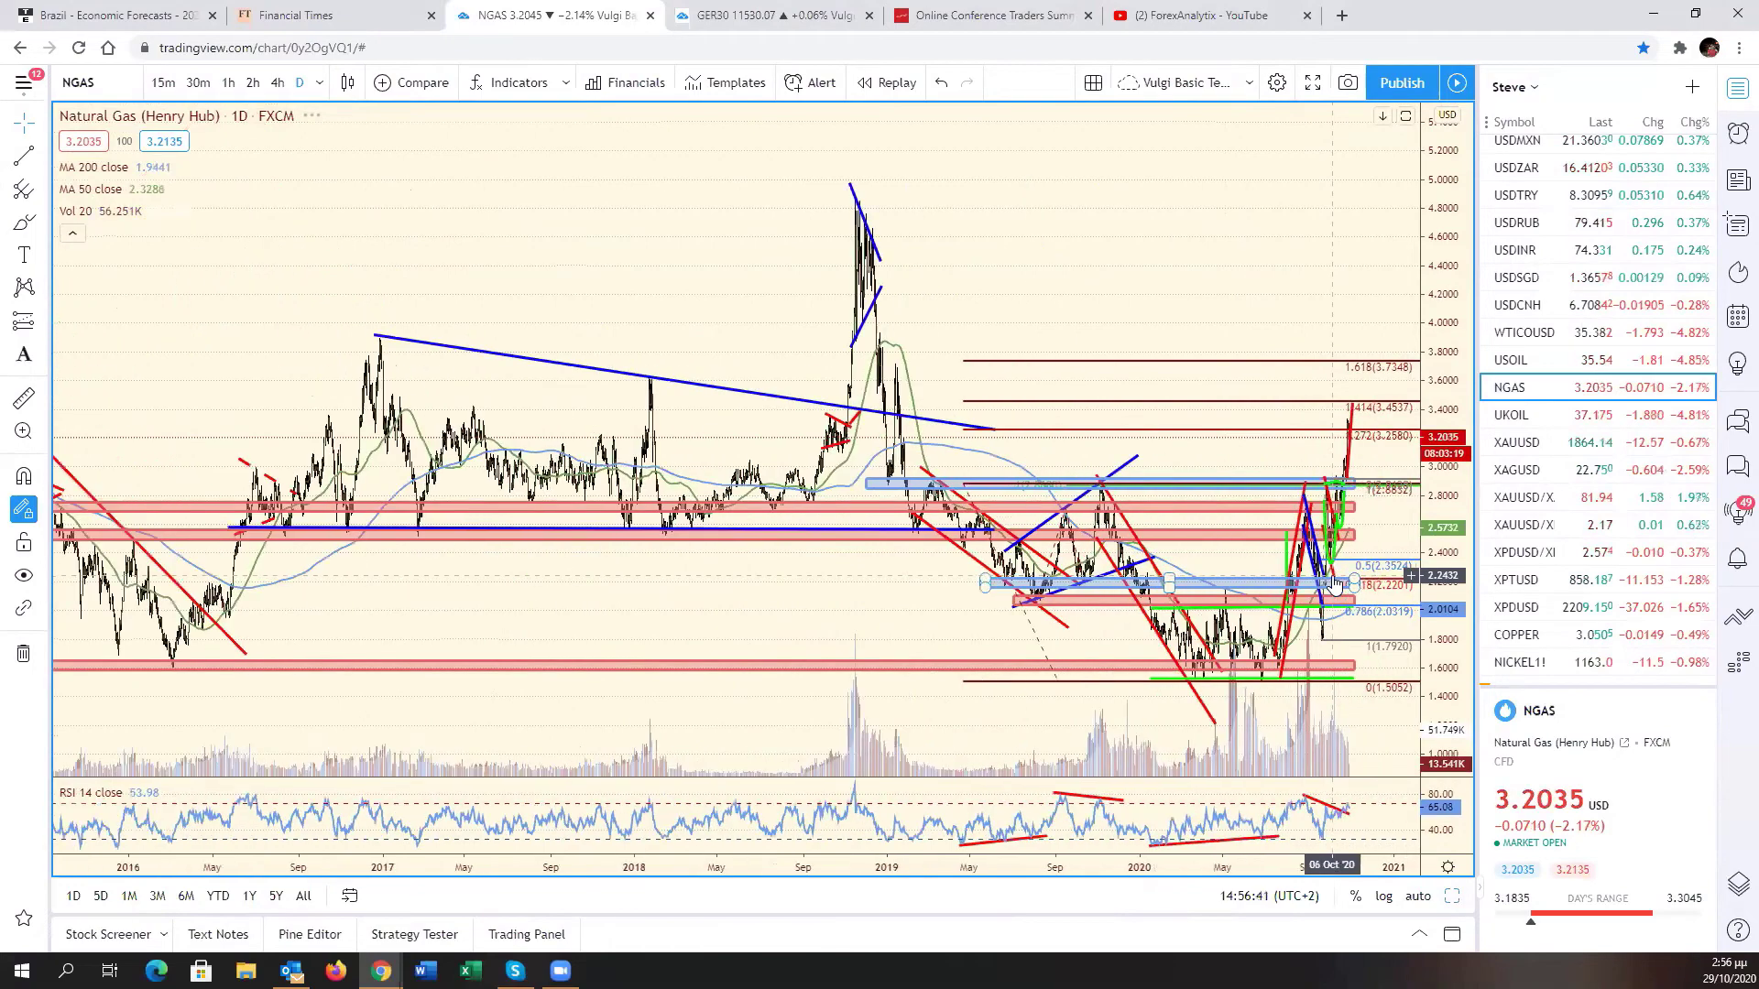
{"action": "scroll", "coordinate": [1342, 541], "scroll_direction": "up", "scroll_amount": 6}
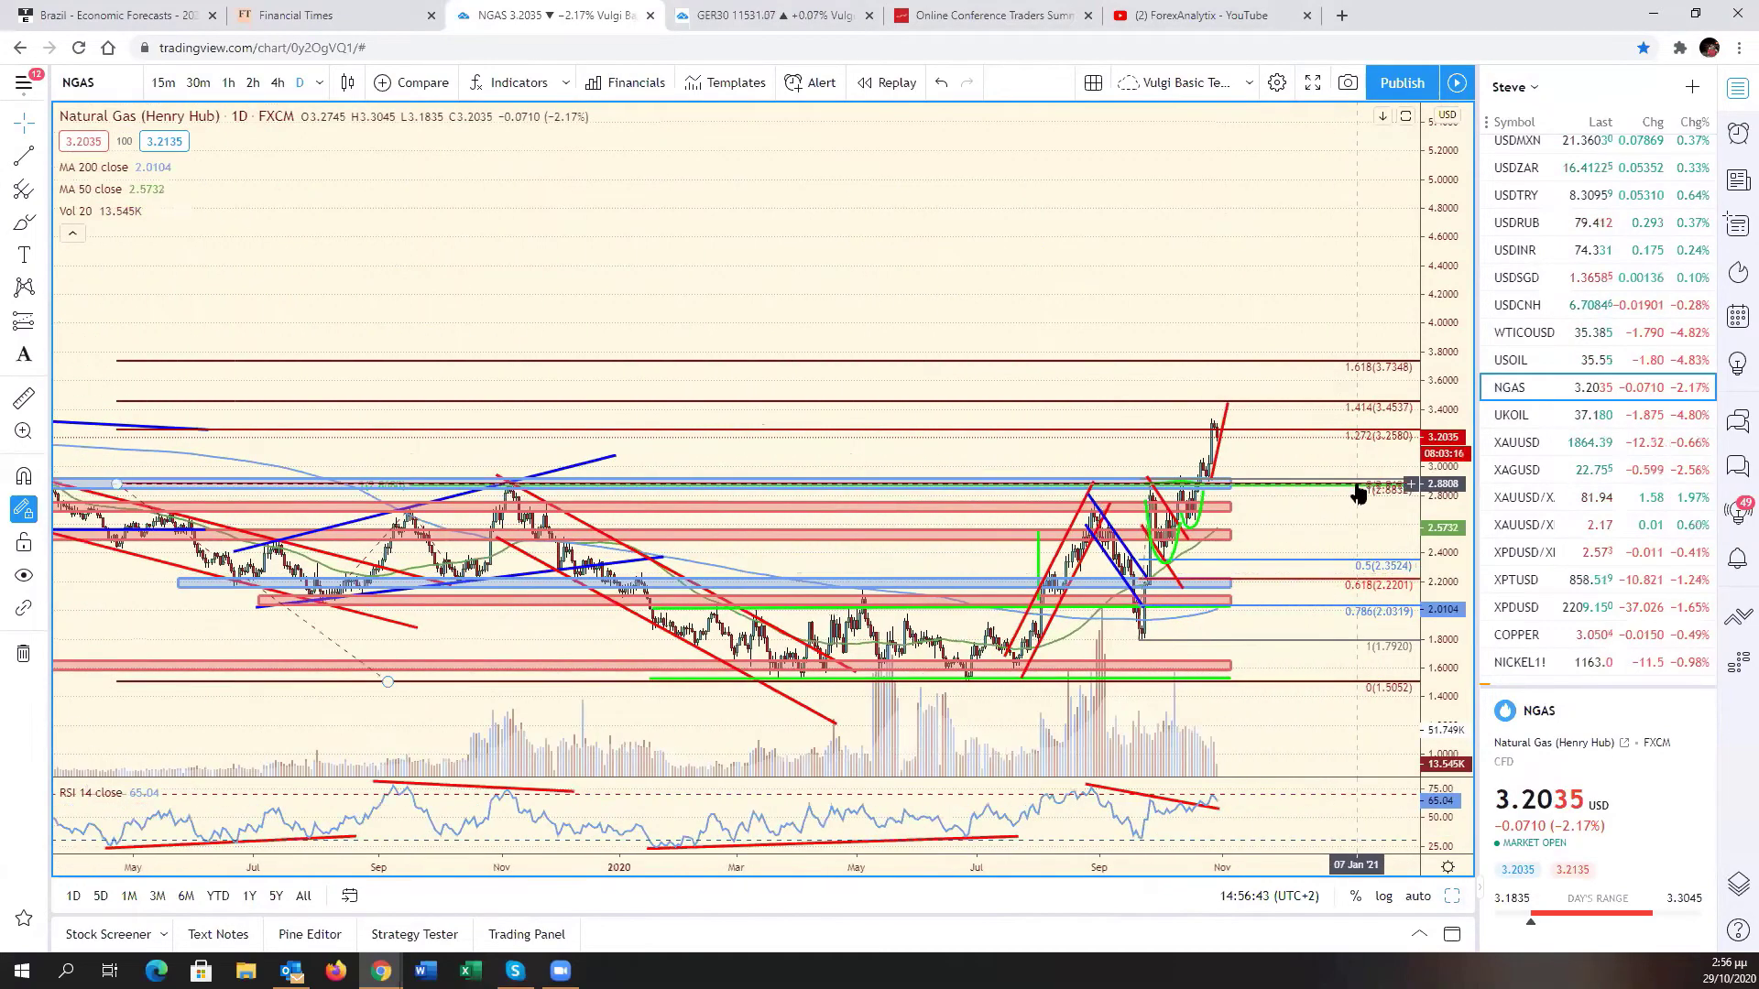
{"action": "scroll", "coordinate": [1361, 505], "scroll_direction": "up", "scroll_amount": 3}
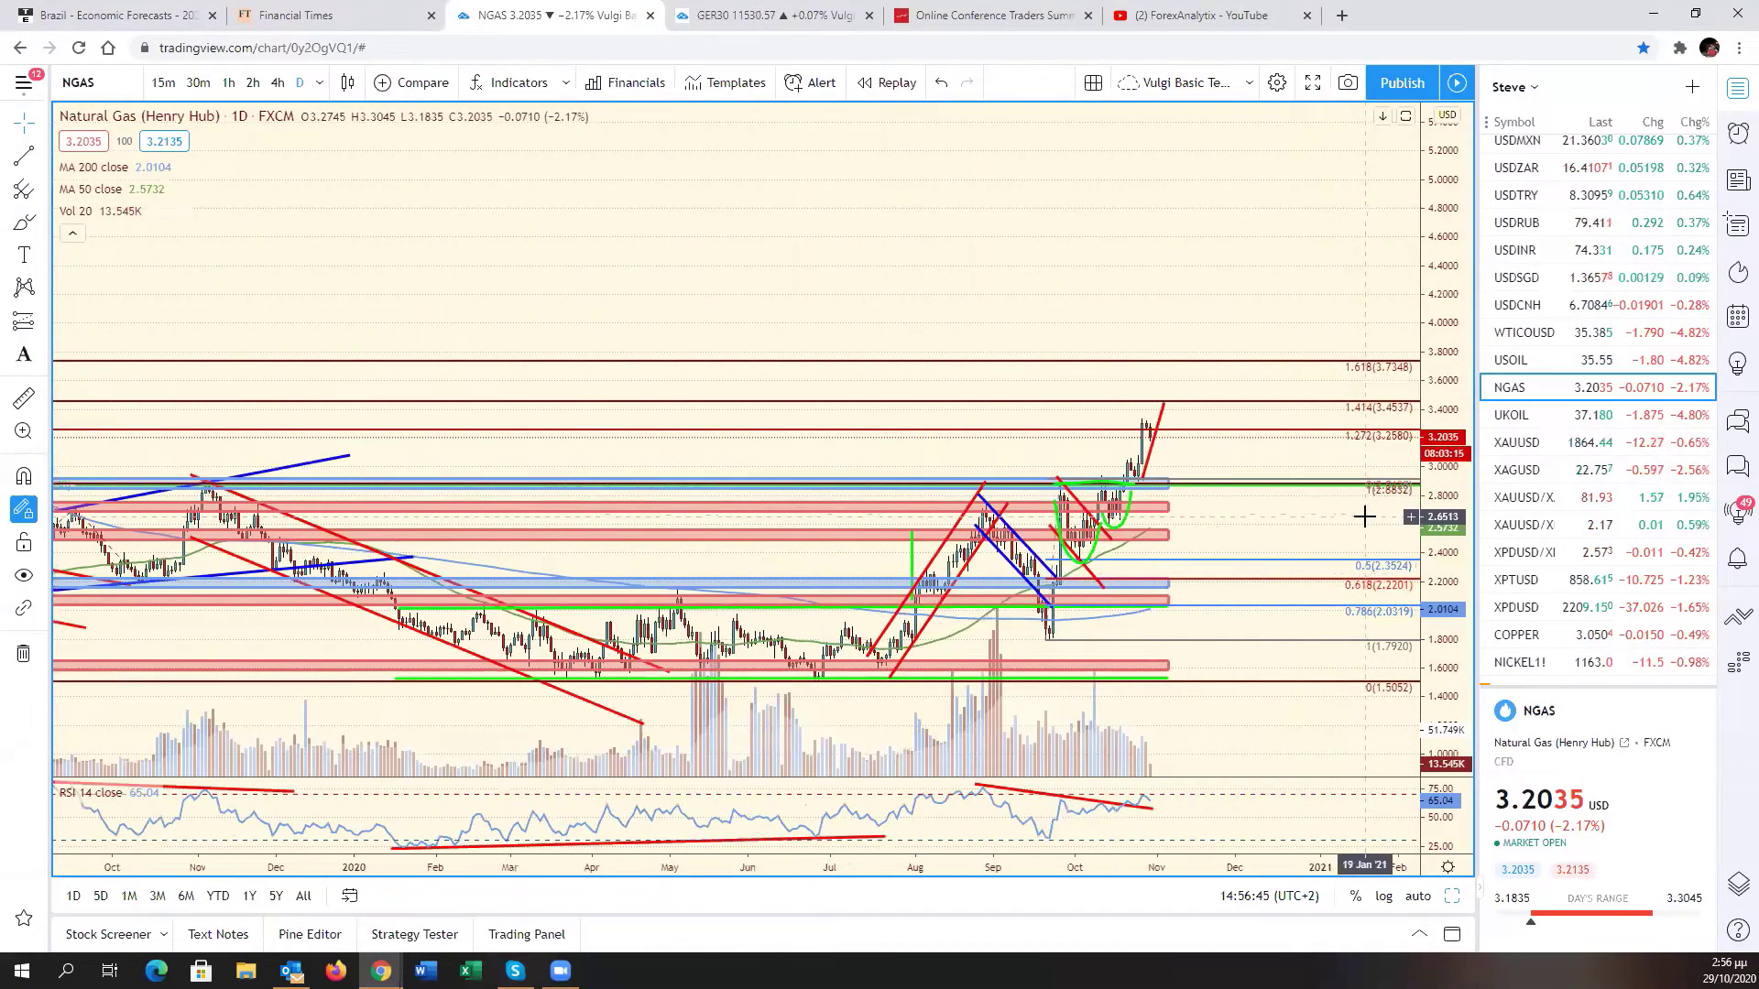
{"action": "scroll", "coordinate": [1363, 517], "scroll_direction": "down", "scroll_amount": 4}
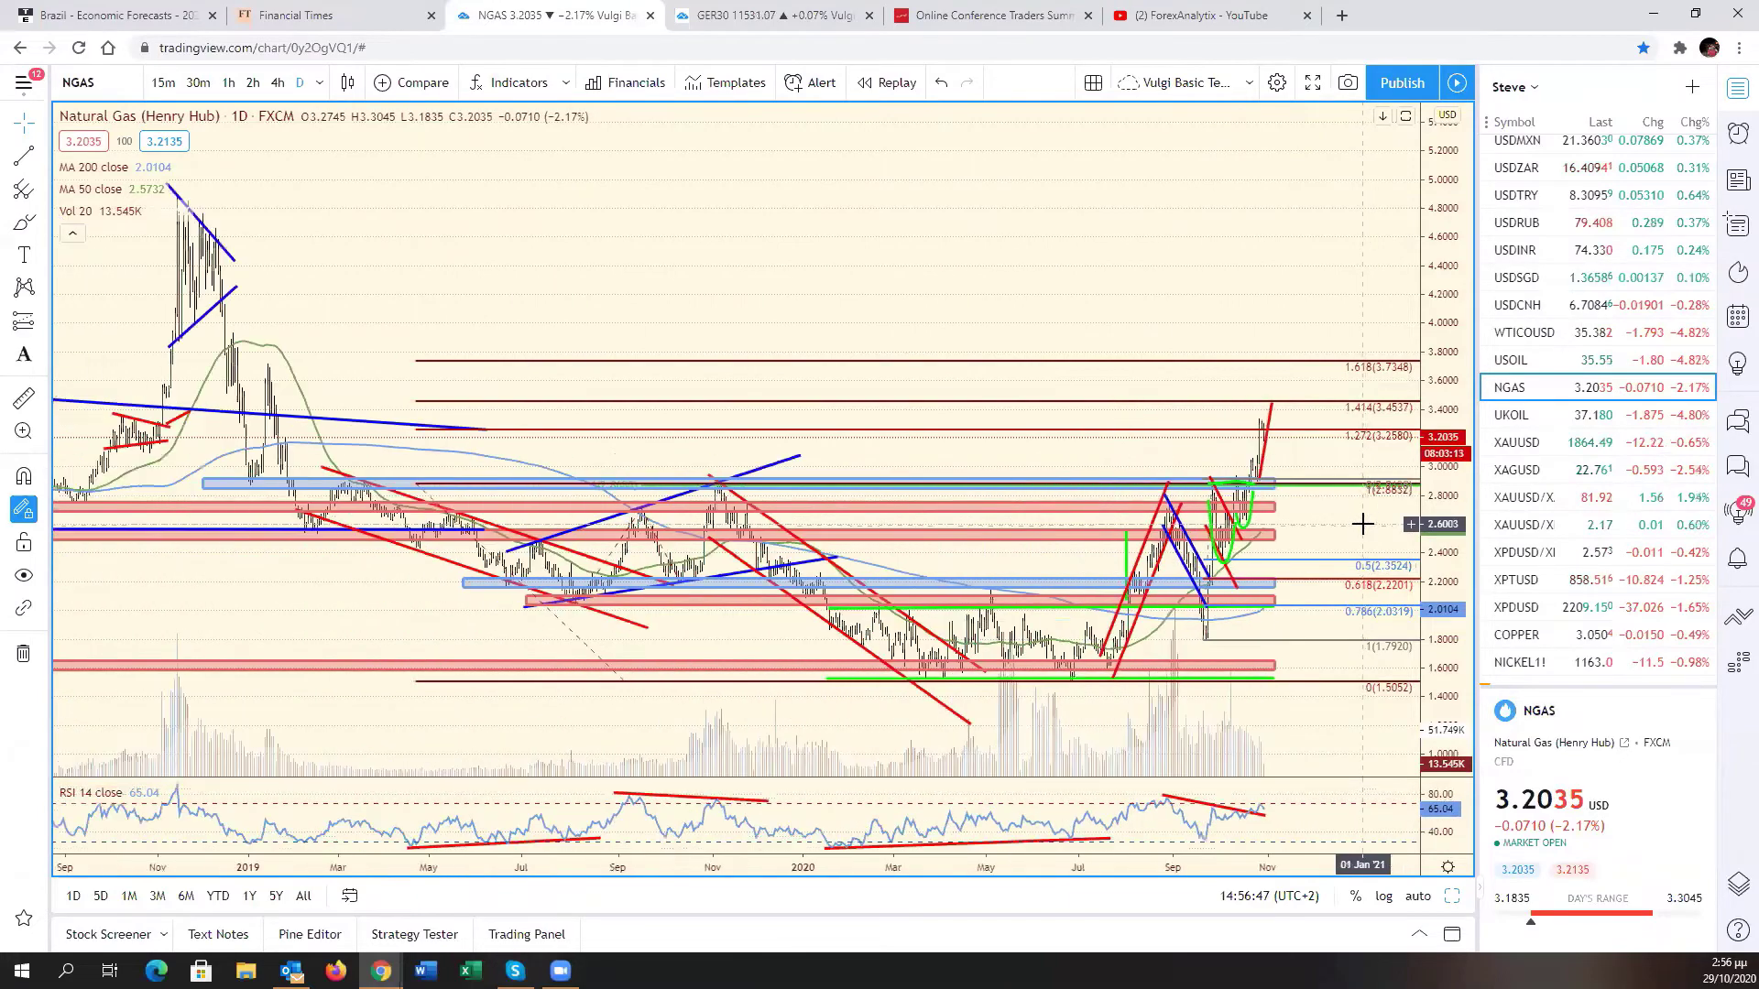
{"action": "scroll", "coordinate": [1362, 524], "scroll_direction": "down", "scroll_amount": 1}
{"action": "scroll", "coordinate": [1362, 524], "scroll_direction": "up", "scroll_amount": 5}
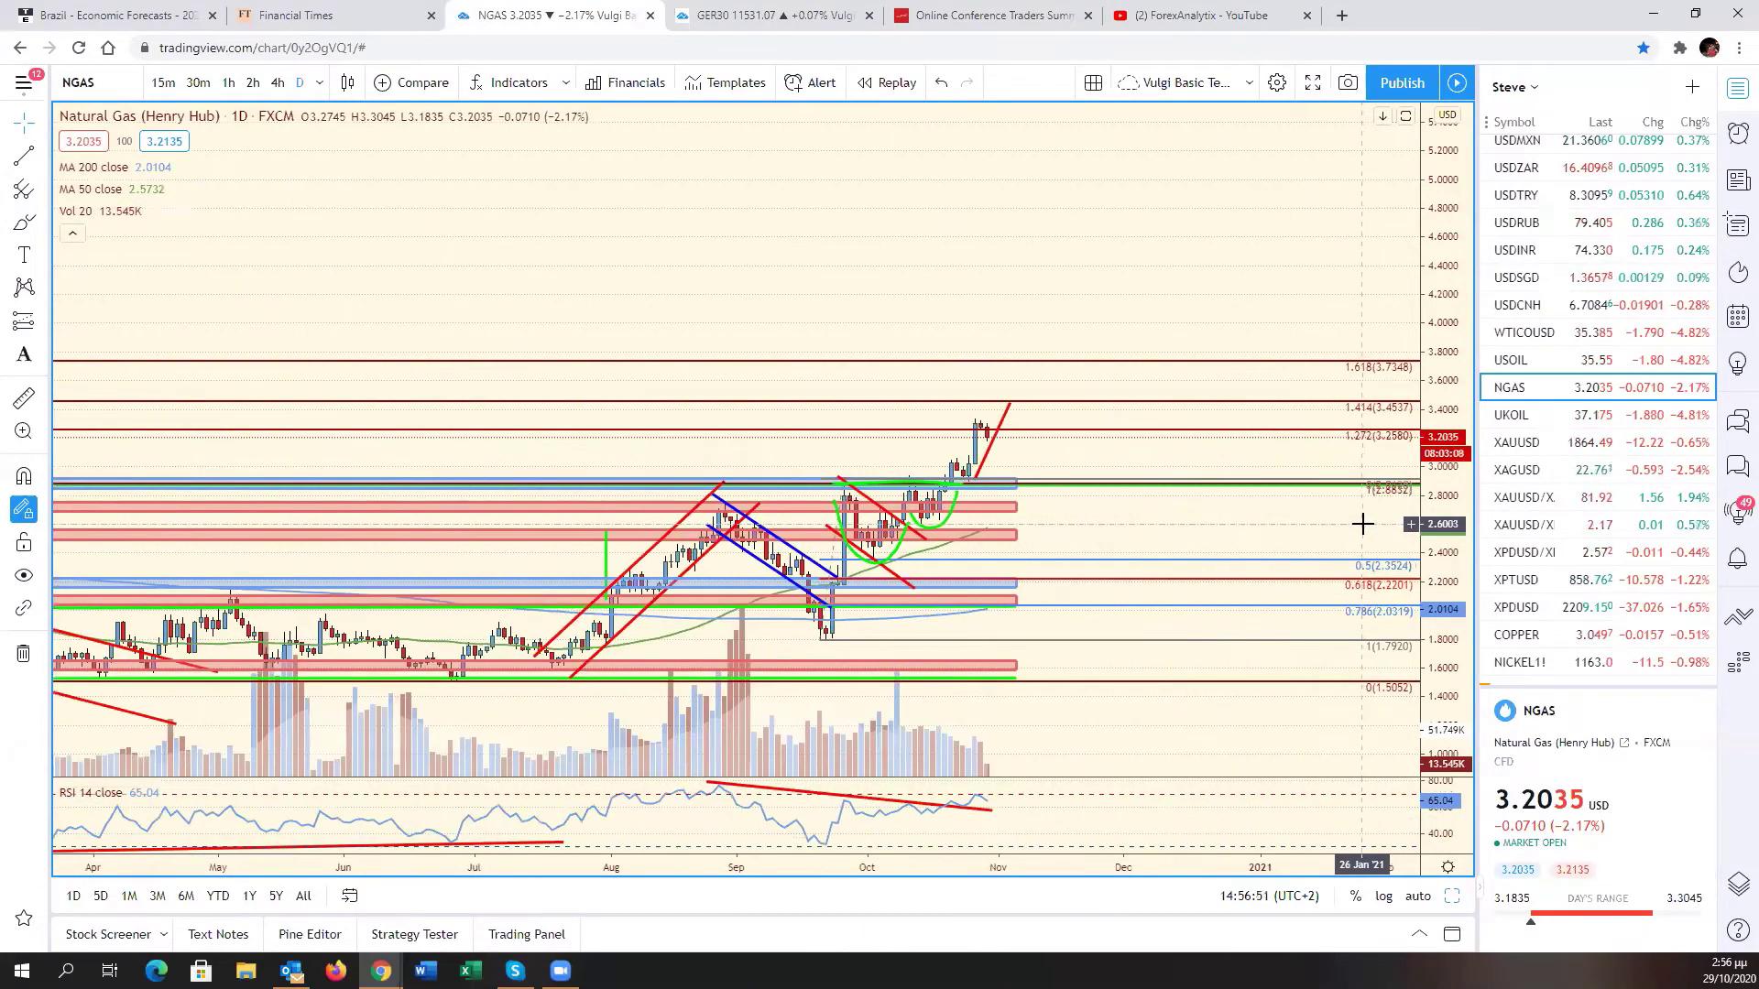
{"action": "scroll", "coordinate": [1362, 524], "scroll_direction": "down", "scroll_amount": 2}
{"action": "left_click_drag", "start_coordinate": [1218, 732], "coordinate": [1405, 760]}
{"action": "left_click", "coordinate": [1419, 898]}
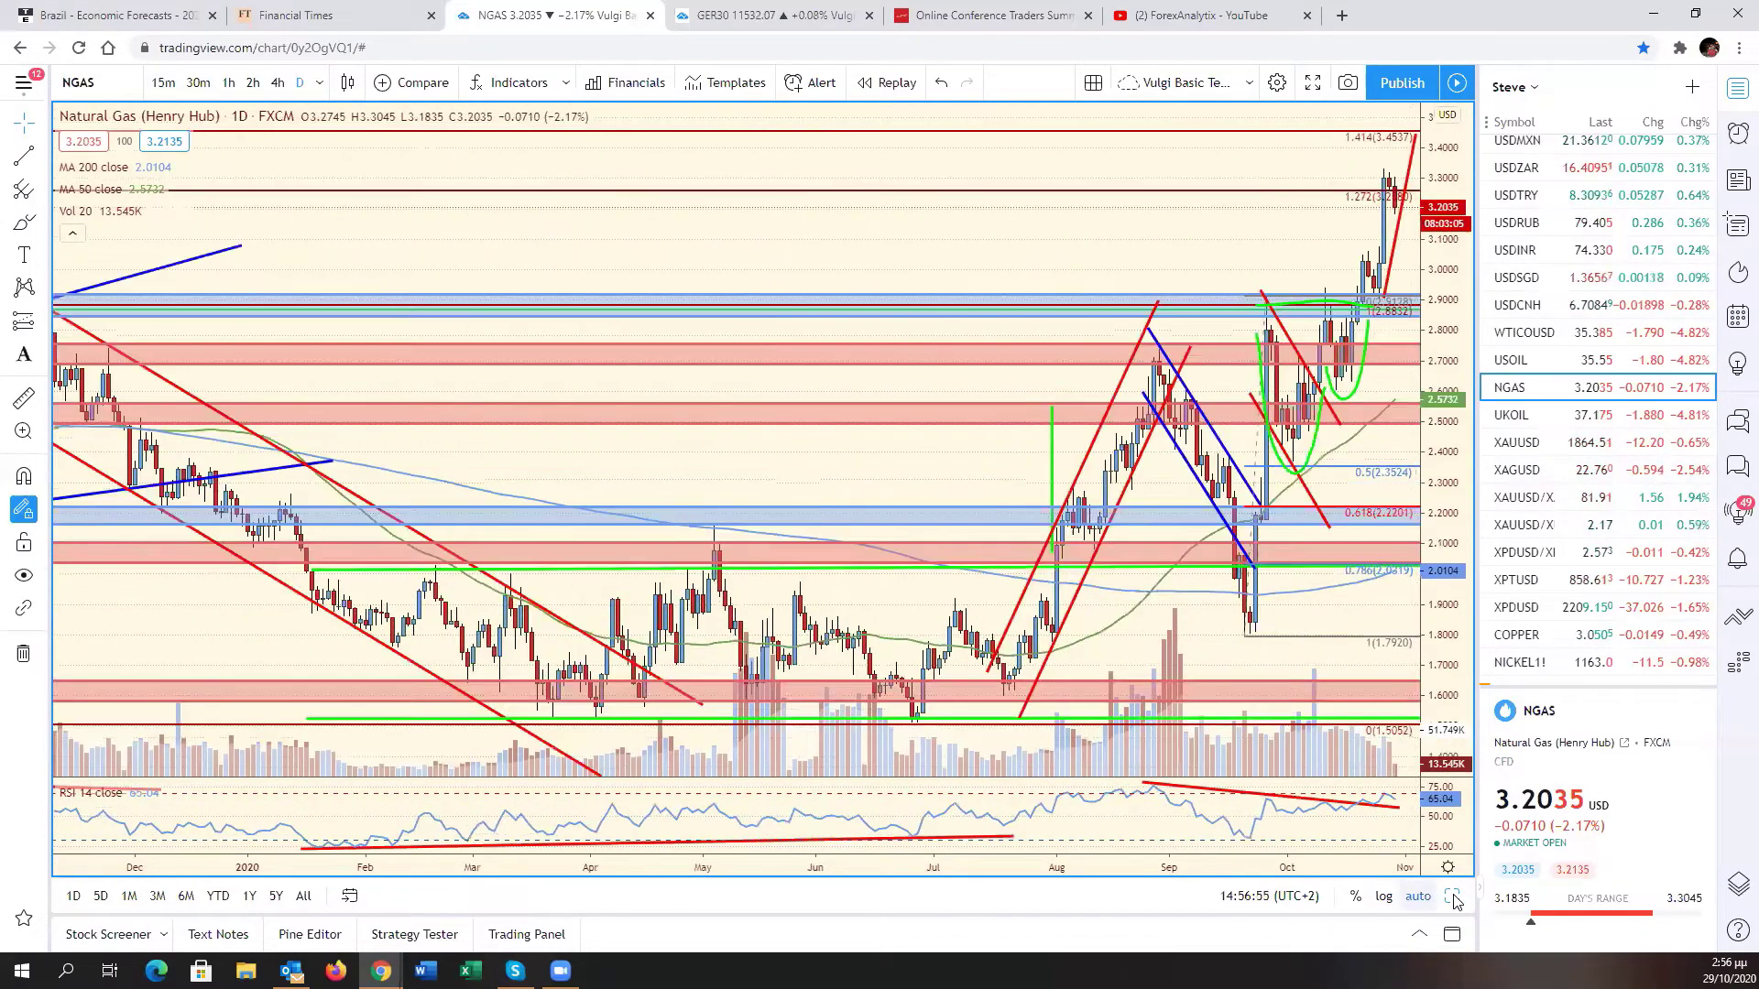
{"action": "key", "text": "alt+Return"}
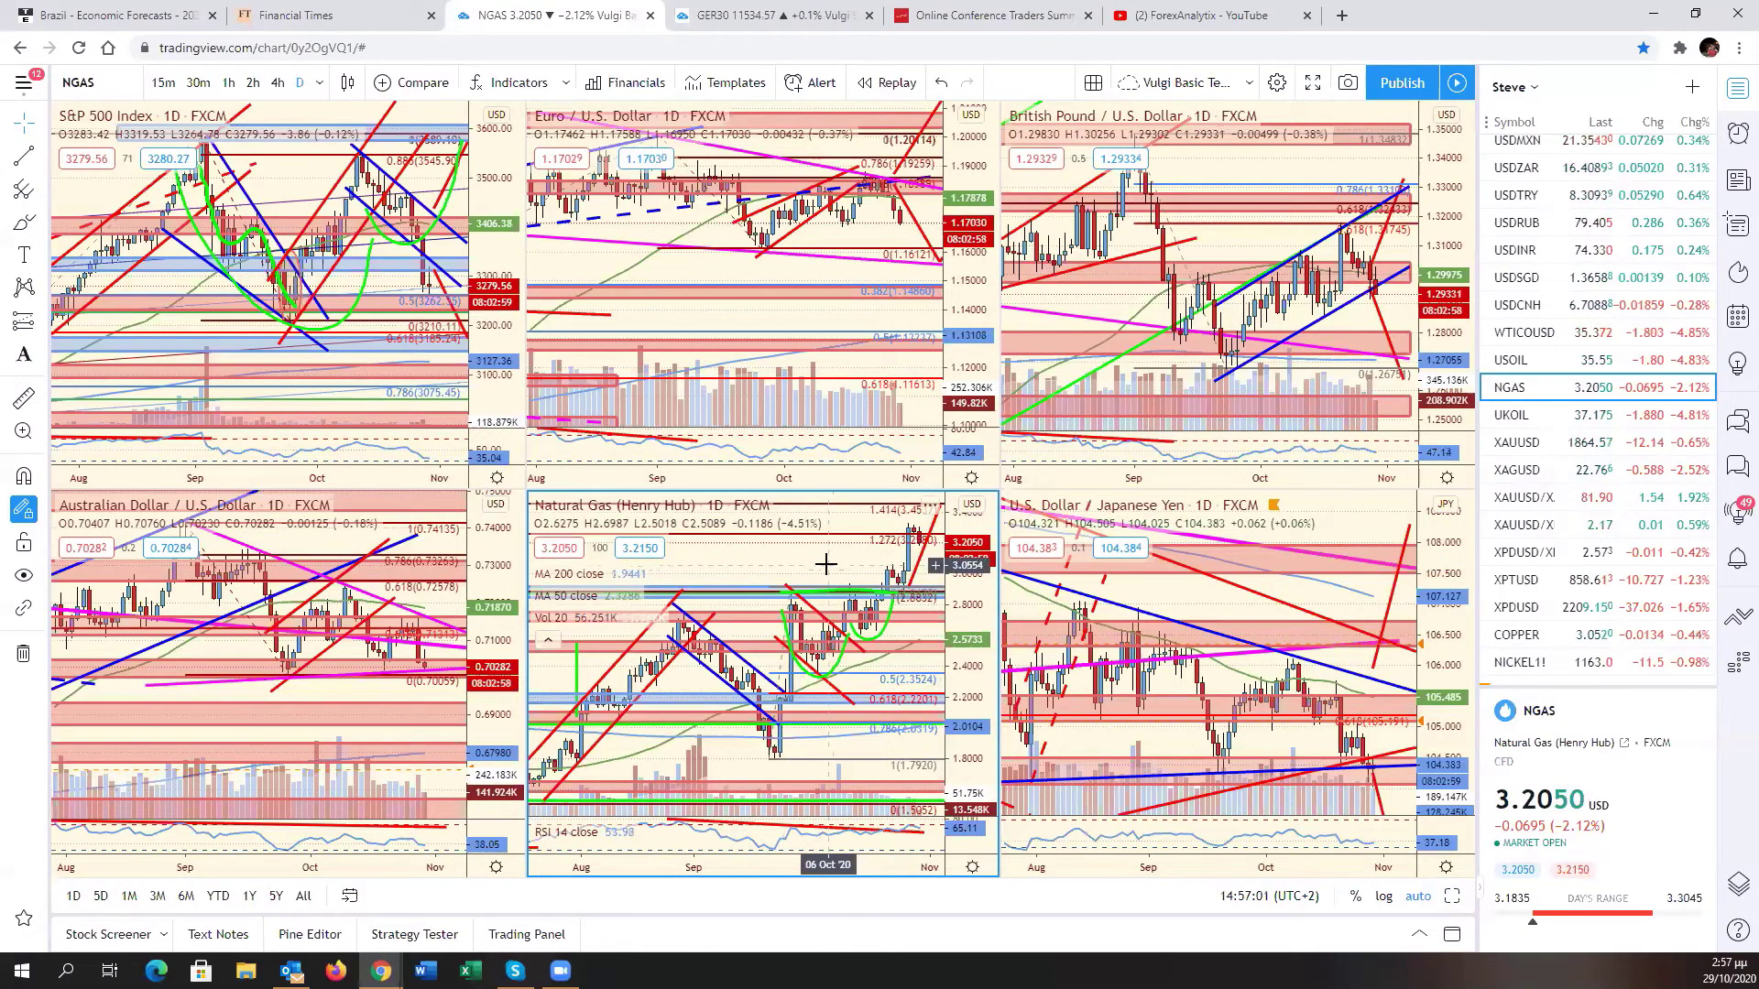
- Load USD/Turkish Lira (USDTRY) into the bottom-middle pane in place of Natural Gas
{"action": "scroll", "coordinate": [1634, 510], "scroll_direction": "down", "scroll_amount": 5}
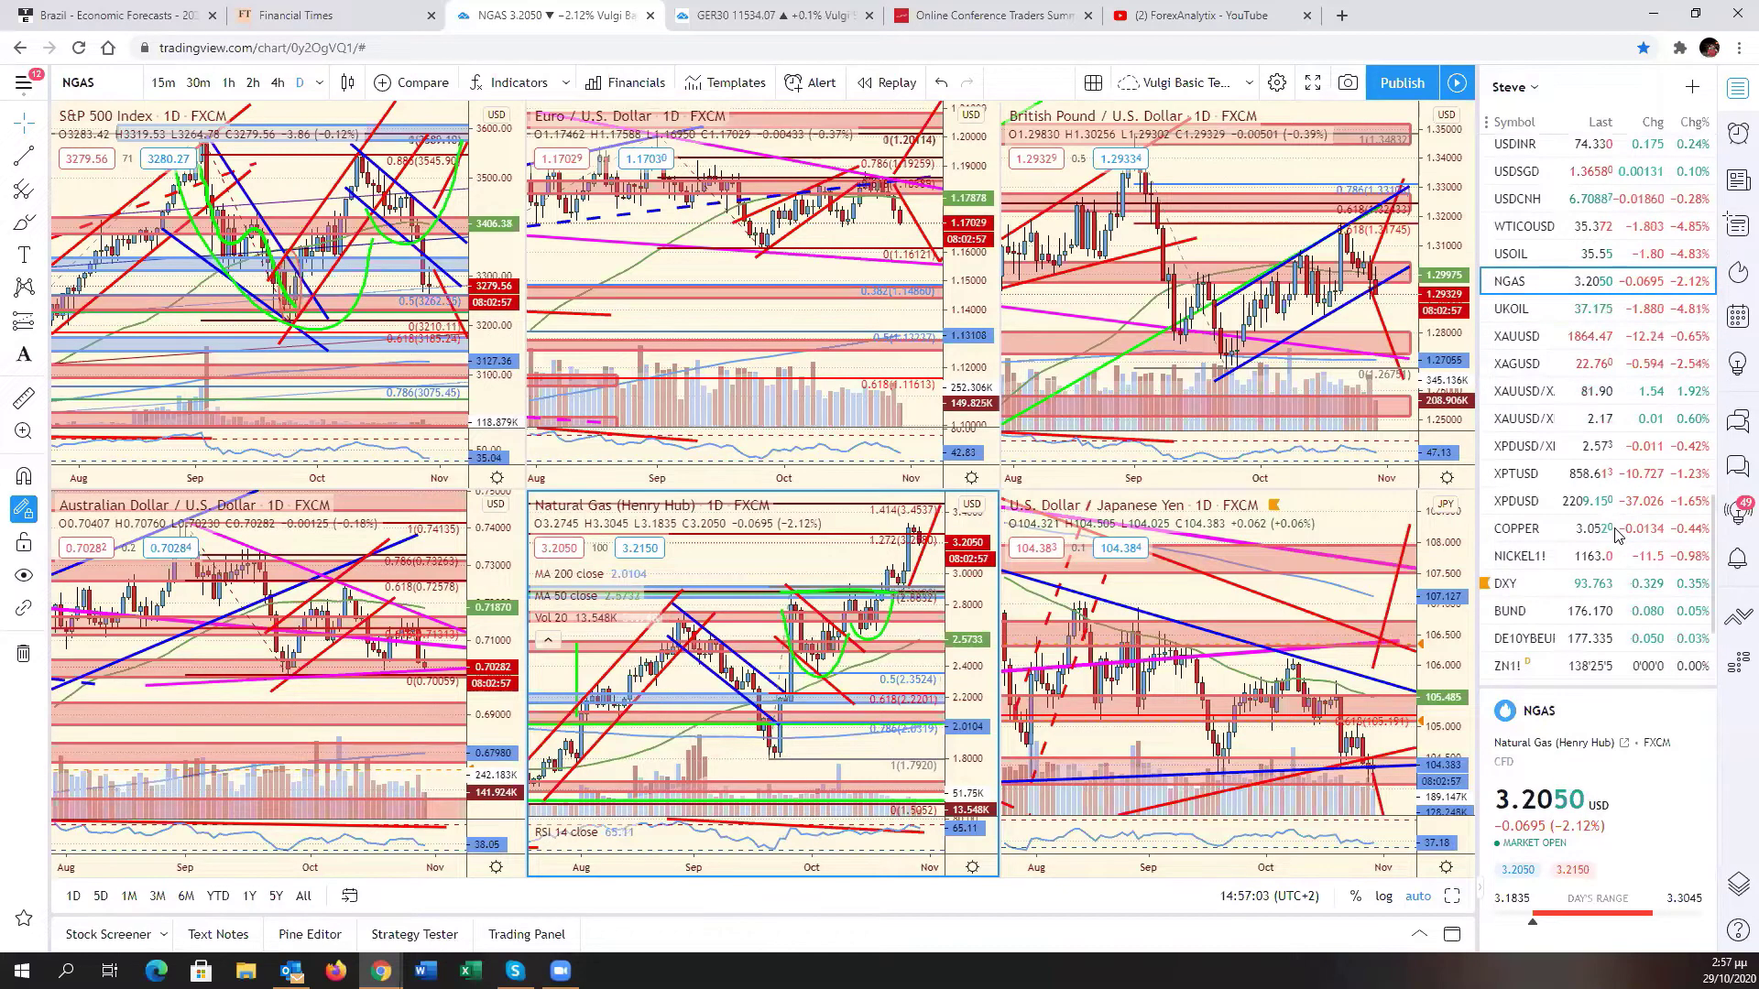
{"action": "scroll", "coordinate": [1598, 510], "scroll_direction": "up", "scroll_amount": 6}
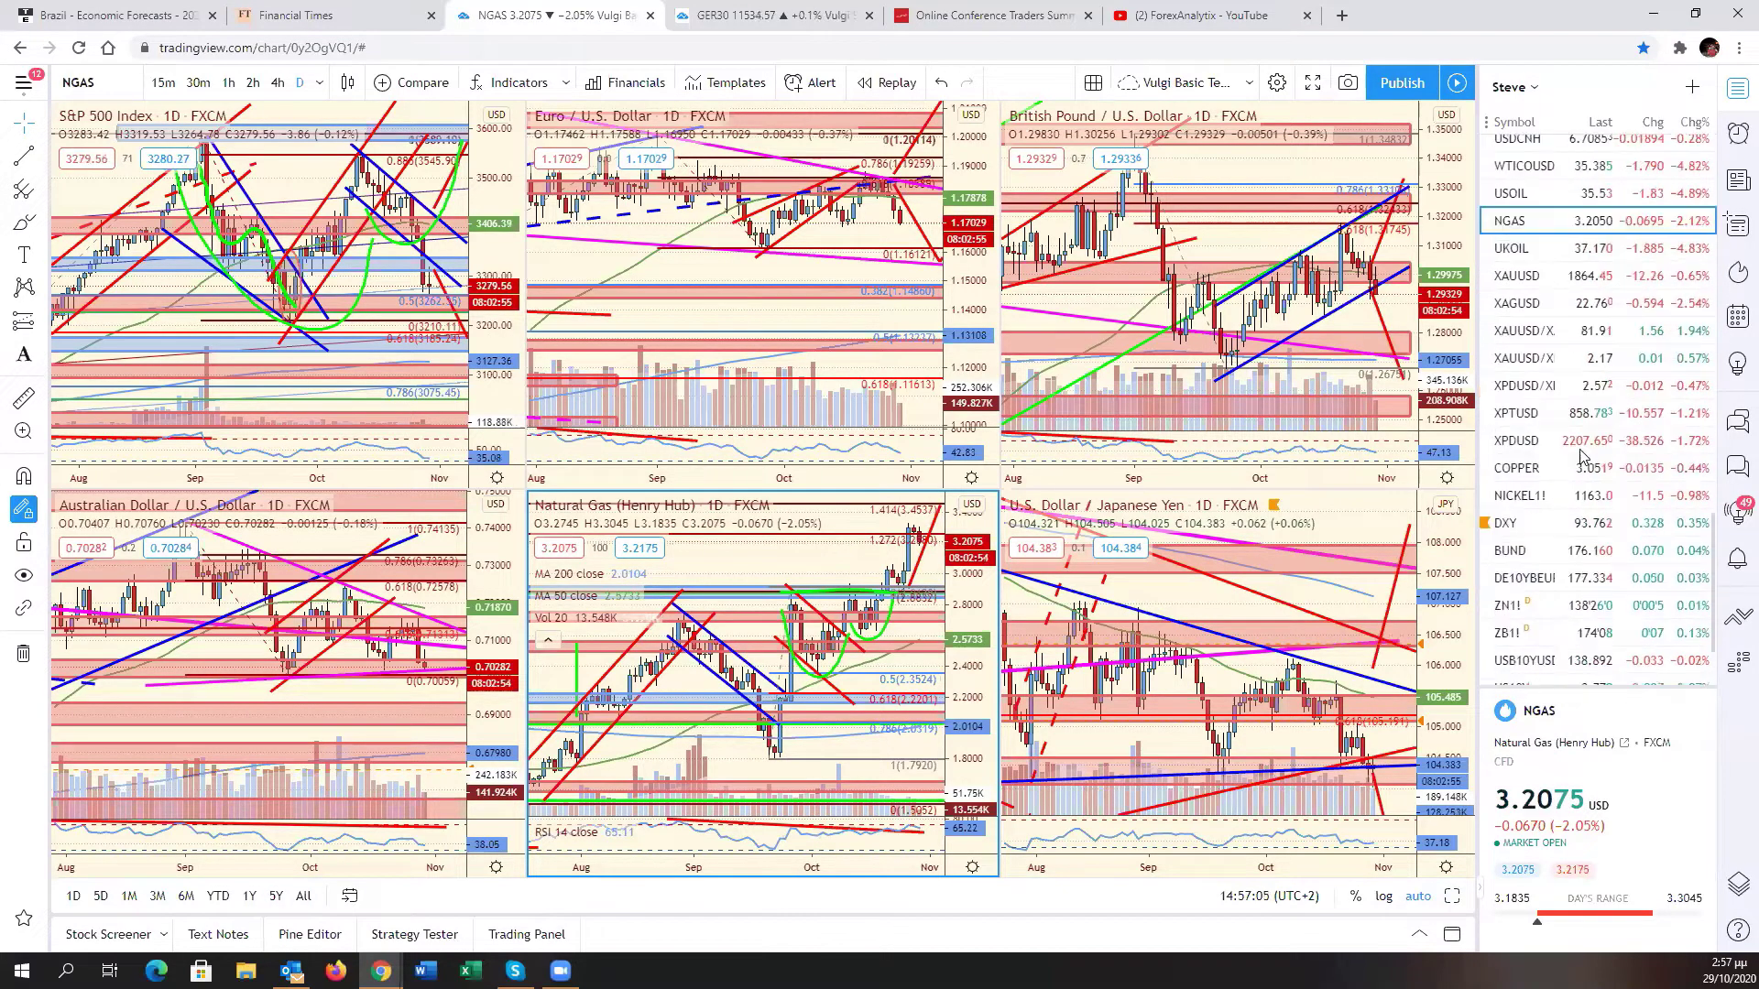
{"action": "scroll", "coordinate": [1577, 396], "scroll_direction": "up", "scroll_amount": 3}
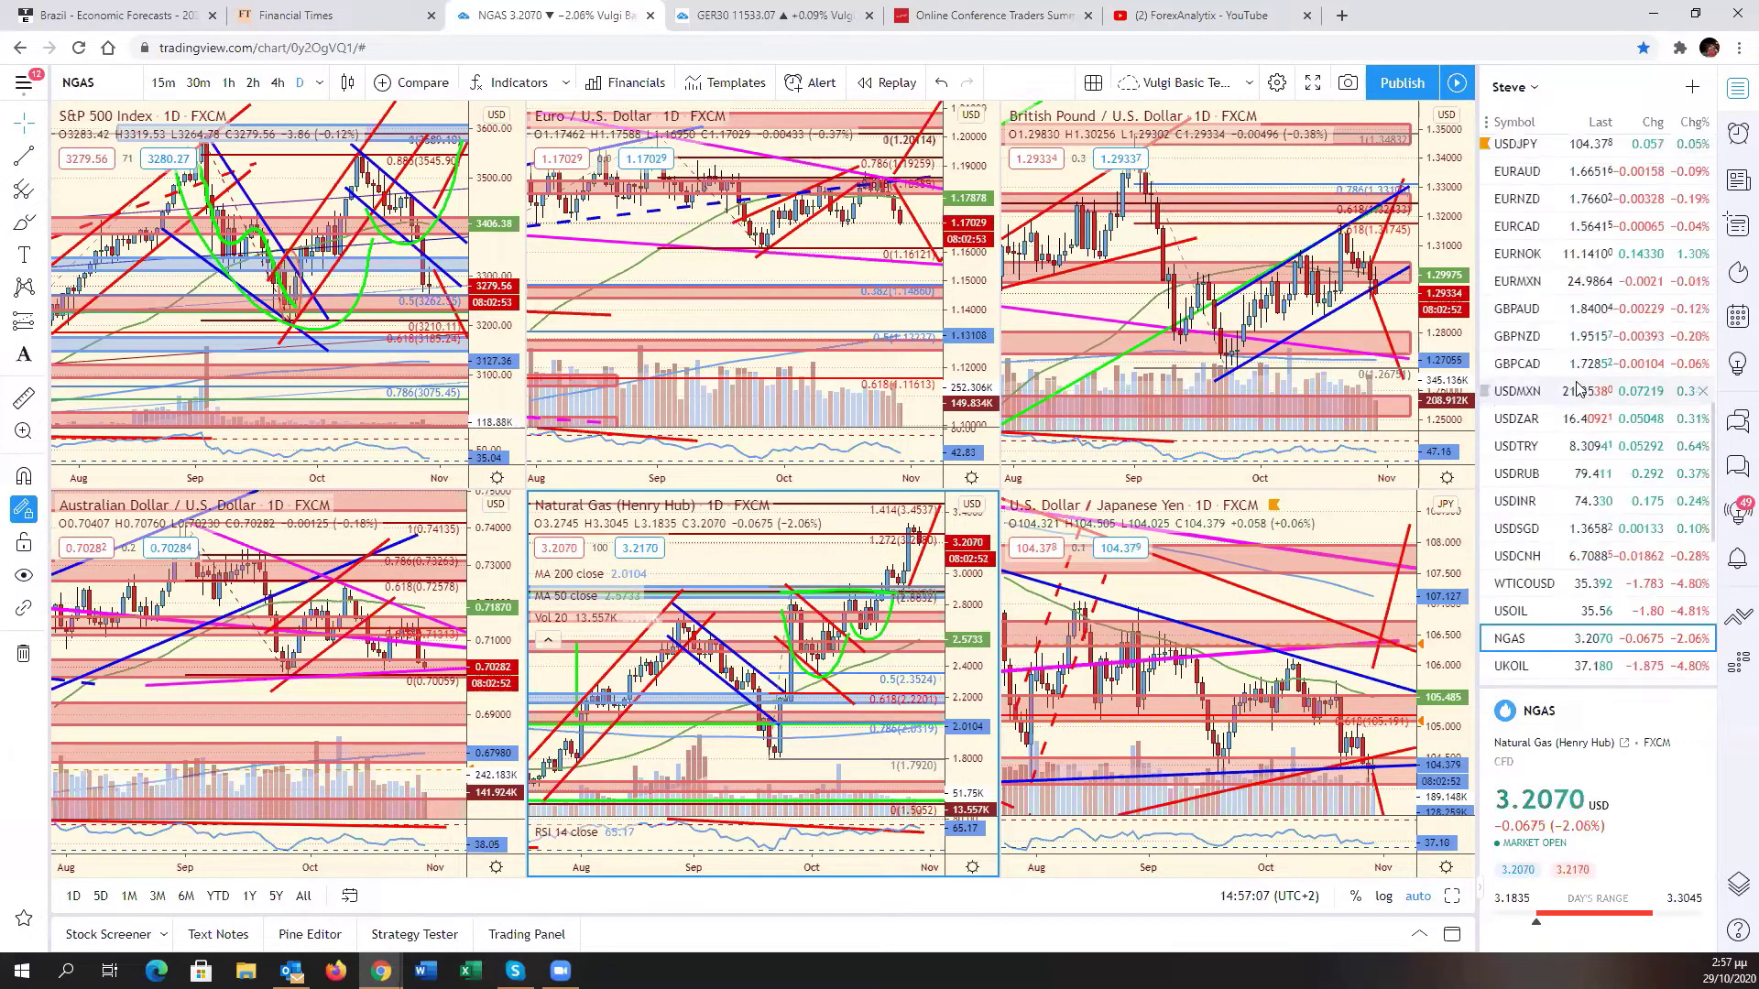
{"action": "left_click", "coordinate": [1561, 449]}
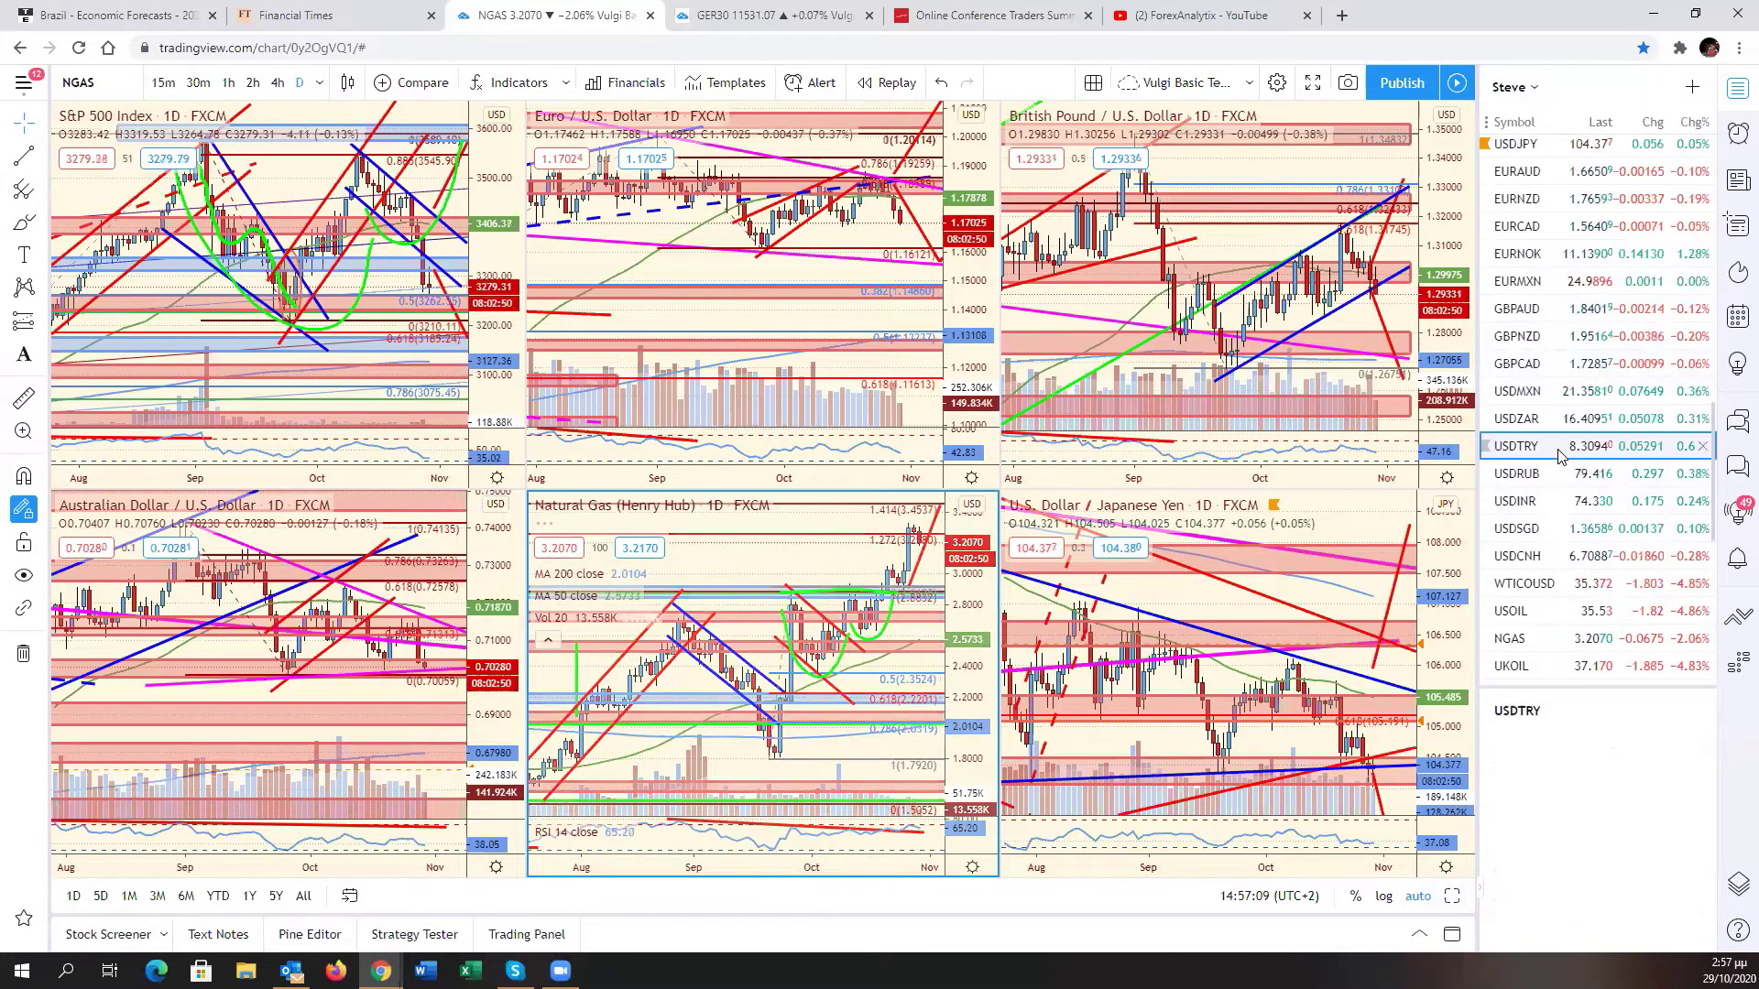
- Expand the USDTRY daily chart to the full window and adjust its zoom
{"action": "left_click", "coordinate": [1452, 896]}
{"action": "scroll", "coordinate": [1268, 617], "scroll_direction": "down", "scroll_amount": 8}
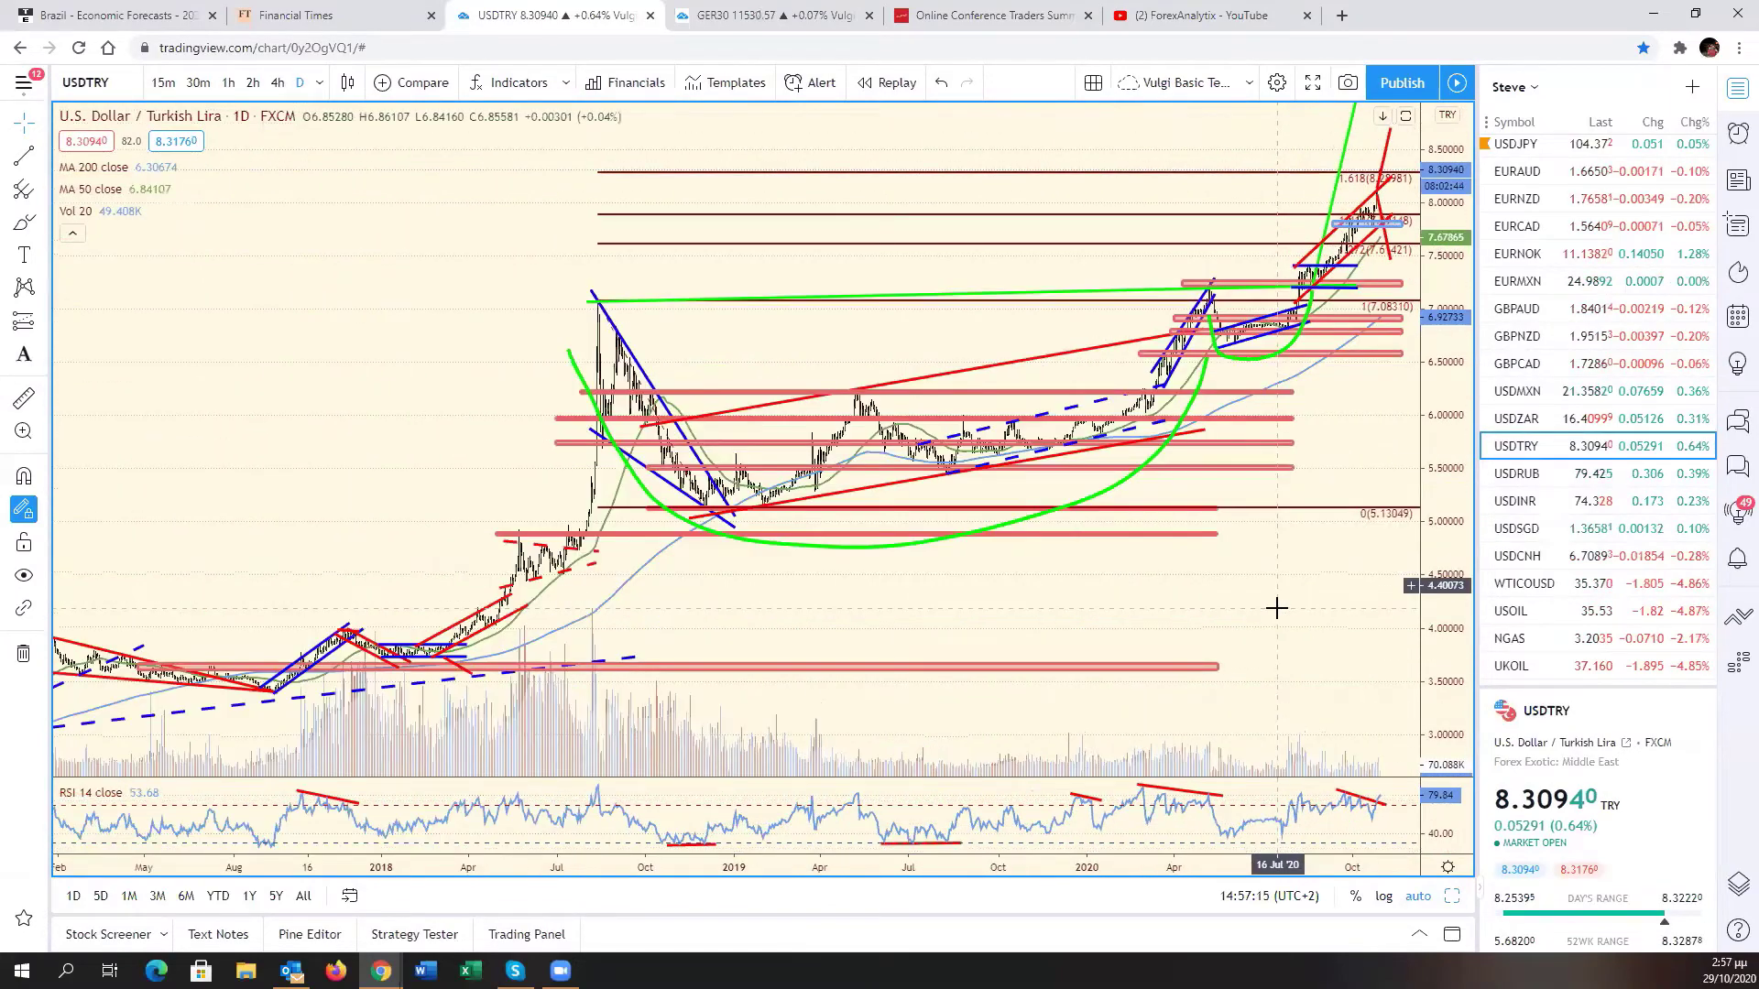
{"action": "scroll", "coordinate": [1276, 607], "scroll_direction": "up", "scroll_amount": 8}
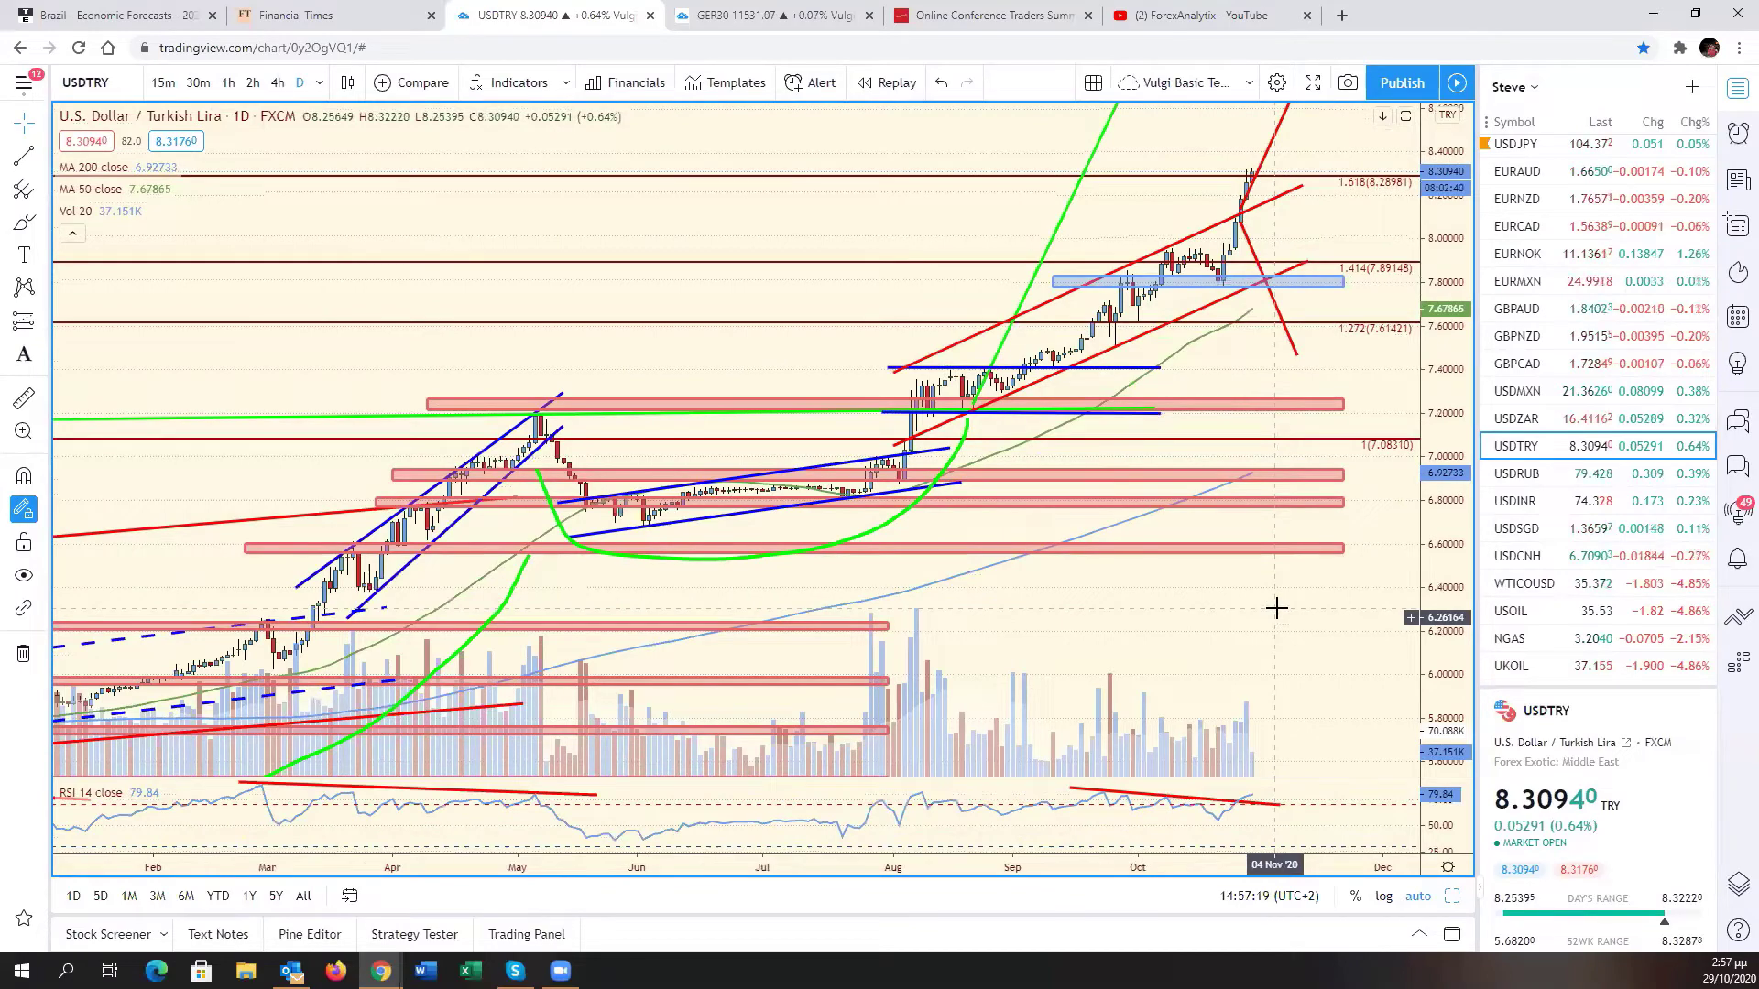
{"action": "scroll", "coordinate": [1286, 623], "scroll_direction": "down", "scroll_amount": 3}
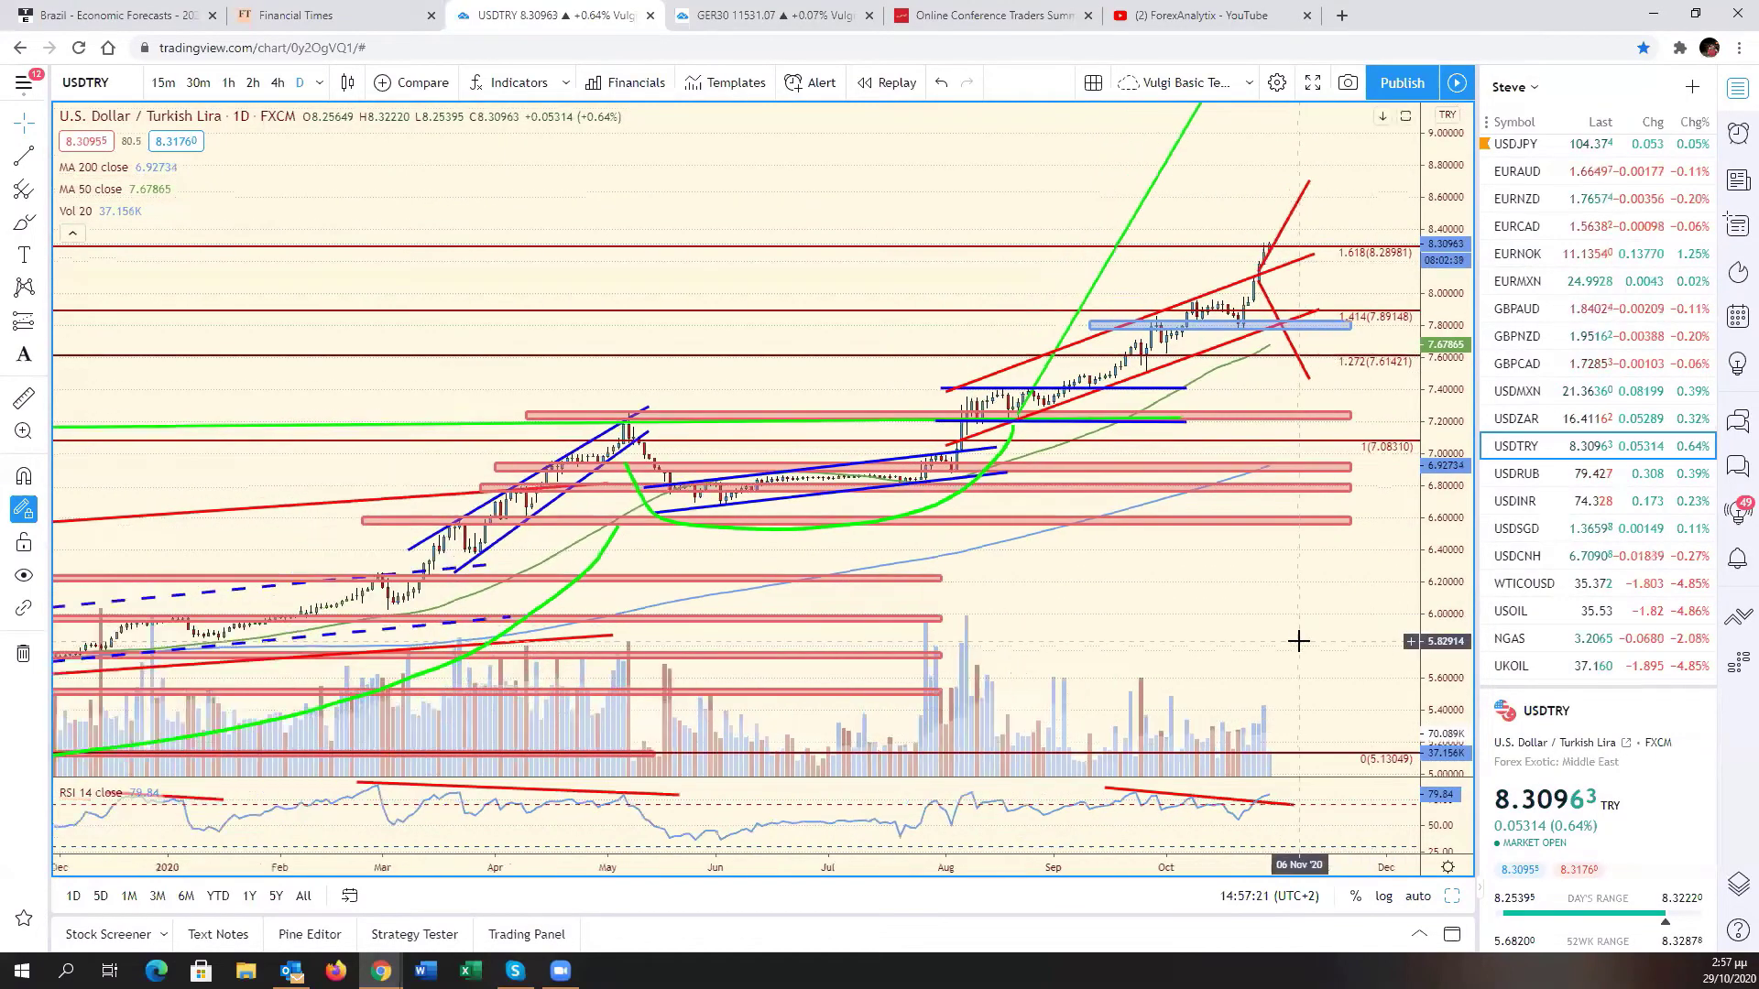
{"action": "scroll", "coordinate": [1298, 641], "scroll_direction": "down", "scroll_amount": 2}
{"action": "scroll", "coordinate": [1298, 641], "scroll_direction": "down", "scroll_amount": 3}
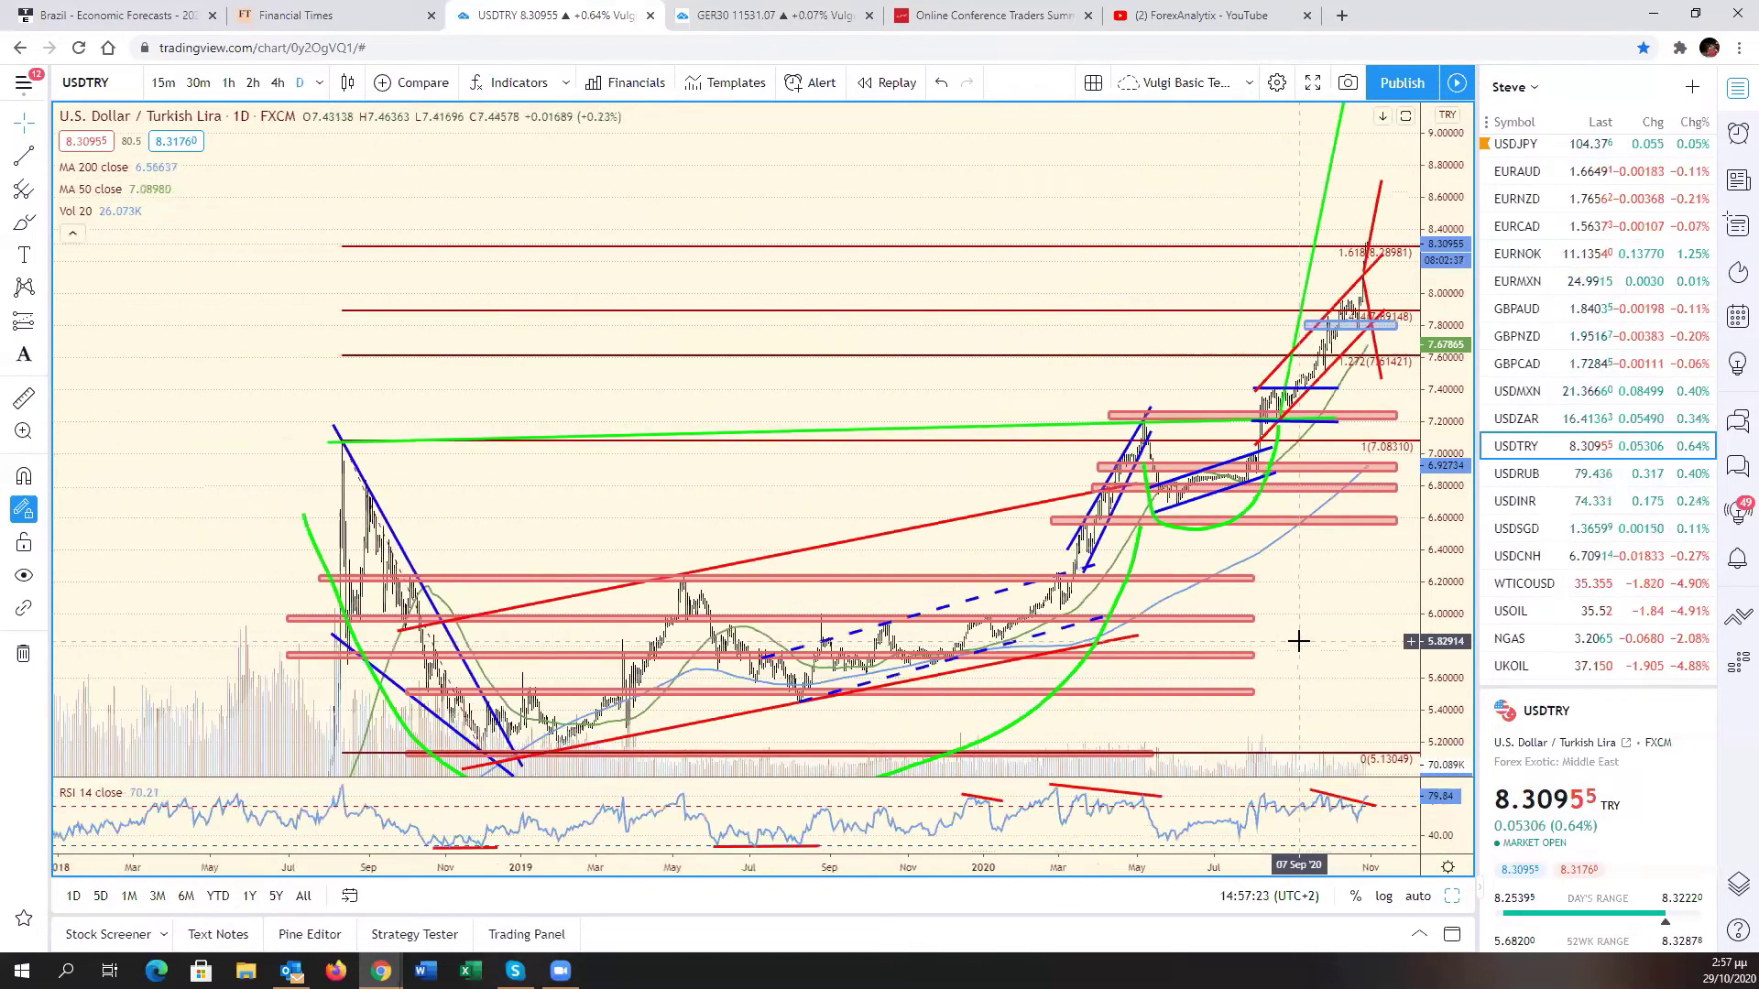
{"action": "scroll", "coordinate": [1298, 641], "scroll_direction": "up", "scroll_amount": 5}
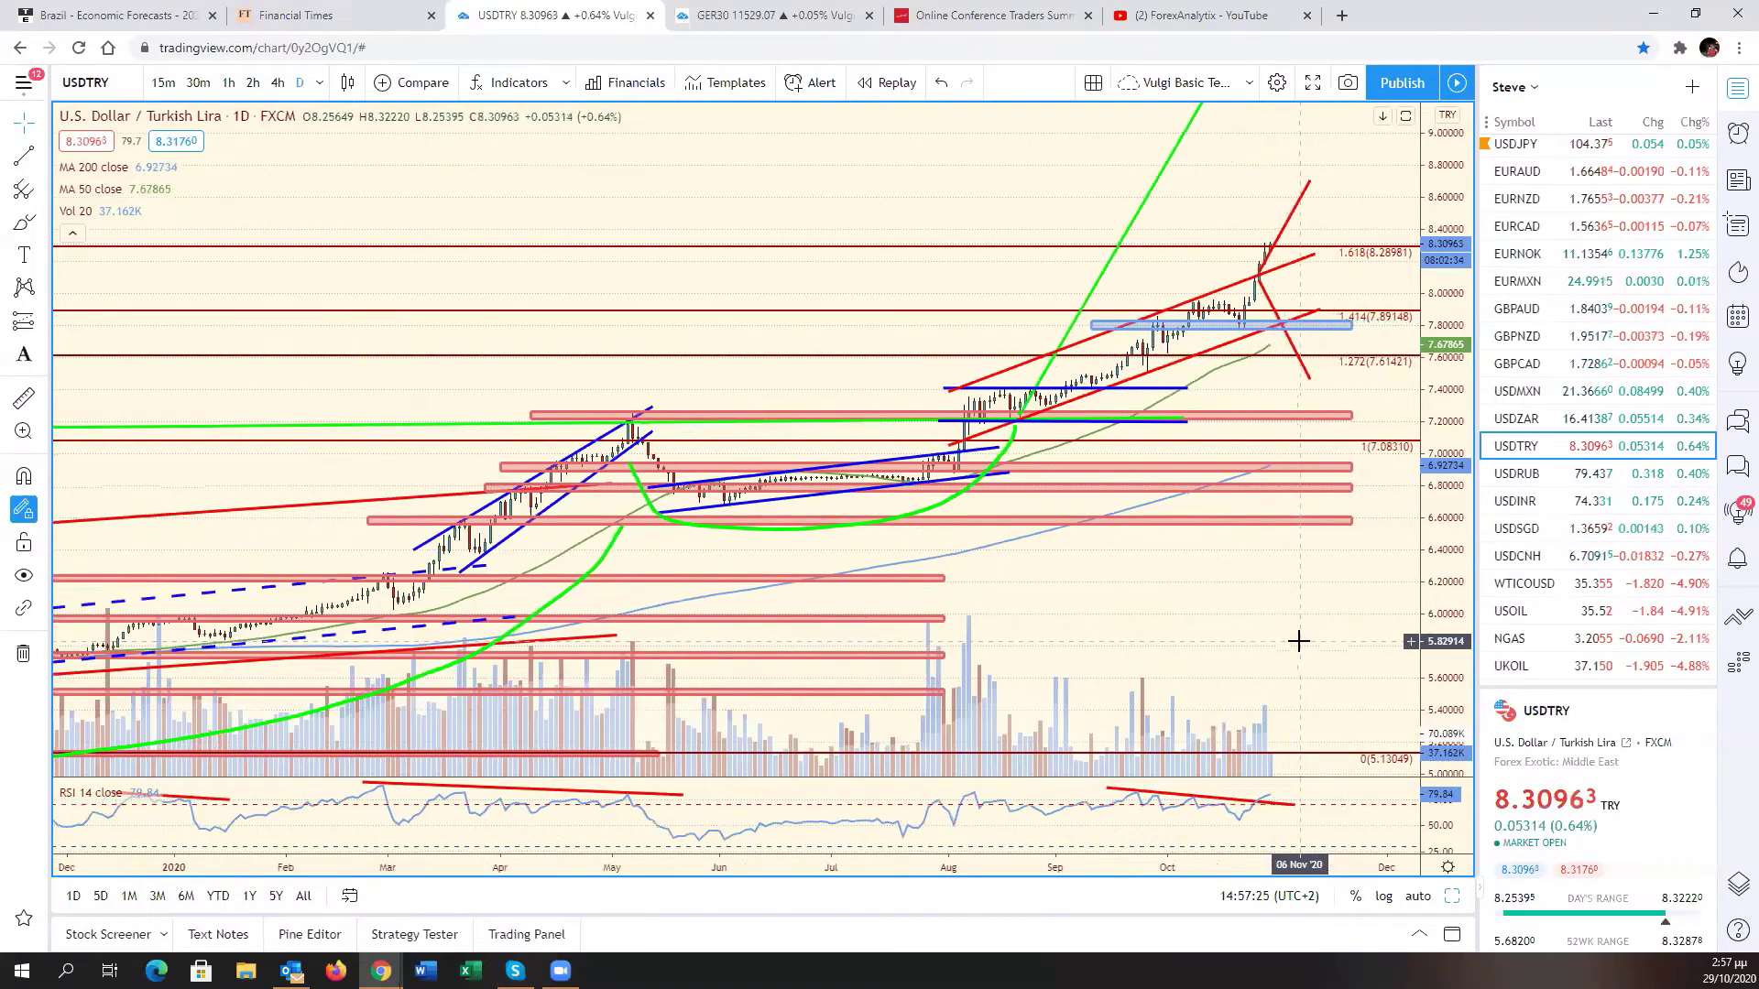
{"action": "scroll", "coordinate": [1298, 641], "scroll_direction": "up", "scroll_amount": 1}
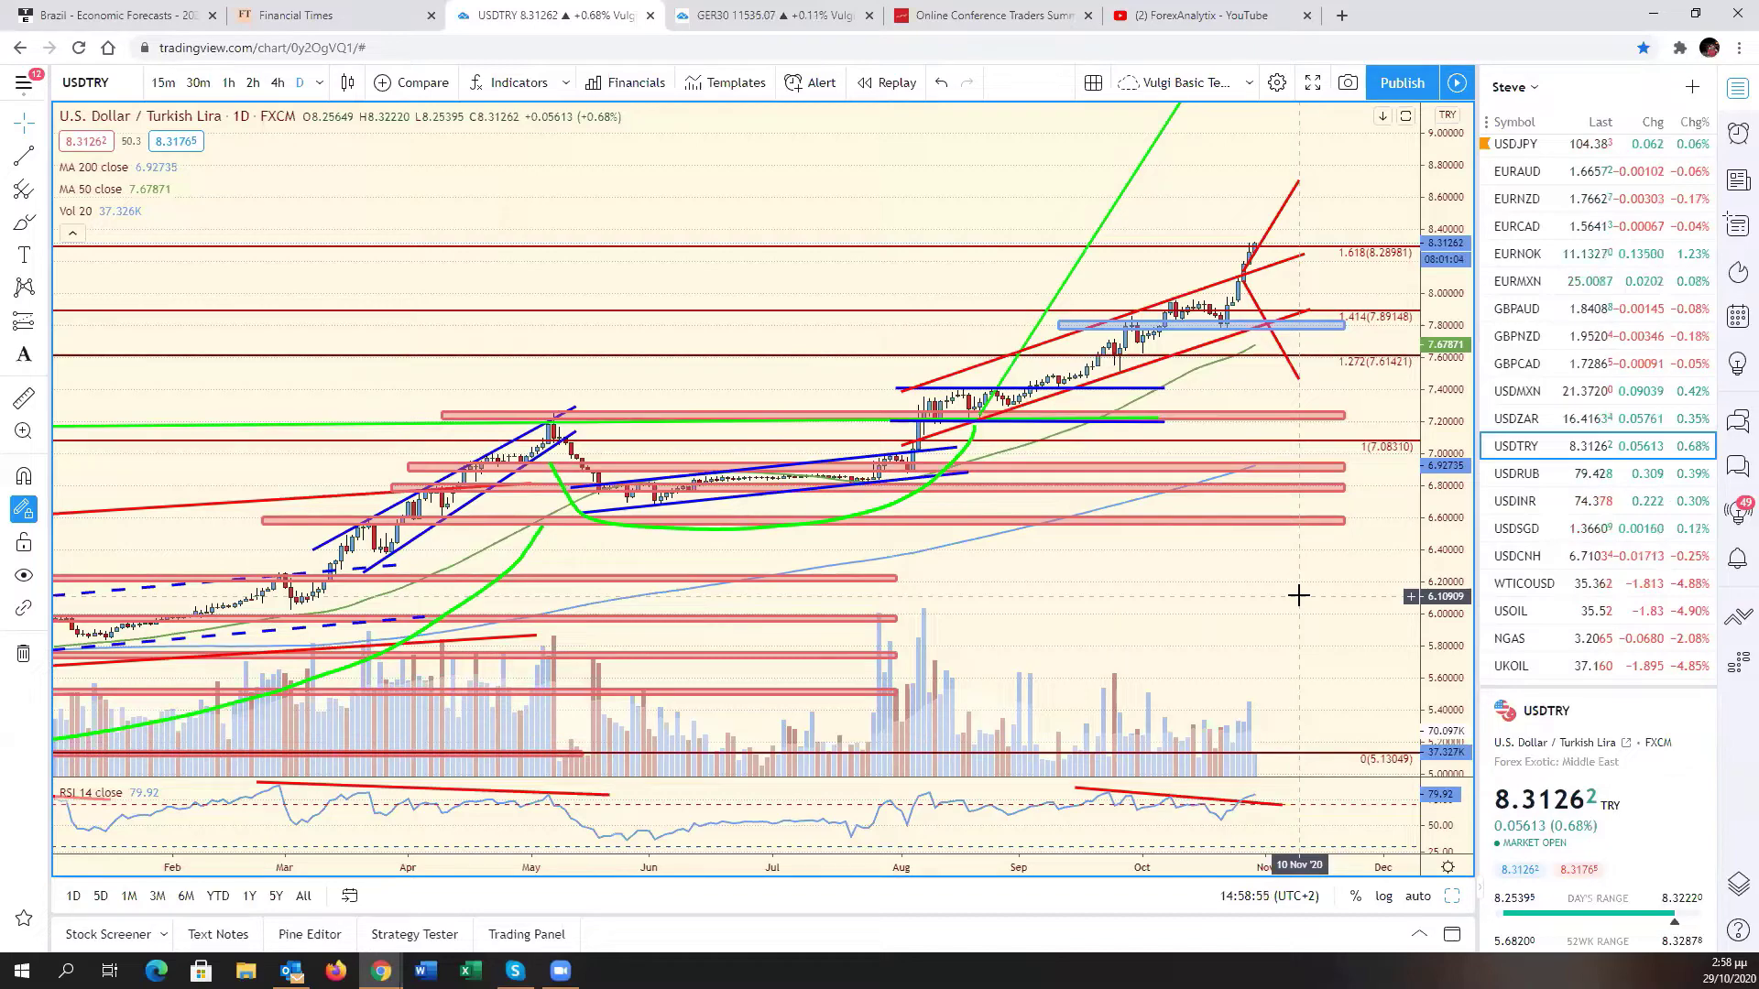
{"action": "left_click_drag", "start_coordinate": [1240, 660], "coordinate": [1374, 641]}
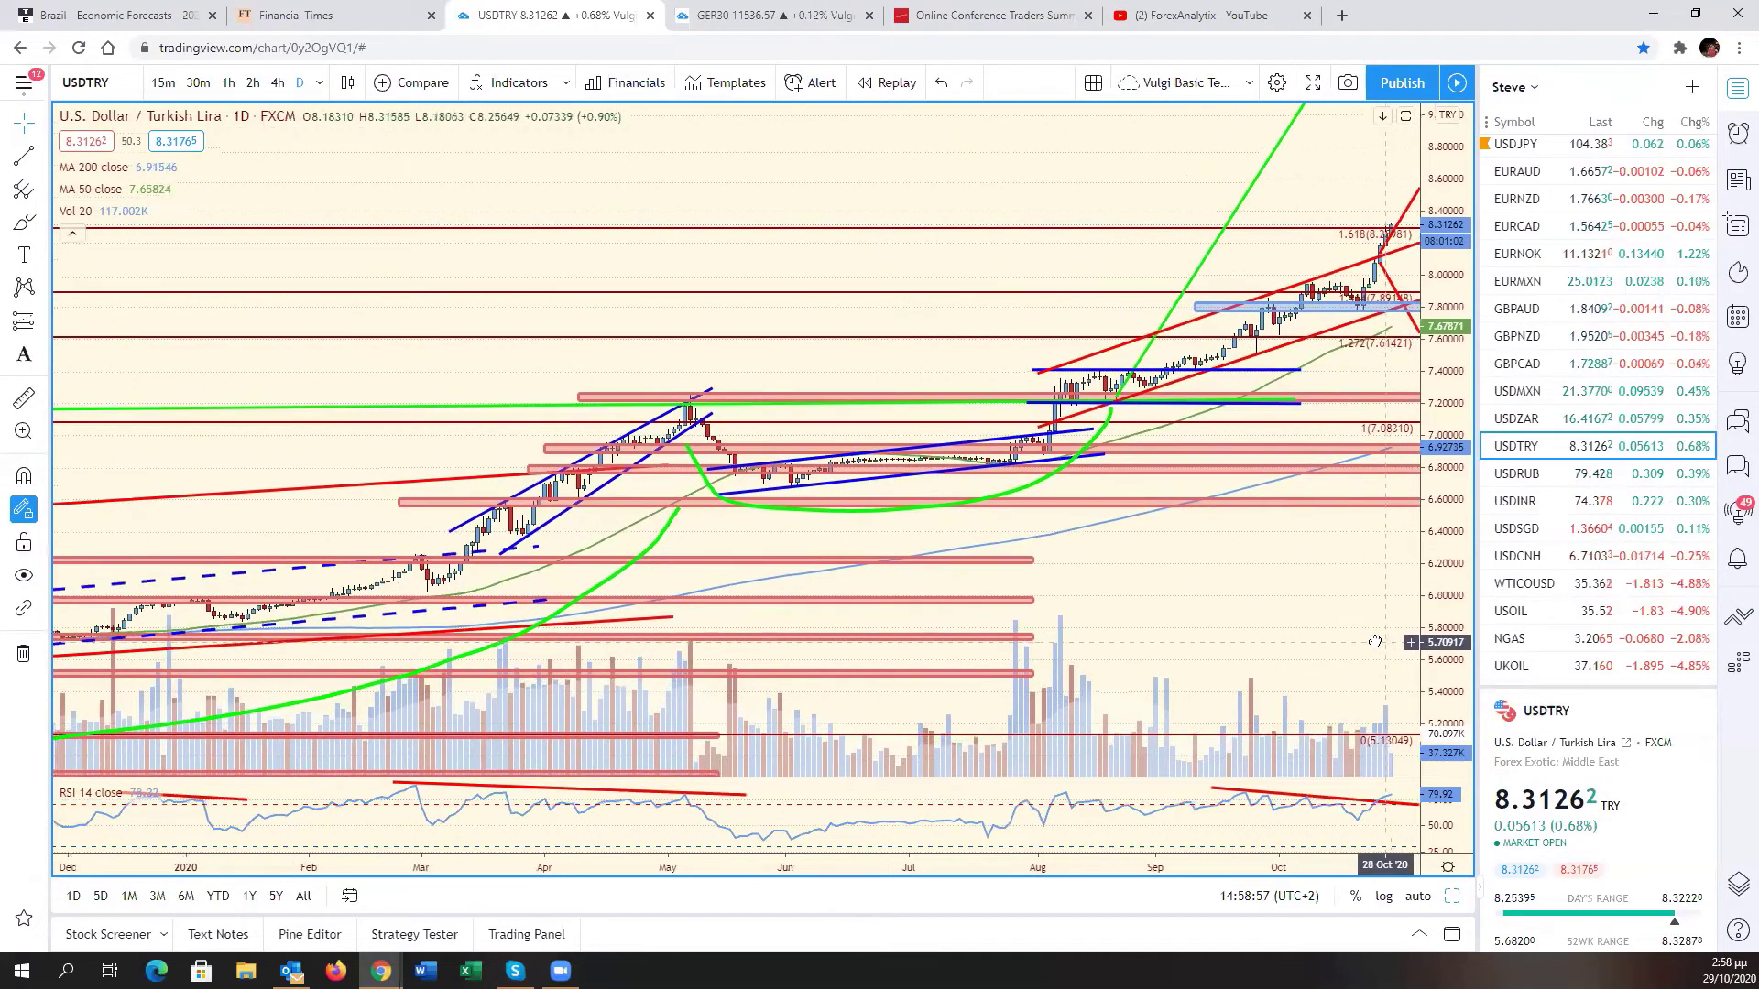
{"action": "left_click", "coordinate": [1443, 901]}
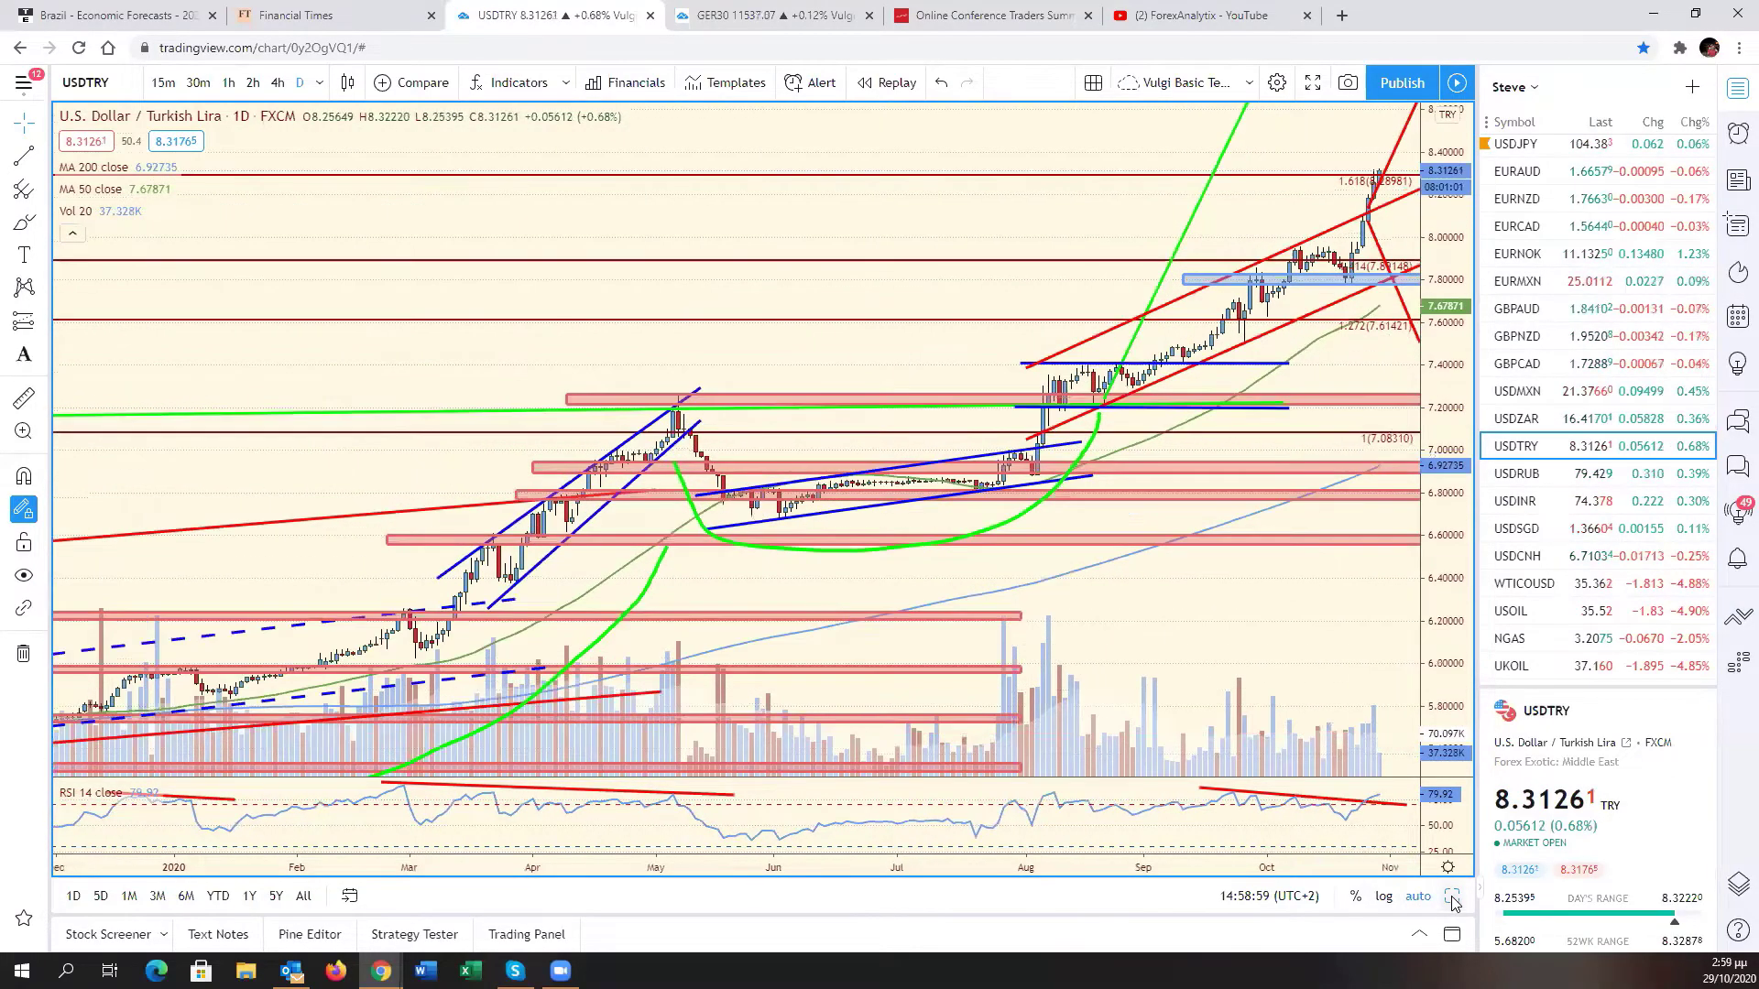
- Return to the six-chart grid and load USD/Mexican Peso (USDMXN) into the bottom-middle pane
{"action": "left_click", "coordinate": [1451, 898]}
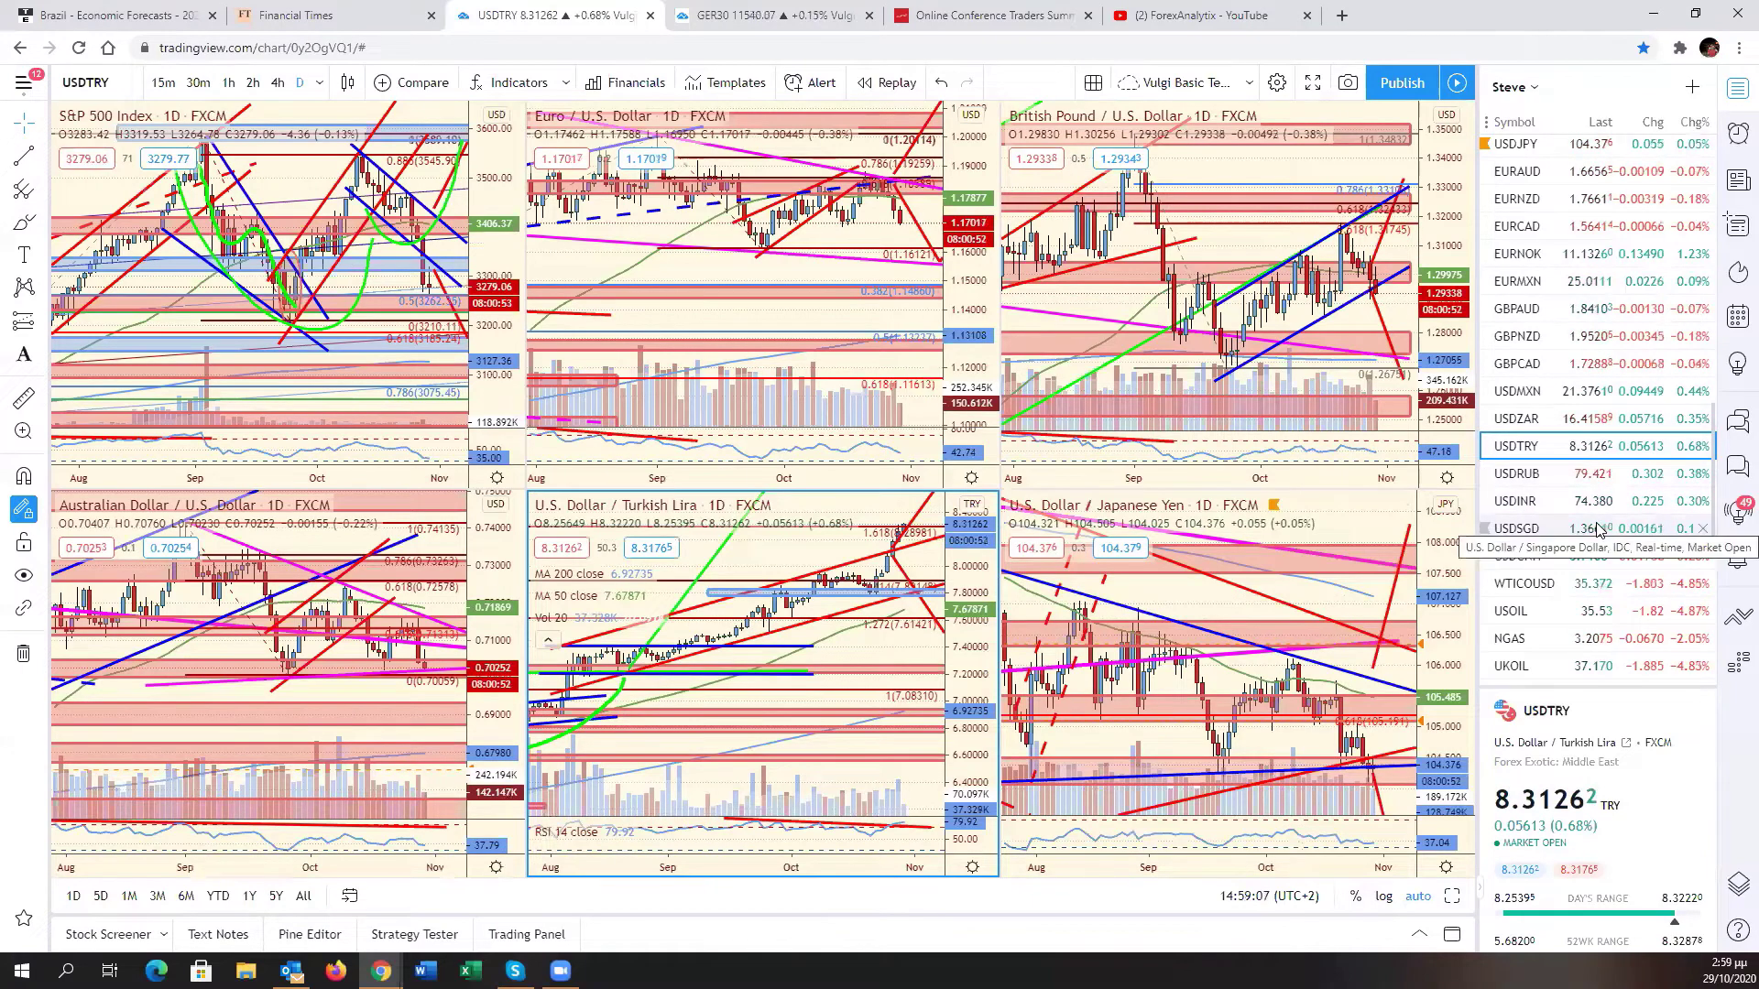
{"action": "scroll", "coordinate": [1622, 444], "scroll_direction": "up", "scroll_amount": 1}
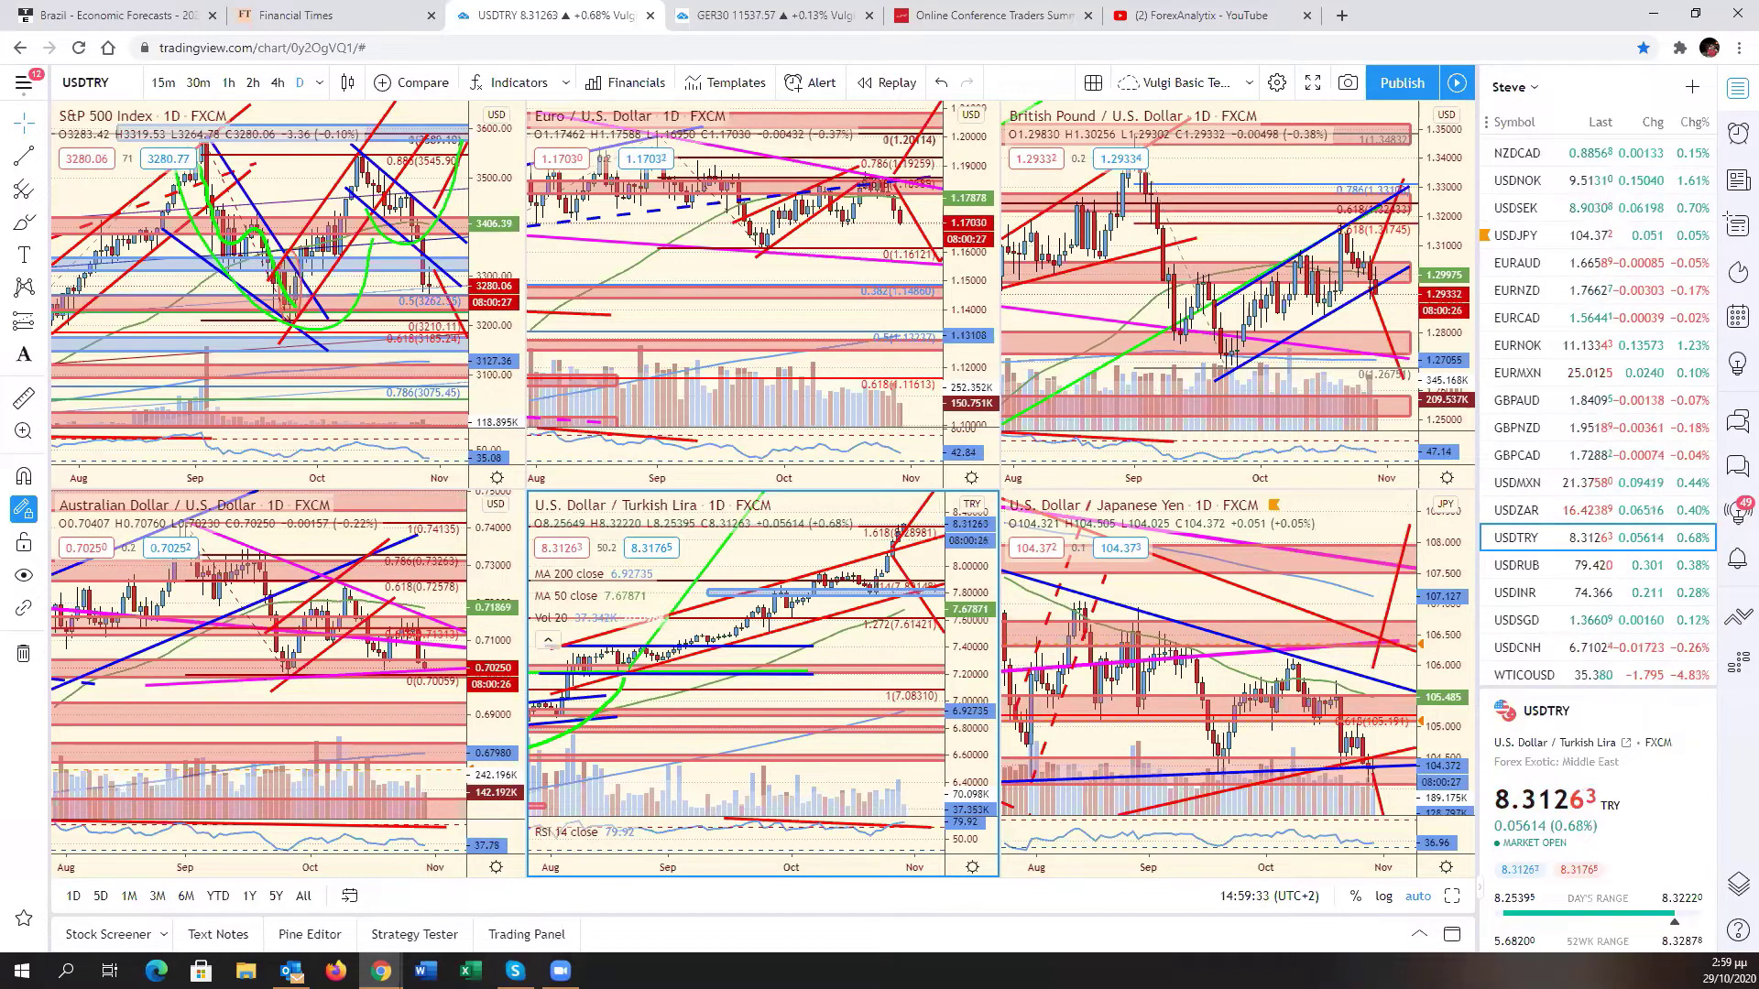
{"action": "left_click_drag", "start_coordinate": [882, 648], "coordinate": [887, 643]}
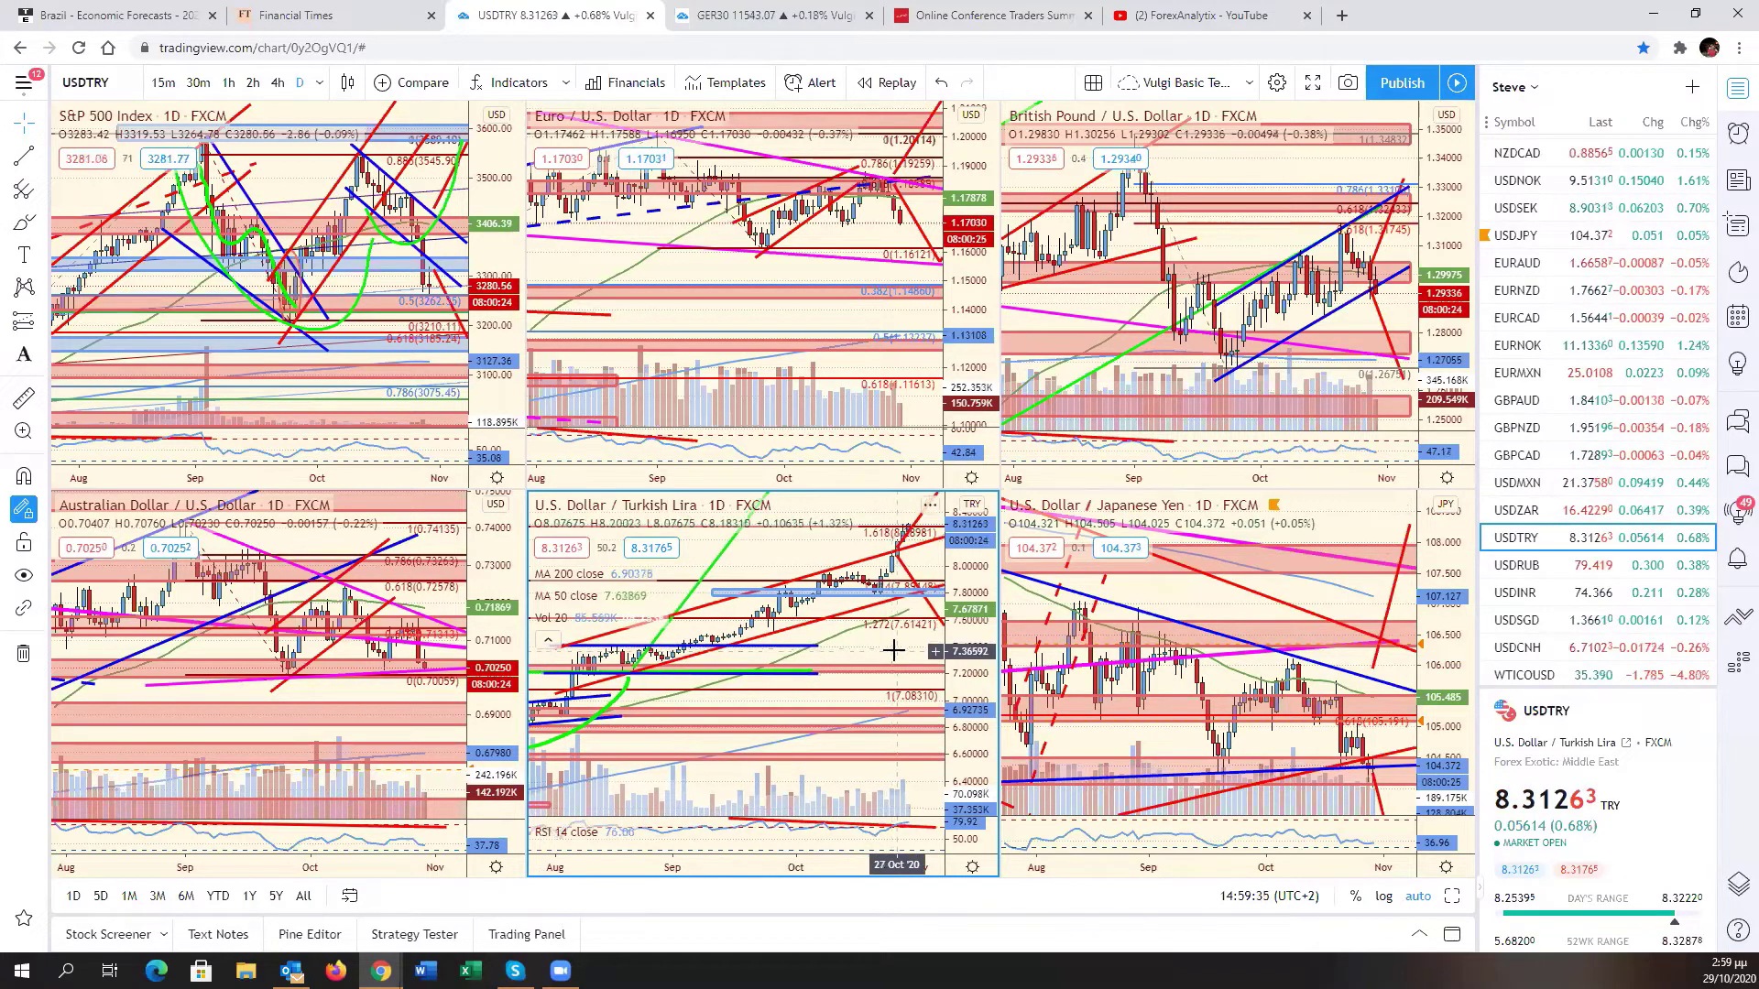
{"action": "left_click", "coordinate": [1353, 660]}
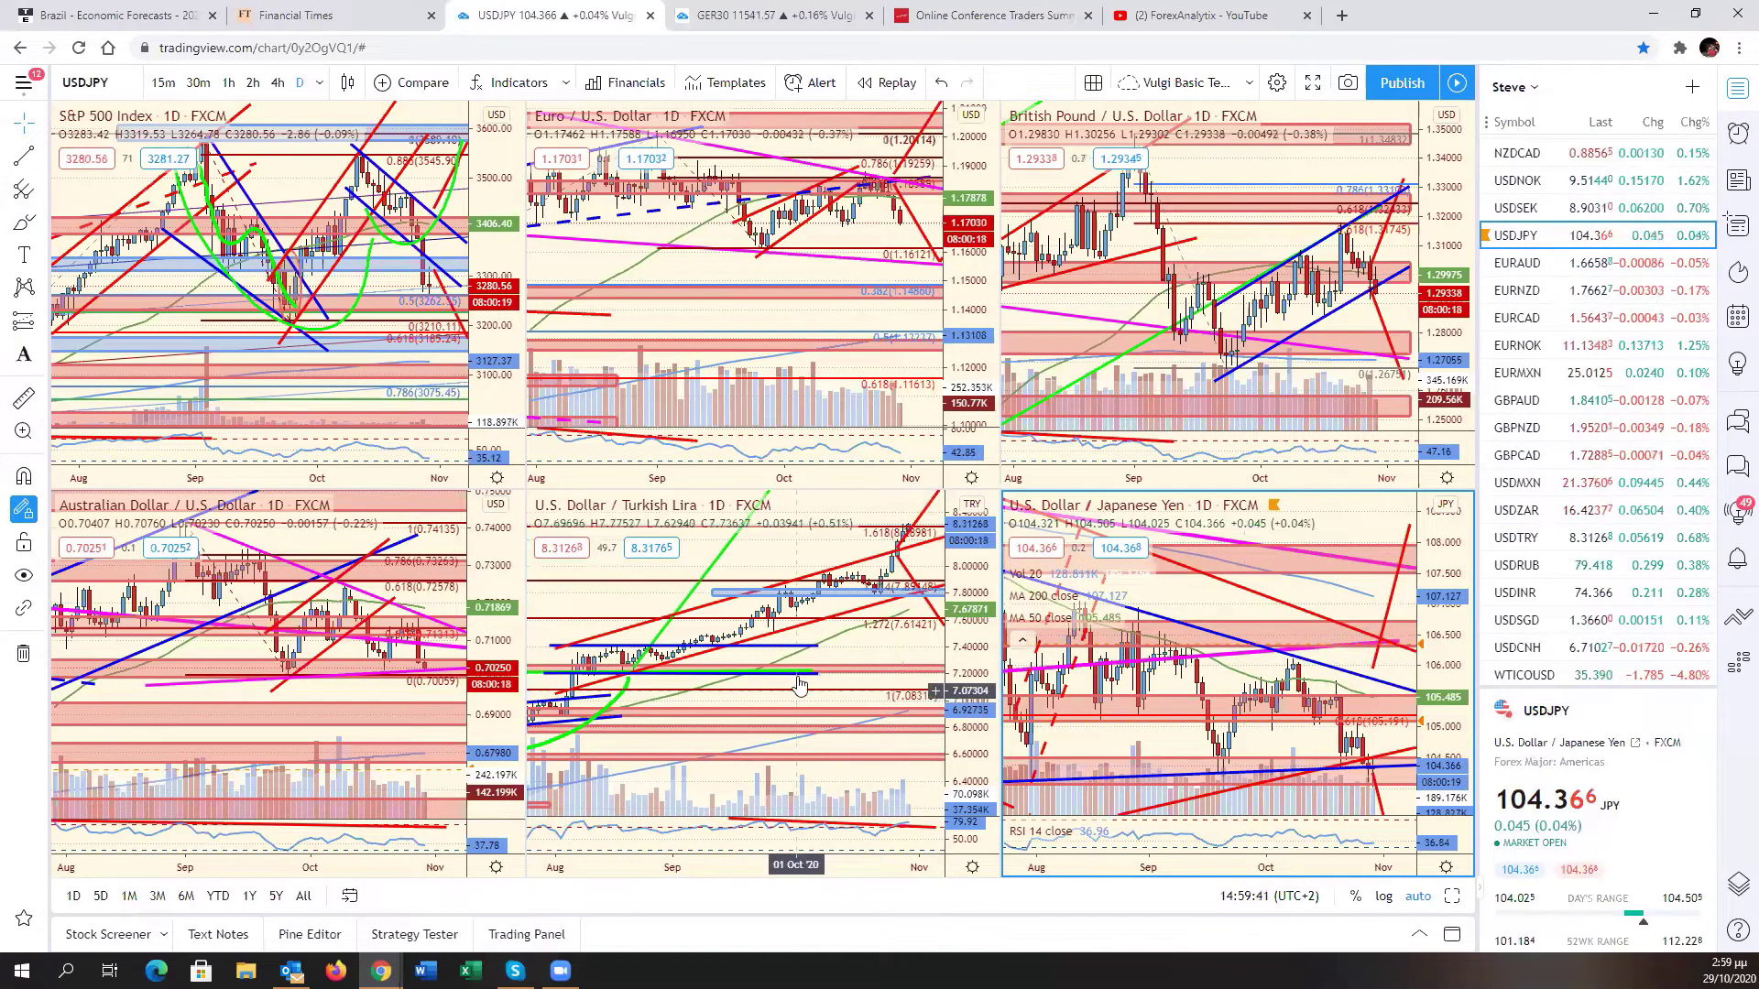
{"action": "left_click", "coordinate": [870, 646]}
{"action": "left_click", "coordinate": [1547, 486]}
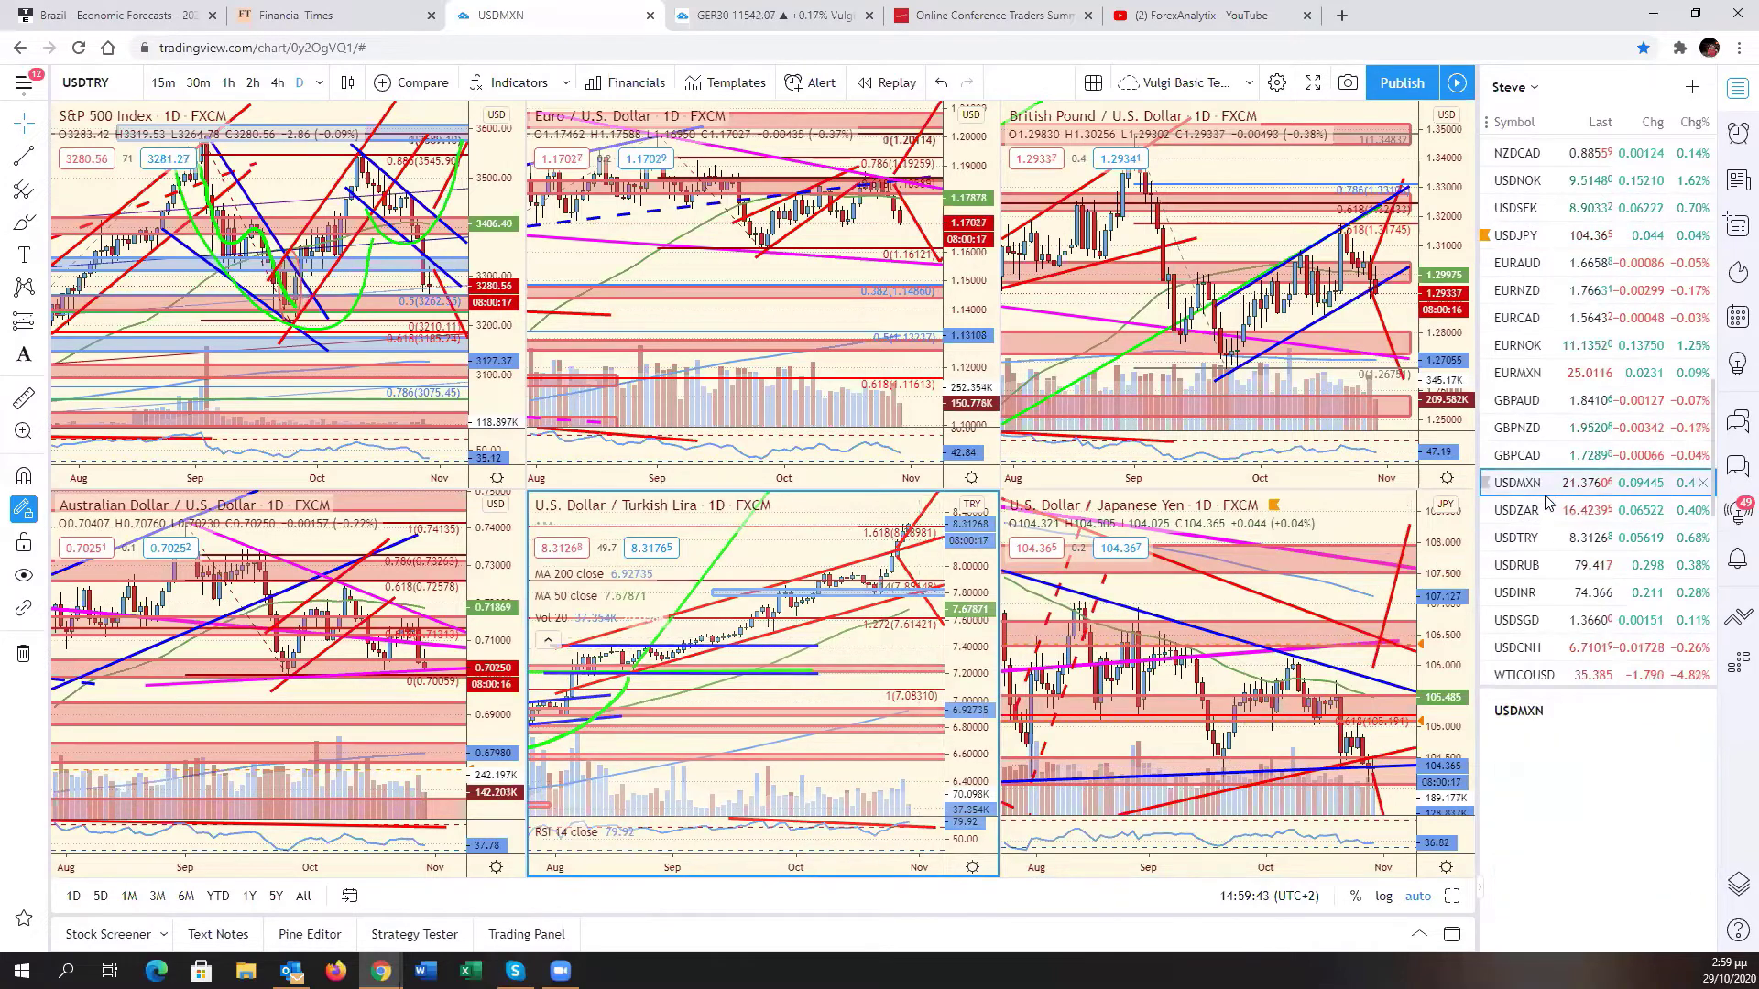
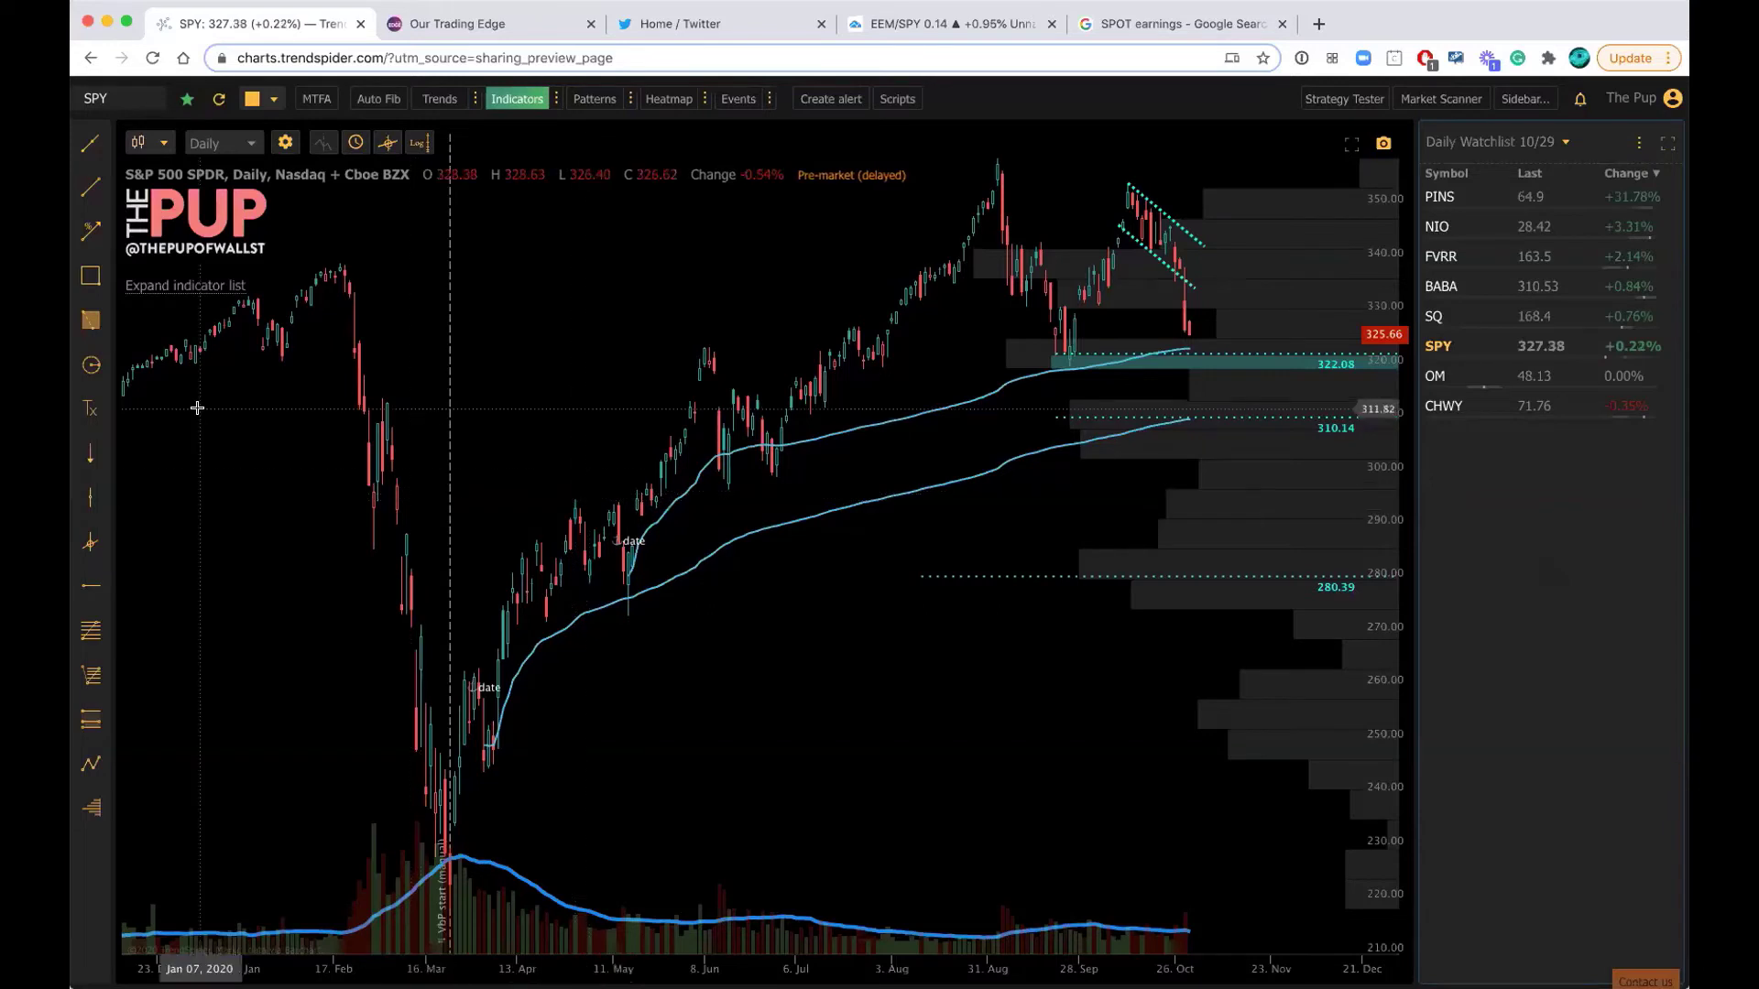
- Check the indicator list, then zoom in and shift the SPY chart toward mid-June
{"action": "left_click", "coordinate": [180, 286]}
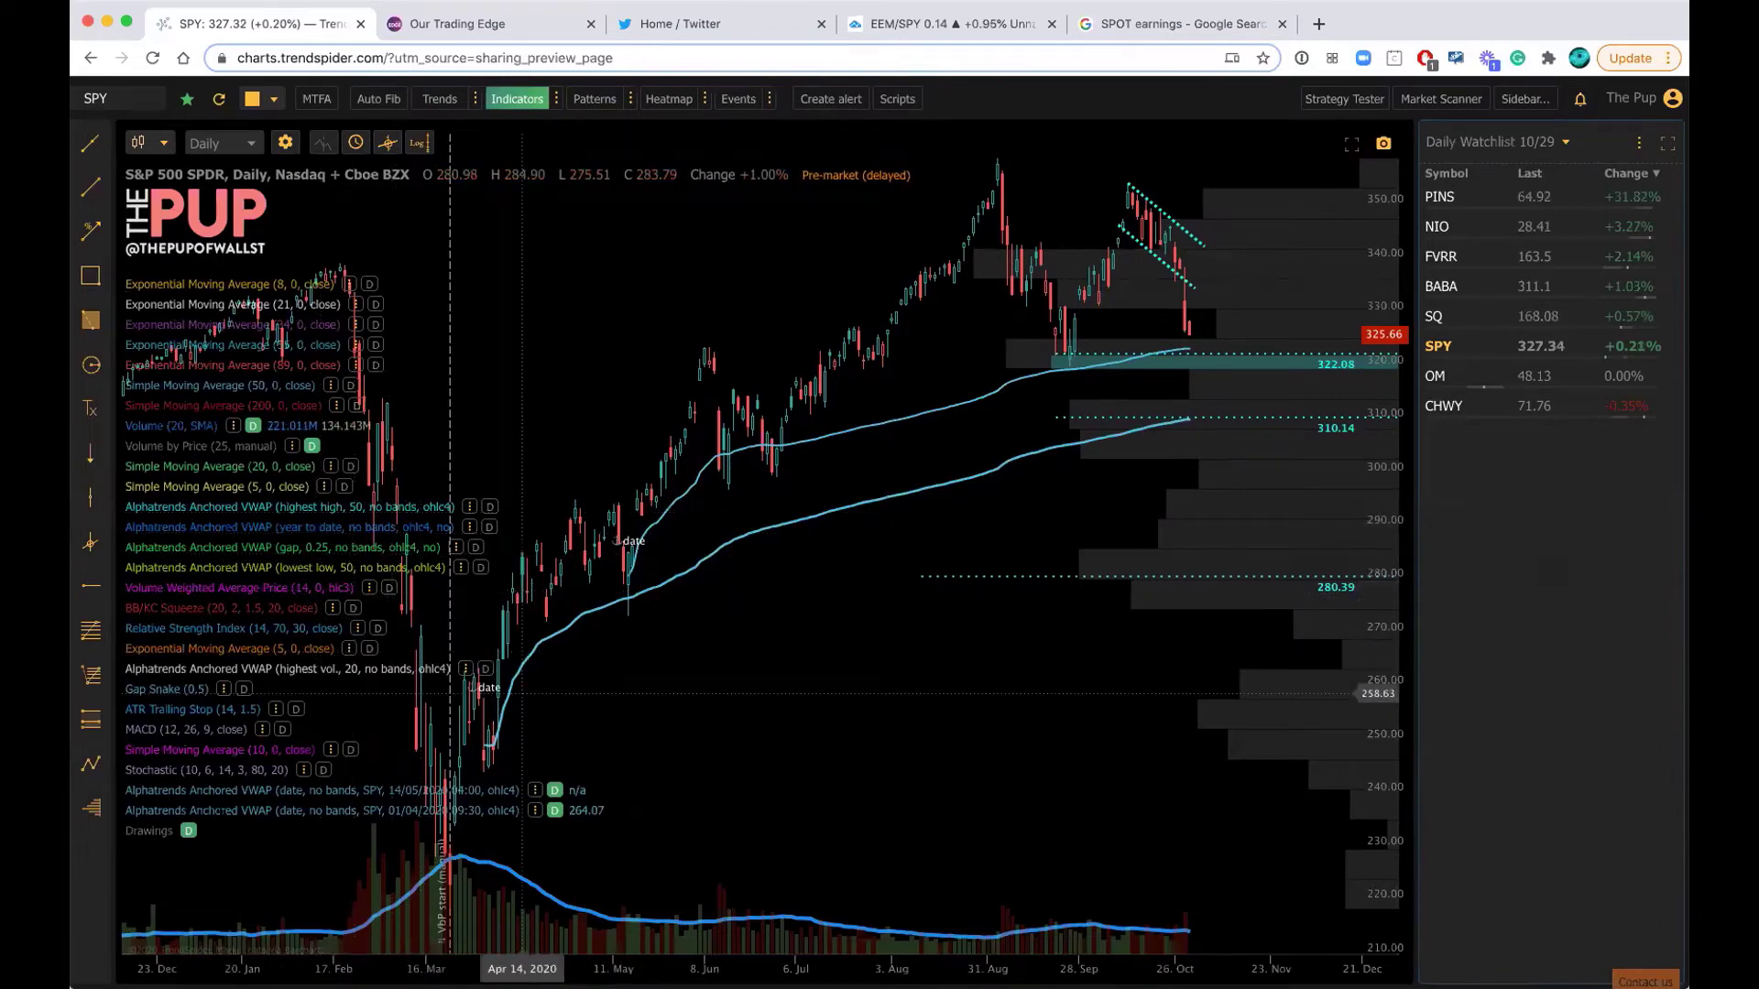
{"action": "left_click", "coordinate": [183, 853]}
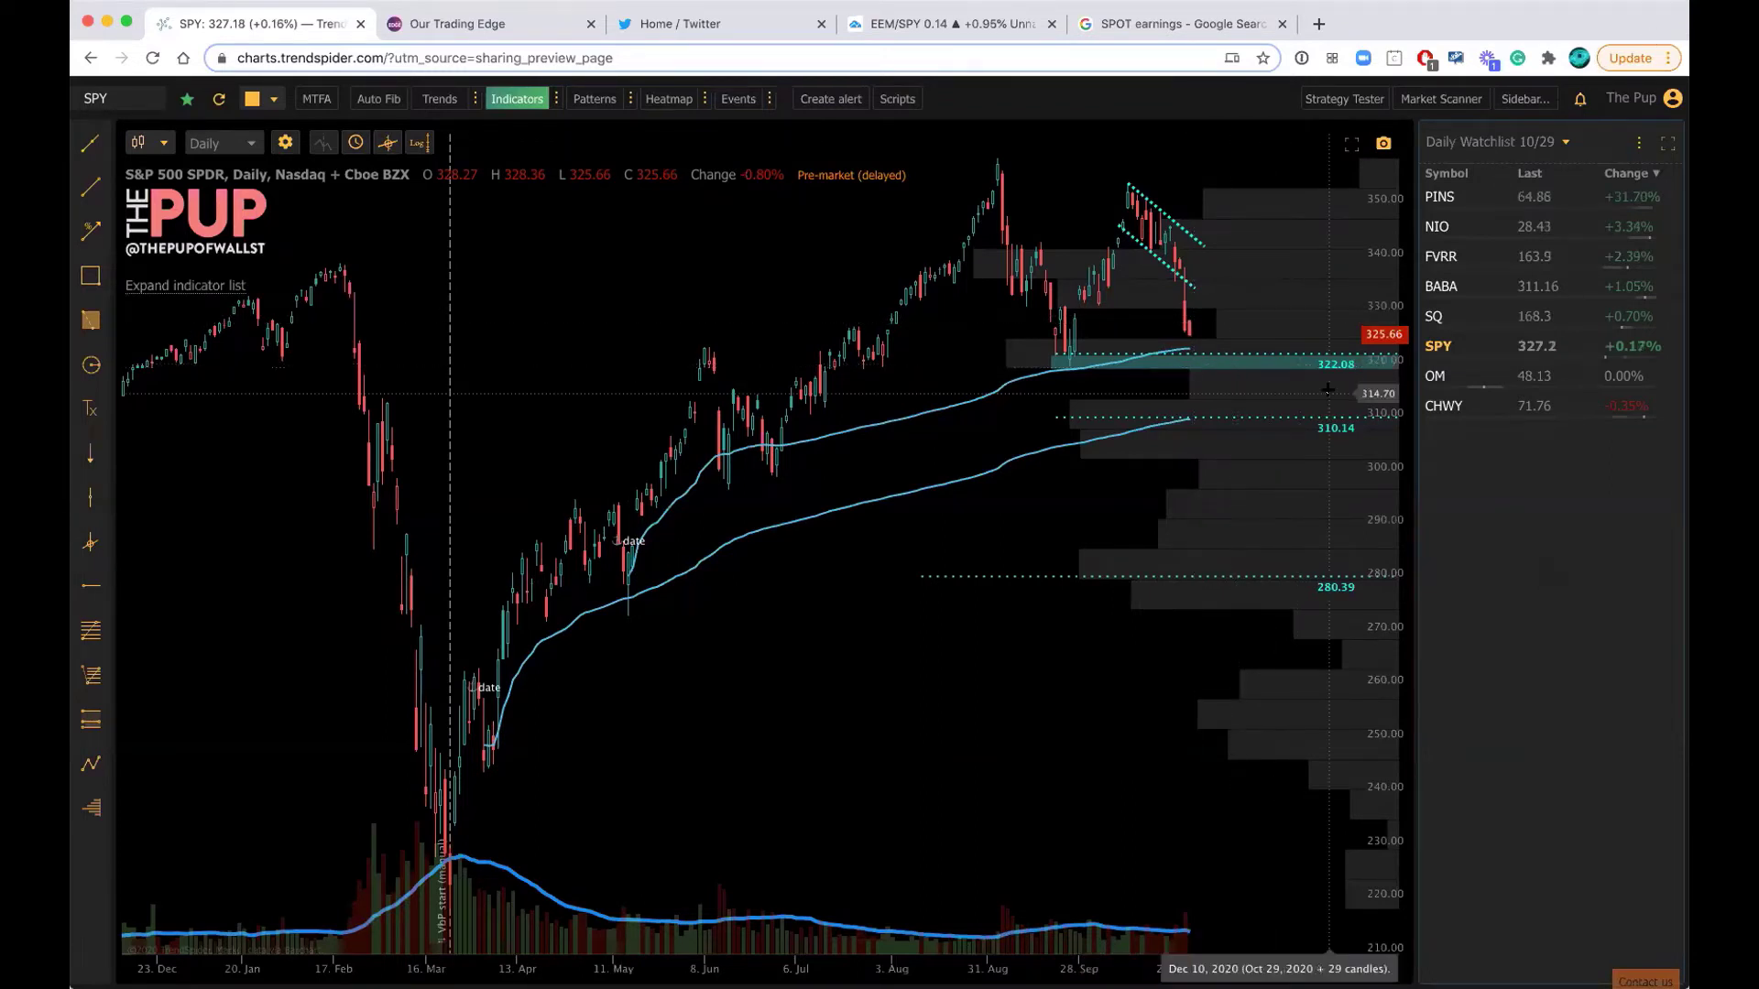
{"action": "scroll", "coordinate": [1329, 390], "scroll_direction": "up", "scroll_amount": 5}
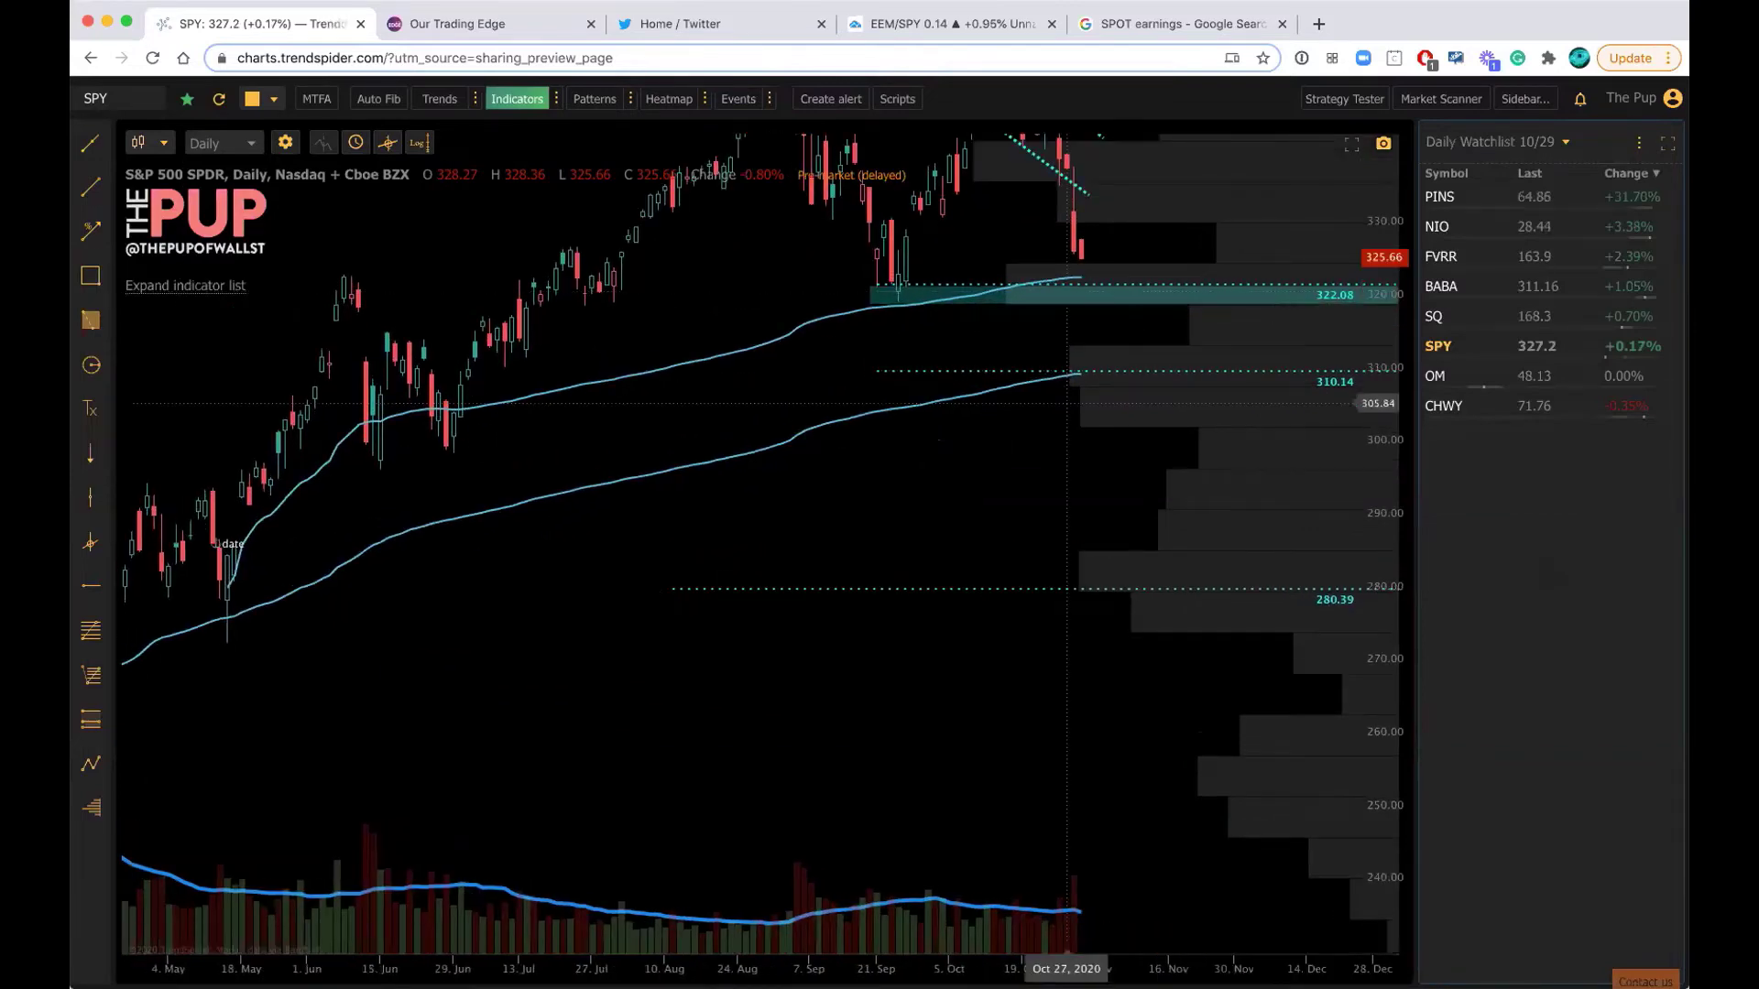
{"action": "scroll", "coordinate": [969, 757], "scroll_direction": "up", "scroll_amount": 3}
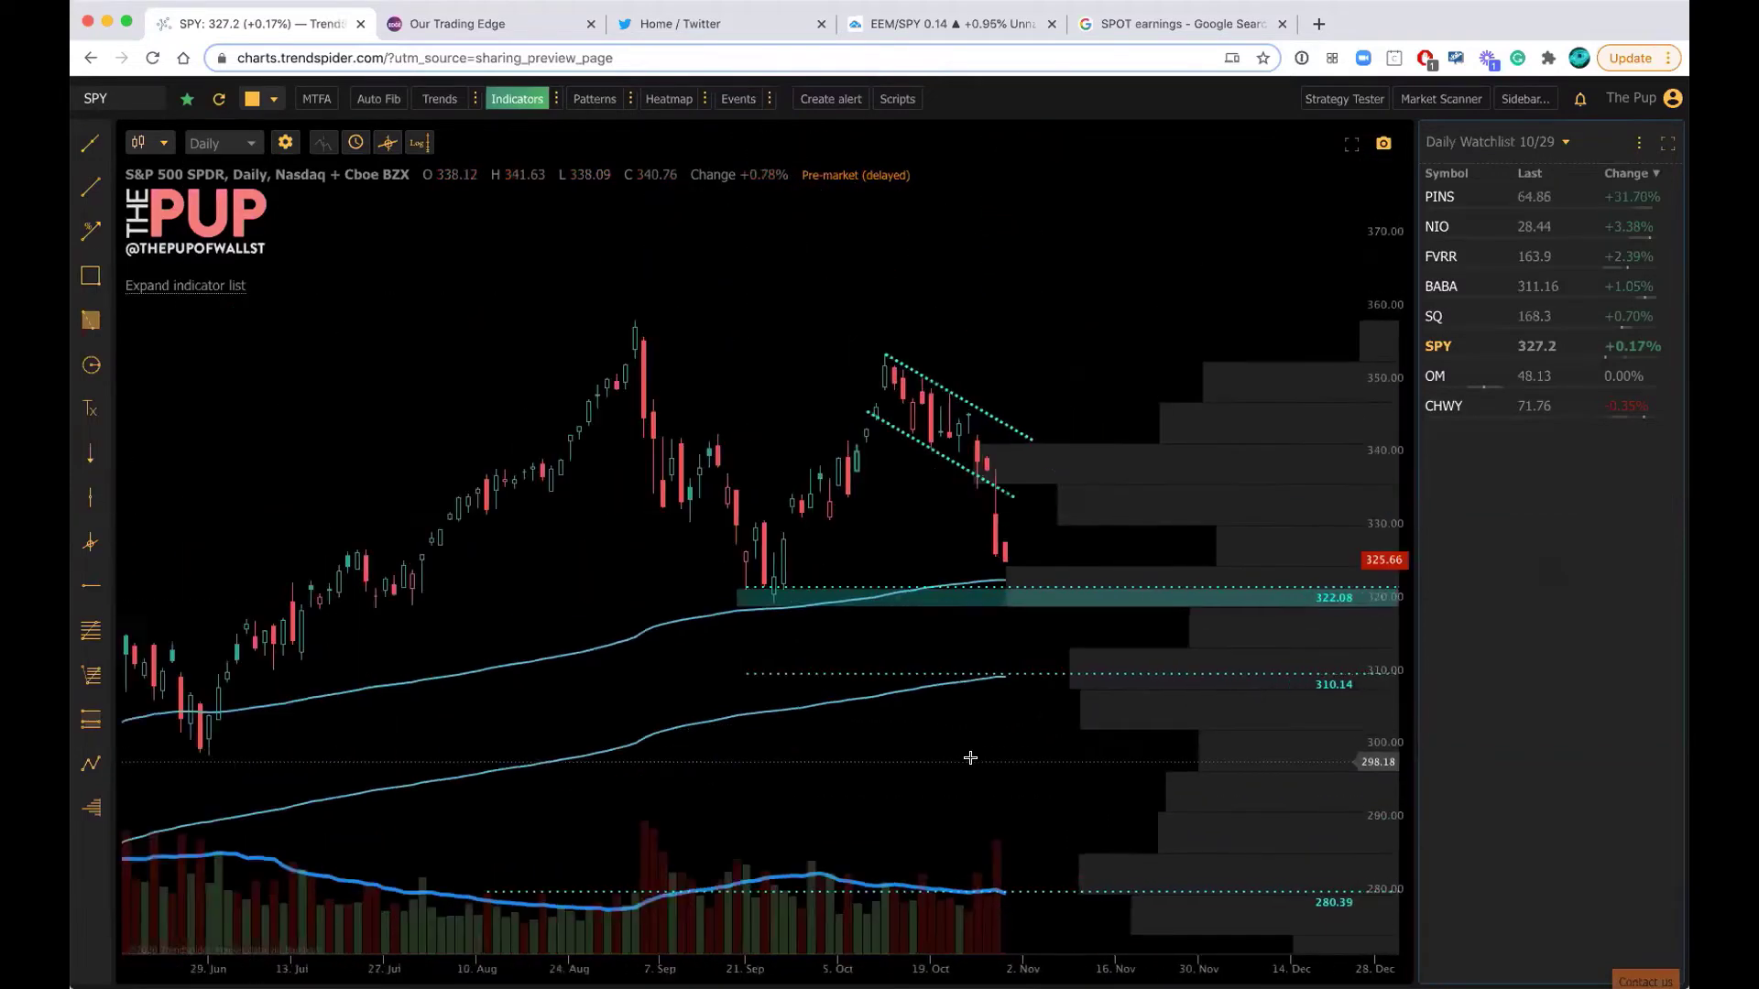
{"action": "scroll", "coordinate": [970, 757], "scroll_direction": "up", "scroll_amount": 1}
{"action": "left_click_drag", "start_coordinate": [973, 760], "coordinate": [1067, 761]}
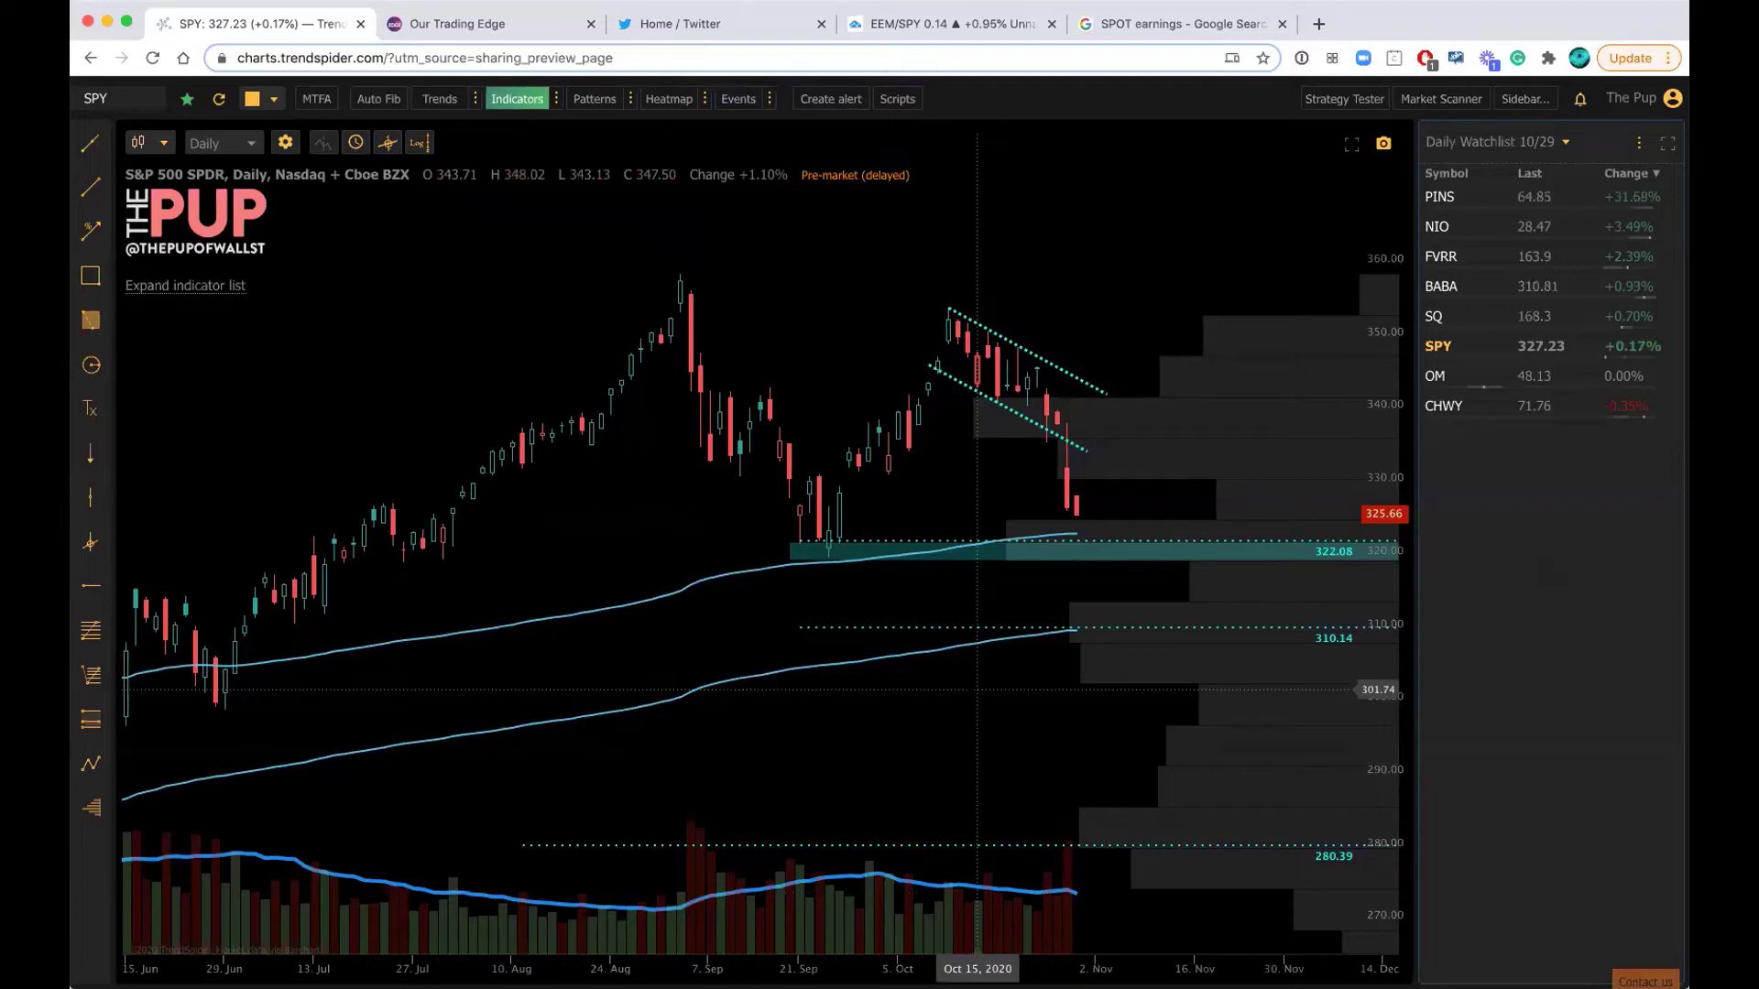
- Stretch the price scale and pan to frame July–October above the 322.08 zone
{"action": "scroll", "coordinate": [977, 688], "scroll_direction": "down", "scroll_amount": 3}
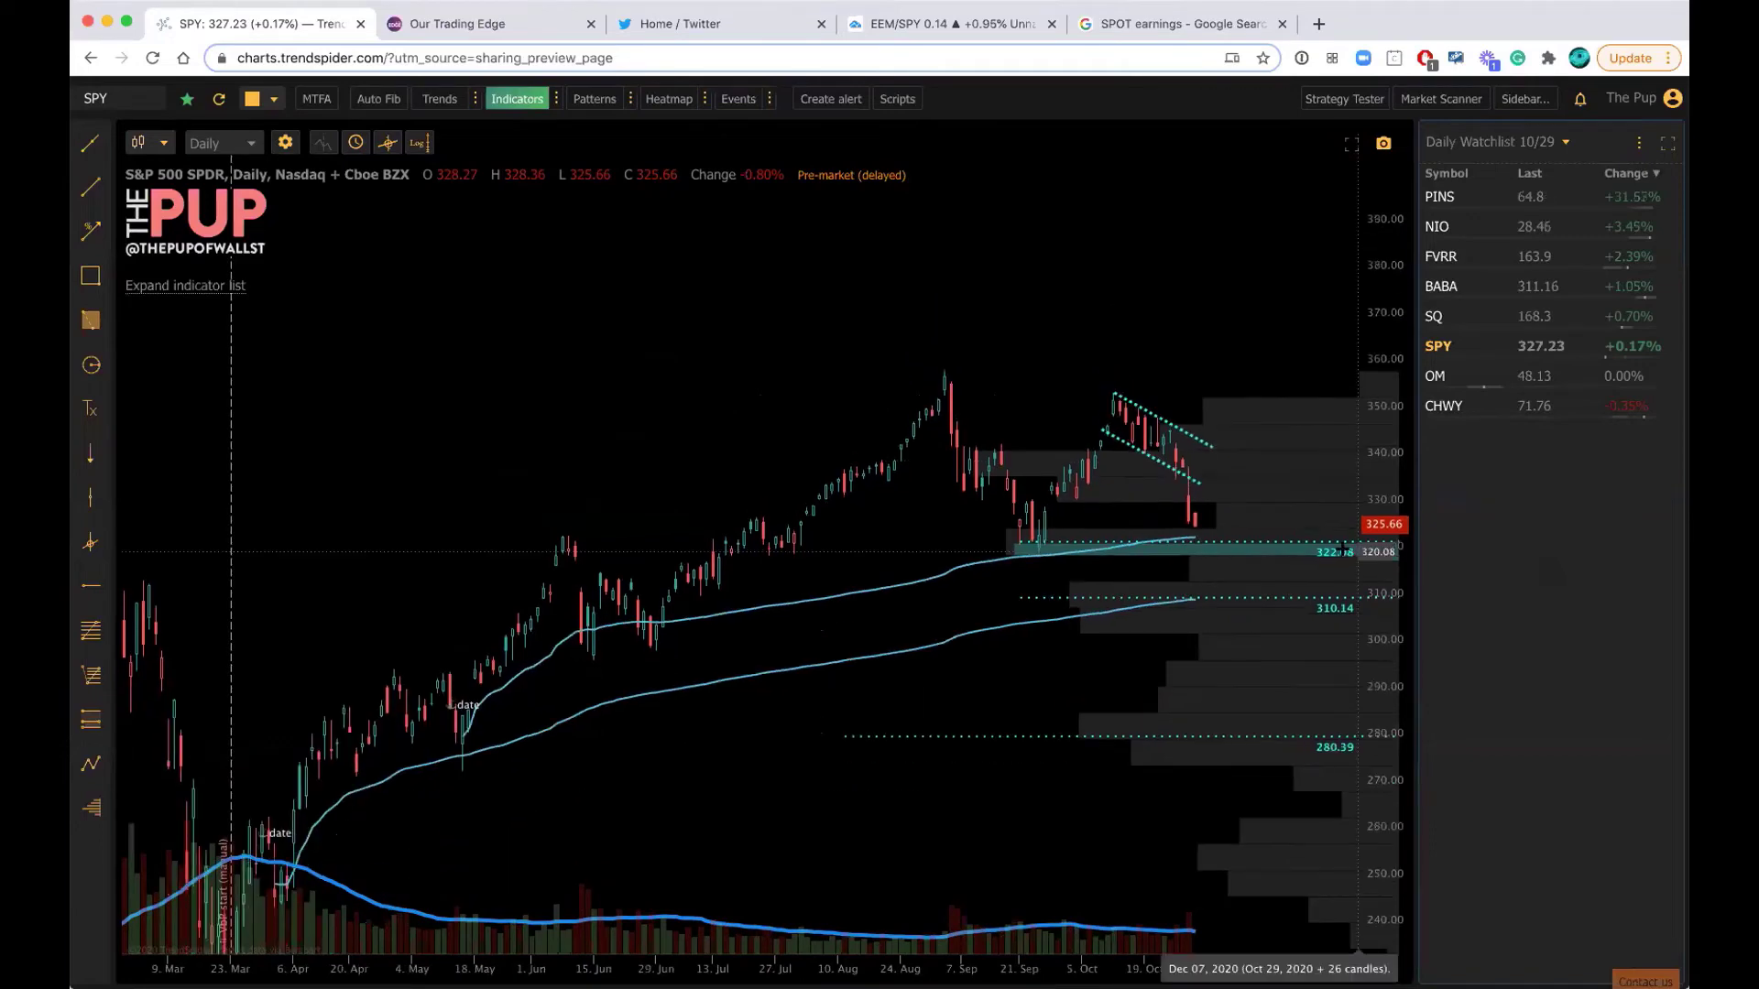
{"action": "left_click_drag", "start_coordinate": [1166, 547], "coordinate": [1141, 545]}
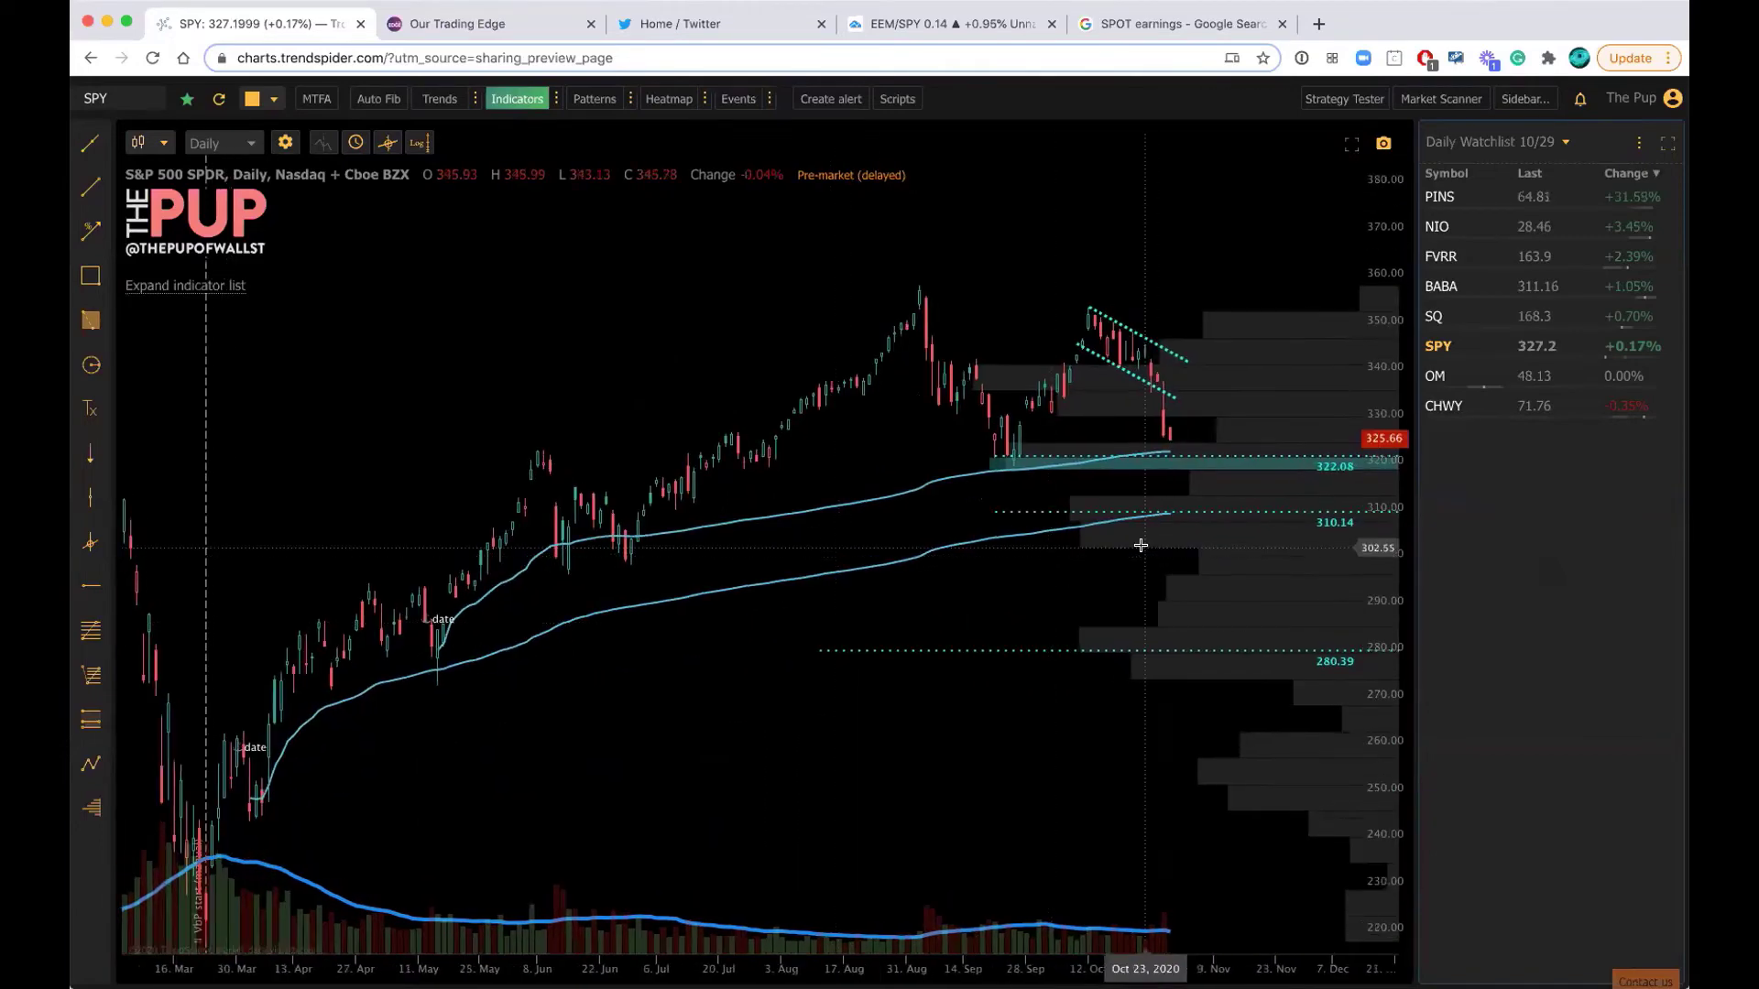
{"action": "scroll", "coordinate": [1141, 545], "scroll_direction": "up", "scroll_amount": 3}
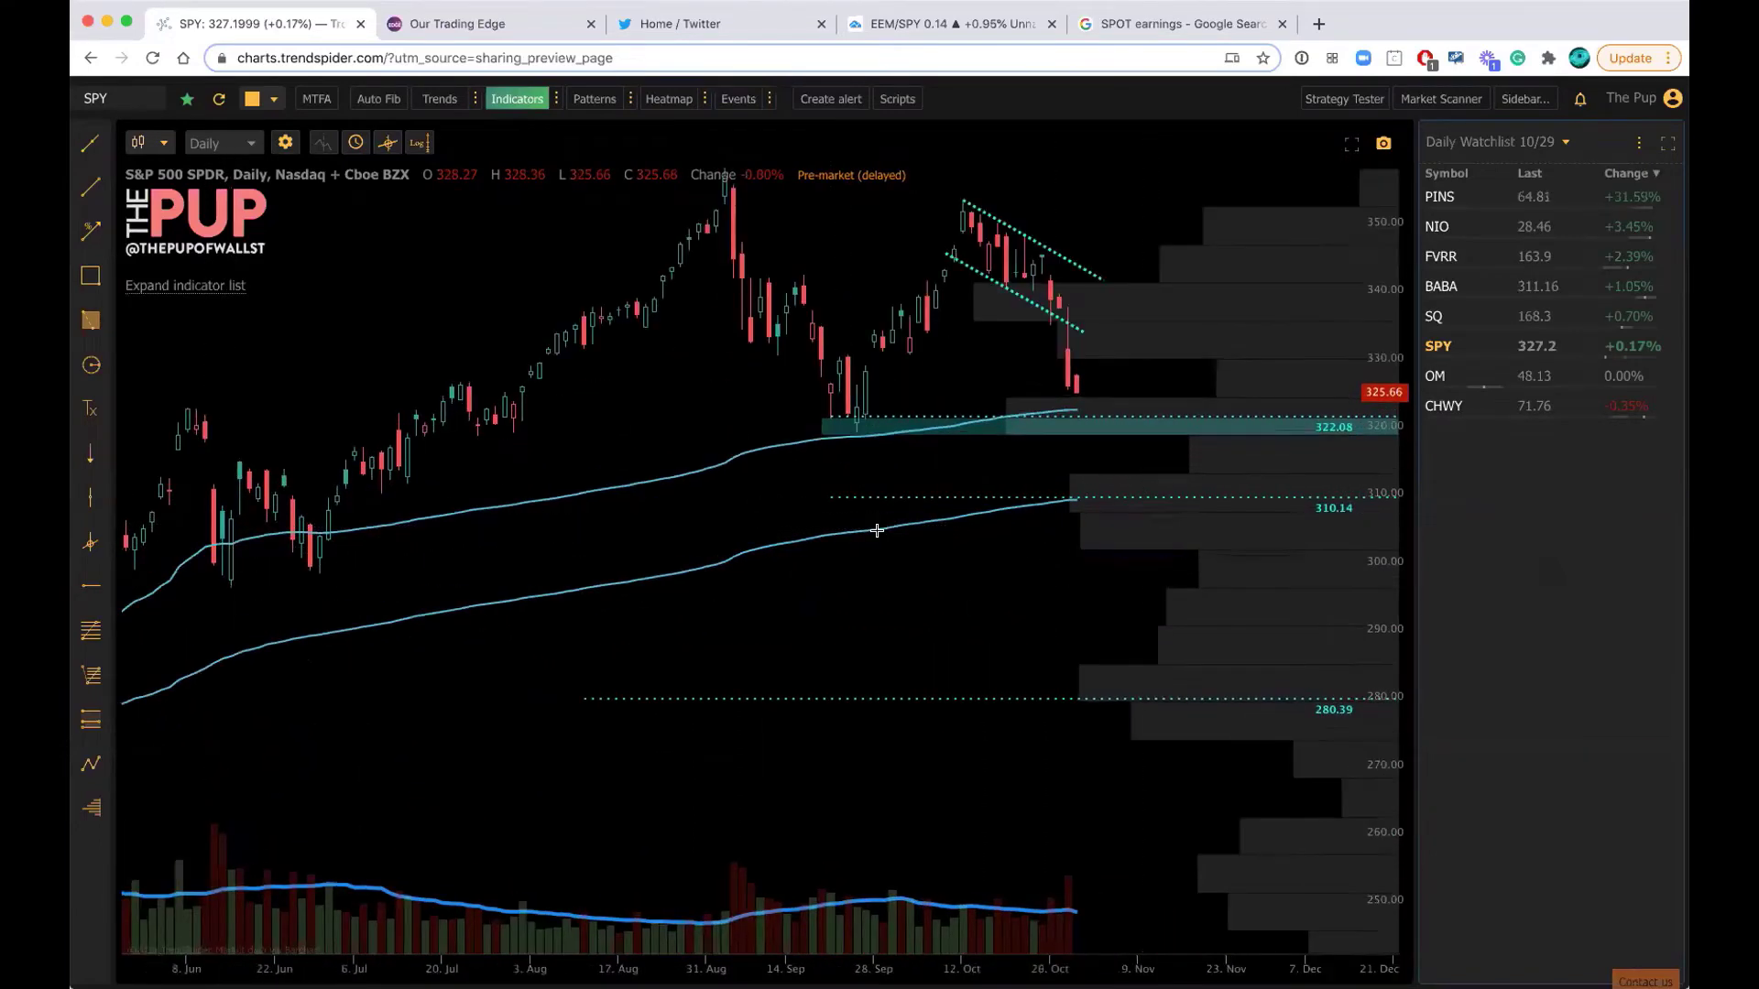
{"action": "left_click_drag", "start_coordinate": [877, 530], "coordinate": [1263, 144]}
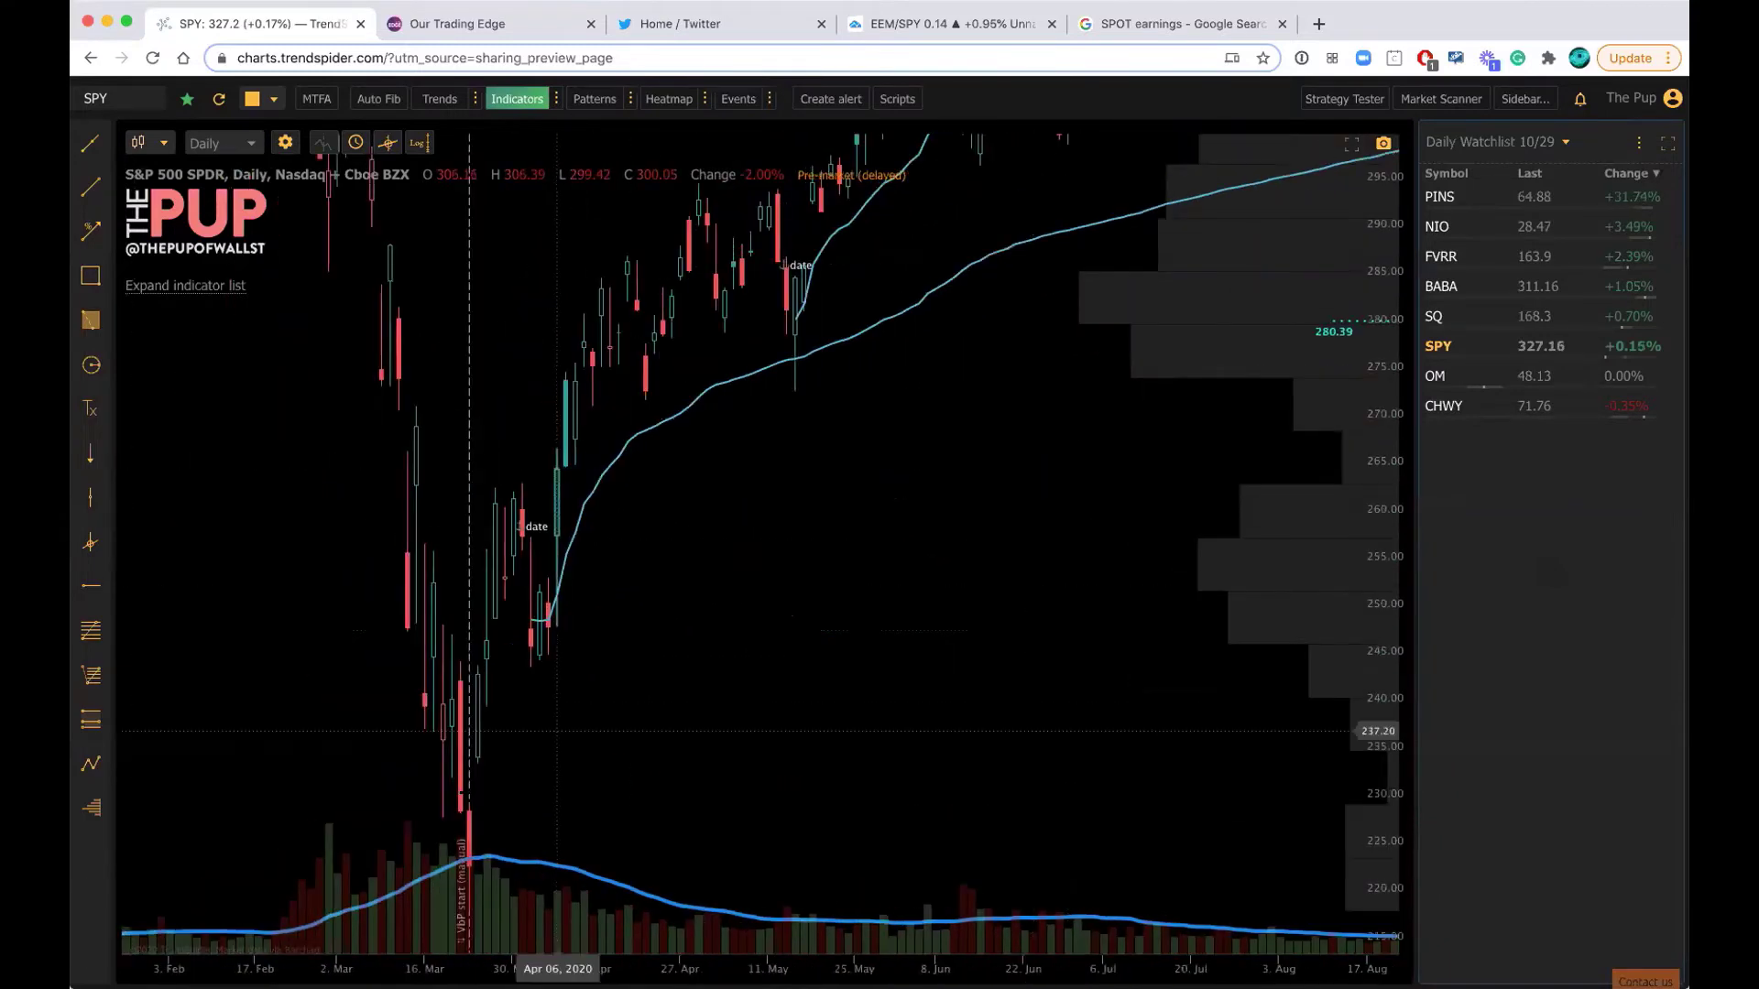
{"action": "left_click_drag", "start_coordinate": [660, 812], "coordinate": [479, 815]}
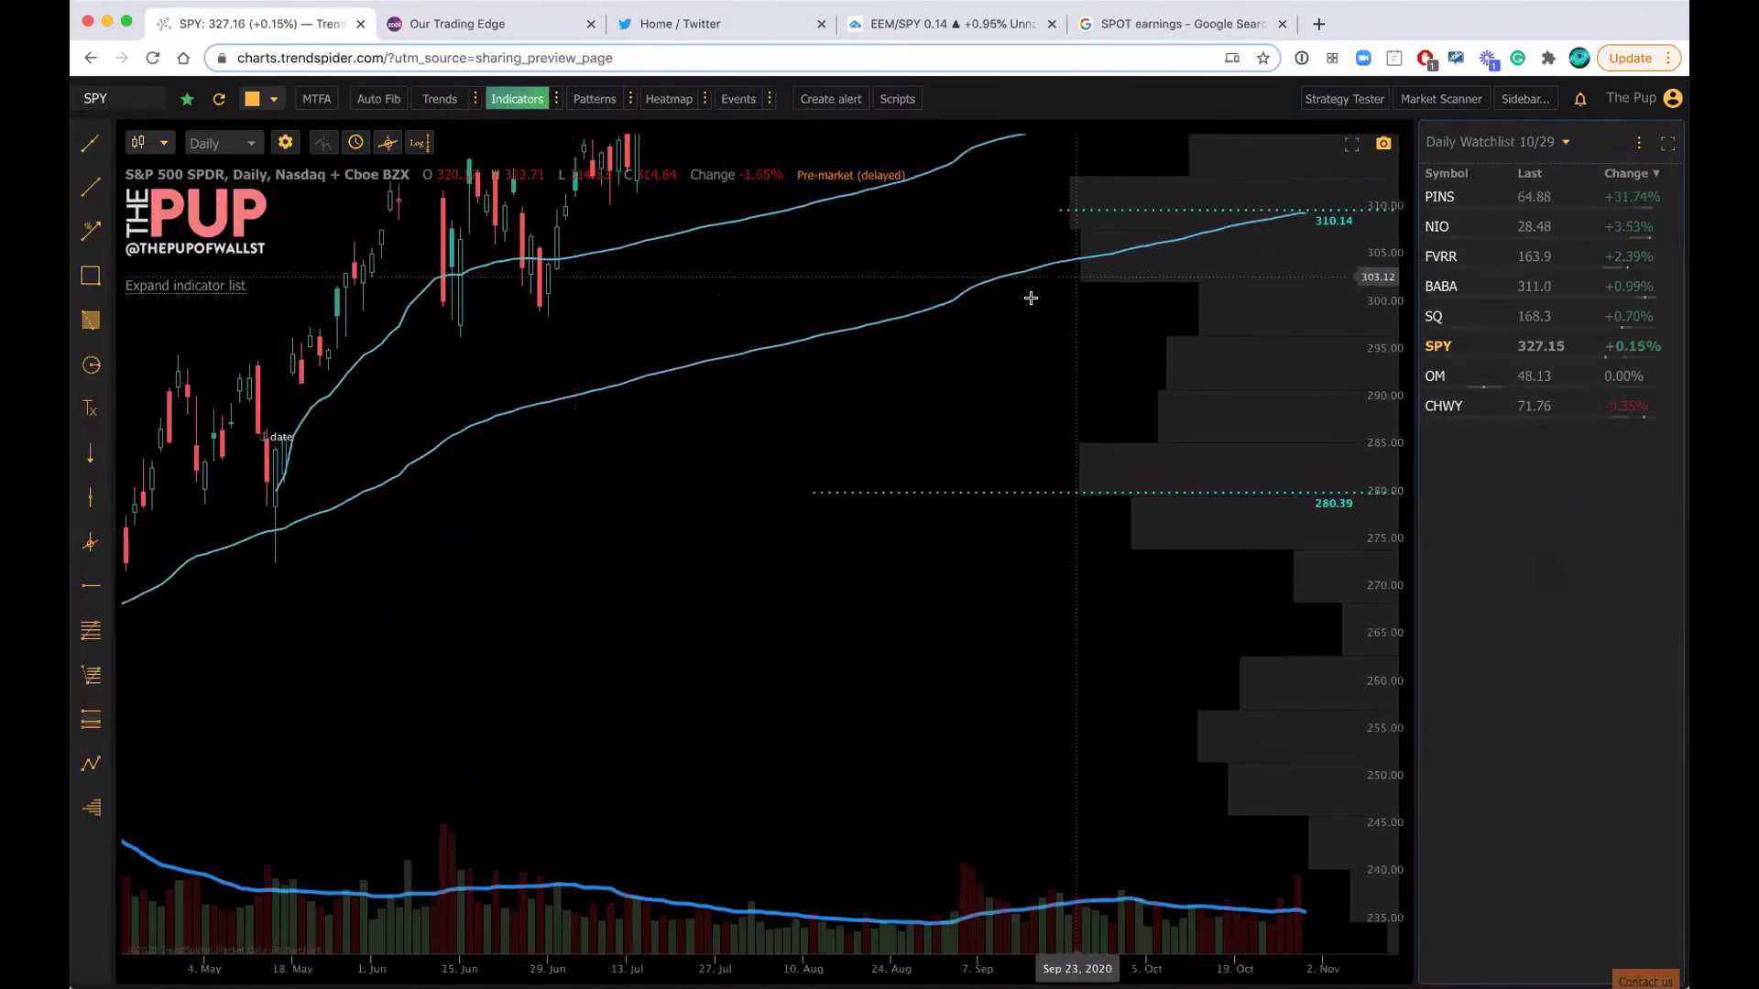
{"action": "left_click_drag", "start_coordinate": [988, 364], "coordinate": [553, 668]}
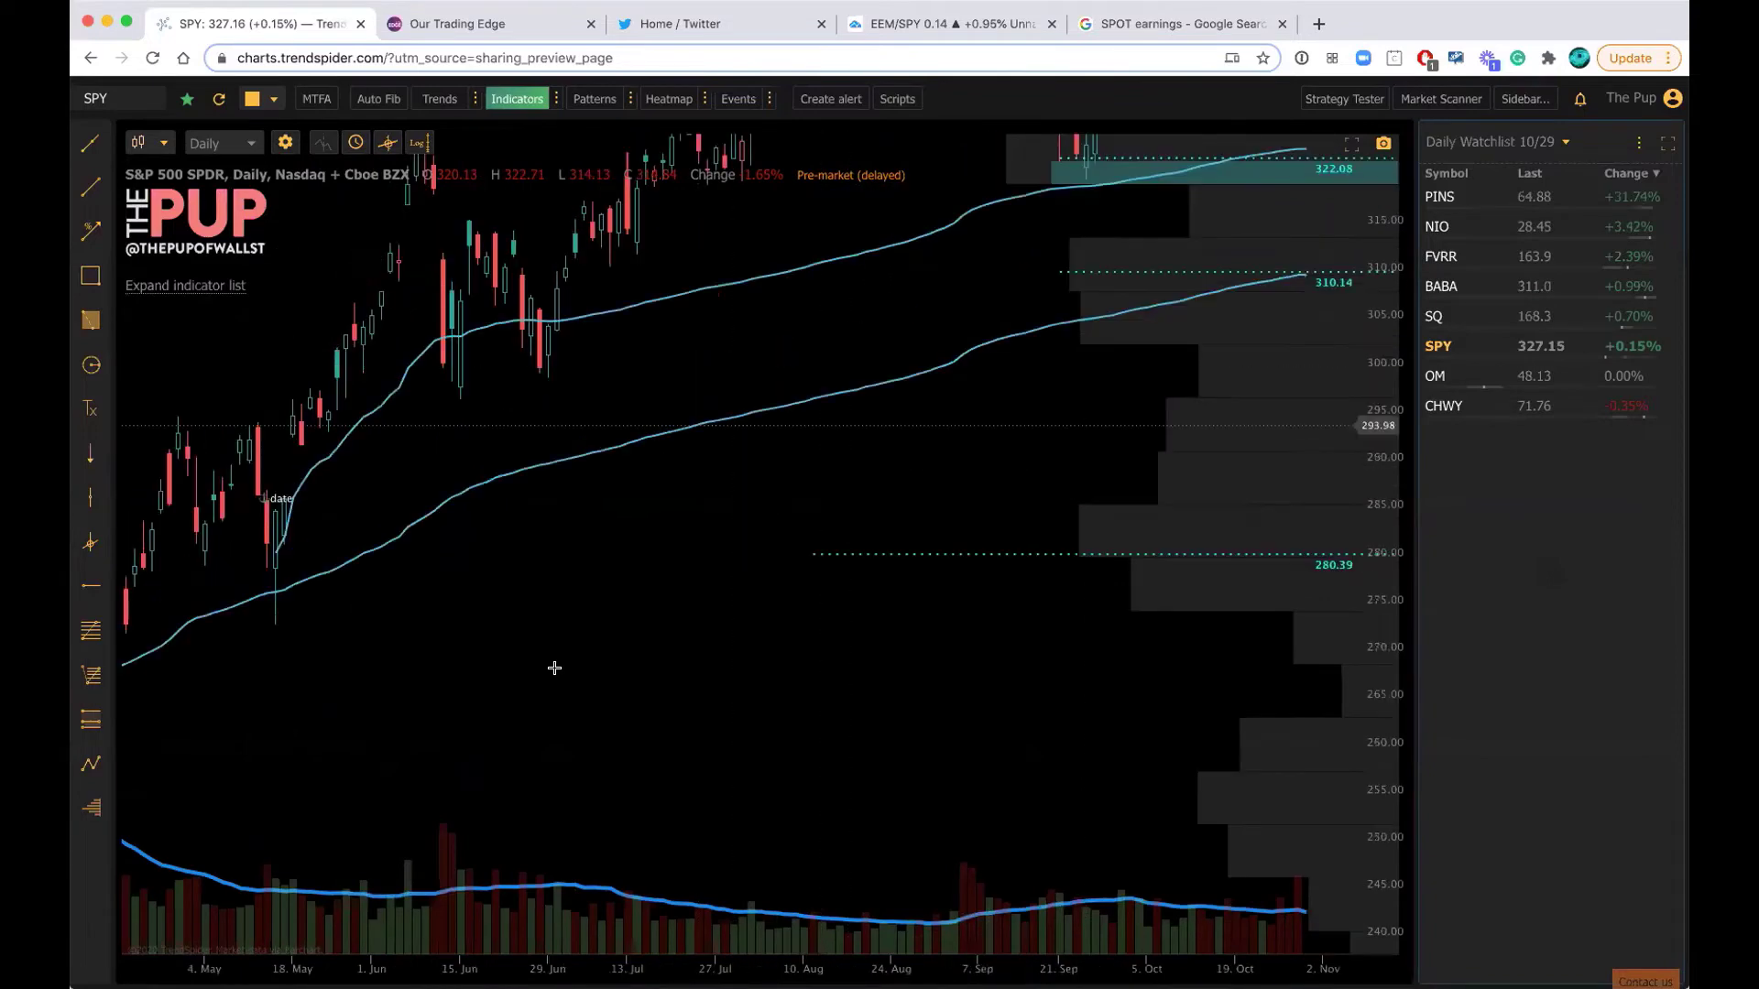
{"action": "left_click_drag", "start_coordinate": [926, 322], "coordinate": [918, 449]}
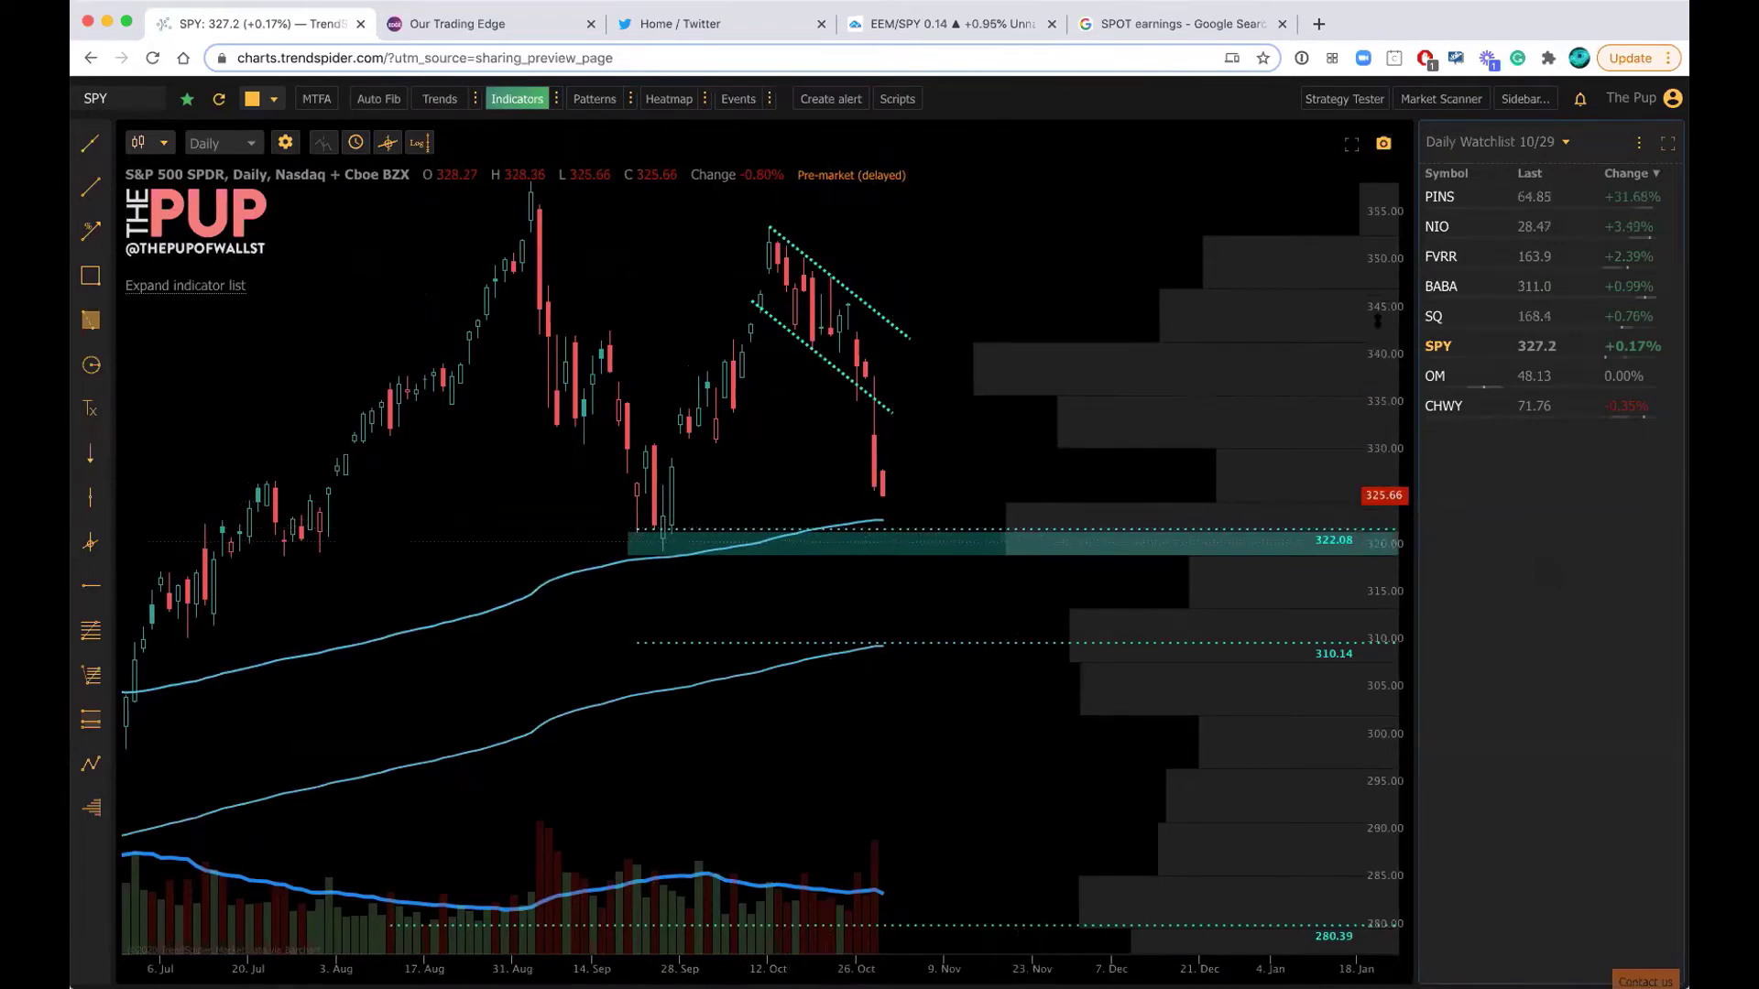
{"action": "scroll", "coordinate": [999, 267], "scroll_direction": "left", "scroll_amount": 2}
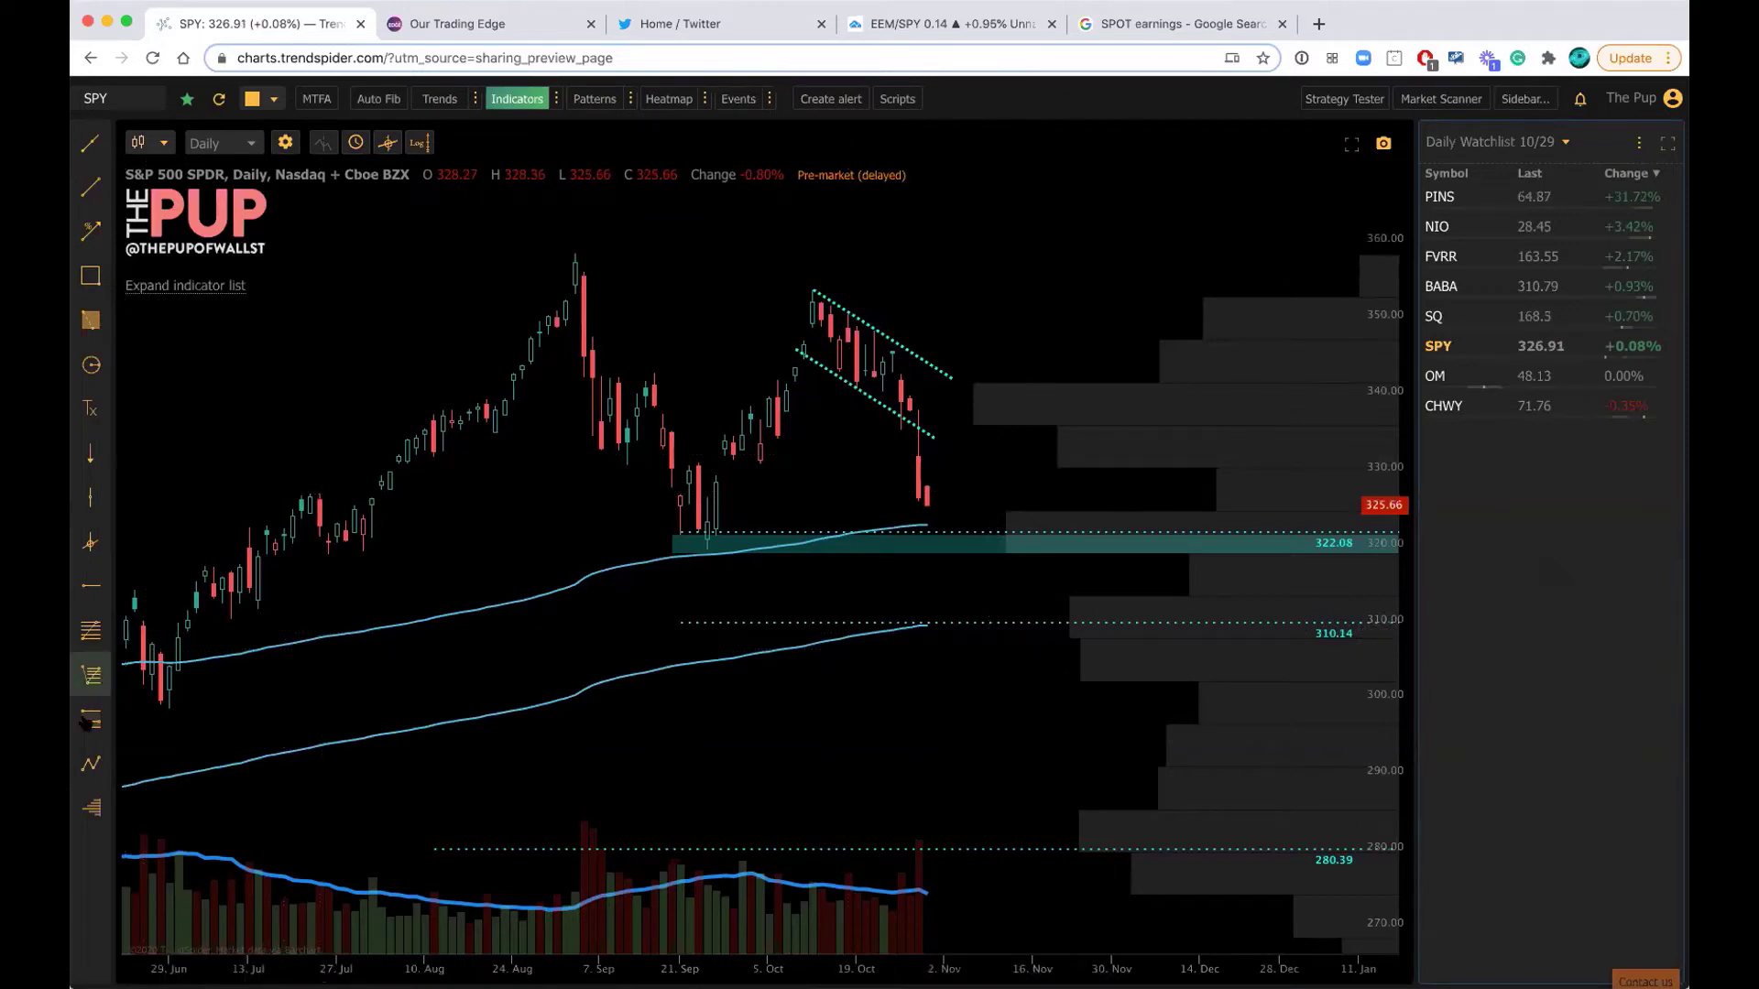
- Test a long risk/reward marker at the latest candle (target ~351, stop 317.81), then delete it
{"action": "left_click", "coordinate": [91, 720]}
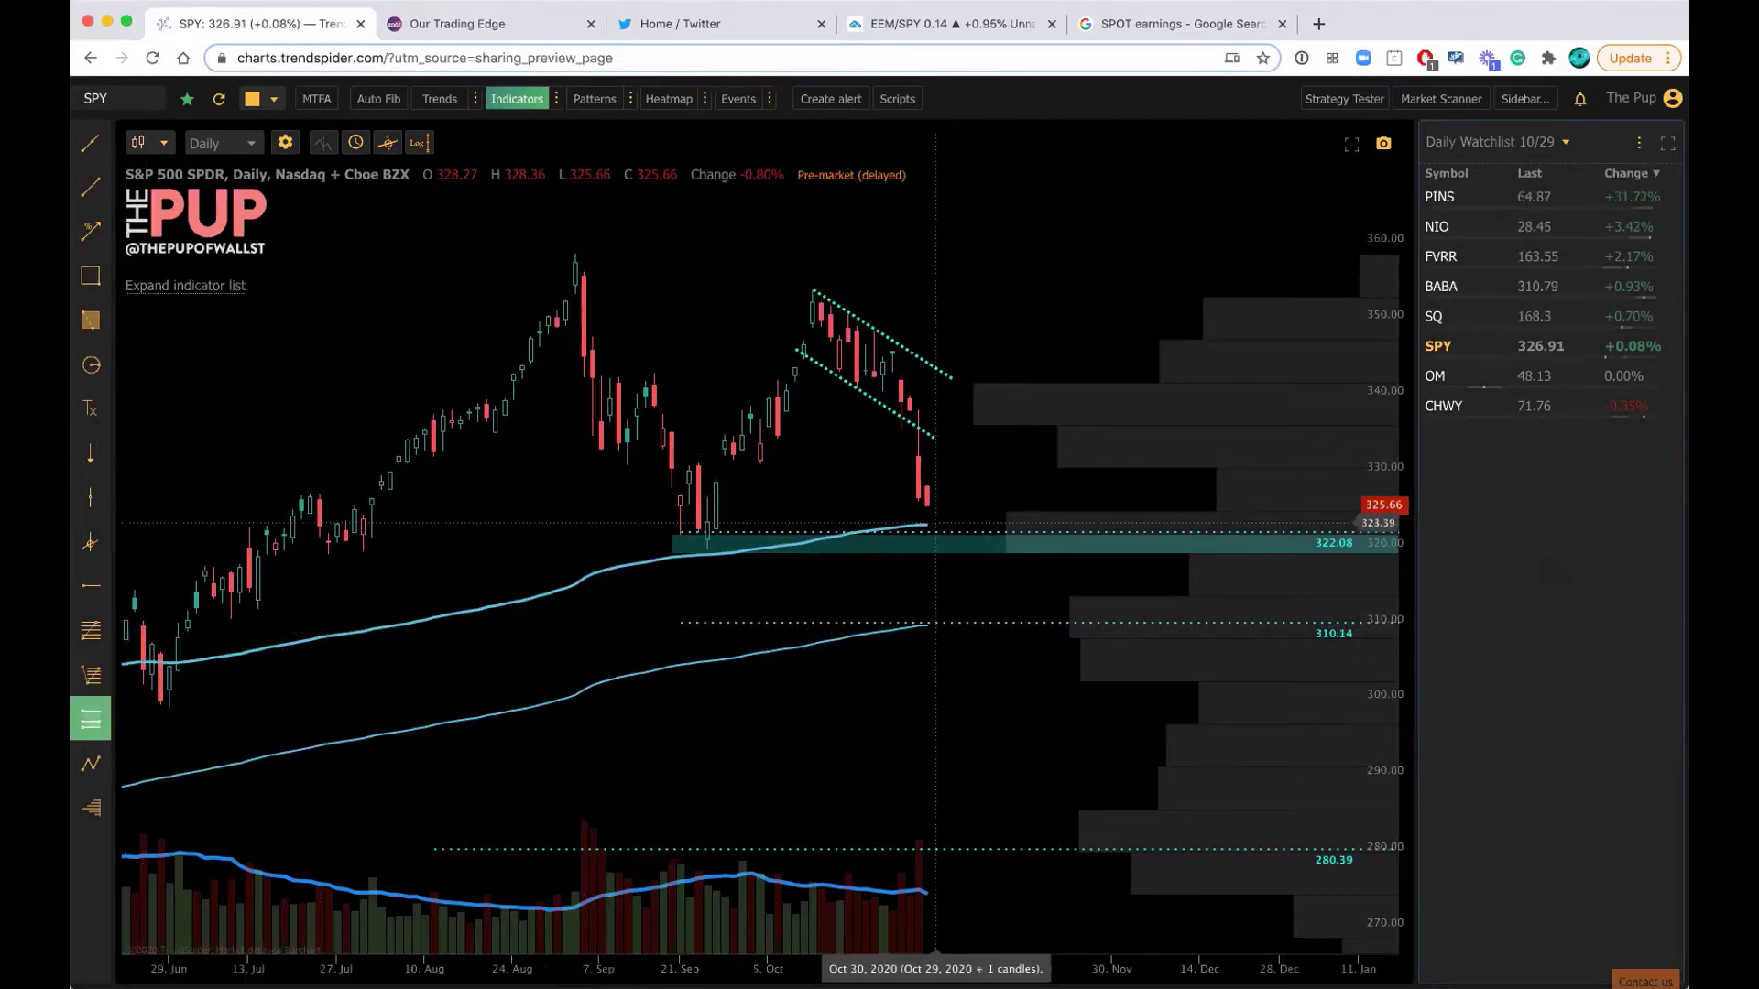
{"action": "left_click", "coordinate": [936, 524]}
{"action": "left_click_drag", "start_coordinate": [936, 470], "coordinate": [954, 295]}
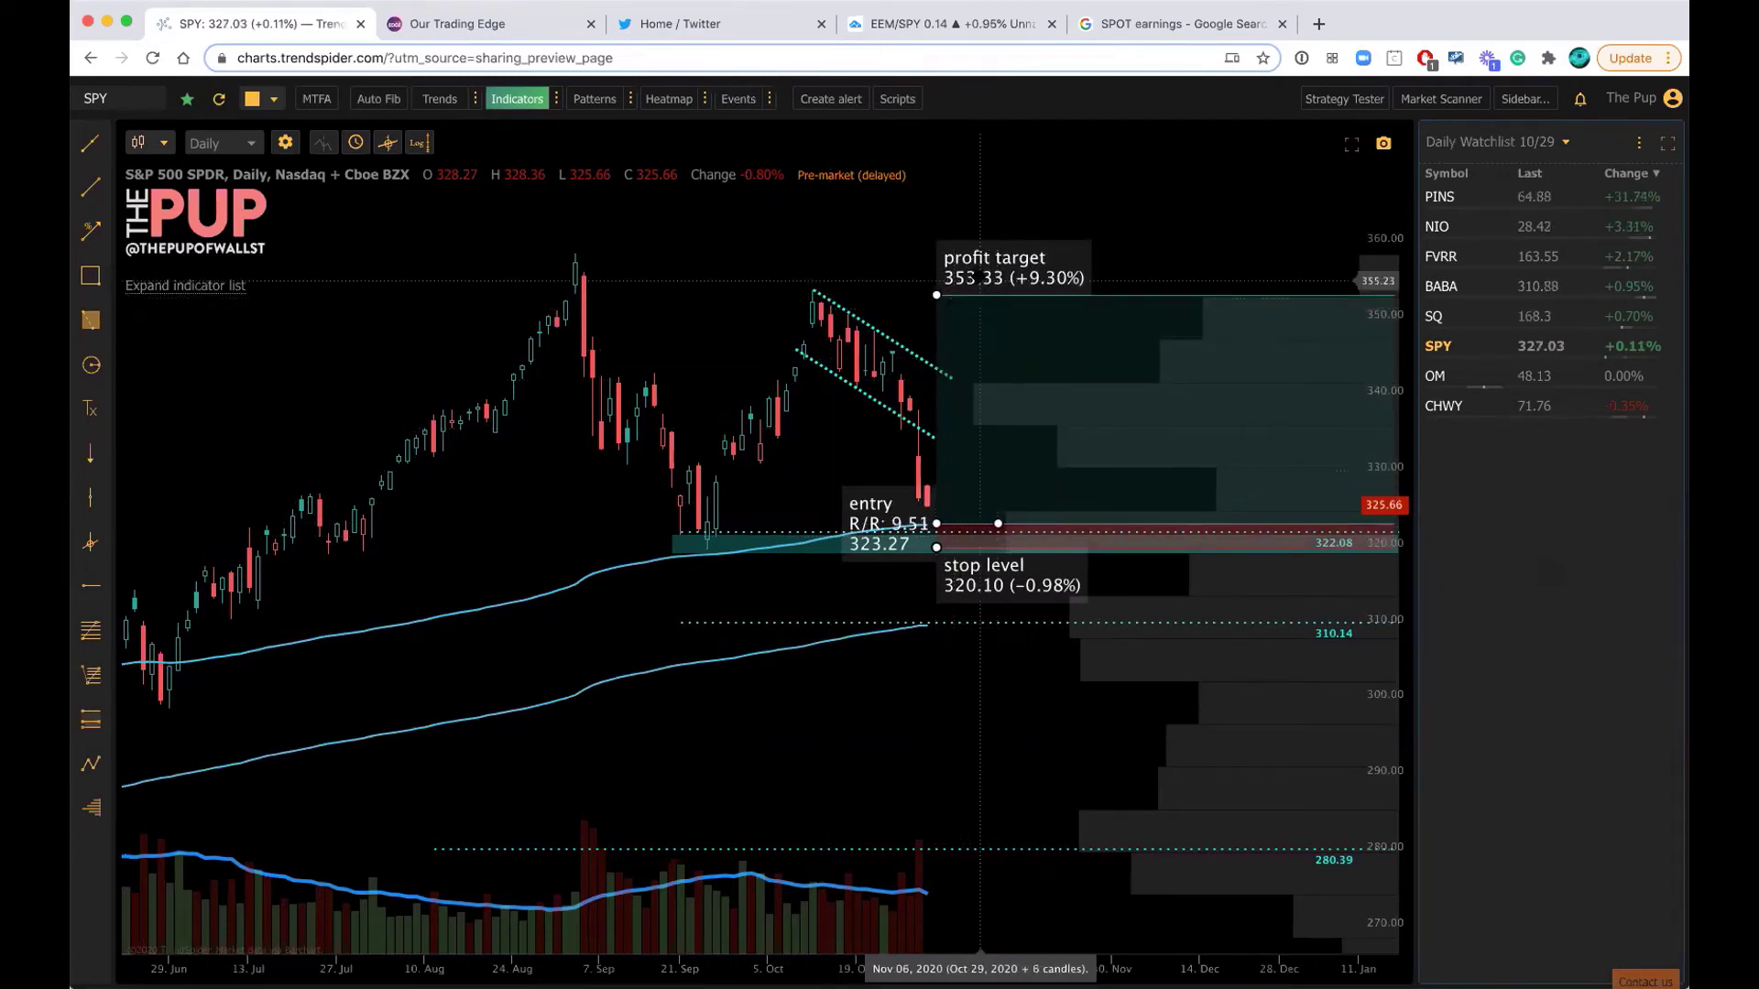
{"action": "left_click_drag", "start_coordinate": [935, 546], "coordinate": [935, 562]}
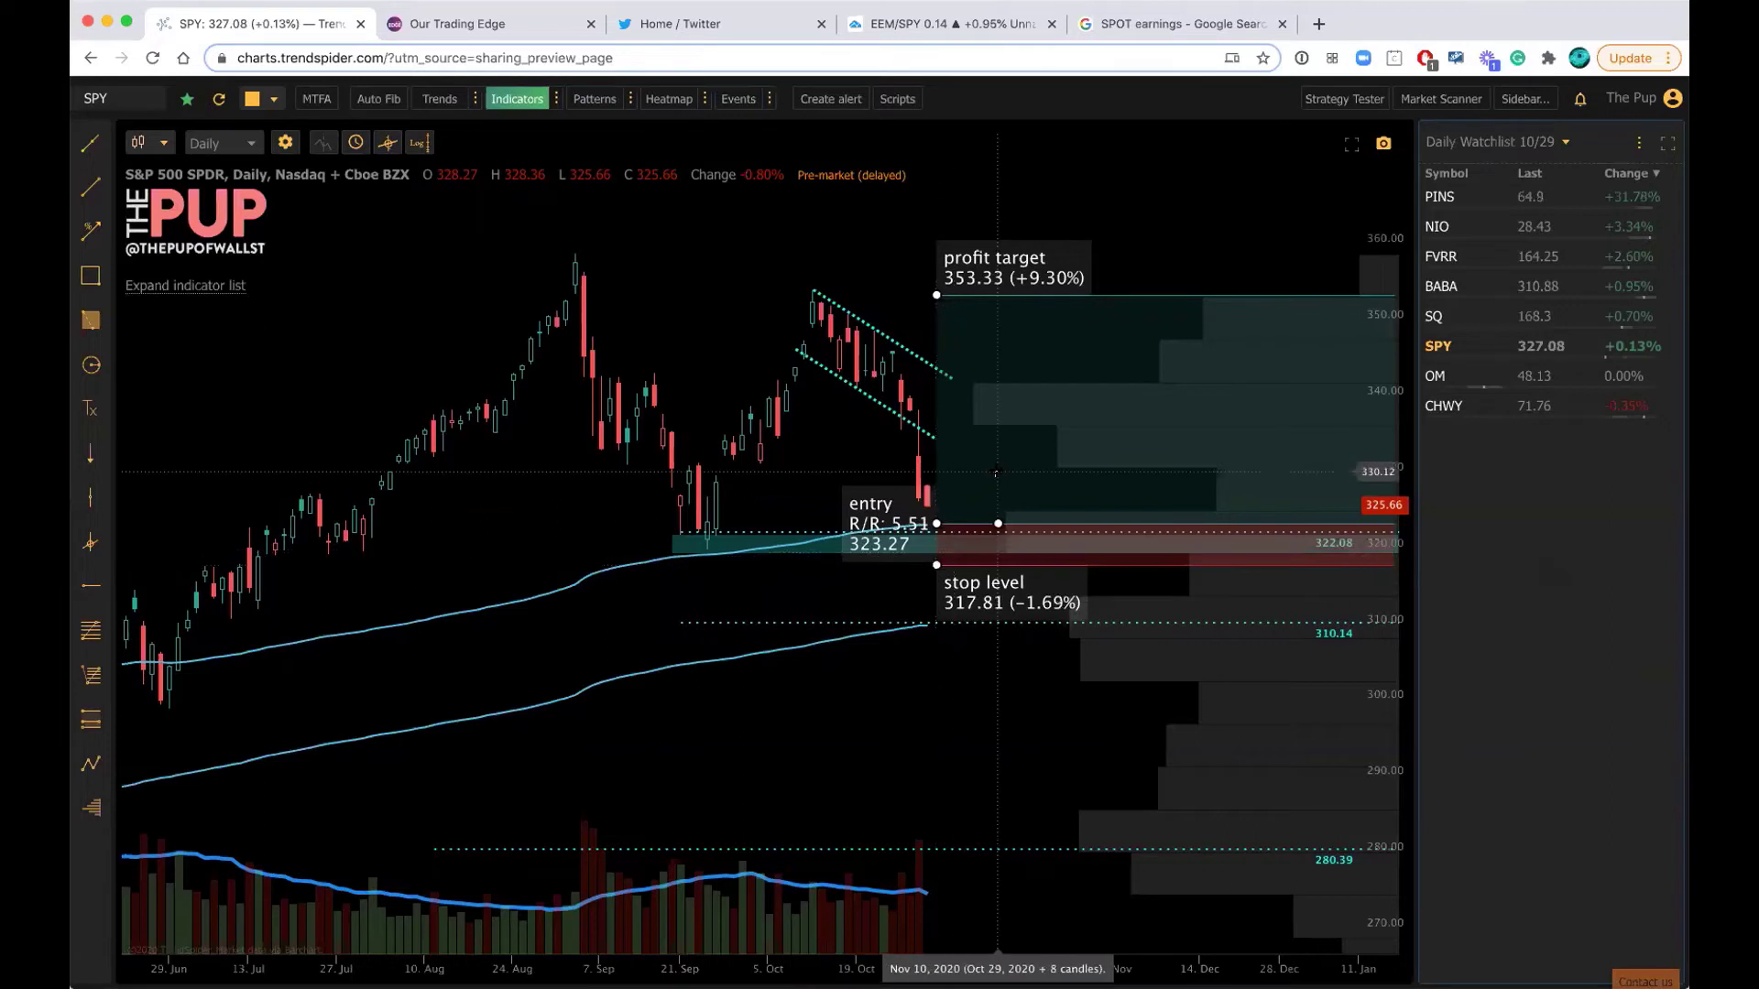
{"action": "key", "text": "Delete"}
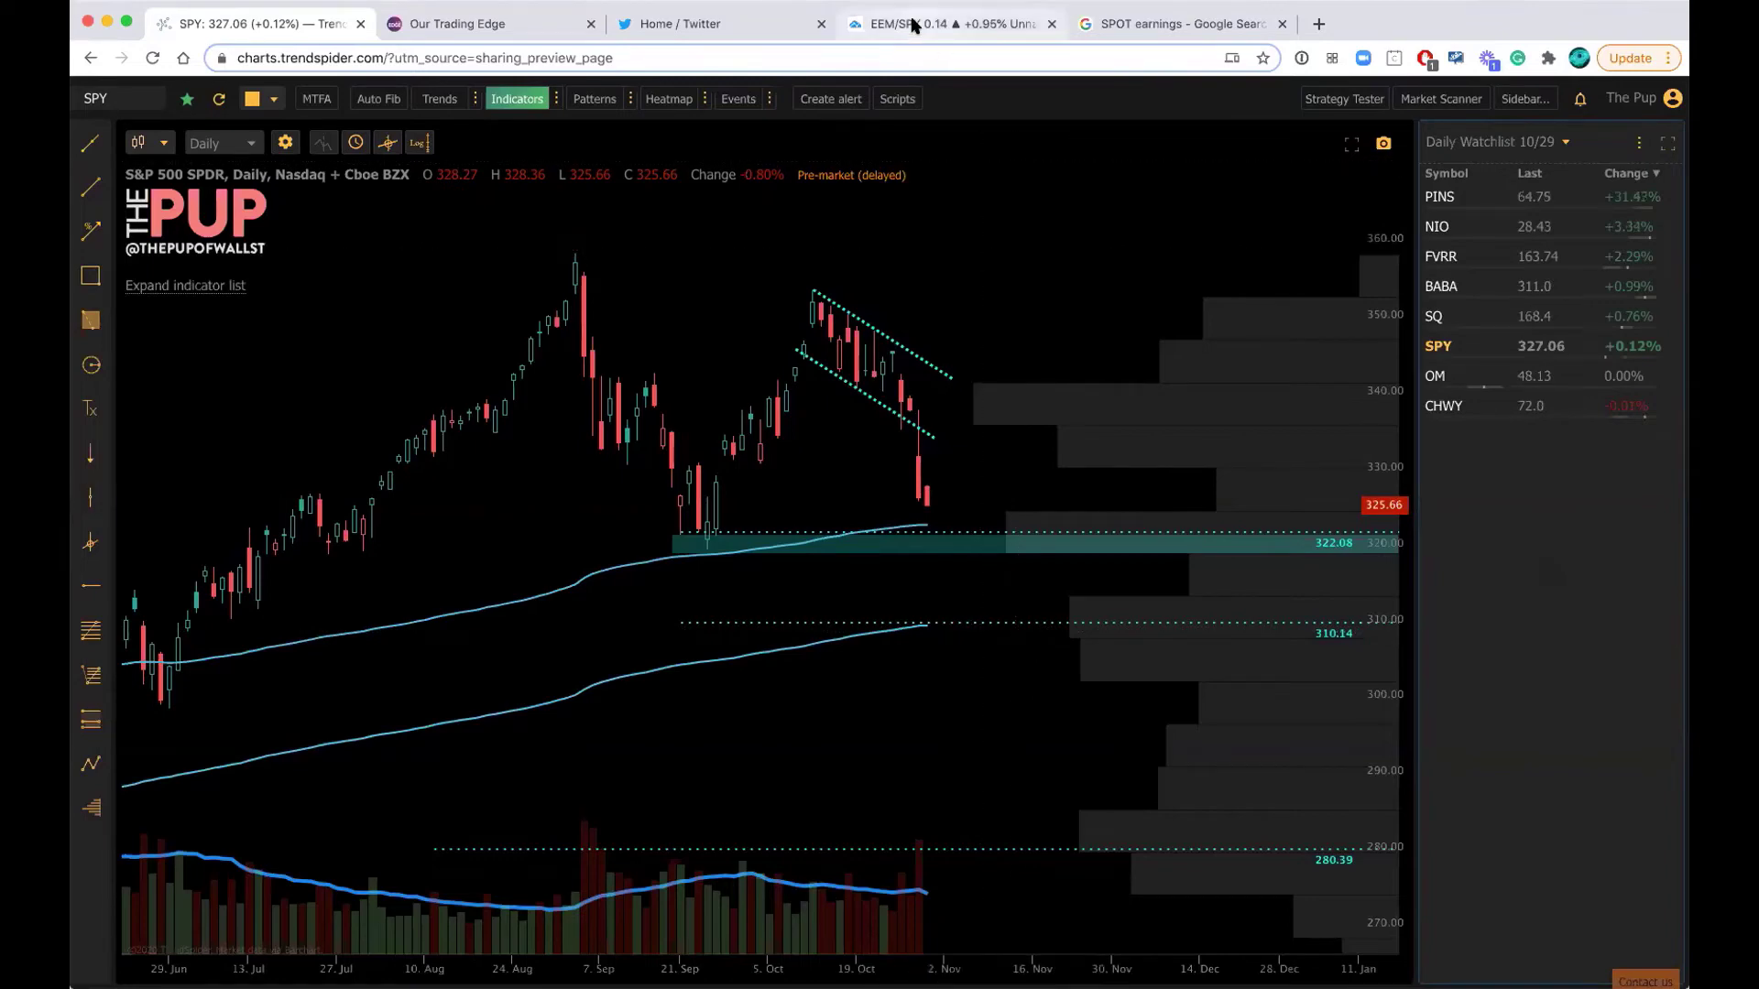
{"action": "key", "text": "super+4"}
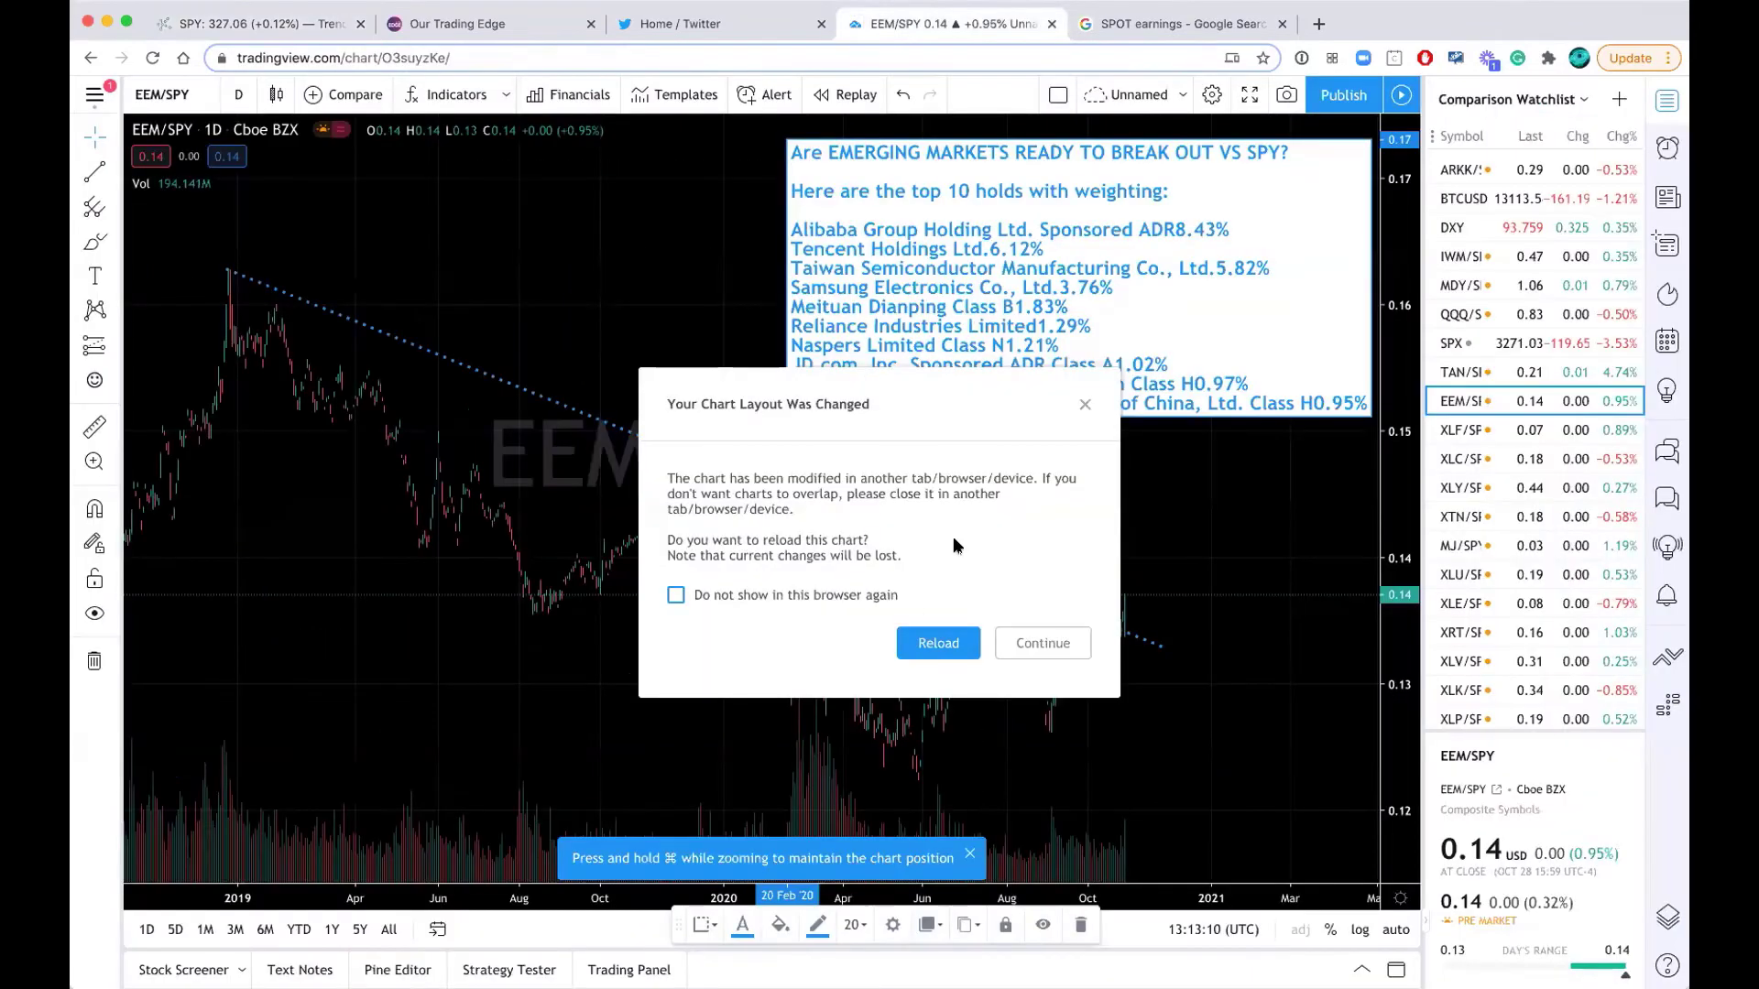
{"action": "left_click", "coordinate": [1082, 404]}
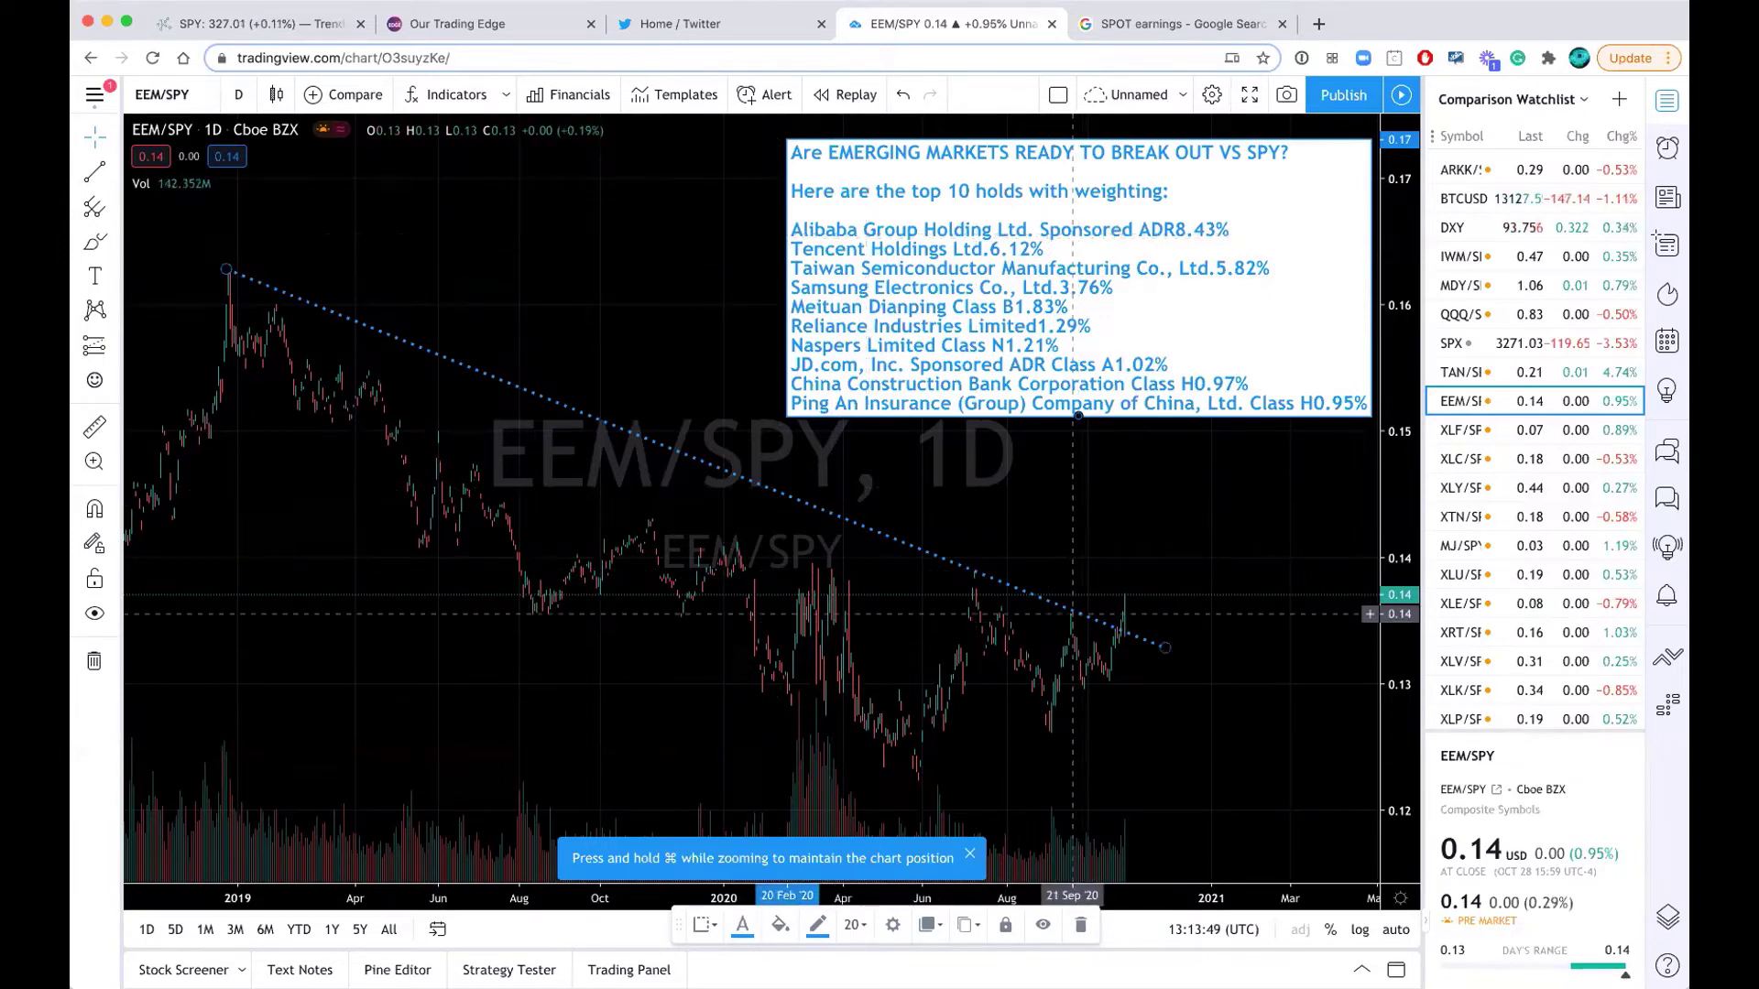
{"action": "left_click", "coordinate": [969, 859]}
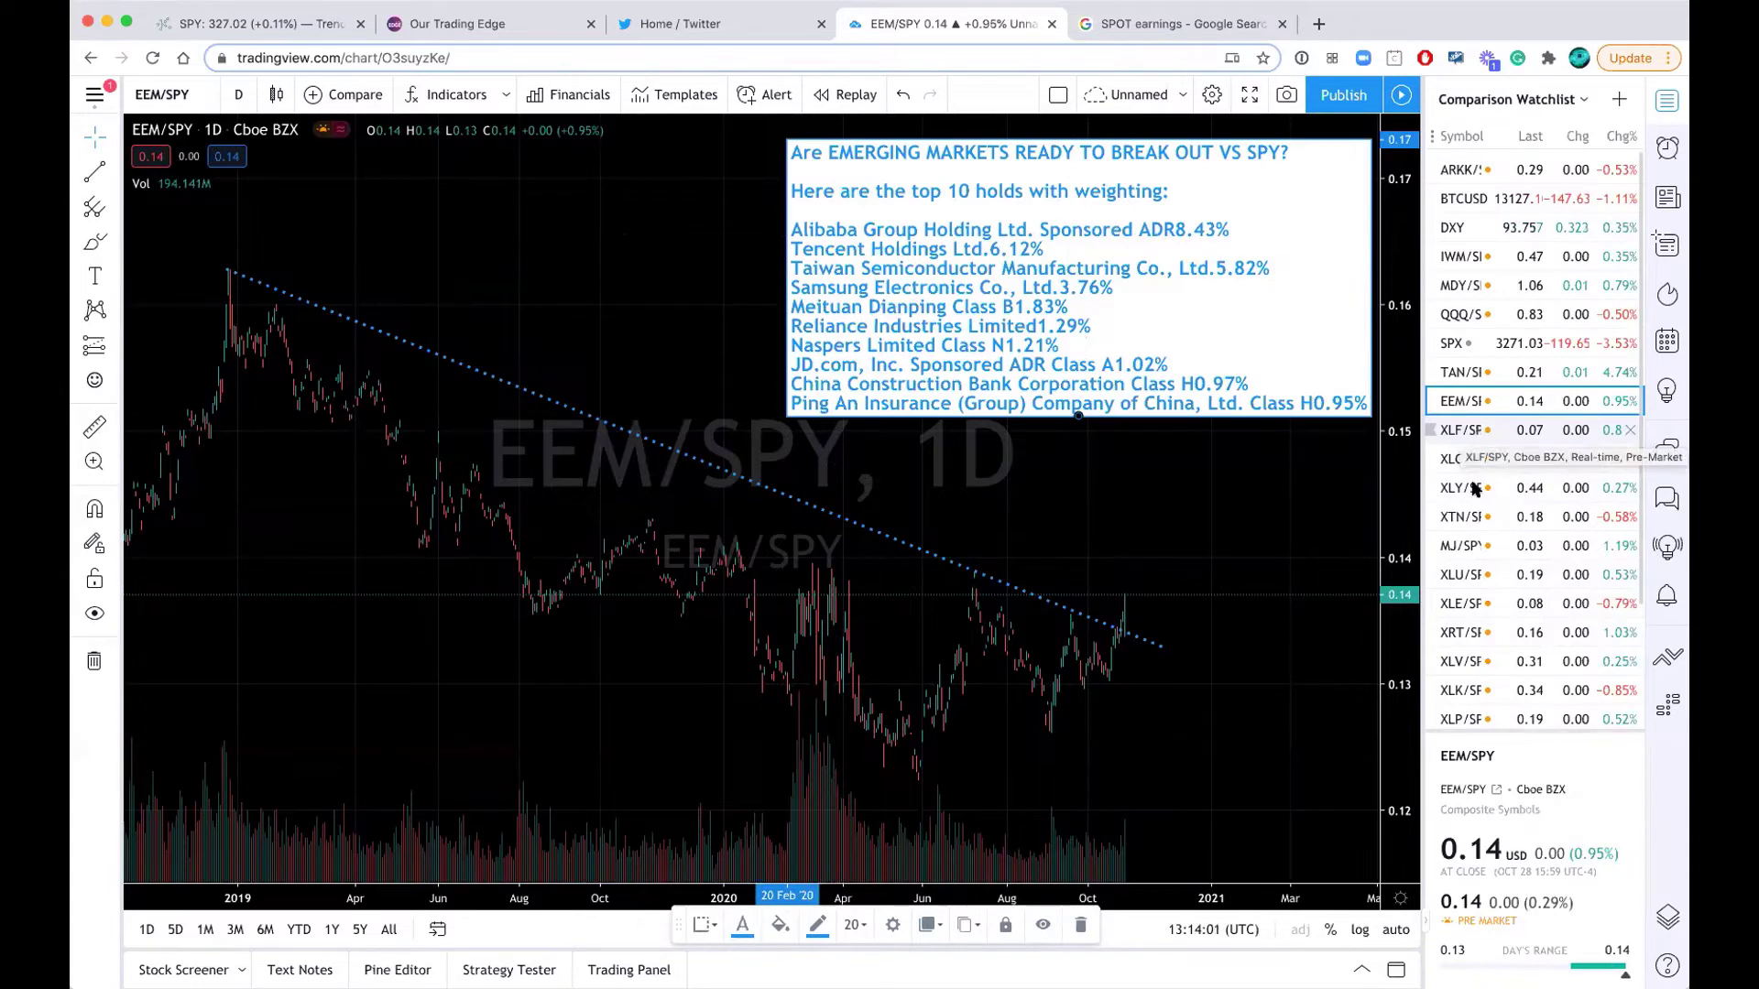
{"action": "scroll", "coordinate": [1456, 680], "scroll_direction": "down", "scroll_amount": 2}
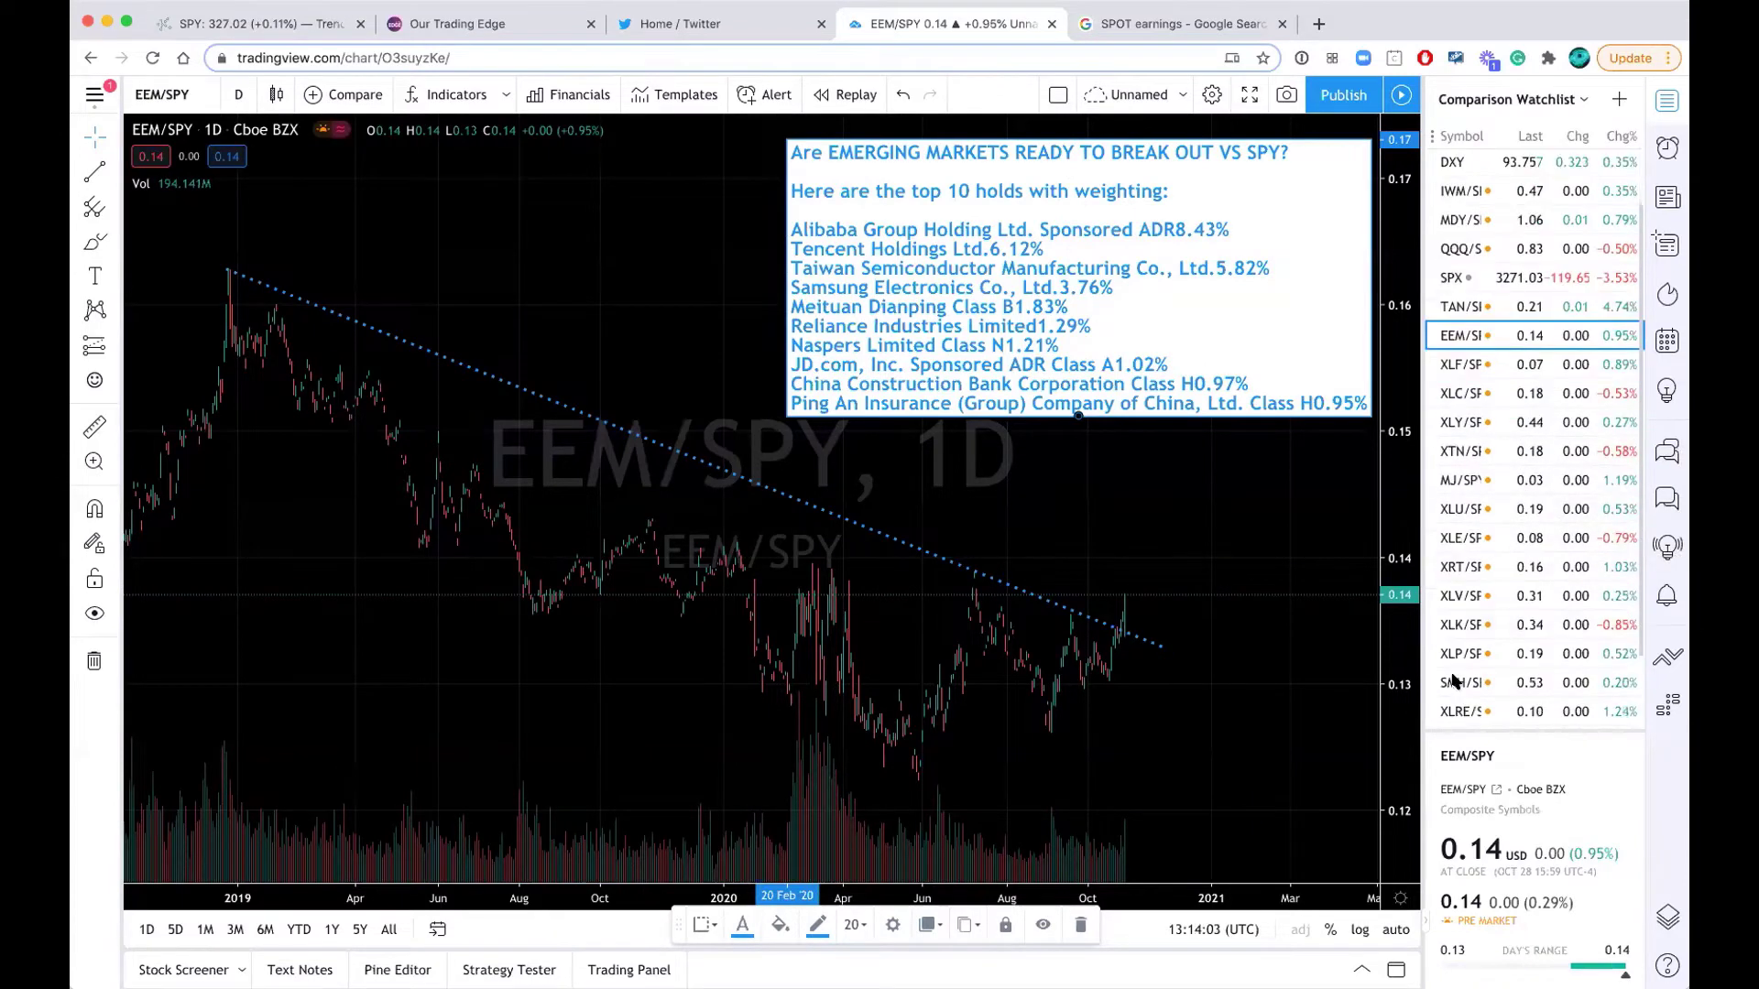
{"action": "scroll", "coordinate": [1455, 679], "scroll_direction": "down", "scroll_amount": 3}
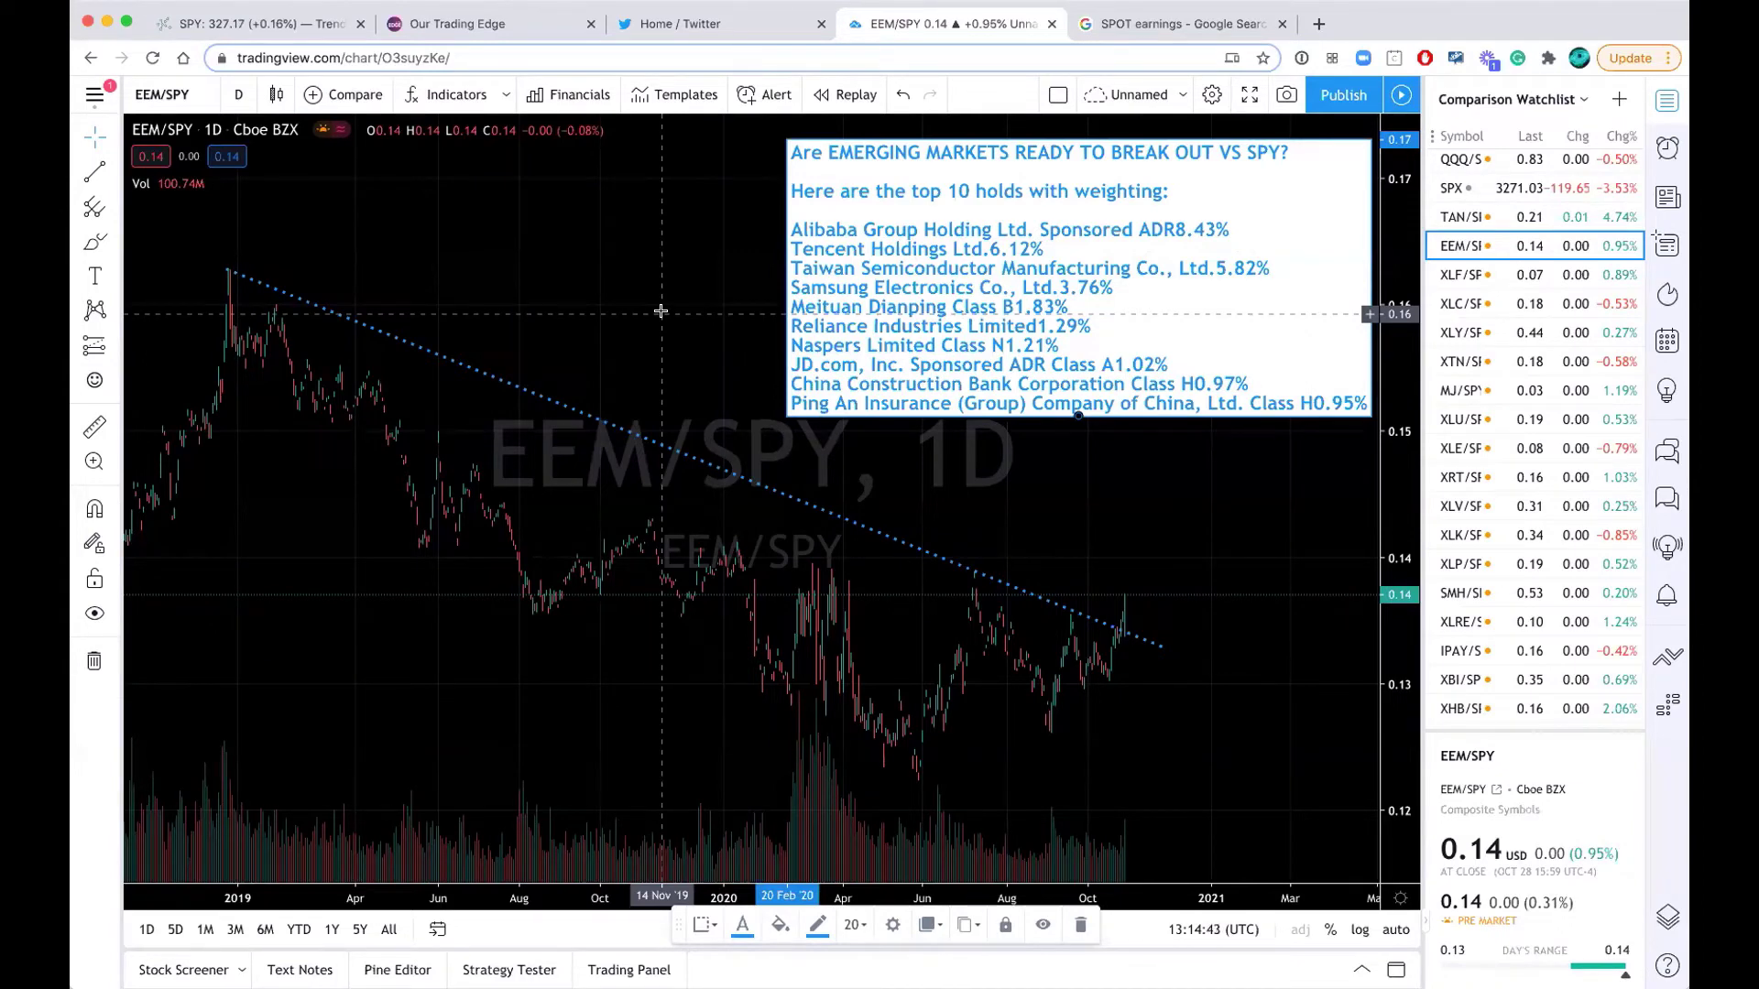
{"action": "left_click", "coordinate": [256, 28]}
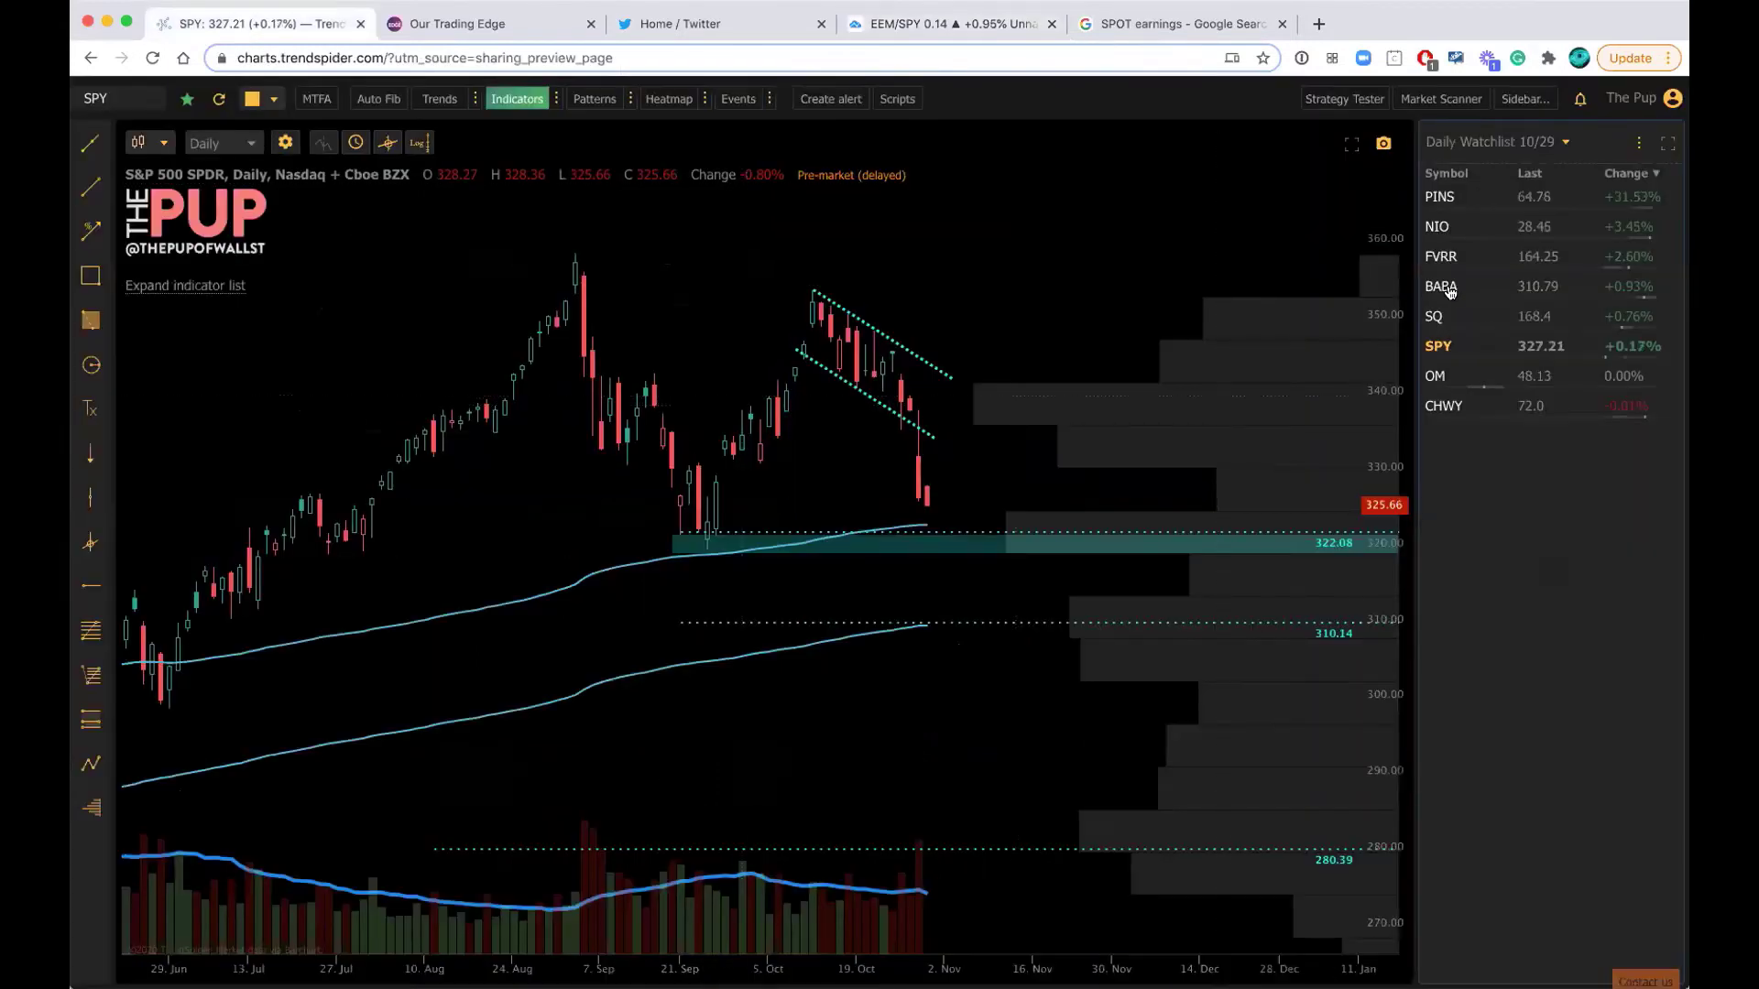
- Load the BABA daily chart from the Daily Watchlist and zoom out
{"action": "left_click", "coordinate": [1442, 286]}
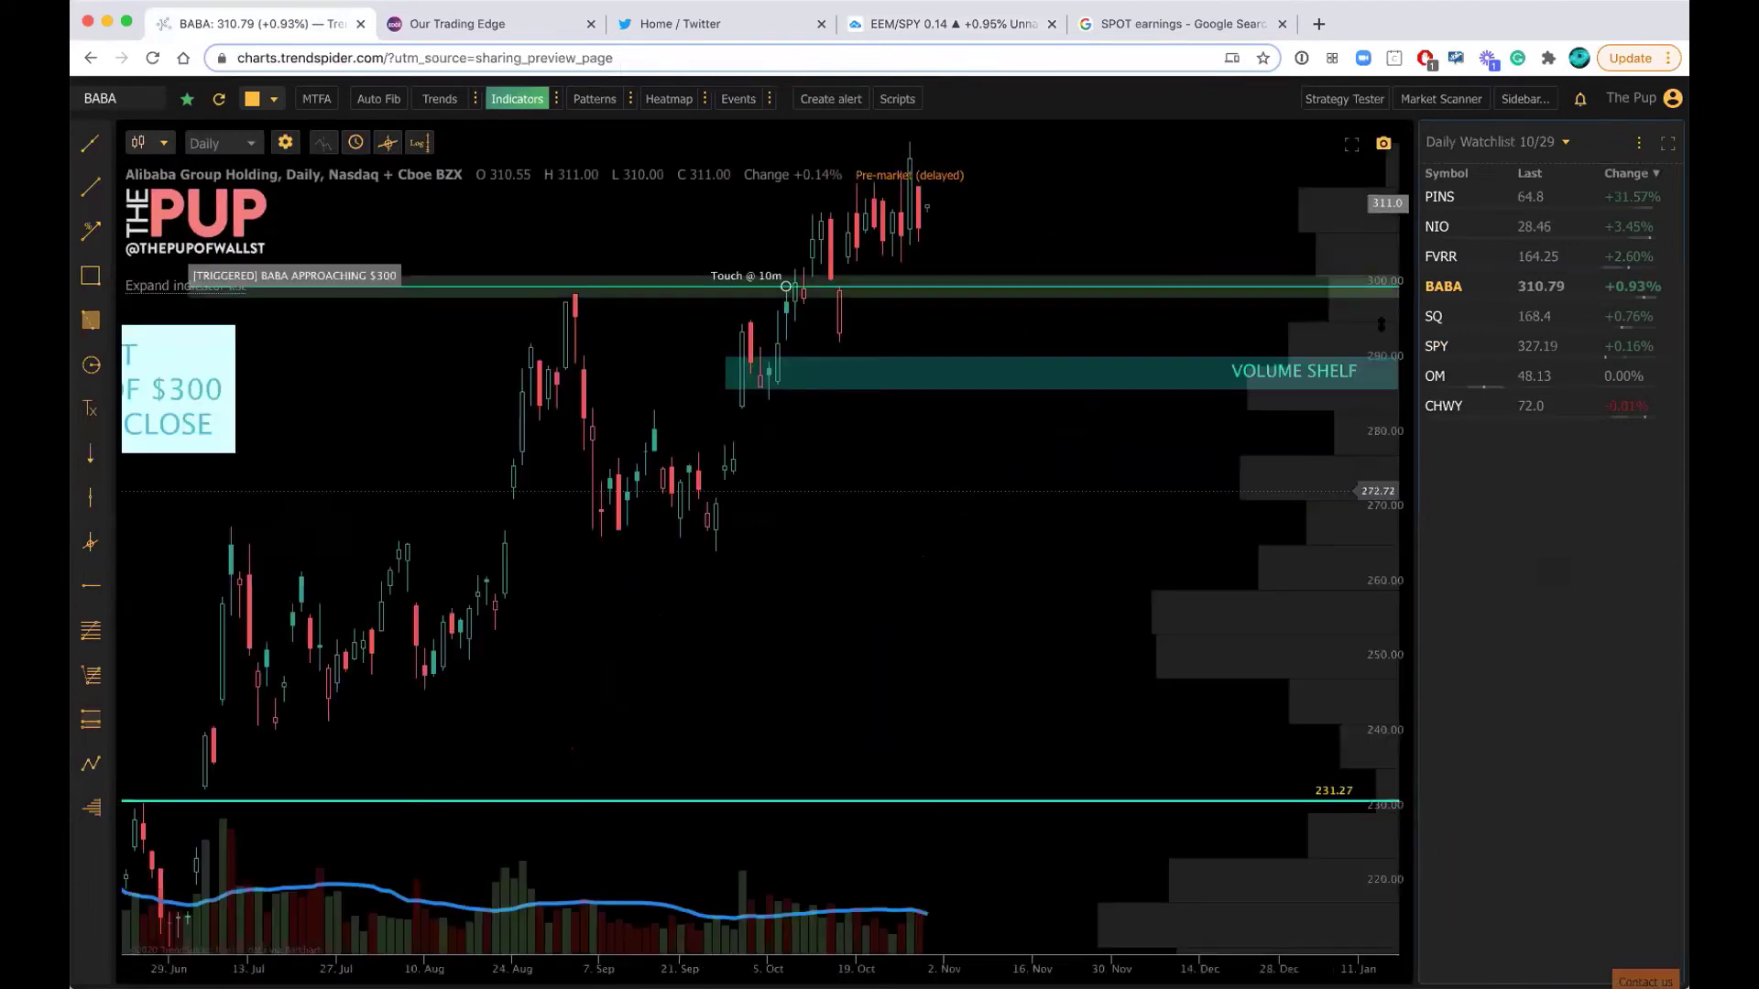
{"action": "scroll", "coordinate": [860, 638], "scroll_direction": "down", "scroll_amount": 5}
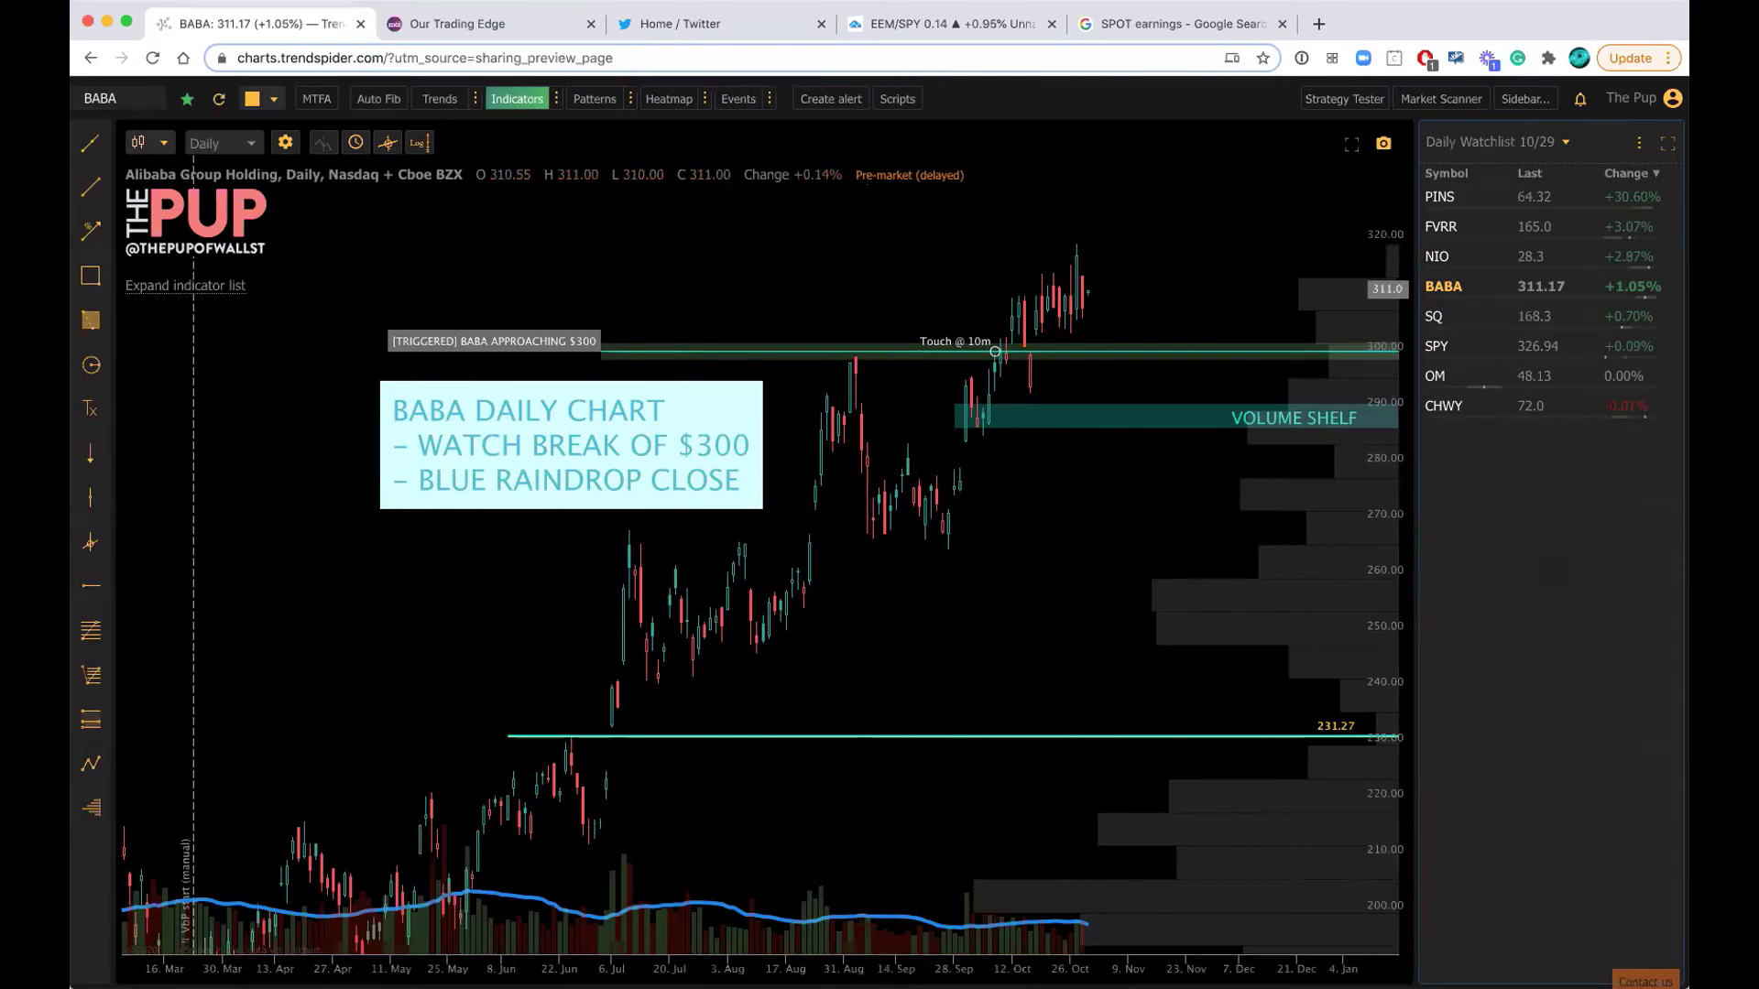
{"action": "left_click", "coordinate": [203, 141]}
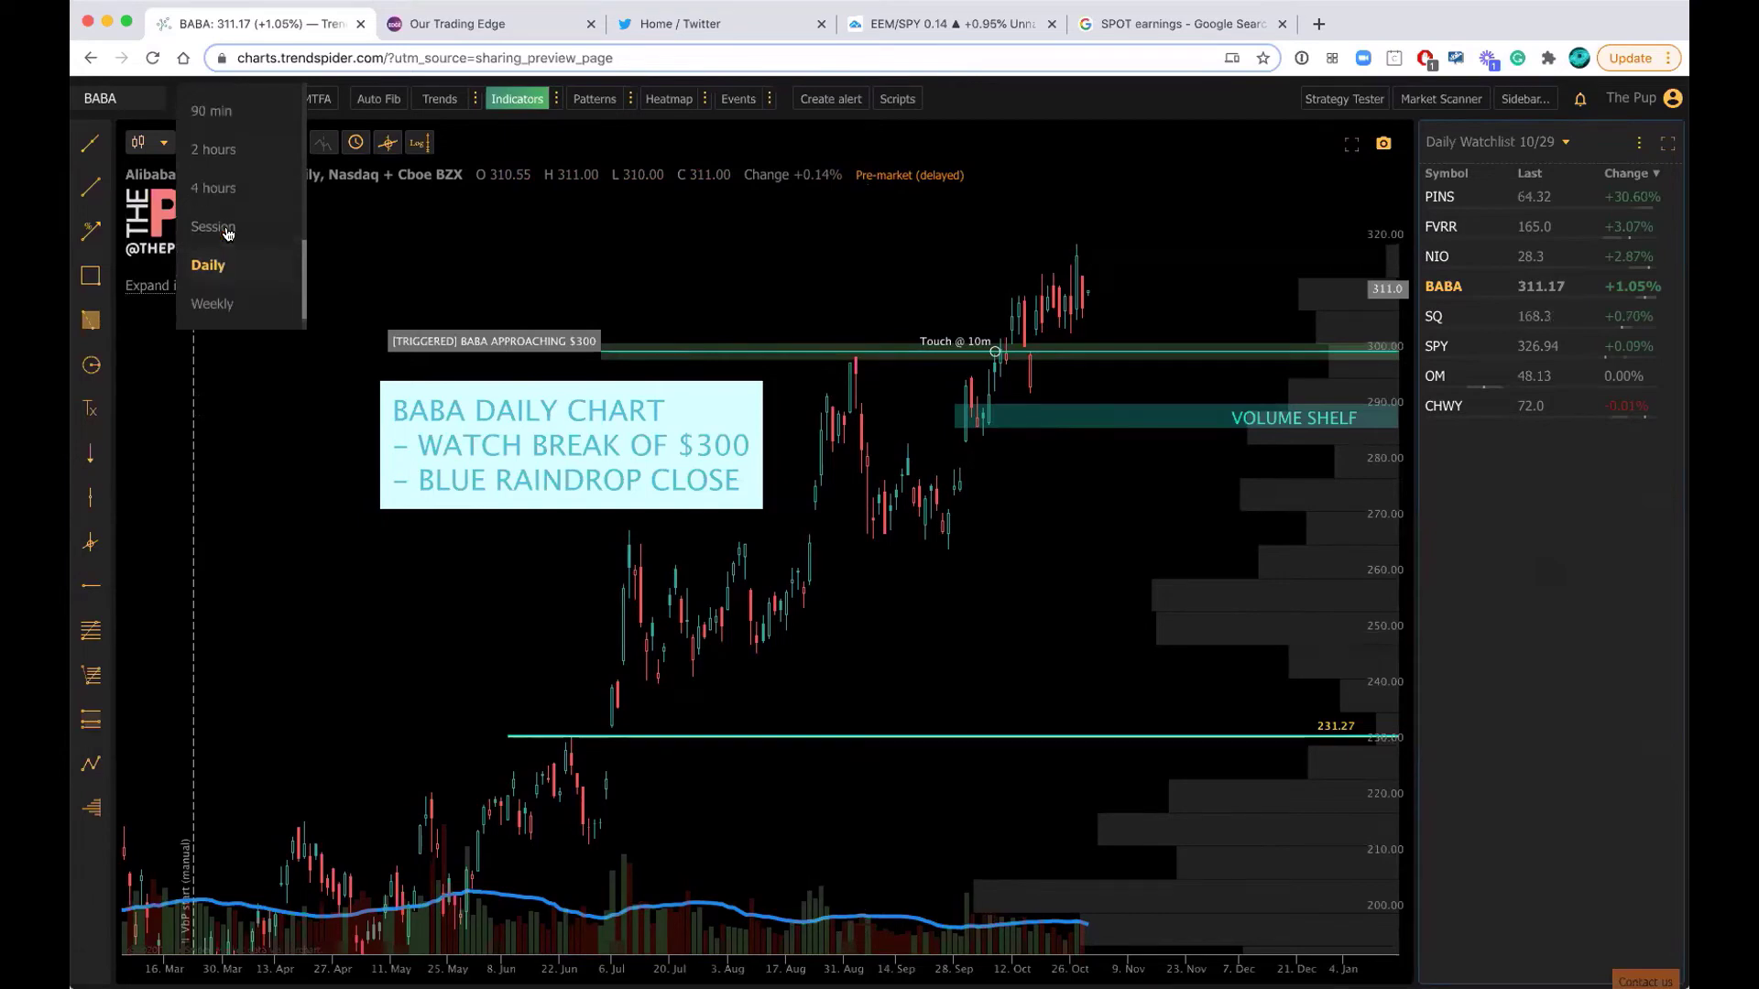
- Switch BABA to 65-minute candles, compress the price scale and nudge the chart right
{"action": "scroll", "coordinate": [220, 223], "scroll_direction": "up", "scroll_amount": 3}
{"action": "left_click", "coordinate": [212, 147]}
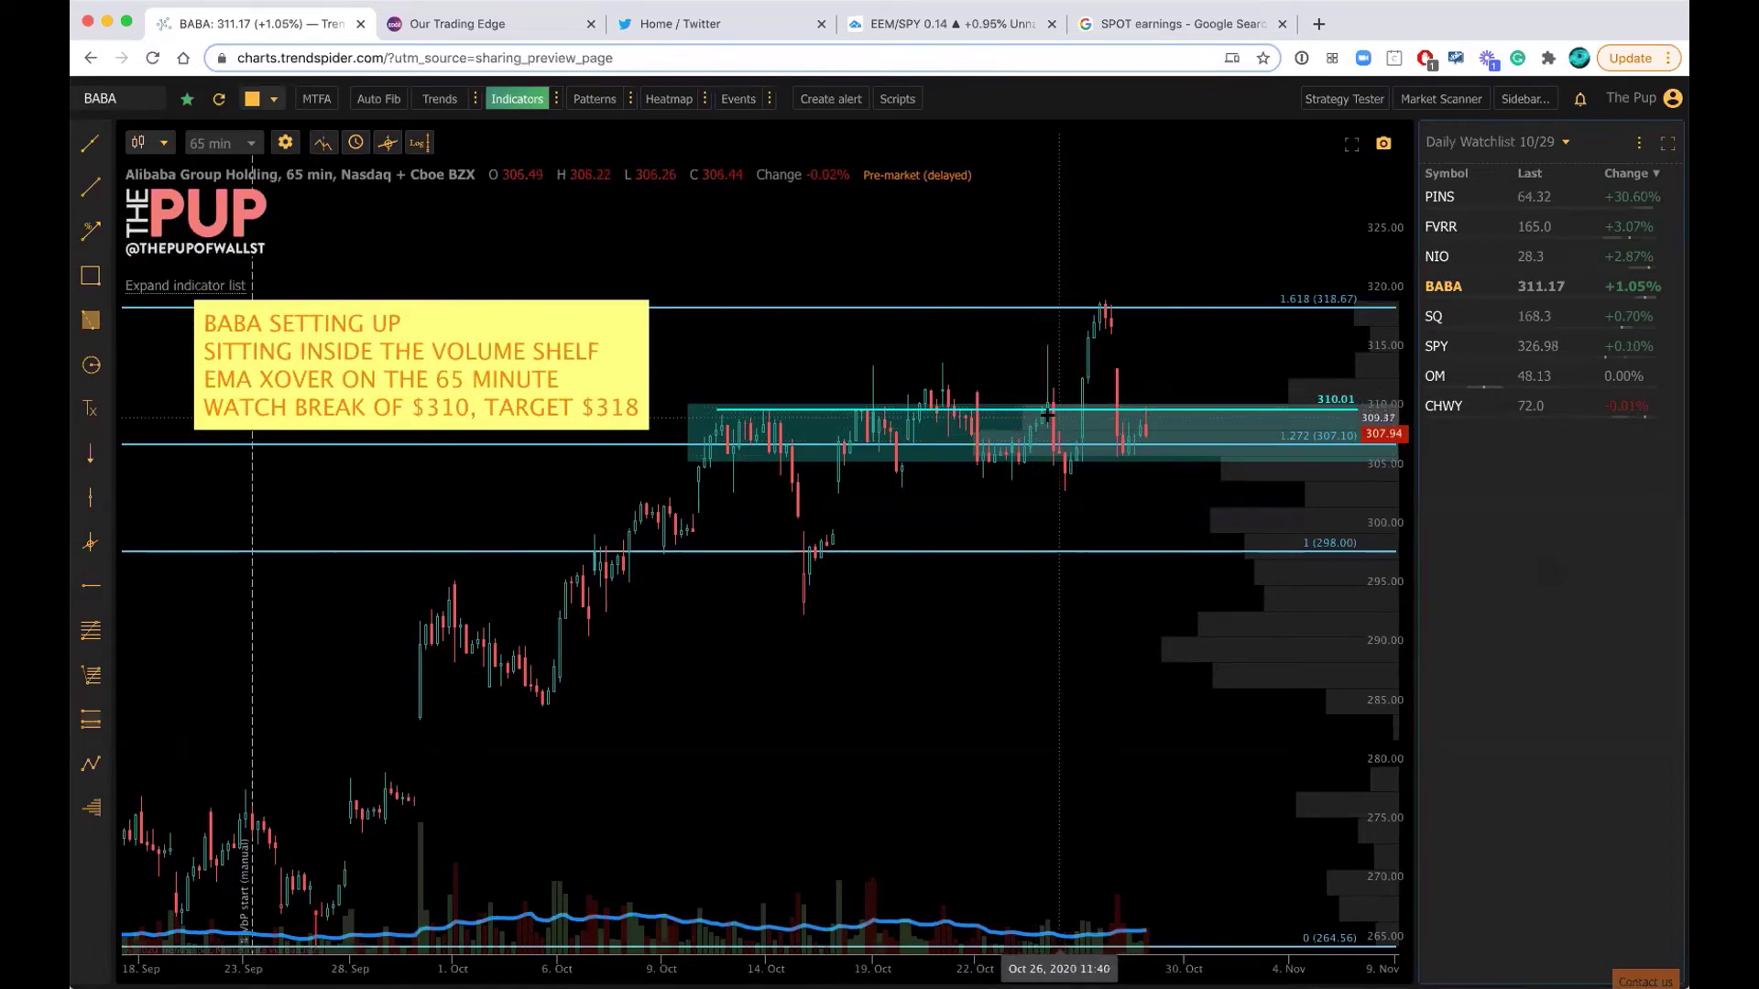
{"action": "left_click_drag", "start_coordinate": [1380, 554], "coordinate": [1350, 594]}
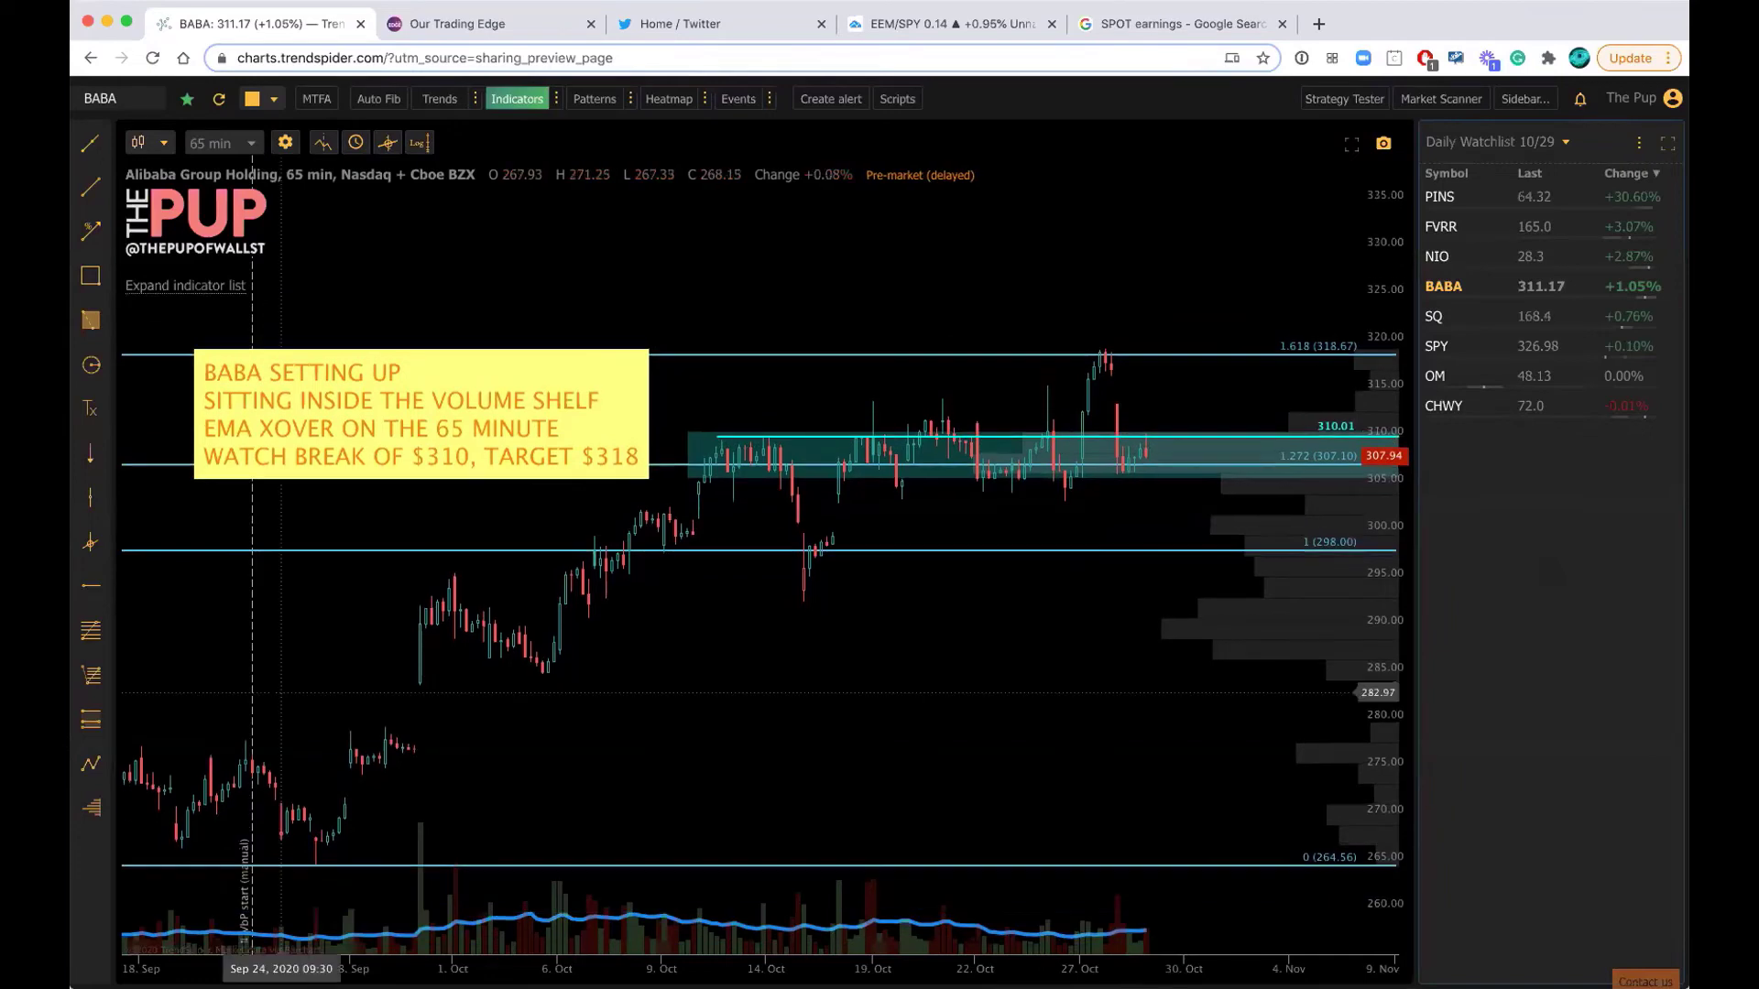
{"action": "left_click_drag", "start_coordinate": [252, 693], "coordinate": [287, 692]}
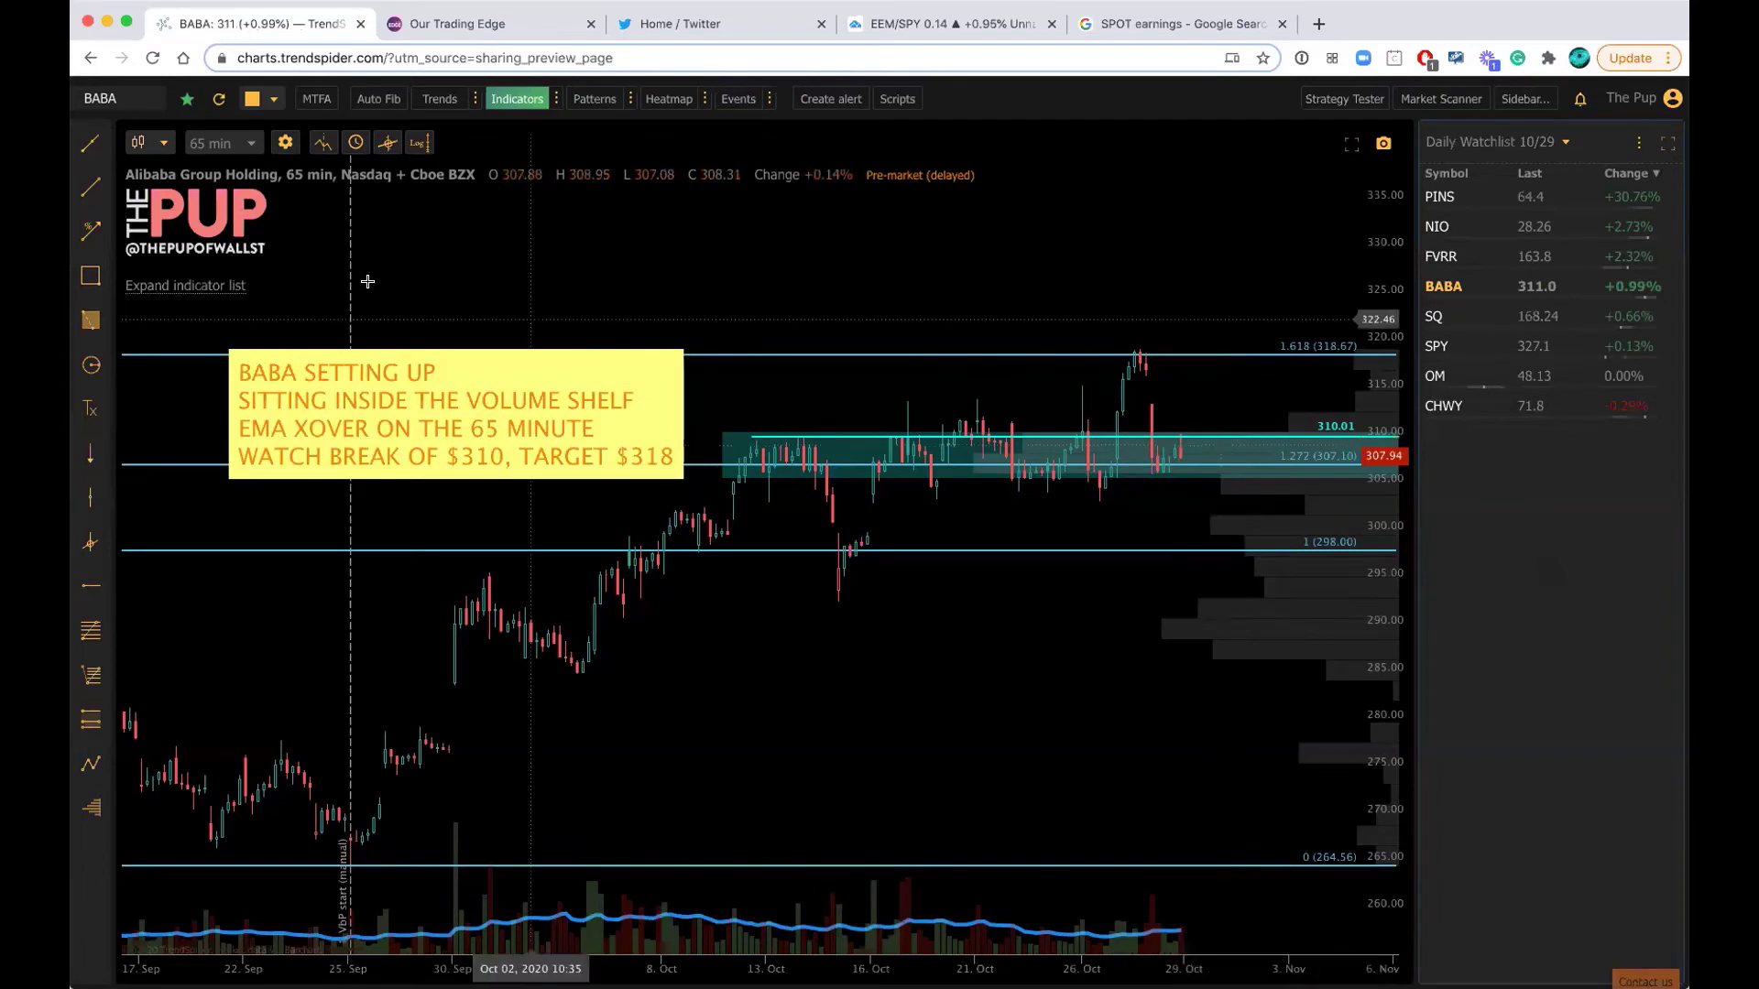
- Turn on the EMA lines from the expanded indicator list, then collapse it
{"action": "left_click", "coordinate": [192, 285]}
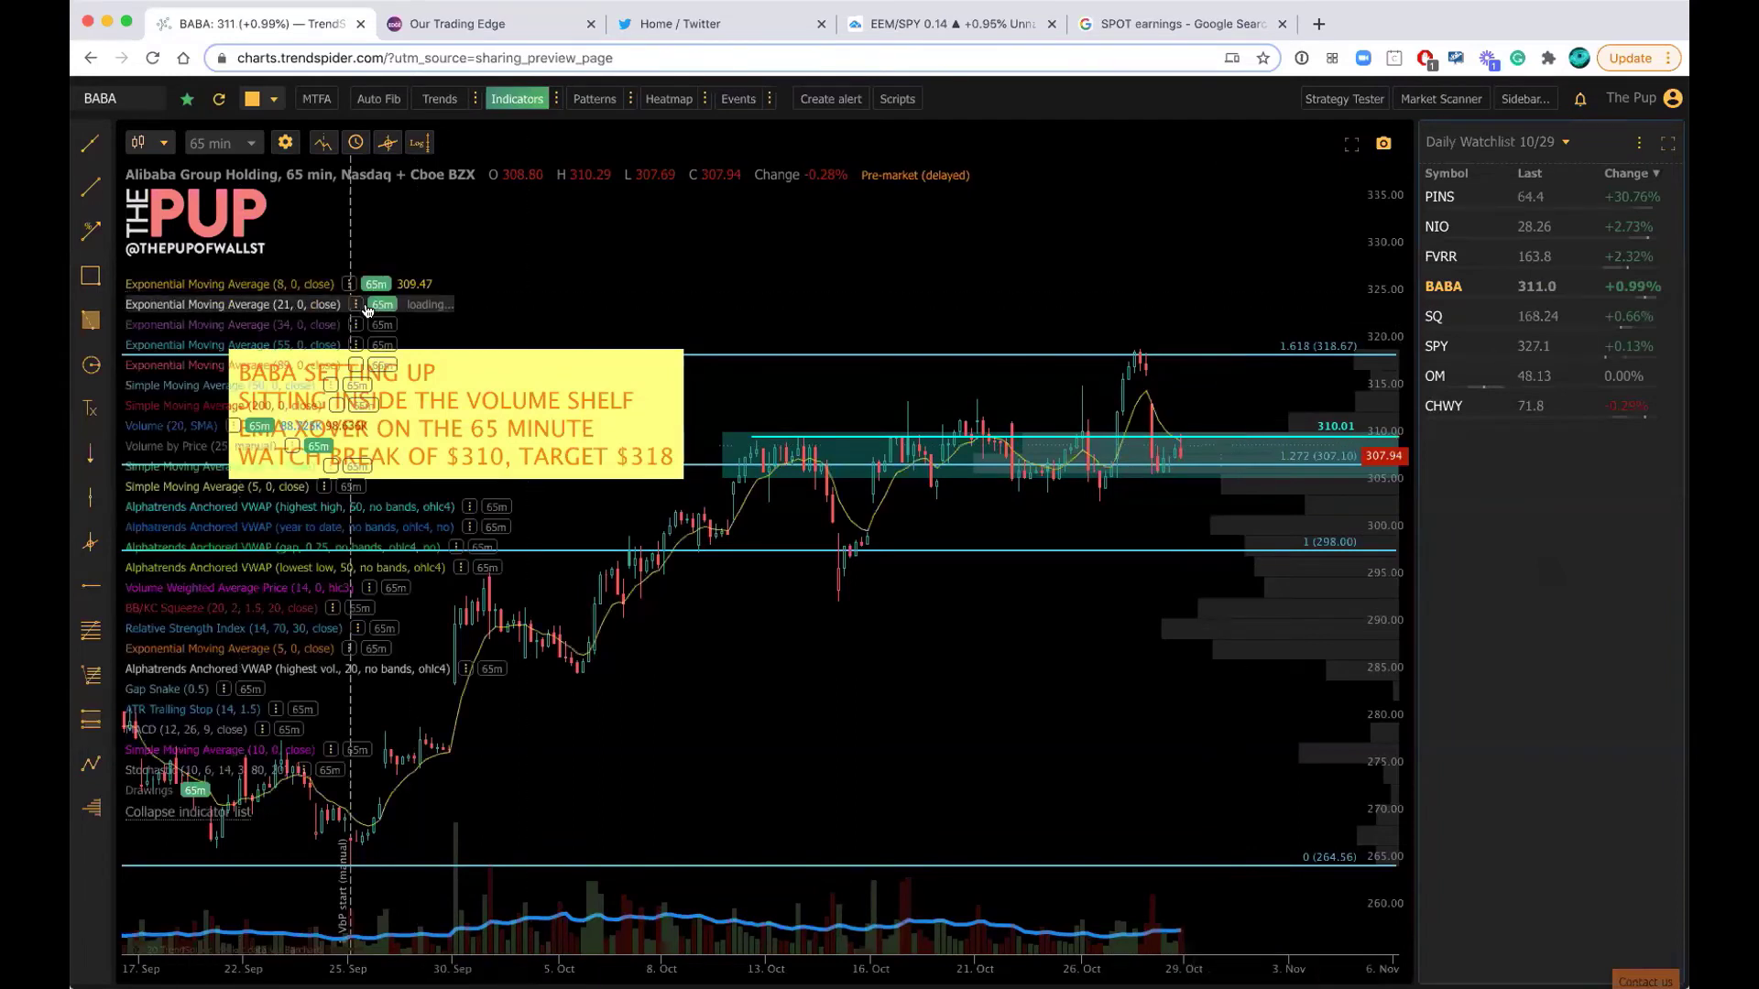
{"action": "left_click", "coordinate": [188, 811]}
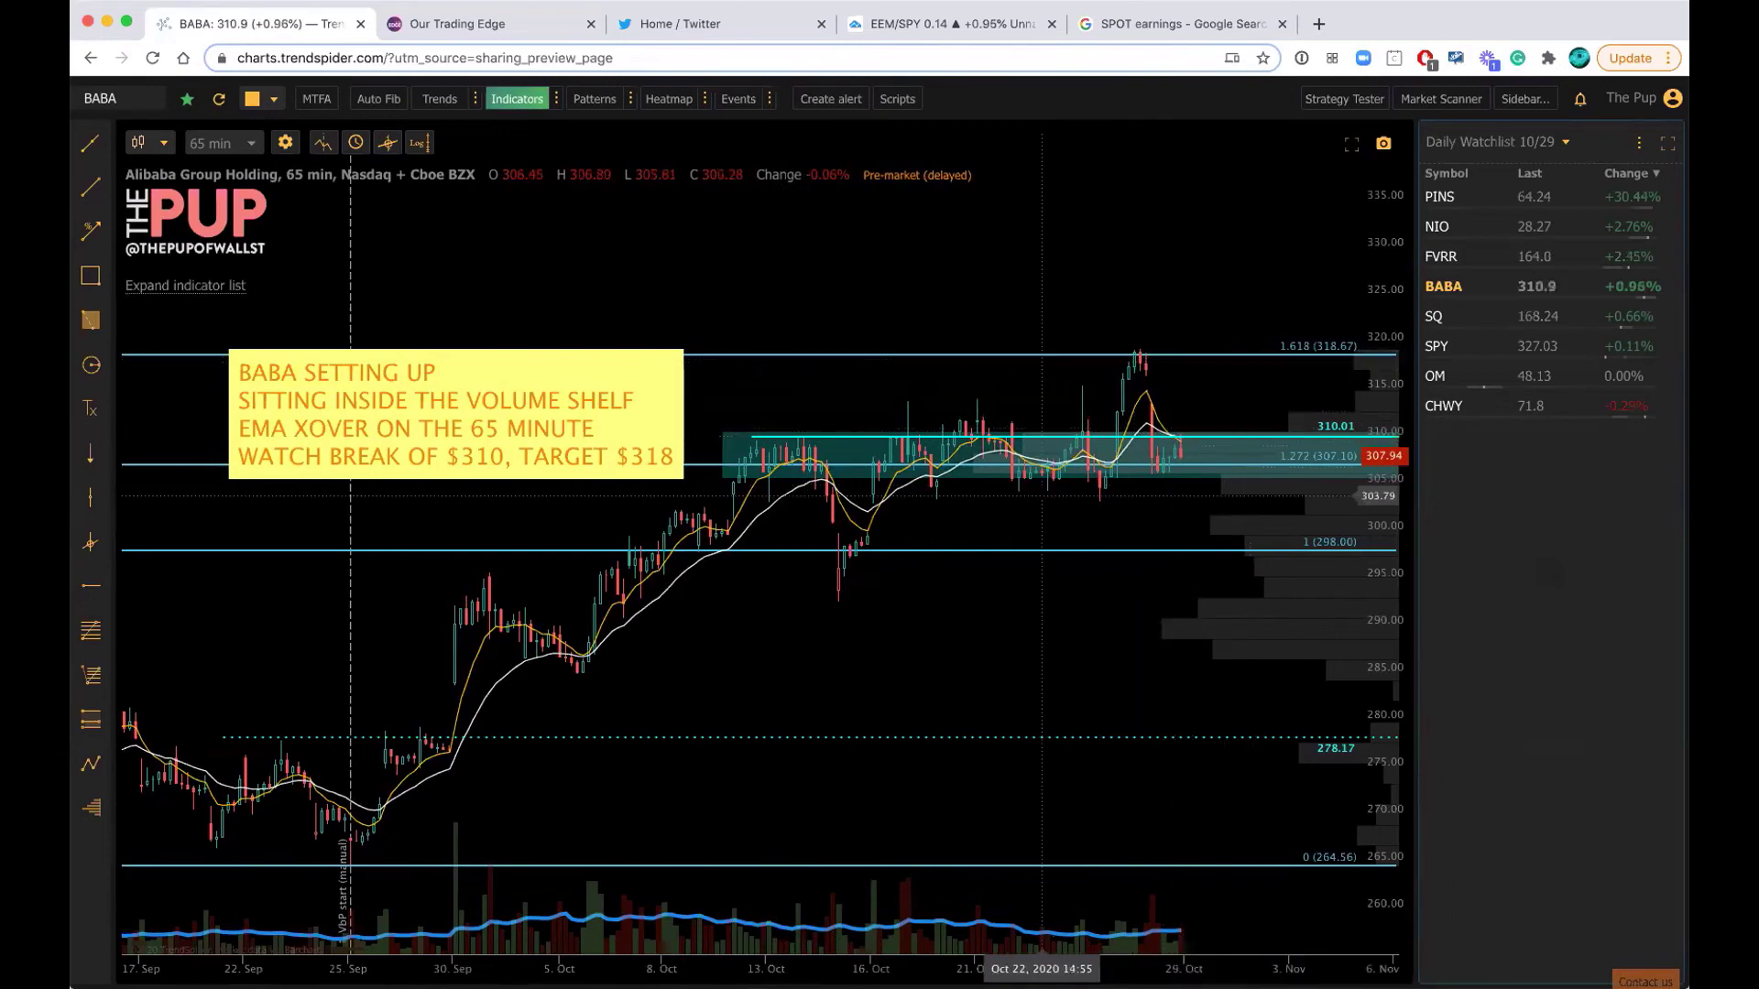
- Zoom the 65-minute BABA time axis to roughly 13 Oct–6 Nov
{"action": "scroll", "coordinate": [885, 615], "scroll_direction": "down", "scroll_amount": 3}
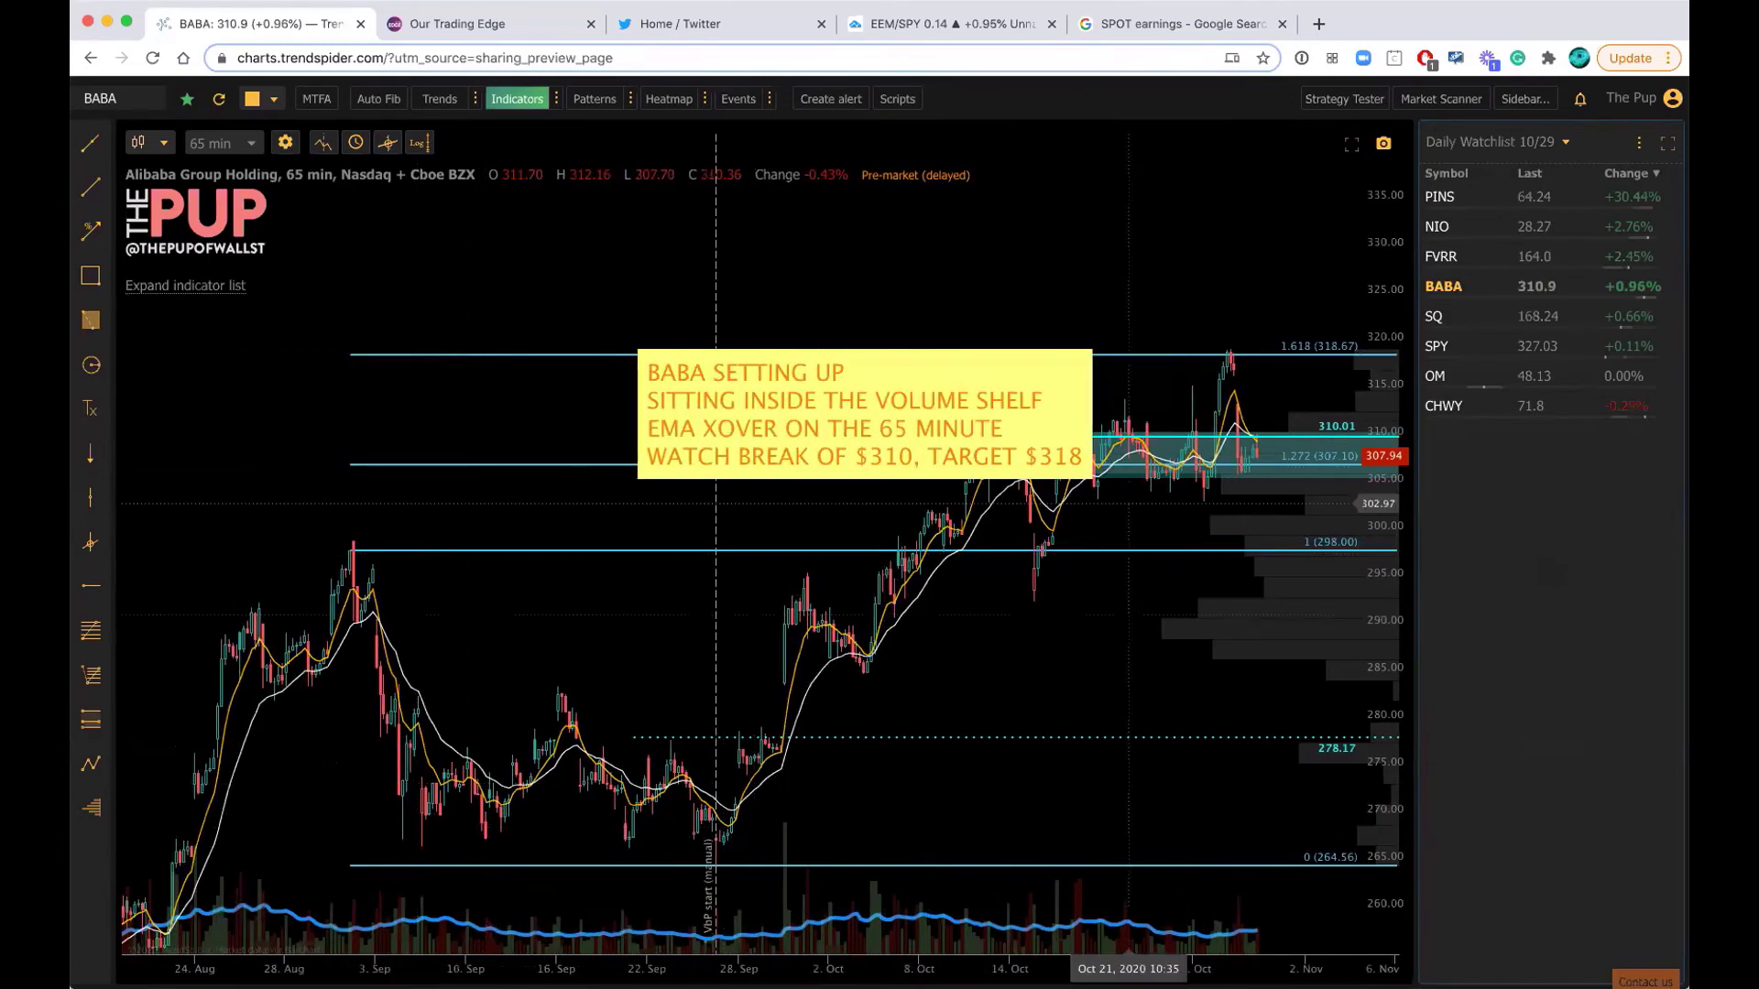
{"action": "scroll", "coordinate": [1264, 389], "scroll_direction": "up", "scroll_amount": 3}
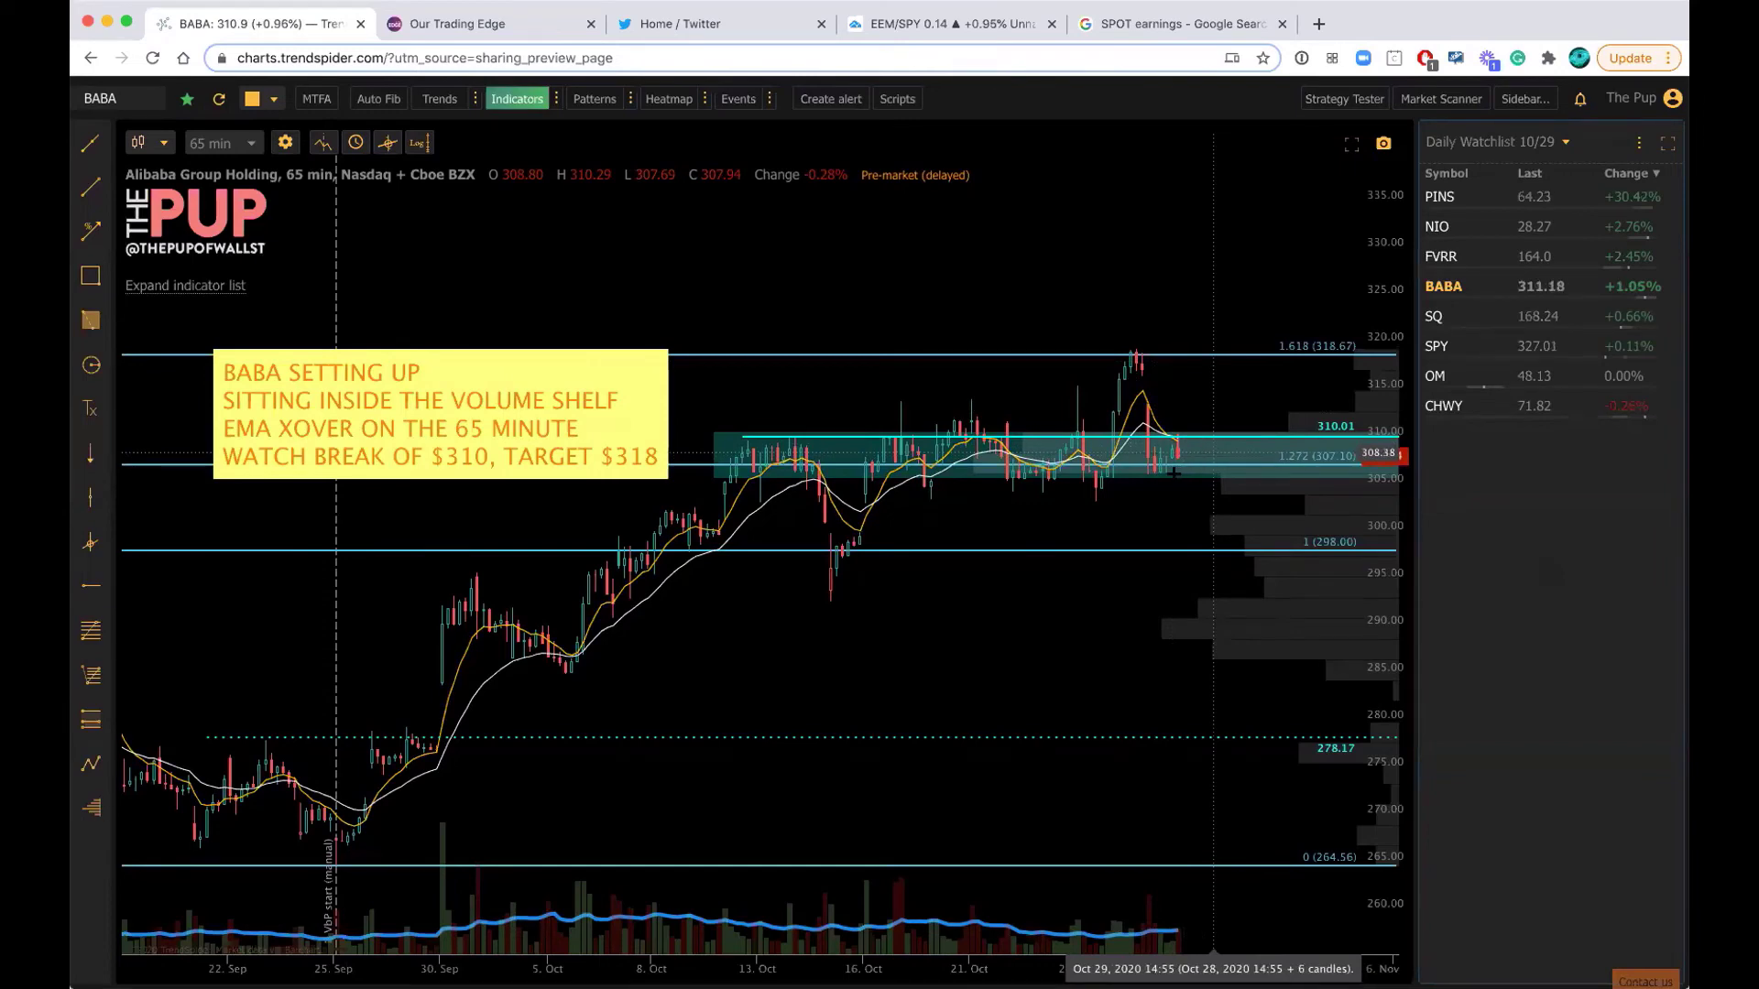
{"action": "scroll", "coordinate": [1163, 465], "scroll_direction": "up", "scroll_amount": 2}
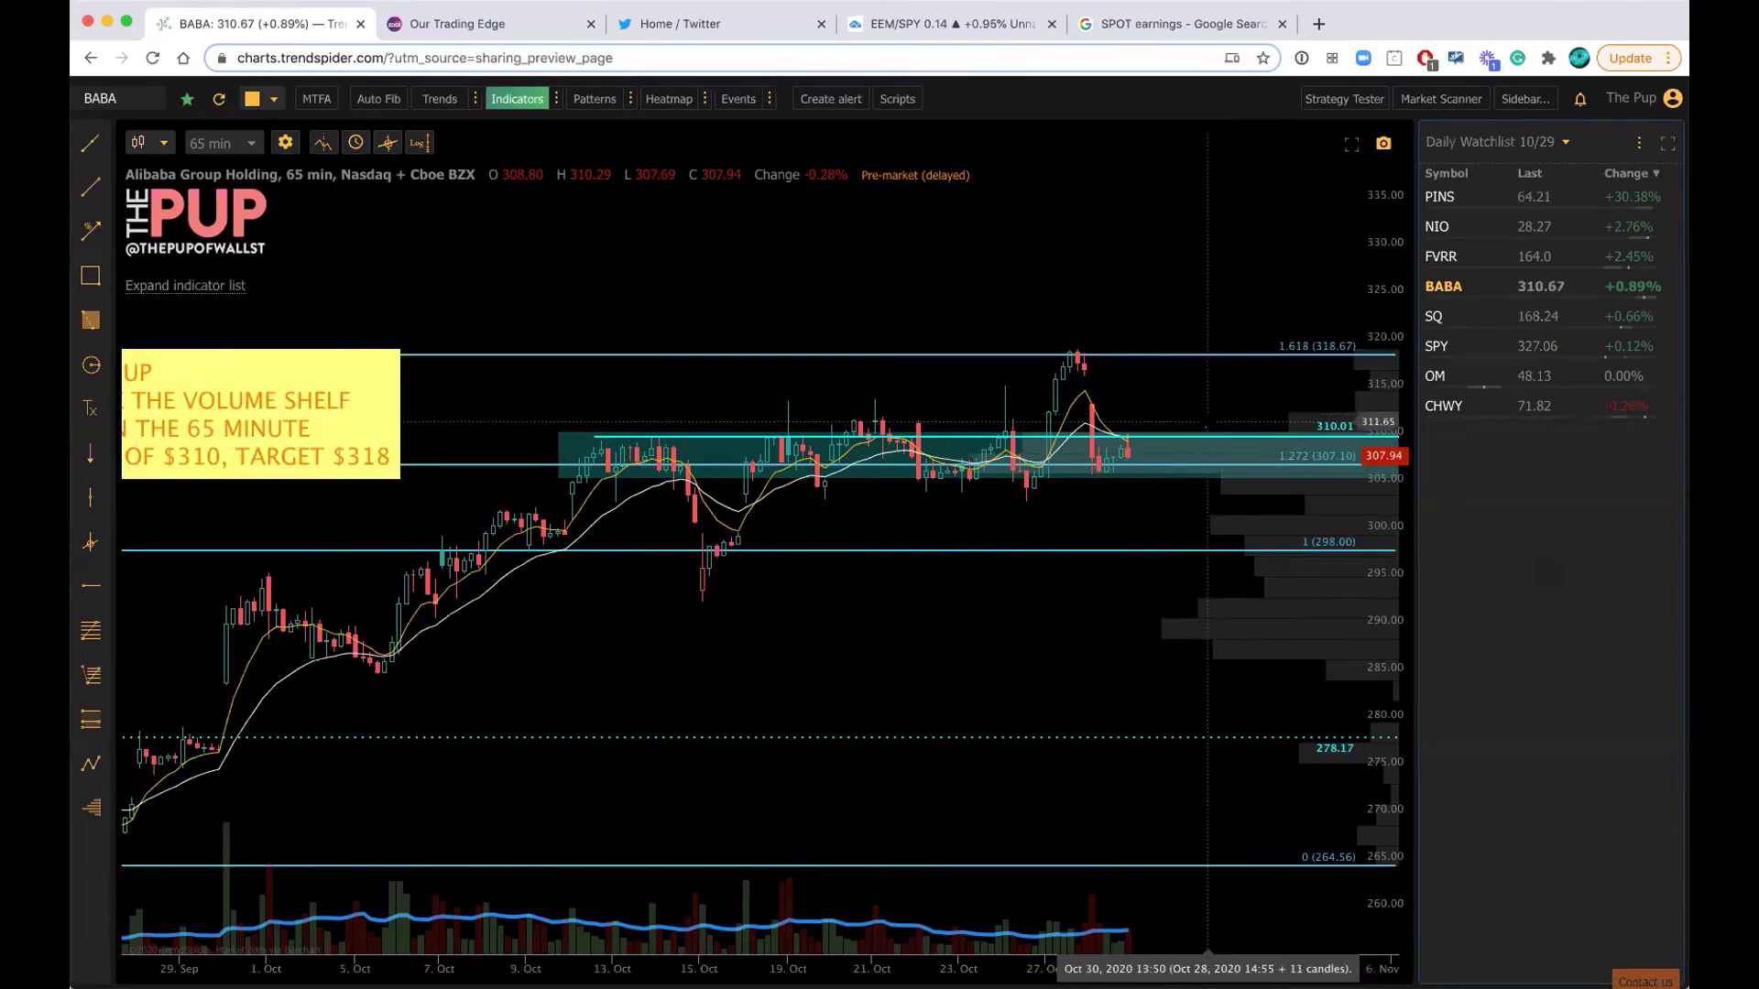
{"action": "scroll", "coordinate": [1098, 558], "scroll_direction": "up", "scroll_amount": 5}
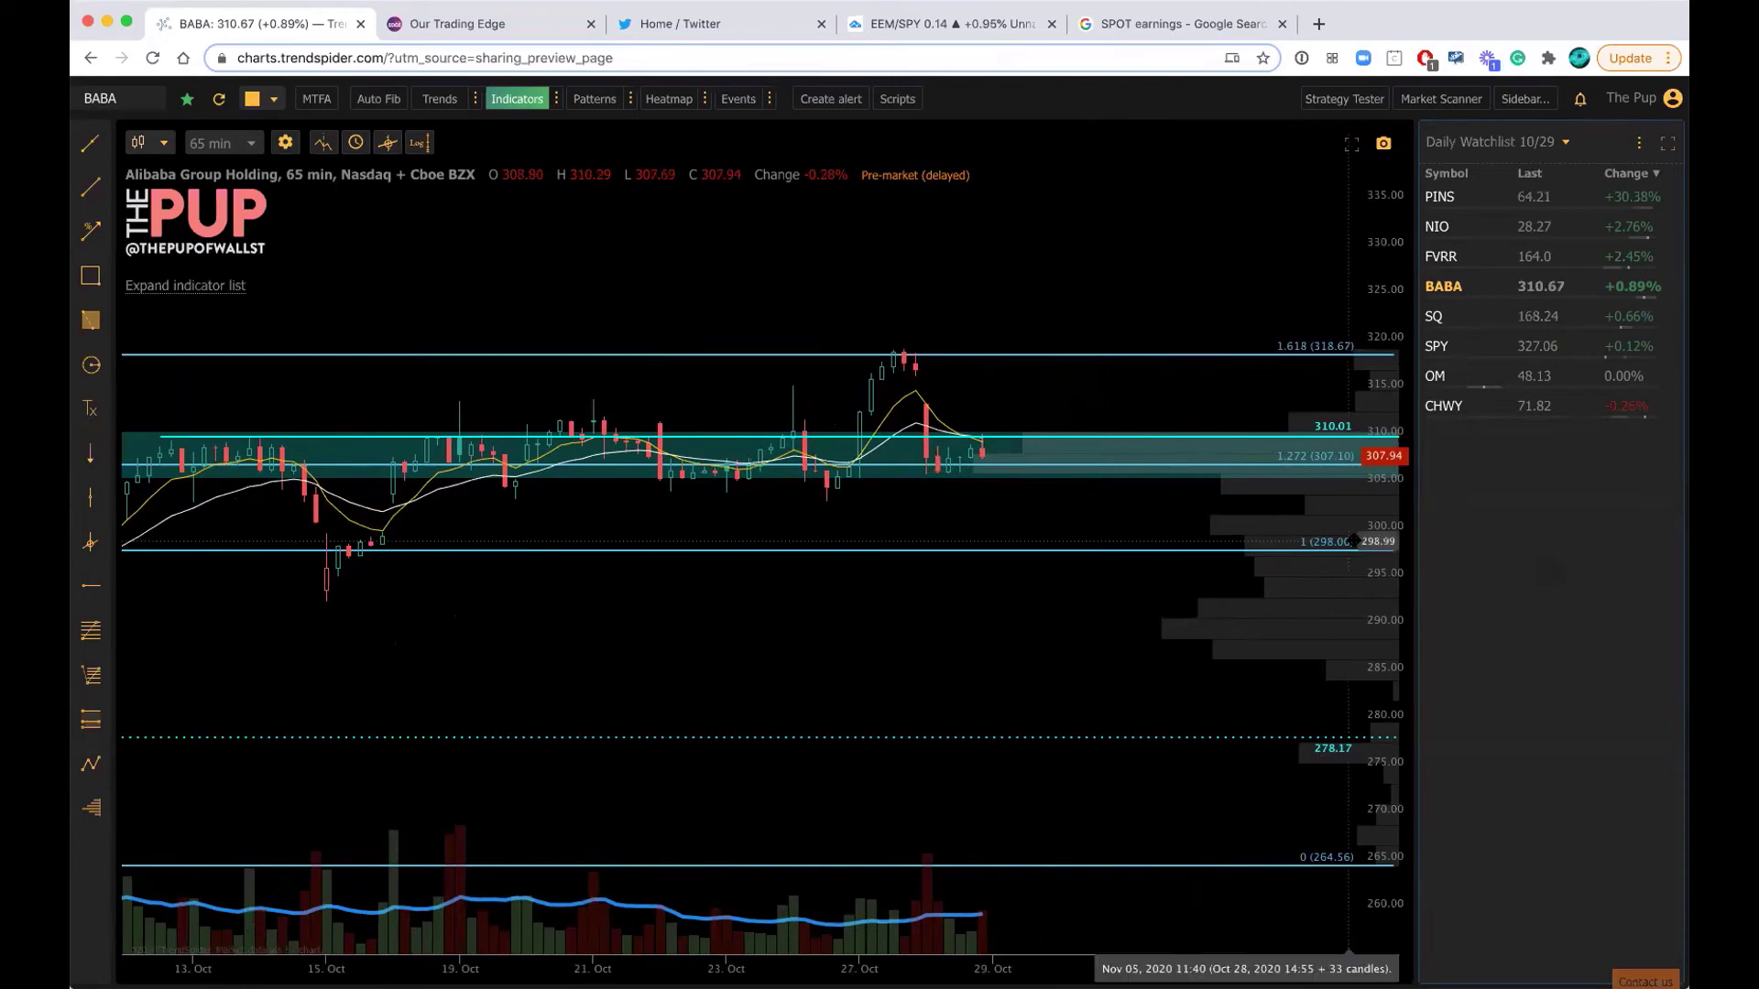
- Pan the 65-minute chart to show the late-September rally into the volume shelf
{"action": "left_click_drag", "start_coordinate": [1316, 811], "coordinate": [1271, 943]}
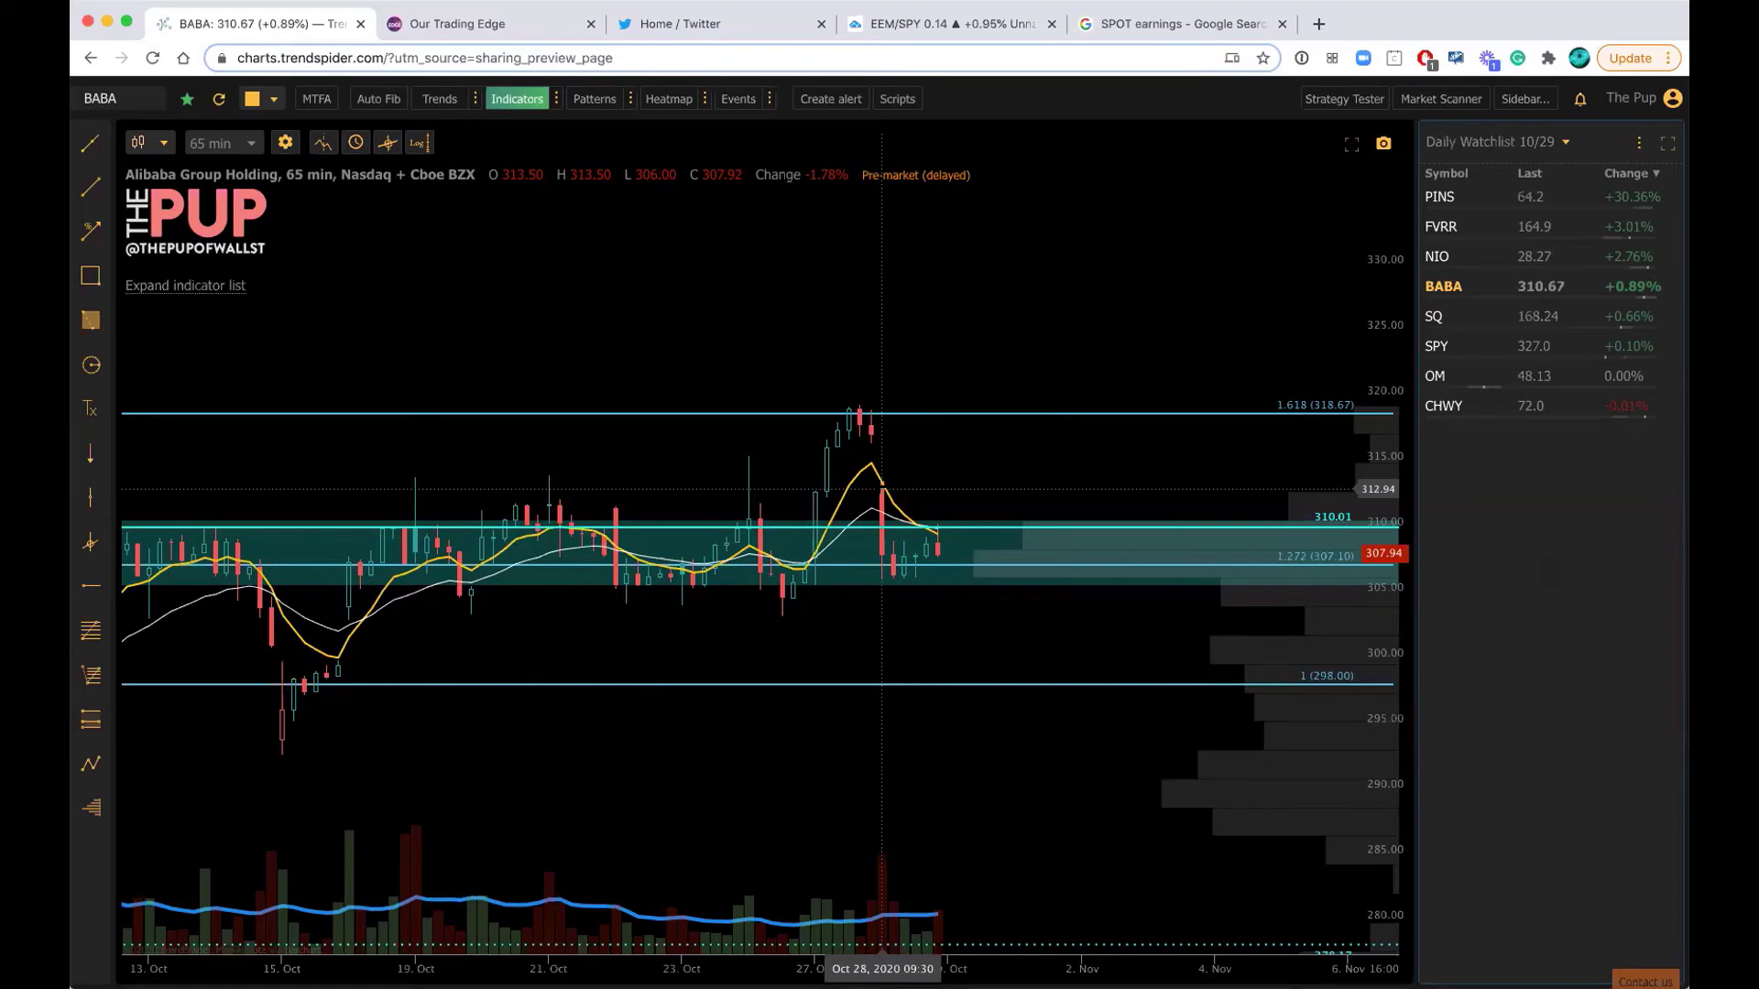
{"action": "scroll", "coordinate": [628, 617], "scroll_direction": "down", "scroll_amount": 5}
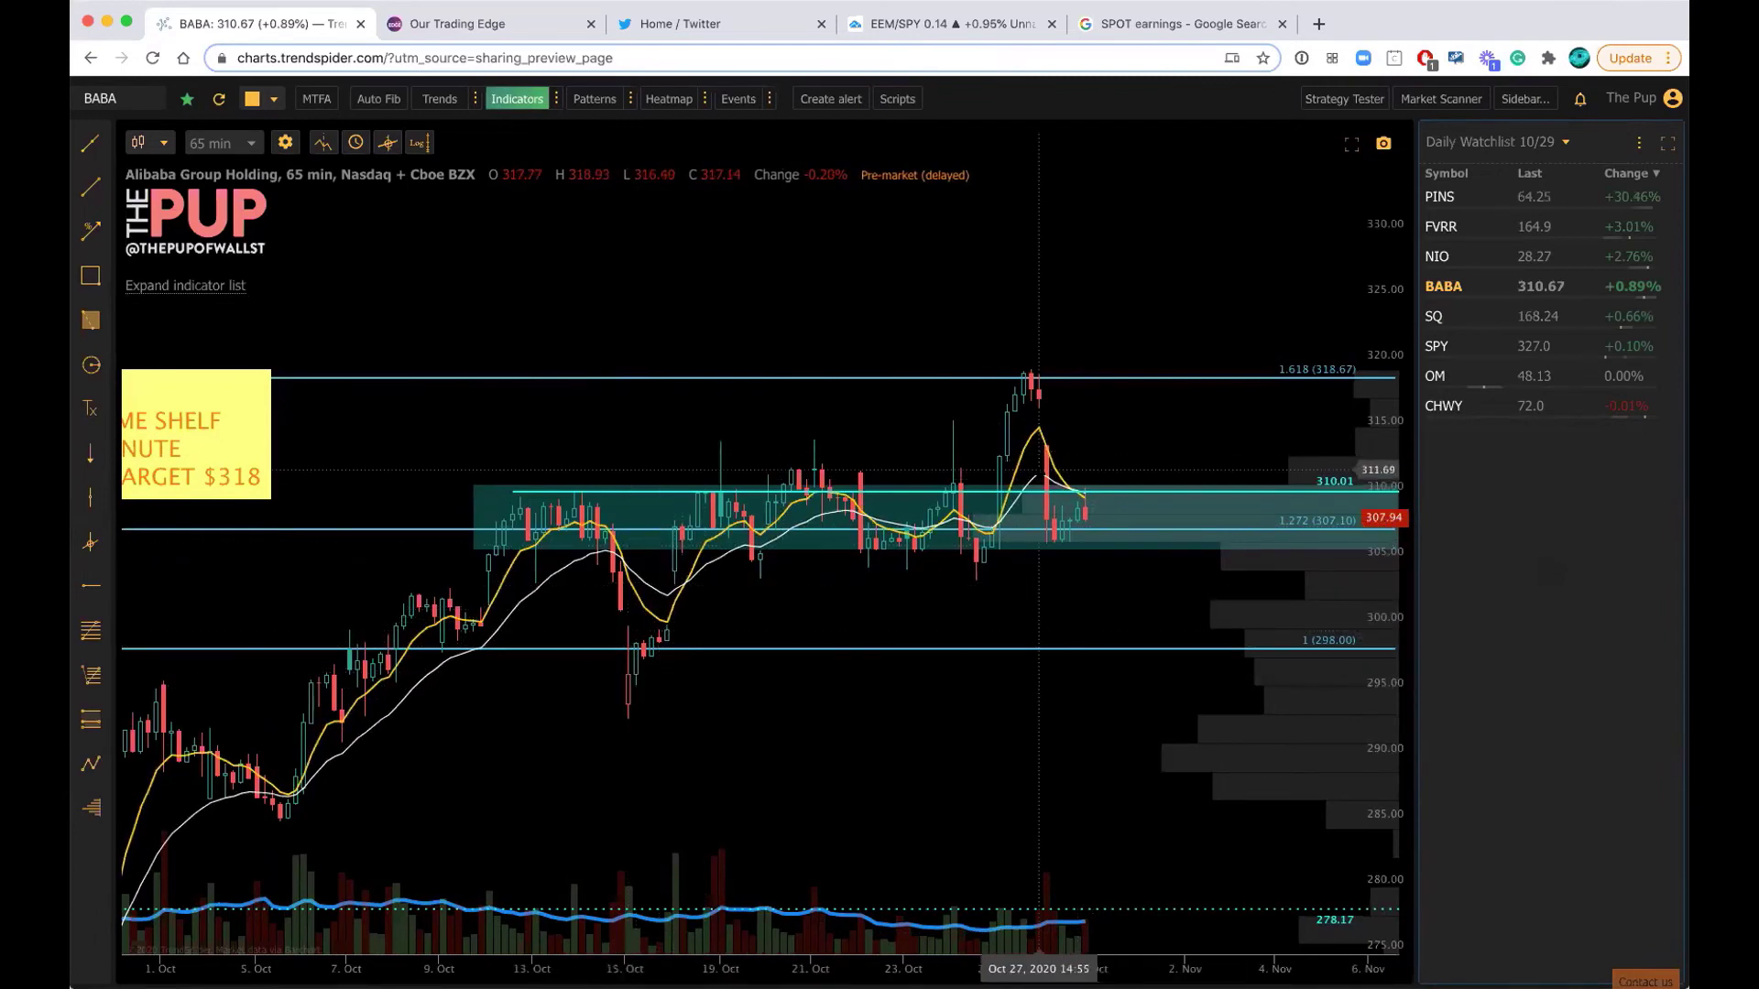
{"action": "left_click_drag", "start_coordinate": [898, 633], "coordinate": [966, 602]}
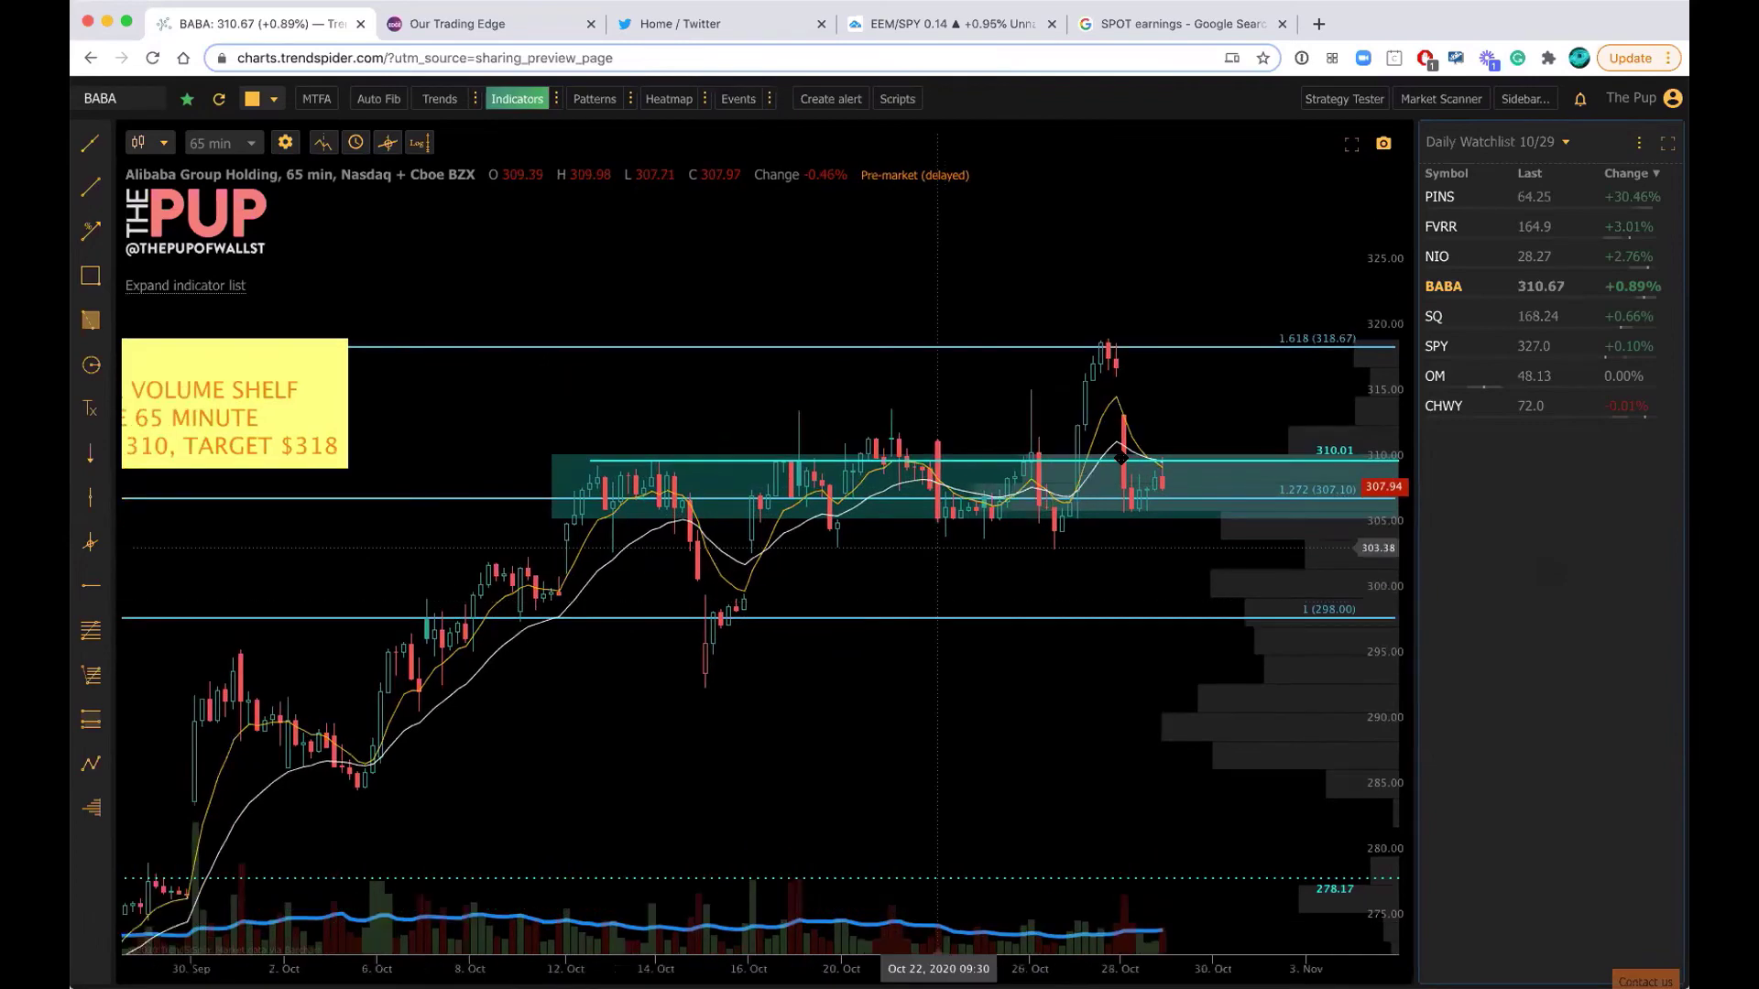
{"action": "left_click_drag", "start_coordinate": [581, 741], "coordinate": [759, 647]}
{"action": "left_click_drag", "start_coordinate": [858, 412], "coordinate": [632, 512]}
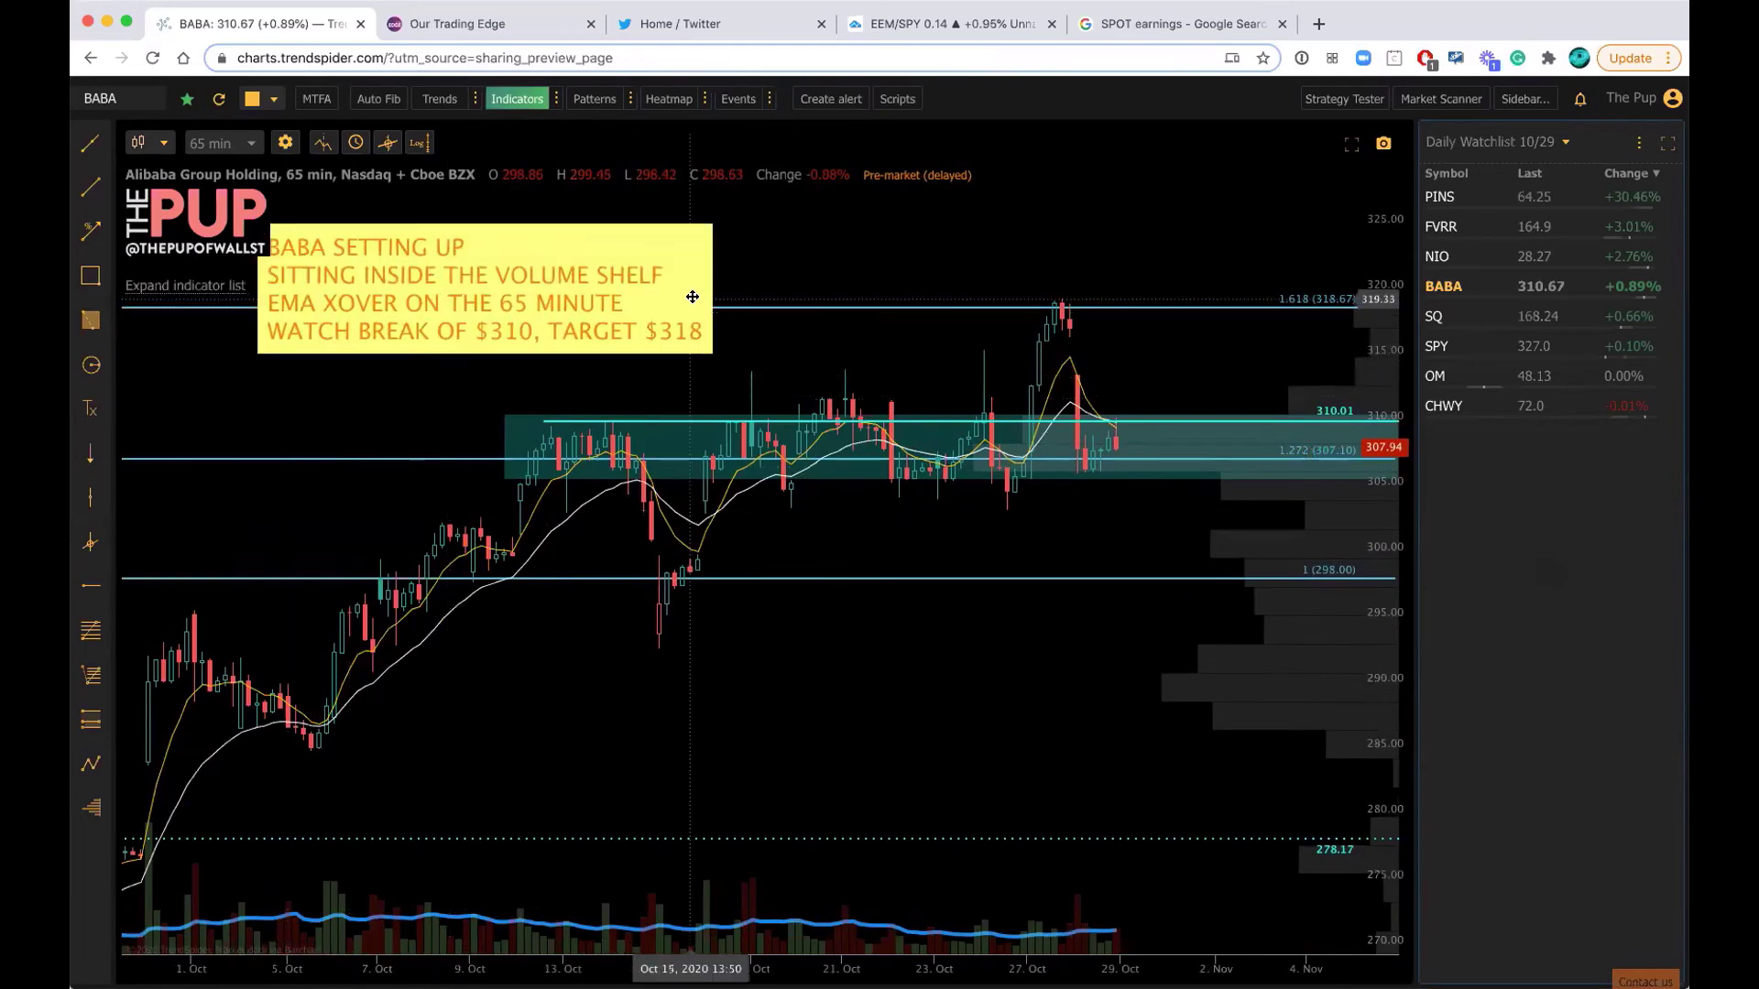
{"action": "scroll", "coordinate": [876, 567], "scroll_direction": "down", "scroll_amount": 3}
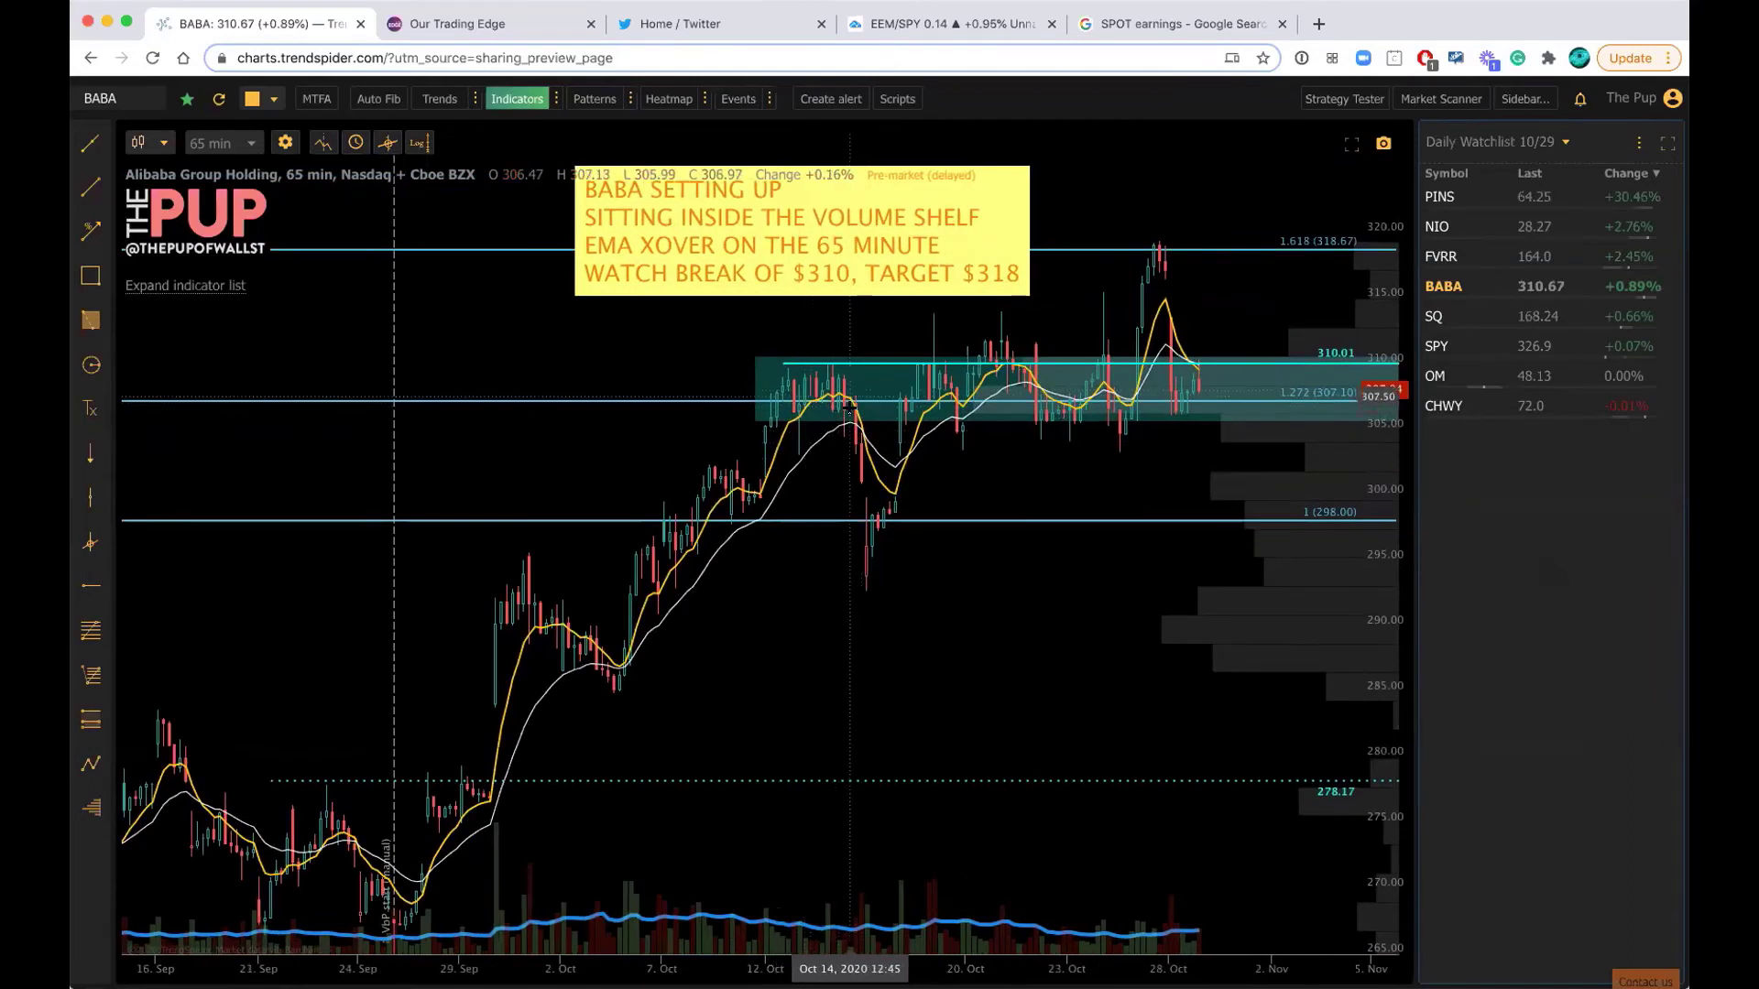
- Measure the rally from the late-September low into the shelf, then clear the measurement
{"action": "left_click", "coordinate": [90, 230]}
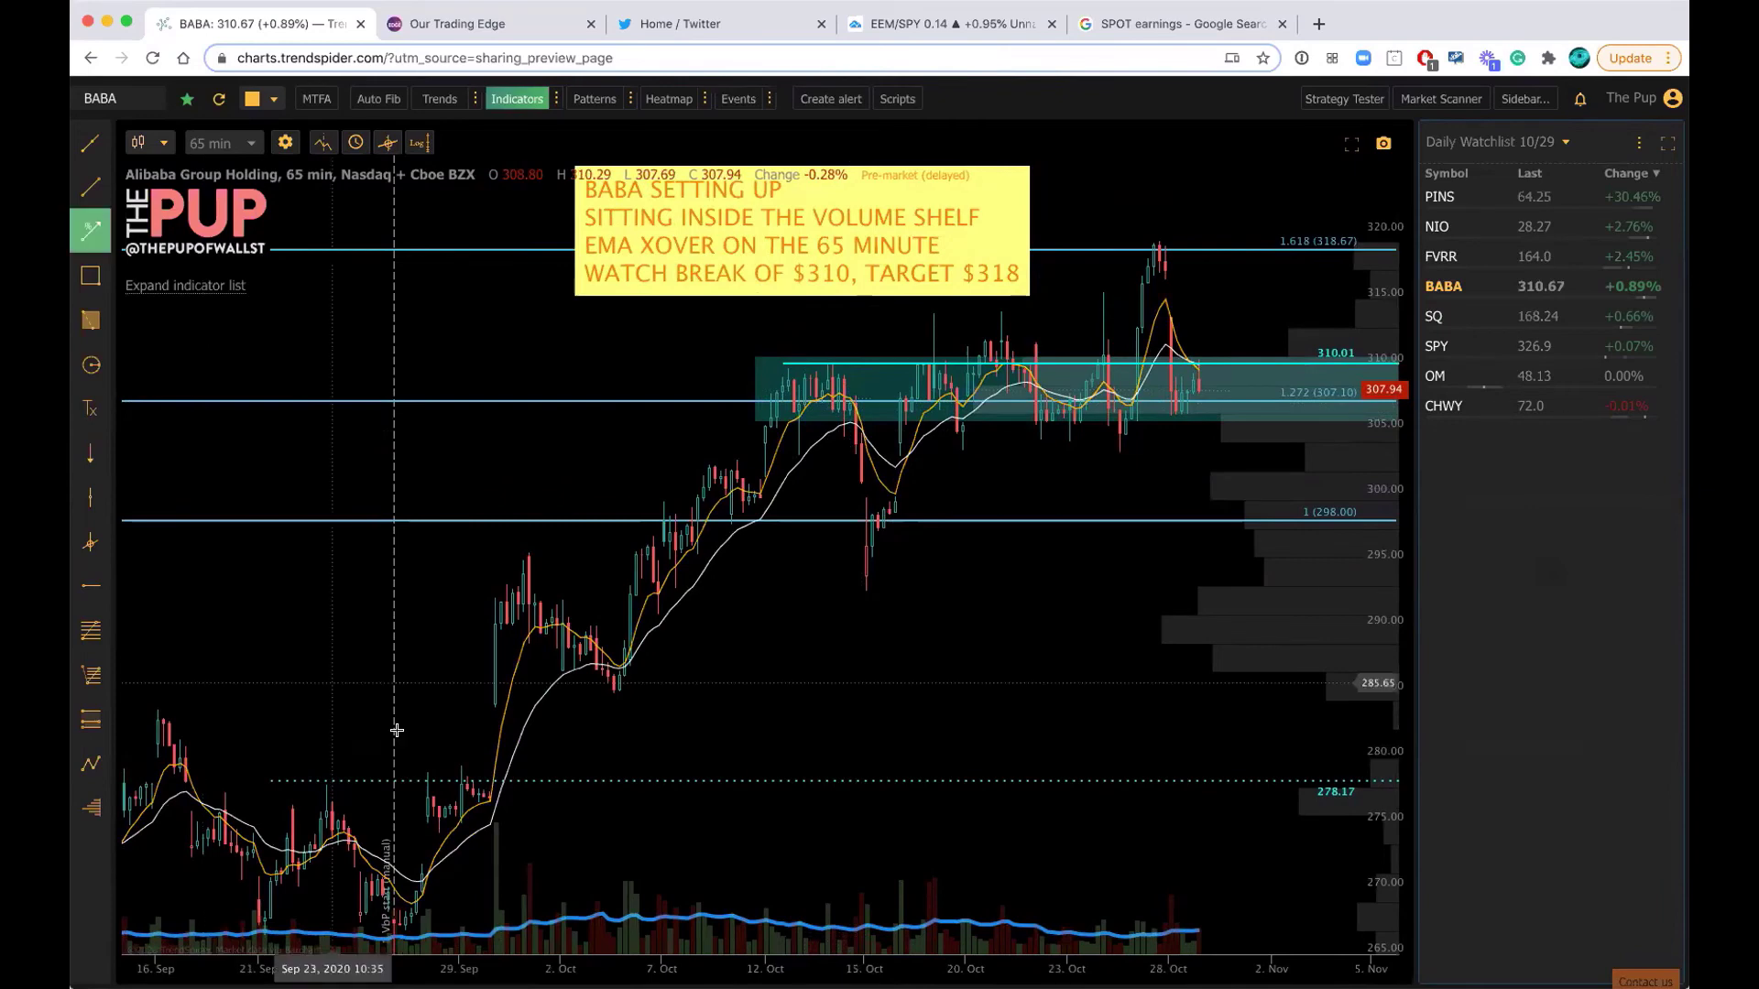
{"action": "mouse_move", "coordinate": [429, 870]}
{"action": "left_mouse_down"}
{"action": "mouse_move", "coordinate": [773, 398]}
{"action": "mouse_move", "coordinate": [849, 393]}
{"action": "mouse_move", "coordinate": [843, 428]}
{"action": "mouse_move", "coordinate": [861, 423]}
{"action": "left_mouse_up"}
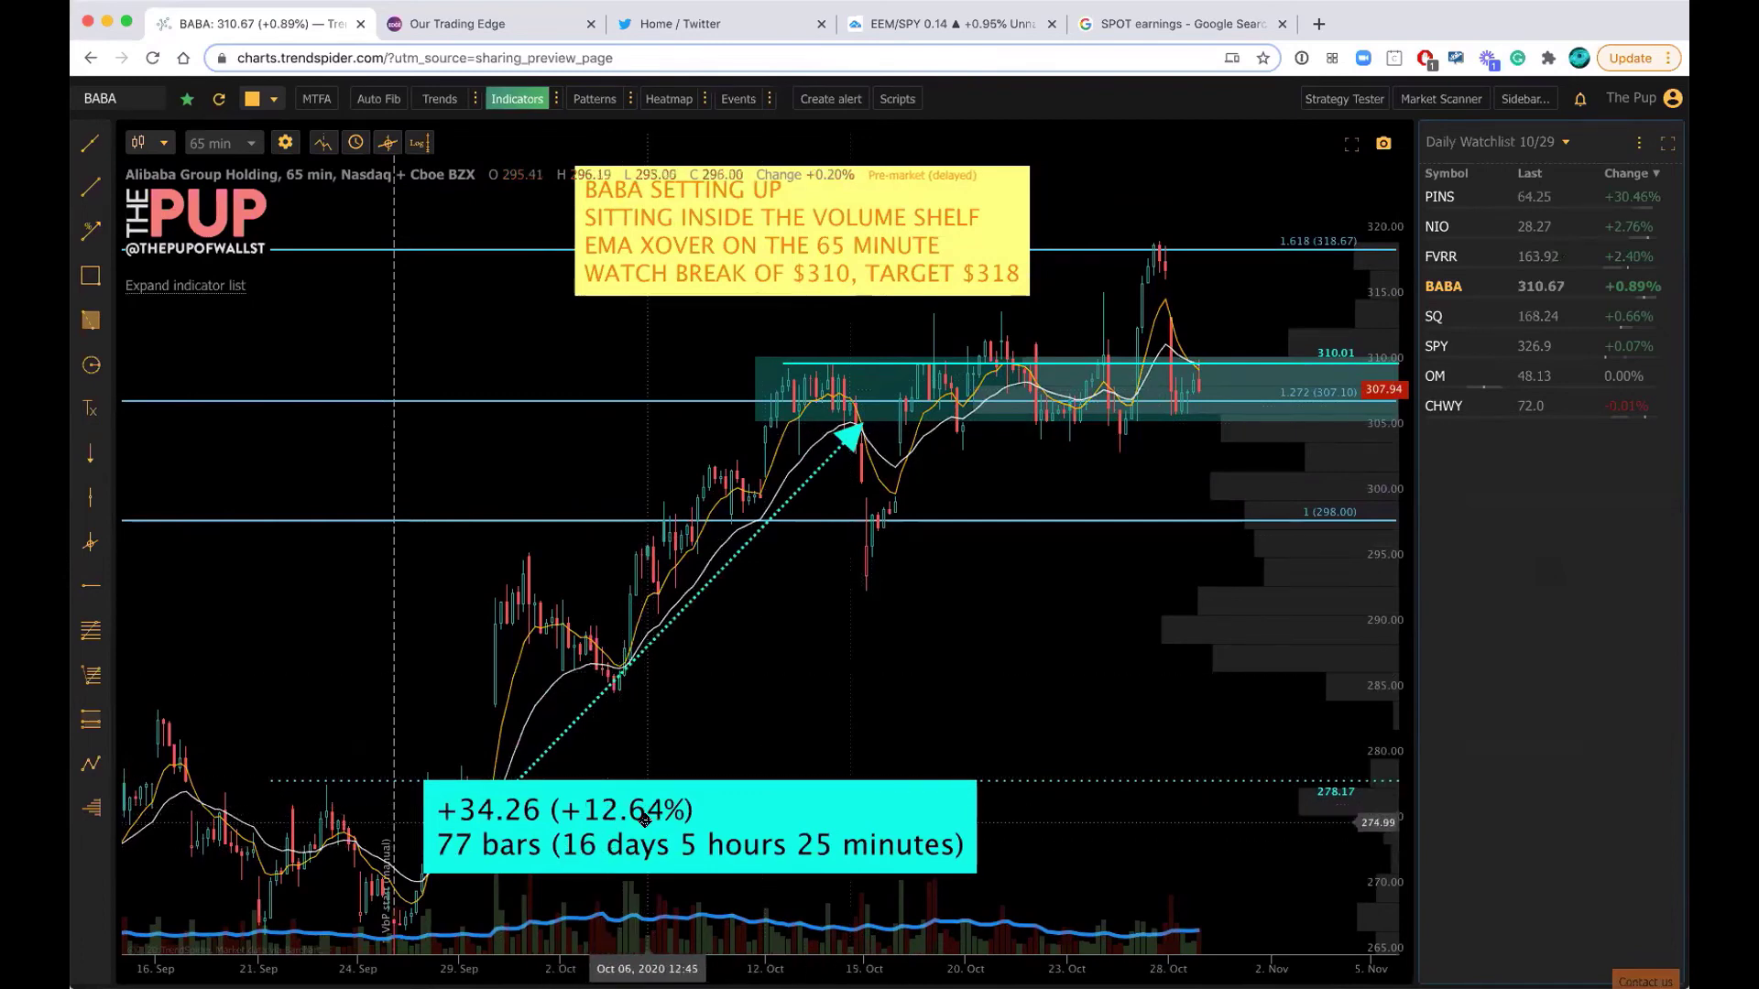
{"action": "left_click", "coordinate": [723, 806]}
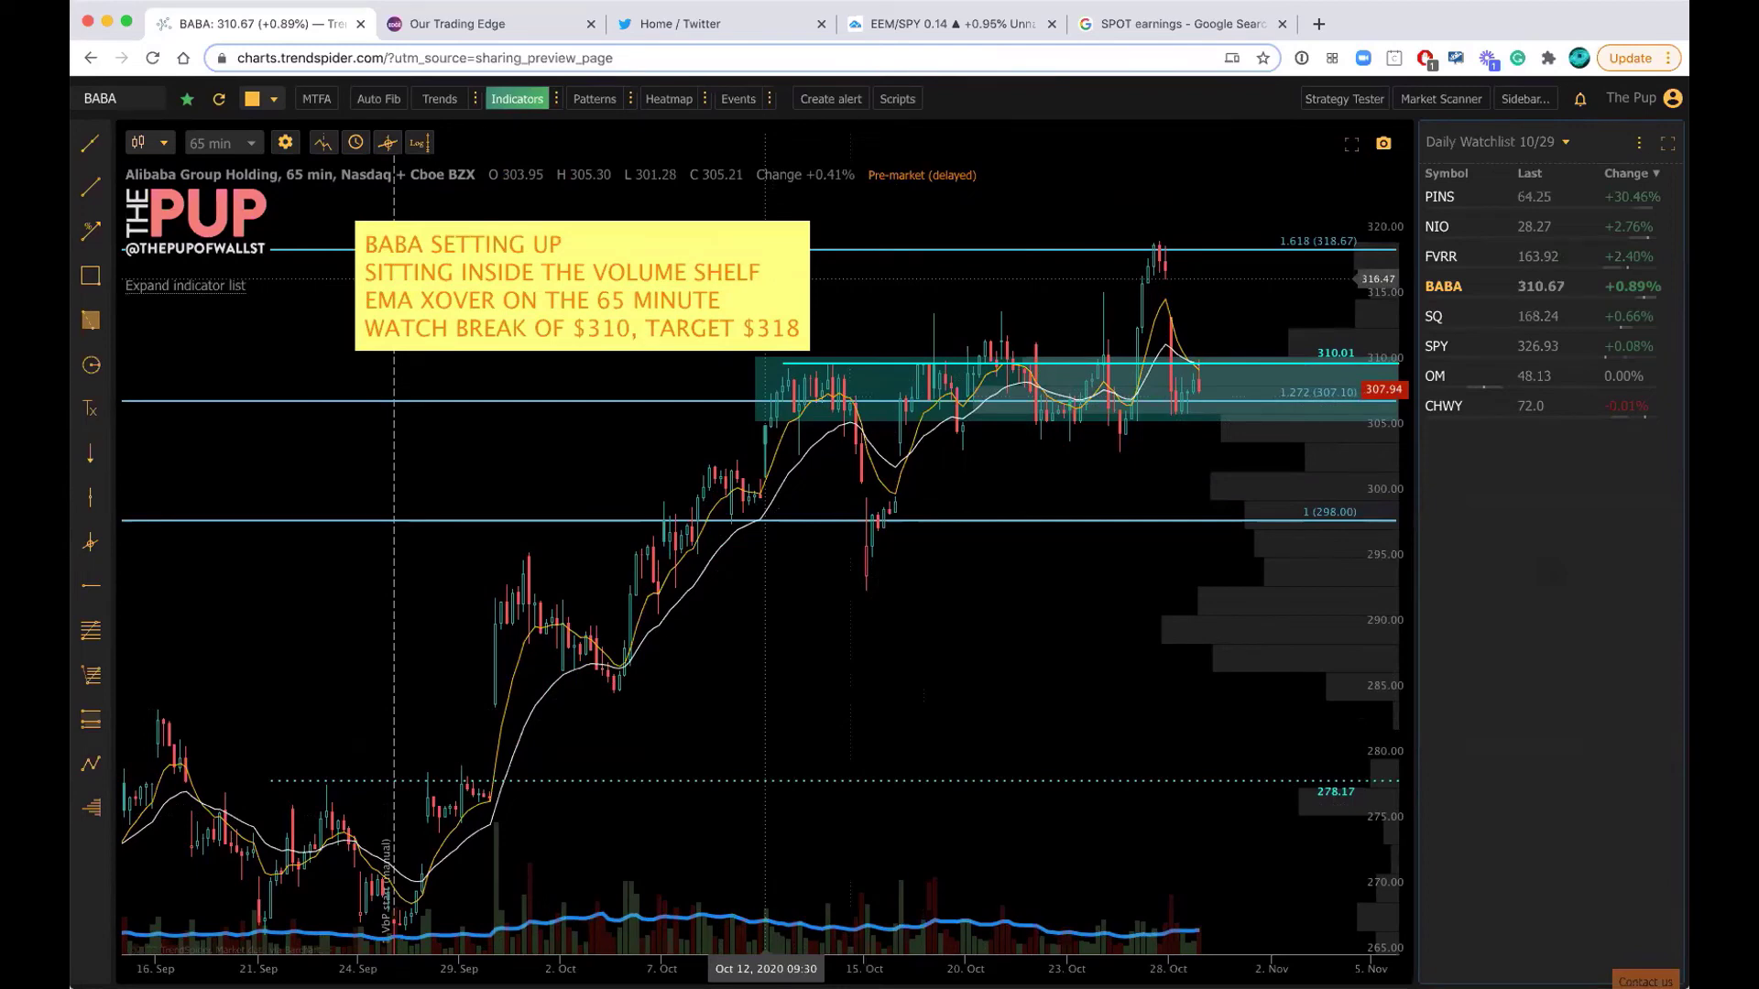
- Zoom in and move the yellow setup note to the upper-left, clear of the bars
{"action": "scroll", "coordinate": [630, 310], "scroll_direction": "up", "scroll_amount": 3}
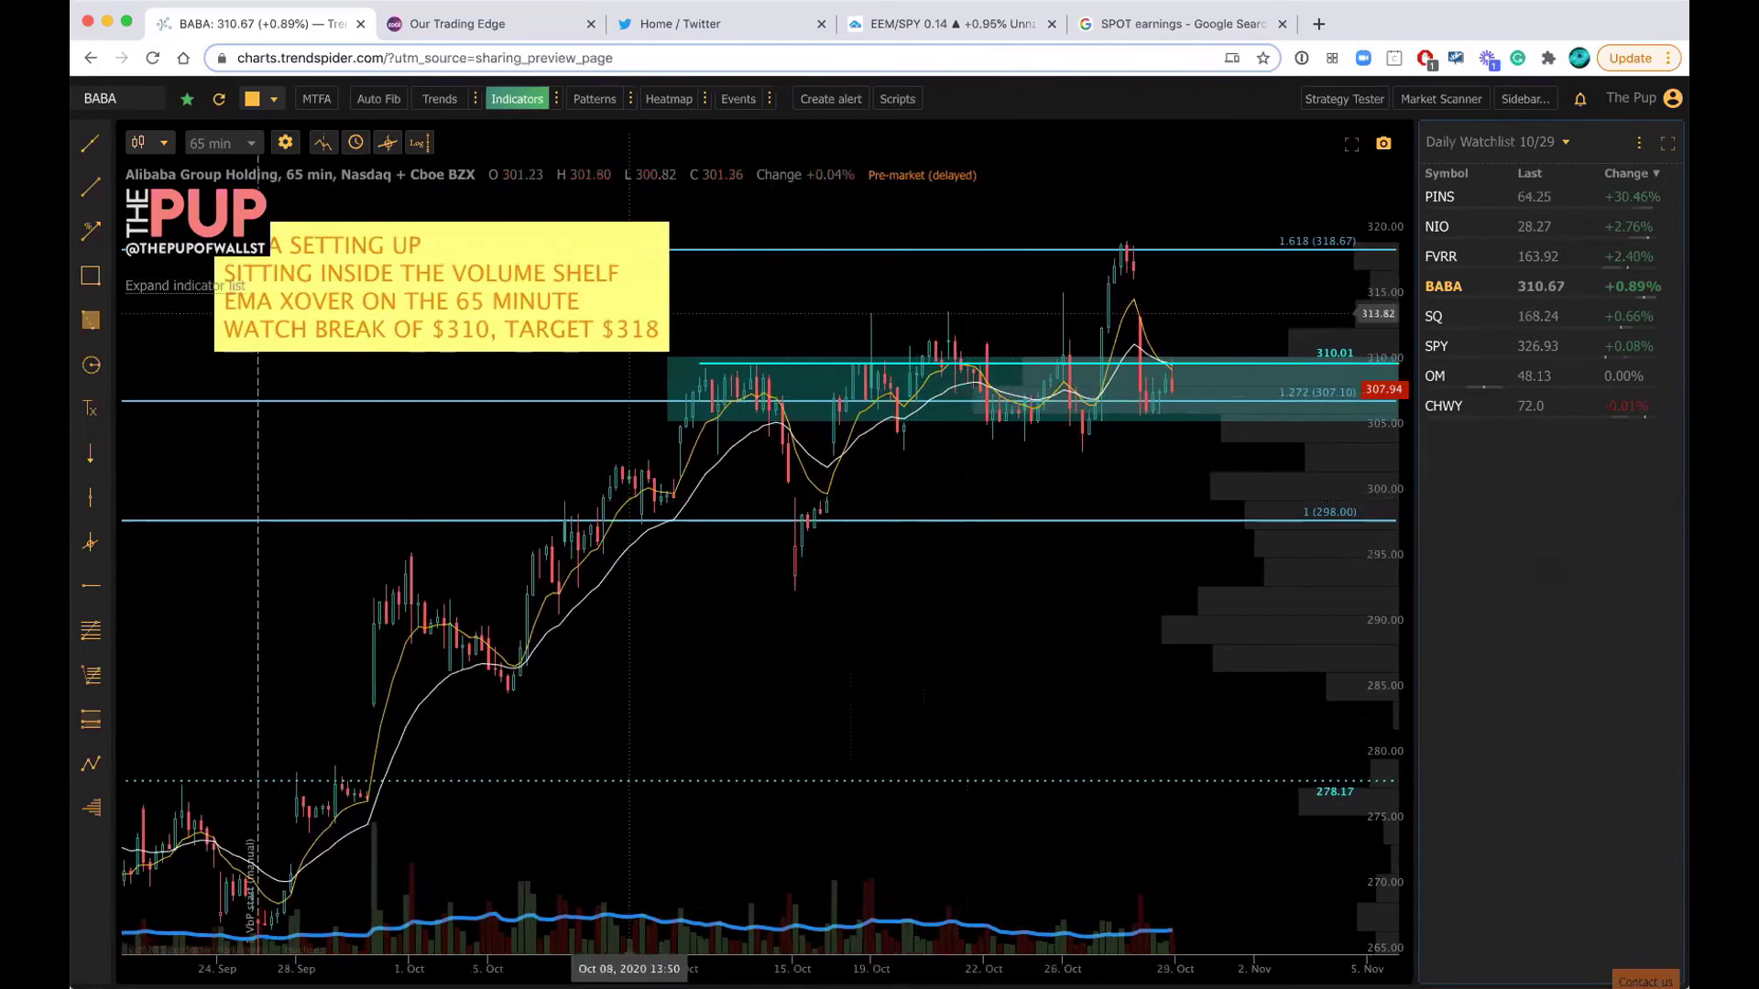
{"action": "left_click_drag", "start_coordinate": [630, 310], "coordinate": [764, 292]}
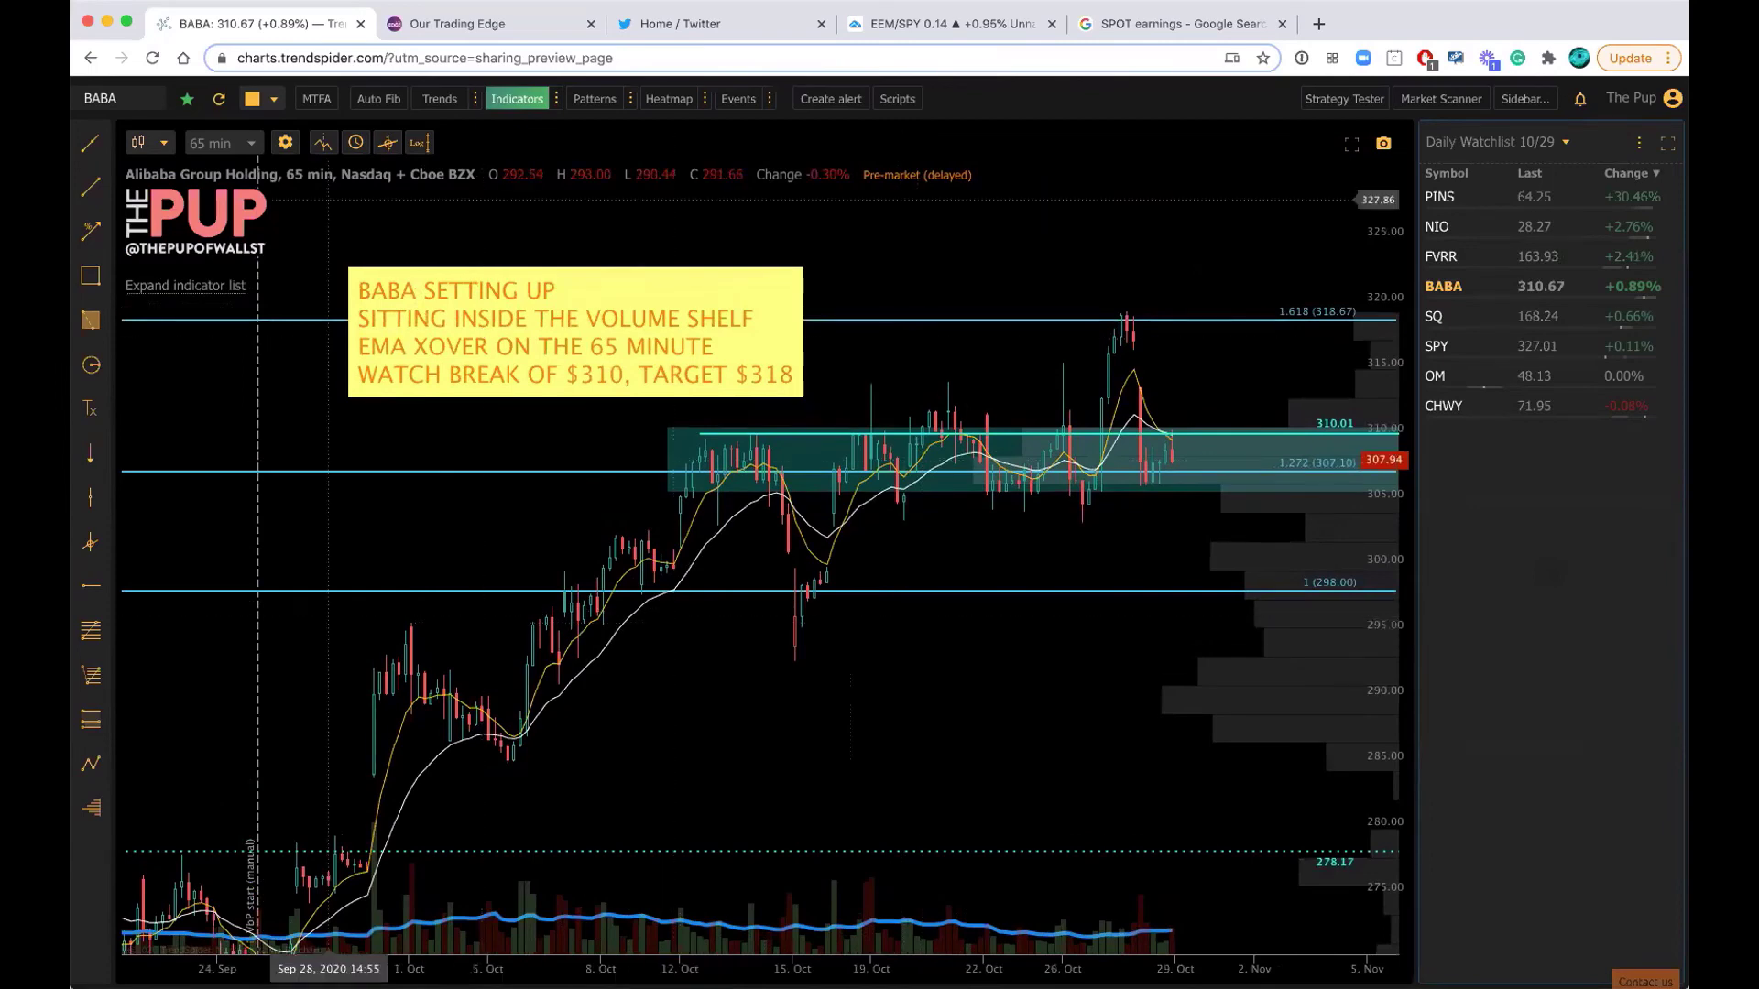
- Switch BABA to Daily and replace the 8/21 EMAs with the 20-period SMA
{"action": "left_click", "coordinate": [217, 146]}
{"action": "left_click", "coordinate": [207, 337]}
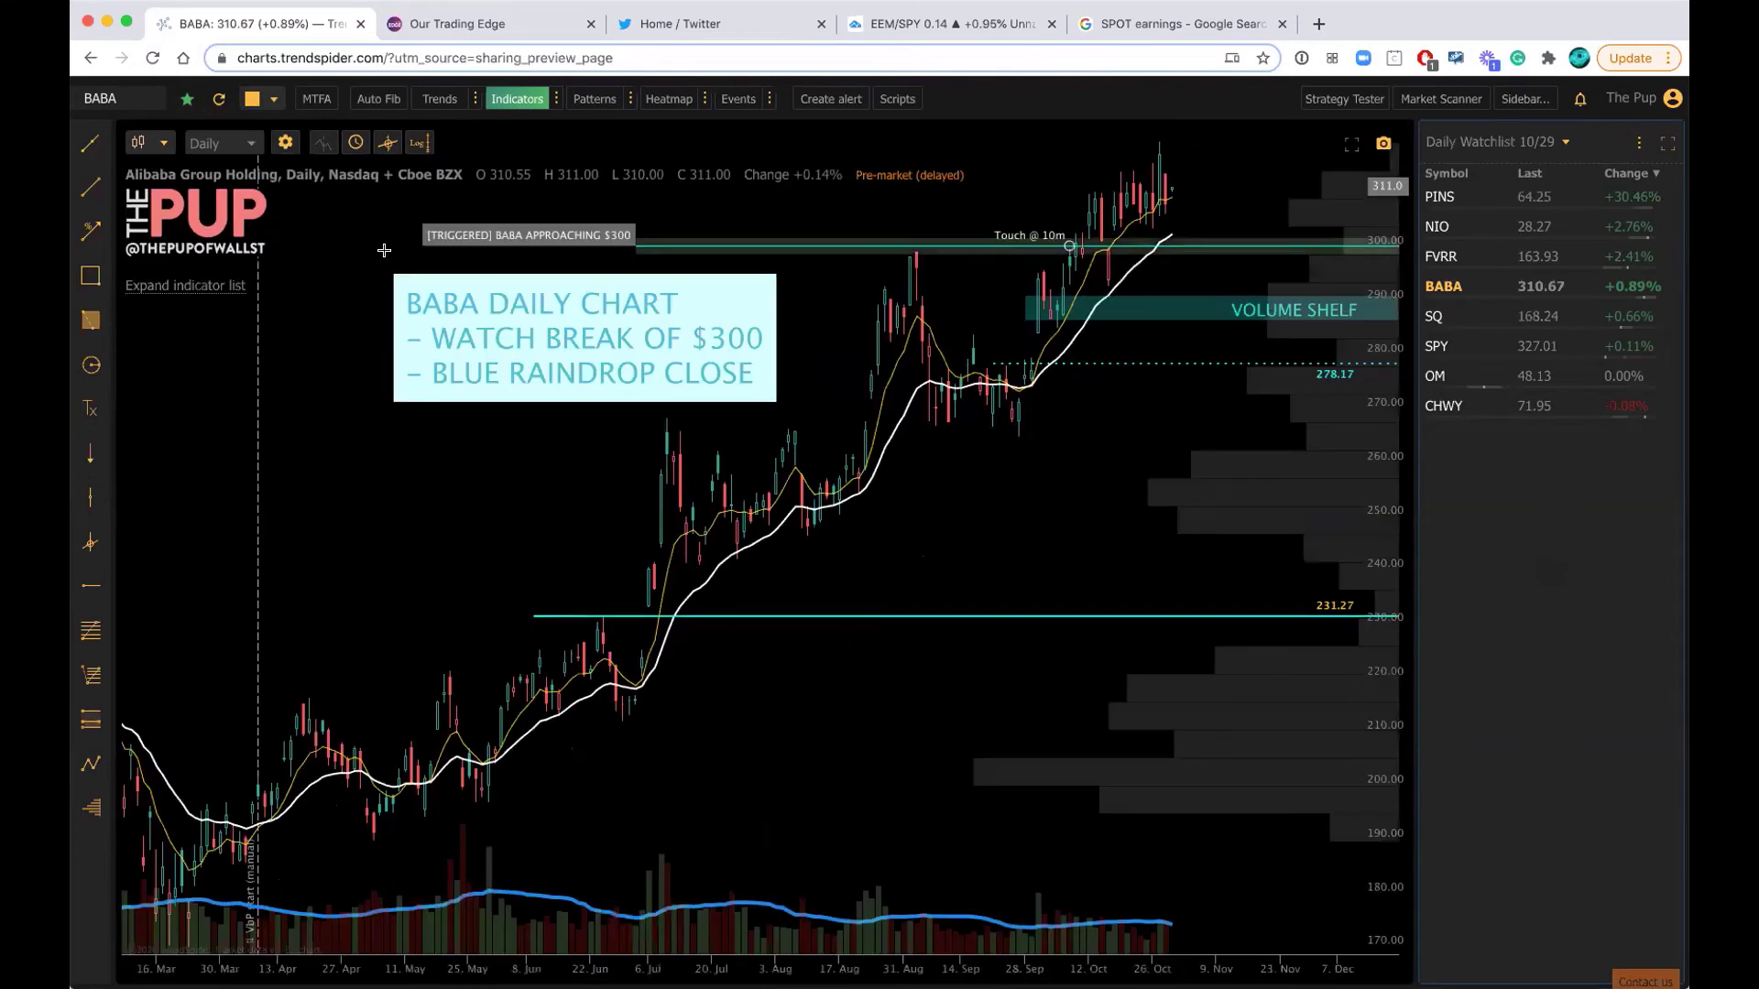
{"action": "left_click", "coordinate": [209, 286]}
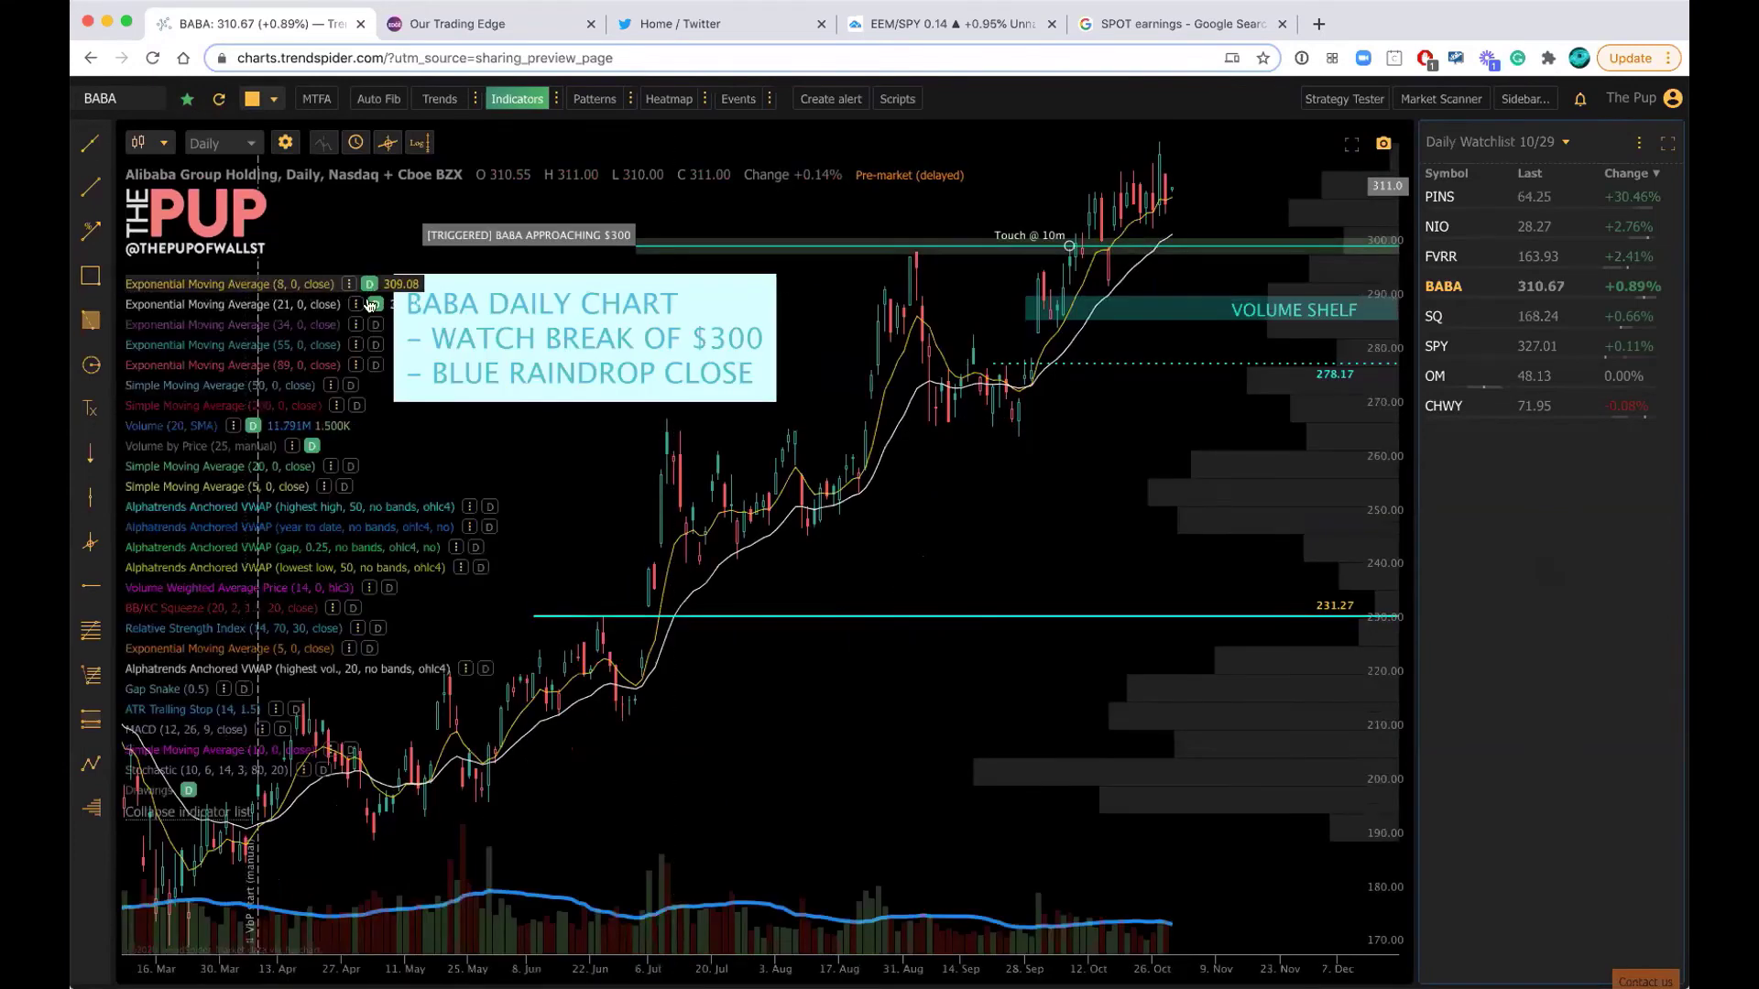
{"action": "left_click", "coordinate": [371, 304]}
{"action": "left_click", "coordinate": [351, 466]}
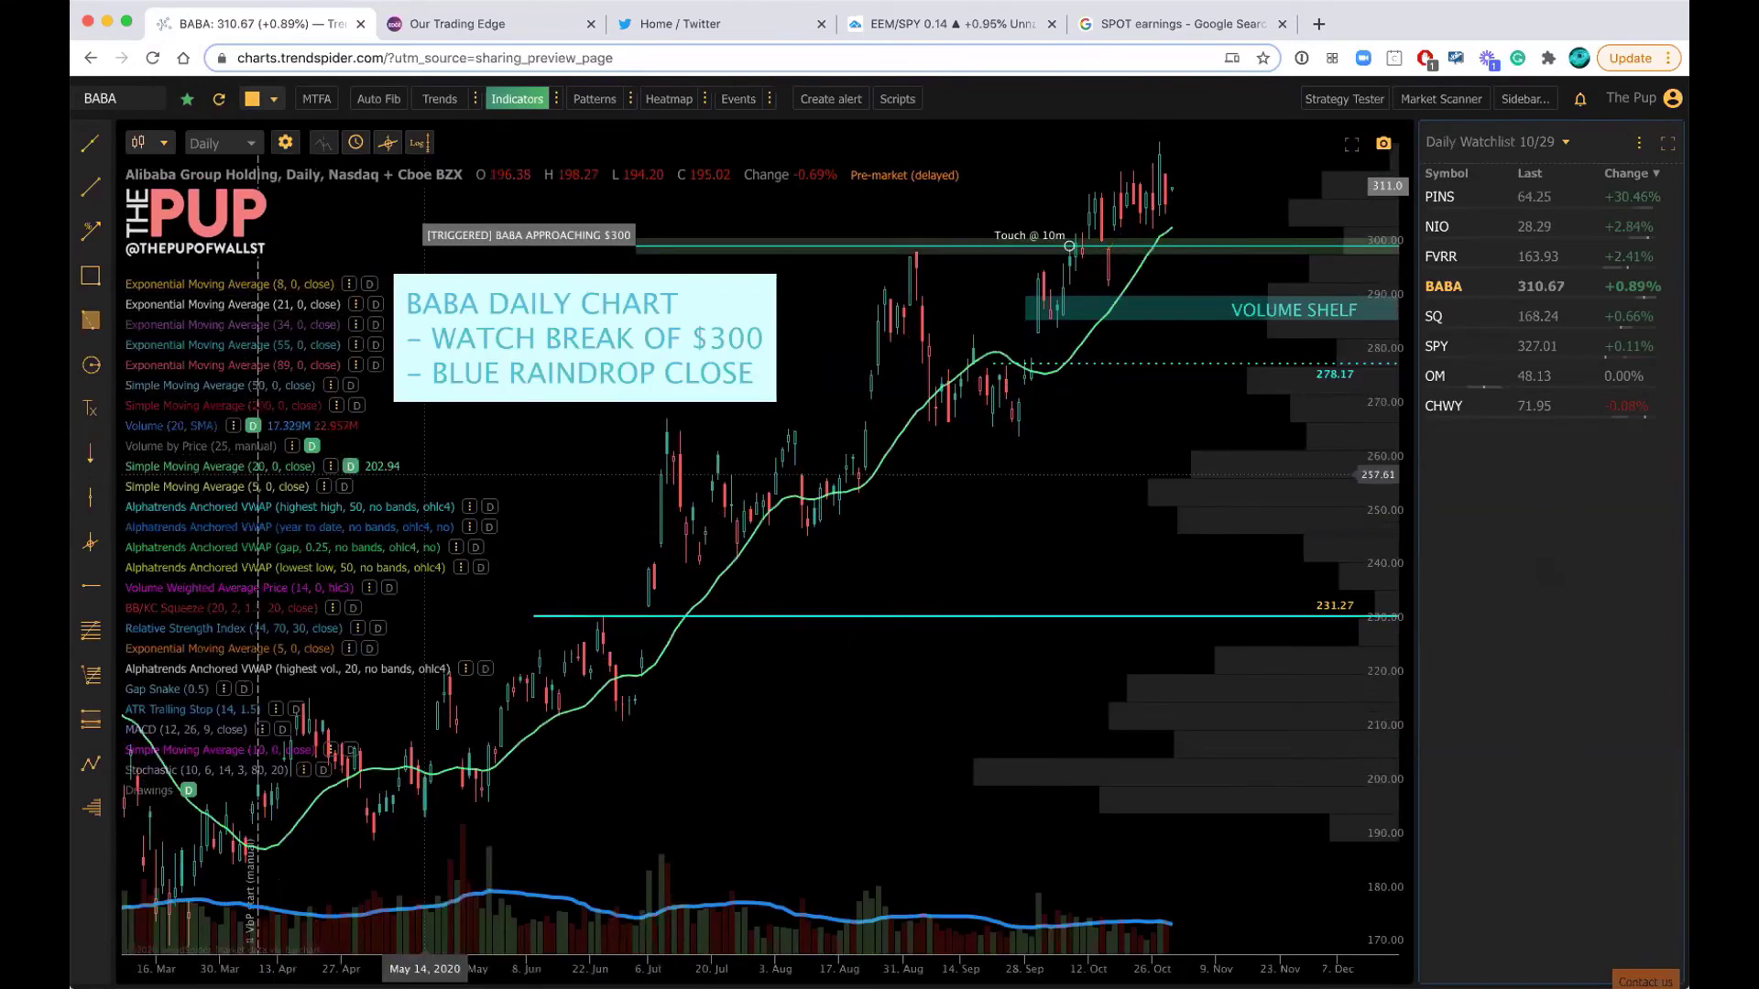
- Move the BABA DAILY CHART note further left and measure the July pullback
{"action": "scroll", "coordinate": [890, 536], "scroll_direction": "left", "scroll_amount": 3}
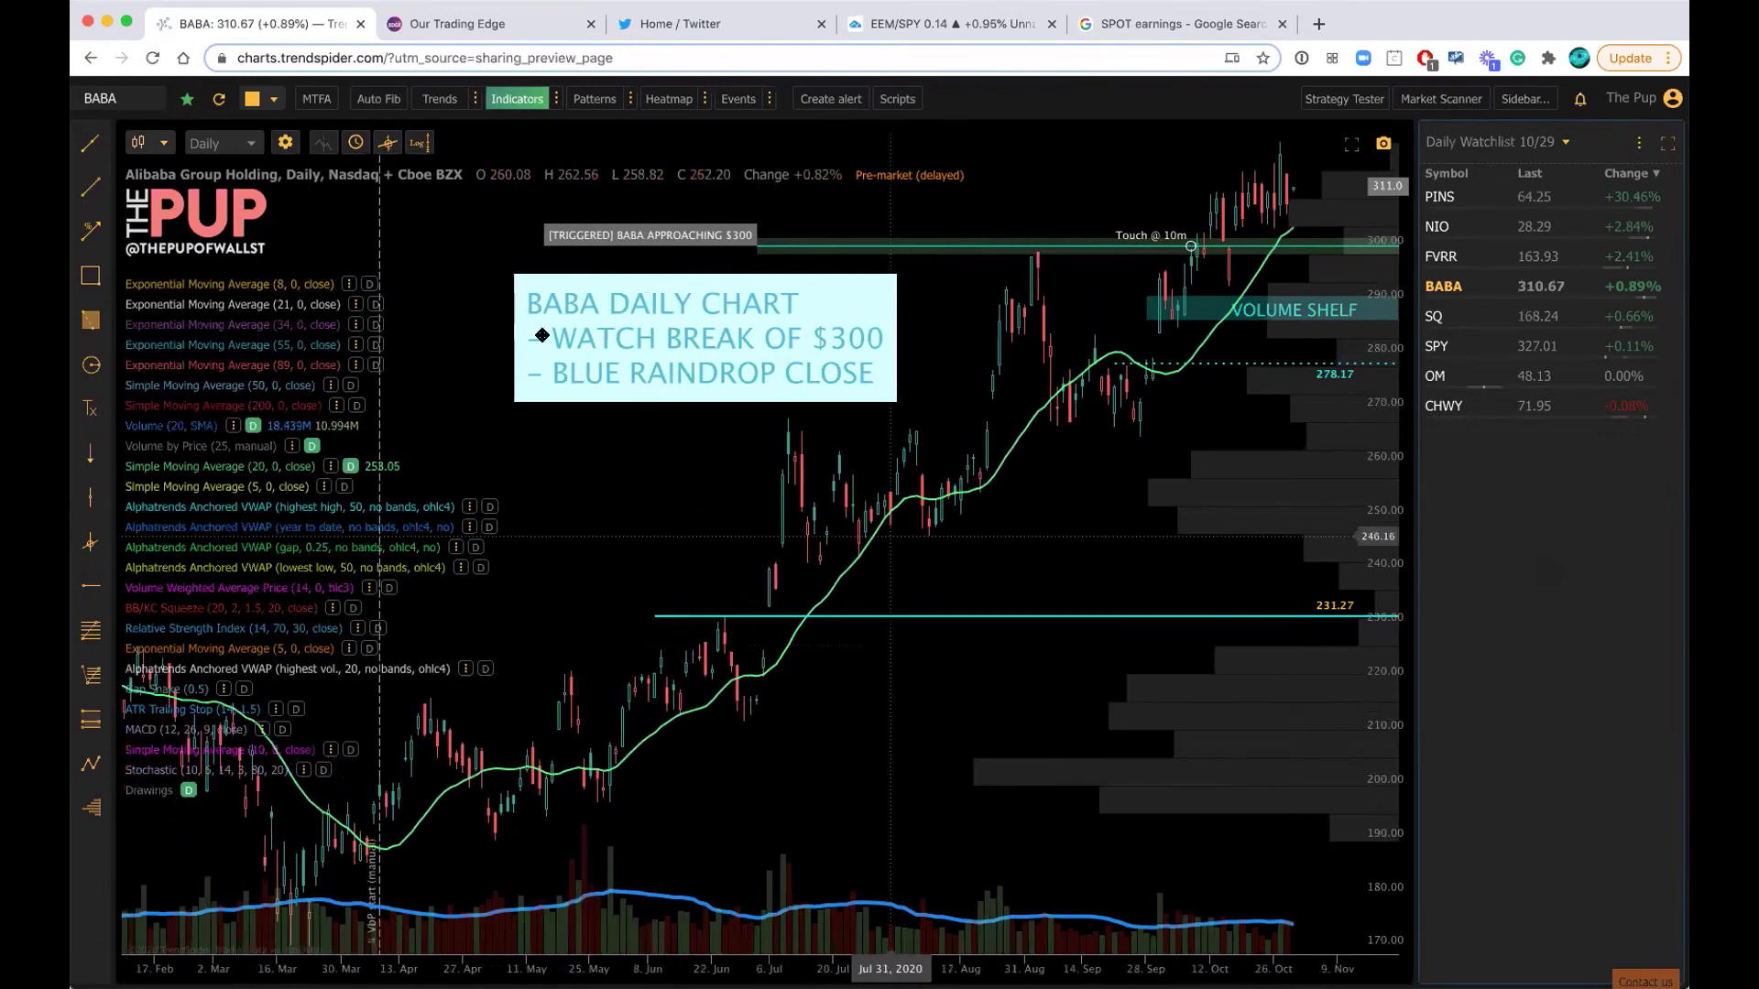
{"action": "left_click_drag", "start_coordinate": [543, 335], "coordinate": [256, 330]}
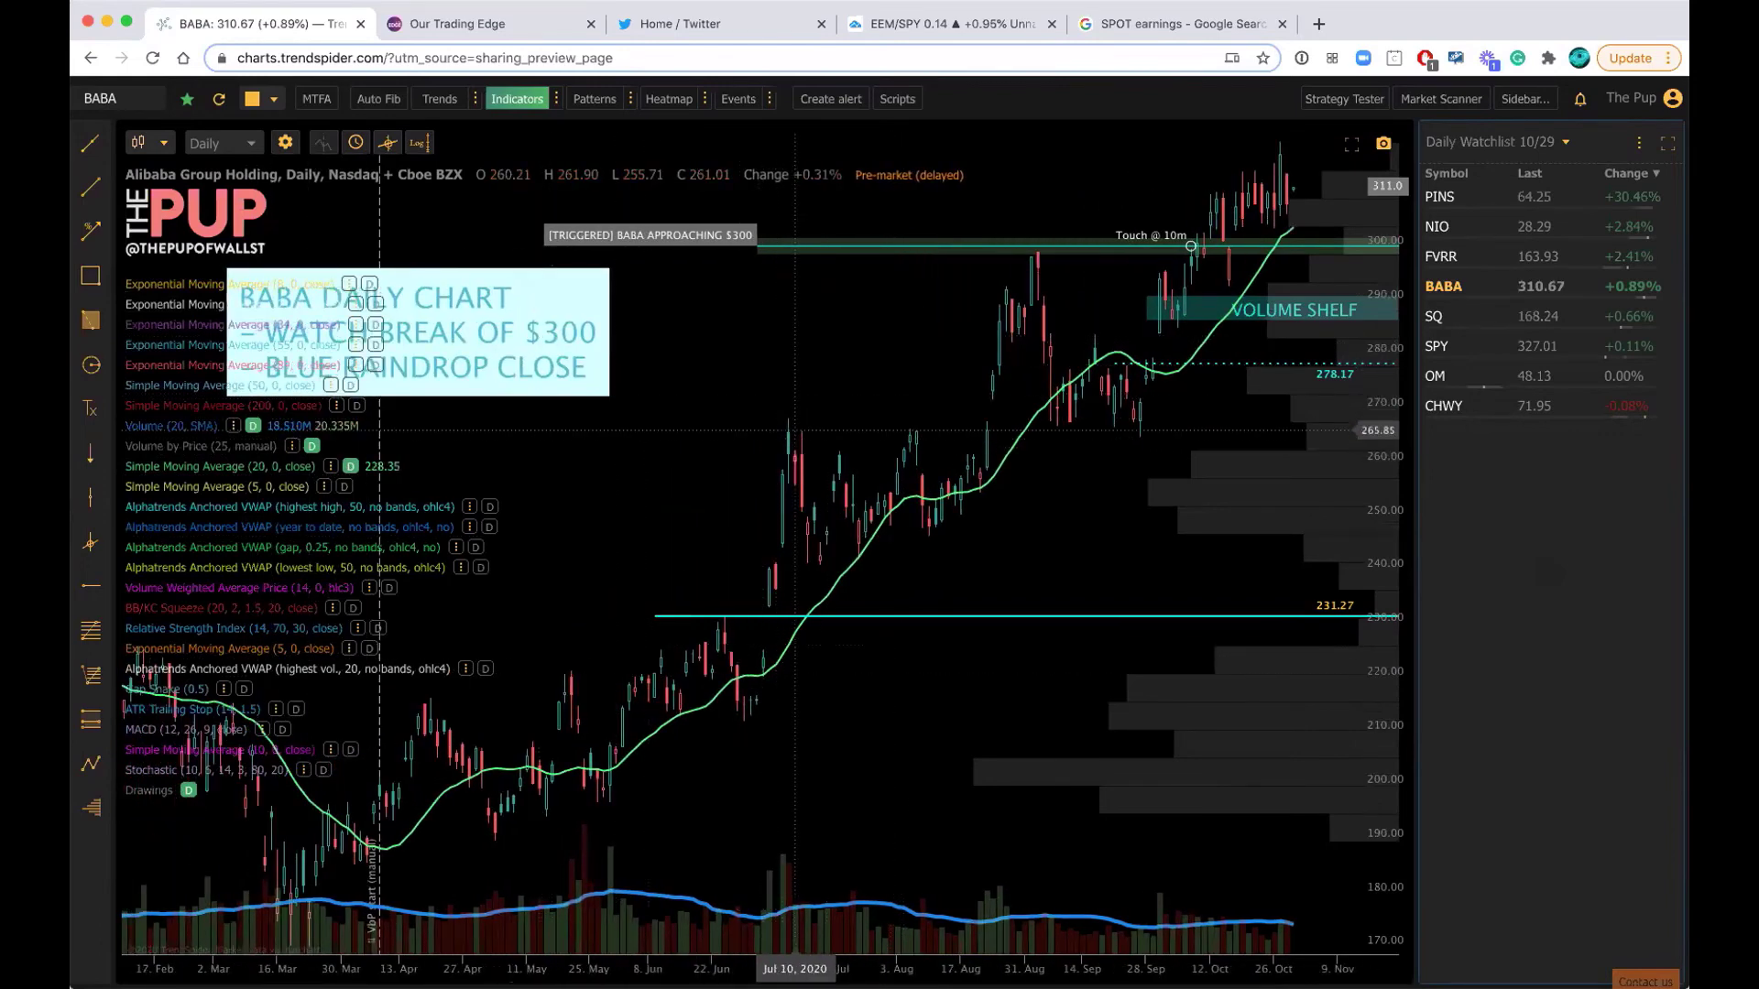
{"action": "left_click", "coordinate": [91, 231]}
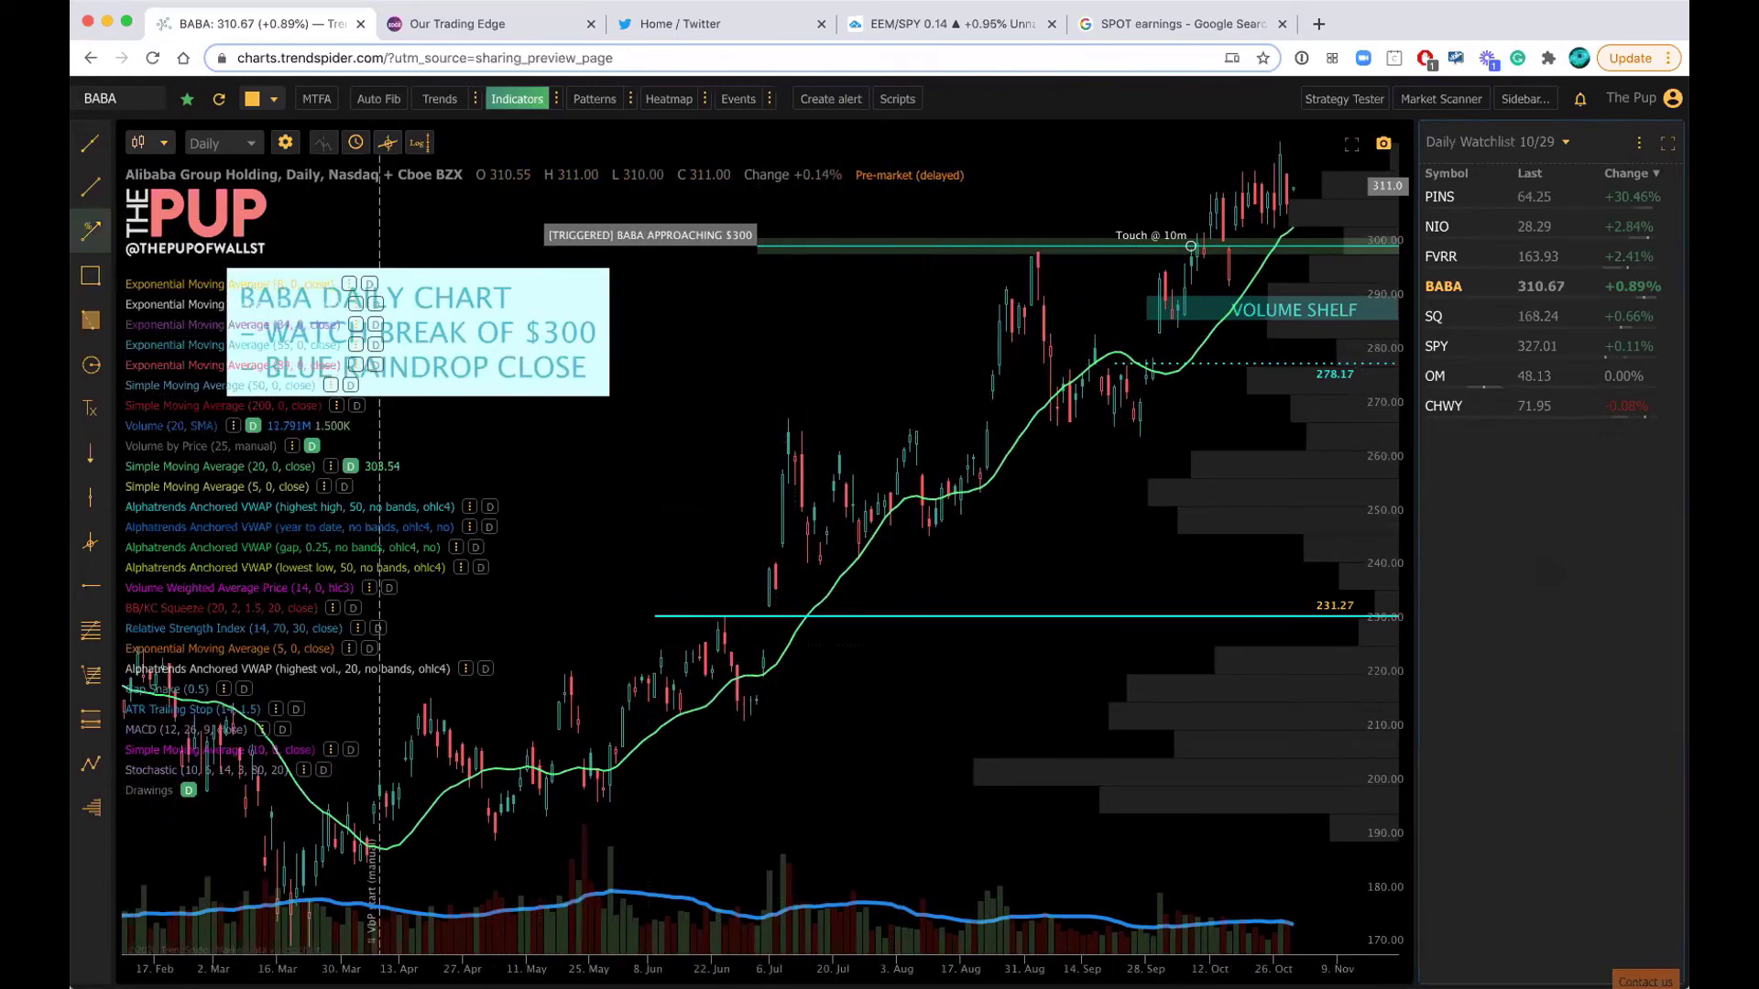
{"action": "left_click", "coordinate": [788, 419]}
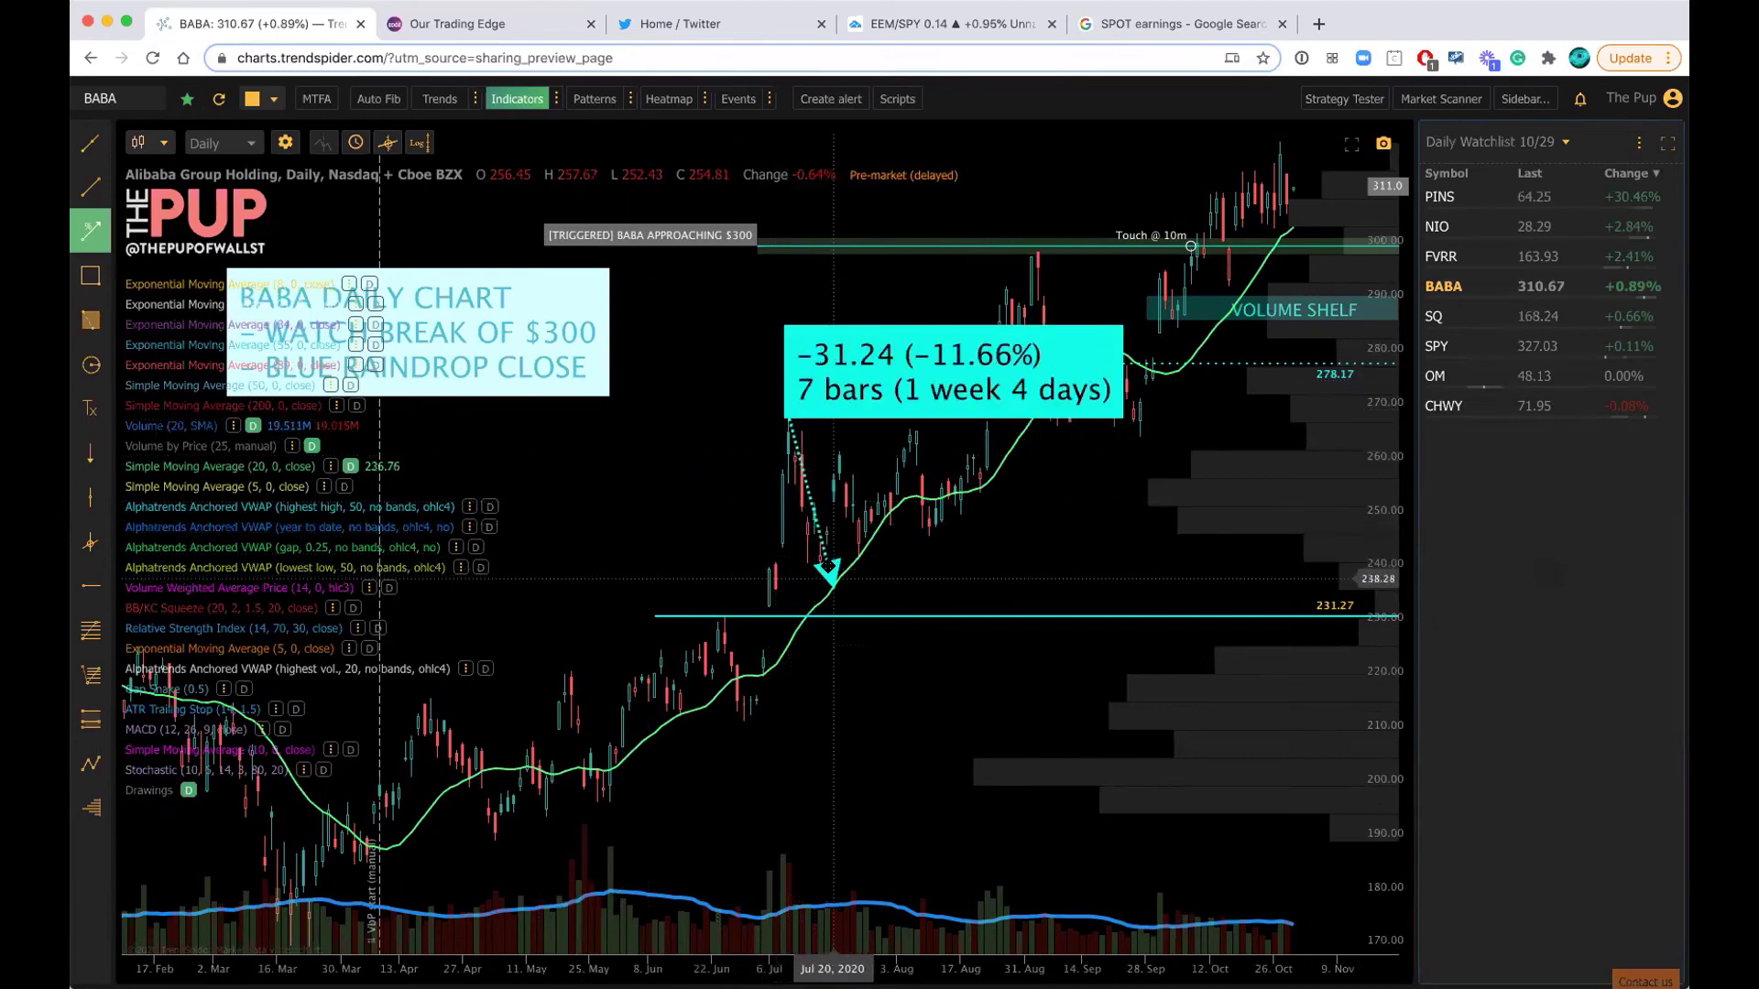
{"action": "left_click", "coordinate": [828, 570]}
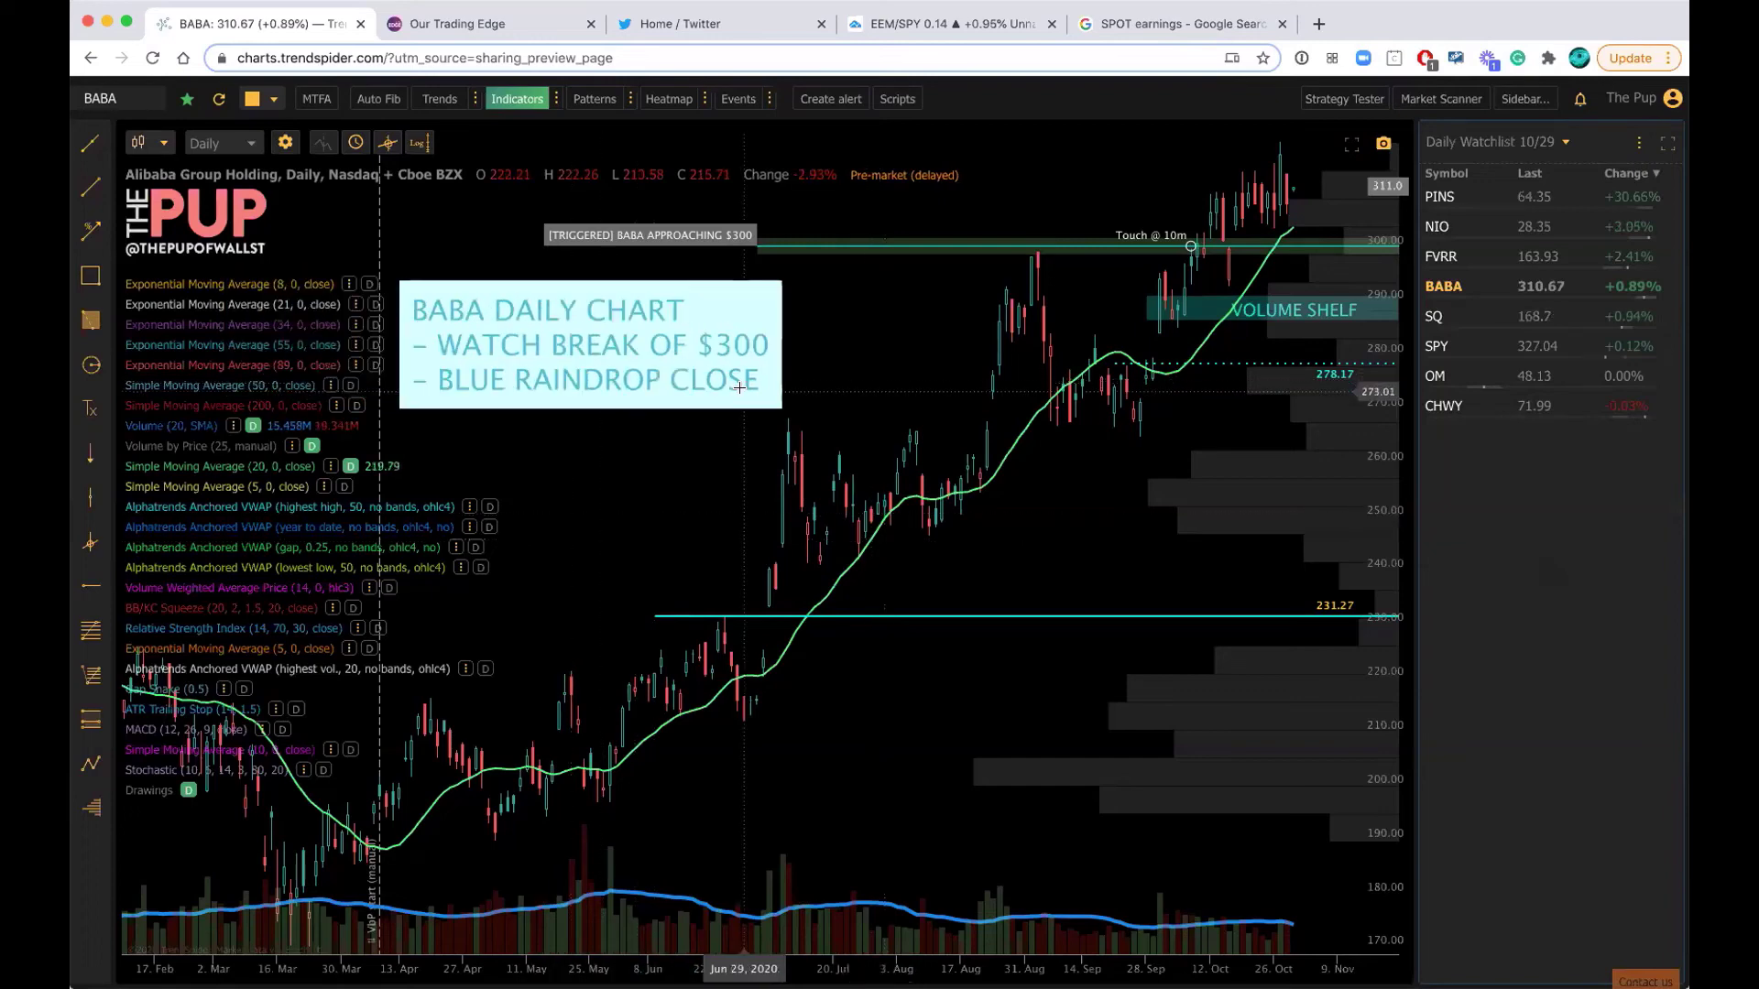
- Collapse the indicator list, widen the price scale to about 140–320, and briefly visit Our Trading Edge
{"action": "mouse_move", "coordinate": [174, 818]}
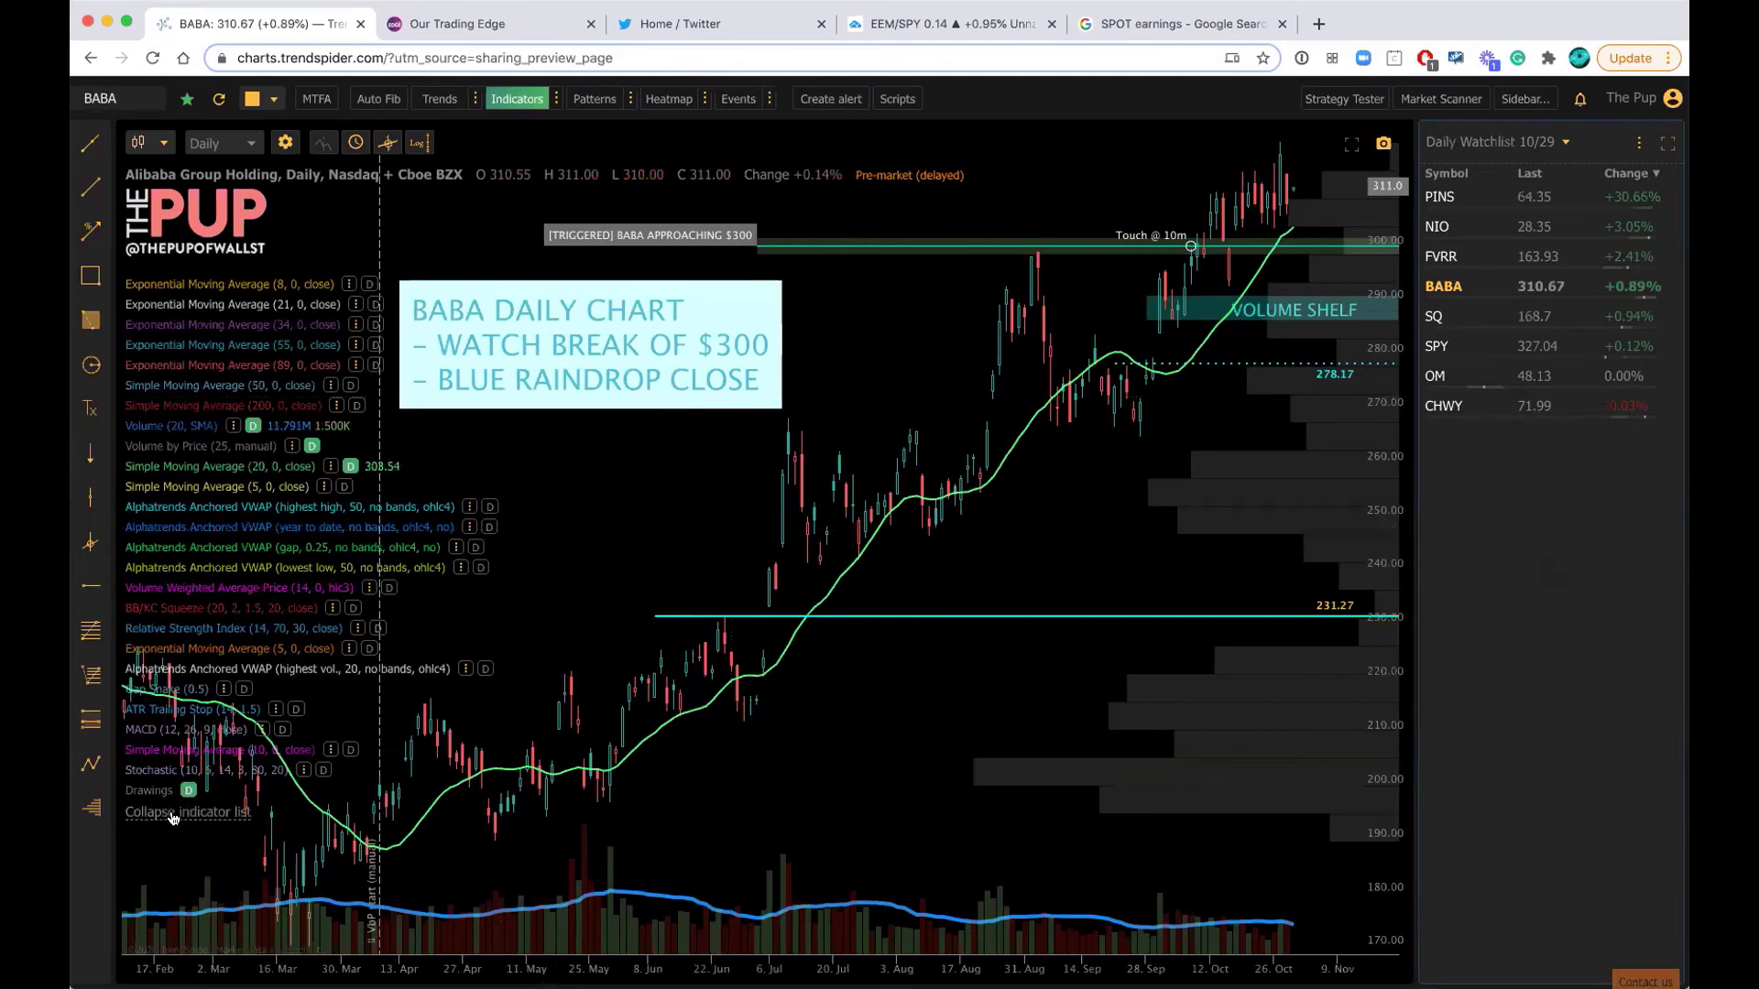
{"action": "left_click", "coordinate": [173, 811]}
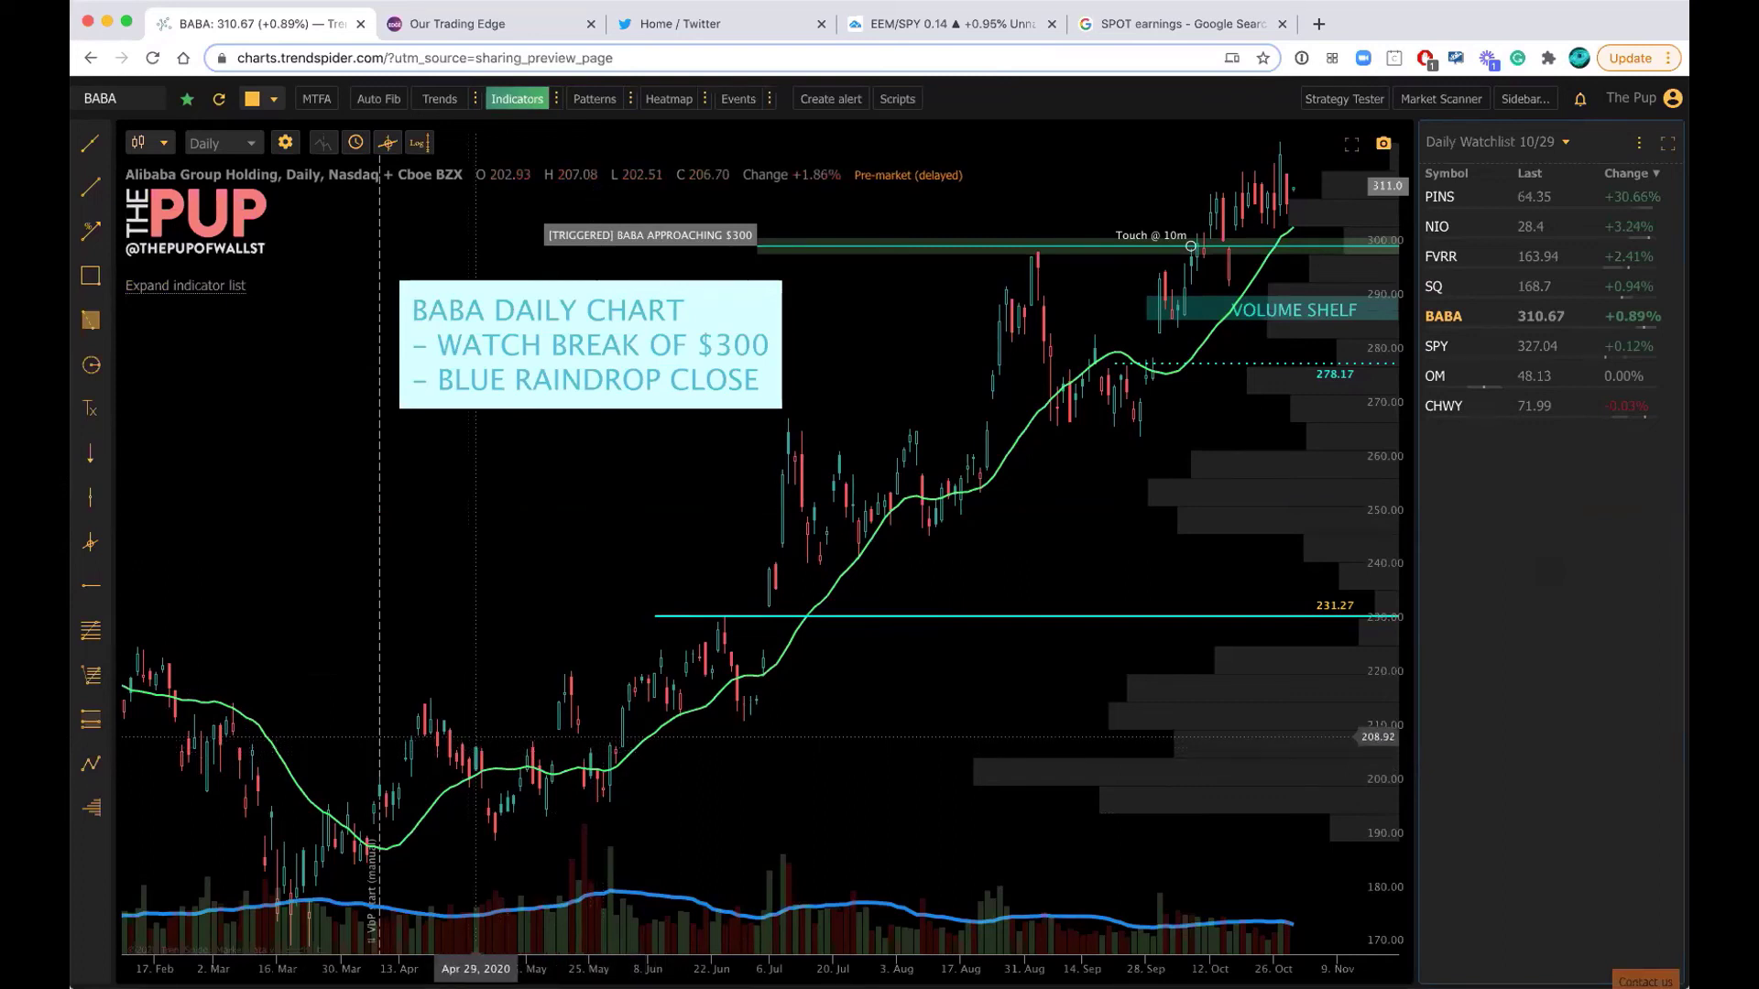
{"action": "left_click_drag", "start_coordinate": [1374, 477], "coordinate": [1375, 506]}
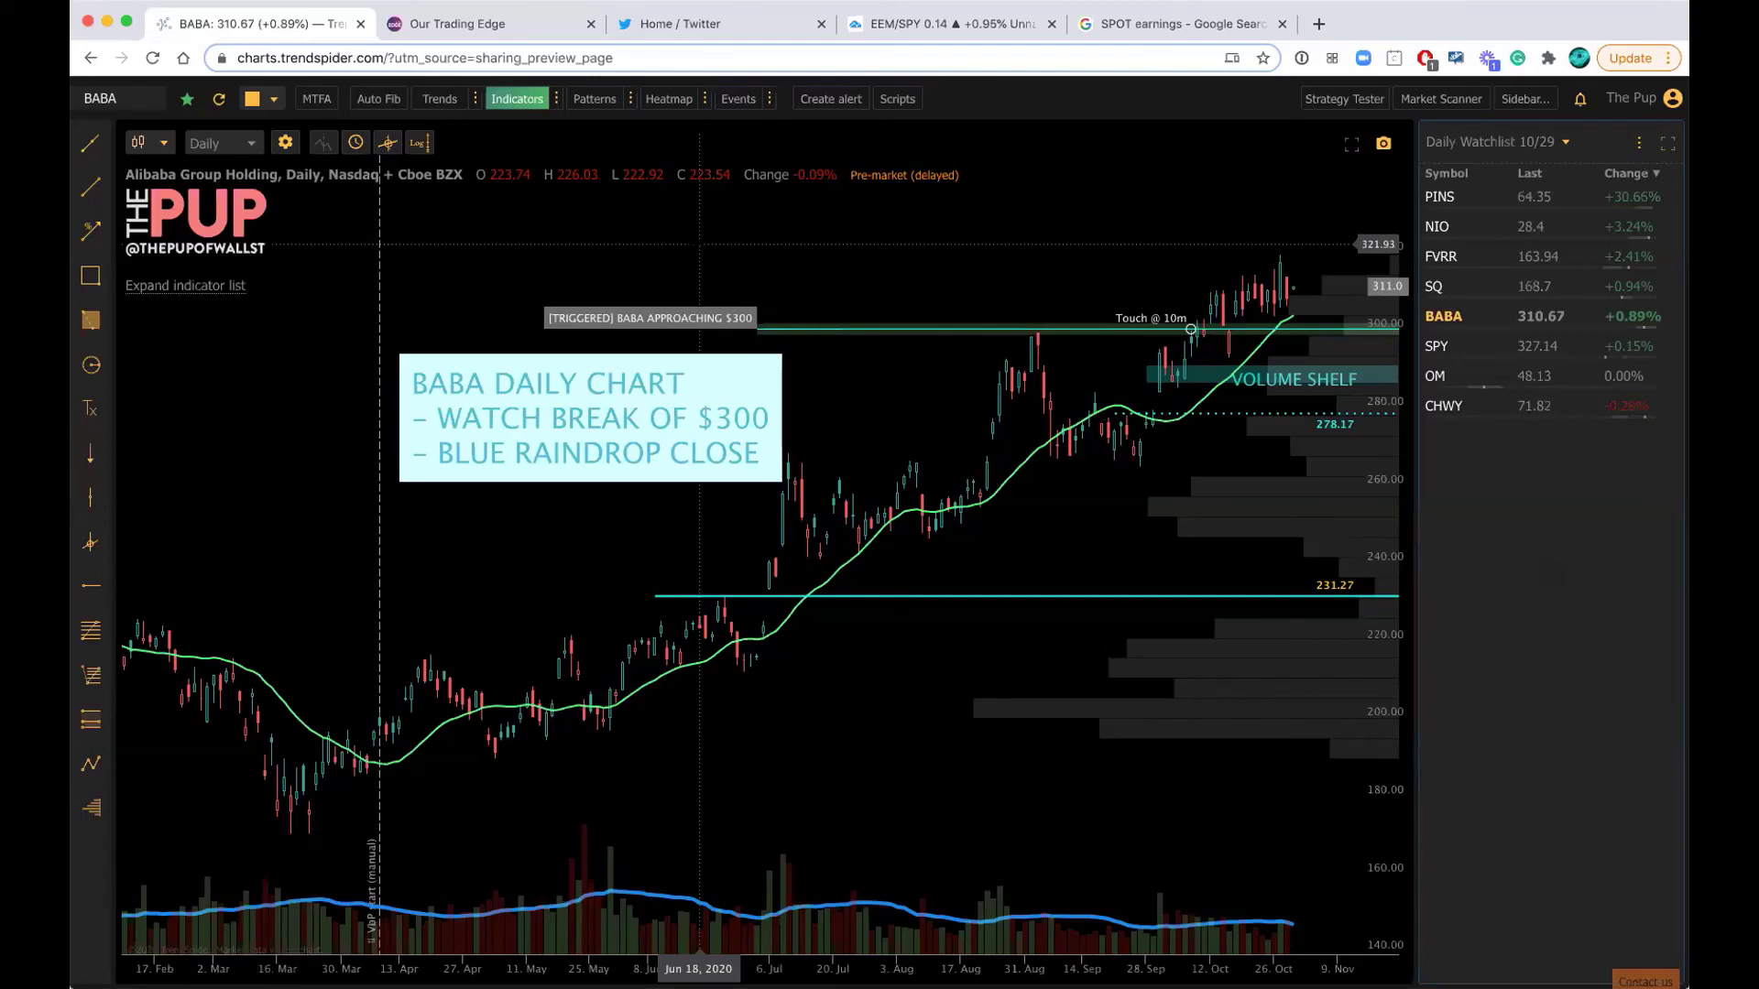
{"action": "left_click", "coordinate": [476, 22]}
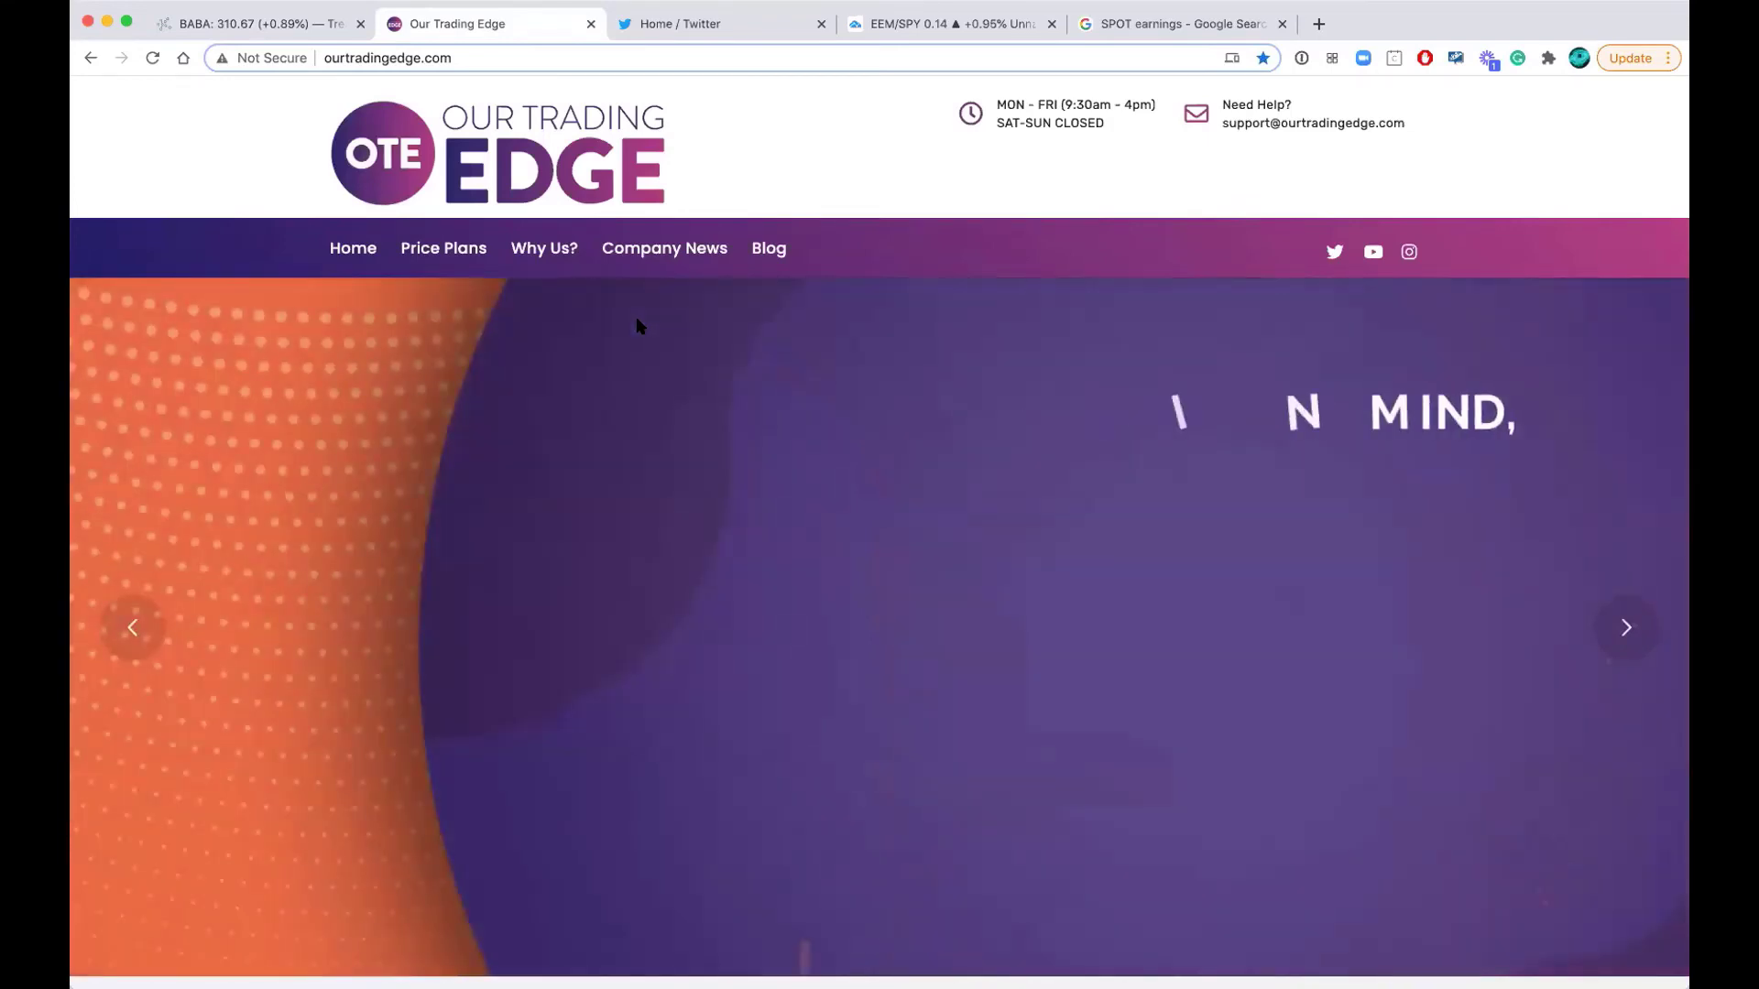
{"action": "left_click", "coordinate": [301, 25]}
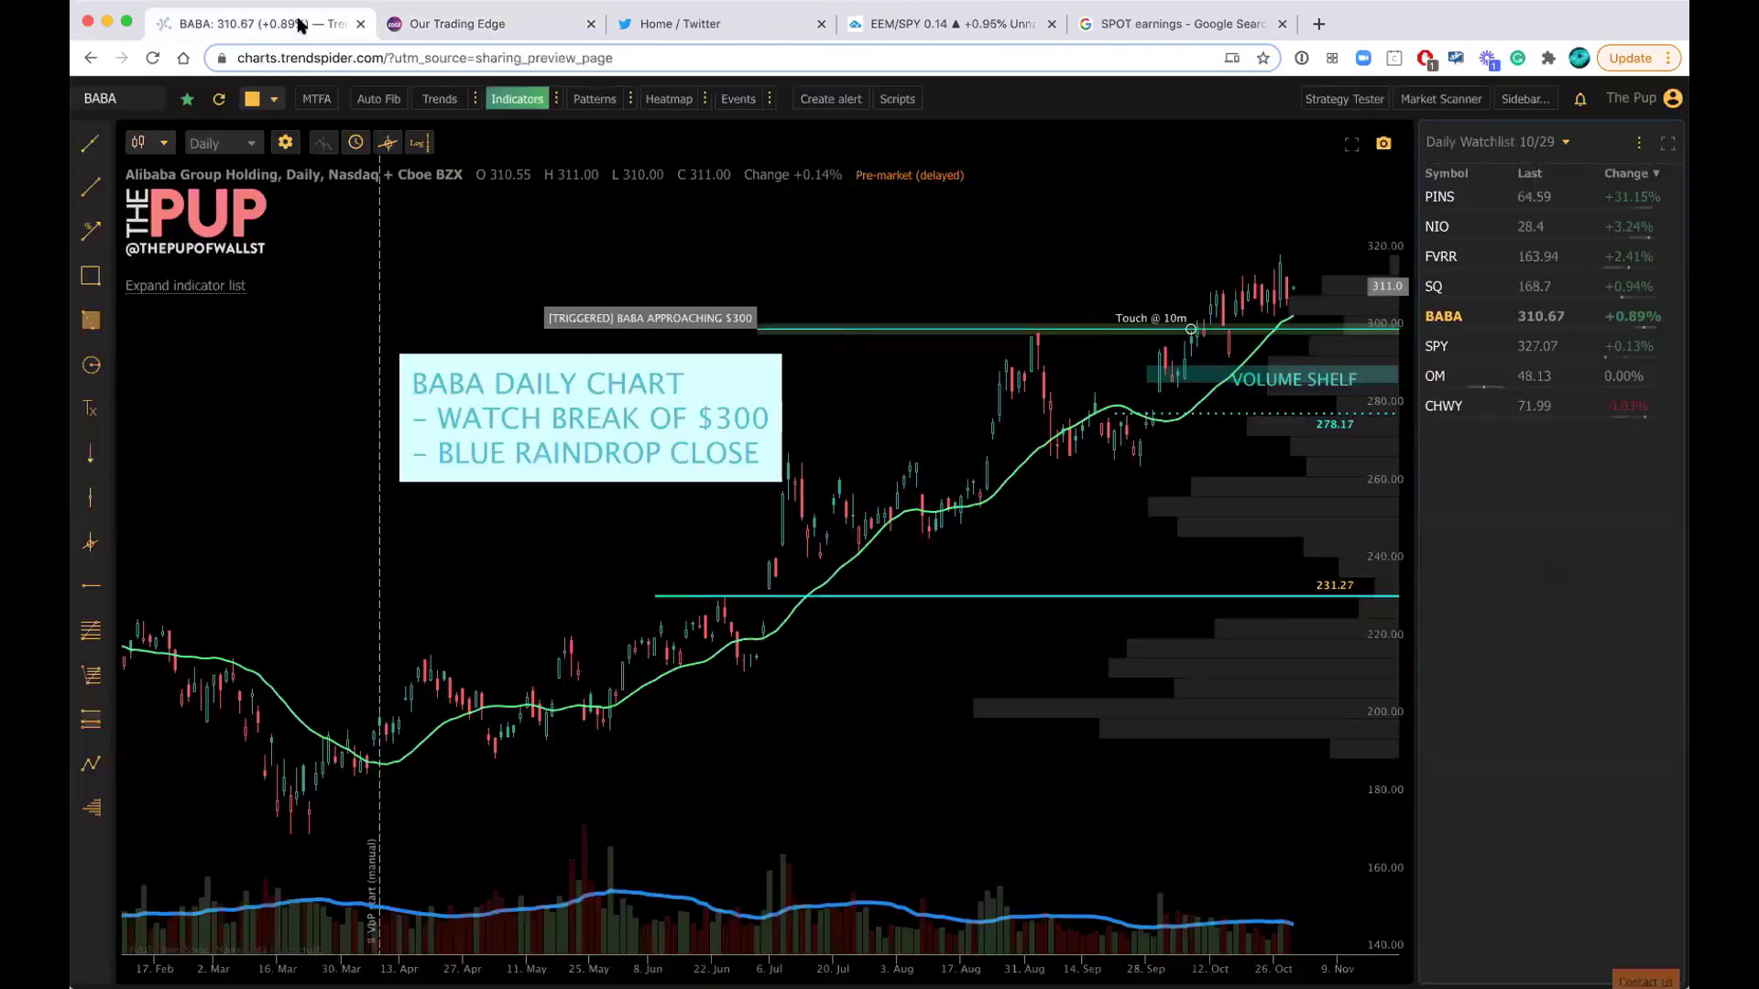